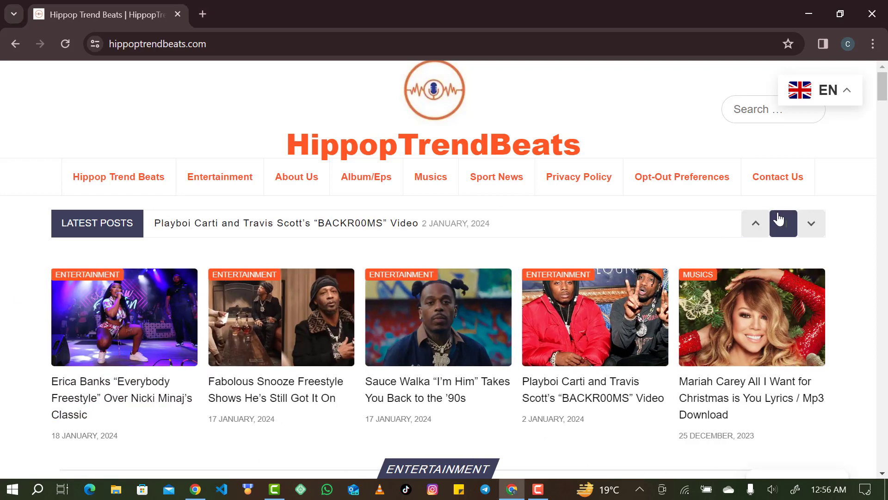
Scroll through the localwp search results to look them over.
scroll(694, 270, "down", 9)
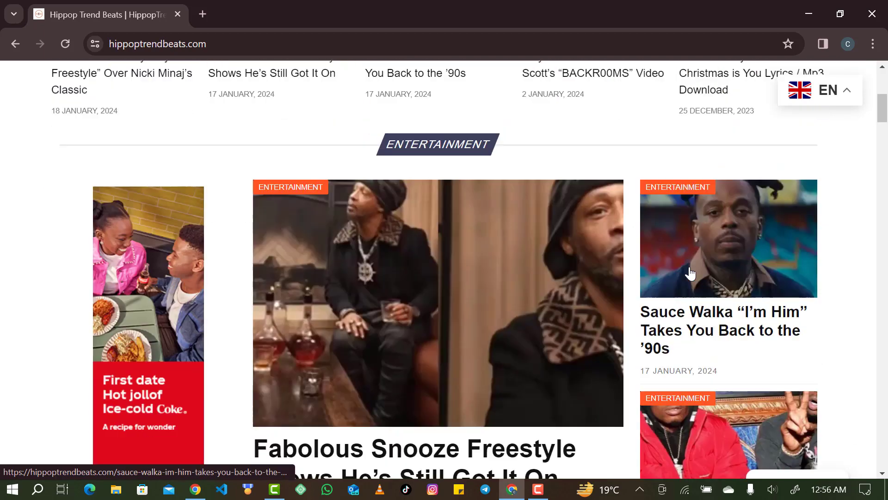
scroll(689, 272, "up", 2)
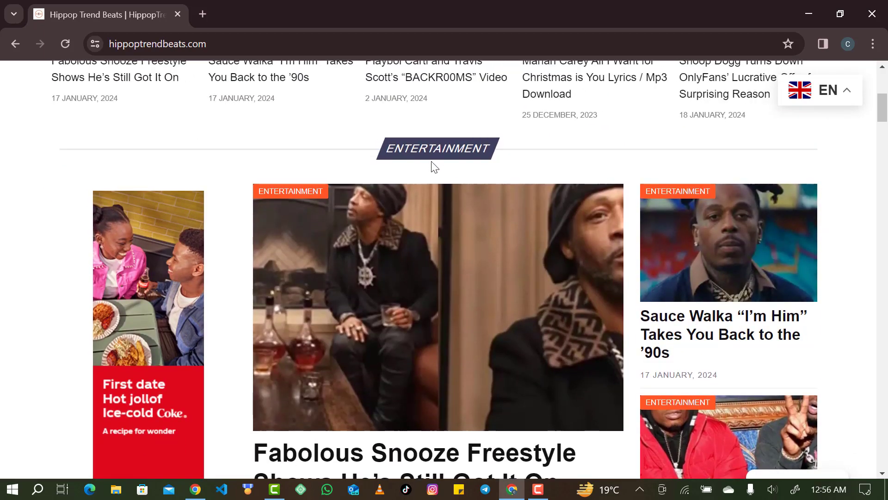
scroll(448, 183, "up", 1)
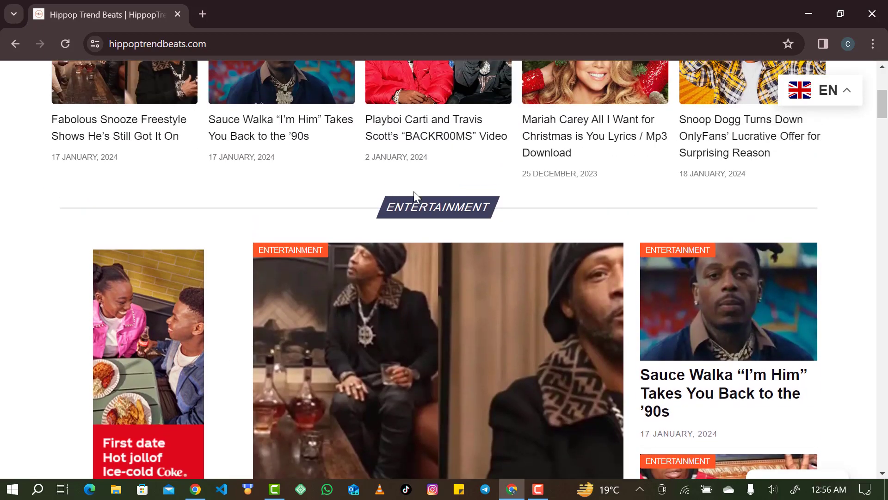
scroll(390, 217, "down", 15)
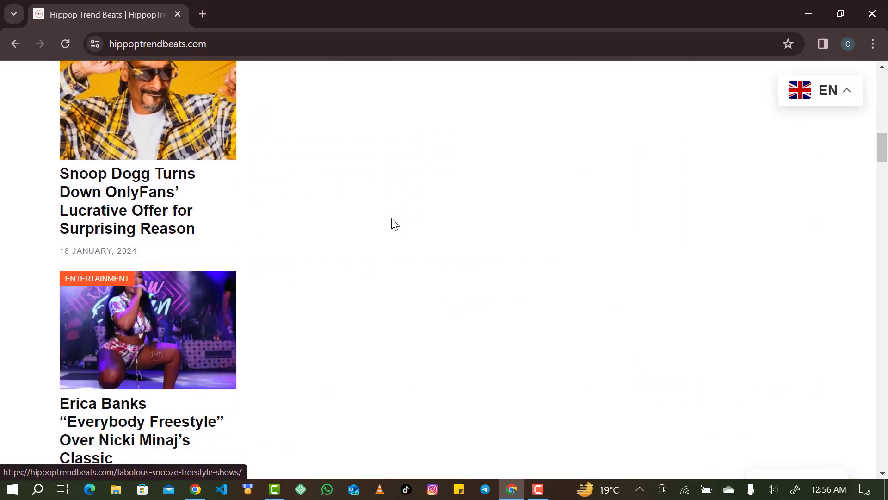
scroll(391, 224, "down", 10)
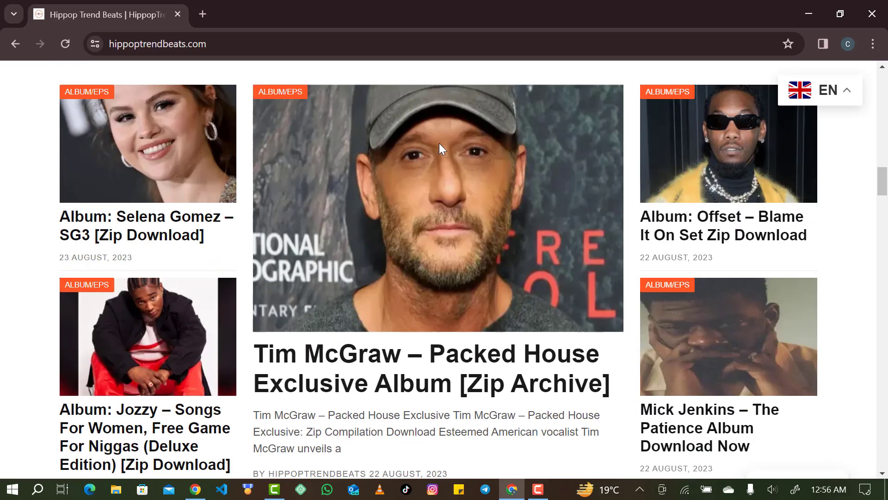
scroll(440, 144, "down", 8)
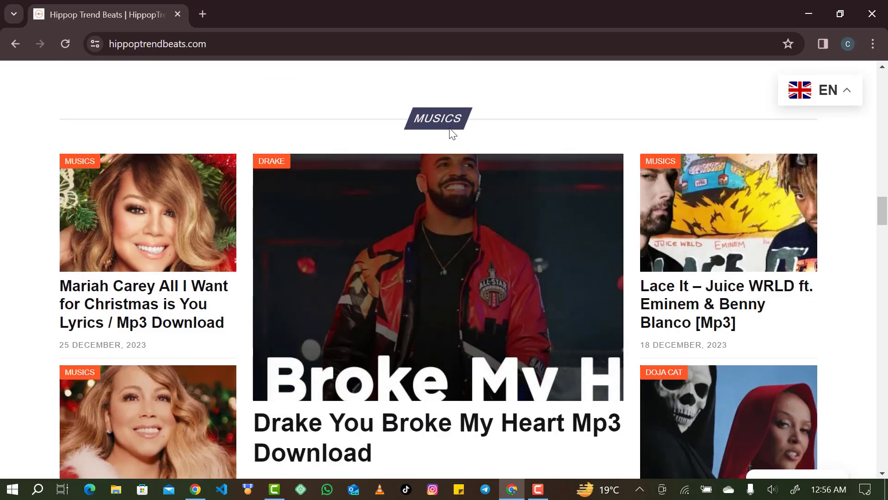
scroll(452, 133, "down", 10)
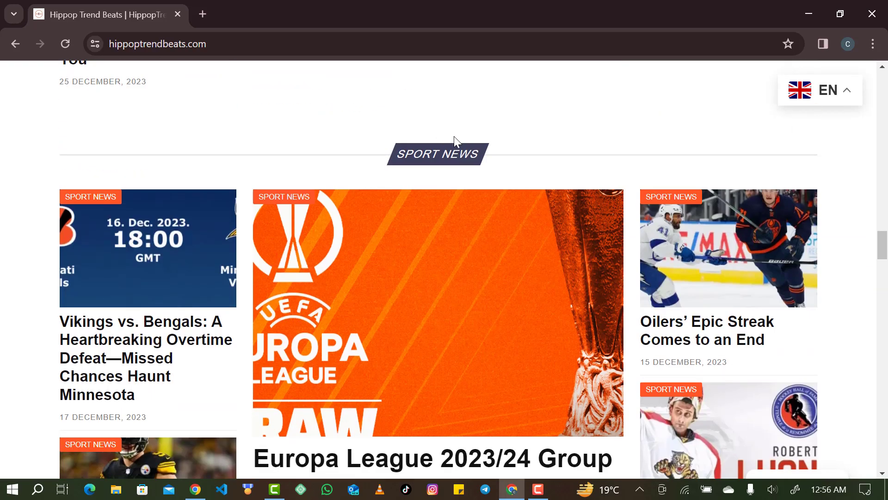
scroll(469, 150, "down", 10)
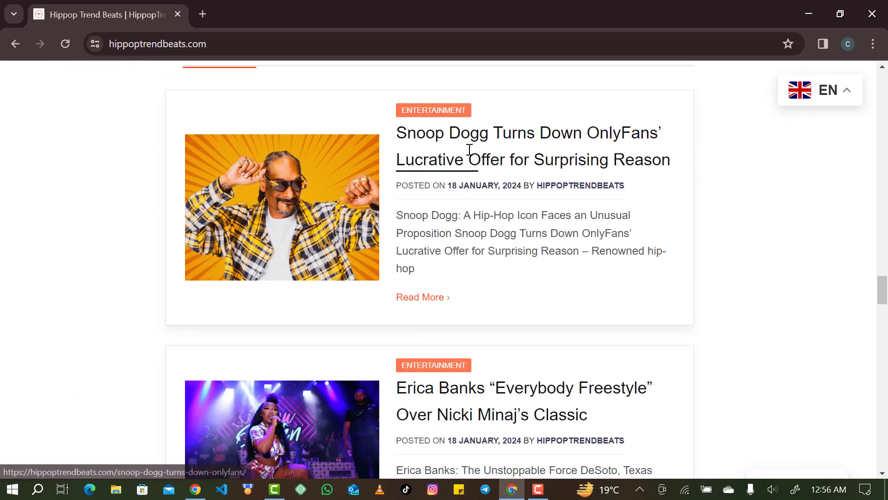
scroll(469, 149, "up", 1)
scroll(469, 150, "down", 15)
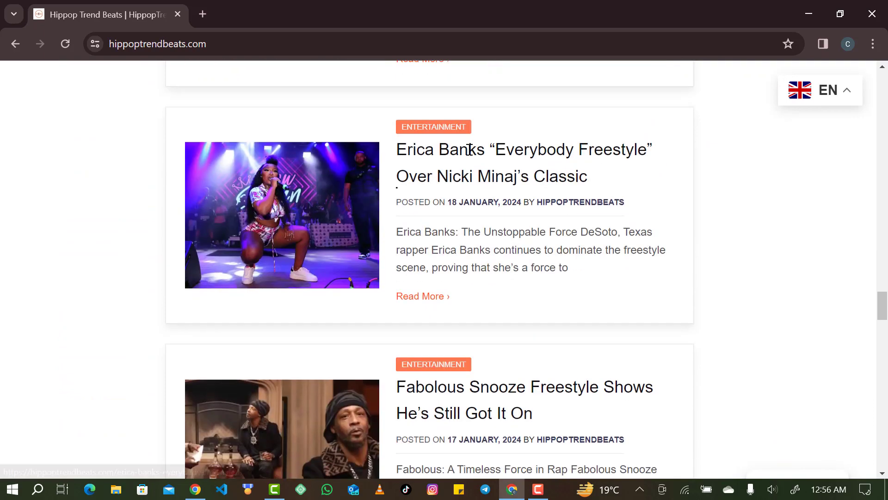
scroll(469, 149, "down", 3)
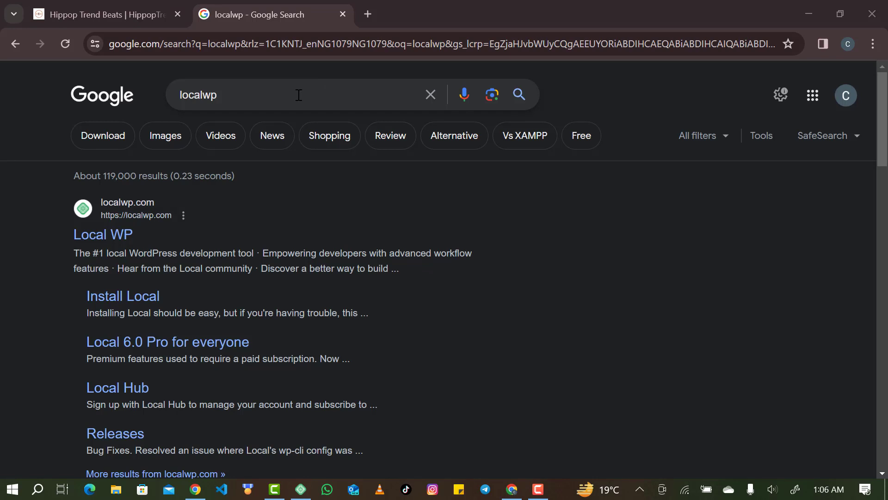
Open localwp.com, start Download For Free and choose Windows as the platform.
left_click(102, 235)
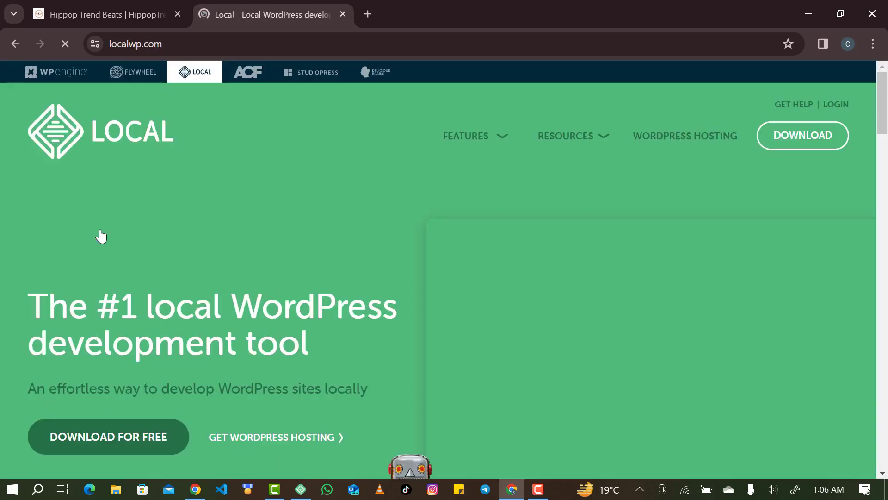
left_click(84, 435)
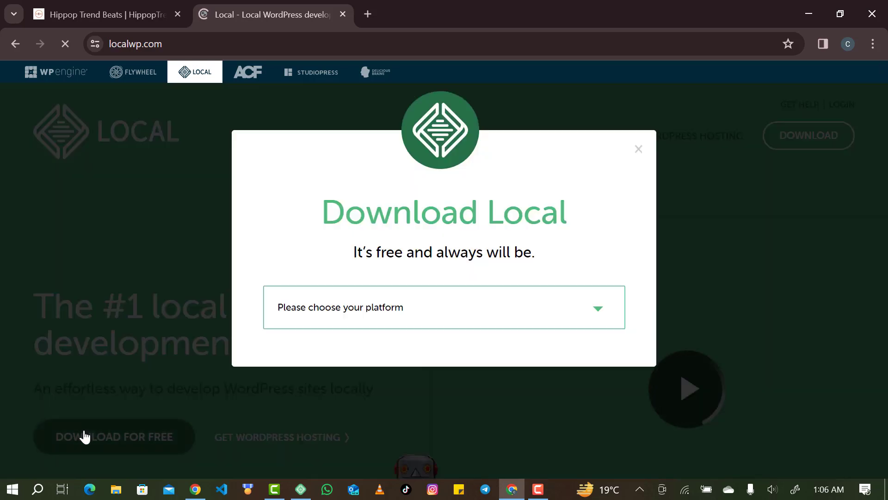
left_click(379, 305)
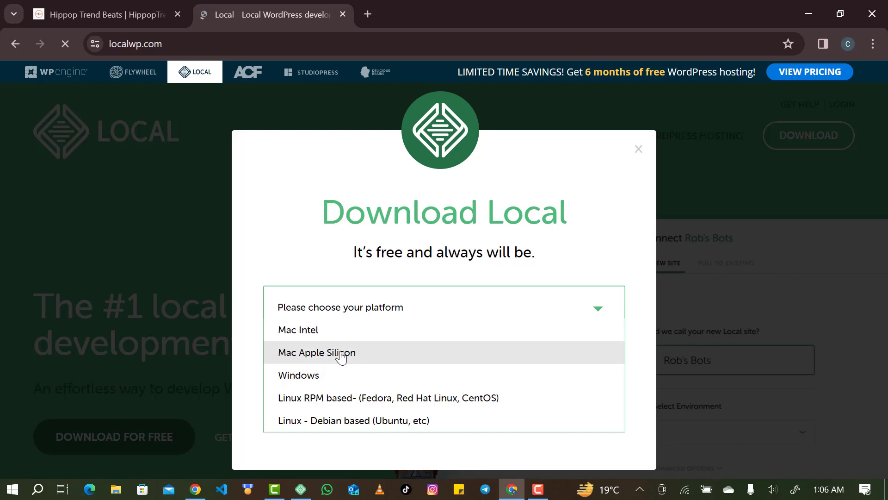
left_click(364, 376)
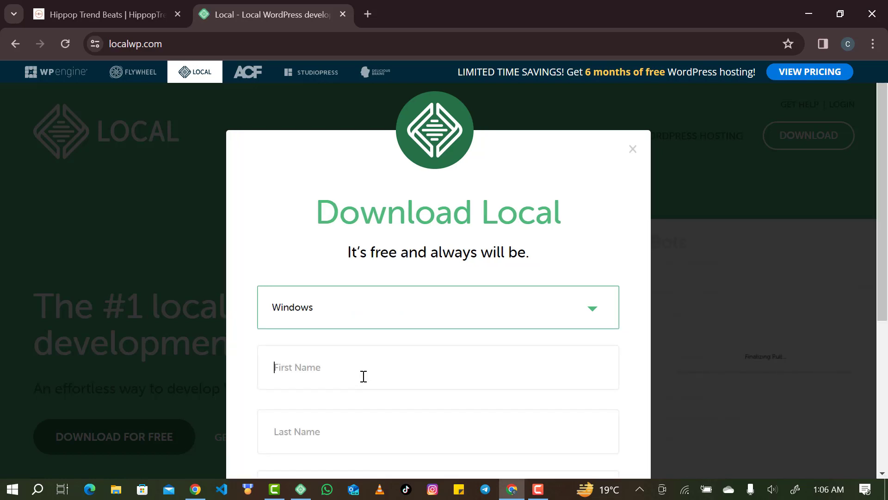
Enter your first and last name and choose Independent Freelancer/Consultant as organization type.
scroll(367, 322, "down", 5)
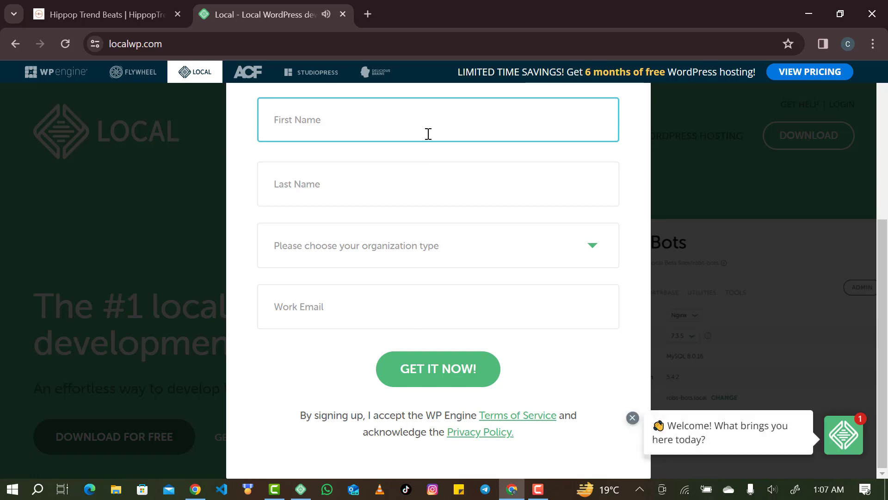
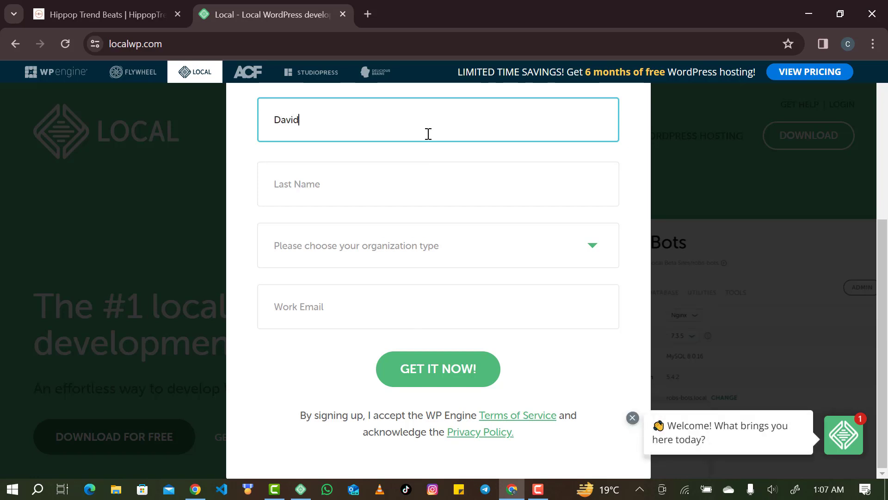
key("Tab")
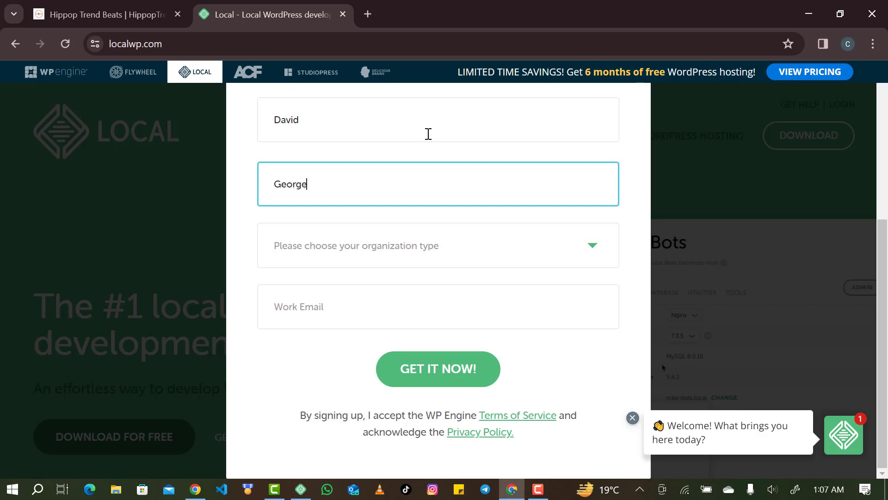
key("Tab")
left_click(414, 231)
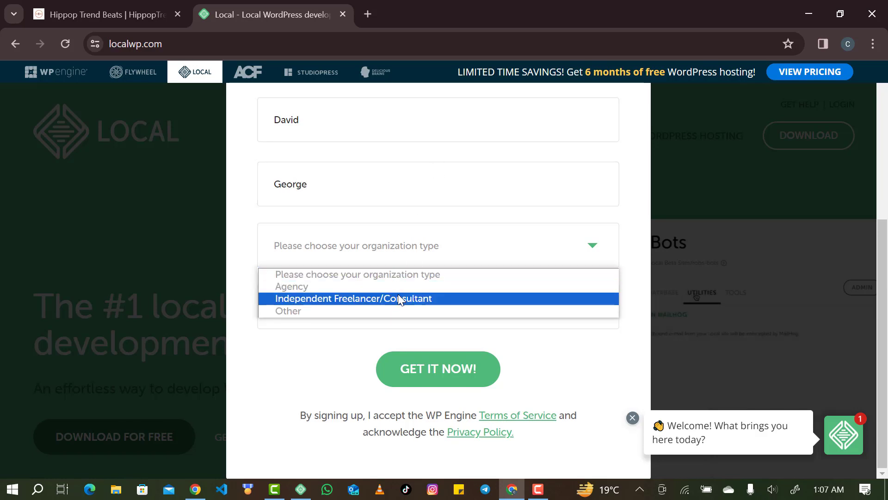
left_click(399, 299)
Fill in your work e-mail and submit the form with GET IT NOW!
left_click(408, 318)
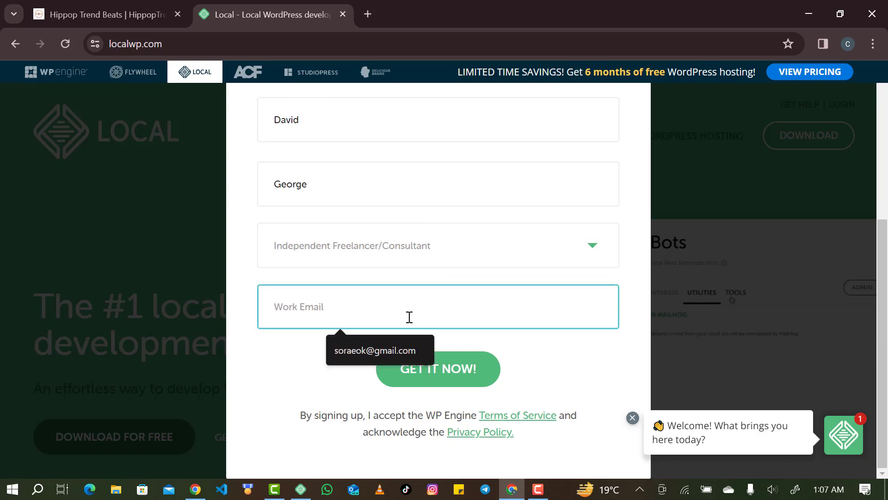
left_click(408, 365)
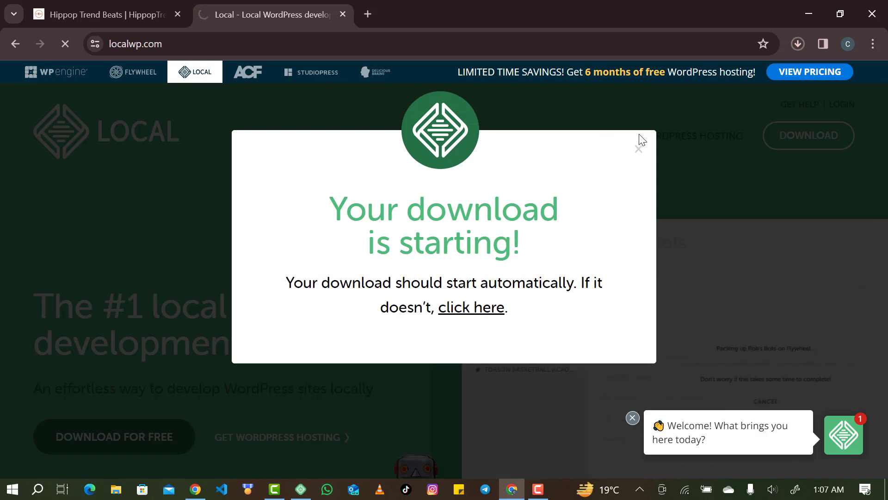
Pause the local-8.2.1-windows.exe download from Chrome's downloads list.
left_click(795, 46)
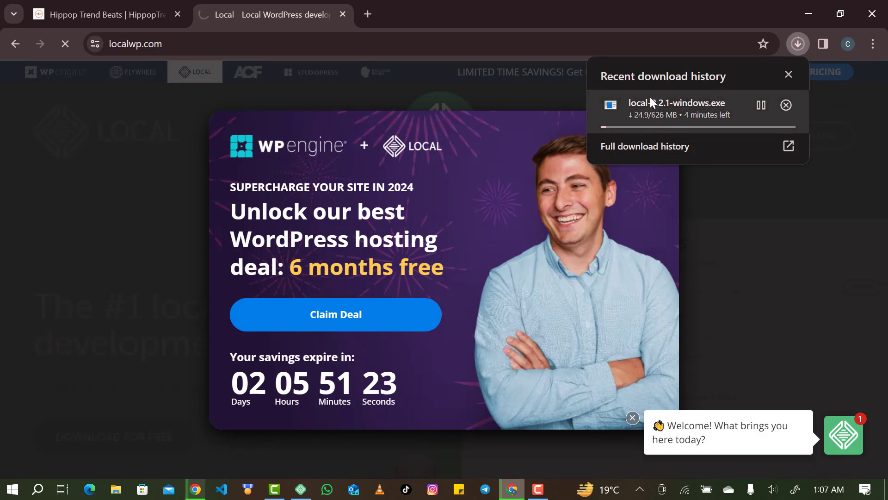
left_click(757, 107)
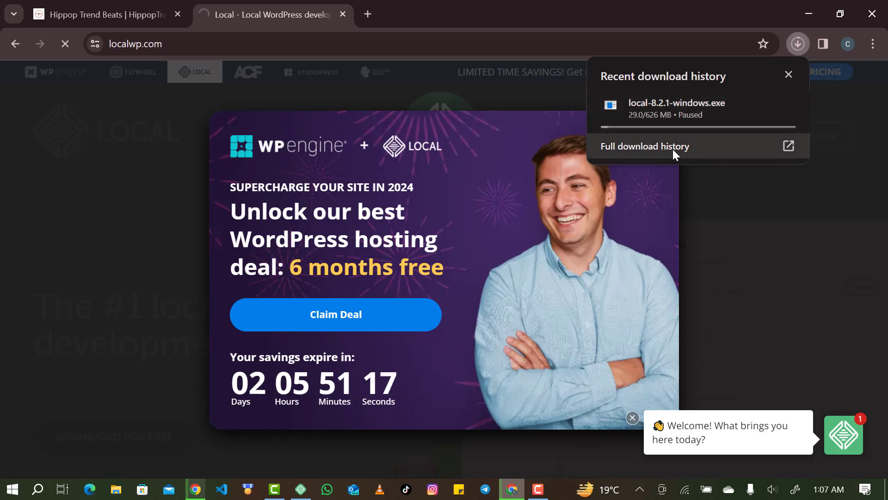
mouse_move(673, 127)
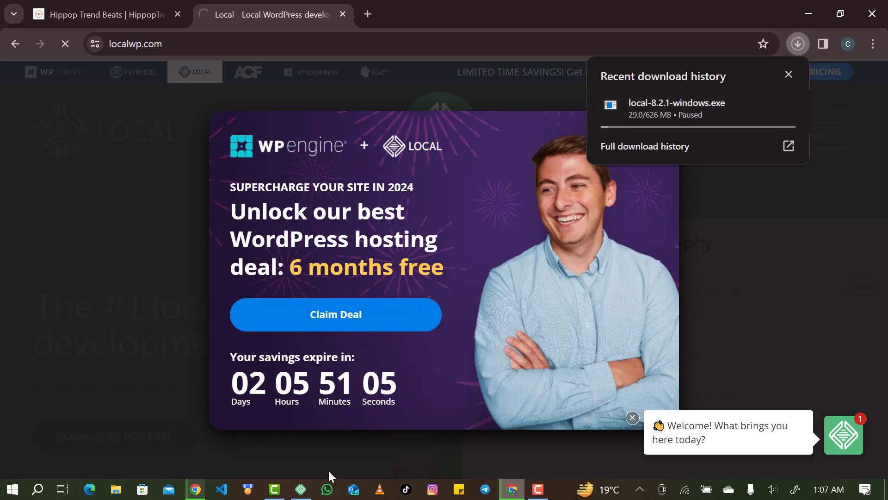
Maximize the Local window and open Preferences from the avatar menu.
left_click(301, 492)
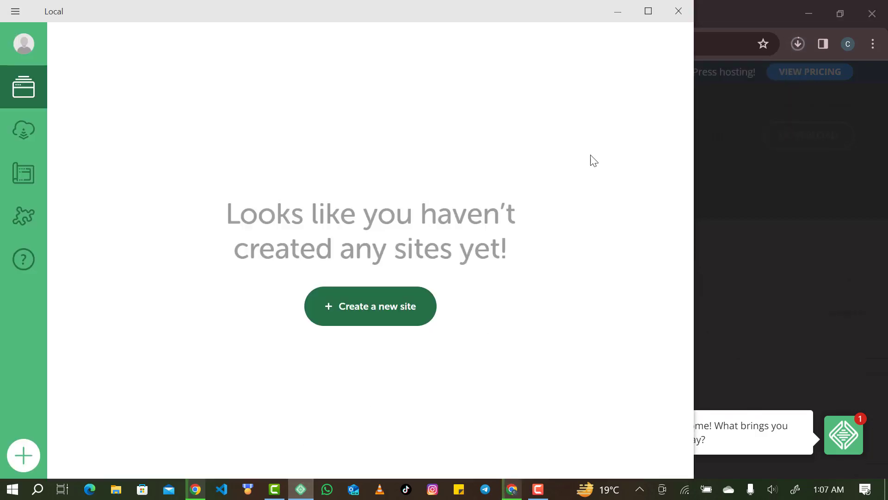
left_click(650, 10)
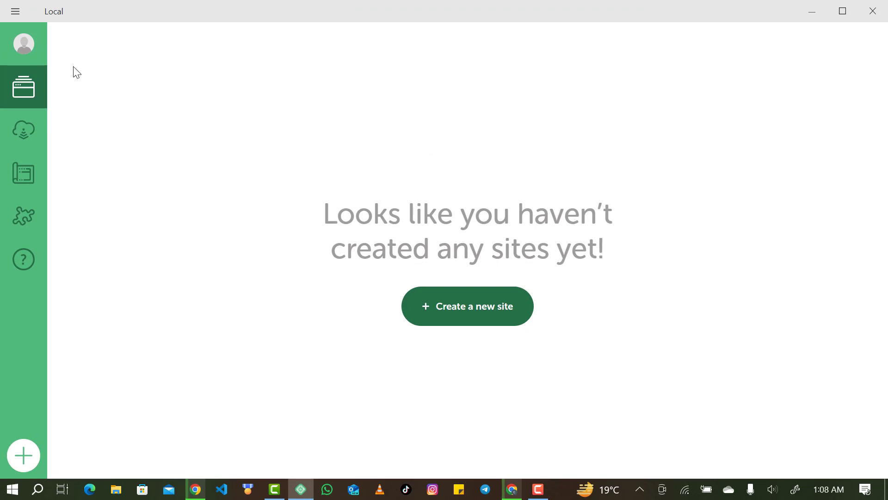
left_click(9, 6)
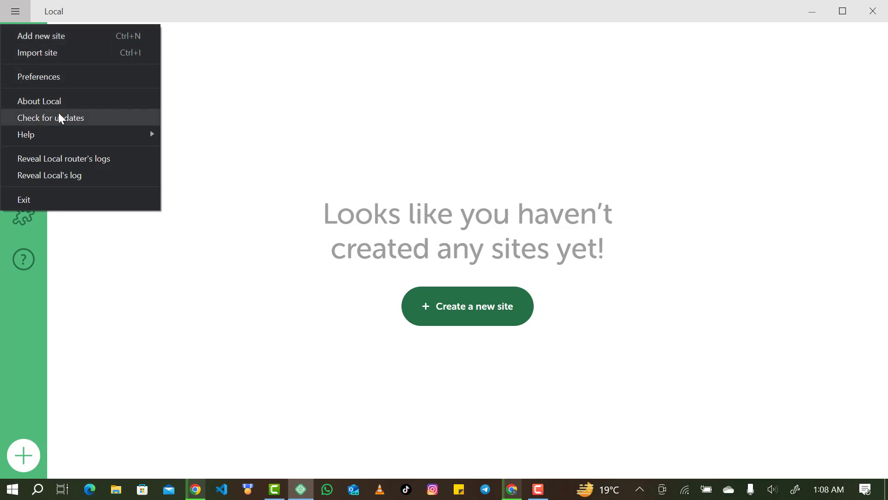
key("Escape")
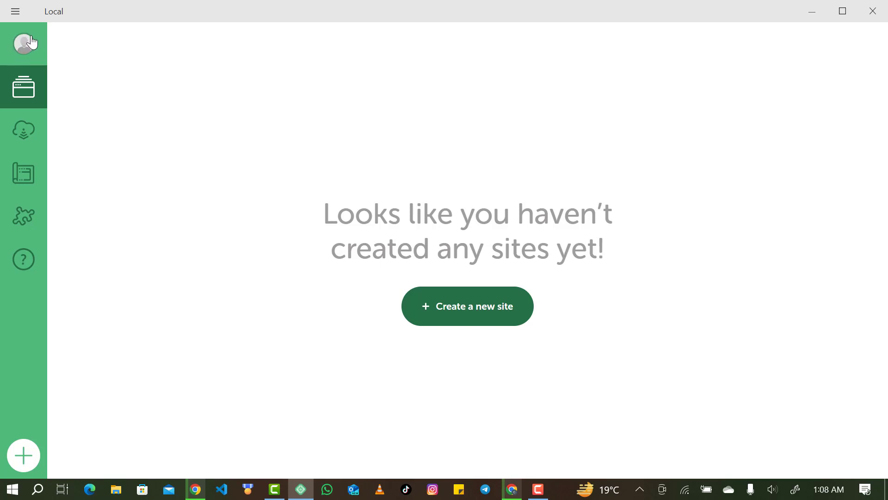
left_click(34, 42)
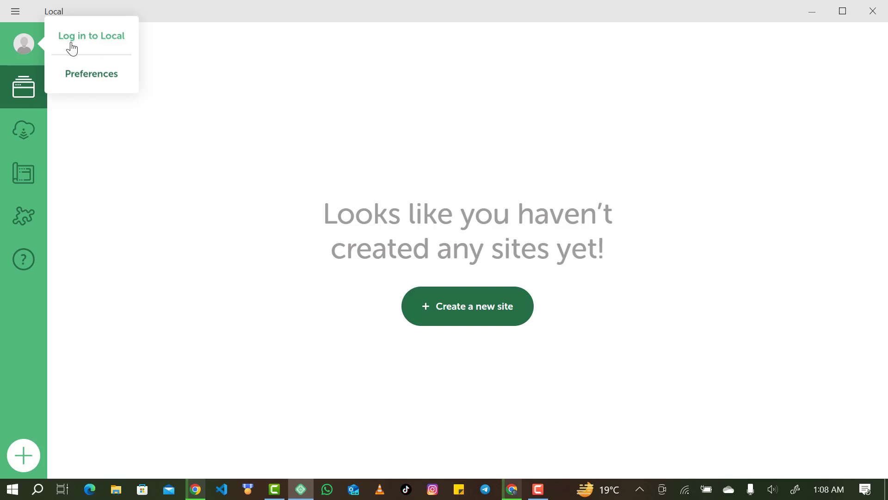
left_click(100, 74)
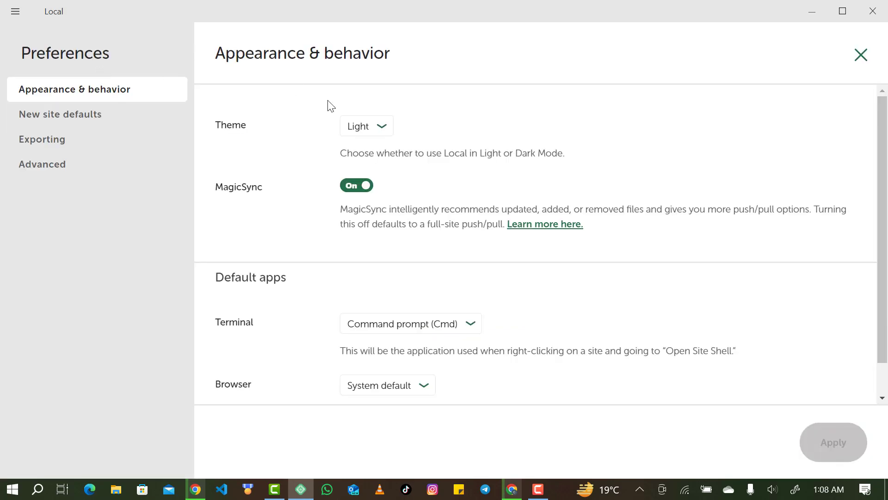
Switch Local's theme to Dark and apply it.
left_click(380, 135)
left_click(380, 139)
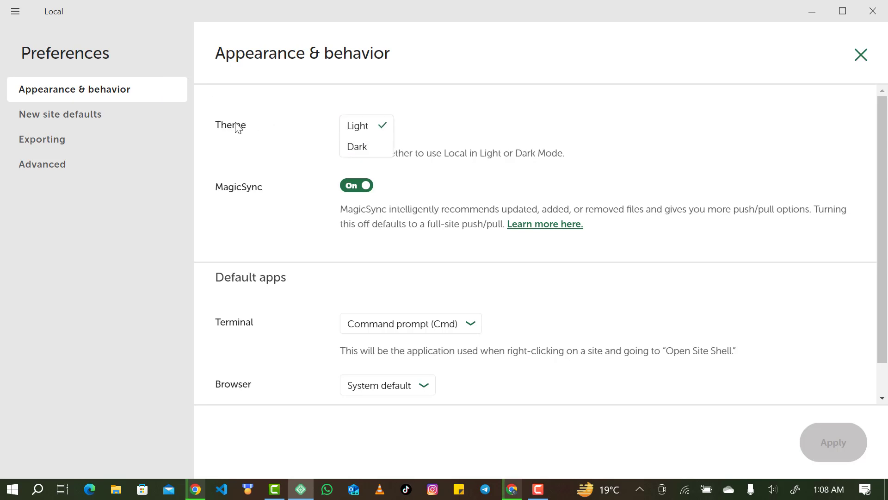
left_click(360, 146)
left_click(828, 443)
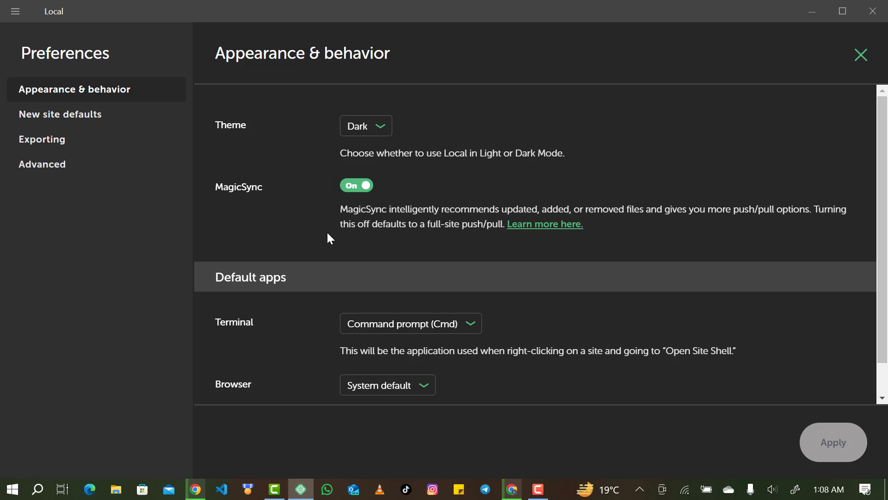
Keep Command prompt as terminal, set Chrome as default browser, and apply.
left_click(399, 320)
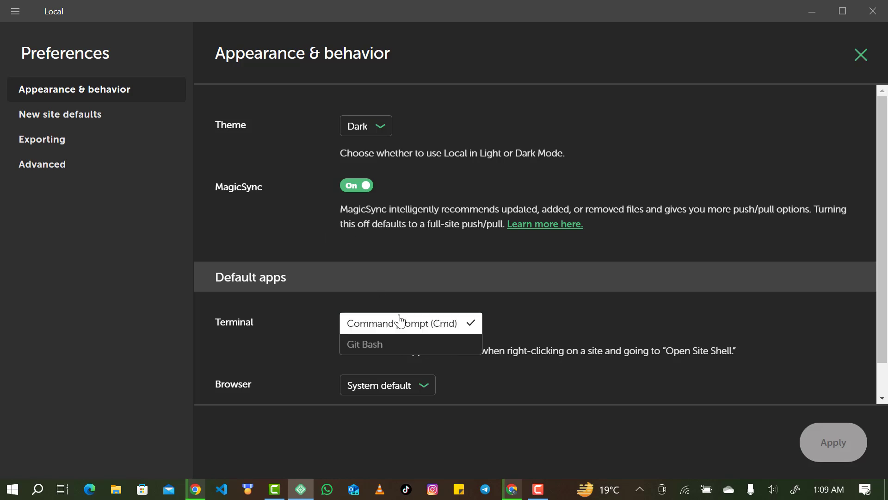
left_click(363, 327)
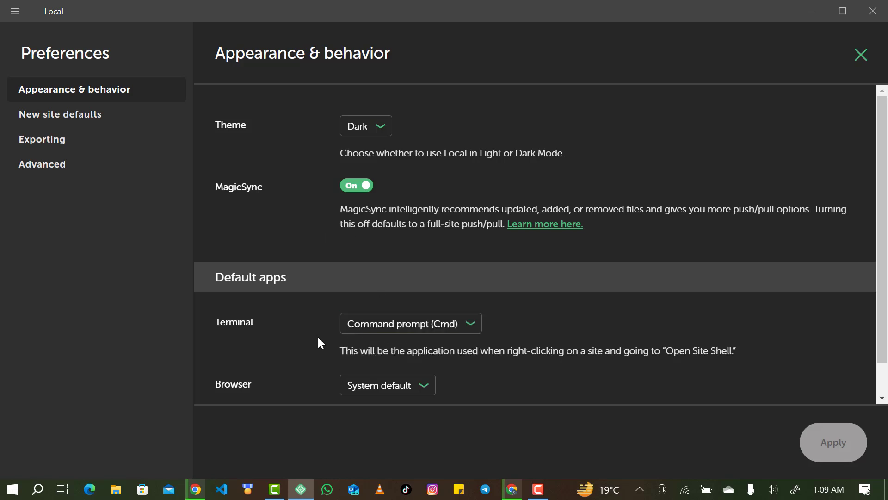
left_click(390, 388)
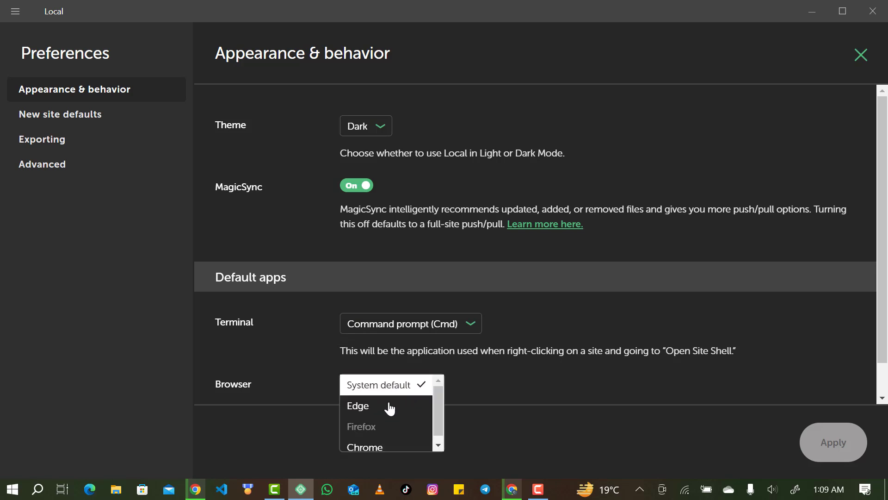
left_click(375, 441)
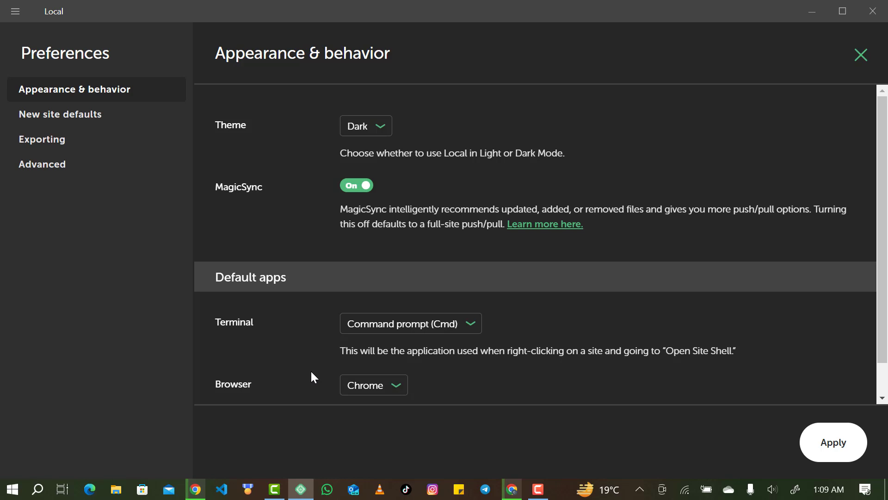
left_click(825, 448)
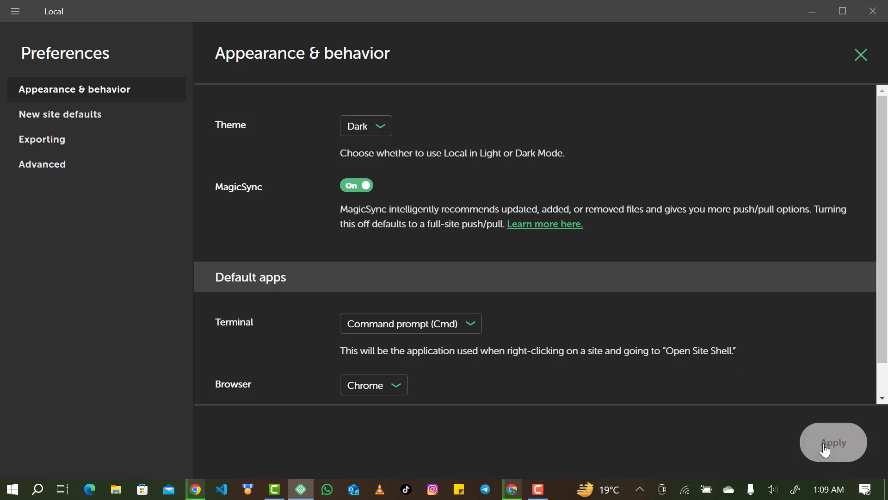
left_click(114, 118)
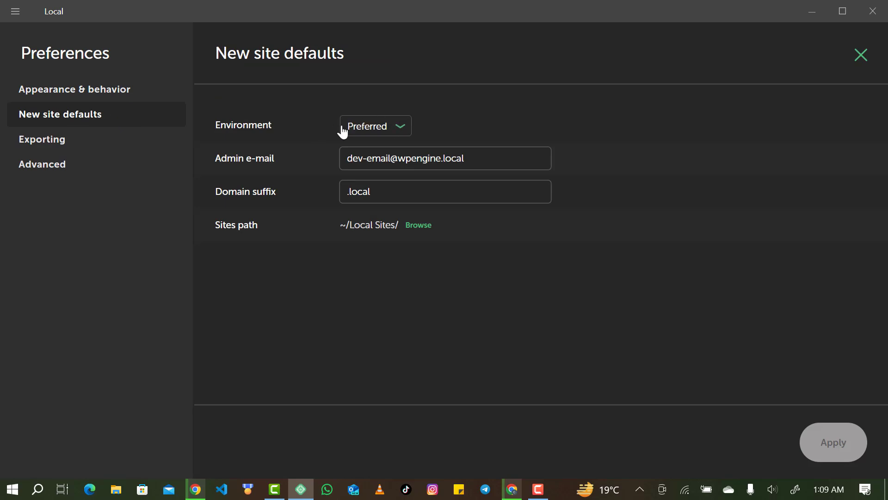
Keep Preferred as default environment and replace the admin e-mail with your own address, then apply.
left_click(384, 133)
left_click(384, 132)
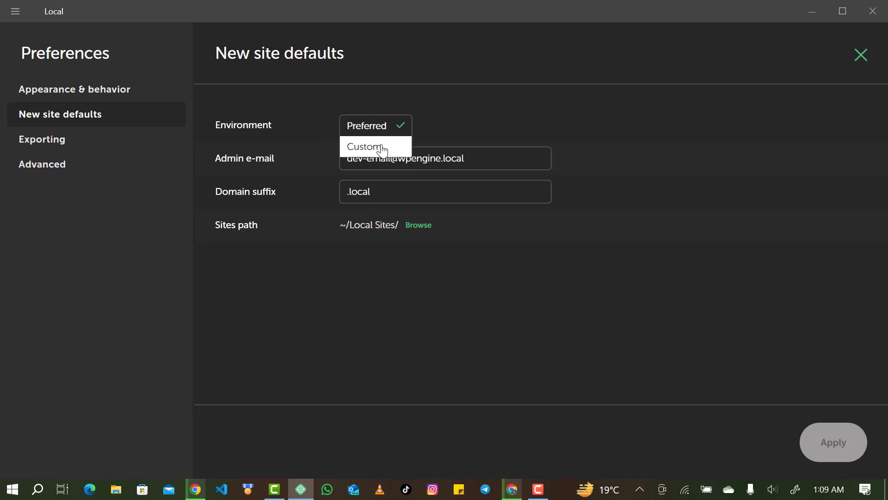
left_click(471, 111)
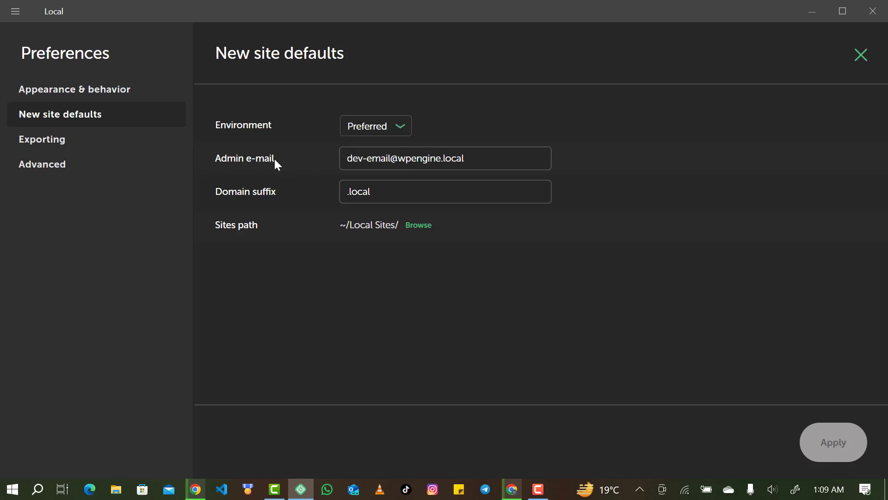
triple_click(382, 160)
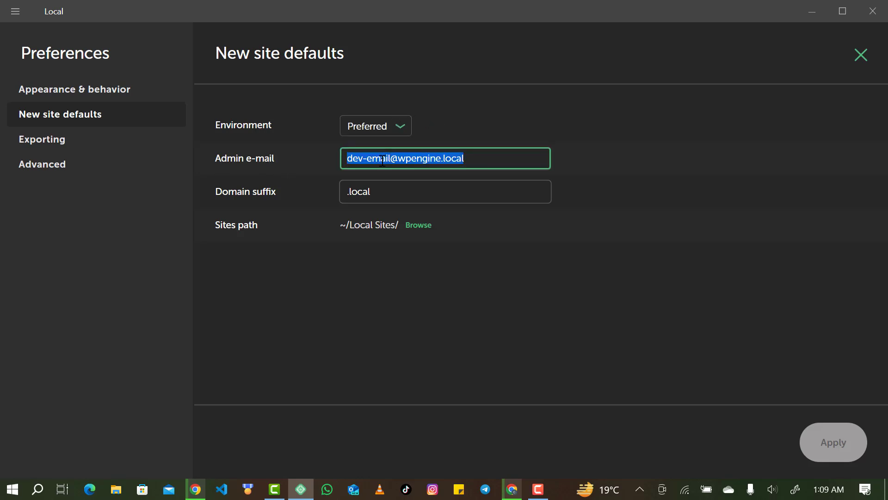
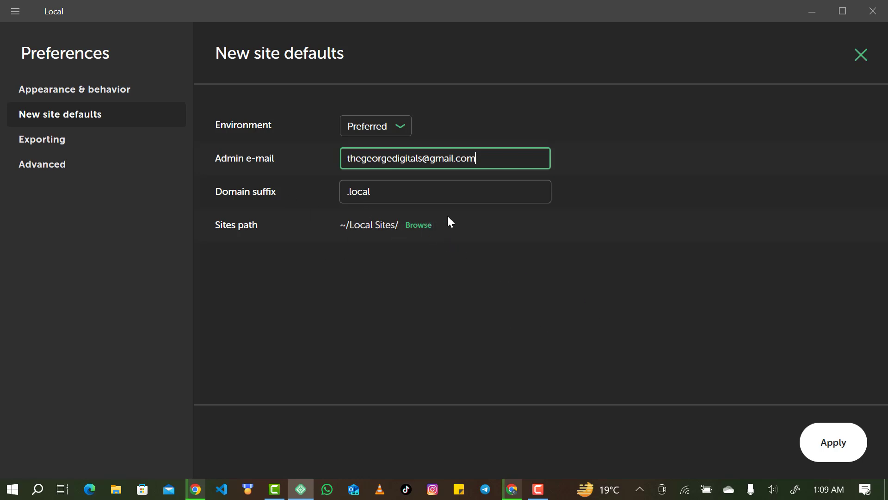
left_click(822, 443)
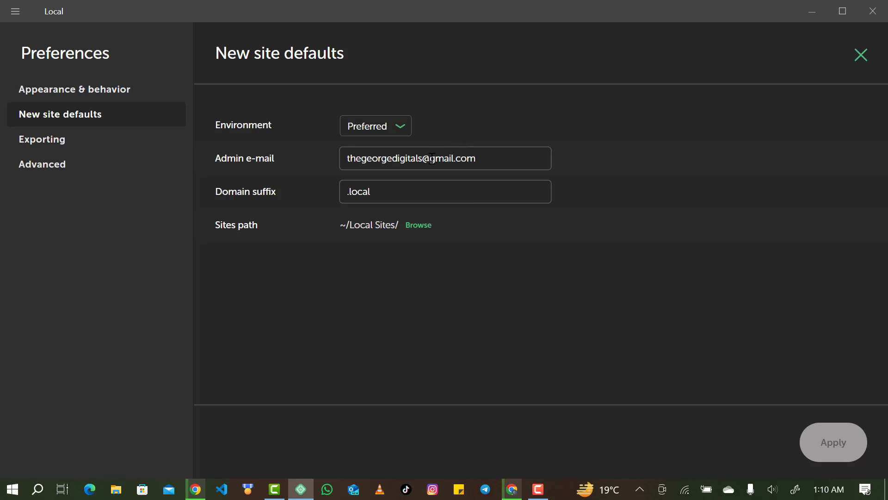
left_click(92, 139)
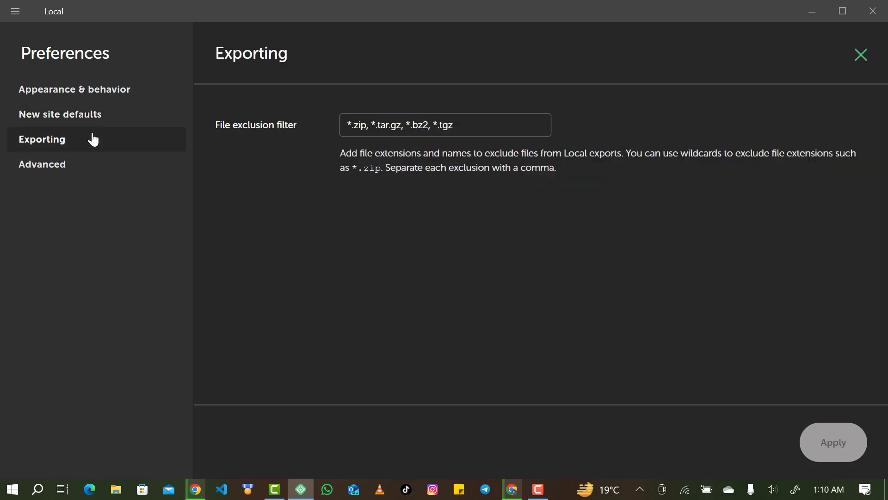
Review the file exclusion filter and Advanced router mode, keeping Site domains, then close Preferences.
left_click(370, 125)
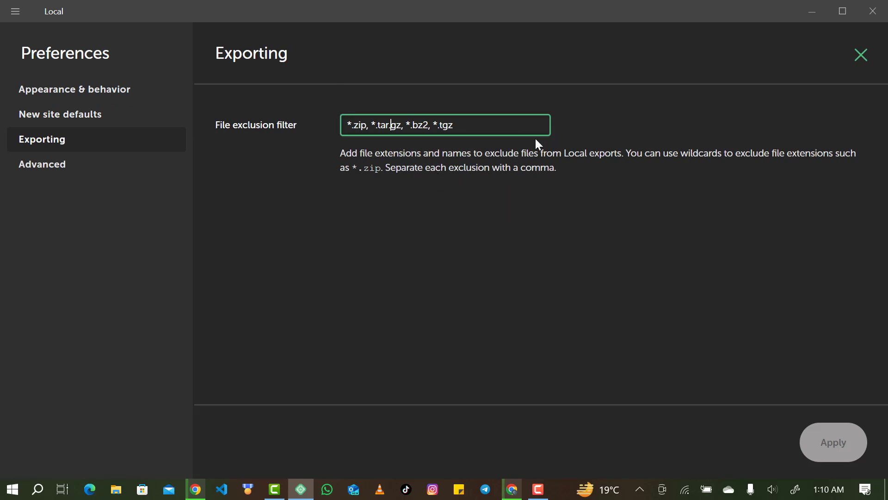
left_click(68, 166)
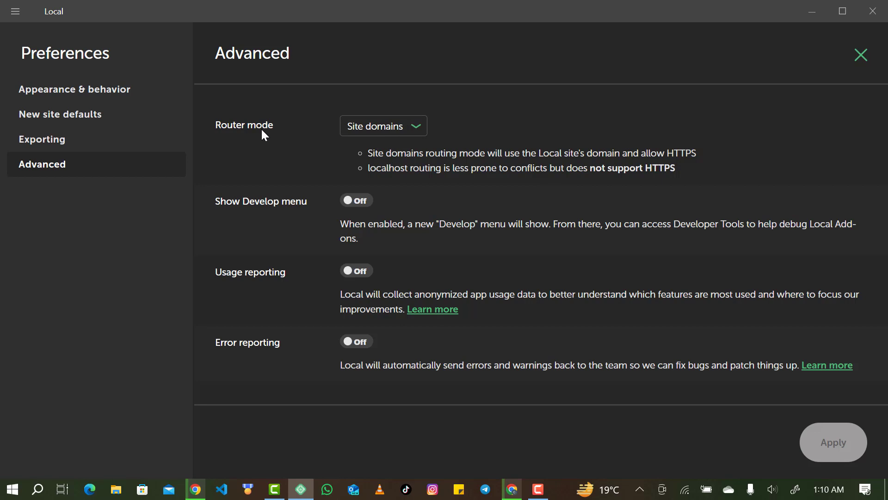
left_click(366, 131)
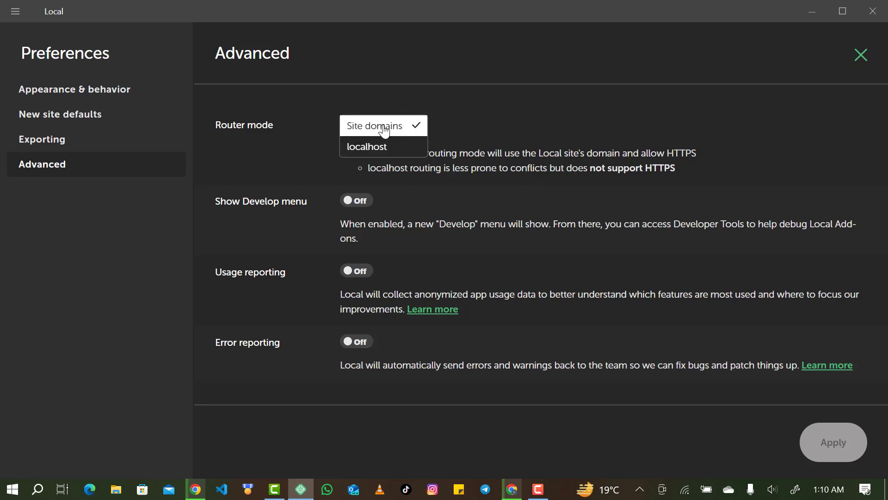
left_click(463, 122)
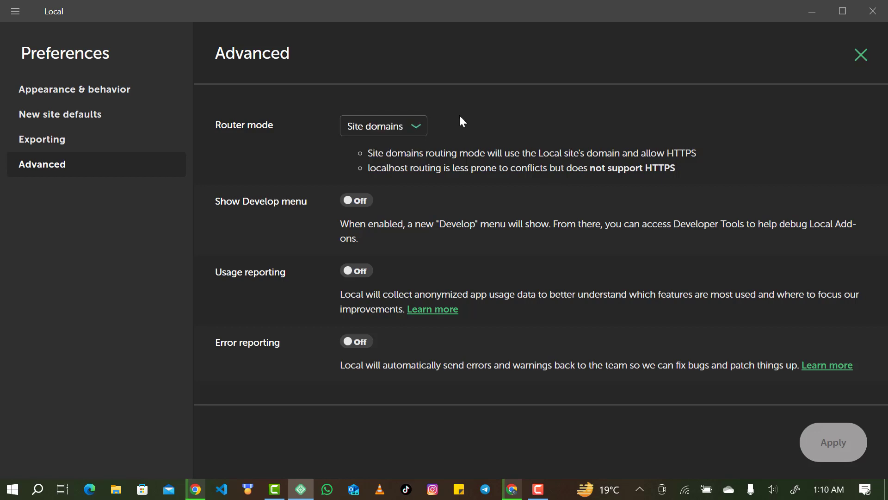
left_click(388, 131)
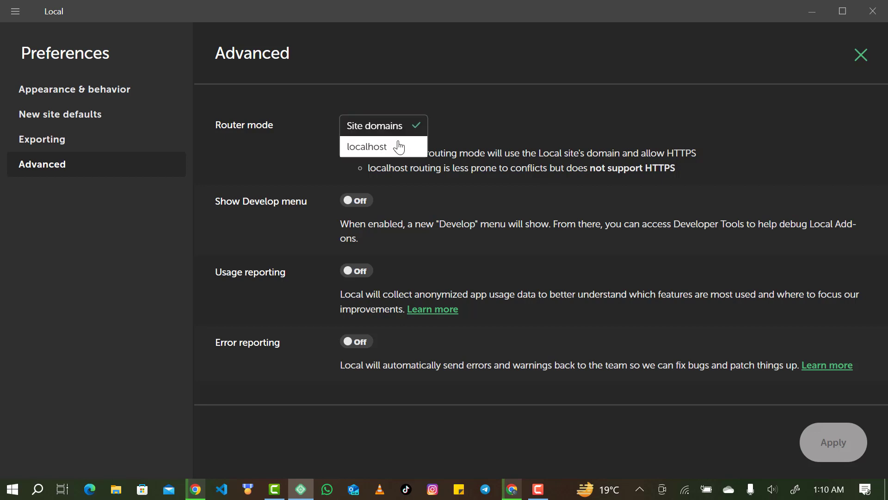
left_click(474, 118)
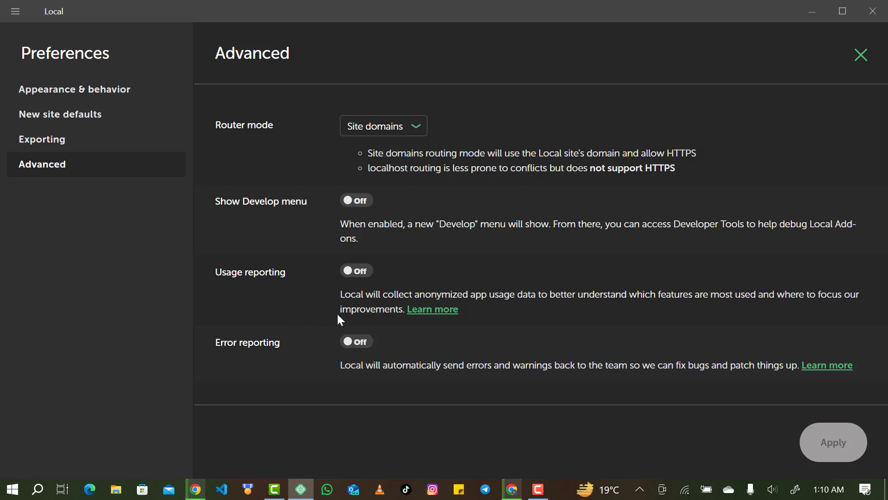
left_click(856, 61)
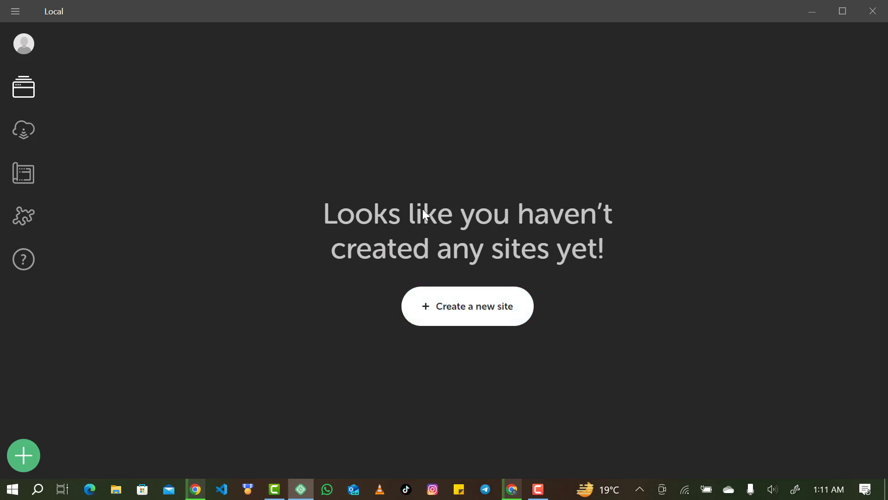
Create a brand-new WordPress site named happyblog and confirm the name.
left_click(462, 307)
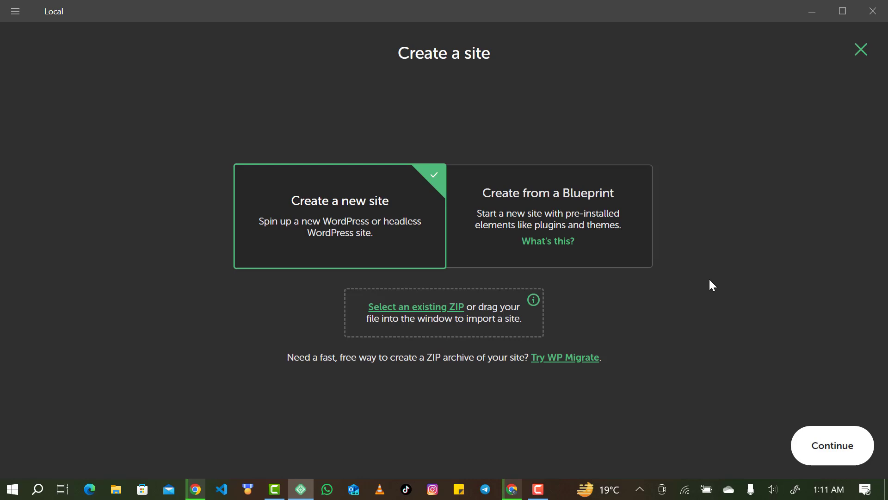
left_click(825, 447)
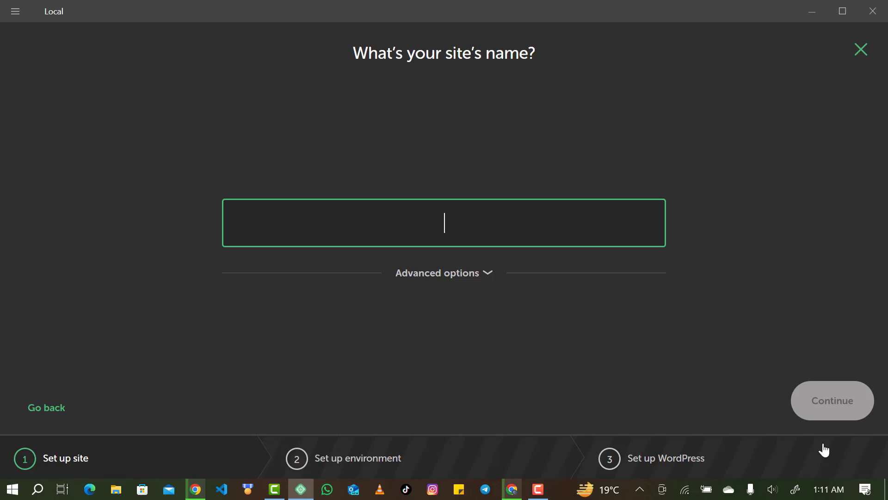
type("happyblog")
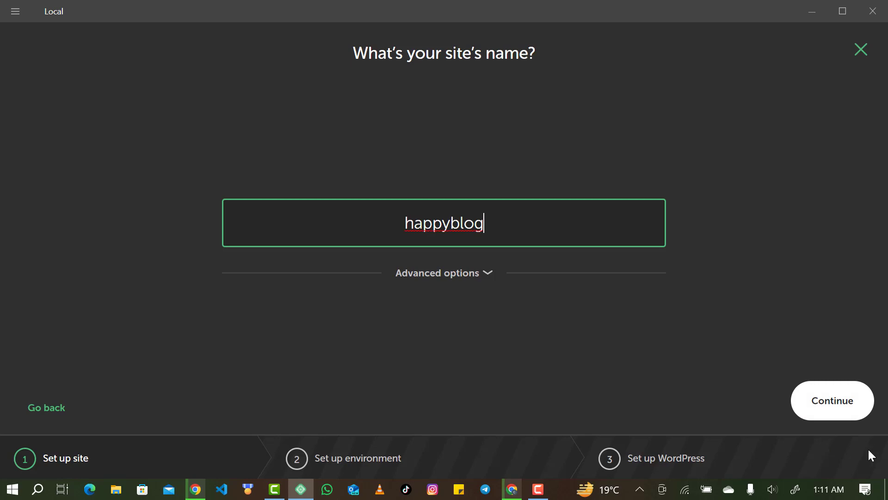
left_click(819, 415)
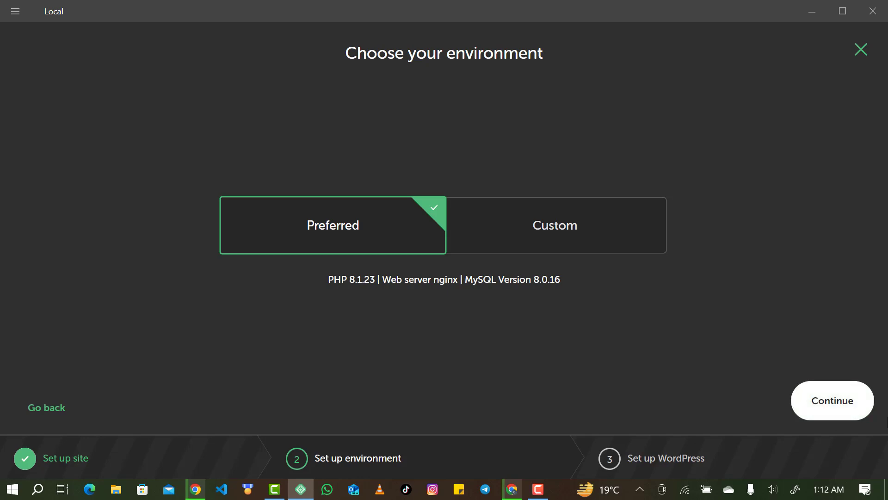
Try a Custom environment with MariaDB 10.4.10, switching web server from Apache 2.4.43 back to nginx 1.16.0.
left_click(553, 240)
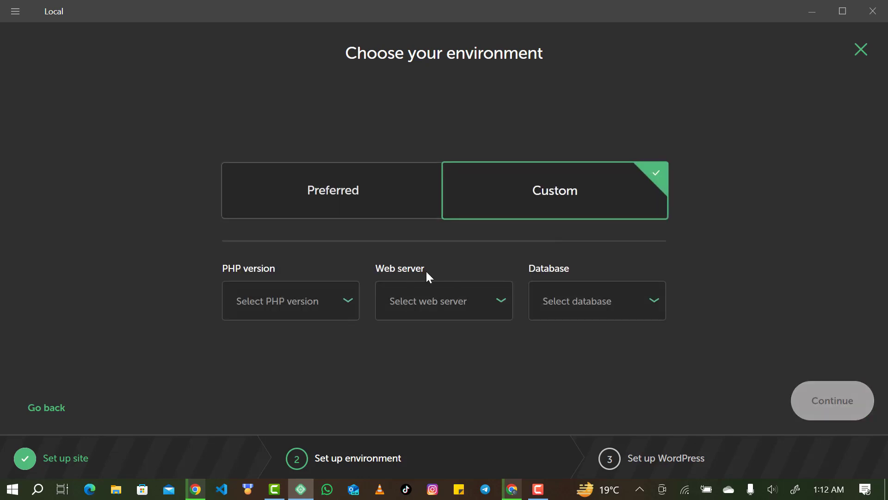
left_click(315, 301)
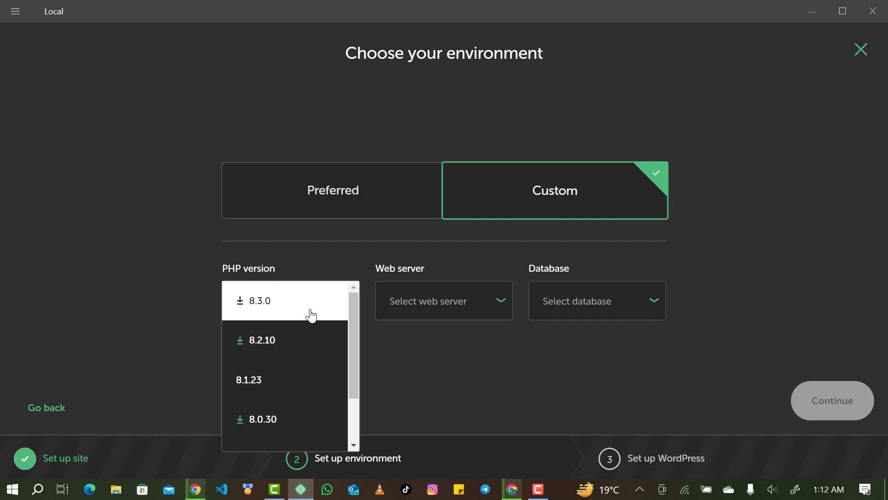
left_click(415, 305)
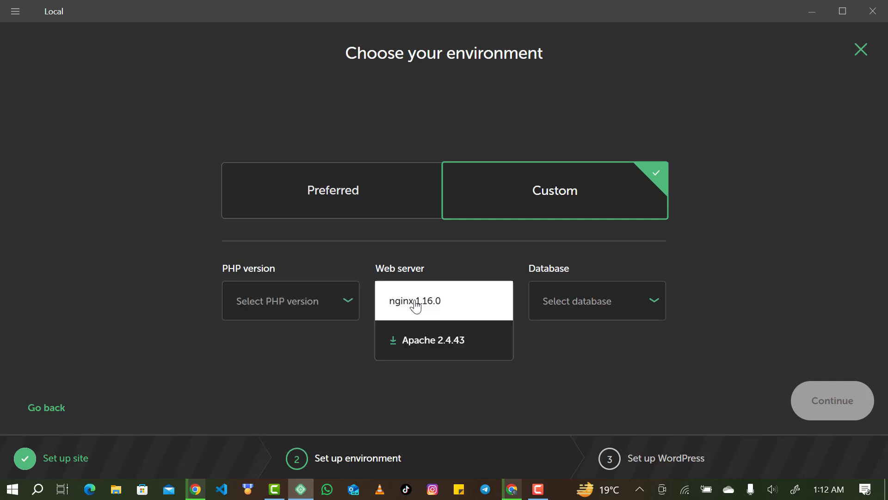
left_click(555, 300)
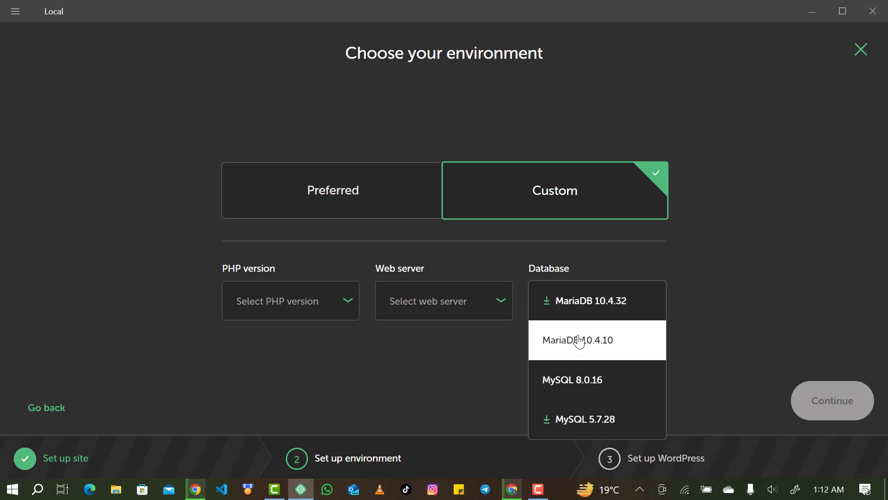
left_click(625, 346)
left_click(456, 294)
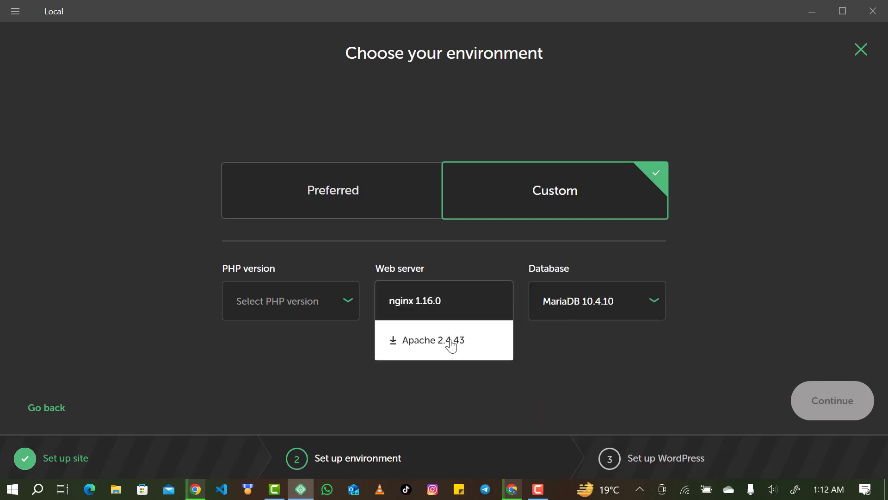
left_click(451, 347)
left_click(449, 312)
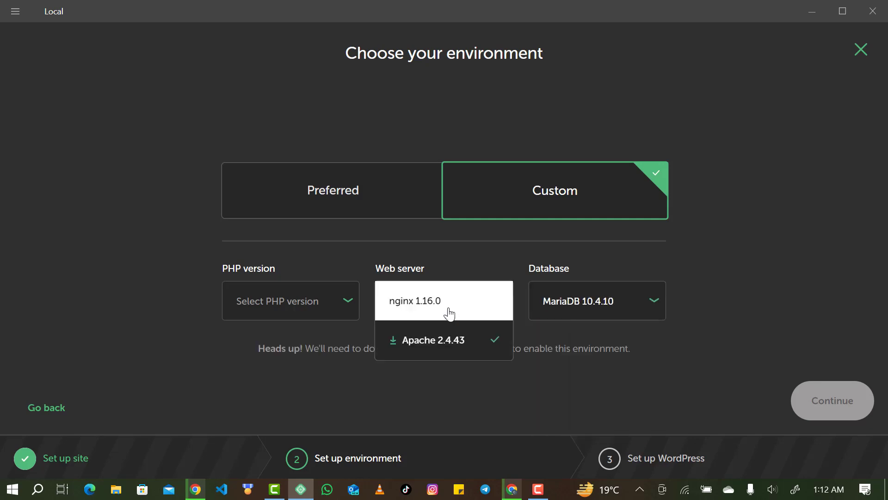
left_click(445, 309)
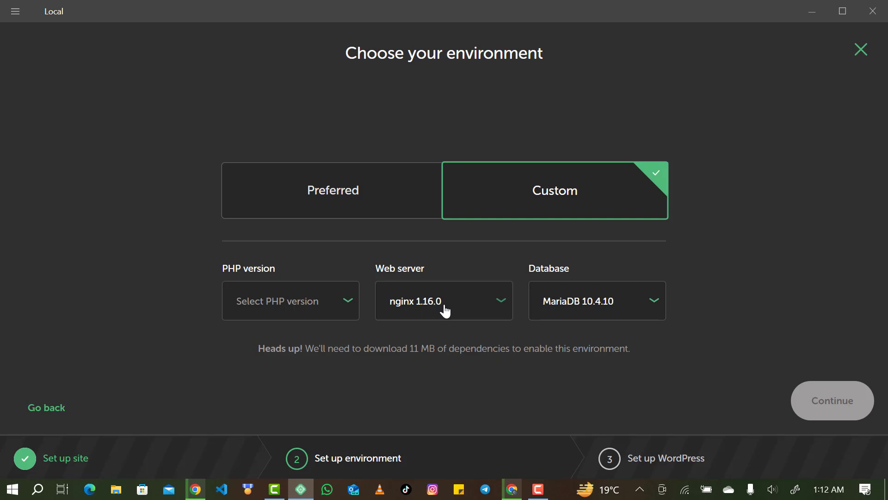
Try PHP 8.3.0, then revert to the Preferred environment and continue to WordPress setup.
left_click(311, 302)
left_click(309, 301)
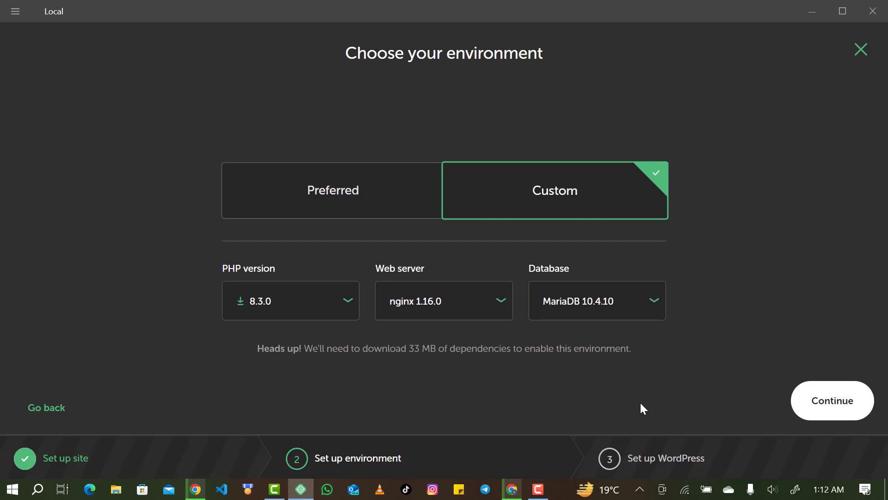
left_click(382, 209)
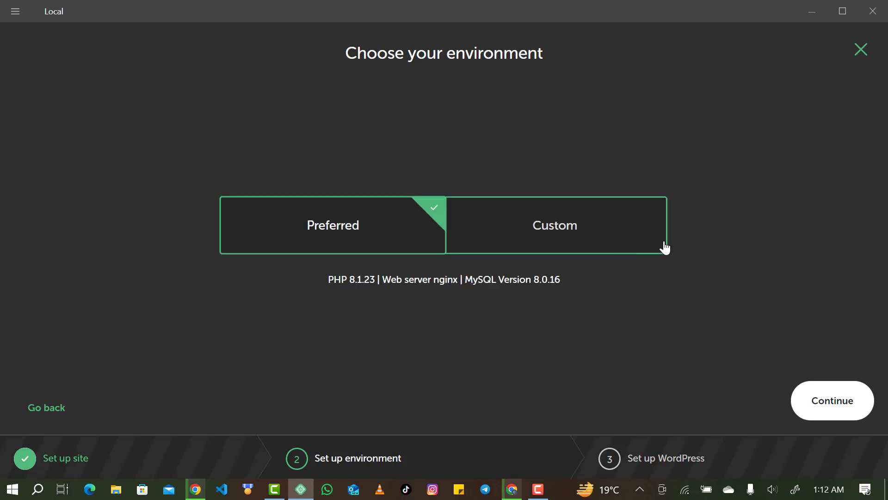
left_click(822, 401)
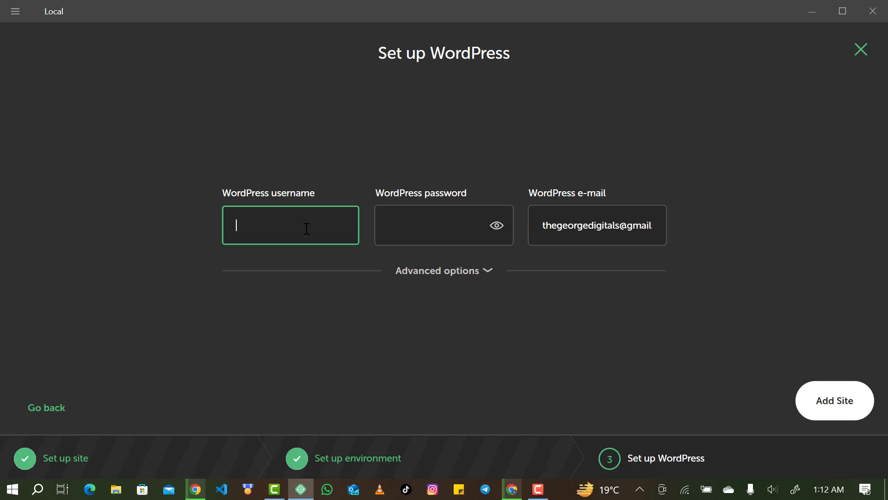
Enter the admin username and password for happyblog in Local, checking the password, and add the site.
type("happy")
key("Tab")
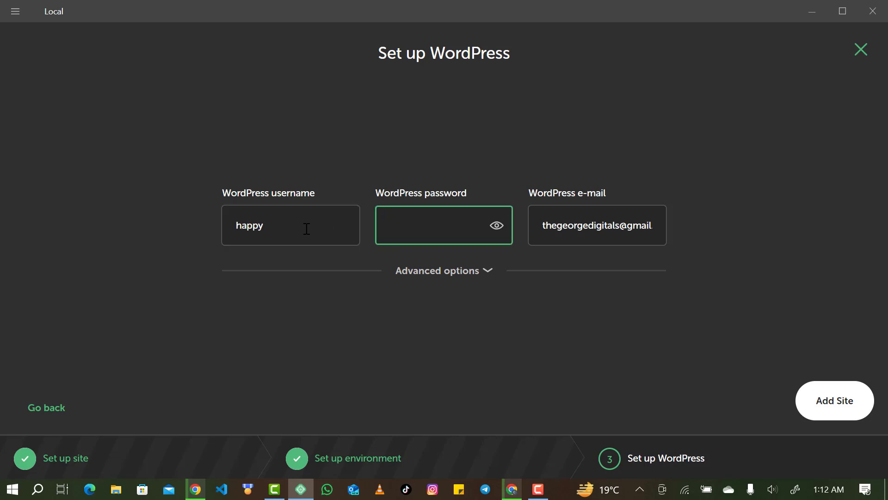
left_click(499, 232)
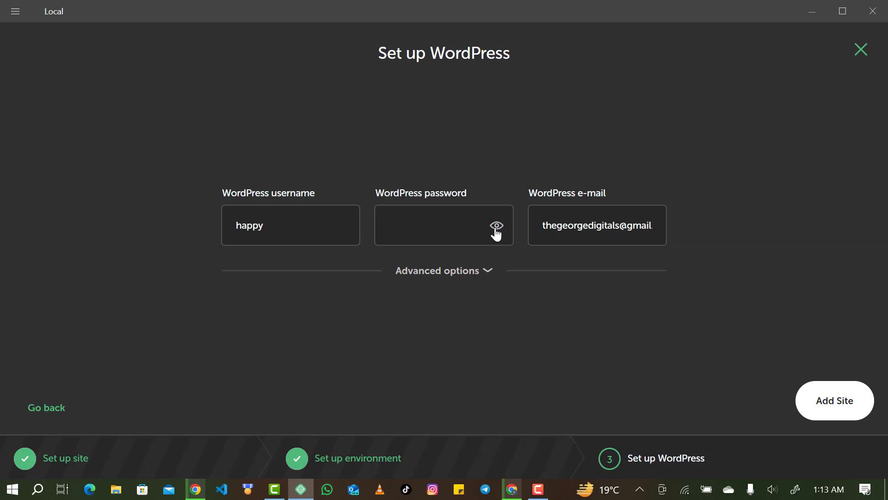
left_click(463, 223)
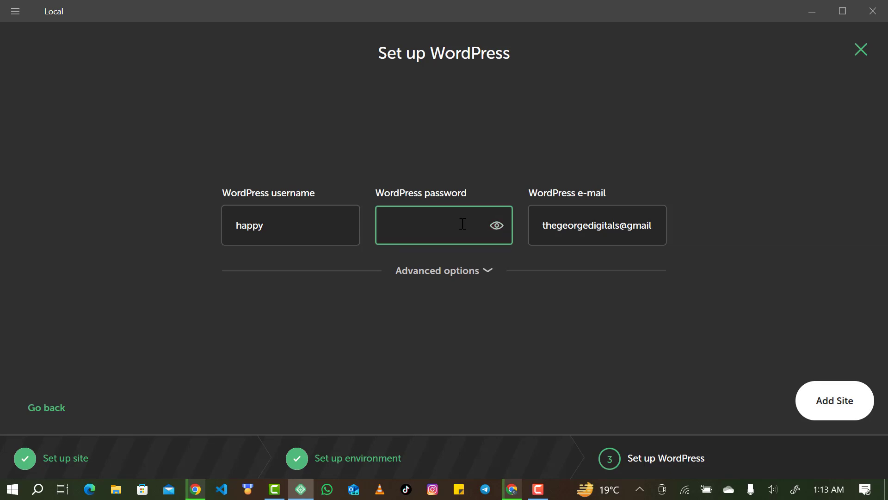
type("p")
left_click(498, 231)
left_click(470, 226)
type("appyblogger")
left_click(826, 400)
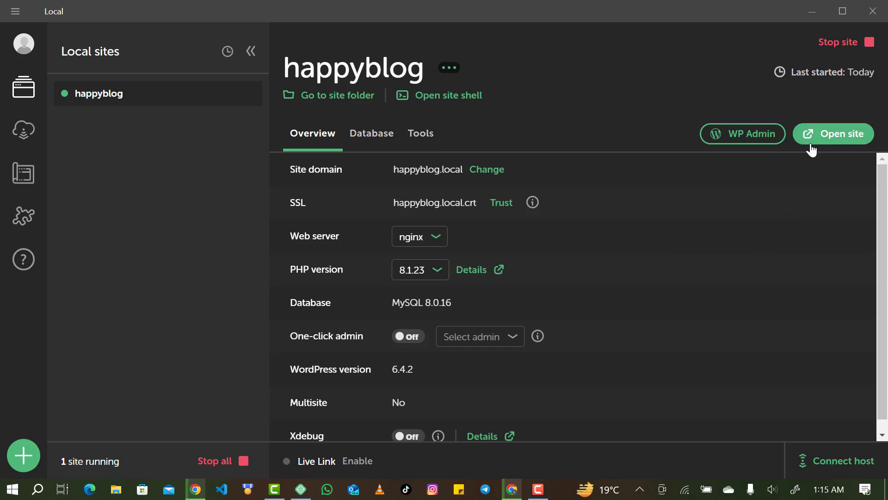
Open WP Admin from Local and log in to happyblog with the admin username and password.
left_click(744, 139)
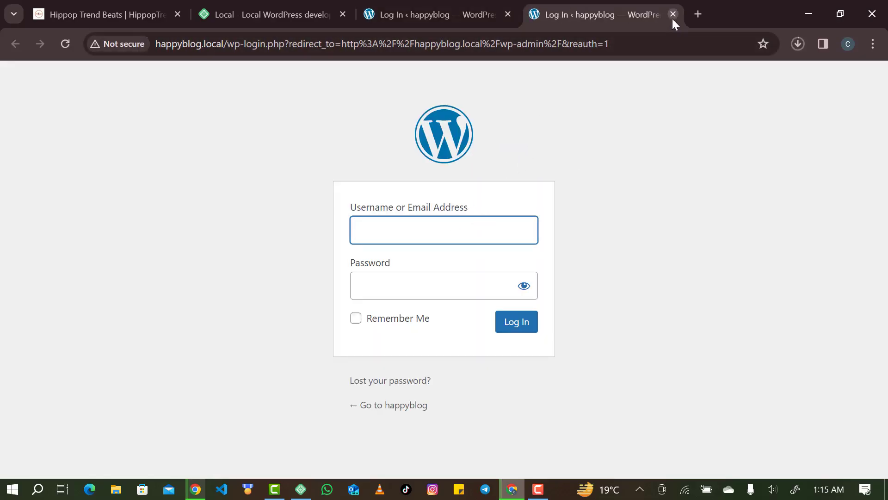
left_click(672, 18)
left_click(432, 218)
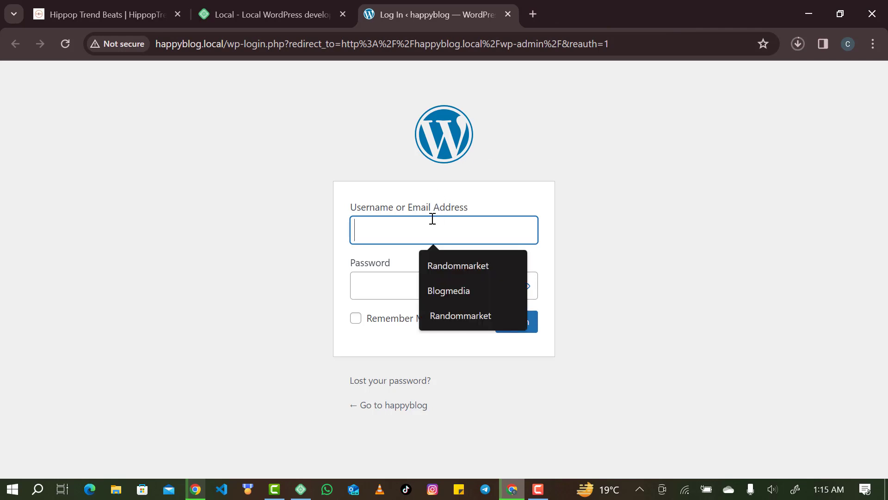
type("happy")
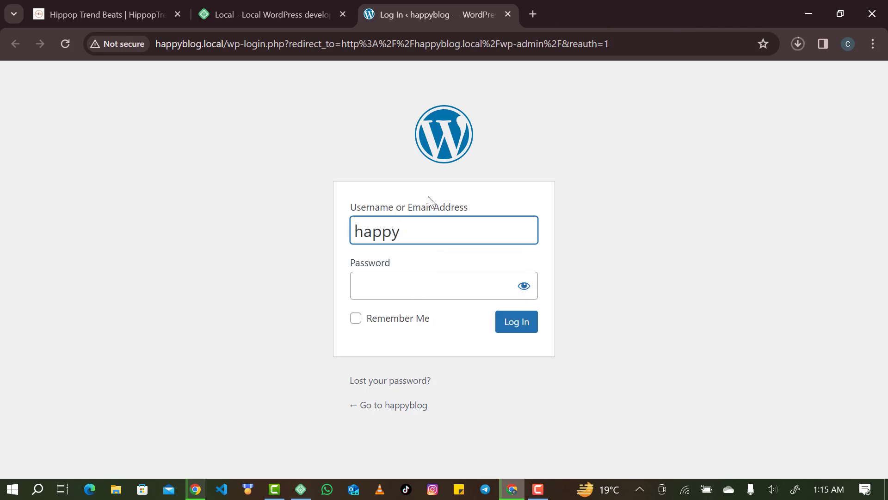
key("Tab")
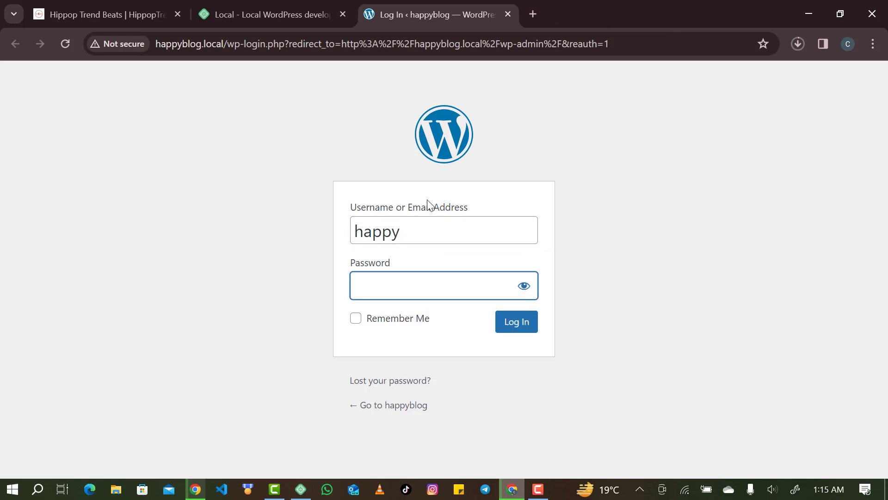
type("************")
left_click(524, 285)
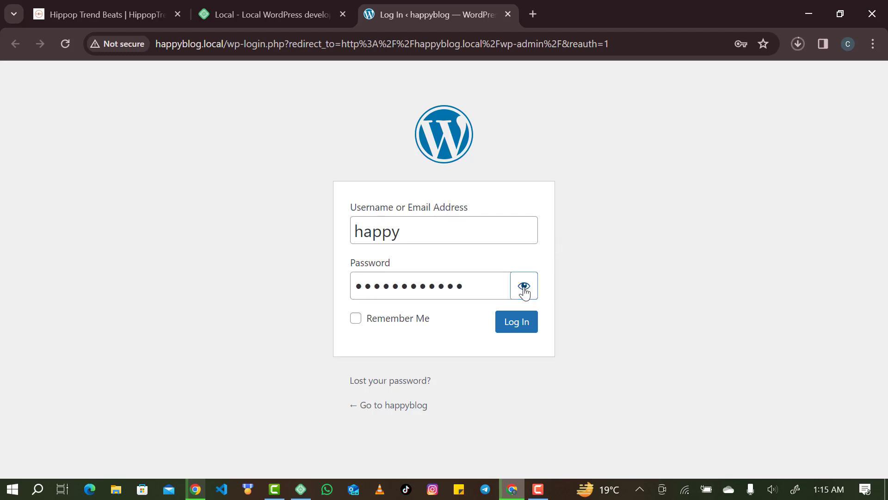
left_click(533, 325)
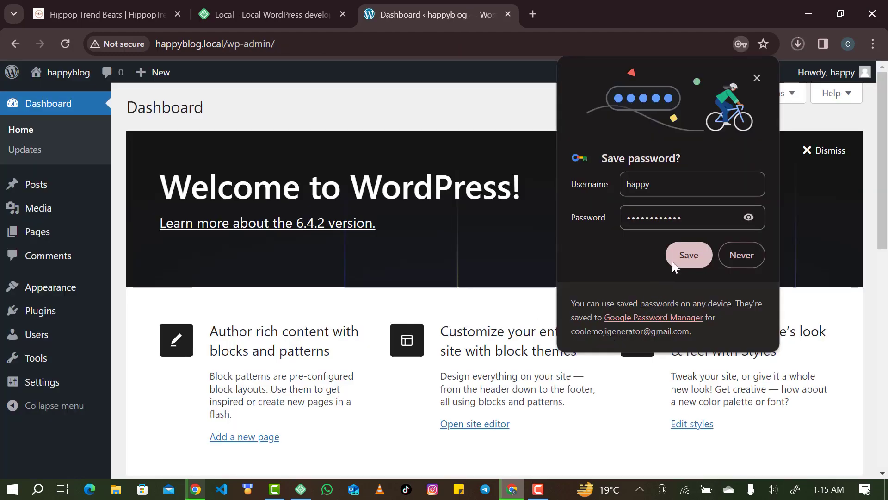
Save the admin login in Chrome and look over the happyblog Dashboard and its admin bar menu.
left_click(676, 260)
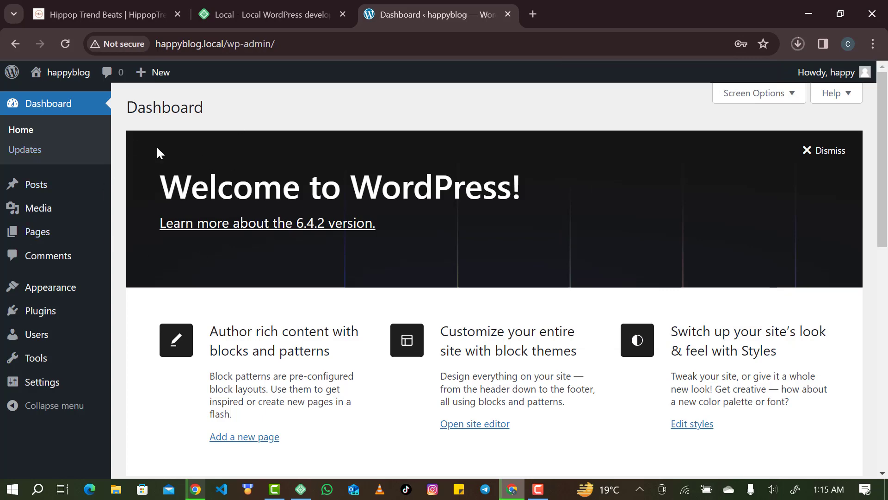
scroll(121, 291, "down", 4)
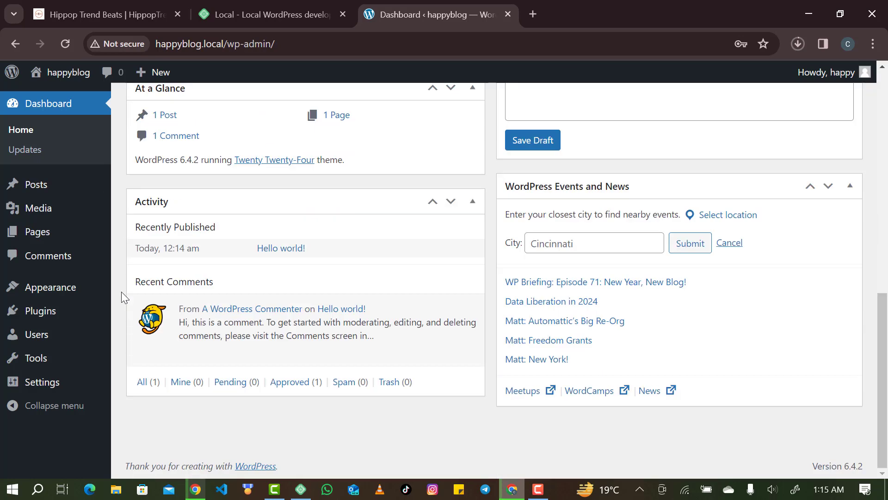
scroll(121, 291, "up", 11)
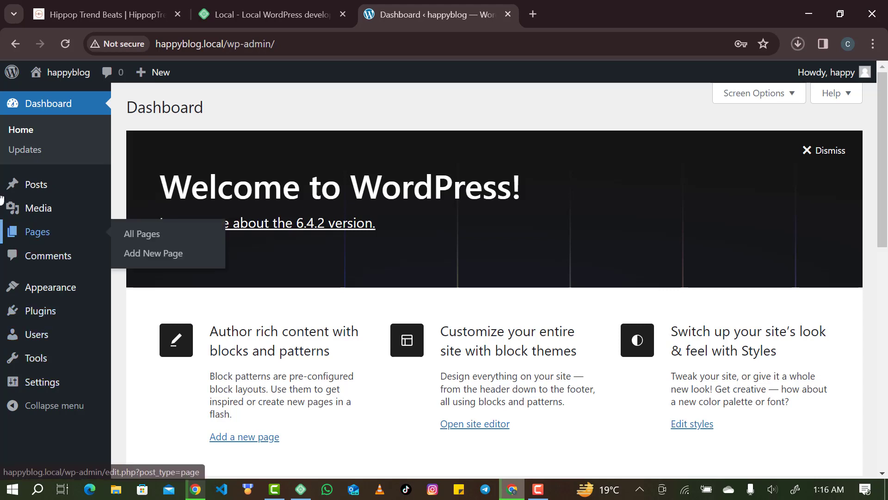
mouse_move(16, 70)
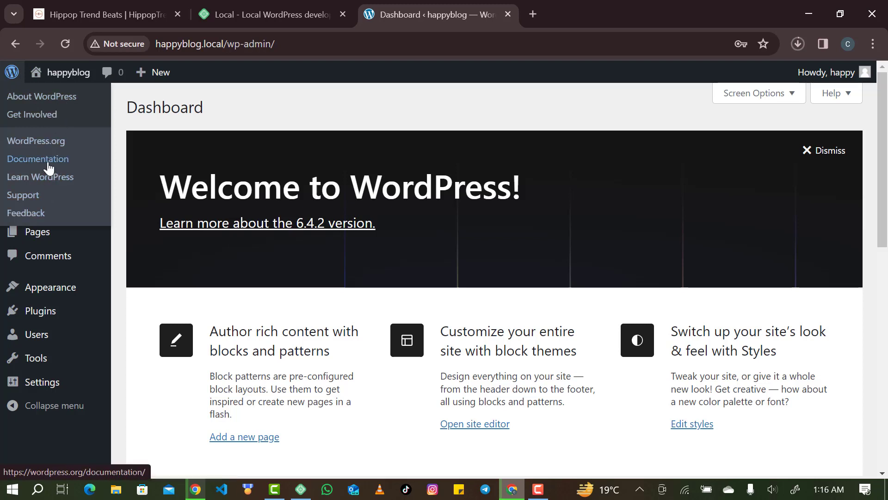
mouse_move(64, 76)
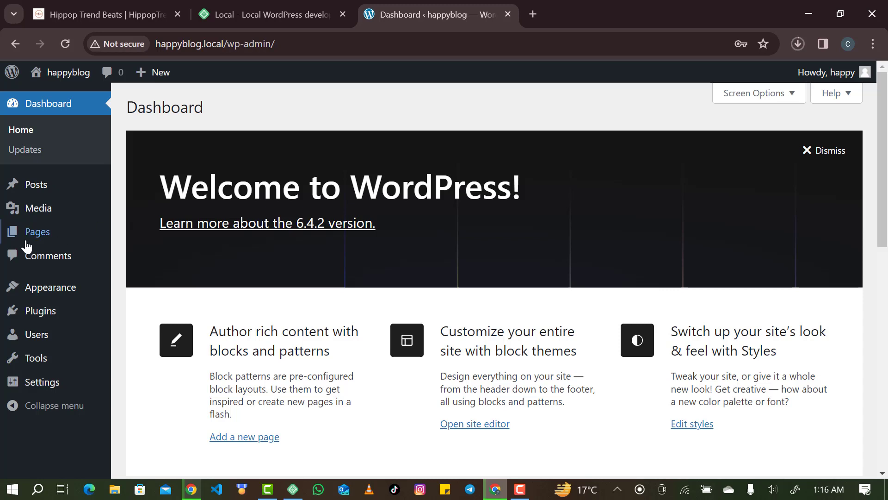
mouse_move(83, 88)
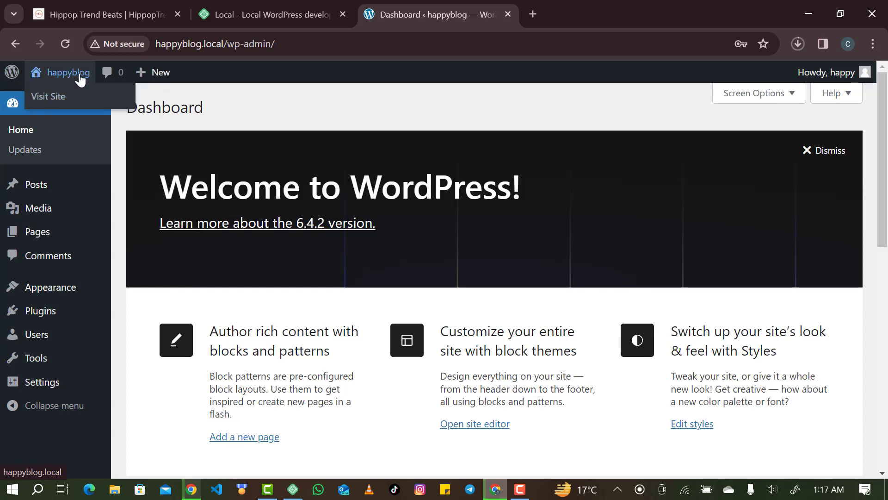
Visit the happyblog front page and scroll through its architecture sections down to the subscriber sign-up block.
left_click(64, 98)
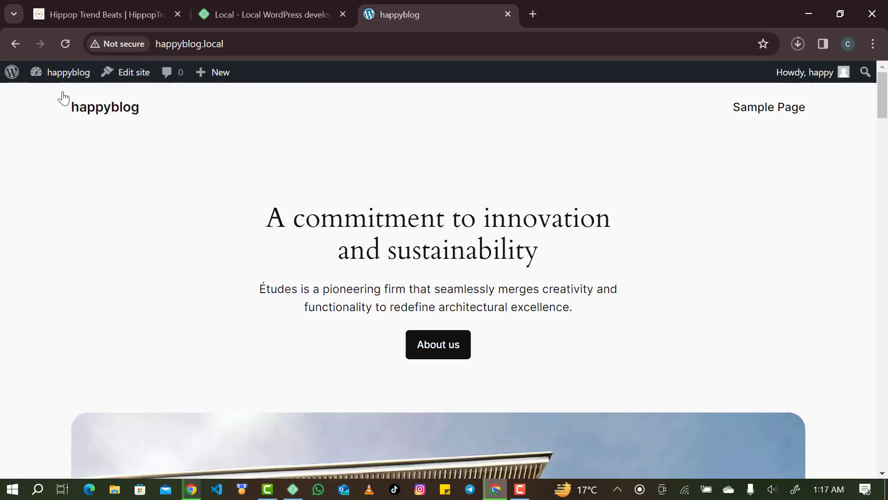
scroll(291, 169, "down", 5)
scroll(291, 169, "up", 5)
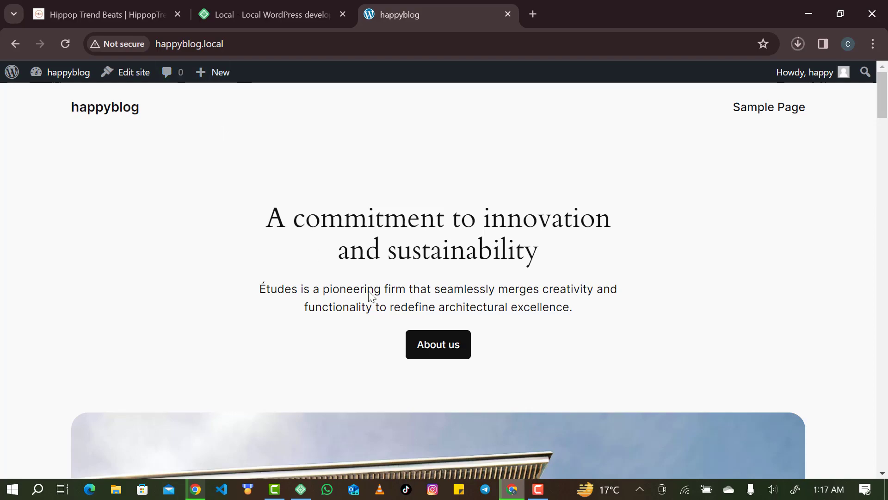
scroll(369, 296, "down", 10)
scroll(370, 296, "down", 15)
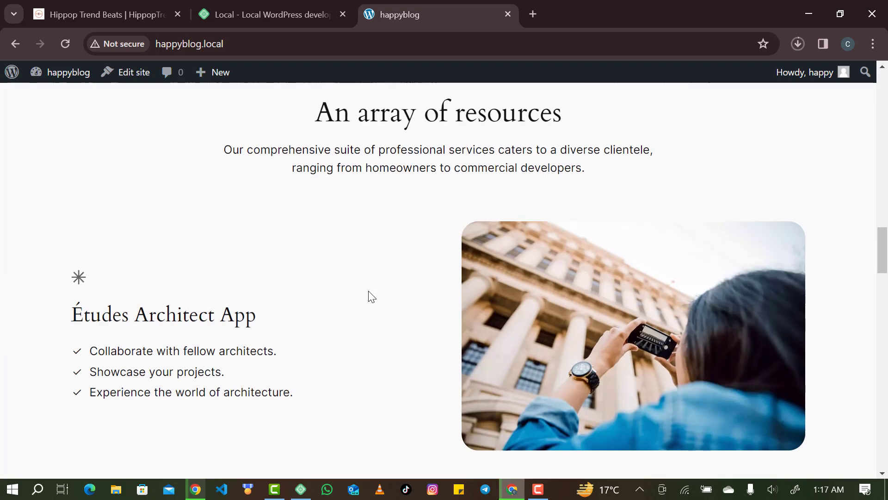
scroll(370, 296, "down", 10)
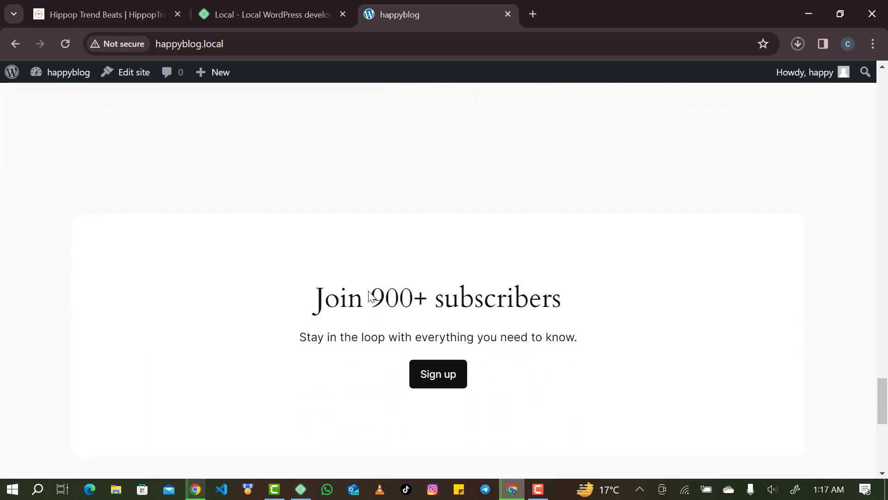
scroll(364, 398, "up", 15)
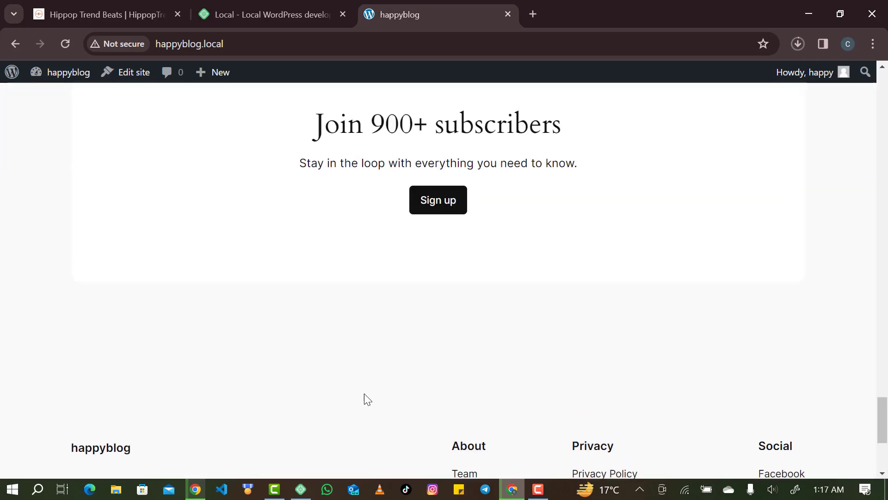
scroll(365, 394, "up", 10)
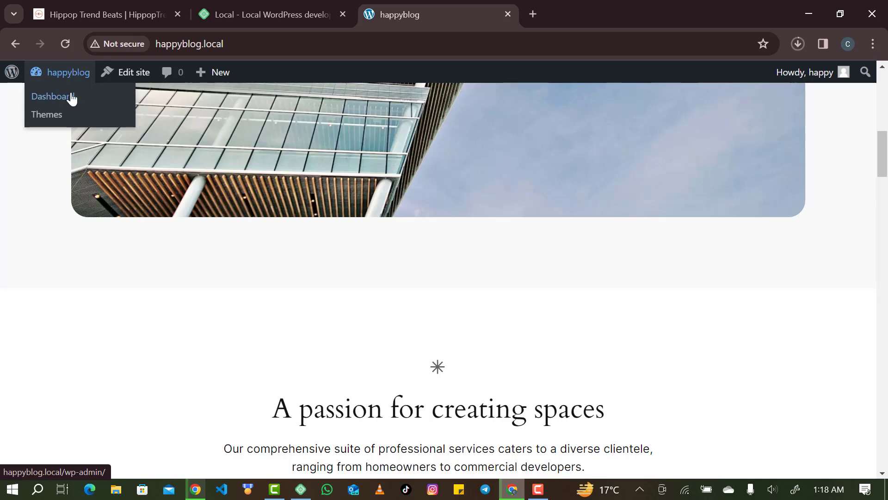
Go back to the admin Dashboard, then open the Comments screen listing the Hello world! comment.
left_click(72, 99)
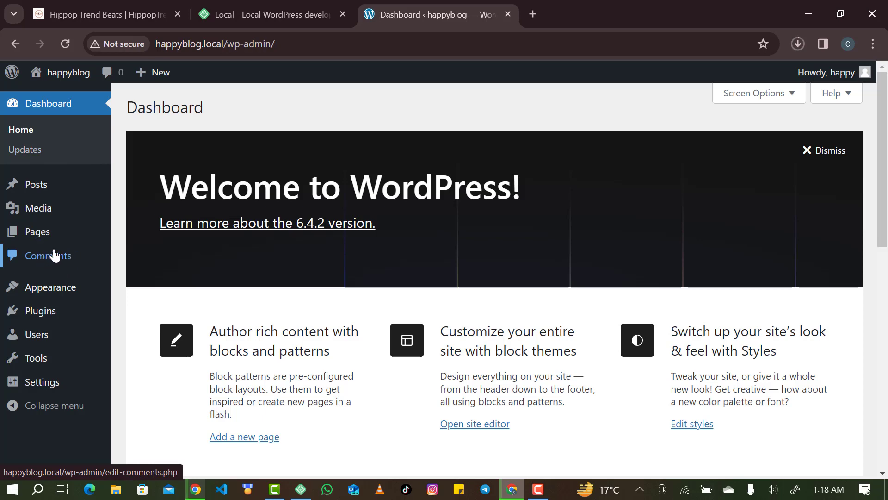
left_click(115, 76)
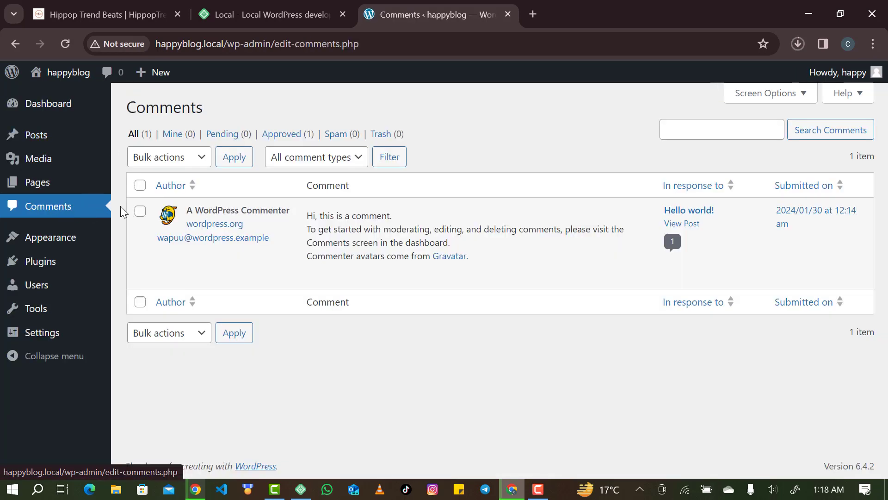
mouse_move(197, 214)
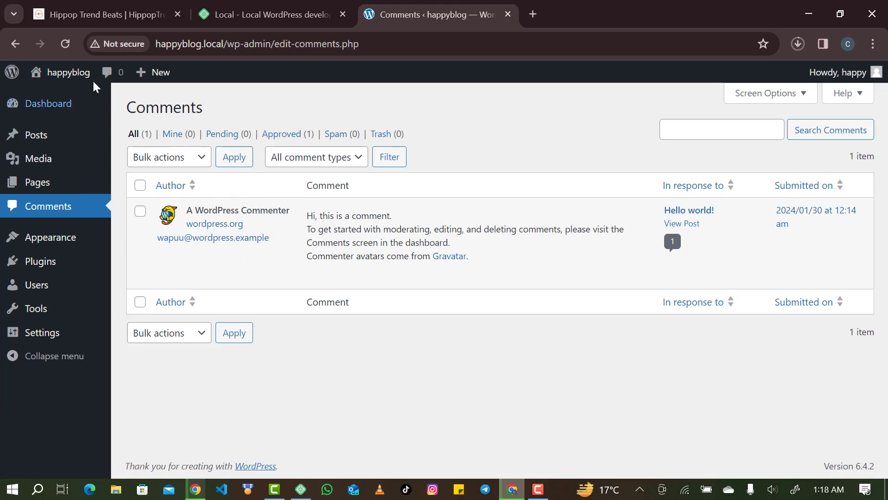
mouse_move(167, 78)
mouse_move(846, 77)
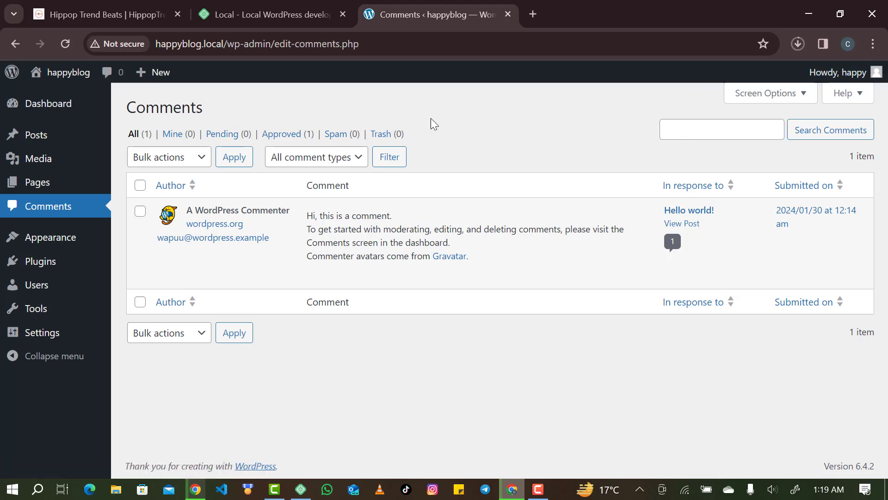
mouse_move(60, 113)
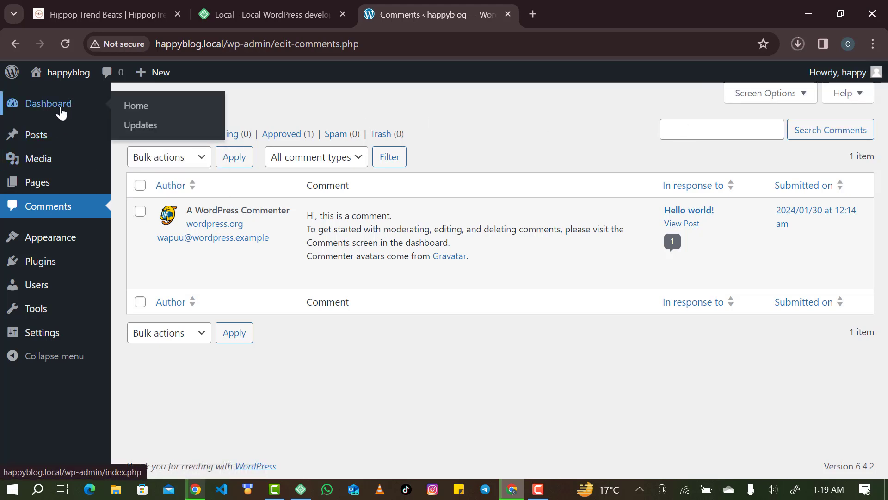
Open Dashboard Home and scroll through its widgets.
left_click(134, 105)
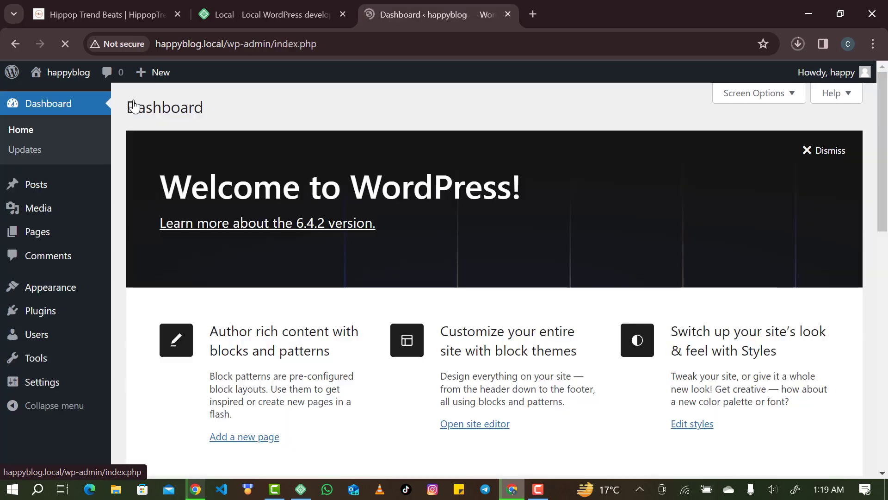
scroll(295, 288, "down", 3)
scroll(292, 288, "down", 7)
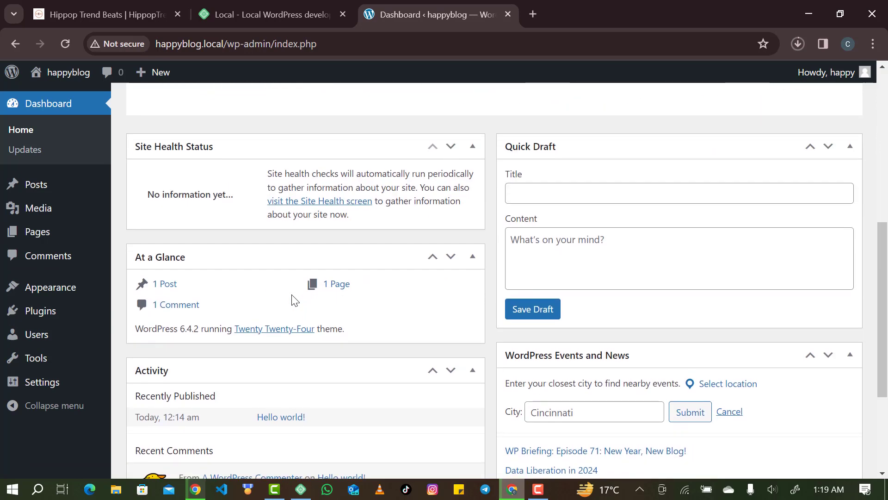
scroll(292, 297, "up", 5)
scroll(291, 294, "up", 5)
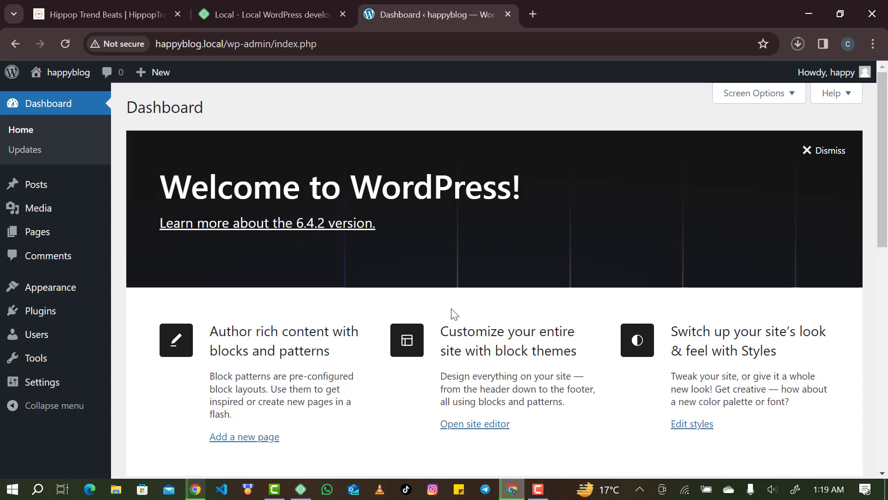
scroll(452, 314, "down", 2)
scroll(563, 386, "down", 2)
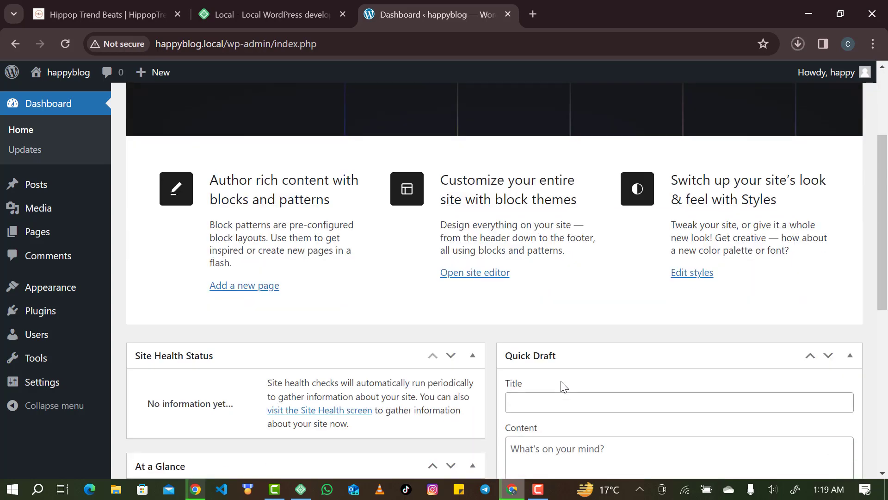
scroll(563, 386, "down", 2)
scroll(331, 351, "down", 1)
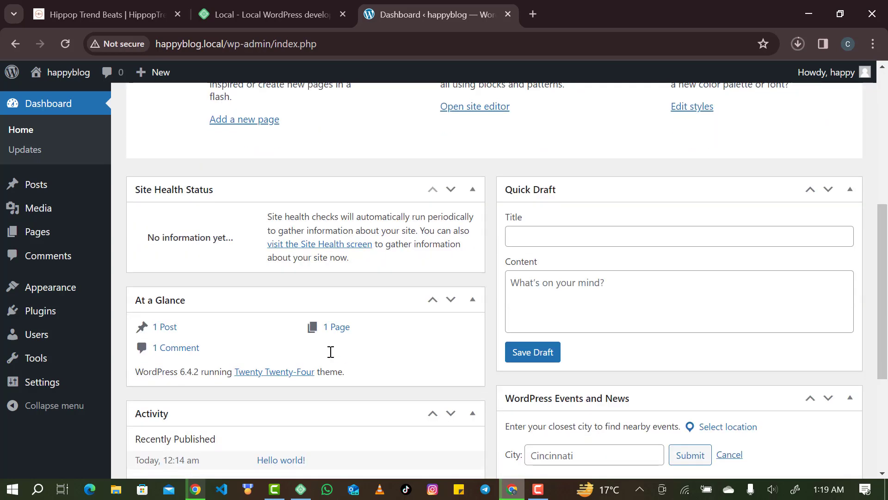
scroll(330, 351, "down", 2)
scroll(329, 351, "down", 2)
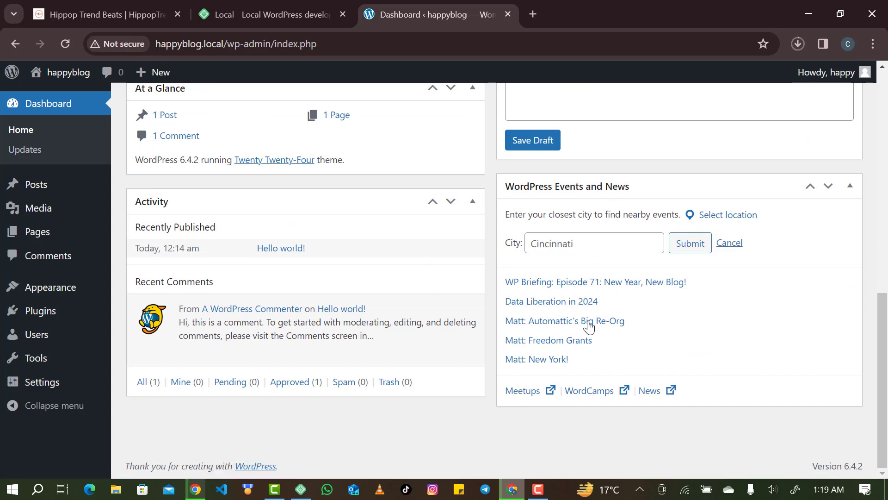
scroll(587, 324, "up", 2)
scroll(589, 327, "up", 10)
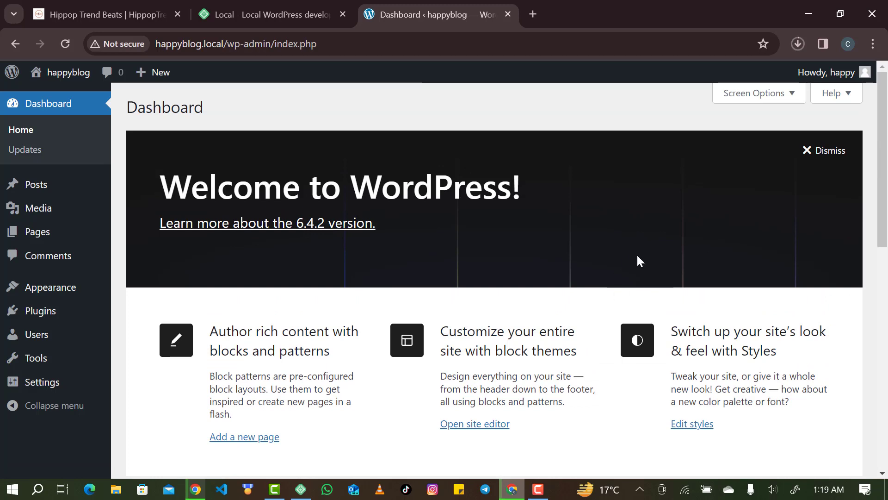
Dismiss the Welcome to WordPress panel so Site Health and Quick Draft lead.
left_click(810, 150)
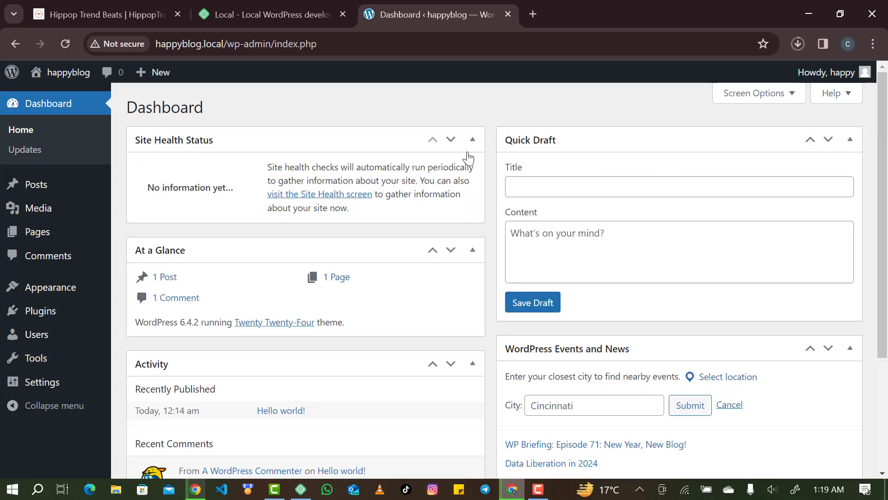
scroll(466, 396, "down", 2)
scroll(462, 395, "up", 2)
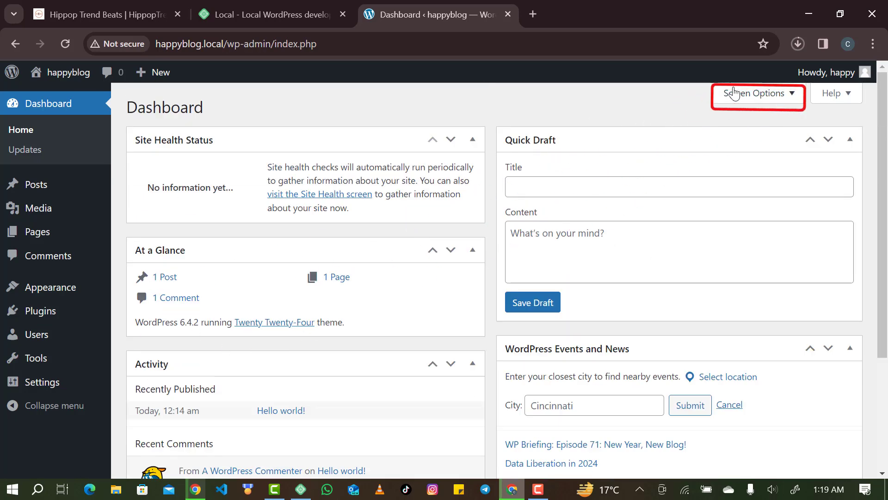
Hide Site Health Status, At a Glance, Activity, Quick Draft and WordPress Events and News via Screen Options.
left_click(772, 95)
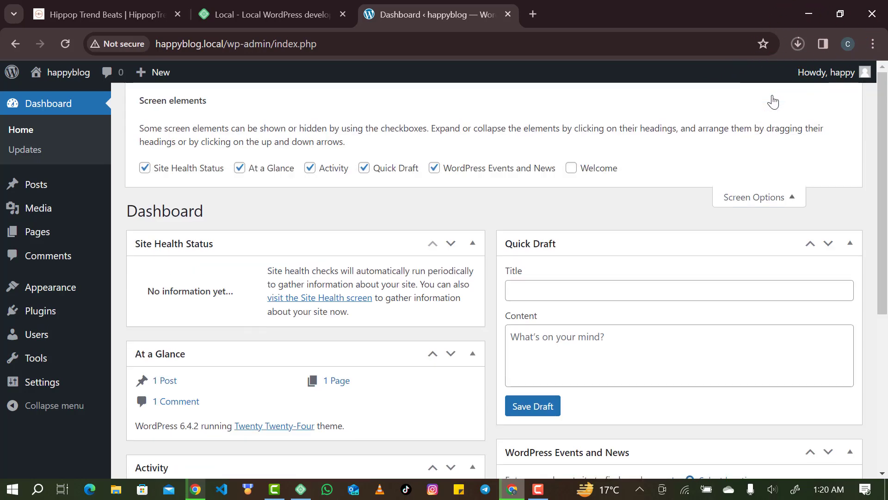
left_click(165, 174)
left_click(277, 169)
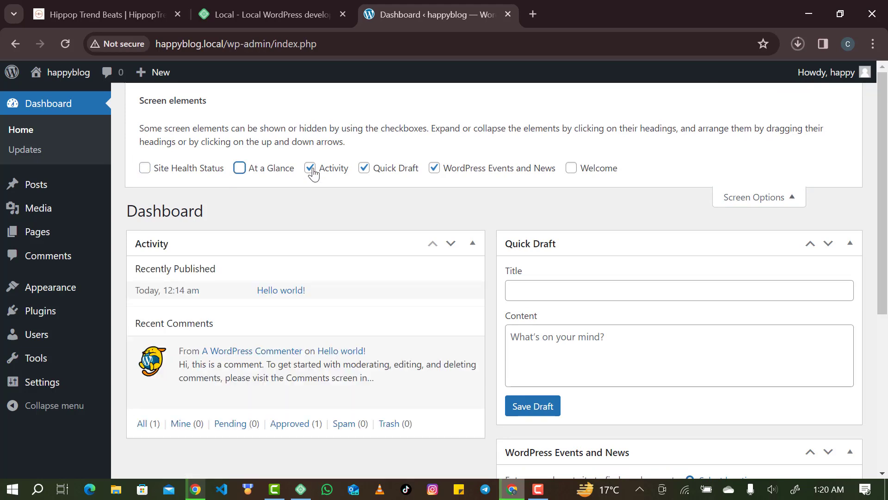
left_click(341, 167)
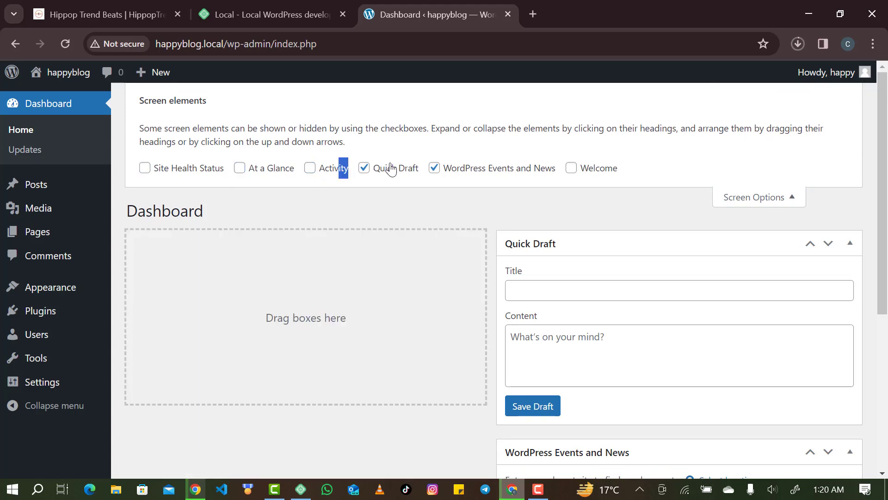
left_click(390, 169)
left_click(462, 170)
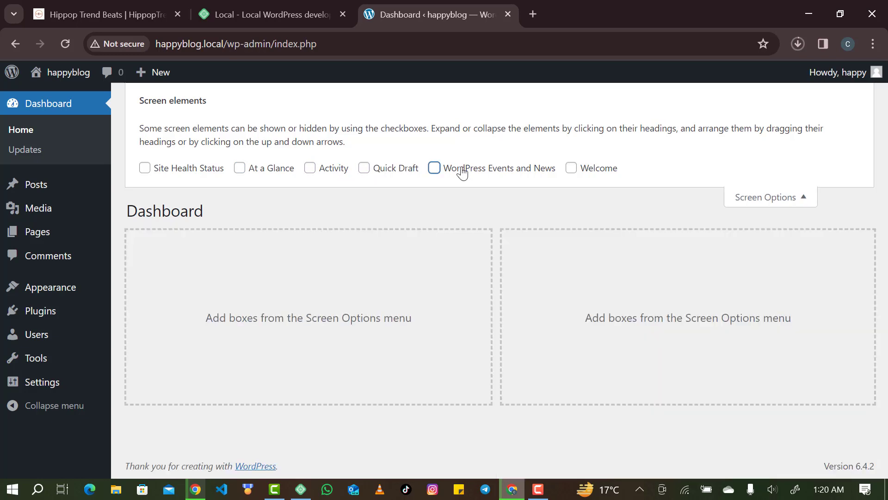
left_click(735, 197)
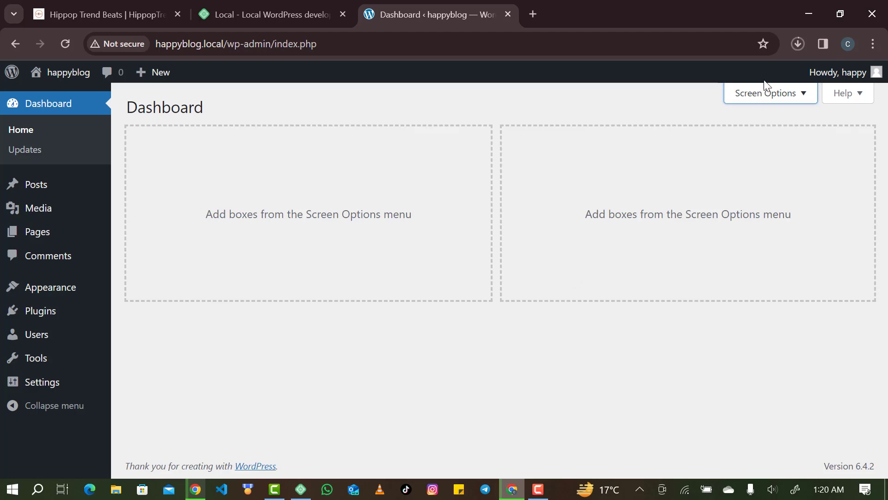
Briefly restore WordPress Events and News in Screen Options, then hide it again.
left_click(766, 99)
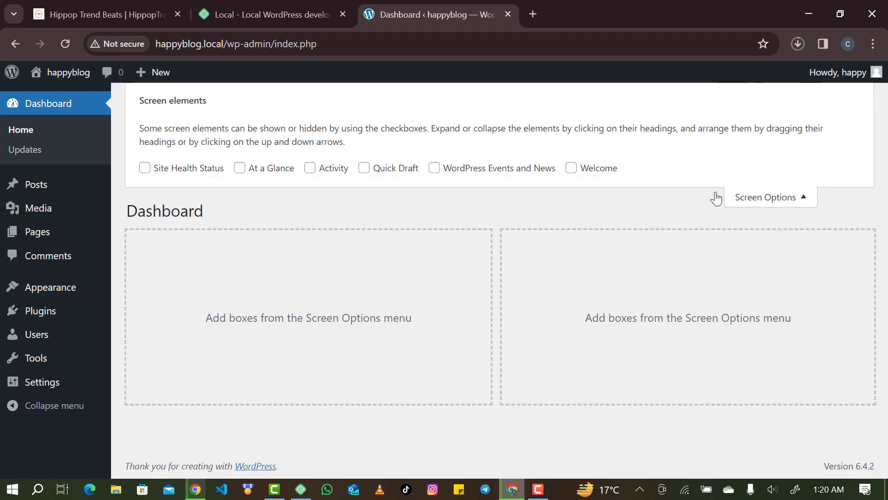
left_click(565, 168)
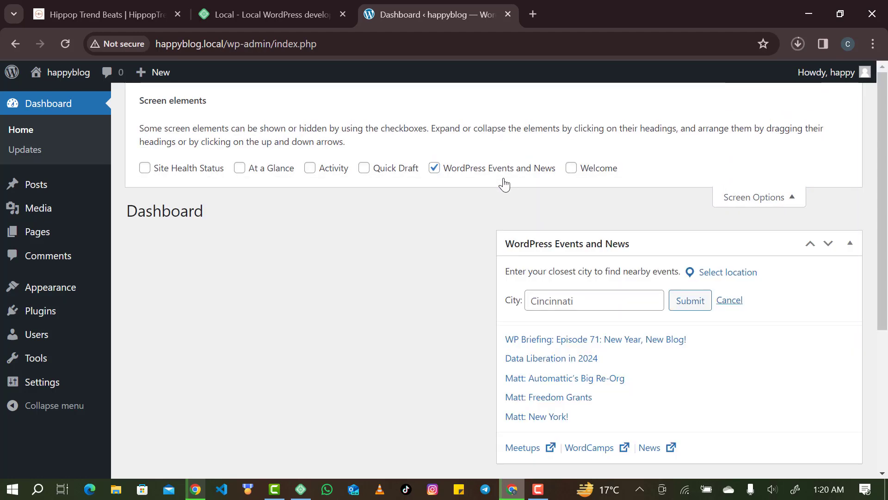
left_click(507, 174)
left_click(784, 196)
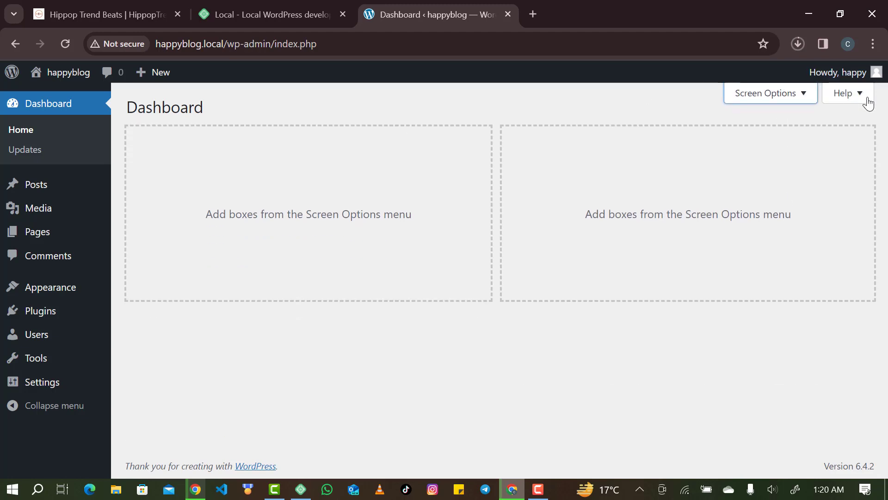
Check the Dashboard help panel, then open the Updates page confirming 6.4.2 is current.
left_click(863, 99)
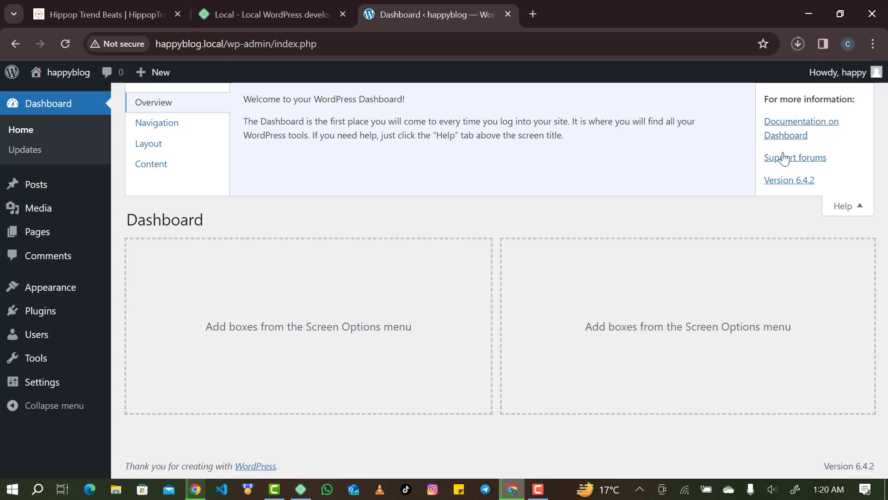
left_click(851, 203)
left_click(80, 157)
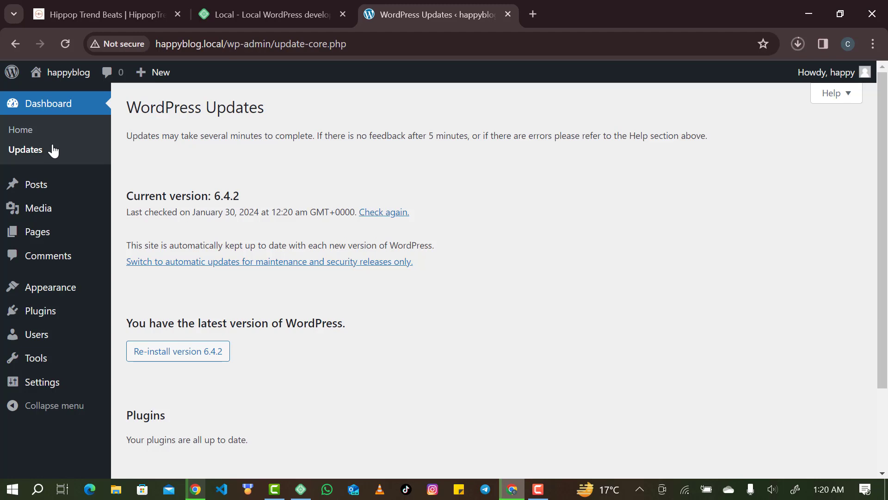
scroll(329, 314, "down", 3)
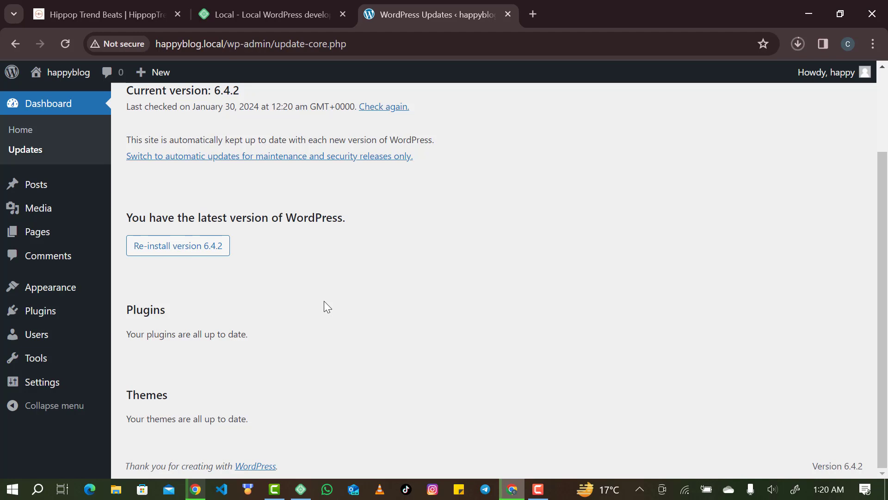
mouse_move(81, 190)
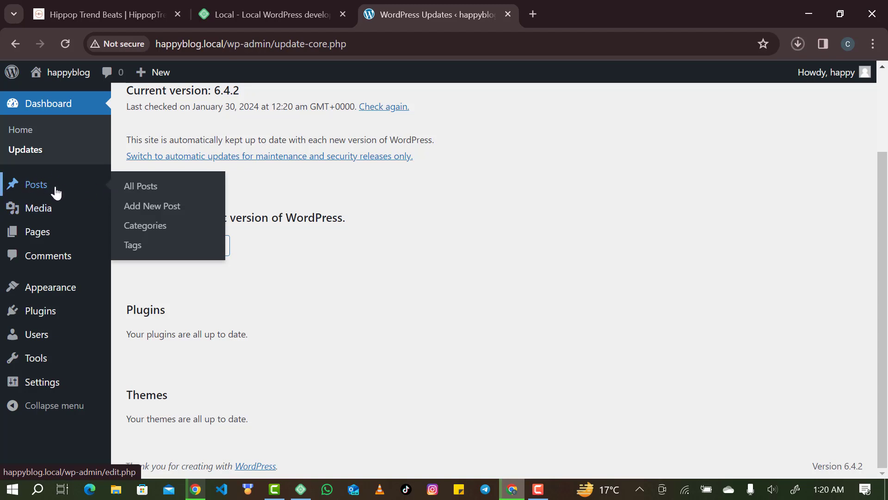
mouse_move(56, 209)
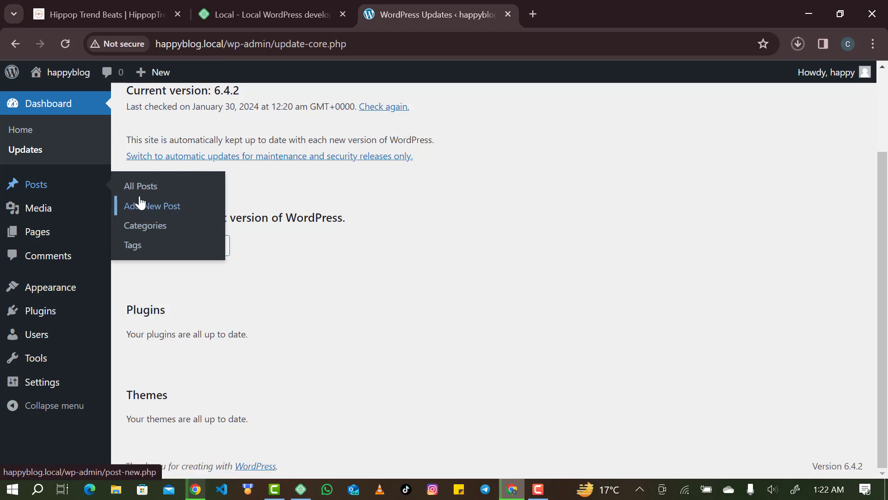
mouse_move(67, 207)
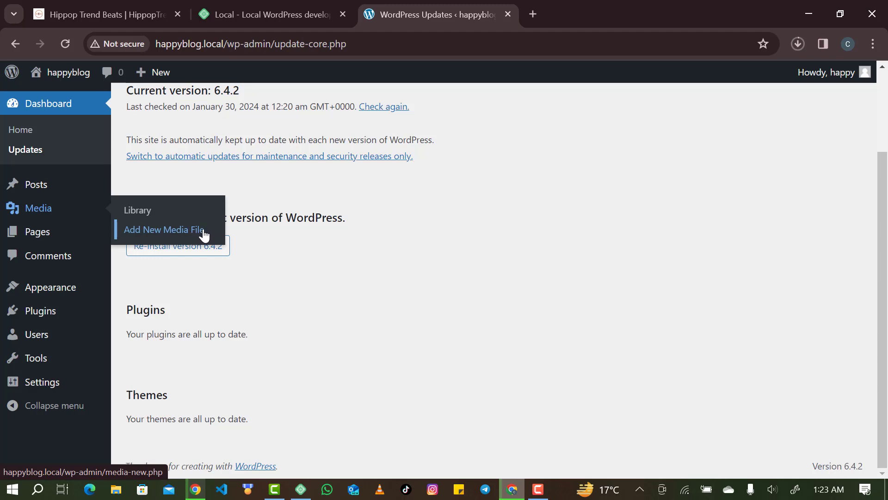
mouse_move(54, 237)
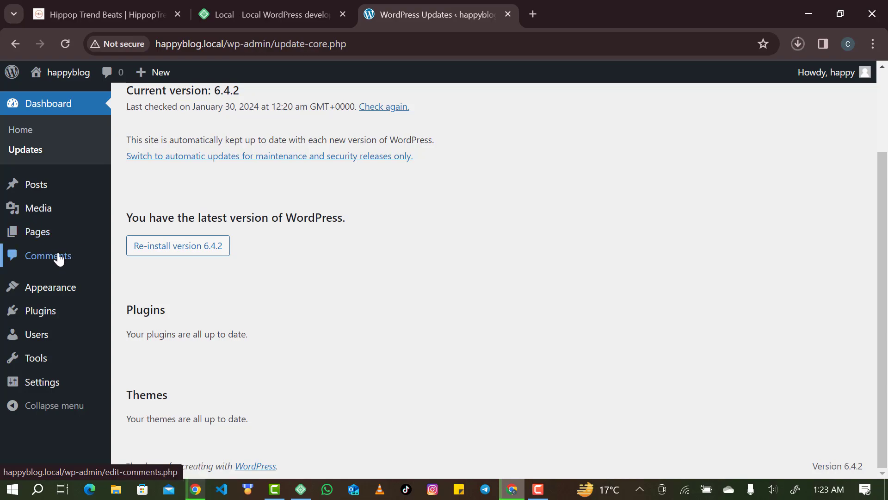
Switch to the HippopTrendBeats tab and read down through the album post's reader comments.
left_click(91, 13)
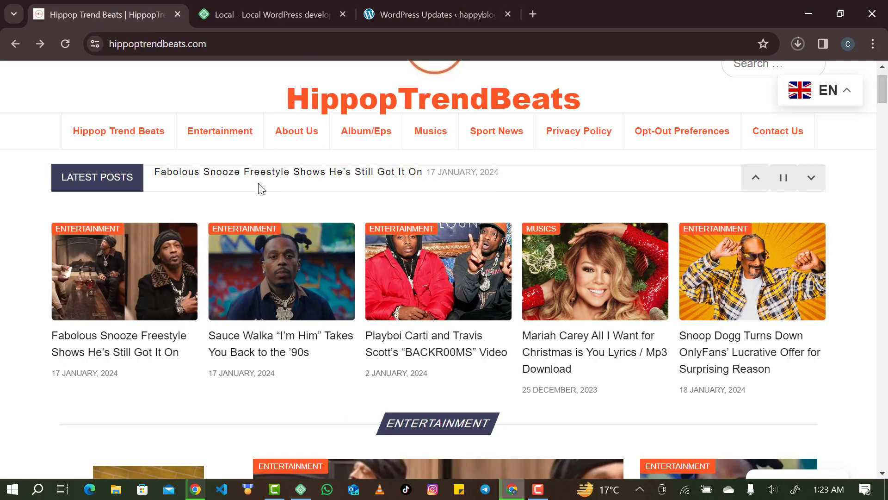
scroll(275, 240, "down", 15)
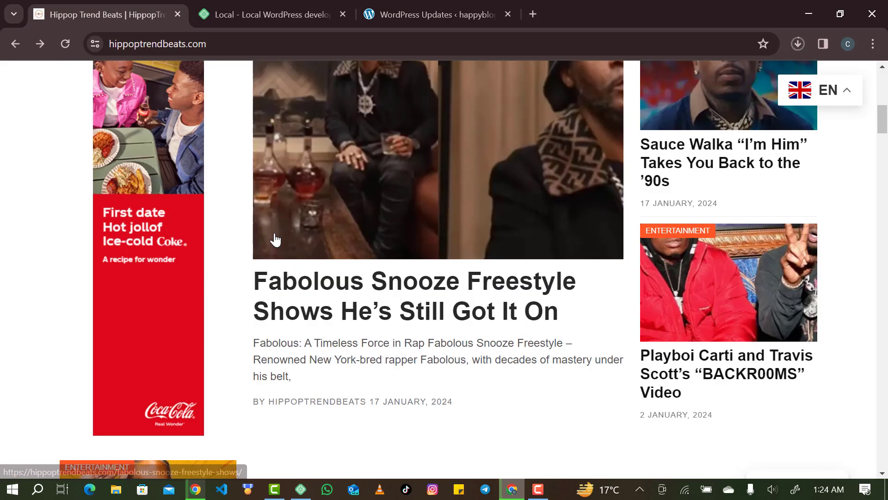
scroll(273, 185, "up", 3)
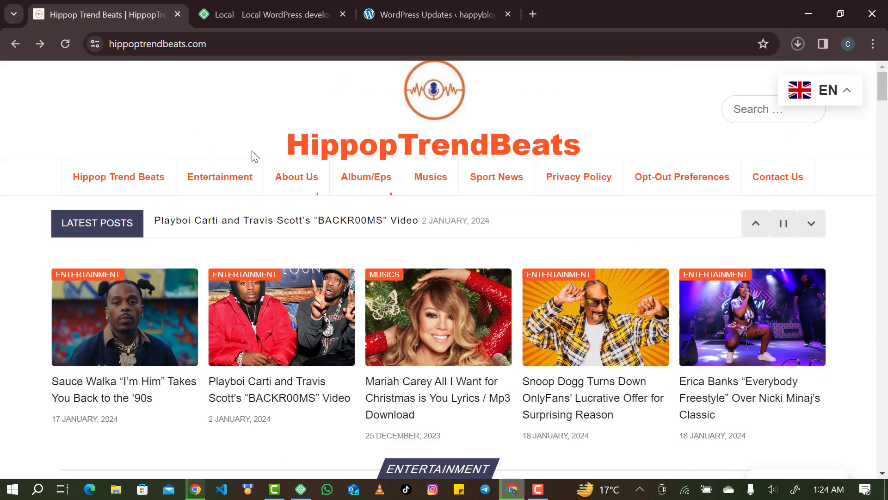
key("alt+Right")
scroll(578, 342, "down", 10)
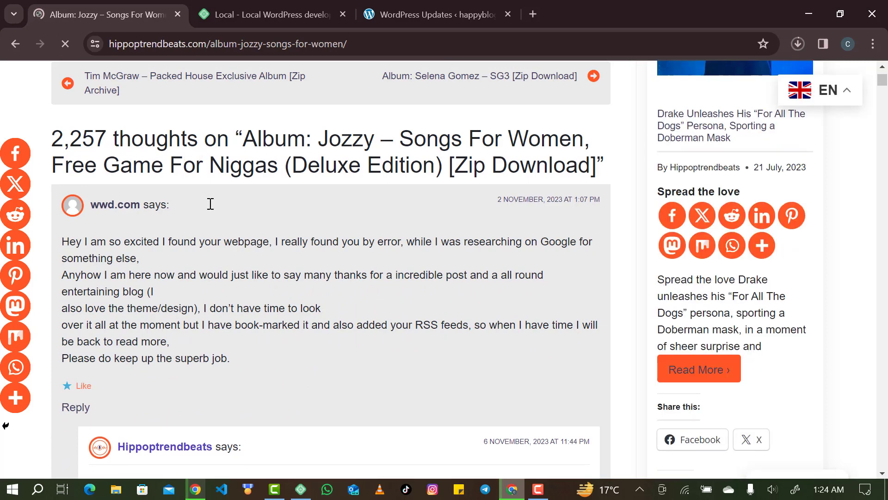
scroll(105, 177, "down", 2)
scroll(182, 232, "down", 14)
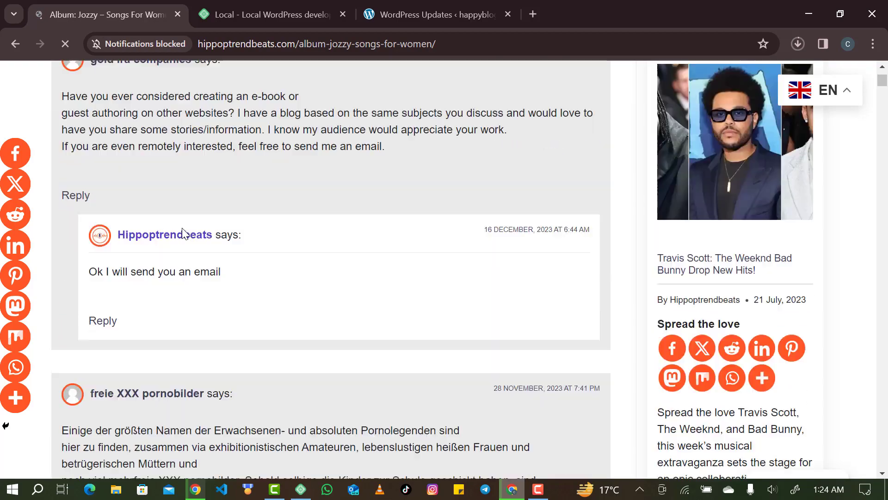
scroll(184, 232, "down", 18)
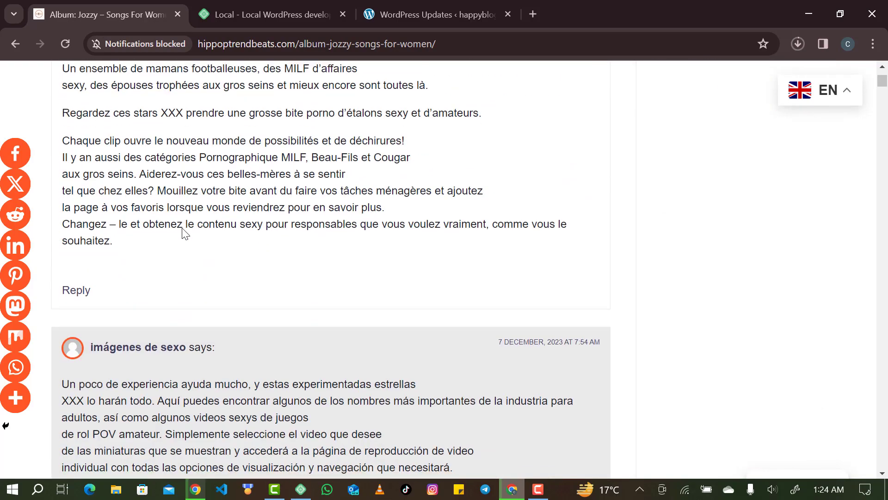
scroll(182, 228, "down", 20)
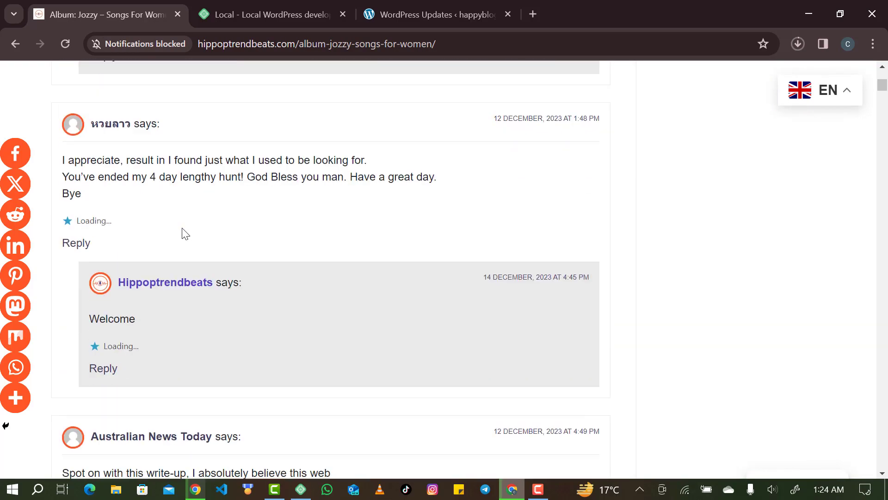
scroll(182, 227, "down", 10)
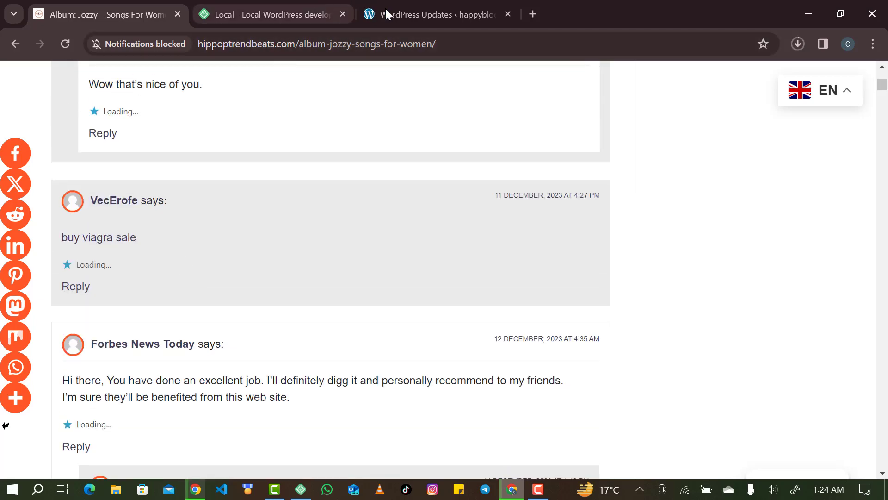
Open Appearance > Themes and view the happyblog front page in a new tab.
left_click(386, 13)
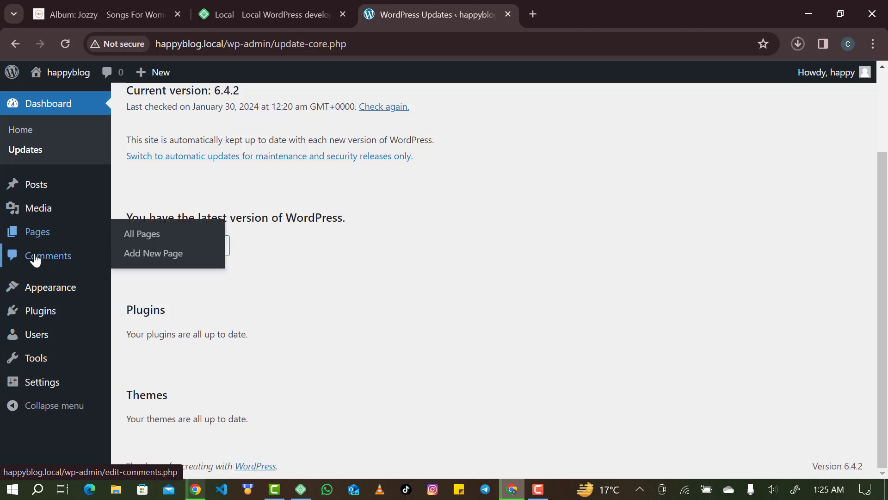
mouse_move(49, 291)
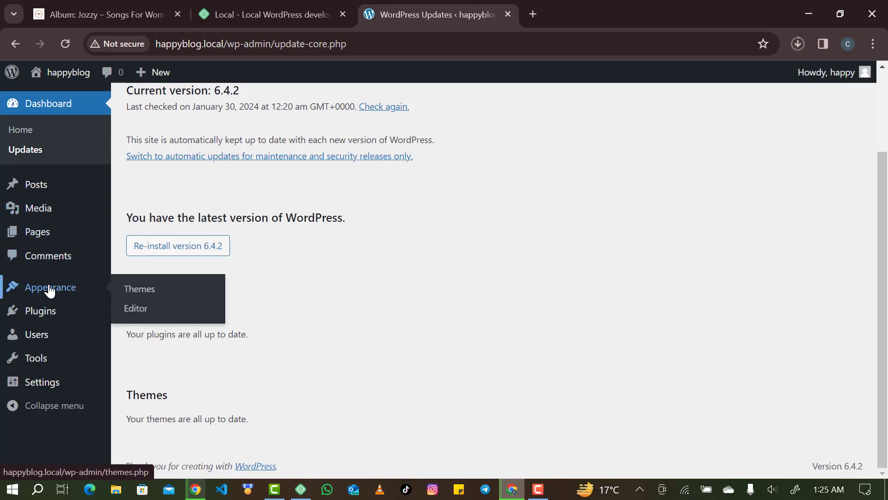
left_click(59, 293)
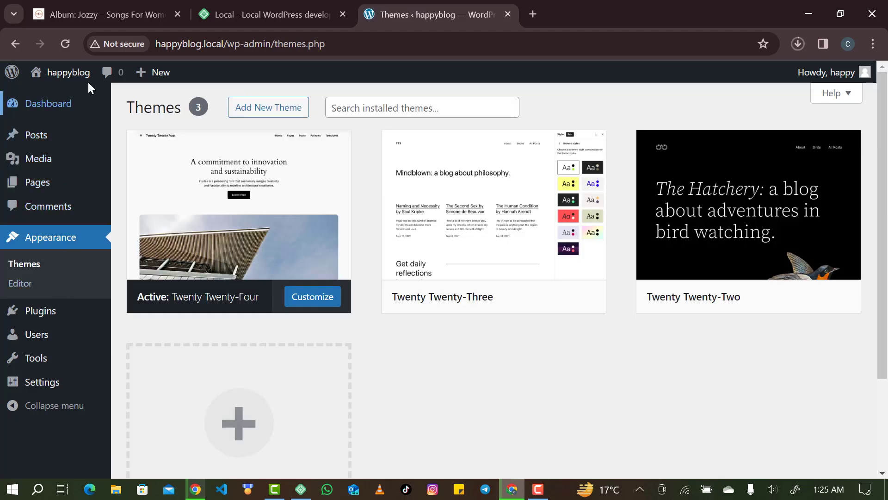
right_click(89, 73)
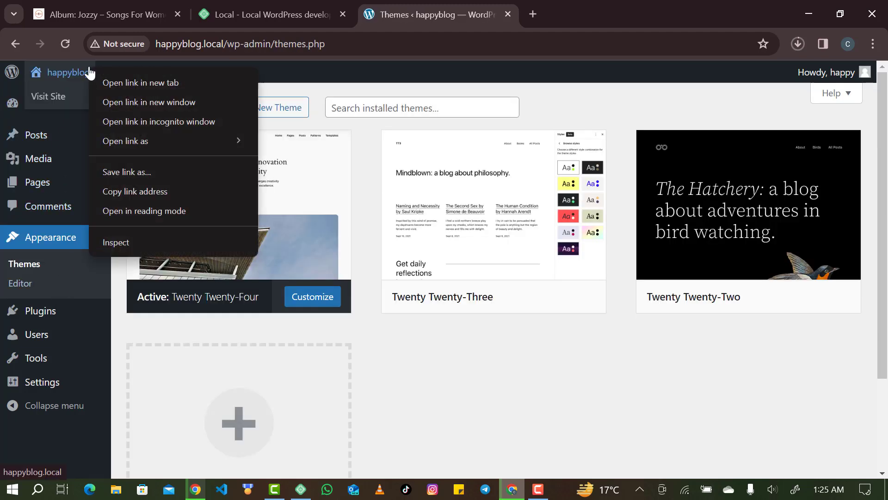
left_click(124, 81)
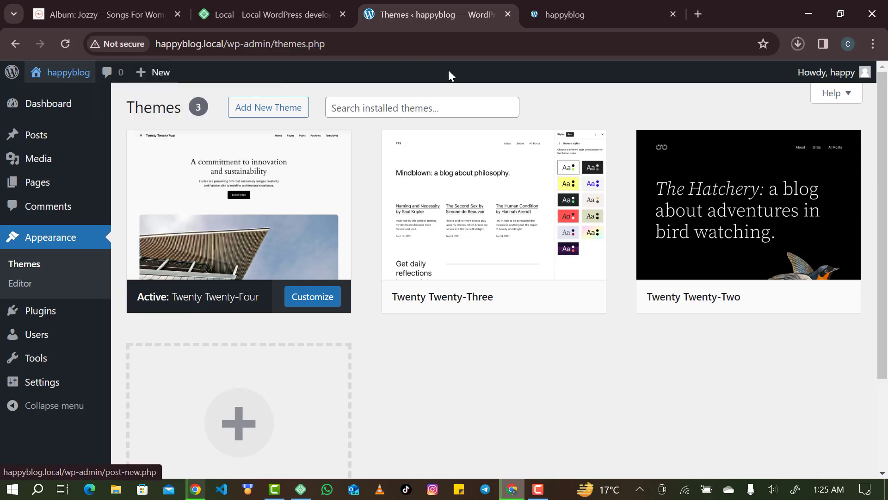
left_click(577, 16)
scroll(438, 262, "down", 3)
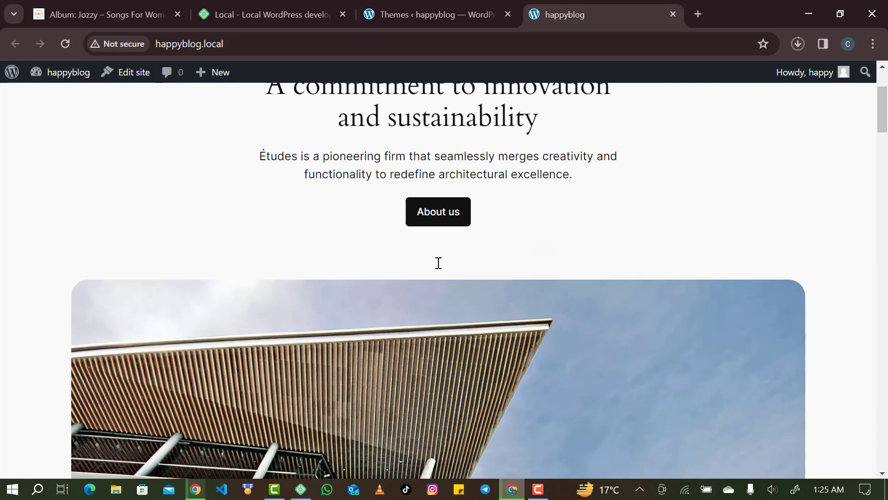
scroll(405, 337, "up", 1)
scroll(393, 361, "down", 5)
scroll(393, 361, "down", 3)
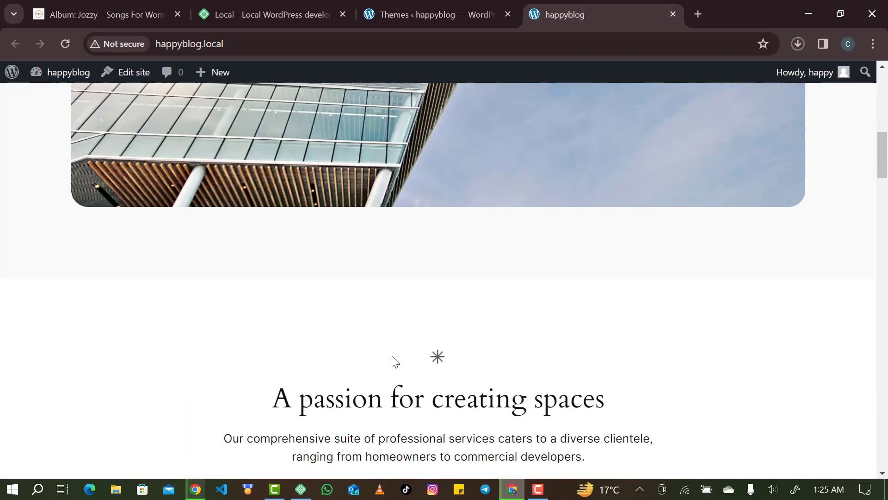
scroll(392, 357, "up", 4)
left_click(432, 14)
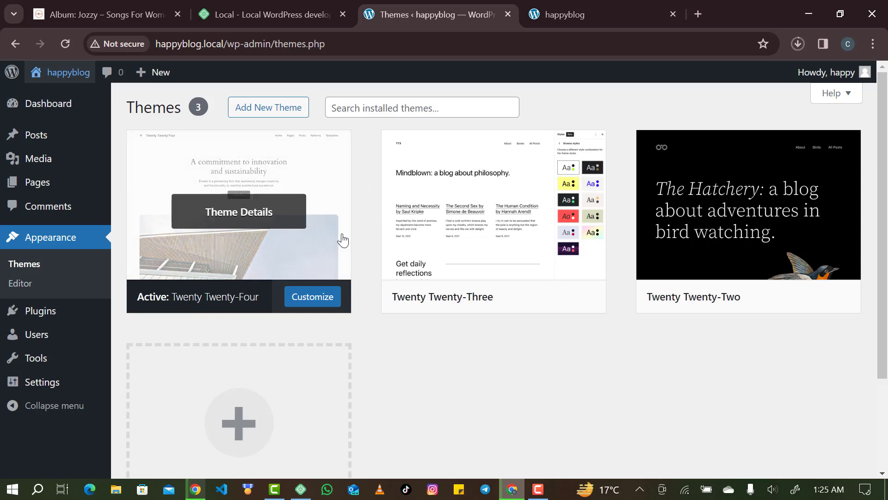
Rearrange the tabs, activate Twenty Twenty-Three and reload the front page to preview it.
left_click(553, 14)
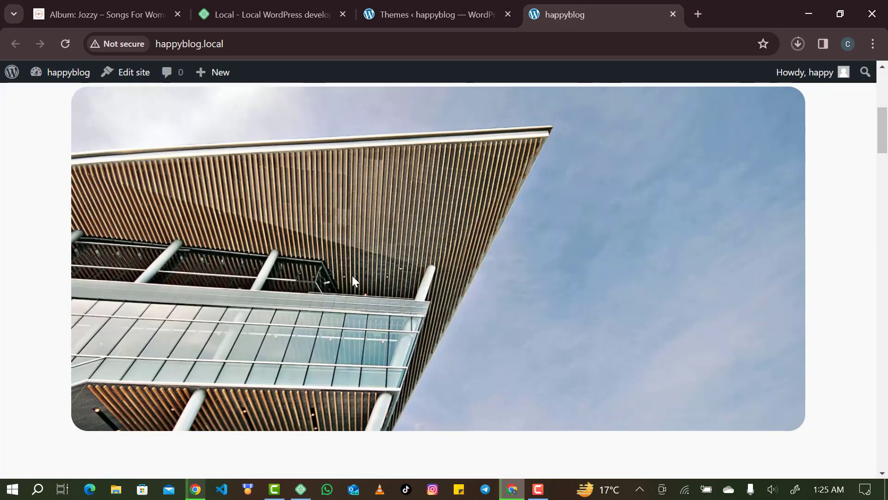
left_click_drag(432, 9, 553, 5)
left_click(439, 16)
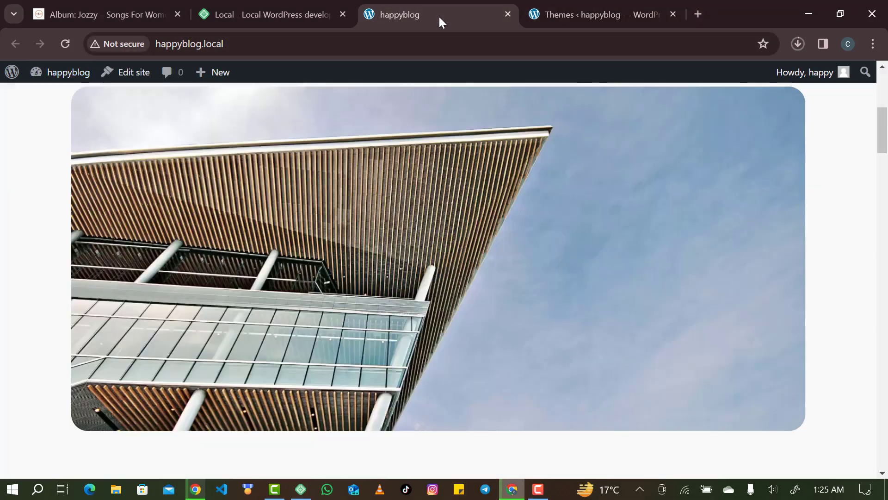
left_click_drag(562, 18, 430, 15)
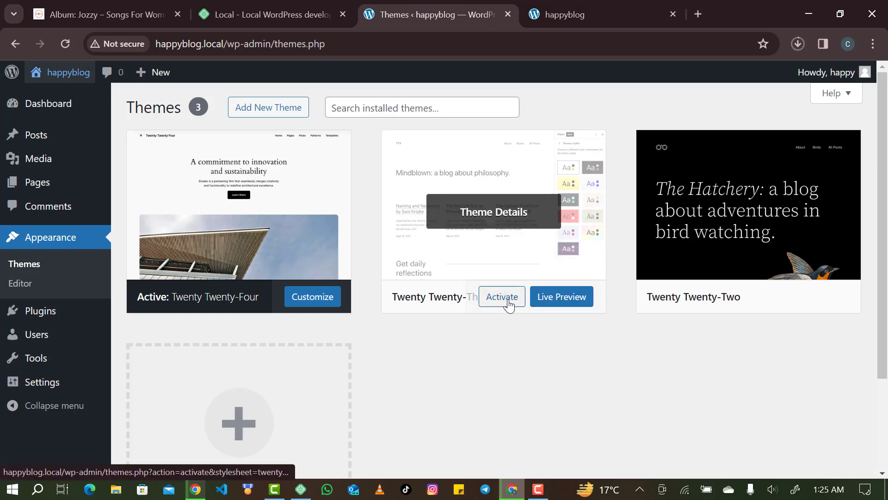
left_click(507, 303)
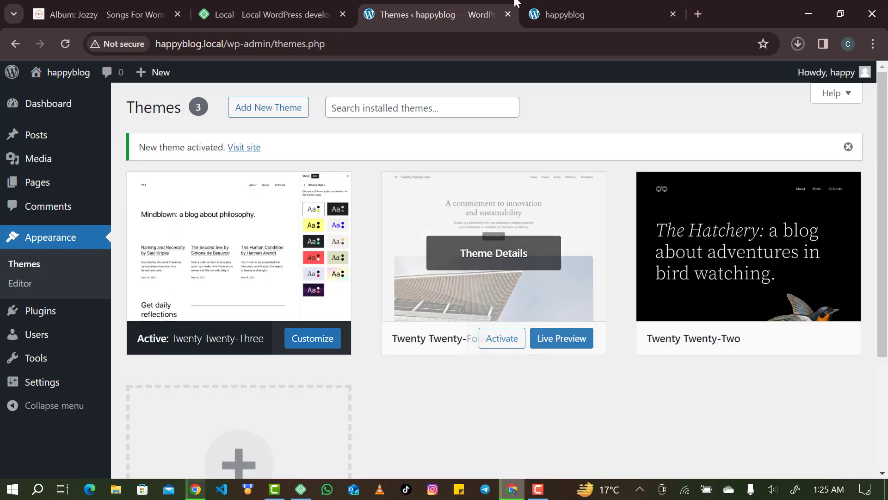
left_click(570, 7)
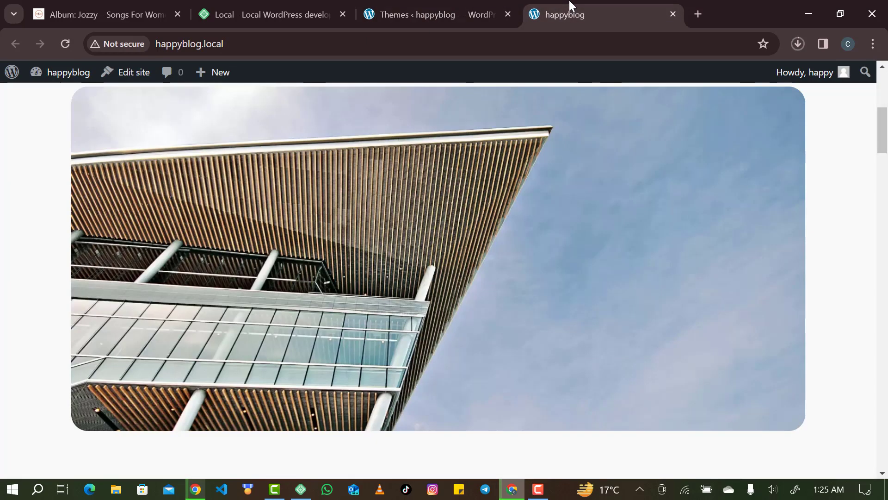
left_click(73, 43)
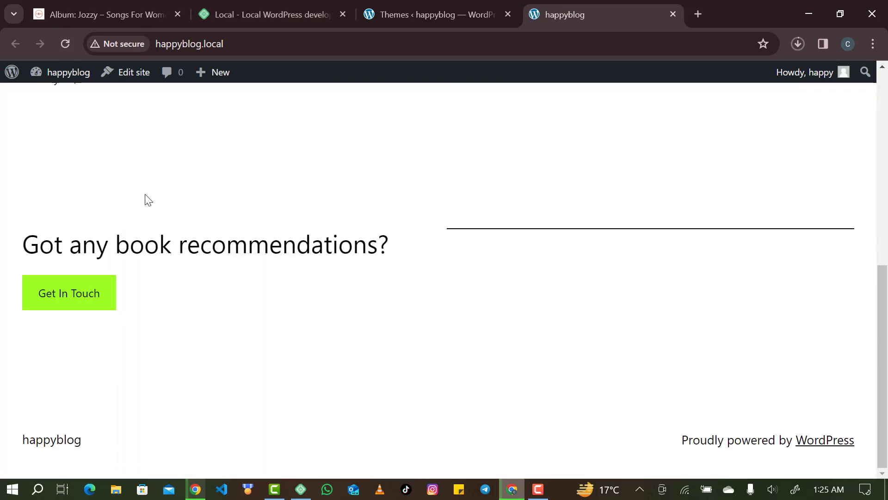
scroll(148, 199, "up", 10)
left_click(376, 16)
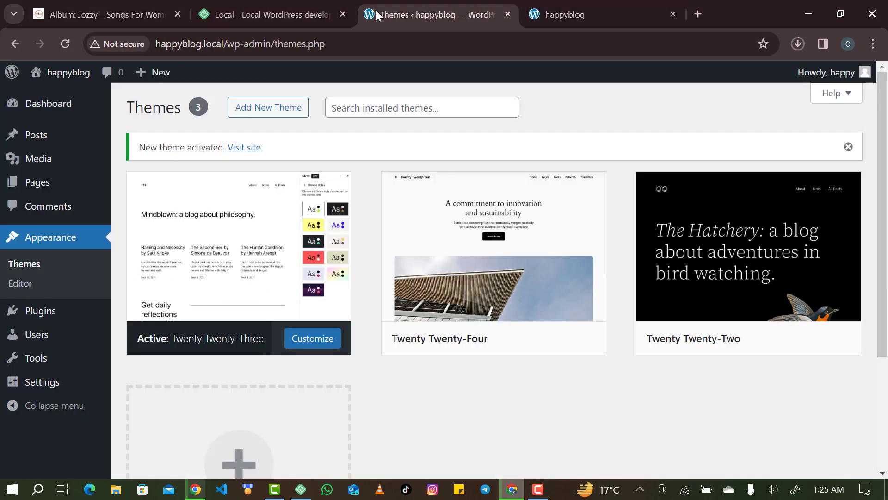
Activate Twenty Twenty-Two and reload the front page to see its bird header.
left_click(755, 340)
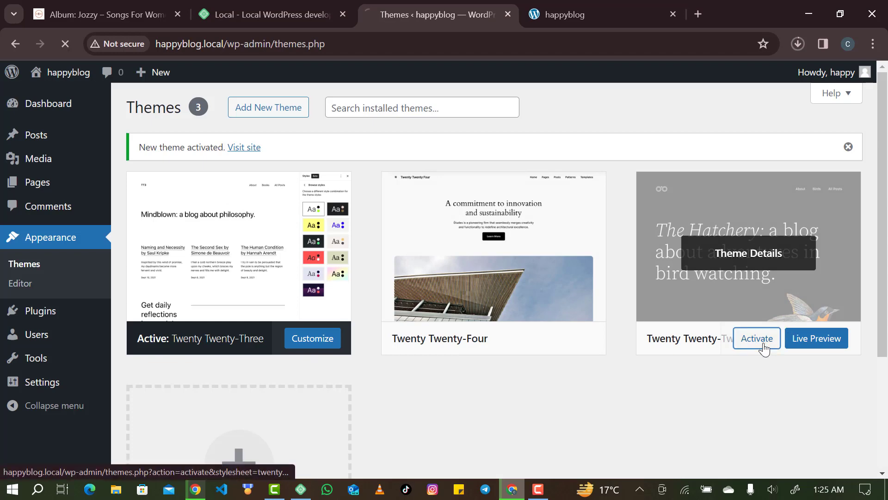
left_click(608, 21)
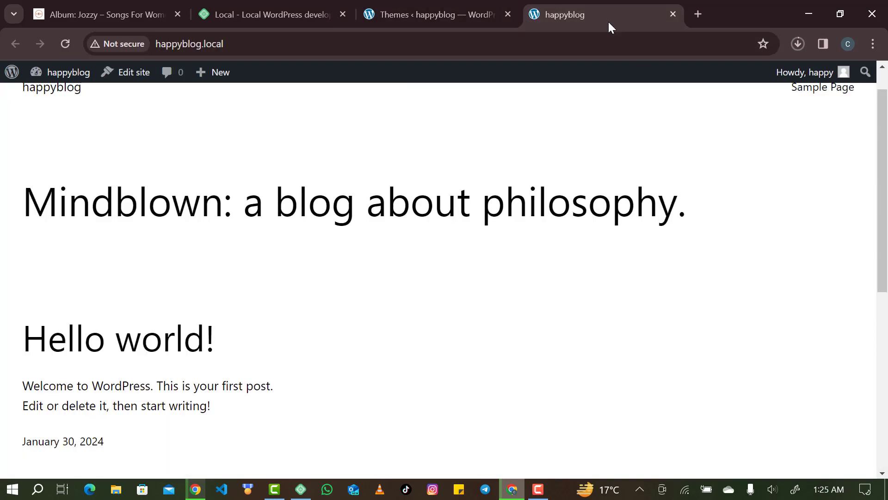
left_click(63, 48)
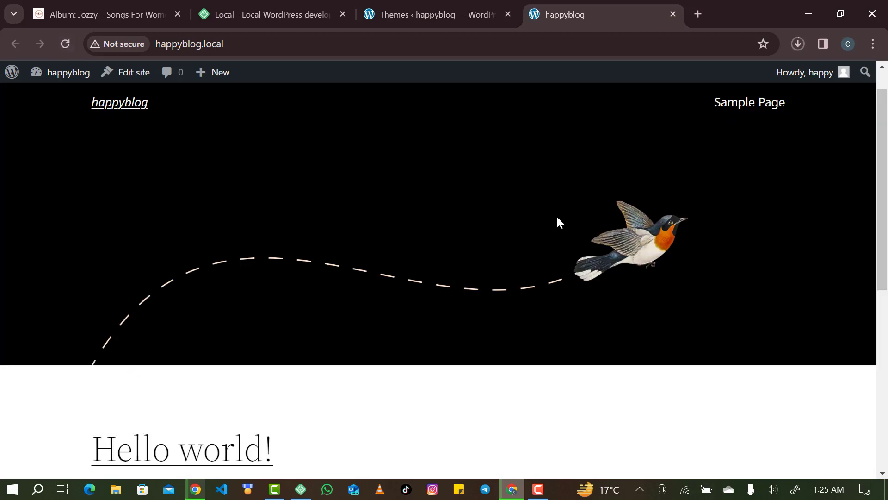
left_click(457, 15)
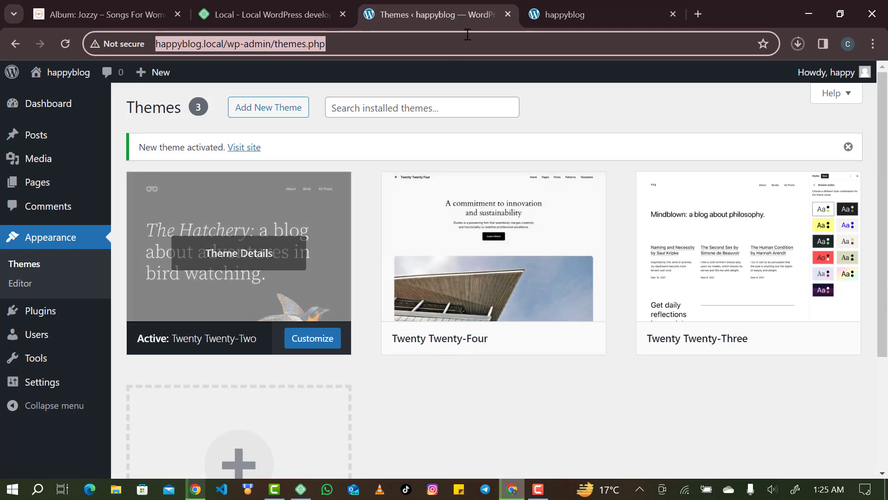
left_click(593, 6)
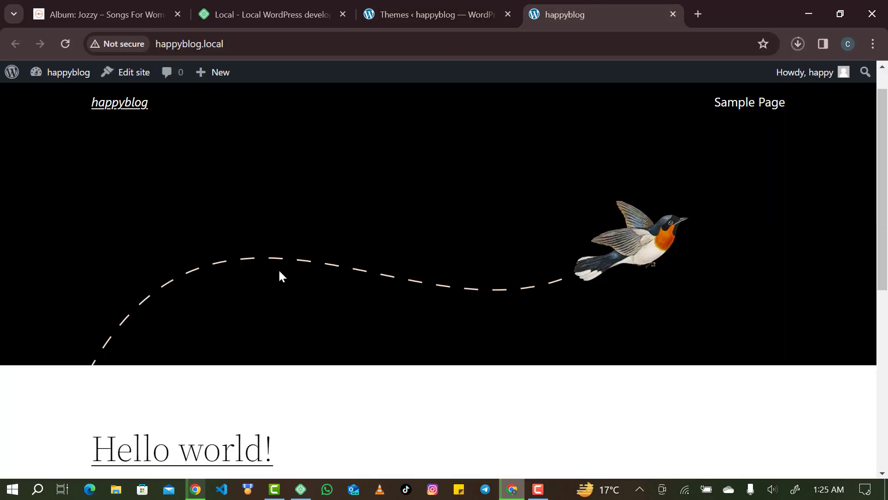
left_click(423, 8)
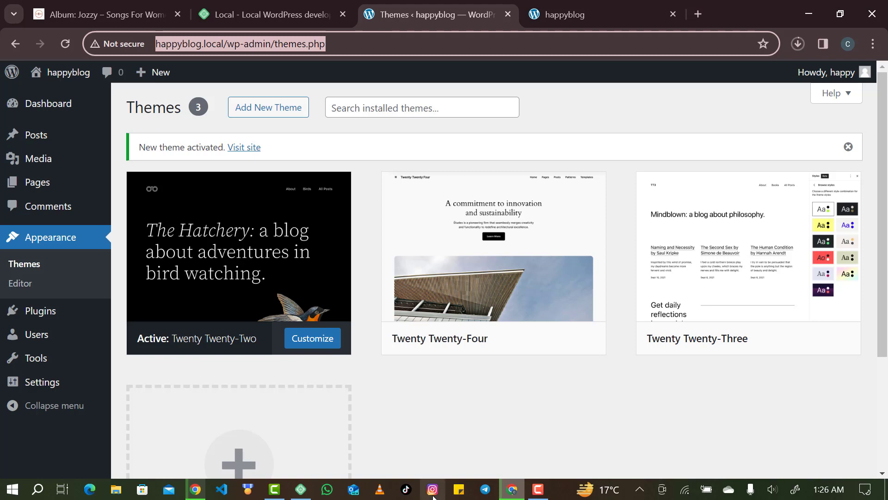
Open the All Users list, which shows the single Administrator account.
mouse_move(68, 315)
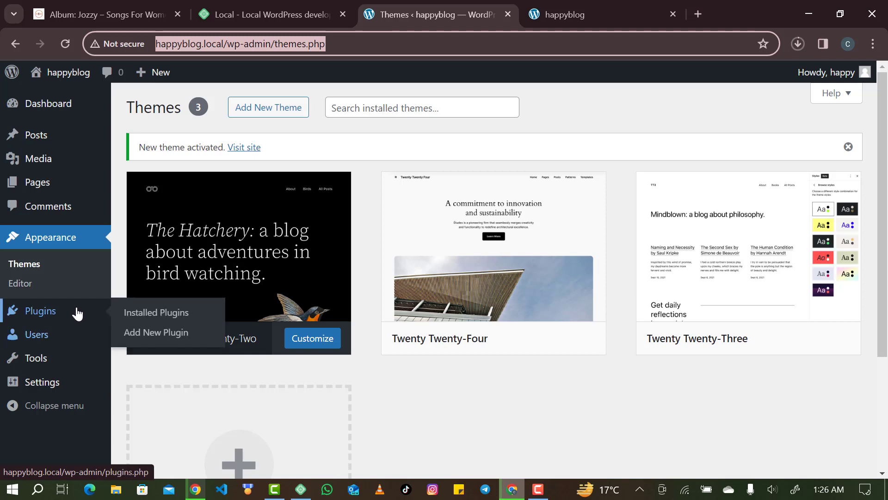
left_click(55, 335)
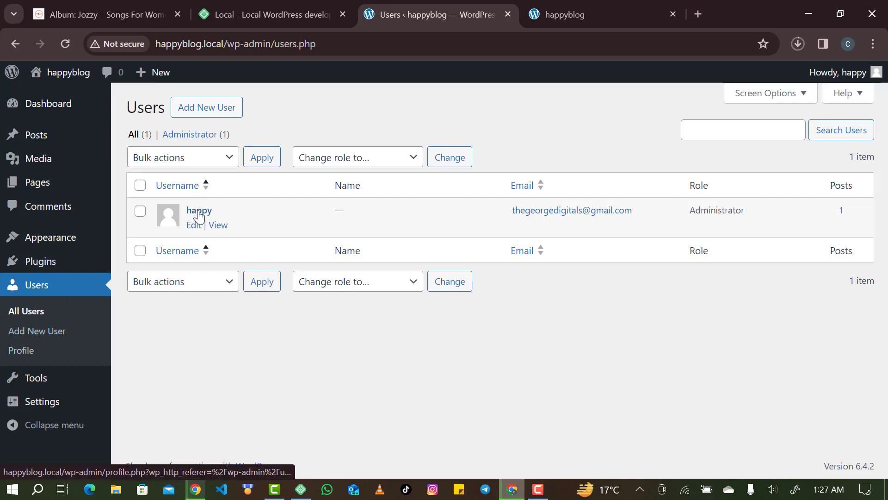
left_click(61, 353)
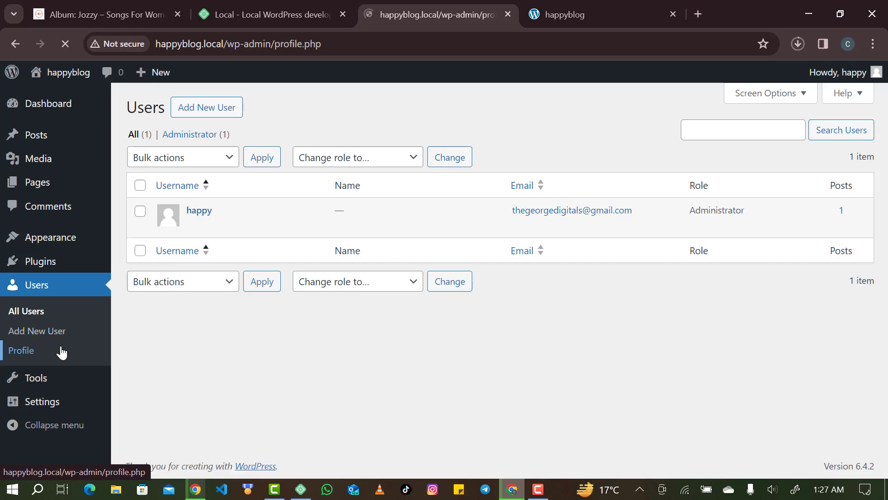
scroll(319, 290, "down", 2)
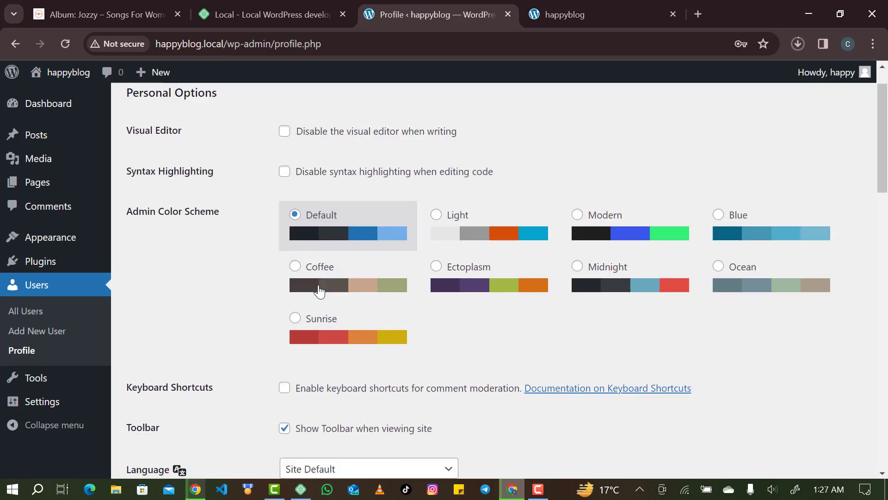
scroll(319, 290, "up", 1)
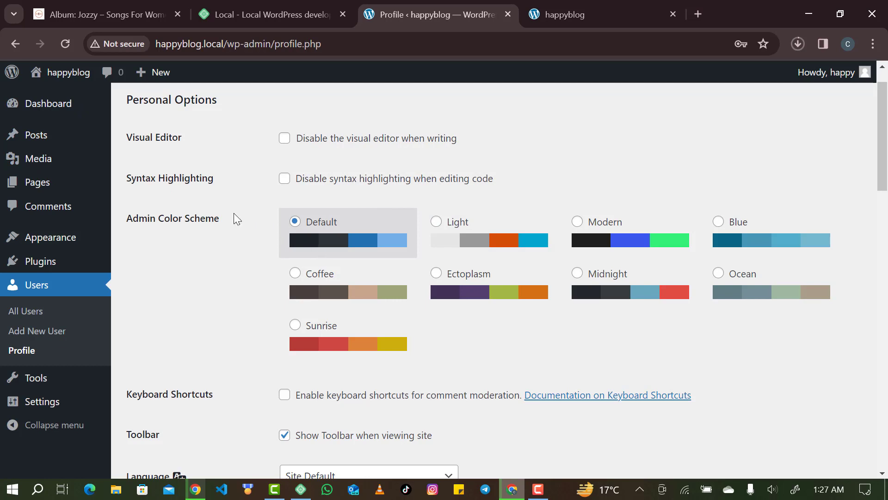
left_click(455, 241)
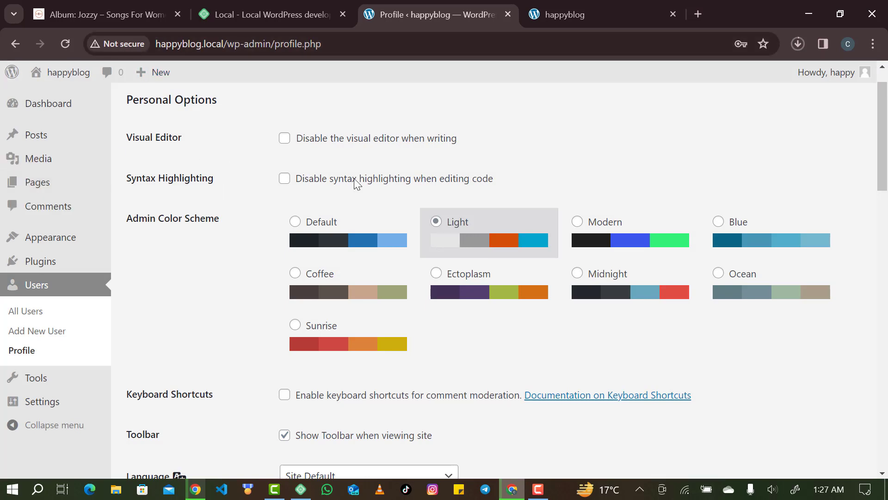
left_click(601, 239)
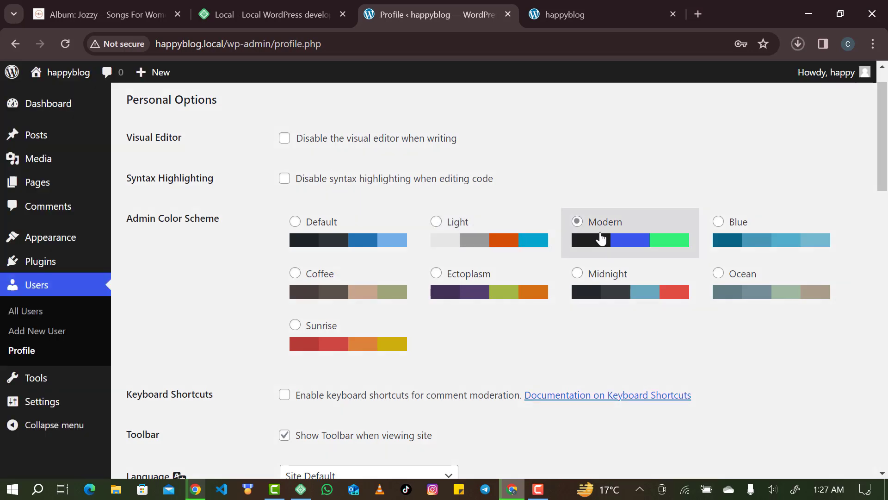
left_click(767, 230)
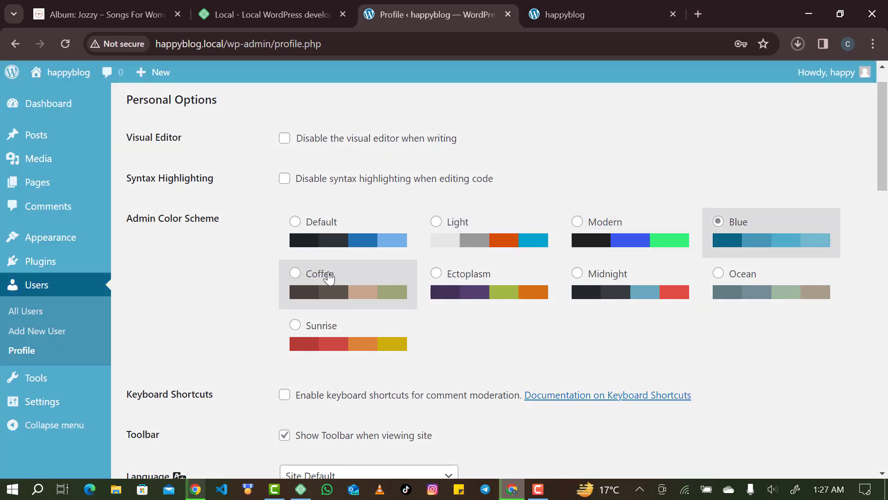
left_click(326, 278)
left_click(456, 290)
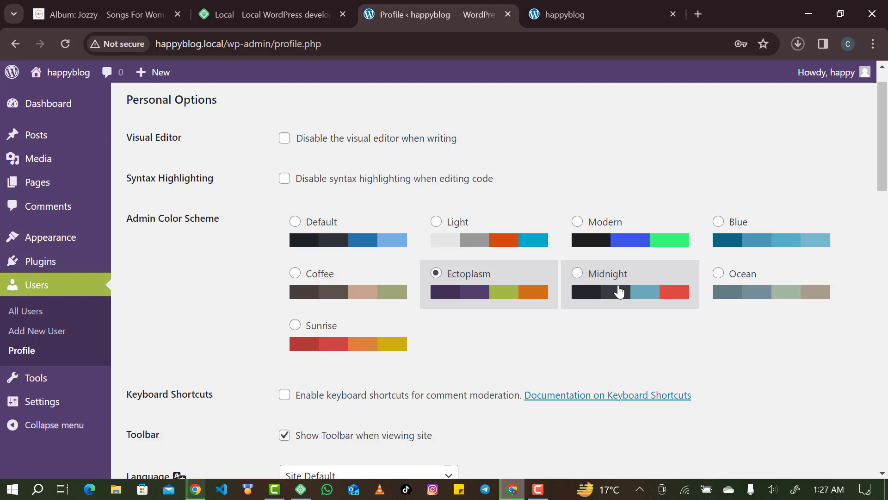
left_click(657, 278)
left_click(769, 298)
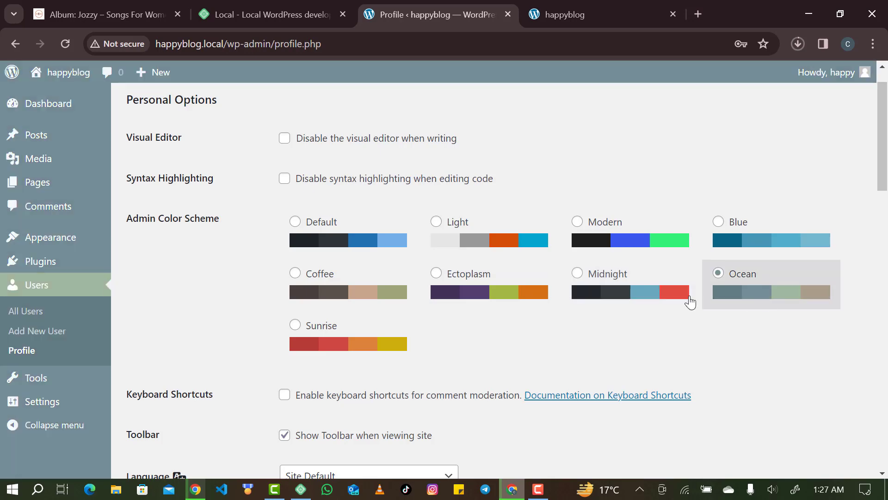
left_click(333, 328)
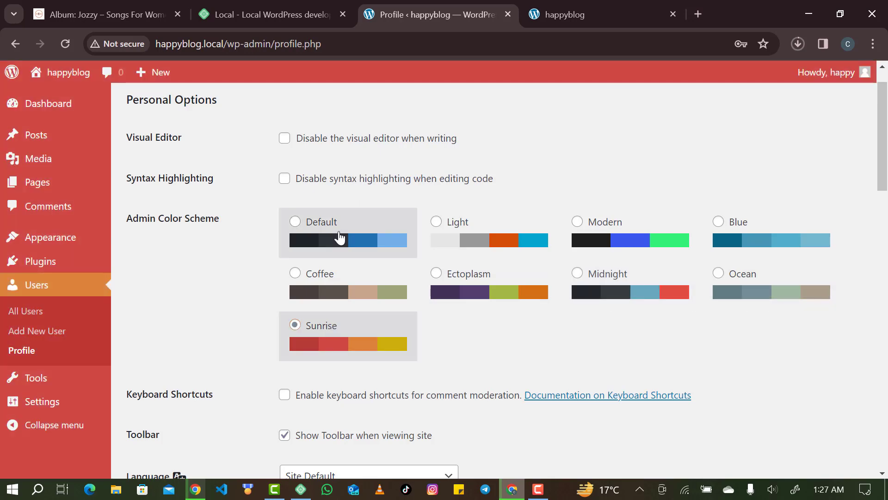
left_click(341, 245)
scroll(336, 356, "down", 1)
Edit the profile Nickname field to read 'Happy Blogger'.
scroll(336, 356, "down", 4)
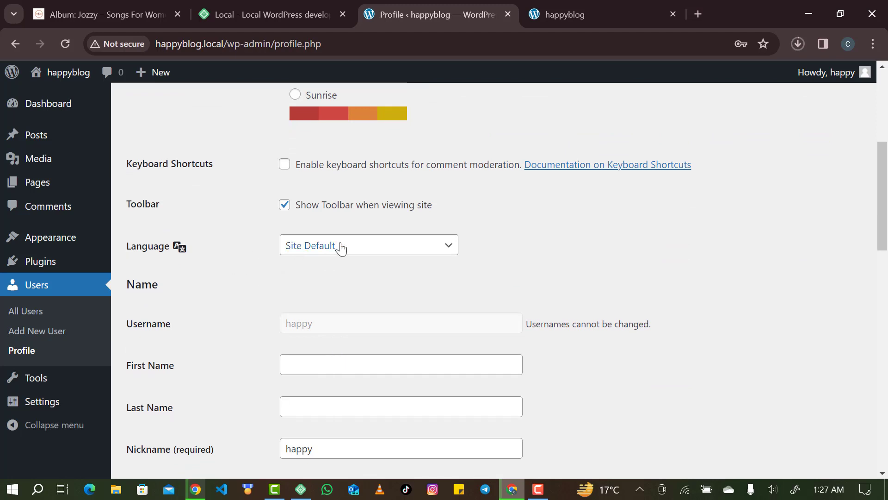
scroll(210, 226, "down", 6)
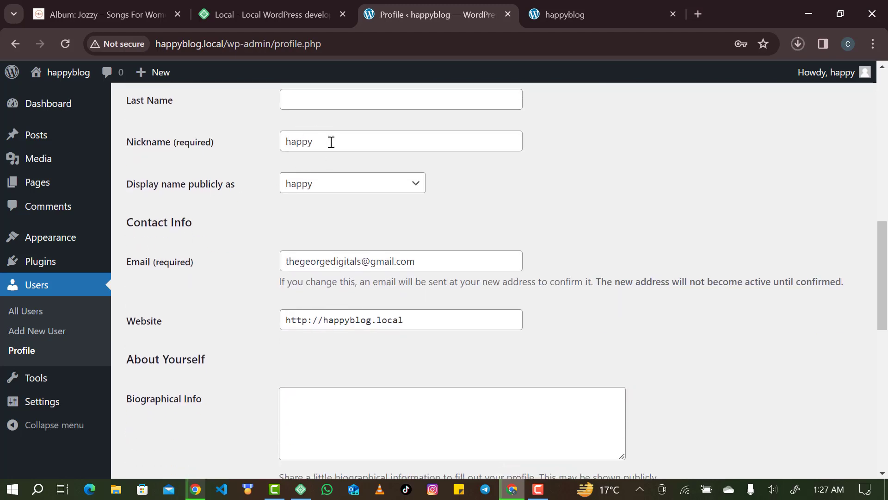
scroll(334, 145, "down", 2)
scroll(336, 146, "up", 2)
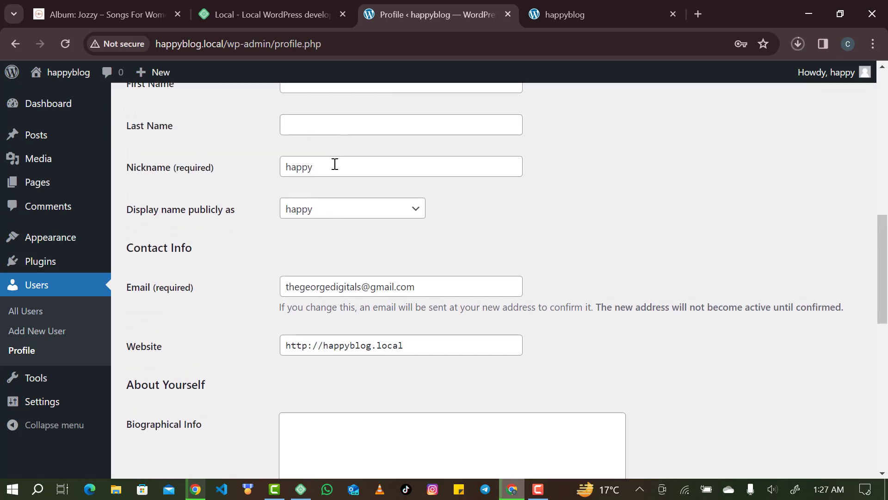
double_click(334, 165)
left_click(335, 165)
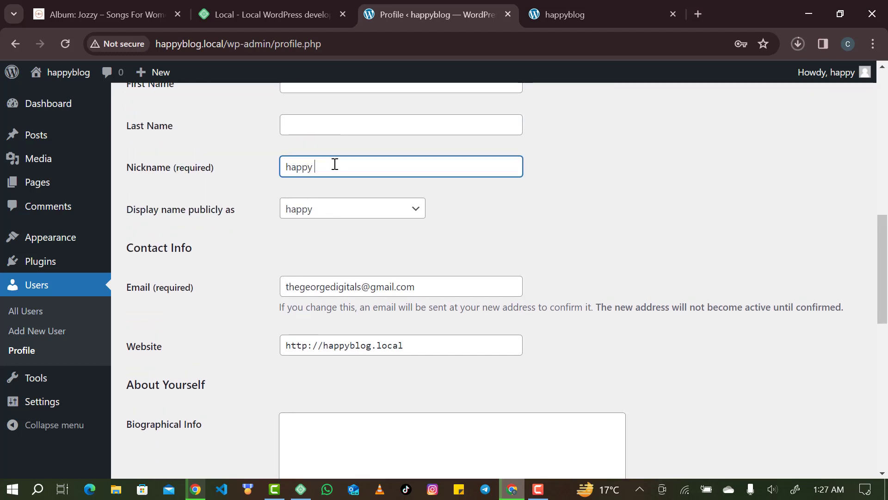
type("Blogger")
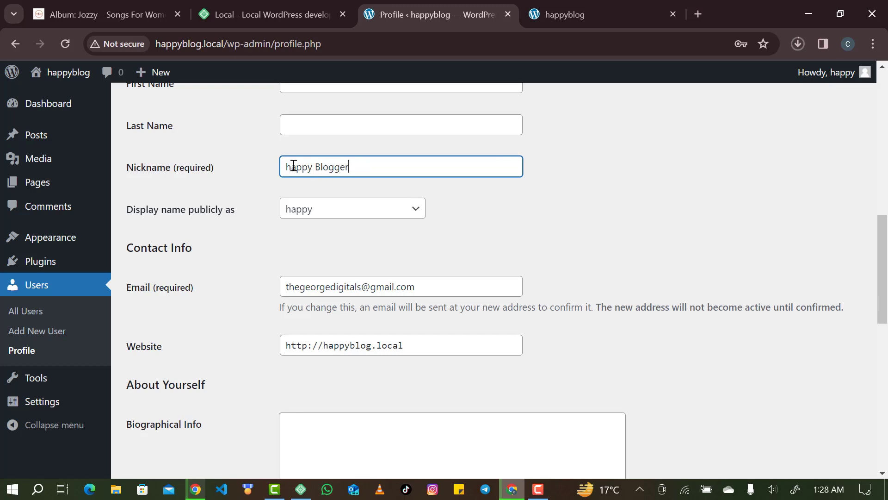
left_click_drag(291, 166, 283, 164)
type("H")
key("Tab")
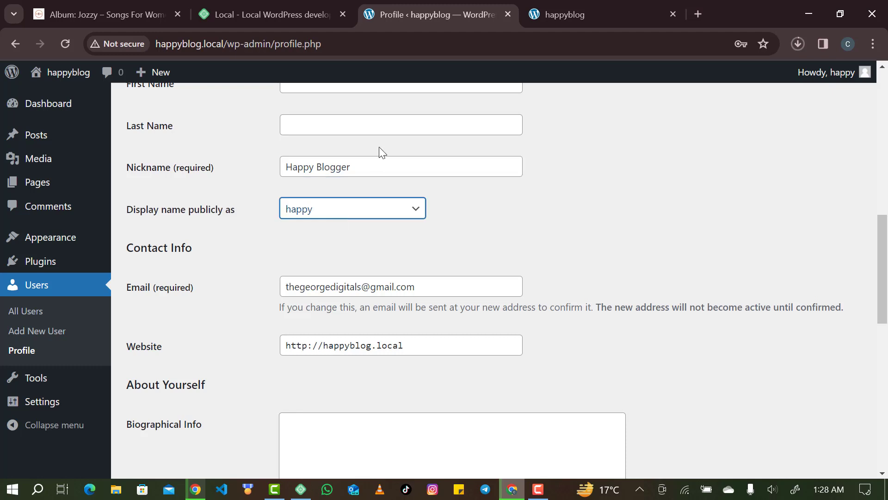
Choose Happy Blogger in the 'Display name publicly as' dropdown.
left_click(380, 162)
left_click(349, 209)
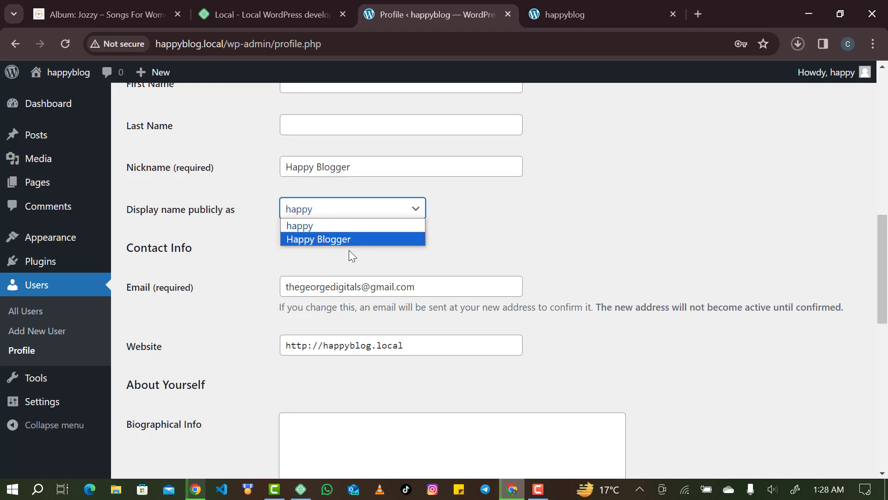
left_click(342, 210)
left_click(336, 237)
left_click(491, 234)
Check the username and nickname fields, then scroll through the rest of the profile.
scroll(490, 234, "up", 5)
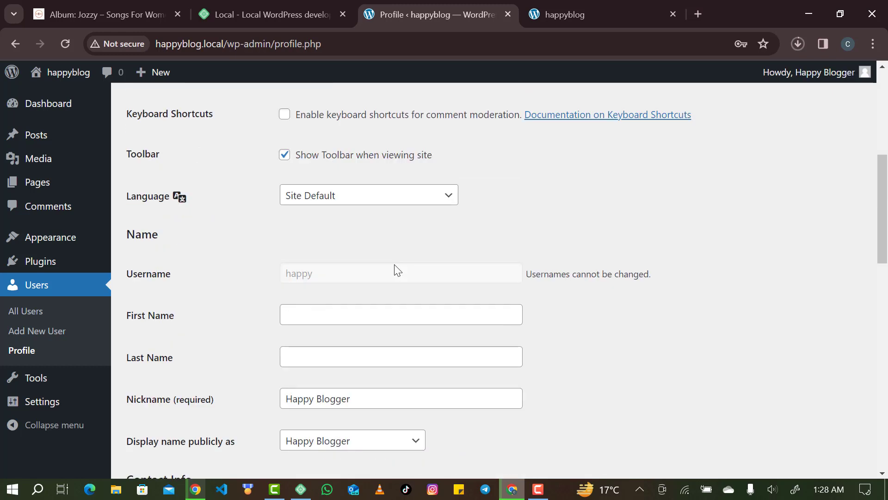
double_click(396, 271)
left_click(327, 276)
scroll(327, 276, "down", 1)
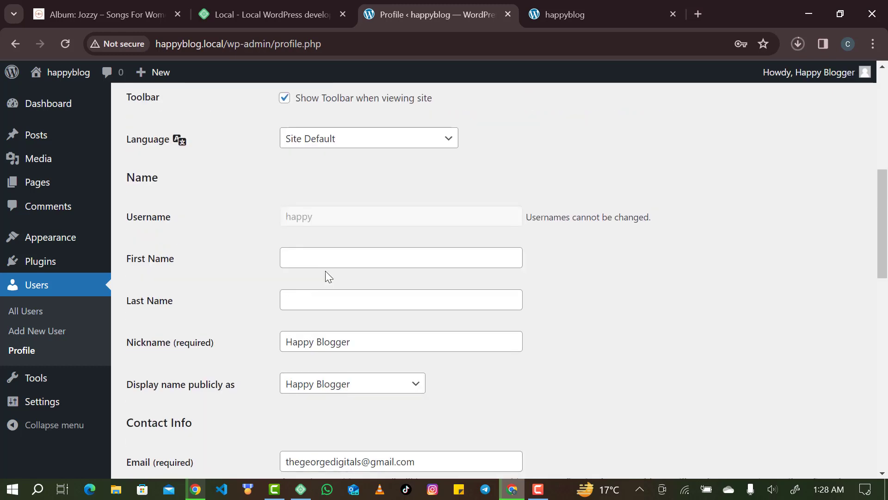
left_click(380, 344)
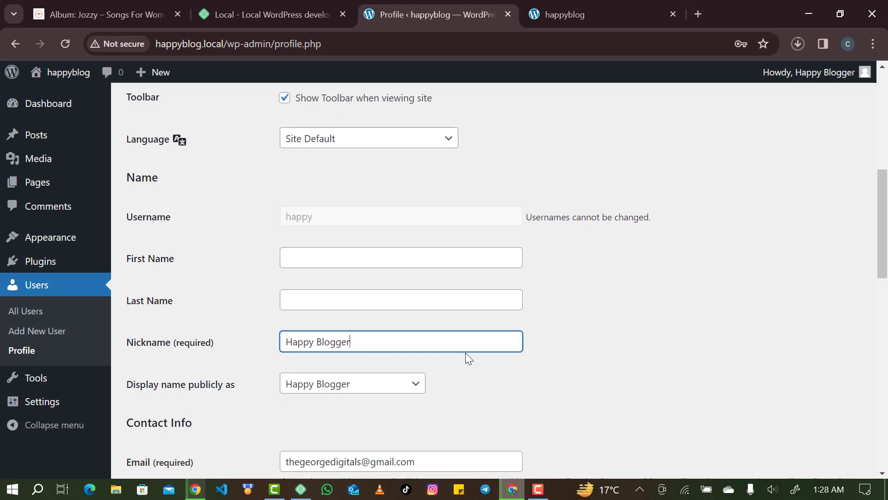
scroll(465, 352, "down", 1)
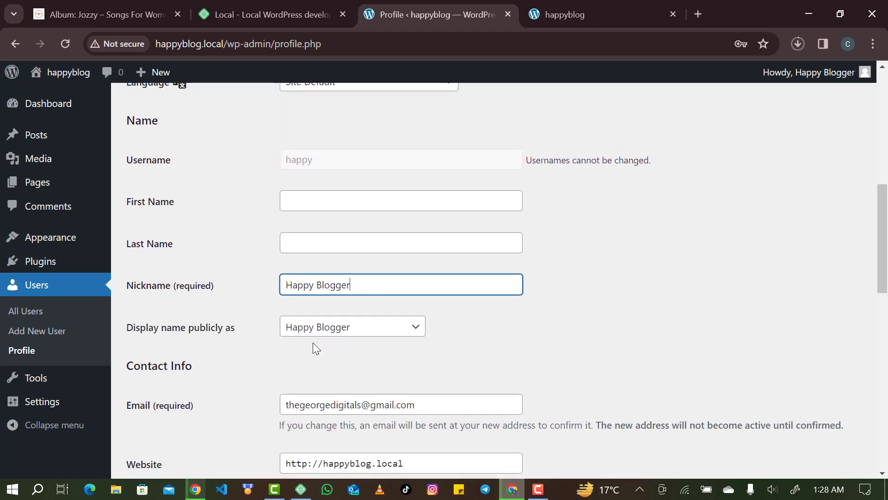
scroll(387, 301, "down", 1)
scroll(387, 300, "down", 2)
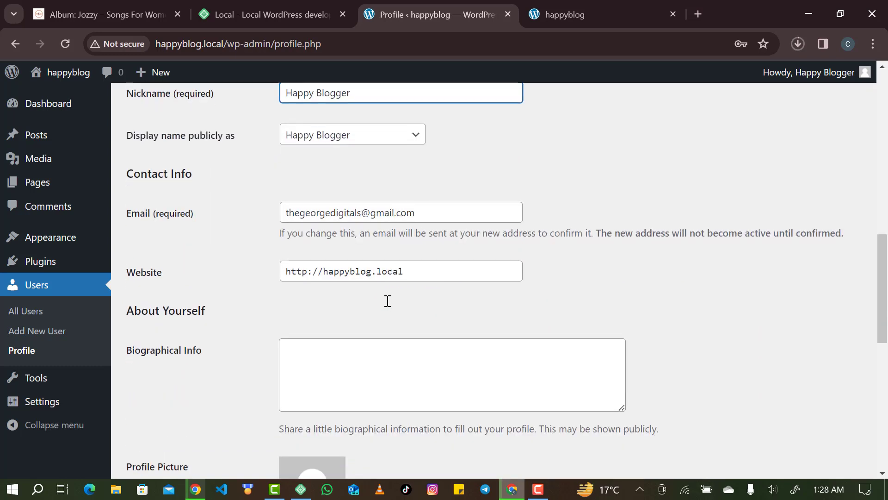
scroll(383, 297, "down", 1)
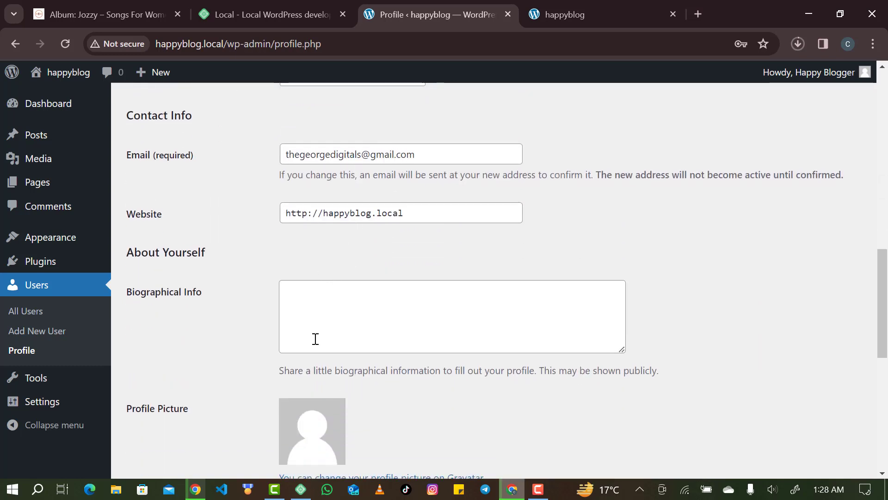
scroll(313, 339, "down", 2)
scroll(359, 212, "up", 3)
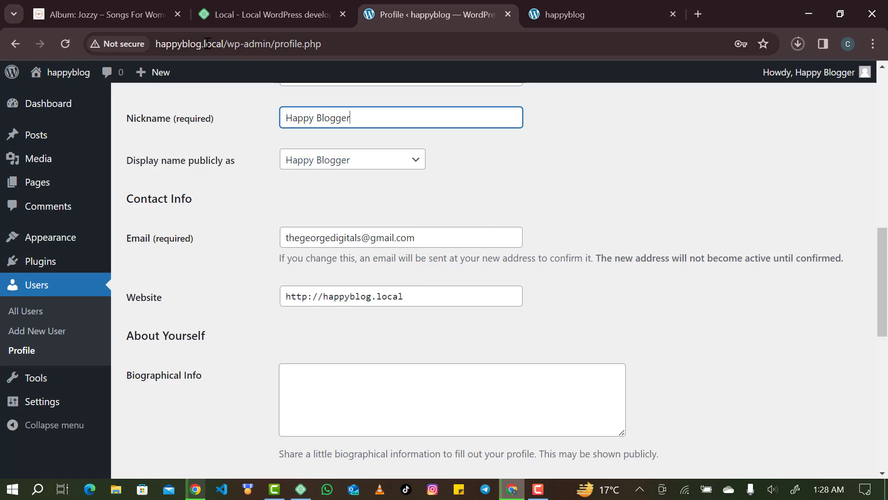
scroll(342, 248, "down", 7)
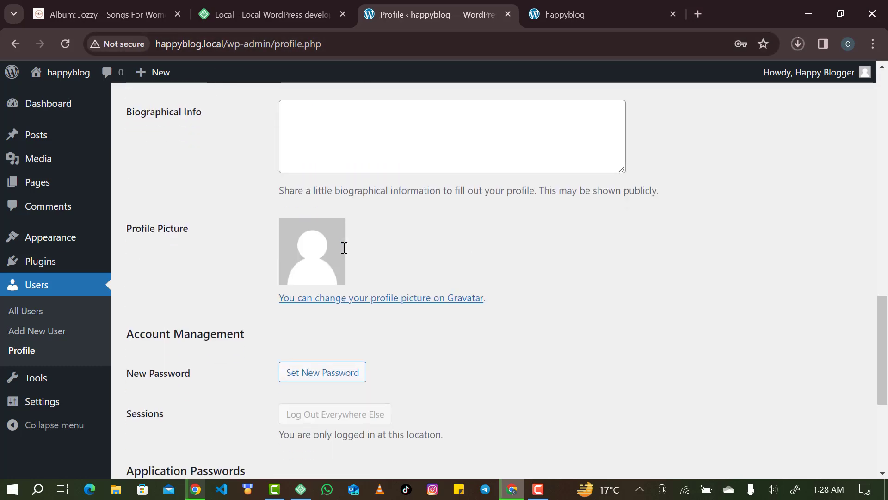
scroll(308, 318, "down", 1)
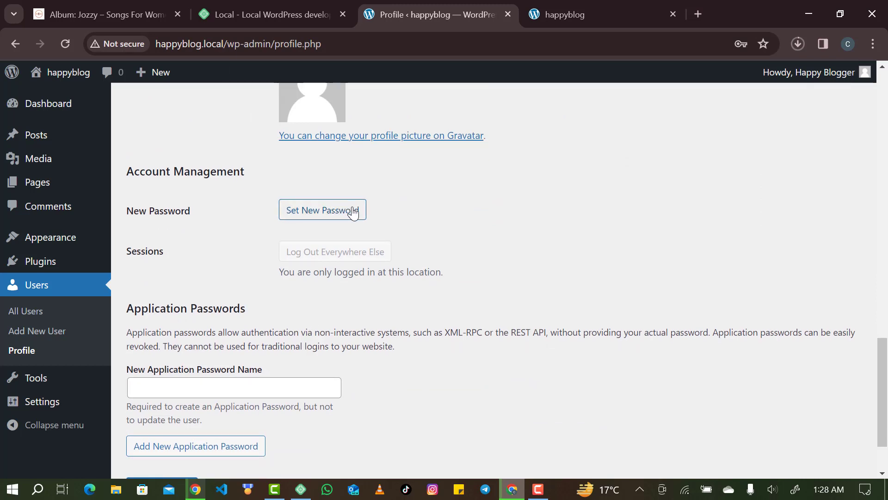
Replace the account password with a new weak one, confirm it, and save the profile.
left_click(353, 212)
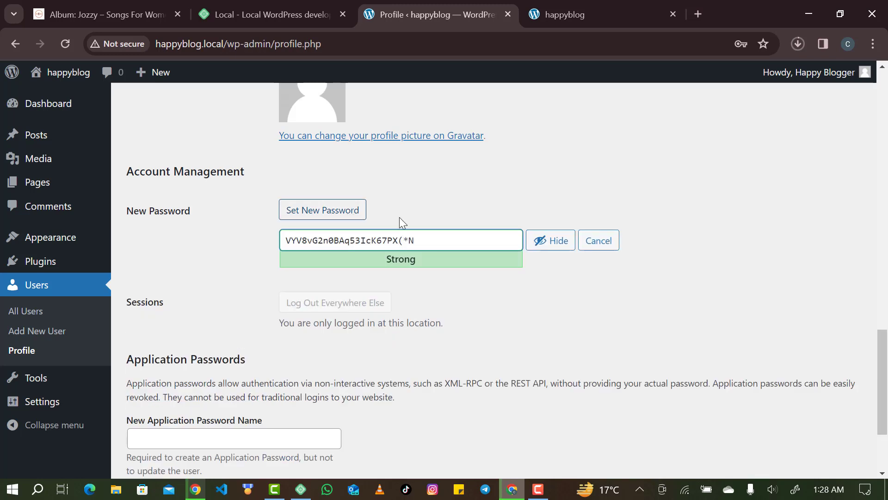
left_click(418, 230)
triple_click(422, 243)
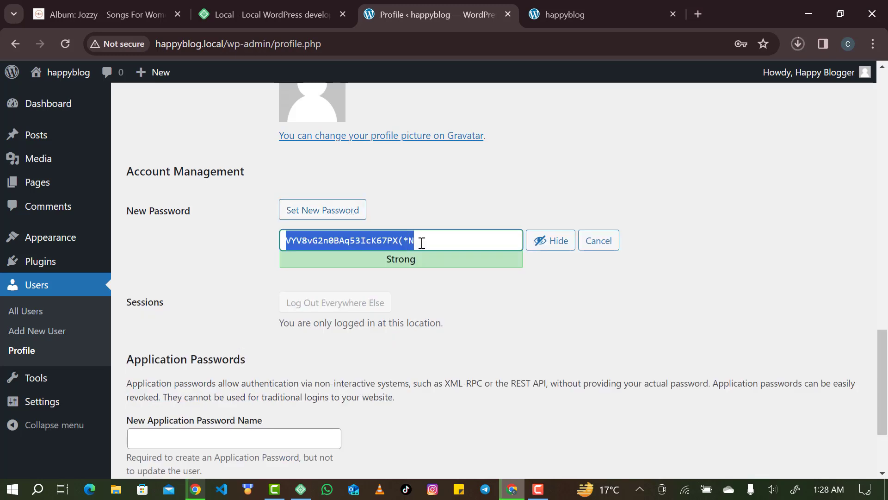
type("d")
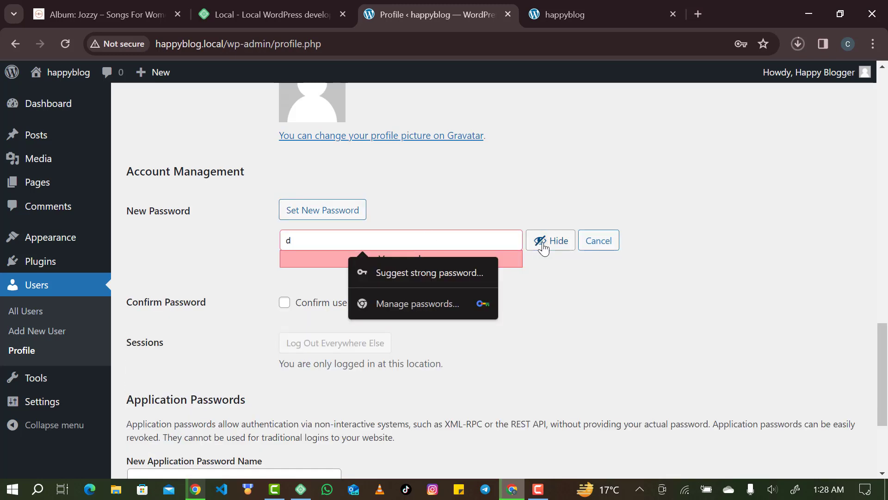
left_click(542, 244)
left_click(443, 235)
key("BackSpace")
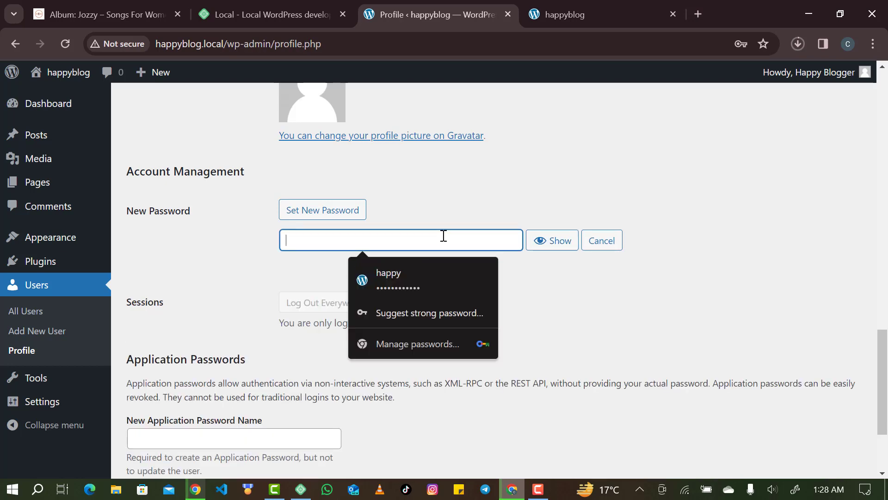
type("d")
left_click(324, 303)
scroll(337, 312, "down", 4)
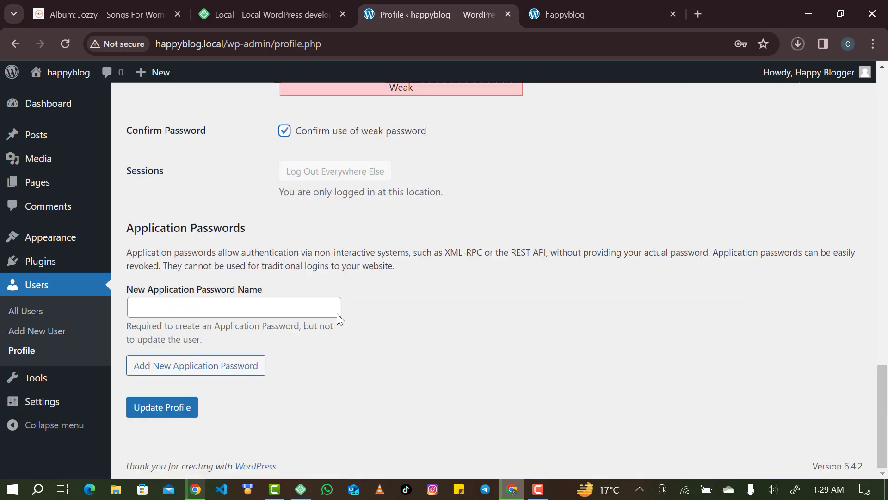
left_click(181, 419)
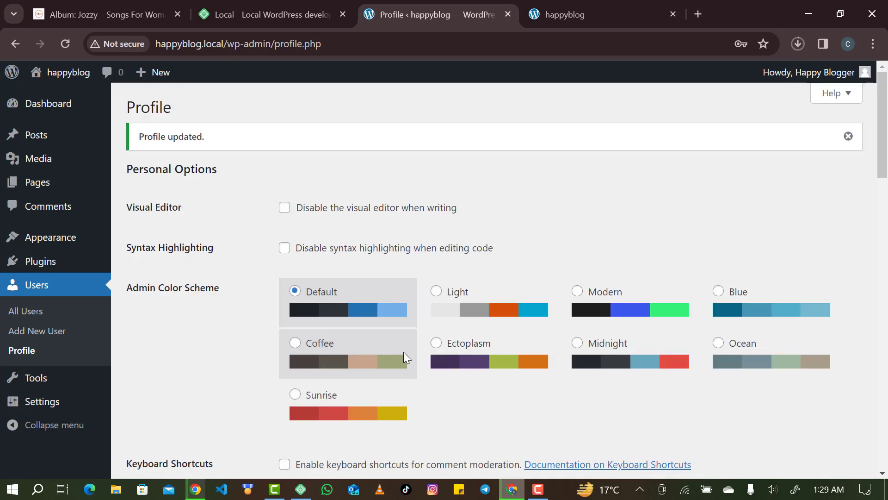
Scroll down to Application Passwords and show the 'Howdy, Happy Blogger' account menu.
scroll(403, 354, "down", 8)
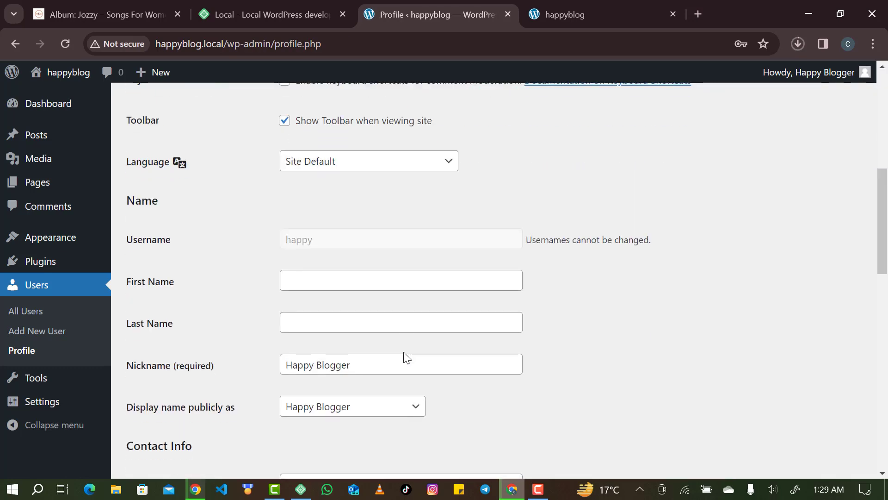
scroll(403, 352, "down", 10)
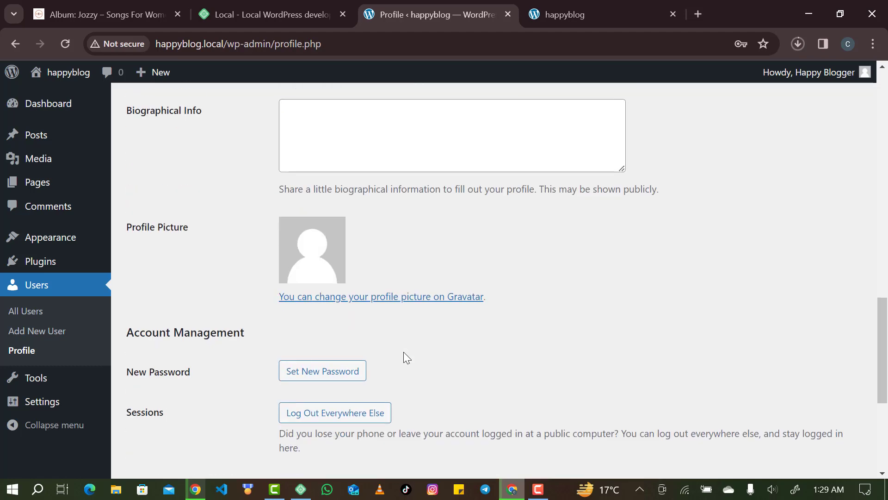
scroll(404, 355, "down", 3)
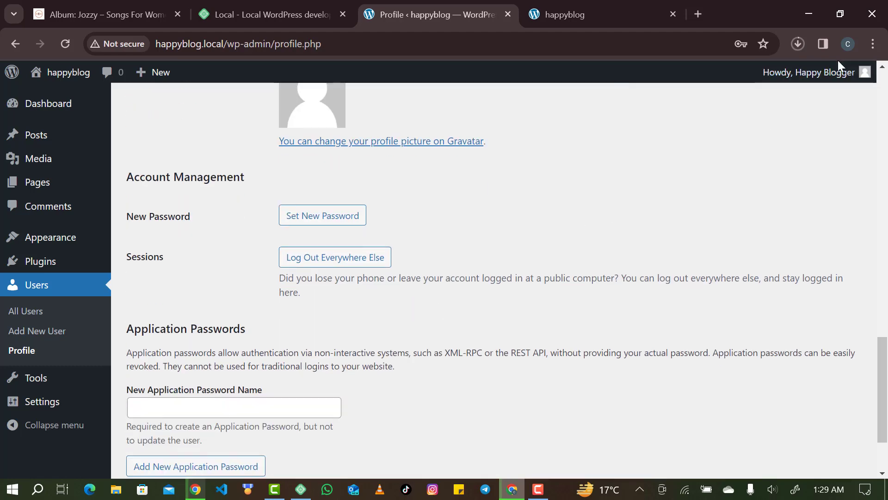
mouse_move(835, 72)
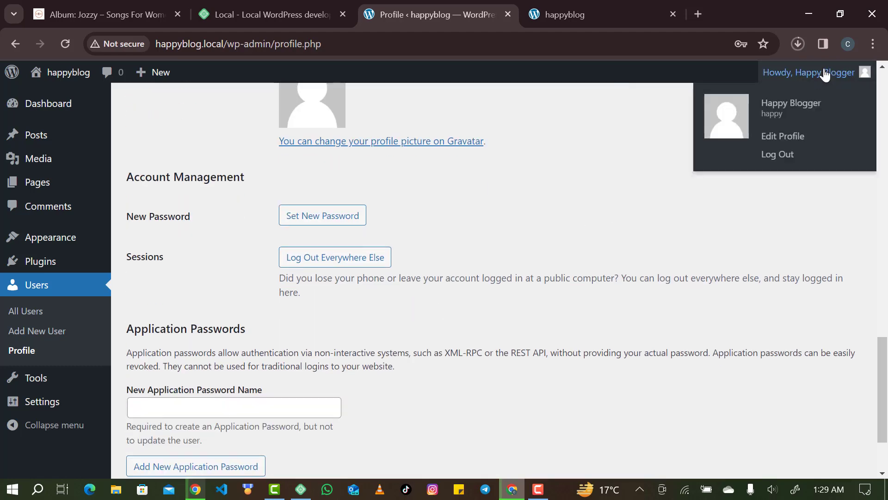
Log out and try signing back in with the browser's saved credentials.
left_click(778, 159)
left_click(494, 278)
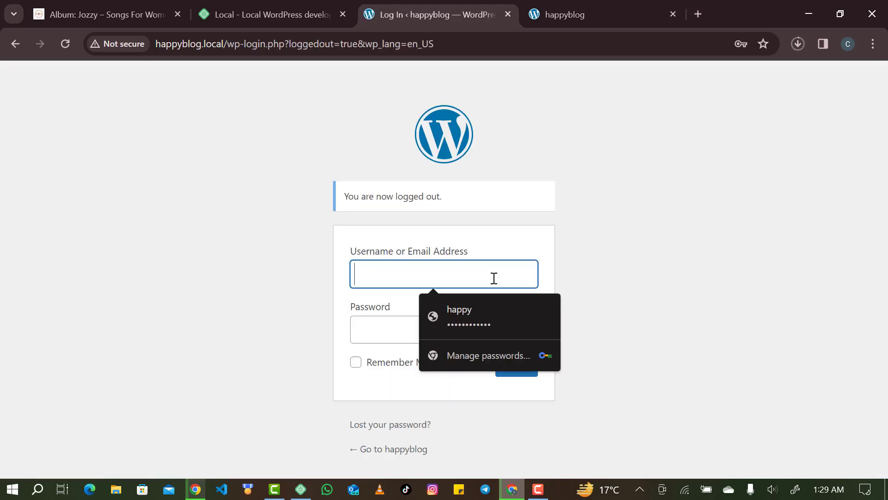
left_click(479, 305)
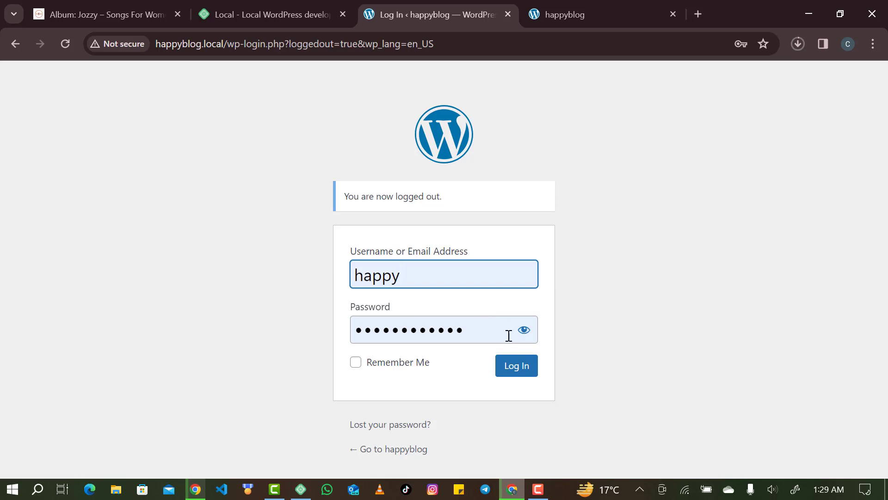
left_click(532, 334)
left_click(521, 365)
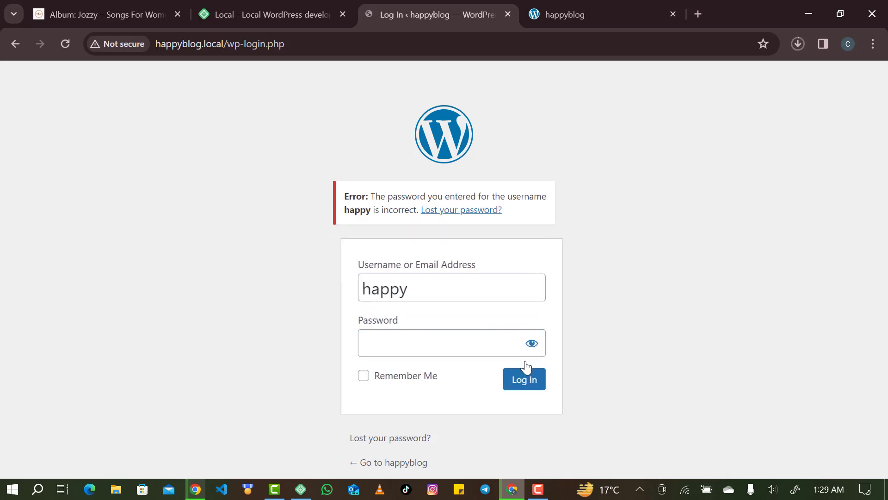
Re-enter the correct password to reach the Dashboard and update the browser's saved password.
left_click(474, 347)
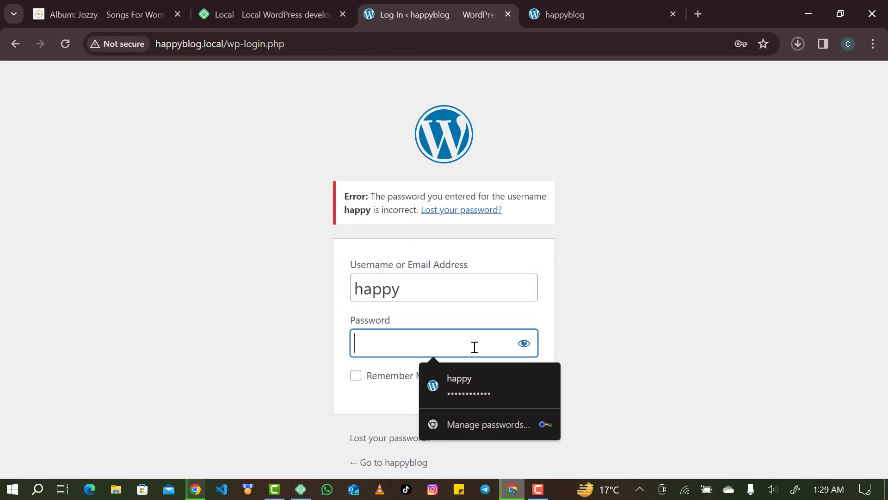
type("h")
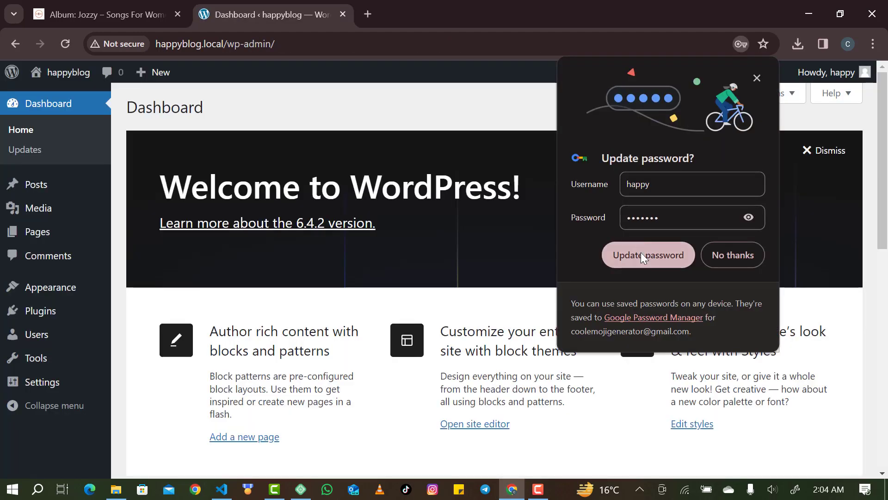
left_click(641, 256)
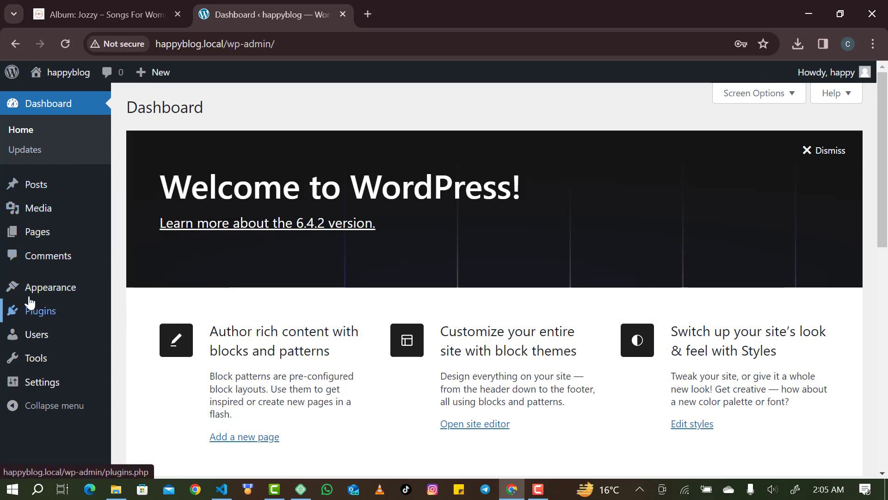
mouse_move(31, 298)
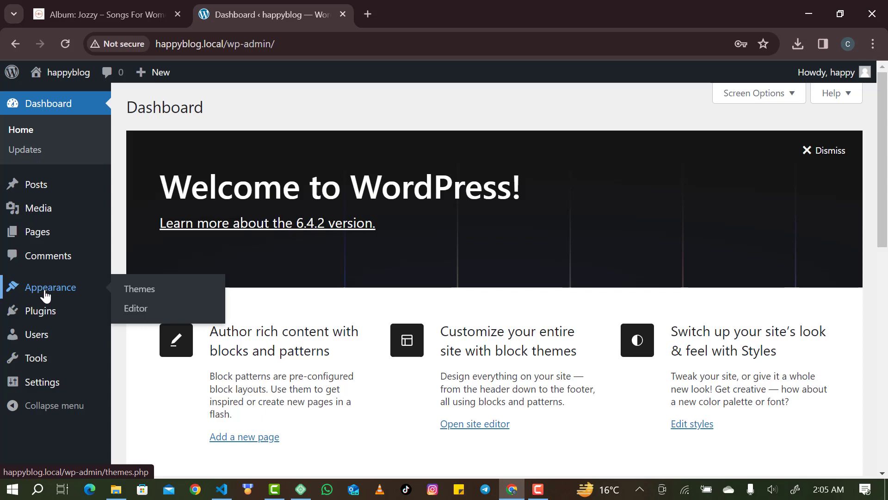
Search Add New Theme for PH NEWS MAG, then install and activate it.
left_click(51, 296)
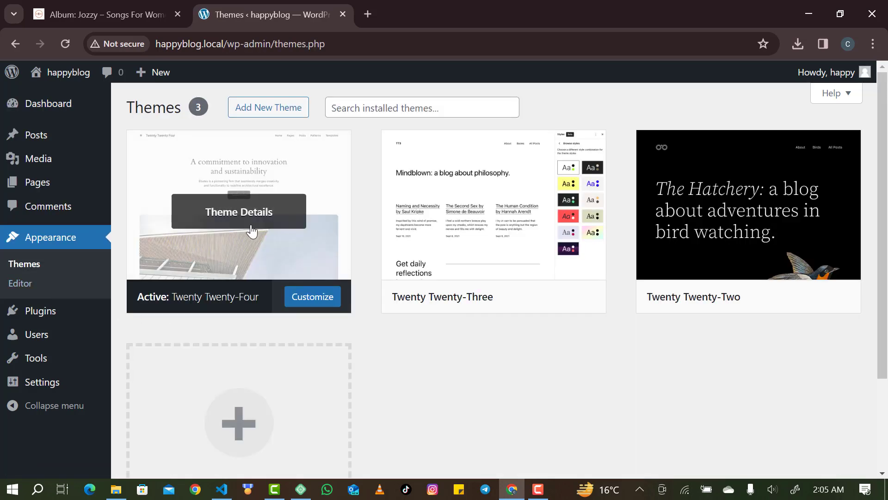
left_click(271, 106)
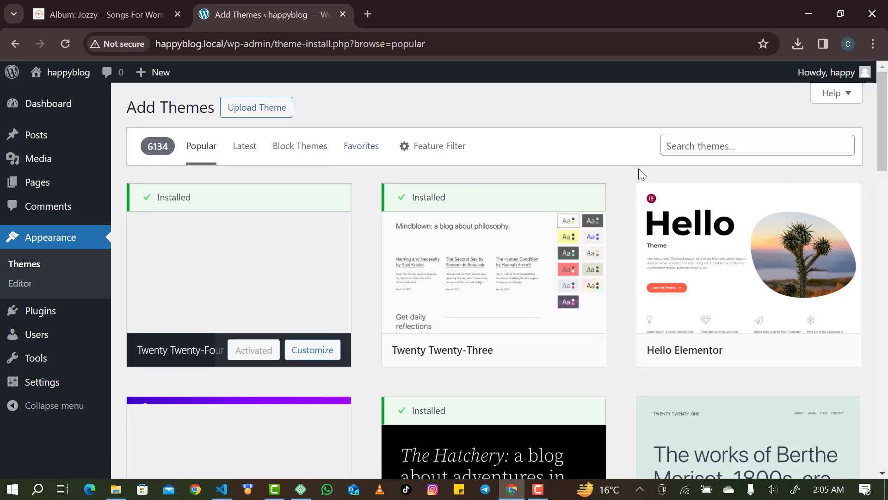
left_click(697, 150)
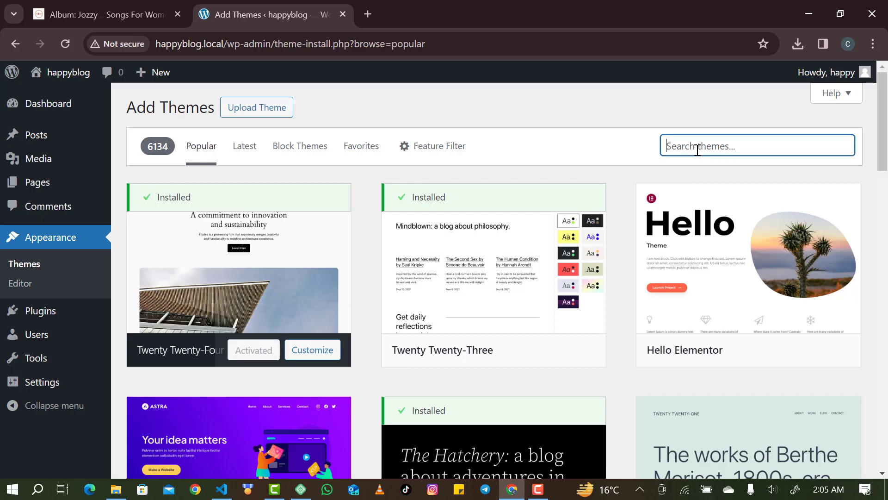
type("p")
type("h m")
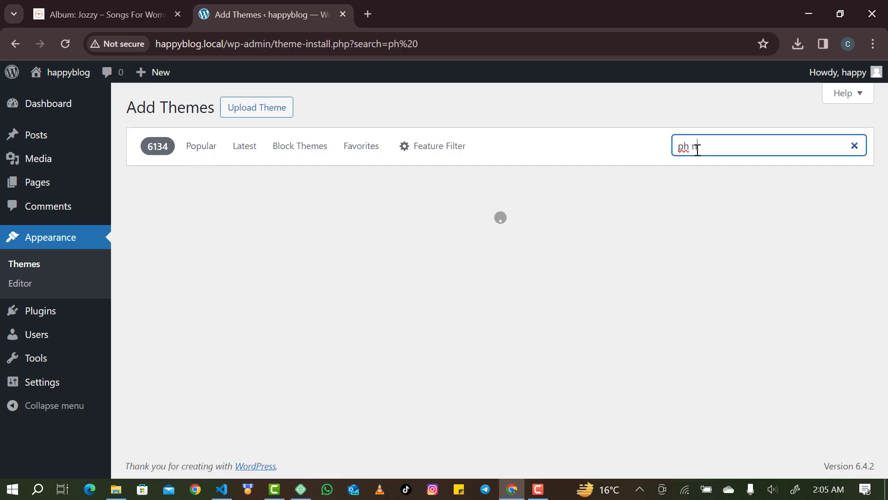
type("ews")
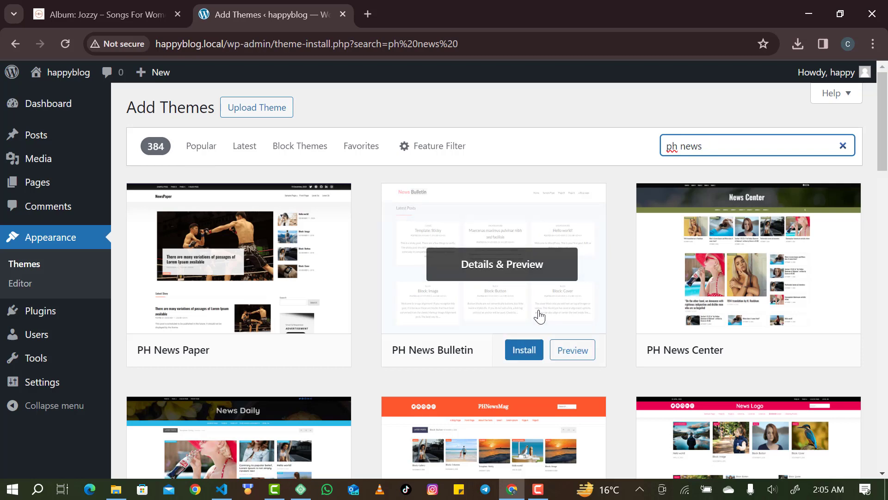
scroll(537, 313, "down", 4)
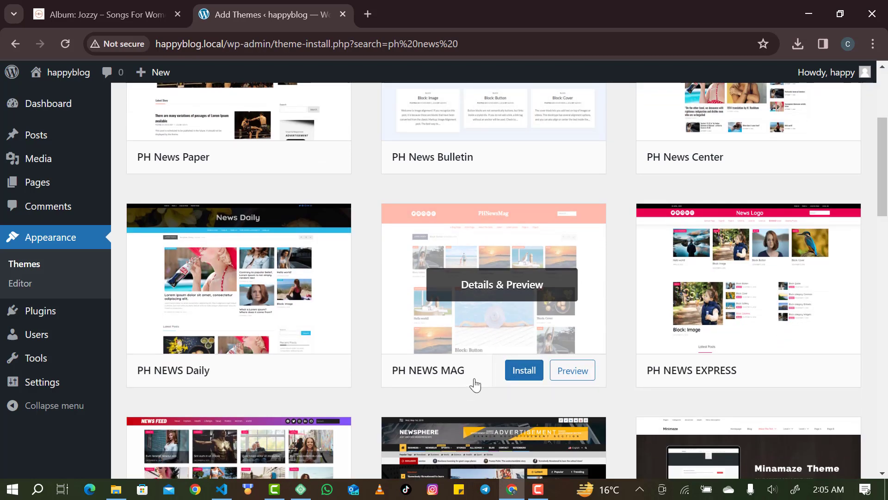
left_click(508, 372)
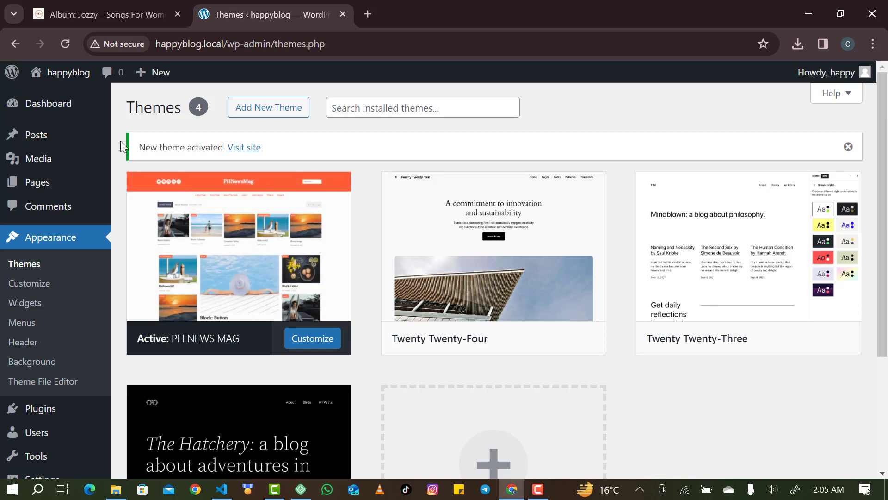
Open the happyblog front page in a new tab and scroll its PH NEWS MAG layout.
mouse_move(56, 77)
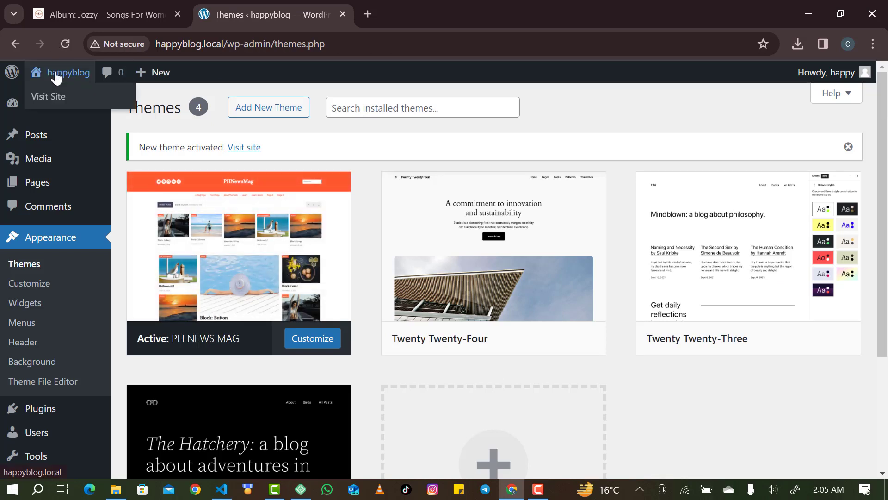
right_click(56, 77)
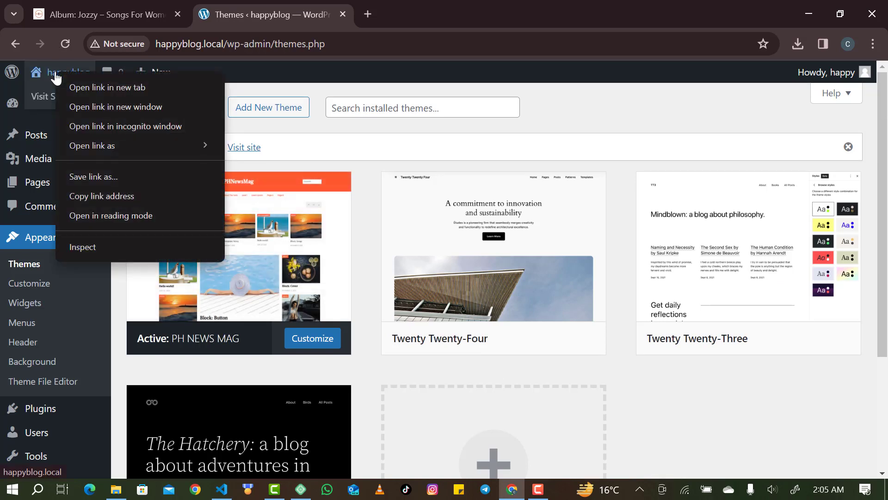
left_click(80, 86)
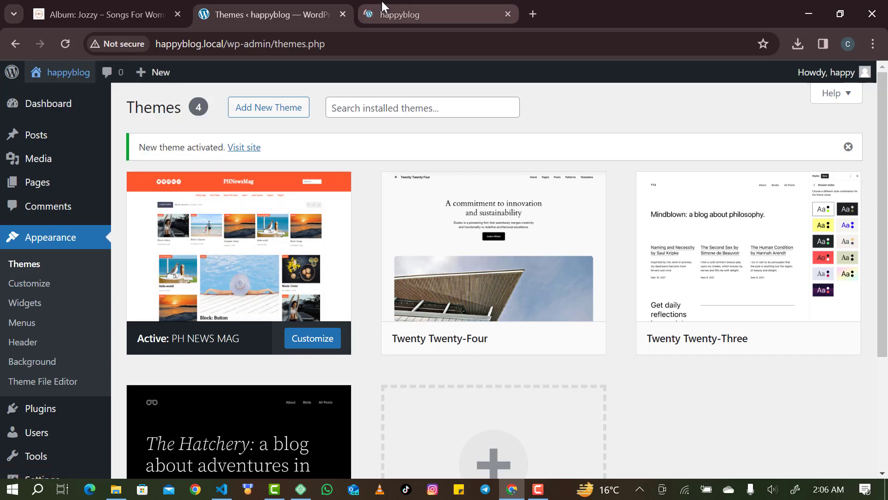
left_click(382, 3)
scroll(337, 194, "down", 7)
scroll(337, 195, "down", 3)
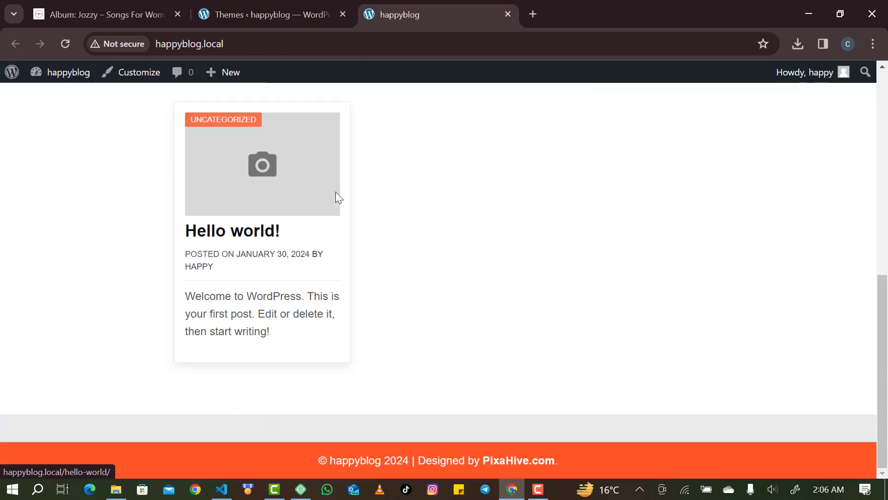
scroll(337, 195, "up", 9)
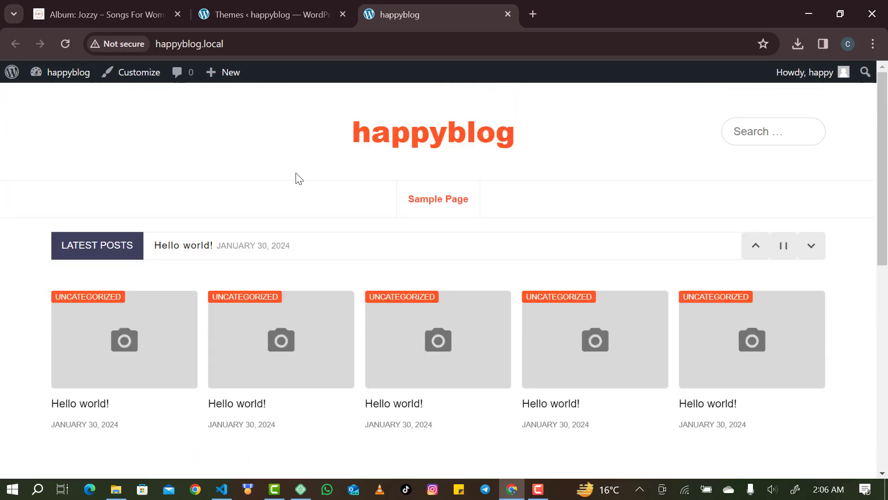
Load the hippoptrendbeats.com home page and compare it with the happyblog front page.
left_click(118, 11)
scroll(143, 224, "up", 5)
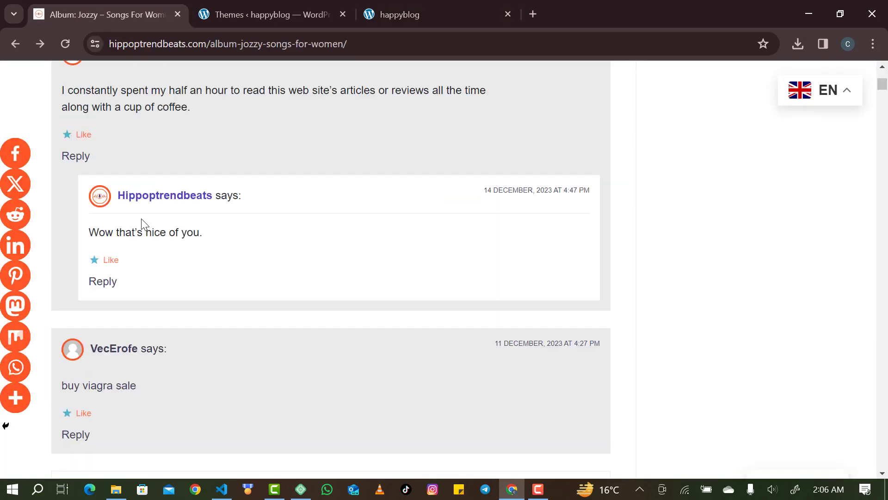
scroll(140, 218, "up", 5)
left_click_drag(209, 47, 363, 60)
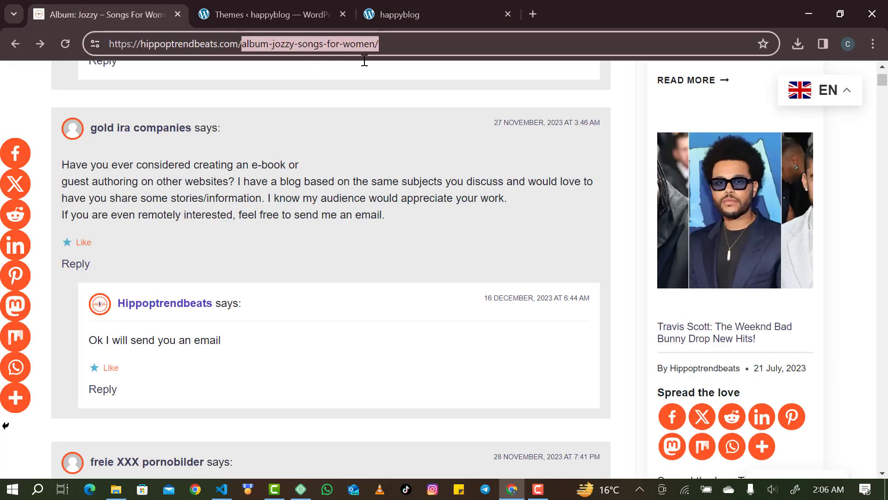
key("BackSpace")
key("Return")
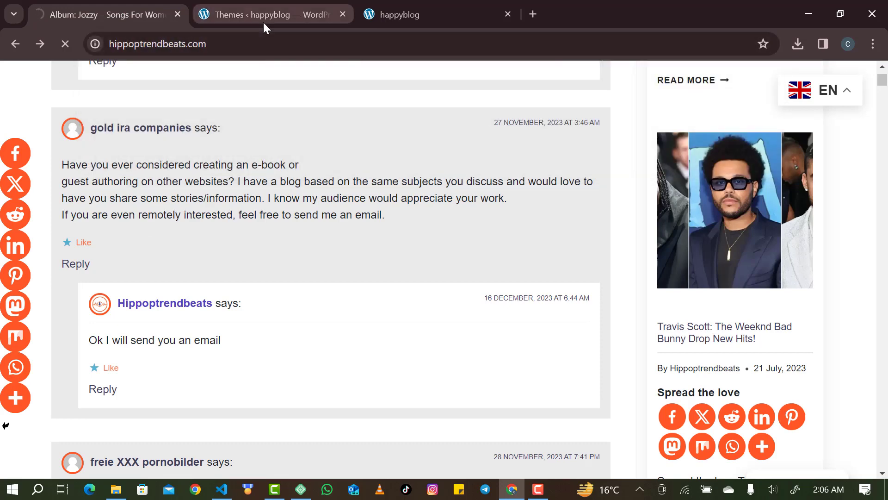
left_click(263, 22)
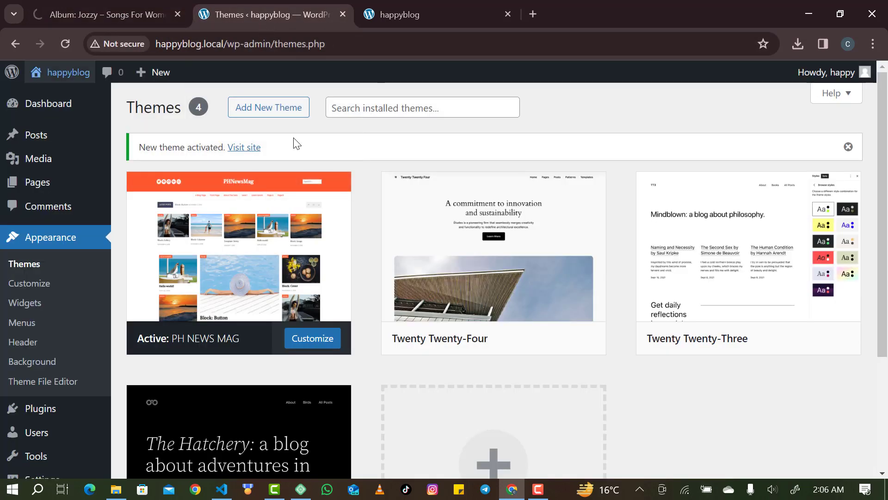
left_click(393, 5)
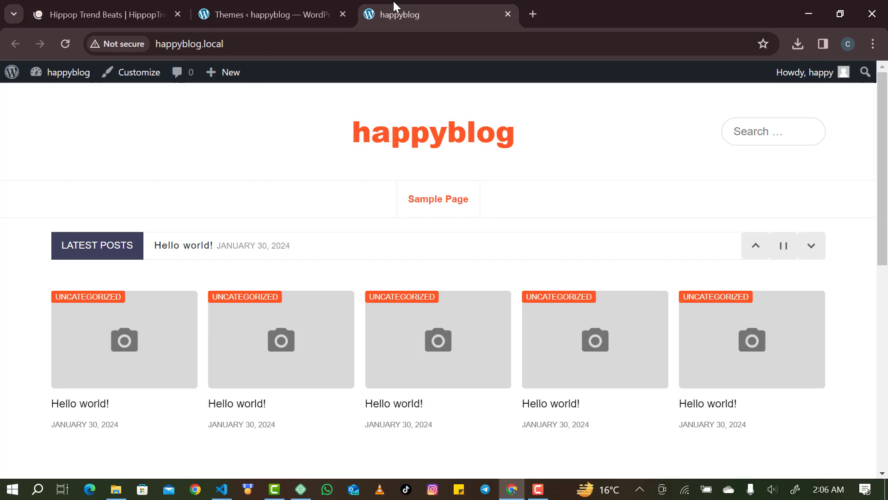
key("ctrl+1")
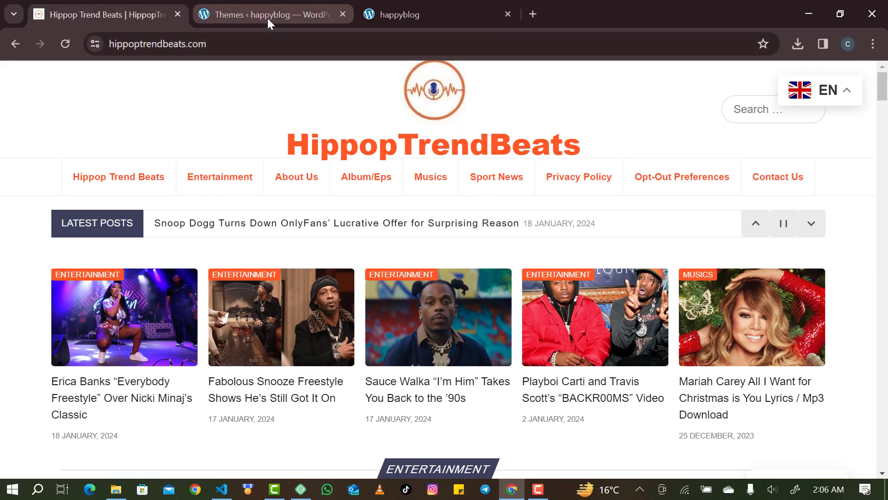
left_click(398, 7)
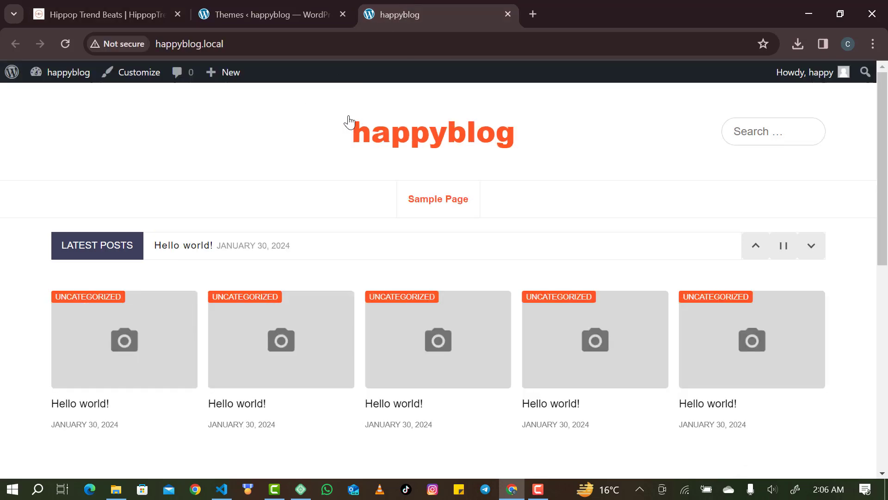
Scroll through the happyblog front page preview, briefly glancing at the Themes admin tab.
scroll(331, 250, "down", 7)
scroll(329, 245, "up", 7)
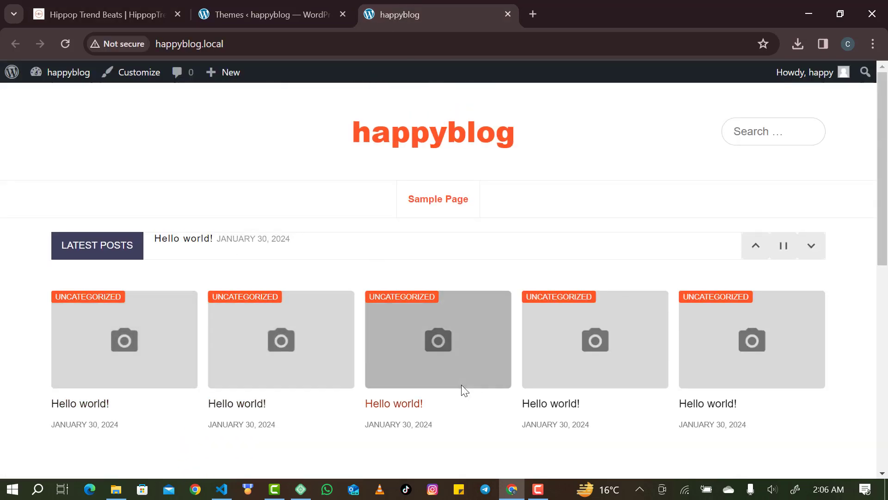
scroll(461, 389, "down", 4)
scroll(461, 388, "up", 4)
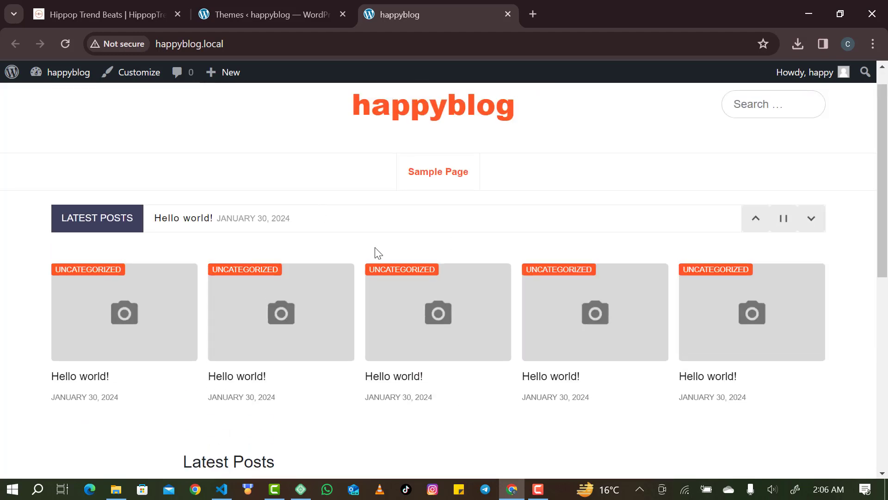
scroll(367, 368, "down", 9)
scroll(364, 367, "up", 5)
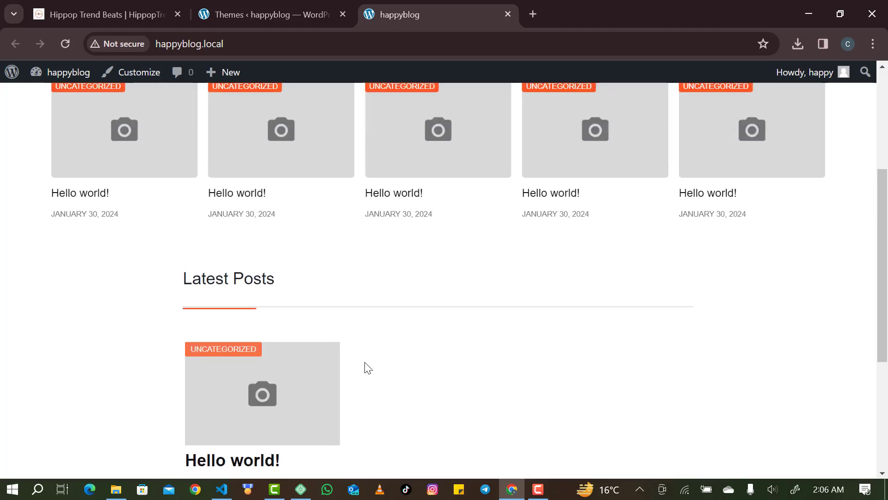
scroll(367, 368, "up", 5)
scroll(257, 401, "down", 5)
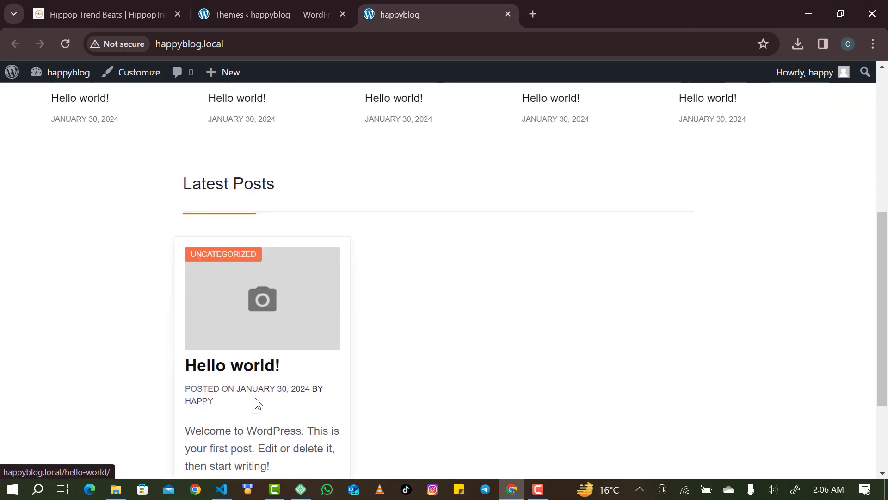
scroll(254, 401, "up", 5)
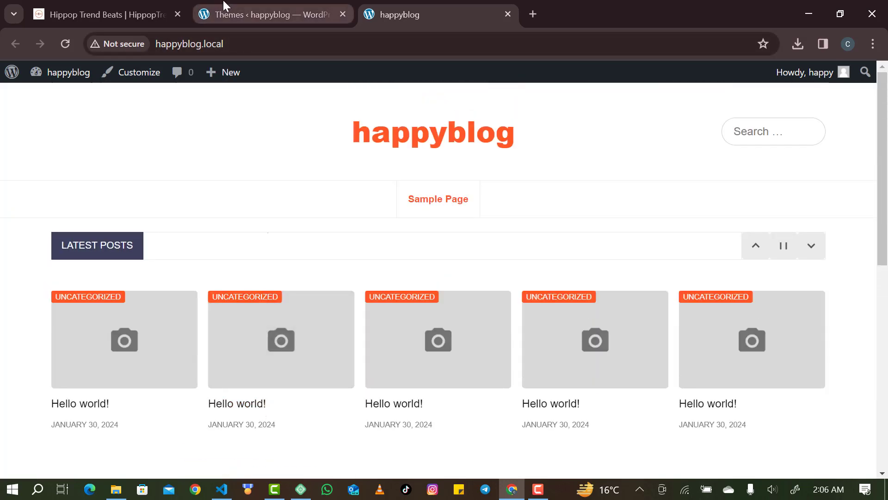
left_click(224, 6)
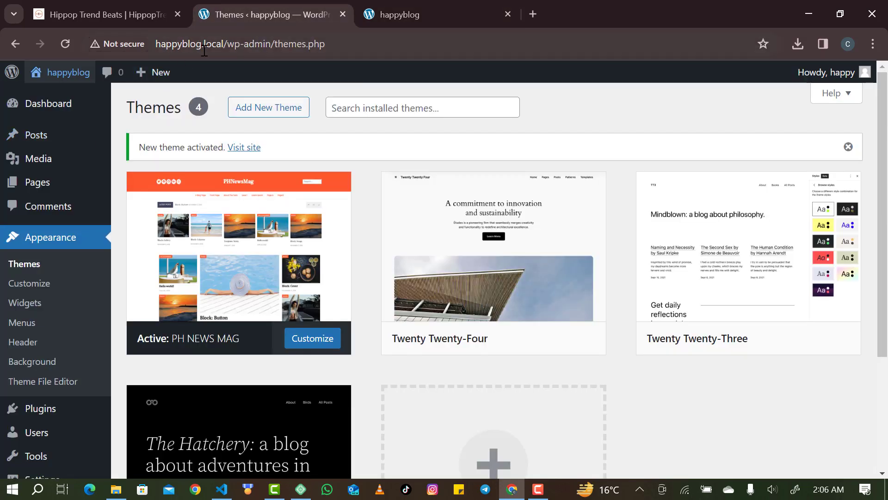
key("ctrl+Tab")
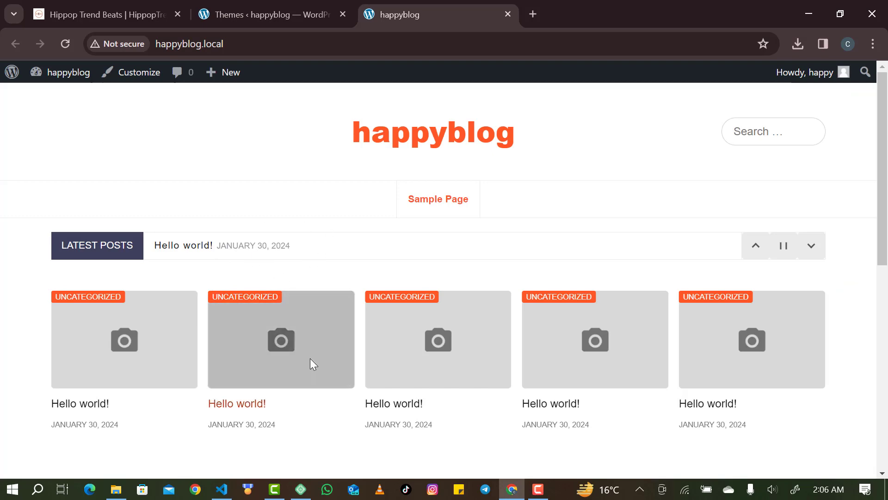
scroll(311, 363, "down", 5)
scroll(310, 358, "up", 3)
scroll(310, 358, "down", 7)
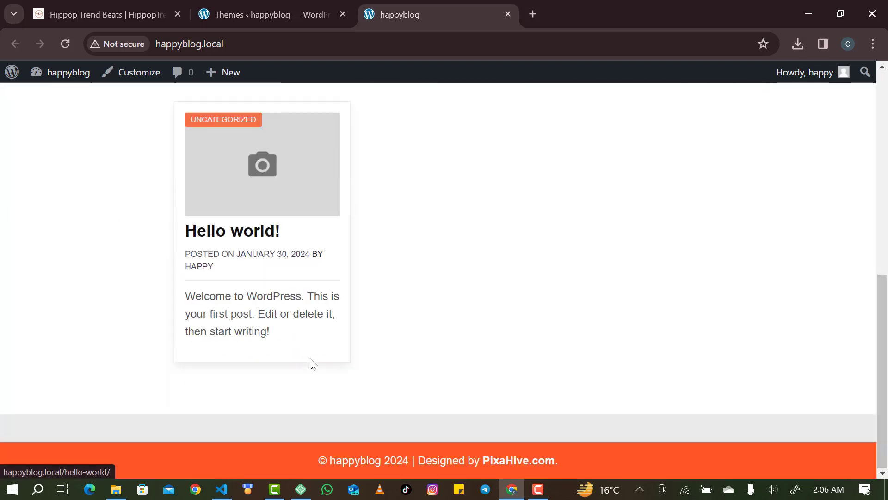
scroll(310, 358, "up", 9)
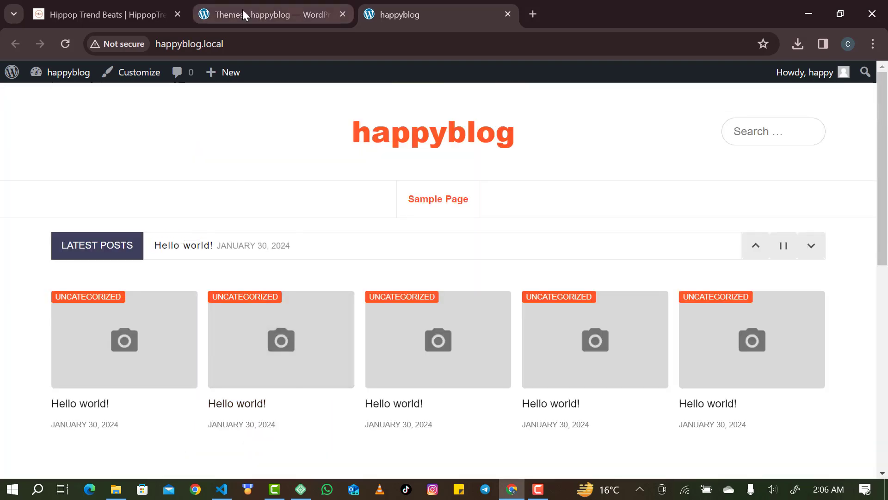
Return to the Themes admin page and close the Hippop Trend Beats tab.
left_click(243, 11)
left_click(106, 6)
left_click(279, 6)
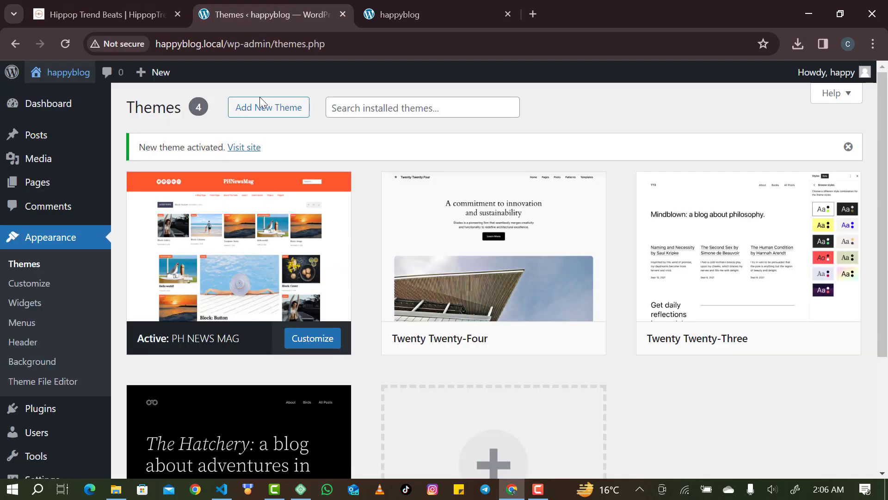
left_click(178, 15)
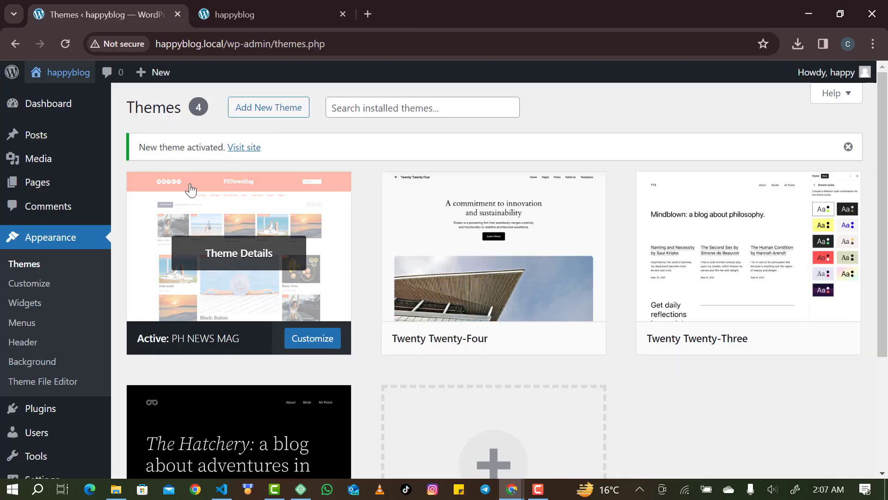
Select the Hello world! post in All Posts and move it to the Trash.
scroll(56, 254, "down", 1)
scroll(55, 254, "up", 1)
scroll(56, 254, "up", 1)
left_click(36, 134)
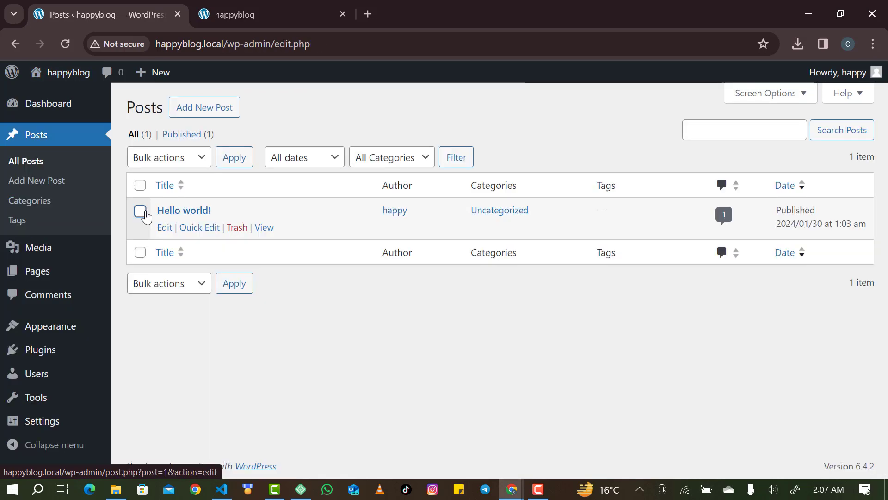
left_click(140, 210)
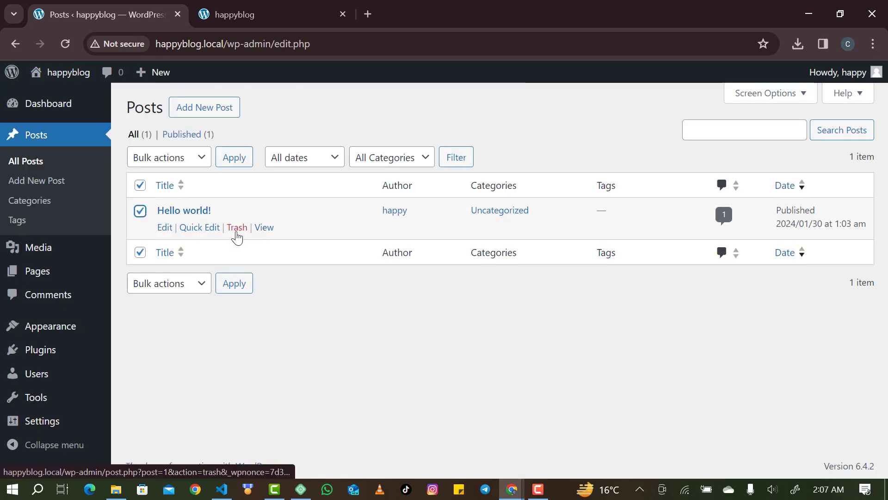
left_click(235, 230)
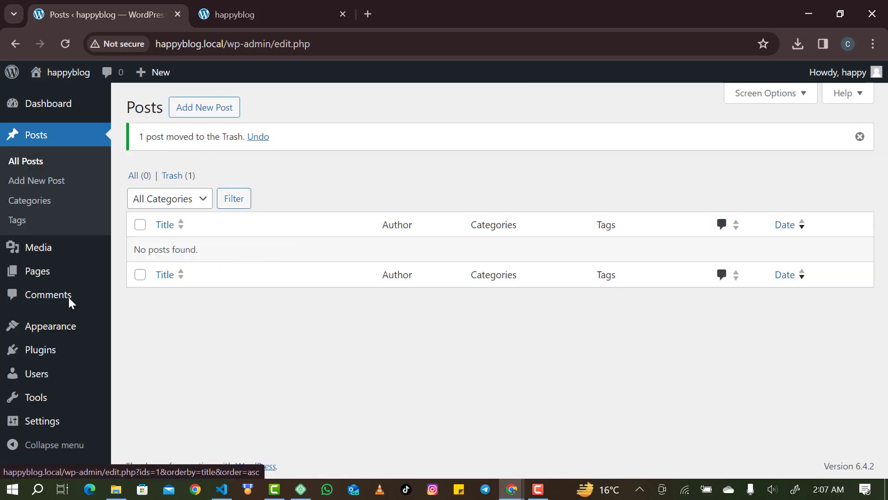
mouse_move(10, 361)
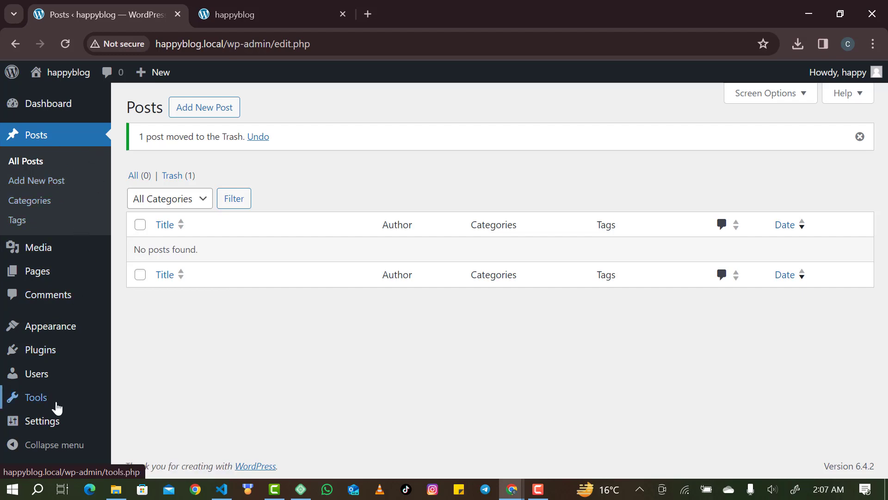
In General Settings, replace the Site Title happyblog with 'Get the latest news from happy blog'.
mouse_move(58, 420)
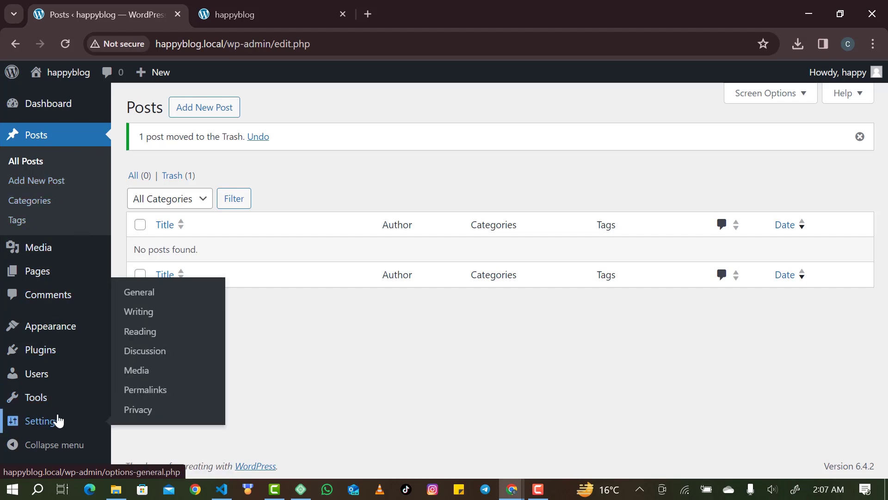
left_click(59, 420)
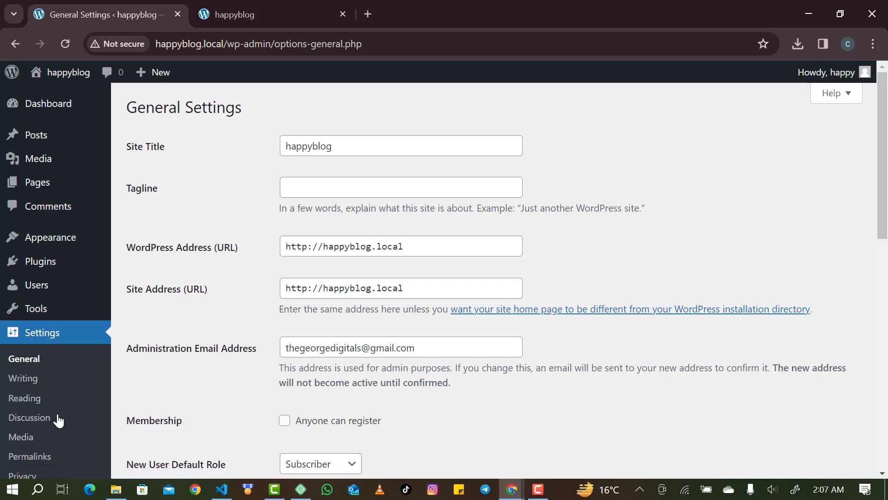
left_click(384, 151)
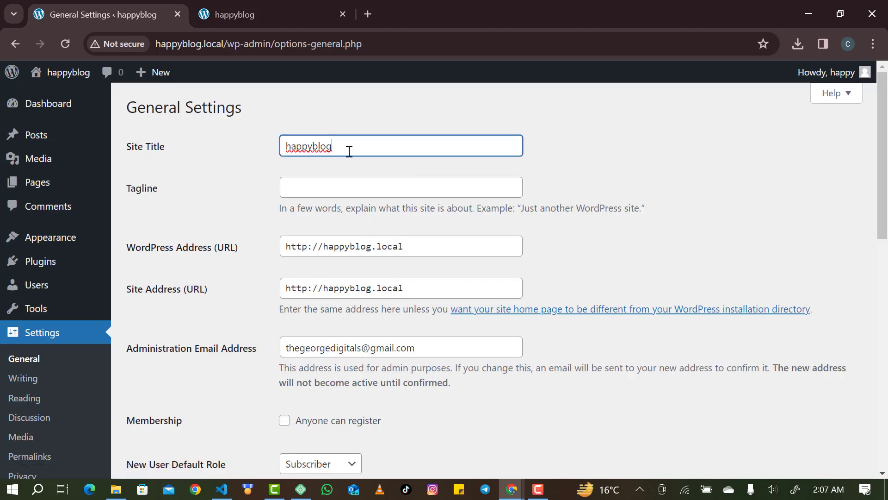
left_click(278, 164)
left_click(333, 146)
double_click(336, 147)
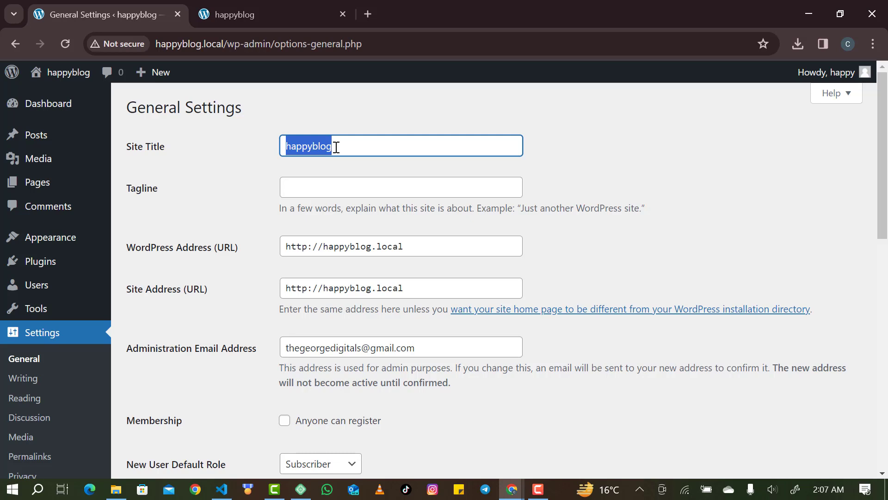
type("Get the latest news")
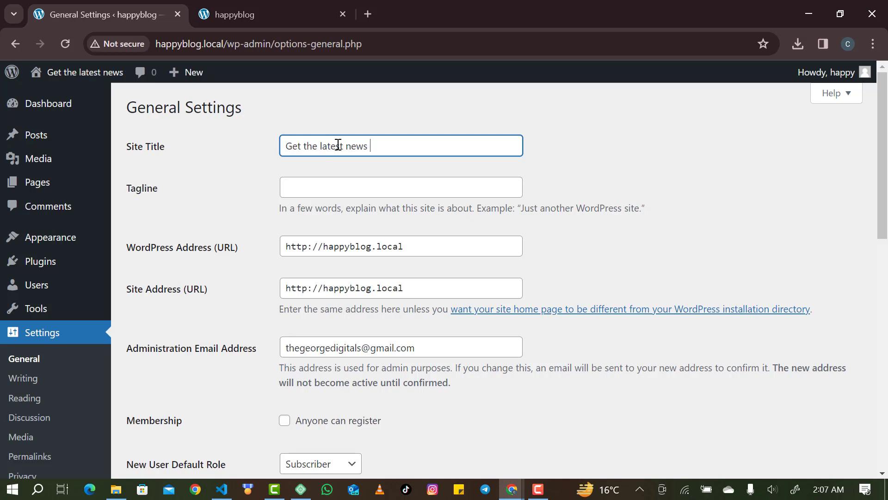
type("from happy blog")
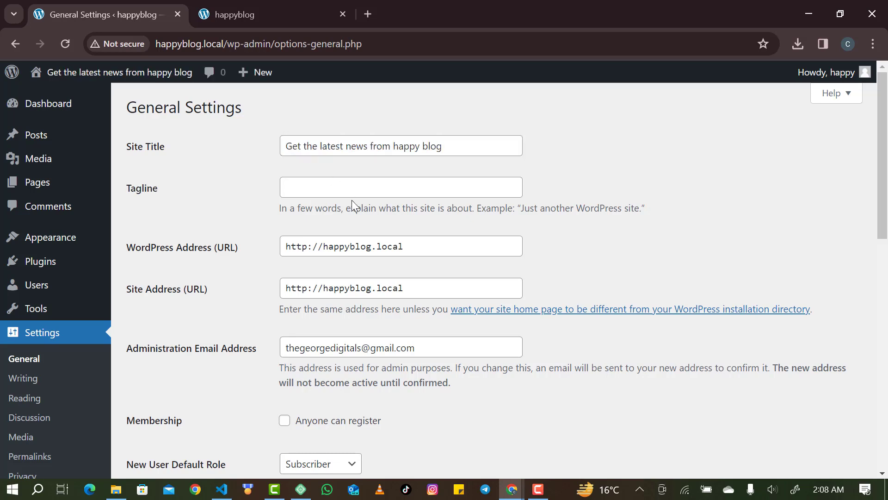
Scroll down the General Settings page to the Date Format options.
scroll(313, 196, "down", 3)
scroll(315, 197, "down", 1)
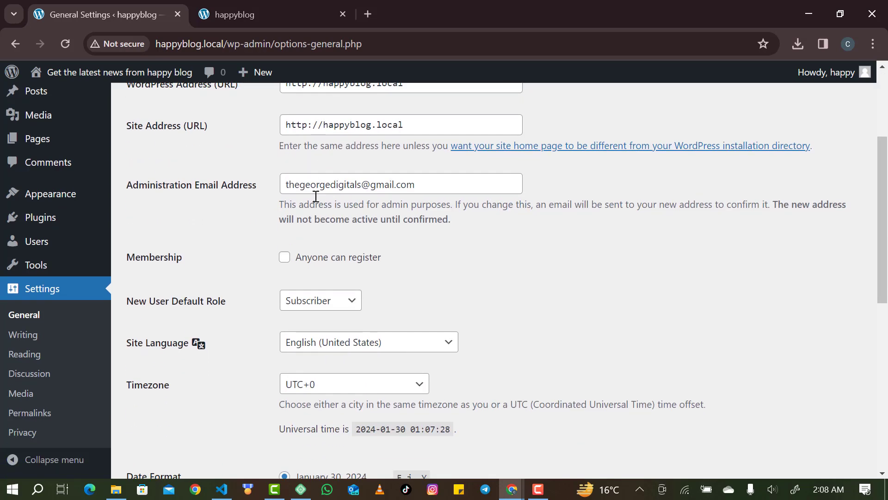
scroll(342, 194, "up", 1)
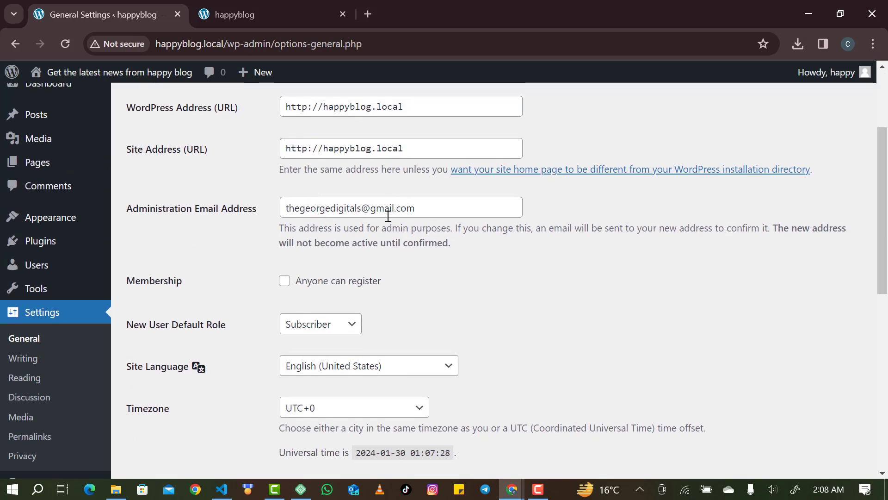
scroll(388, 216, "down", 3)
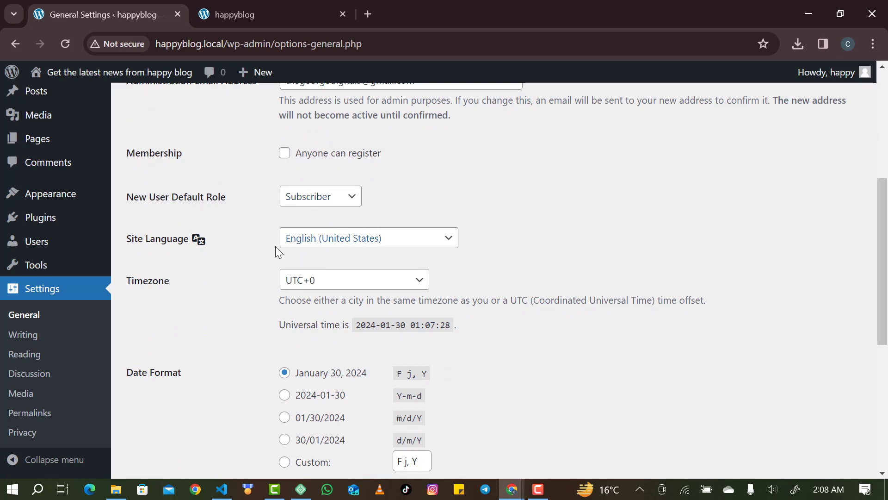
scroll(254, 228, "down", 5)
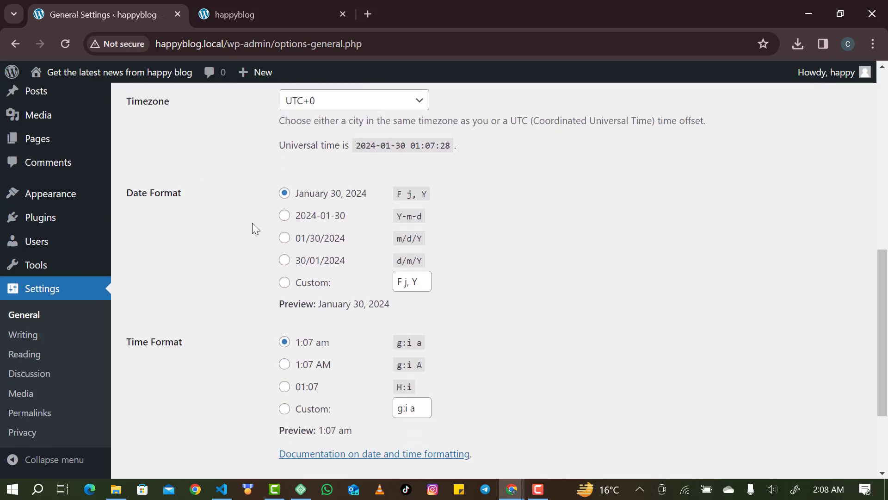
scroll(252, 226, "up", 2)
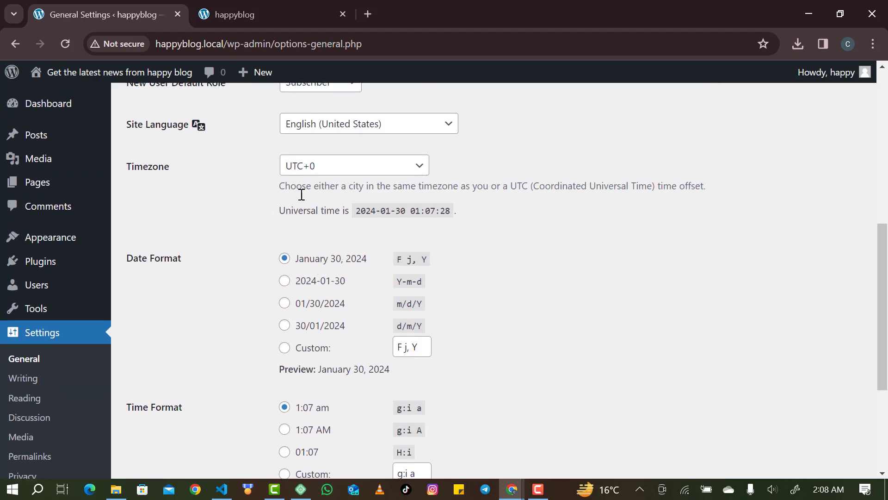
scroll(305, 313, "down", 1)
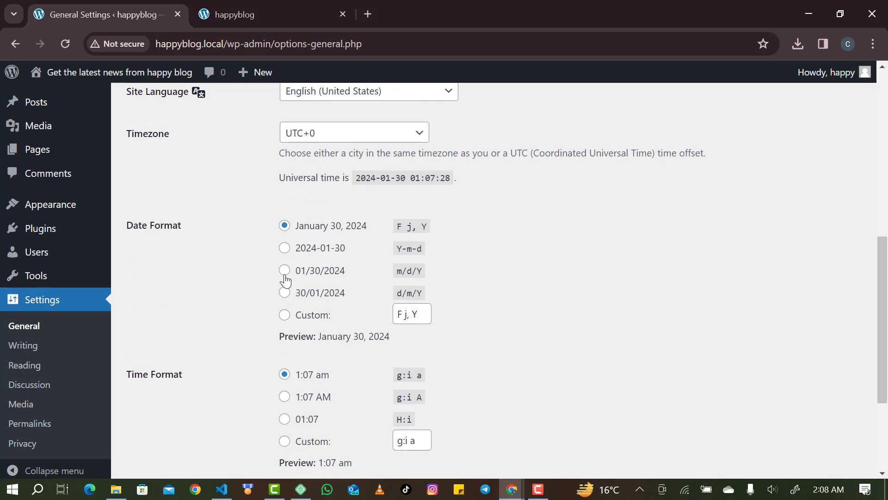
Choose a custom date format and edit its pattern to j F, Y.
left_click(306, 319)
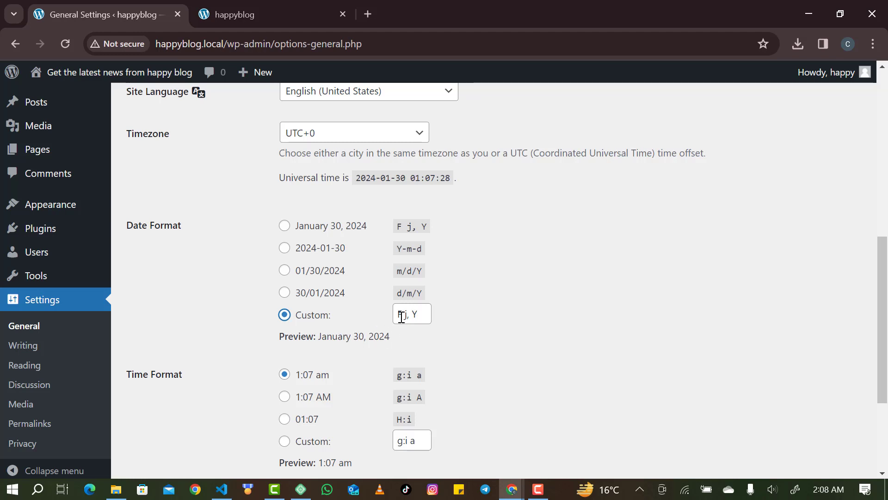
left_click_drag(401, 317, 394, 317)
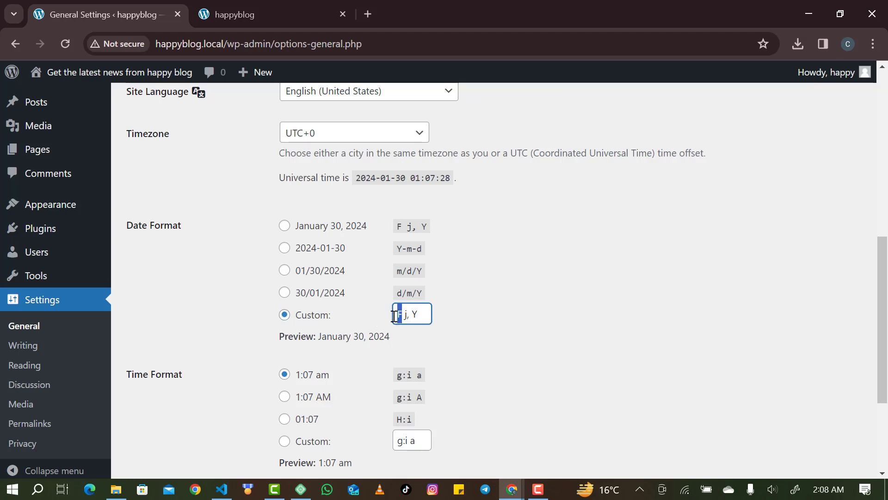
key("BackSpace")
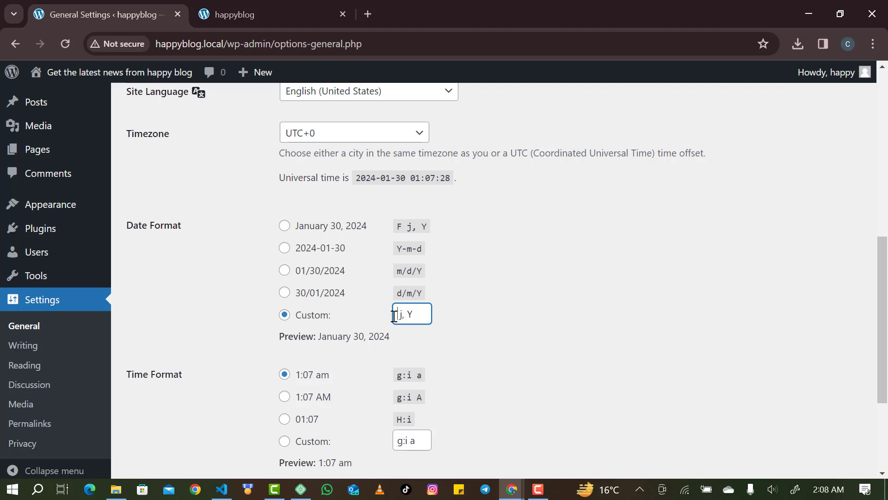
type("j")
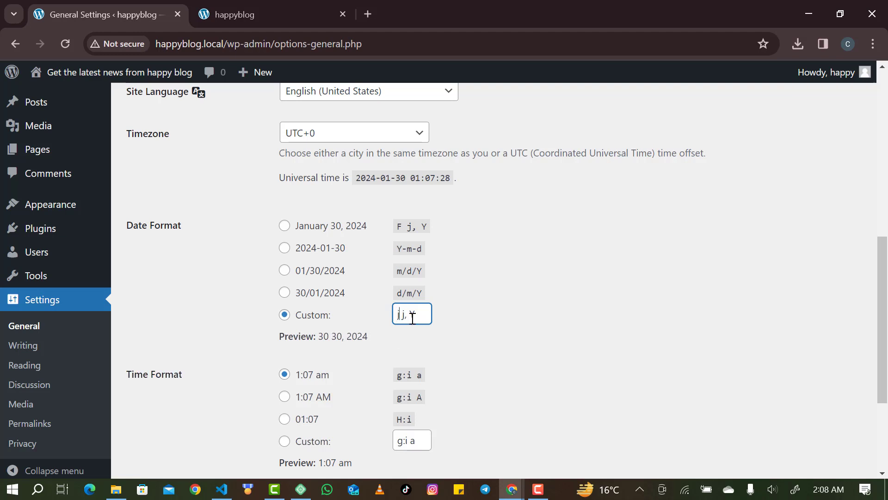
left_click_drag(405, 316, 402, 317)
type("f")
key("BackSpace")
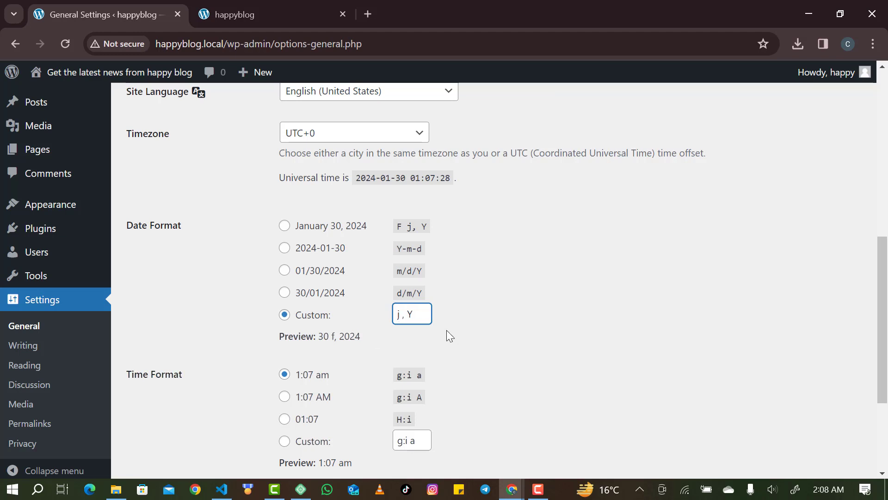
type("F")
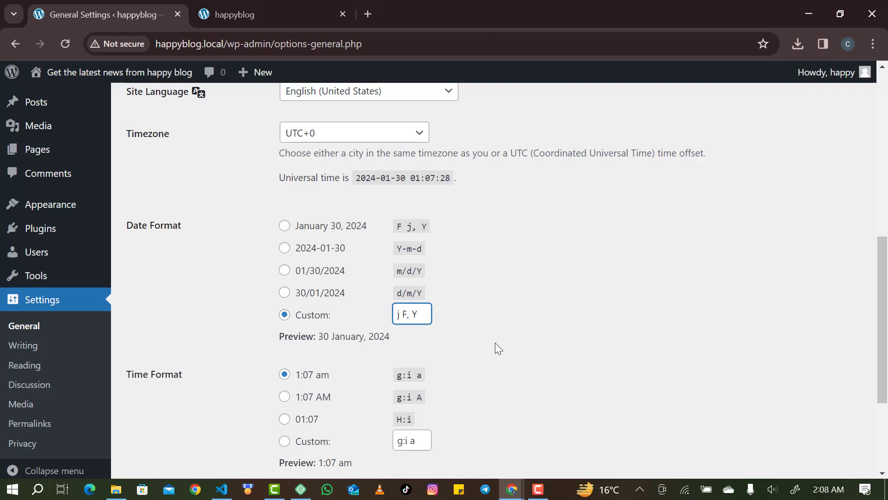
left_click(420, 340)
Save the General Settings with the new title and date format.
scroll(421, 338, "down", 3)
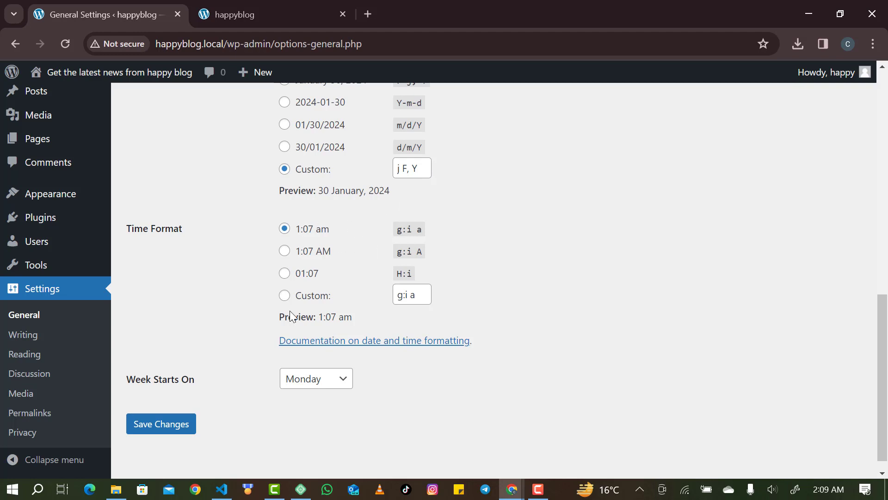
scroll(290, 314, "down", 1)
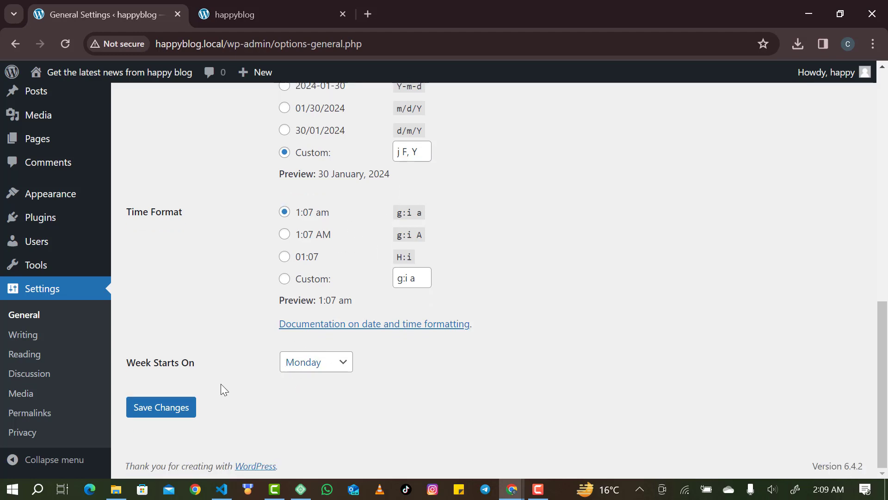
left_click(176, 411)
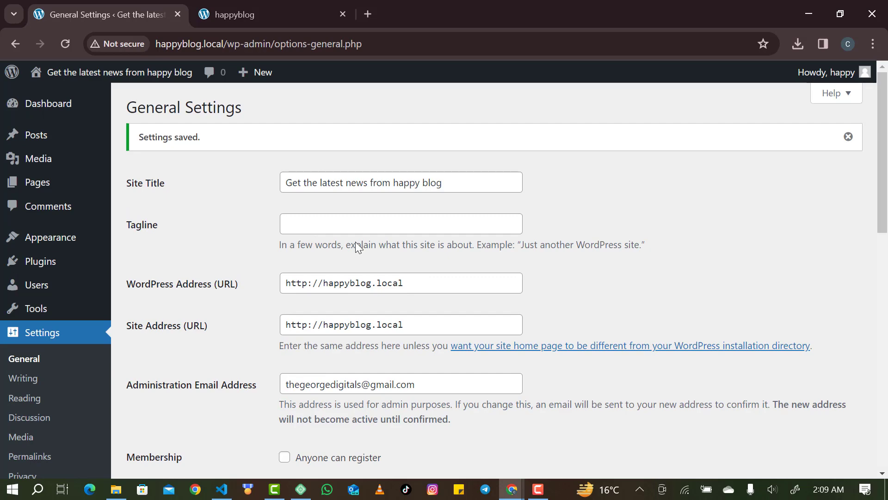
scroll(293, 255, "down", 10)
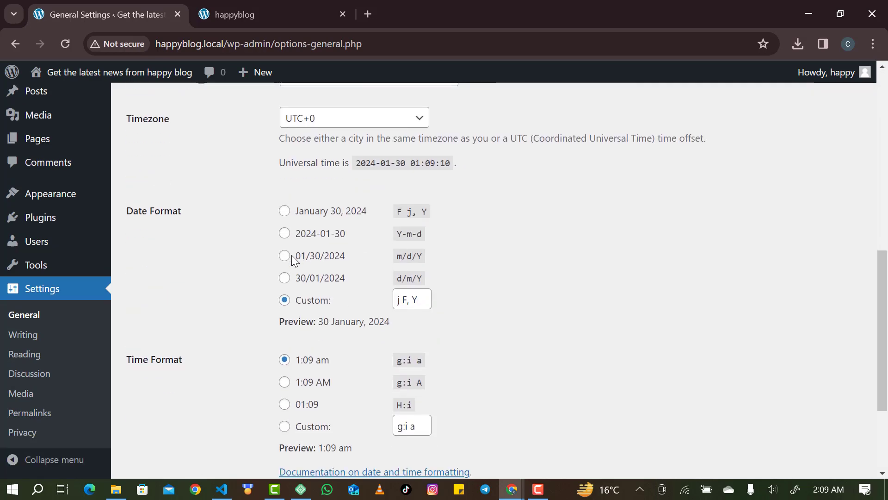
left_click(174, 409)
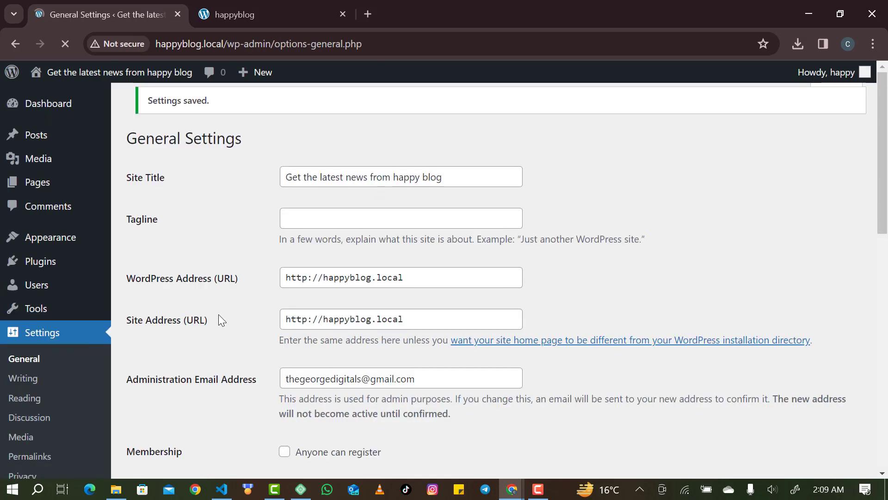
Review the Writing settings, keeping Uncategorized as the default post category.
left_click(36, 384)
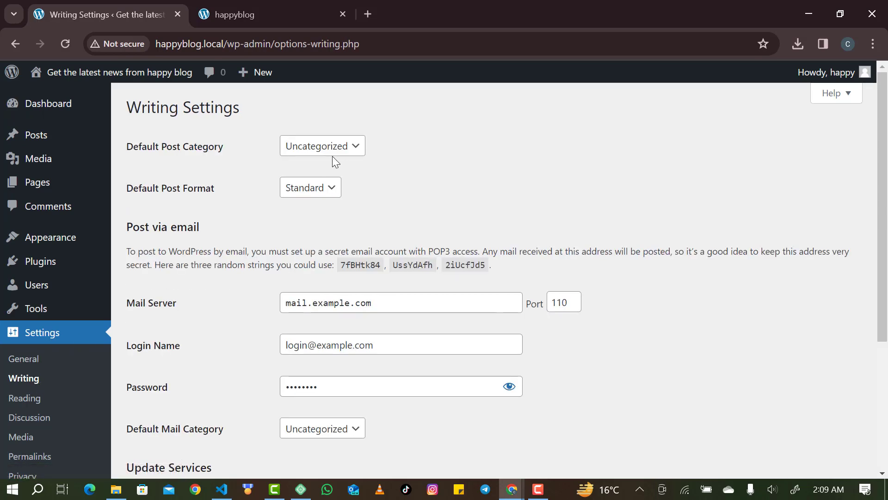
scroll(315, 260, "down", 2)
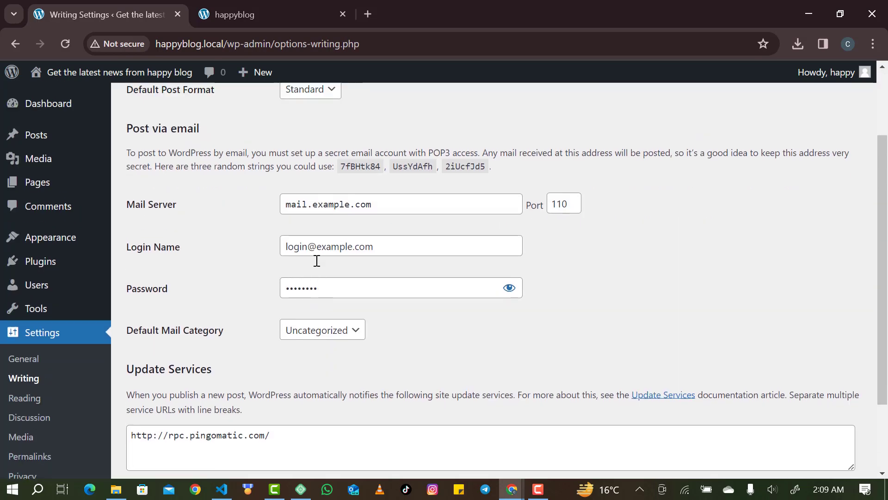
scroll(327, 196, "up", 2)
left_click(325, 156)
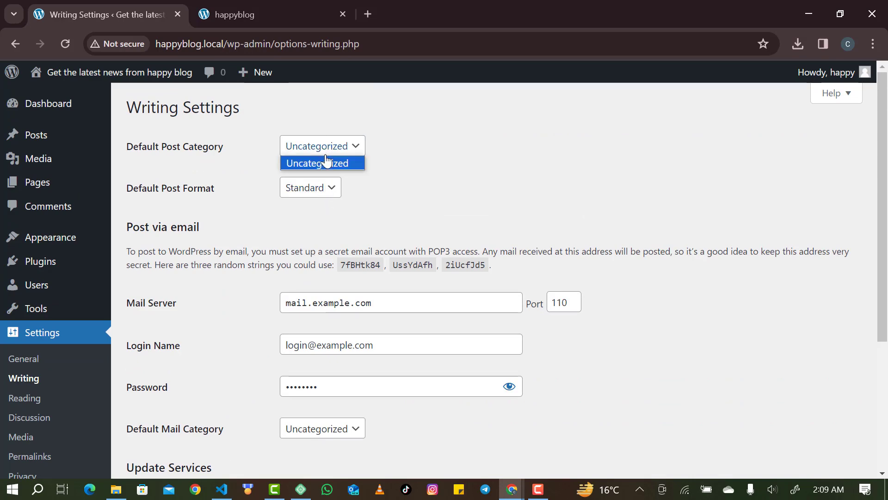
left_click(287, 164)
scroll(250, 183, "down", 2)
scroll(251, 185, "up", 2)
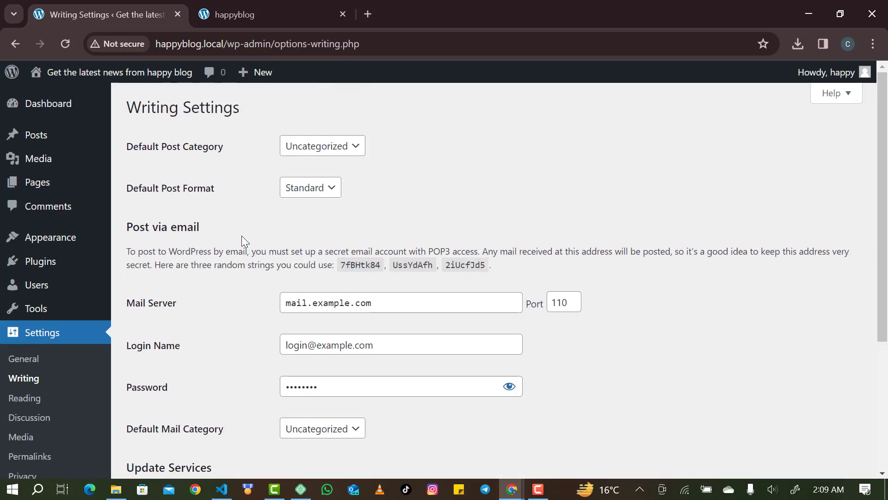
scroll(242, 238, "down", 4)
scroll(241, 237, "down", 1)
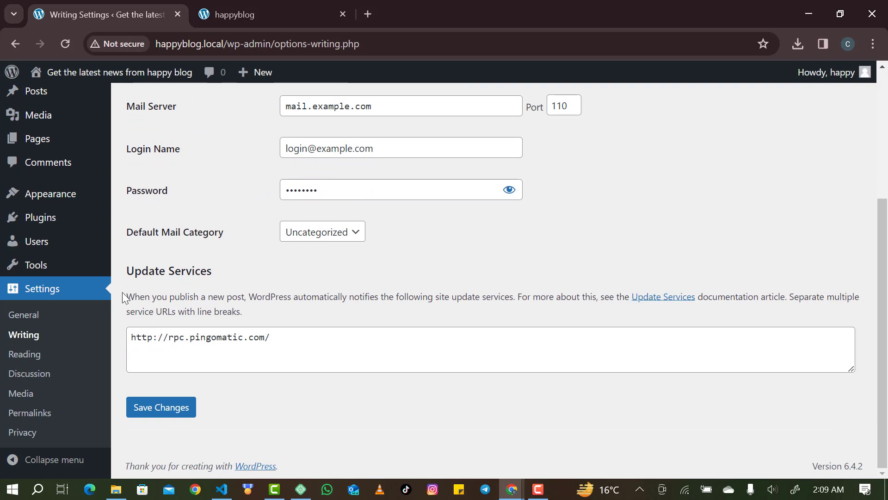
Look over the Reading and Discussion settings pages.
left_click(50, 356)
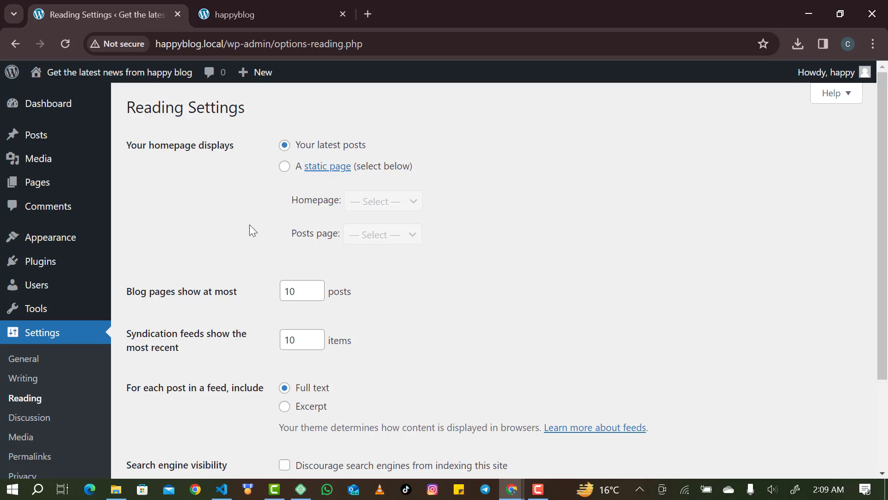
scroll(269, 306, "down", 2)
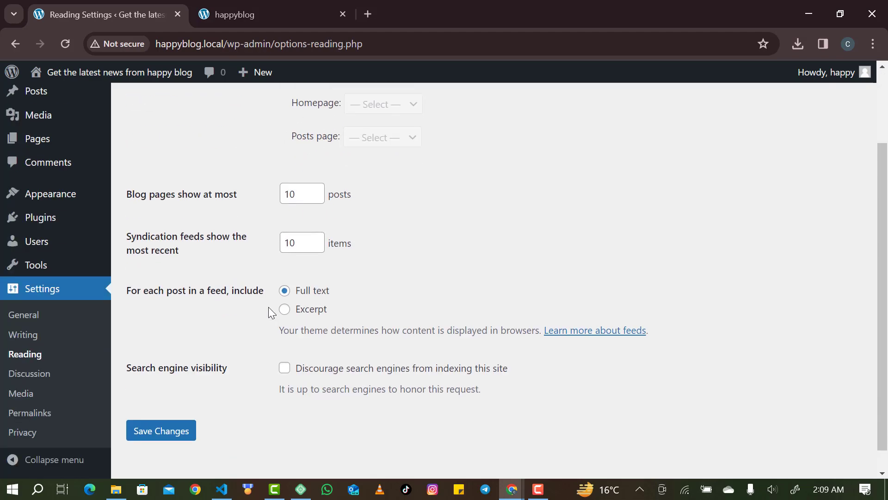
left_click(38, 382)
scroll(200, 345, "down", 1)
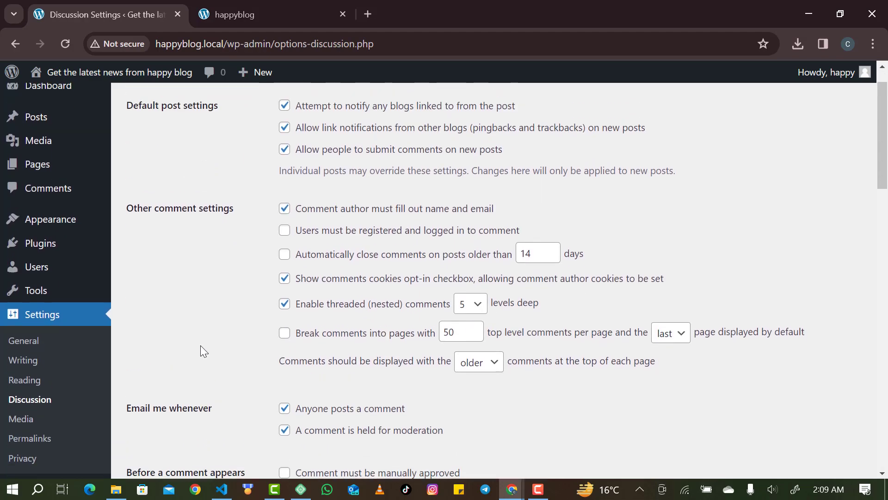
scroll(278, 268, "up", 1)
scroll(278, 268, "down", 4)
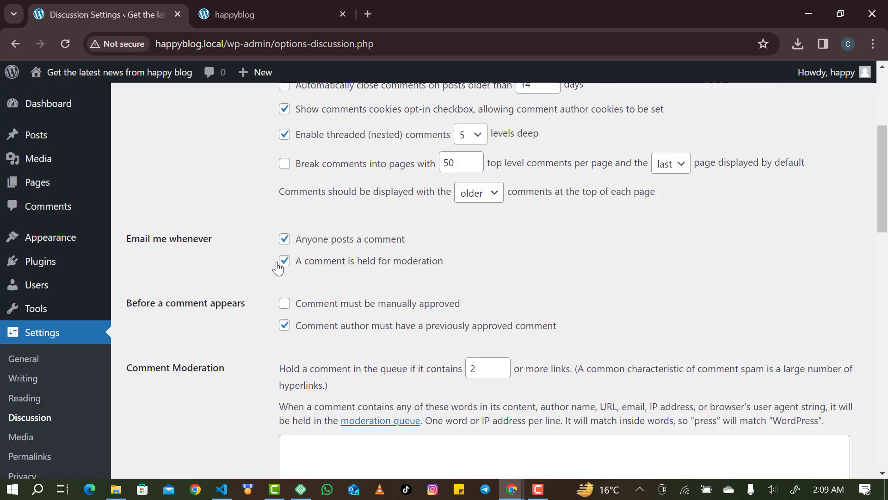
scroll(278, 267, "up", 2)
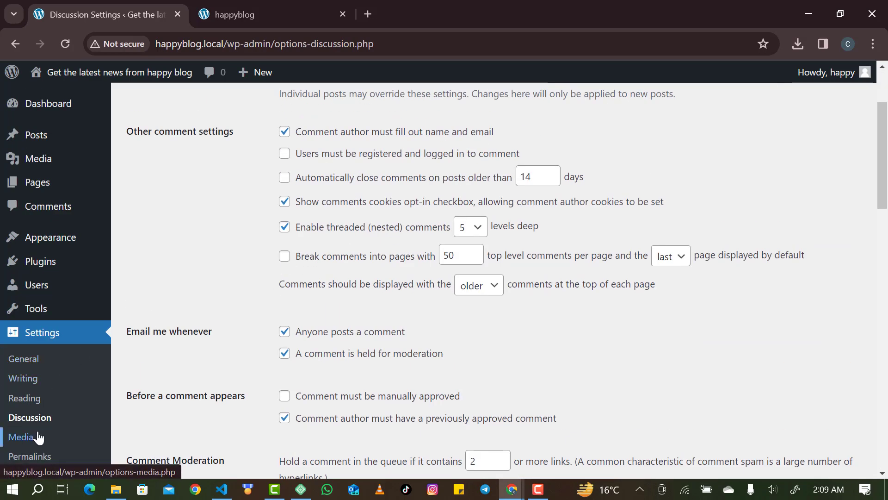
scroll(35, 440, "down", 1)
scroll(51, 426, "down", 1)
Check the Media settings, then view Permalinks showing the Post name structure /%postname%/.
left_click(21, 391)
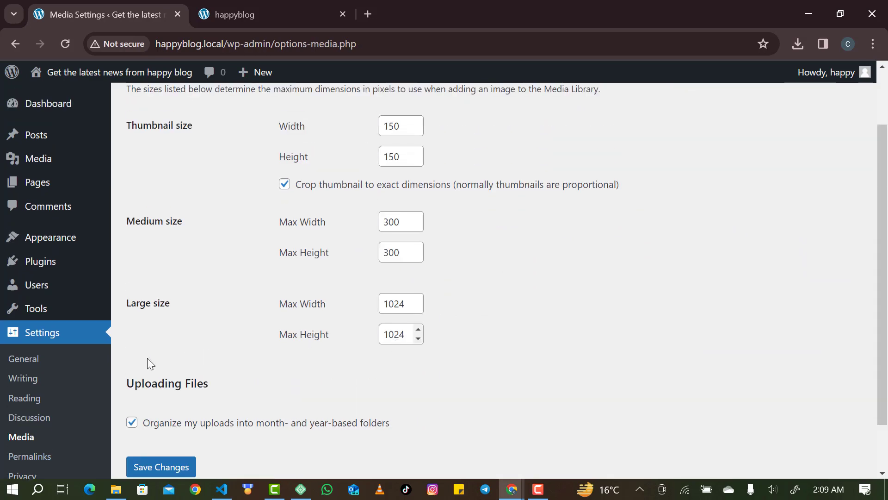
scroll(32, 438, "down", 1)
left_click(41, 415)
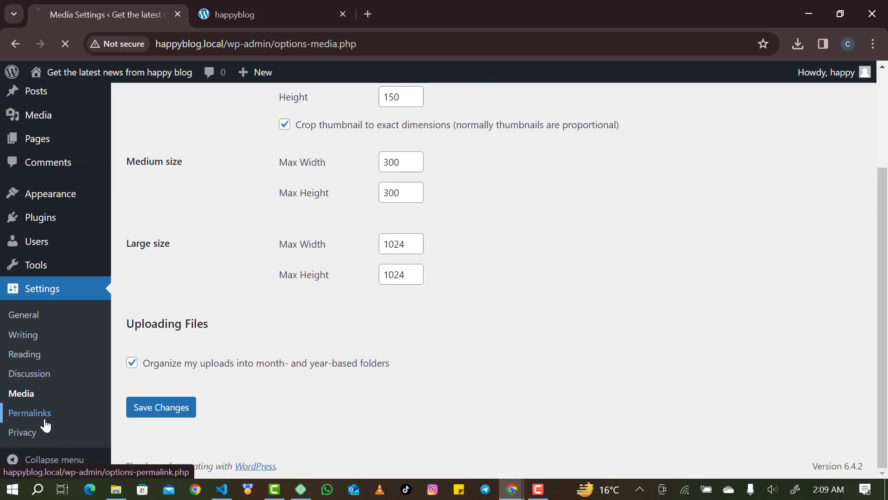
scroll(270, 350, "down", 1)
scroll(270, 352, "down", 2)
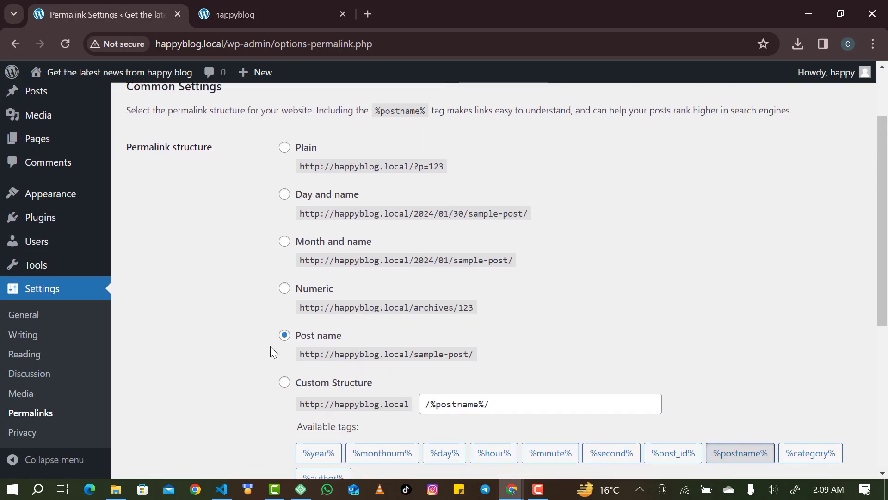
scroll(392, 356, "down", 2)
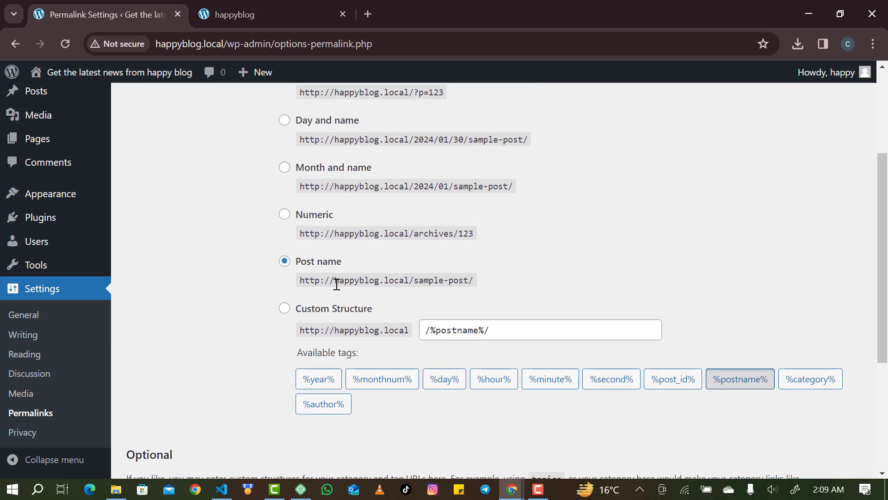
scroll(335, 279, "down", 1)
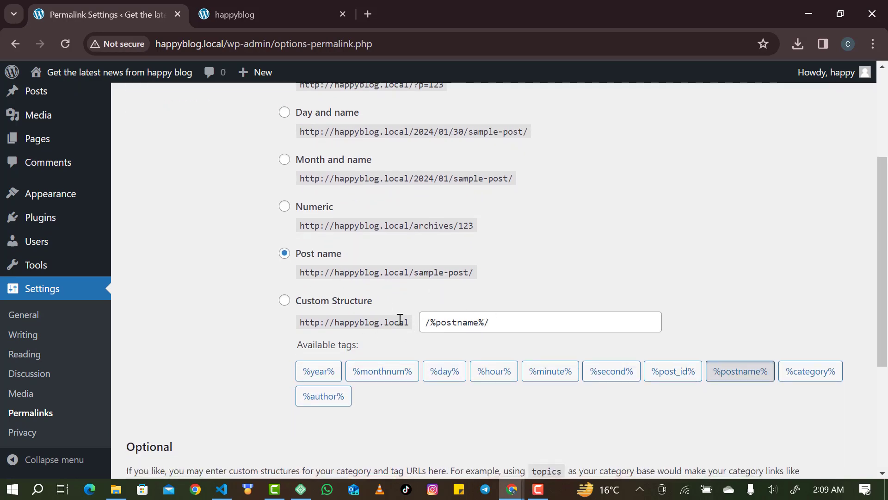
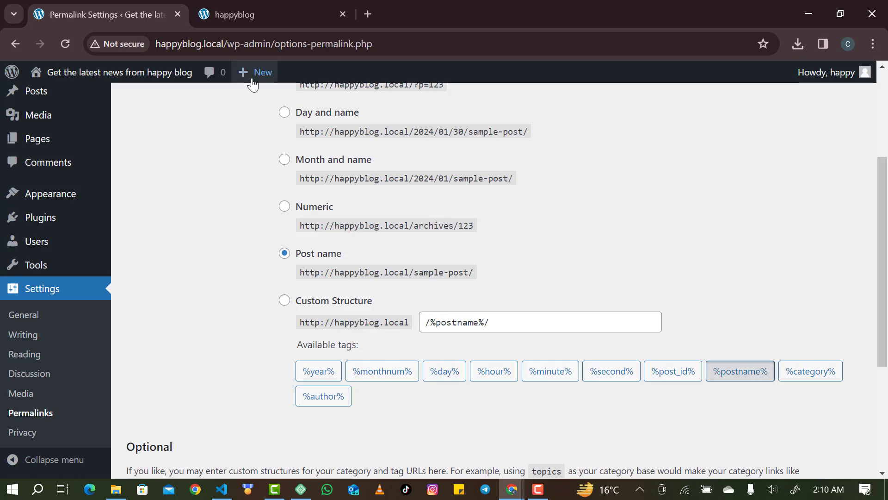
Scroll to the top of Permalink Settings and show the admin bar's + New dropdown.
scroll(118, 190, "up", 4)
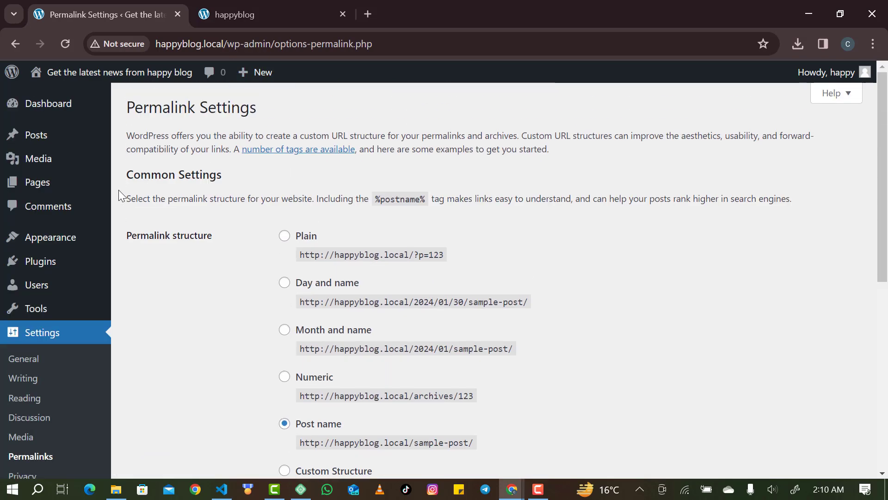
mouse_move(71, 138)
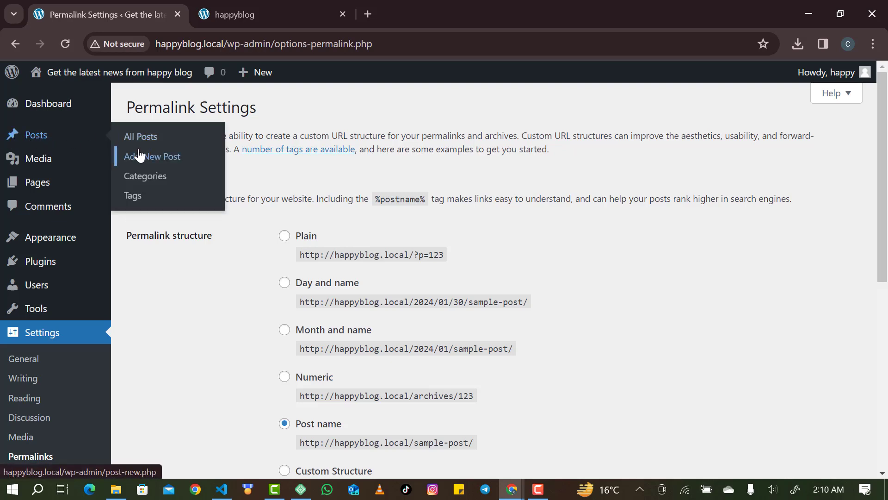
mouse_move(251, 79)
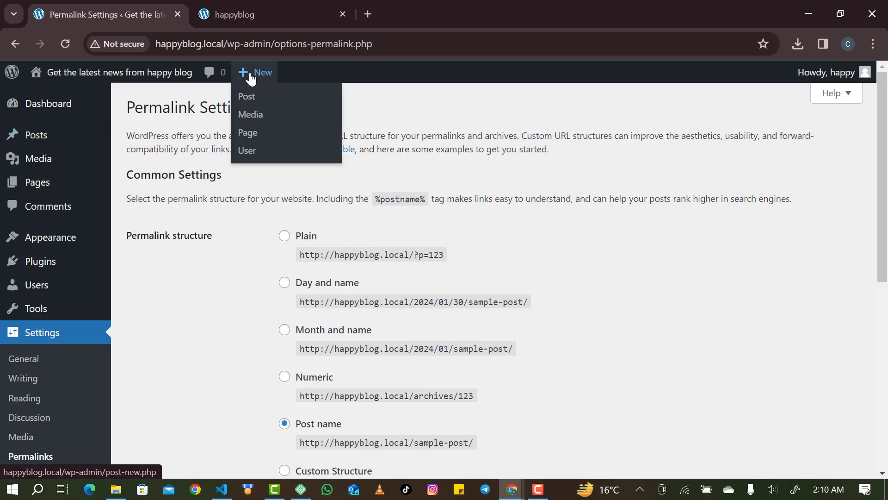
Create a new post, dismiss the block editor welcome guide, and title it 'How to make money online'.
left_click(250, 101)
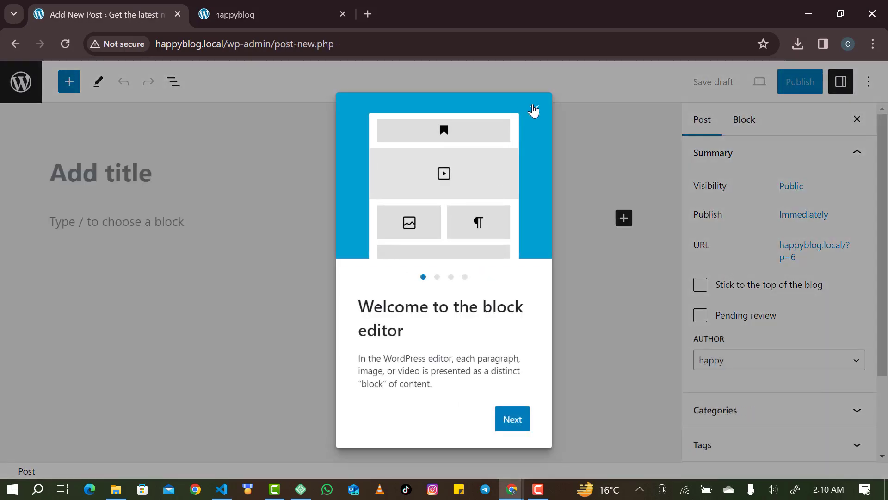
left_click(532, 109)
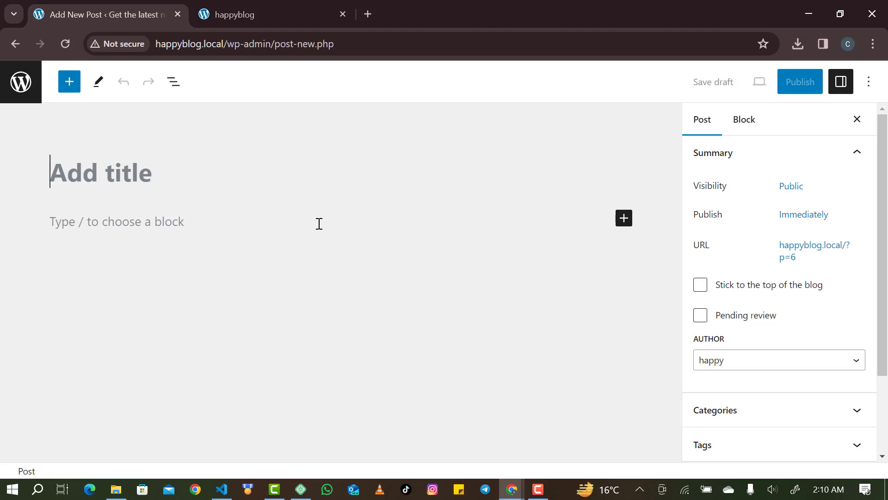
left_click(263, 231)
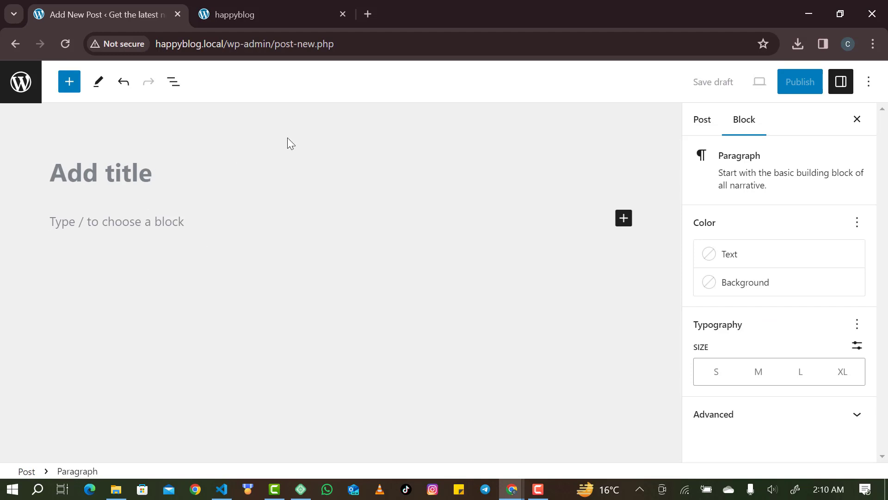
left_click(136, 148)
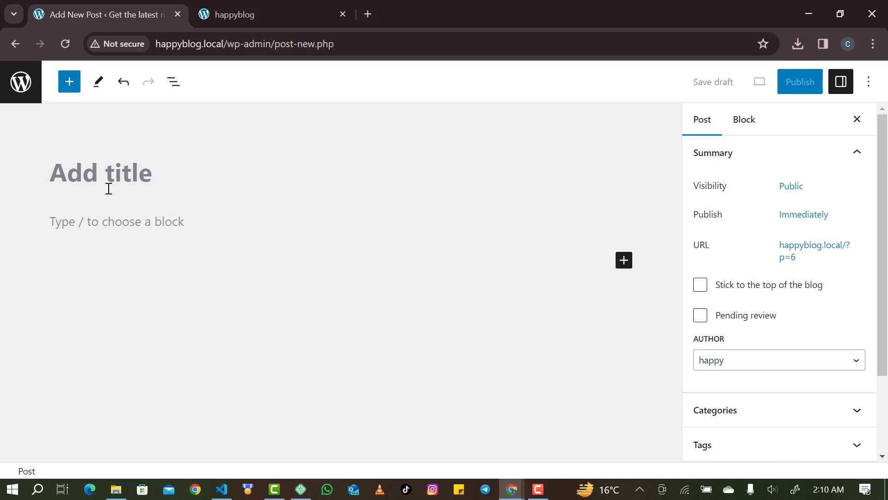
type("How to ")
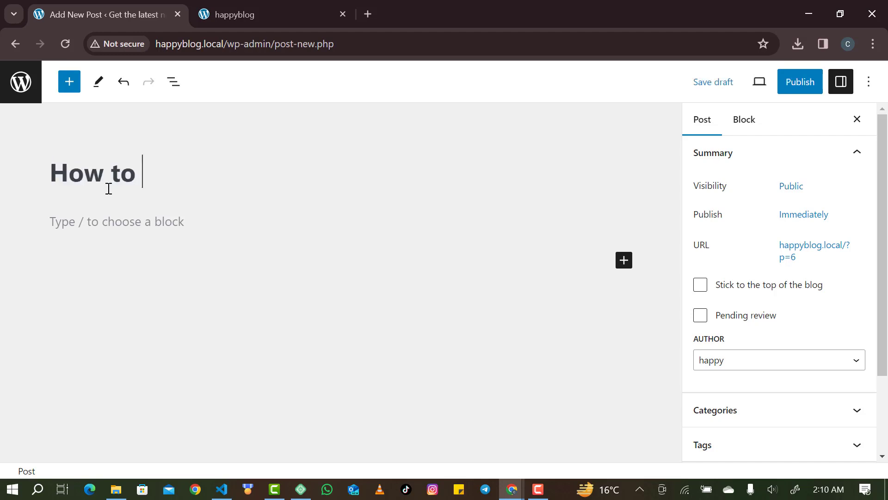
type("make money ")
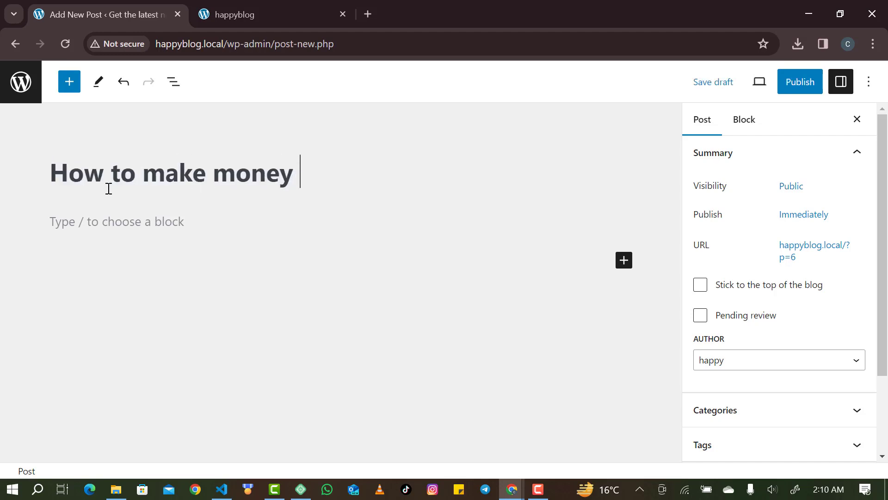
type("online")
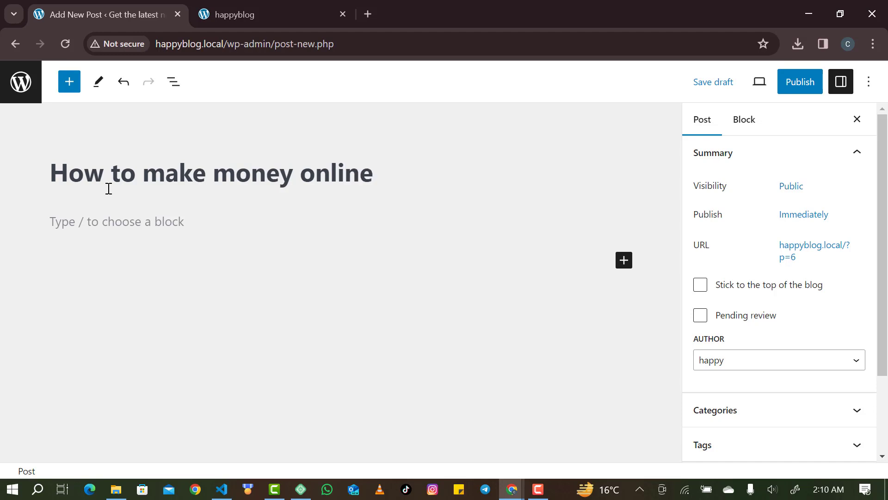
In a new tab on ChatGPT, request an engaging article with examples on making money online.
left_click(371, 14)
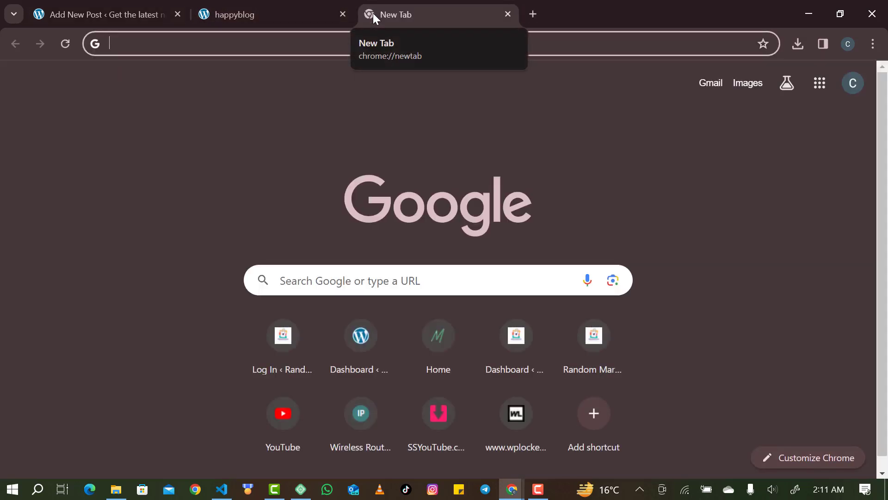
type("ch")
key("Return")
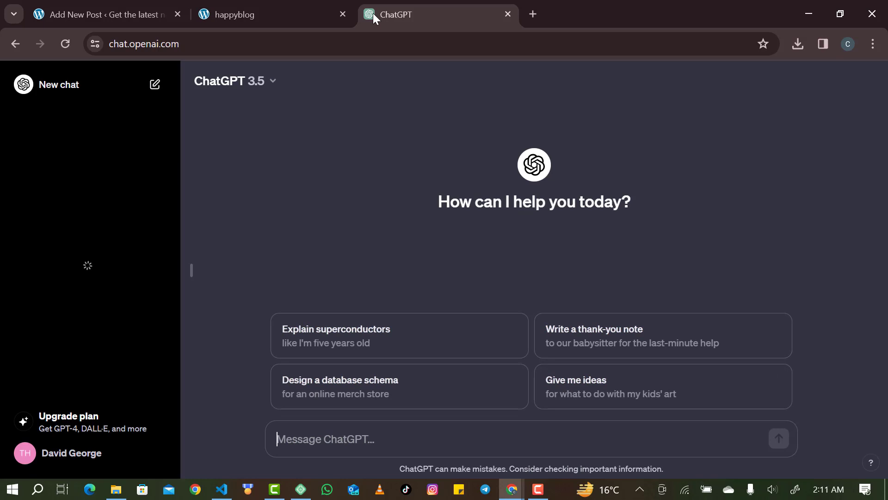
type("h")
key("BackSpace")
type("w")
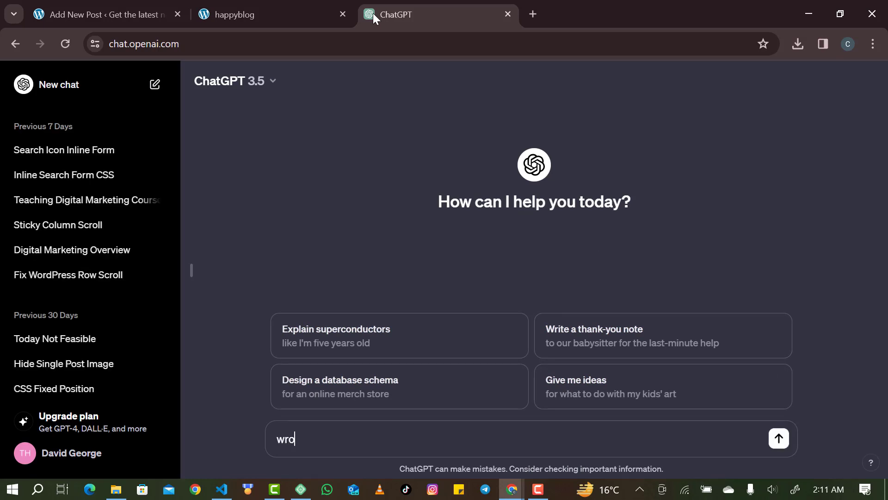
type("rit")
type("e with good examples on how to make money online make it engaging i want it to be on a blog also put into consideration ")
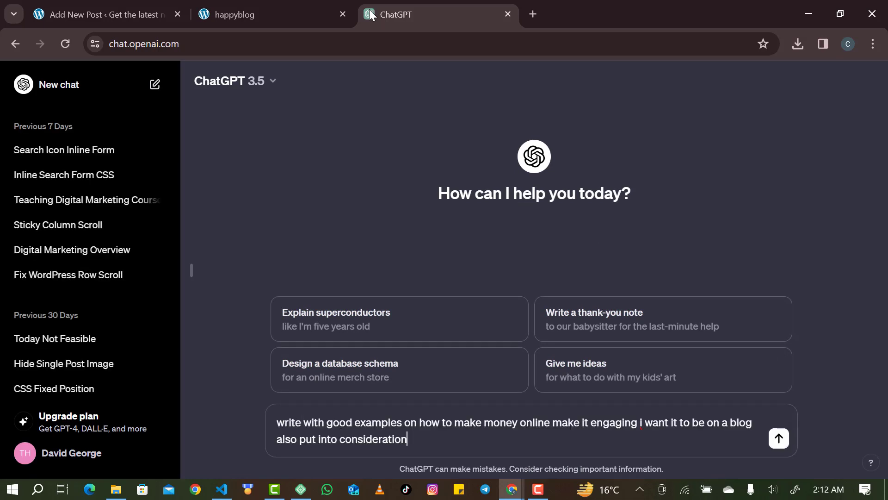
type("seo")
key("Return")
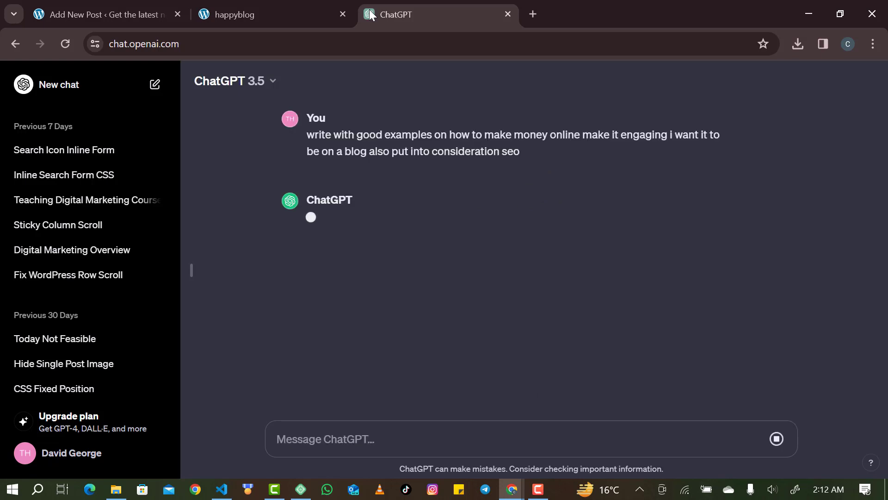
Ask ChatGPT to 'make it better and more detailed', copy the reply, and return to happyblog.
type("make")
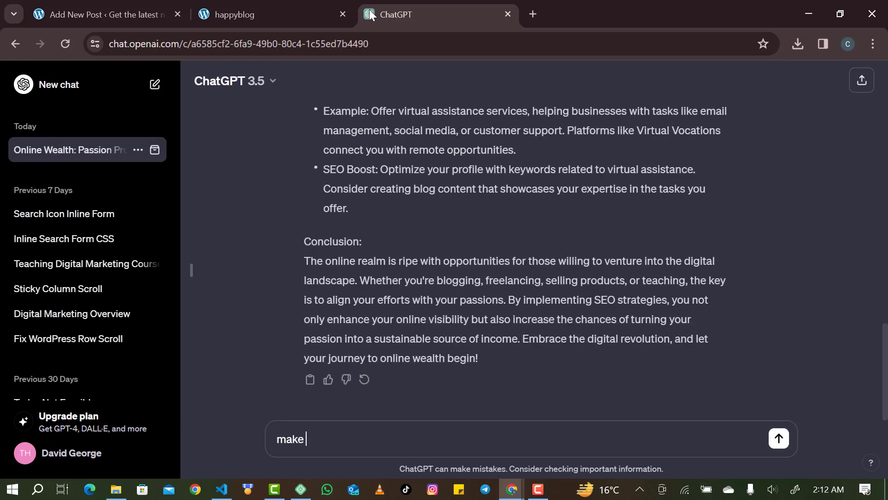
type(" it better and more de")
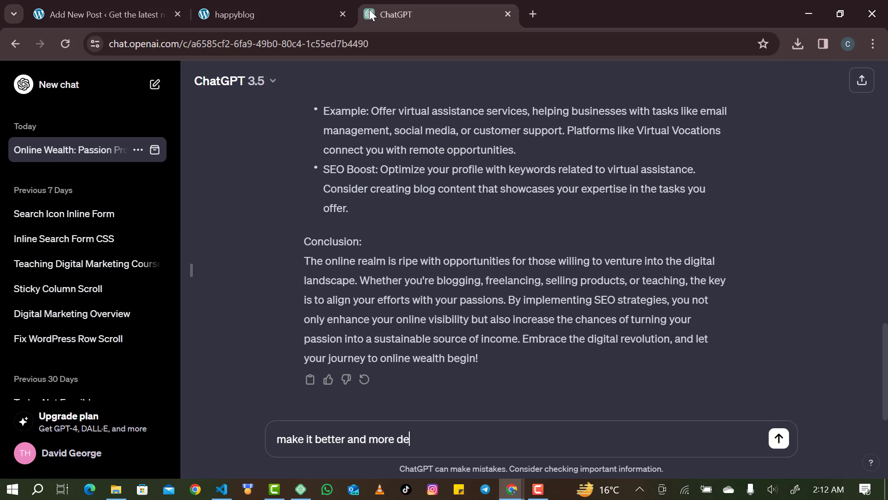
type("tailed")
key("Return")
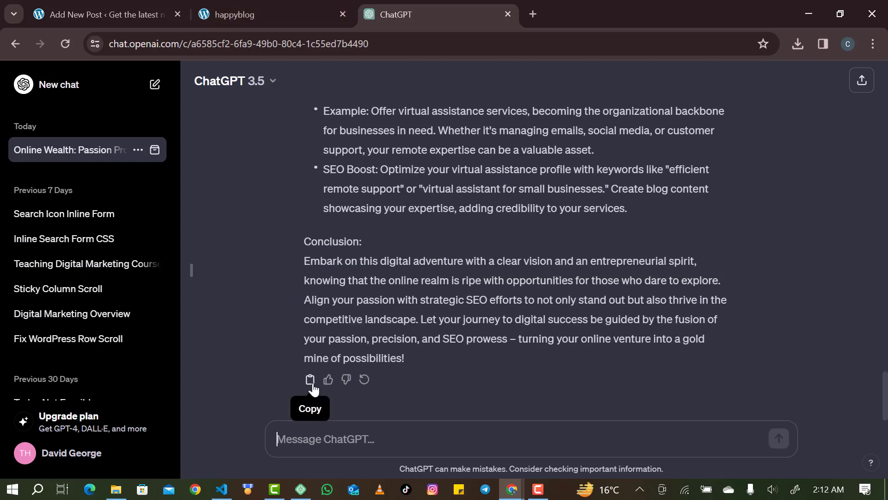
left_click(309, 380)
left_click(251, 4)
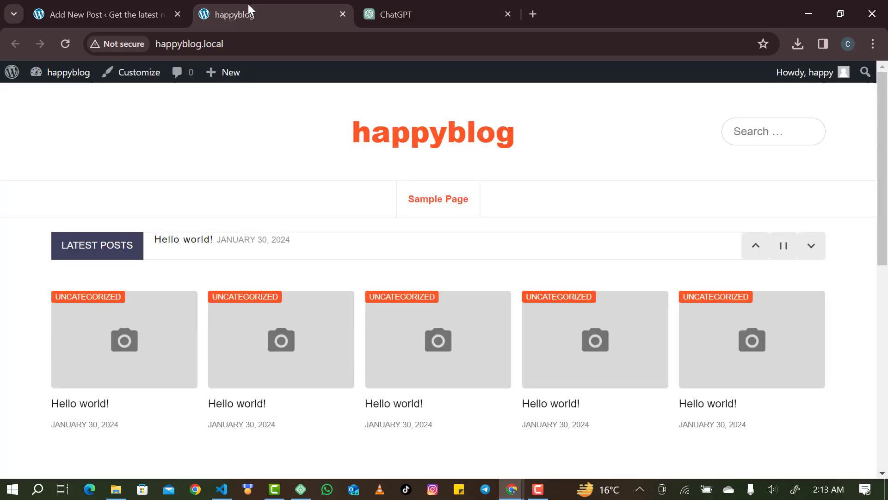
Paste the ChatGPT article into the post, drop its Title line from the body, and use the headline as the title.
left_click(134, 12)
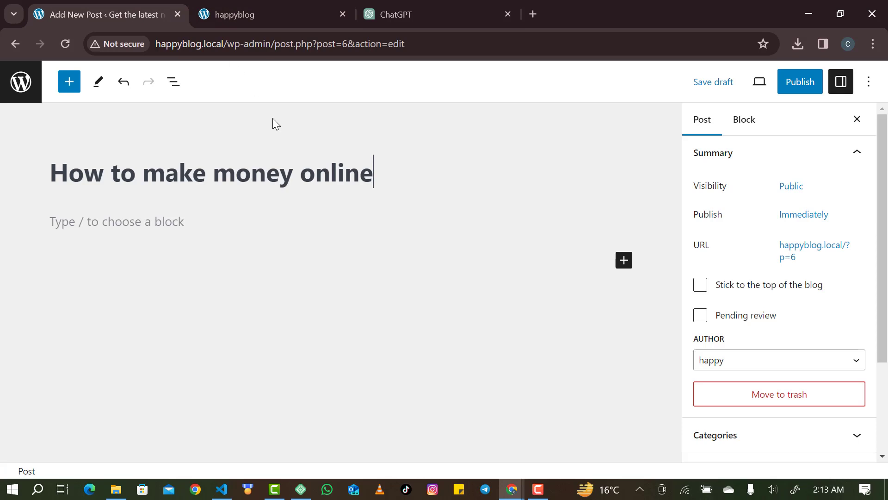
triple_click(173, 177)
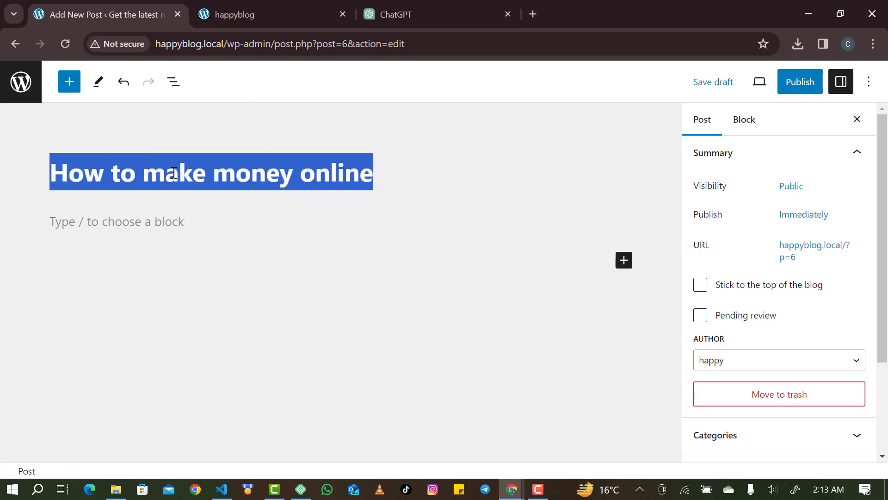
key("ctrl+v")
left_click(407, 176)
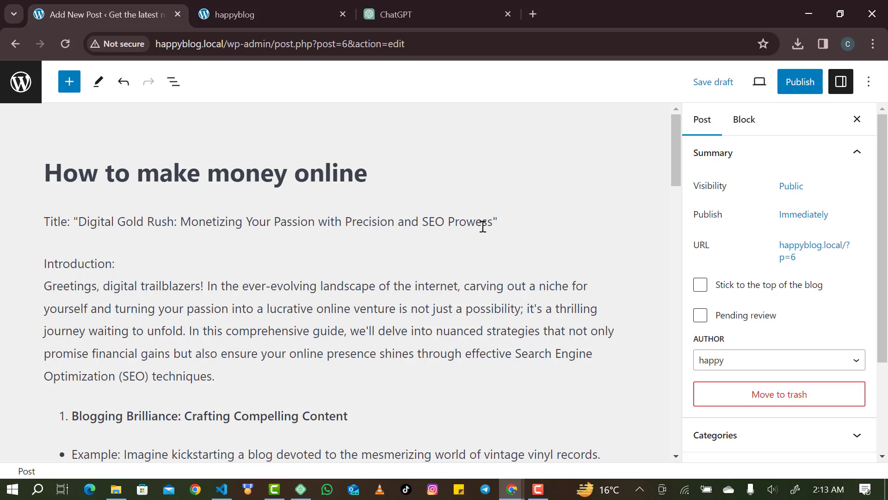
left_click_drag(504, 222, 2, 222)
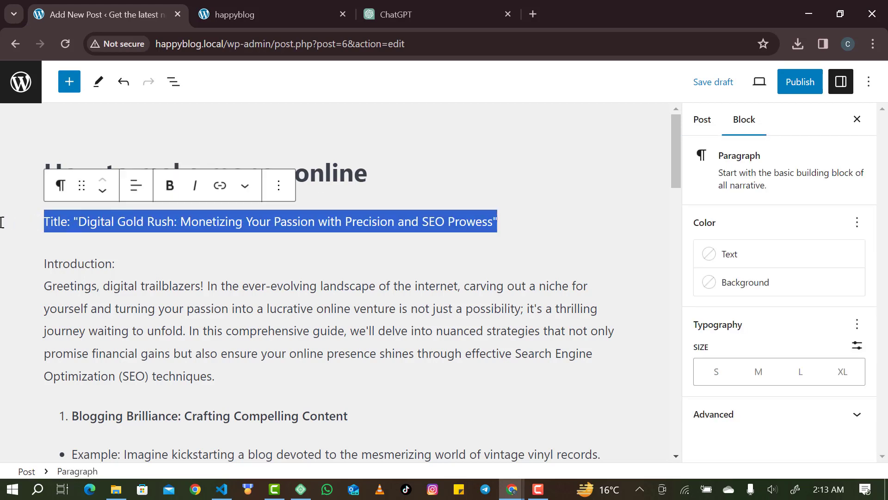
key("BackSpace")
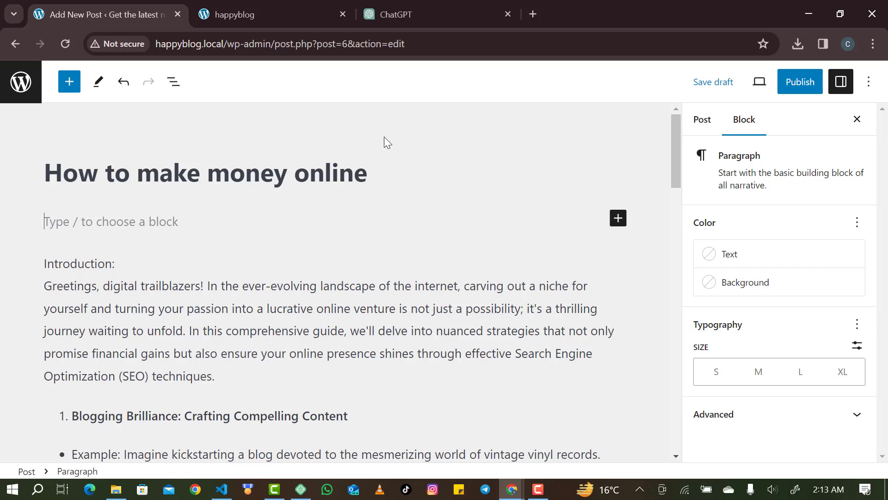
key("BackSpace")
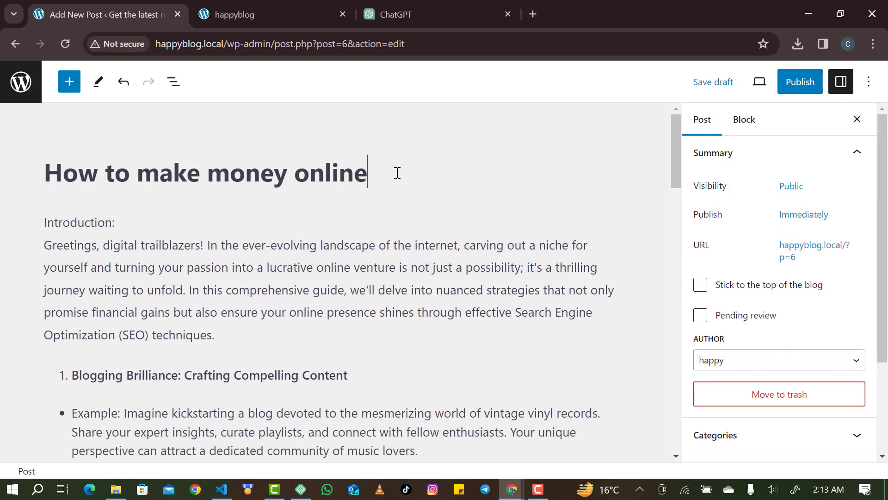
key("ctrl+a")
key("ctrl+v")
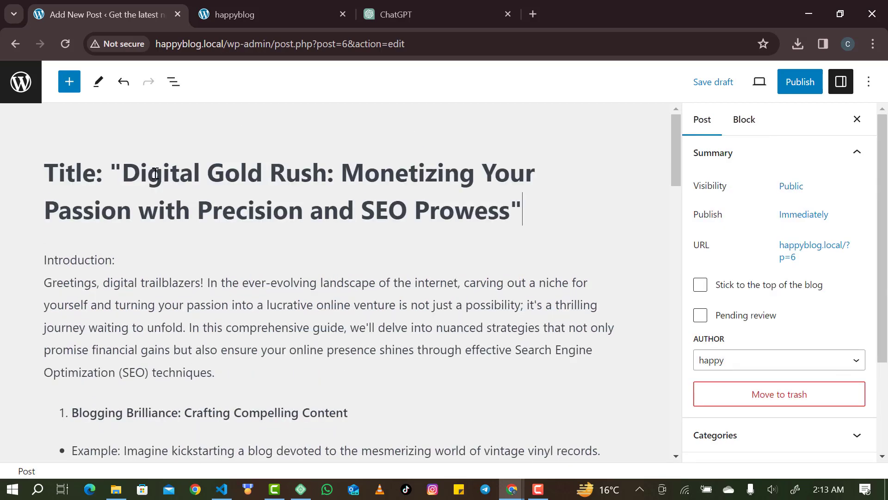
Remove the word 'Title' from the start of the headline, undoing an accidental deletion.
left_click(20, 176)
key("Delete")
key("Delete")
key("Delete")
key("Delete")
key("Delete")
key("Delete")
key("Delete")
key("Delete")
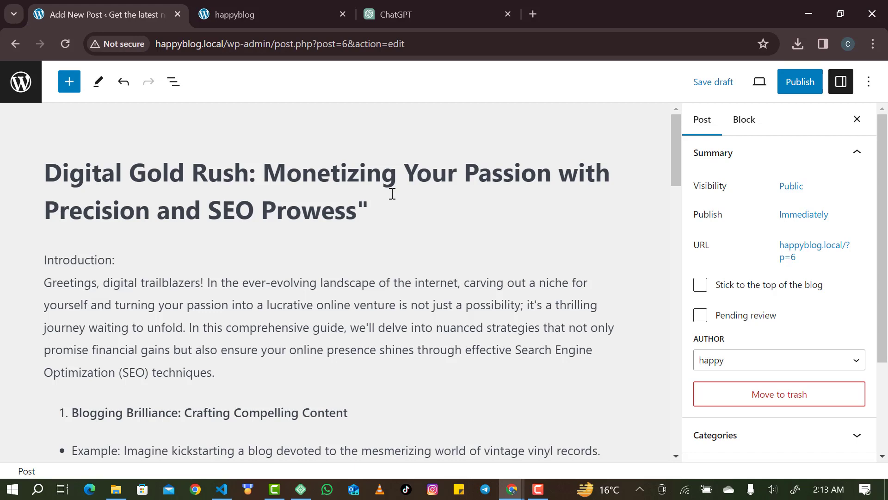
left_click(259, 172)
key("Delete")
key("Delete")
key("Delete")
key("Delete")
key("Delete")
key("Delete")
key("Delete")
key("Delete")
key("Delete")
key("Delete")
key("Delete")
key("Delete")
key("Delete")
key("Delete")
key("Delete")
key("Delete")
key("Delete")
key("Delete")
key("Delete")
key("Delete")
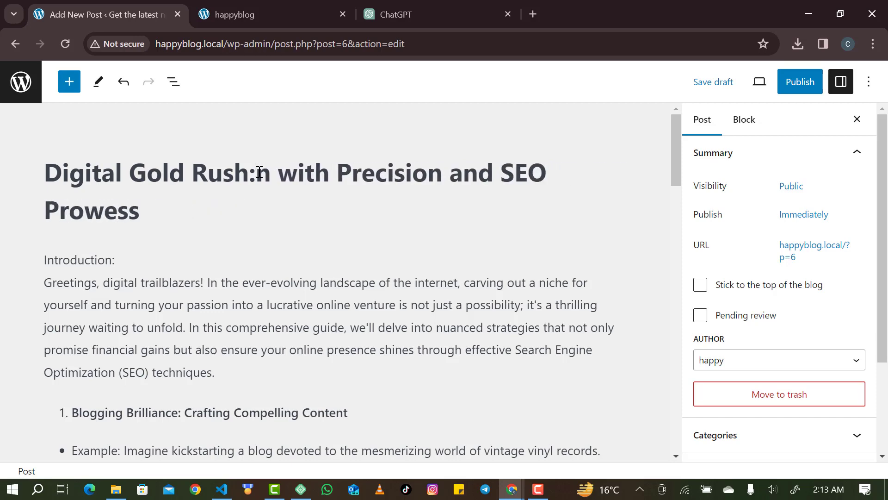
key("ctrl+z")
key("ctrl+z")
key("ctrl+z")
key("ctrl+z")
key("ctrl+z")
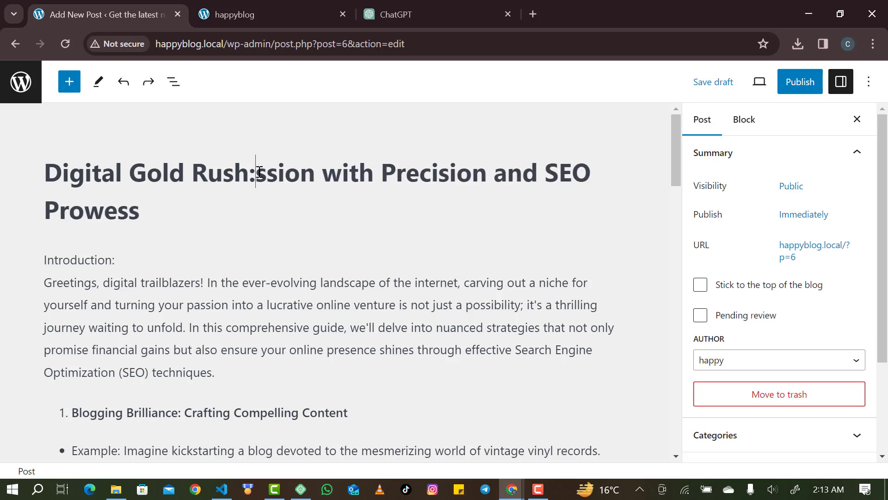
key("ctrl+z")
key("ctrl+z")
key("ctrl+z")
key("ctrl+z")
key("ctrl+z")
key("ctrl+z")
key("ctrl+z")
key("ctrl+z")
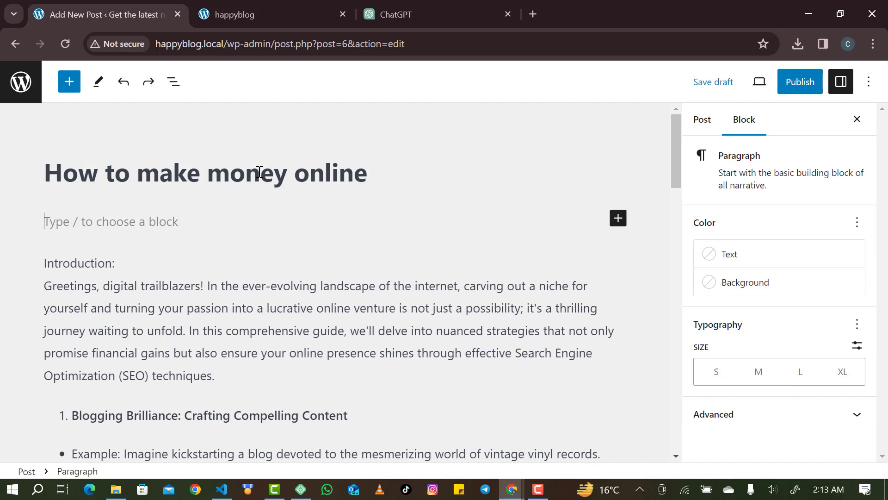
key("ctrl+shift+z")
key("ctrl+shift+z")
key("ctrl+shift+z")
key("ctrl+shift+z")
key("ctrl+shift+z")
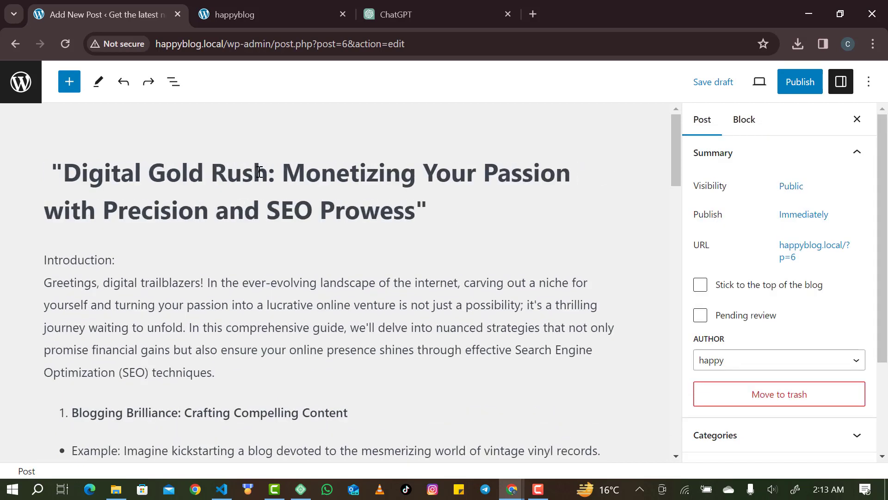
key("ctrl+shift+z")
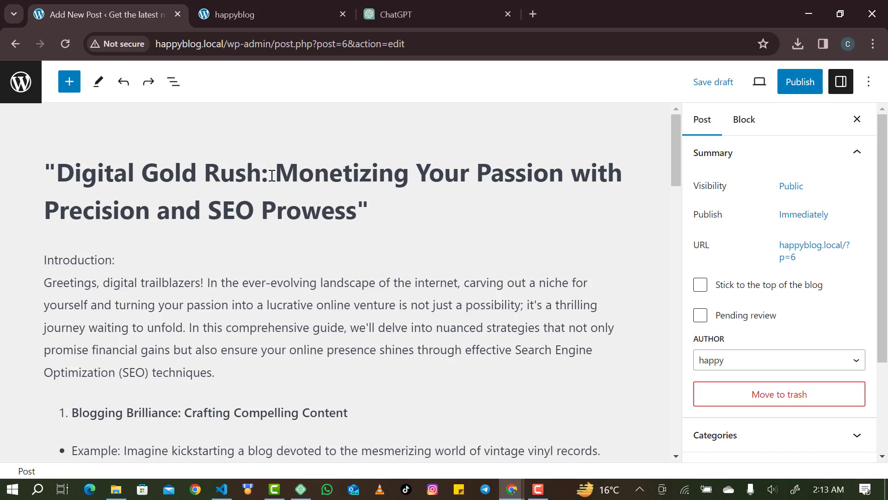
Delete '"Digital Gold Rush: ' so the title reads 'Monetizing Your Passion with Precision and SEO Prowess'.
left_click_drag(272, 175, 10, 169)
left_click(10, 169)
key("Delete")
key("Delete")
key("Delete")
key("Delete")
key("Delete")
key("Delete")
key("Delete")
key("Delete")
key("Delete")
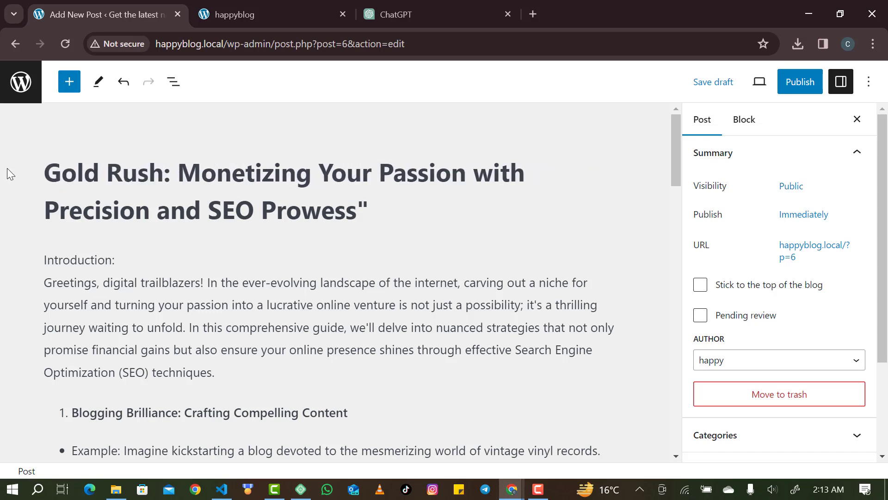
key("Delete")
key("Delete")
key("Delete")
key("Delete")
key("Delete")
key("Delete")
key("Delete")
key("Delete")
key("Delete")
key("Delete")
key("Delete")
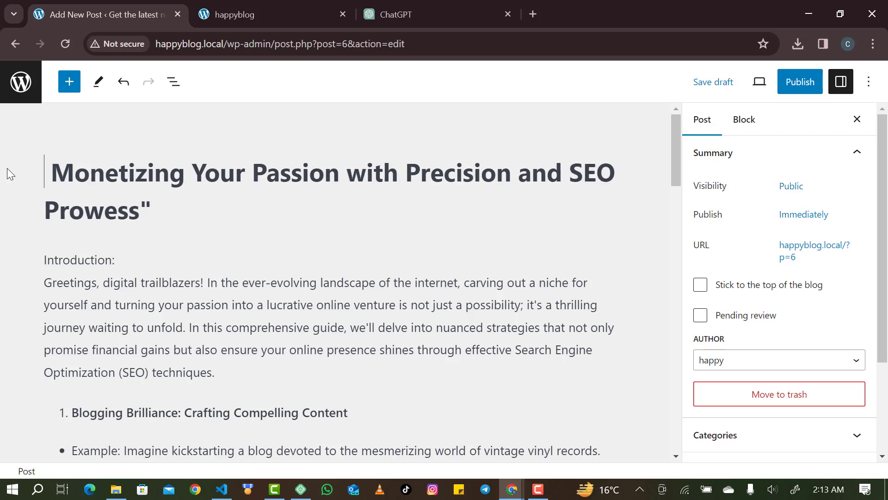
key("Delete")
left_click(161, 224)
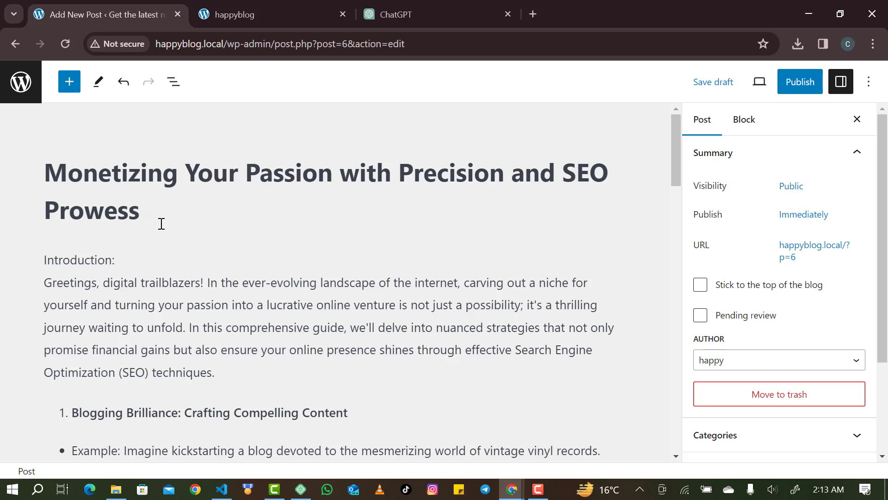
Transform the 'Introduction:' paragraph into a heading block.
scroll(161, 224, "down", 2)
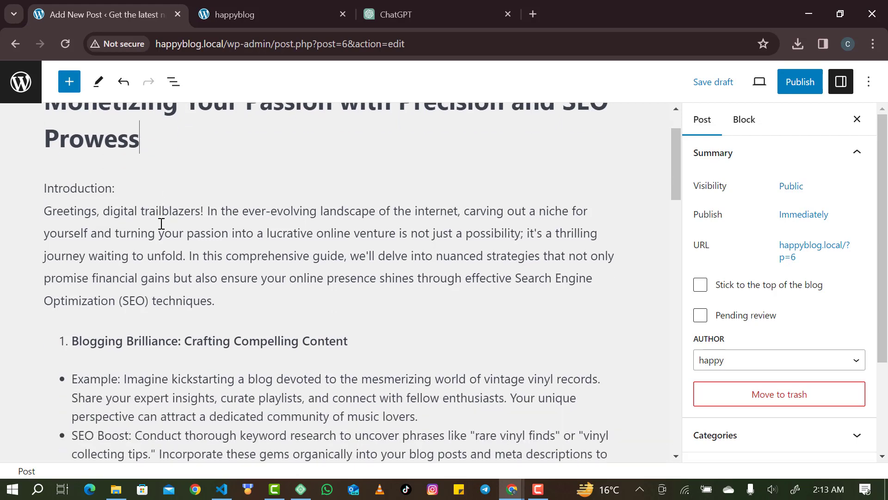
left_click(119, 190)
left_click_drag(118, 191, 35, 193)
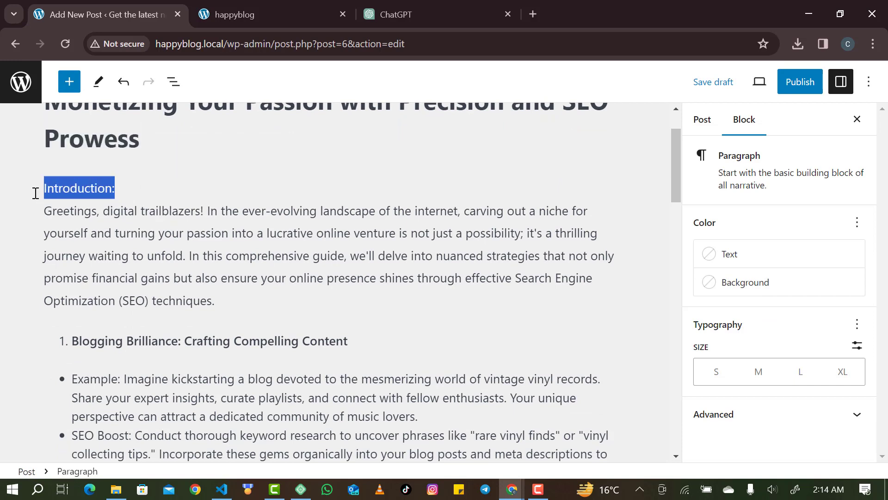
left_click(127, 181)
key("Return")
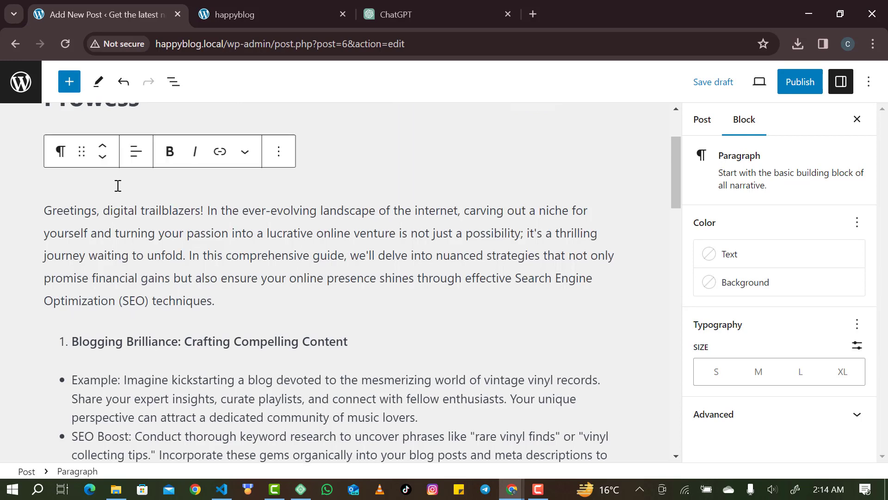
key("Delete")
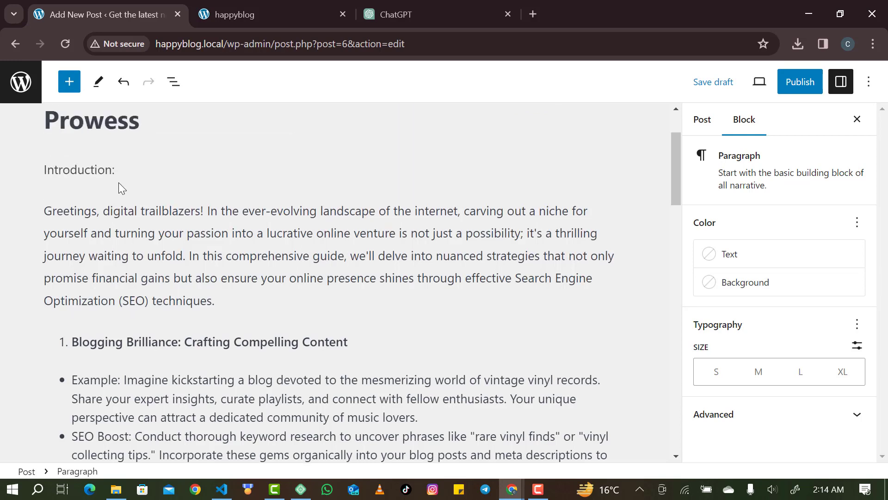
left_click(315, 168)
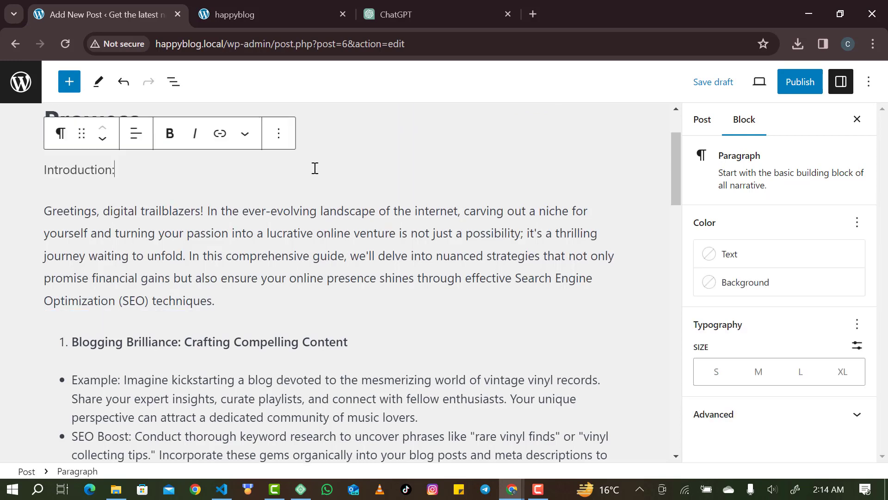
left_click(61, 135)
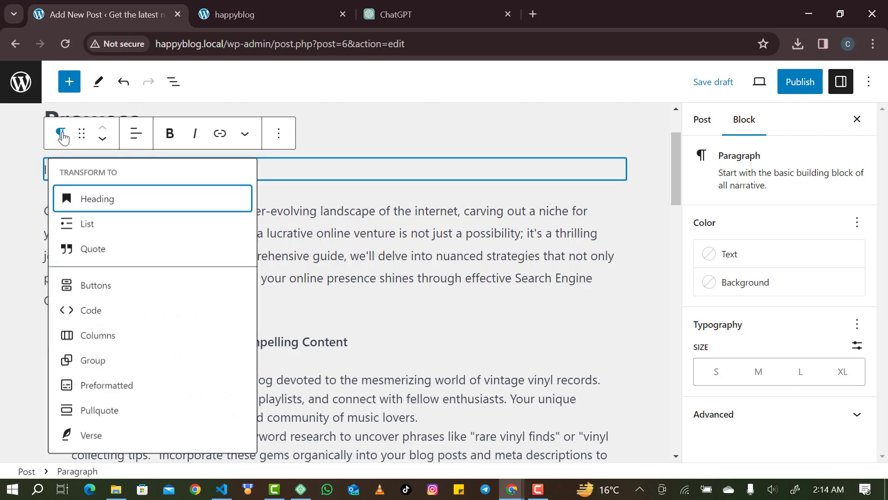
left_click(88, 198)
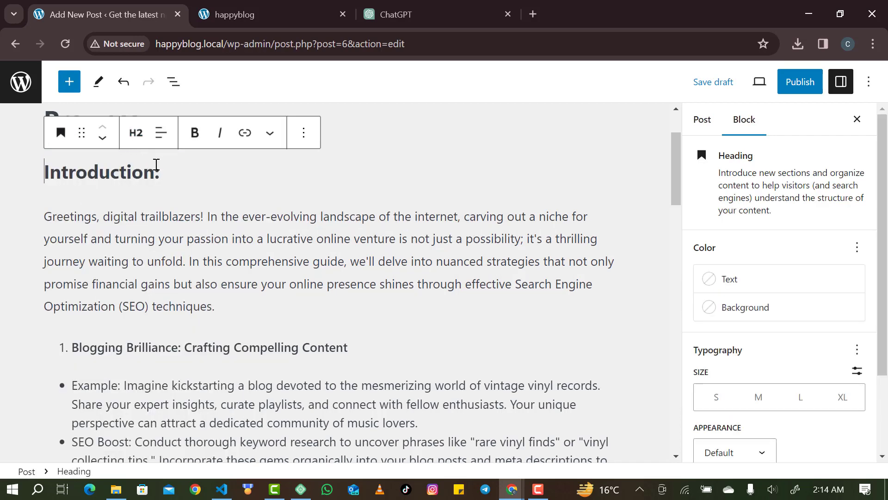
Select the numbered list block containing the Freelance Finesse section.
scroll(114, 176, "down", 1)
scroll(114, 176, "down", 1)
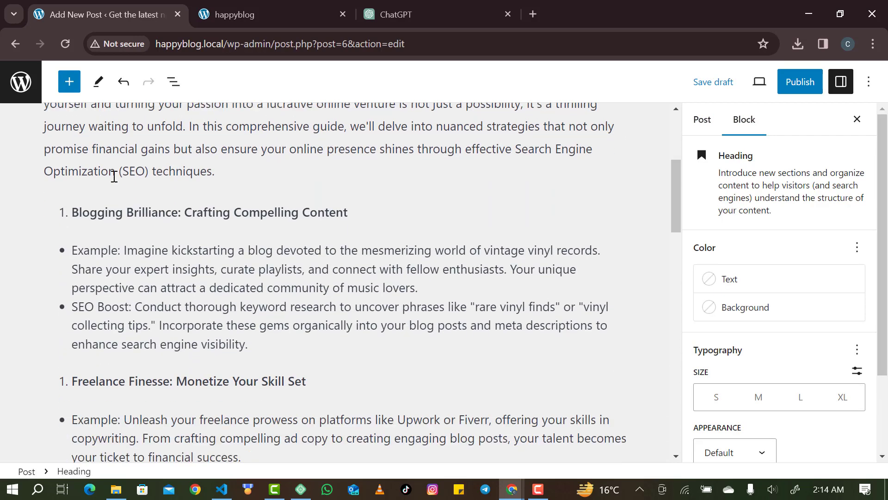
left_click(66, 208)
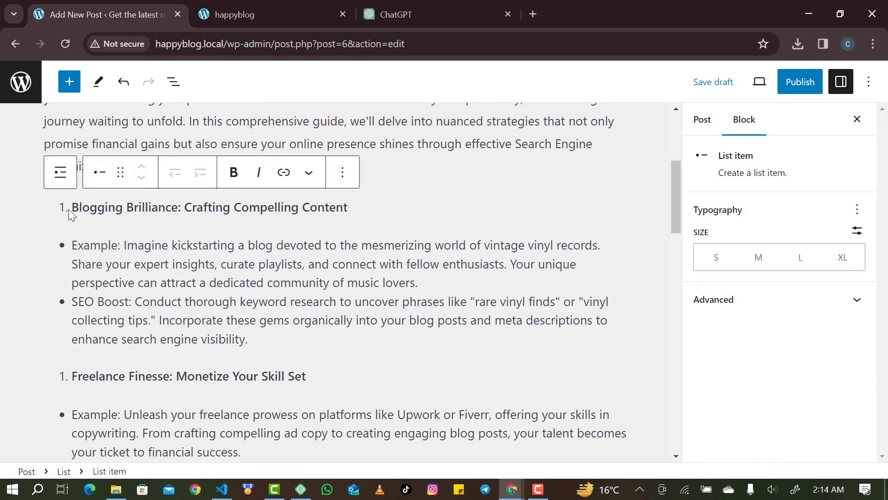
left_click(66, 375)
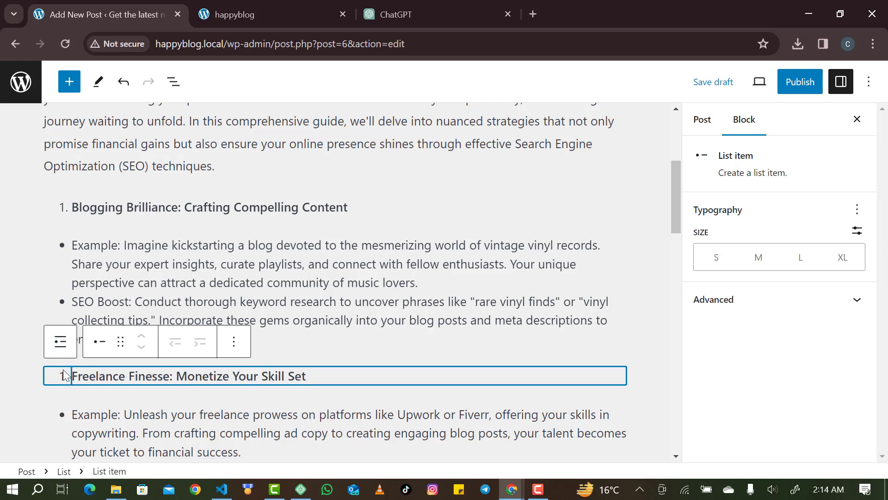
double_click(65, 375)
left_click(66, 376)
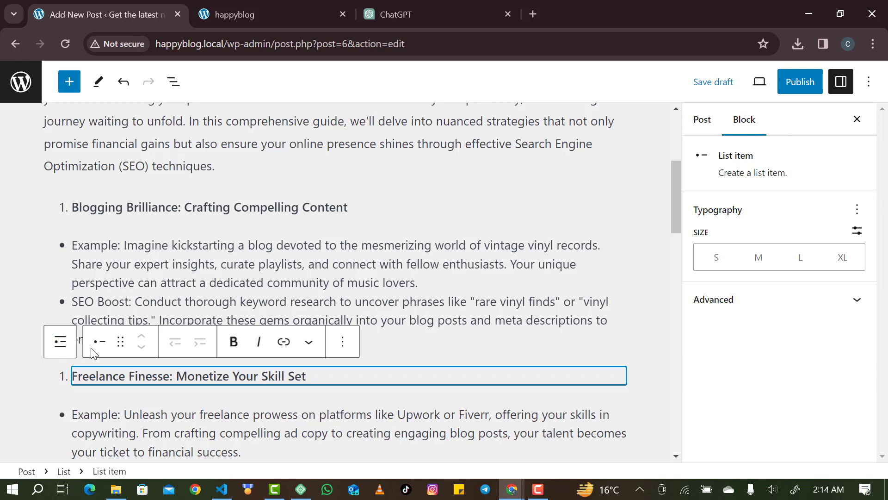
left_click(59, 347)
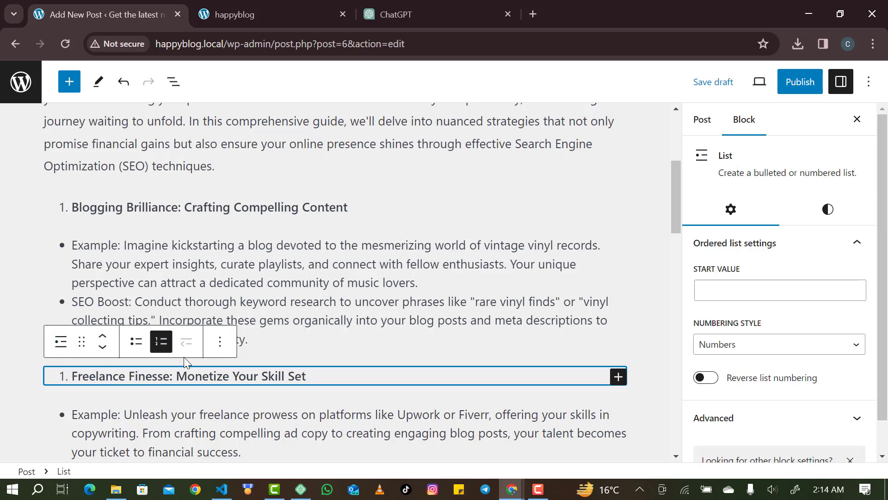
left_click(161, 344)
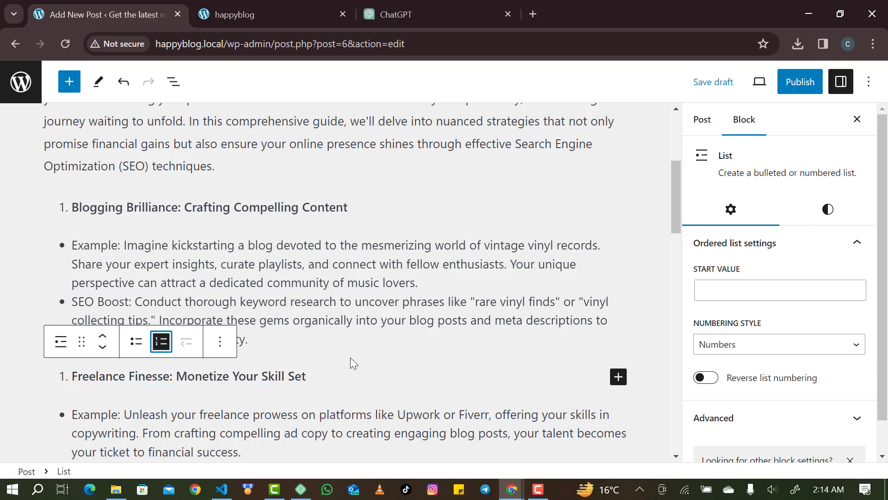
Set the Freelance Finesse list to start at 2 and the E-commerce Excellence list at 3.
left_click(741, 297)
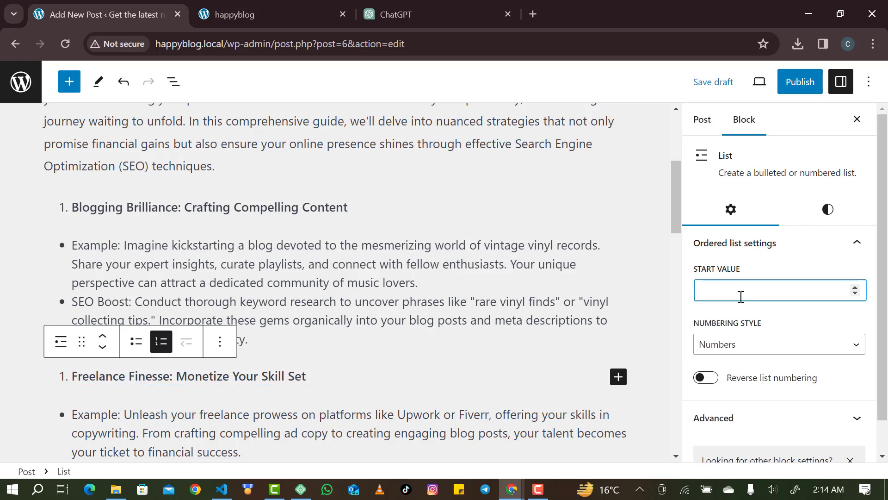
type("2")
left_click(366, 380)
scroll(364, 380, "down", 4)
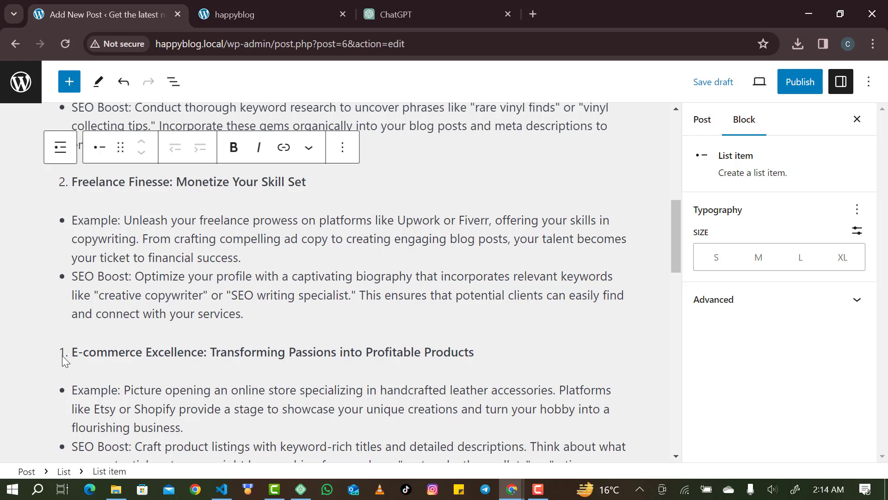
left_click(62, 355)
left_click(60, 319)
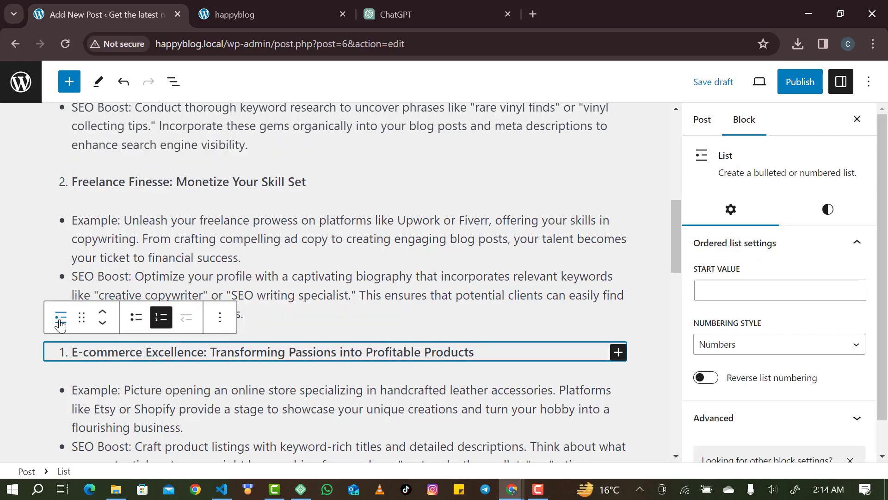
left_click(731, 293)
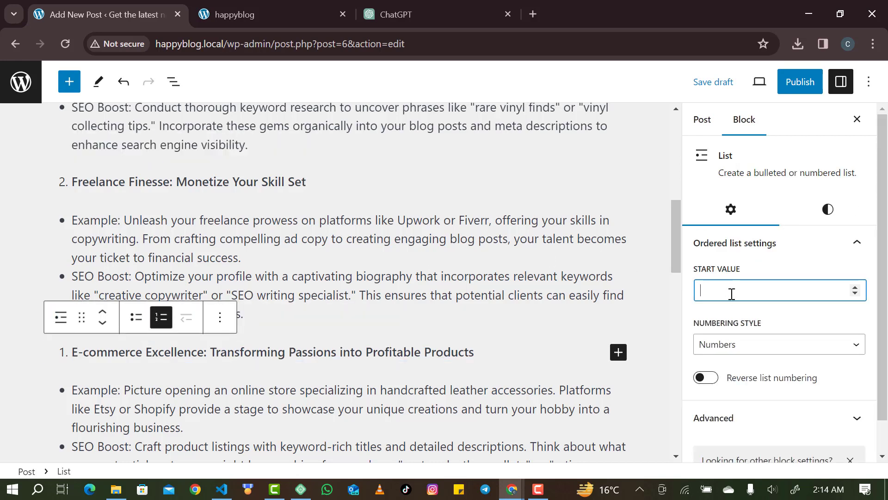
type("3")
triple_click(366, 349)
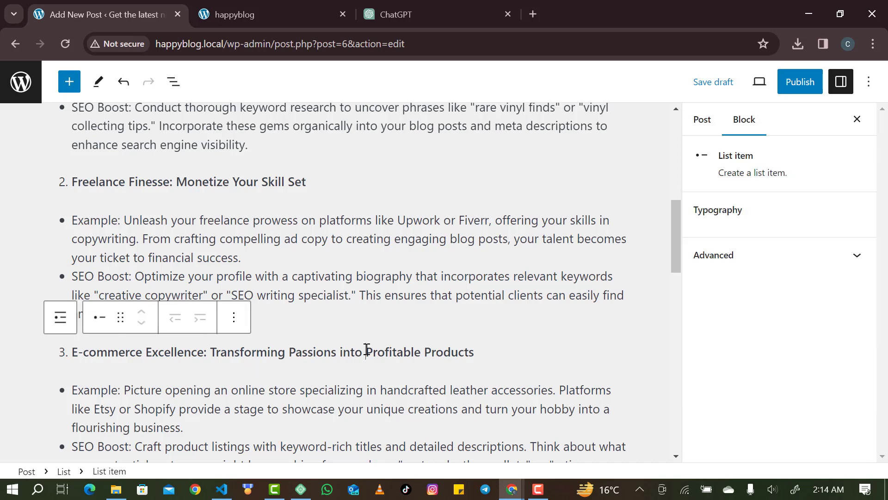
left_click(428, 276)
scroll(339, 259, "up", 10)
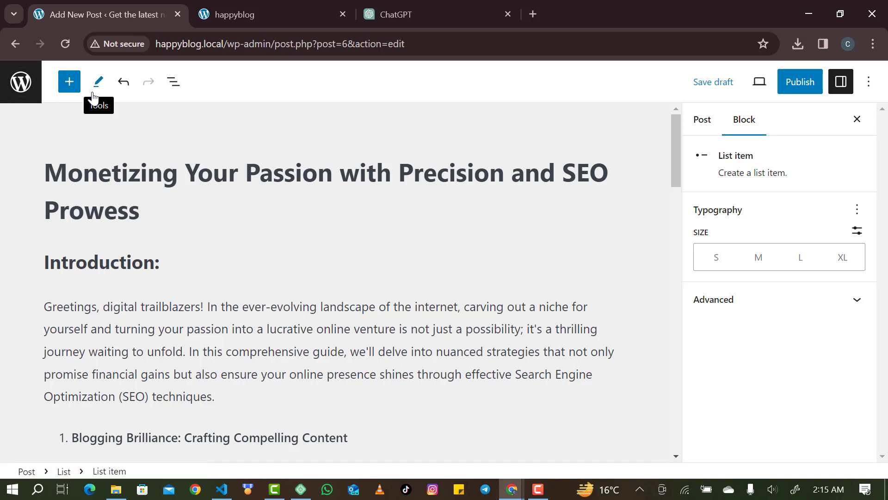
left_click(69, 83)
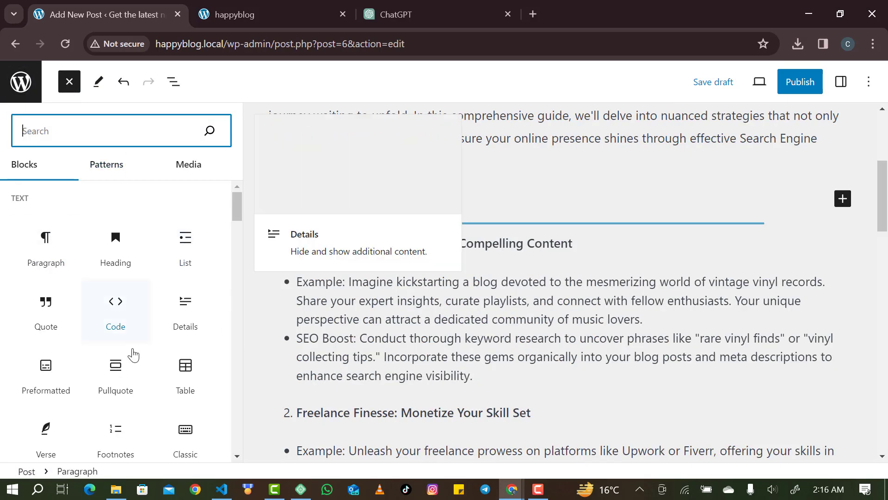
scroll(133, 353, "down", 5)
scroll(133, 354, "down", 20)
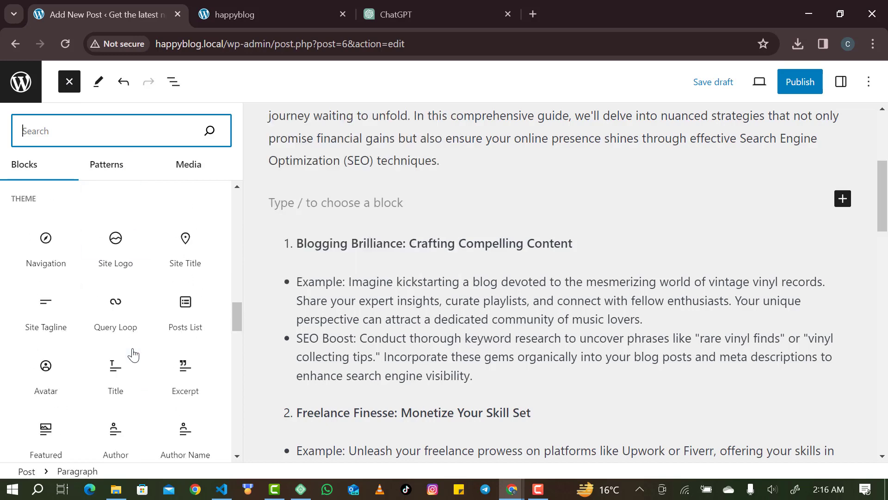
scroll(133, 353, "down", 10)
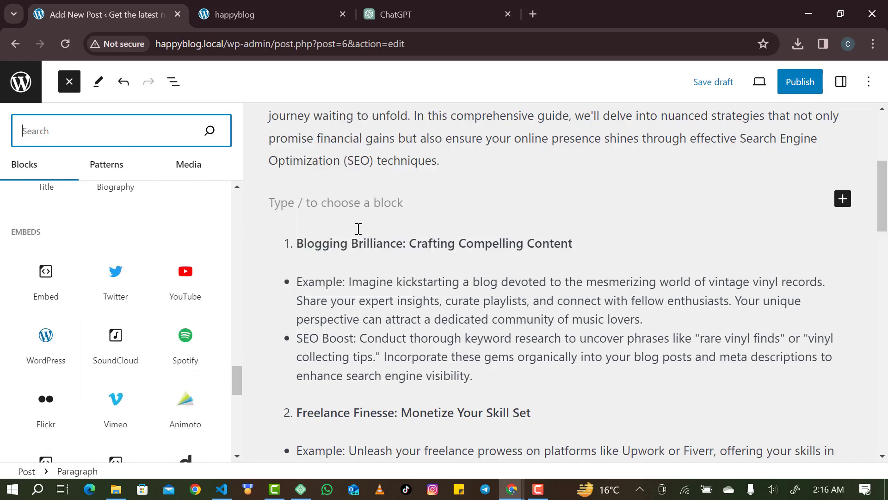
left_click(365, 202)
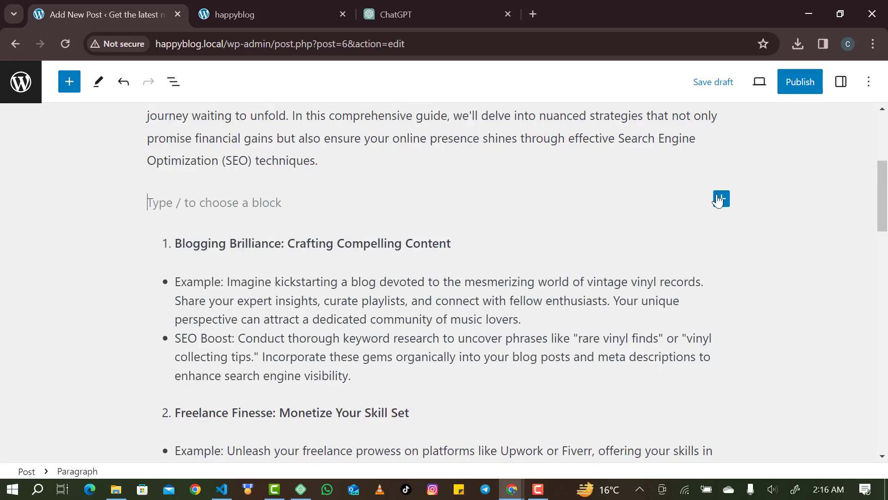
key("BackSpace")
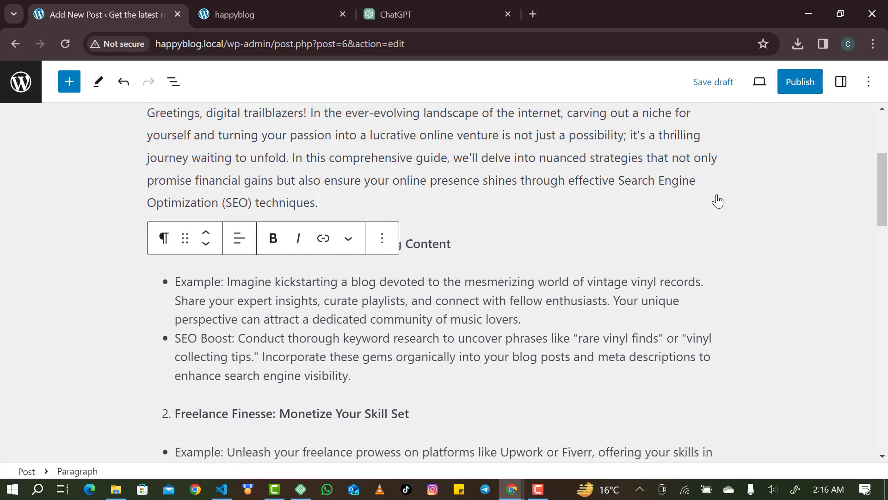
left_click(585, 314)
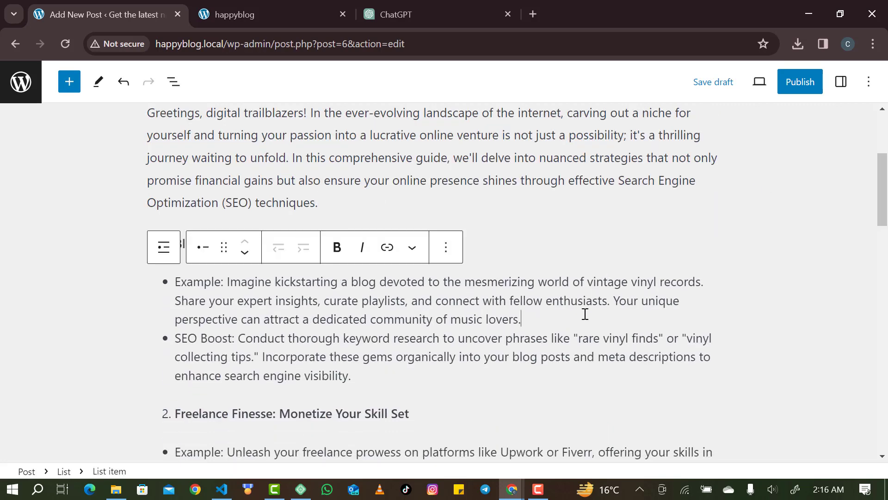
left_click(585, 212)
scroll(585, 212, "up", 4)
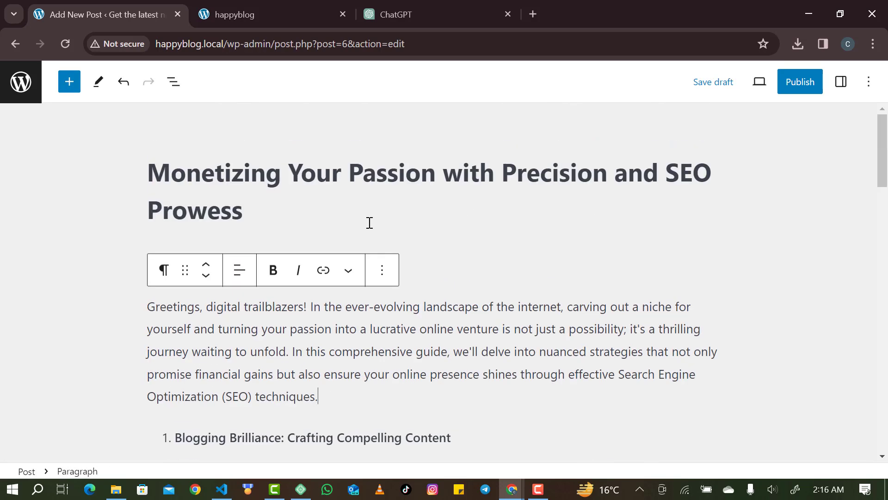
left_click(441, 246)
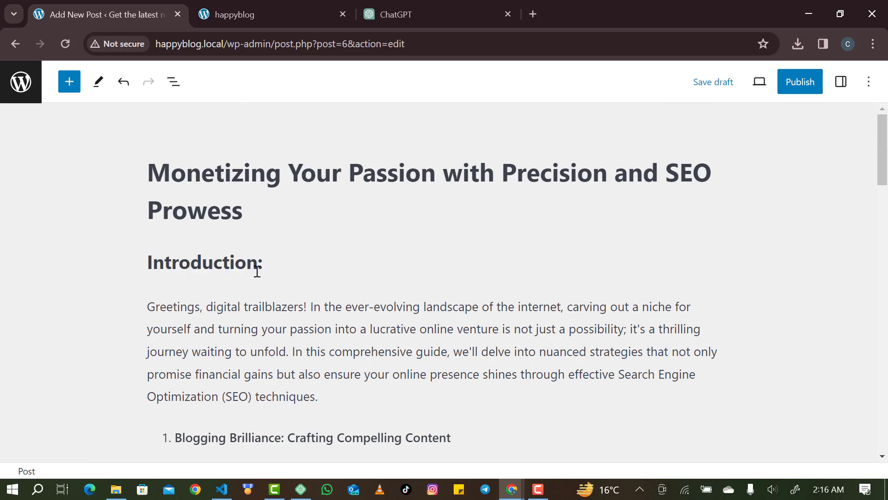
scroll(257, 272, "down", 8)
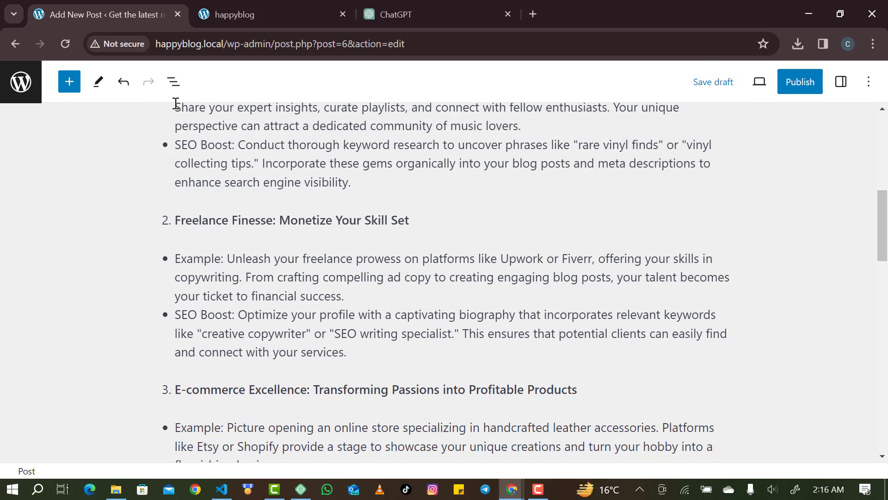
left_click(72, 88)
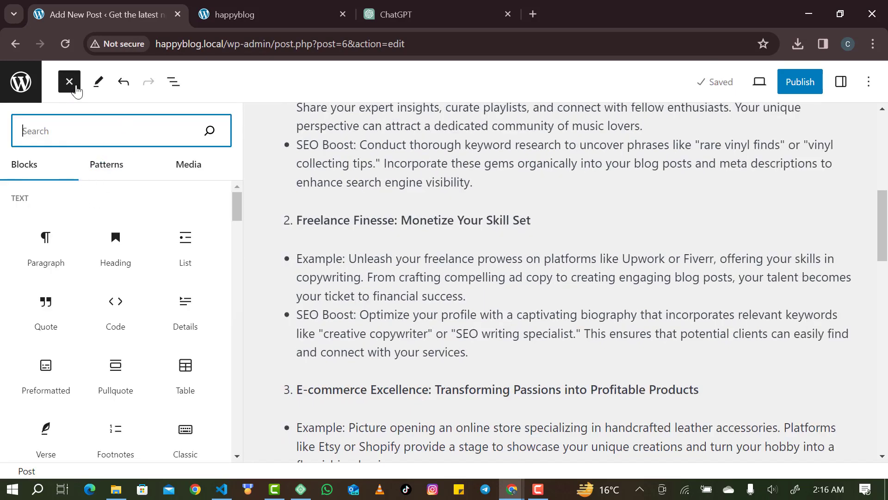
left_click(75, 89)
left_click(96, 84)
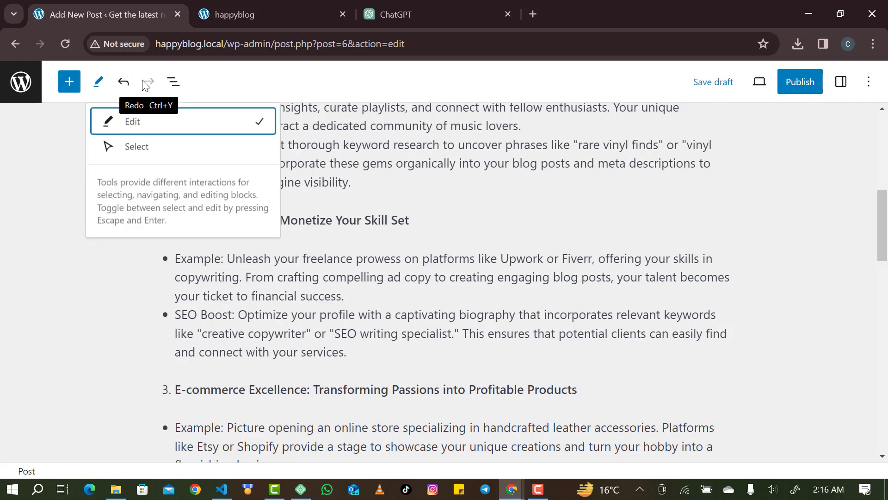
left_click(172, 84)
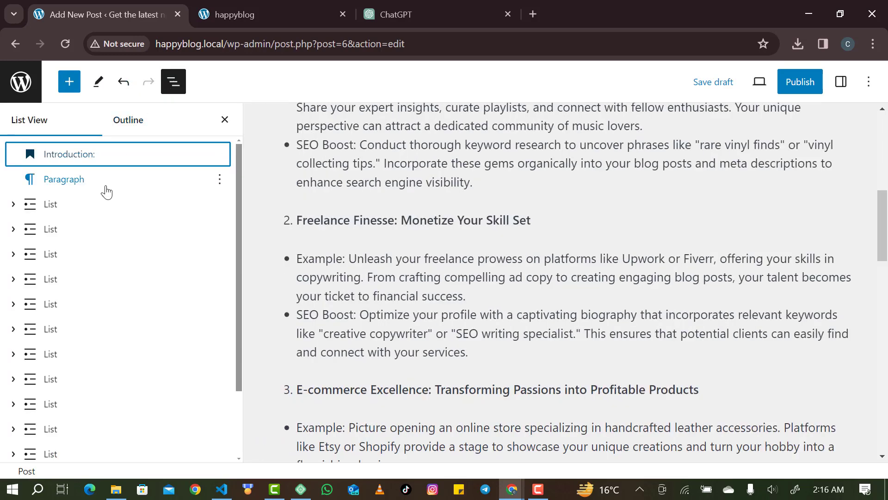
scroll(107, 190, "down", 3)
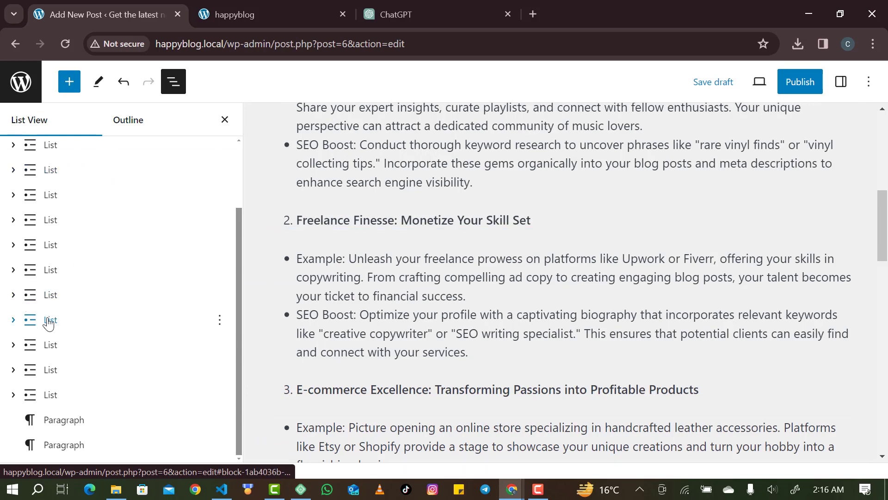
scroll(49, 323, "up", 5)
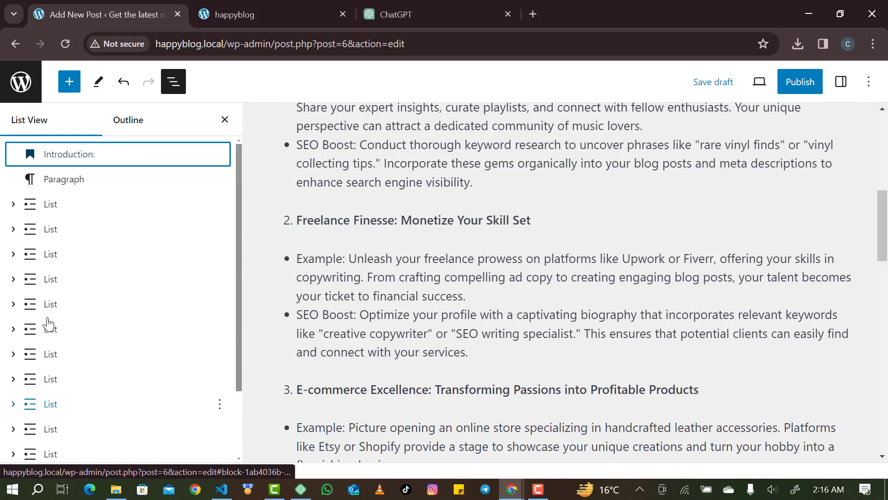
left_click(99, 163)
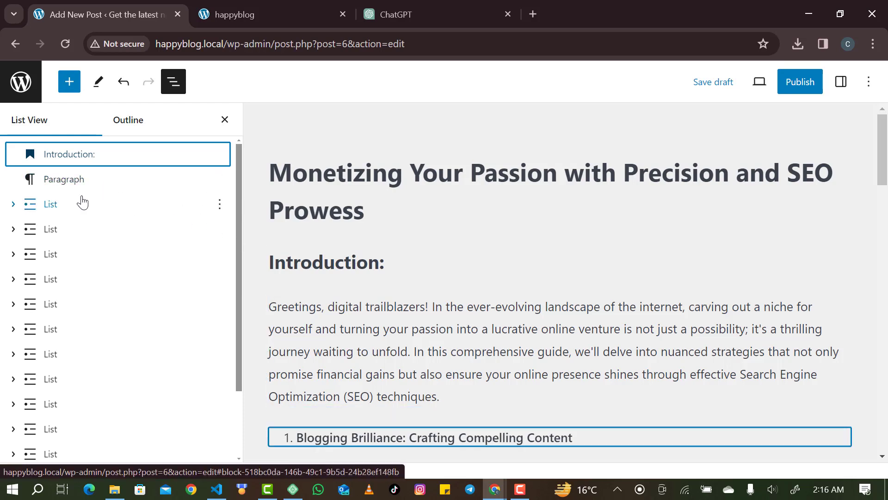
scroll(65, 204, "down", 1)
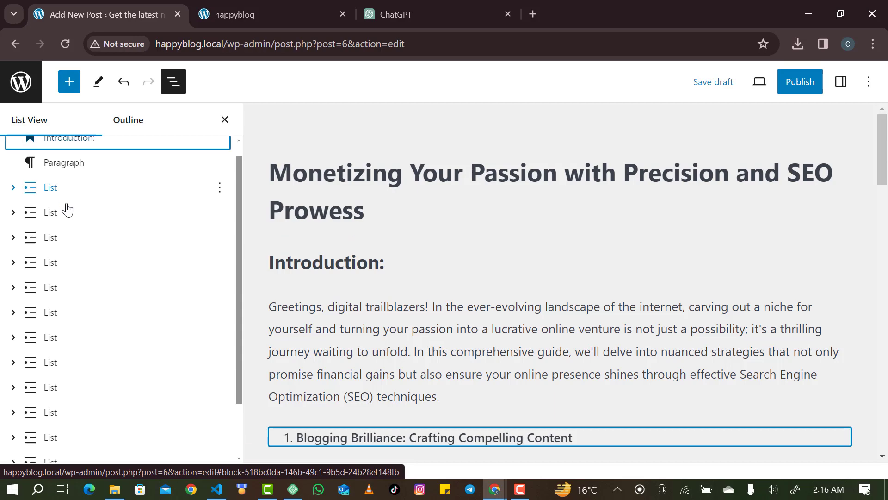
scroll(349, 370, "down", 6)
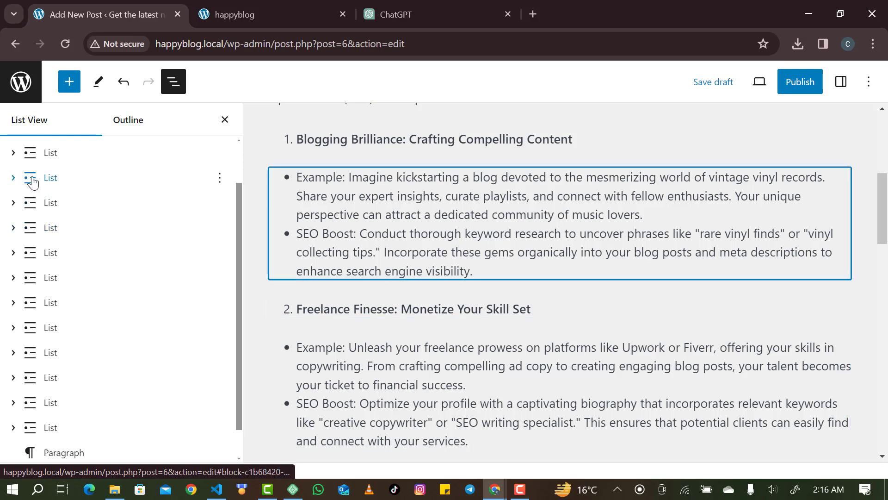
left_click(14, 157)
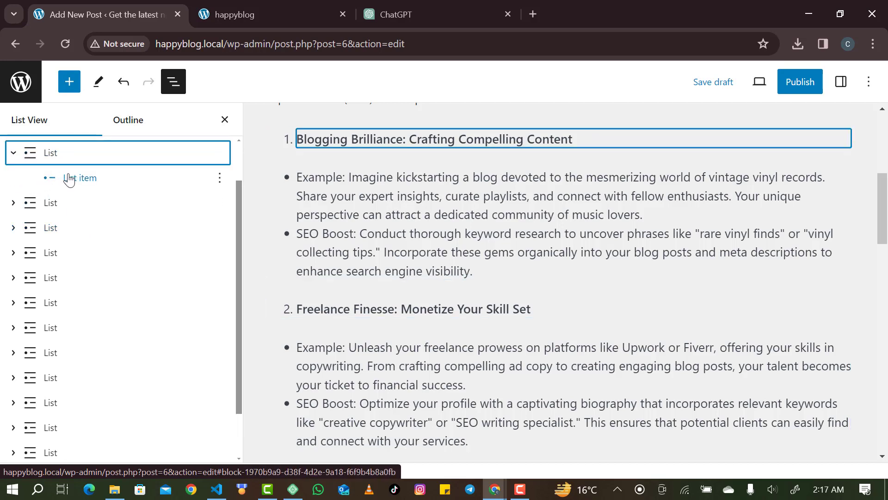
left_click(80, 178)
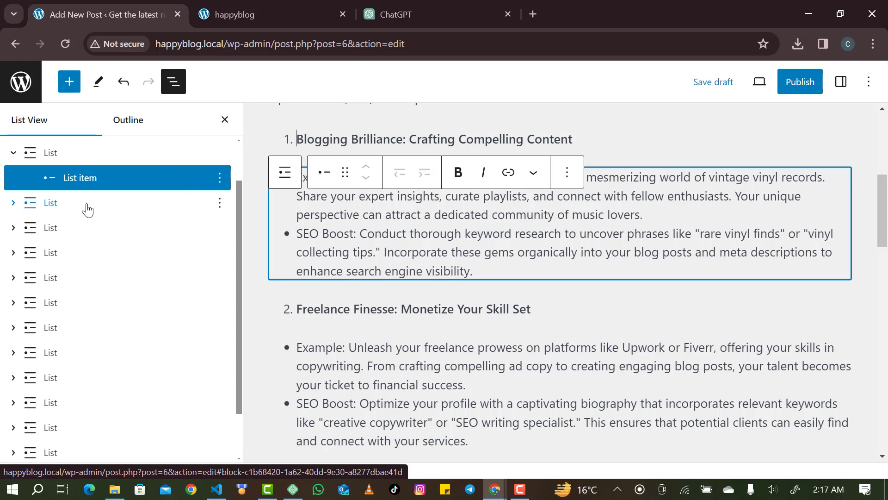
left_click(13, 203)
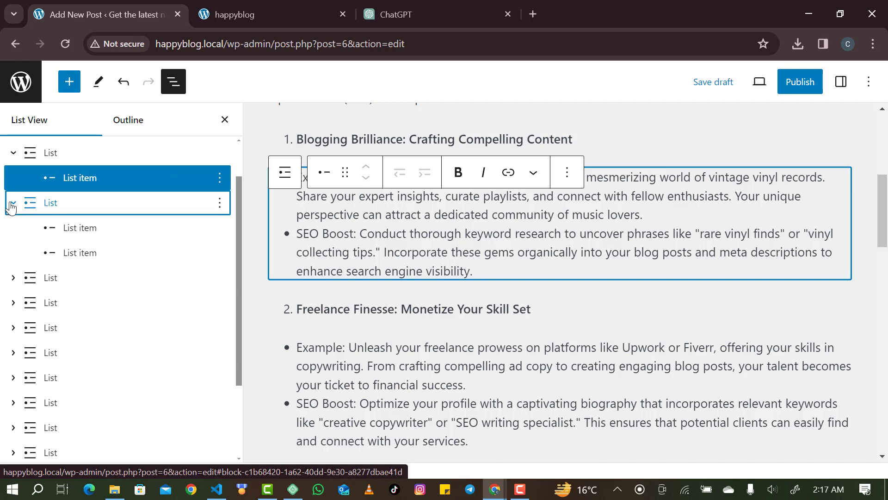
left_click(13, 204)
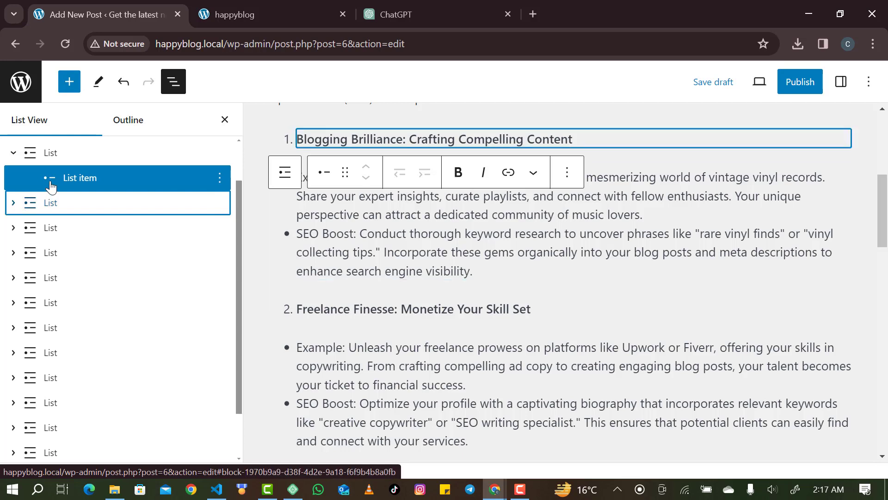
left_click(14, 153)
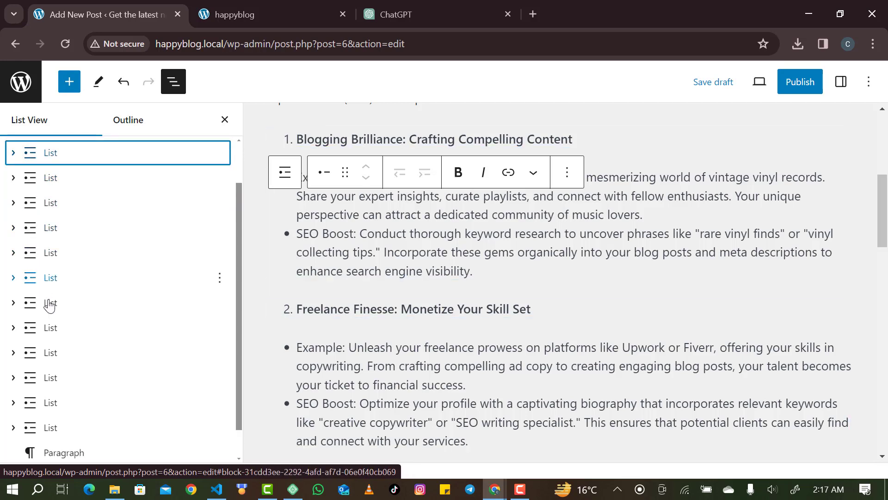
scroll(117, 311, "down", 1)
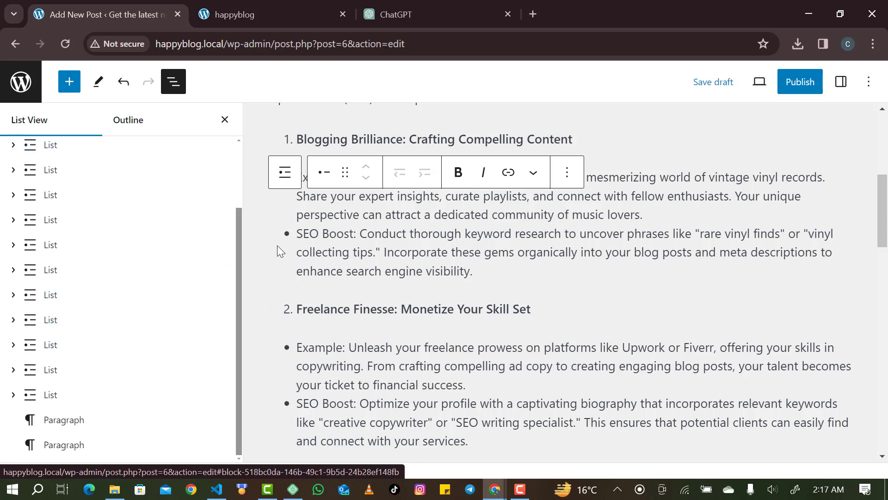
left_click(226, 119)
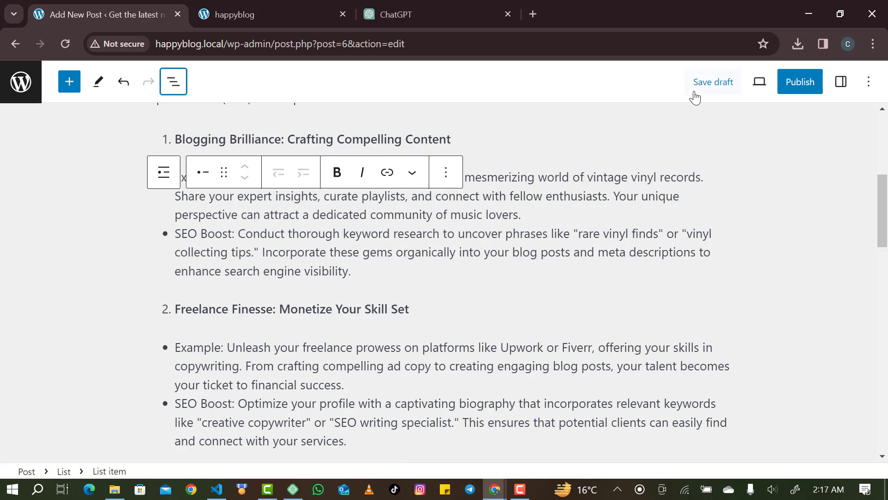
Preview the post in the editor at Tablet width, then at Mobile width.
left_click(760, 84)
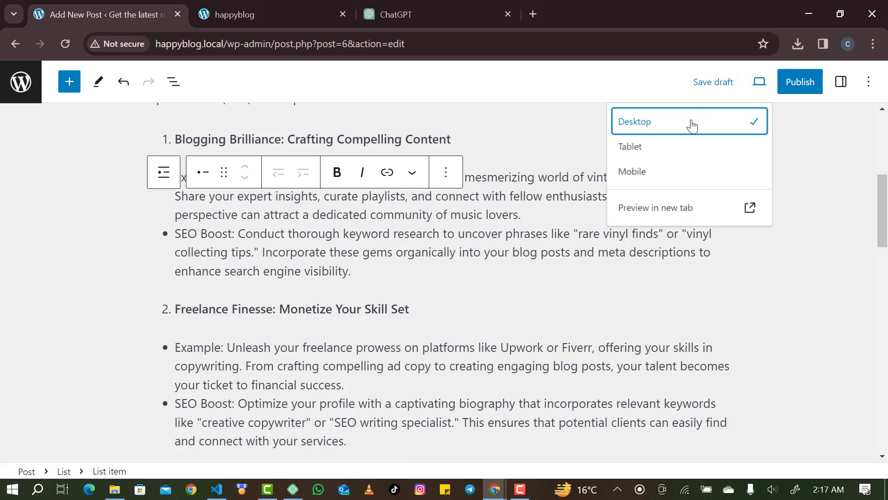
left_click(671, 150)
scroll(543, 222, "up", 6)
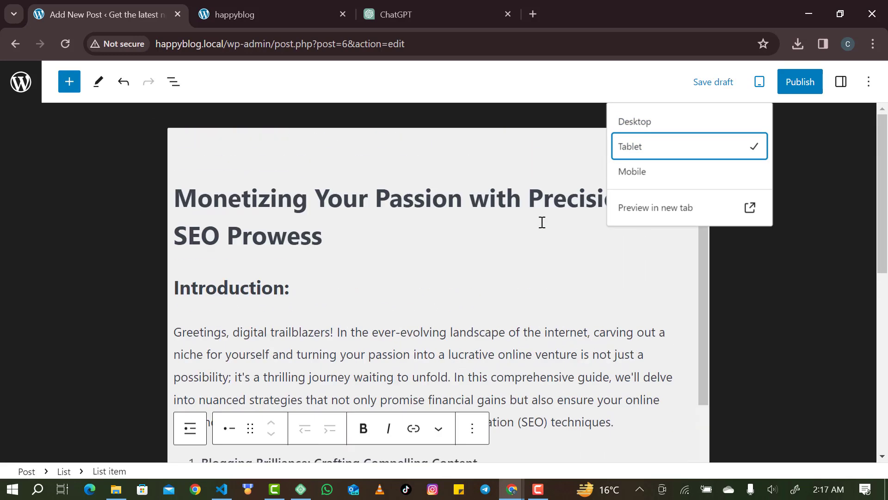
left_click(636, 181)
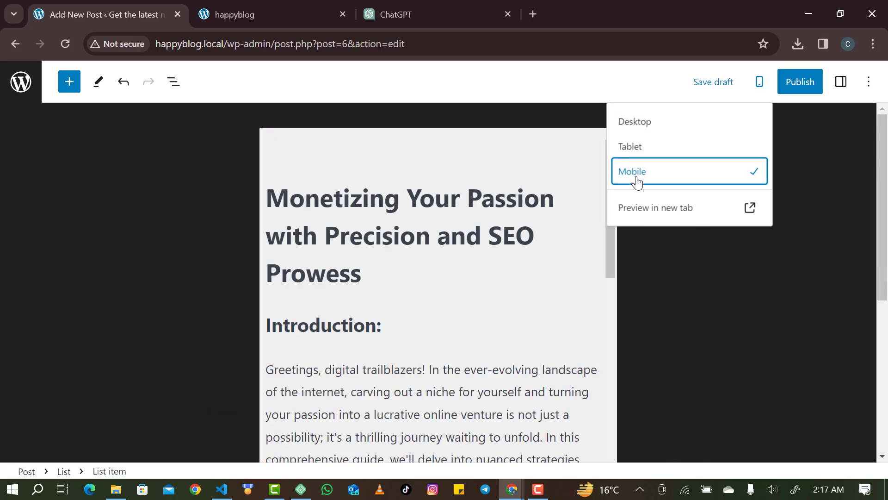
scroll(485, 272, "down", 2)
scroll(483, 271, "up", 2)
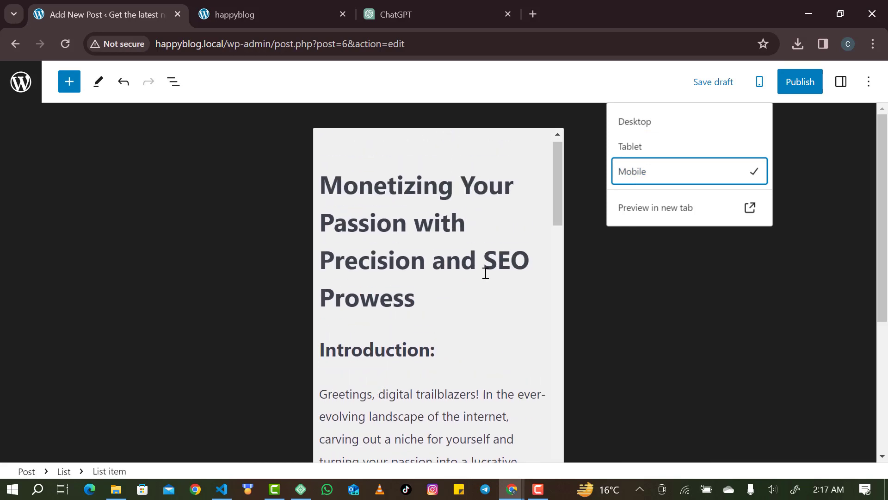
Open the post preview in a new tab, scroll through it, and return to the editor.
left_click(654, 207)
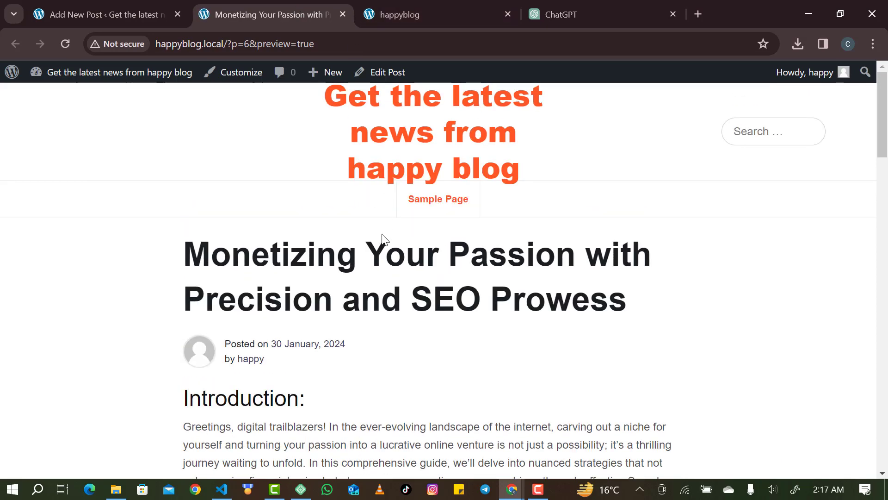
scroll(383, 241, "down", 2)
scroll(382, 238, "up", 2)
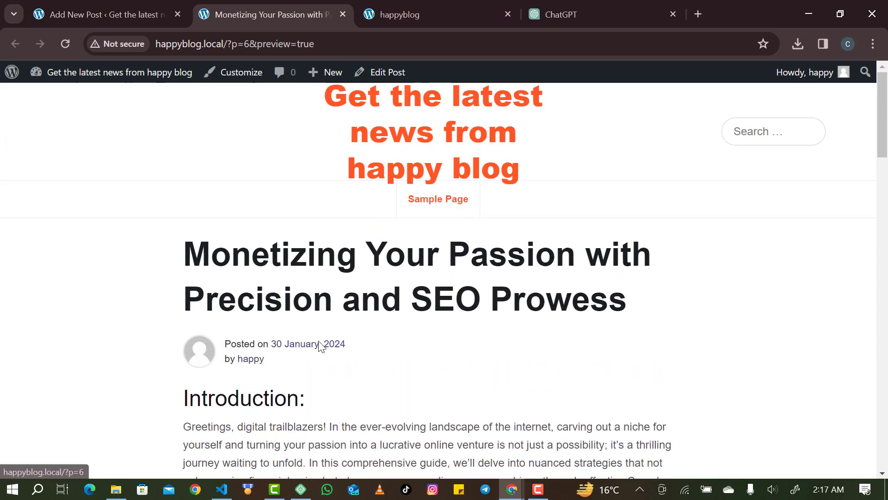
scroll(318, 342, "down", 2)
scroll(319, 345, "up", 1)
scroll(319, 345, "down", 15)
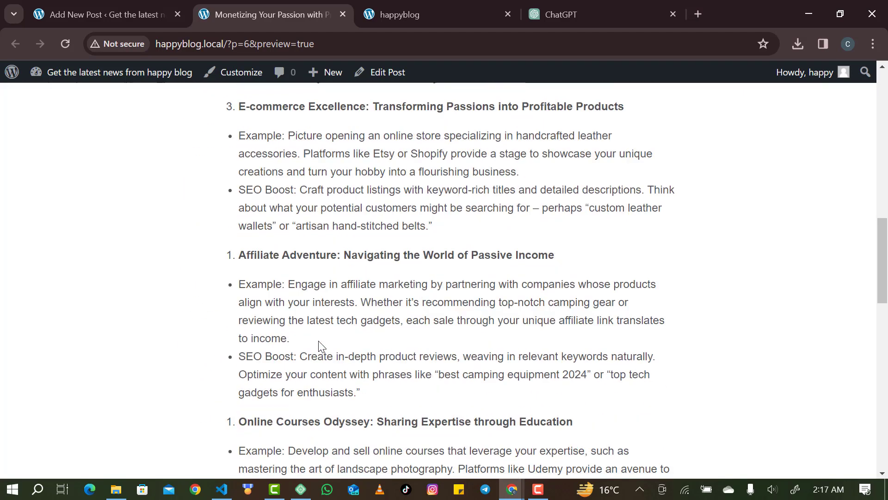
scroll(319, 346, "up", 17)
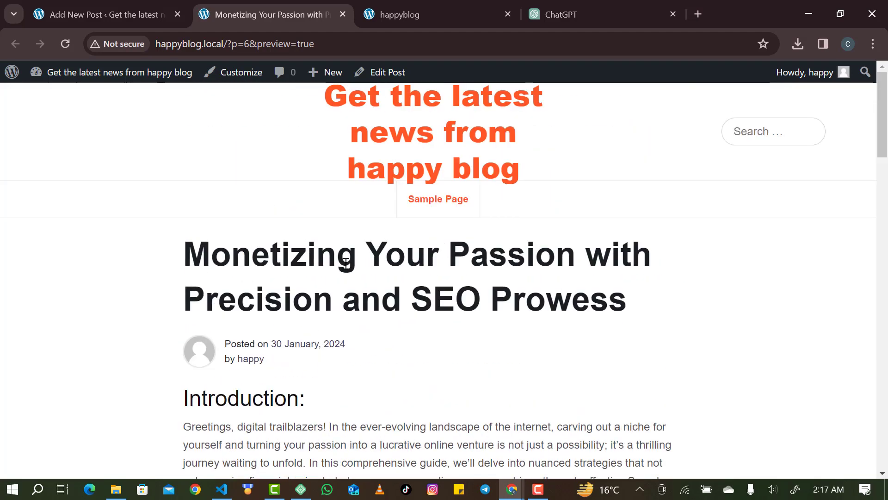
scroll(228, 356, "down", 20)
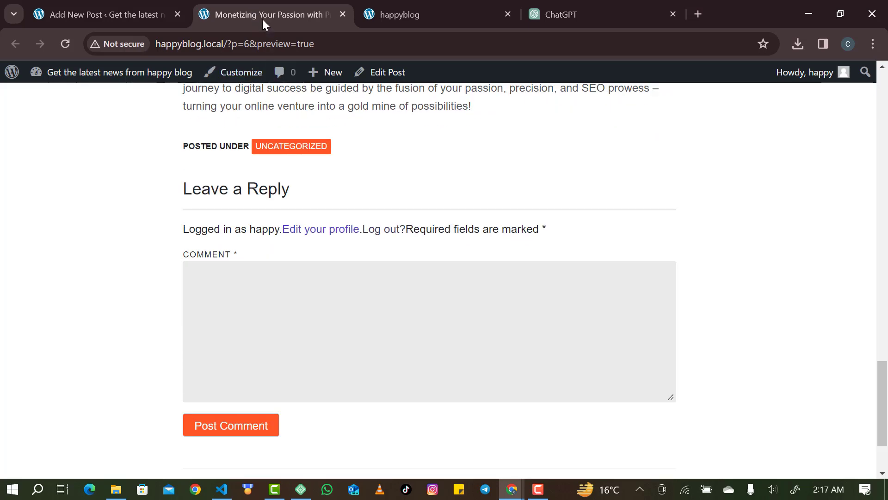
left_click(138, 6)
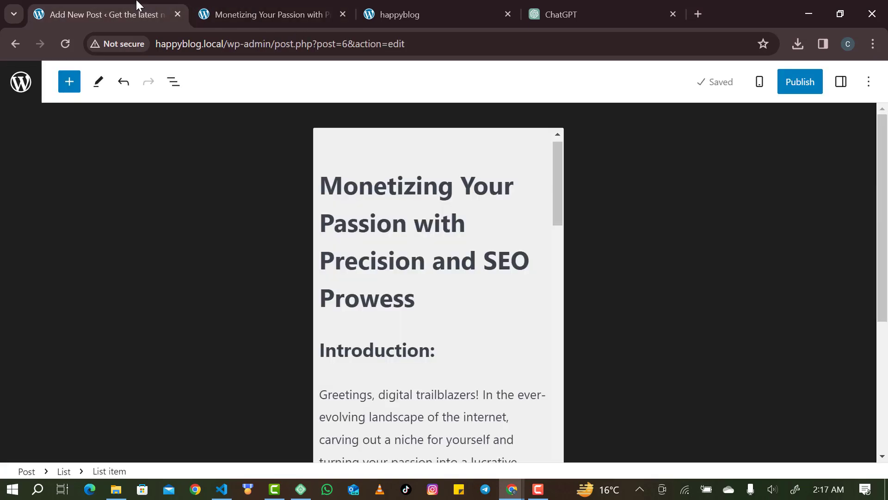
left_click(759, 82)
left_click(730, 124)
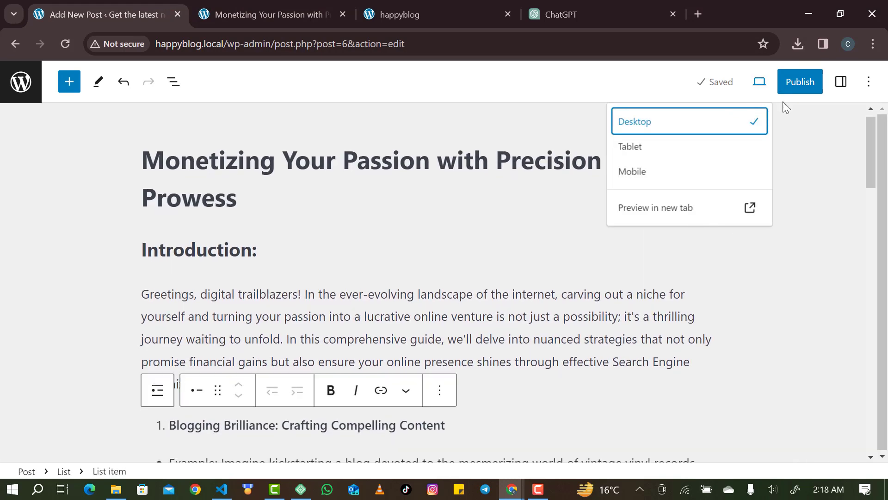
left_click(841, 85)
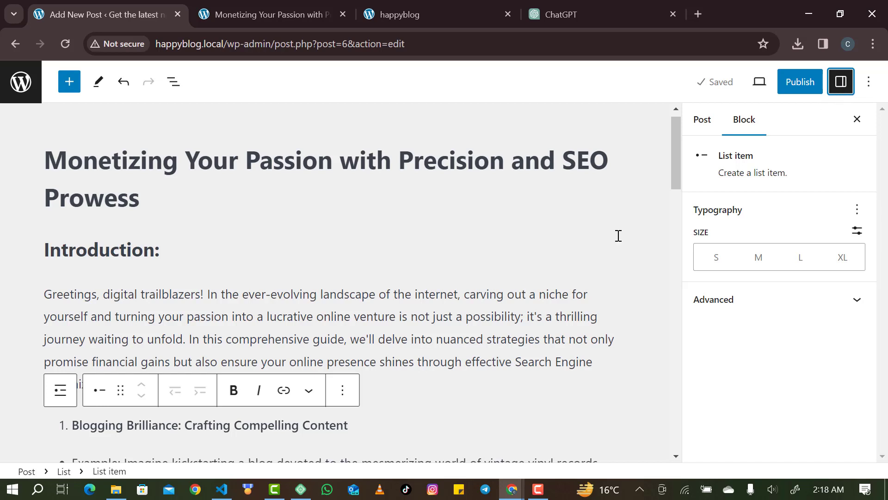
mouse_move(177, 276)
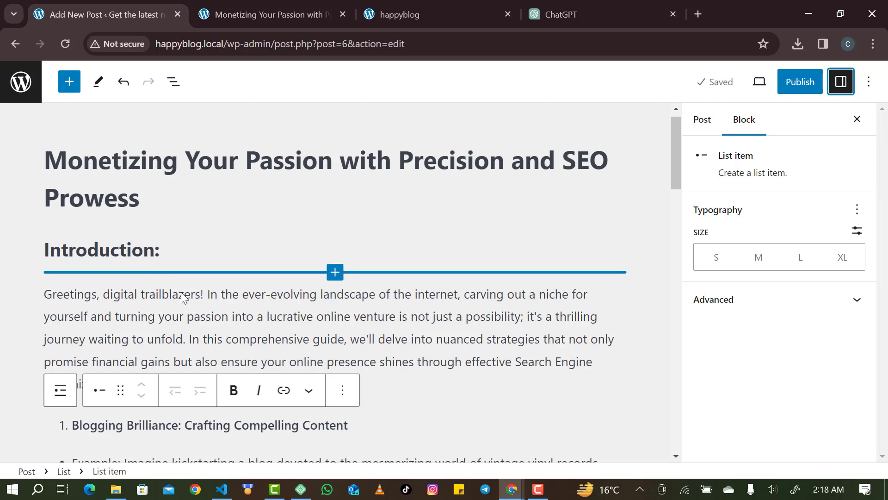
left_click(186, 339)
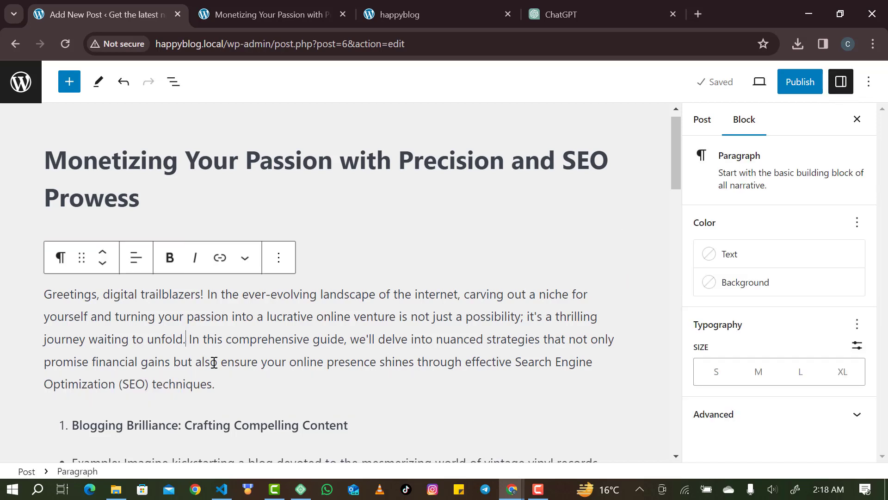
double_click(282, 356)
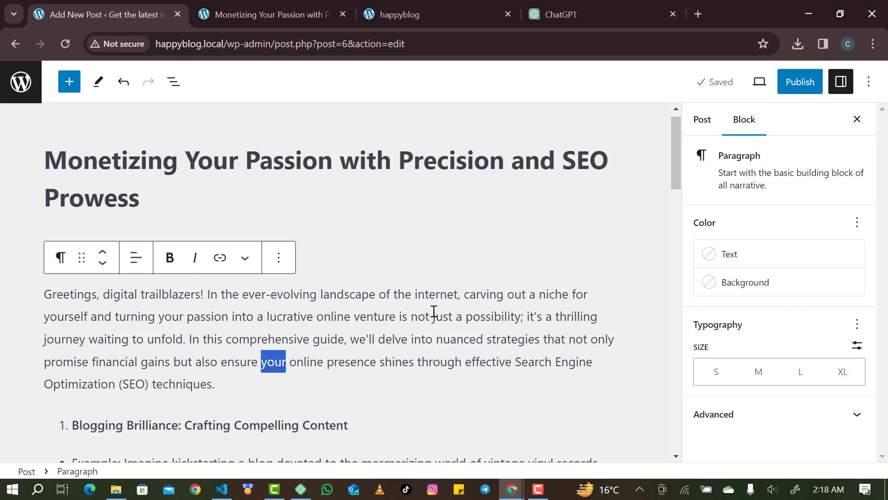
left_click(716, 257)
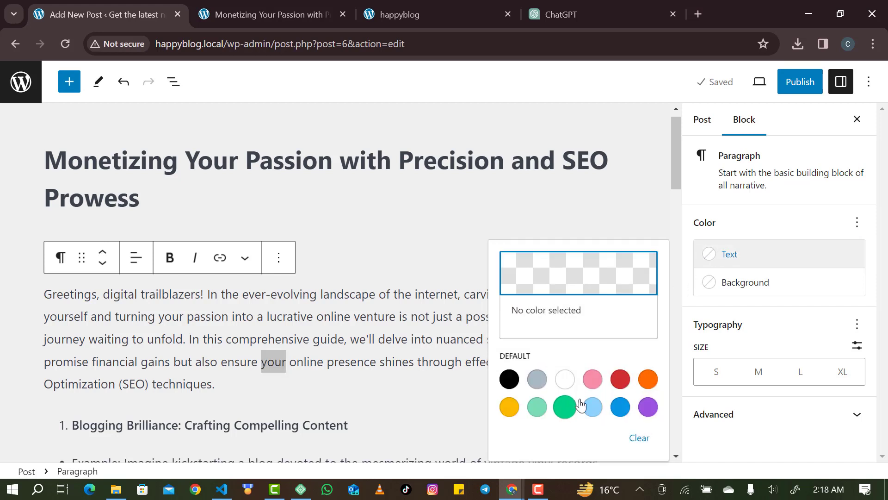
left_click(619, 378)
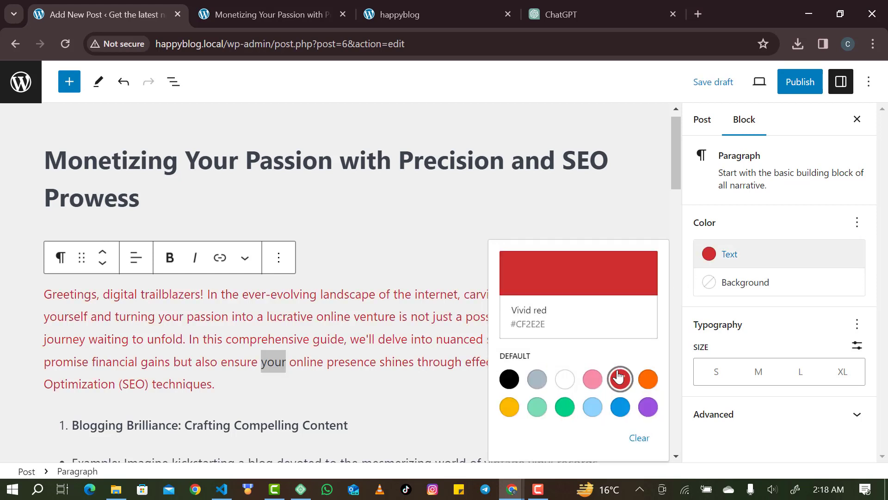
left_click(618, 377)
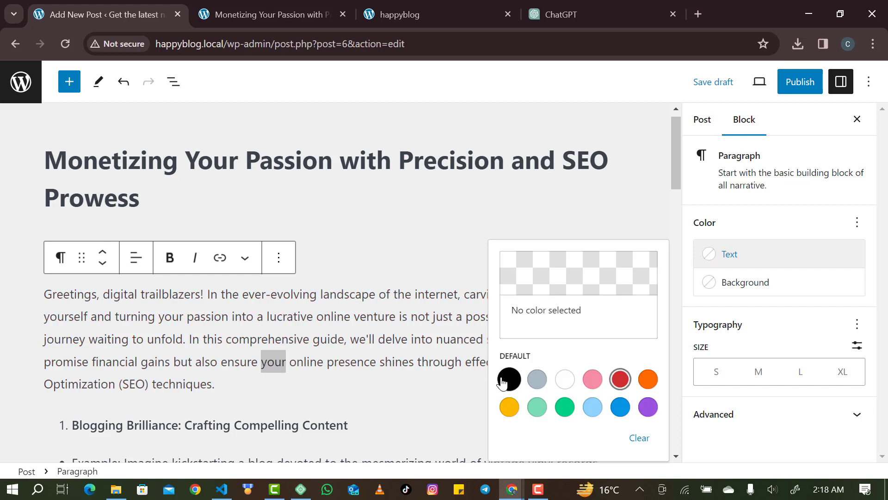
left_click(352, 382)
left_click(465, 354)
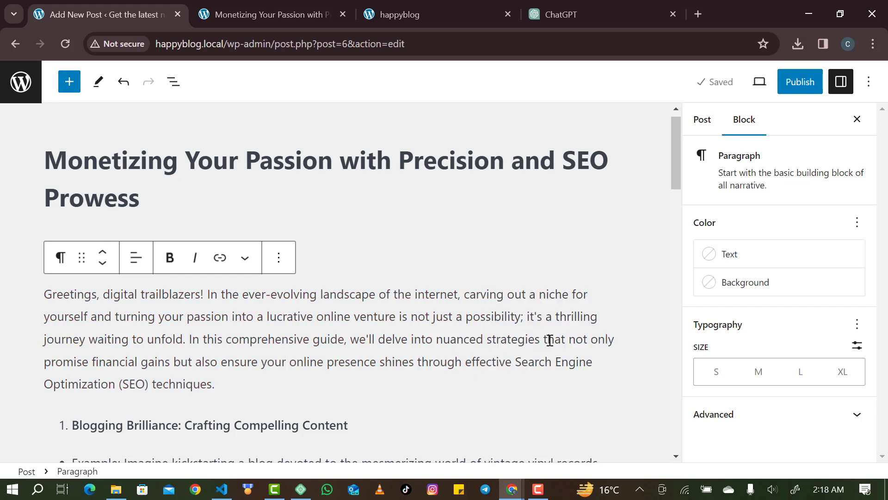
left_click(732, 254)
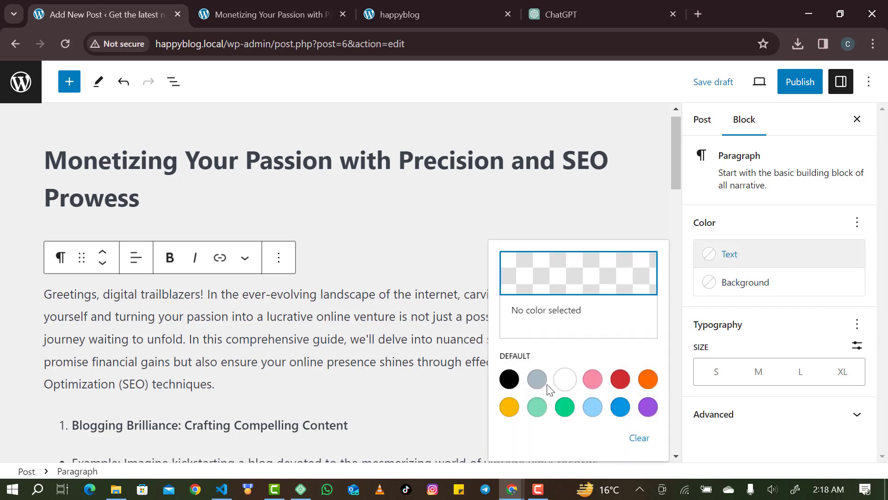
left_click(567, 405)
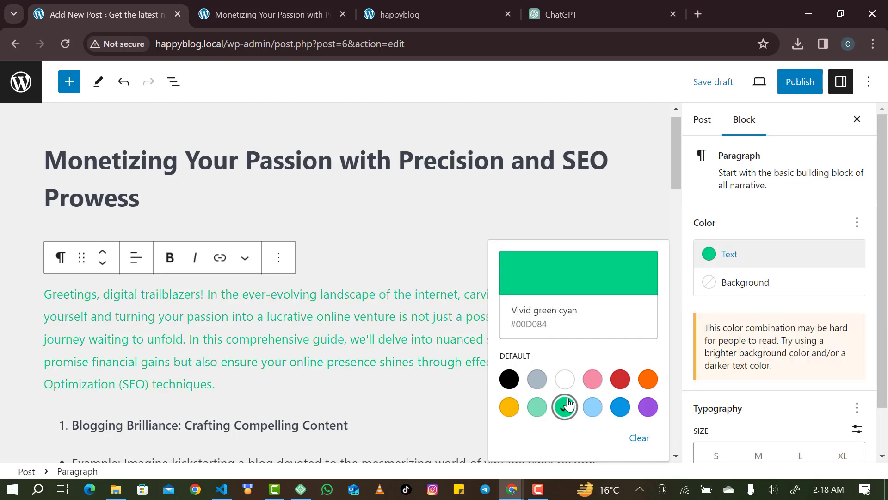
left_click(507, 386)
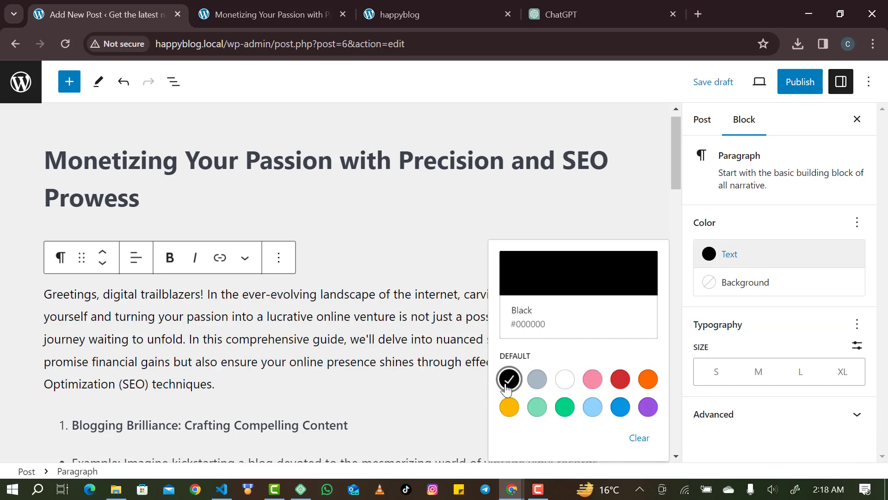
left_click(600, 408)
left_click(599, 410)
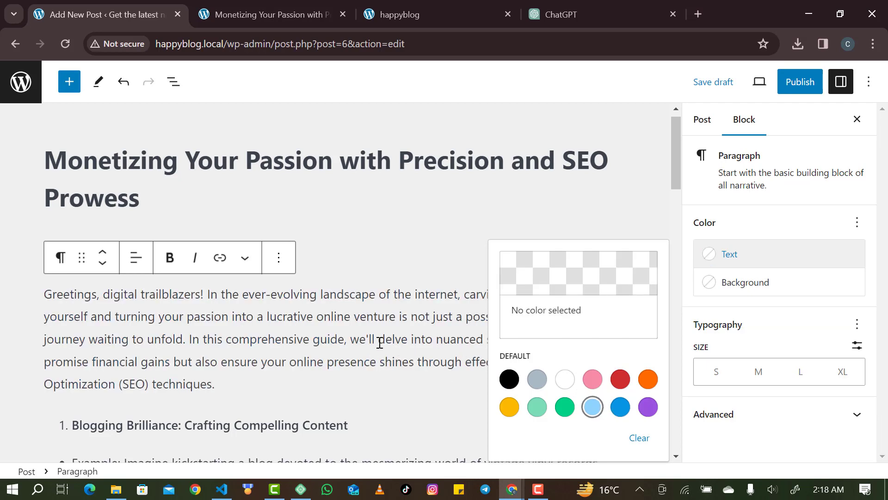
left_click(751, 279)
left_click(752, 280)
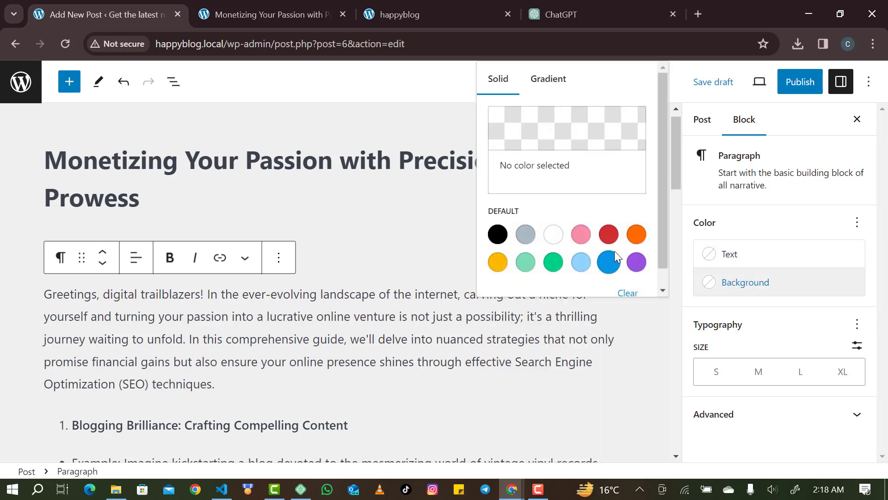
left_click(608, 261)
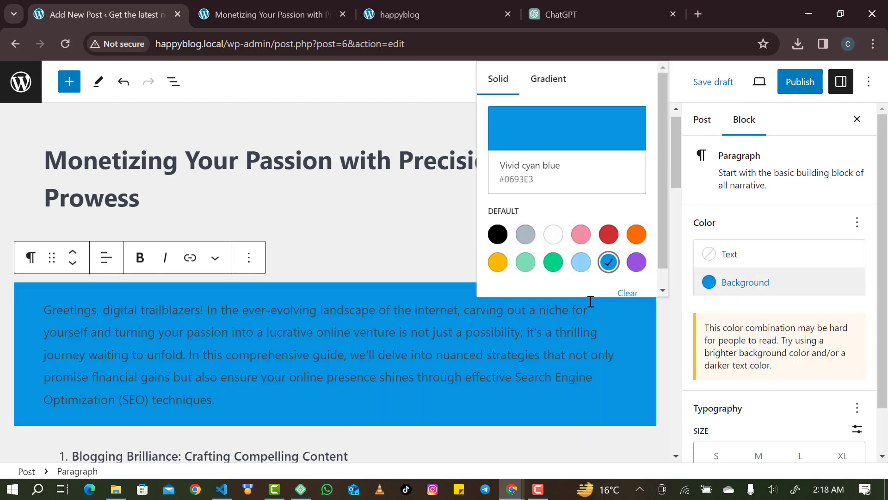
left_click(739, 289)
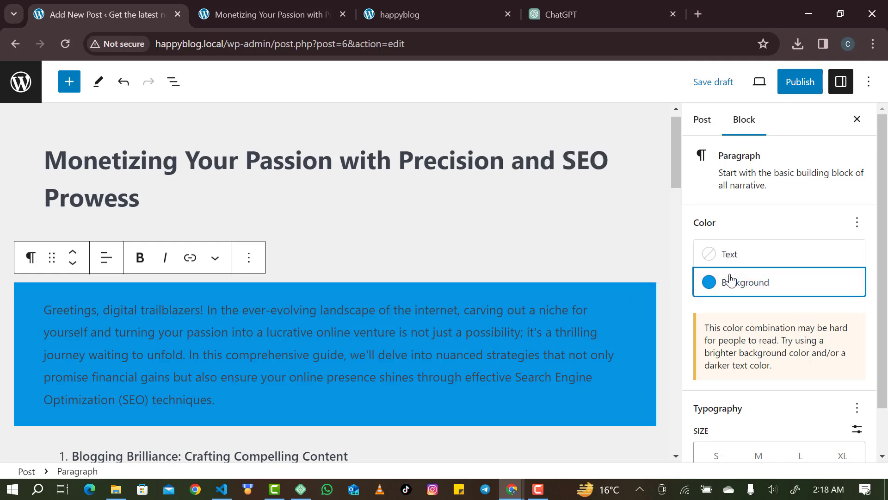
left_click(730, 280)
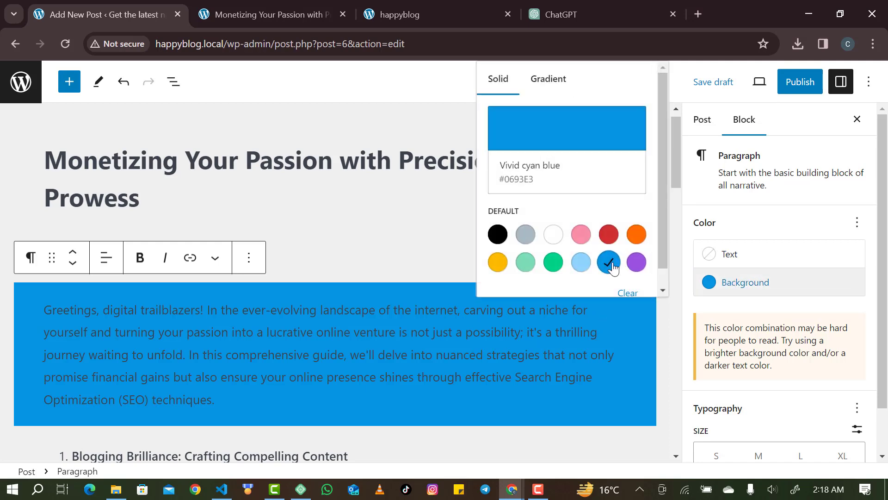
left_click(609, 263)
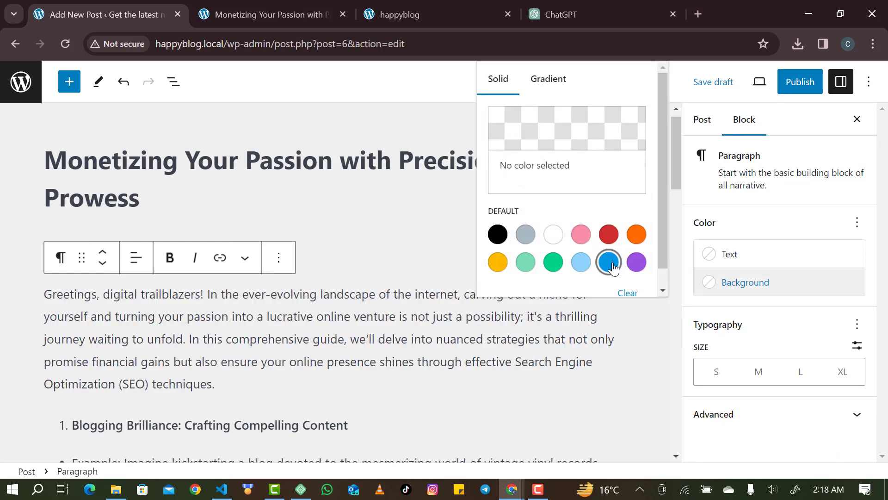
left_click(726, 283)
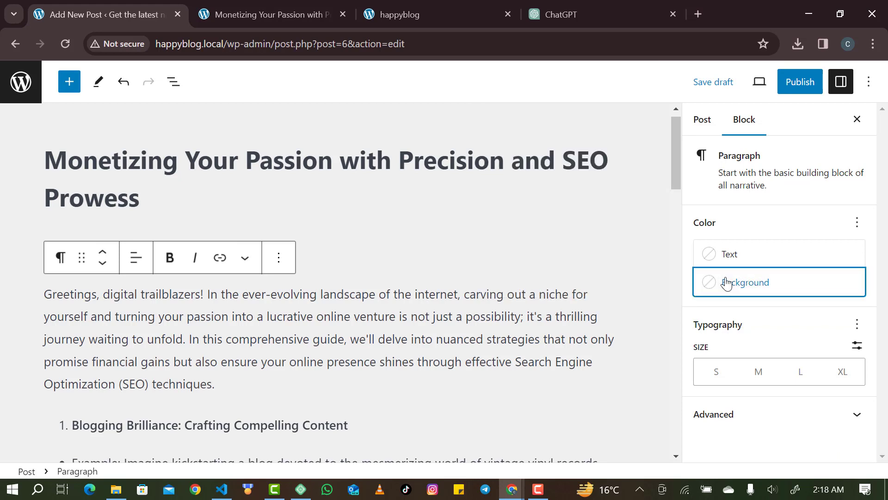
left_click(729, 294)
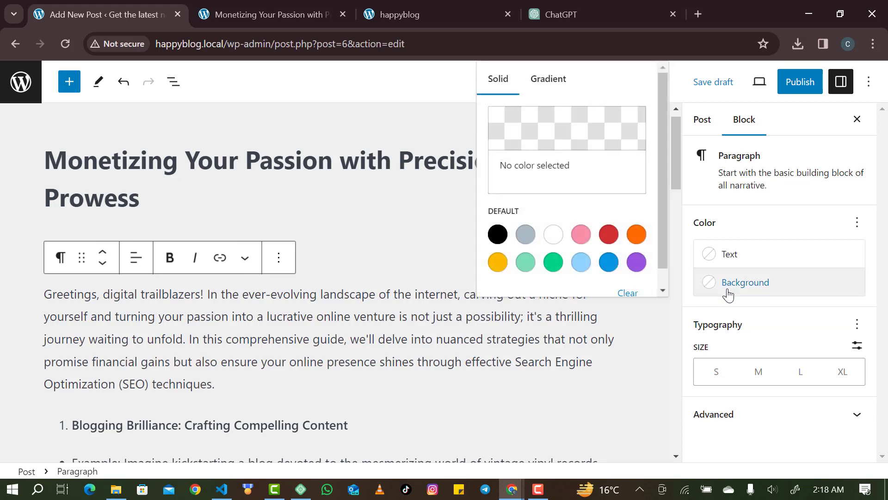
left_click(609, 262)
left_click(628, 293)
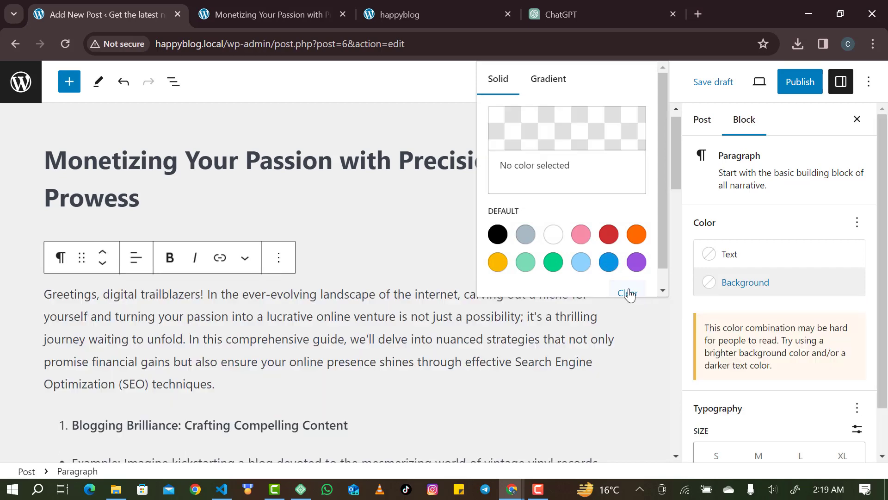
left_click(489, 344)
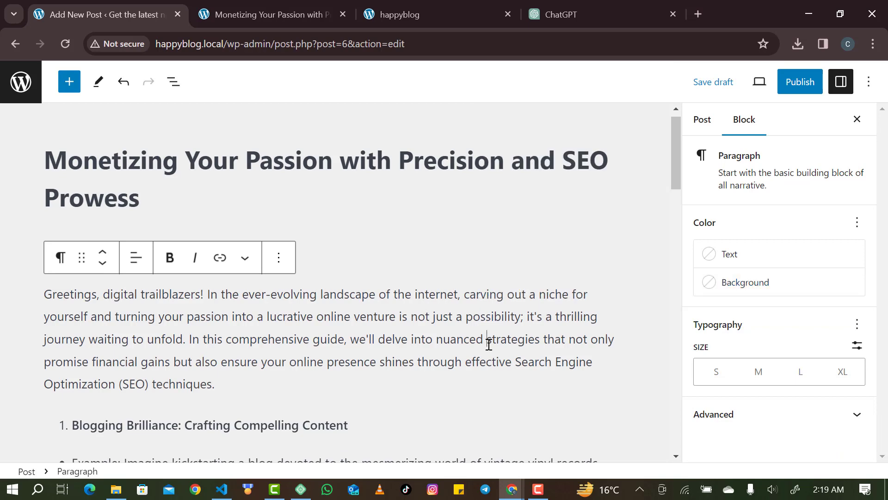
Set the Affiliate Adventure list's start value to 4.
scroll(488, 342, "down", 5)
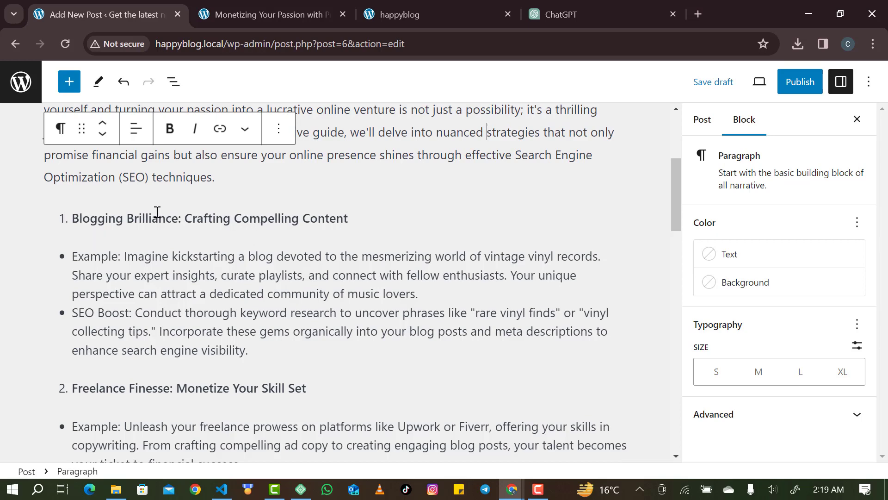
scroll(124, 352, "down", 8)
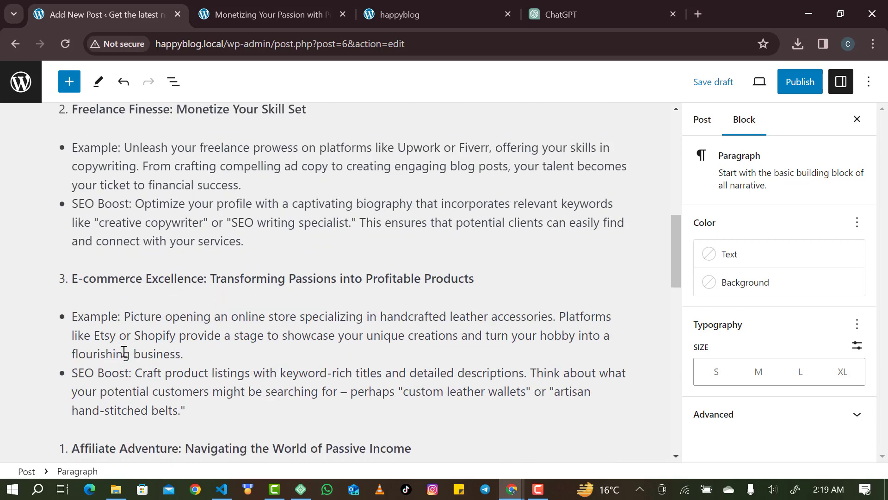
triple_click(91, 343)
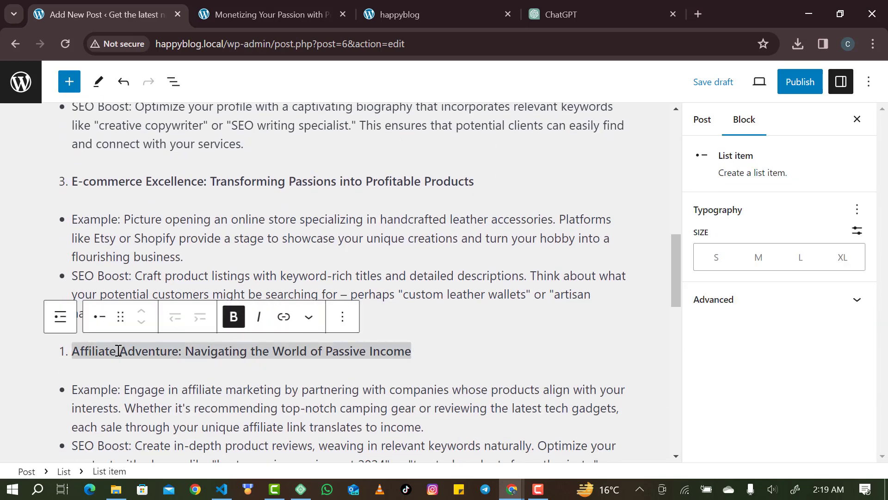
left_click(60, 316)
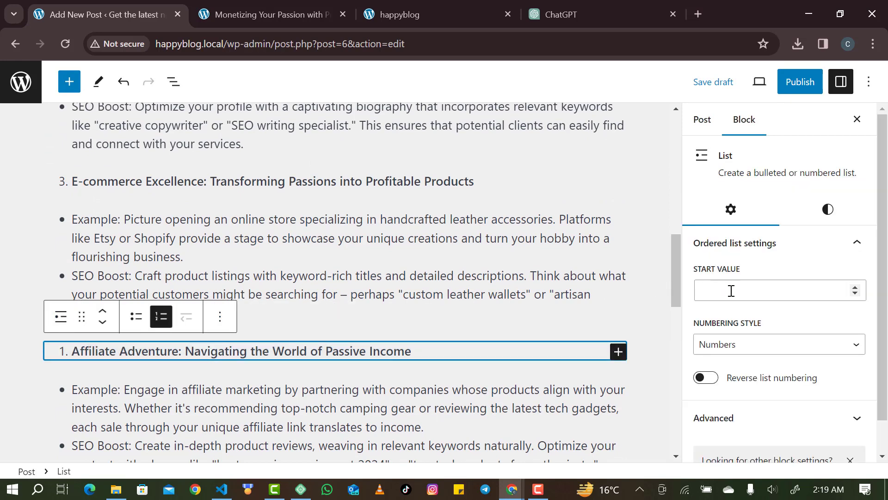
left_click(731, 290)
type("4")
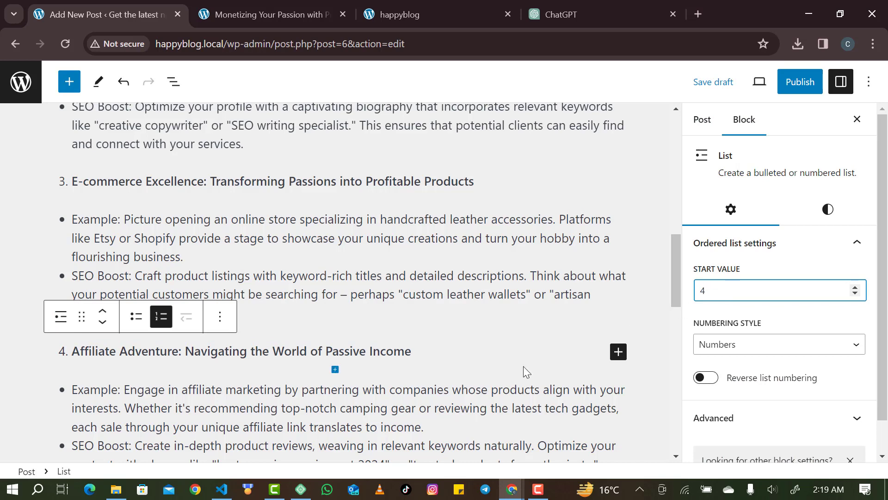
scroll(462, 419, "down", 3)
scroll(462, 419, "down", 1)
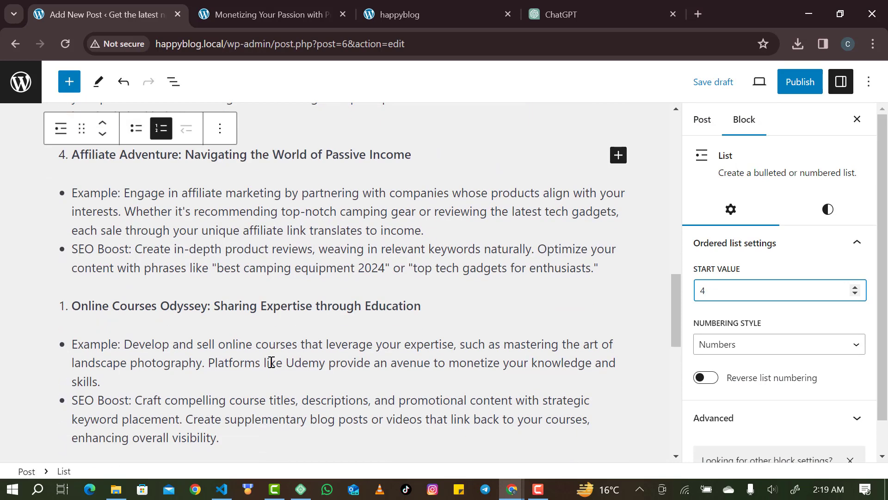
Check the Online Courses Odyssey list numbering and set the Virtual Assistance Victory list to start at 6.
left_click(100, 303)
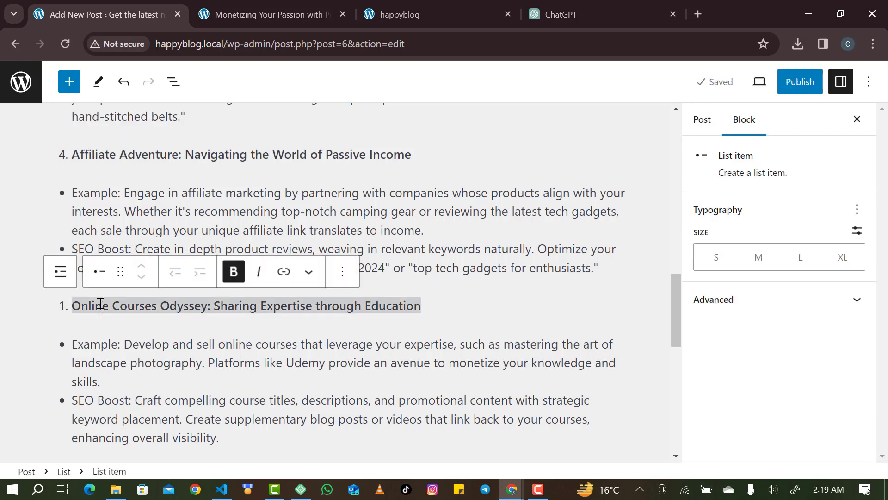
left_click(61, 271)
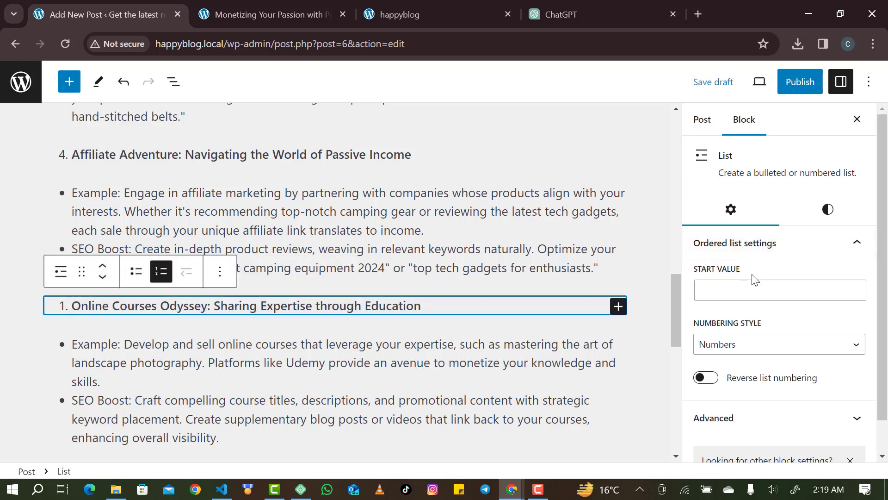
left_click(745, 288)
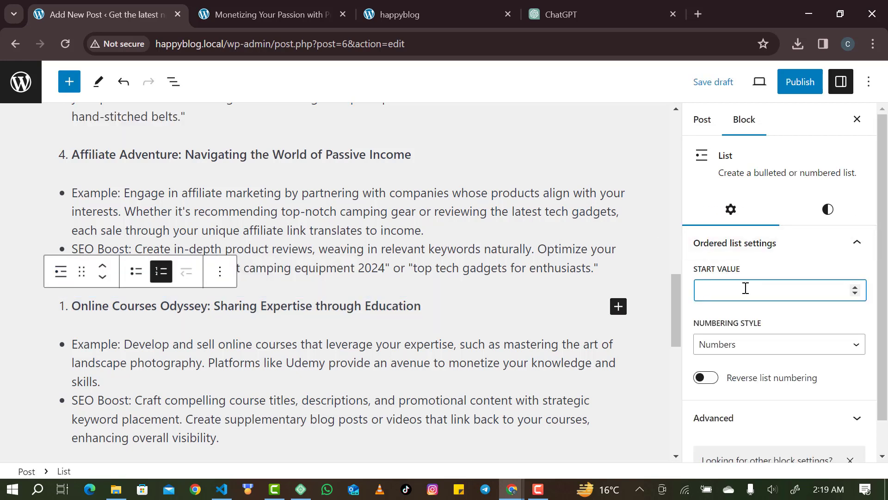
left_click(573, 321)
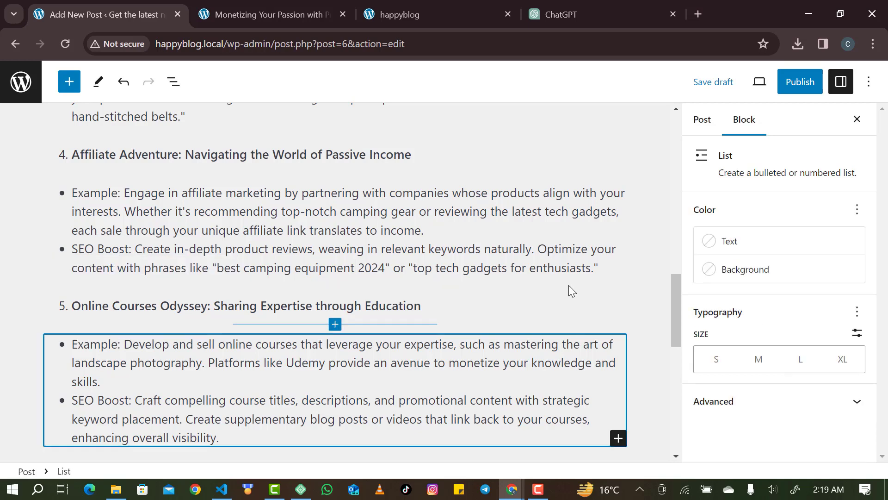
scroll(569, 291, "down", 4)
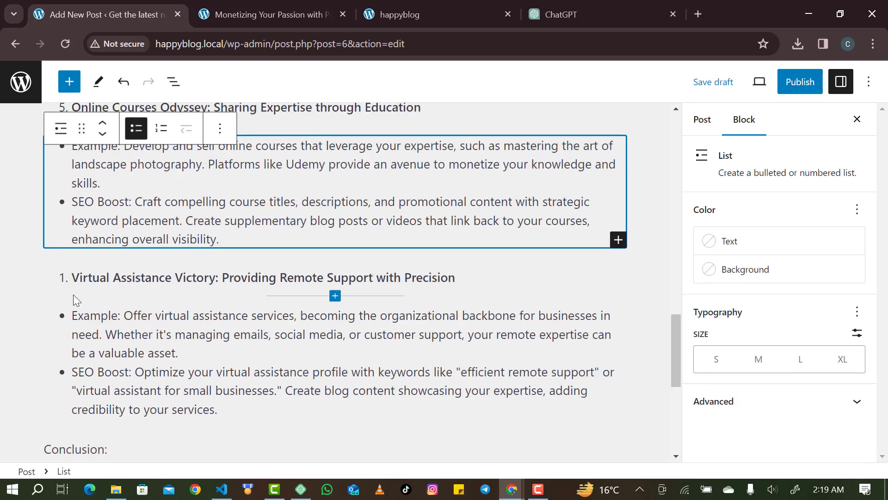
left_click(64, 283)
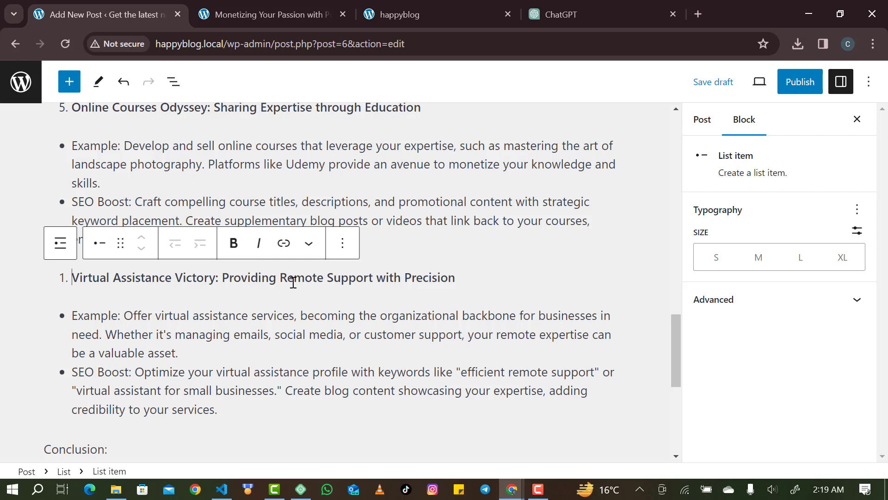
left_click(60, 242)
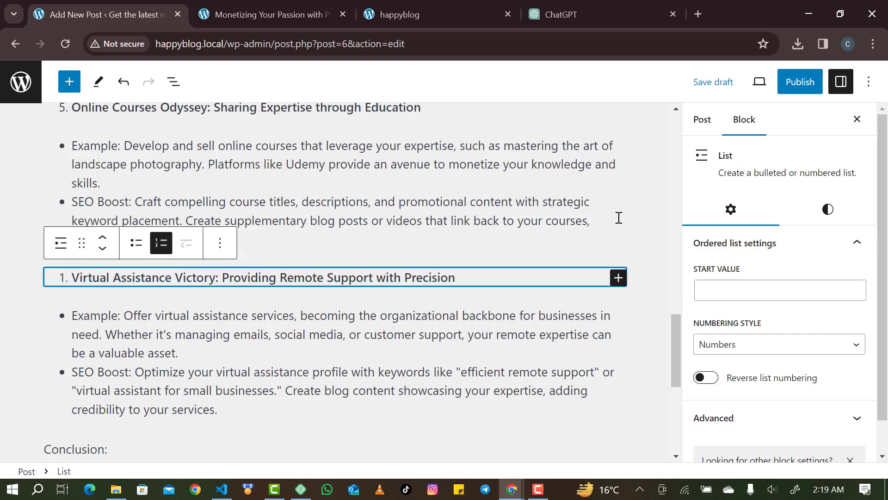
left_click(723, 291)
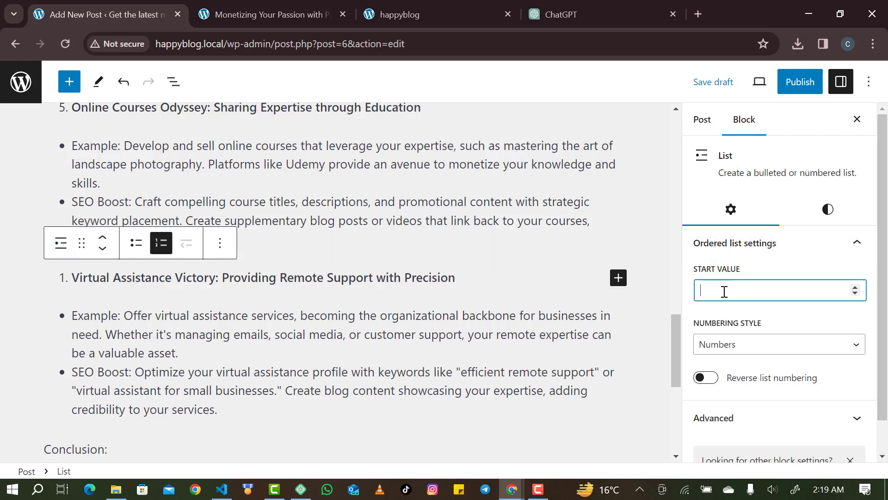
type("6")
left_click(575, 339)
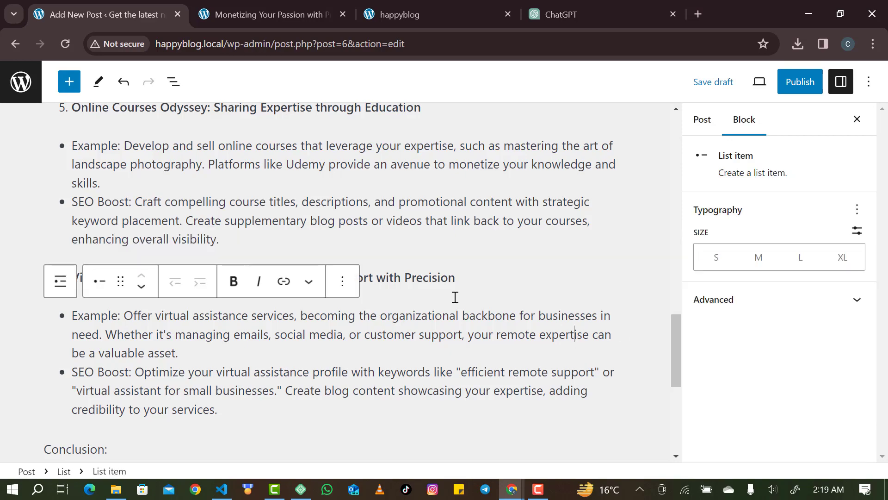
scroll(438, 266, "up", 5)
scroll(440, 267, "up", 10)
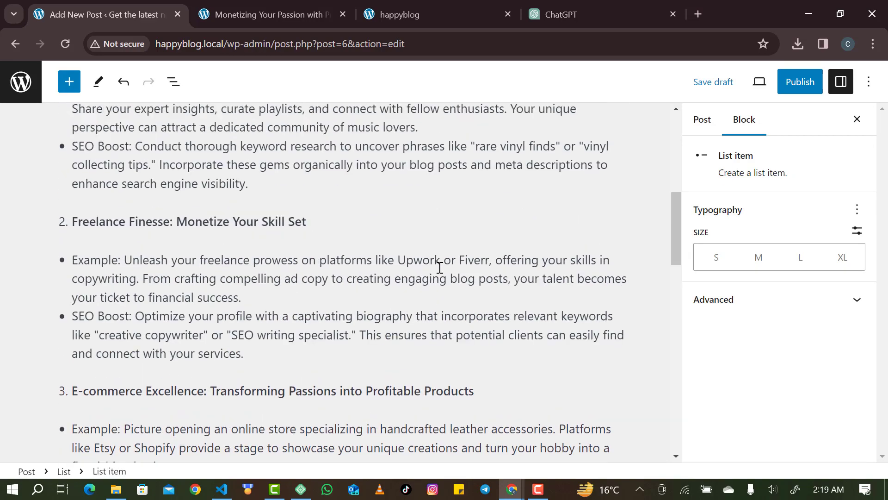
scroll(439, 267, "down", 1)
scroll(440, 268, "up", 3)
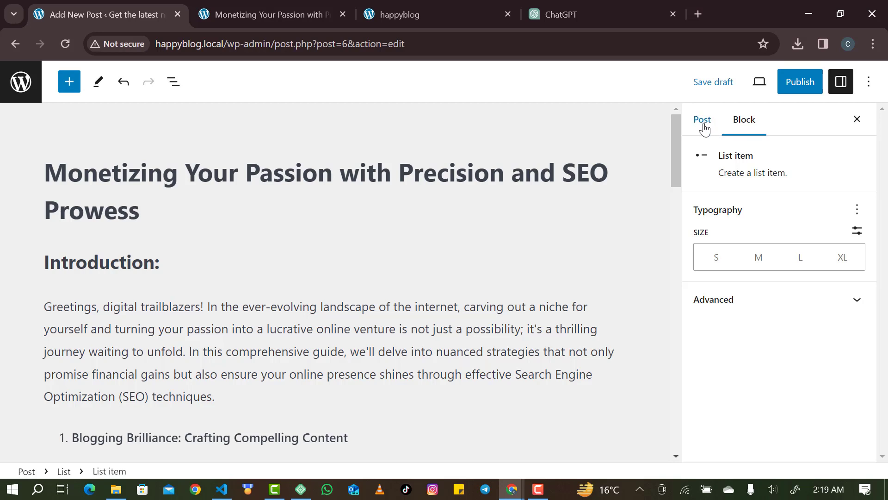
left_click(439, 318)
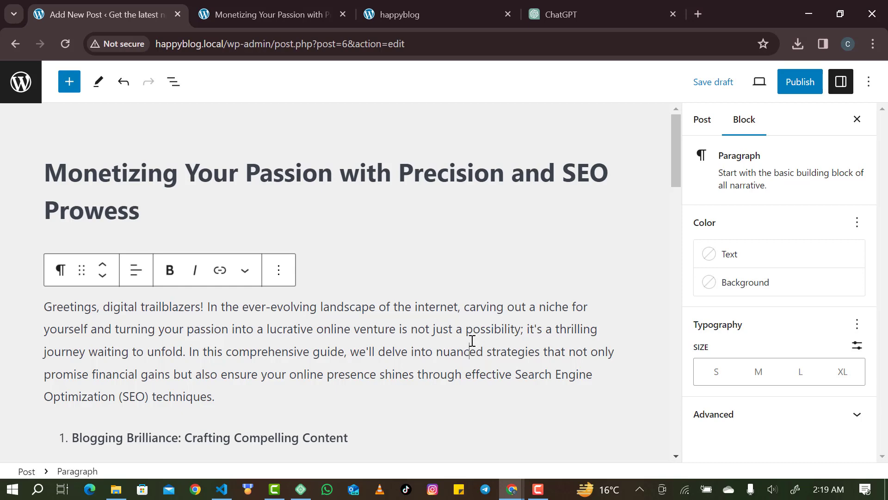
key("ctrl+a")
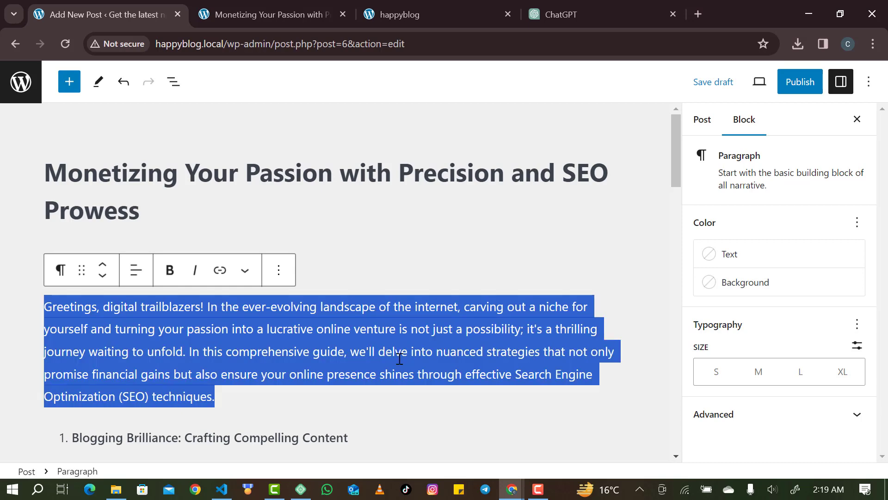
left_click(400, 357)
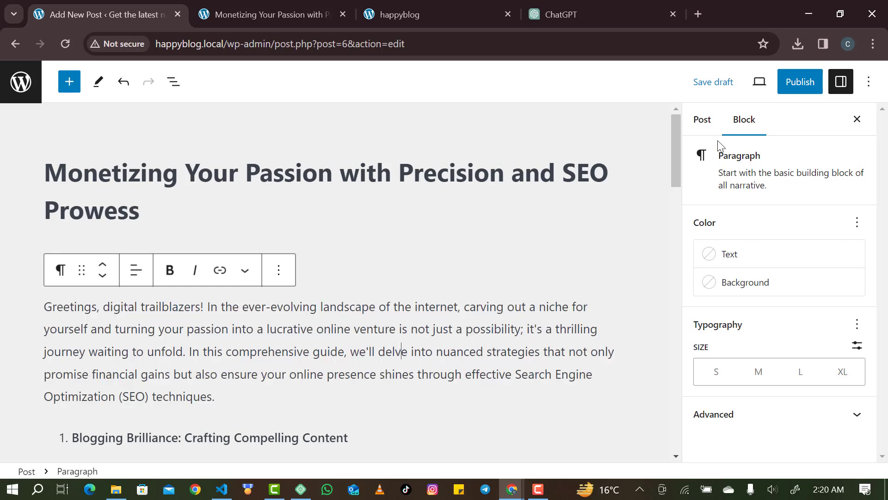
left_click(708, 125)
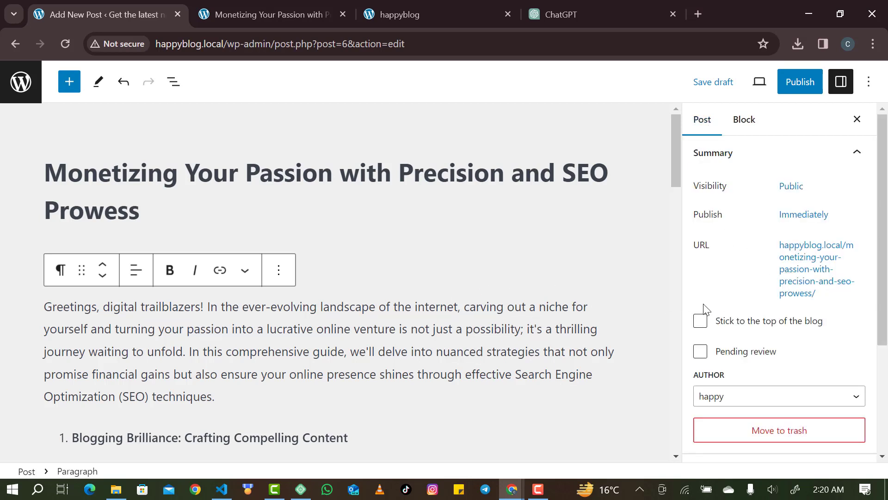
scroll(784, 320, "down", 3)
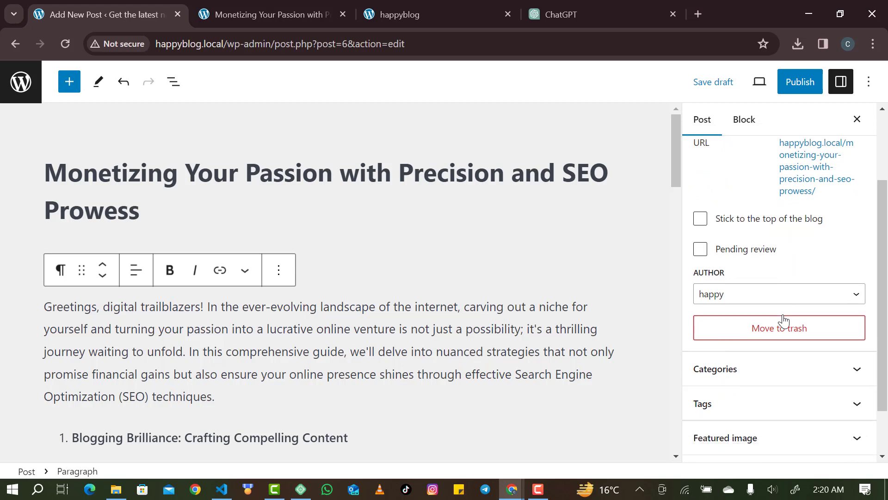
scroll(747, 413, "down", 1)
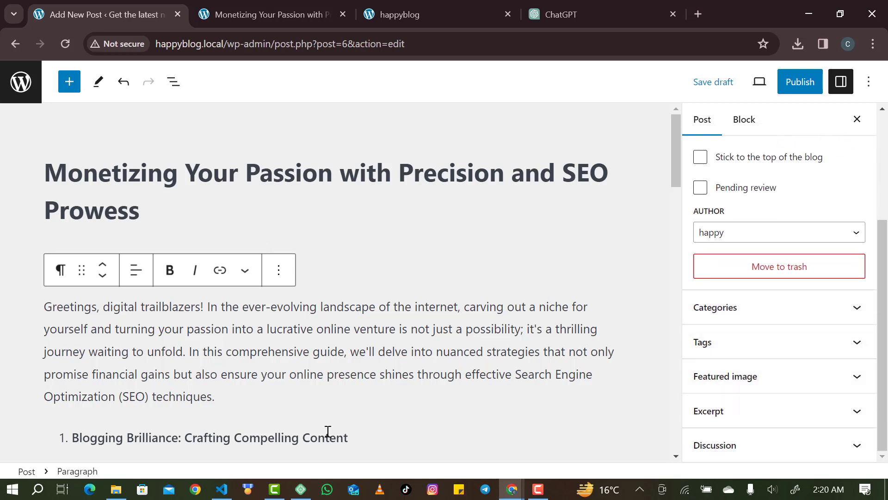
left_click(511, 489)
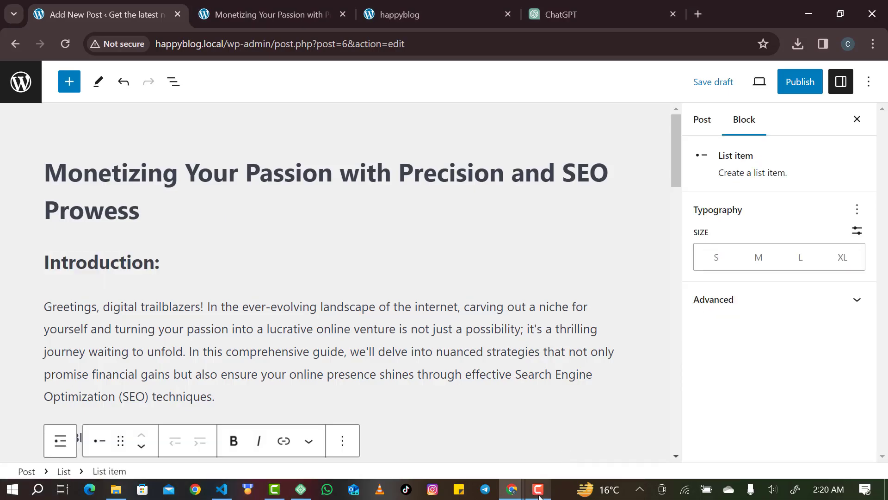
mouse_move(512, 489)
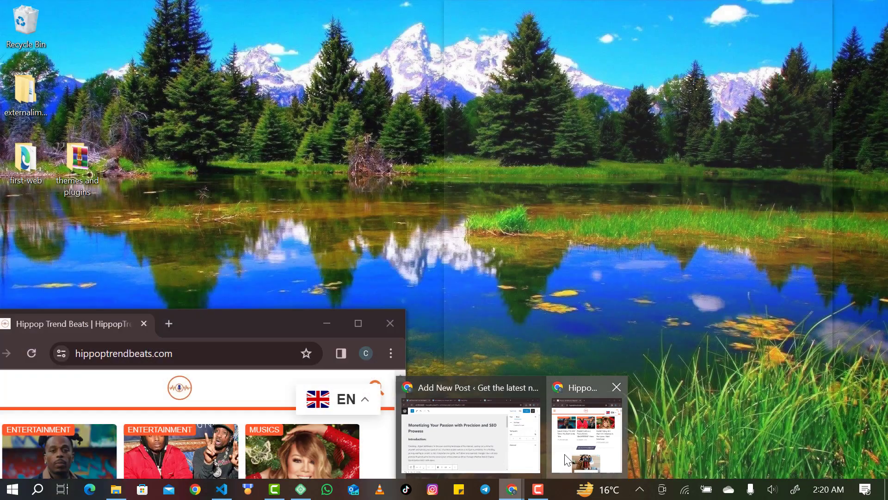
left_click(566, 459)
left_click(358, 323)
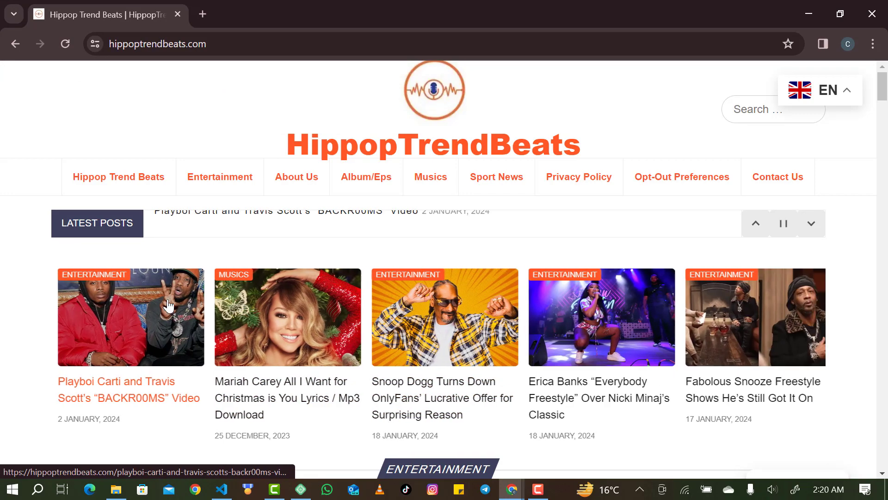
scroll(284, 396, "down", 3)
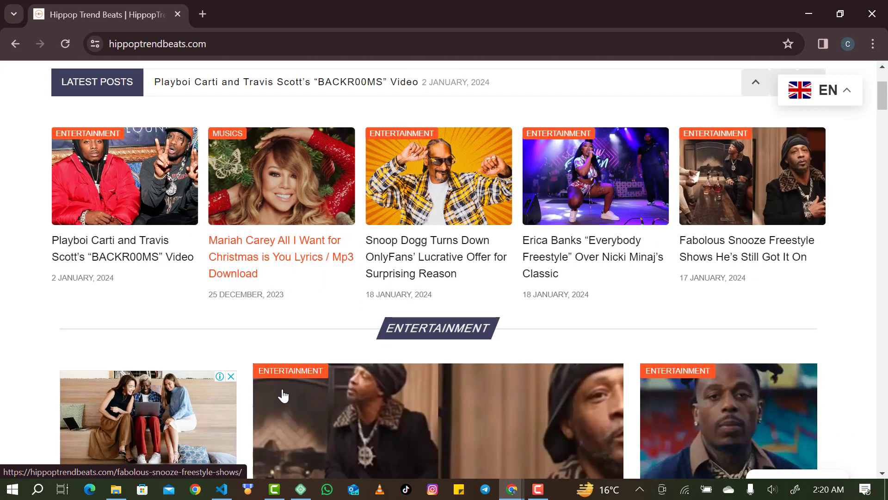
scroll(283, 396, "down", 4)
scroll(432, 381, "down", 2)
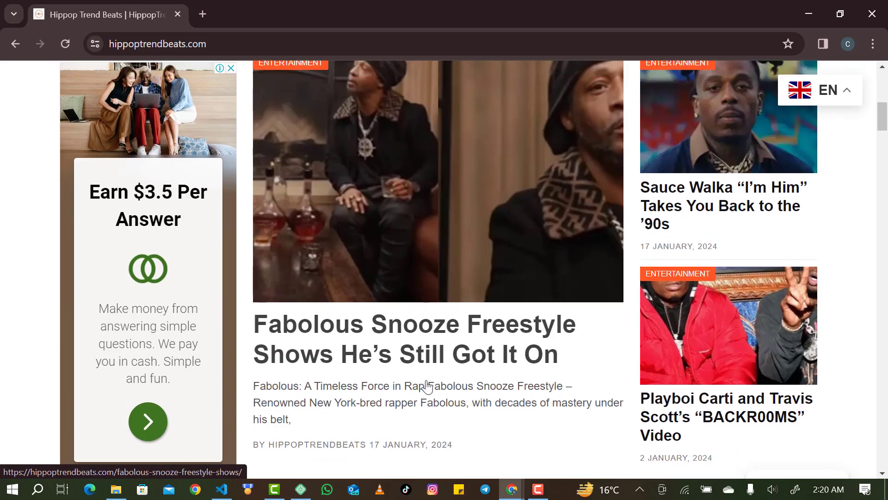
scroll(427, 386, "up", 3)
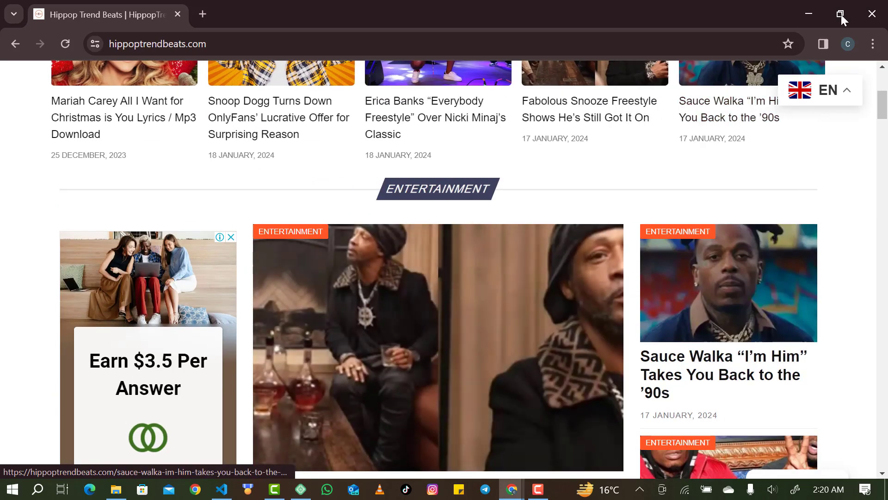
left_click(803, 5)
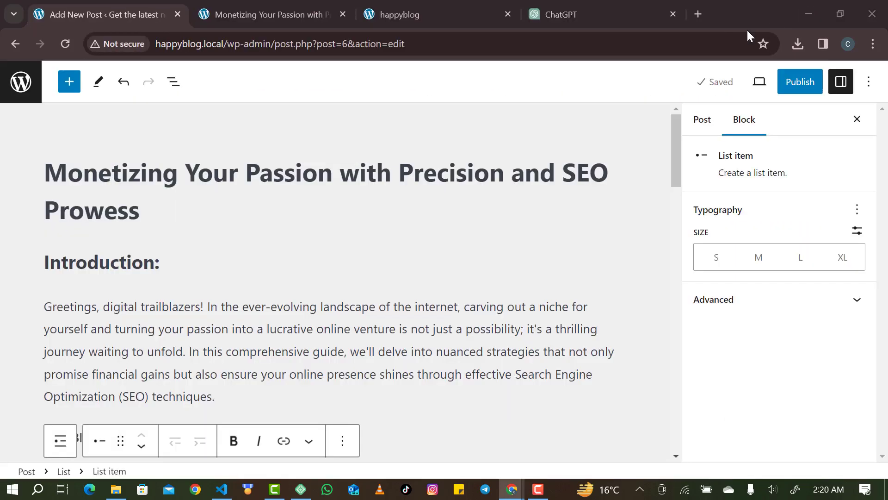
Show the Post settings in the sidebar, then open a new Chrome tab.
left_click(701, 123)
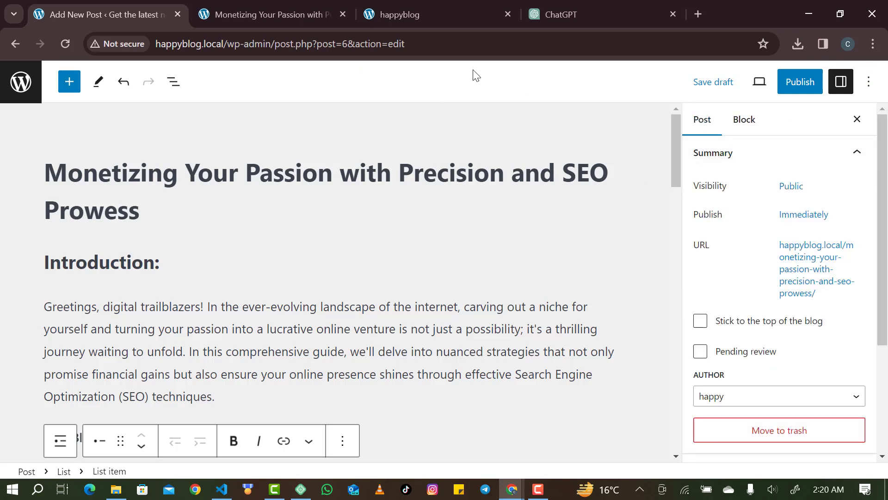
left_click(703, 15)
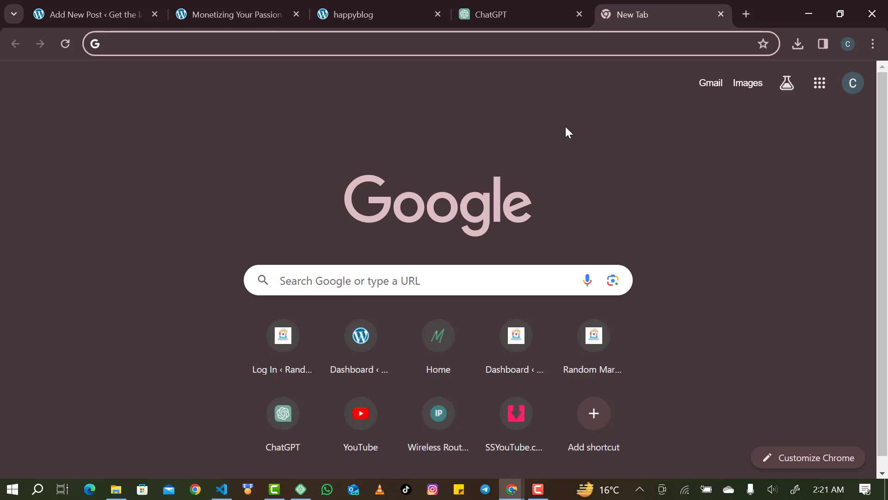
Search Google for 'unsplash', open the Unsplash site, and open another new tab.
type("unspa")
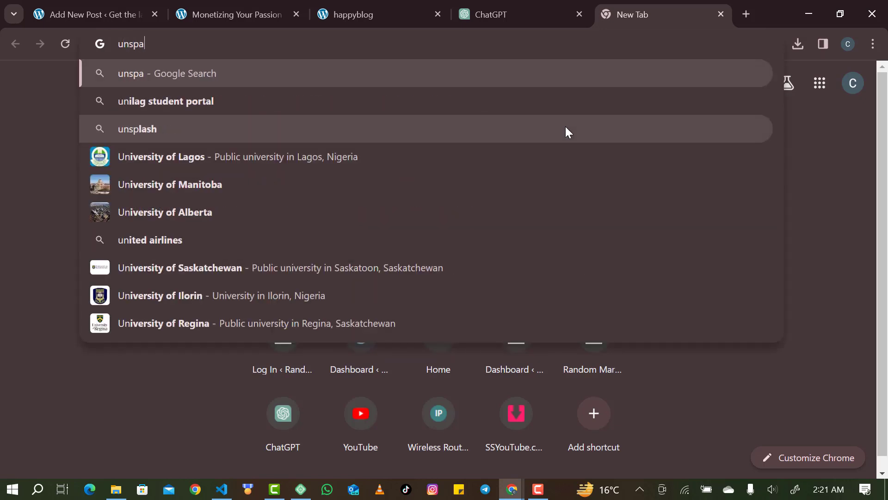
key("BackSpace")
type("lash")
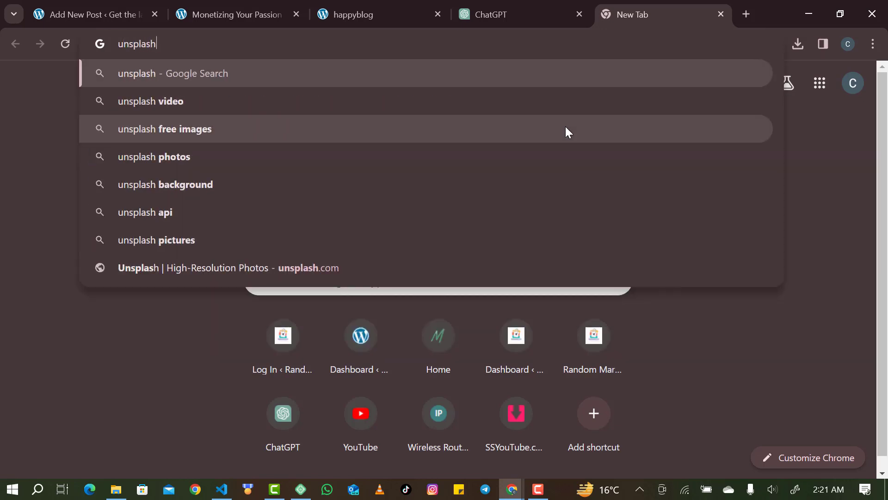
key("Return")
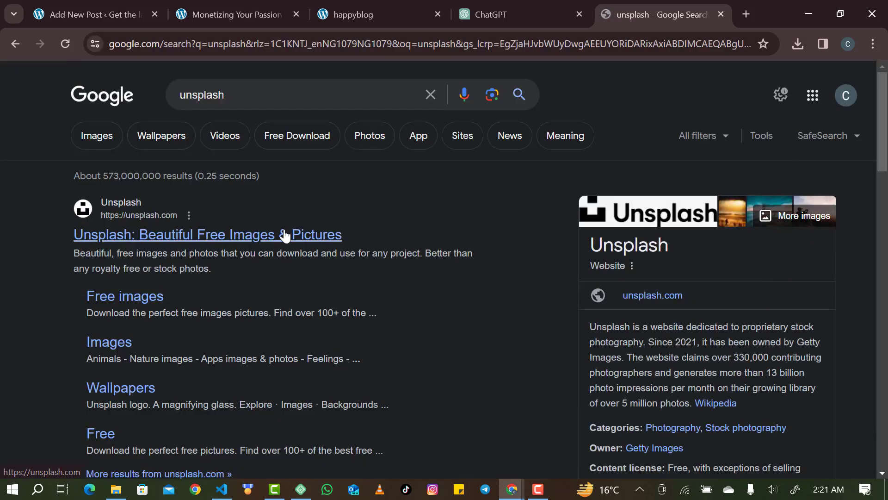
left_click(285, 235)
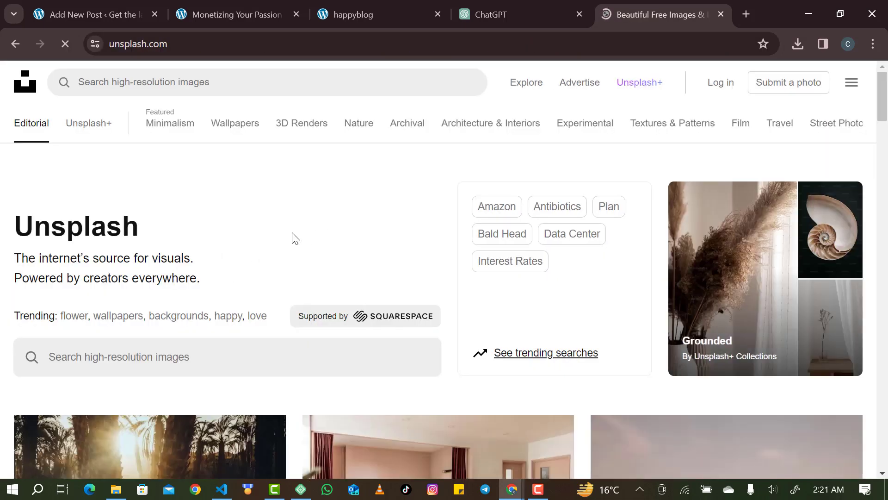
left_click(742, 13)
Find Freepik through a Google search and search it for 'make money online'.
type("f")
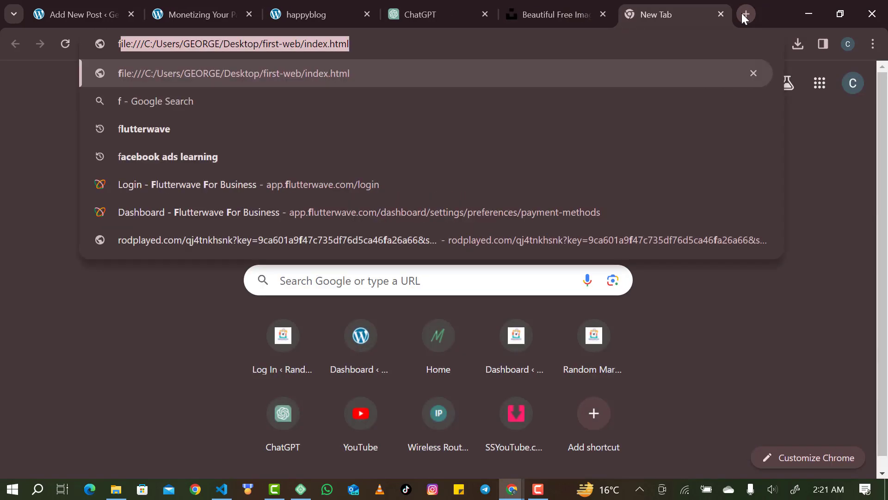
type("ree")
key("BackSpace")
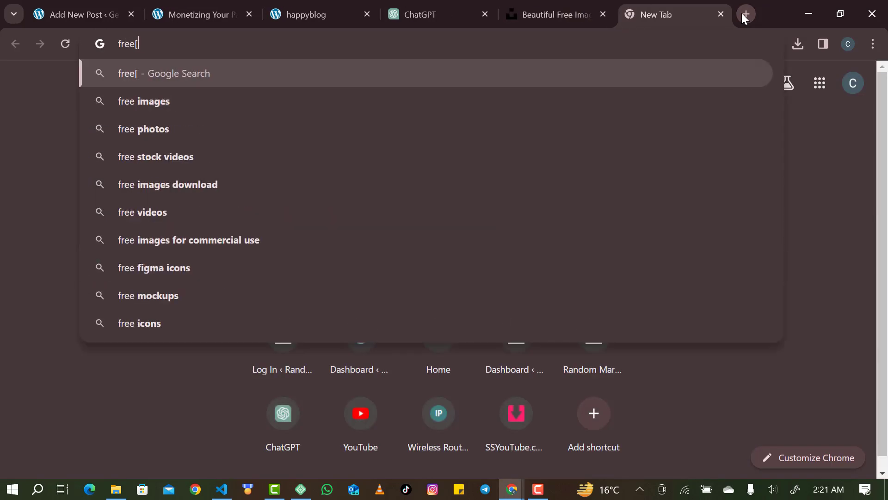
type("pik")
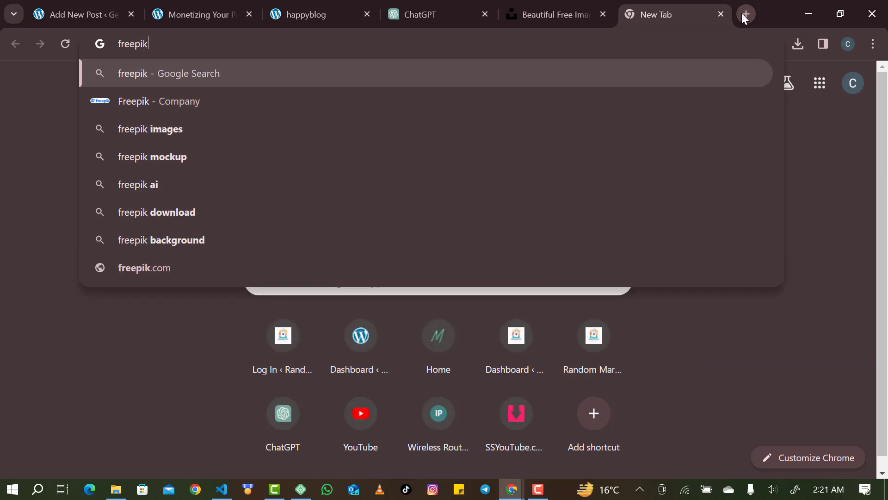
key("Return")
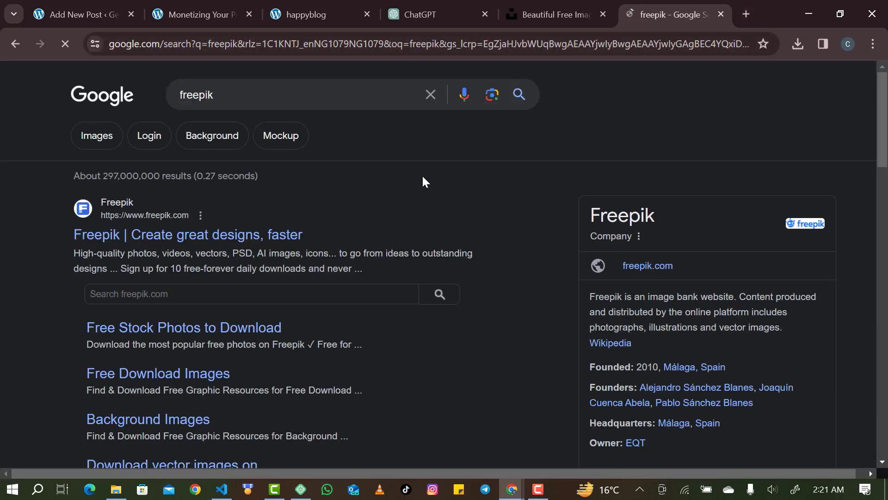
left_click(241, 236)
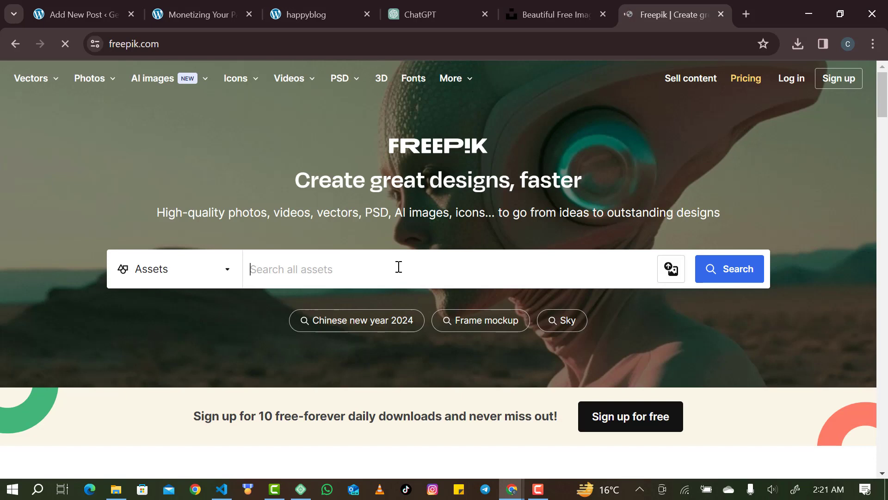
type("make money onl")
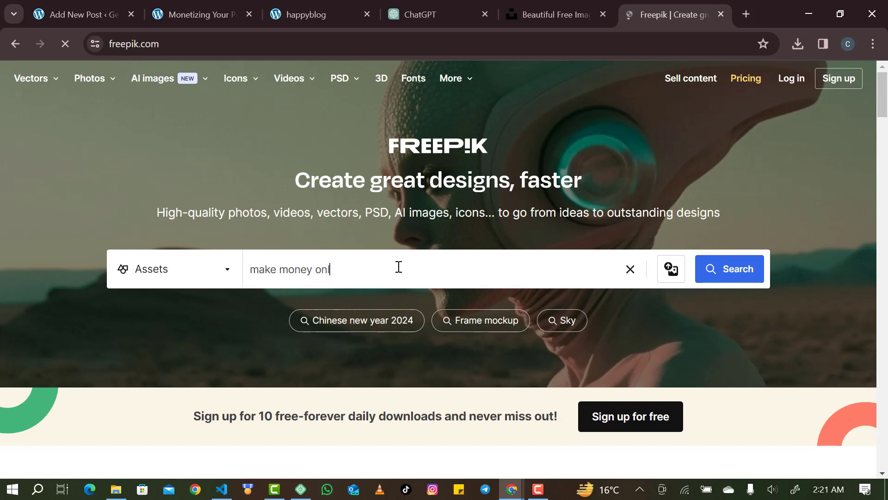
type("ine")
key("Return")
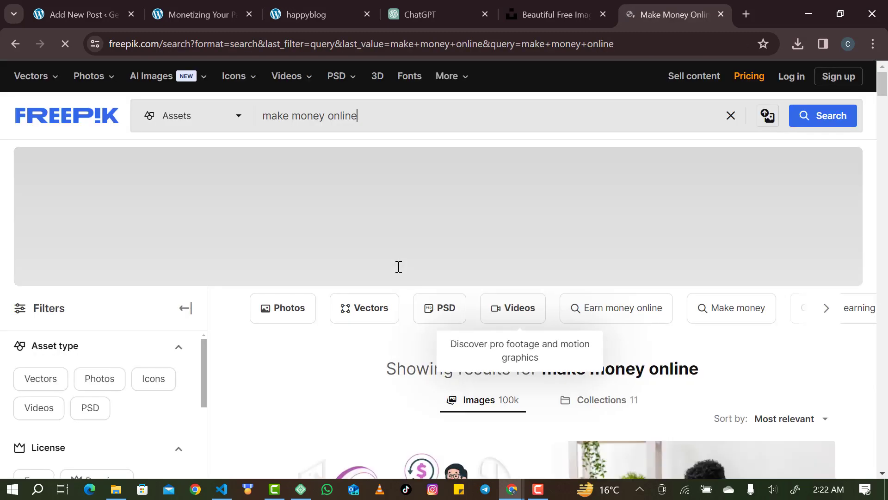
scroll(321, 369, "down", 5)
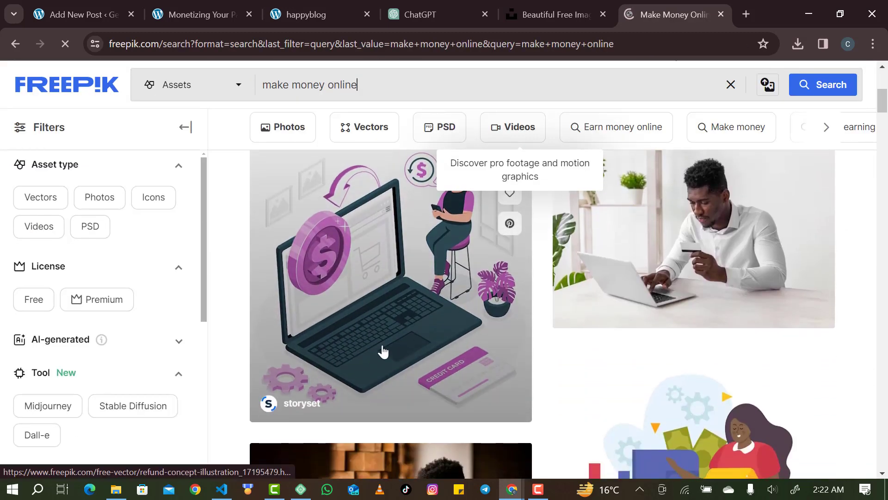
scroll(401, 341, "down", 3)
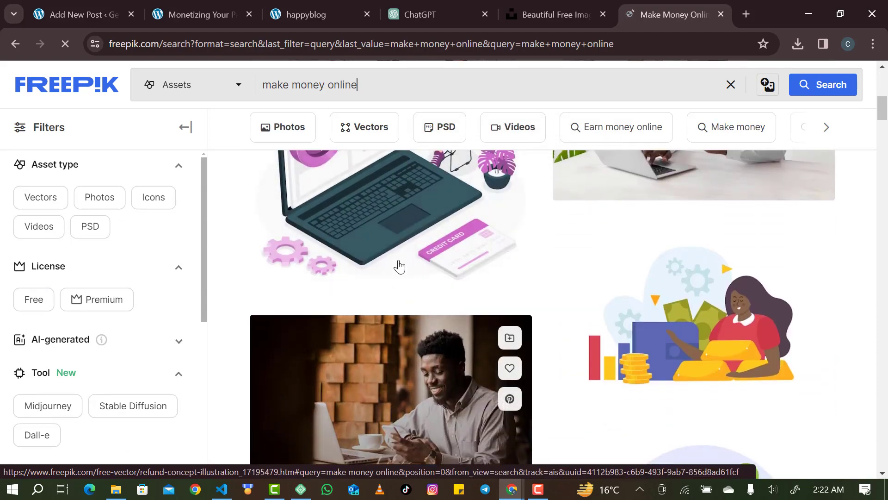
scroll(408, 243, "down", 9)
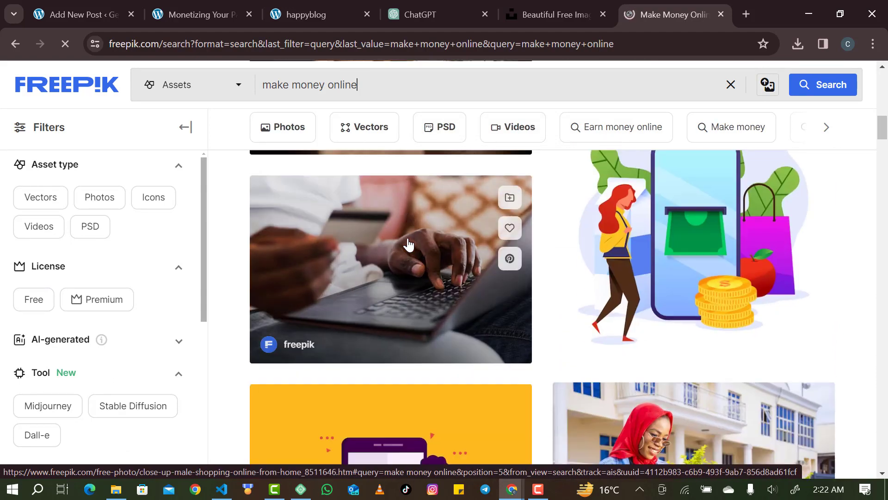
scroll(382, 282, "down", 8)
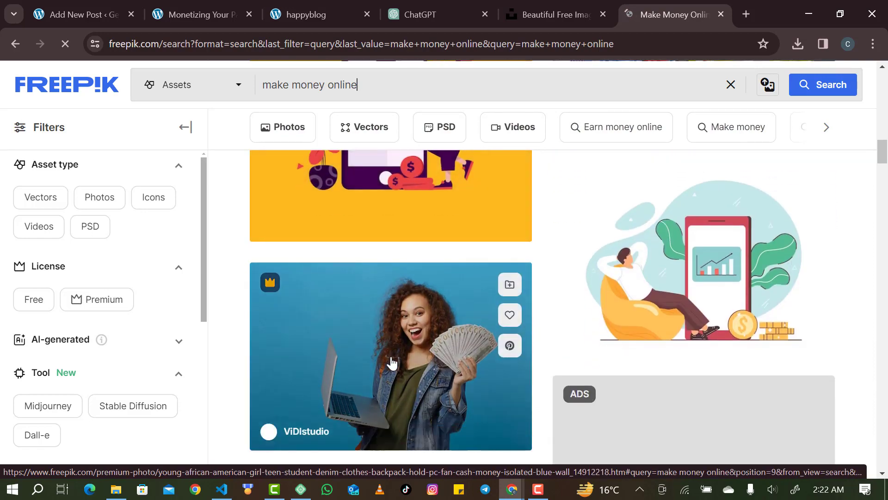
scroll(392, 363, "down", 8)
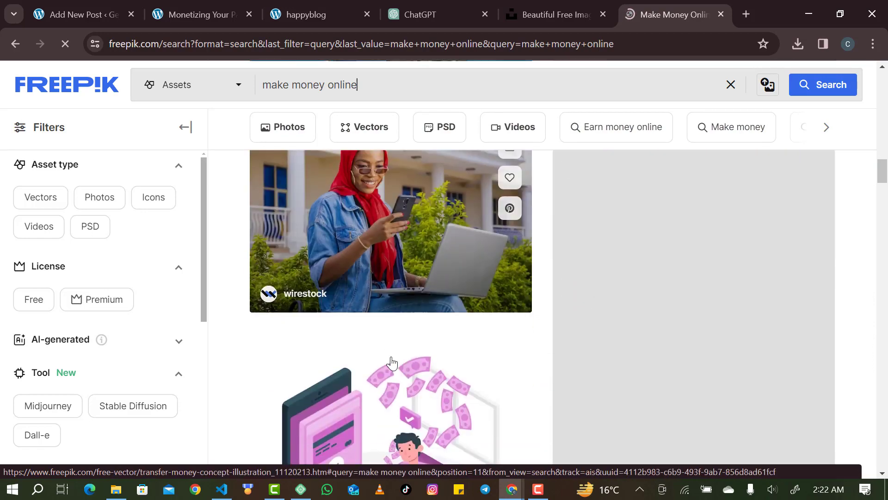
scroll(392, 363, "down", 14)
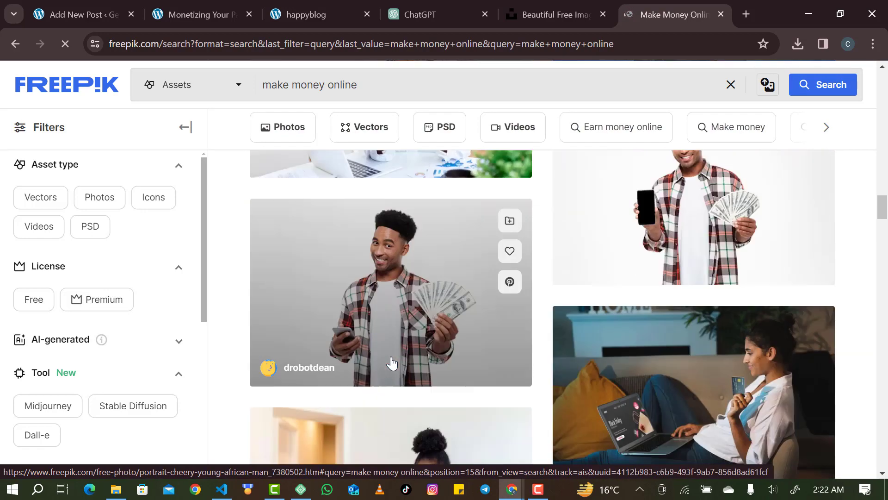
scroll(391, 363, "down", 10)
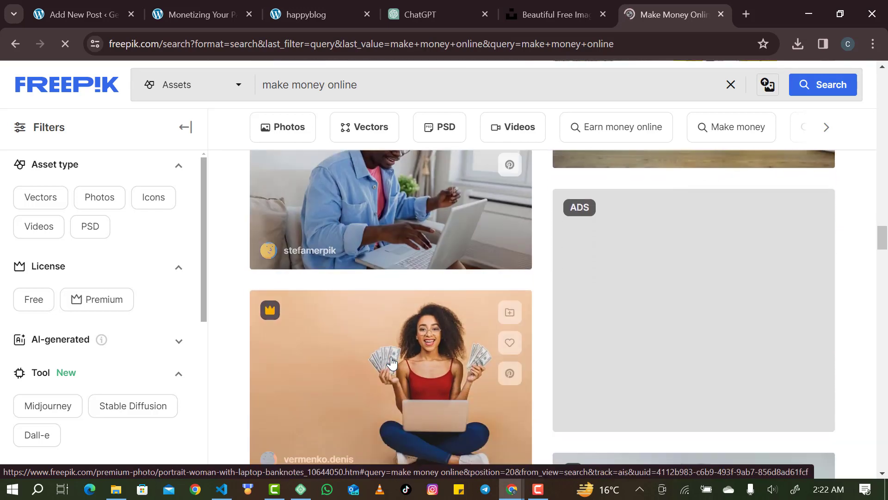
scroll(392, 363, "down", 3)
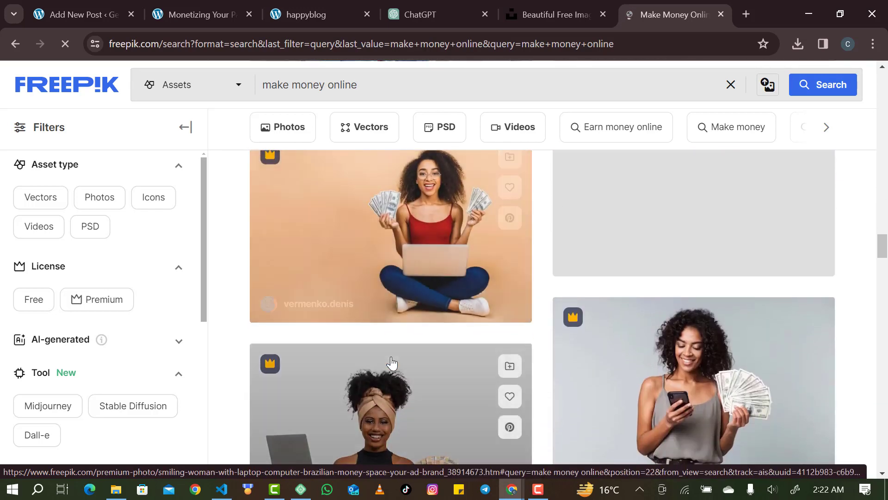
scroll(392, 363, "up", 1)
scroll(392, 363, "up", 1)
scroll(399, 341, "up", 3)
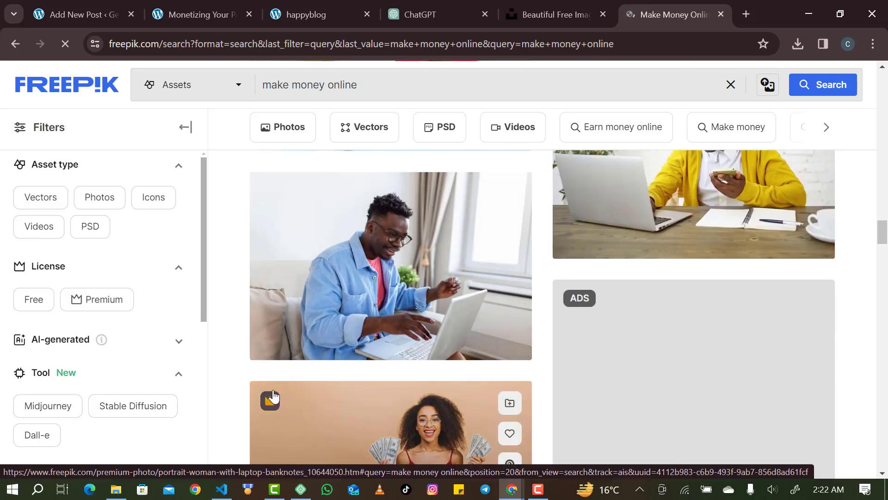
scroll(295, 397, "down", 3)
scroll(295, 397, "down", 12)
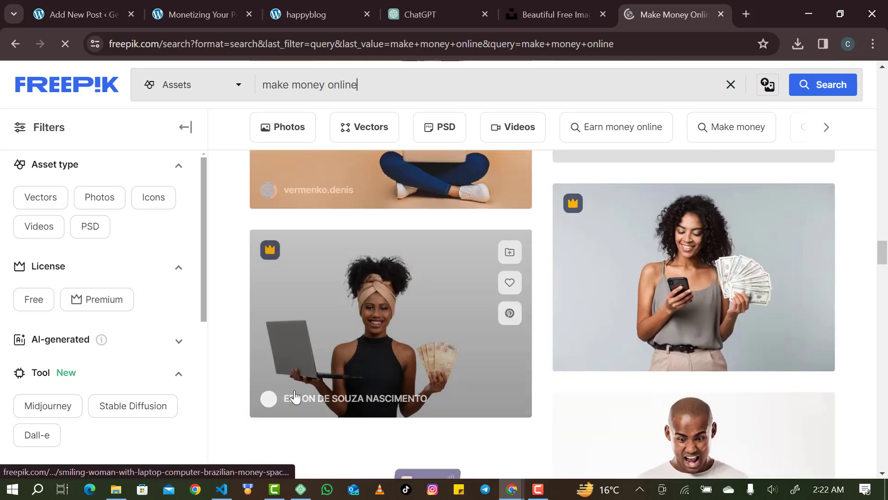
scroll(295, 397, "down", 5)
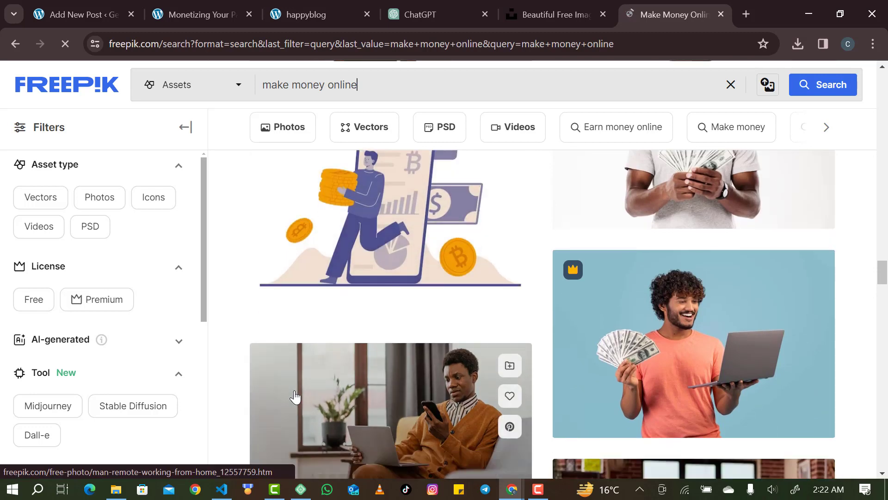
scroll(295, 397, "down", 7)
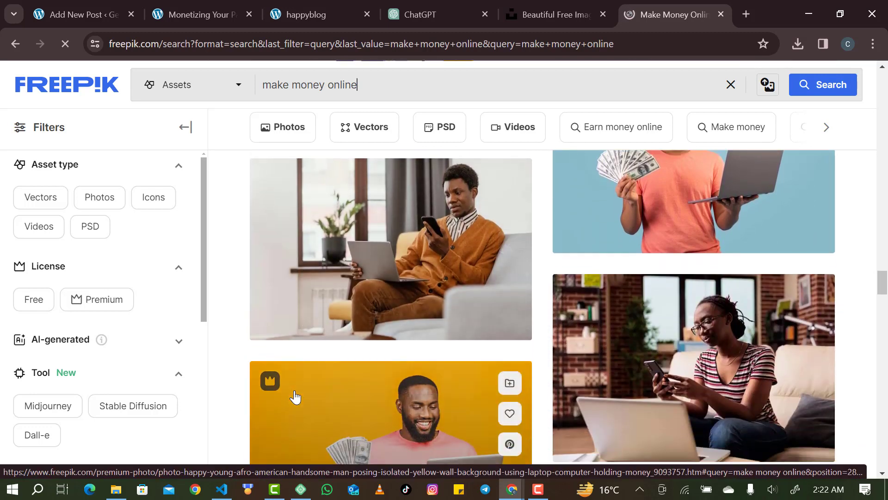
scroll(294, 397, "down", 8)
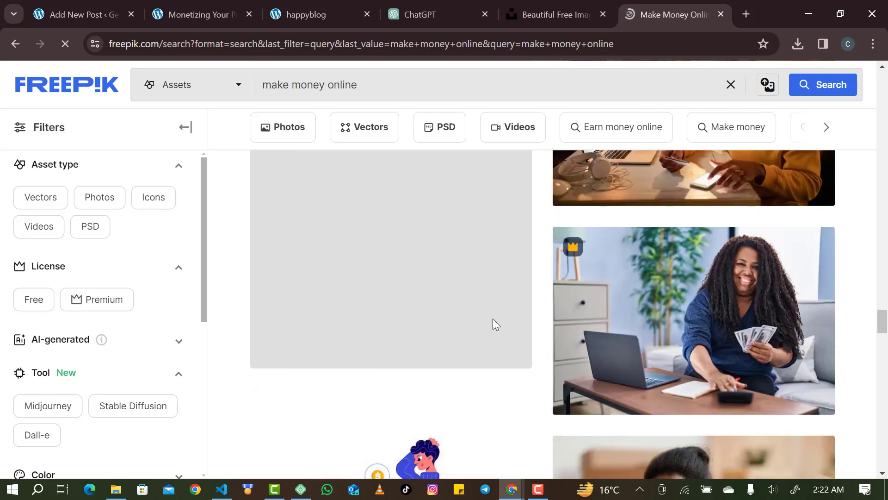
scroll(500, 317, "down", 3)
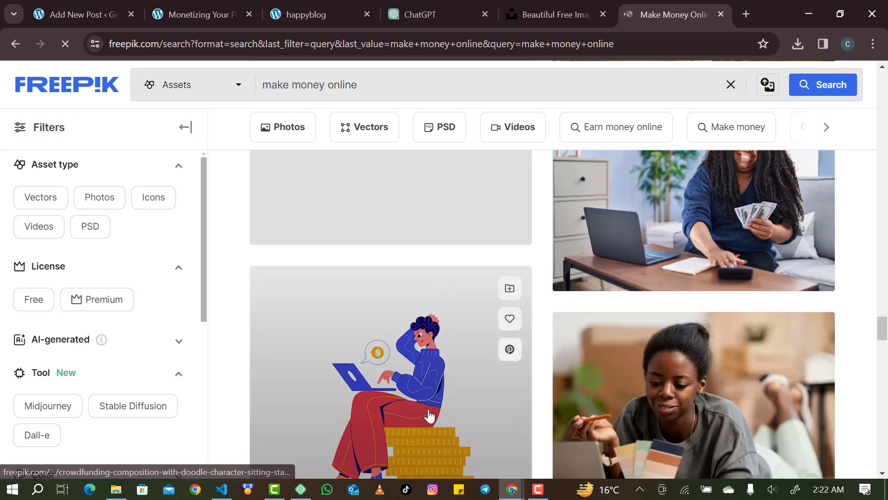
scroll(425, 402, "down", 2)
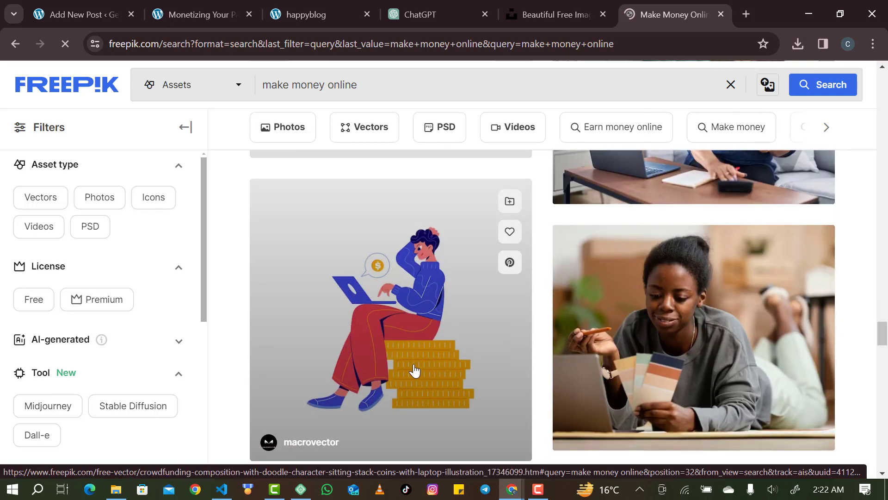
Open the doodle-on-coins illustration and look through Freepik's free download options.
left_click(414, 371)
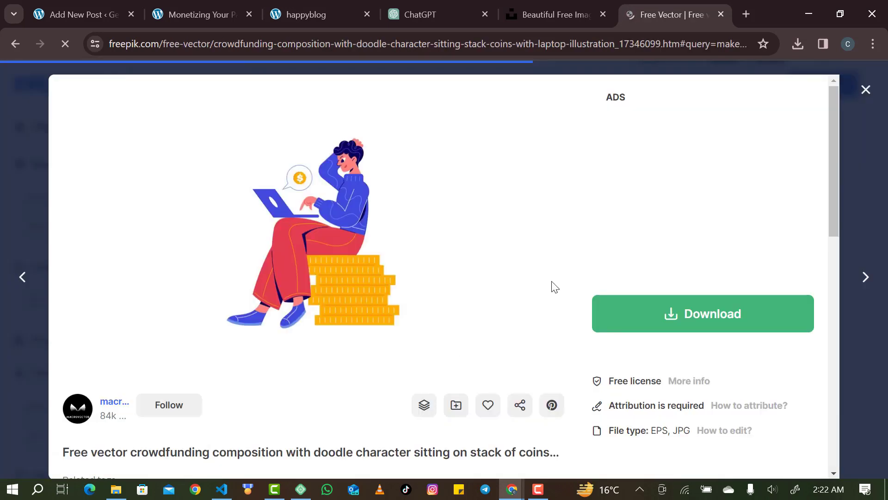
right_click(321, 237)
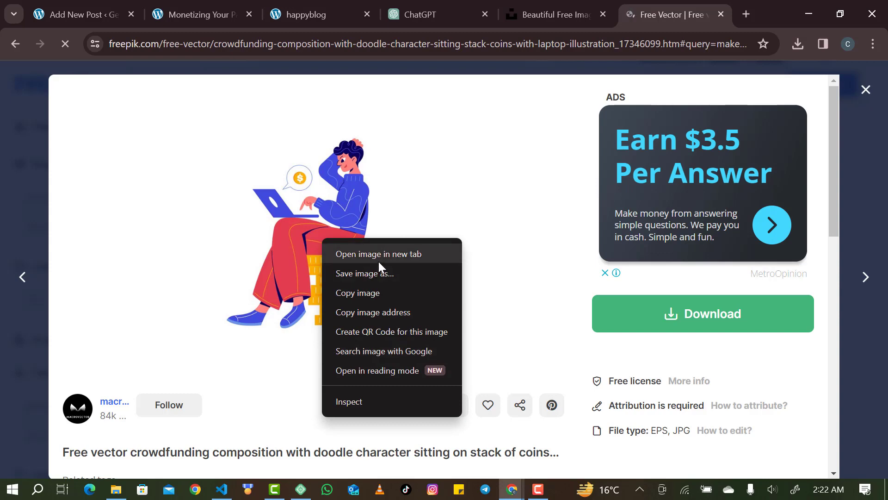
left_click(377, 278)
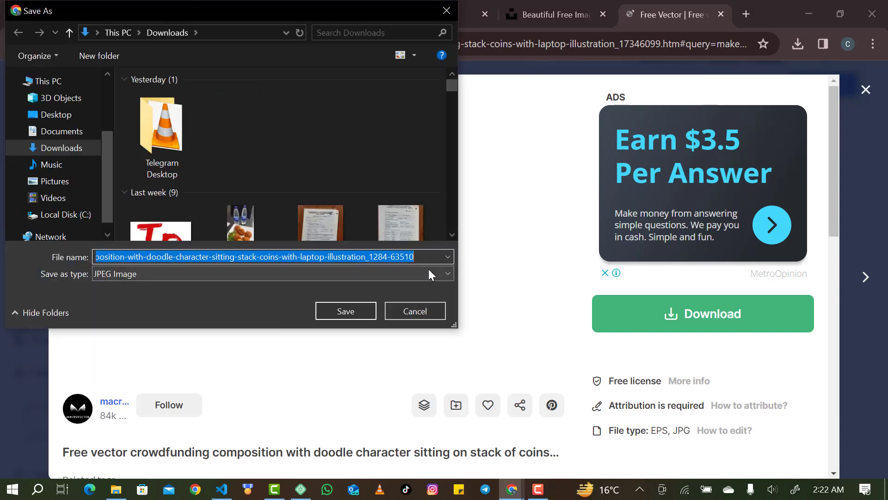
left_click(423, 310)
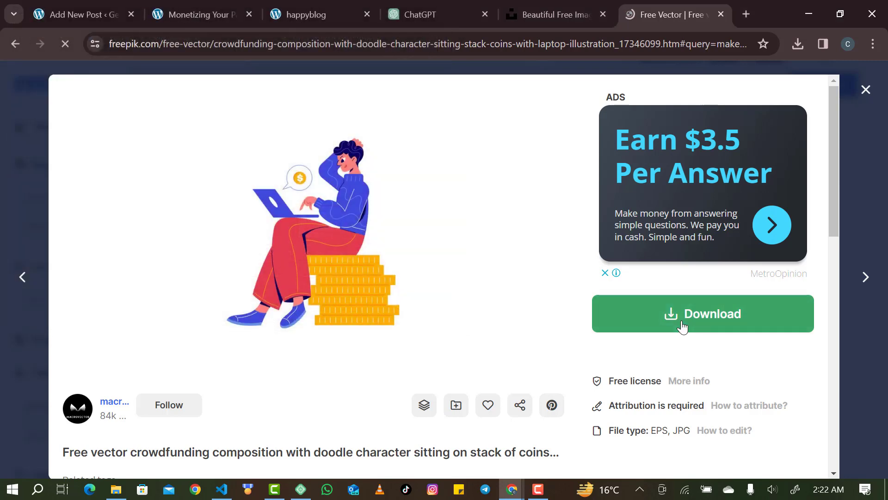
left_click(684, 322)
scroll(692, 436, "down", 2)
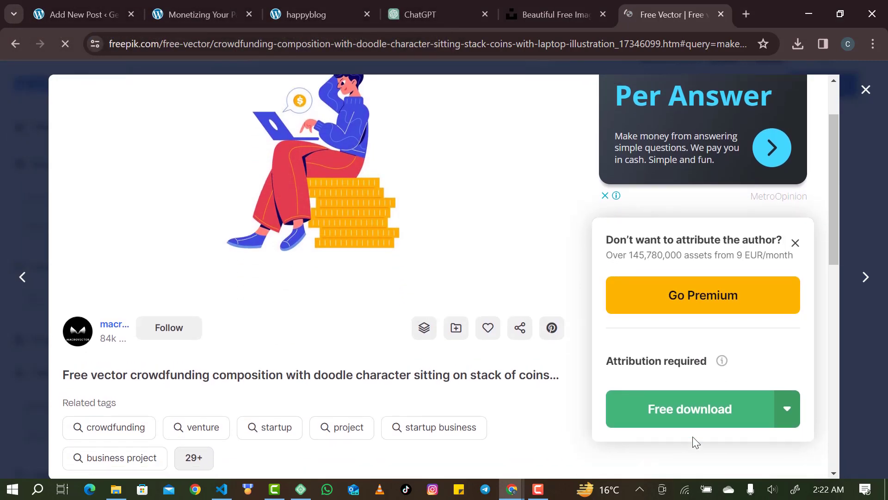
scroll(778, 400, "down", 1)
left_click(789, 379)
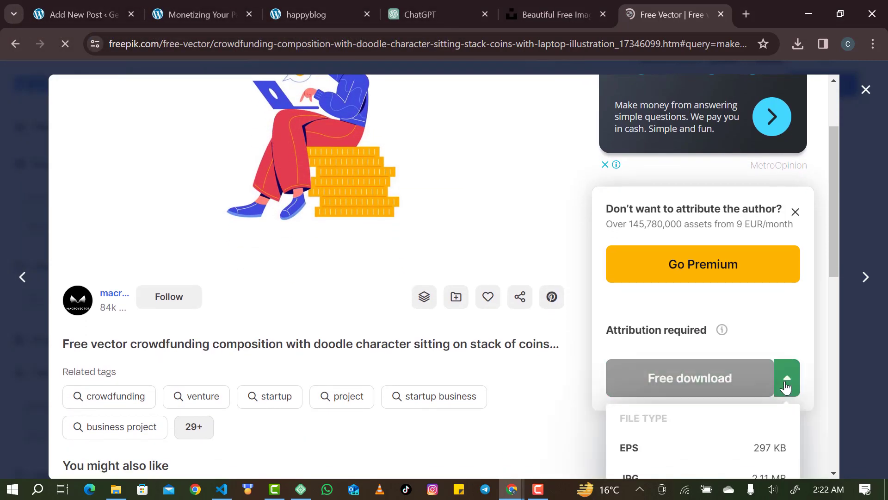
scroll(787, 387, "down", 3)
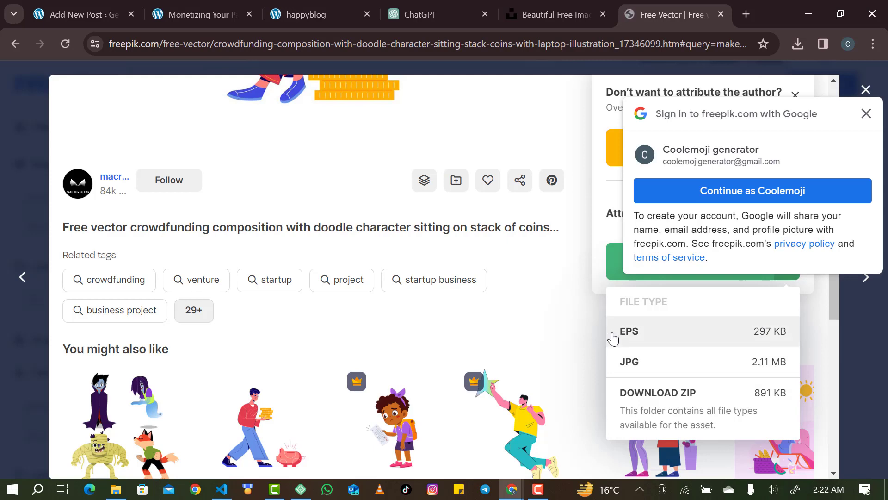
left_click(592, 285)
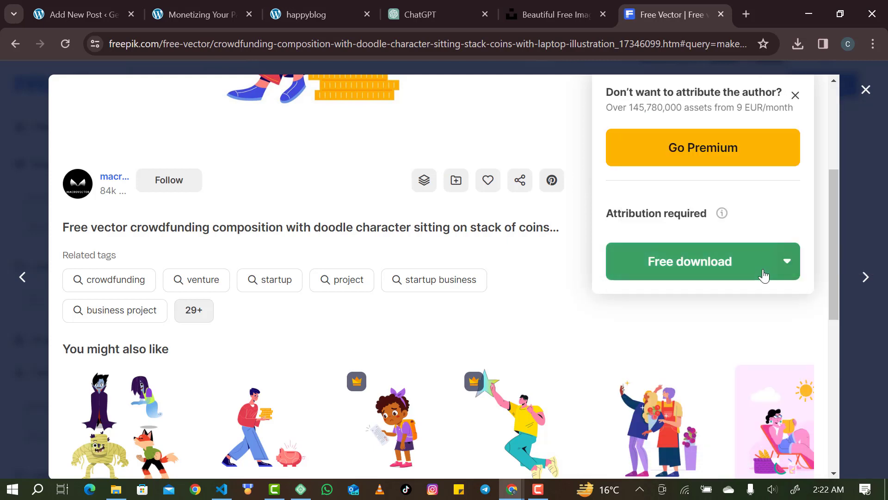
left_click(789, 274)
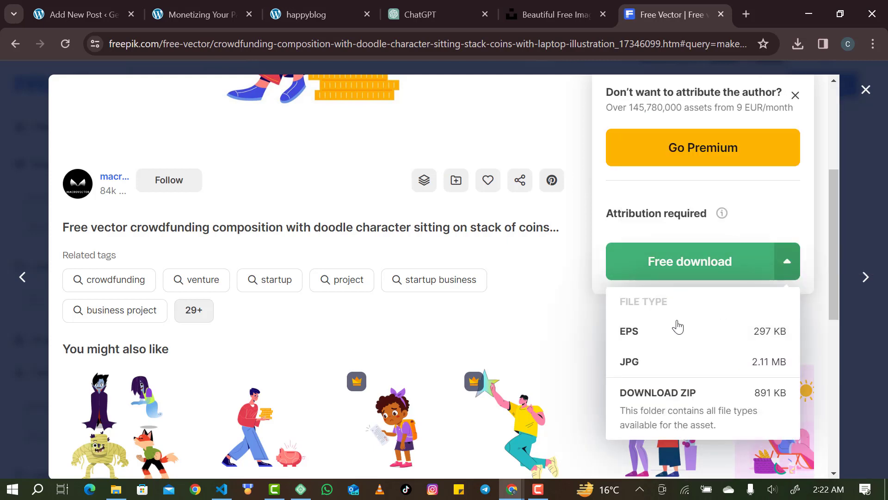
scroll(587, 301, "up", 5)
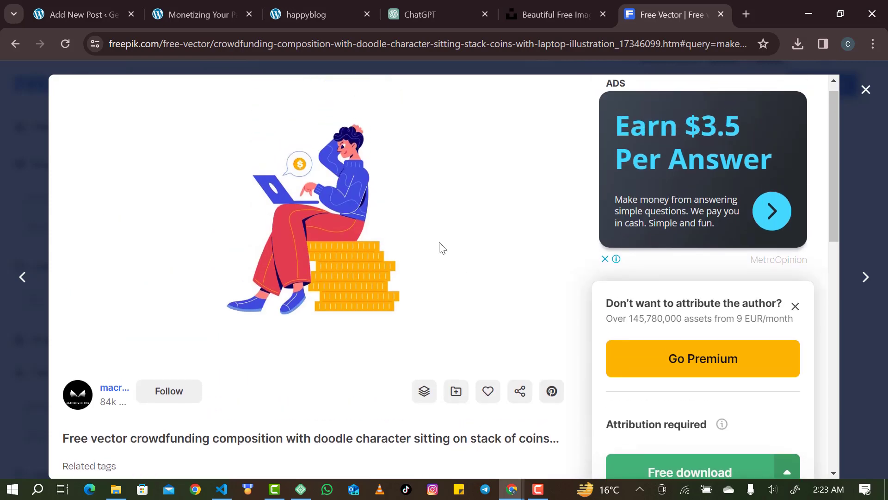
Save the illustration to Downloads as 'make money online.jpg' and open a blank tab.
right_click(439, 243)
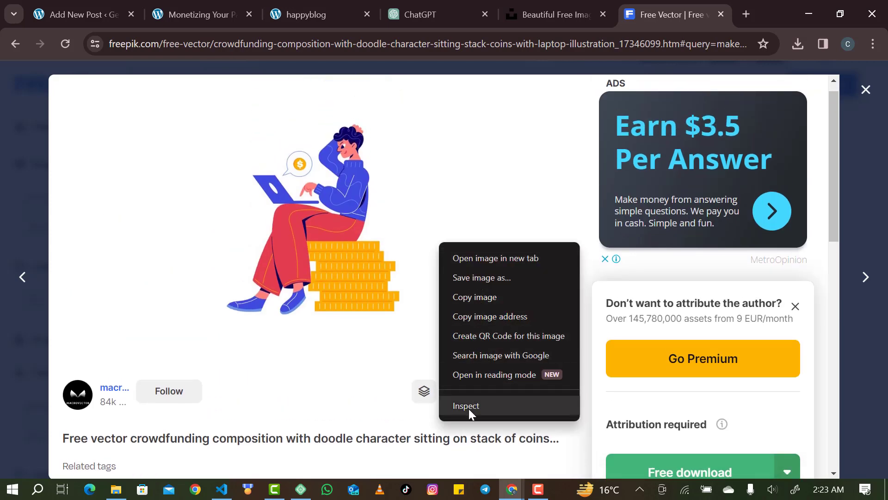
left_click(478, 284)
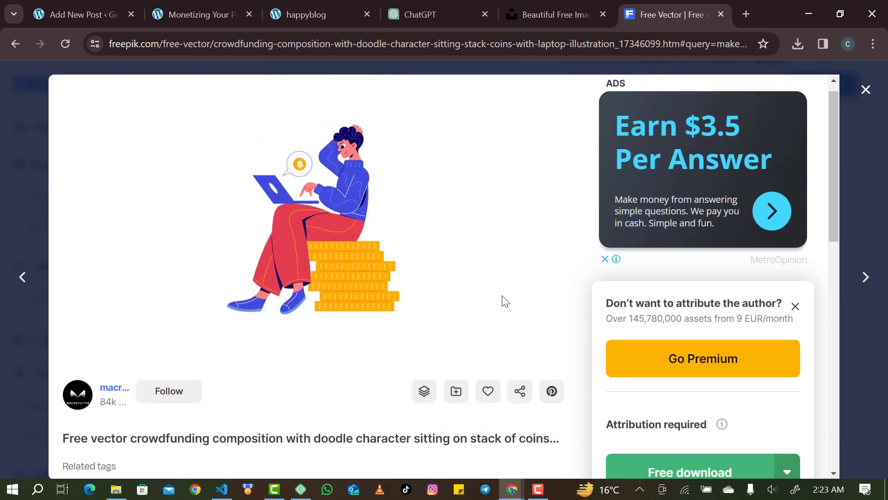
key("BackSpace")
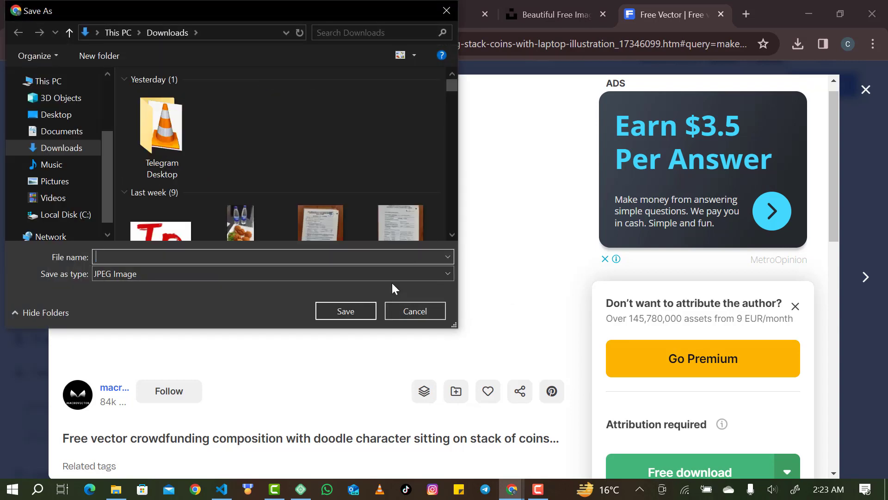
type("mak")
type("ney online")
key("Return")
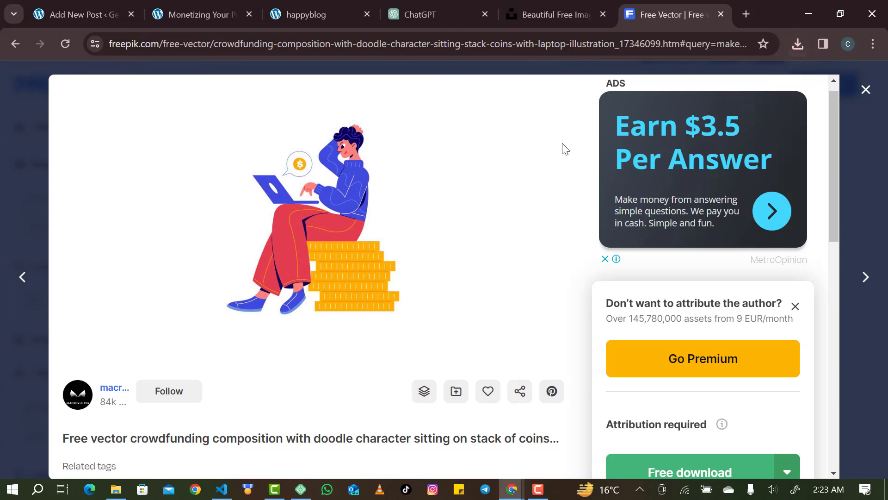
left_click(749, 5)
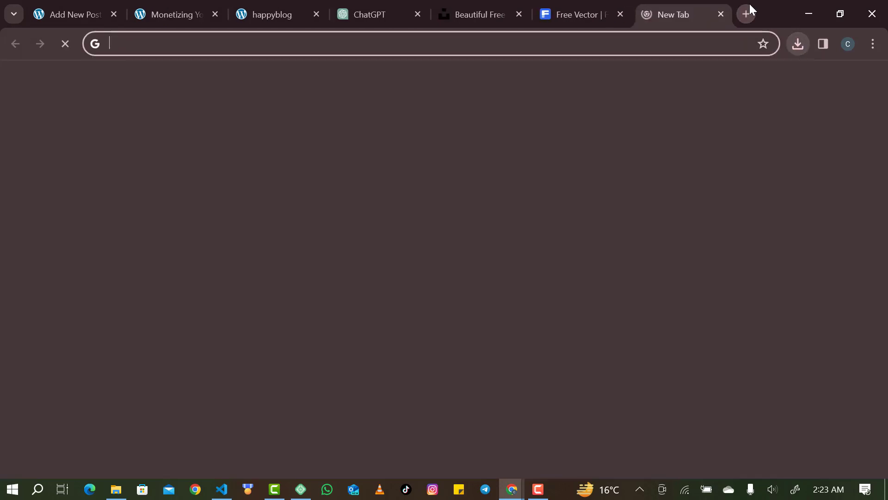
Search Google for 'make money online images' and browse the Images results.
type("make")
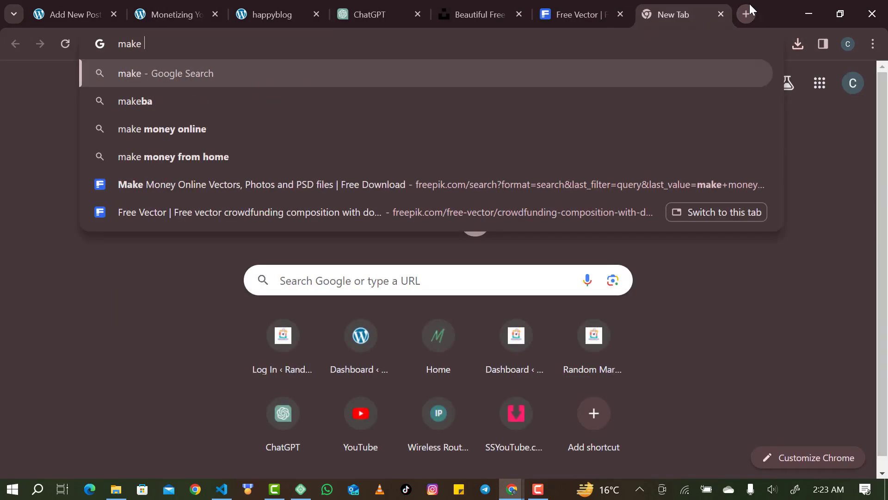
type(" money on")
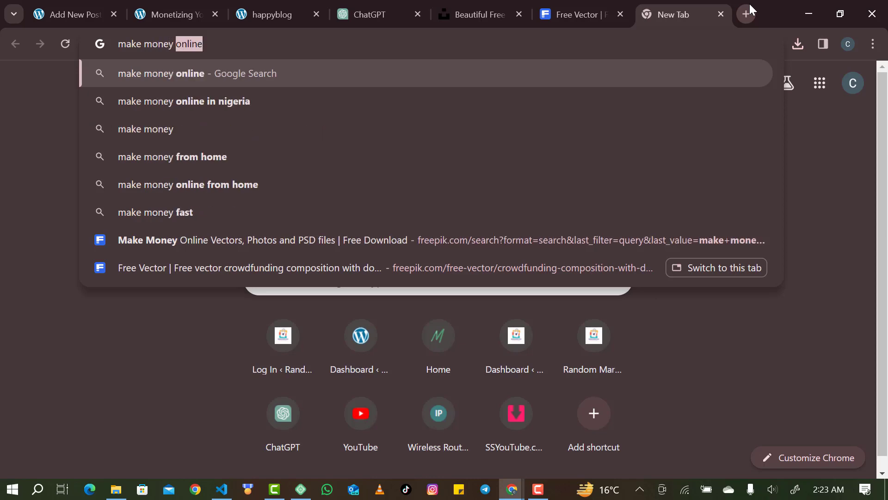
type("line images")
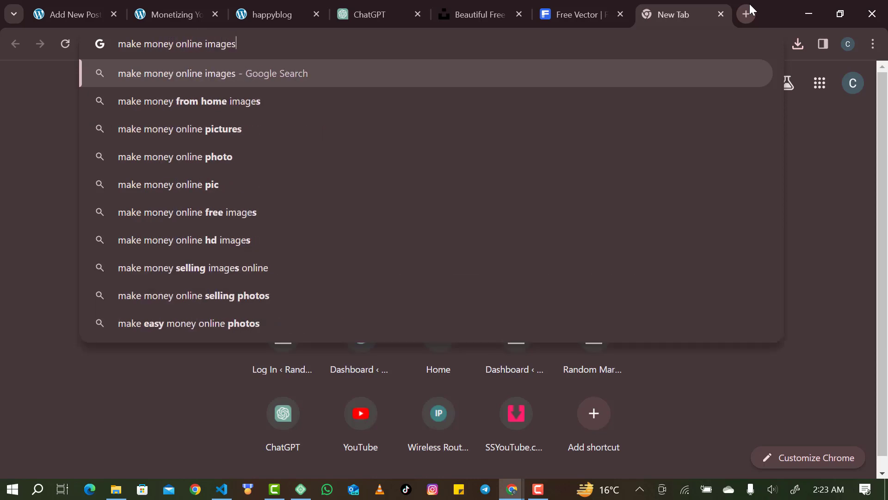
key("Return")
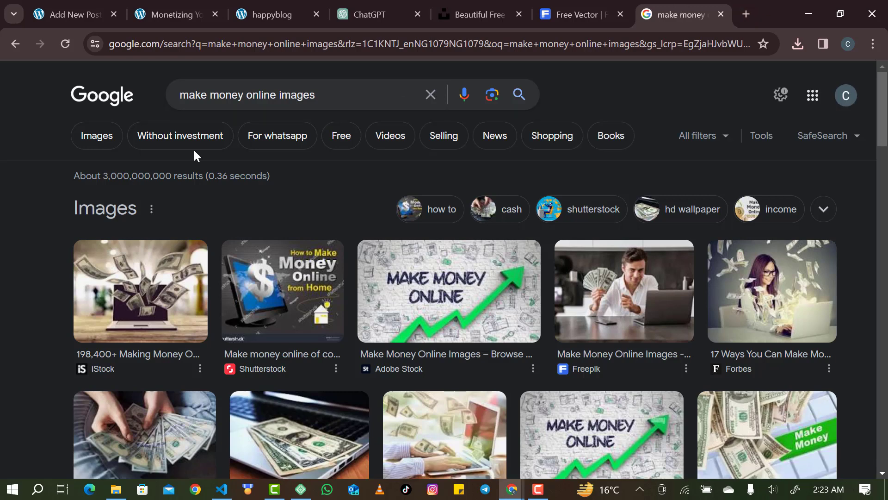
left_click(99, 142)
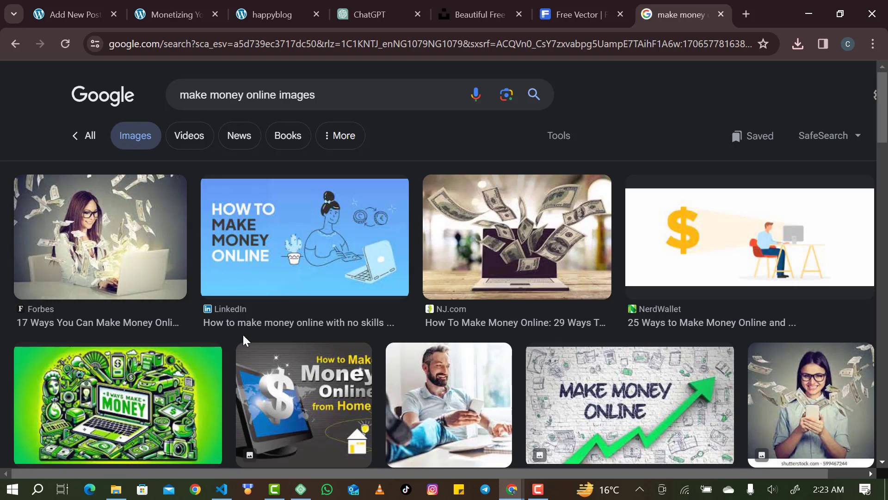
scroll(243, 340, "down", 1)
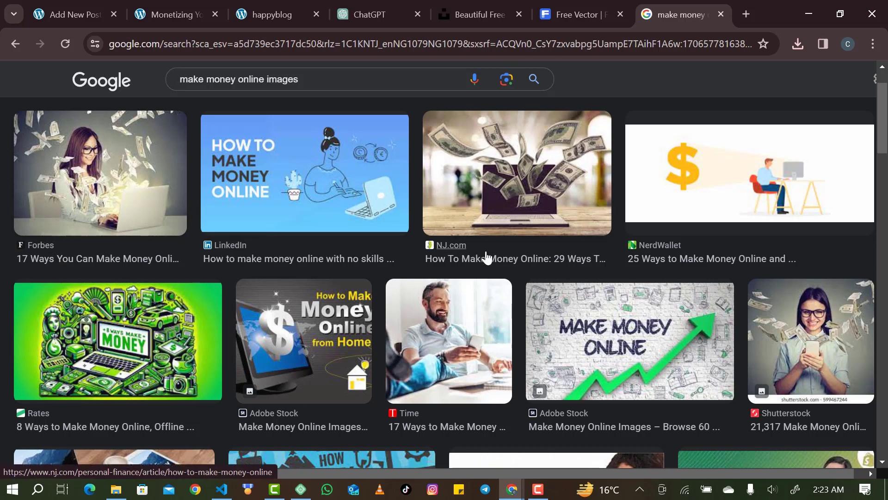
scroll(485, 258, "down", 1)
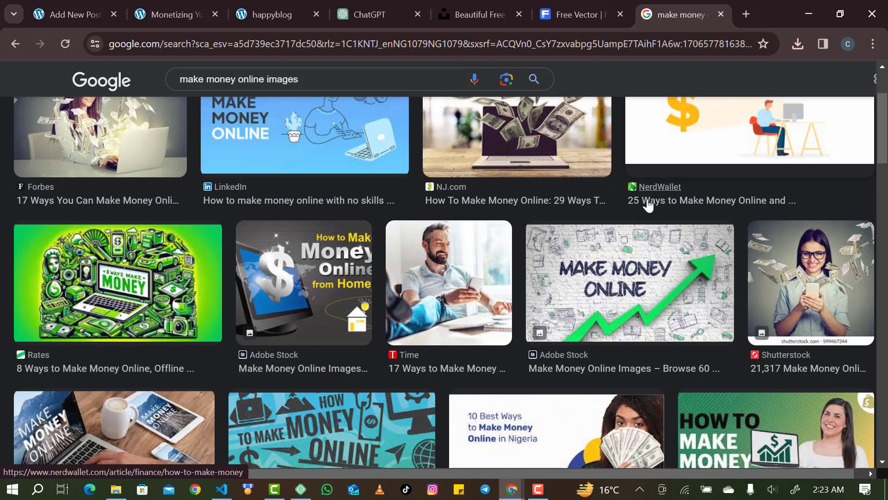
scroll(334, 261, "down", 6)
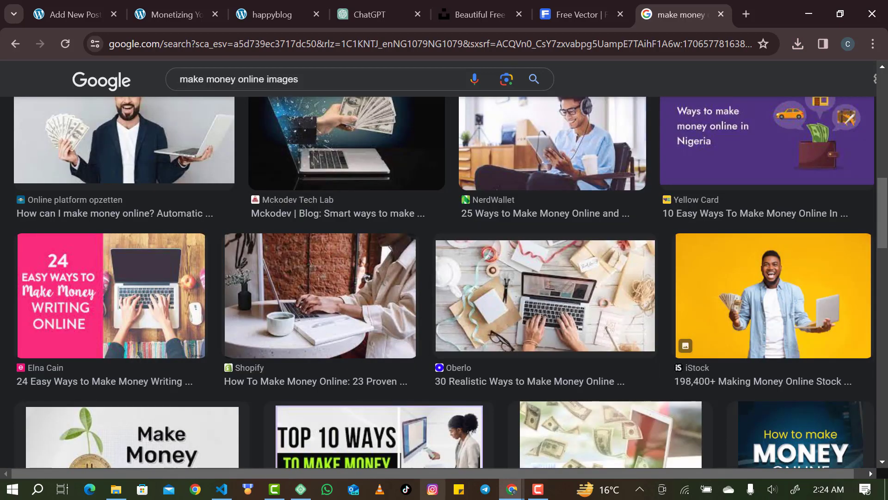
scroll(319, 356, "down", 10)
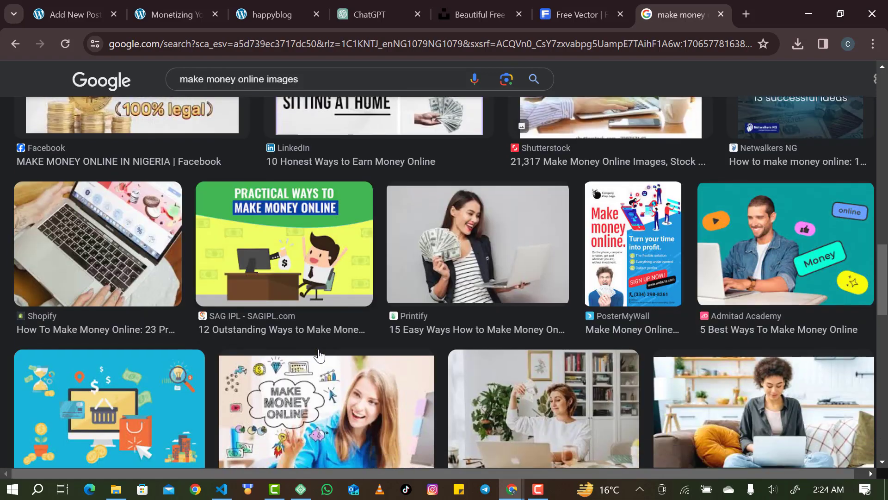
scroll(319, 356, "down", 14)
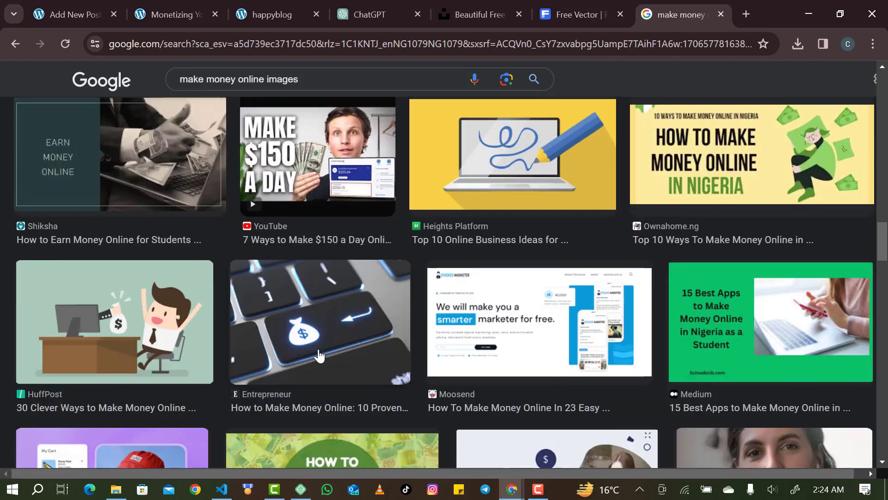
scroll(319, 356, "down", 5)
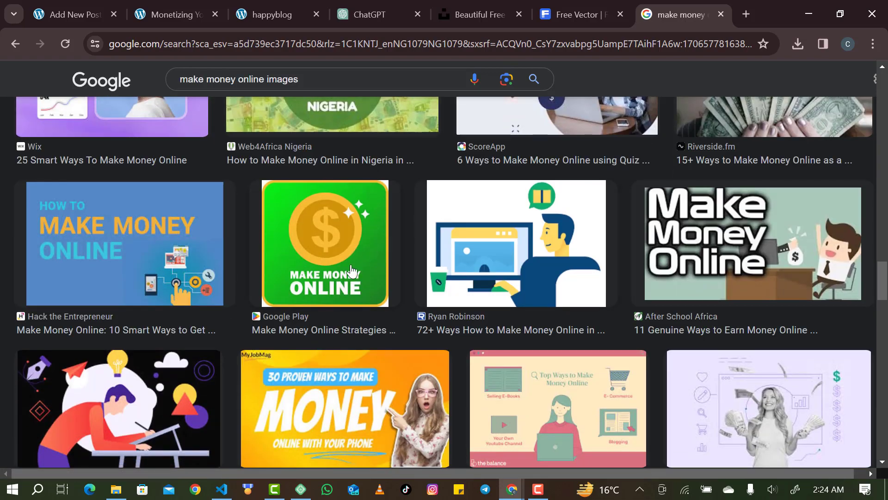
scroll(422, 275, "up", 2)
scroll(422, 275, "up", 15)
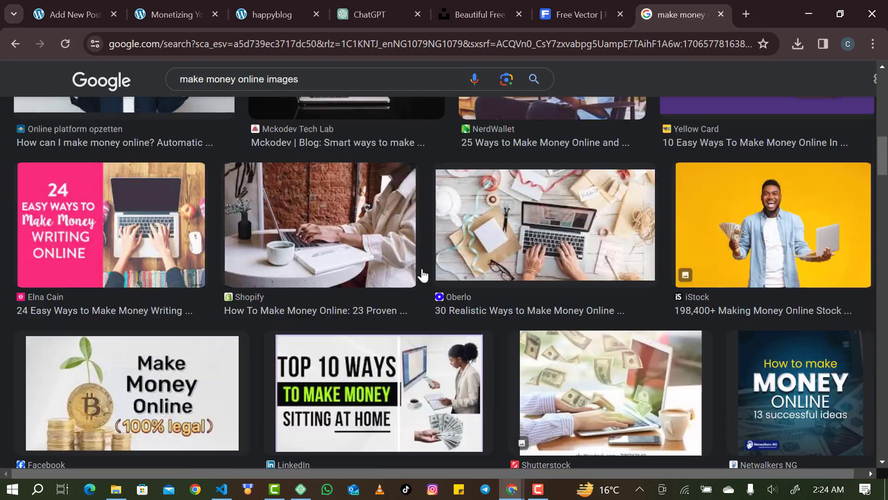
scroll(422, 275, "up", 5)
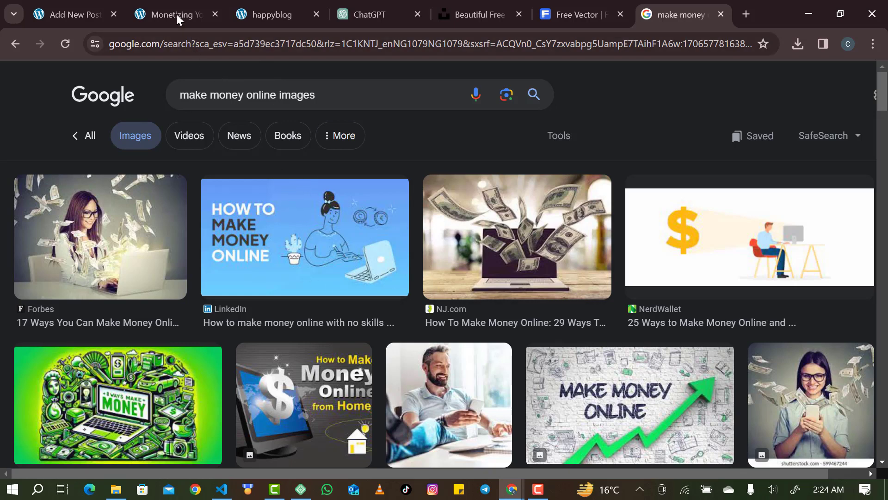
Upload the downloaded 'make money online.jpg' and set it as the post's featured image.
left_click(69, 17)
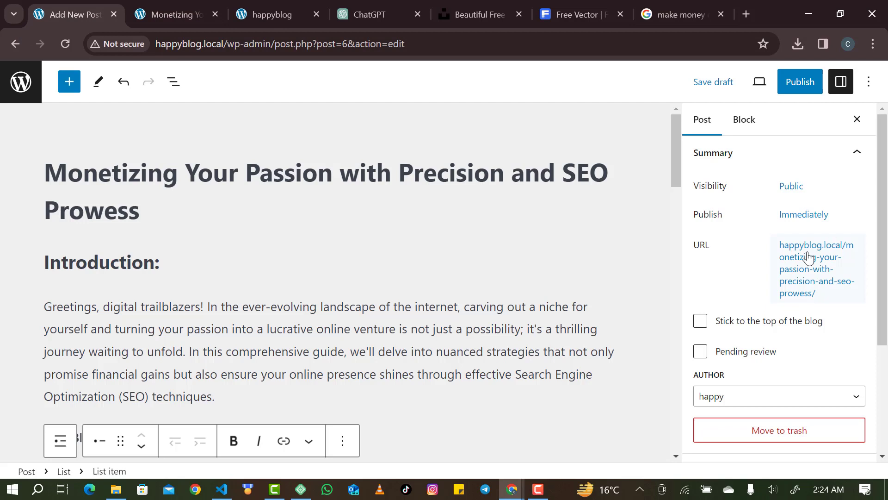
scroll(800, 283, "down", 3)
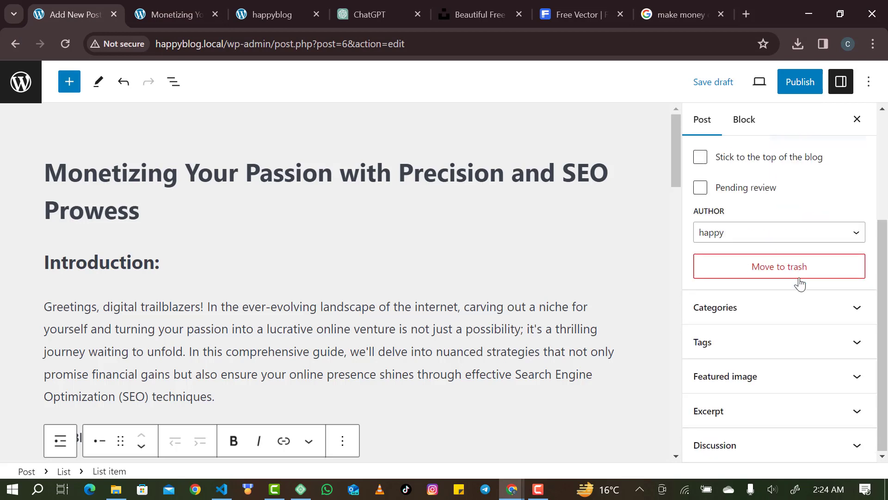
left_click(745, 373)
left_click(757, 414)
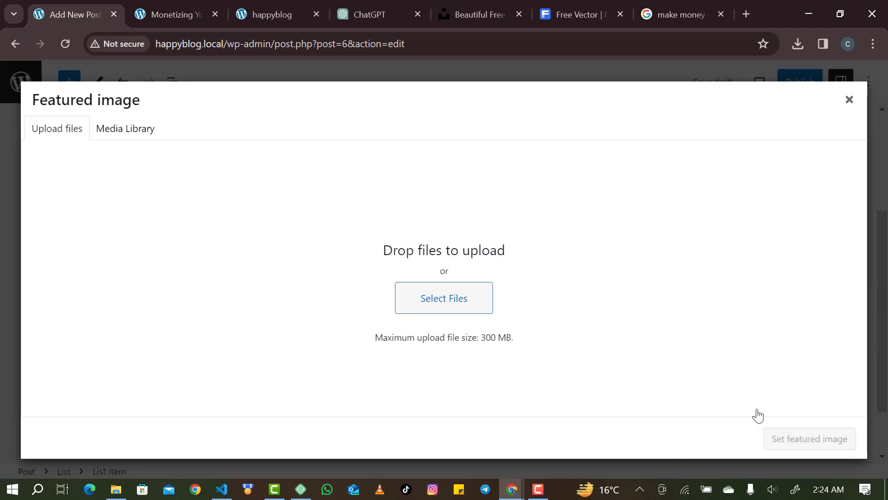
left_click(445, 302)
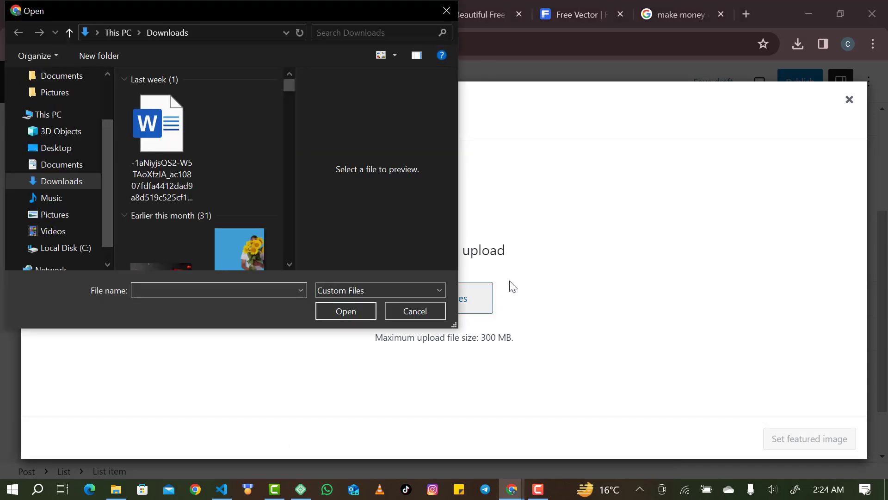
left_click(438, 18)
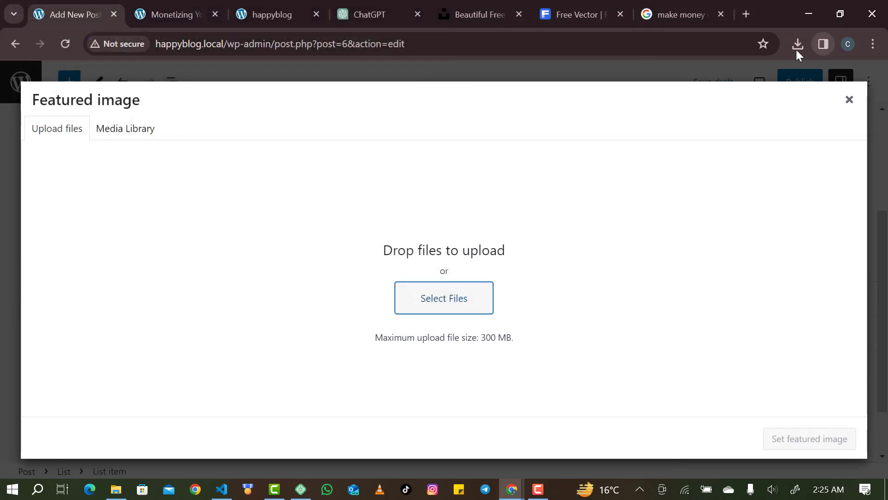
left_click(797, 49)
left_click_drag(674, 117, 470, 274)
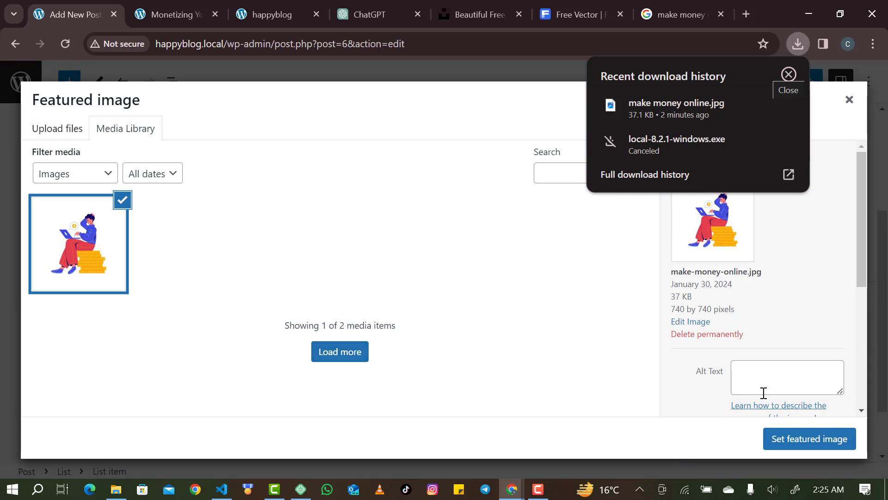
left_click(793, 438)
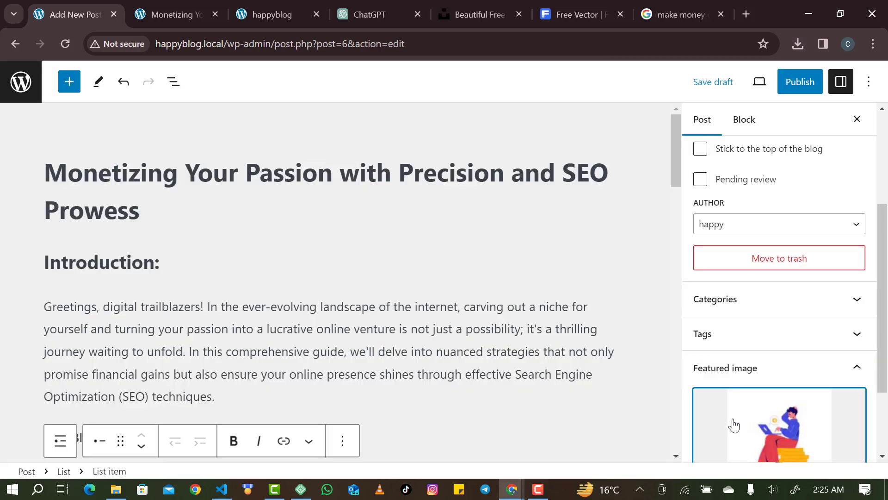
Review the post body around the bullet list, Blogging Brilliance heading and introduction.
scroll(500, 367, "down", 5)
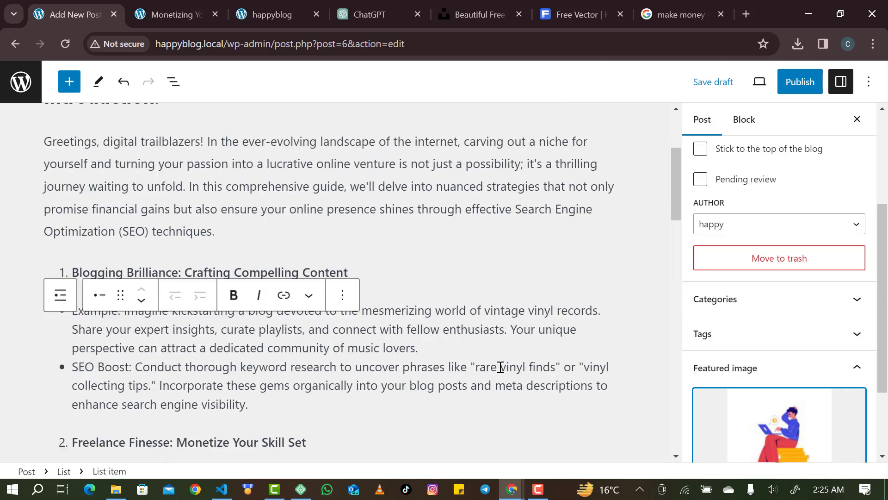
left_click(351, 352)
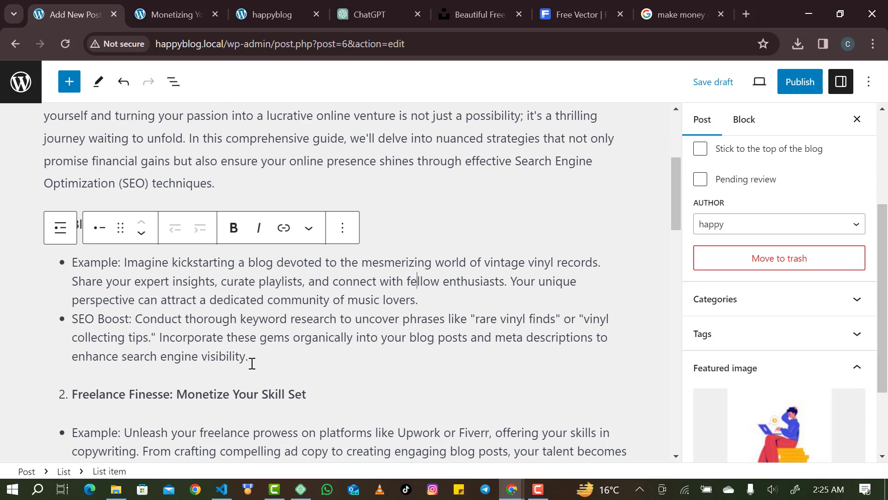
left_click(389, 255)
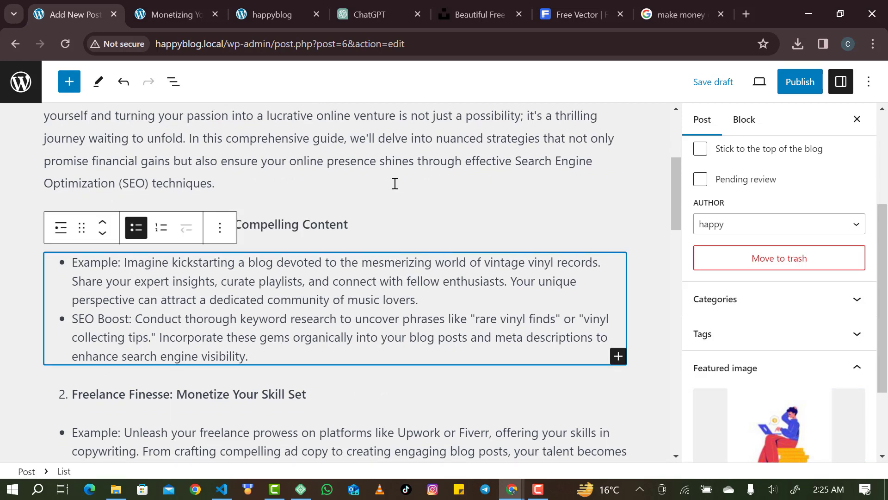
left_click(384, 216)
left_click(370, 166)
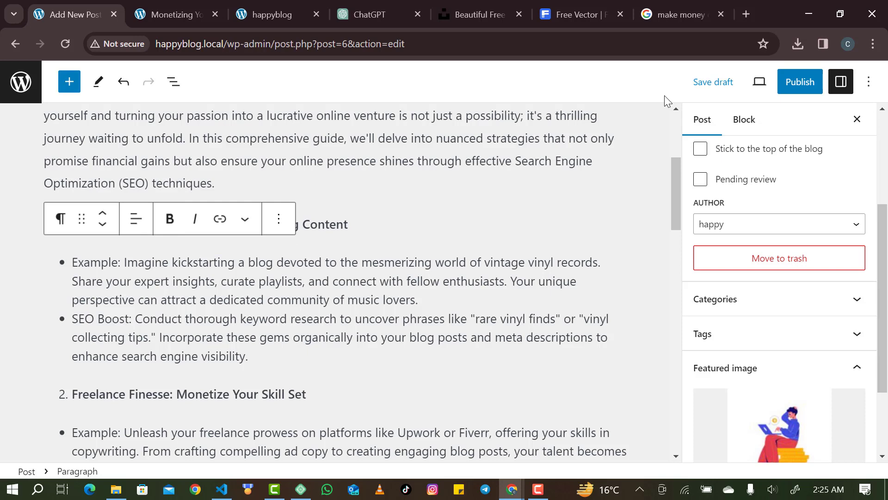
scroll(522, 228, "up", 4)
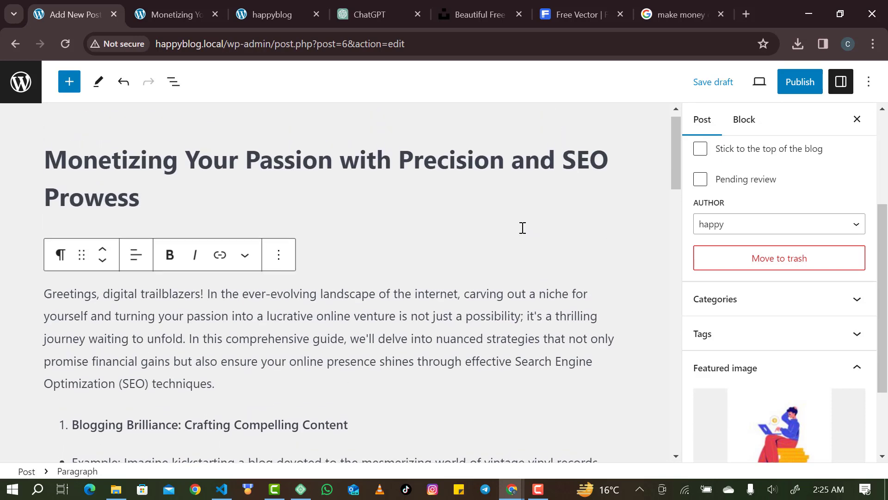
scroll(523, 228, "down", 2)
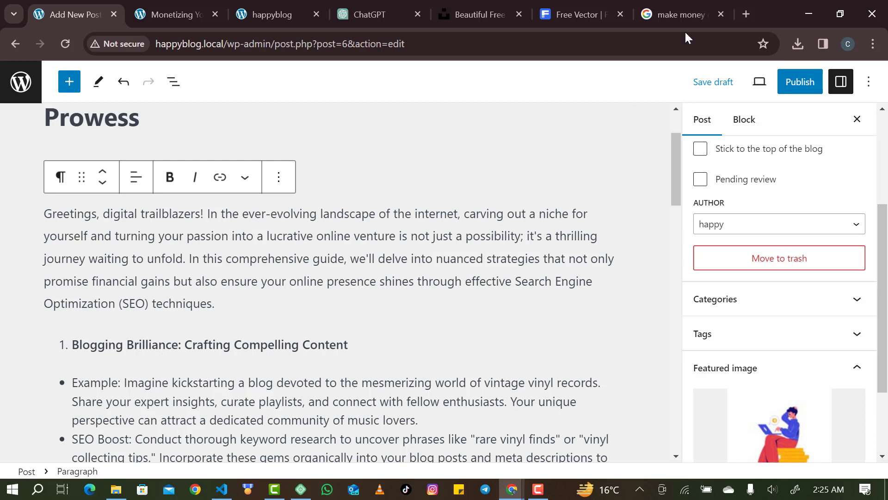
Search Freepik for 'blogging images' and open the laptop photo showing BLOG.
left_click(574, 14)
double_click(470, 90)
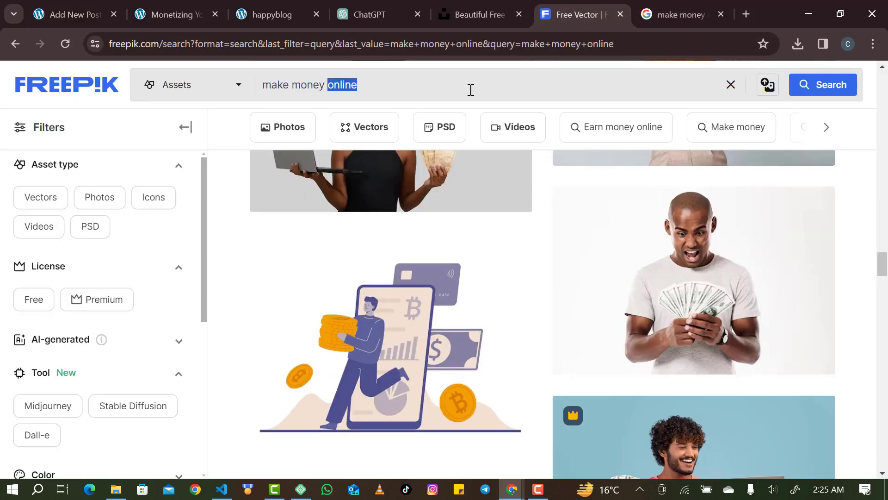
key("BackSpace")
key("BackSpace")
key("BackSpace")
key("BackSpace")
key("BackSpace")
key("BackSpace")
key("BackSpace")
key("BackSpace")
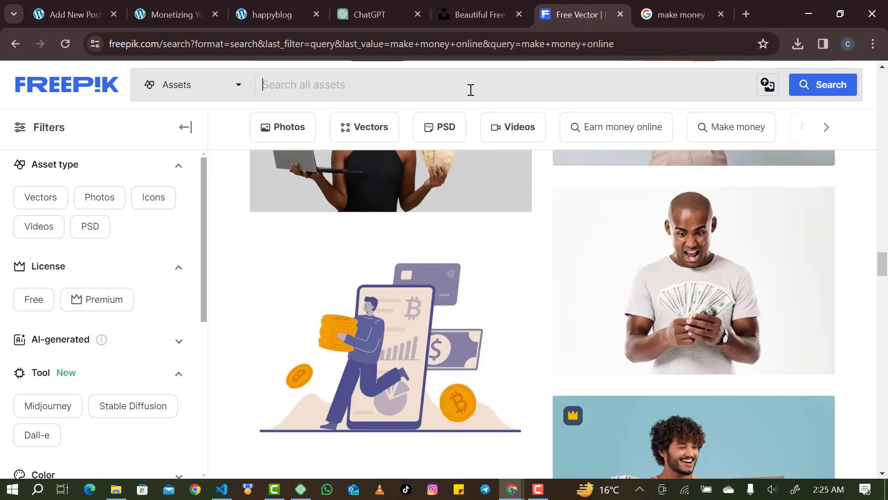
type("bloggi")
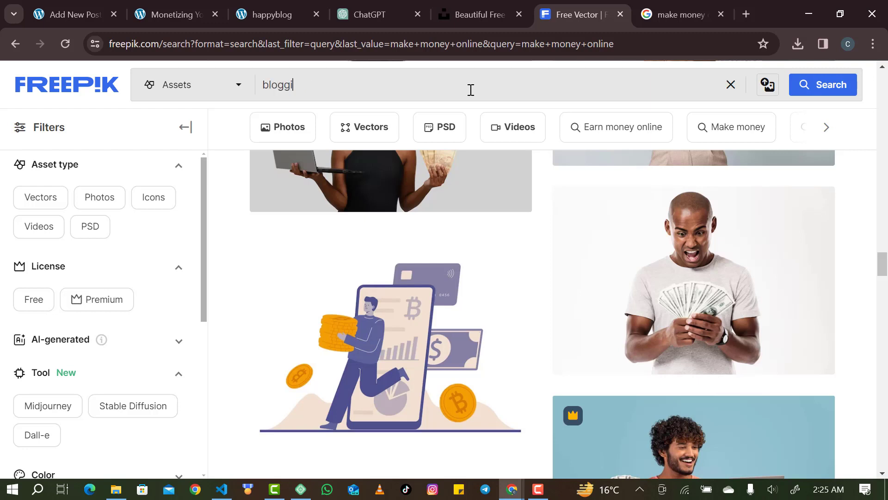
type("ng images")
key("Return")
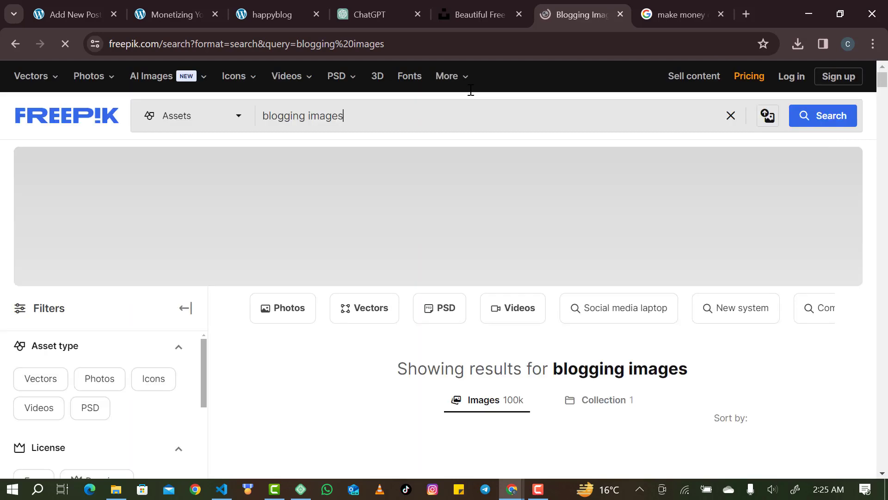
scroll(438, 206, "down", 4)
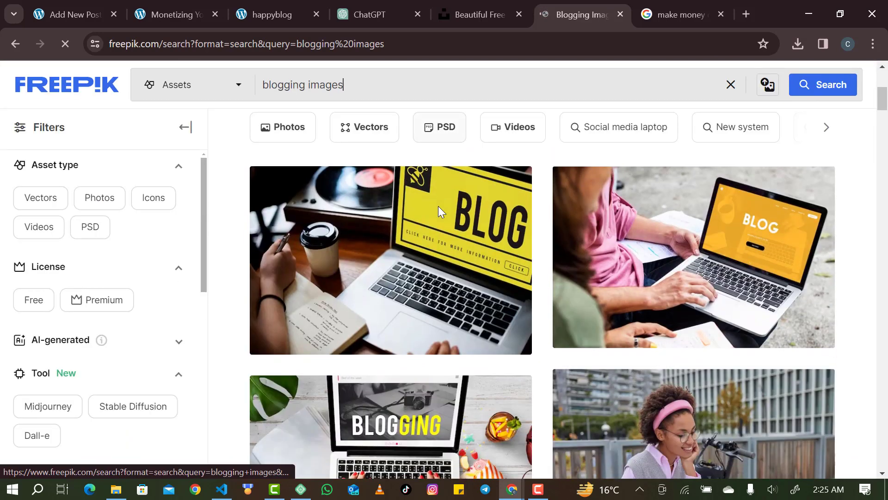
left_click(400, 273)
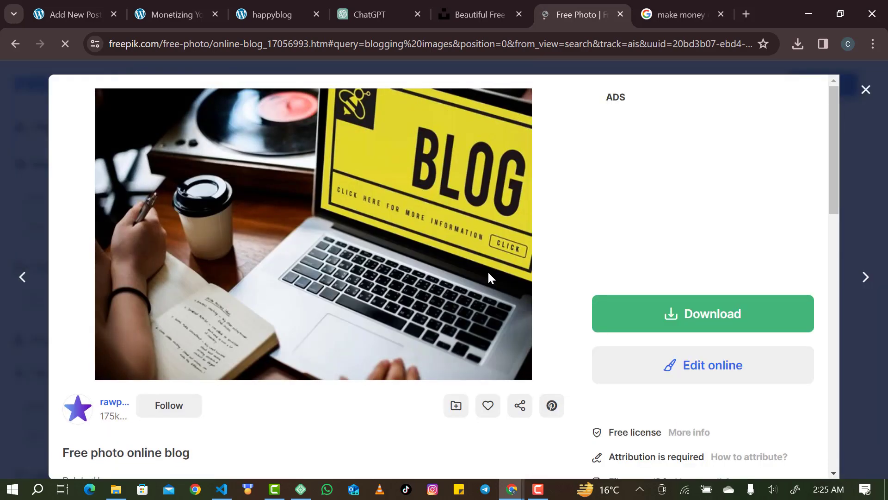
Download the Small 1000 × 667px version of the photo and return to the WordPress draft.
left_click(687, 316)
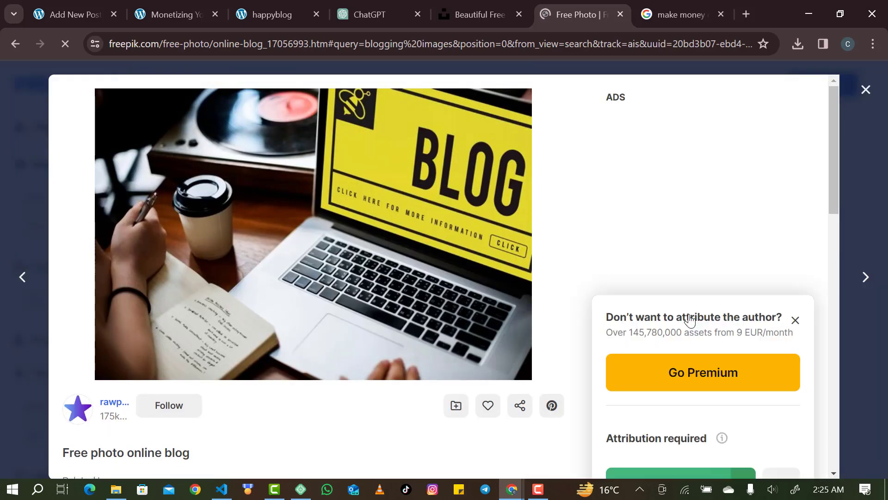
scroll(687, 317, "down", 5)
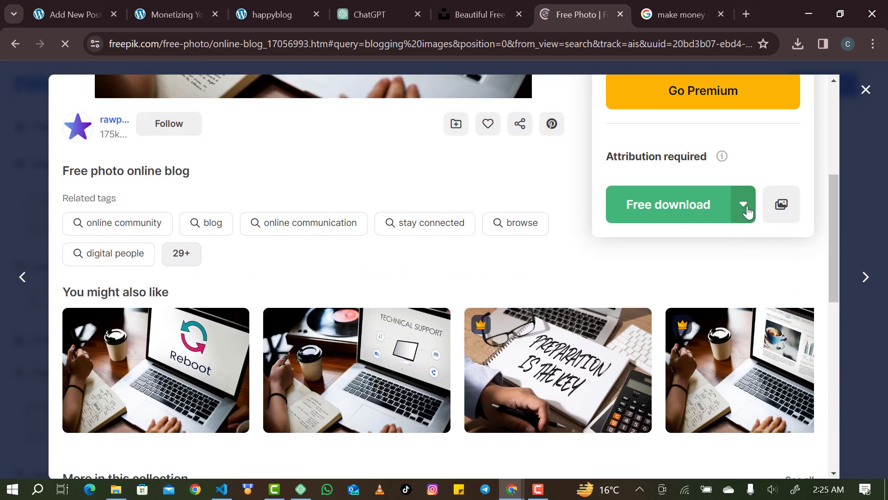
left_click(743, 205)
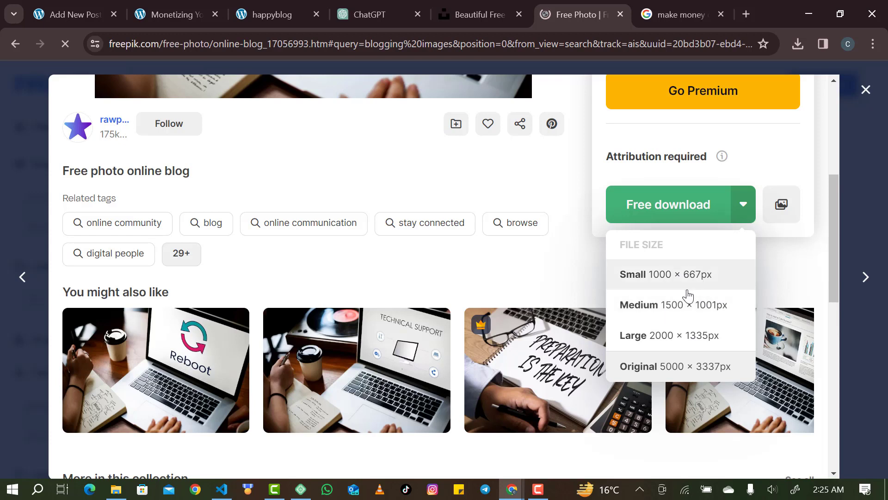
left_click(686, 275)
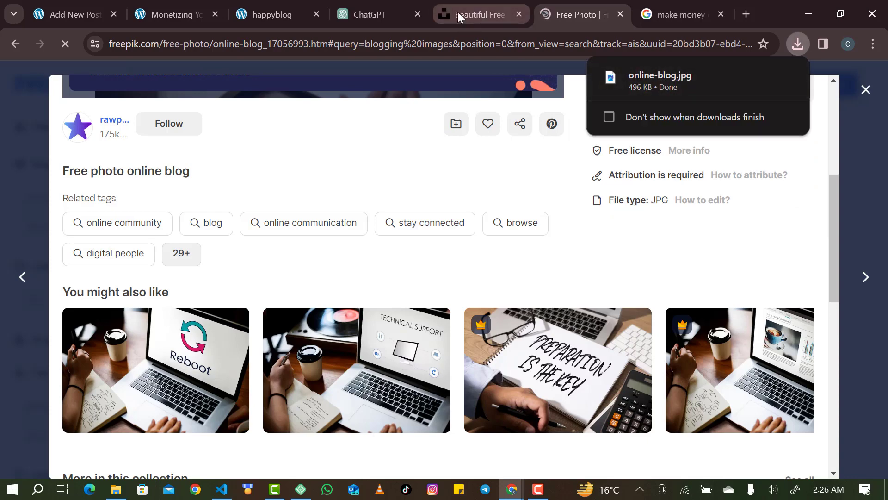
left_click(82, 6)
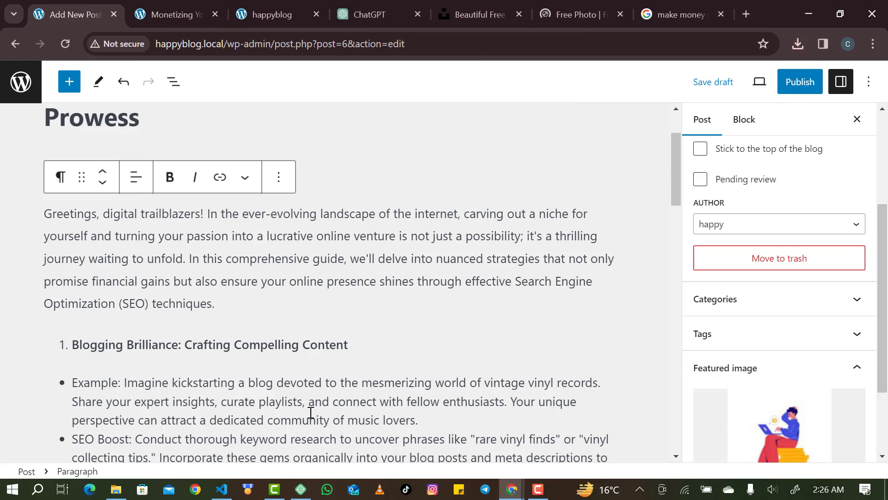
Add an image block above the first bullet list and upload online-blog.jpg from Downloads.
scroll(270, 321, "down", 3)
left_click(265, 316)
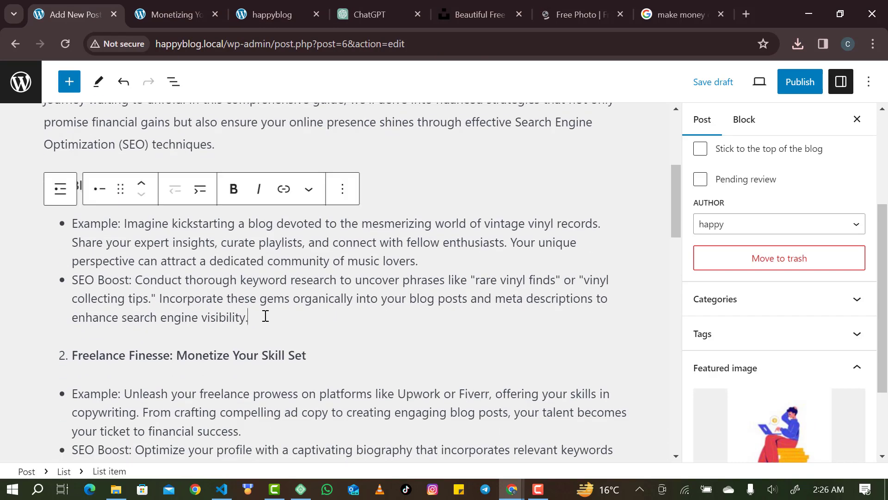
left_click(388, 199)
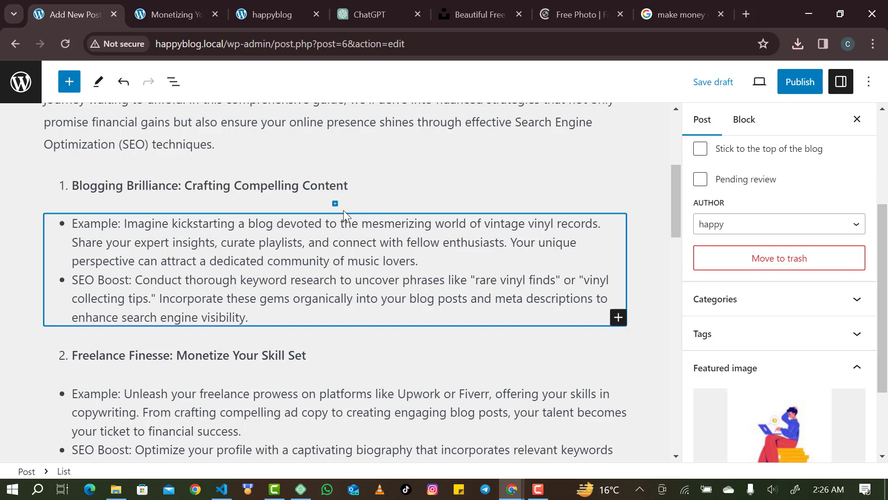
left_click(342, 209)
left_click(335, 261)
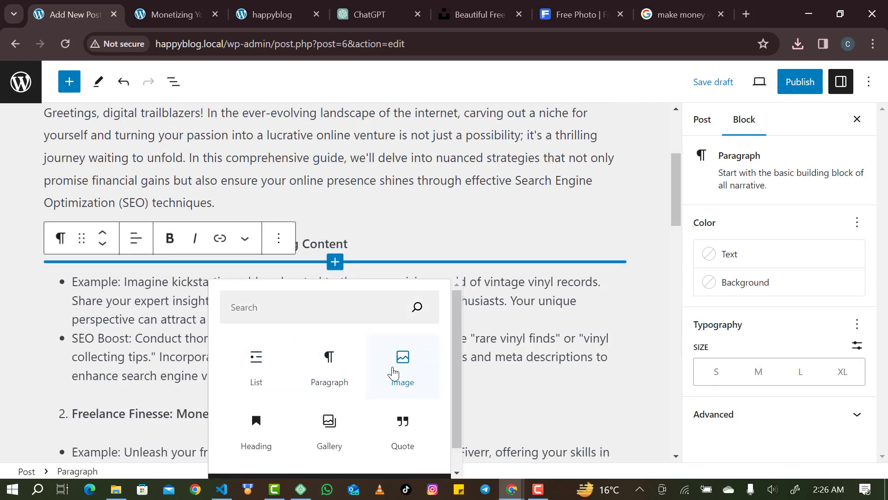
left_click(401, 370)
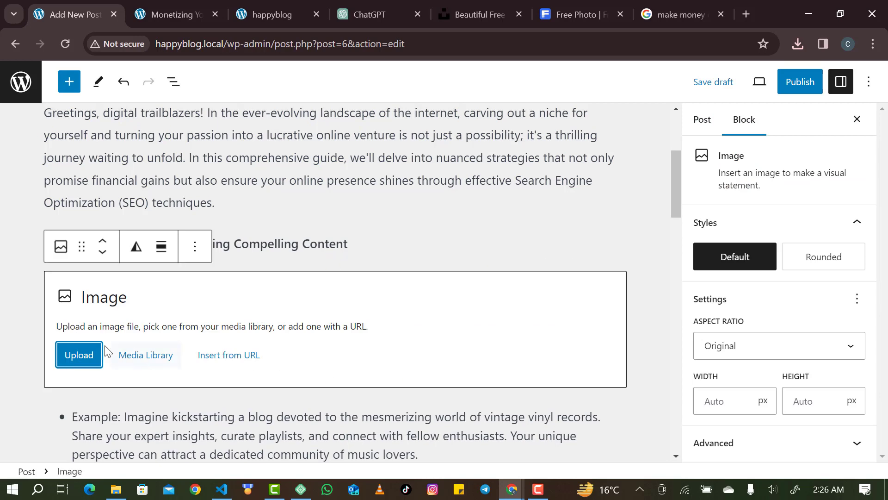
left_click(80, 356)
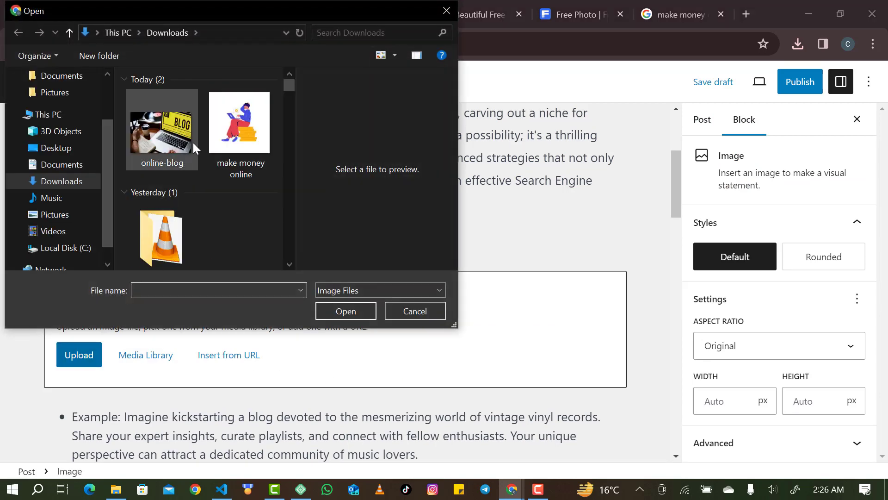
left_click(187, 141)
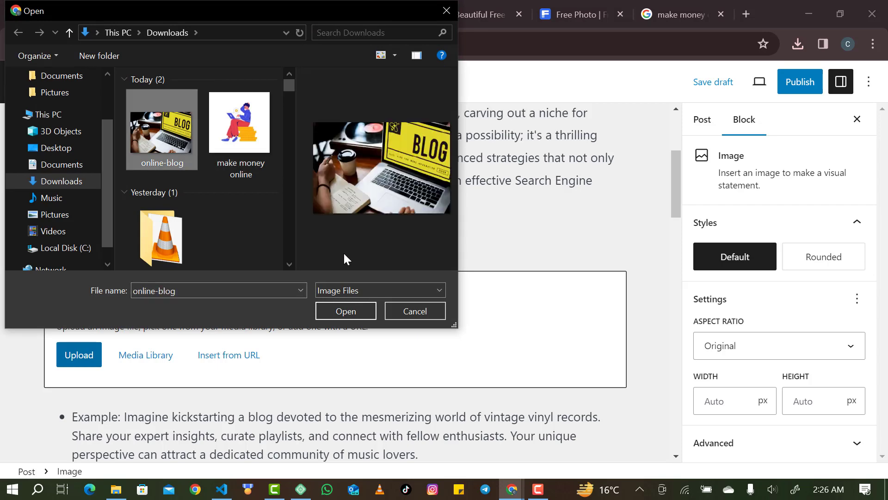
left_click(345, 310)
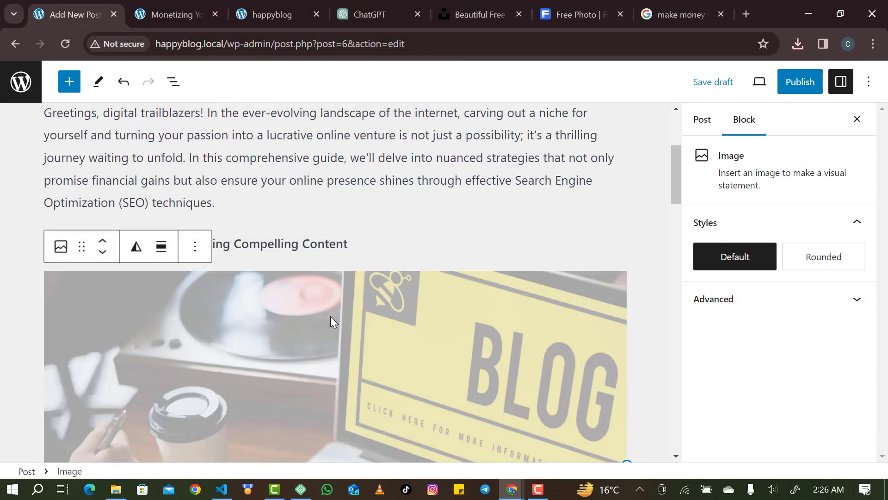
scroll(330, 316, "down", 5)
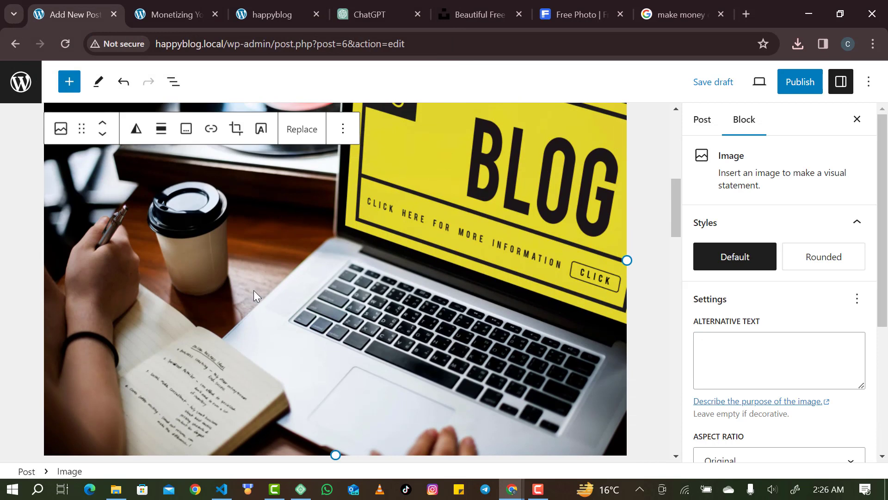
Shrink the blog photo to about half width and centre-align it.
left_click(165, 132)
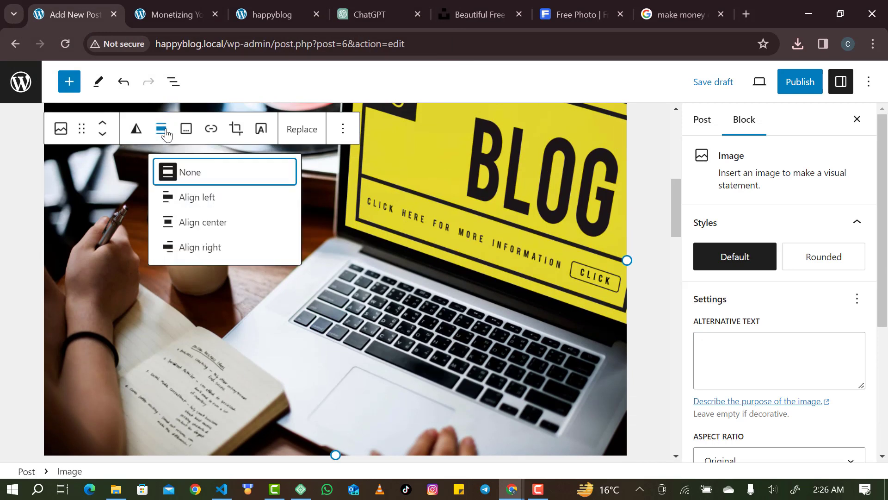
left_click(195, 195)
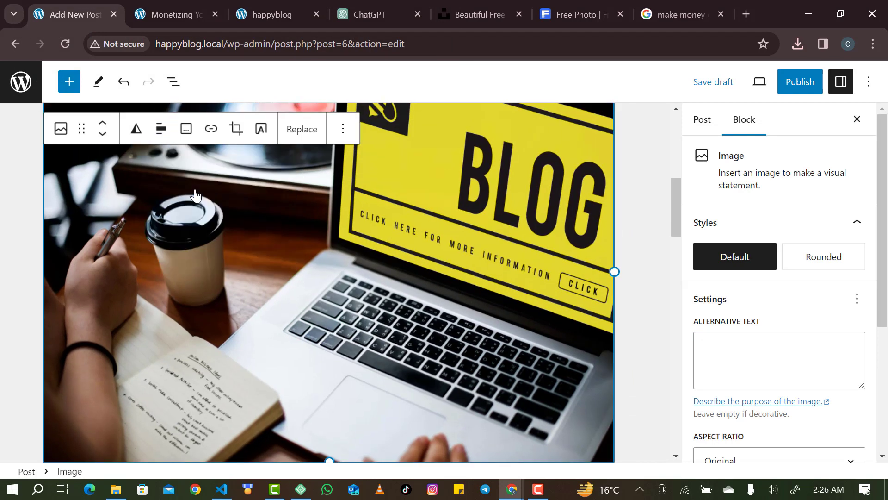
left_click(159, 130)
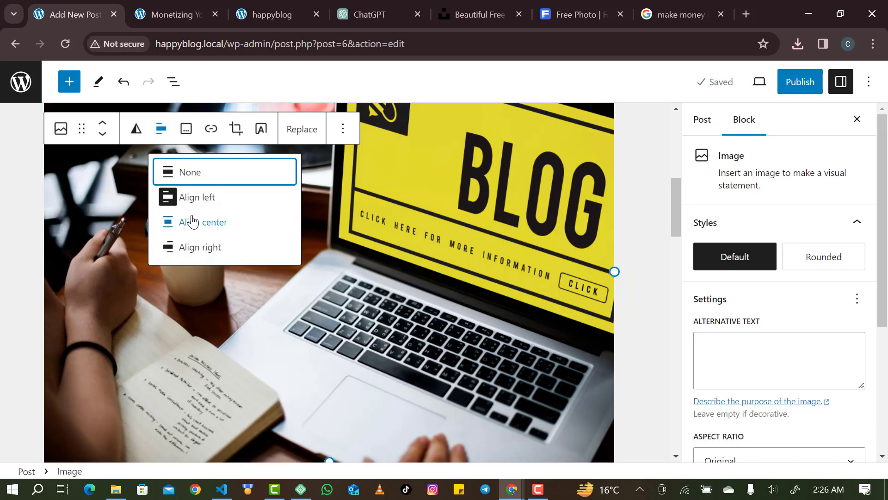
left_click(193, 174)
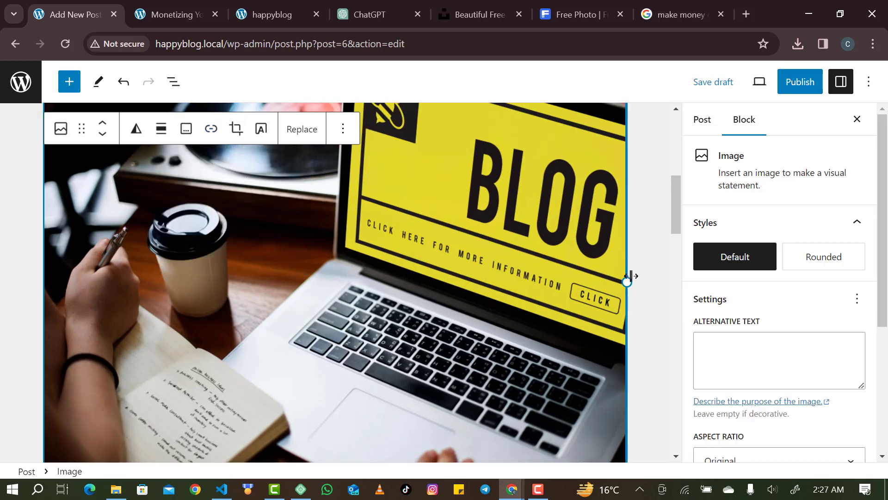
left_click_drag(631, 276, 322, 180)
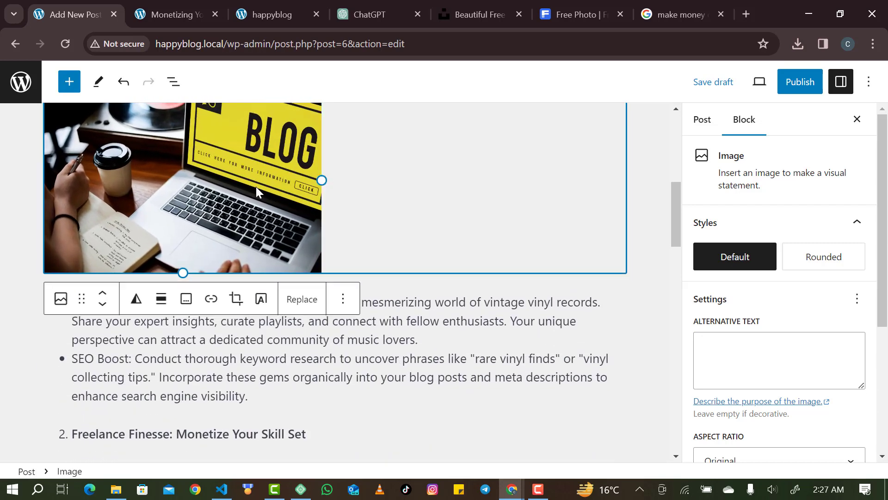
left_click(161, 299)
left_click(214, 392)
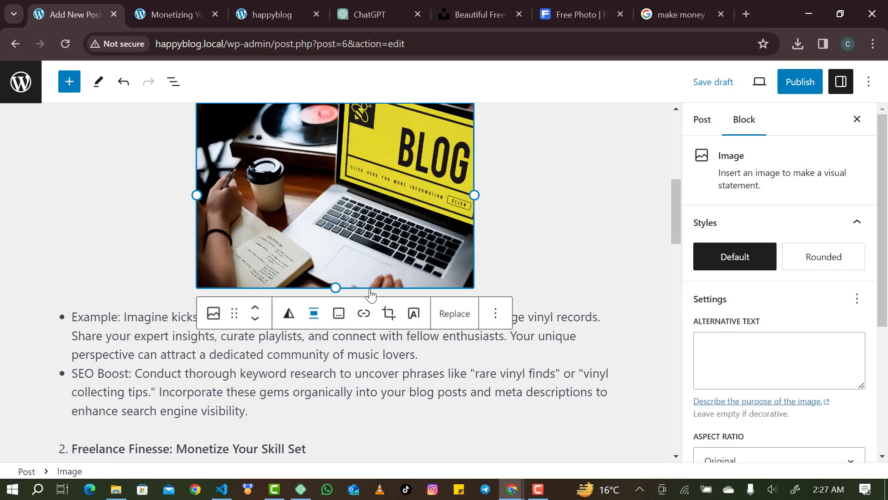
scroll(378, 280, "up", 3)
scroll(378, 280, "down", 1)
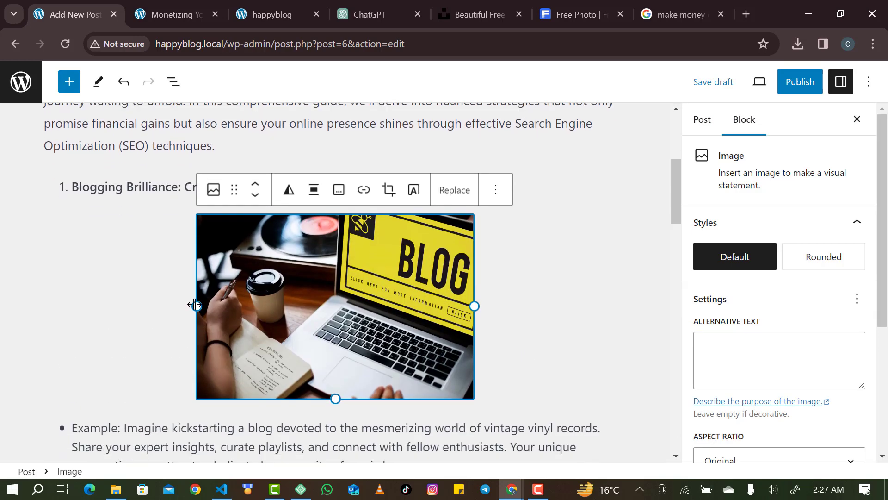
mouse_move(189, 303)
left_mouse_down()
mouse_move(95, 301)
mouse_move(174, 301)
mouse_move(189, 310)
left_mouse_up()
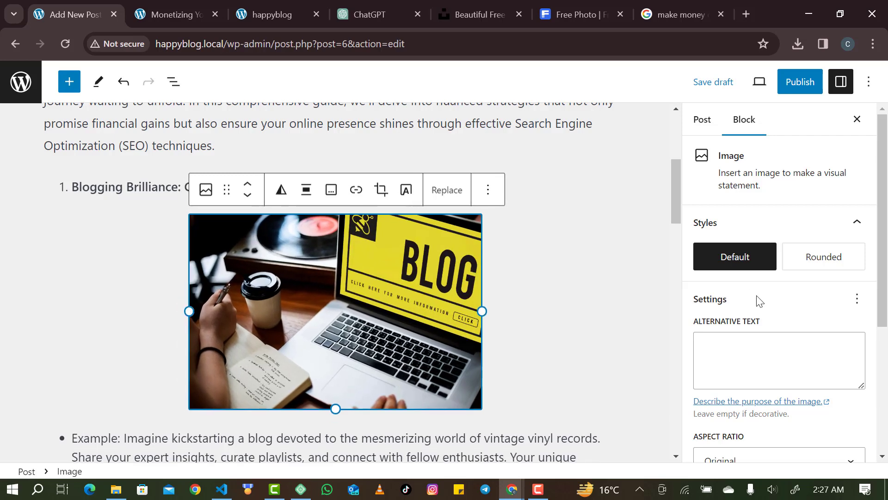
Try the Rounded image style, revert to Default, and begin the alternative text field.
left_click(820, 262)
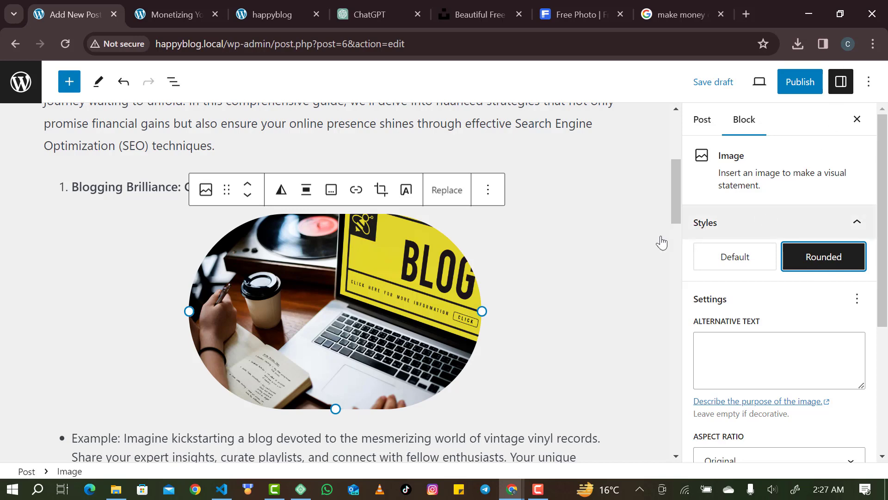
left_click(755, 257)
scroll(505, 313, "down", 1)
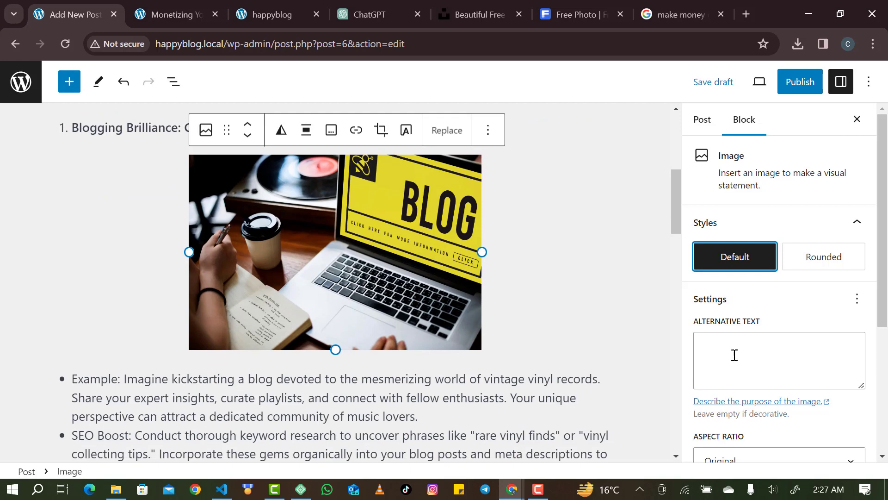
left_click(732, 356)
scroll(739, 334, "down", 1)
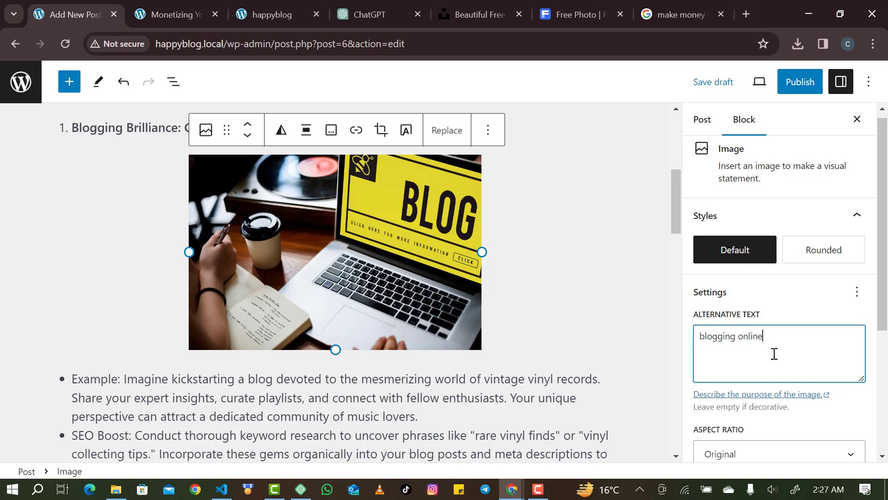
Step the blog image's width from 422 down to 413 px in the Image block sidebar.
scroll(774, 353, "down", 1)
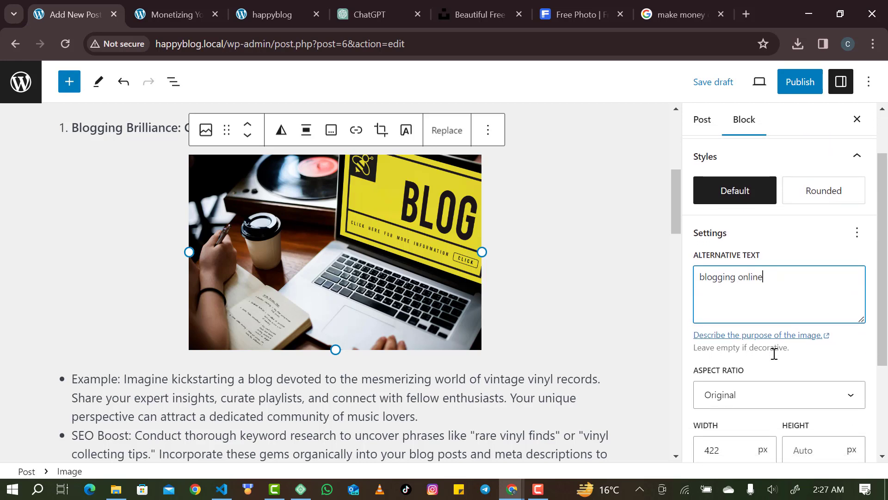
scroll(774, 354, "down", 2)
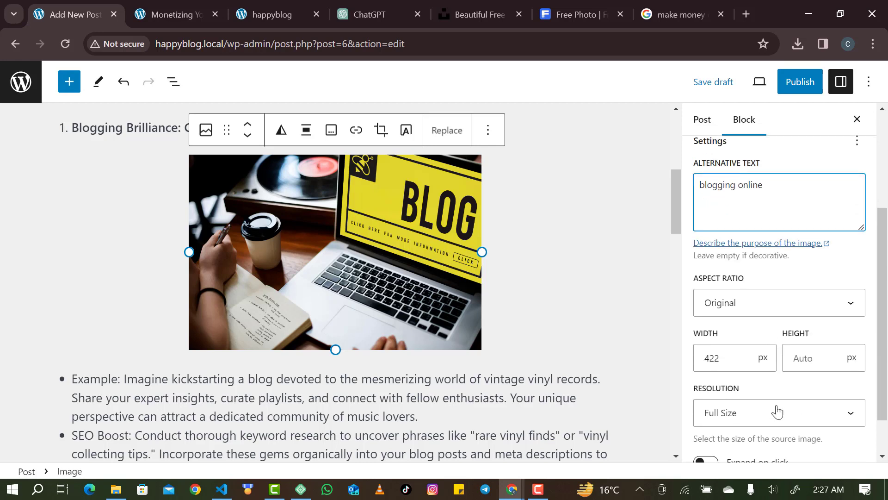
left_click(743, 363)
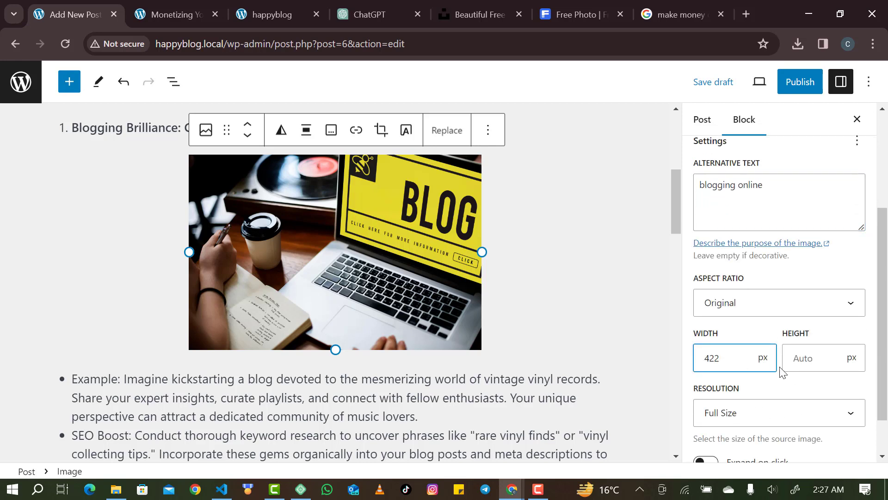
key("Down")
key("Down")
key("Down")
key("Down")
key("Down")
key("Down")
key("Down")
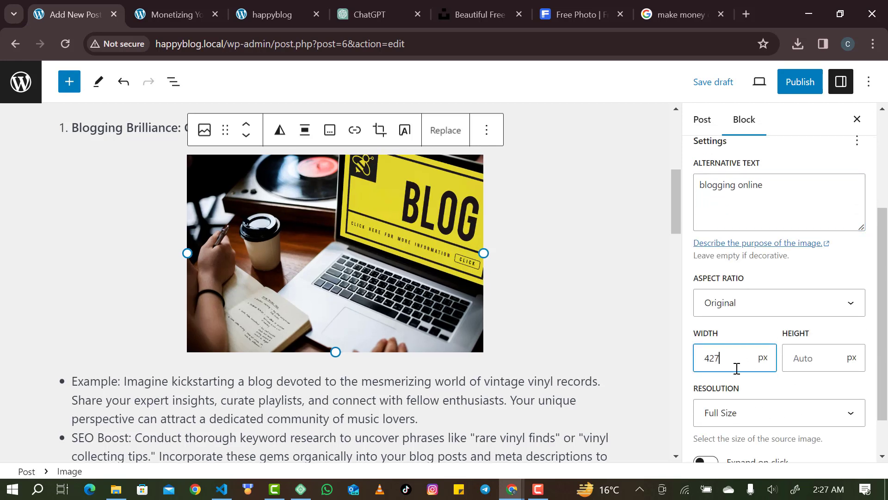
key("Down")
key("Down")
key("Down")
key("Down")
key("Down")
key("Down")
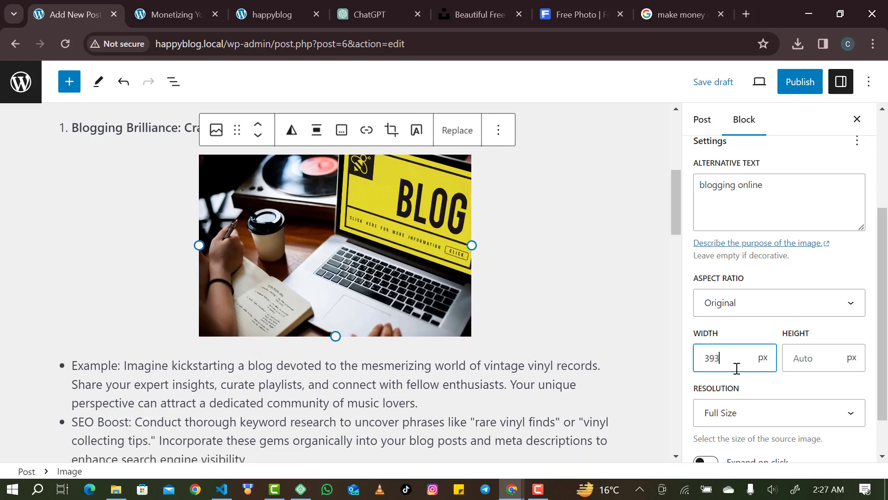
key("Up")
key("Up")
key("Up")
key("Up")
key("Up")
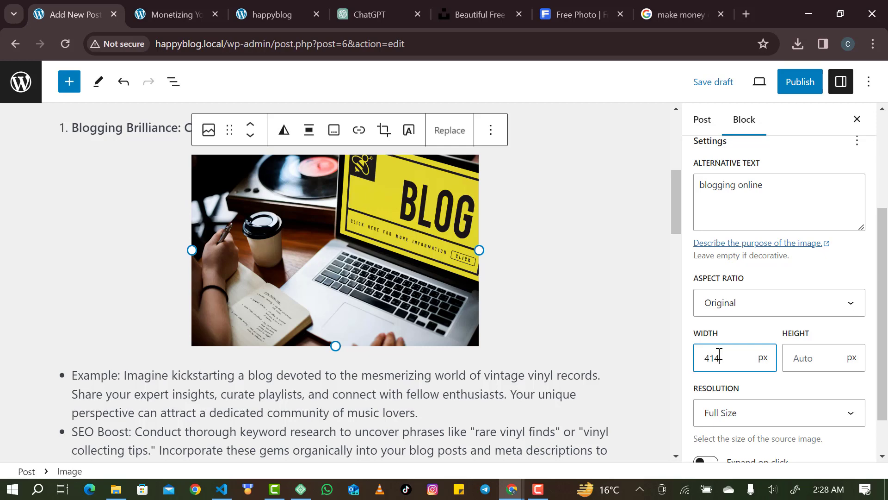
key("Down")
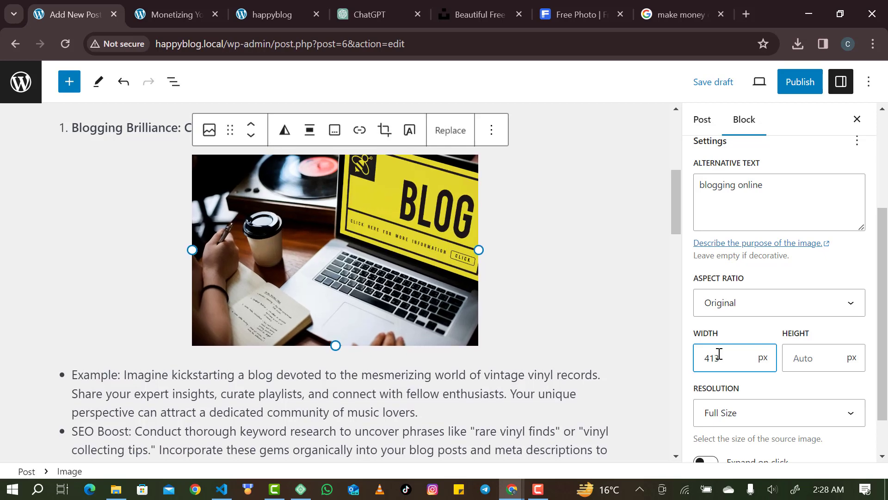
scroll(472, 312, "down", 6)
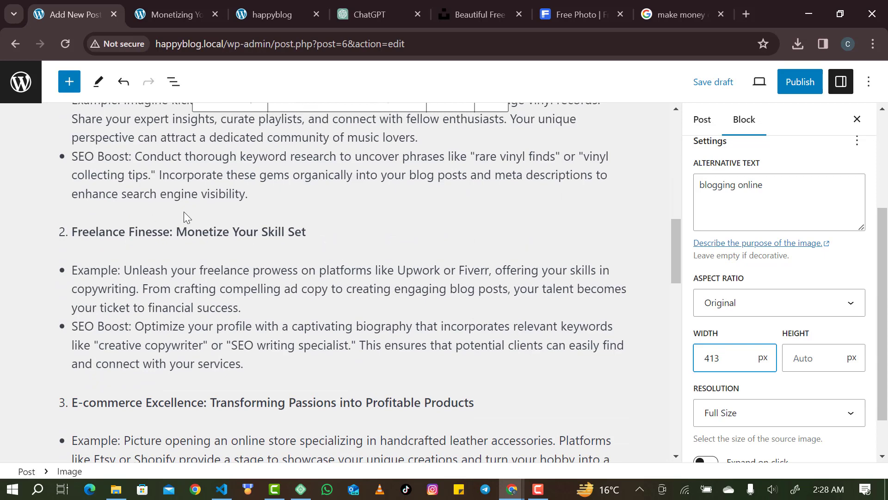
On Freepik, dismiss the sign-in prompt and image details, then search for 'freelance'.
left_click(586, 6)
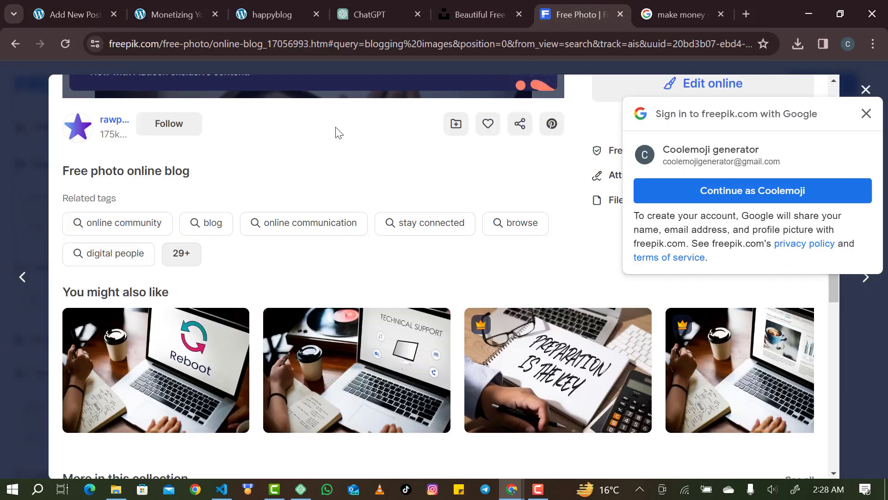
scroll(338, 132, "up", 6)
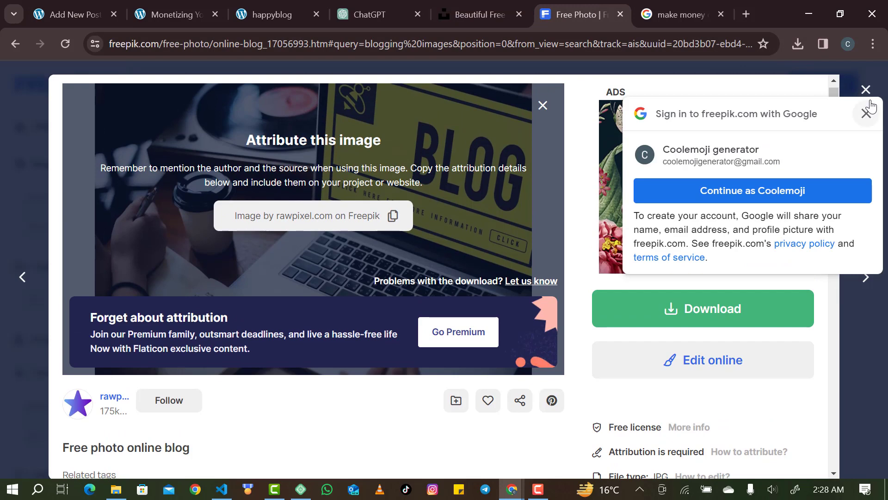
left_click(867, 112)
left_click(866, 89)
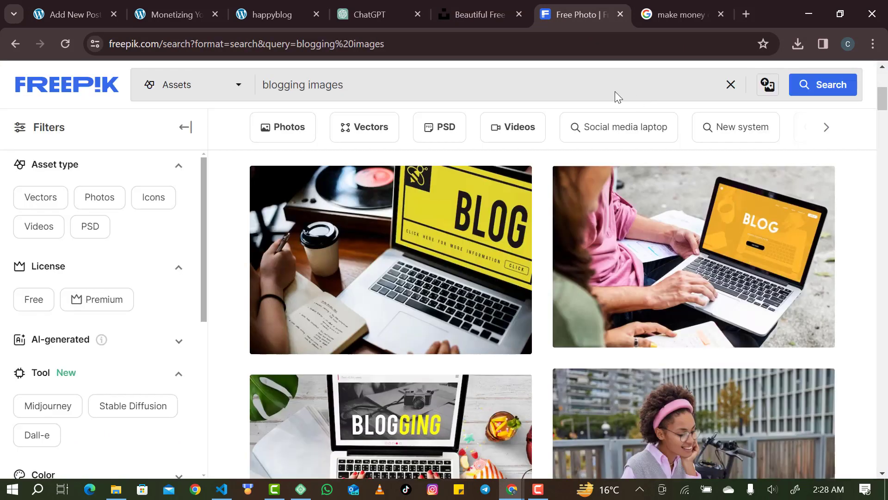
left_click(572, 94)
key("ctrl+shift+Left")
key("ctrl+shift+Left")
type("fr")
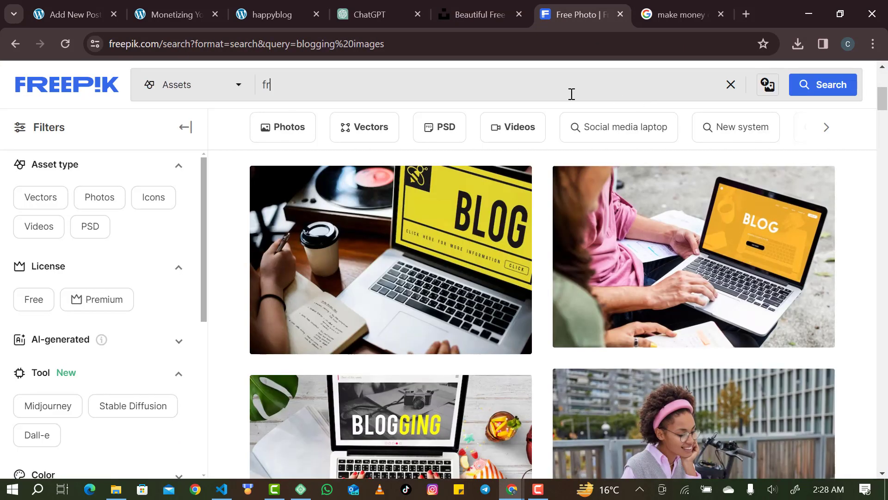
type("eelel")
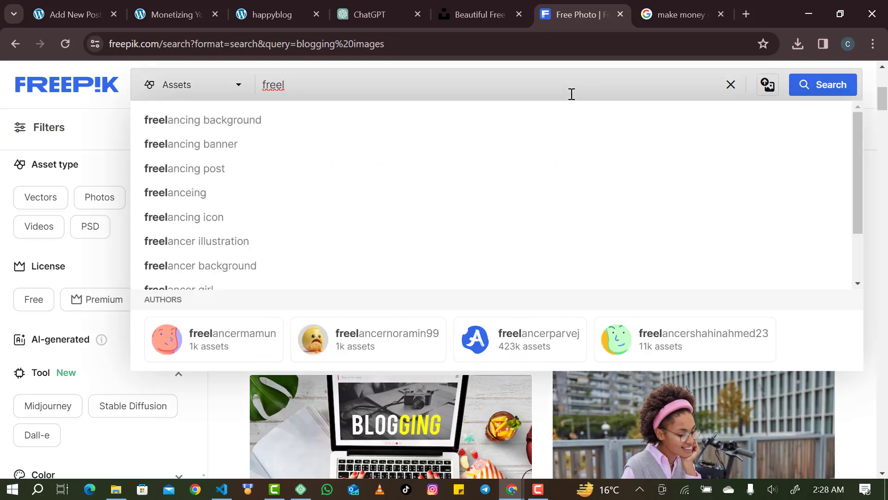
type("ance")
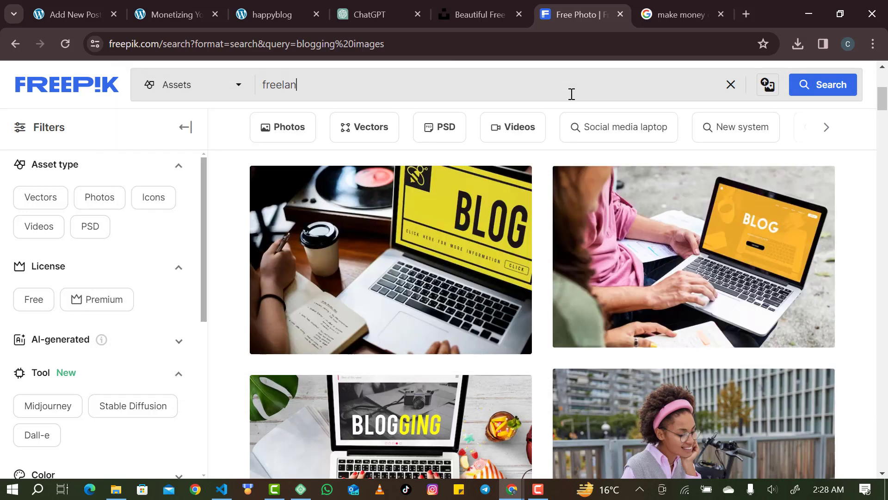
key("Return")
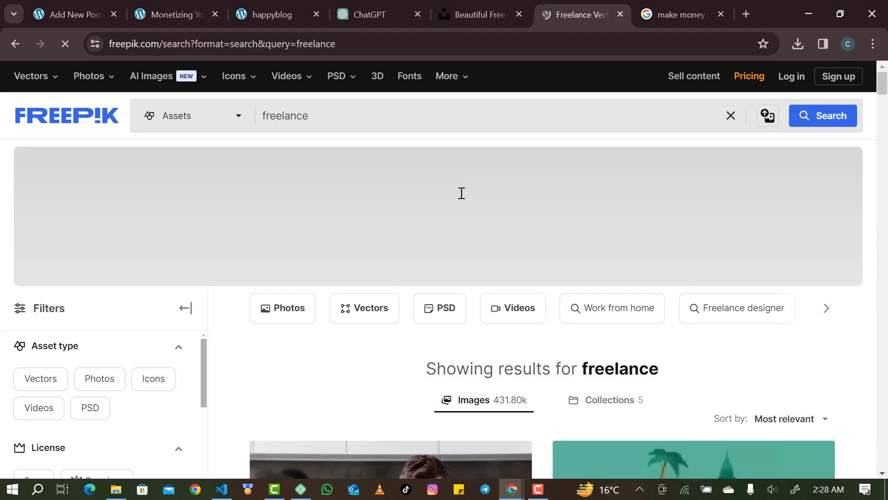
Open the isometric FREELANCE illustration and check its available download file types.
scroll(534, 323, "down", 4)
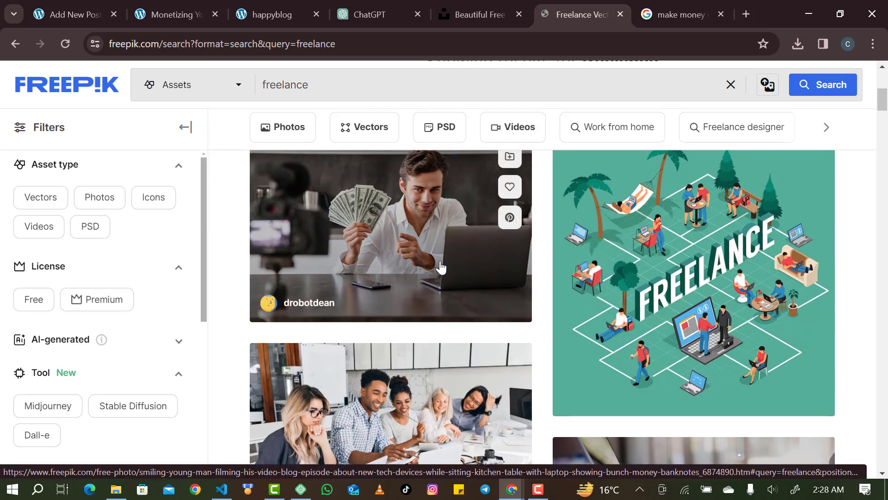
right_click(442, 269)
right_click(655, 288)
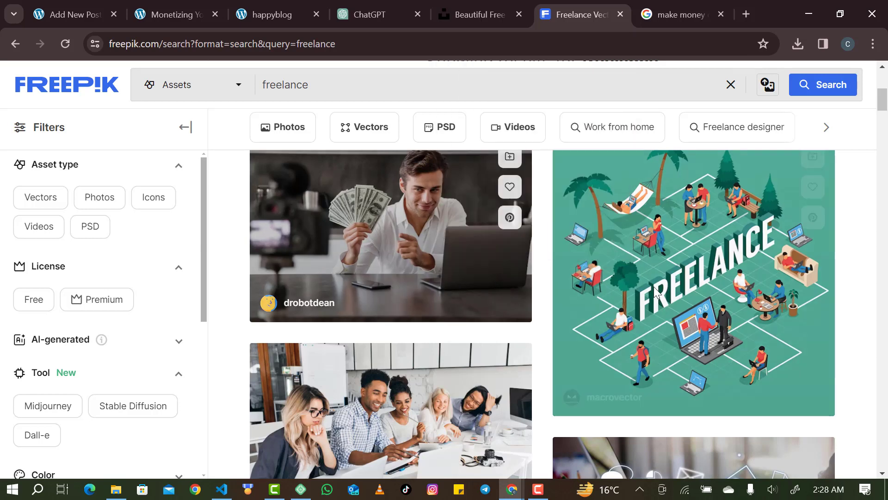
scroll(712, 210, "down", 3)
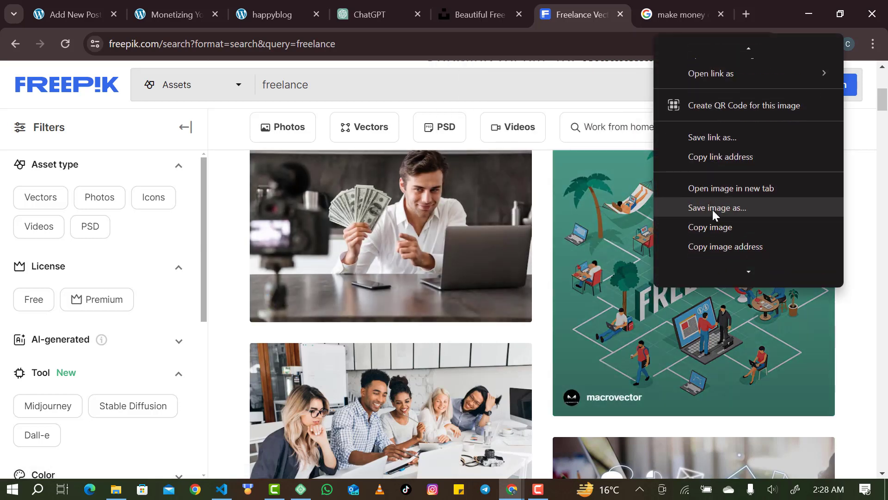
left_click(620, 290)
left_click(621, 296)
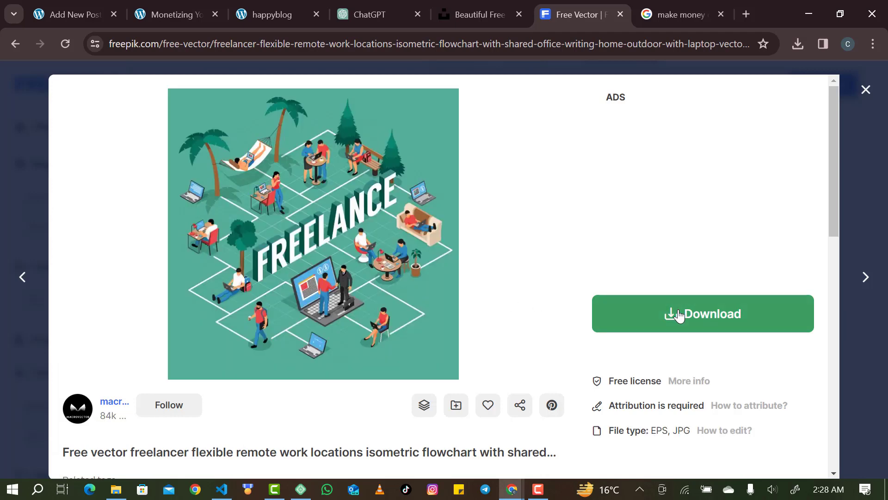
left_click(676, 314)
scroll(701, 341, "down", 4)
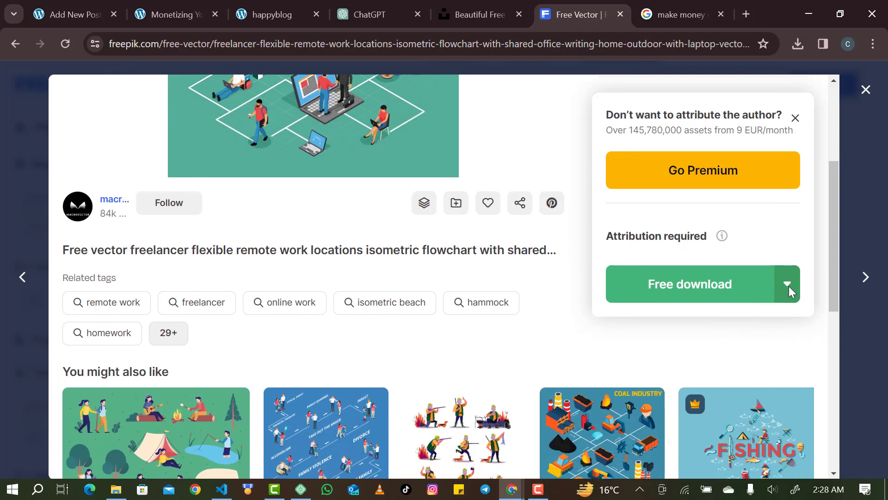
left_click(788, 287)
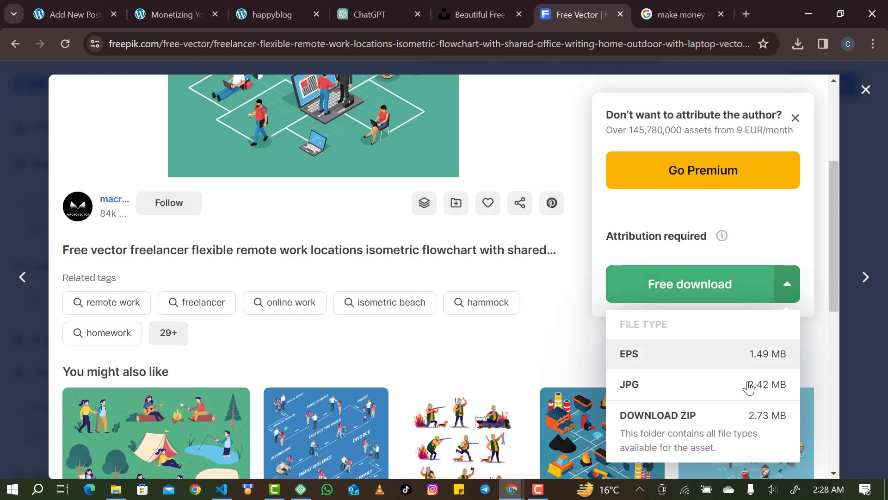
scroll(404, 151, "up", 3)
Save the FREELANCE illustration to Downloads as freelance.jpg.
right_click(404, 152)
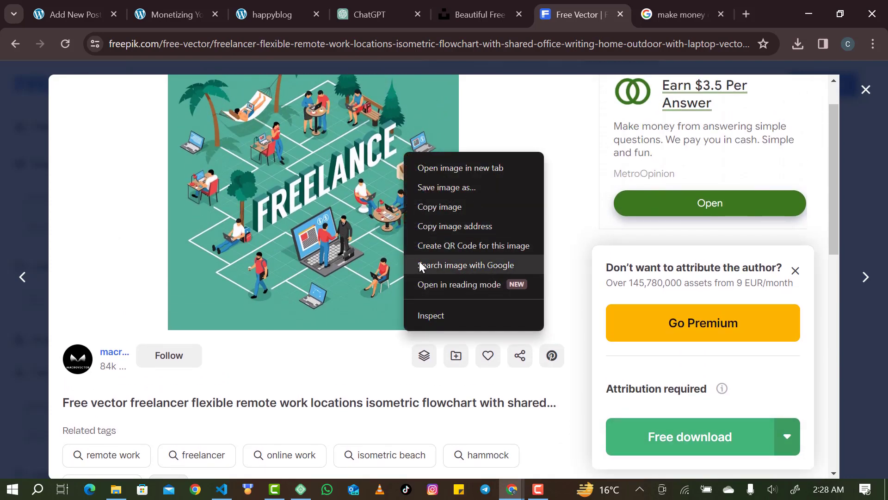
left_click(438, 188)
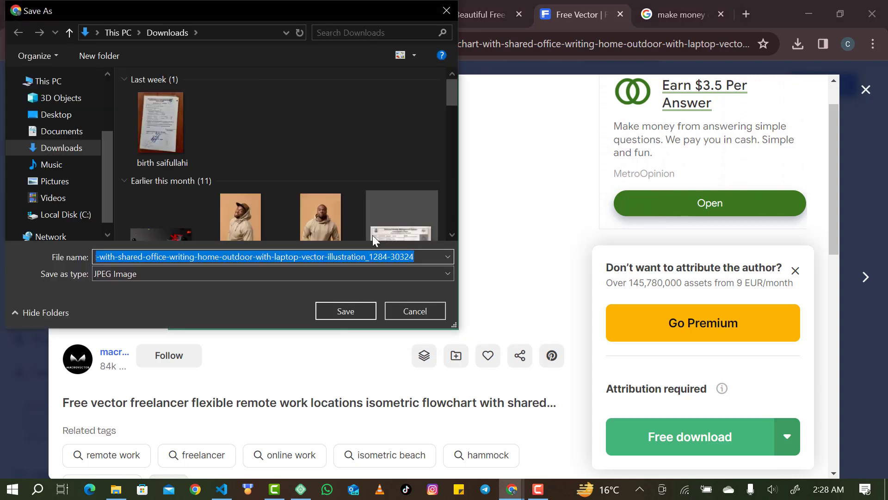
type("free")
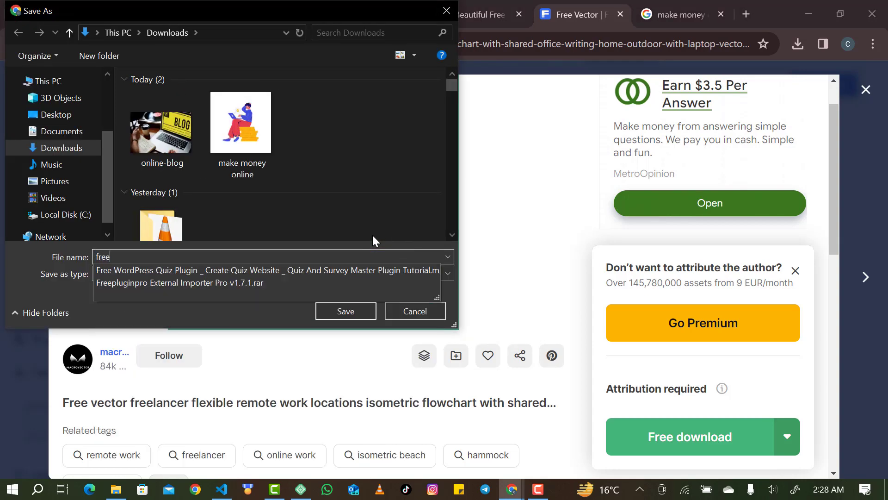
type("lance")
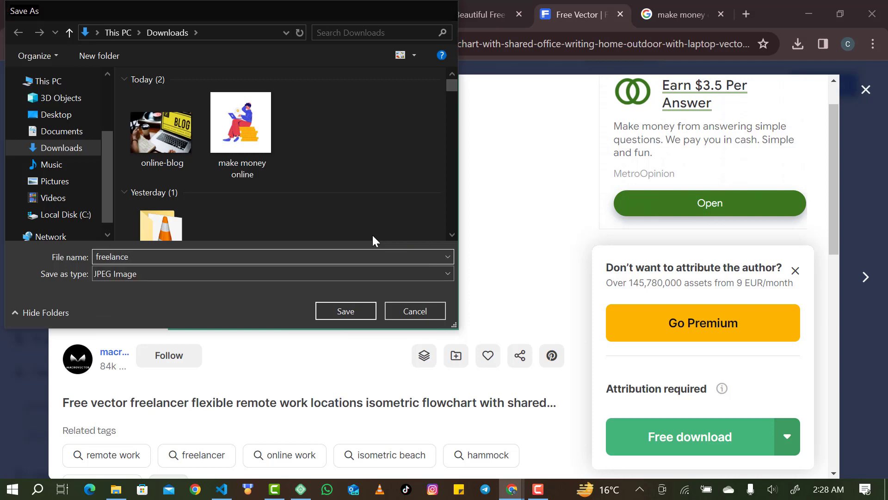
key("Return")
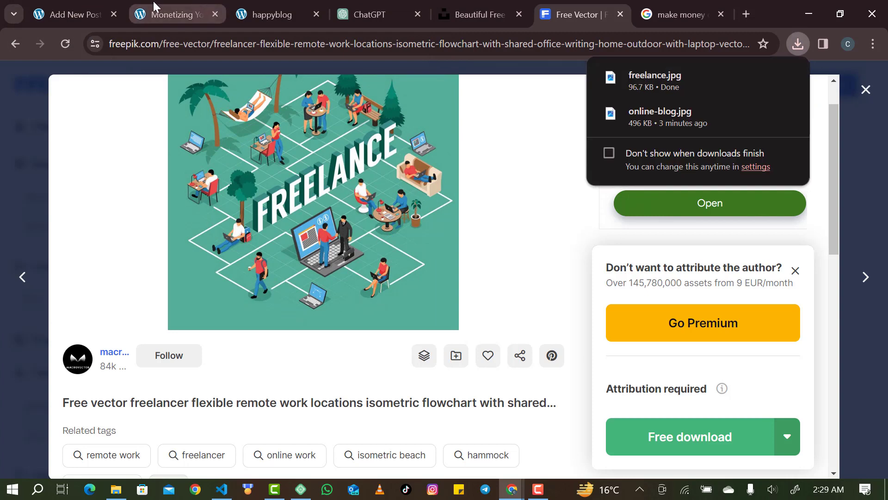
Drag freelance.jpg from recent downloads into the post beneath the Freelance Finesse heading.
left_click(155, 7)
left_click(69, 5)
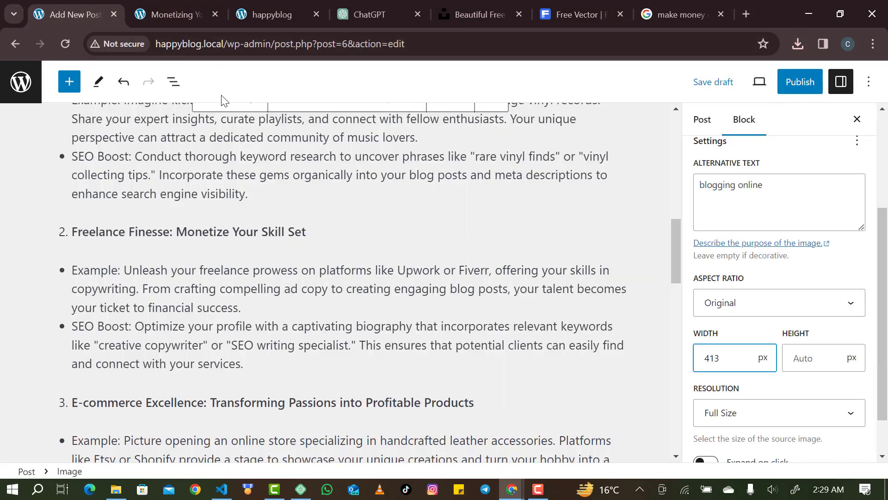
left_click(798, 52)
left_click_drag(660, 104, 397, 238)
left_click_drag(649, 118, 357, 249)
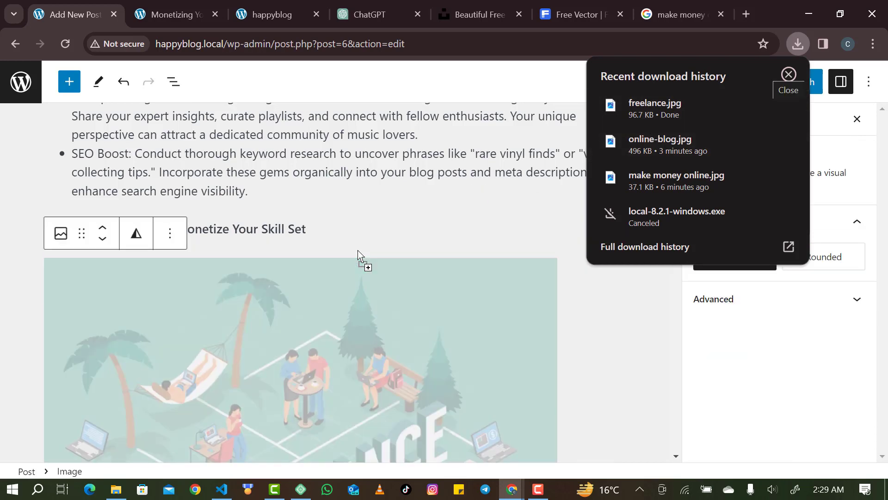
scroll(331, 294, "down", 5)
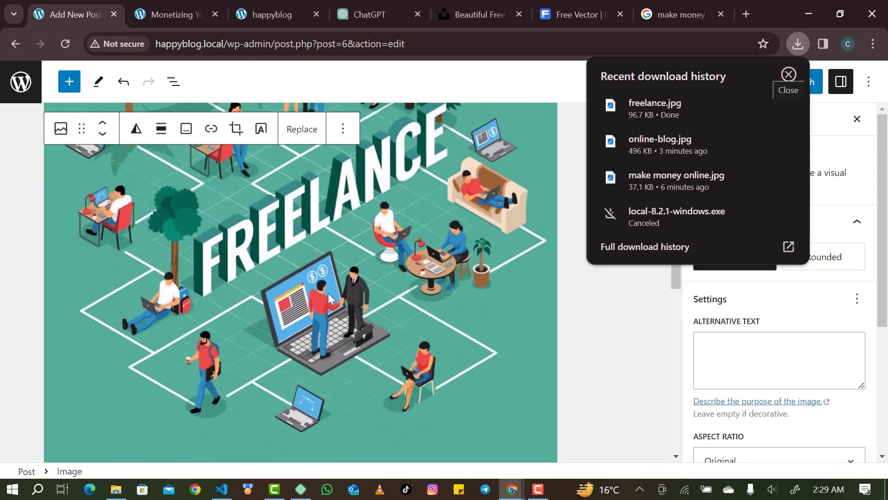
scroll(160, 161, "up", 5)
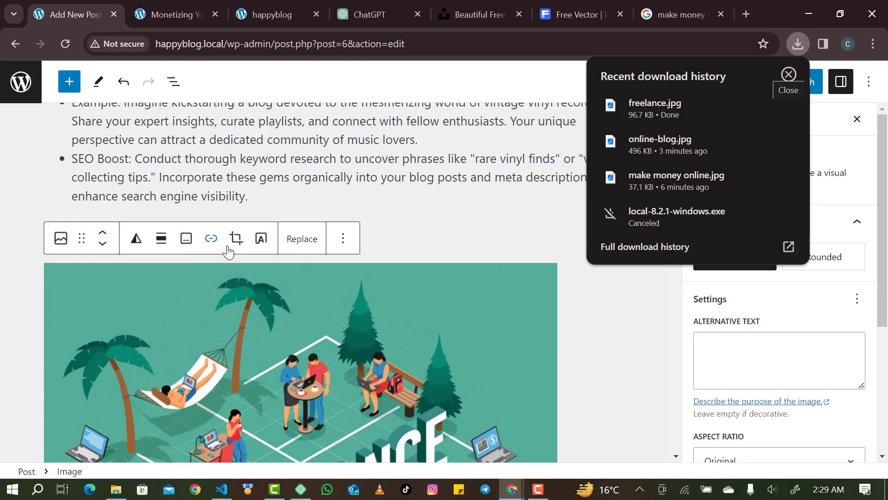
Centre-align the freelance image and shrink it with its resize handle.
left_click(161, 239)
left_click(206, 332)
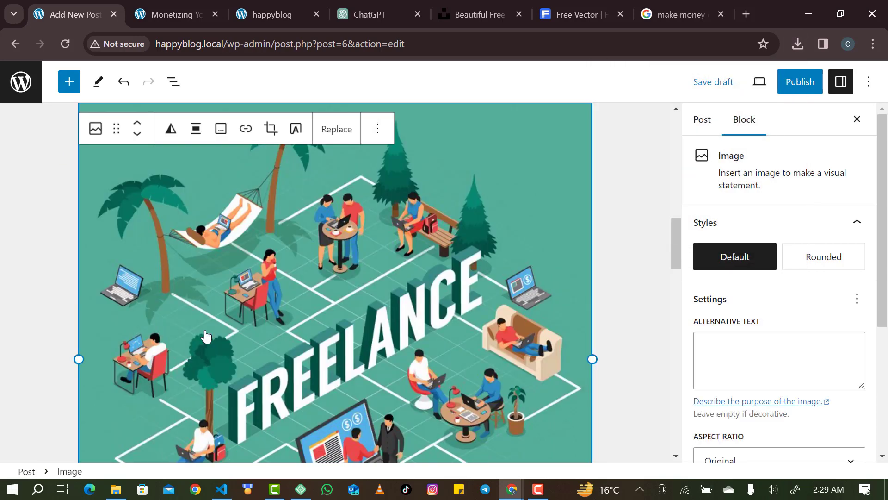
scroll(281, 402, "down", 5)
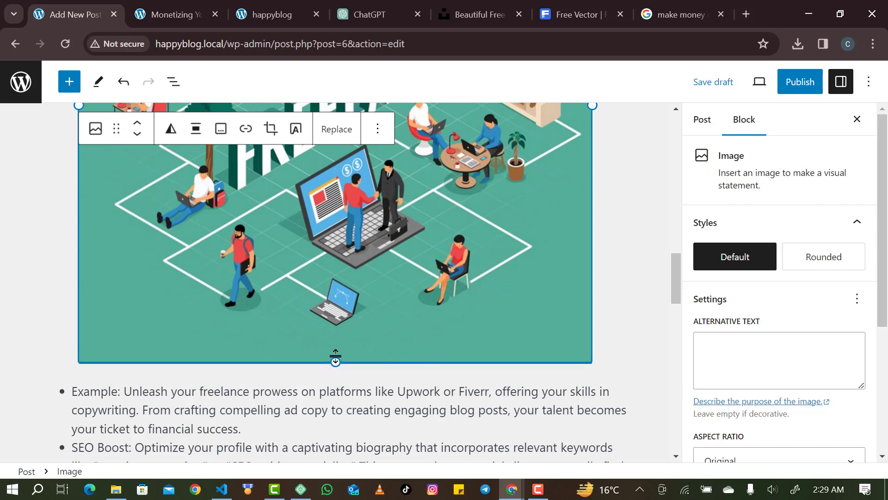
left_click_drag(336, 359, 356, 290)
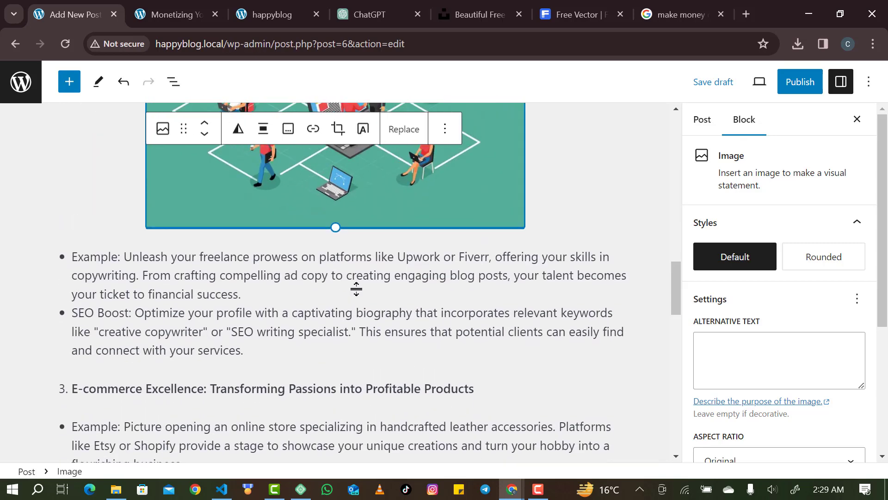
scroll(356, 289, "up", 6)
scroll(356, 289, "down", 1)
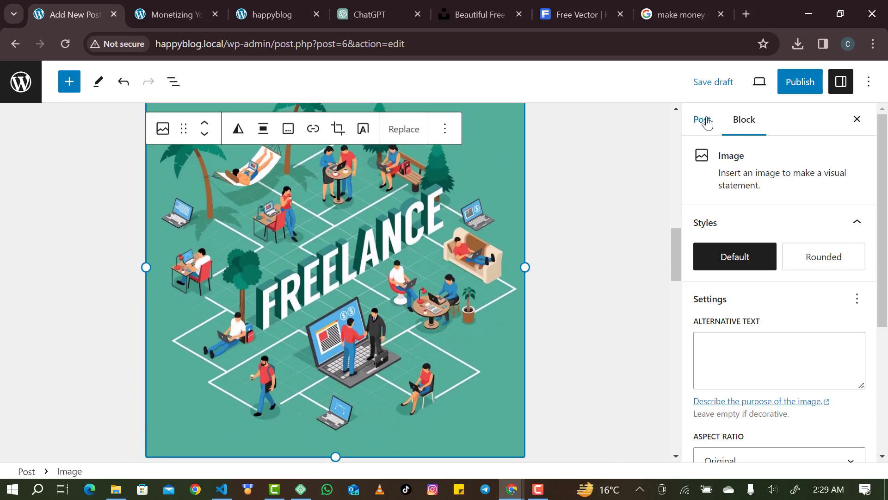
scroll(669, 164, "up", 1)
scroll(670, 164, "up", 5)
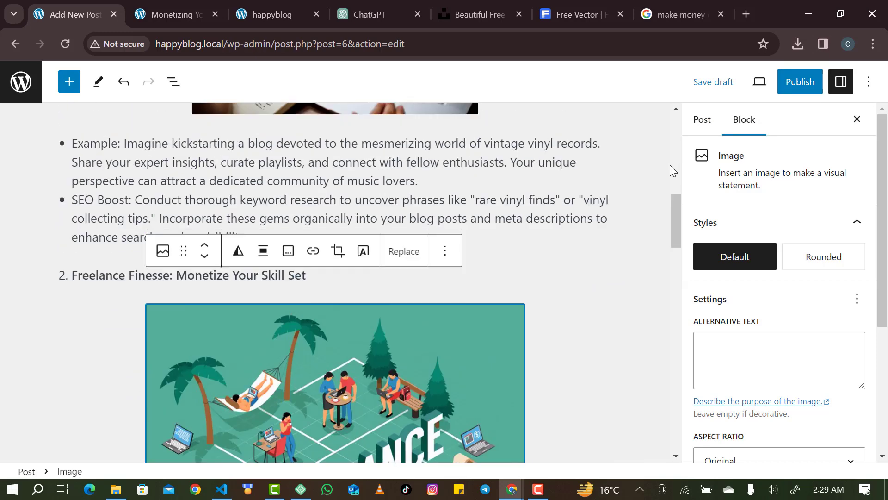
Publish the Monetizing Your Passion post and view it live.
left_click(799, 87)
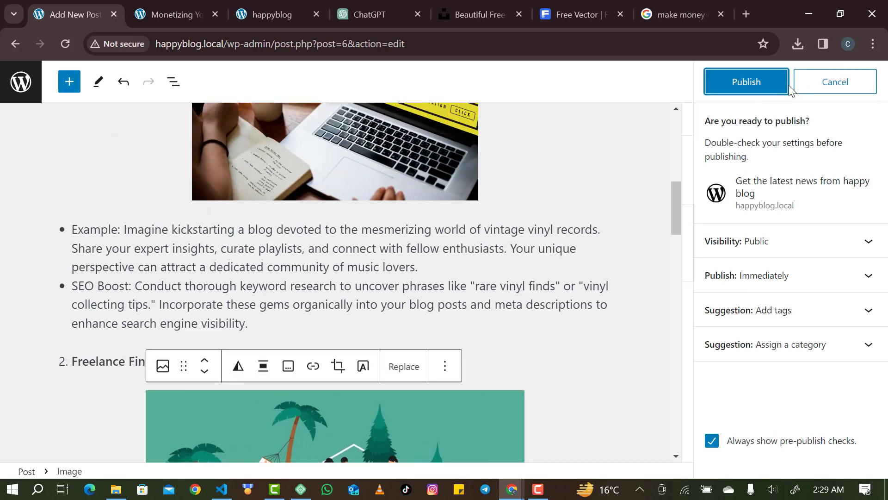
left_click(751, 96)
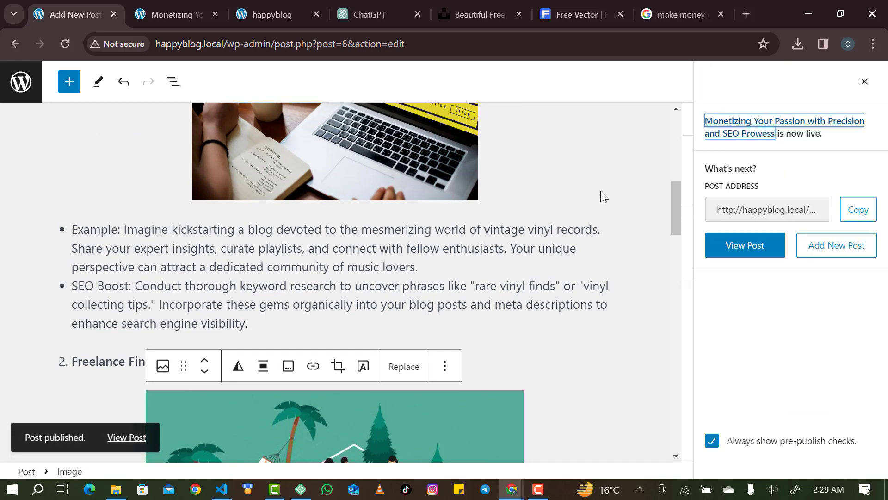
left_click(754, 249)
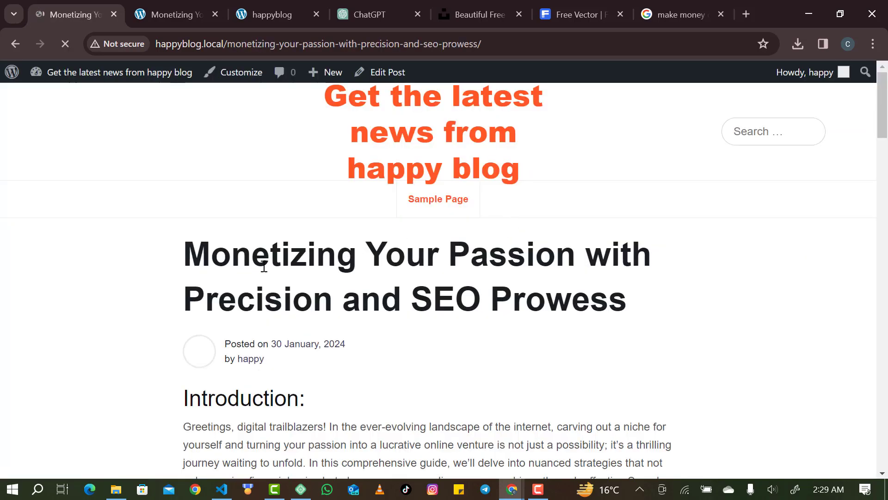
scroll(807, 395, "down", 3)
scroll(807, 395, "down", 10)
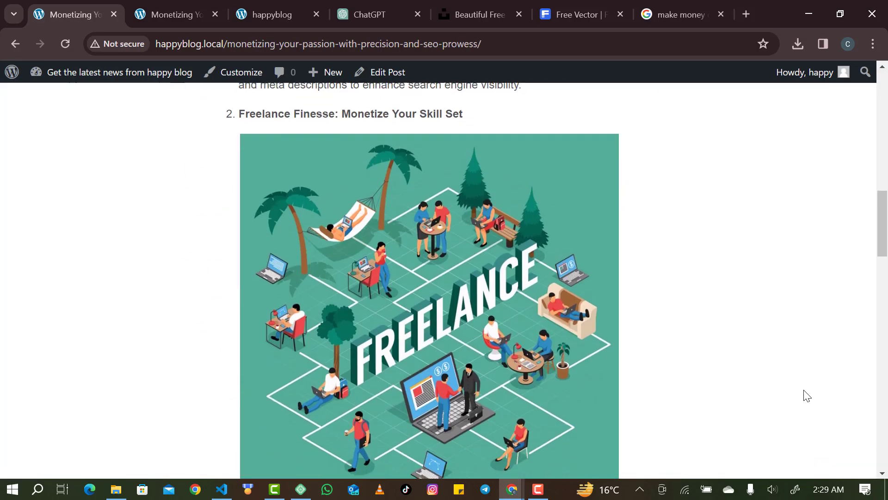
scroll(807, 396, "up", 5)
scroll(807, 395, "up", 8)
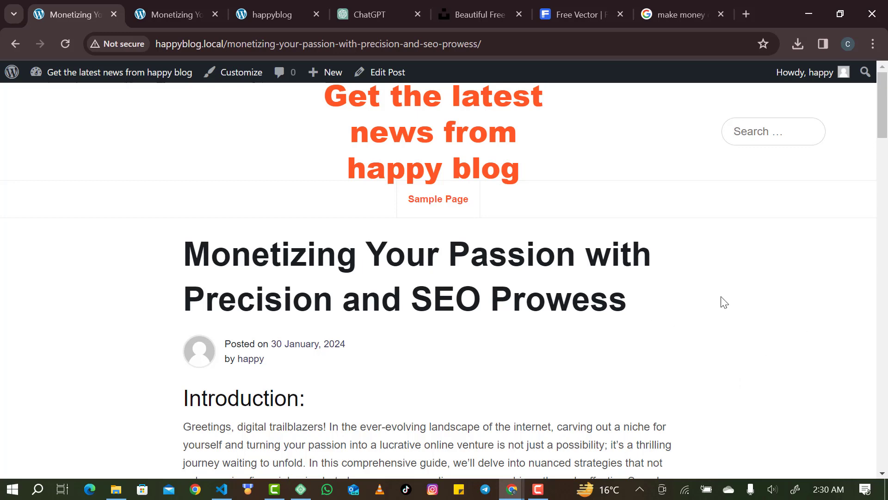
Open the happyblog.local home page and check the post listing with its thumbnail.
left_click(414, 133)
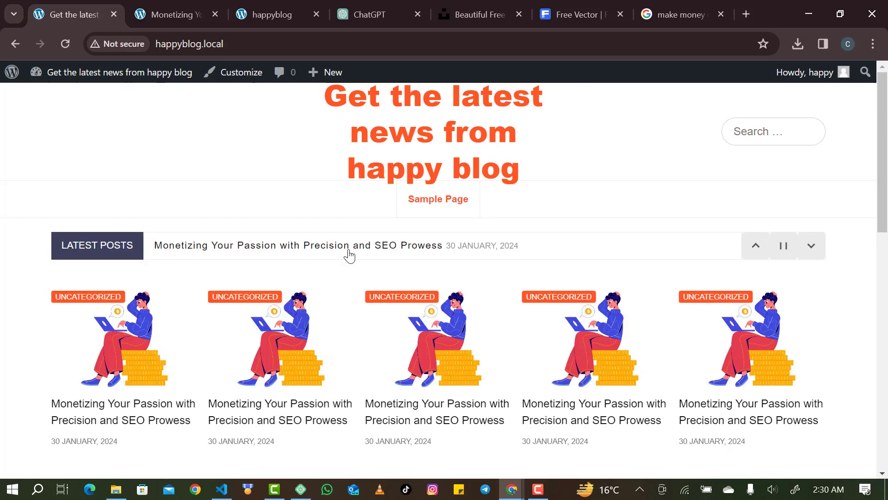
scroll(346, 257, "down", 7)
scroll(348, 263, "down", 6)
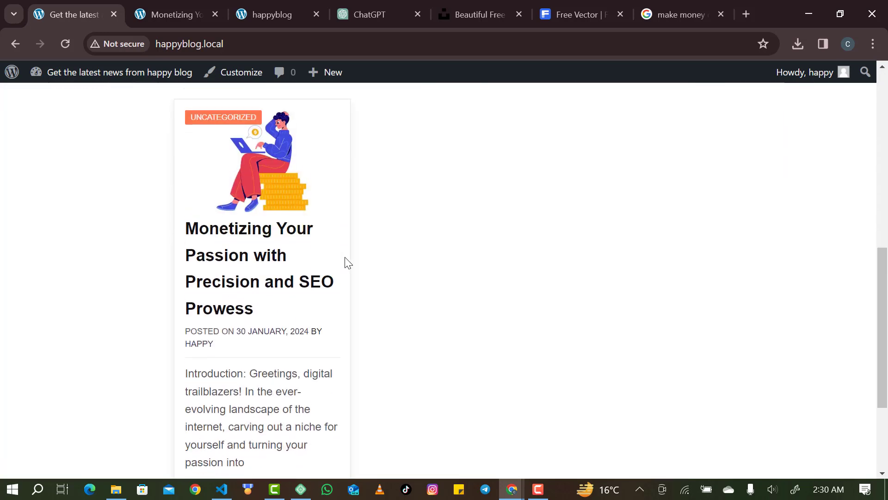
scroll(348, 263, "up", 3)
scroll(346, 260, "up", 4)
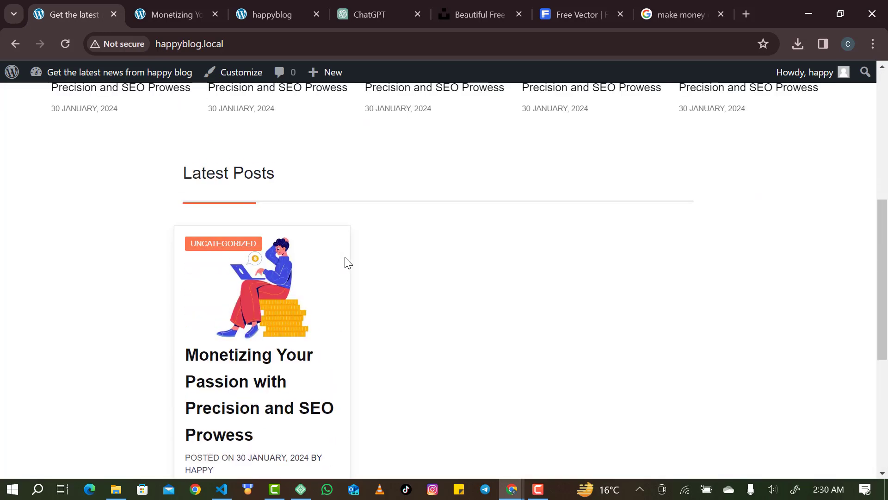
scroll(346, 260, "down", 5)
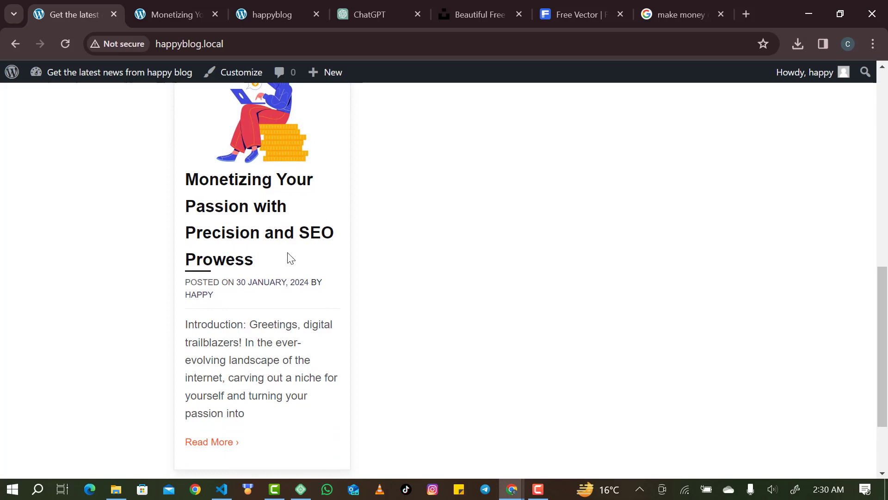
scroll(228, 296, "up", 1)
scroll(228, 296, "down", 1)
scroll(229, 296, "up", 10)
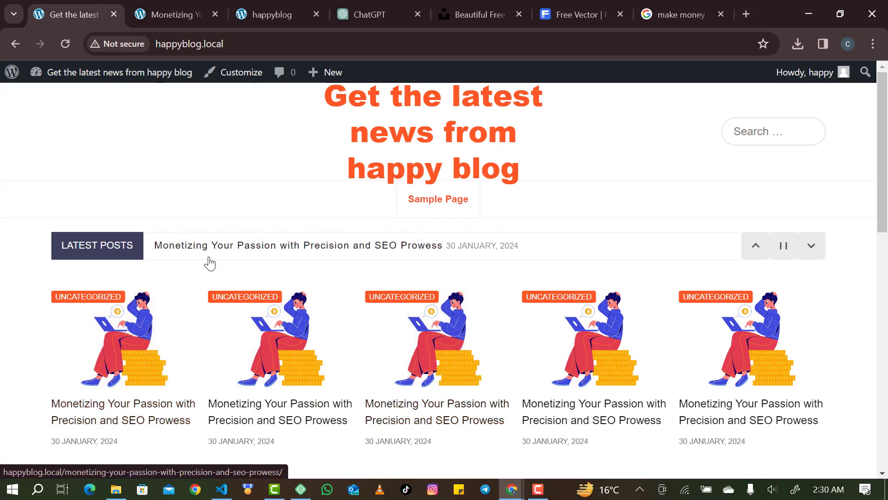
Go back three pages to Permalink Settings, then open the admin Posts list.
left_click(20, 43)
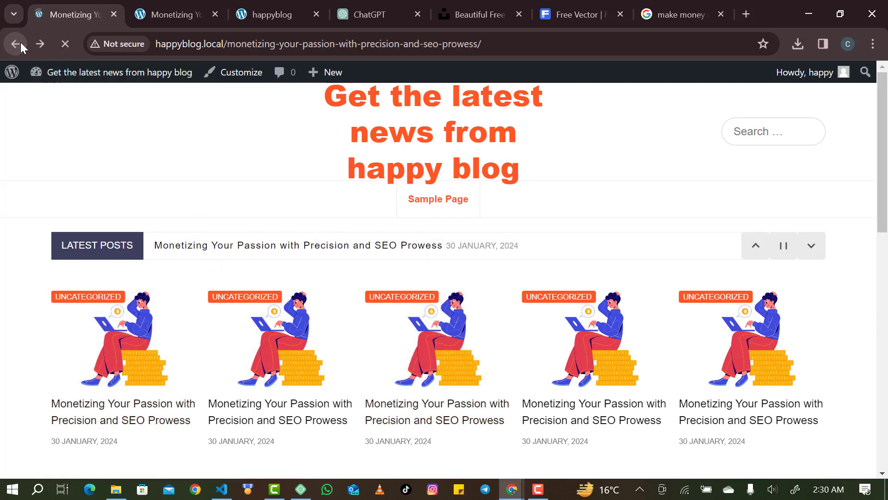
left_click(21, 43)
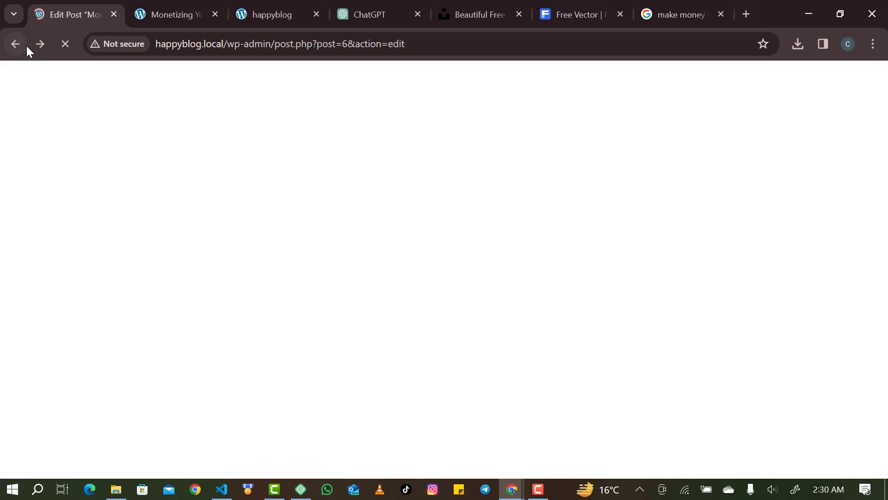
left_click(18, 46)
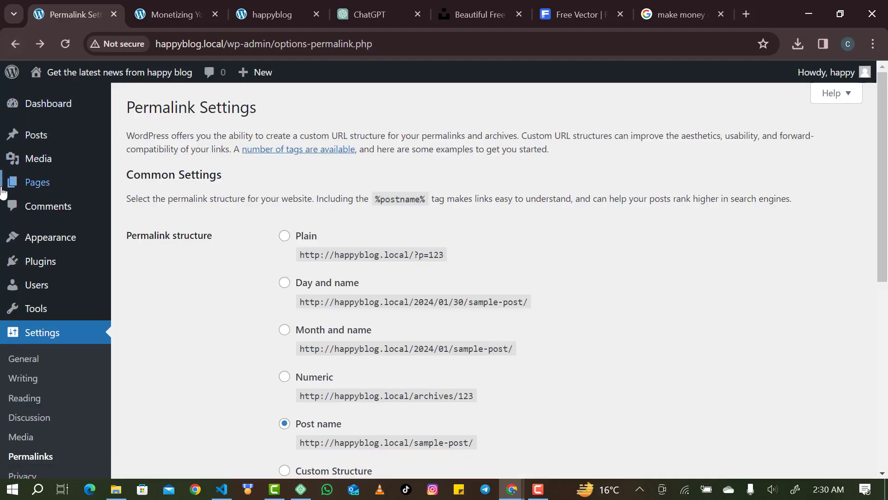
left_click(50, 132)
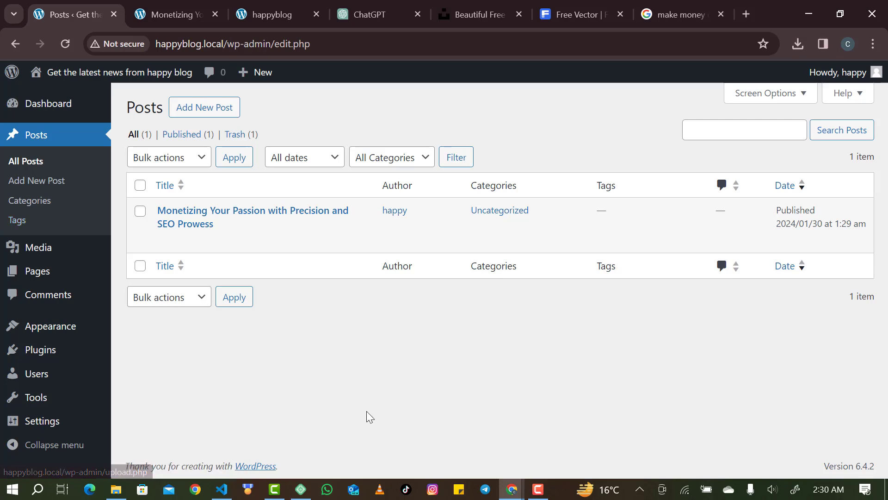
mouse_move(512, 488)
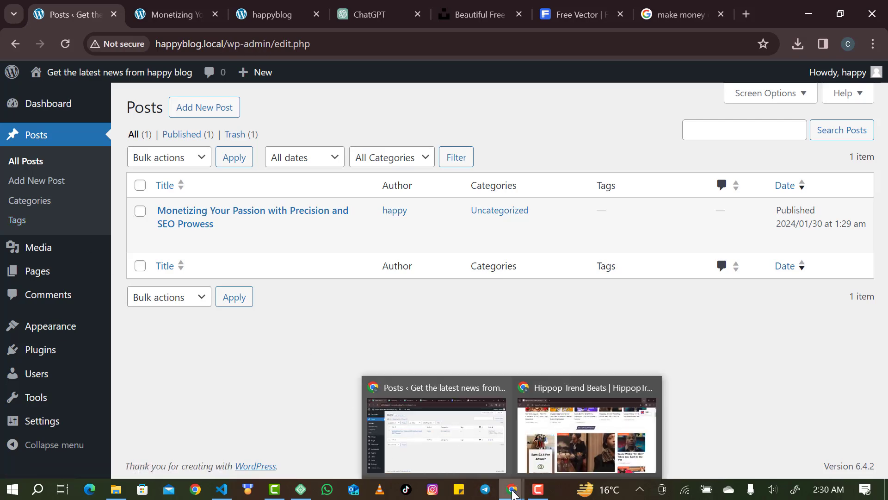
left_click(583, 420)
scroll(454, 315, "up", 2)
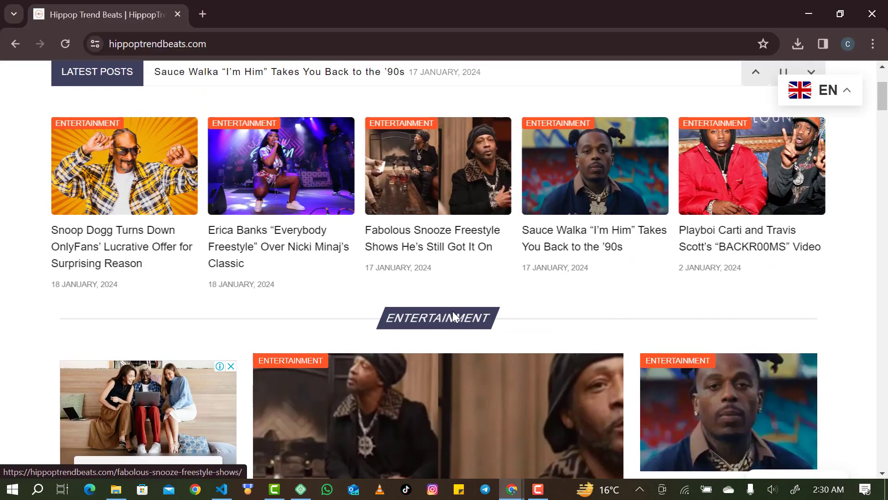
scroll(428, 307, "up", 3)
scroll(441, 411, "down", 6)
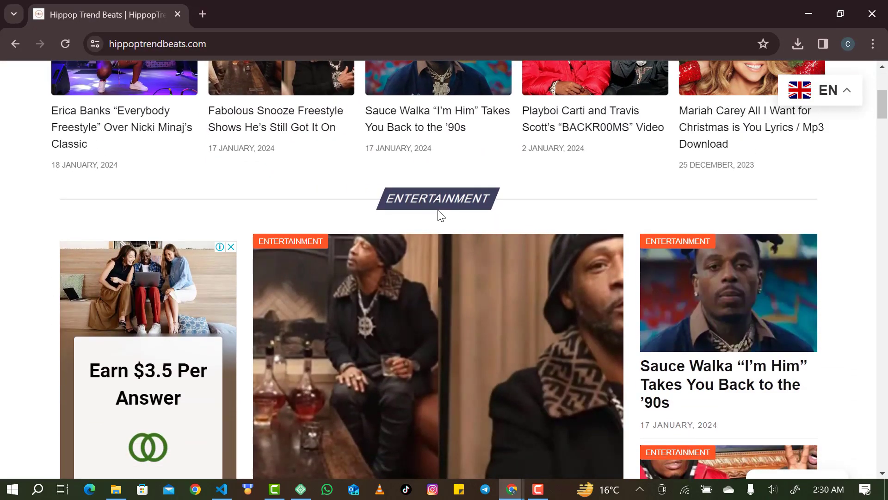
scroll(438, 214, "down", 15)
scroll(441, 215, "down", 15)
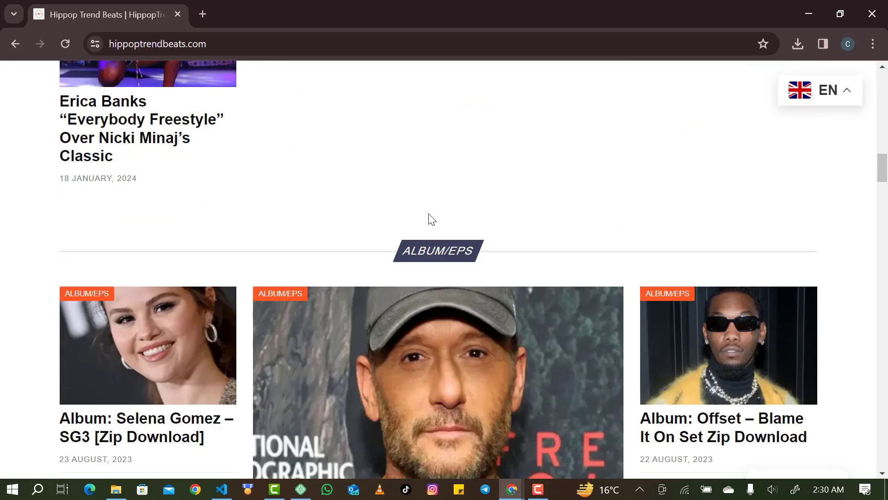
scroll(426, 252, "down", 8)
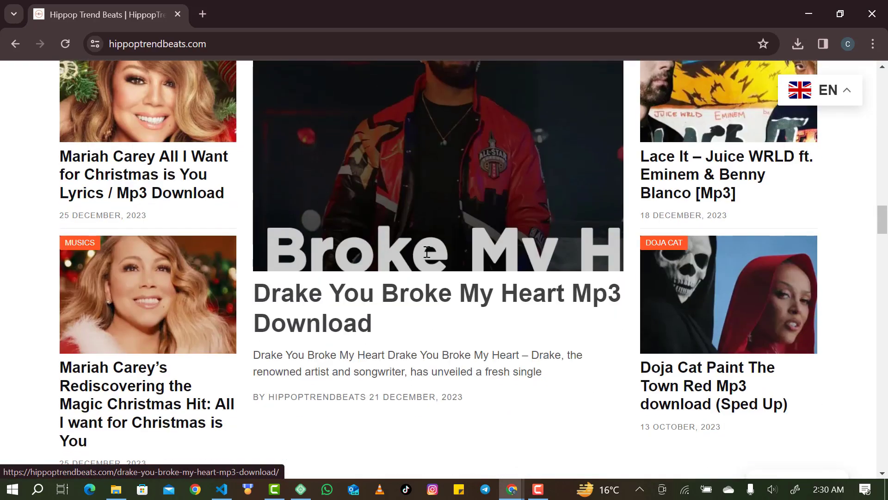
left_click(815, 8)
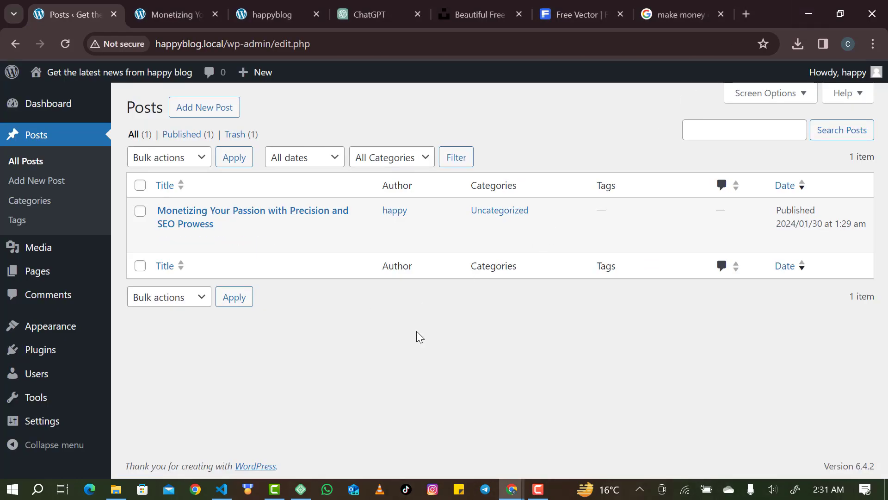
Open Posts > Categories from the admin sidebar.
left_click(58, 210)
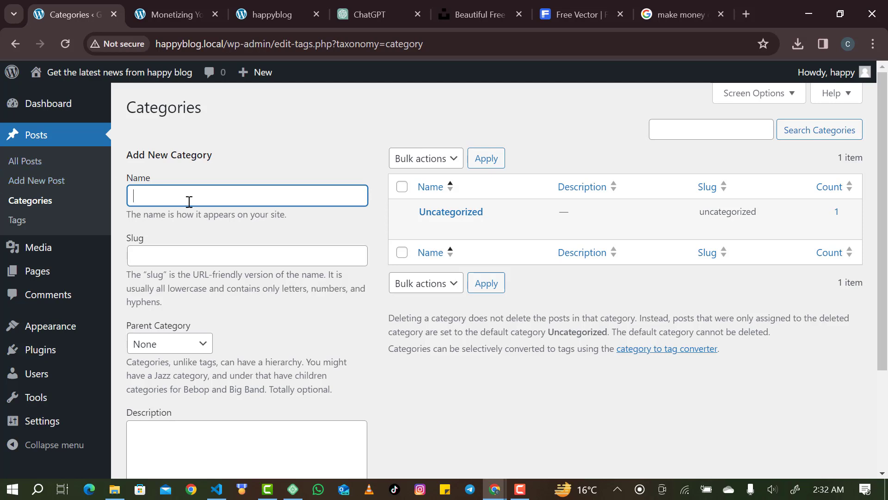
Add a new category named 'Make Money Online'.
type("Make m")
key("BackSpace")
type("Money on")
key("BackSpace")
key("BackSpace")
type("Online")
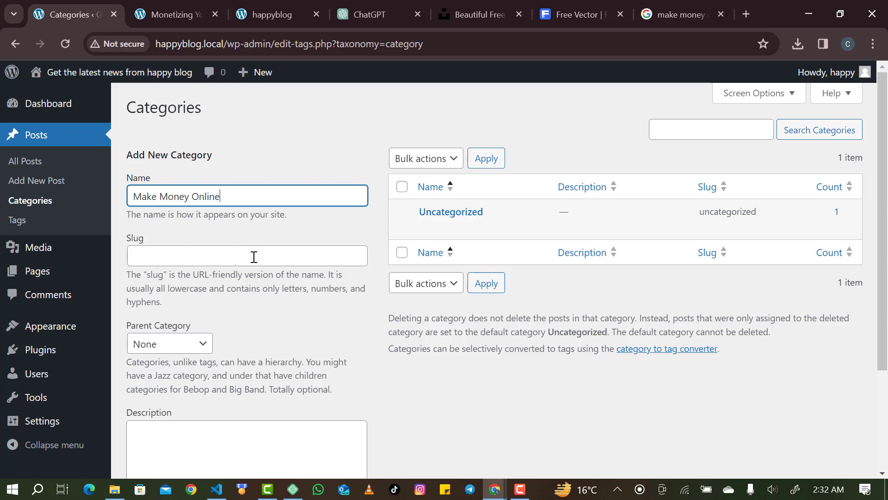
scroll(306, 358, "down", 3)
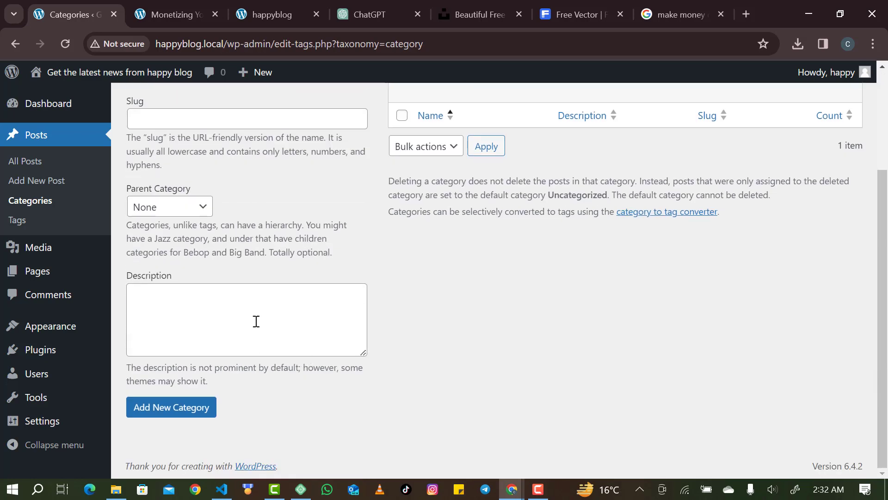
left_click(224, 321)
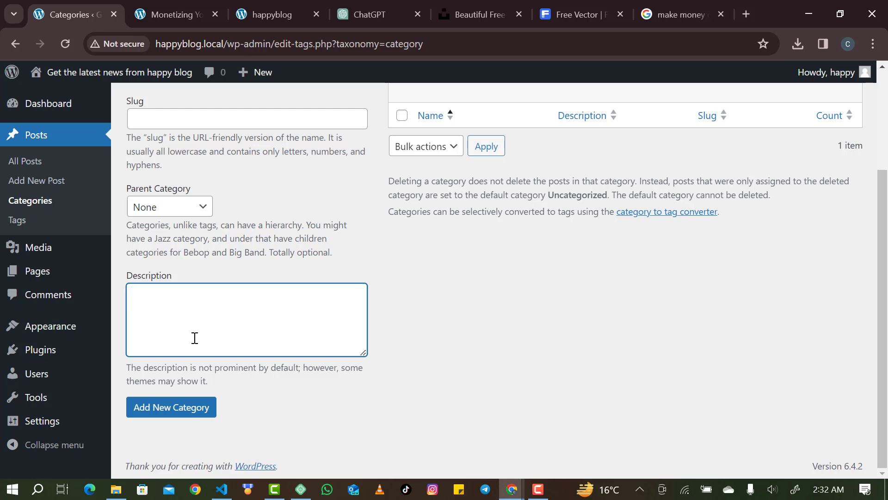
left_click(178, 411)
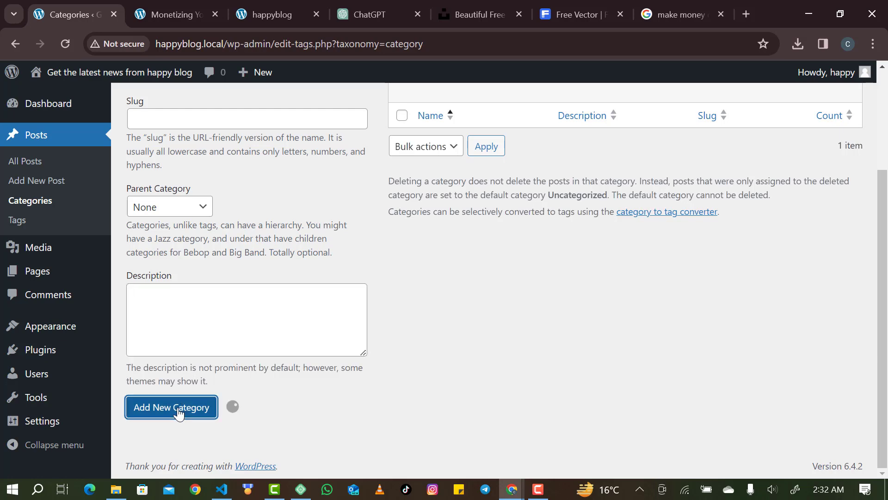
scroll(470, 364, "up", 4)
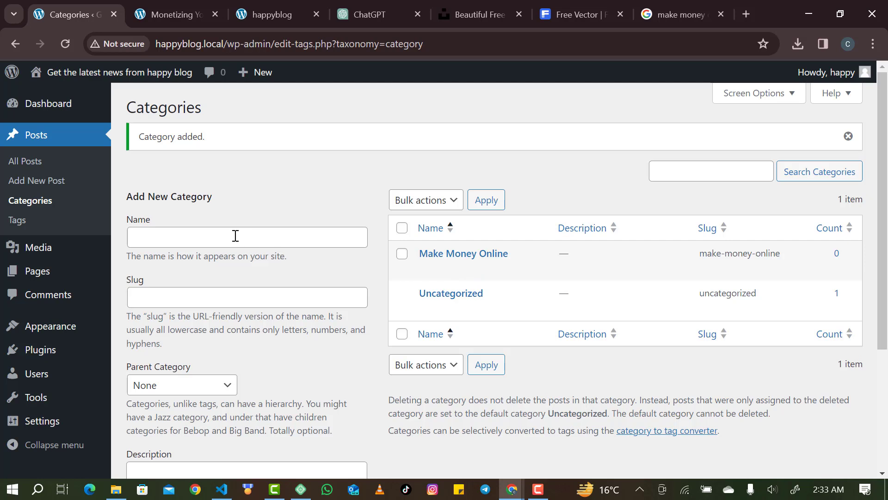
Add a second category named 'Sports'.
left_click(333, 239)
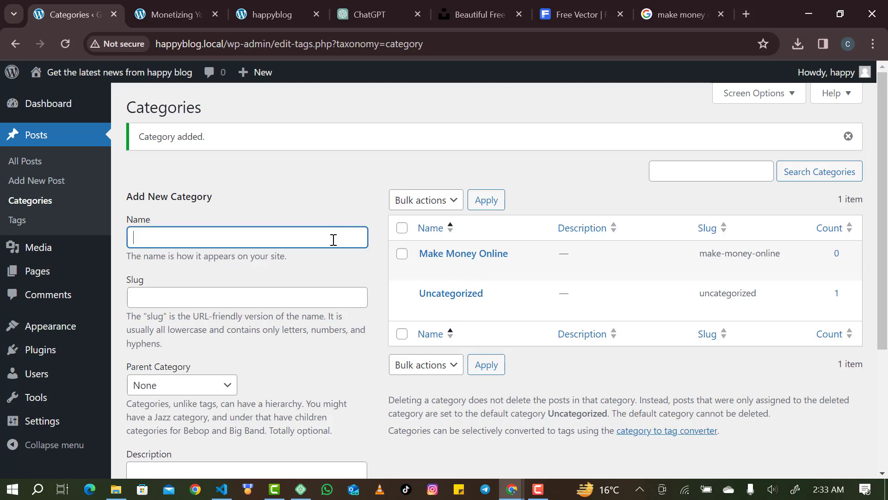
type("Sports")
scroll(329, 242, "down", 4)
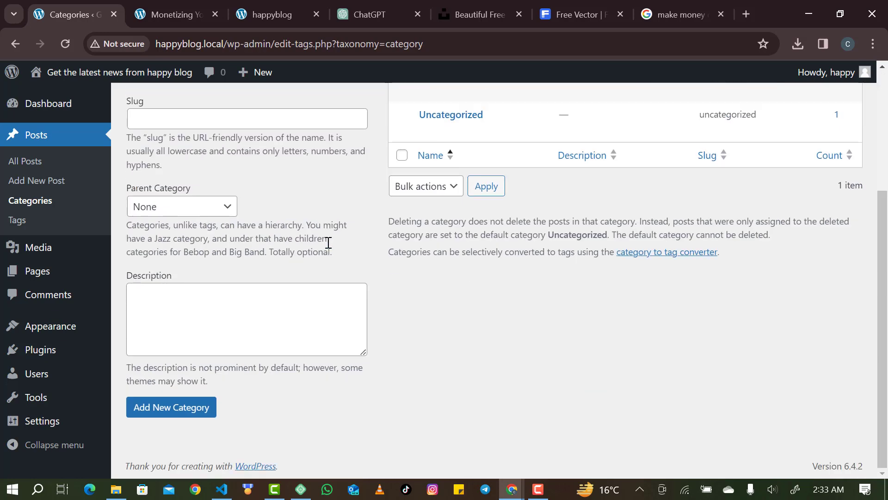
left_click(195, 408)
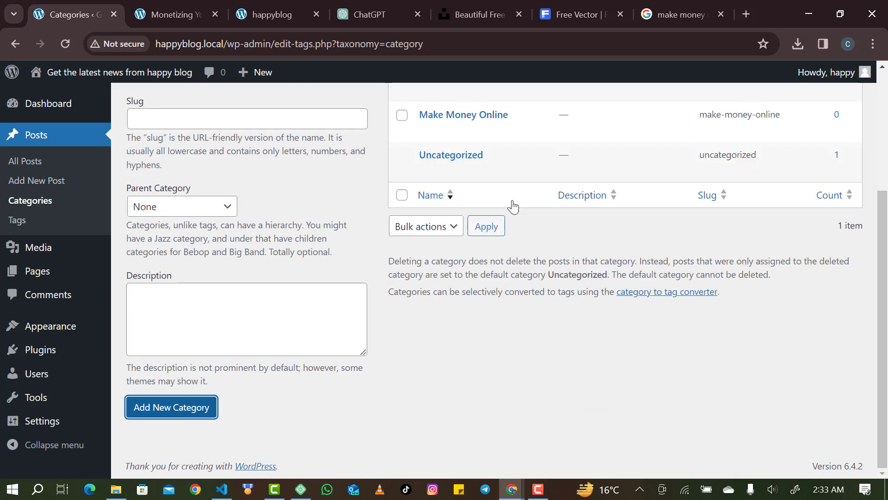
scroll(511, 204, "up", 2)
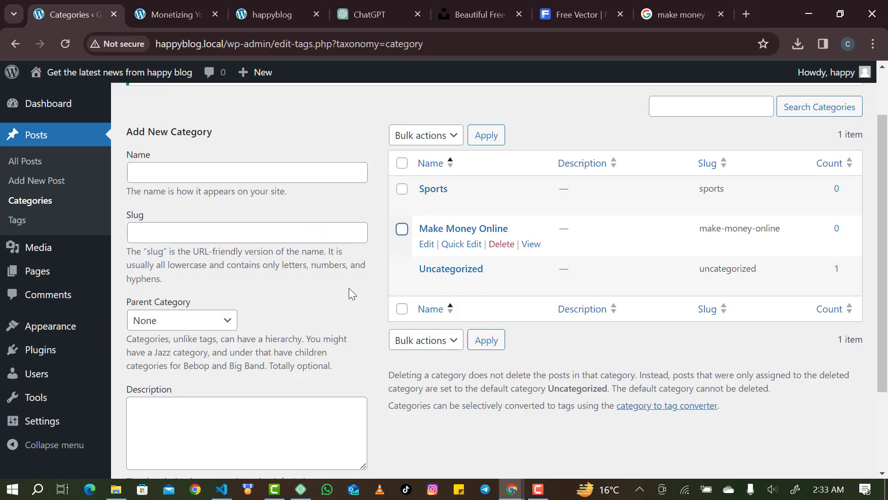
left_click(158, 178)
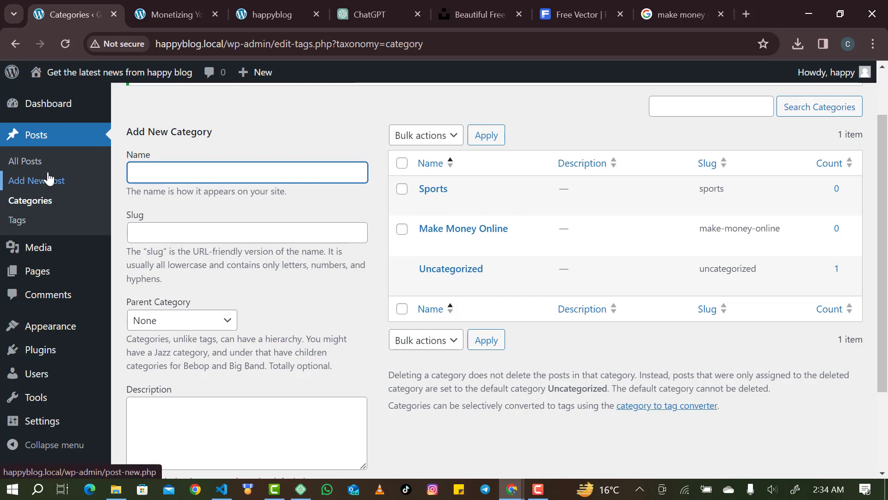
Open Posts > Tags from the admin sidebar.
left_click(29, 221)
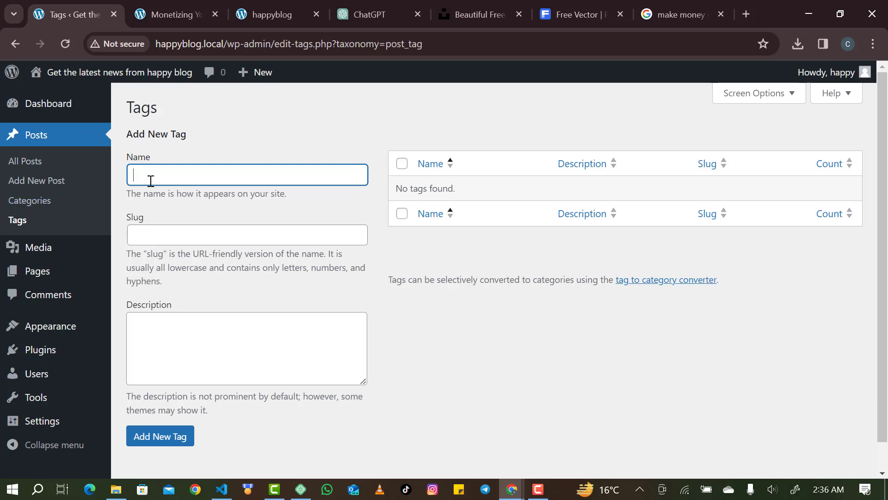
Add a 'Blogging' tag, then open the All Posts list.
type("Blogging")
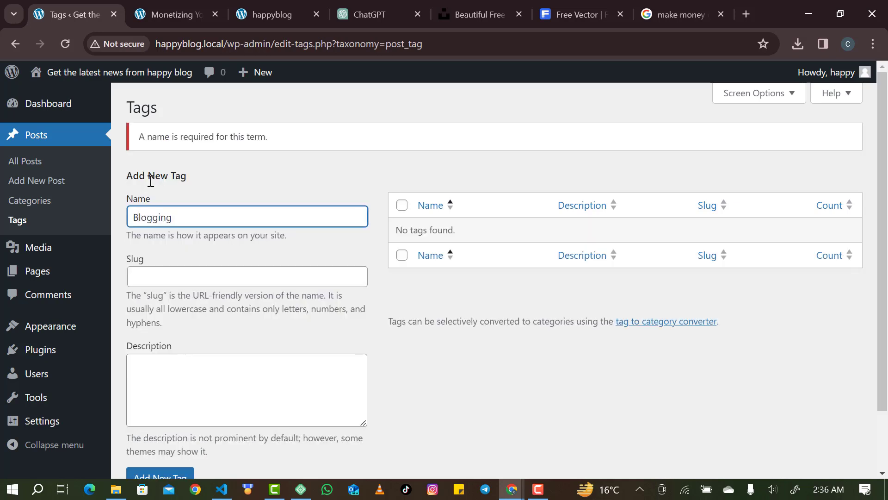
scroll(150, 180, "down", 2)
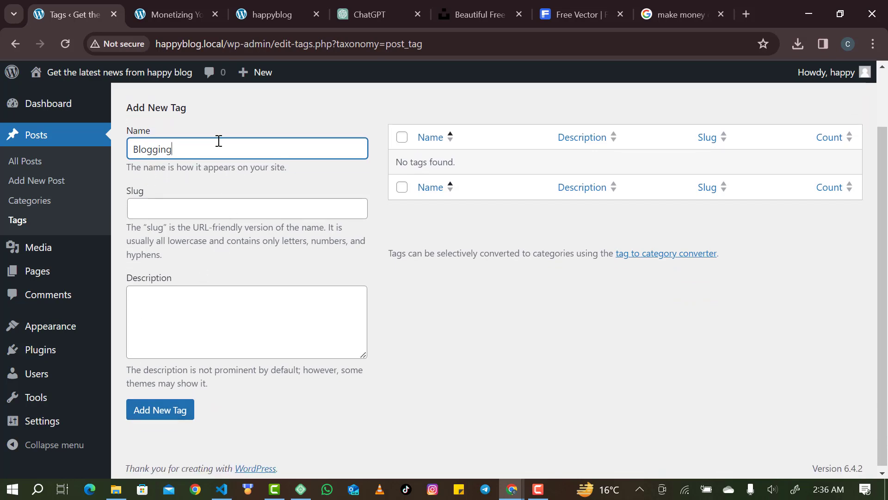
left_click(151, 412)
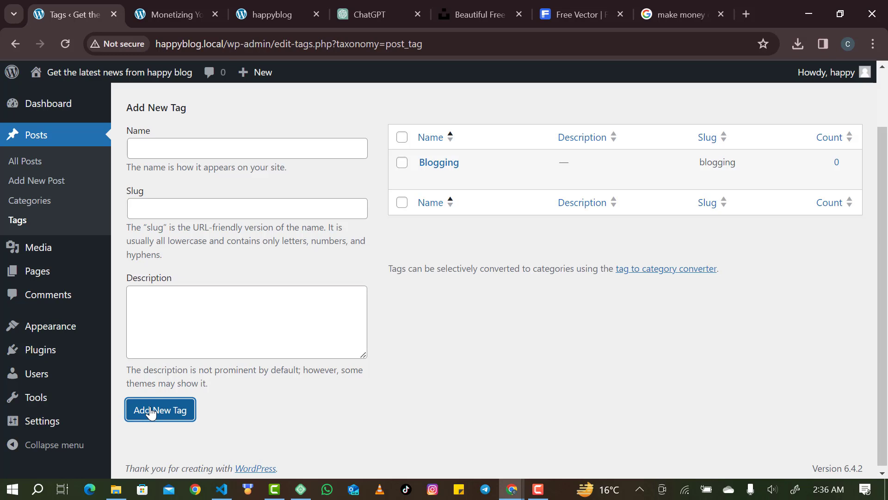
left_click(33, 167)
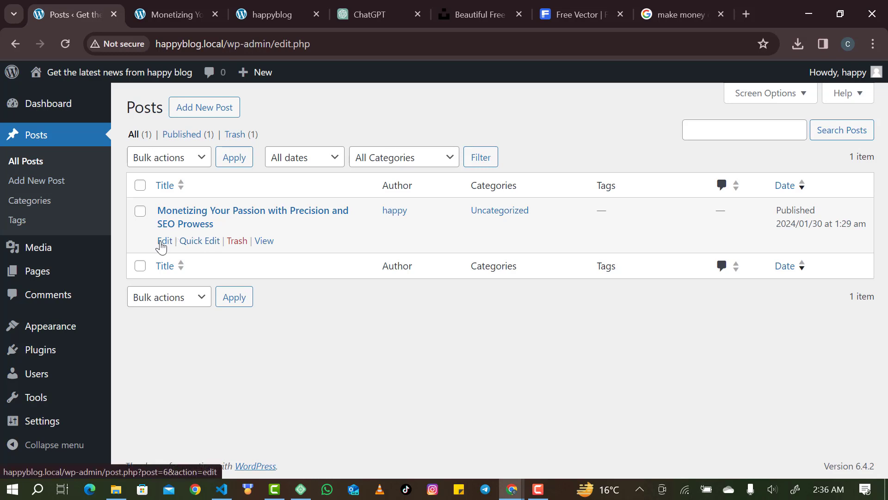
Open 'Monetizing Your Passion with Precision and SEO Prowess' in the block editor.
left_click(162, 244)
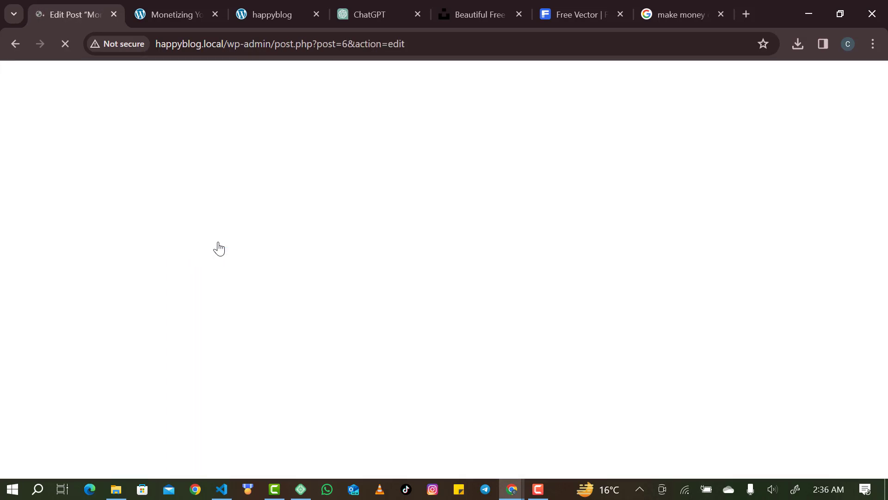
left_click(22, 47)
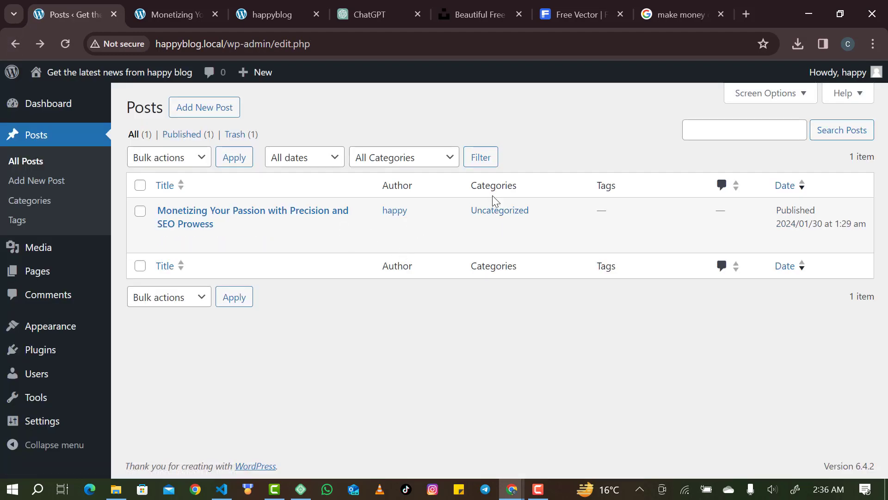
left_click_drag(462, 208, 537, 215)
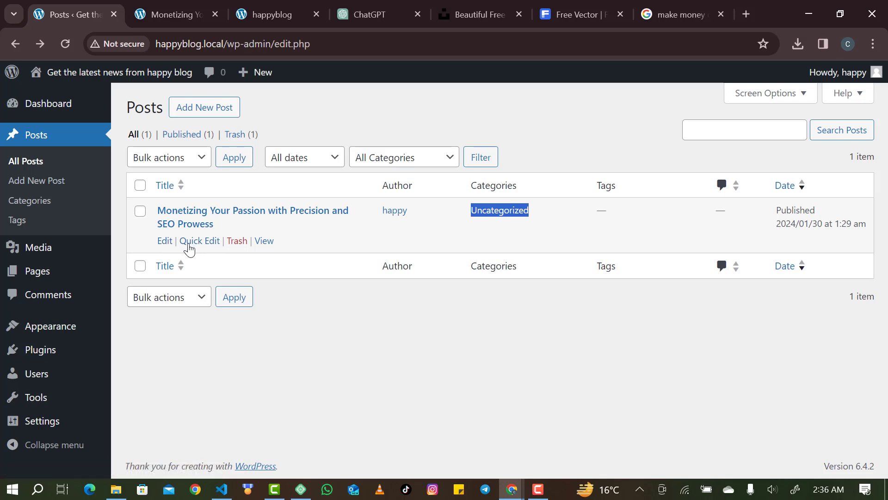
left_click(166, 242)
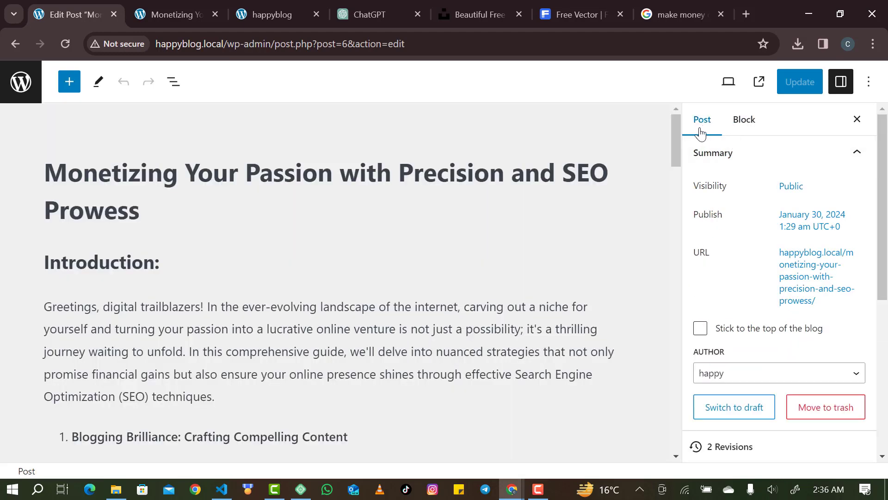
Move the post from Uncategorized to the Make Money Online category.
left_click(840, 84)
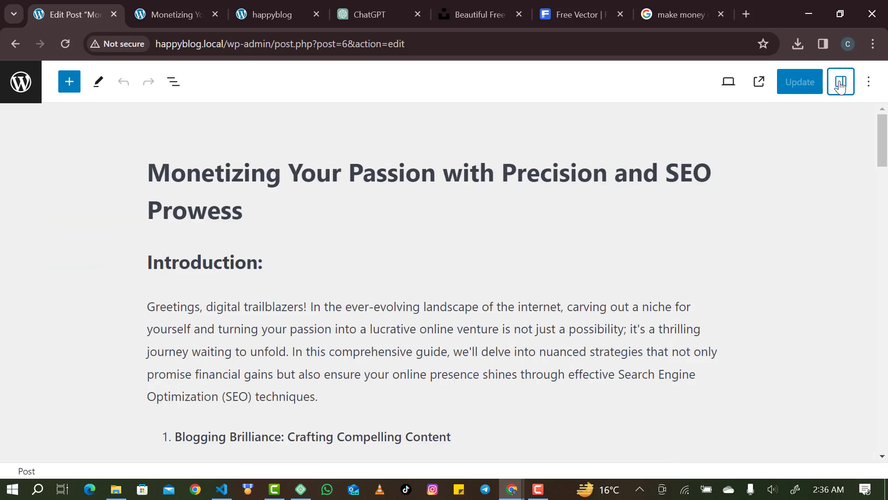
left_click(841, 86)
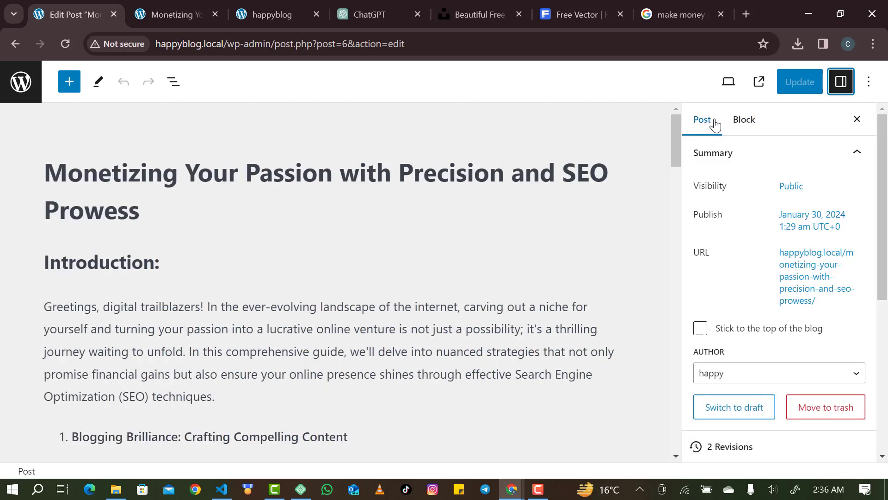
scroll(740, 278, "down", 6)
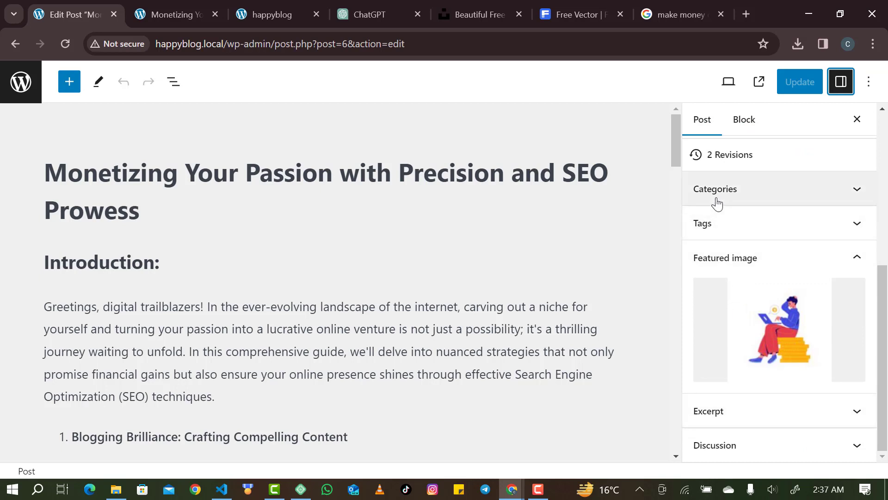
left_click(750, 195)
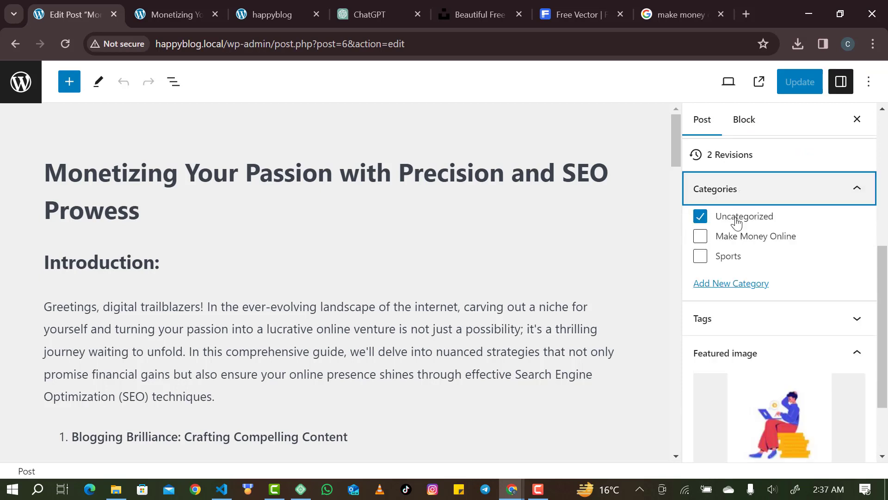
left_click(699, 216)
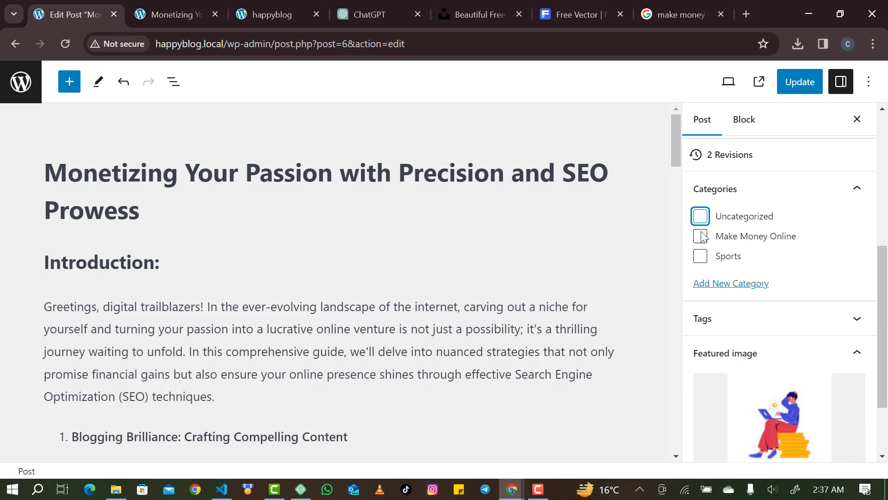
left_click(700, 241)
Create a new 'SEO' category and assign the post to it.
left_click(721, 284)
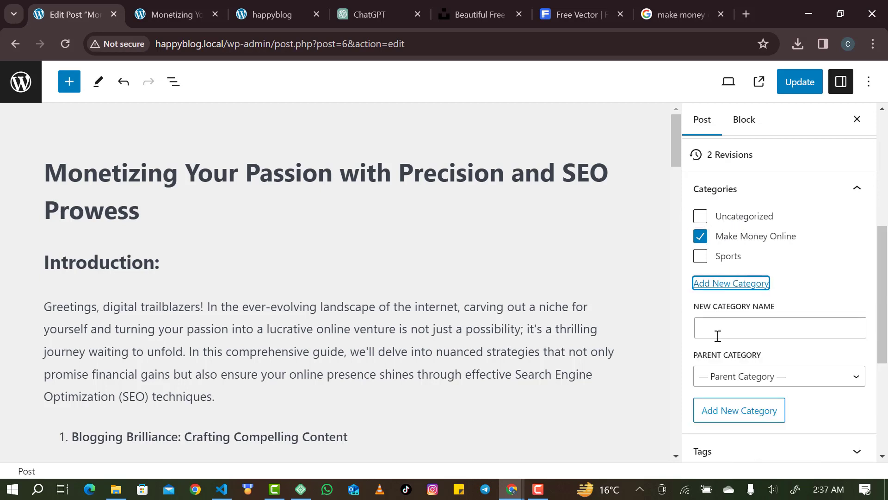
left_click(718, 337)
type("SE")
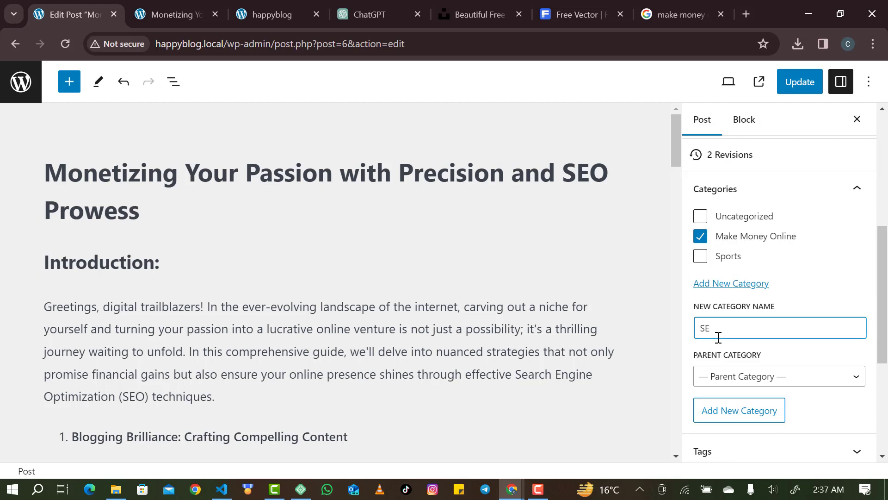
type("O")
left_click(725, 412)
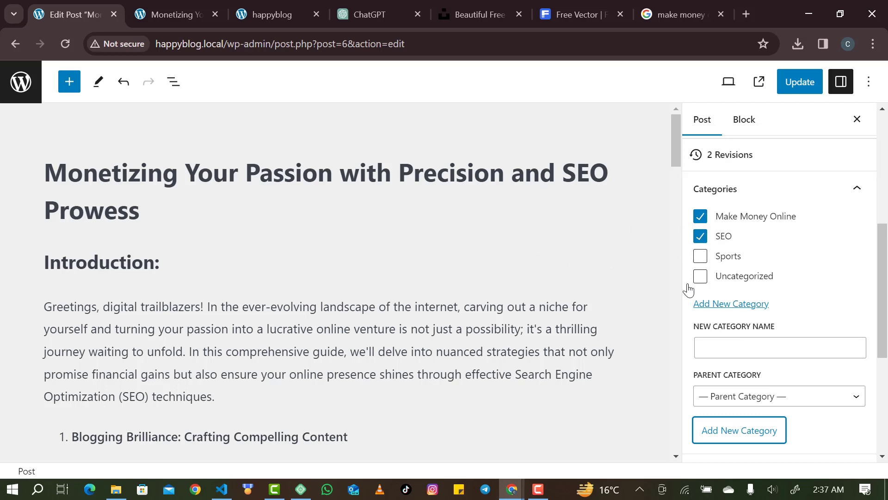
Add the existing Blogging tag to the post.
scroll(689, 290, "down", 5)
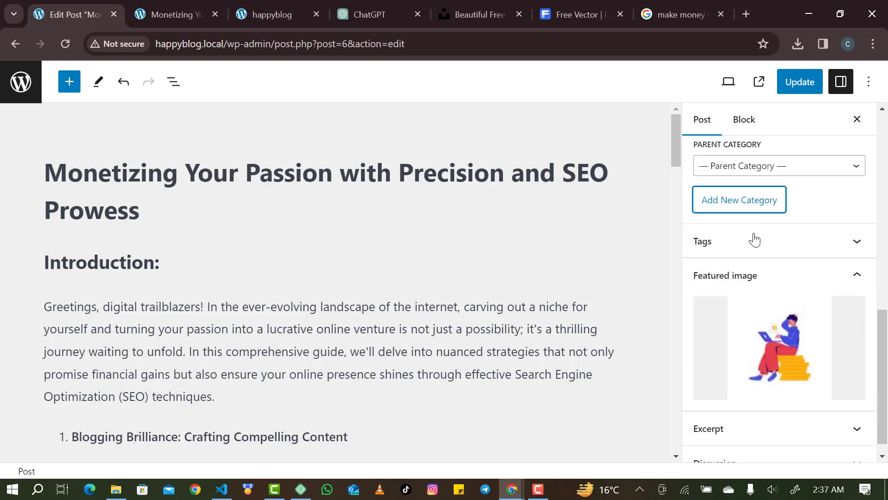
left_click(749, 247)
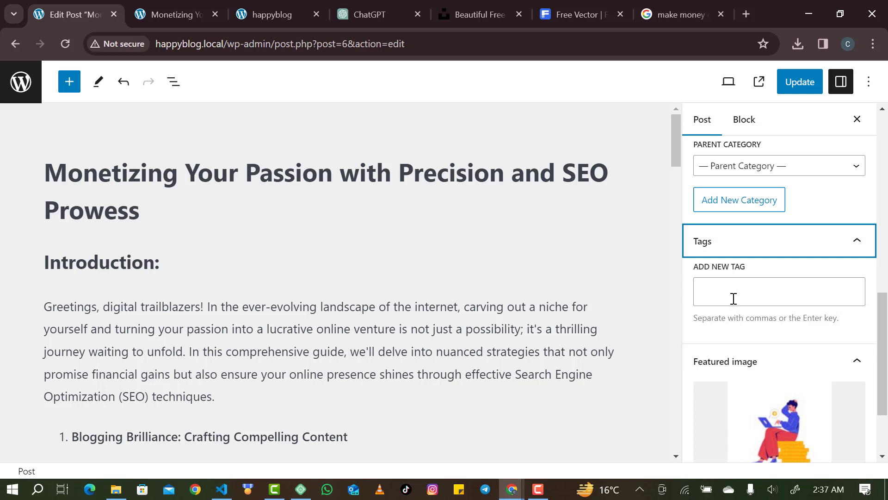
left_click(734, 298)
scroll(733, 298, "down", 1)
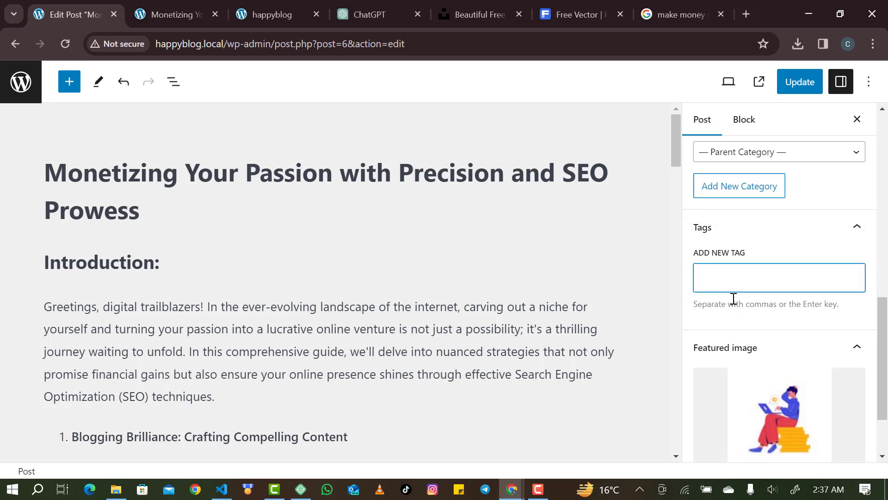
type("m")
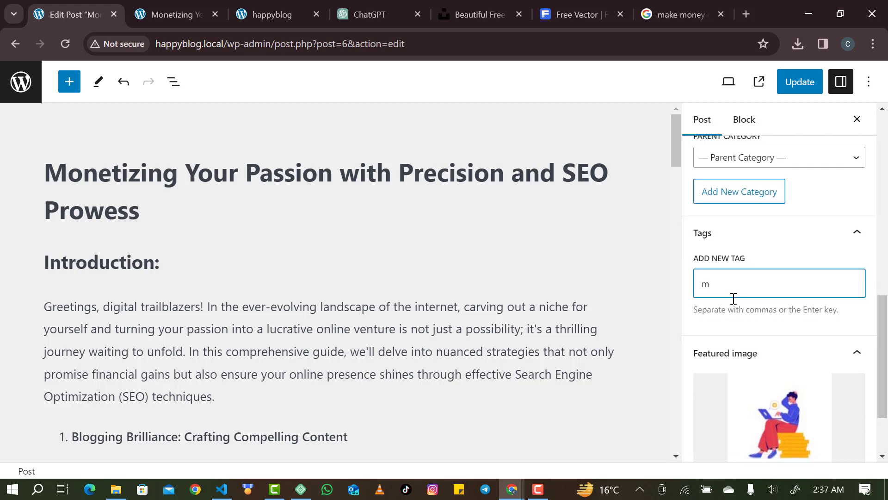
type("ake money on")
key("BackSpace")
key("BackSpace")
key("BackSpace")
key("BackSpace")
key("BackSpace")
key("BackSpace")
key("BackSpace")
key("BackSpace")
key("BackSpace")
key("BackSpace")
key("BackSpace")
key("BackSpace")
type("blo")
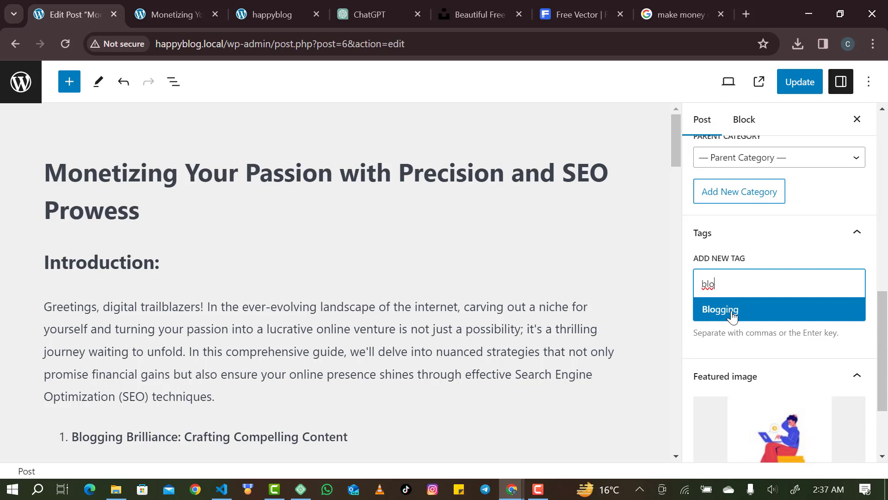
left_click(732, 316)
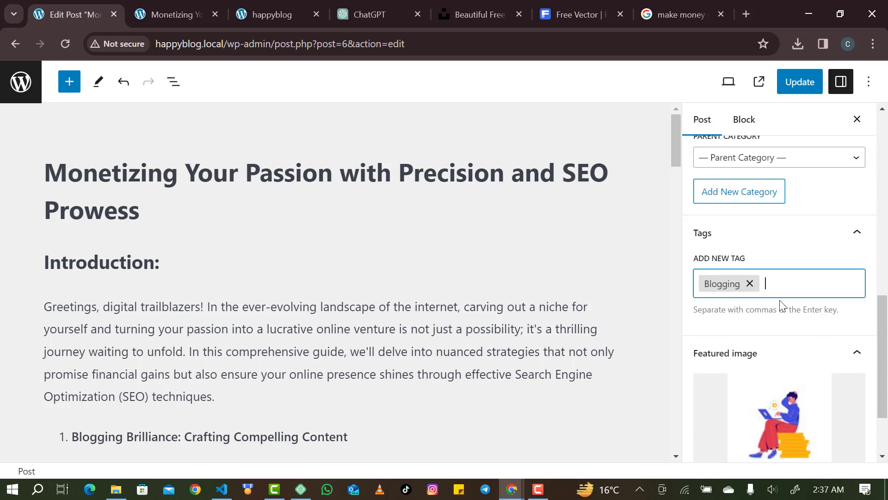
Add a new 'seo' tag and update the post.
type("seo")
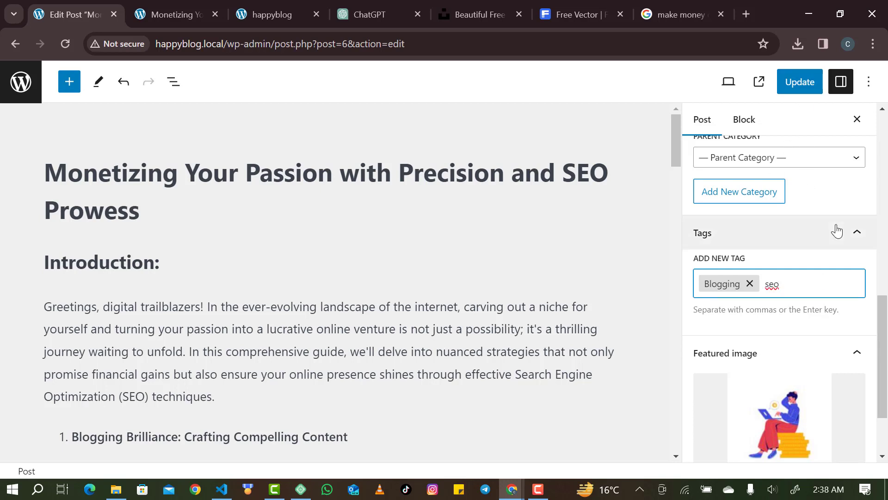
key("Return")
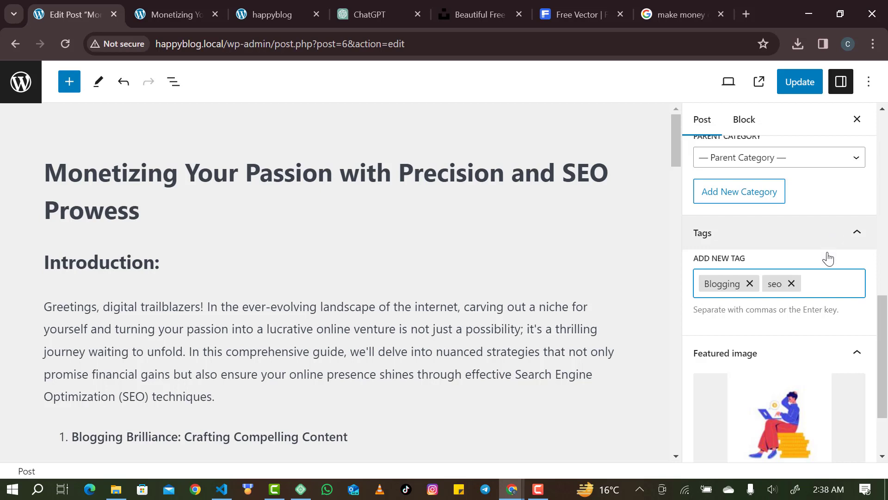
left_click(792, 70)
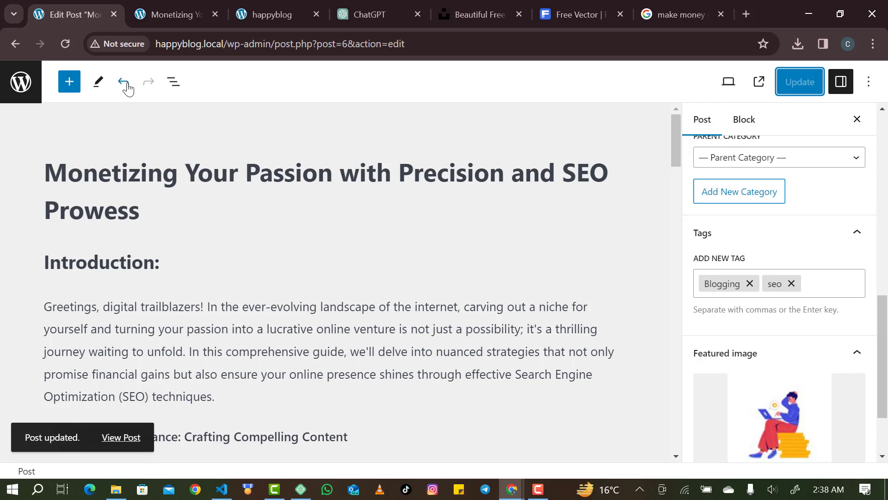
View the updated Monetizing post on the site and scroll through it.
left_click(759, 82)
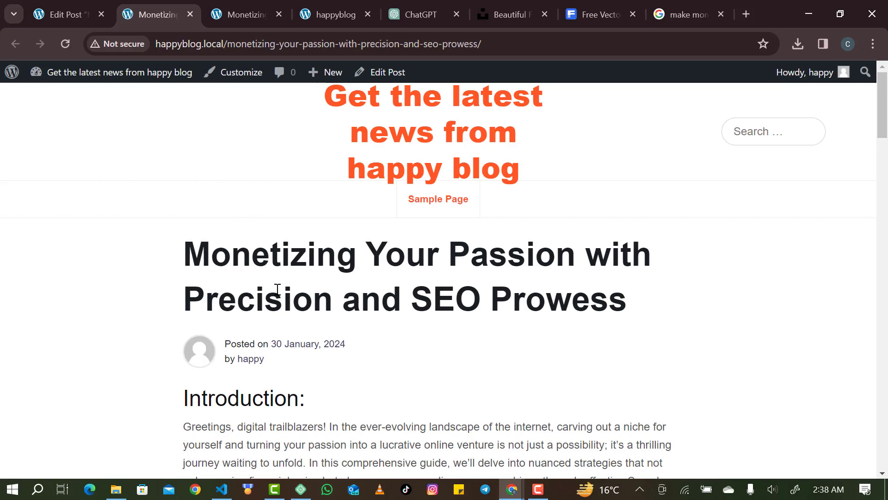
scroll(280, 375, "down", 1)
scroll(279, 374, "down", 15)
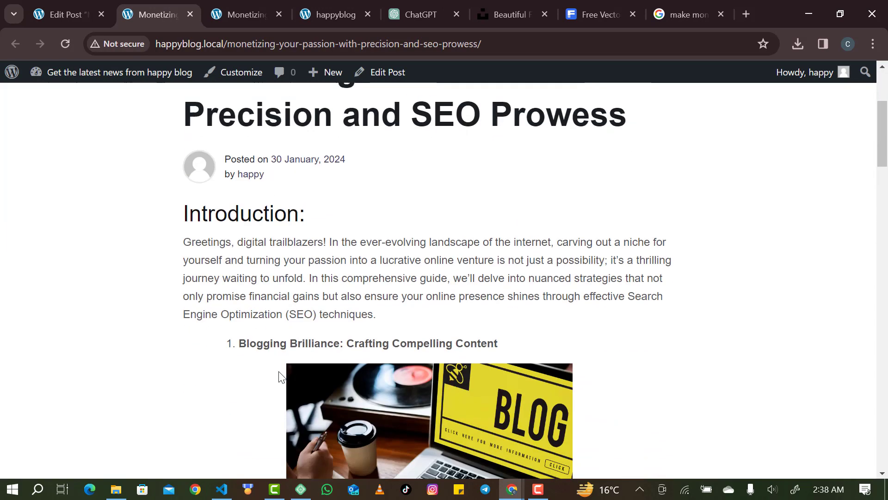
scroll(278, 371, "down", 20)
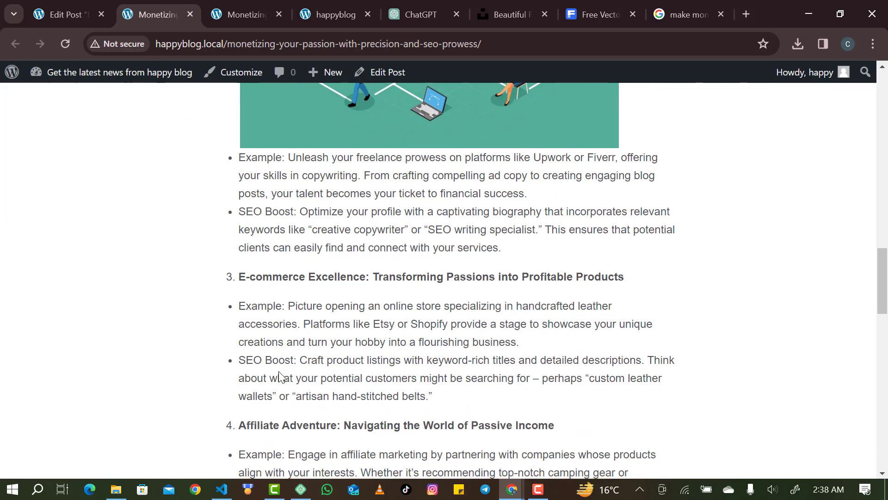
scroll(279, 370, "up", 5)
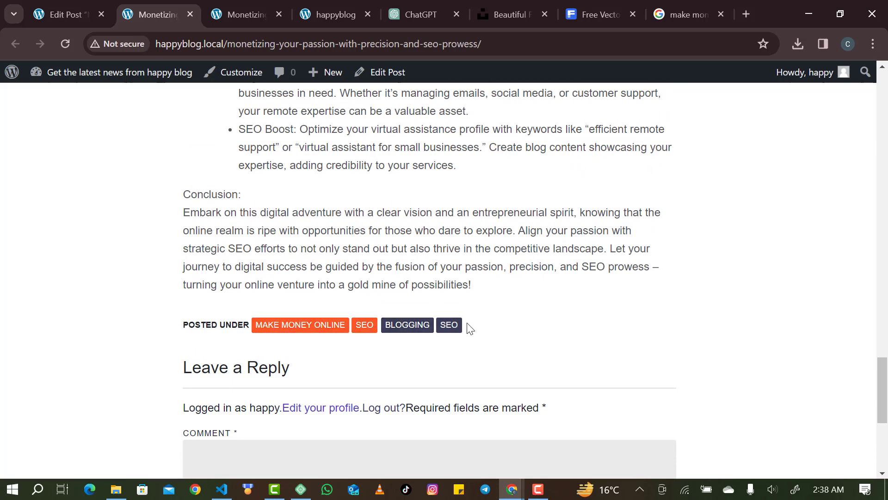
scroll(351, 341, "up", 2)
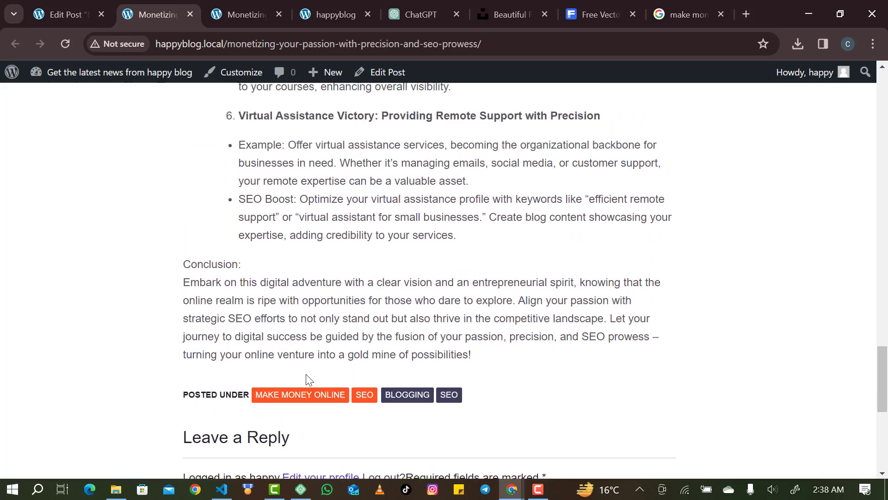
scroll(349, 356, "up", 20)
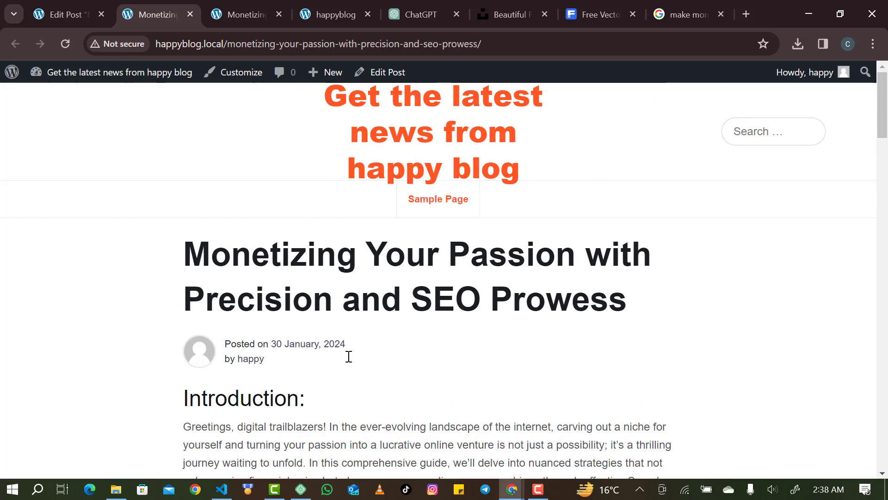
Look over the blog homepage, then return to the Edit Post tab.
left_click(390, 149)
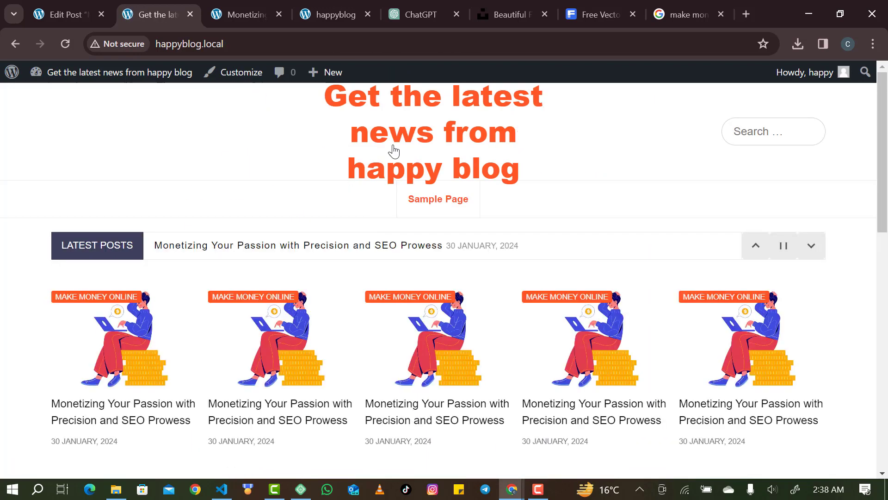
scroll(266, 333, "down", 2)
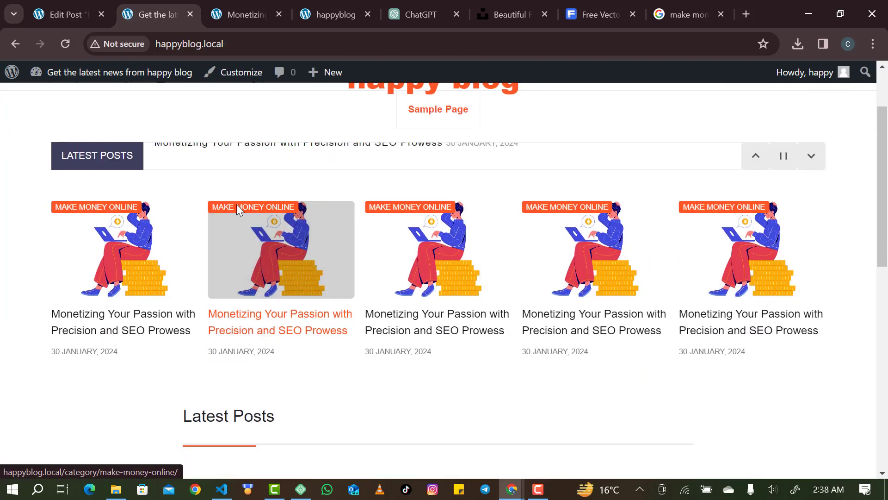
scroll(242, 370, "down", 1)
scroll(242, 381, "up", 3)
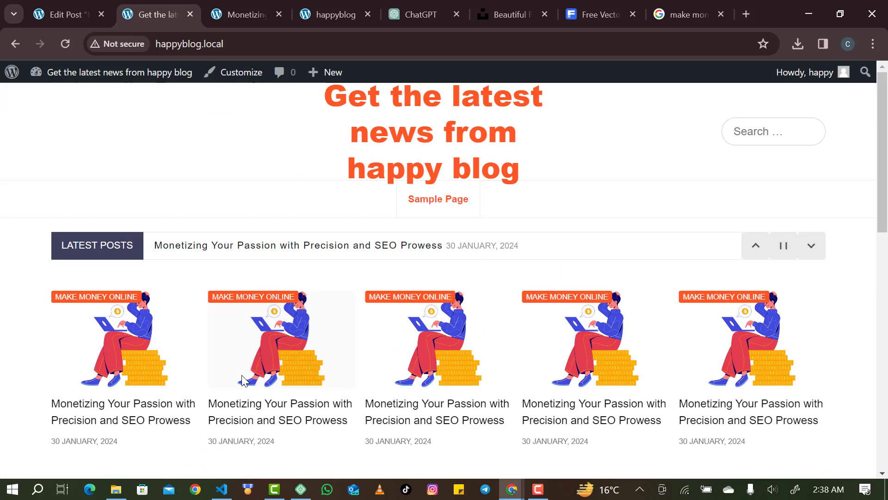
left_click(70, 14)
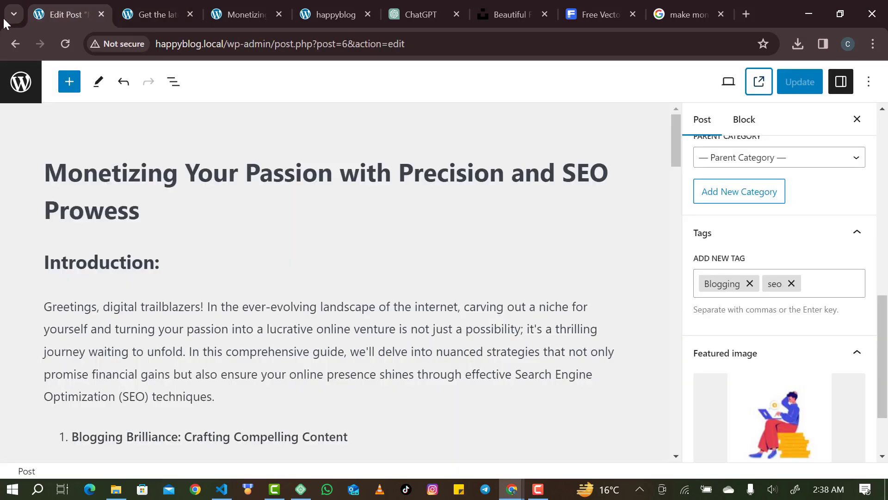
Go to the Posts list and start a new blank post.
left_click(21, 82)
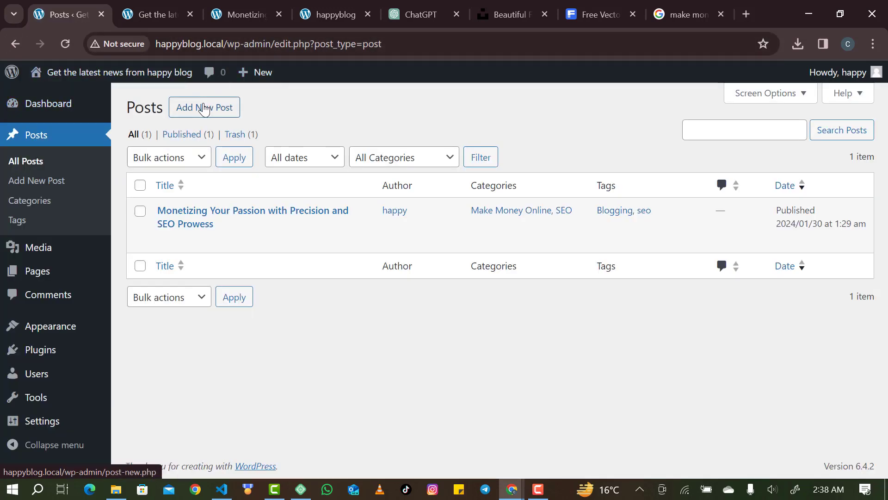
left_click(204, 109)
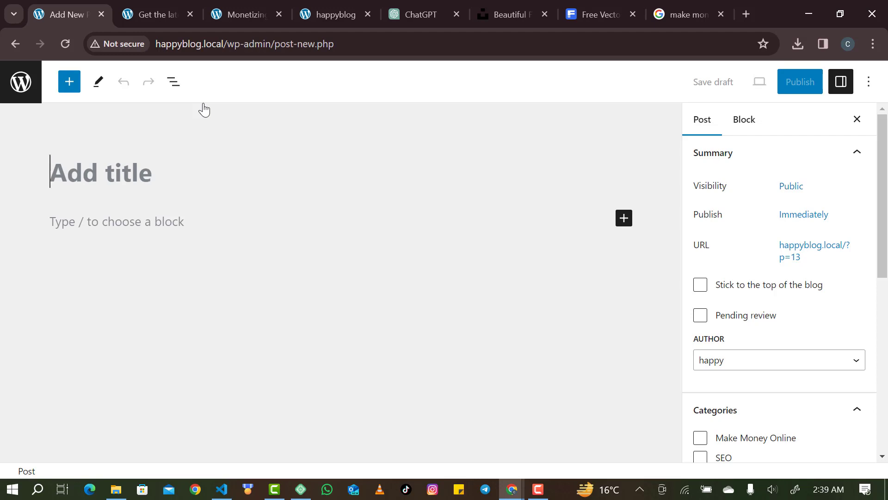
Check the article text in the ChatGPT tab, then switch to Canva.
left_click(407, 11)
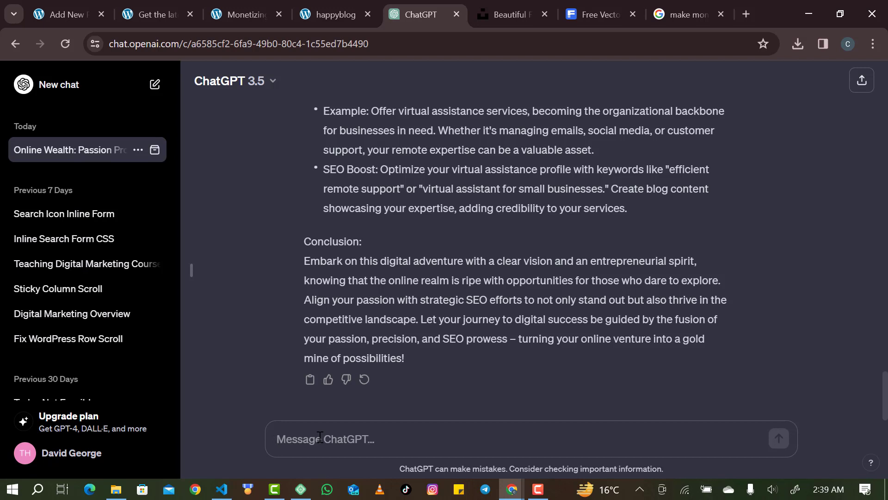
left_click(538, 489)
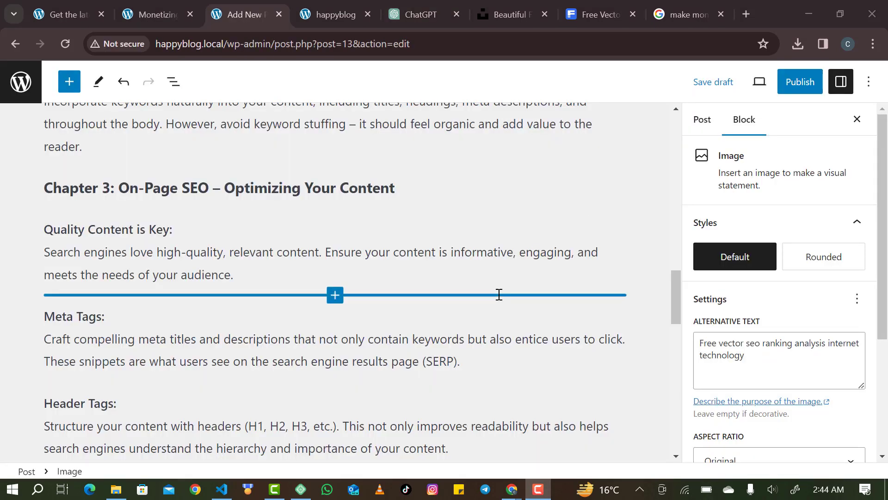
Insert an empty YouTube embed block after the paragraph ending 'reader.', before Chapter 3.
scroll(321, 197, "up", 15)
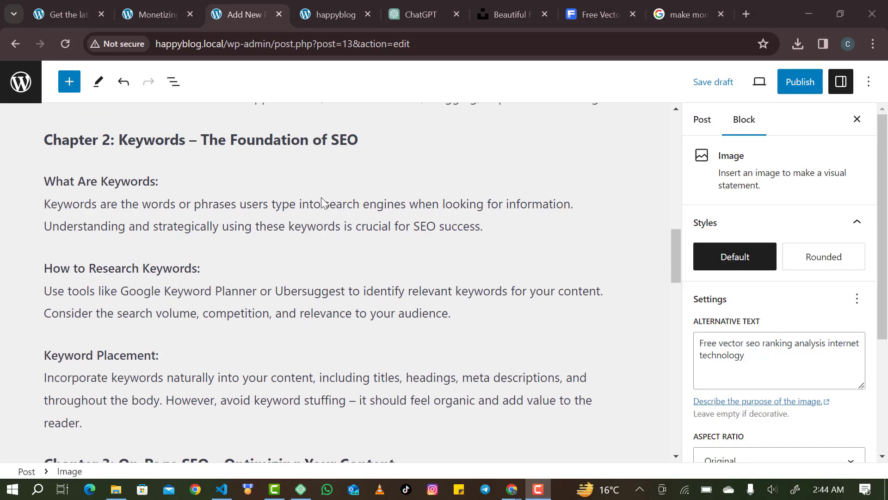
scroll(321, 197, "down", 9)
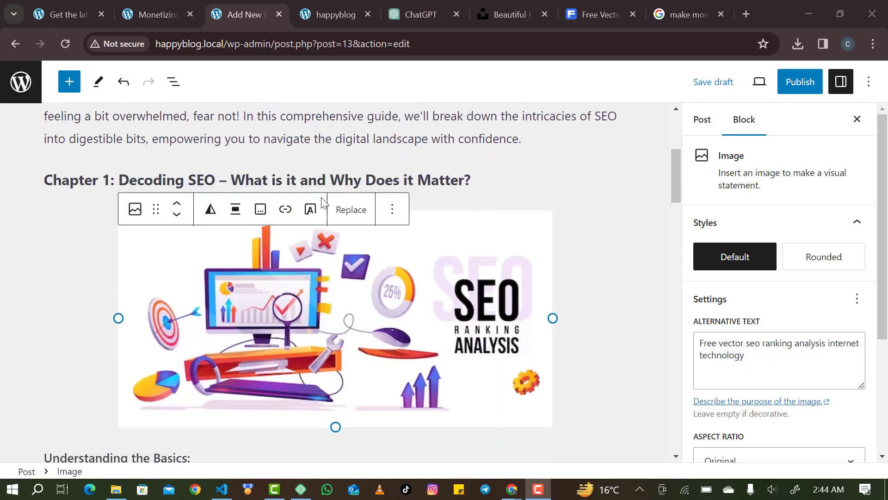
scroll(321, 197, "down", 8)
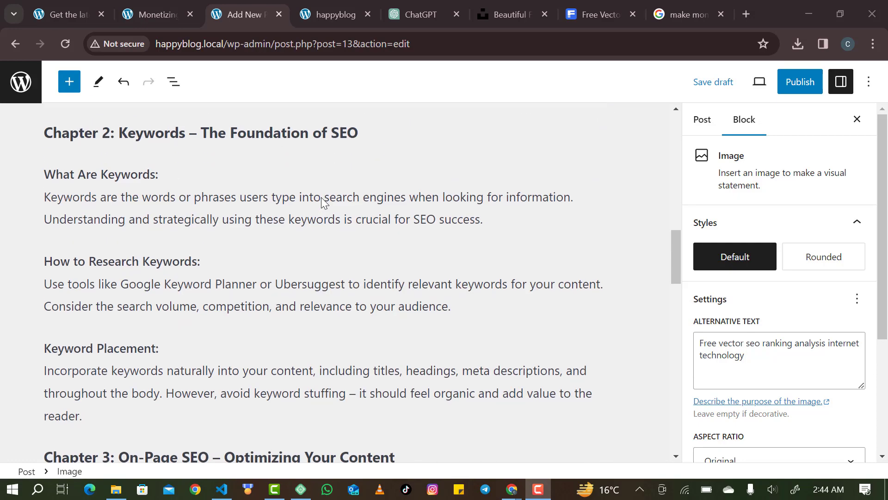
scroll(277, 323, "down", 2)
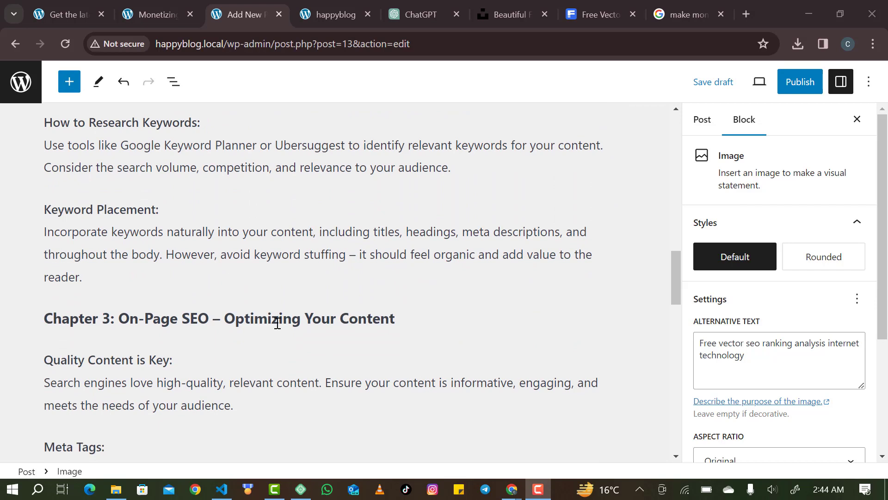
left_click(221, 287)
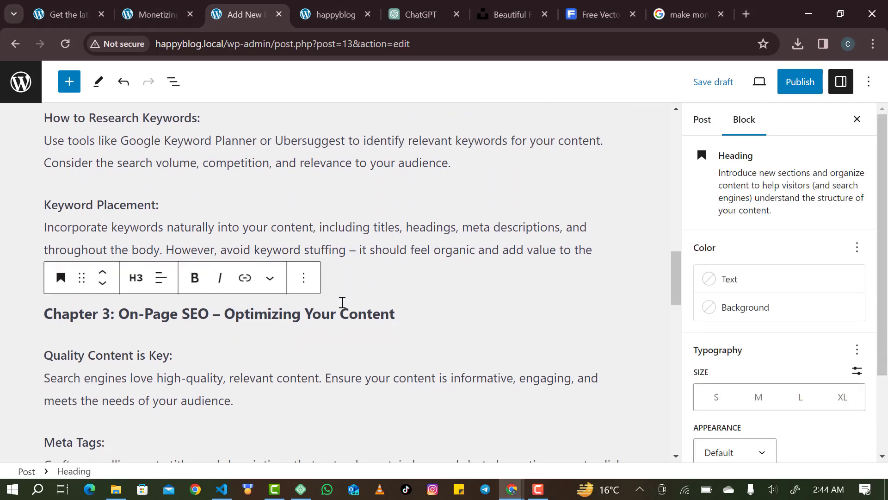
left_click(345, 260)
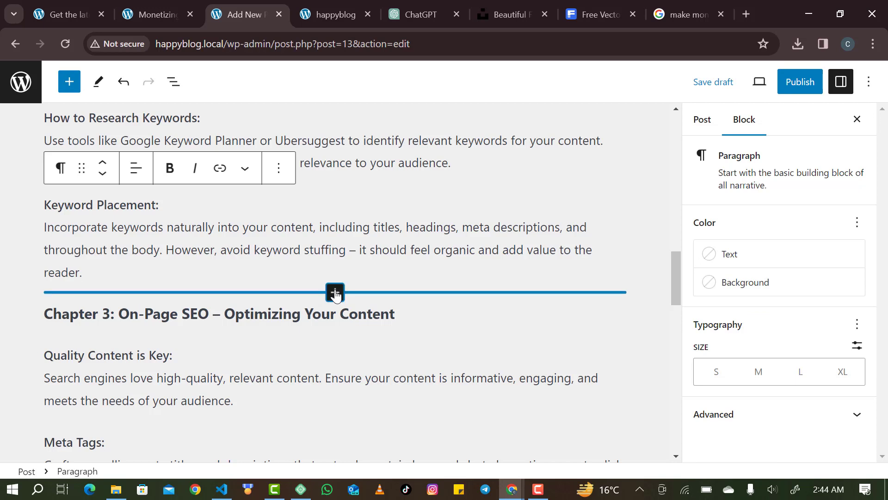
left_click(335, 292)
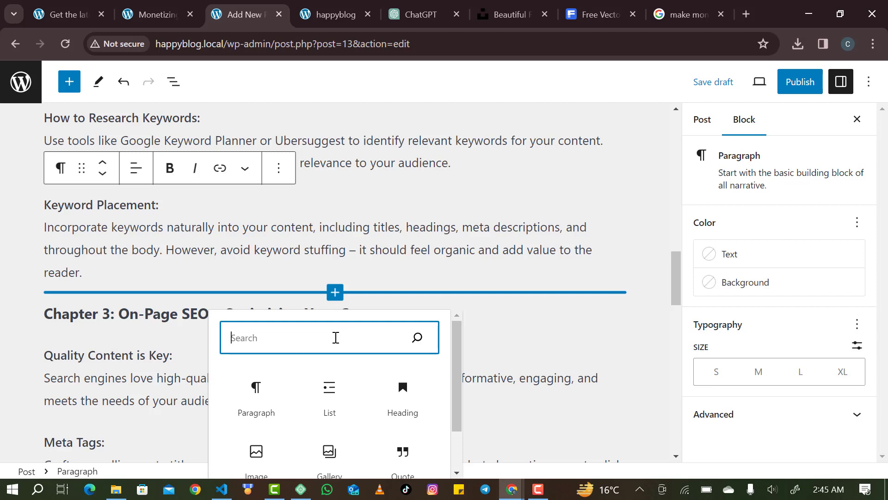
type("yo")
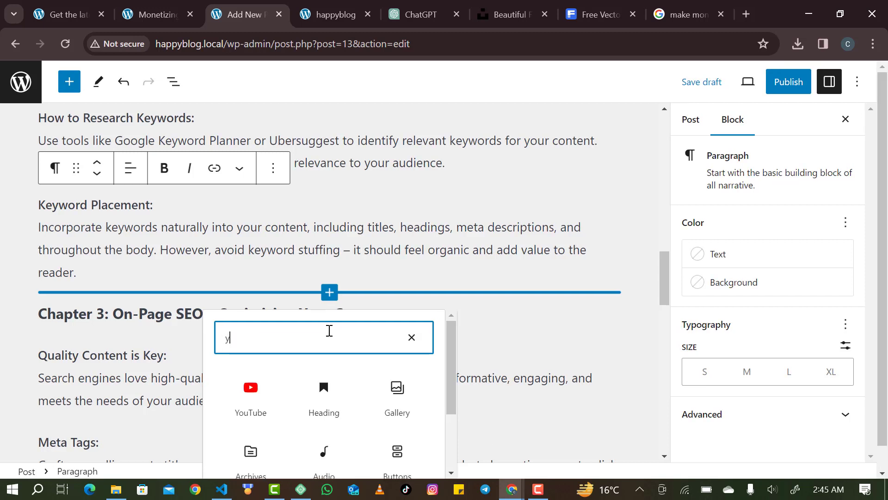
left_click(267, 407)
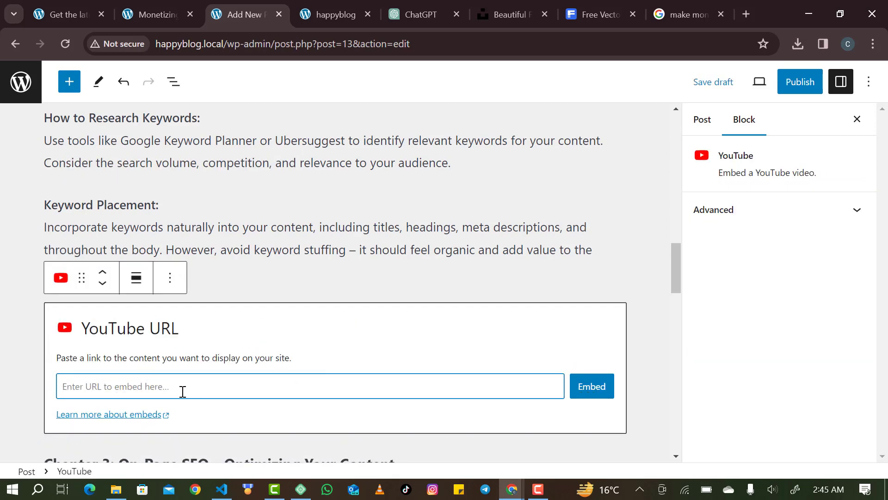
left_click(746, 14)
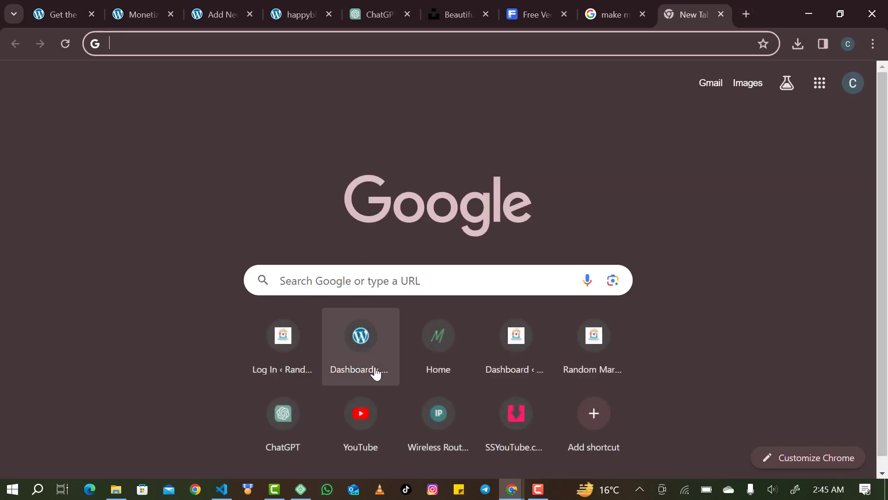
Search YouTube for 'seo tutorial for beginners'.
left_click(342, 414)
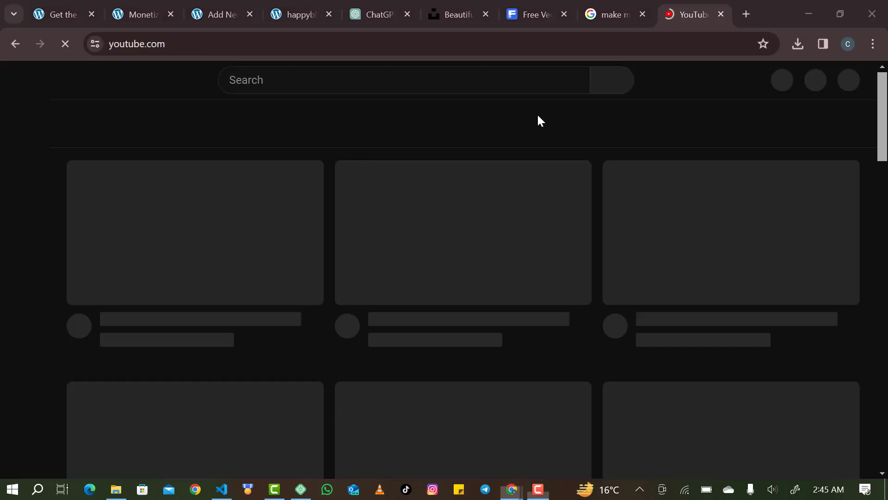
left_click(370, 80)
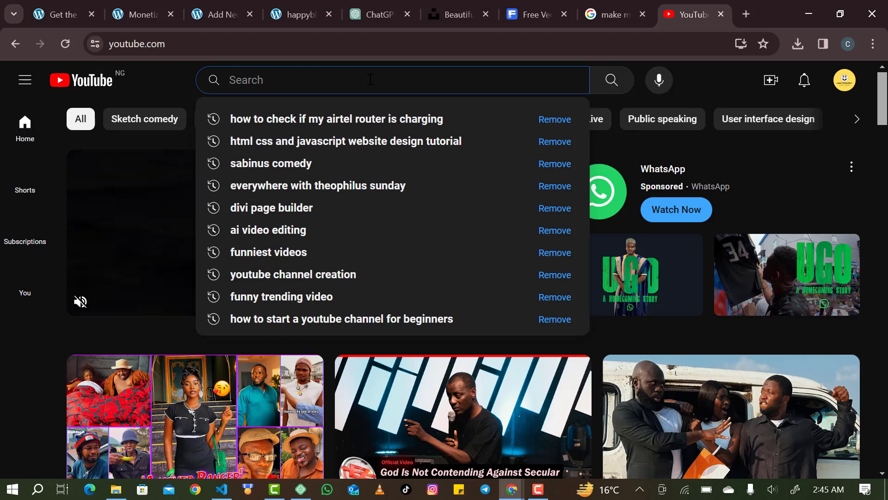
type("seo")
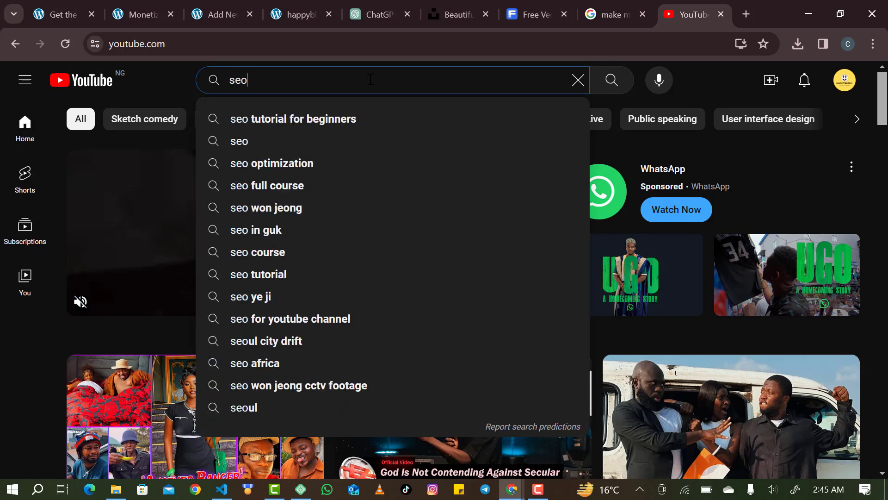
left_click(348, 118)
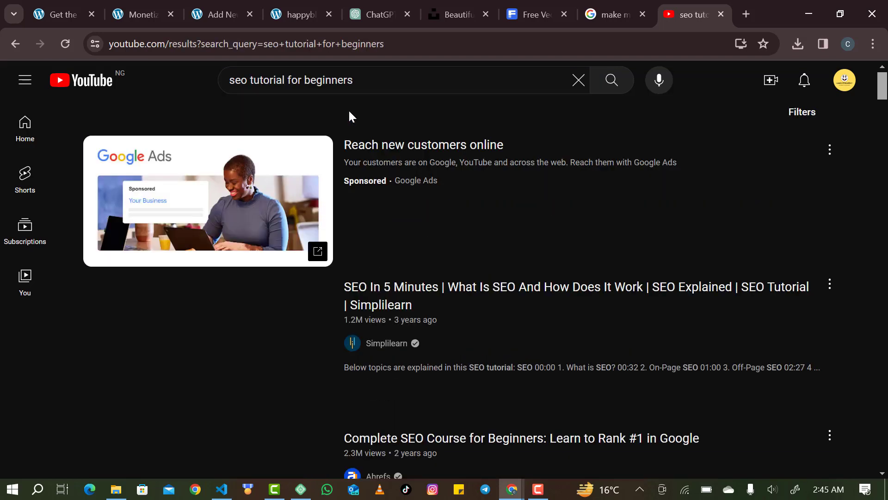
scroll(349, 115, "down", 2)
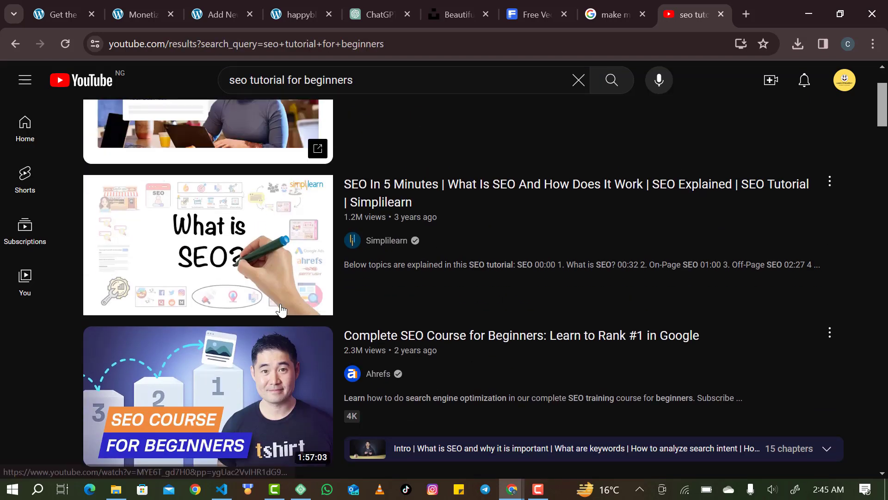
scroll(362, 282, "down", 2)
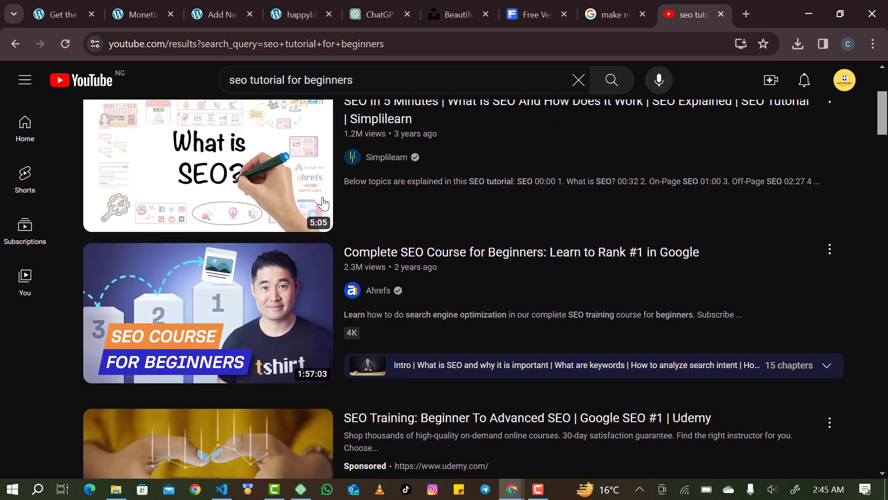
scroll(357, 115, "up", 1)
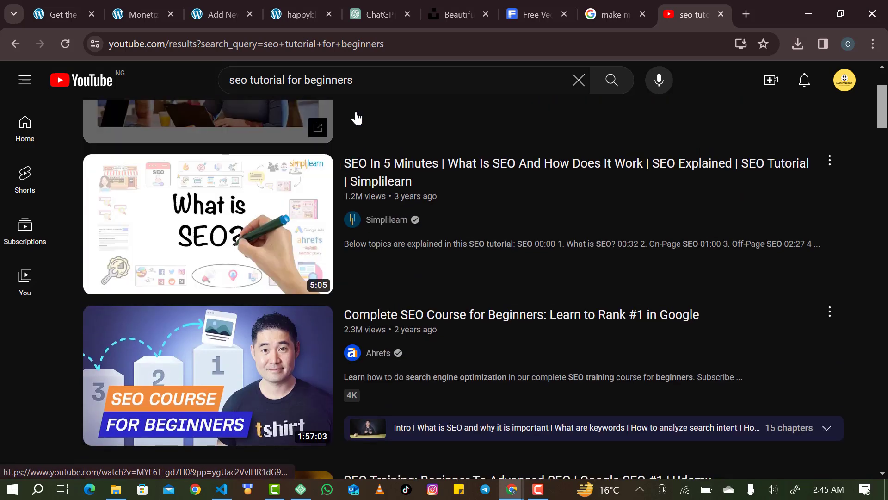
Copy the 'SEO In 5 Minutes' video link and go back to the post editor.
right_click(367, 171)
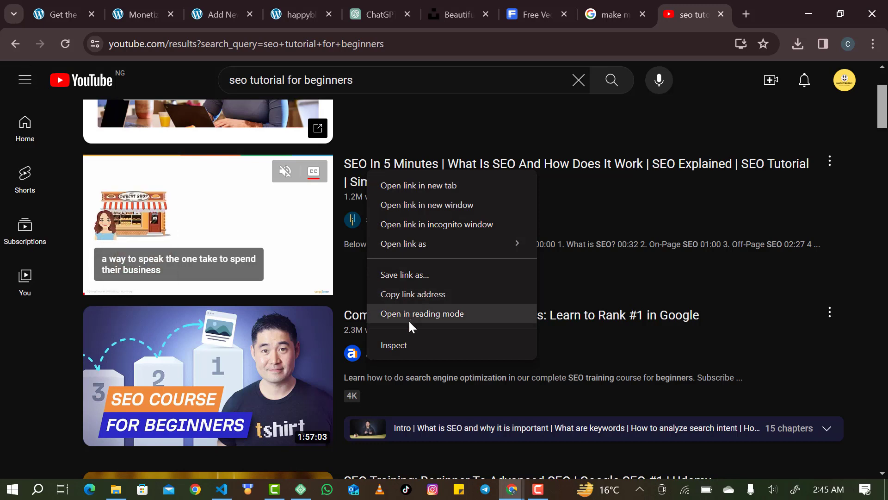
left_click(423, 289)
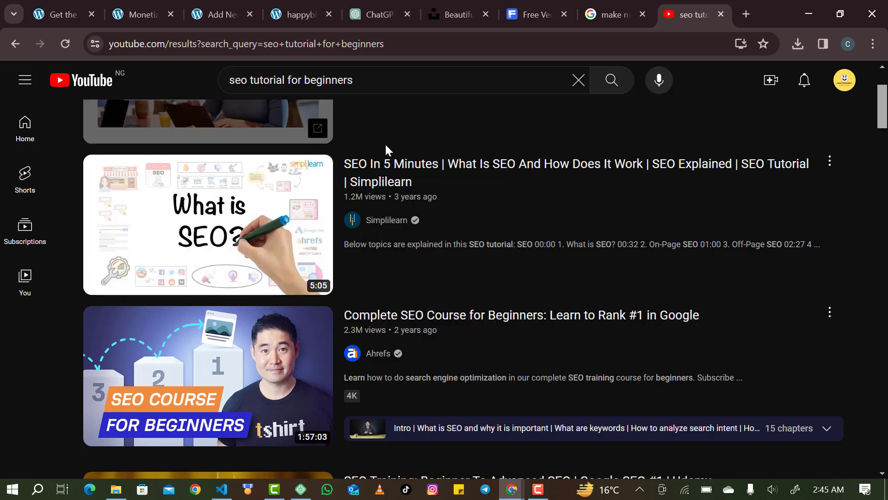
left_click(229, 14)
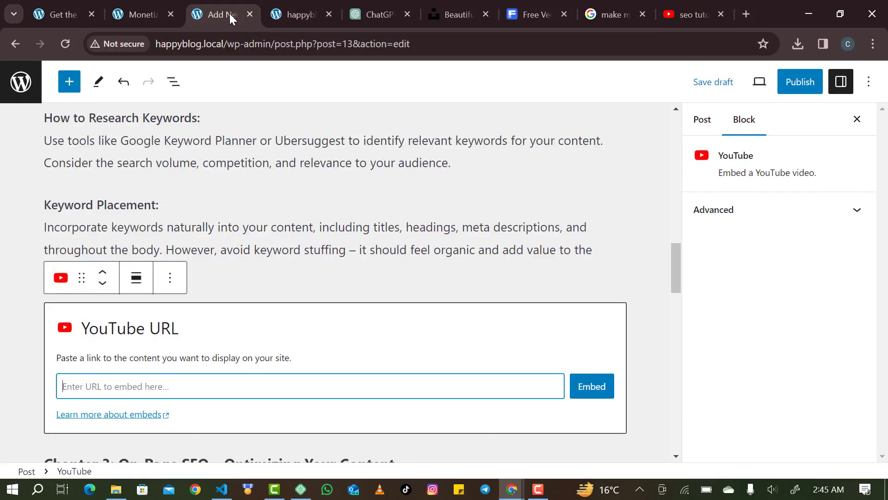
Paste the copied link into the YouTube block and embed the video.
key("ctrl+v")
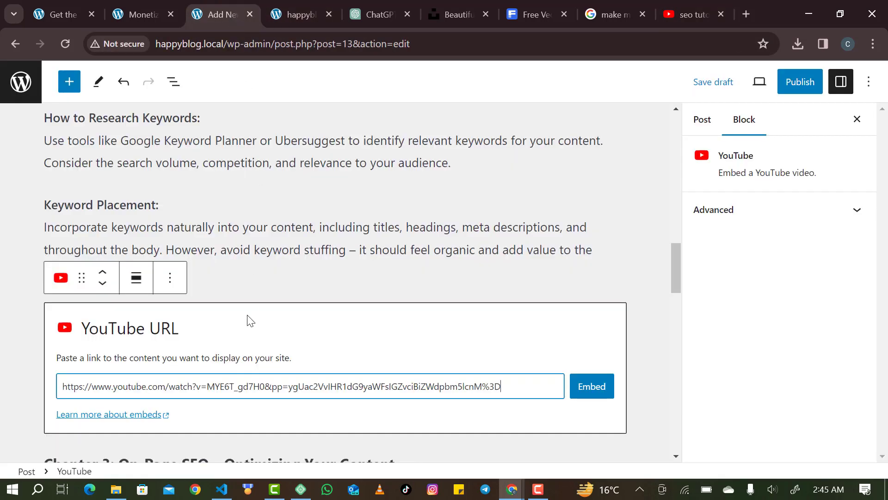
key("Return")
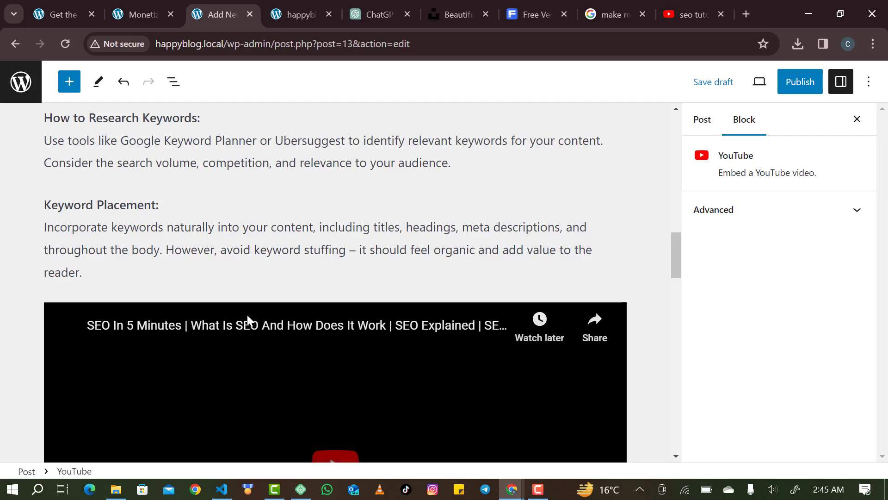
scroll(248, 316, "down", 5)
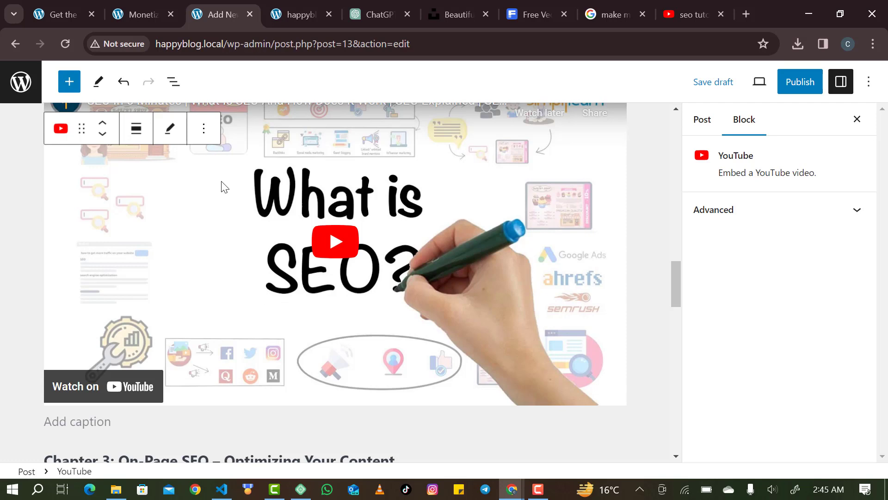
left_click(171, 131)
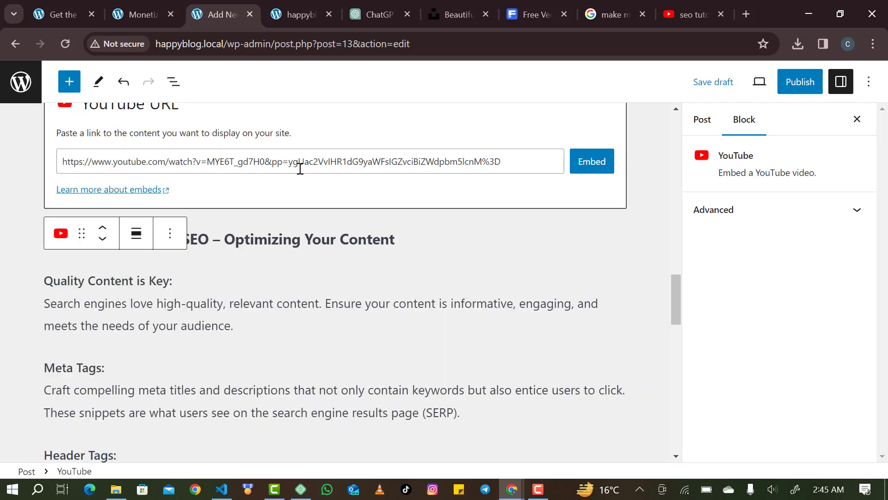
left_click(590, 168)
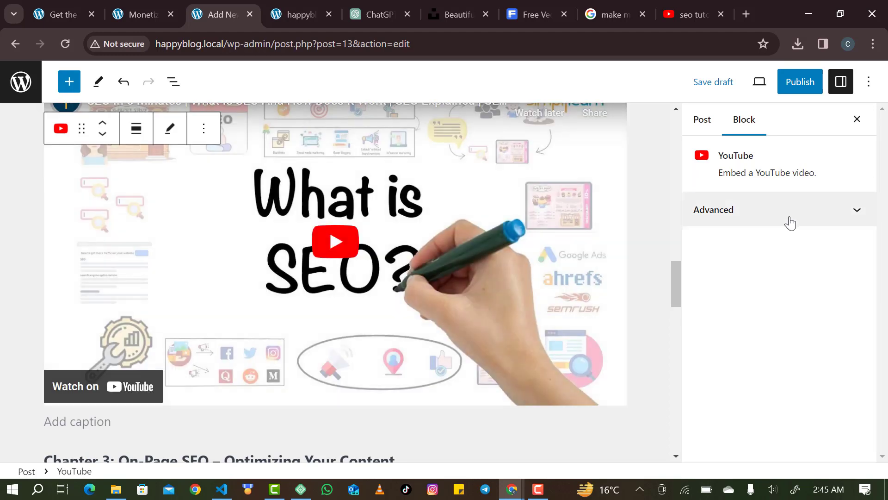
Inspect the embed's Additional CSS classes in its Advanced settings.
left_click(789, 220)
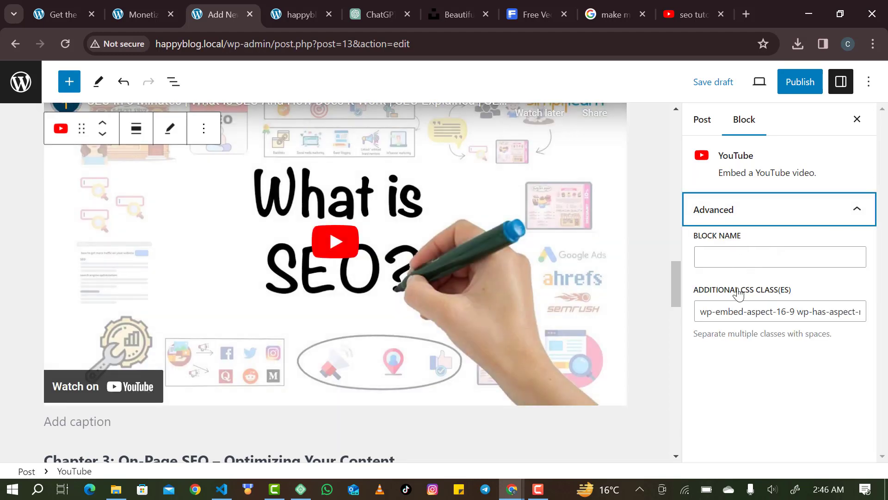
left_click(734, 316)
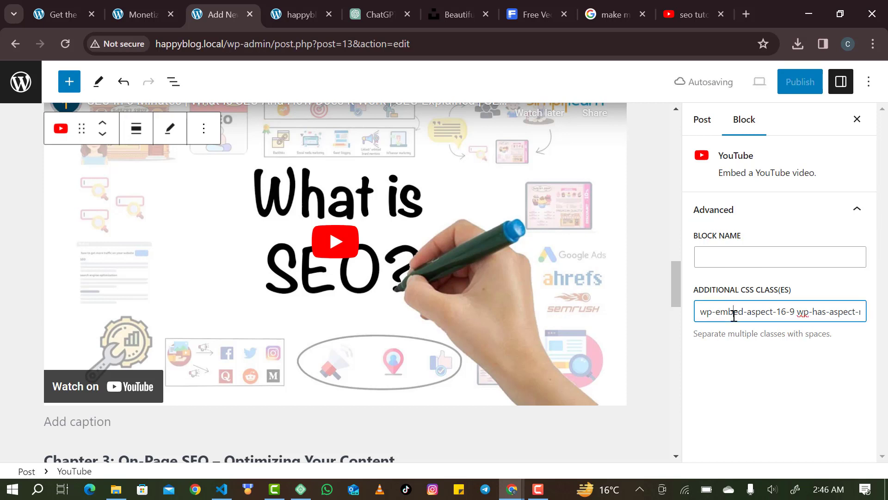
left_click_drag(734, 316, 706, 125)
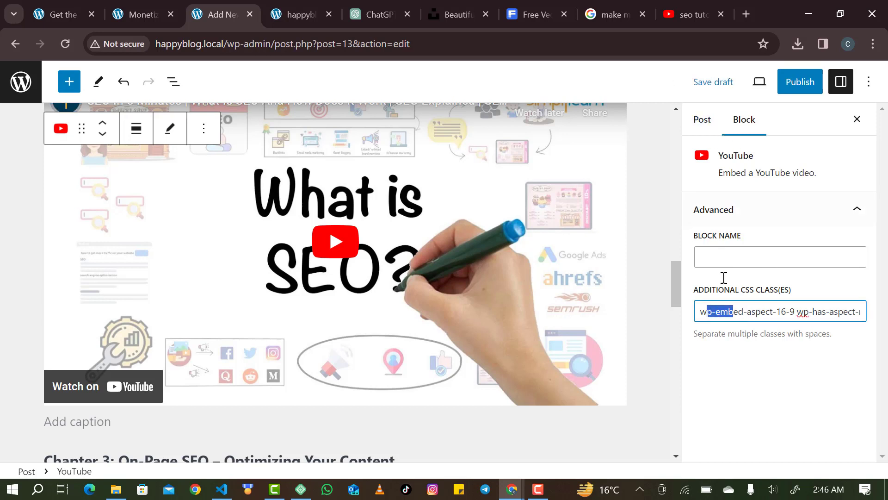
left_click(735, 319)
scroll(472, 399, "down", 5)
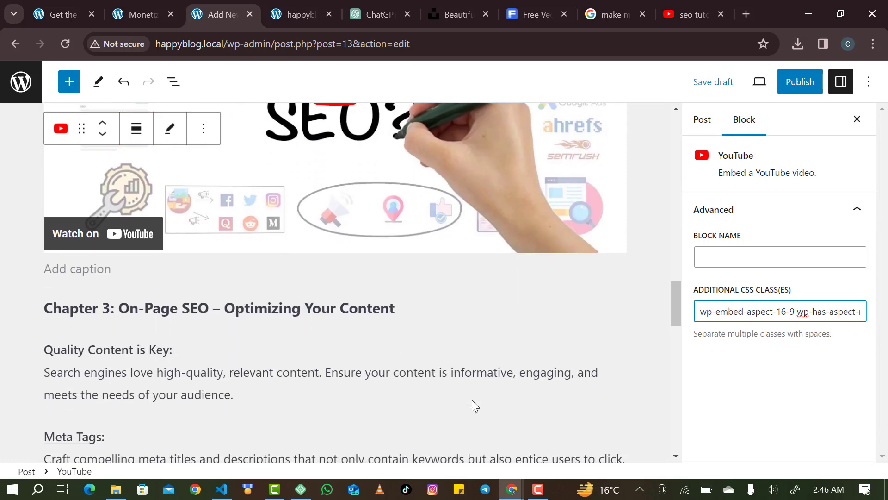
scroll(472, 400, "up", 2)
scroll(472, 405, "down", 2)
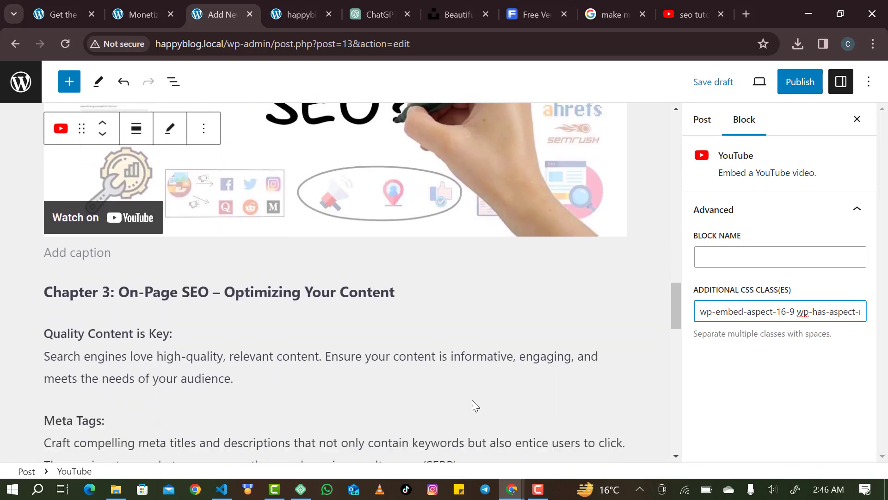
scroll(401, 311, "up", 4)
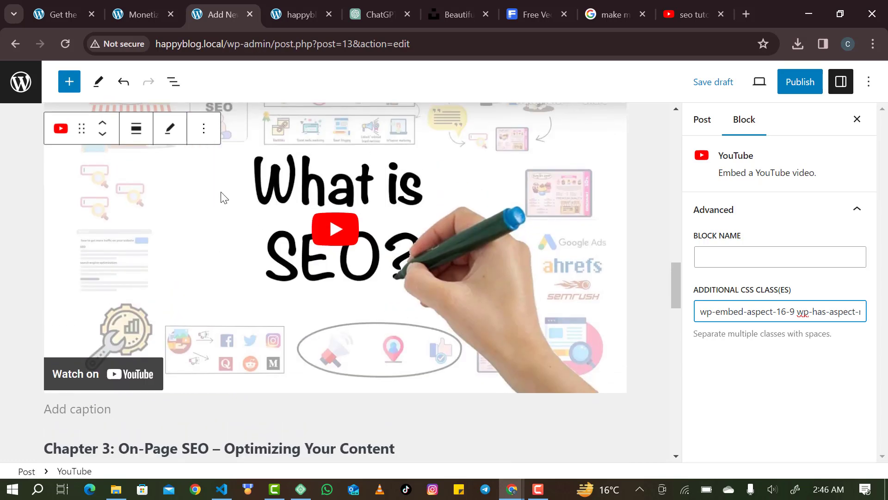
scroll(195, 209, "up", 3)
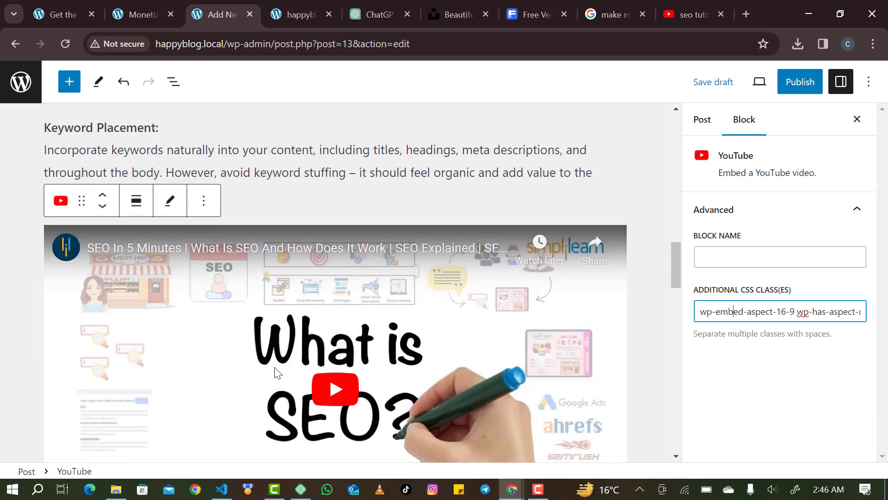
Publish the 'Demystifying SEO' post, confirming in the pre-publish panel.
scroll(274, 367, "up", 9)
scroll(274, 367, "up", 6)
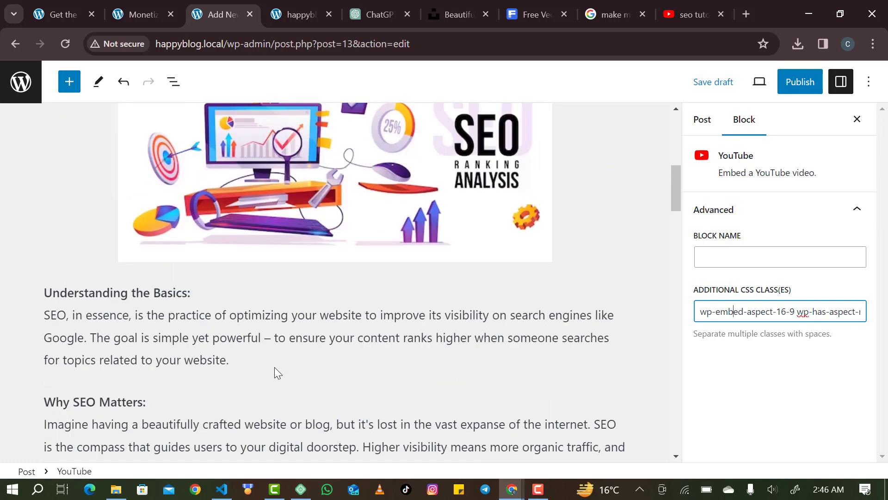
scroll(274, 367, "down", 14)
scroll(275, 370, "down", 2)
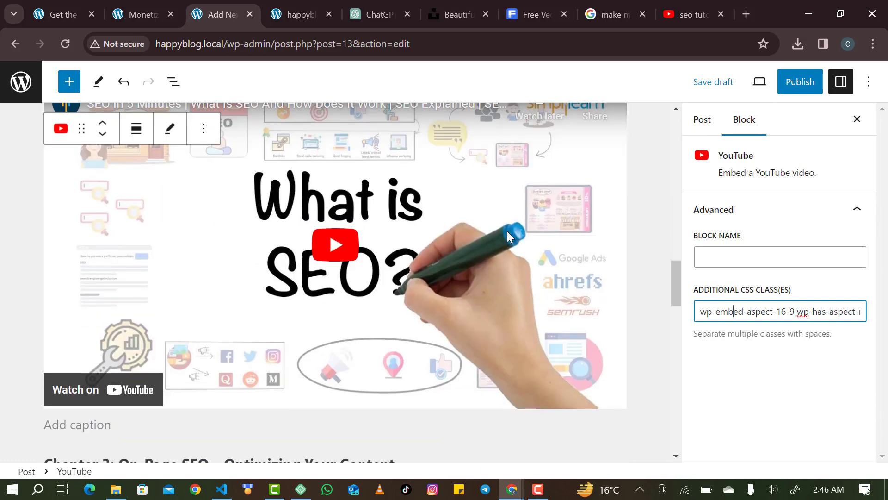
left_click(809, 88)
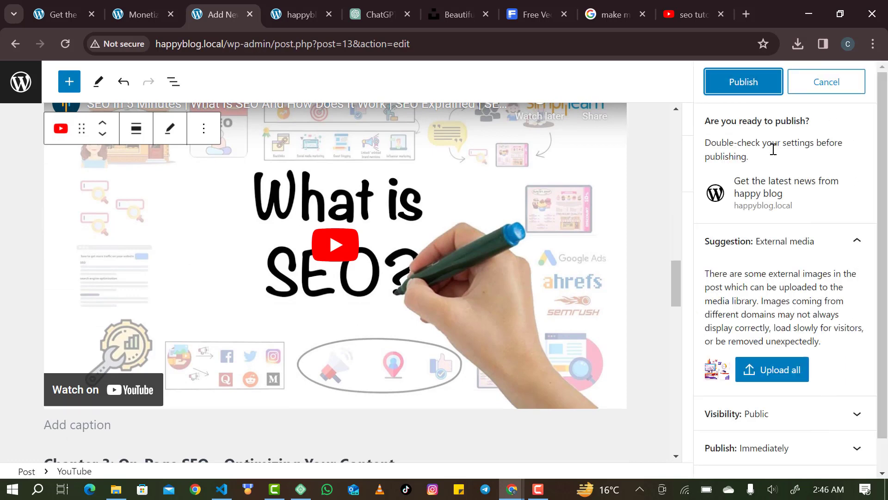
left_click(726, 92)
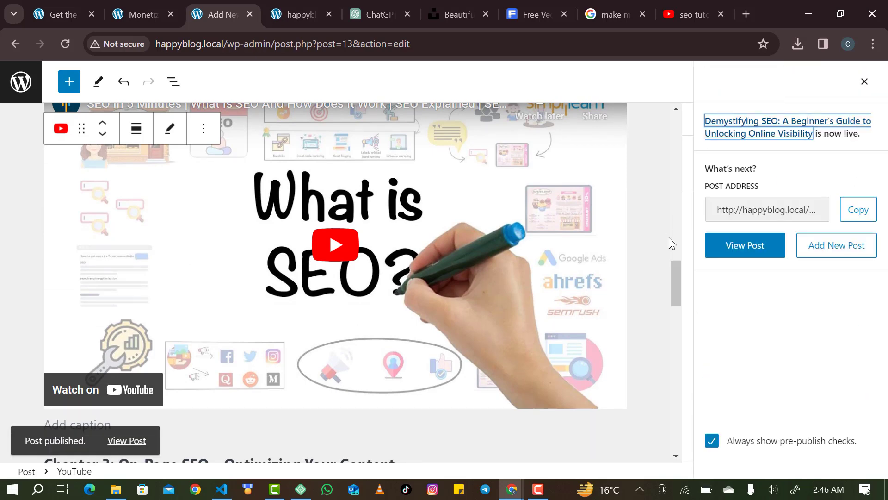
Scroll through the published Demystifying SEO post to review it.
scroll(629, 332, "up", 1)
scroll(630, 332, "down", 1)
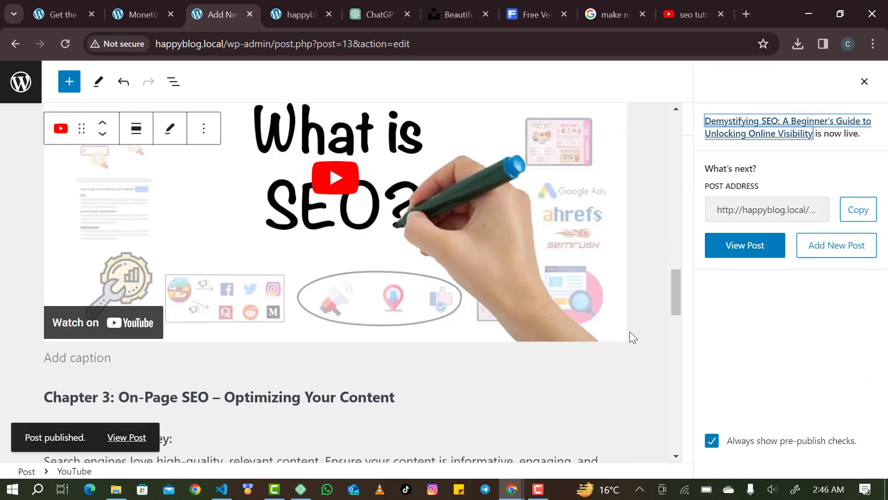
scroll(630, 332, "up", 3)
scroll(630, 332, "up", 10)
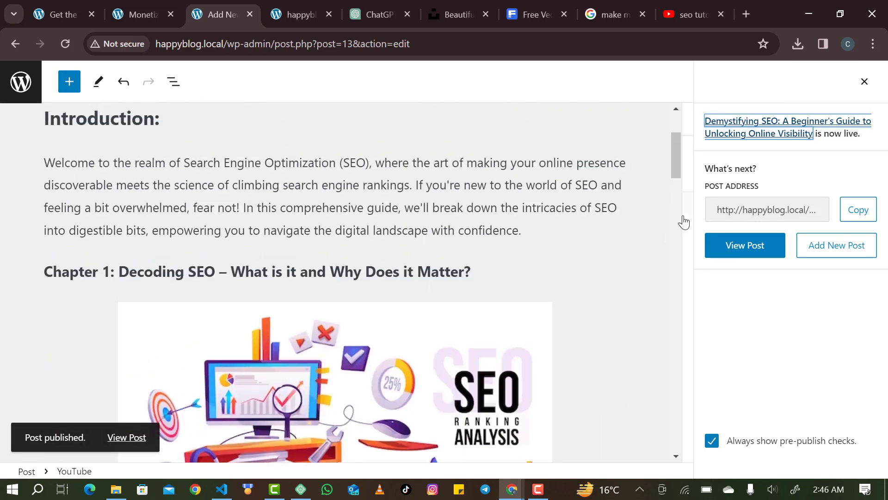
scroll(603, 274, "down", 15)
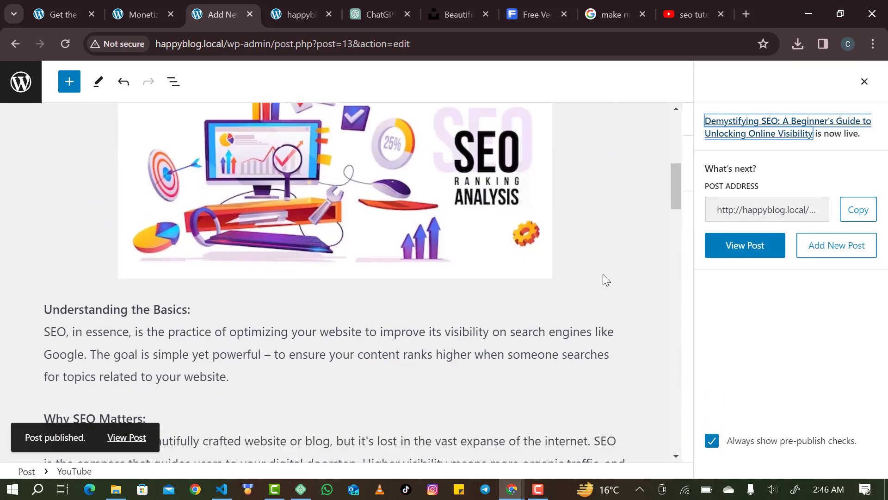
scroll(644, 229, "up", 5)
scroll(641, 224, "up", 5)
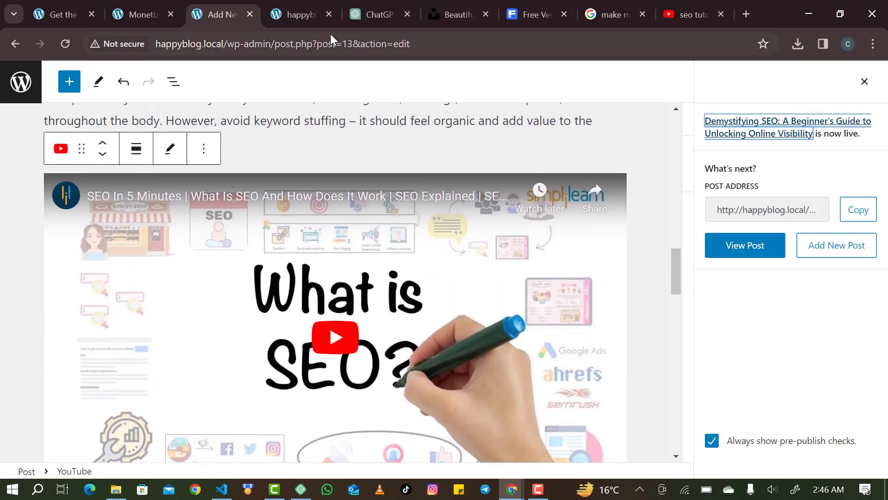
Load the happyblog homepage from the Monetizing preview, scroll Latest Posts, then return to the editor.
left_click(160, 6)
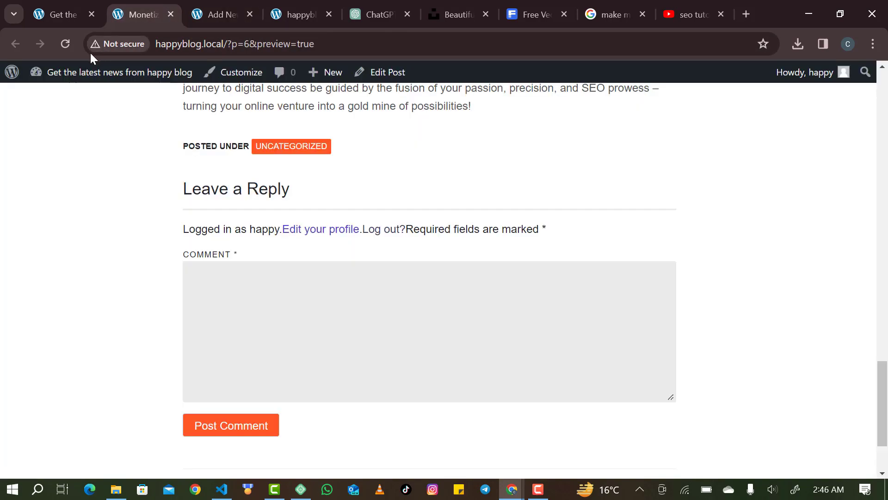
scroll(237, 107, "up", 20)
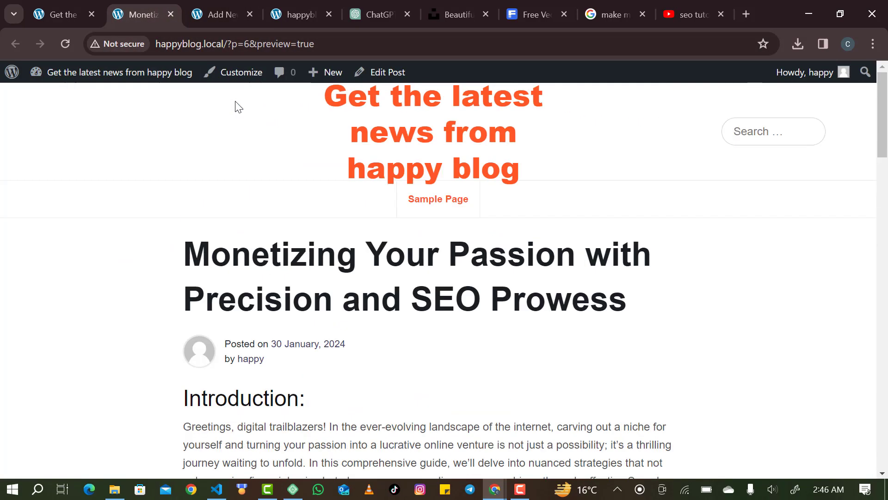
left_click(387, 137)
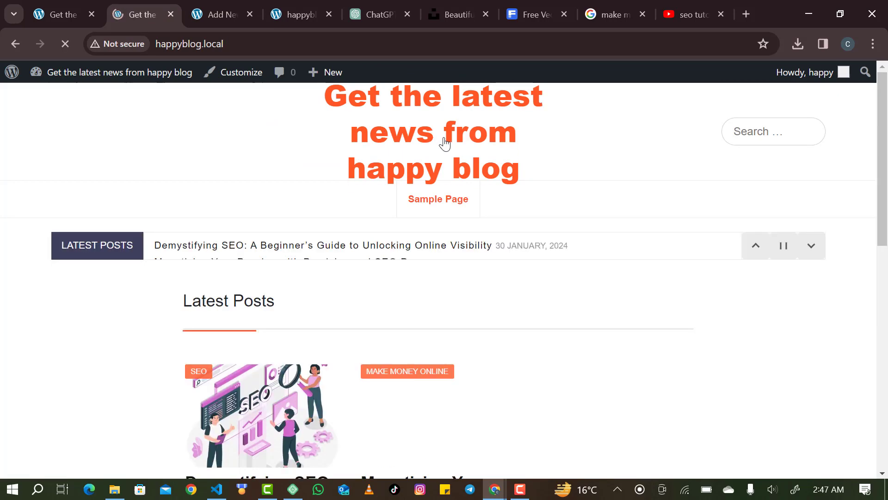
scroll(278, 361, "down", 3)
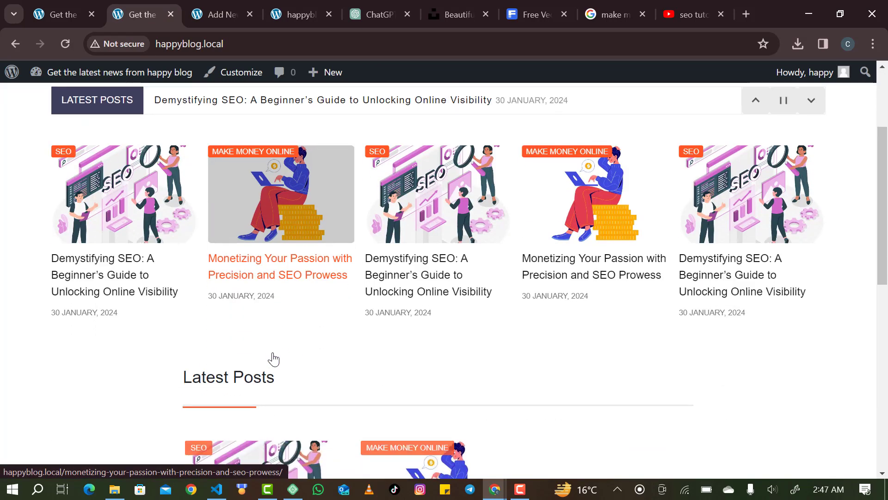
scroll(193, 354, "down", 7)
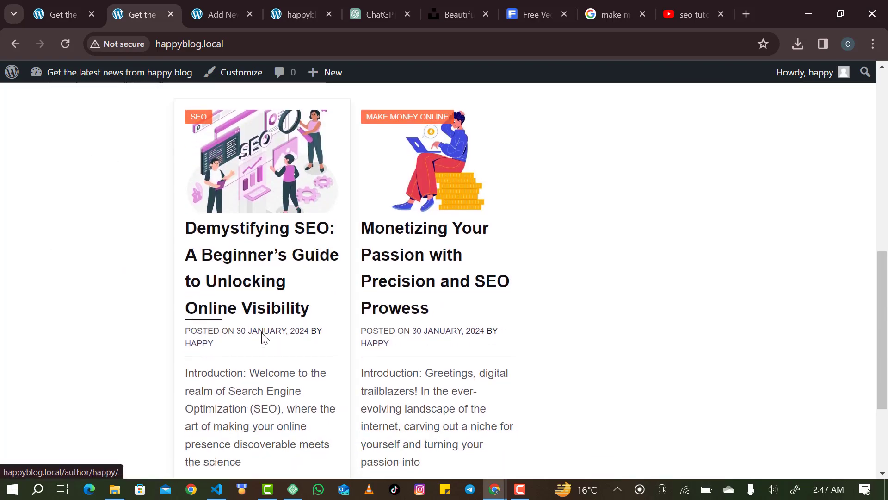
scroll(518, 318, "up", 10)
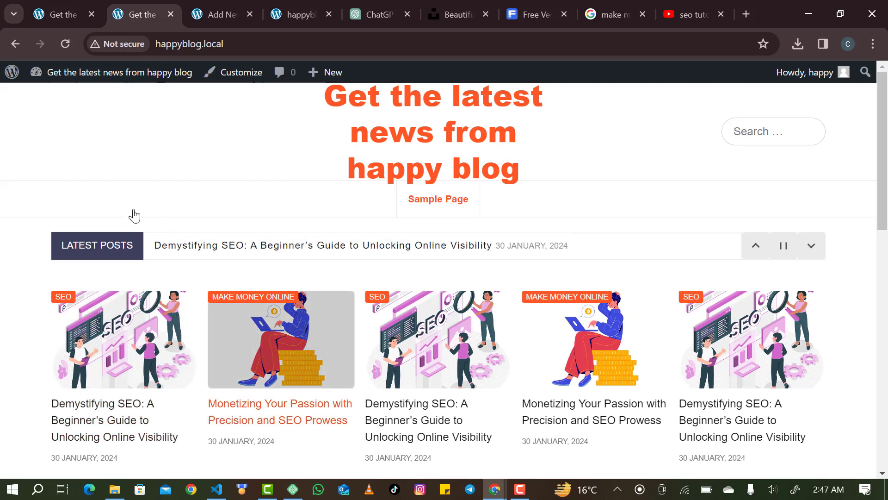
mouse_move(145, 72)
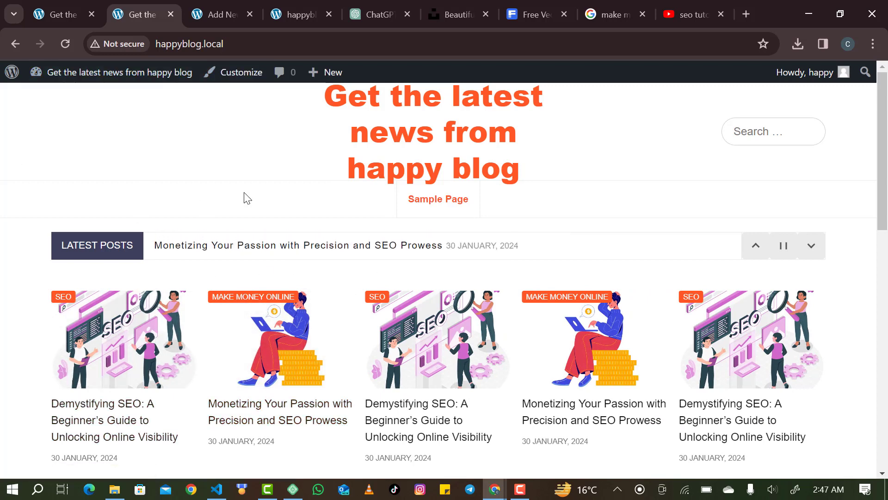
key("ctrl+Tab")
left_click(30, 98)
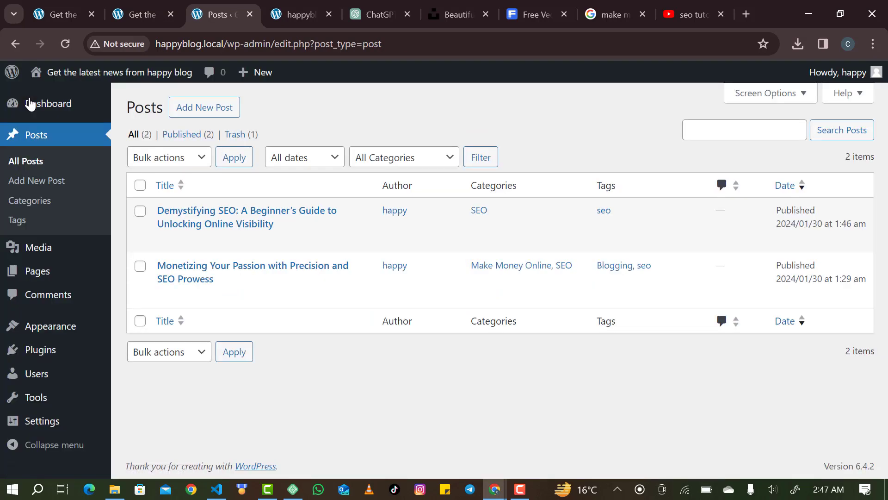
left_click(366, 3)
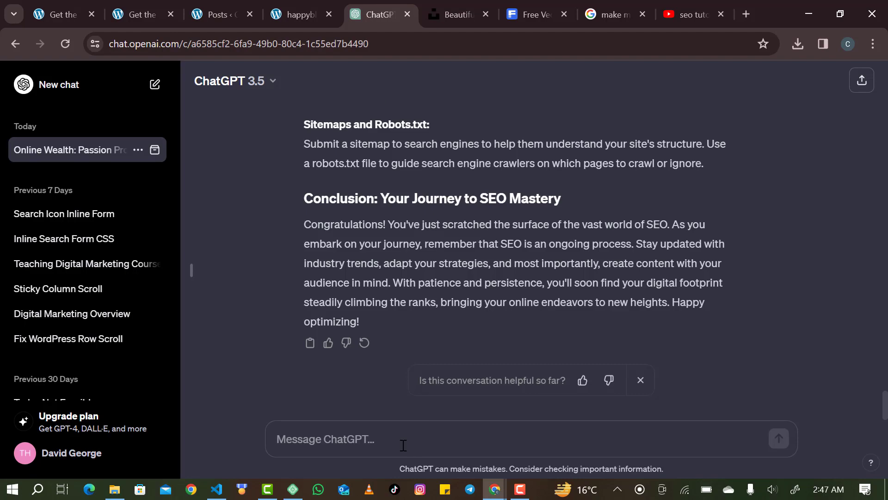
mouse_move(519, 493)
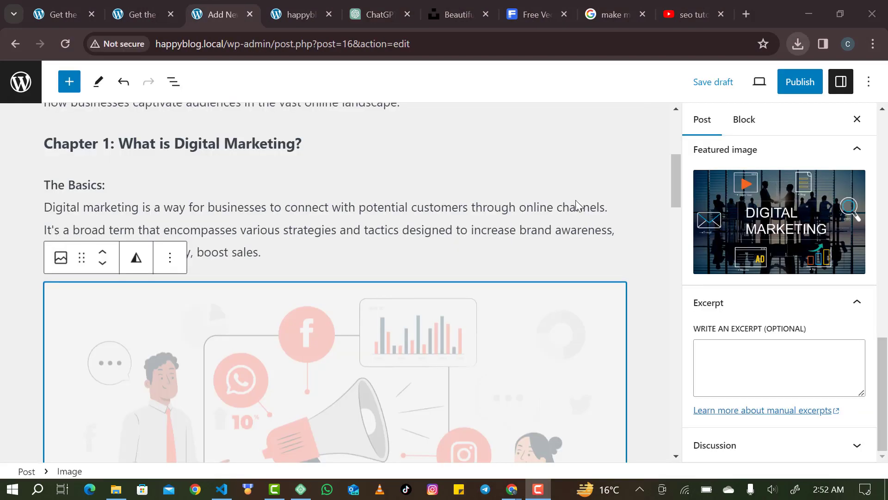
Move the marketing image block below the Online Platforms paragraph.
left_click(262, 292)
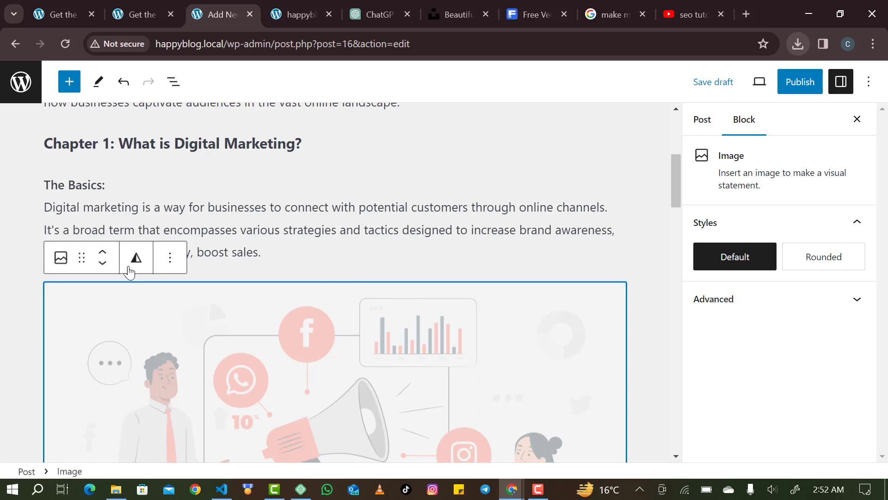
left_click(104, 254)
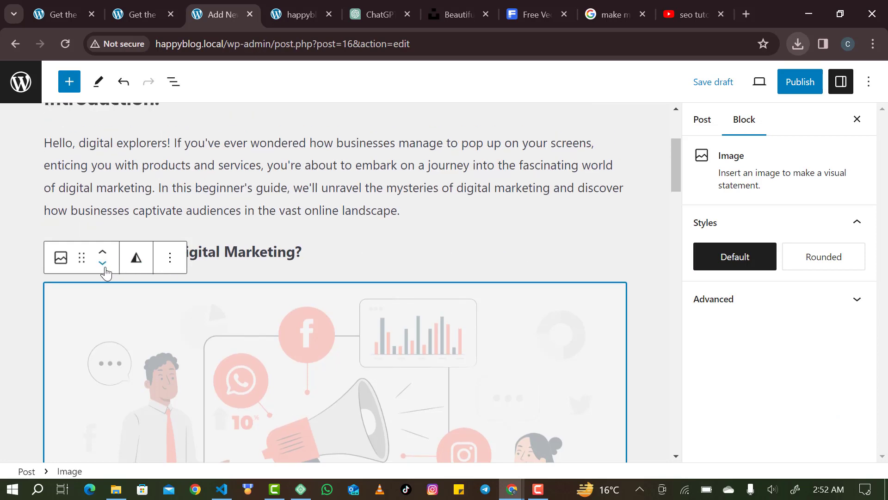
left_click(104, 264)
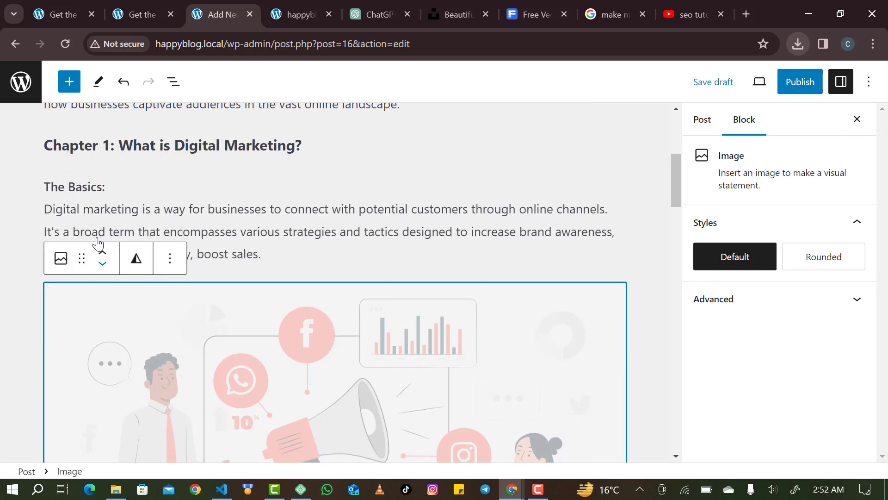
left_click(104, 268)
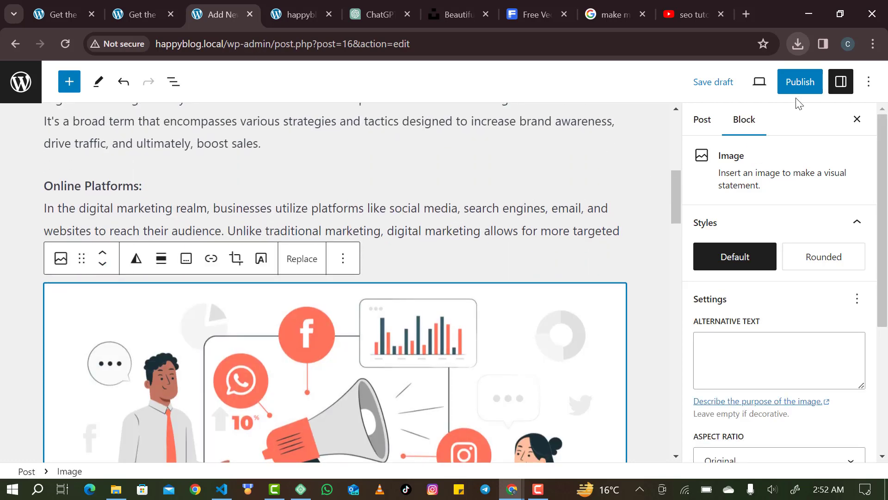
Publish 'Digital Marketing Unveiled' and view the blog's front page.
left_click(807, 87)
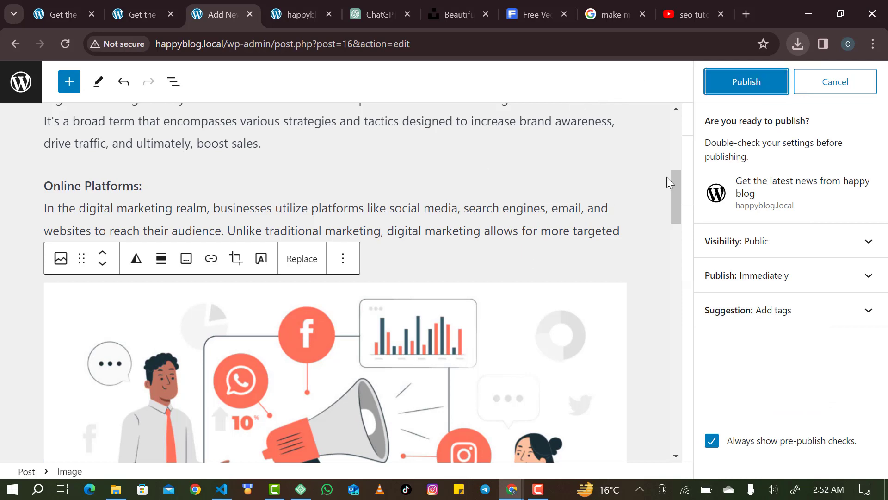
left_click(746, 83)
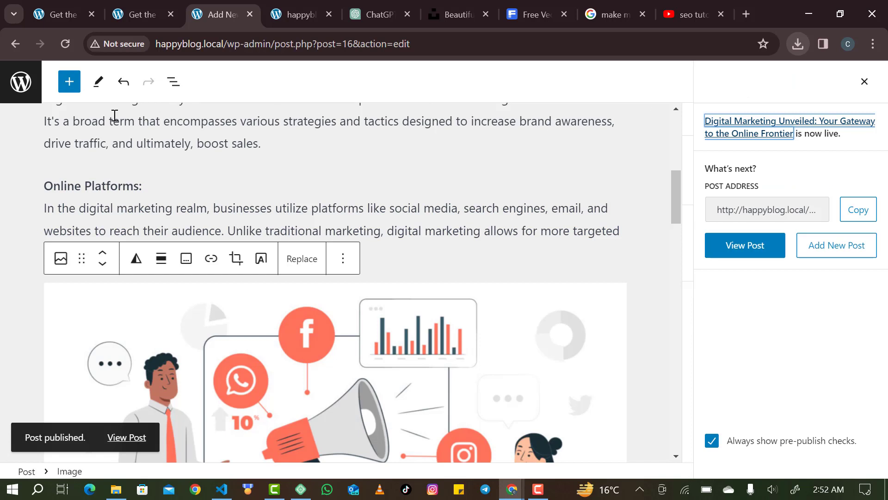
left_click(284, 2)
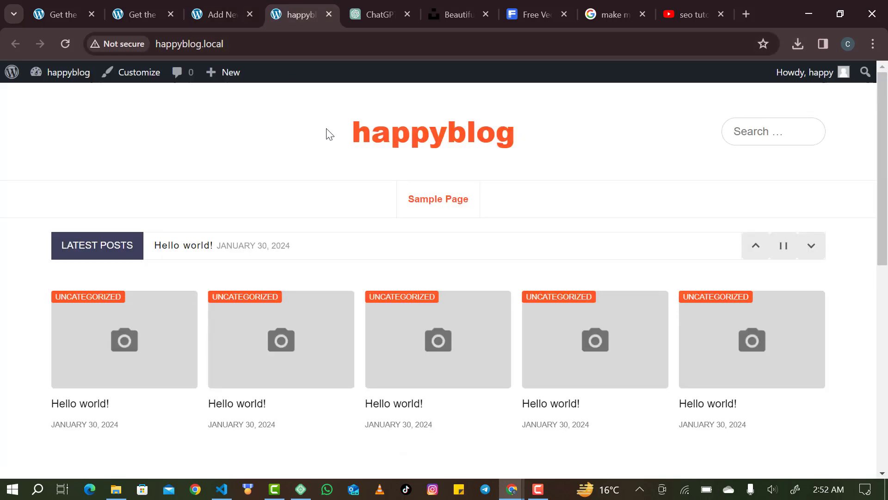
Reload the front page to check the new title and three posts, then go to the admin Dashboard.
left_click(70, 38)
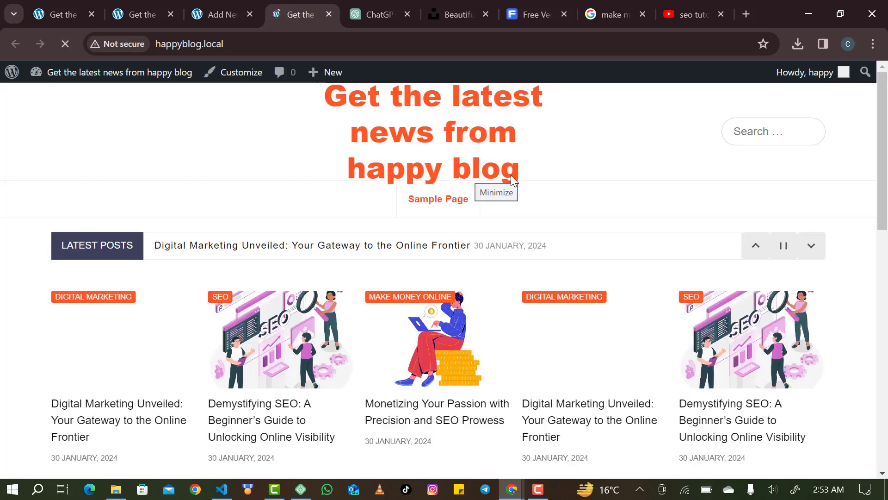
scroll(420, 343, "down", 3)
scroll(420, 344, "down", 5)
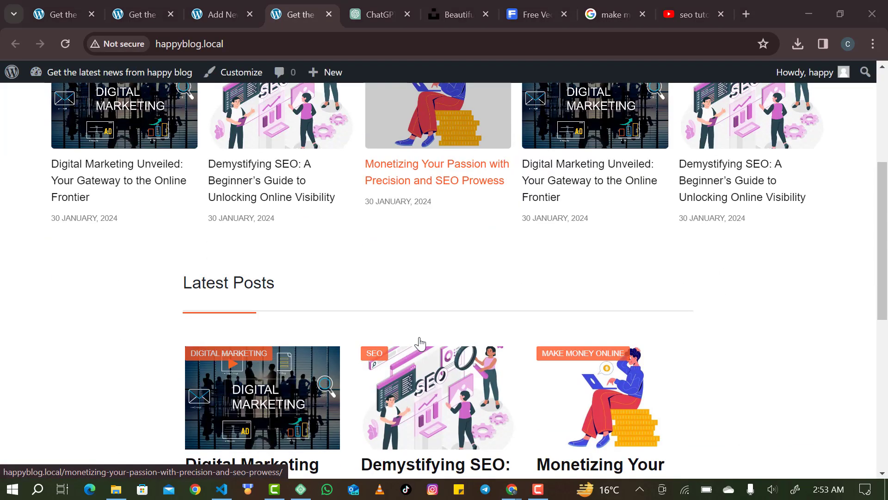
scroll(378, 279, "down", 4)
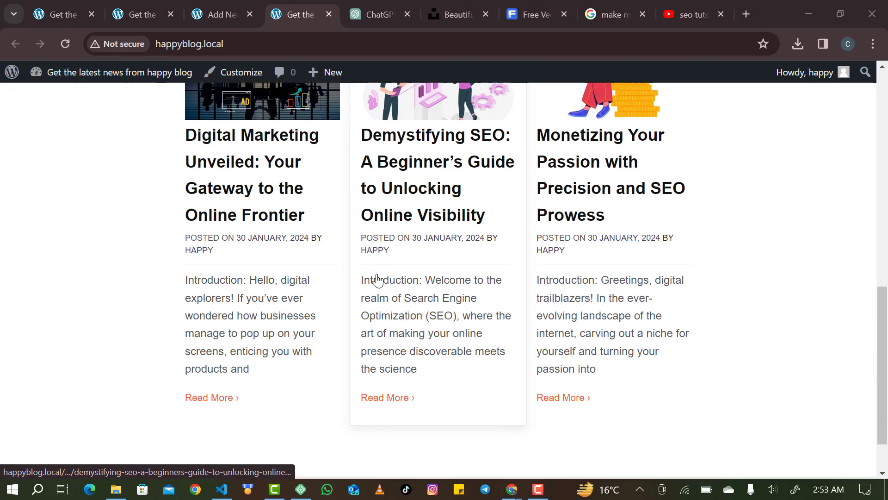
scroll(377, 279, "up", 12)
scroll(377, 279, "down", 5)
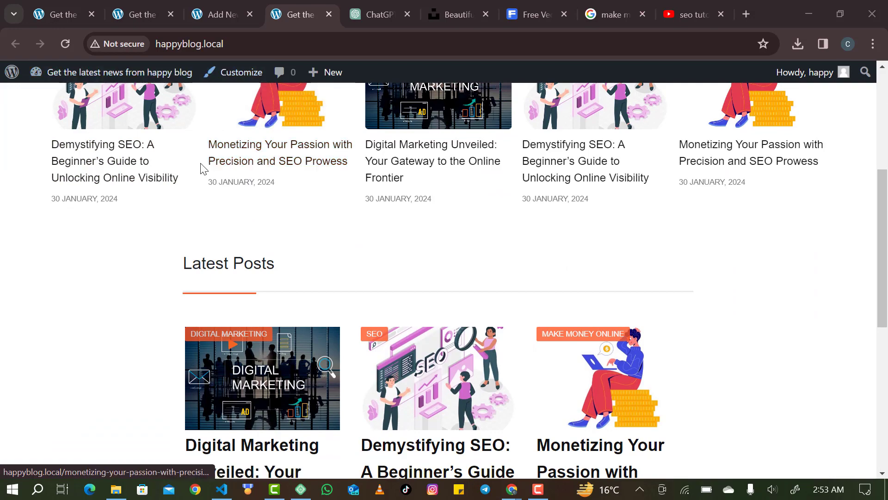
scroll(212, 224, "up", 6)
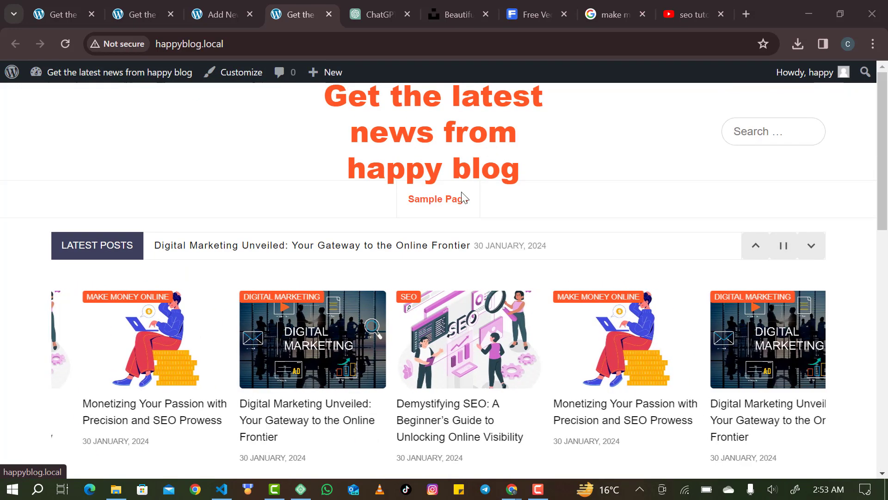
scroll(425, 303, "down", 4)
scroll(425, 303, "up", 4)
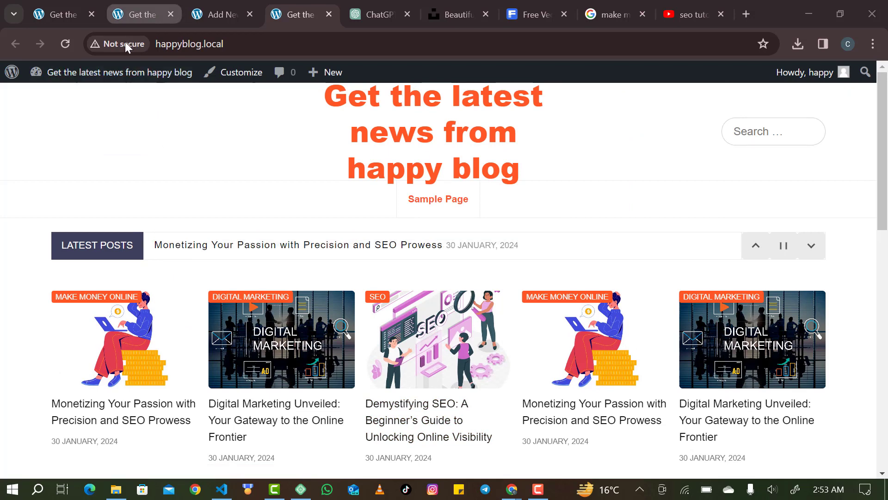
left_click(60, 16)
mouse_move(60, 73)
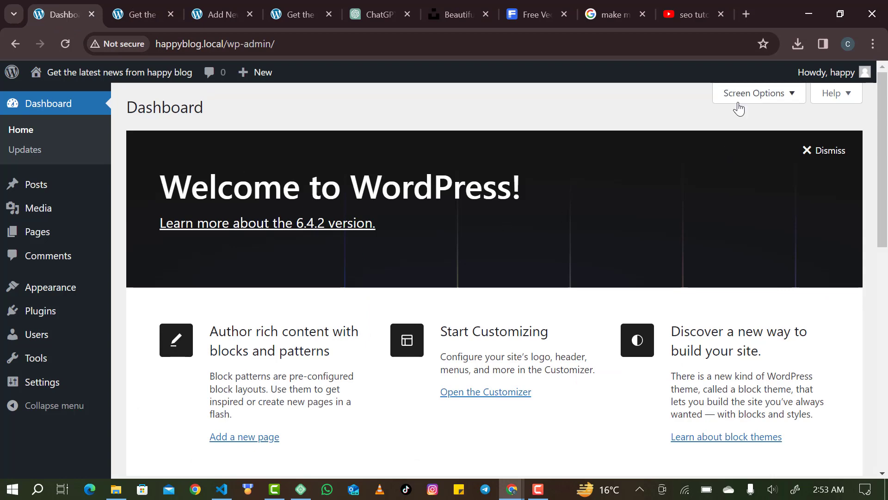
In Screen Options, uncheck Welcome, Events and News, Quick Draft, Activity, Site Health Status and At a Glance.
left_click(754, 93)
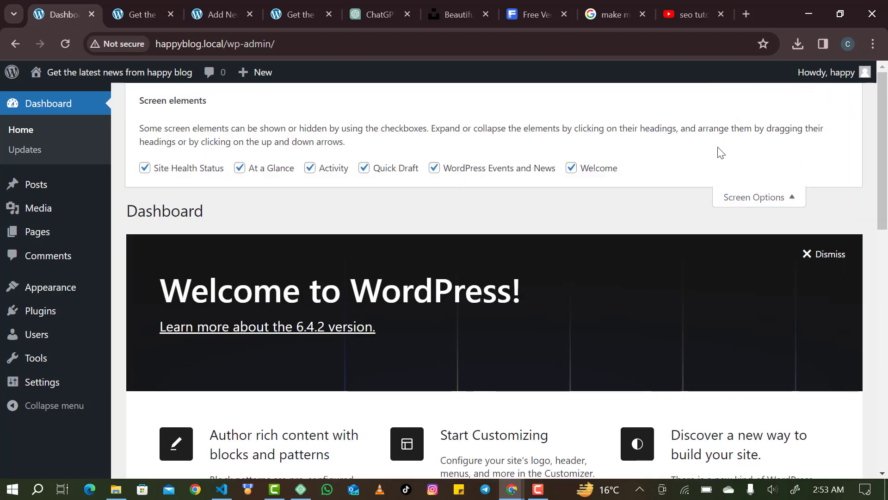
left_click(733, 197)
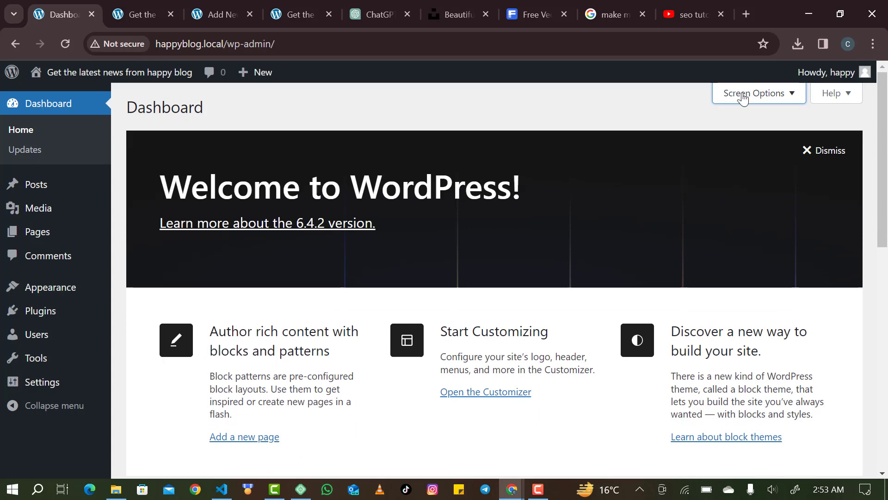
left_click(743, 97)
left_click(572, 168)
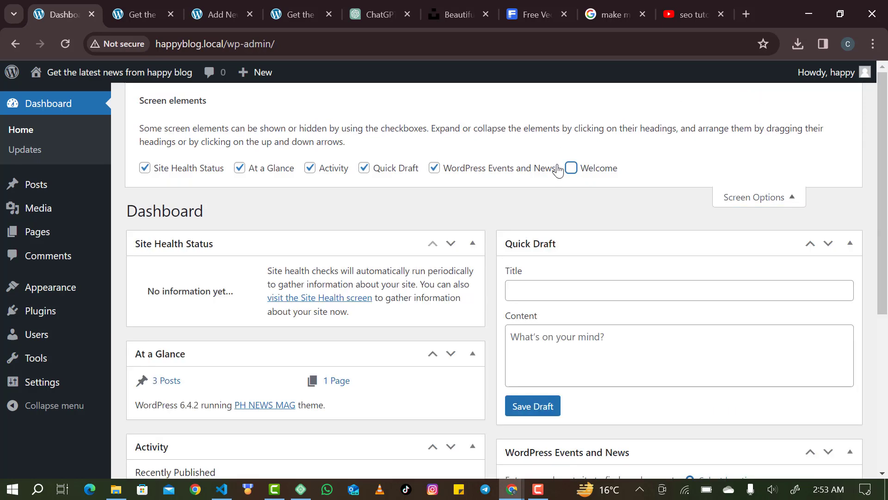
left_click(529, 170)
left_click(390, 174)
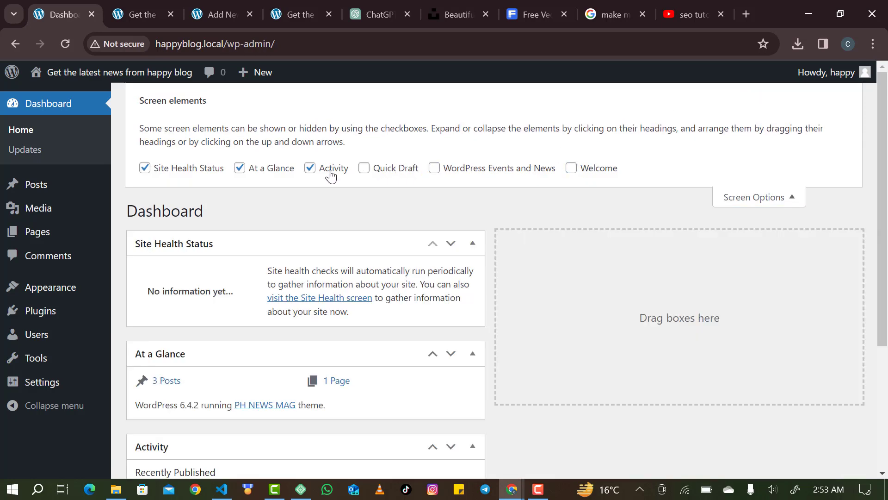
left_click(331, 171)
left_click(205, 170)
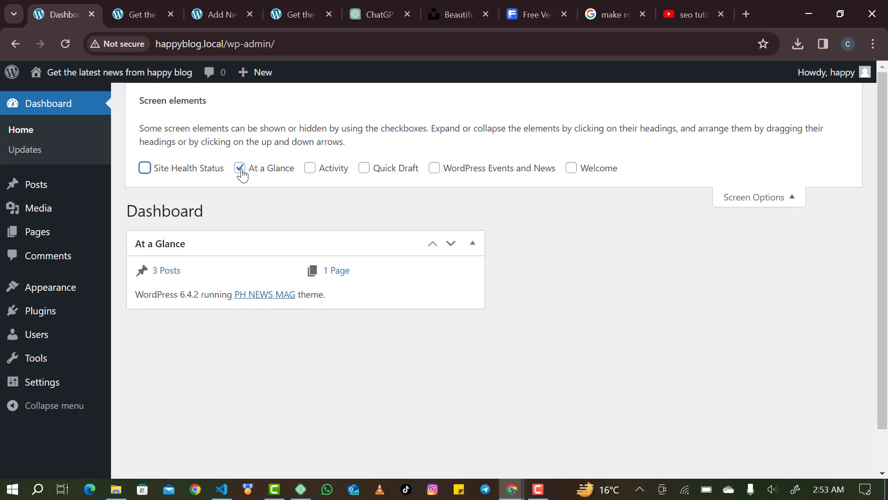
left_click(257, 172)
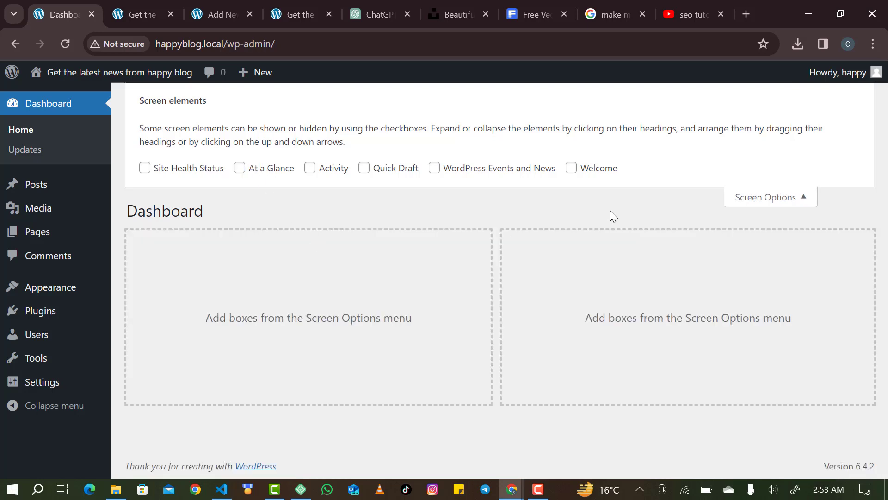
left_click(771, 197)
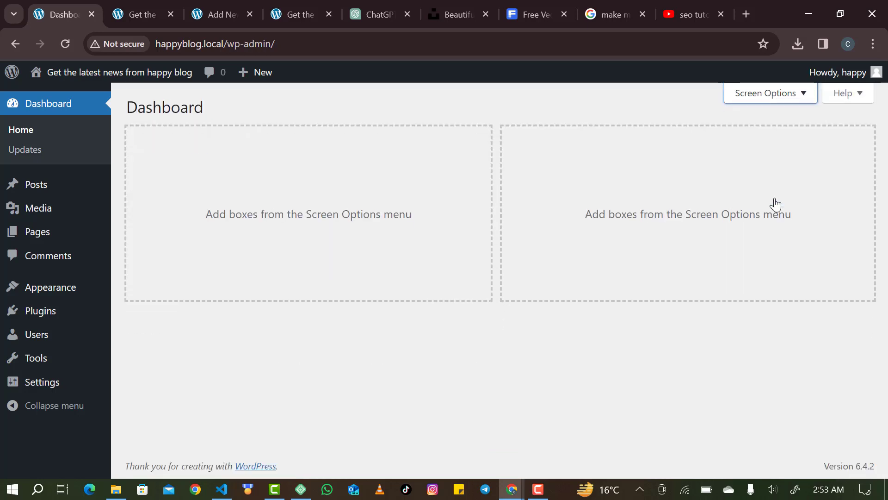
mouse_move(51, 299)
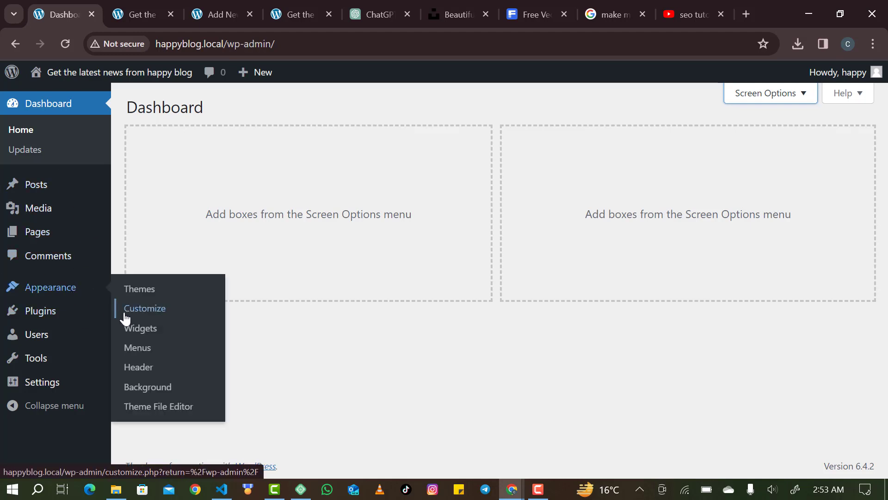
Open the site Customizer from the front page and Dashboard, settling on the second Customizer tab.
left_click(148, 13)
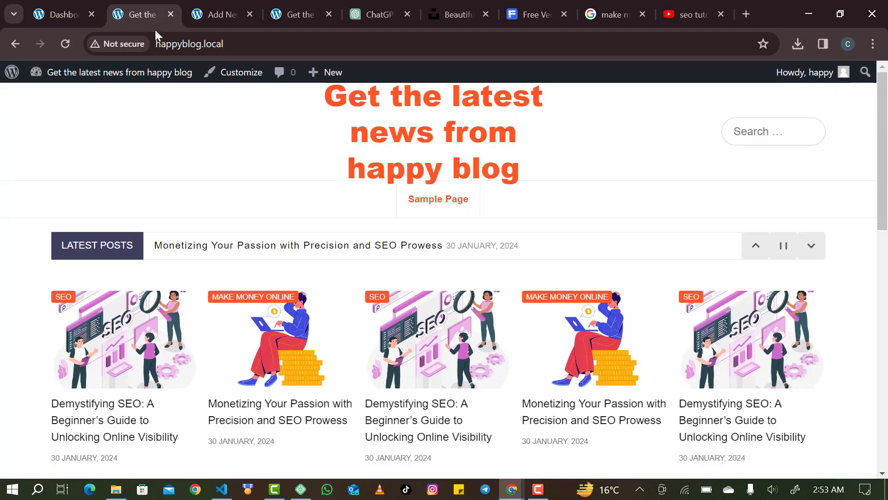
left_click(244, 76)
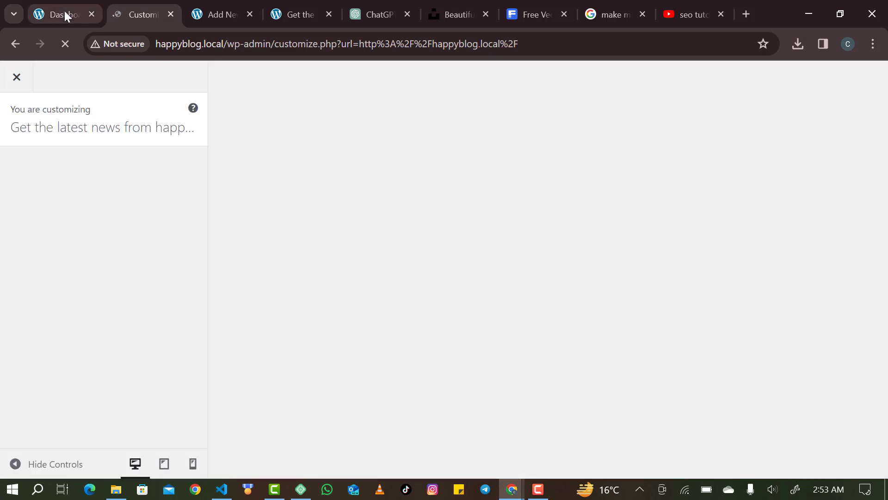
left_click(63, 10)
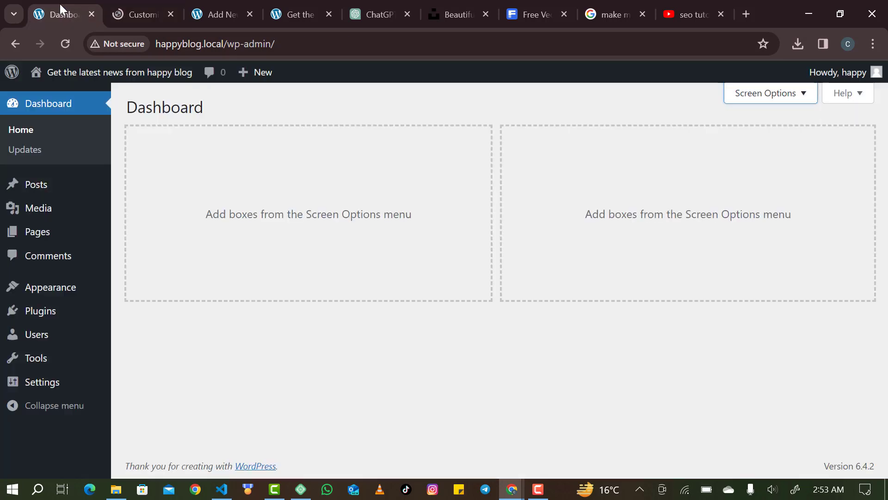
mouse_move(75, 286)
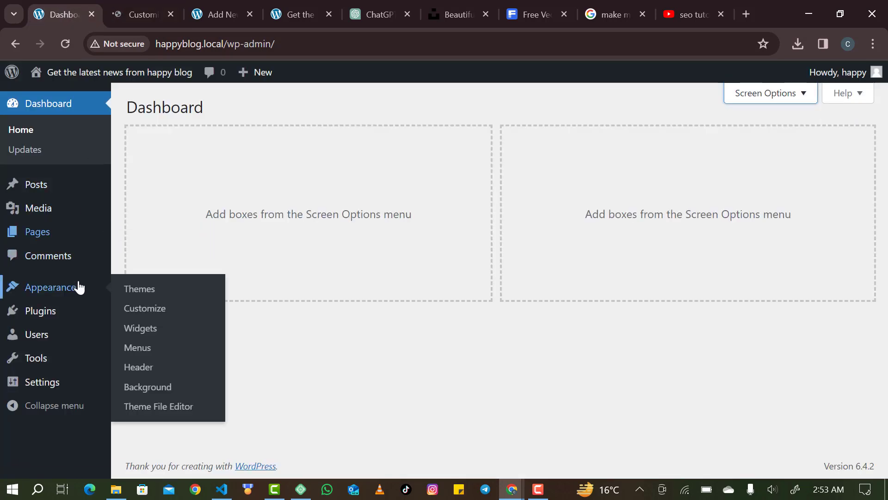
left_click(158, 316)
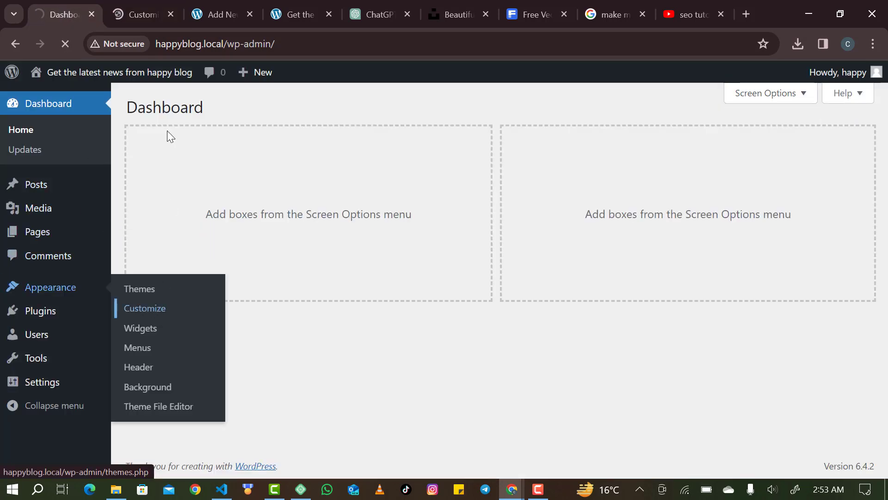
left_click(140, 3)
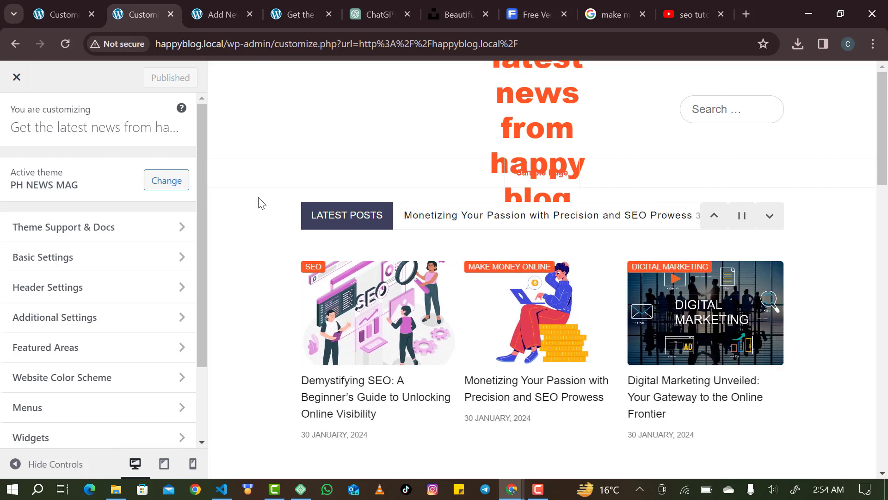
left_click(69, 14)
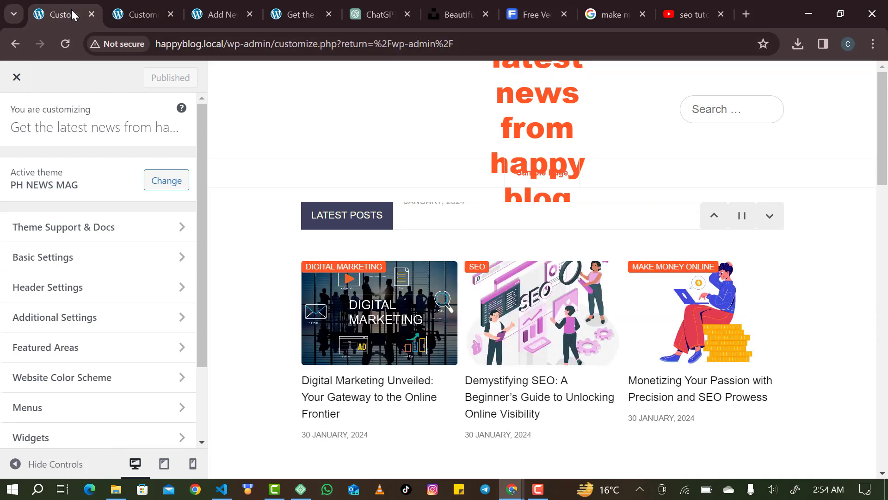
left_click(137, 14)
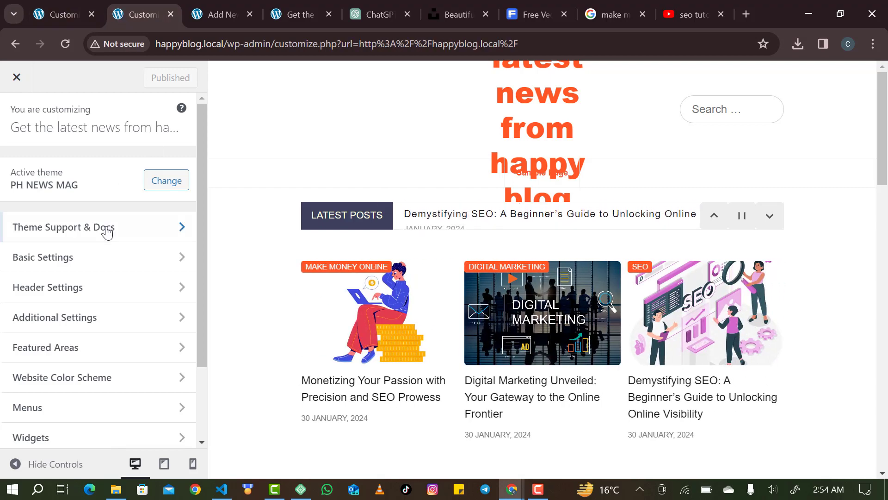
Open Basic Settings, look at the Background Image option, and return to the Basic Settings list.
left_click(101, 258)
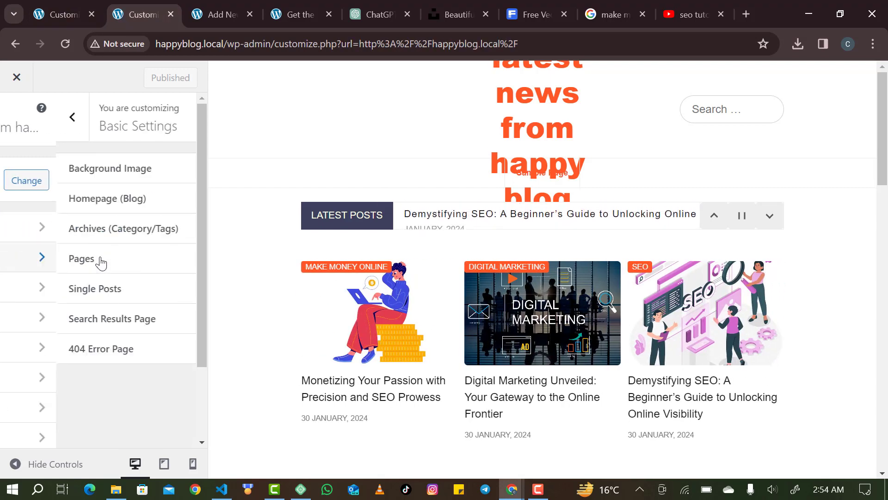
left_click(125, 175)
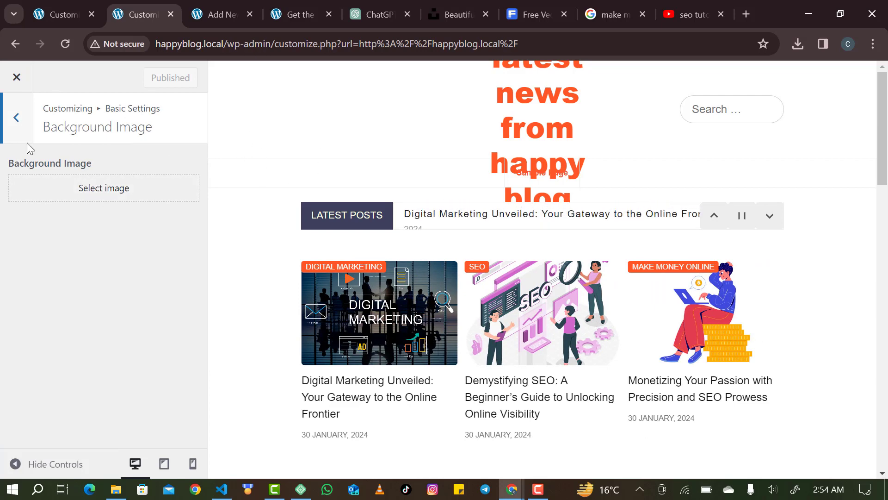
left_click(17, 121)
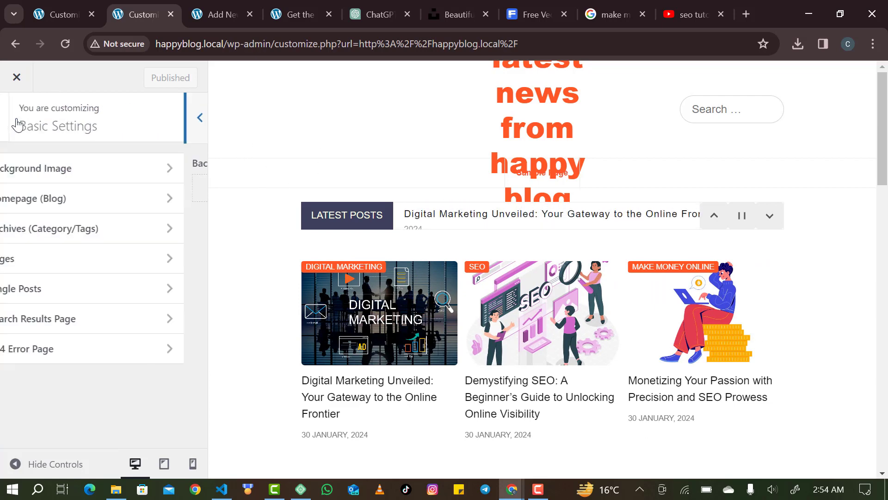
In Homepage (Blog), preview the compact stacked-list style for Latest Posts.
left_click(62, 200)
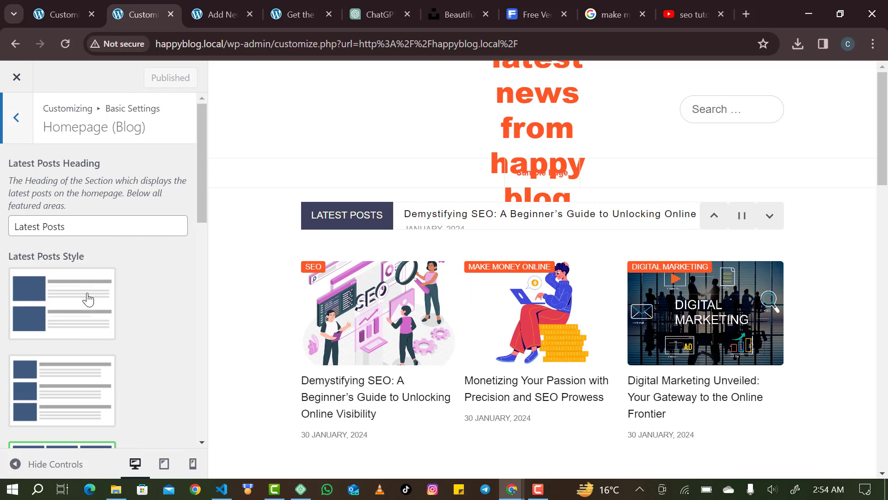
scroll(85, 340, "down", 4)
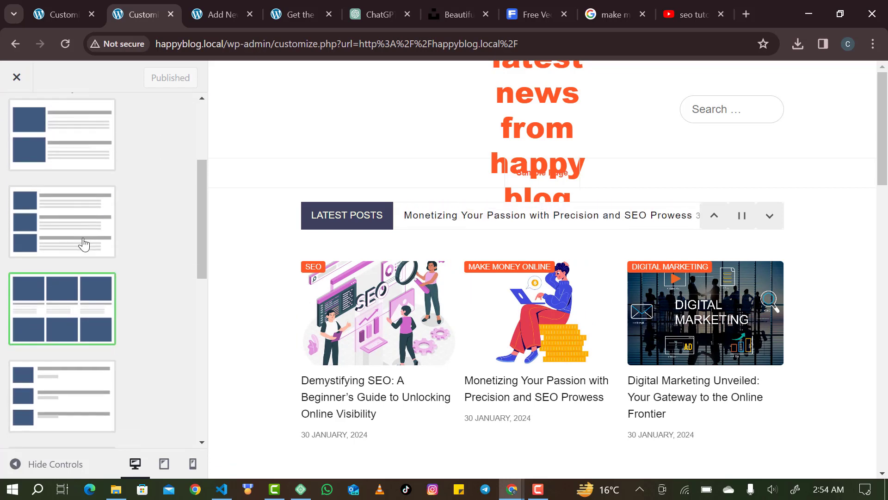
scroll(84, 243, "up", 2)
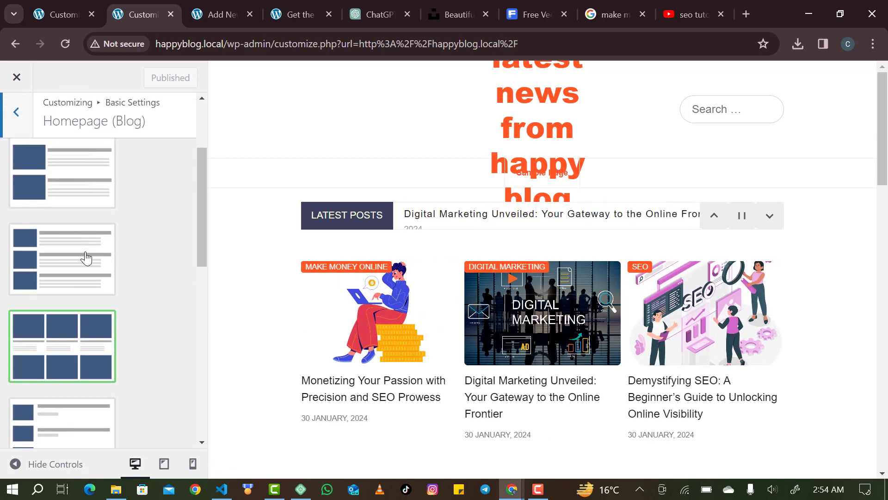
scroll(85, 258, "down", 6)
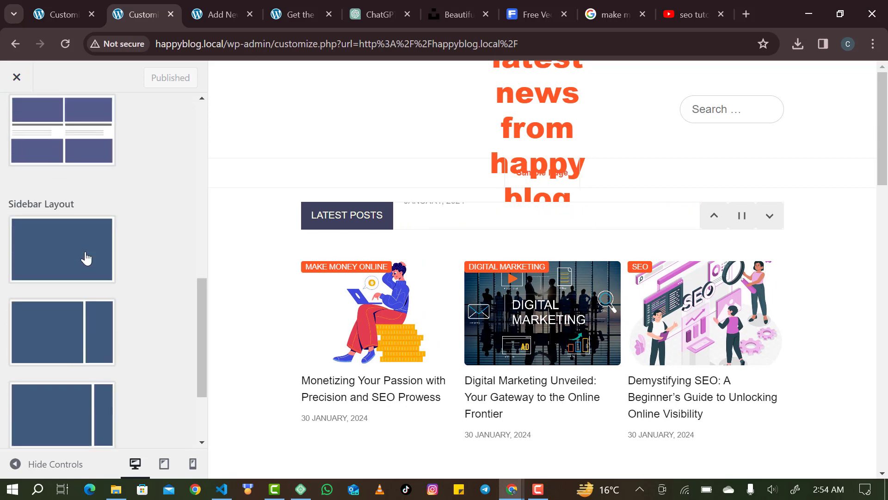
scroll(86, 258, "down", 3)
scroll(85, 258, "up", 8)
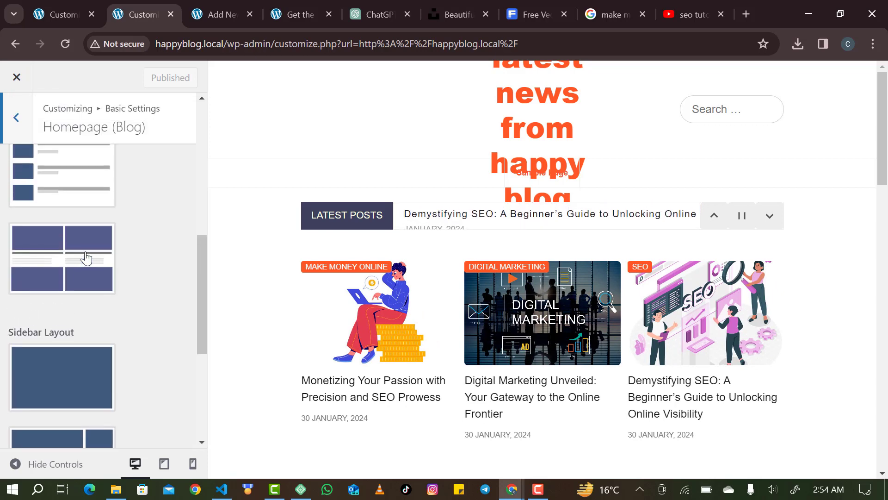
scroll(72, 342, "down", 2)
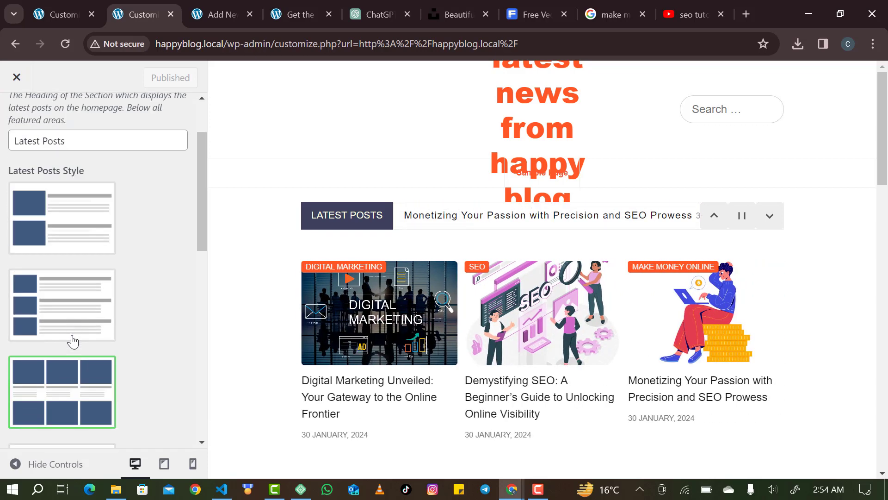
left_click(77, 319)
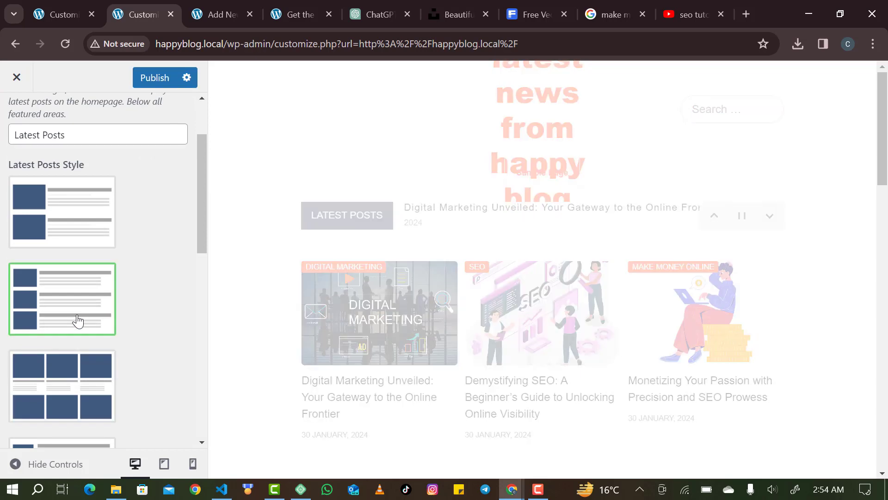
scroll(390, 342, "down", 3)
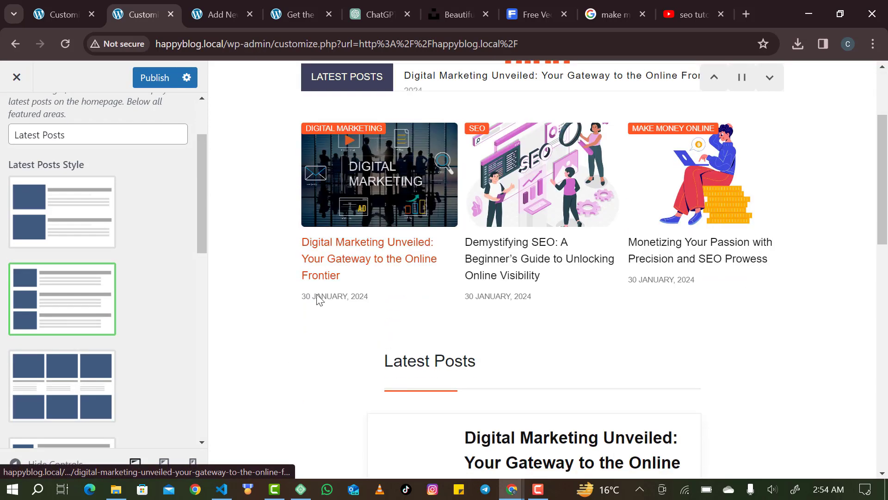
scroll(415, 323, "down", 12)
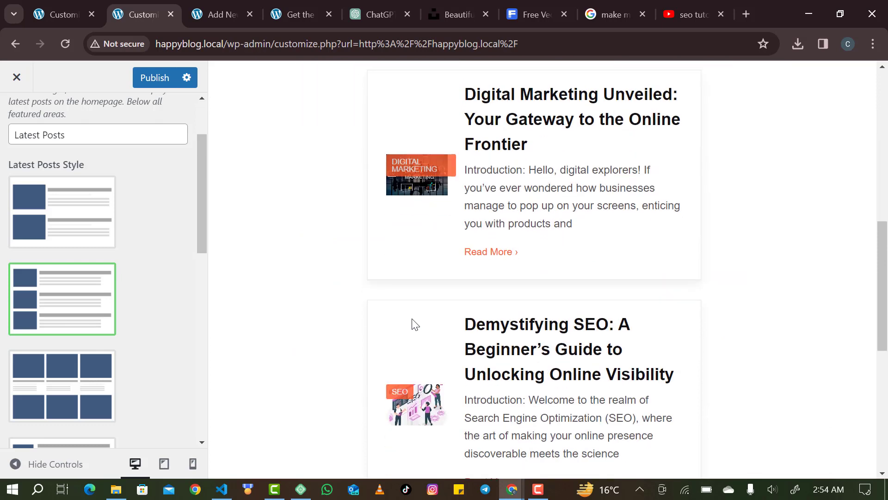
scroll(415, 324, "down", 2)
scroll(414, 324, "up", 9)
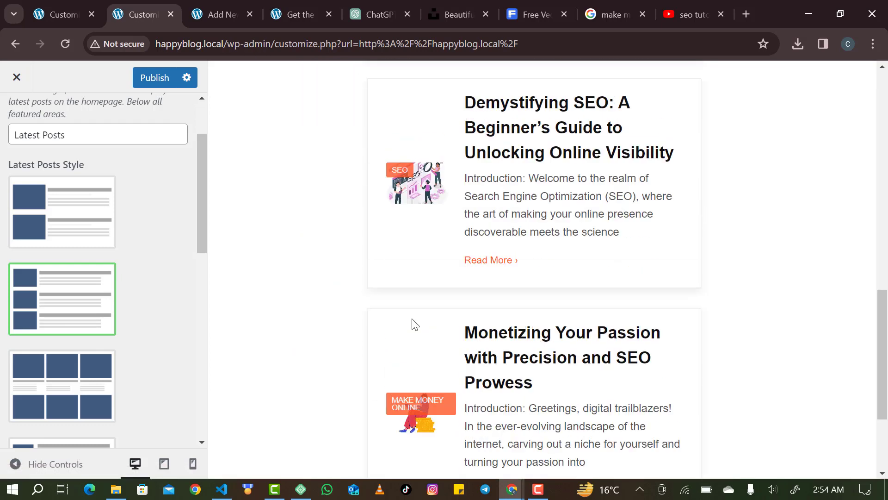
scroll(415, 324, "up", 1)
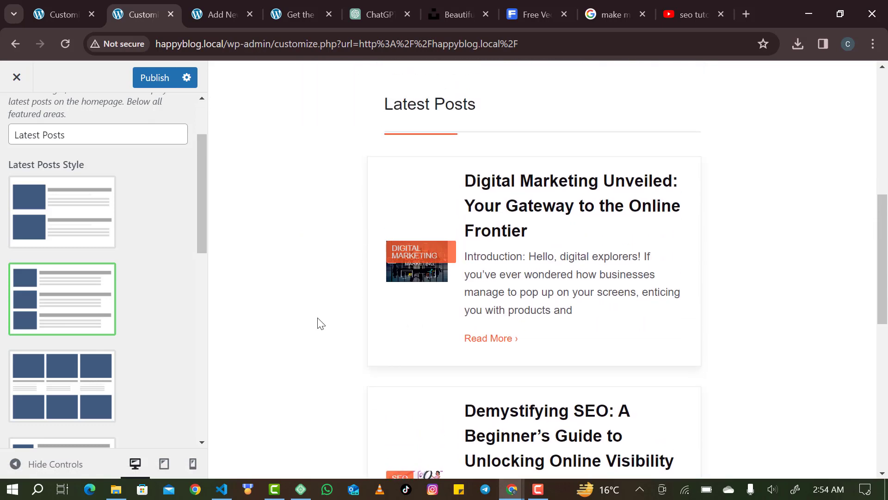
Compare the large-image and titles-and-tags styles, settle on the large-image list, and publish.
left_click(57, 238)
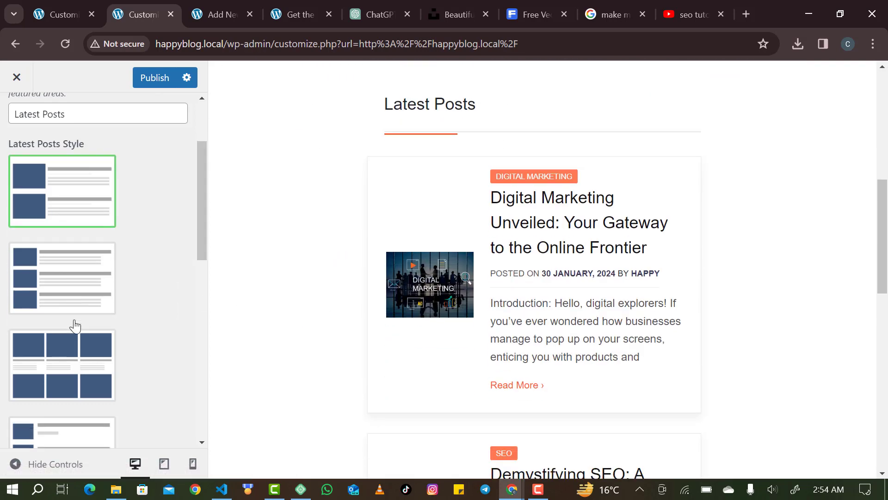
scroll(73, 321, "down", 8)
scroll(75, 325, "down", 3)
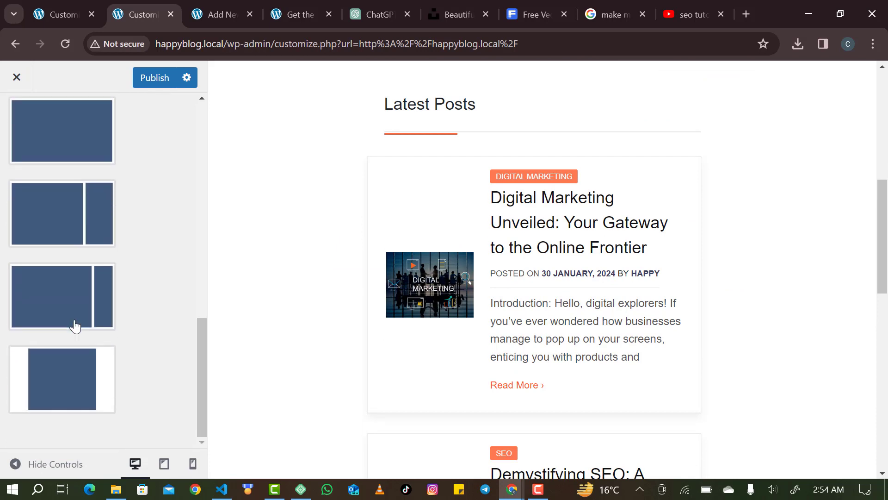
scroll(74, 326, "up", 6)
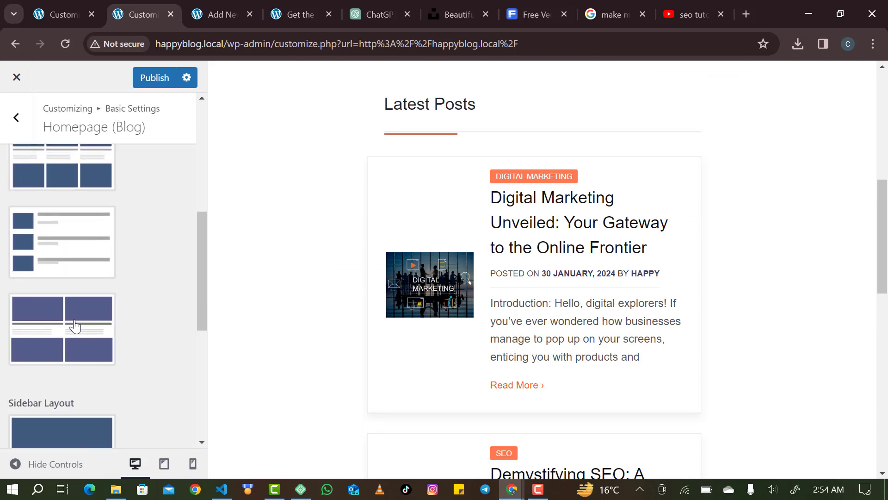
scroll(75, 325, "up", 1)
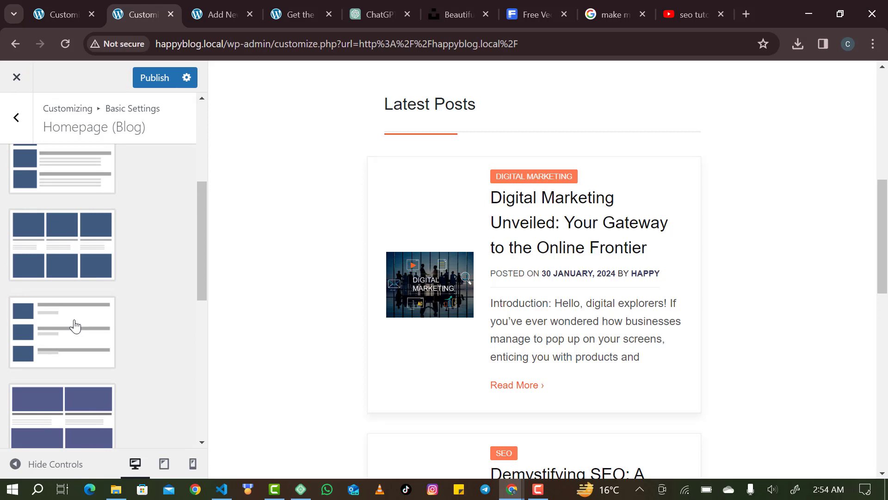
left_click(75, 325)
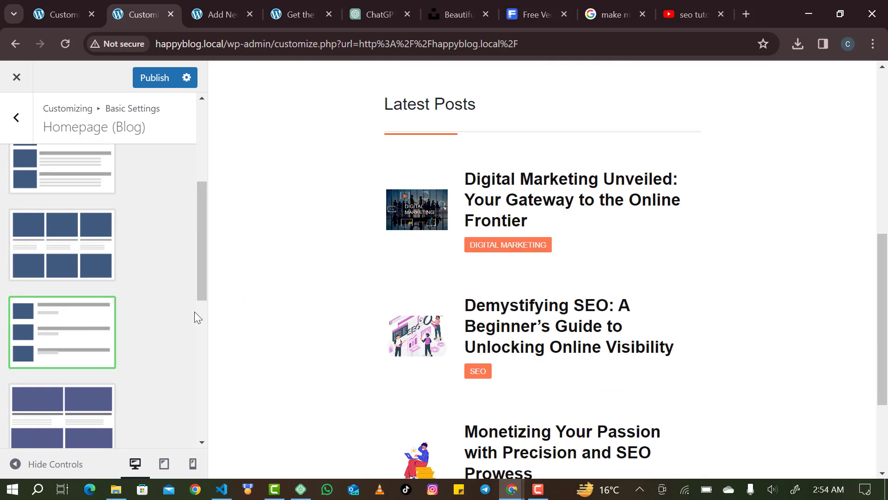
scroll(282, 370, "down", 2)
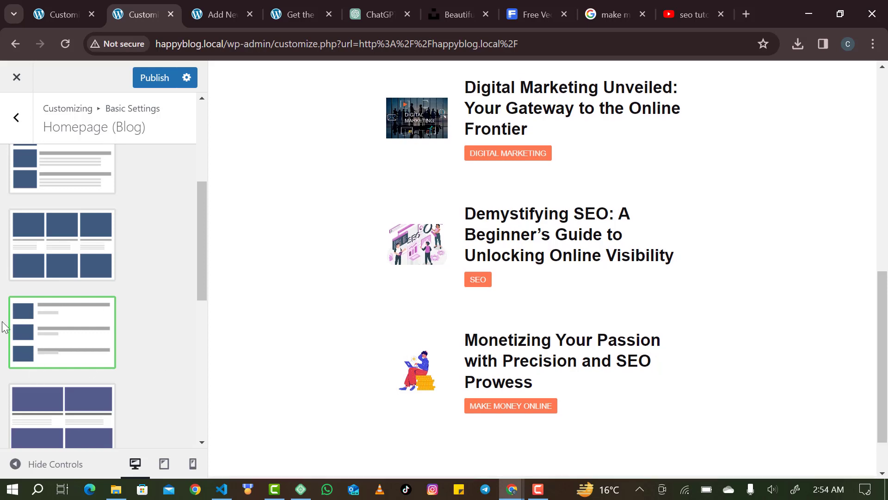
scroll(2, 324, "up", 5)
left_click(109, 310)
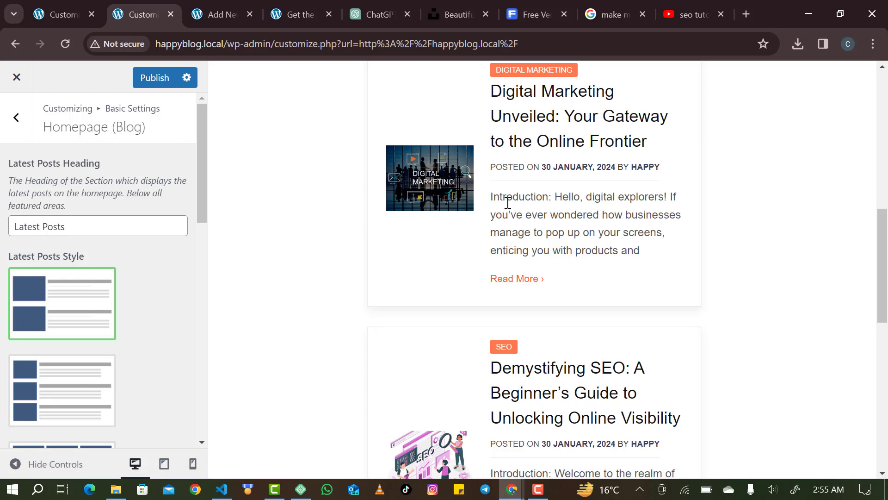
left_click(160, 76)
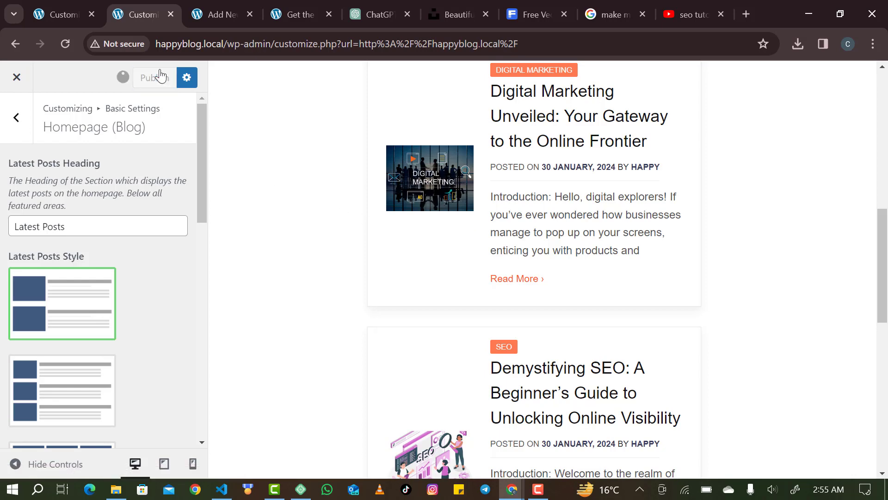
Rearrange the browser tabs, moving the live front page tab left and the active Customizer tab first.
left_click(271, 15)
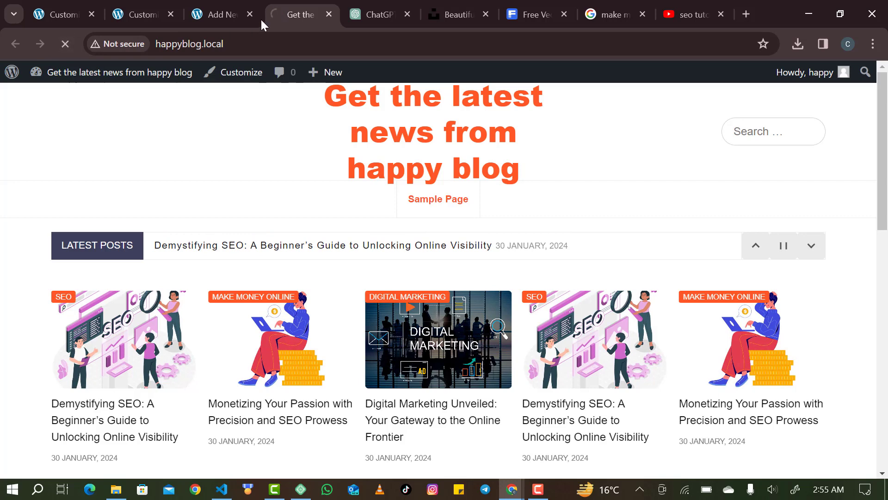
left_click_drag(281, 13, 168, 22)
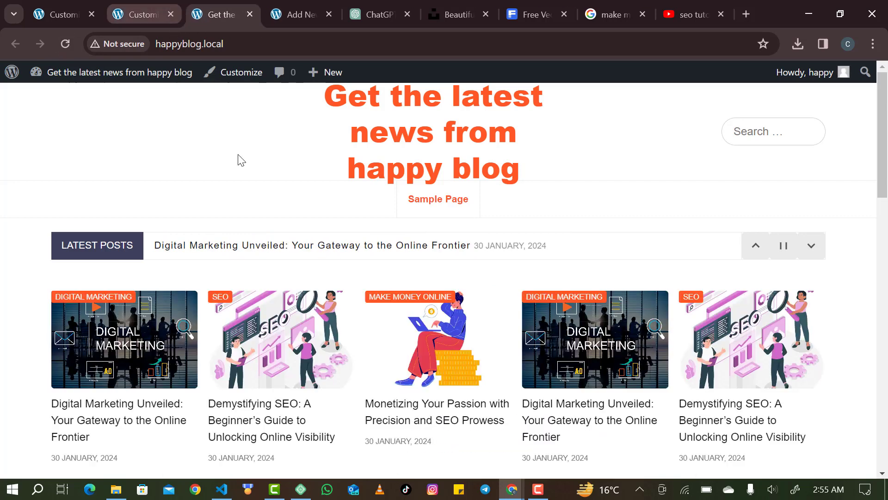
scroll(240, 160, "down", 10)
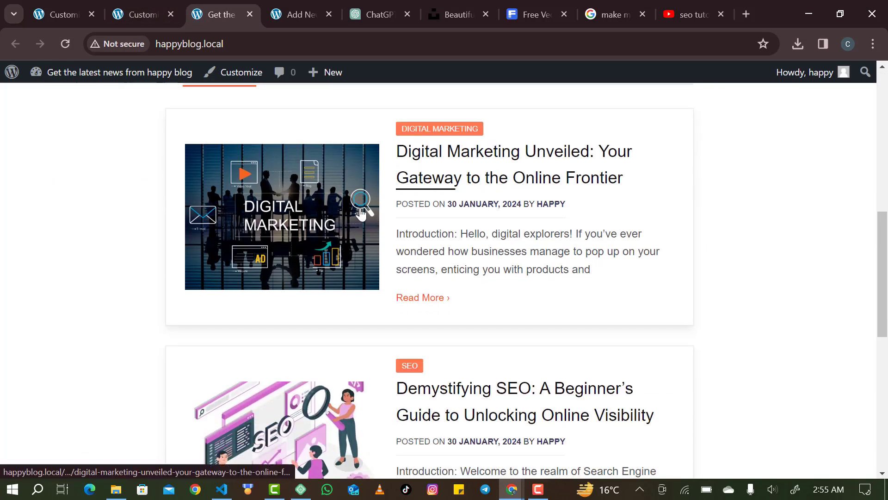
left_click(52, 8)
left_click_drag(51, 7, 151, 14)
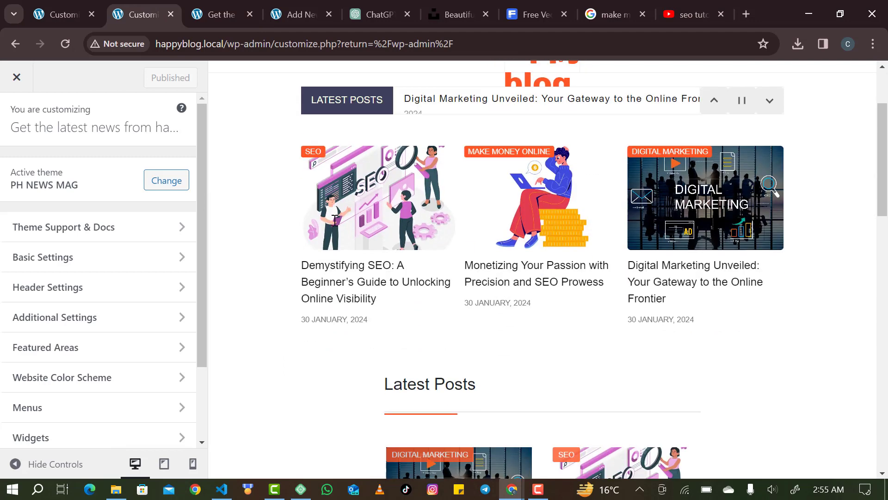
scroll(335, 220, "down", 4)
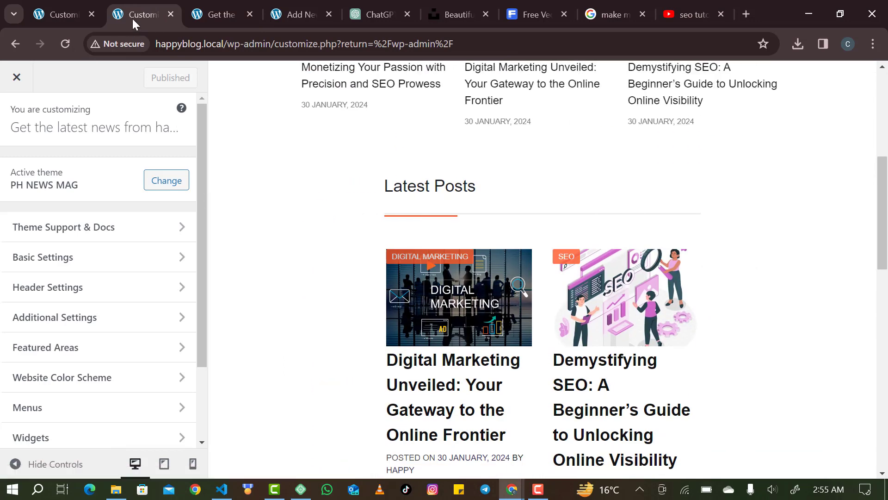
left_click_drag(132, 18, 46, 13)
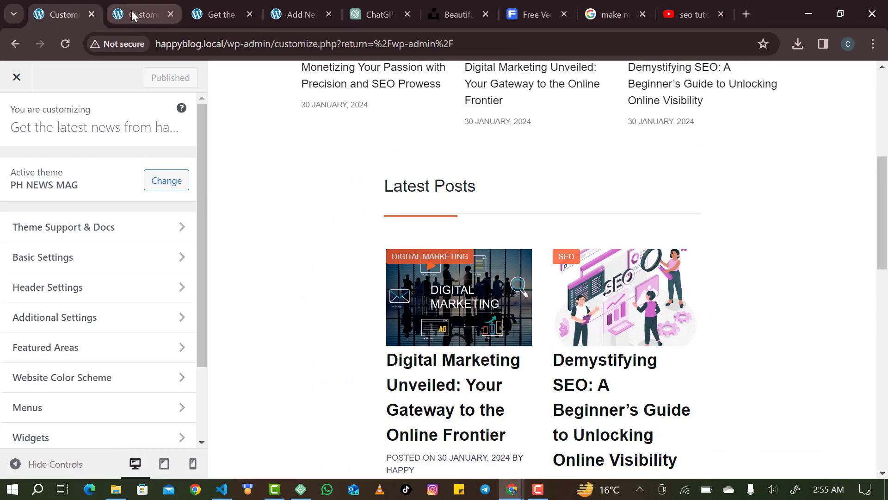
Check the published layout on the live front page, then return to the Homepage (Blog) Customizer tab.
left_click(132, 13)
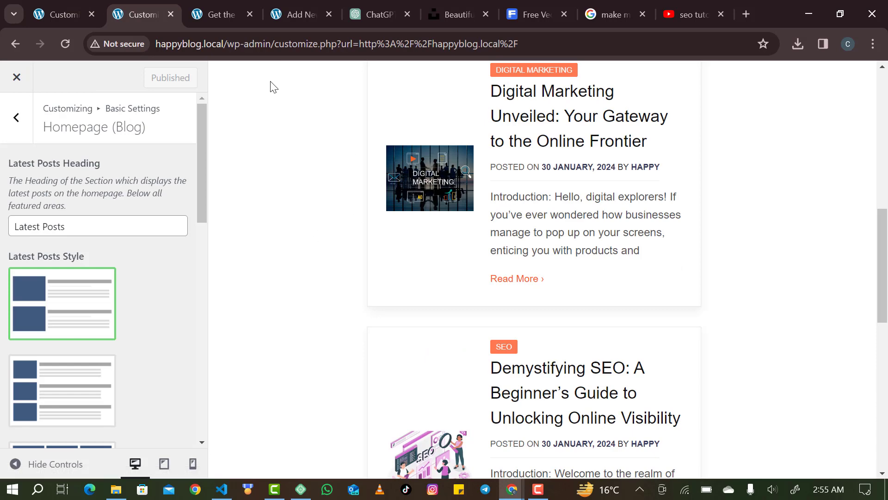
left_click(227, 17)
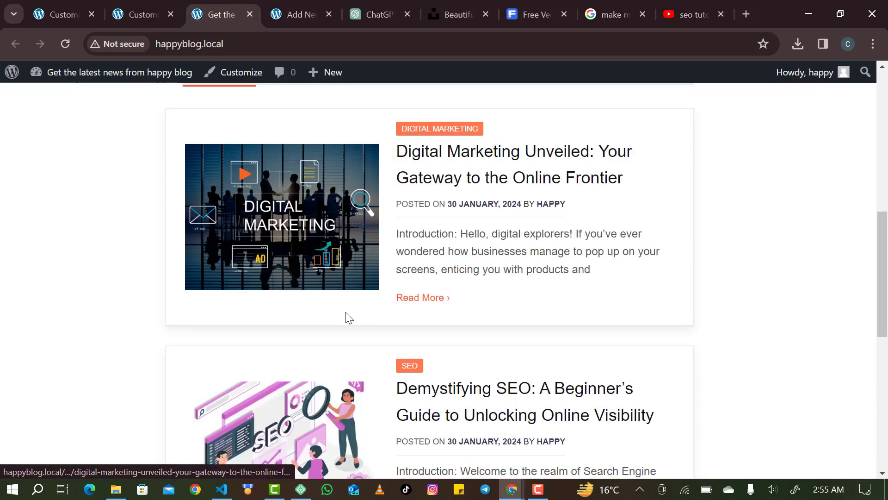
scroll(346, 313, "down", 8)
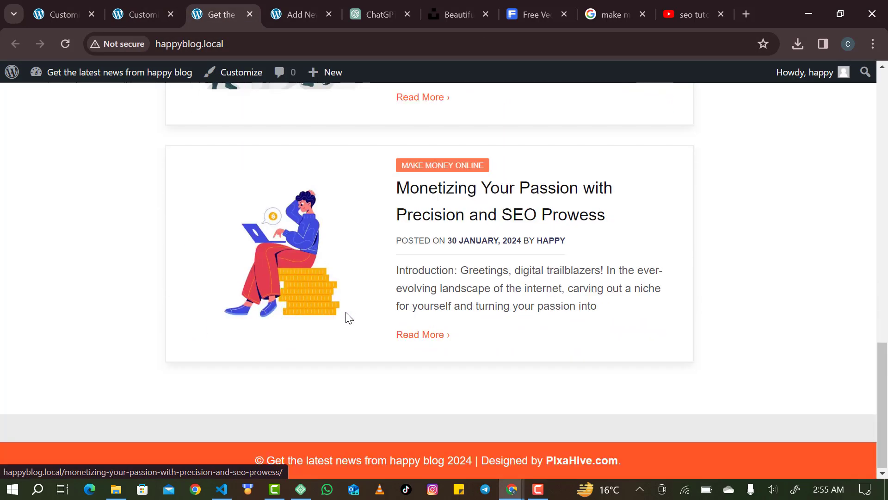
scroll(346, 312, "up", 15)
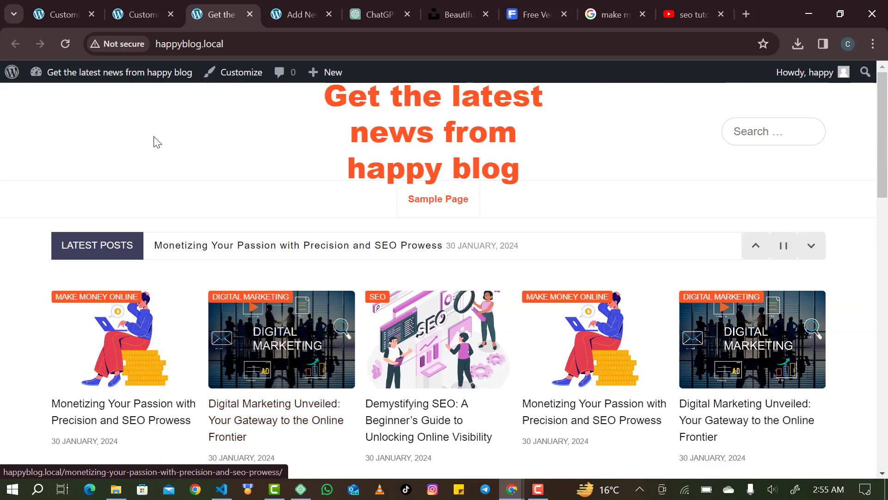
left_click(134, 16)
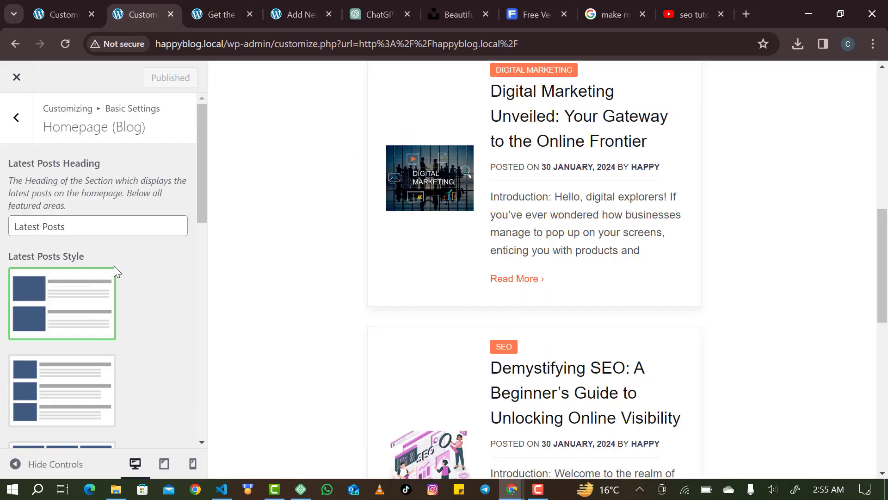
Set archive pages to the three-column grid layout.
left_click(24, 129)
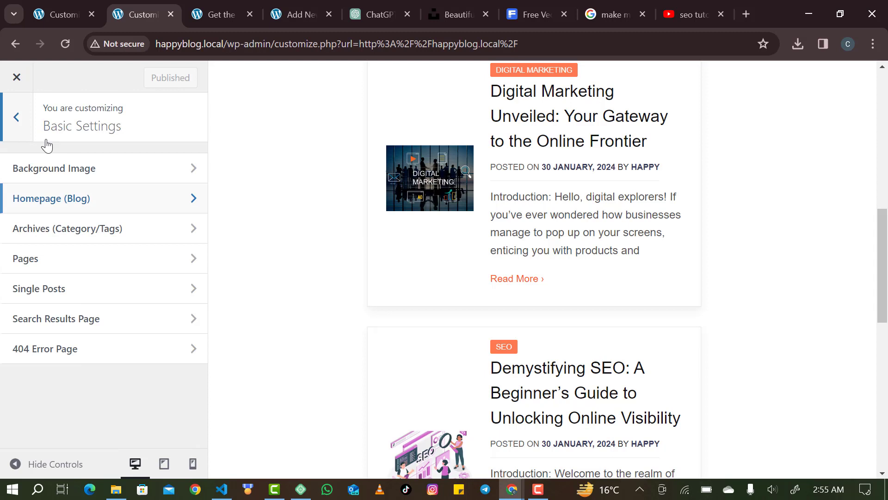
left_click(75, 245)
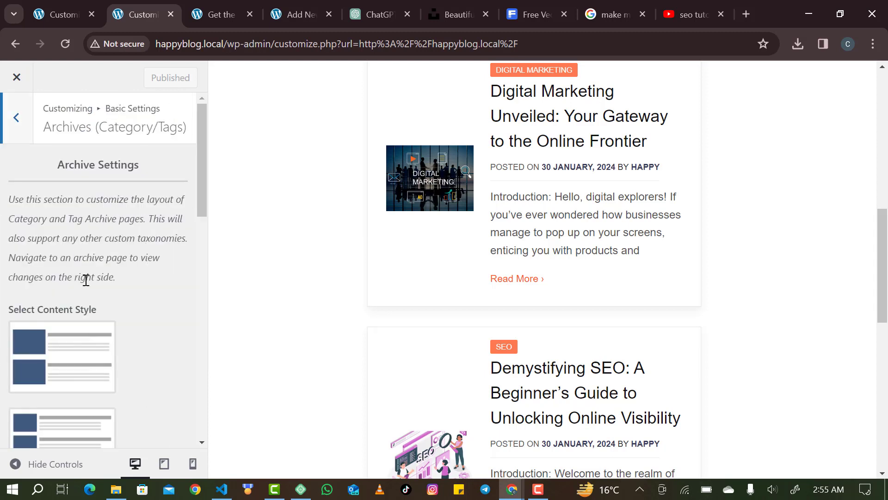
scroll(85, 280, "down", 3)
scroll(146, 341, "down", 2)
scroll(146, 341, "up", 3)
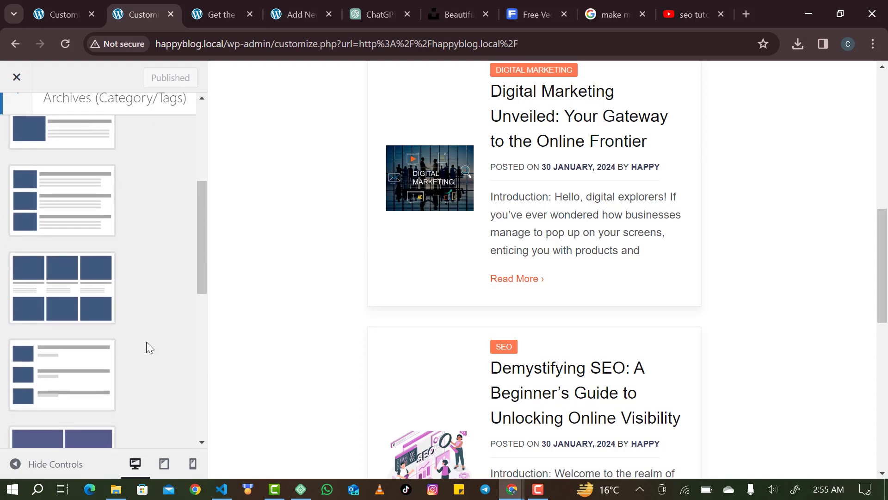
scroll(146, 342, "down", 5)
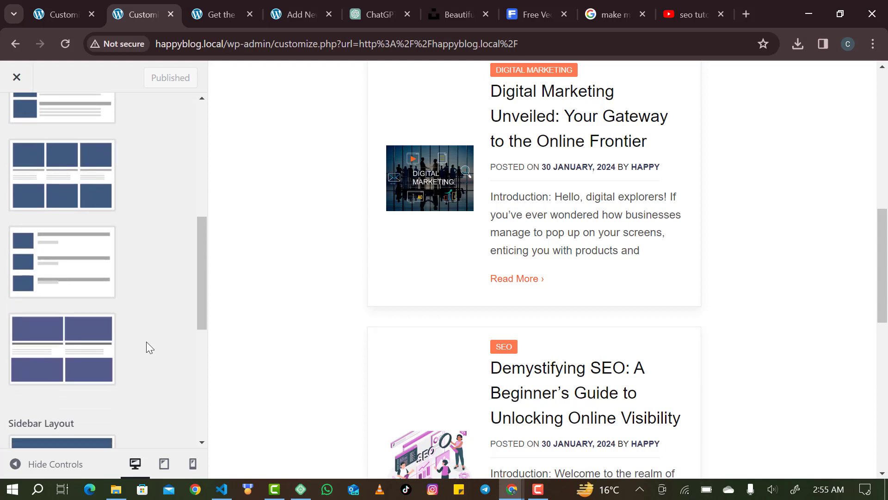
scroll(146, 341, "up", 2)
scroll(146, 341, "down", 8)
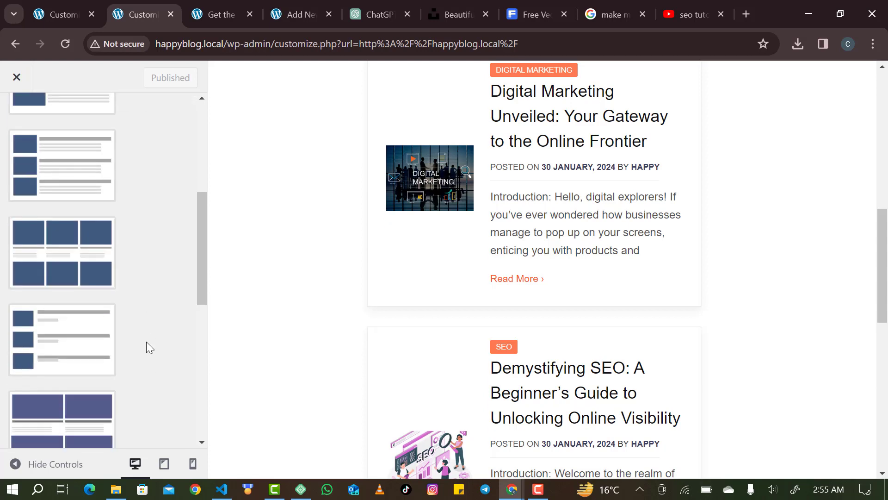
scroll(146, 341, "up", 4)
scroll(146, 342, "up", 5)
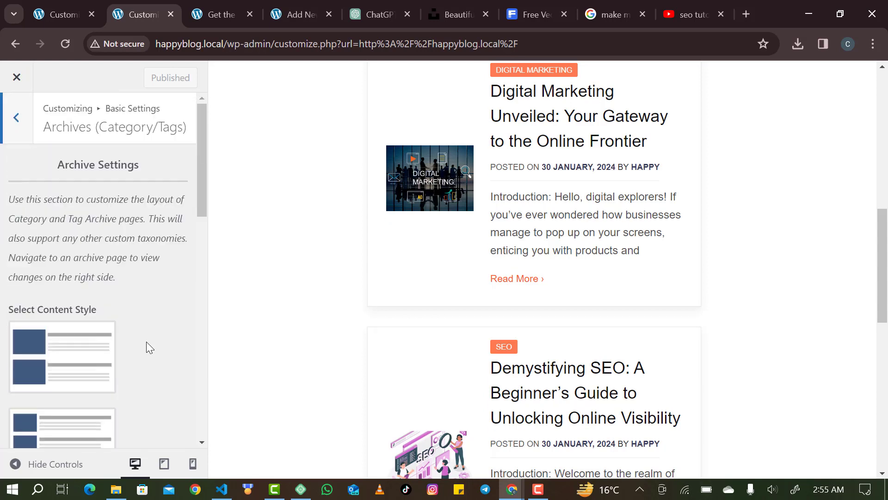
scroll(57, 357, "down", 4)
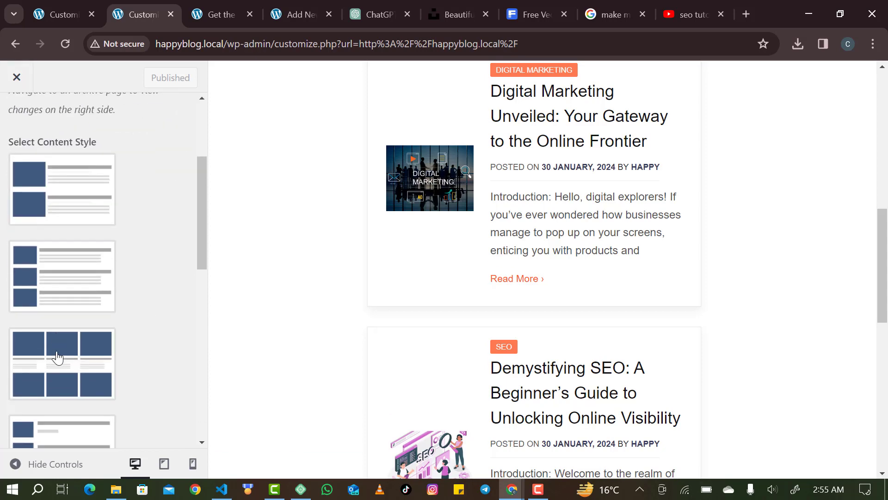
left_click(59, 370)
scroll(95, 318, "up", 2)
scroll(95, 315, "up", 3)
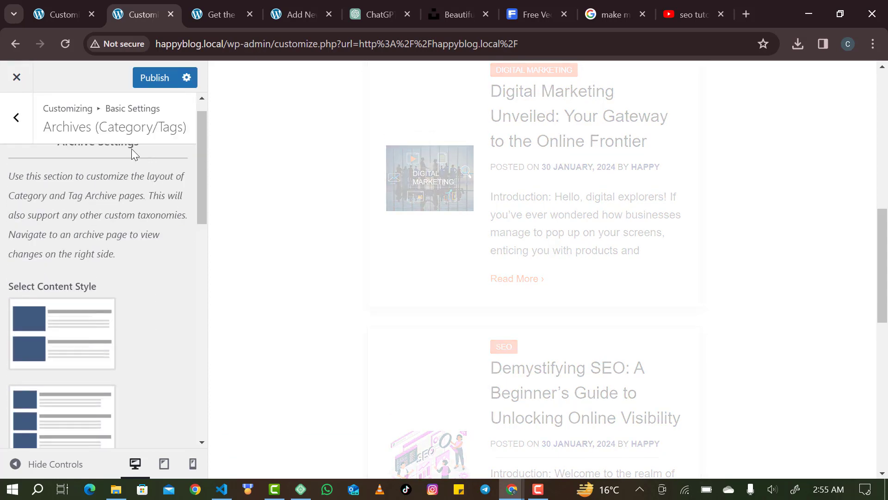
left_click(16, 121)
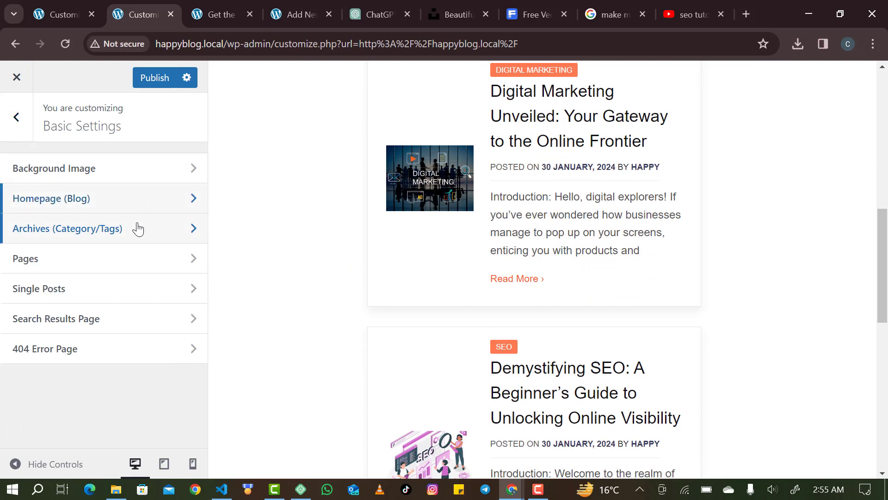
Set the search results page to the image-left list layout and publish.
left_click(104, 267)
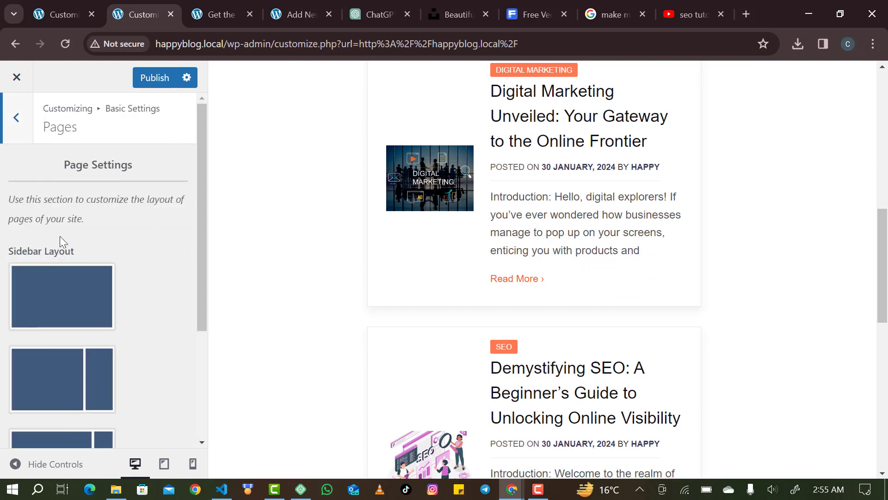
left_click(3, 132)
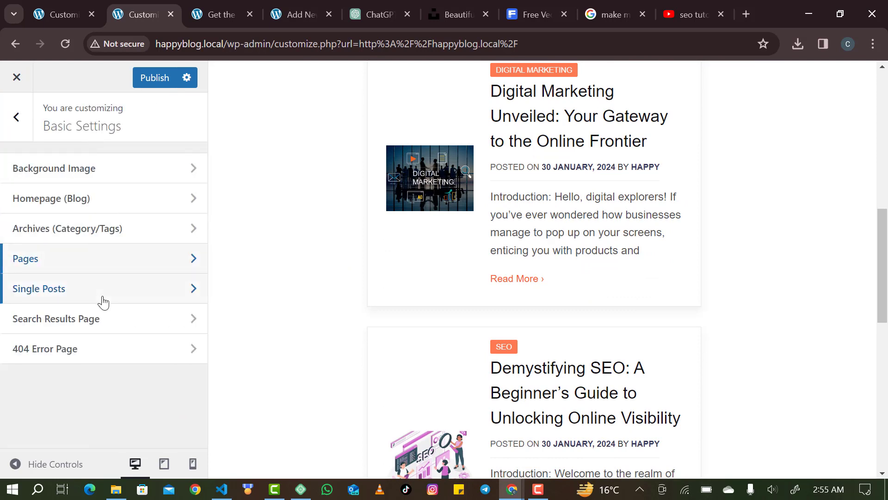
left_click(105, 326)
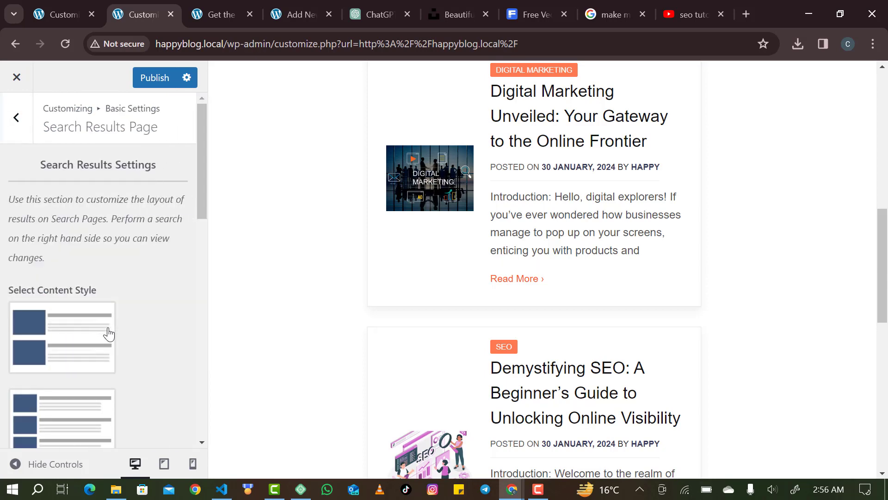
scroll(64, 327, "down", 2)
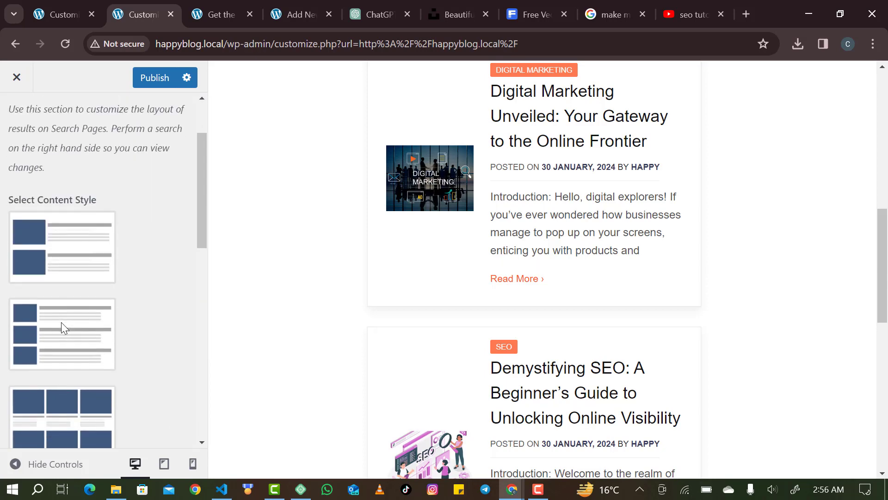
left_click(96, 255)
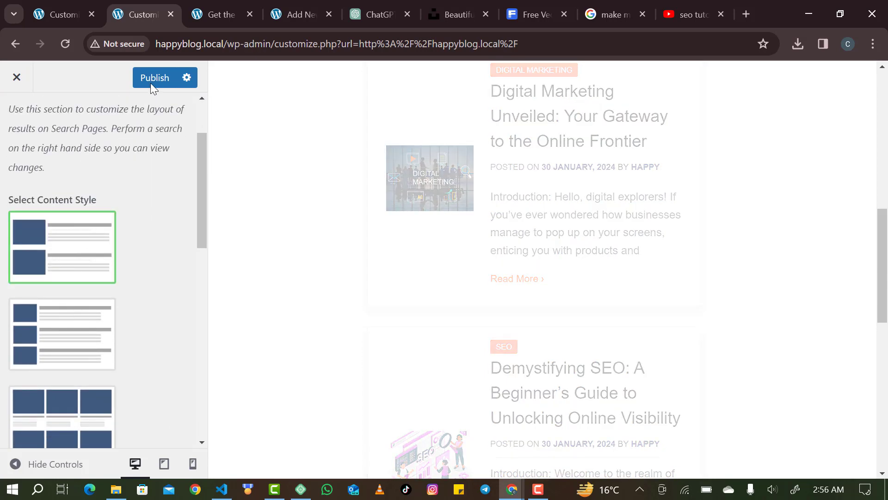
left_click(153, 78)
Turn off Show Latest Posts on the 404 Error Page and publish the change.
scroll(113, 201, "up", 2)
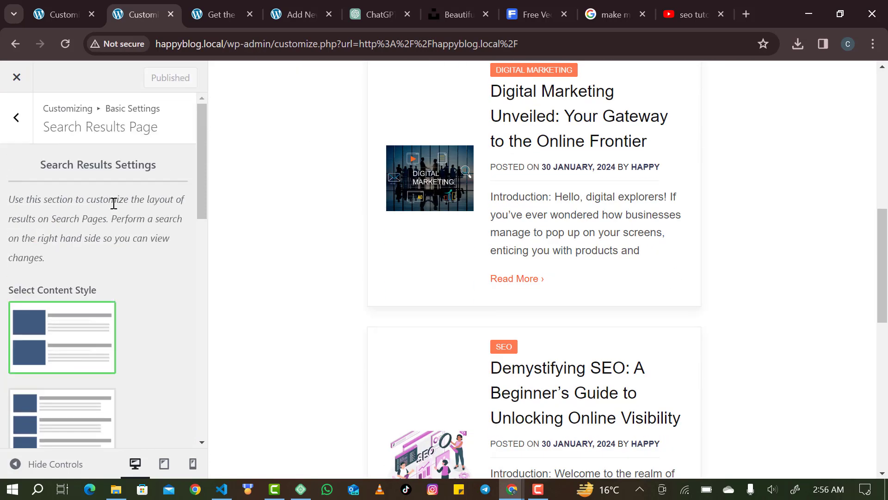
left_click(26, 117)
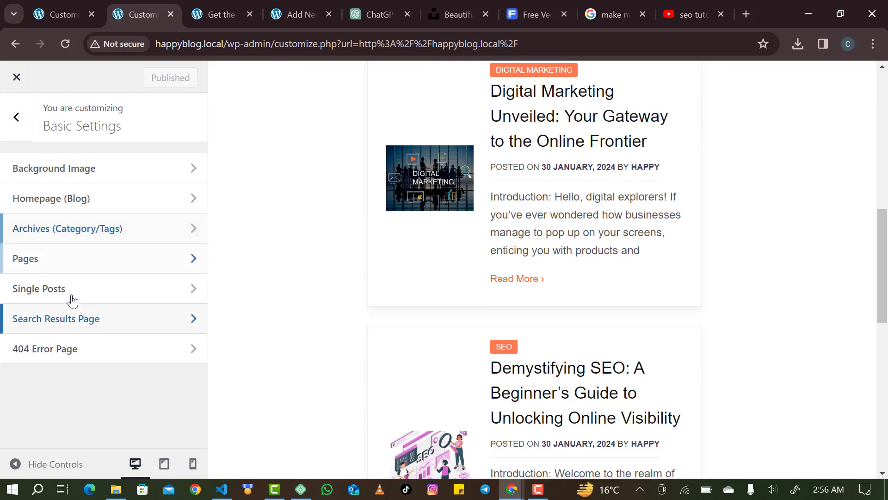
left_click(65, 352)
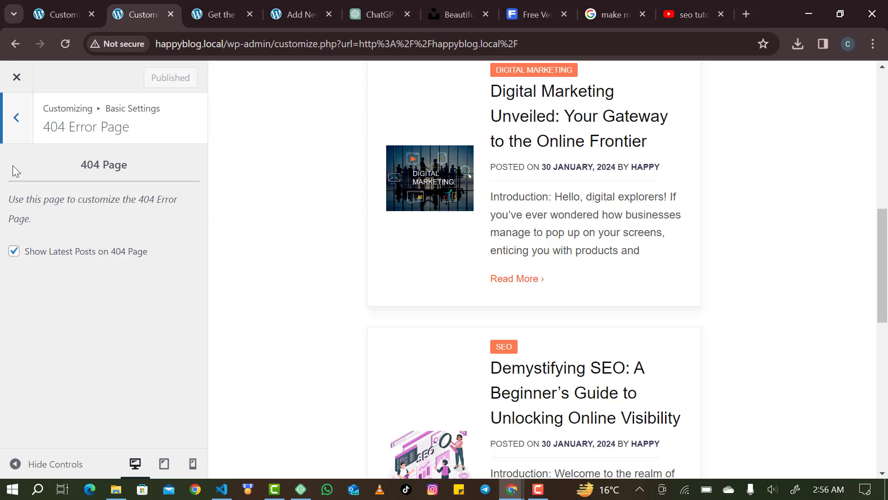
left_click(14, 251)
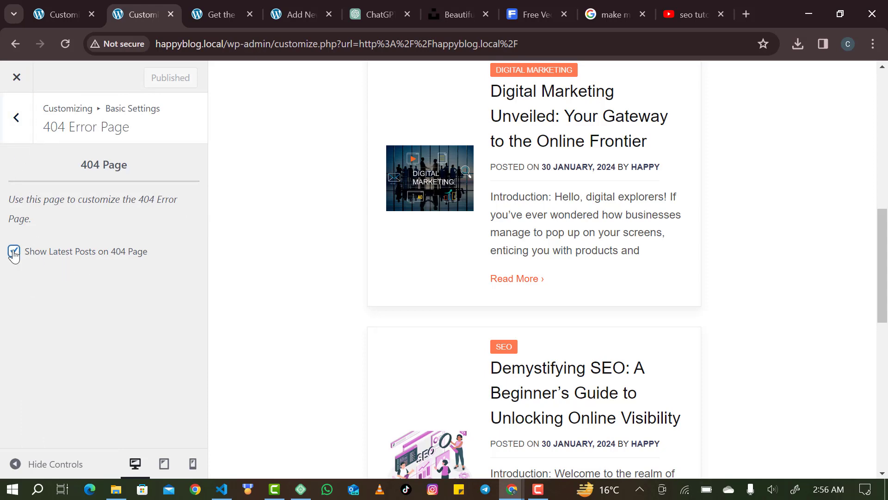
left_click(15, 119)
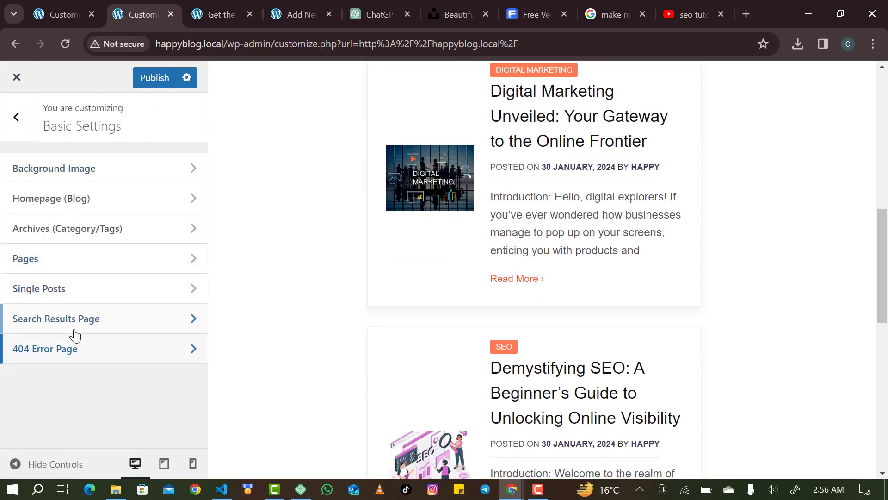
left_click(156, 86)
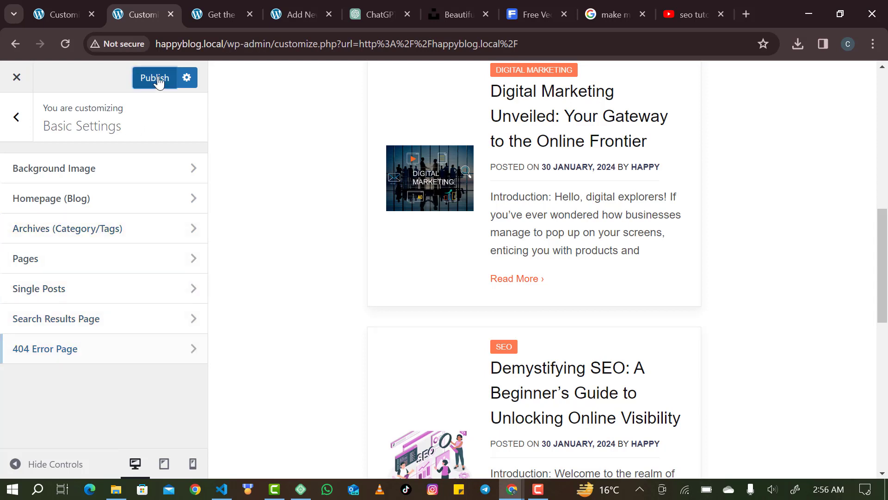
left_click(15, 116)
Open the logo media library via Header Settings > Site Identity, then start a new browser tab.
left_click(65, 284)
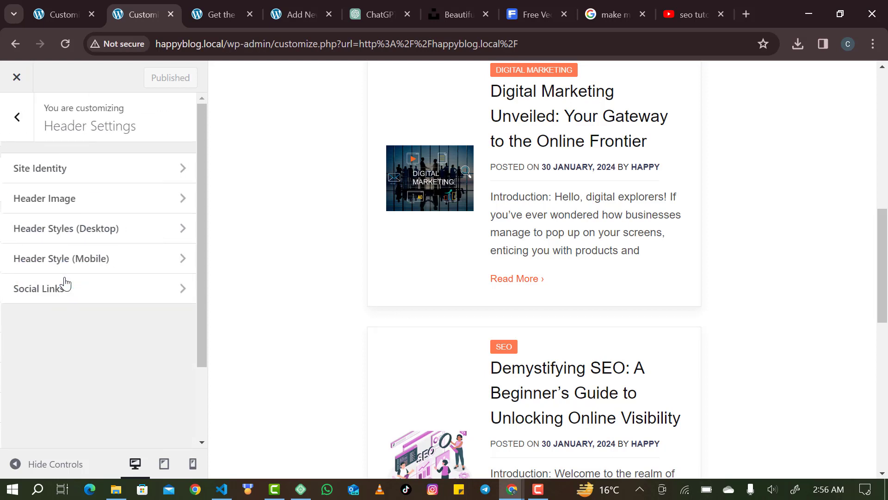
left_click(170, 167)
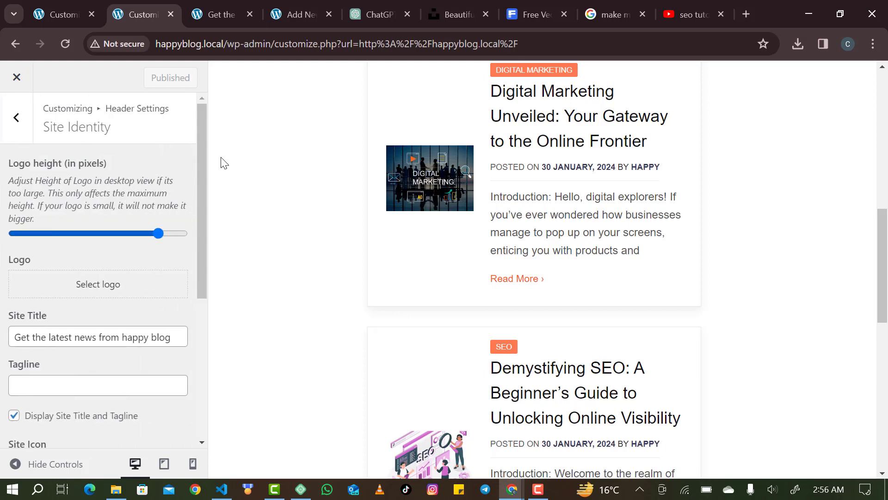
scroll(151, 345, "down", 3)
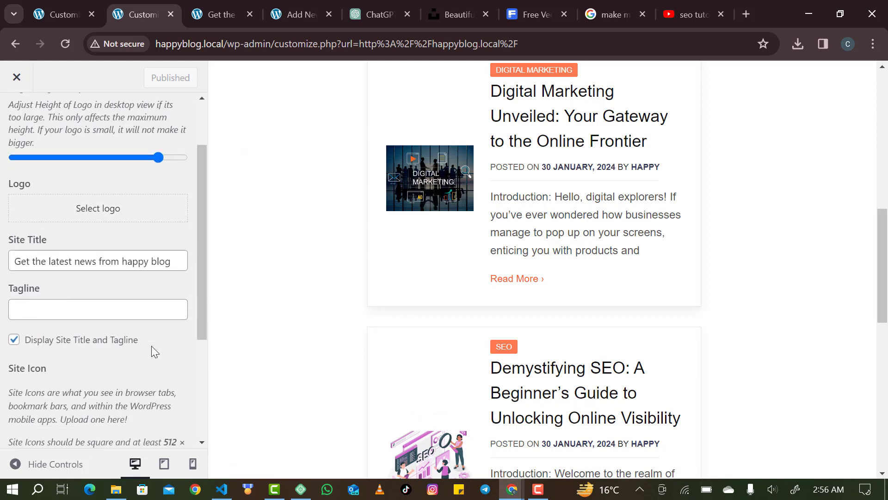
left_click(151, 223)
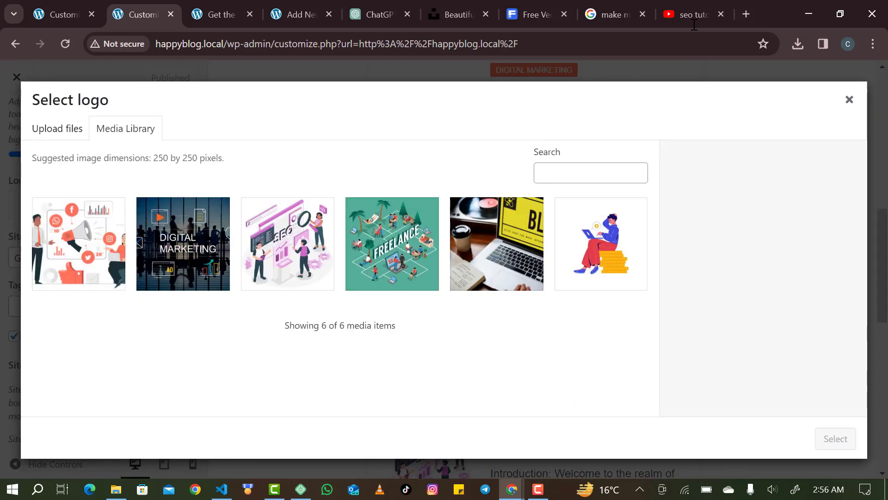
left_click(746, 14)
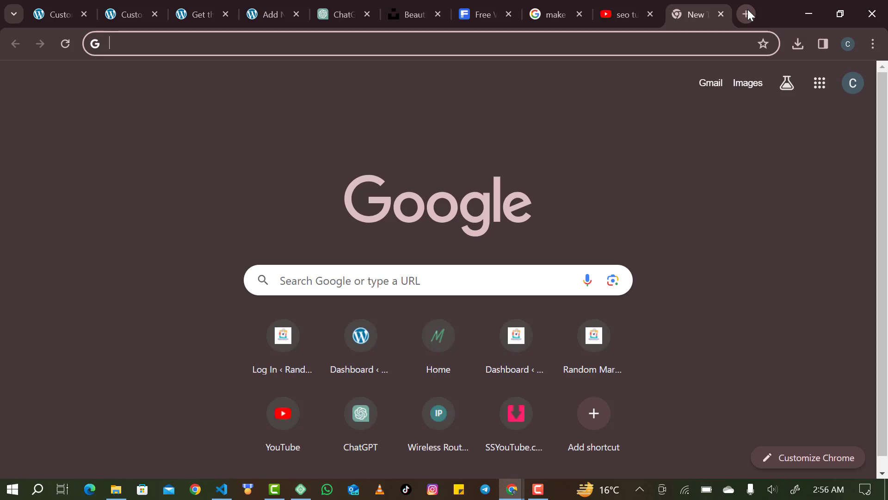
Search Google for 'logomakr' and open the LogoMakr site from the results.
type("lo")
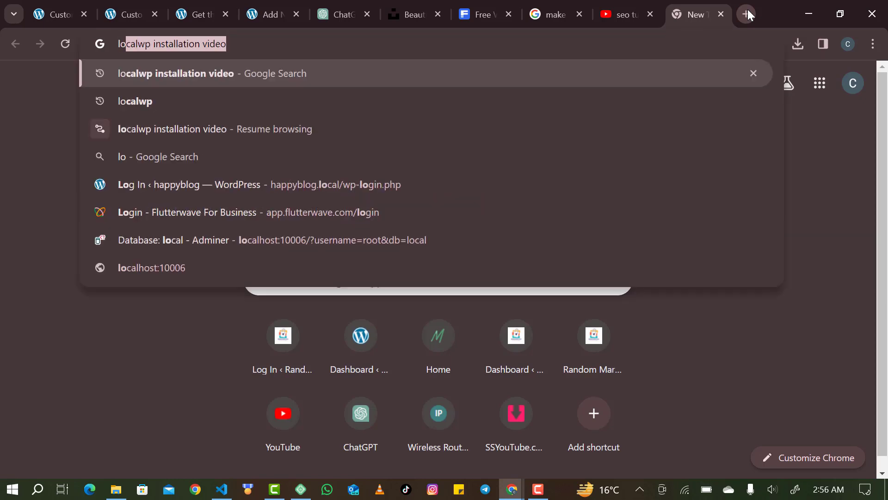
type("gomake")
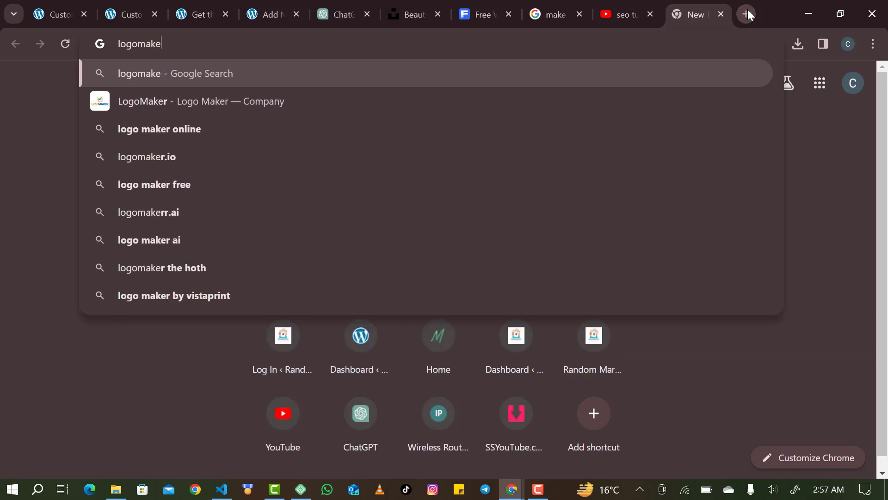
key("BackSpace")
type("r")
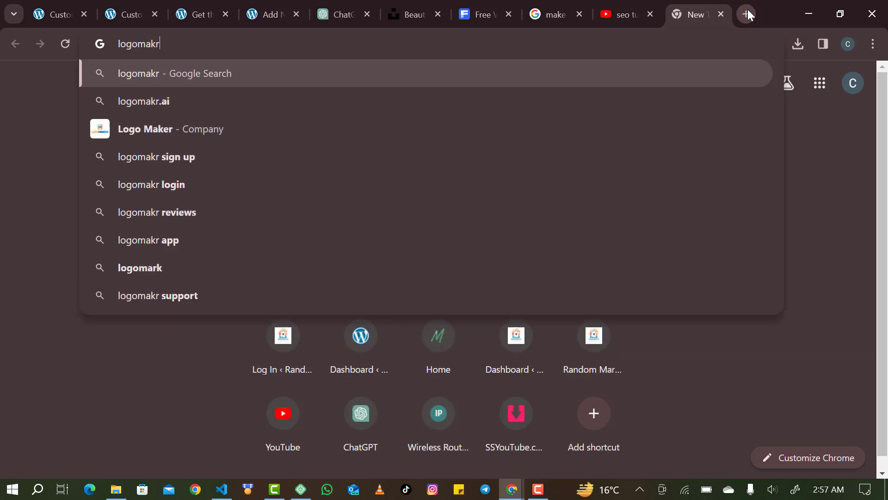
key("Return")
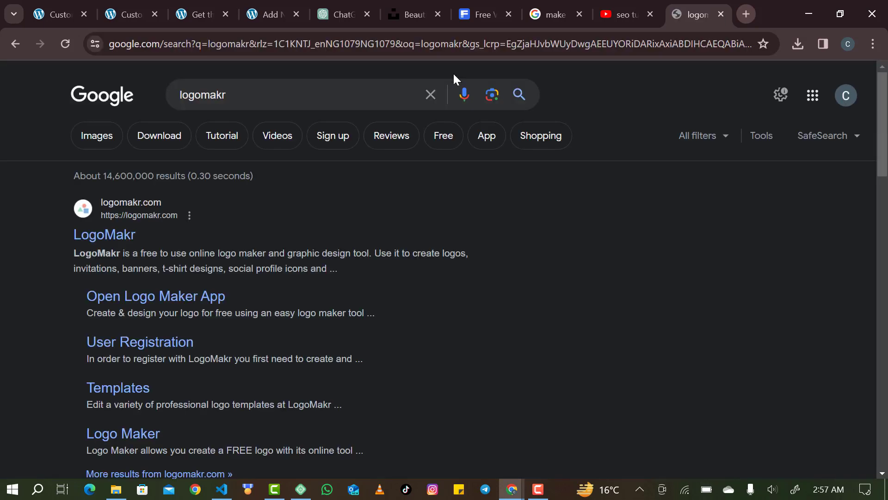
left_click(110, 236)
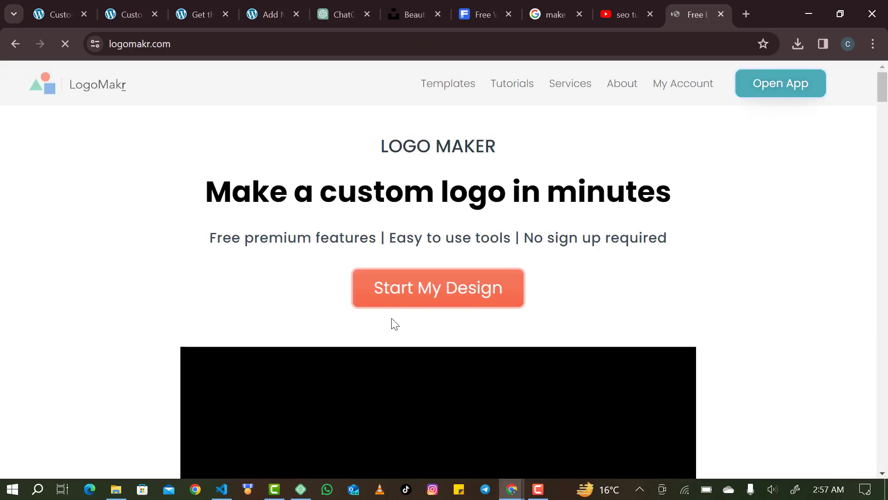
Start a new LogoMakr design and add a text box reading 'Happy Blog'.
left_click(436, 290)
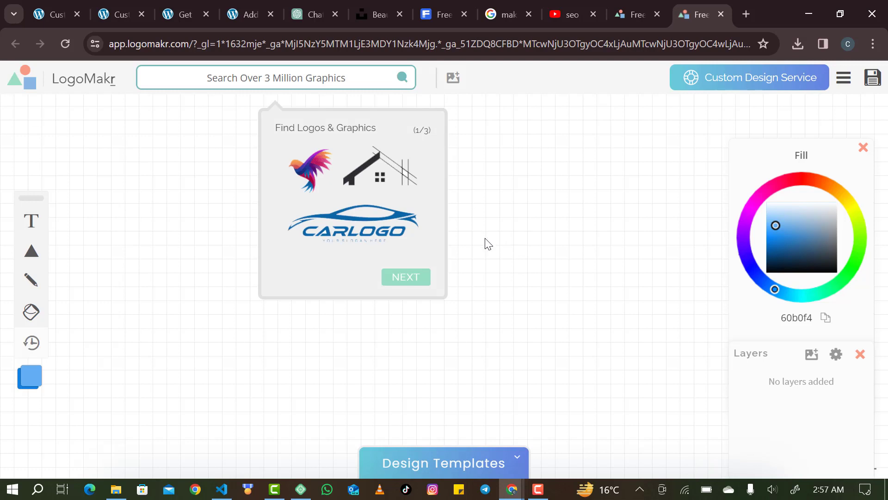
left_click(489, 200)
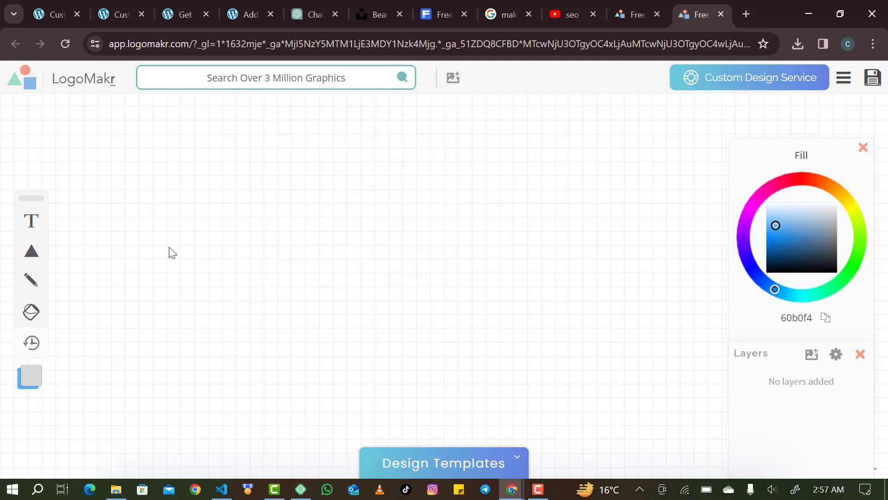
mouse_move(31, 235)
left_click(48, 222)
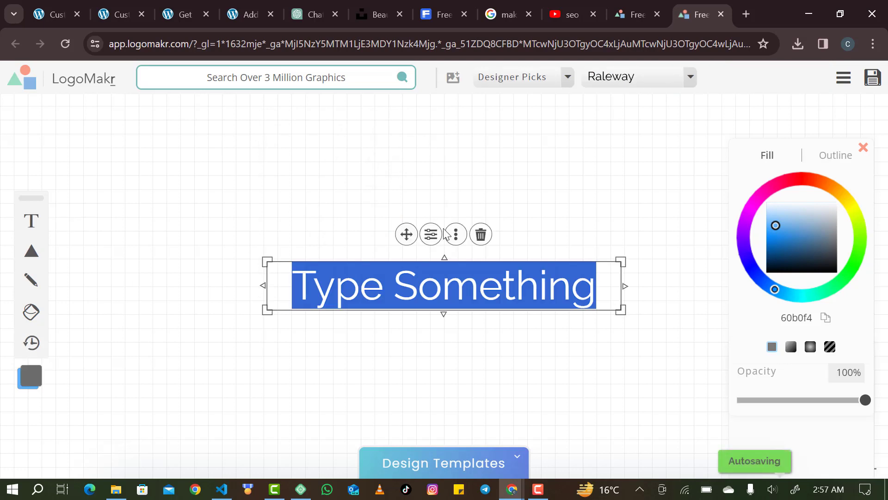
type("Happ")
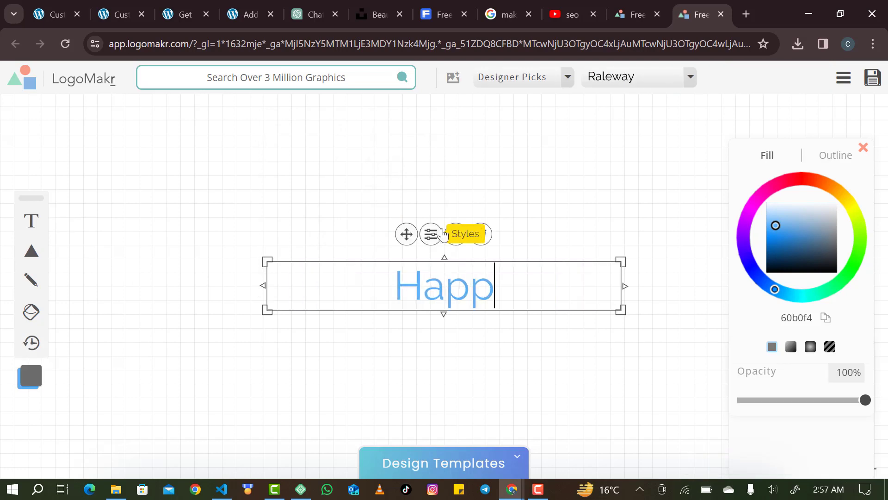
type("y Blog")
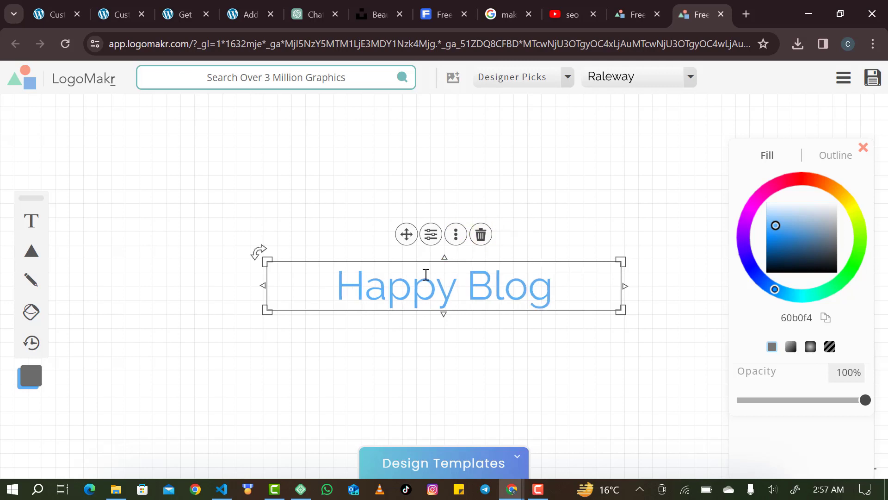
Try Nunito and Poppins Bold for the text, then settle on the Righteous font.
left_click(627, 77)
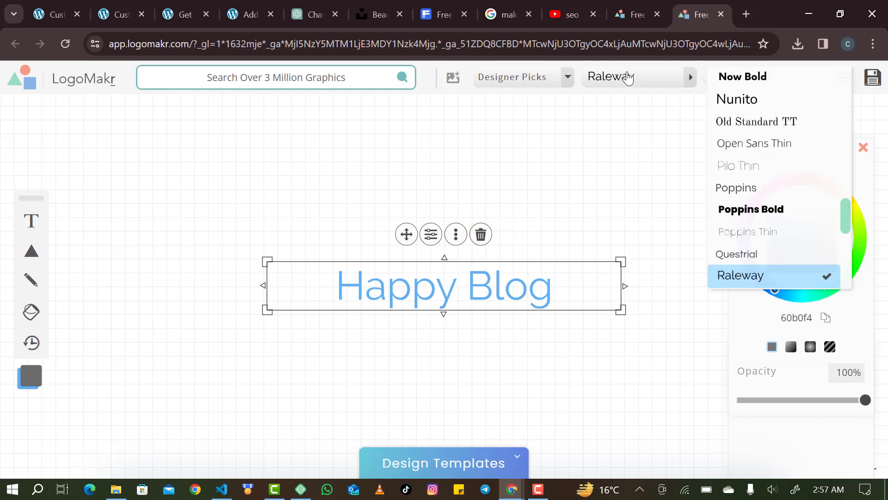
left_click(742, 101)
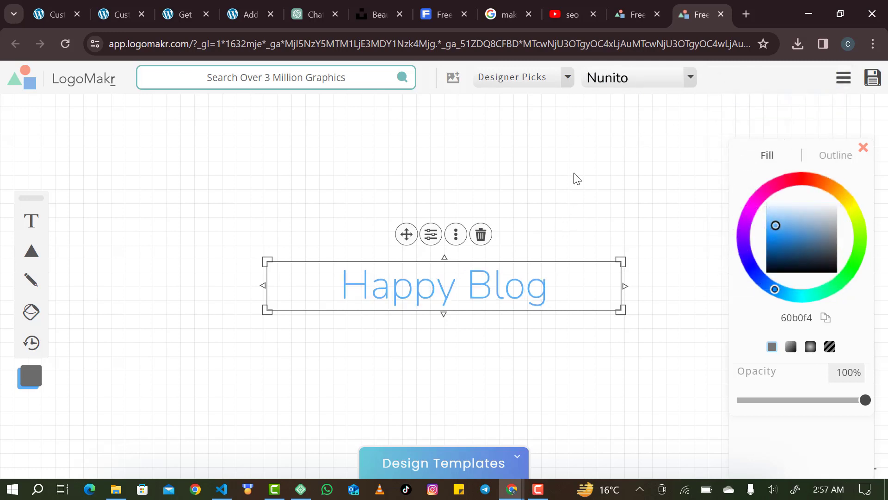
left_click(620, 89)
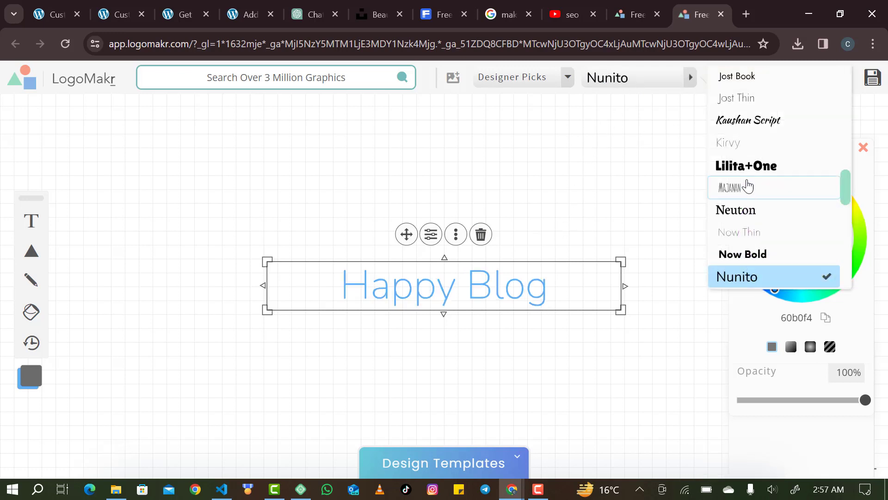
scroll(749, 176, "down", 5)
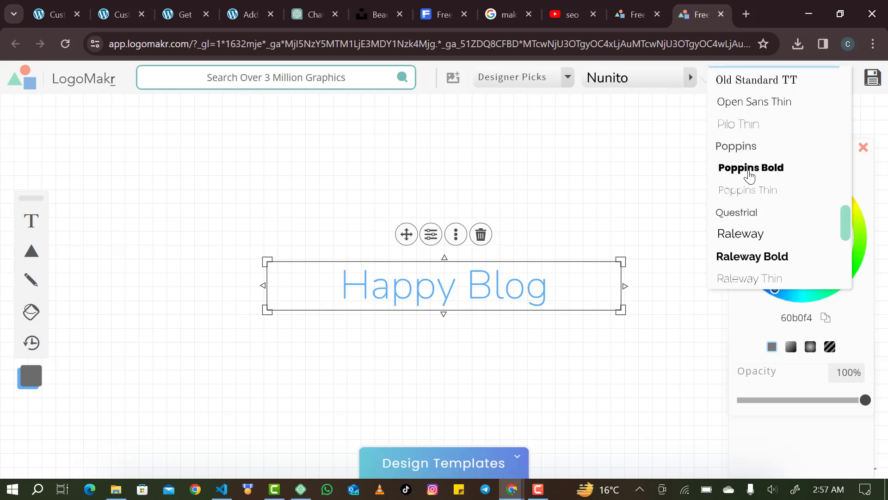
left_click(749, 170)
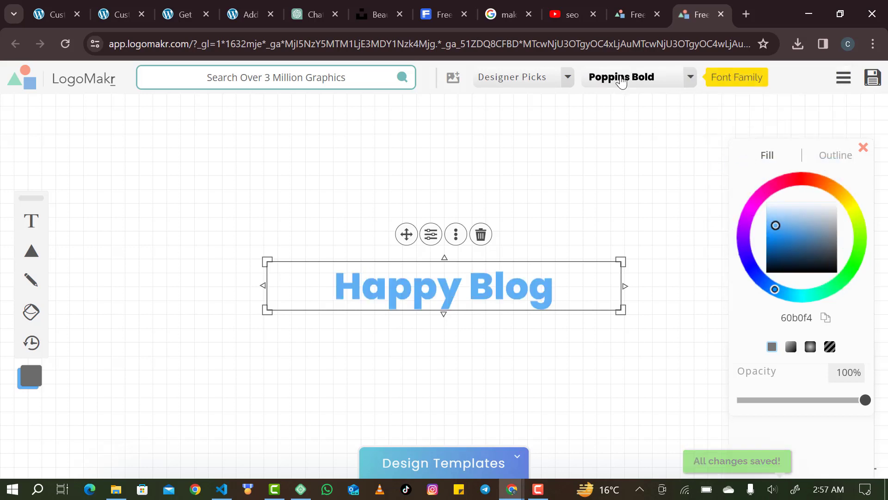
left_click(620, 83)
scroll(756, 188, "down", 6)
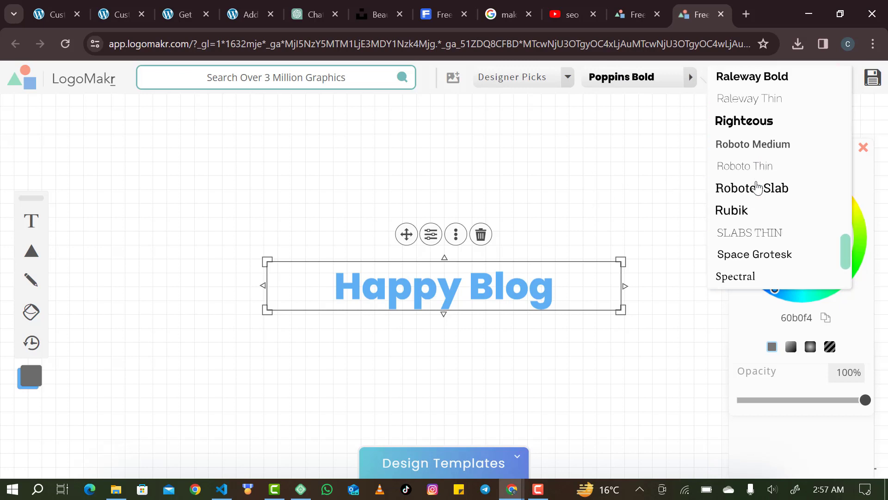
scroll(759, 171, "up", 1)
left_click(759, 147)
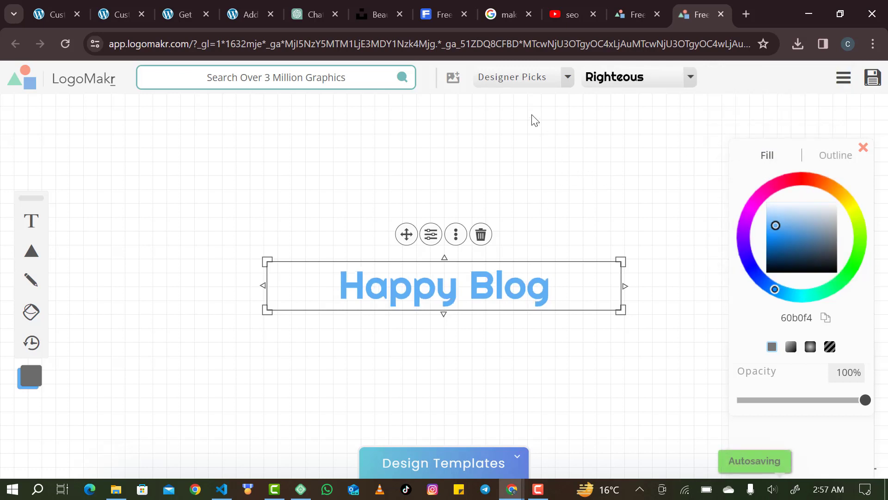
Search the graphics library for 'happy' and scroll through the smiley-face icon results.
left_click(363, 78)
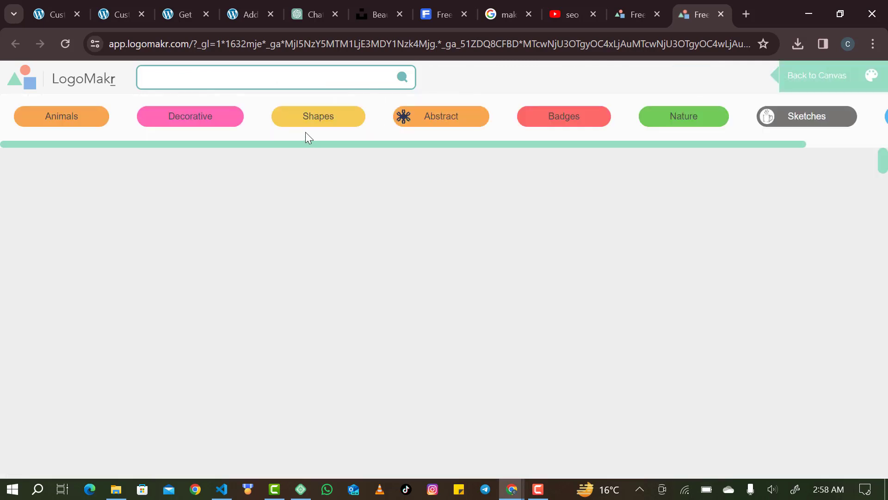
scroll(217, 234, "down", 3)
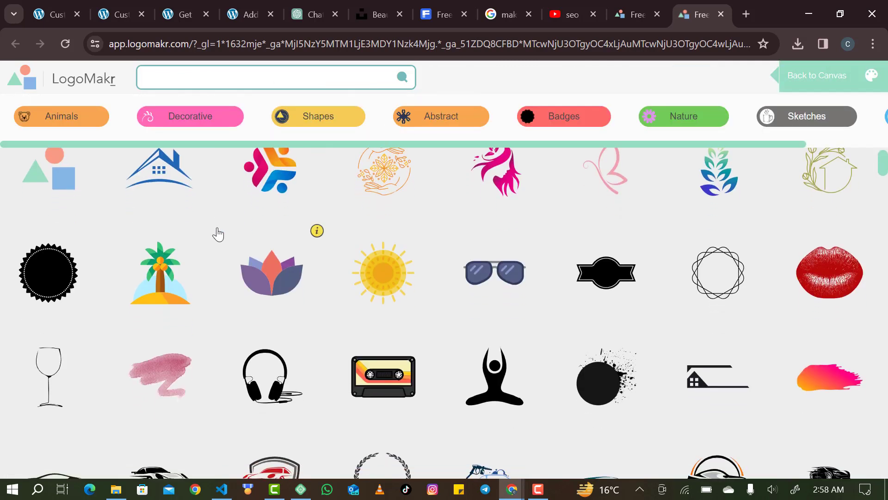
scroll(218, 235, "down", 1)
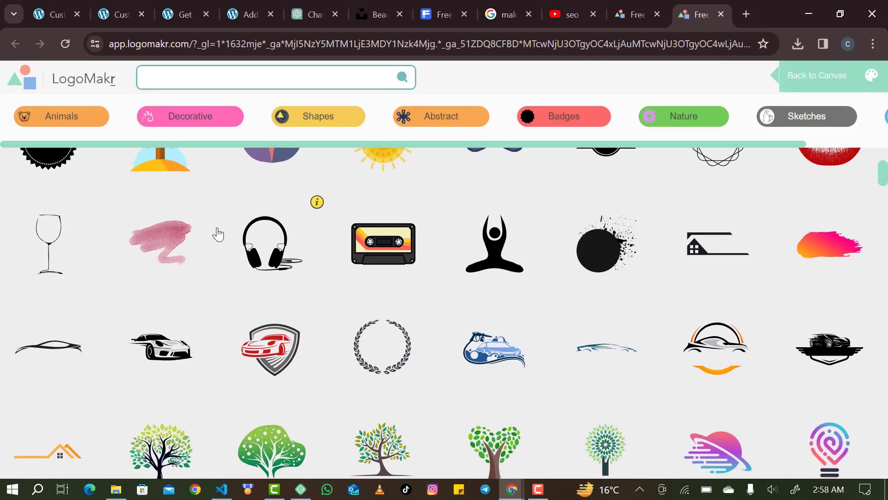
scroll(218, 235, "up", 1)
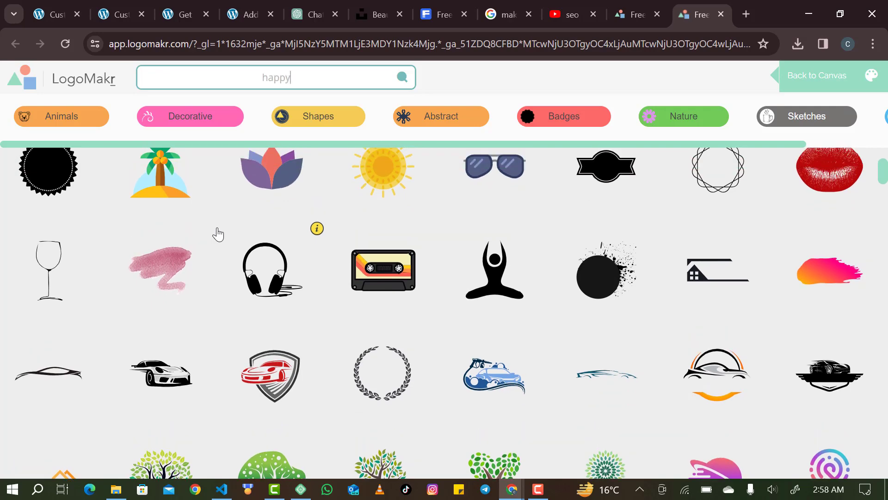
key("Return")
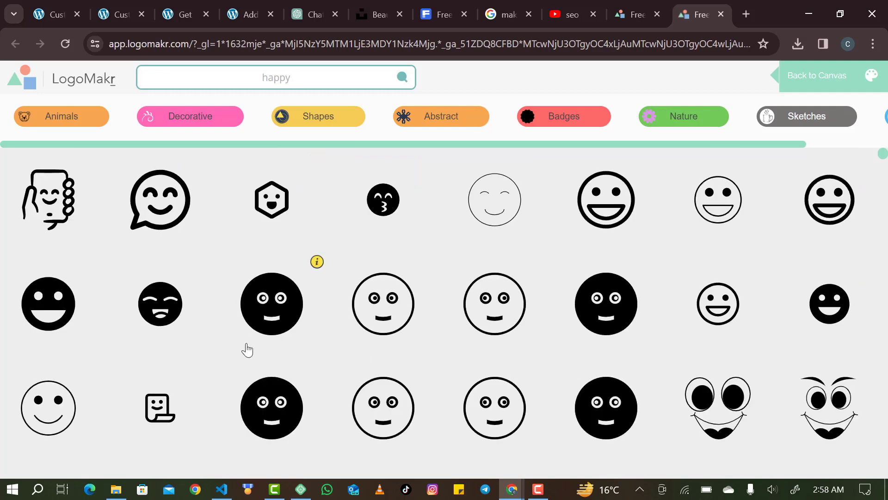
scroll(280, 410, "down", 8)
scroll(281, 411, "down", 6)
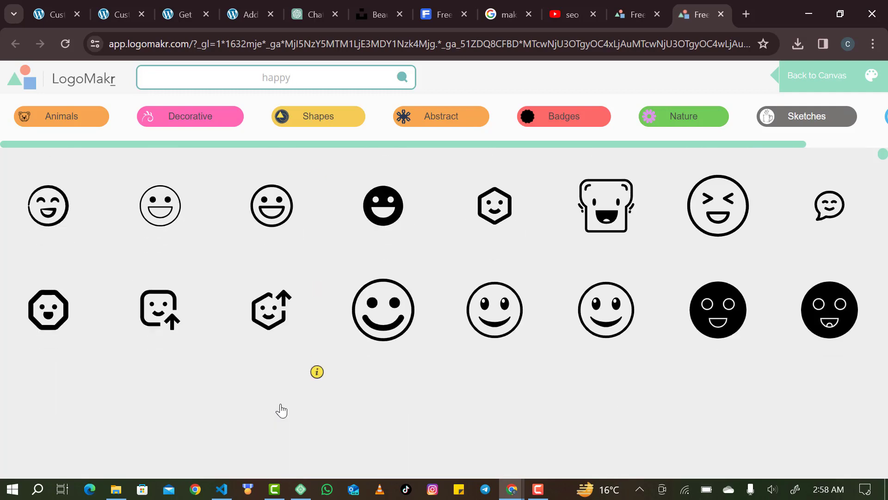
scroll(281, 410, "down", 9)
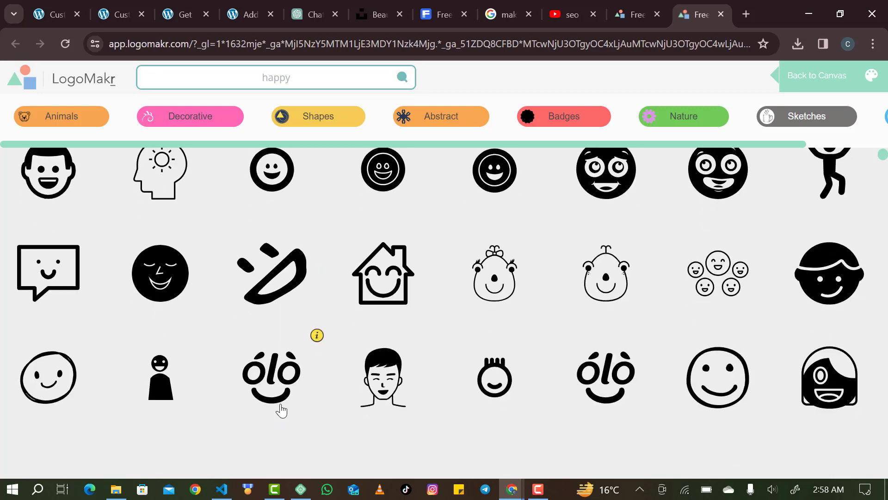
scroll(280, 410, "down", 7)
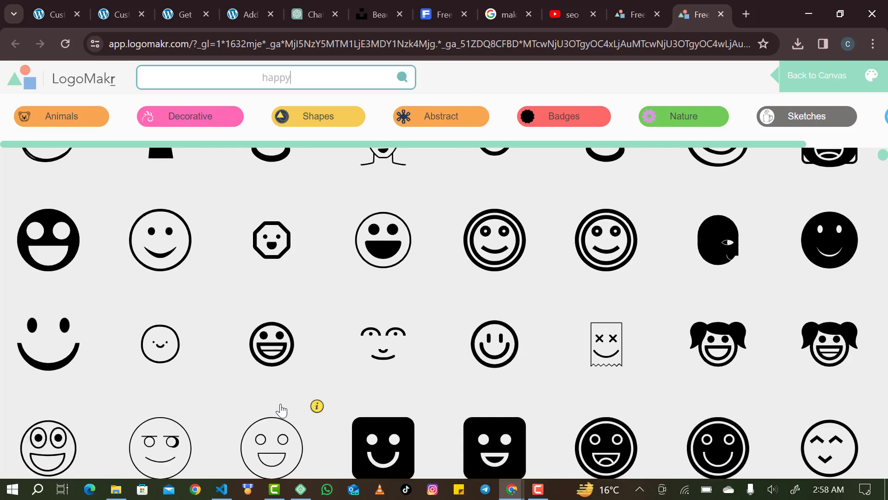
scroll(281, 410, "down", 8)
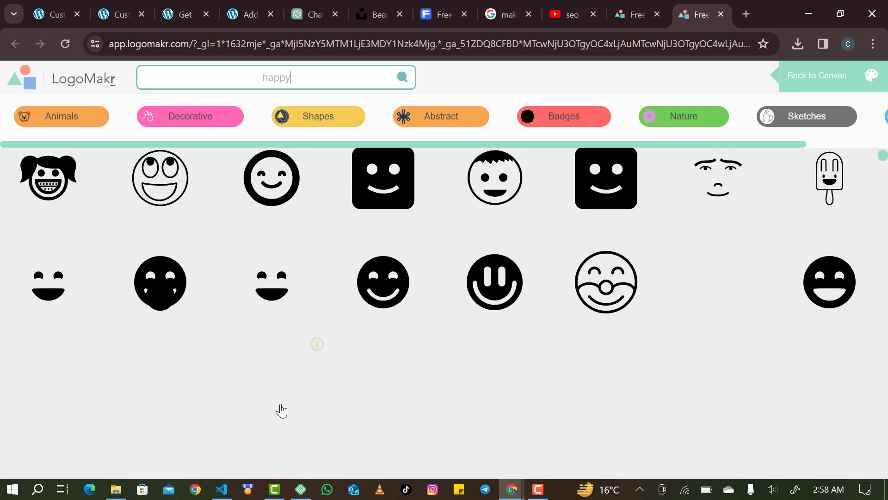
scroll(281, 411, "down", 8)
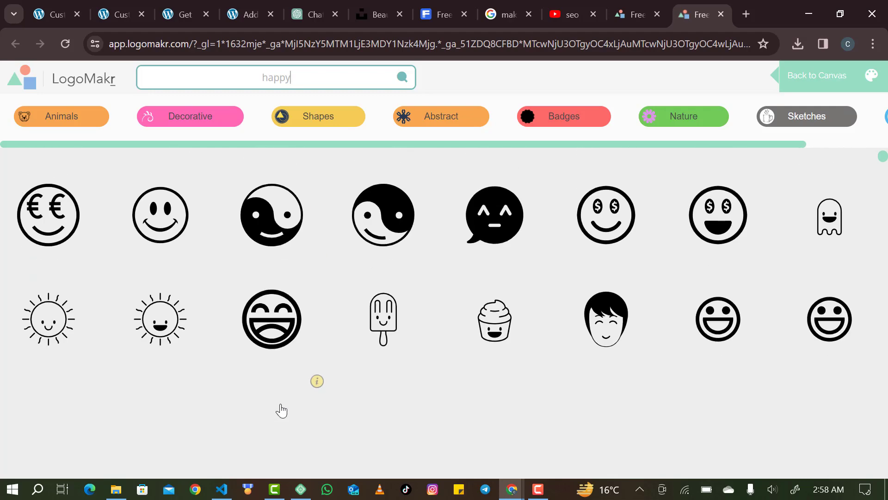
scroll(281, 410, "down", 4)
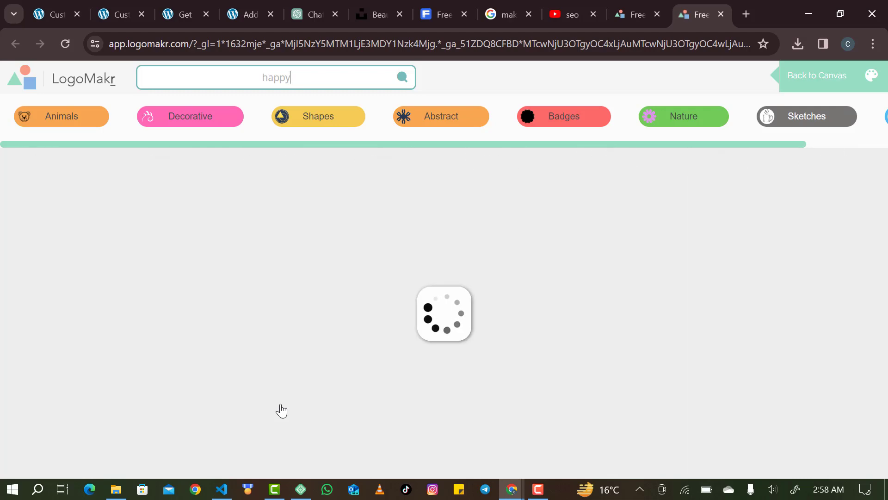
scroll(291, 327, "up", 8)
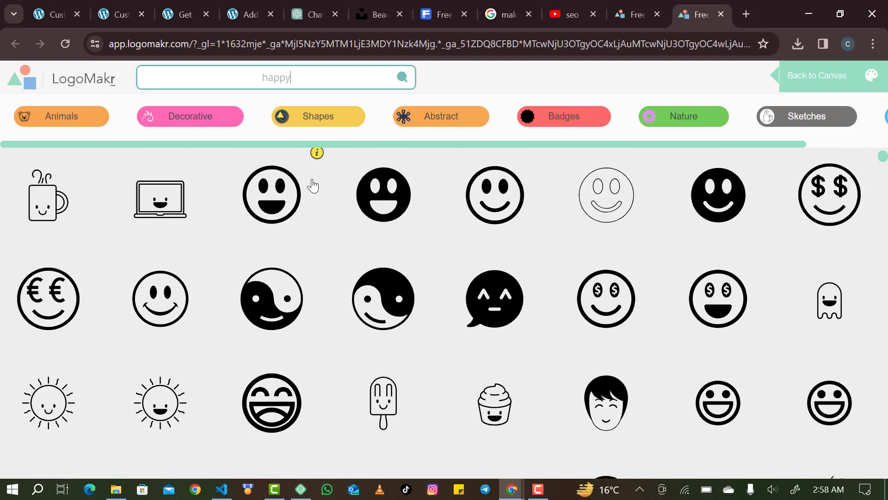
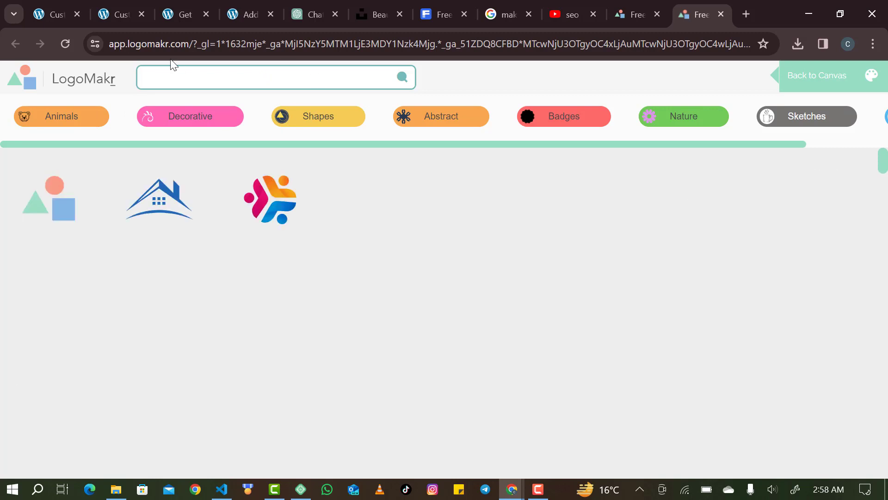
Browse the graphics results and add the red heart outline to the Happy Blog canvas.
scroll(127, 318, "down", 2)
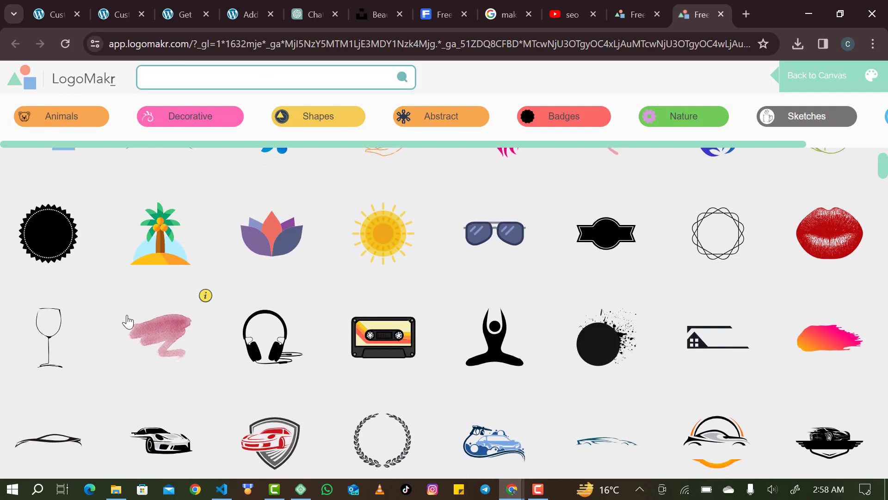
scroll(128, 320, "up", 2)
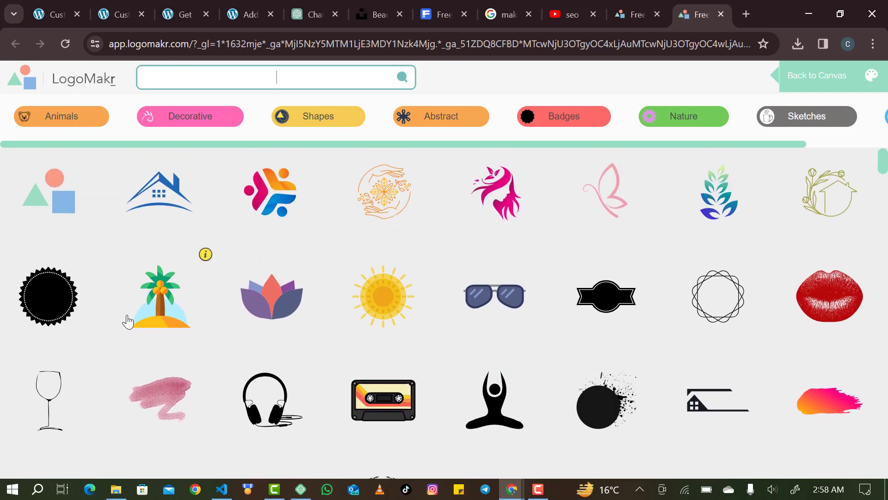
scroll(128, 320, "down", 5)
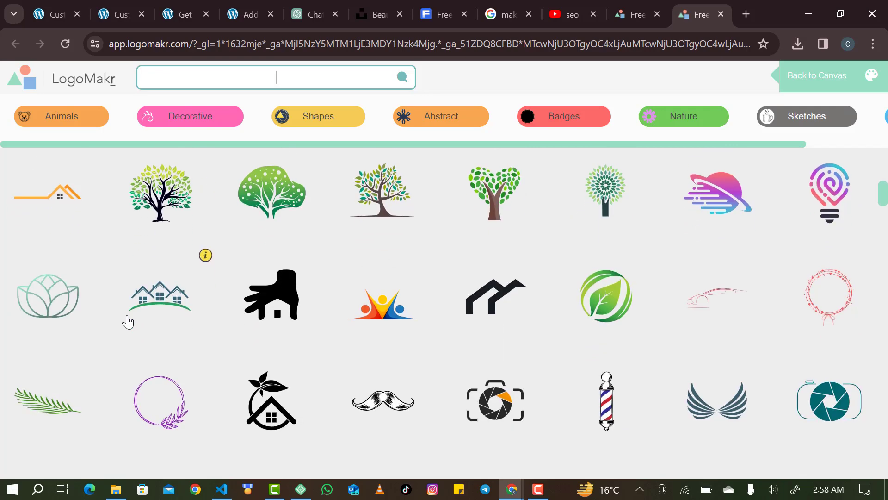
scroll(128, 321, "down", 3)
scroll(128, 321, "down", 4)
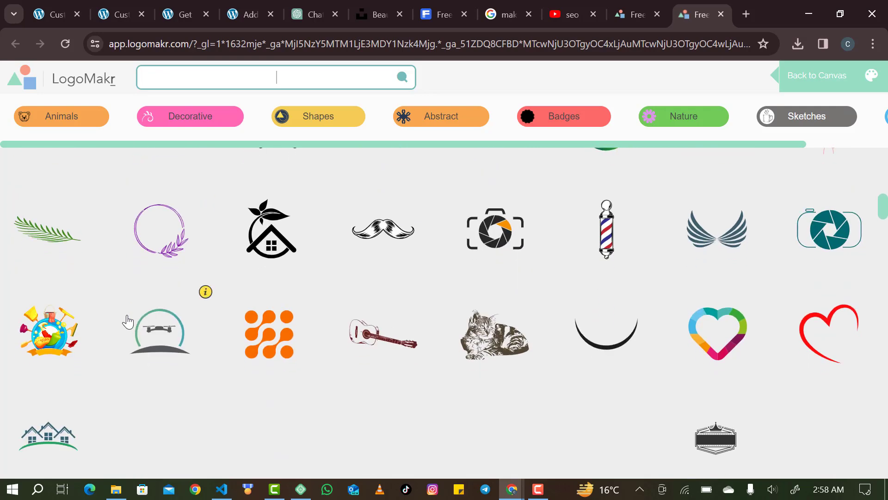
scroll(128, 320, "down", 2)
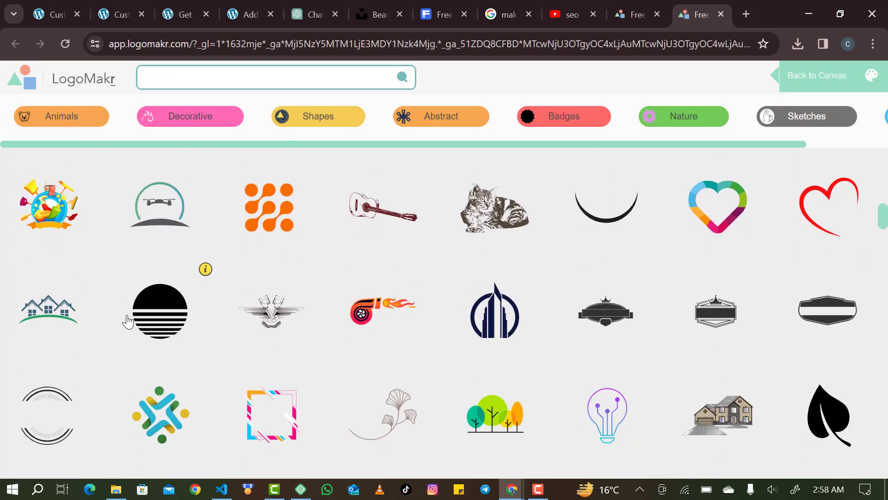
scroll(128, 320, "up", 3)
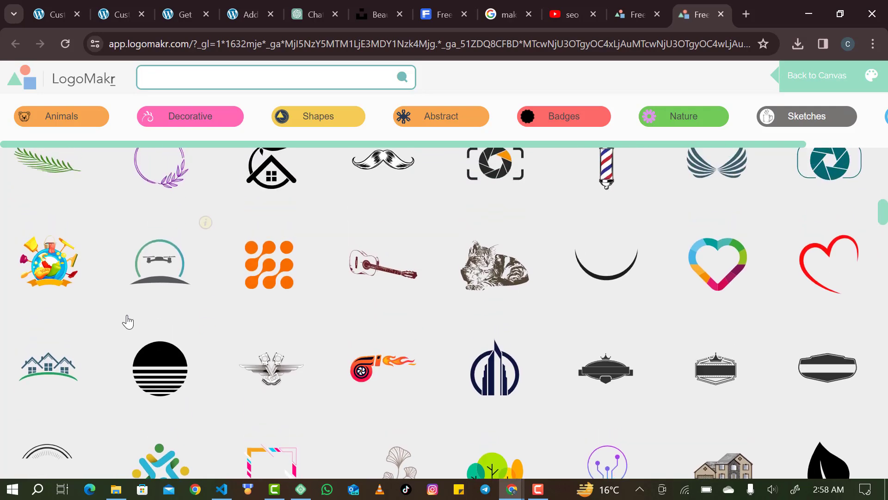
scroll(125, 318, "down", 2)
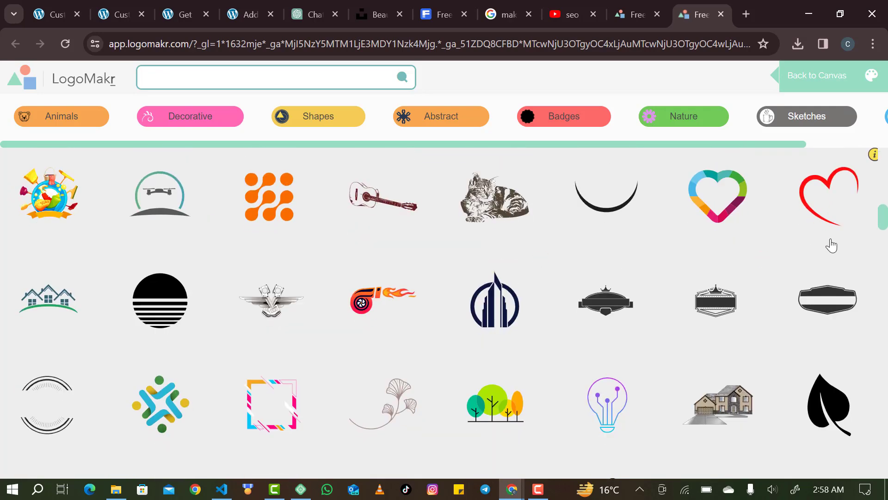
left_click(826, 222)
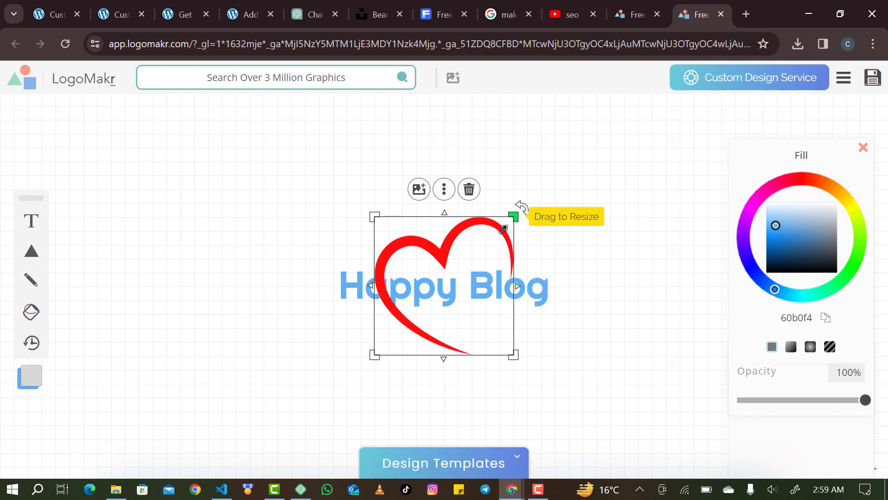
Shrink the red heart and move it up and to the left, beside Happy Blog.
left_click_drag(513, 216, 463, 254)
left_click_drag(422, 305, 332, 264)
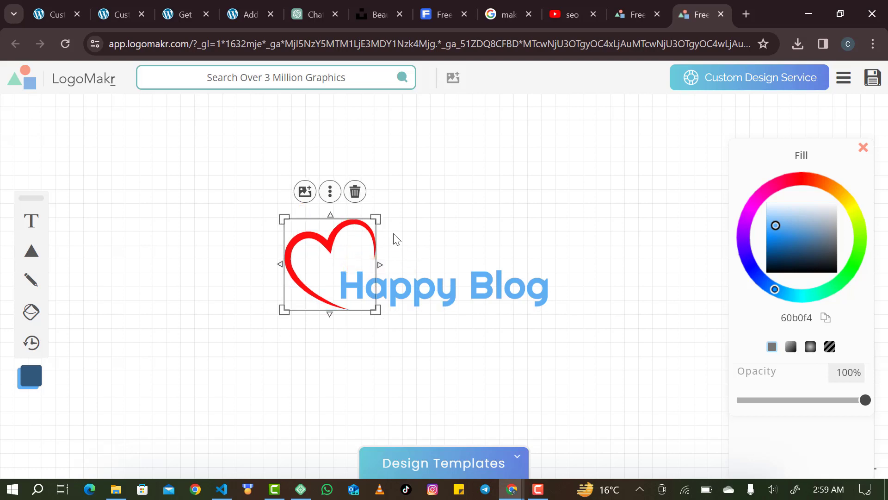
left_click_drag(376, 221, 365, 258)
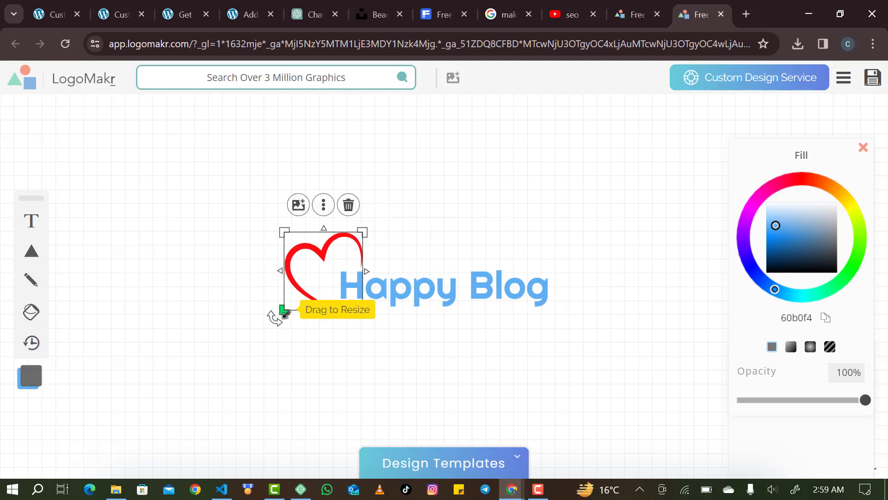
left_click_drag(284, 313, 295, 300)
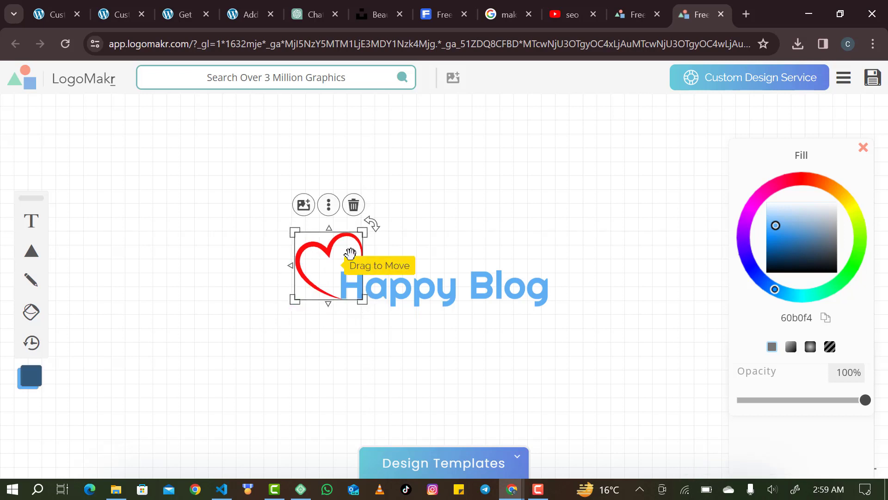
left_click(508, 361)
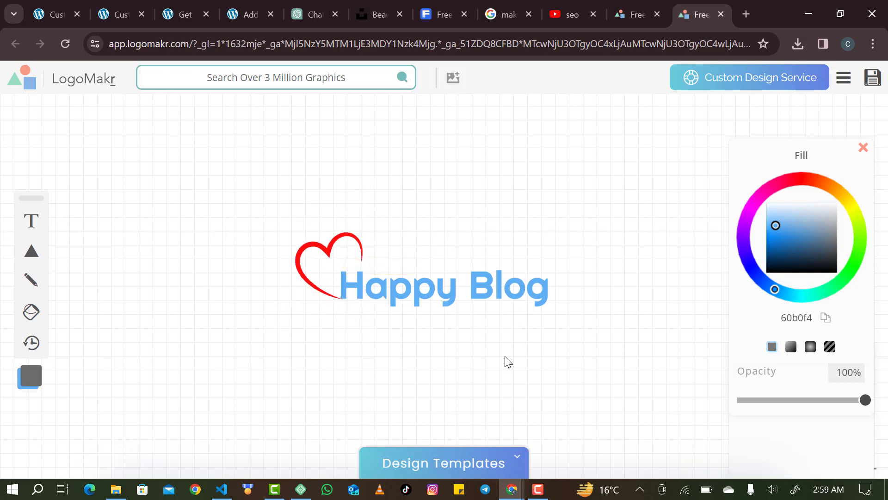
Place the heart at the start of Happy Blog, then delete it and reopen the graphics library.
left_click(296, 259)
left_click_drag(294, 254, 311, 262)
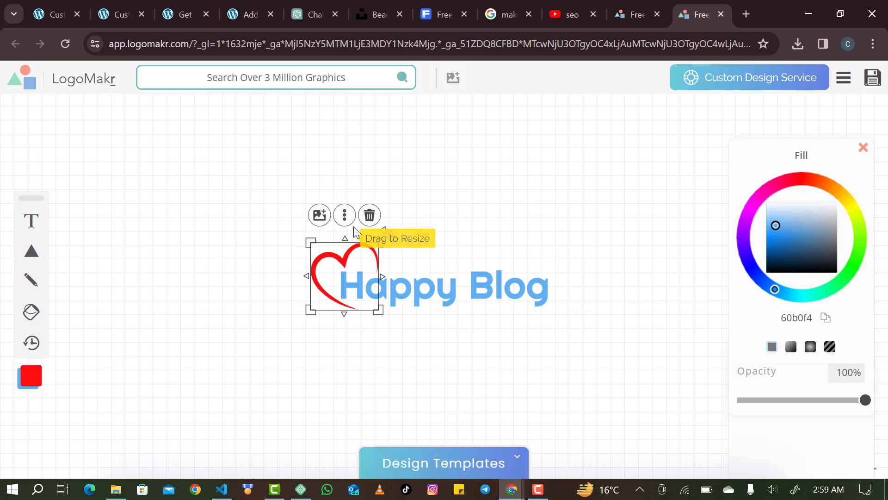
left_click(369, 215)
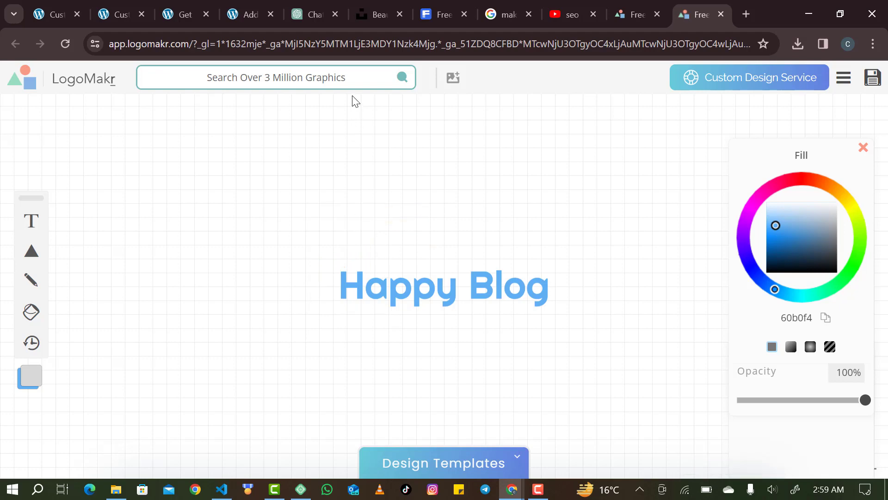
left_click(348, 83)
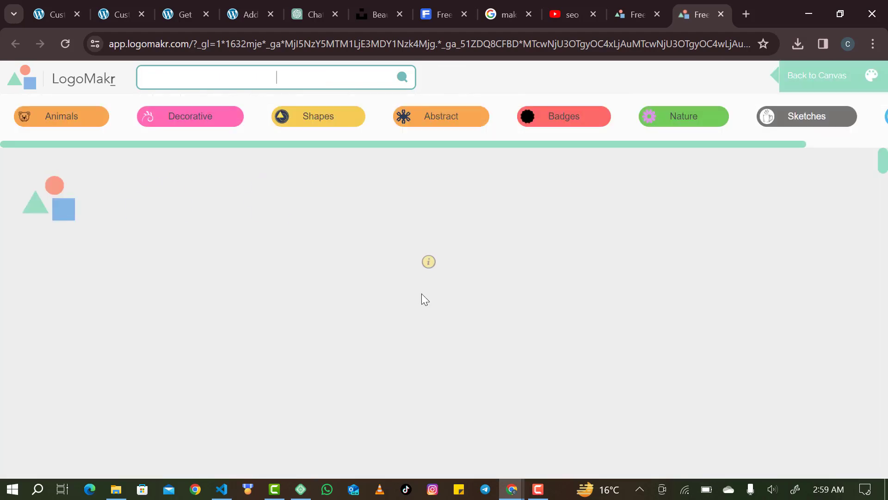
Add the flame-turbo graphic, shrink it, and place it right after 'Happy Blog'.
scroll(421, 293, "down", 3)
scroll(421, 293, "down", 15)
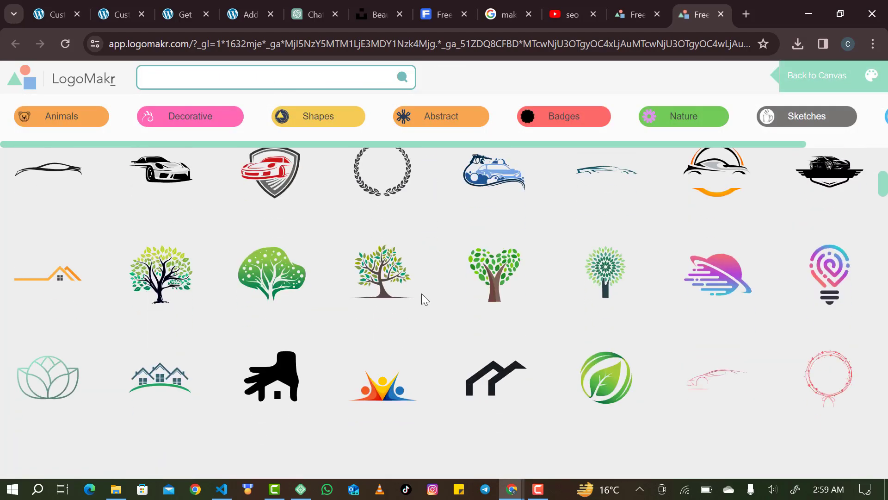
scroll(421, 293, "down", 3)
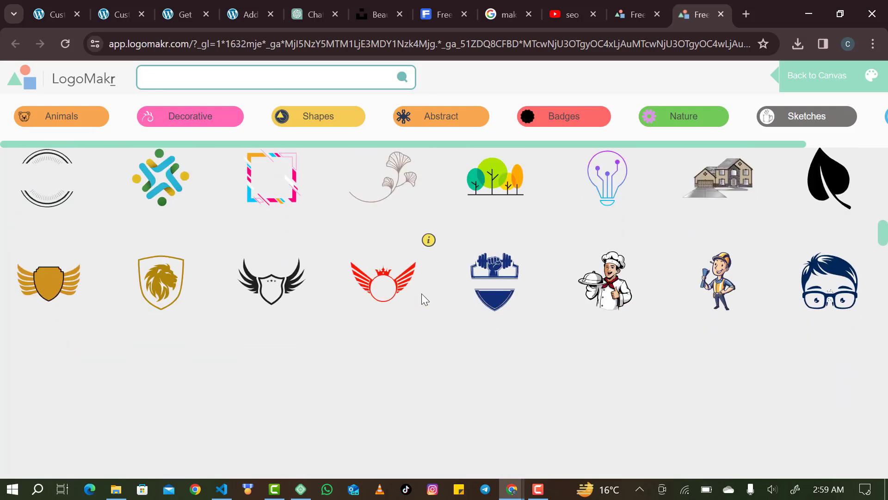
scroll(421, 293, "up", 3)
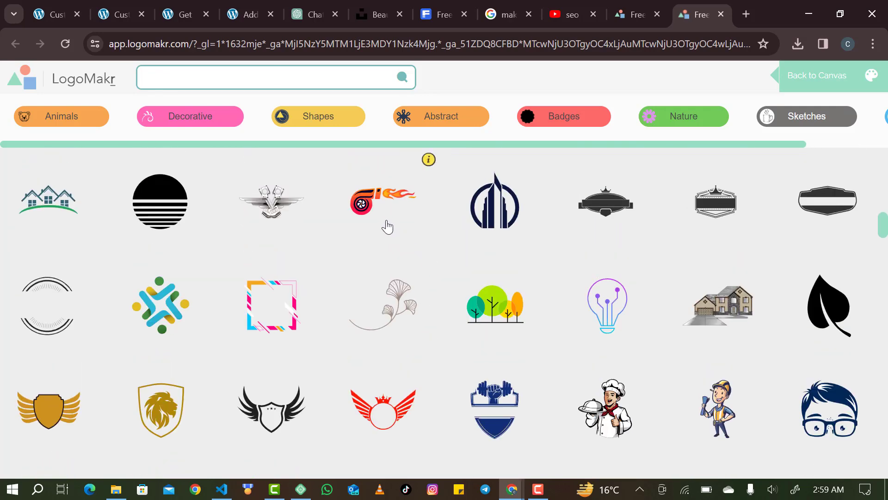
left_click(385, 225)
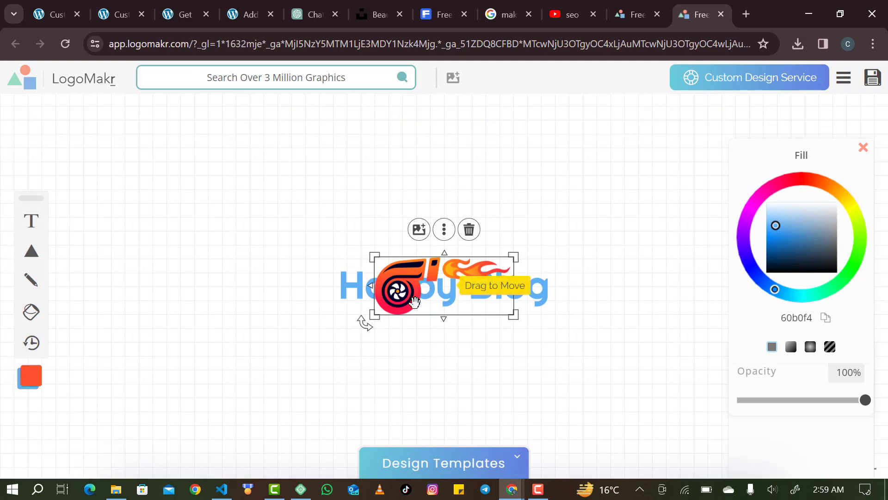
left_click_drag(513, 256, 607, 283)
left_click(497, 224)
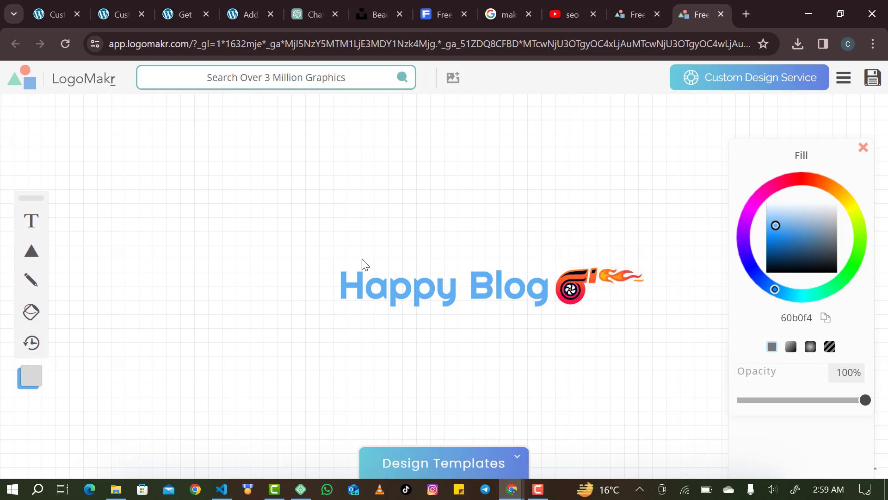
Recolour the Happy Blog text red (ff0016).
left_click(353, 275)
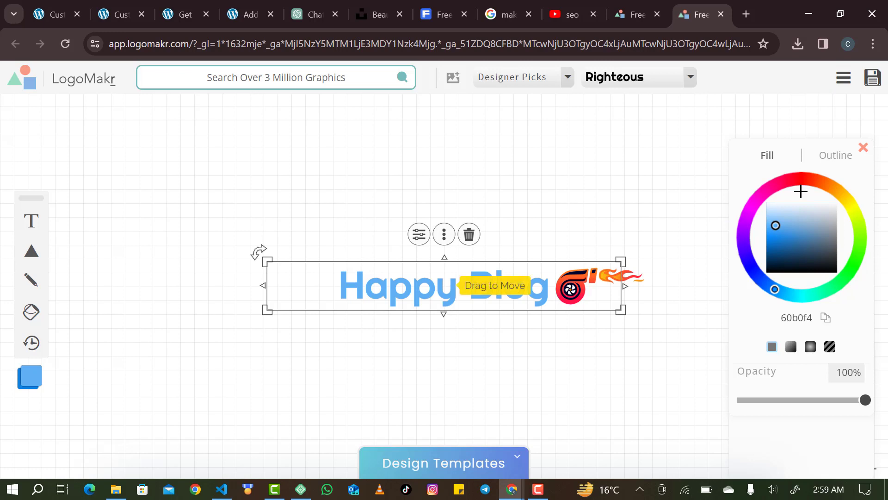
left_click(797, 177)
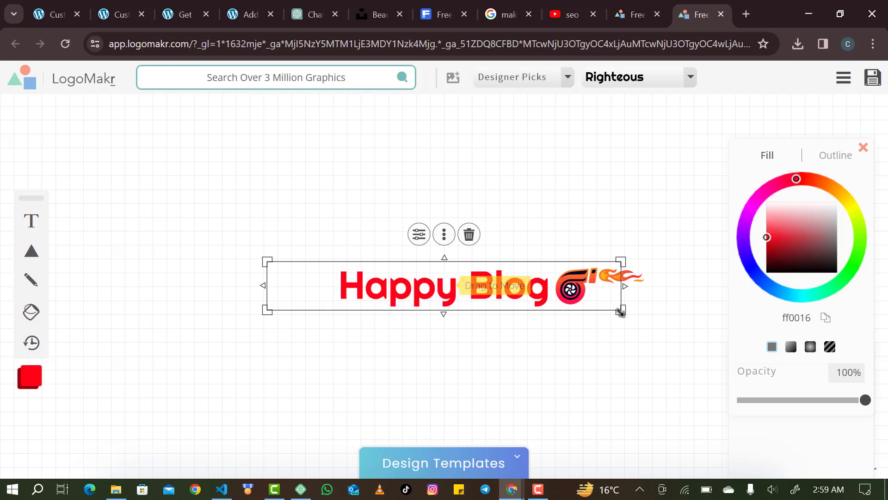
left_click(540, 365)
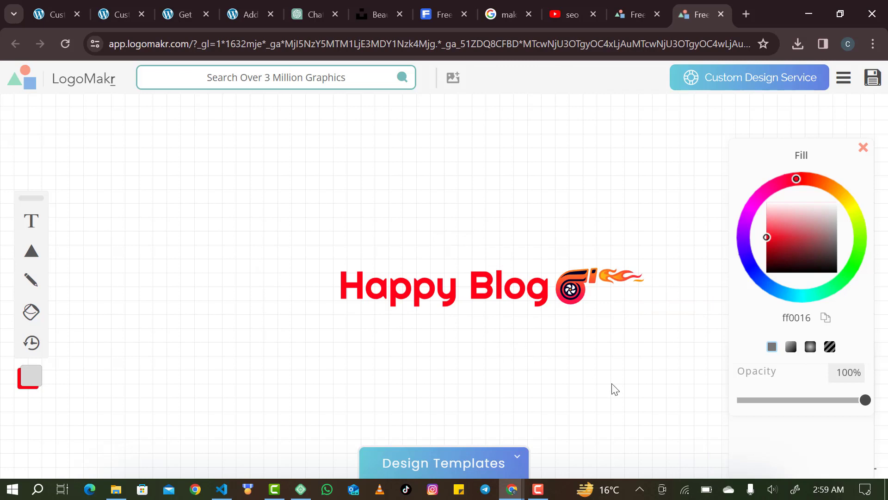
Save the logo and e-mail the free low-resolution PNG to the saved address, accepting the legal terms.
left_click(872, 88)
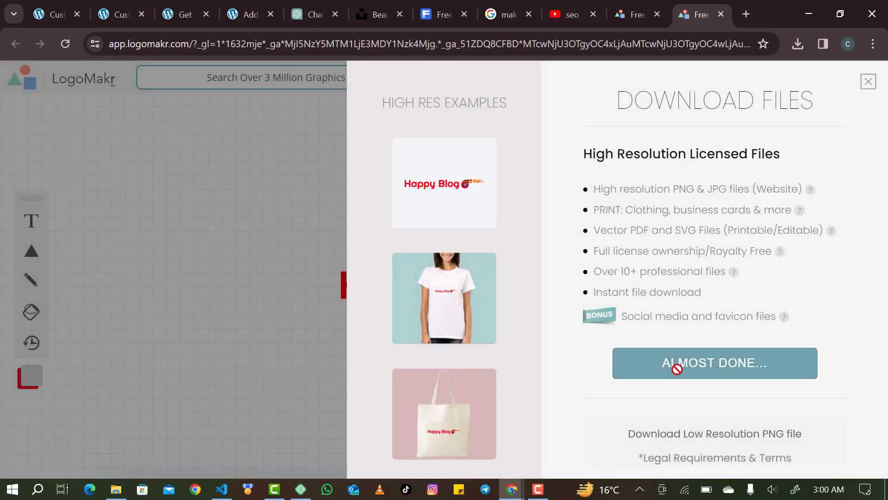
scroll(707, 393, "down", 2)
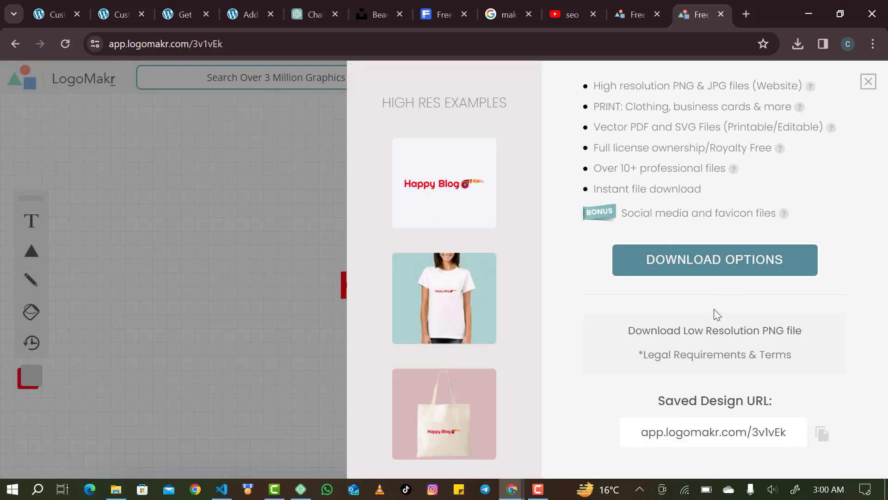
left_click(727, 333)
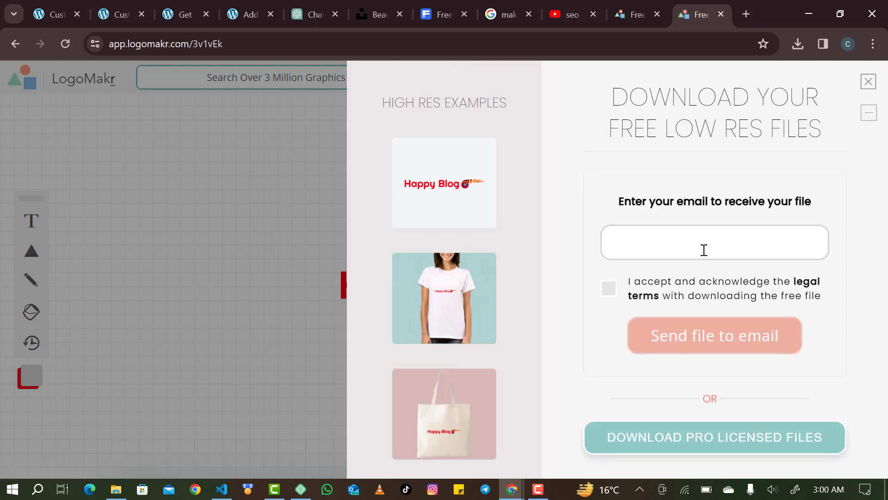
left_click(699, 241)
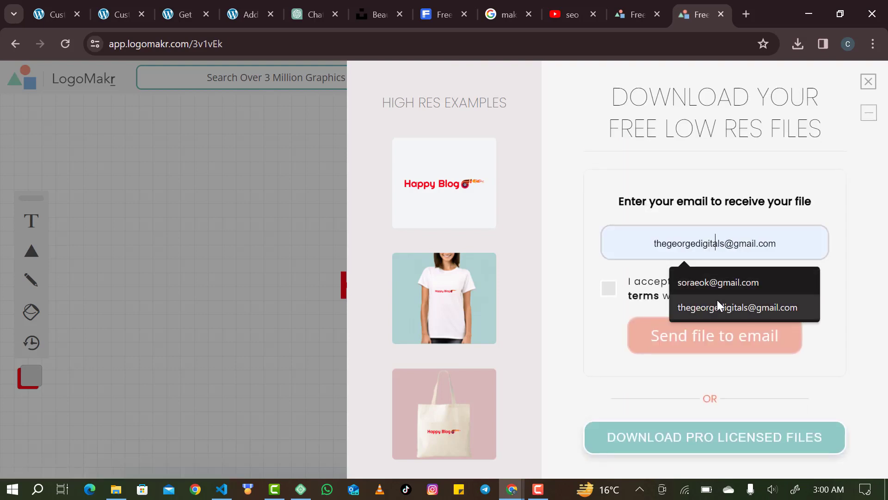
left_click(718, 306)
left_click(609, 290)
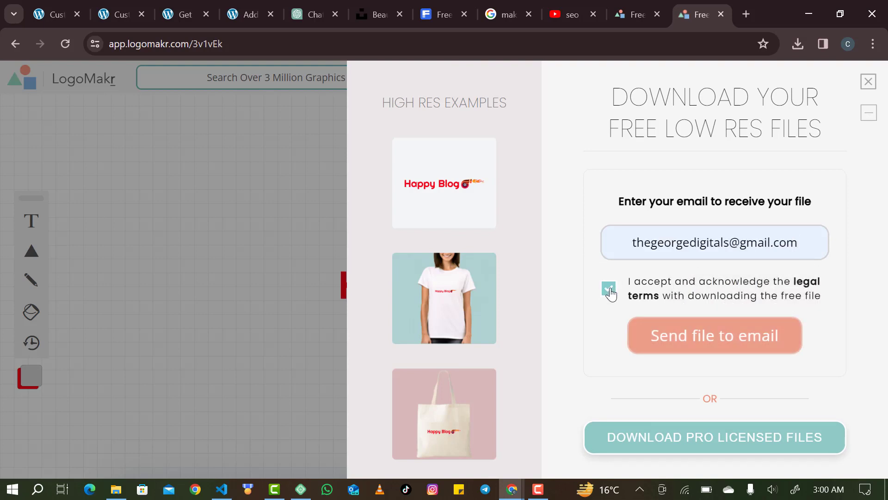
left_click(689, 334)
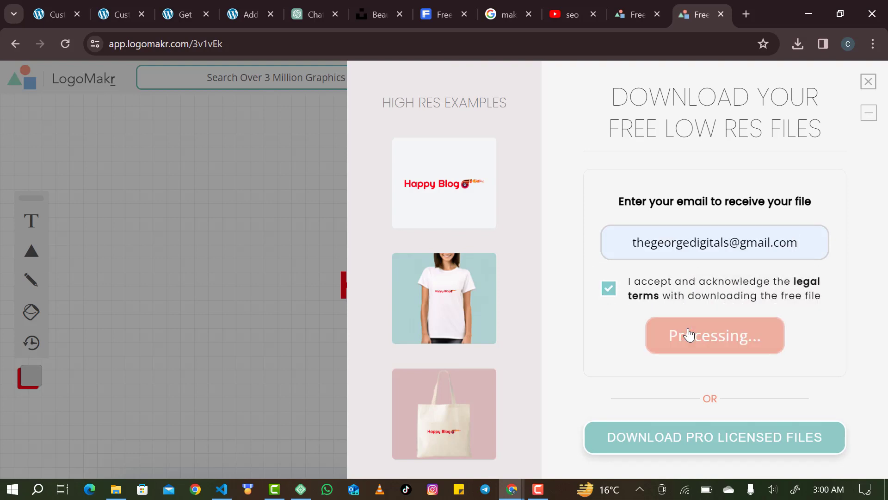
left_click(868, 82)
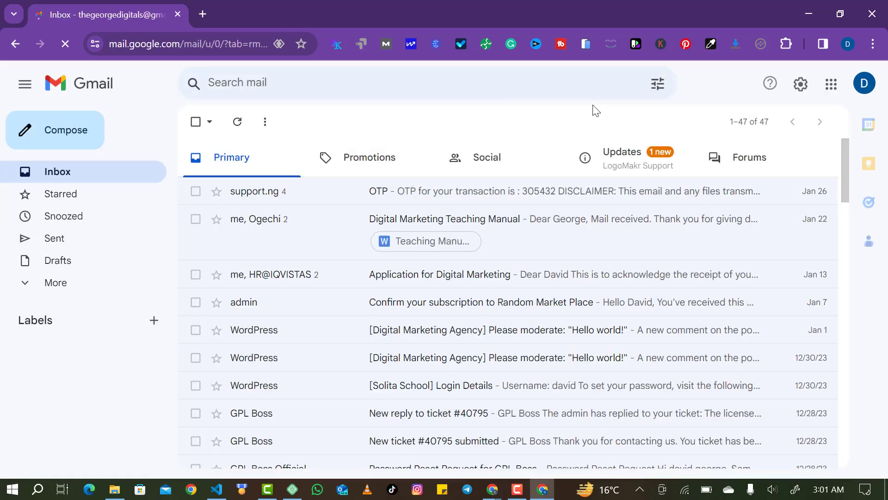
From the LogoMakr email in Gmail Updates, download 3v1vEk-LogoMakr.png and preview it.
left_click(635, 156)
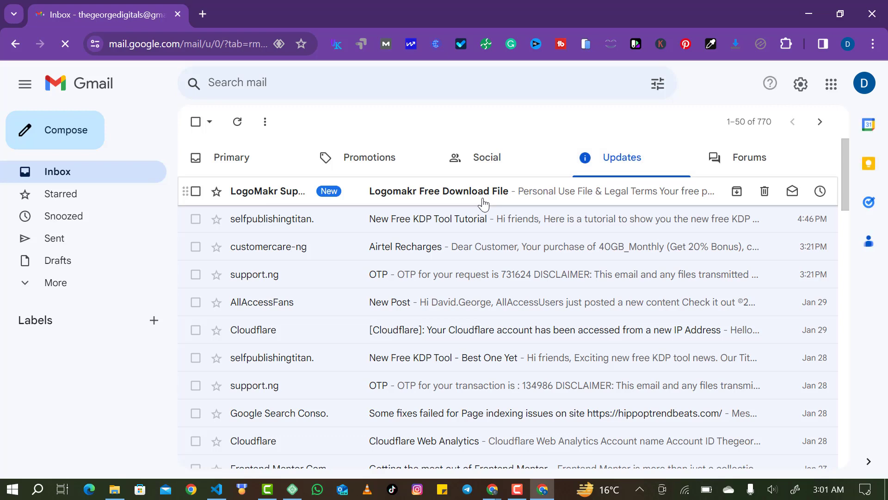
left_click(483, 203)
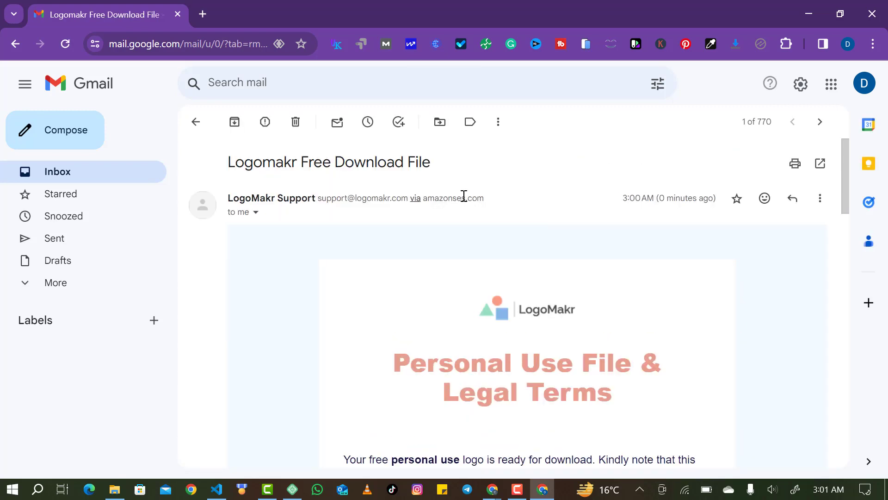
scroll(512, 342, "down", 5)
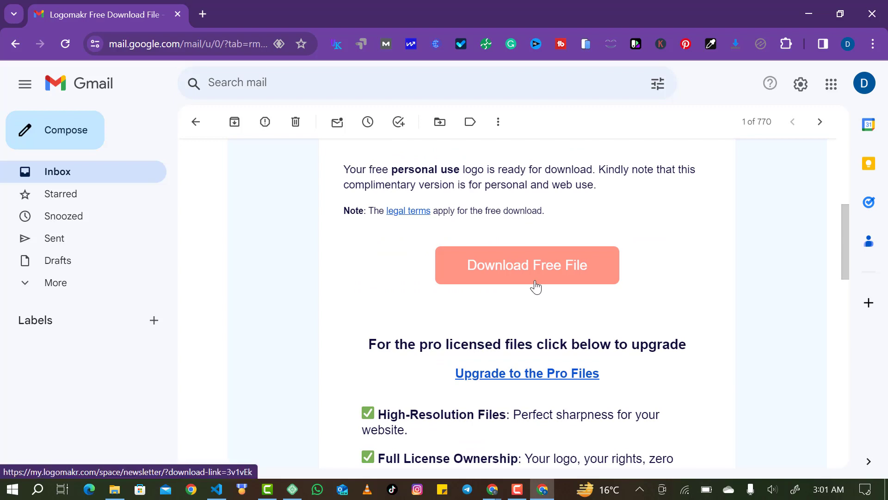
left_click(535, 287)
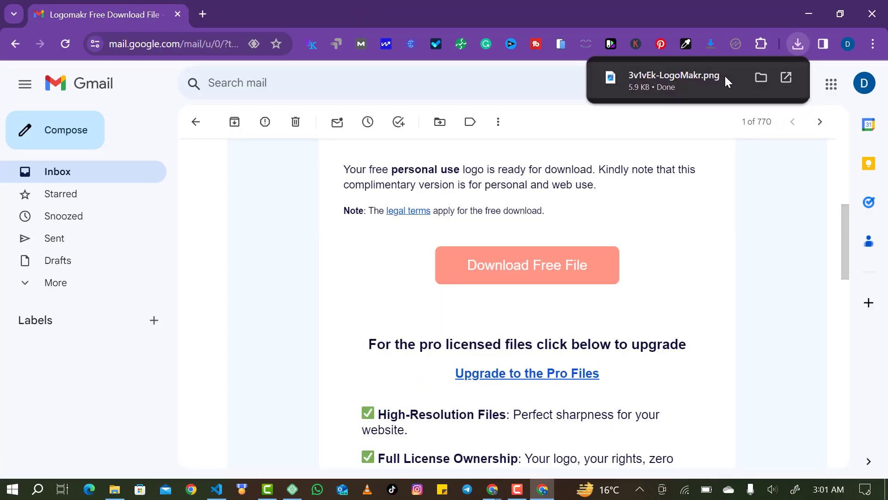
left_click(726, 78)
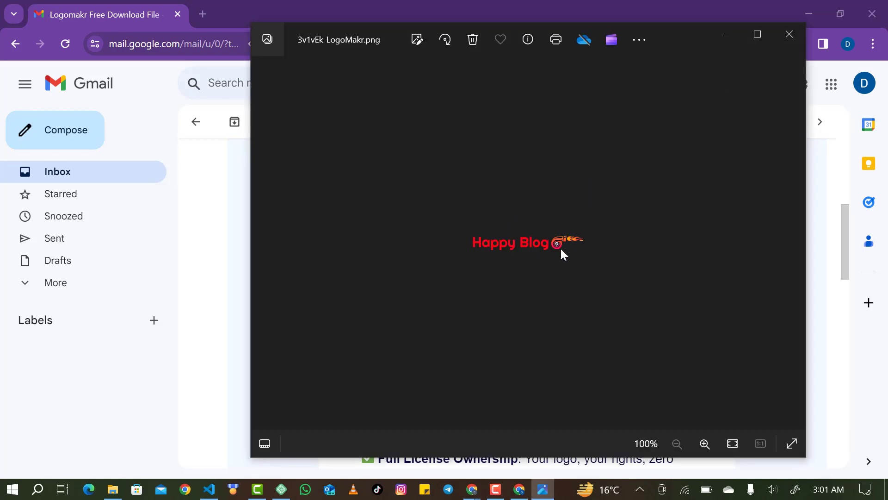
left_click(788, 32)
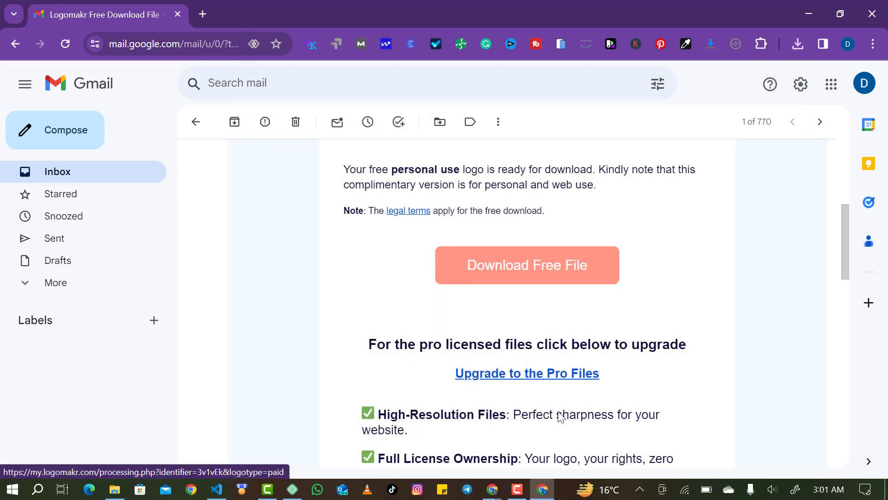
mouse_move(500, 492)
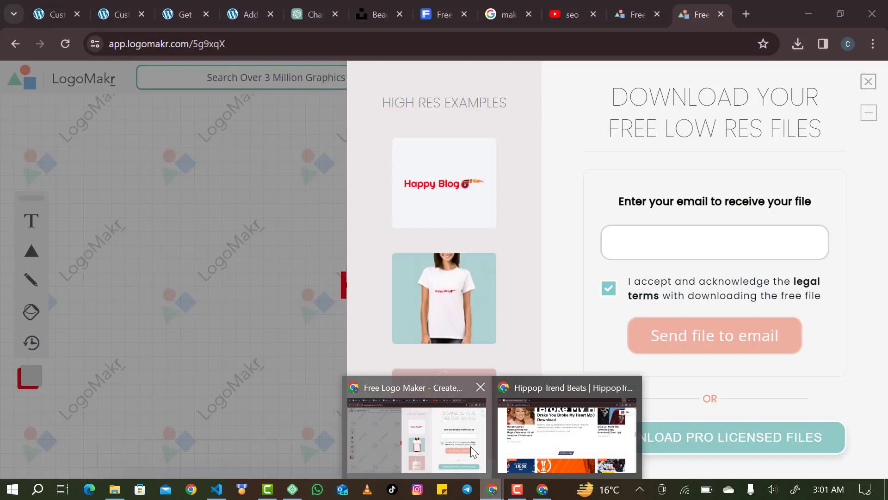
Upload 3v1vEk-LogoMakr.png through the customizer's logo picker.
left_click(470, 446)
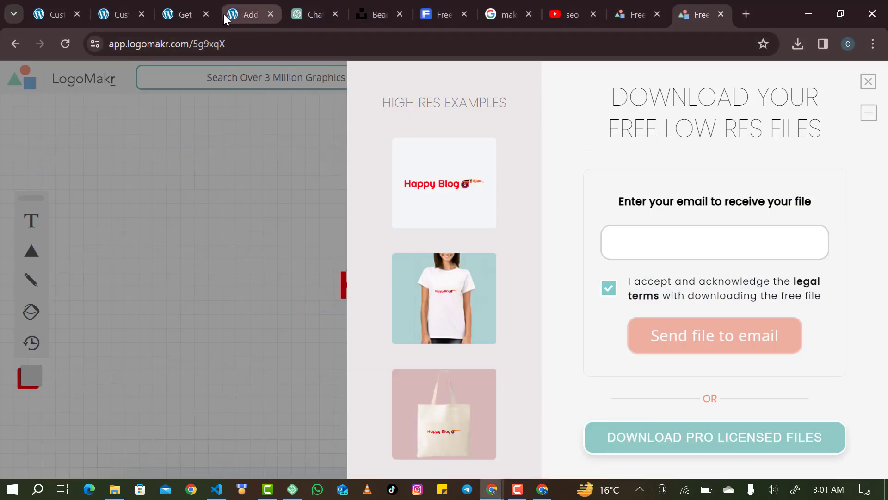
left_click(124, 15)
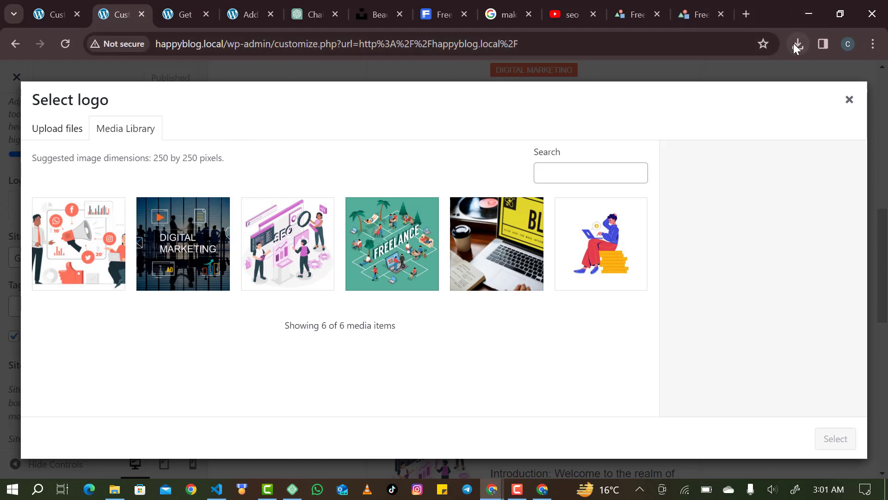
left_click(71, 136)
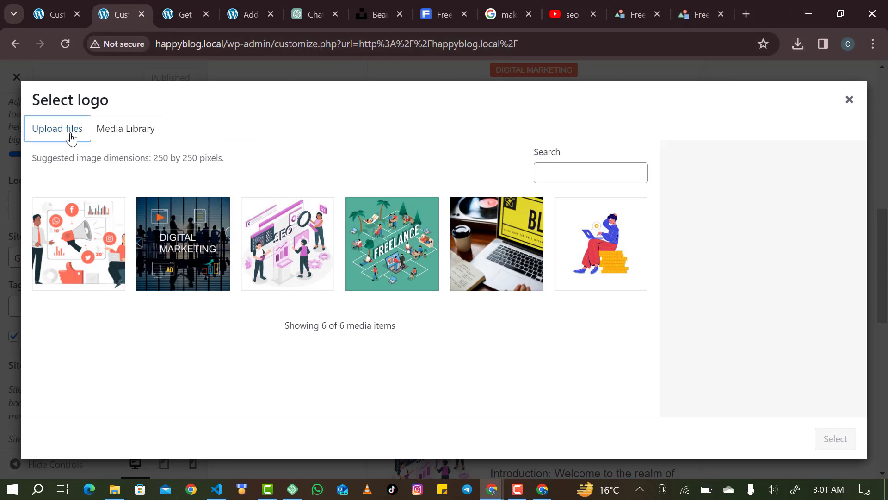
left_click(455, 298)
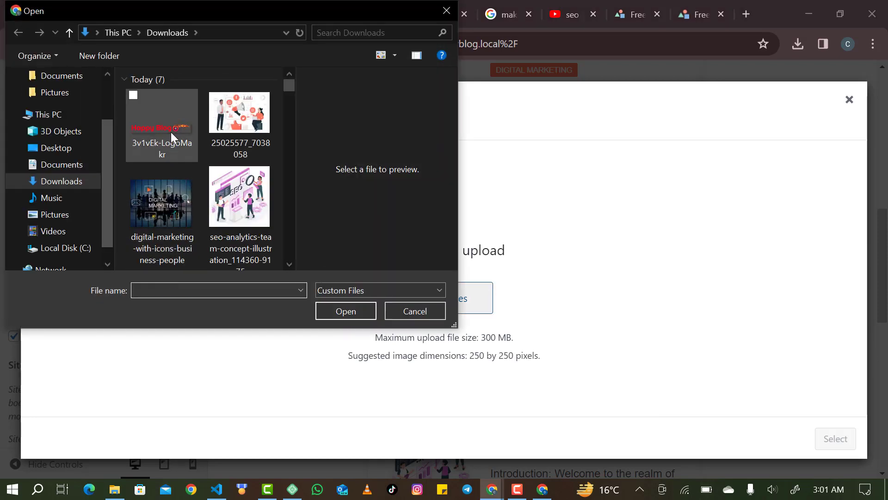
left_click(171, 132)
left_click(332, 308)
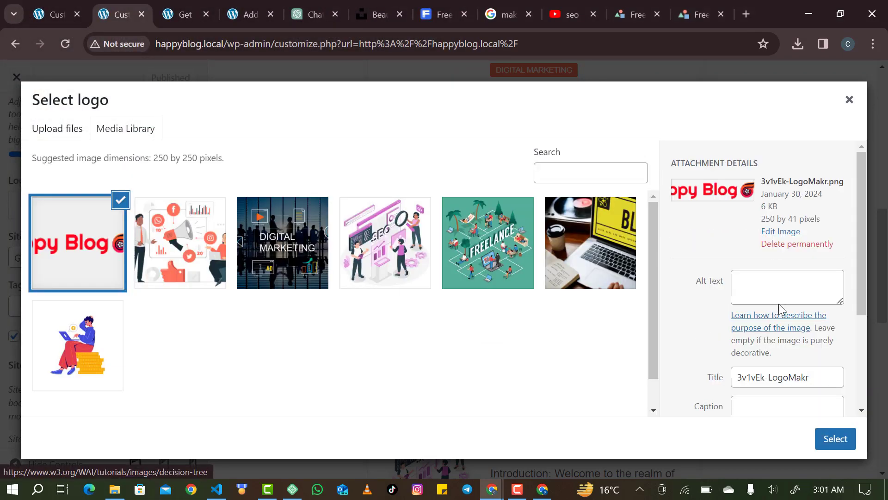
Give the uploaded logo the alt text and title 'happy blog' and select it.
left_click(782, 285)
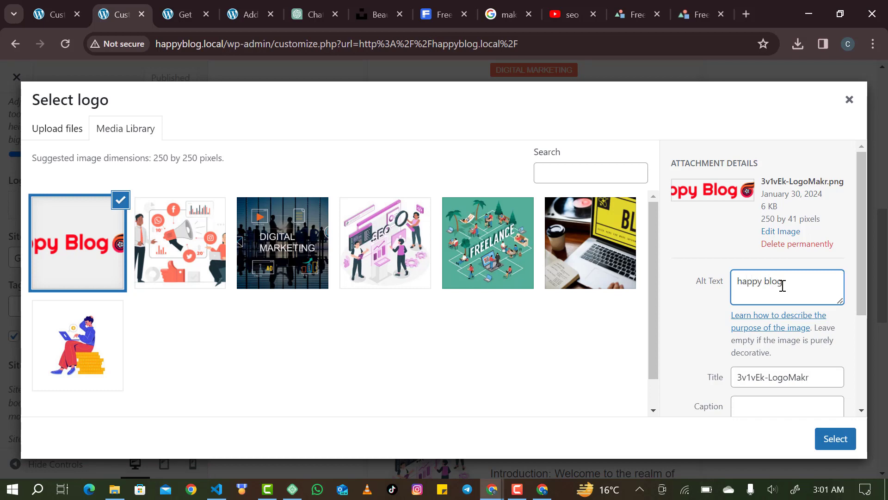
triple_click(800, 382)
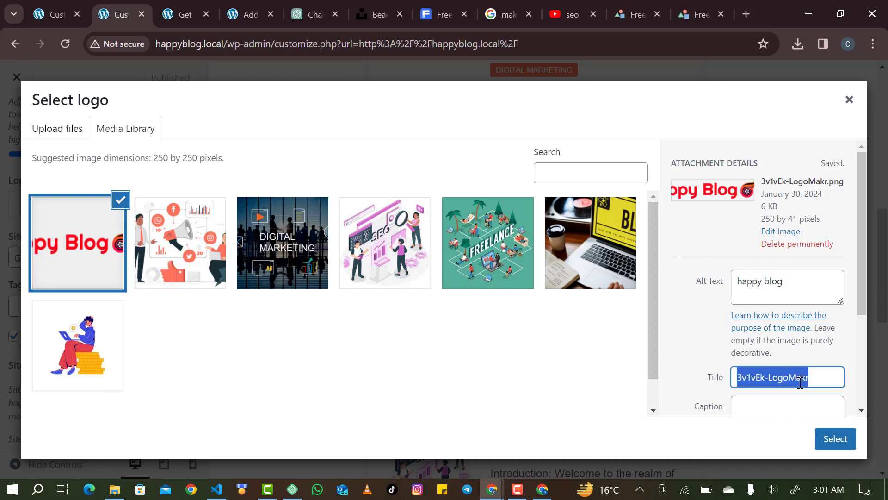
type("happy blog")
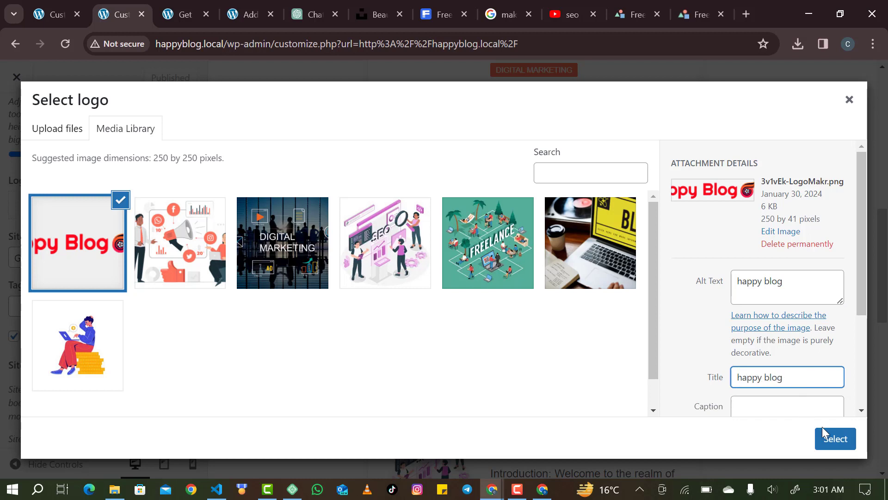
left_click(833, 437)
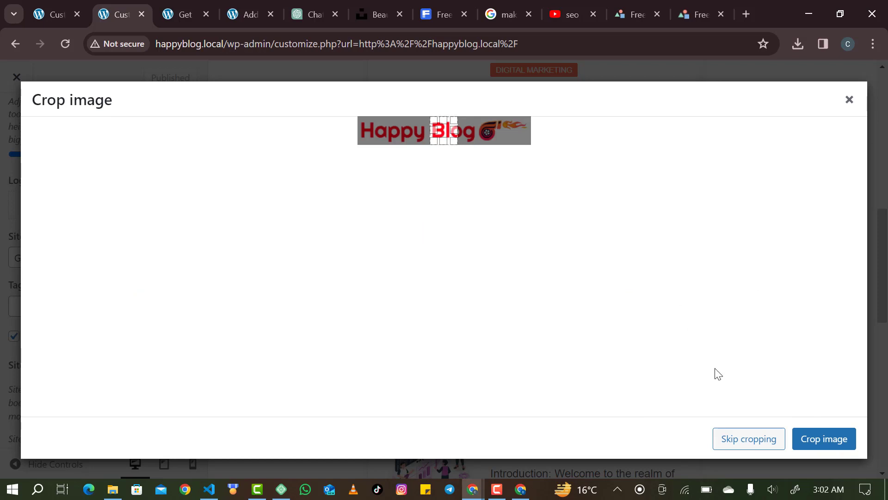
Use the uncropped Happy Blog image as the logo and empty the Site Title field.
left_click(732, 434)
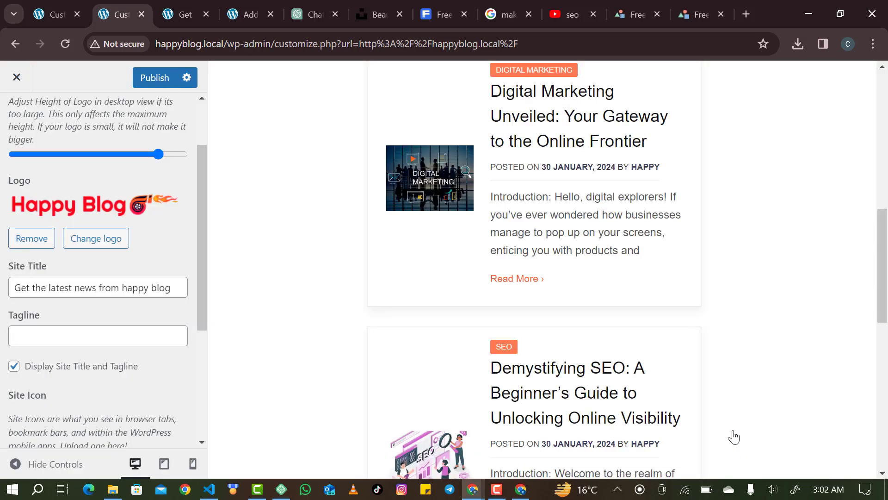
scroll(637, 348, "up", 10)
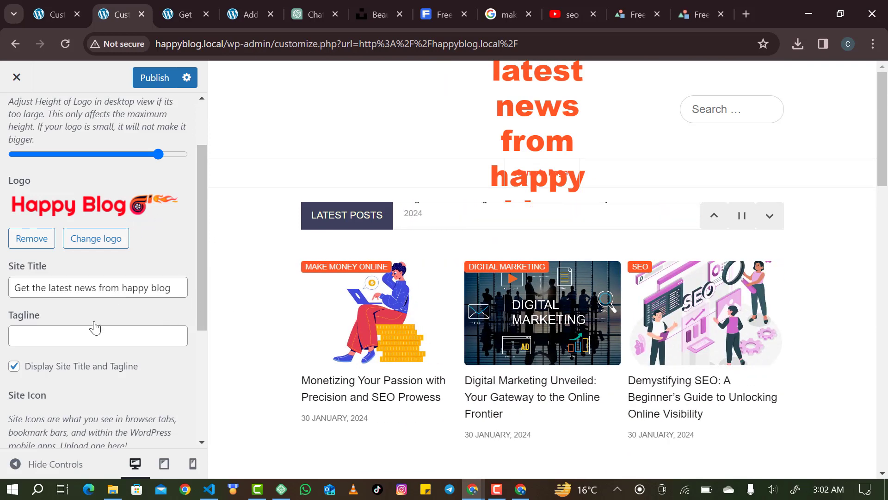
triple_click(141, 288)
key("BackSpace")
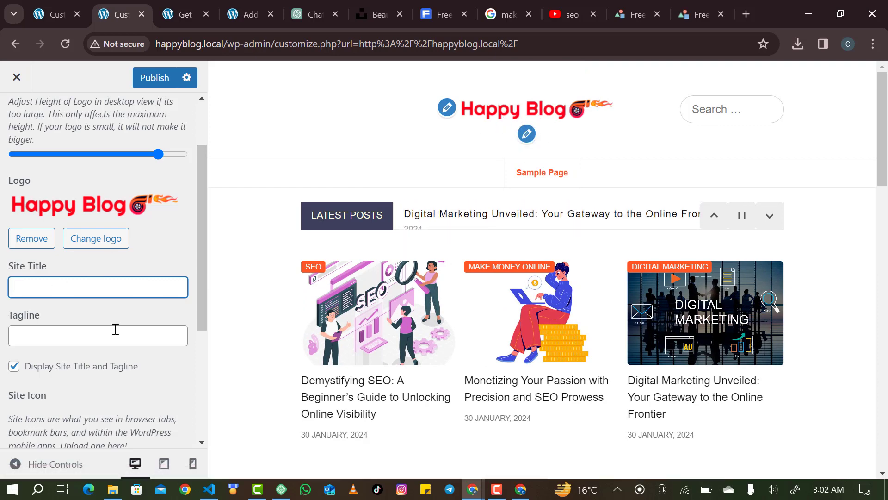
scroll(140, 315, "down", 5)
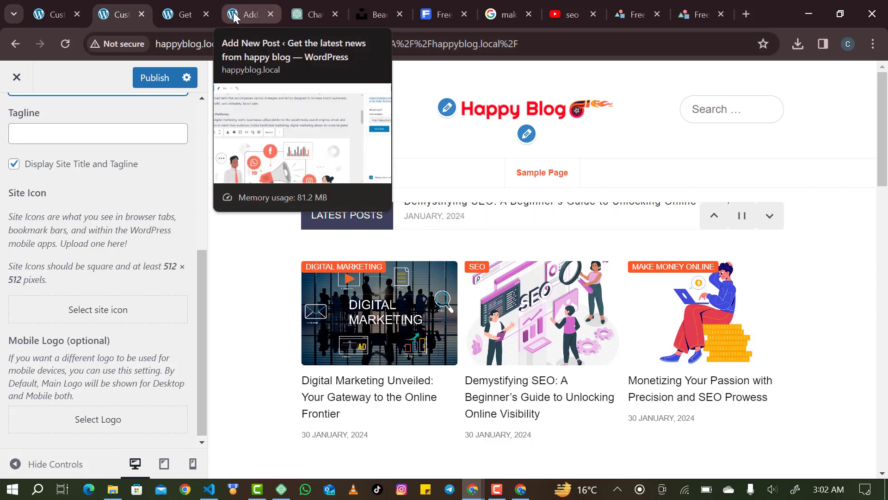
Back in LogoMakr, delete the flame icon and the Happy Blog text from the canvas.
left_click(702, 14)
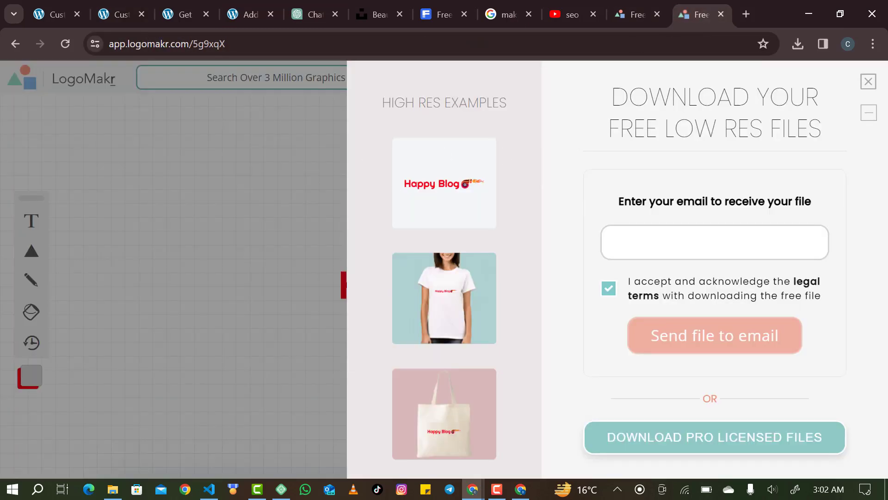
left_click(866, 81)
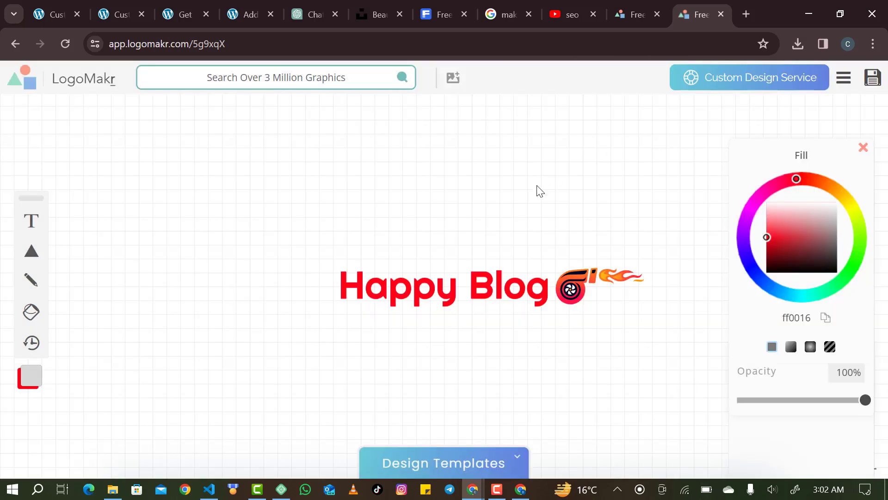
left_click(562, 267)
key("Delete")
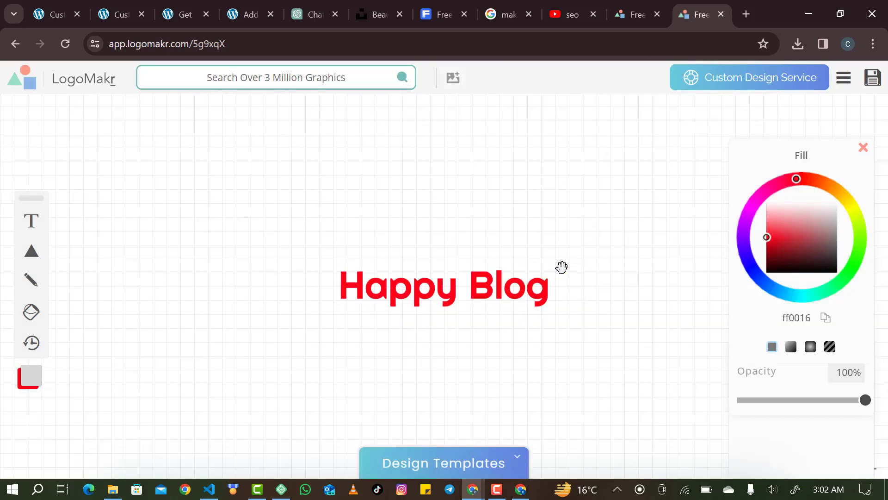
left_click(561, 267)
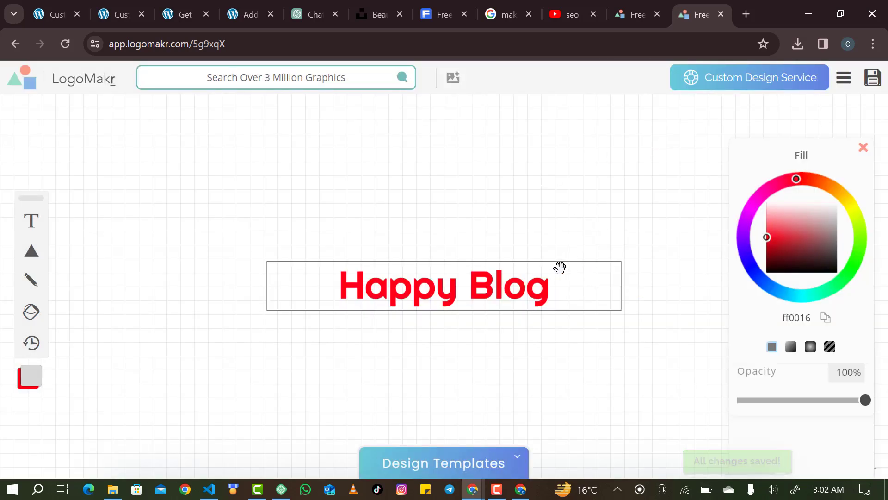
key("Delete")
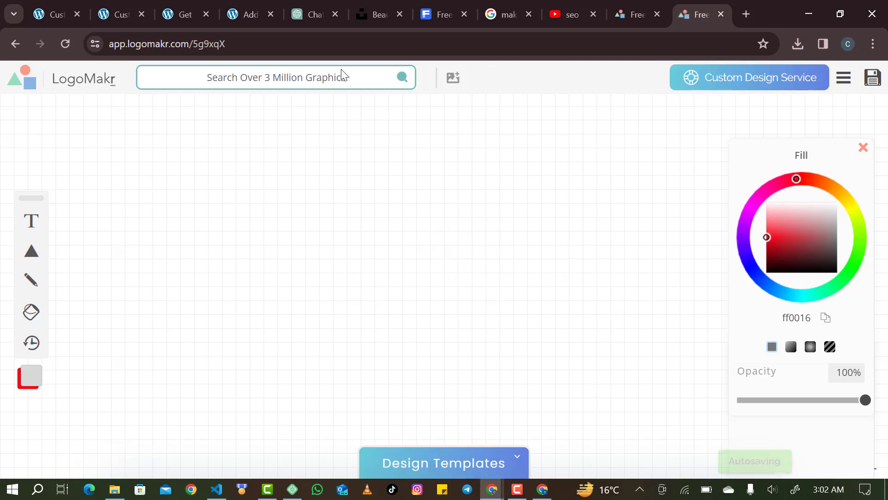
Browse the Silly graphics category and add the grinning smiley to the canvas.
left_click(340, 78)
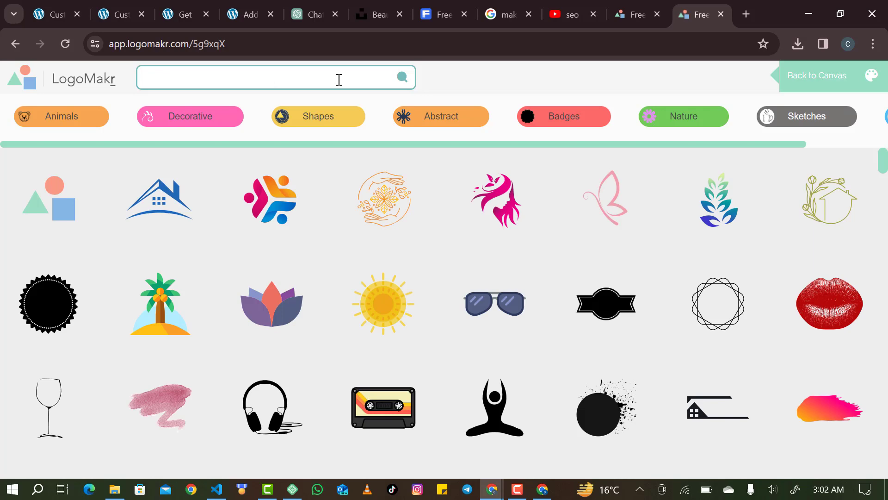
scroll(344, 244, "down", 15)
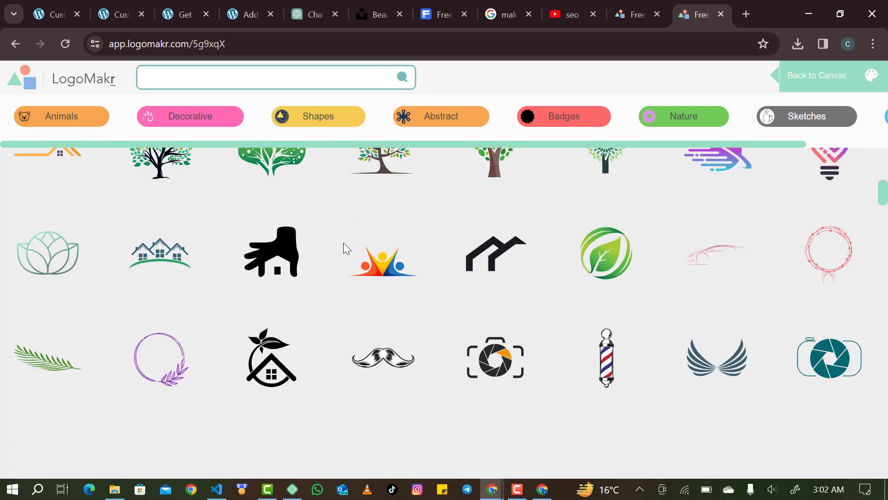
scroll(344, 244, "down", 9)
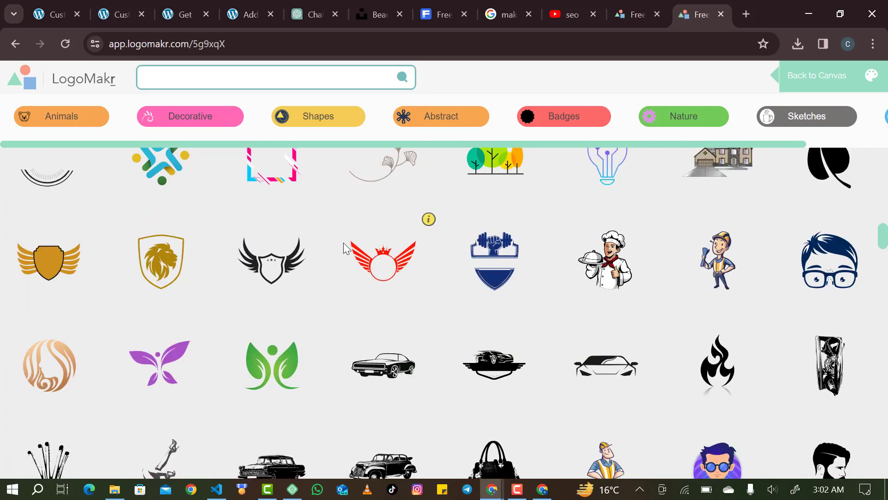
scroll(343, 242, "down", 5)
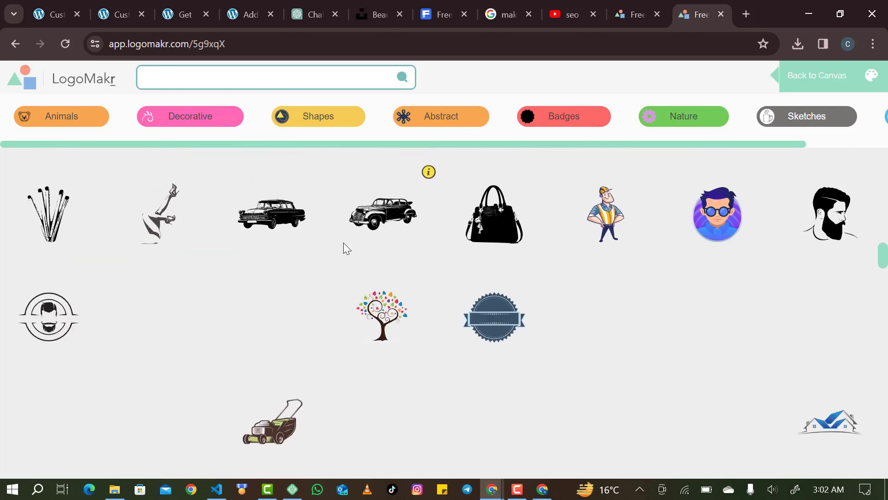
scroll(343, 242, "down", 8)
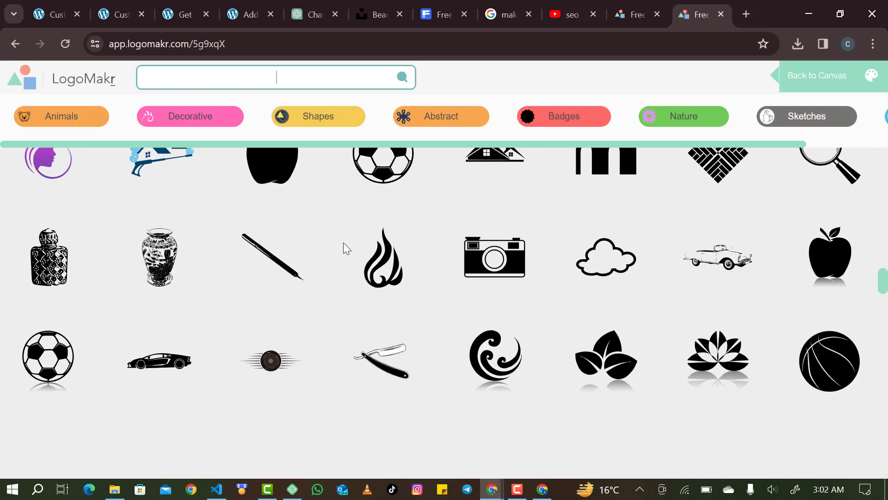
scroll(343, 243, "down", 8)
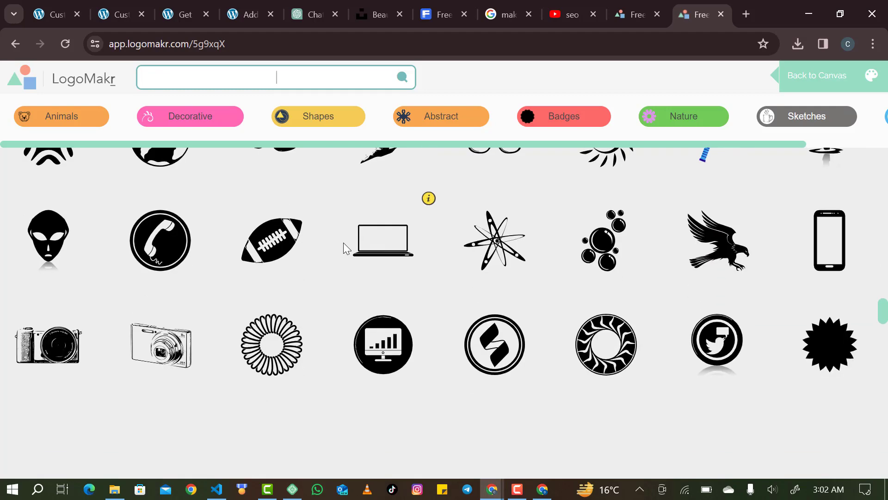
scroll(343, 242, "down", 3)
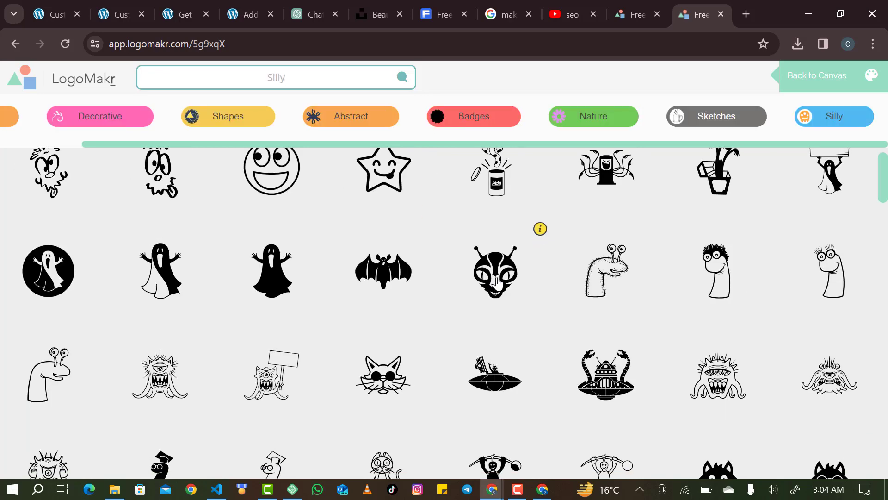
scroll(496, 283, "up", 1)
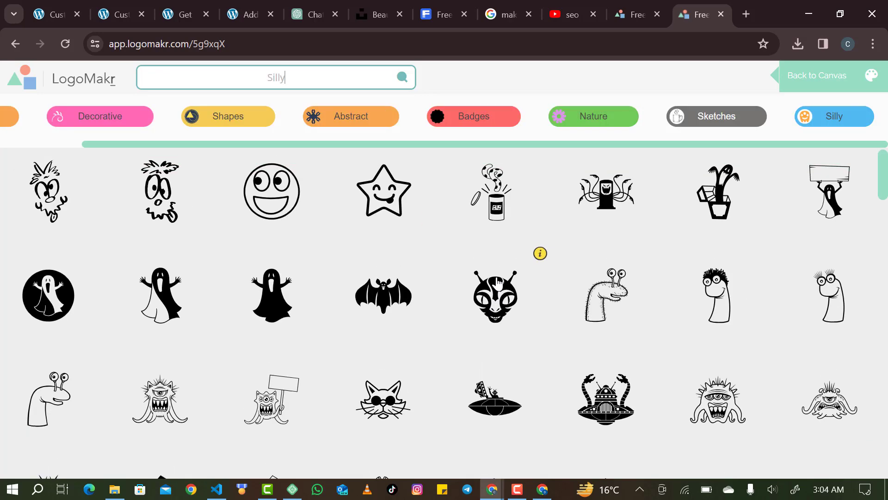
left_click(258, 200)
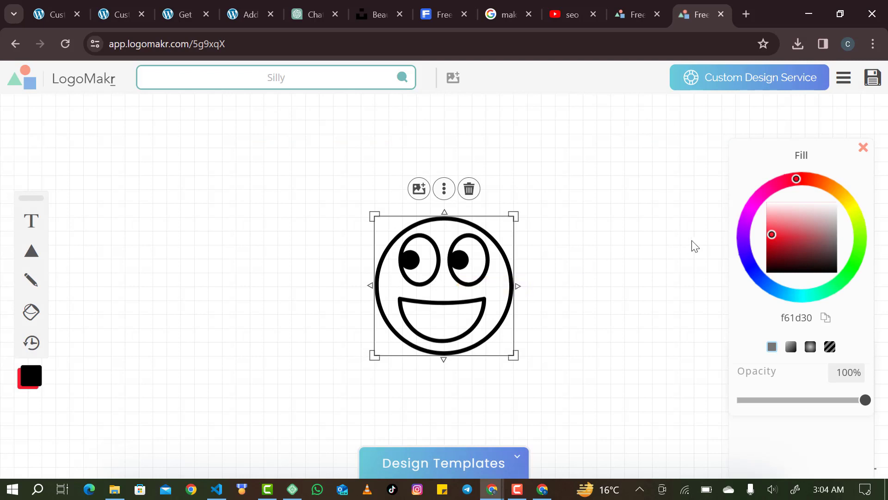
Recolour the smiley red (f20318) and enlarge it to about 236 × 236 px.
left_click_drag(771, 230, 769, 239)
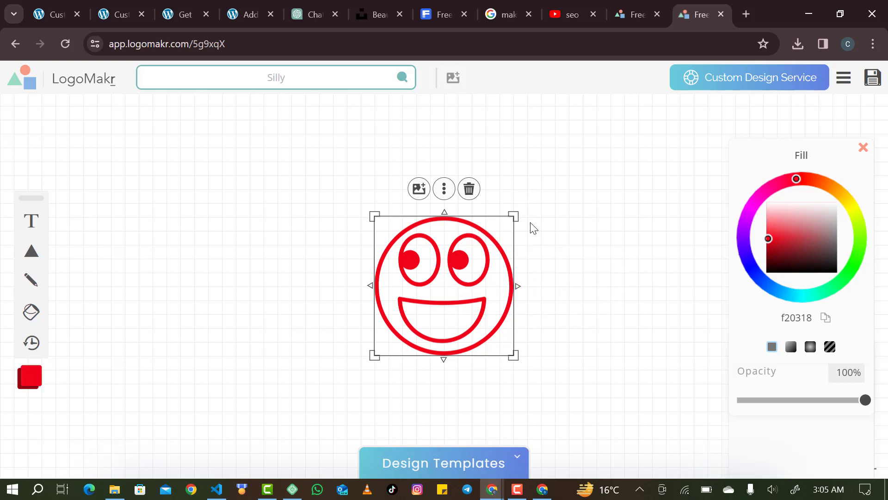
left_click_drag(520, 215, 539, 192)
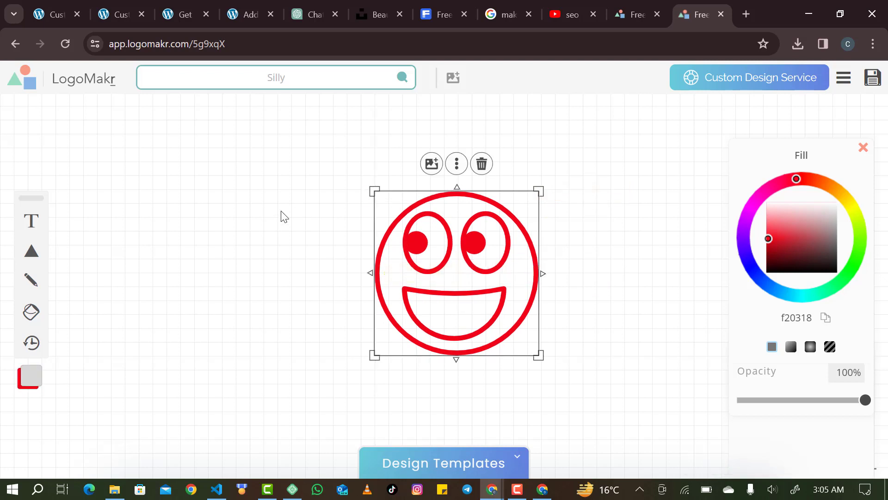
Add a square shape over the smiley, enlarge it, and set its fill to white.
mouse_move(25, 253)
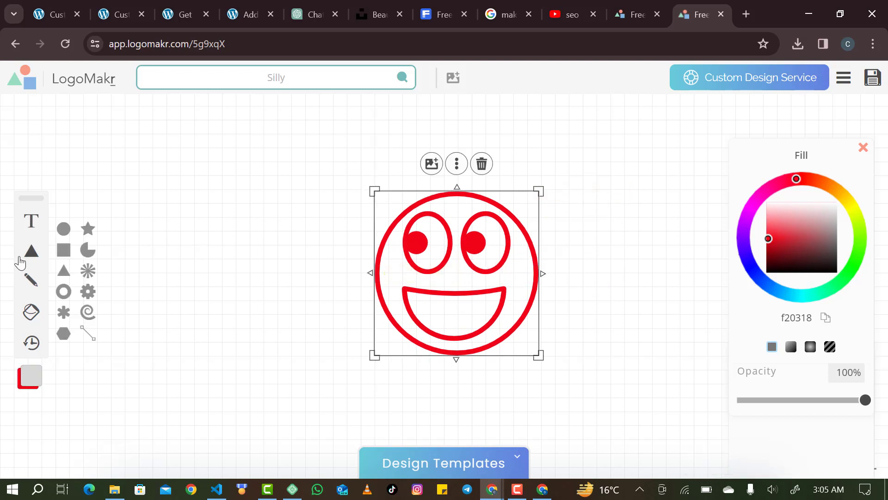
left_click(68, 257)
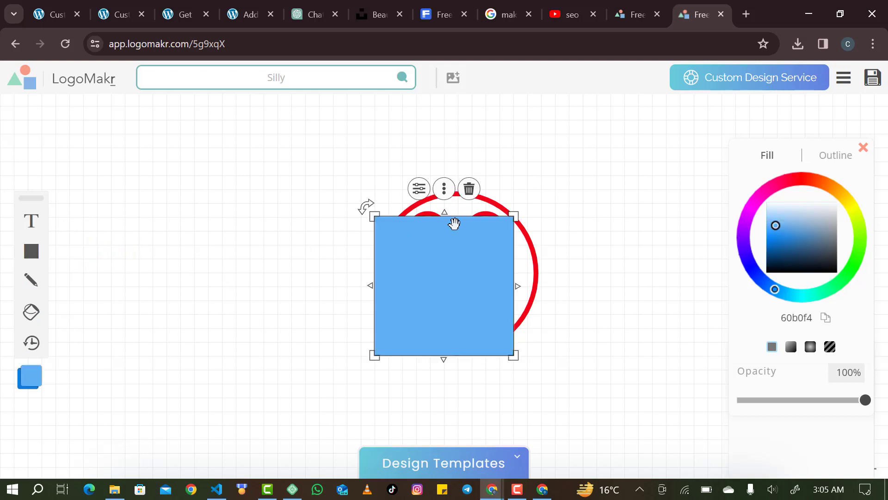
left_click_drag(472, 226, 473, 211)
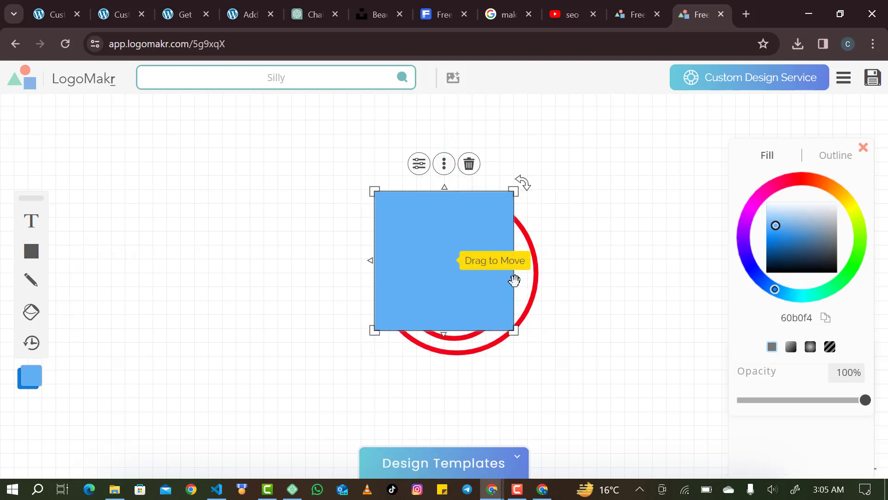
left_click_drag(513, 331, 547, 363)
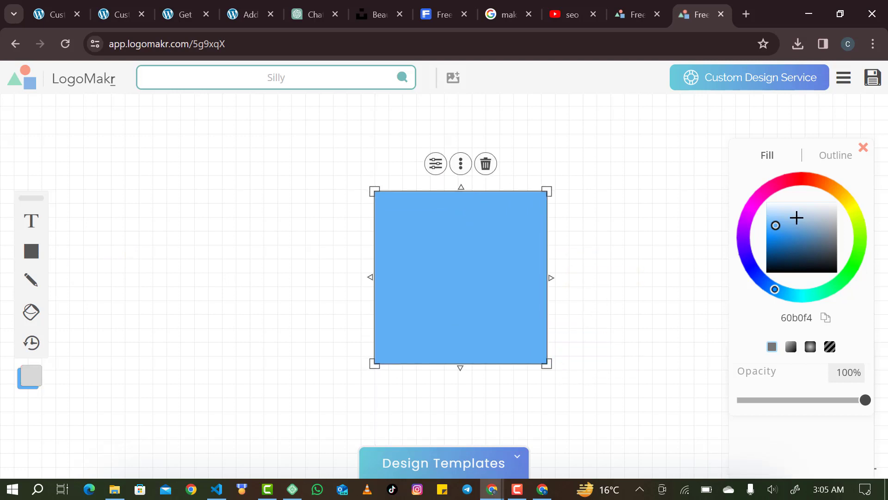
mouse_move(791, 206)
left_mouse_down()
mouse_move(766, 203)
mouse_move(842, 202)
left_mouse_up()
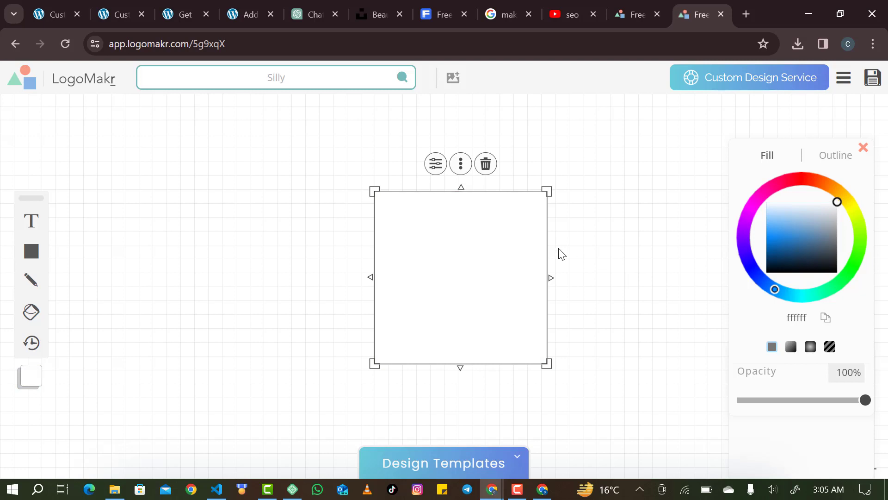
Send the white square behind the smiley, grow it to 284 px, and centre it.
left_click(435, 163)
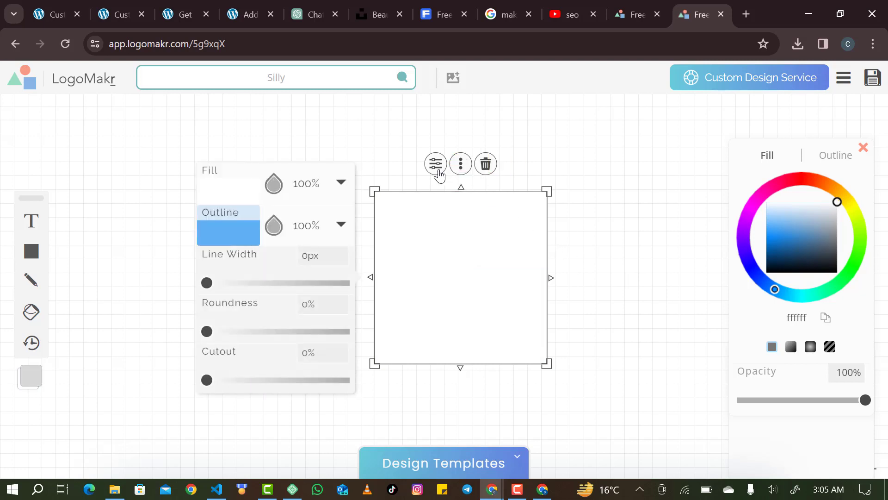
left_click(462, 166)
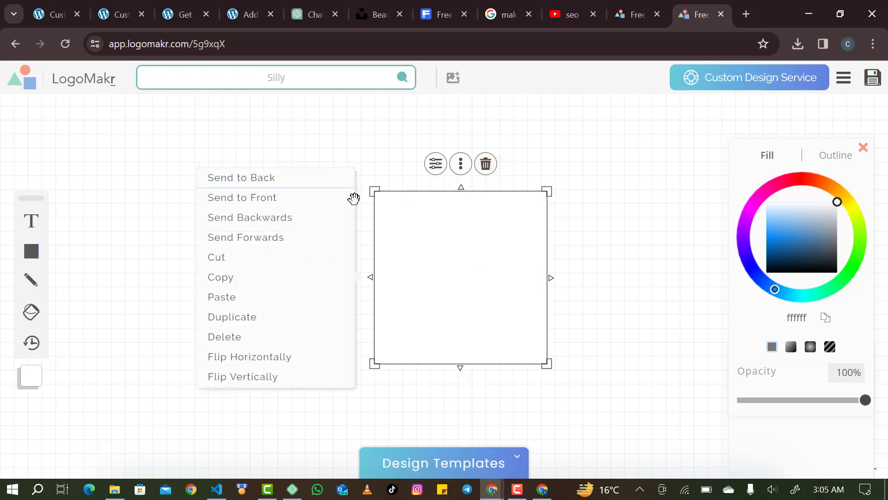
left_click(288, 187)
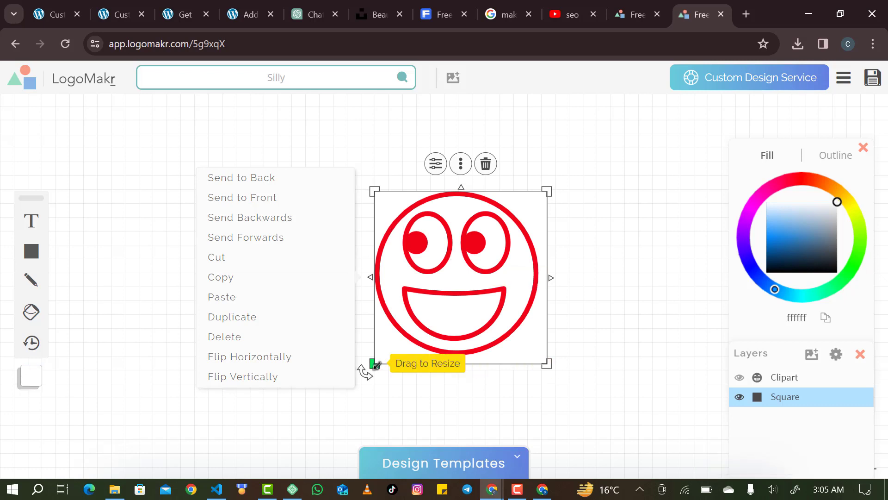
left_click_drag(375, 364, 361, 376)
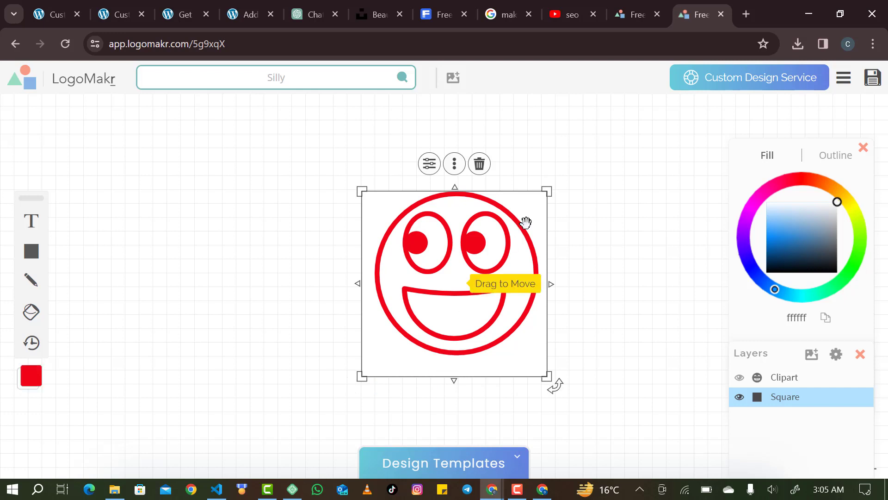
left_click_drag(547, 190, 553, 179)
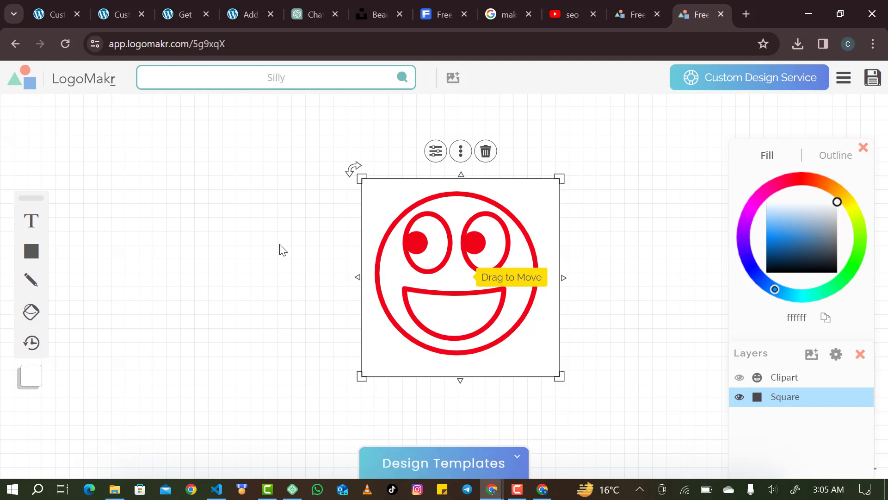
left_click(487, 165)
mouse_move(33, 251)
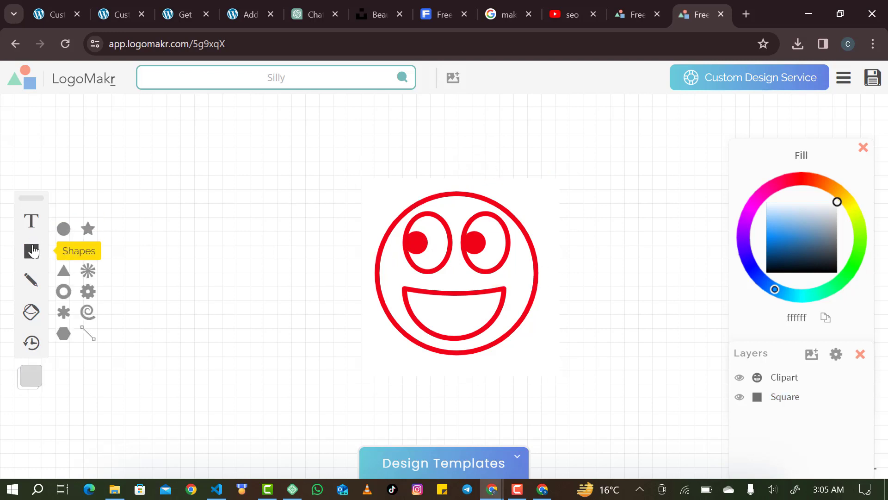
left_click(401, 187)
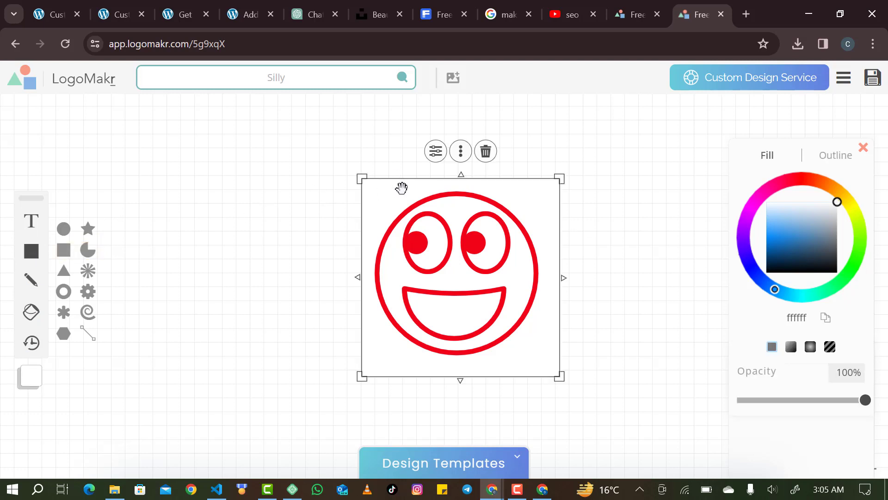
left_click(299, 248)
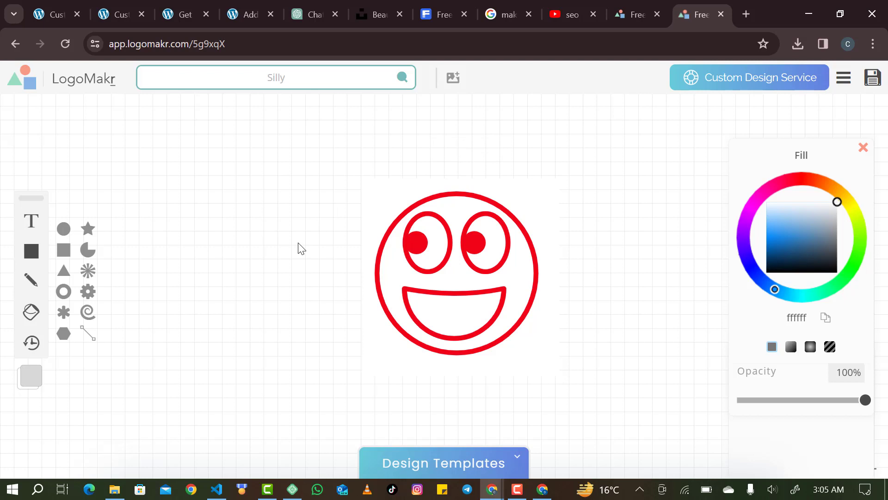
left_click_drag(378, 192, 376, 193)
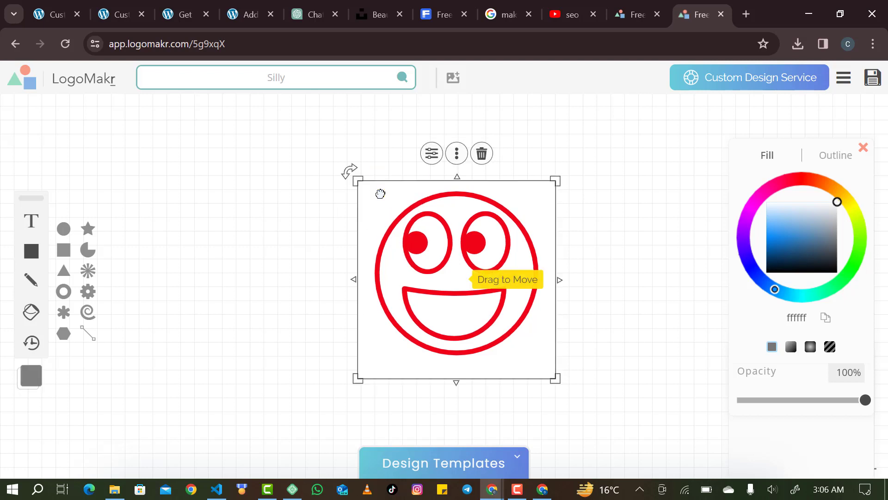
left_click(299, 240)
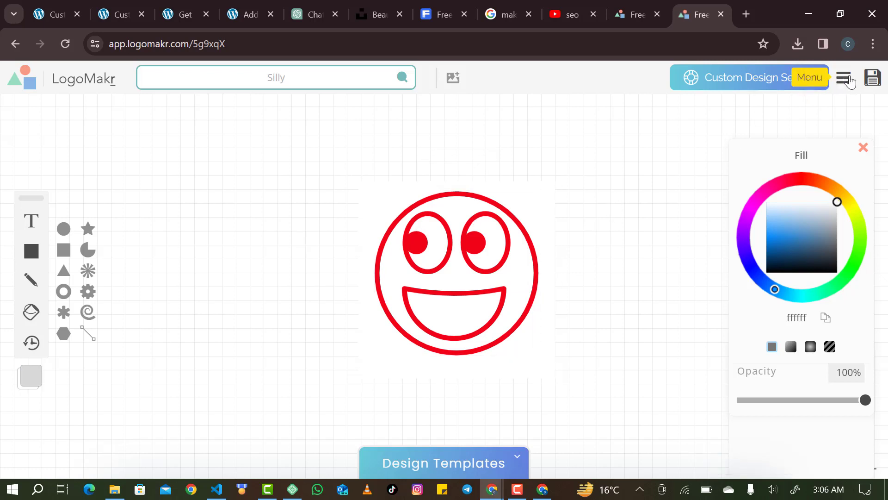
Choose LogoMakr's free low-resolution PNG download after glancing at the paid options.
left_click(874, 78)
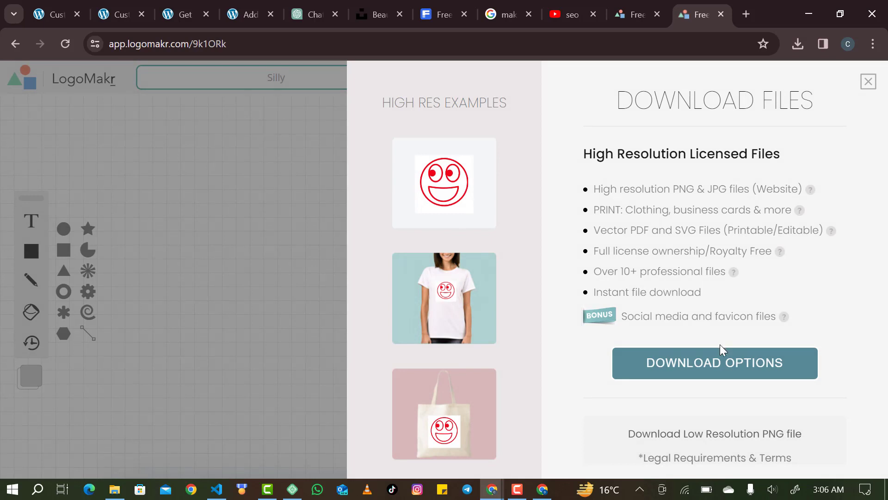
left_click(722, 361)
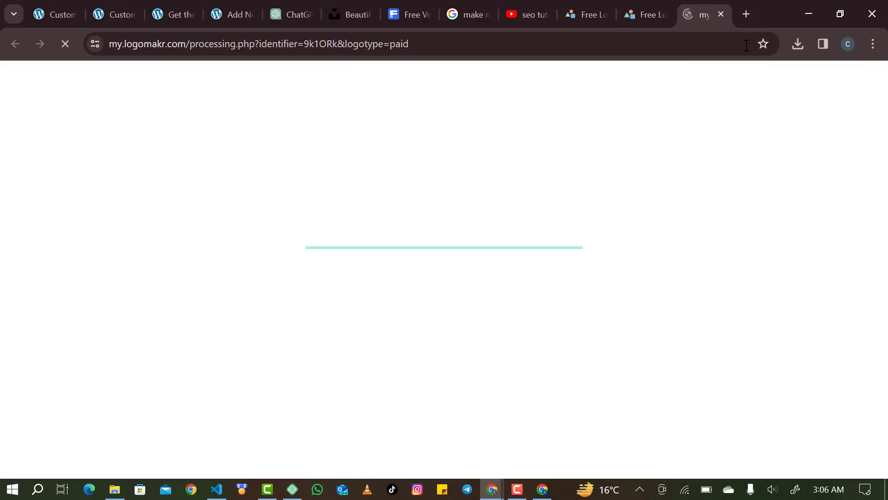
left_click(722, 15)
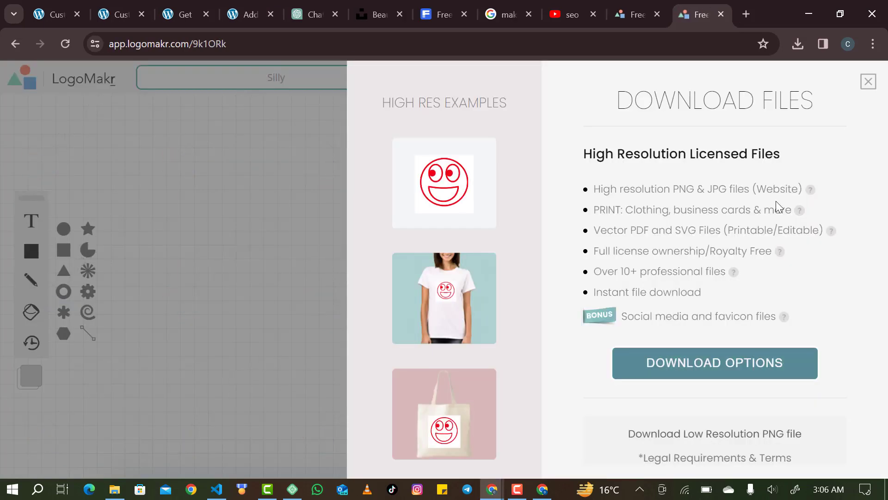
left_click(739, 433)
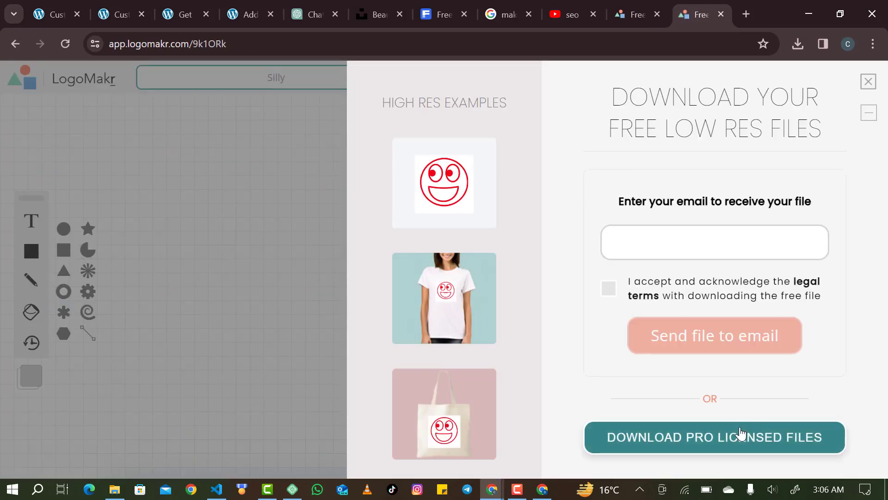
Enter the saved e-mail address, accept the legal terms, and send the logo file.
left_click(733, 248)
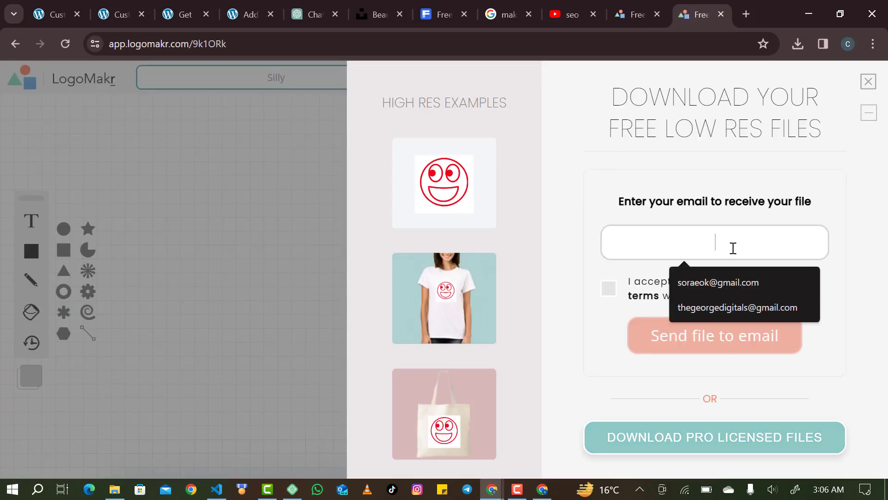
left_click(725, 311)
left_click(639, 296)
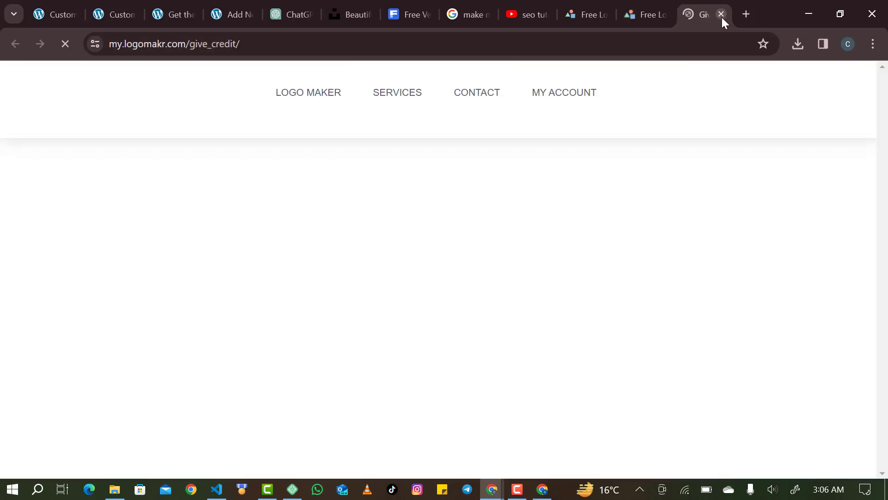
left_click(721, 15)
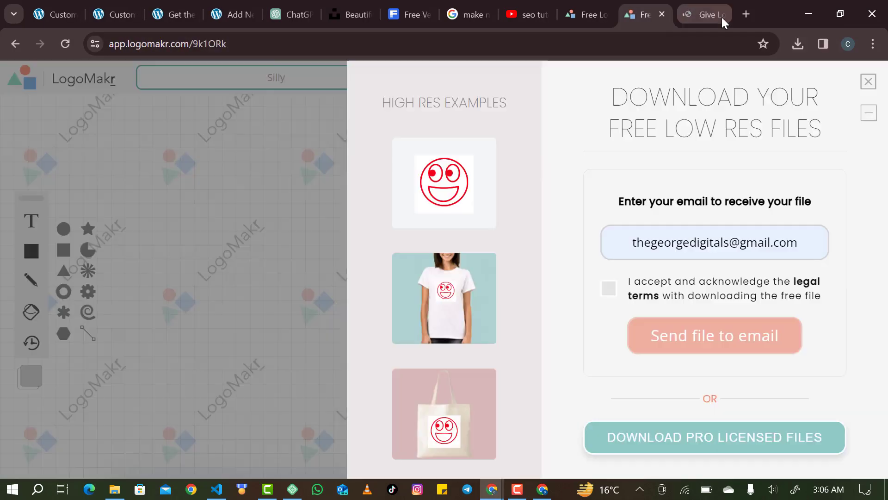
left_click(609, 289)
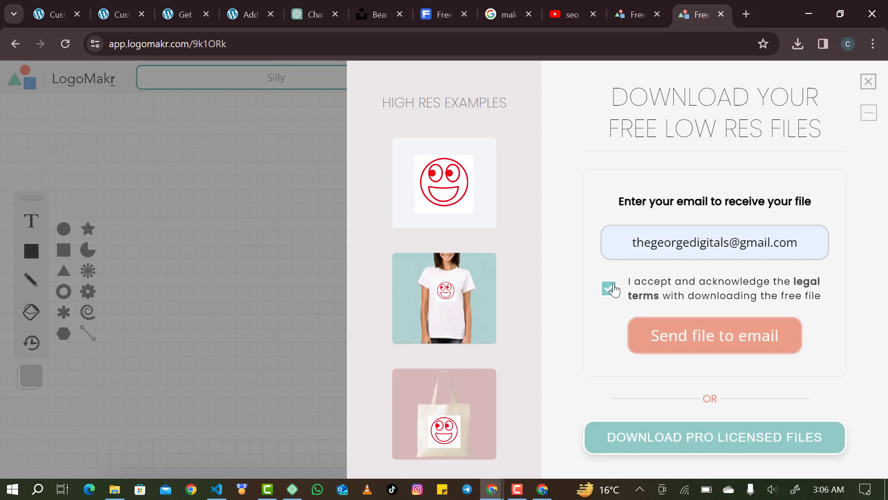
left_click(679, 340)
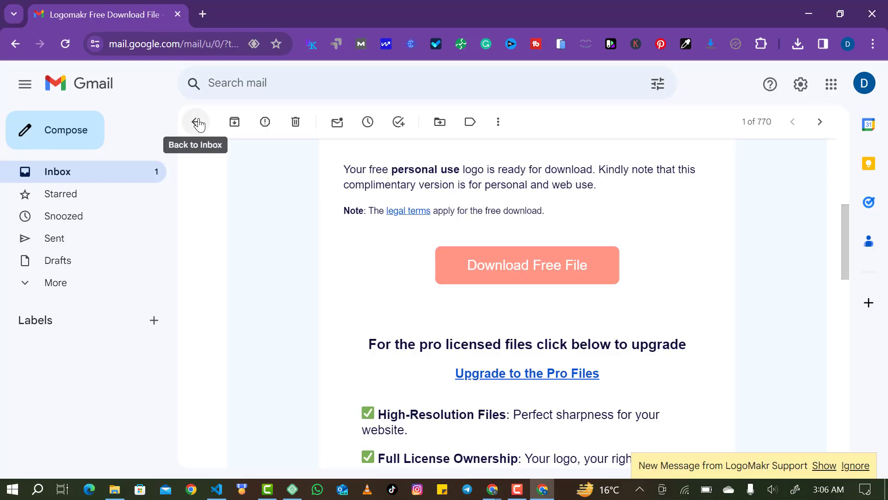
Download the free logo file from the LogoMakr e-mail in Gmail.
key("u")
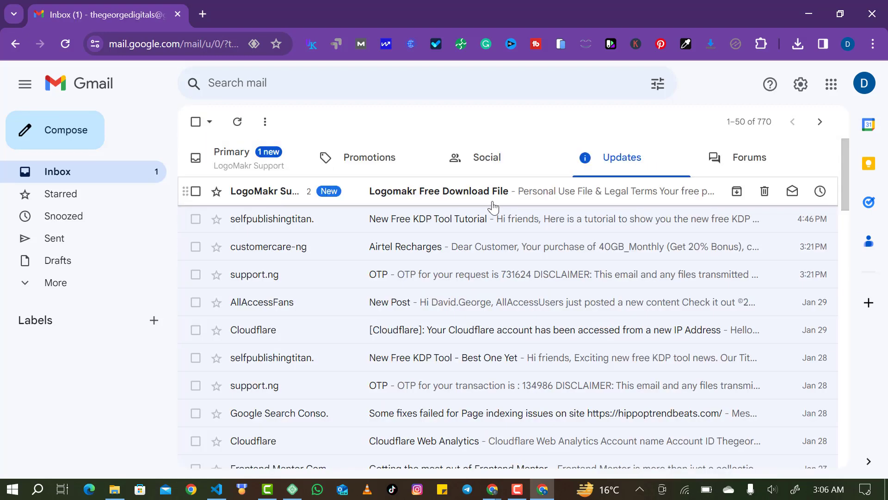
left_click(492, 204)
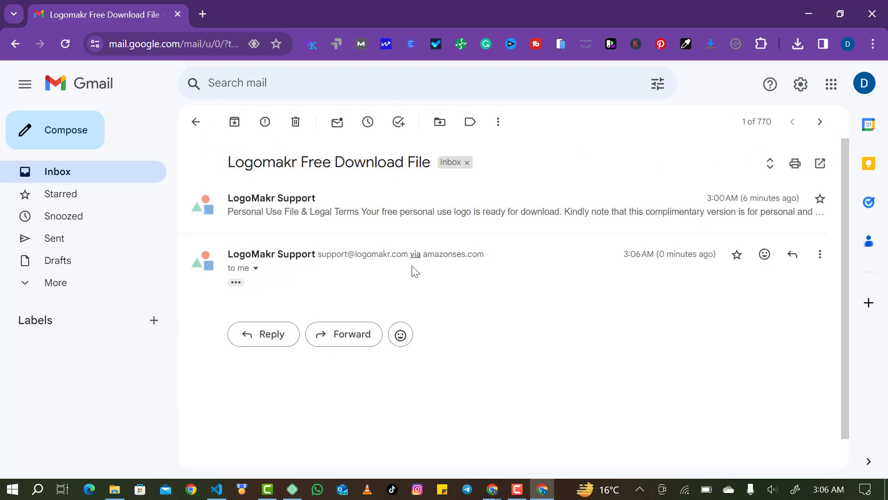
left_click(236, 283)
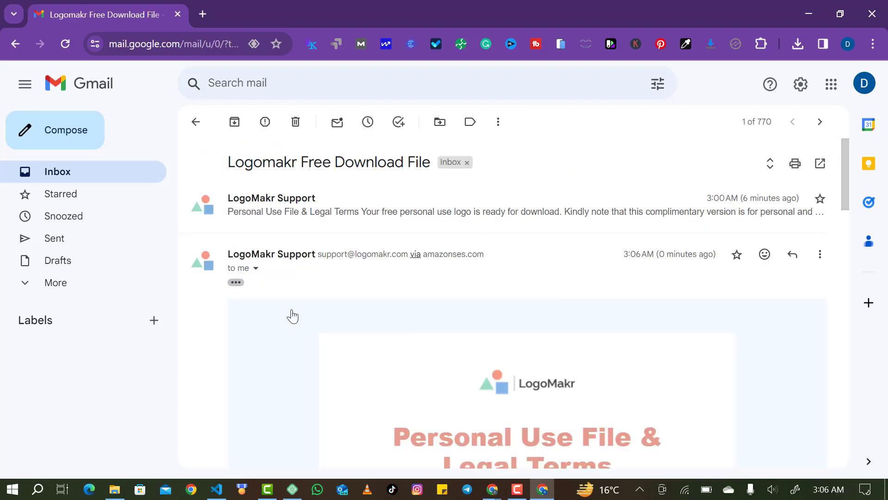
scroll(398, 363, "down", 4)
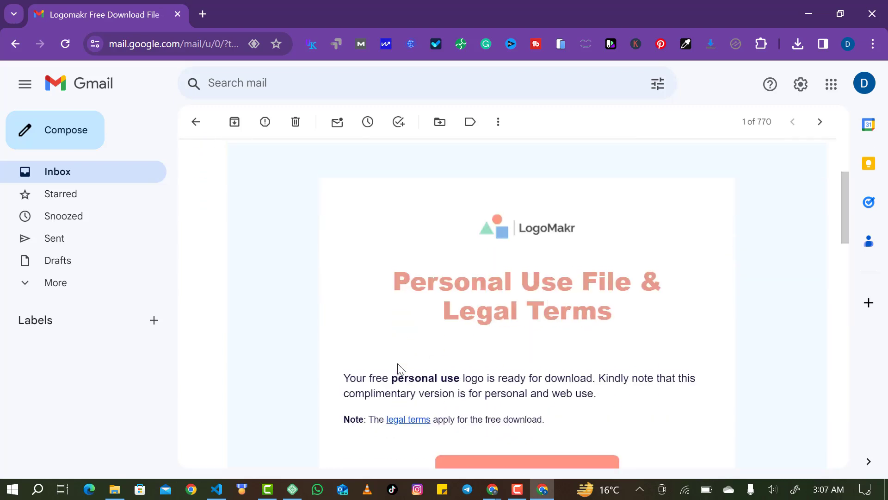
left_click(513, 465)
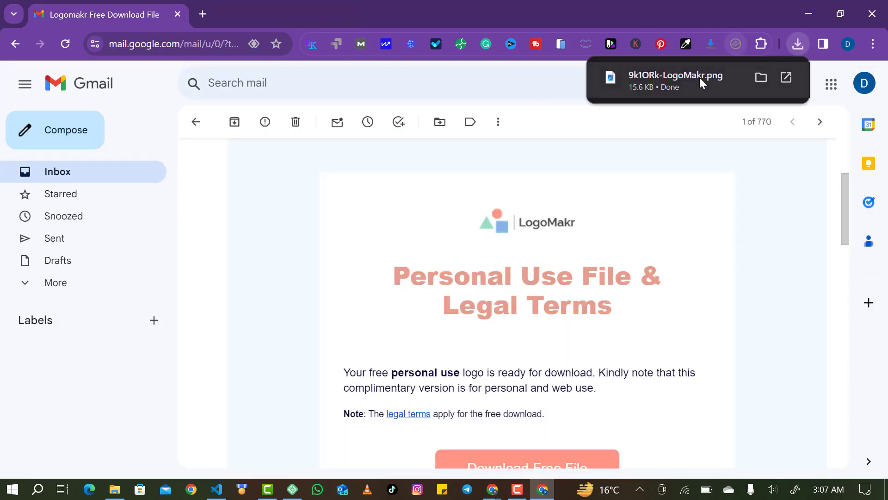
Preview 9k1ORk-LogoMakr.png from recent downloads in Photos, then bring back the LogoMakr window.
left_click(700, 78)
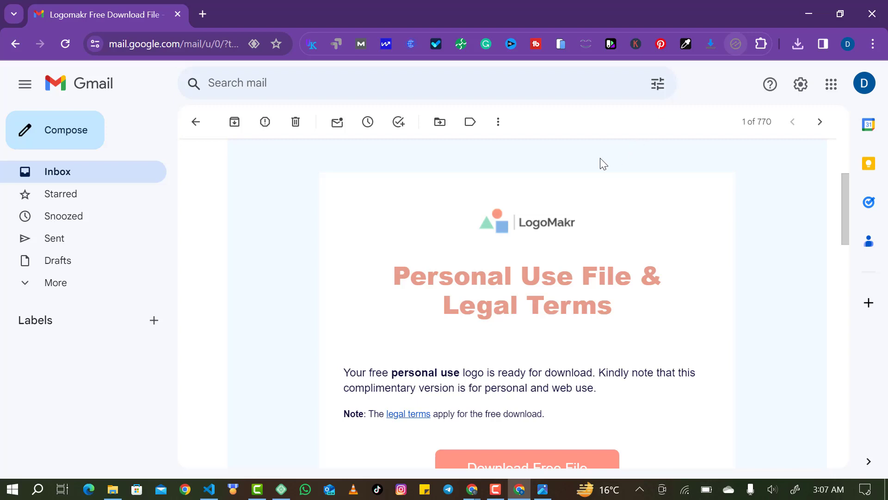
left_click(805, 50)
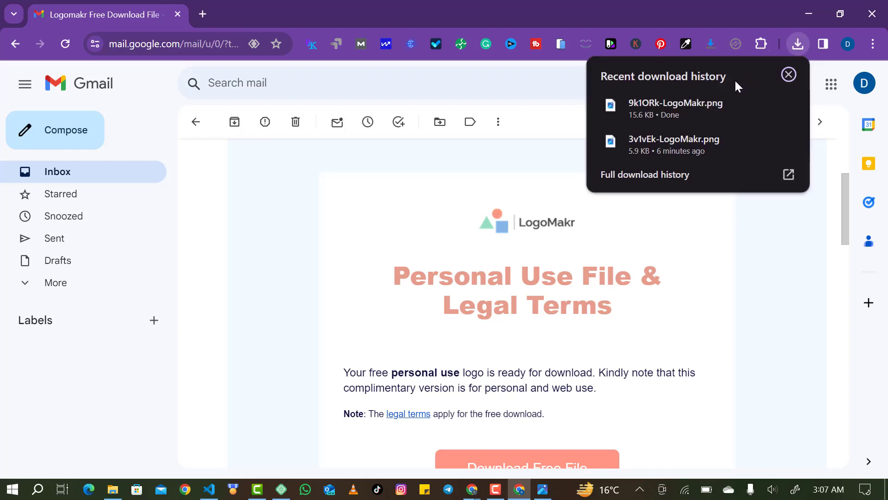
left_click(703, 104)
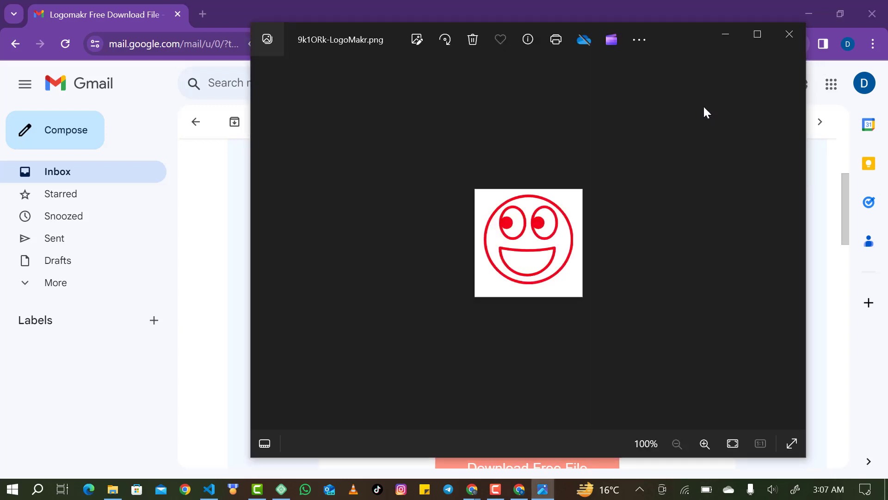
left_click(789, 39)
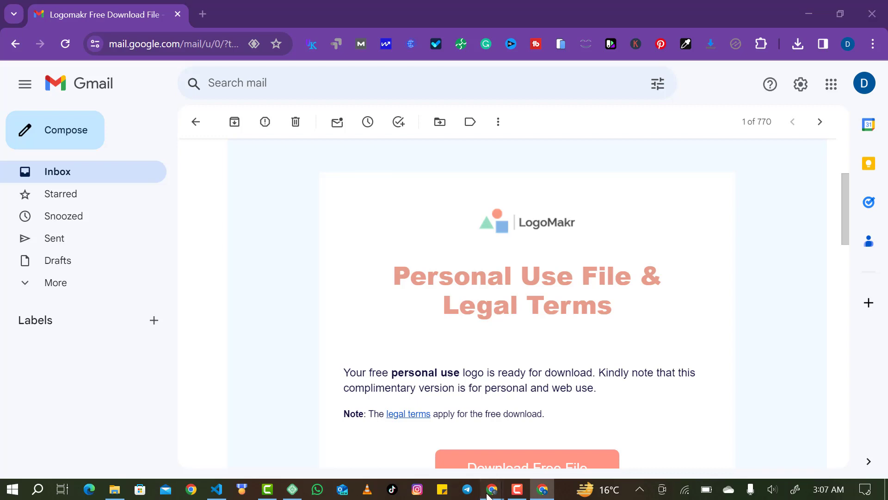
mouse_move(492, 489)
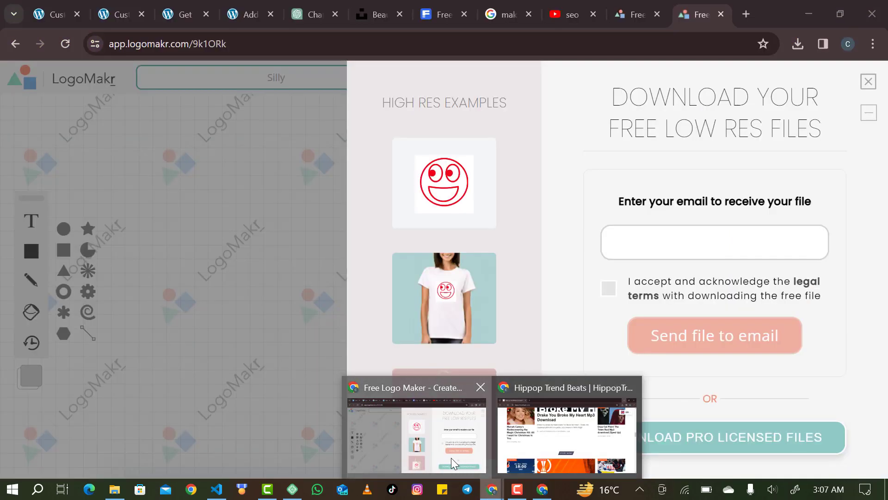
left_click(451, 457)
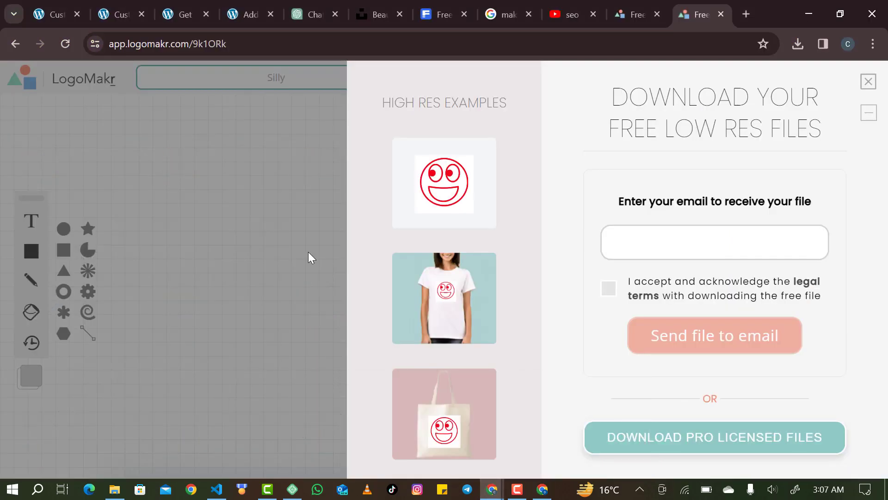
Try several header logo heights in Site Identity, finally raising it to about 369.
left_click(118, 17)
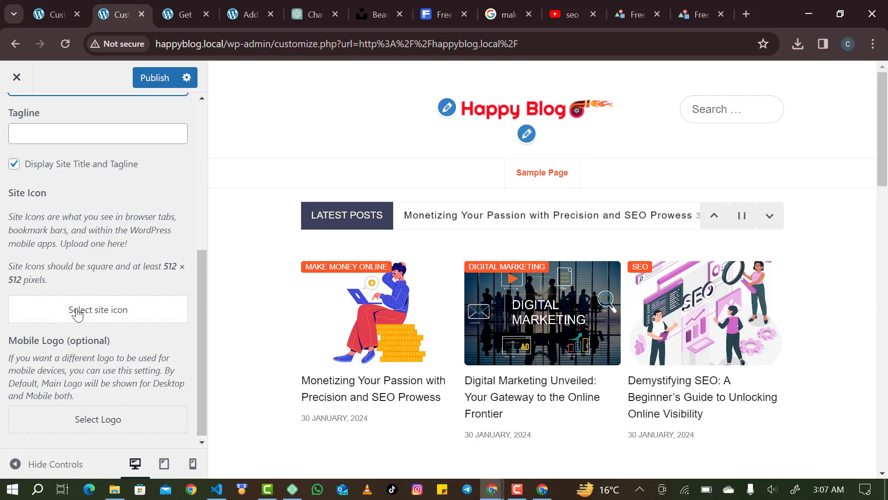
scroll(89, 309, "up", 6)
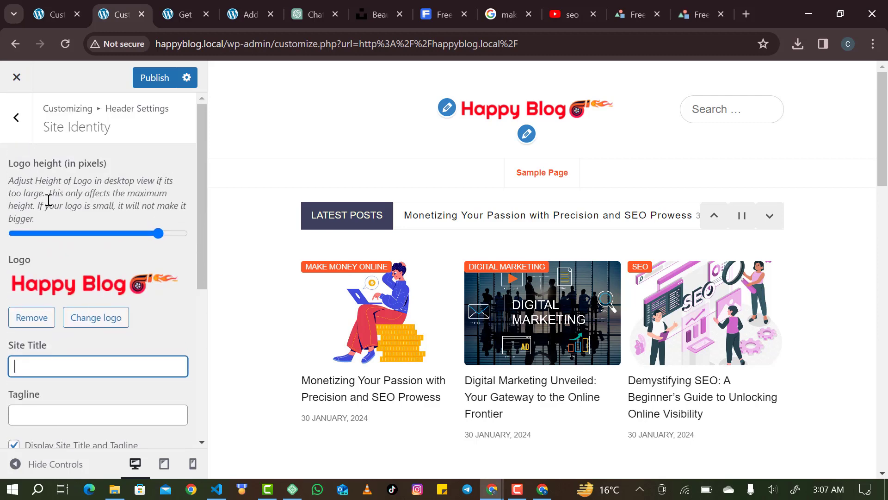
scroll(85, 170, "down", 2)
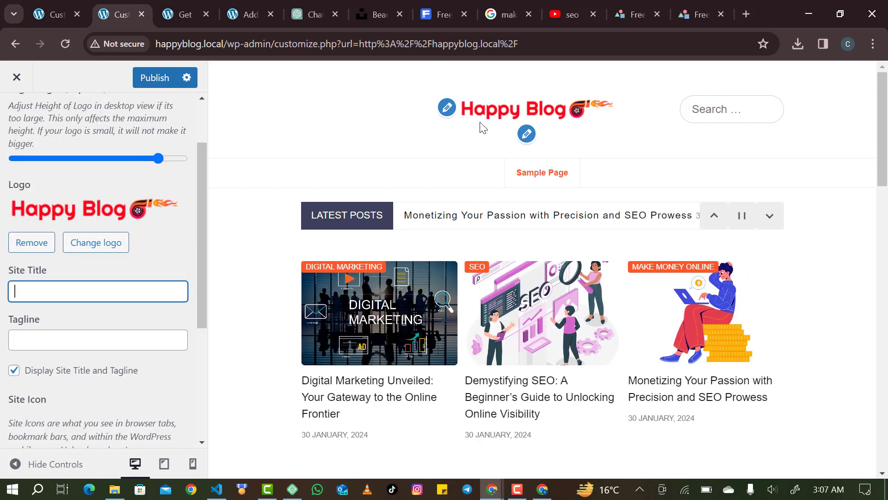
left_click_drag(159, 160, 7, 154)
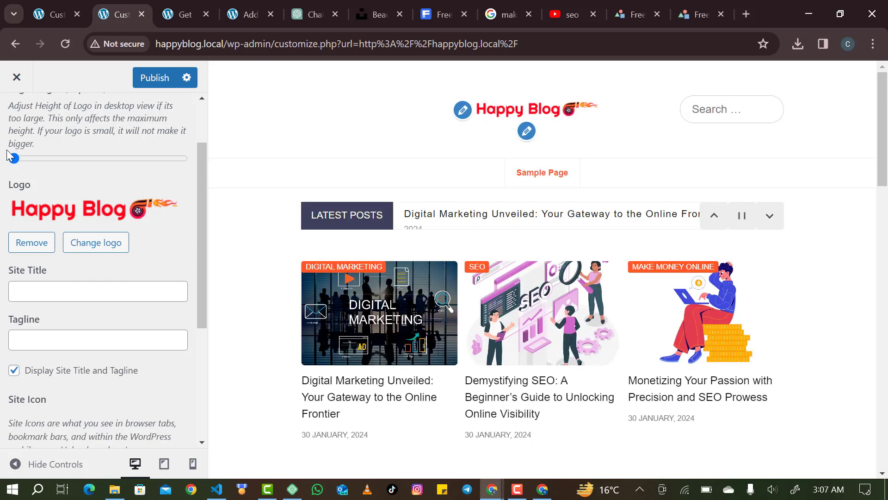
left_click_drag(7, 154, 145, 166)
scroll(159, 238, "down", 1)
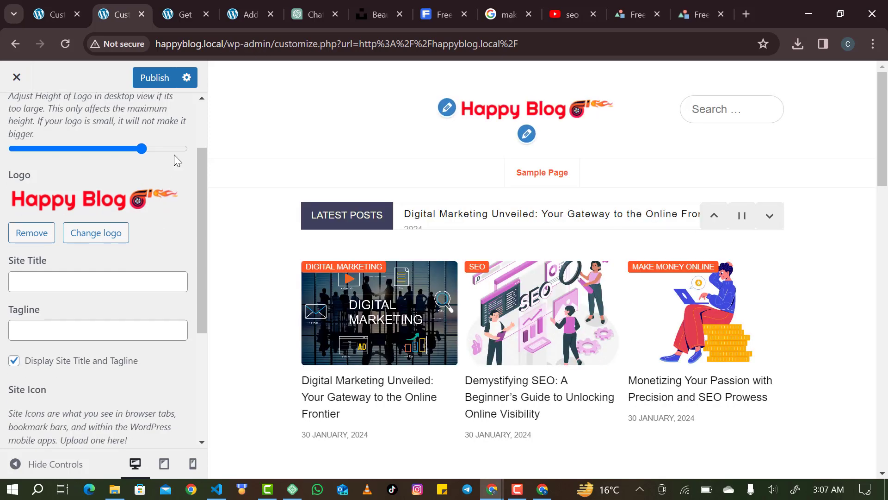
left_click_drag(143, 149, 171, 155)
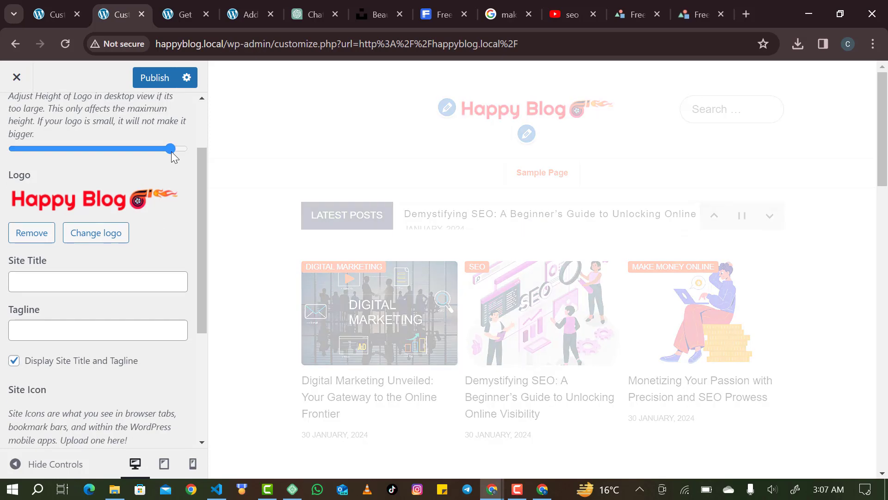
scroll(170, 200, "down", 4)
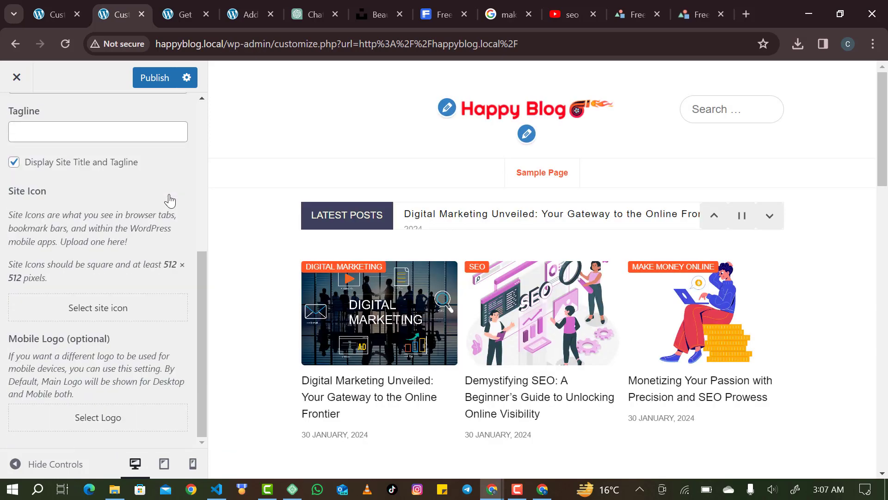
left_click(91, 427)
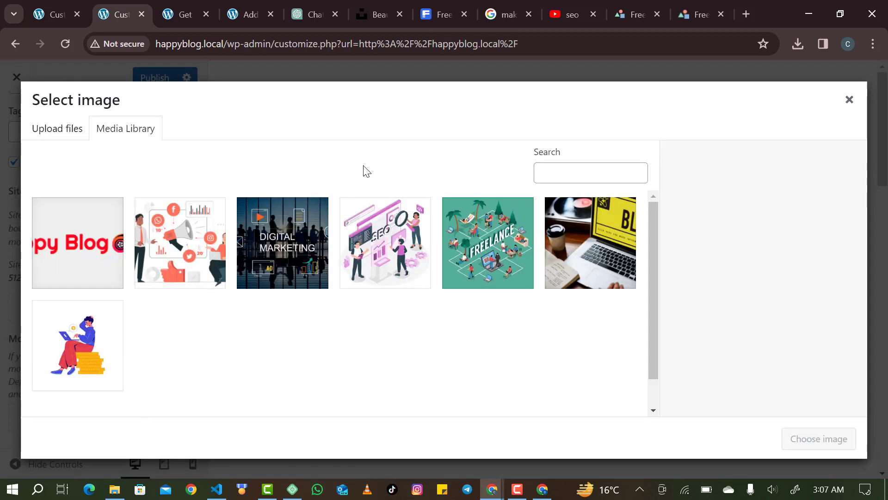
Upload 9k1ORk-LogoMakr and set the red smiley as the mobile logo.
left_click(77, 129)
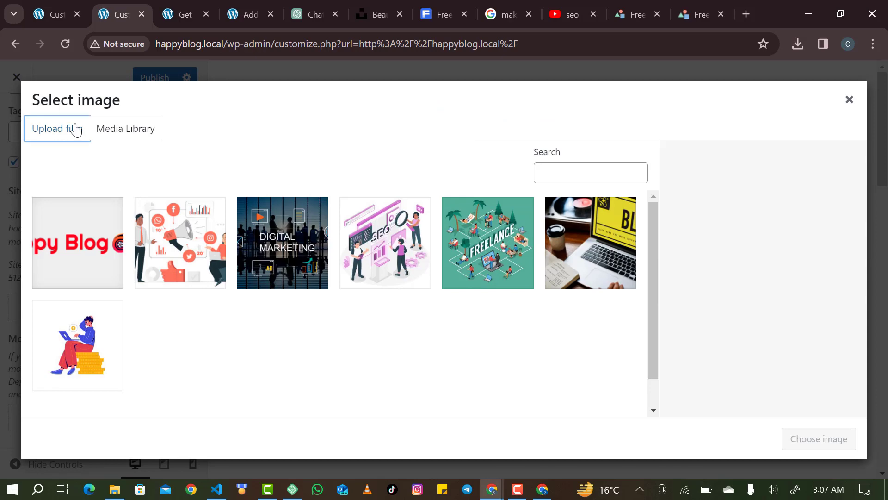
left_click(459, 310)
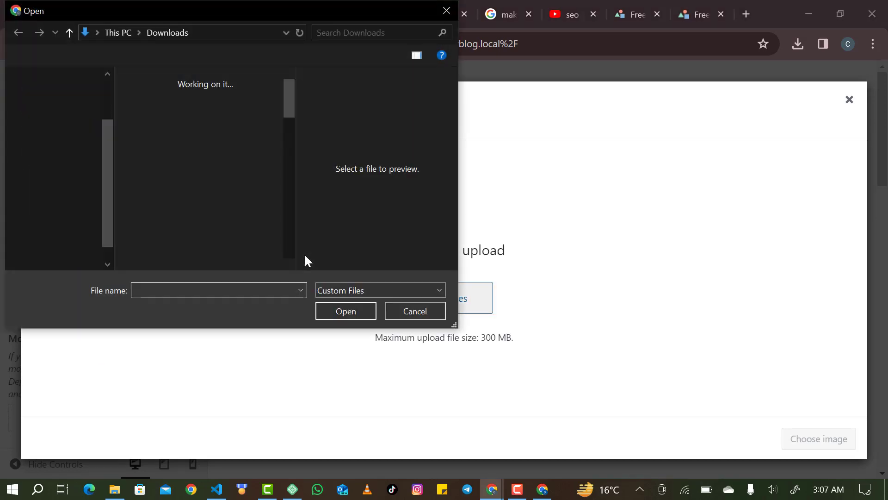
left_click(189, 146)
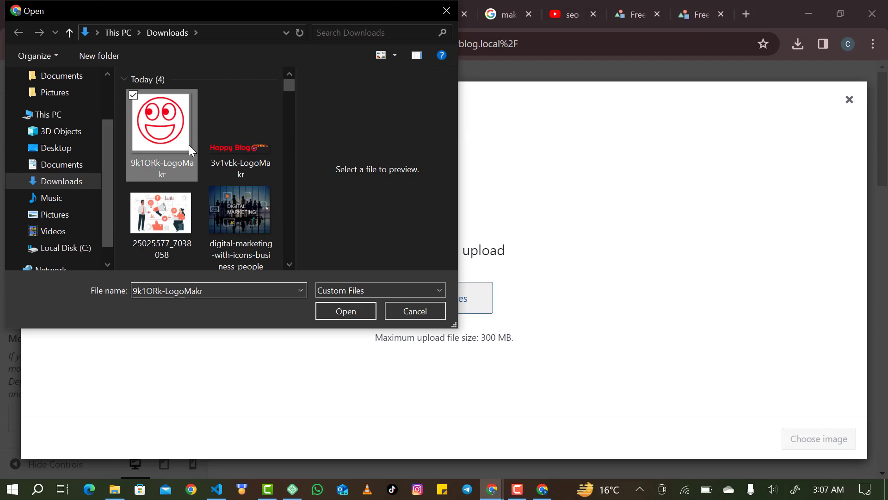
left_click(335, 318)
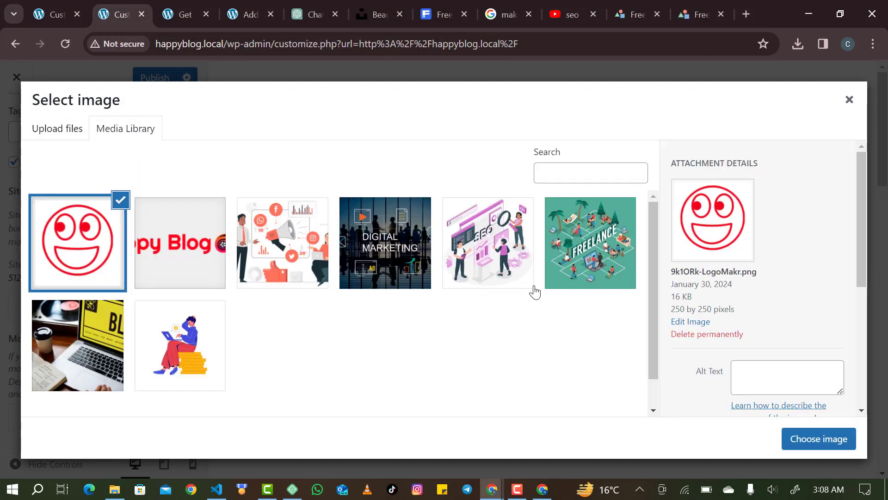
left_click(821, 443)
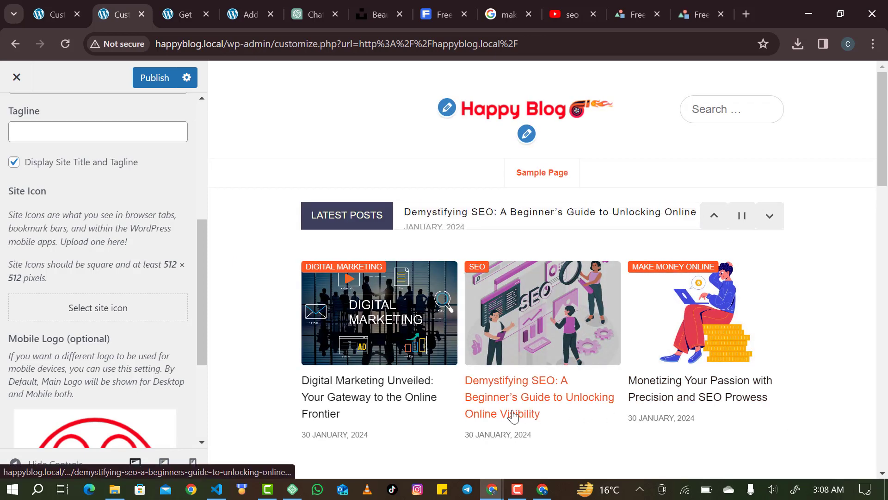
Publish the Customizer changes and view the live happyblog.local front page.
scroll(397, 400, "down", 3)
scroll(257, 387, "down", 2)
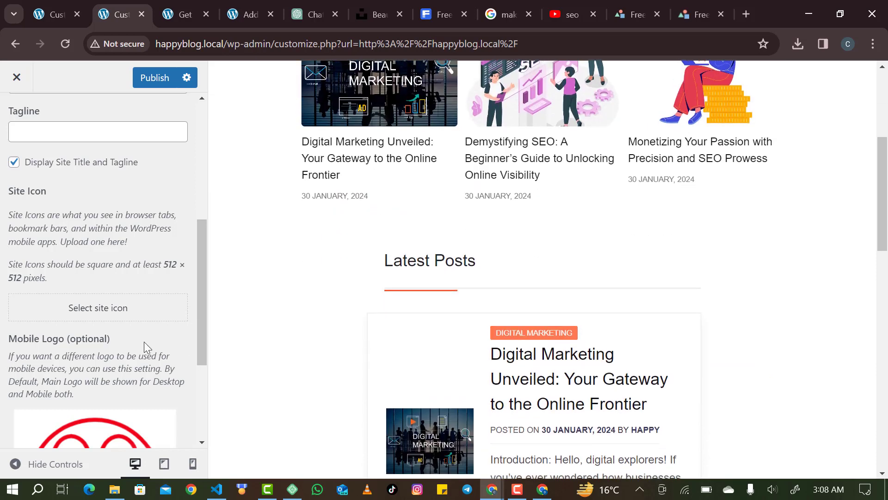
scroll(143, 341, "down", 2)
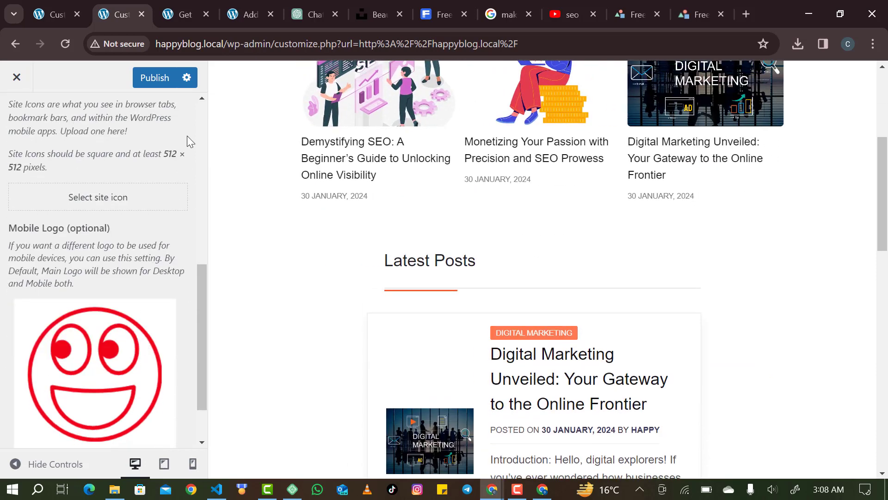
left_click(159, 82)
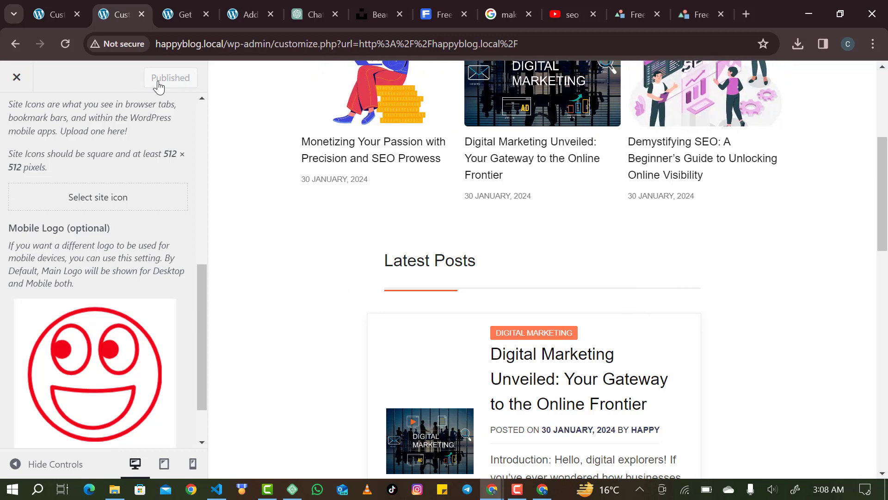
left_click(193, 13)
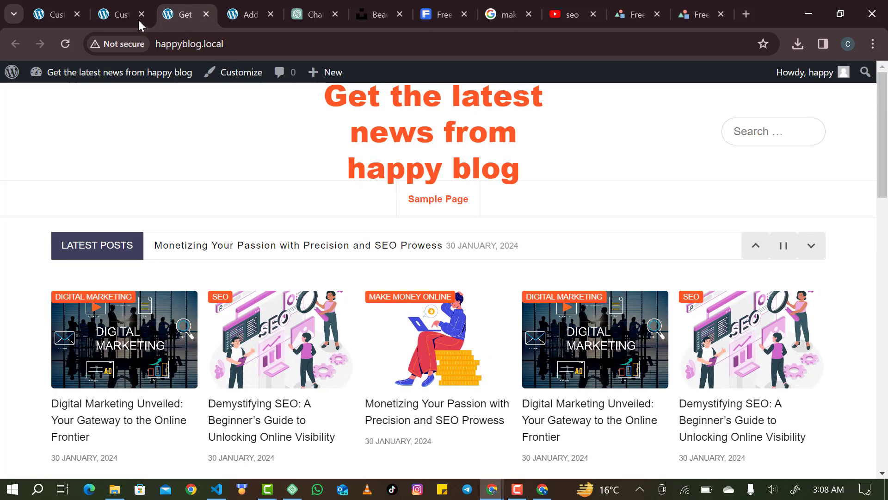
Reload the live front page to see the logo header, then return to Site Identity.
left_click(64, 39)
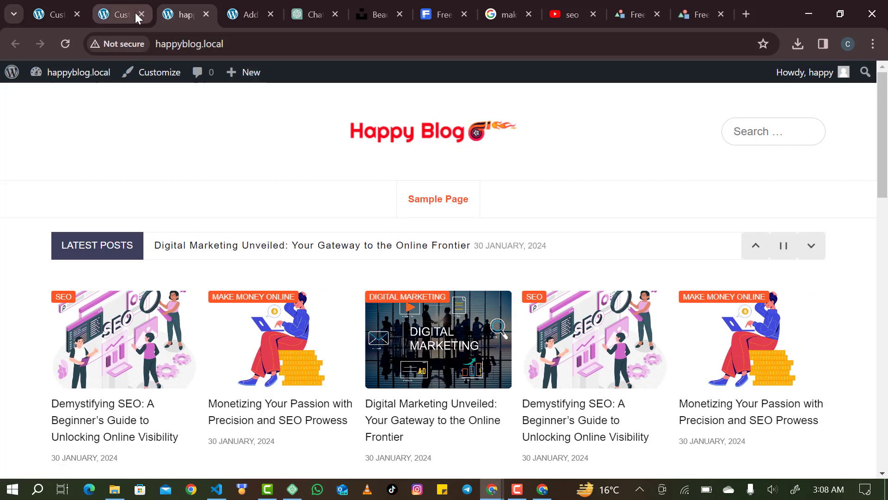
left_click(113, 12)
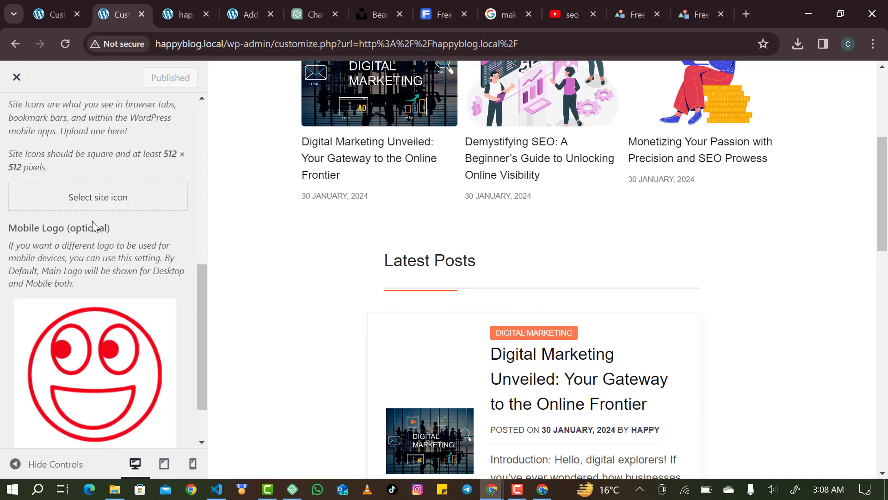
scroll(93, 222, "down", 2)
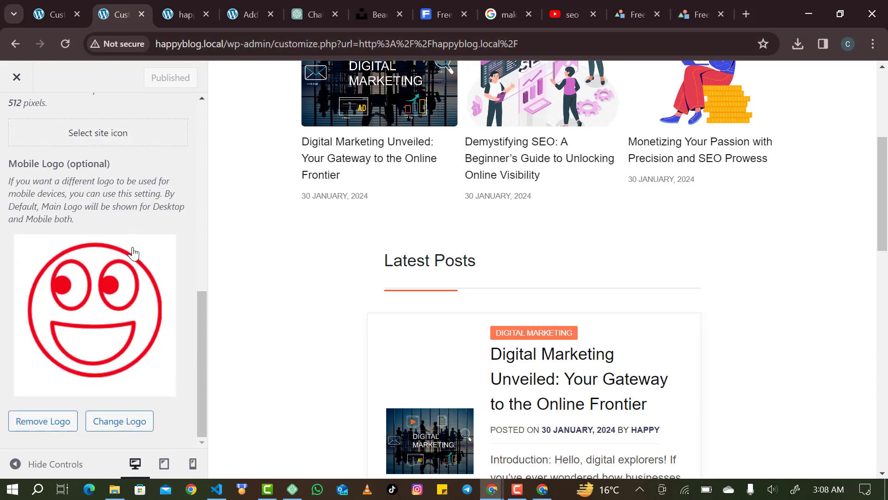
scroll(134, 252, "up", 3)
scroll(134, 252, "up", 2)
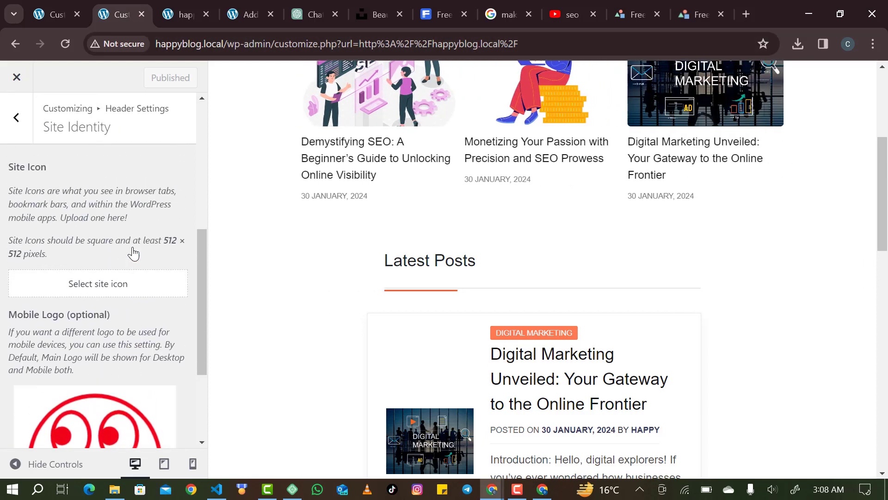
scroll(133, 252, "down", 2)
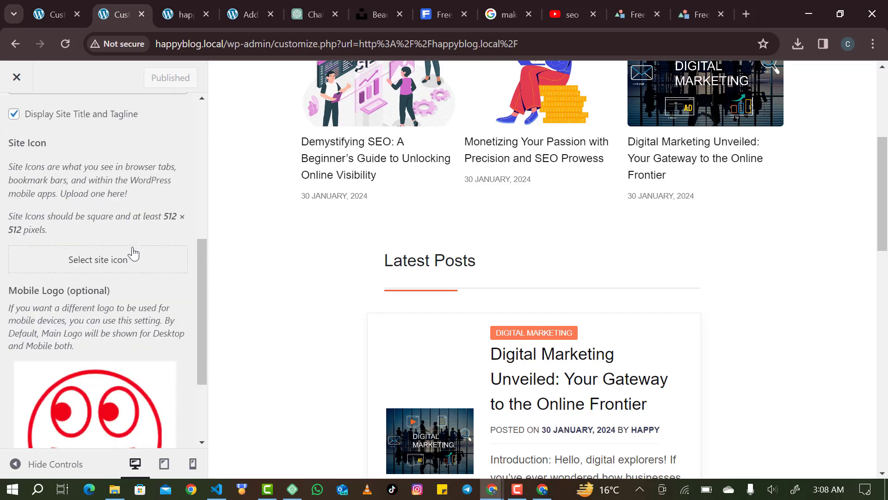
scroll(134, 252, "up", 4)
scroll(318, 156, "up", 5)
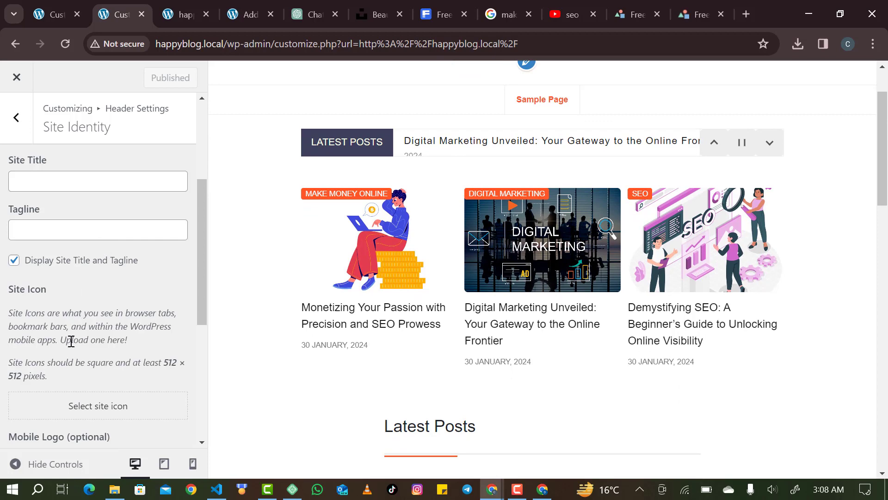
Set the red smiley image from the Media Library as the site icon.
left_click(85, 404)
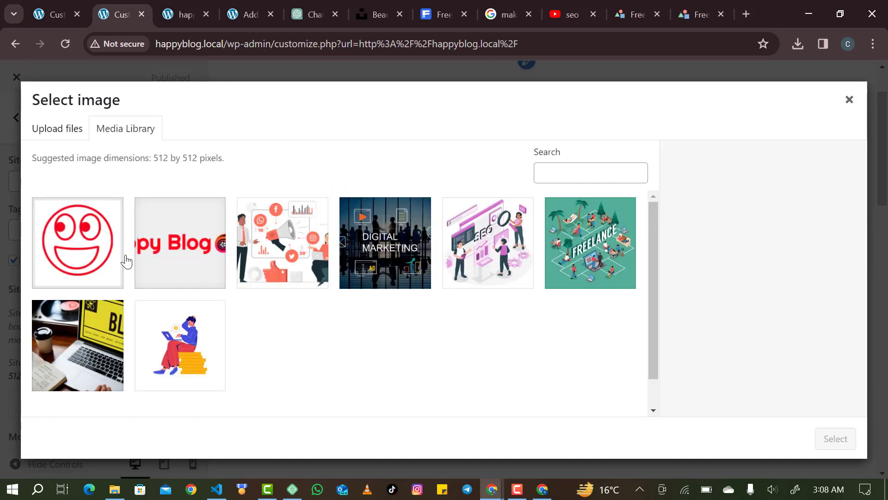
left_click(101, 254)
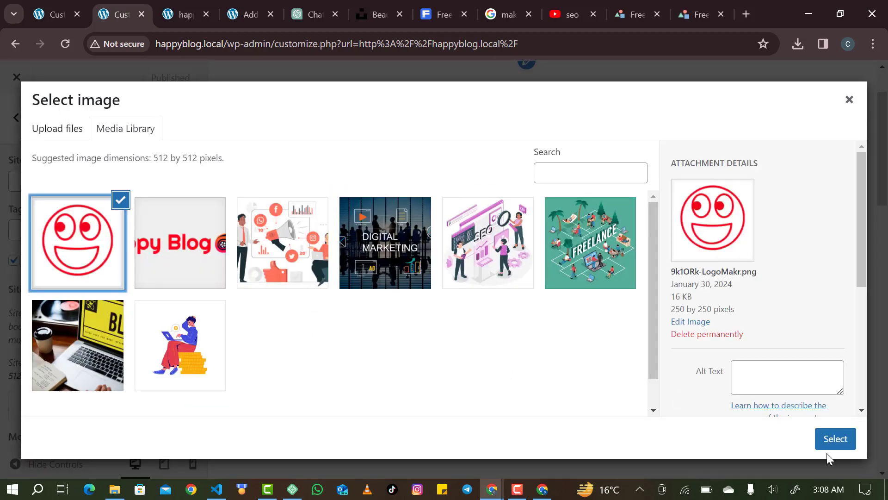
left_click(828, 437)
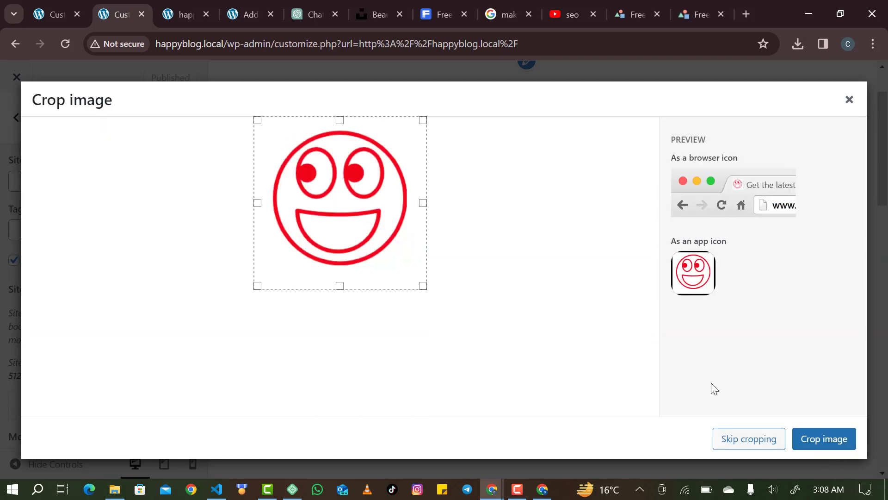
left_click(762, 440)
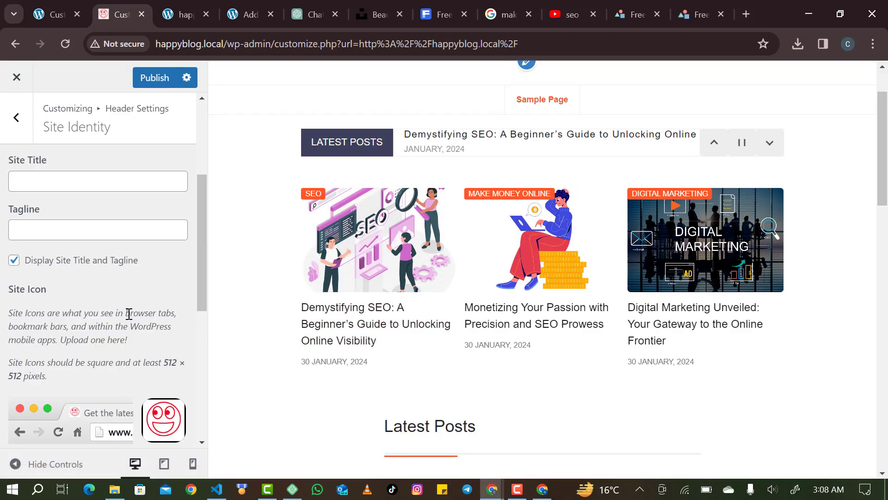
Remove the mobile logo, publish the changes, and view the live blog.
scroll(128, 314, "down", 6)
scroll(129, 313, "down", 2)
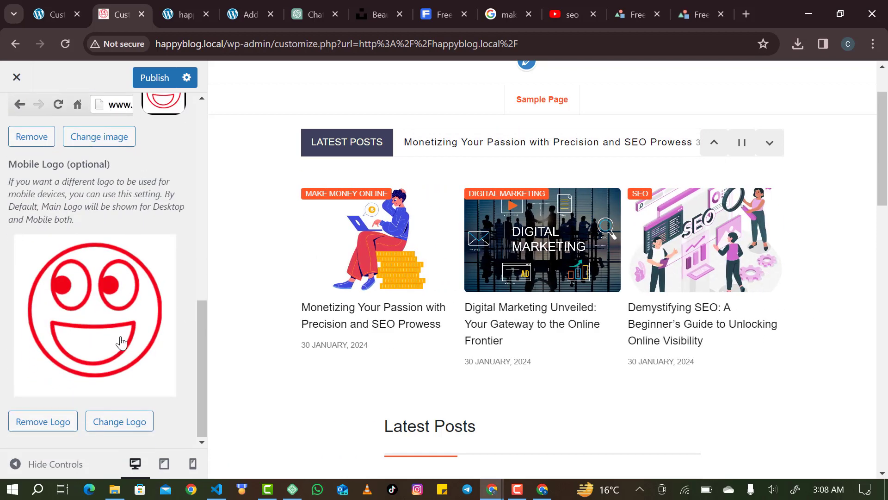
left_click(45, 422)
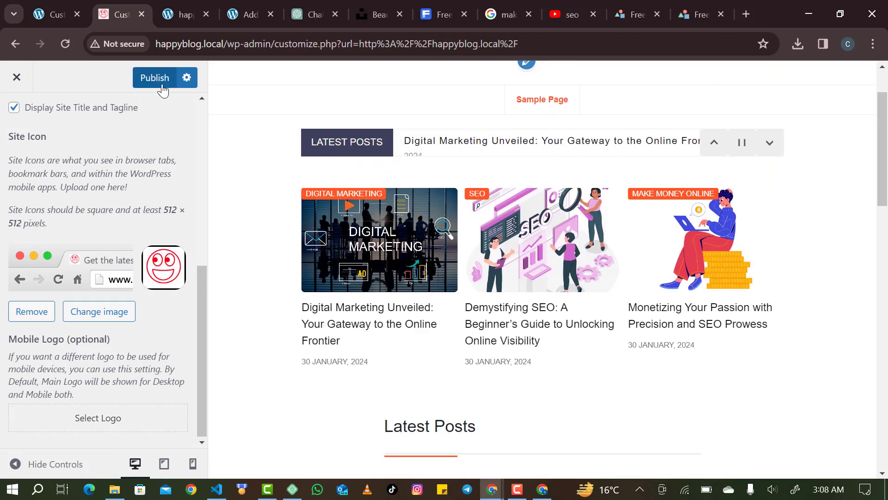
left_click(162, 86)
left_click(165, 23)
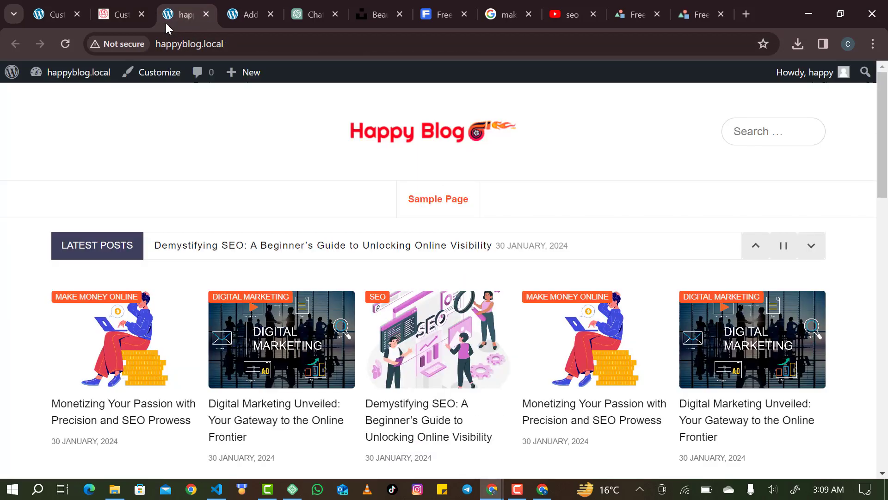
Reload the live blog to check the new site icon, then return to Header Settings.
left_click(61, 49)
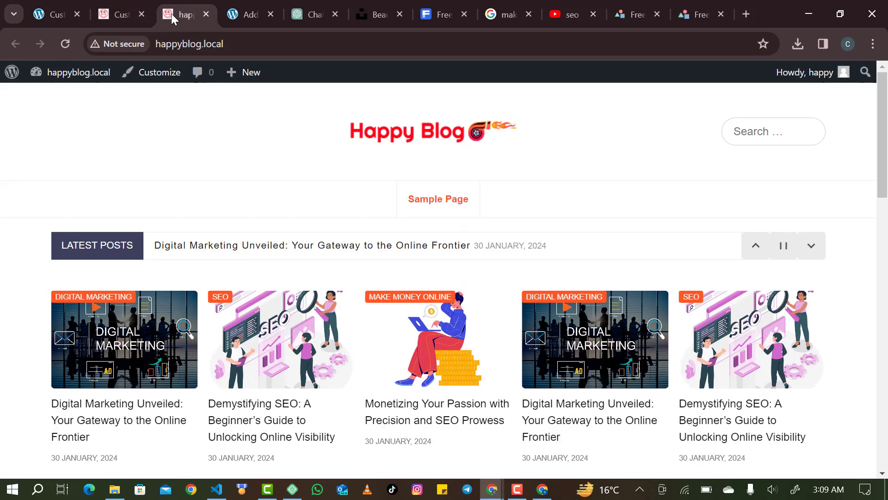
left_click(110, 20)
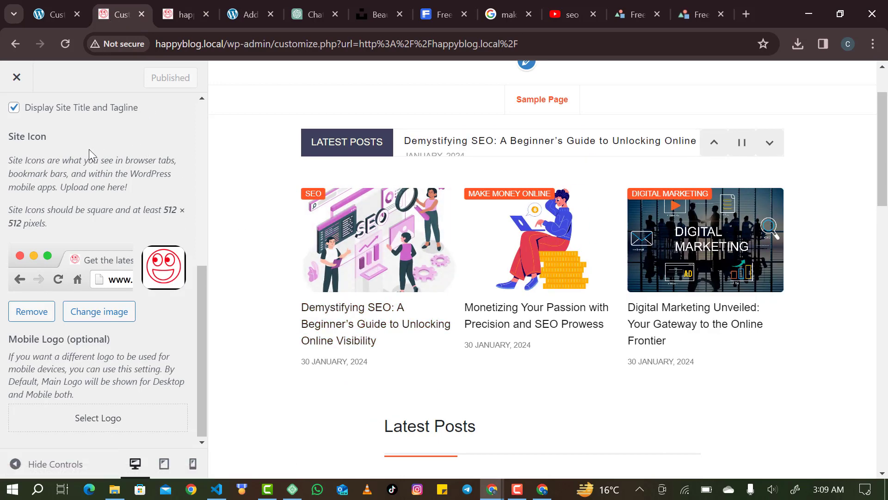
scroll(71, 143, "up", 7)
left_click(8, 132)
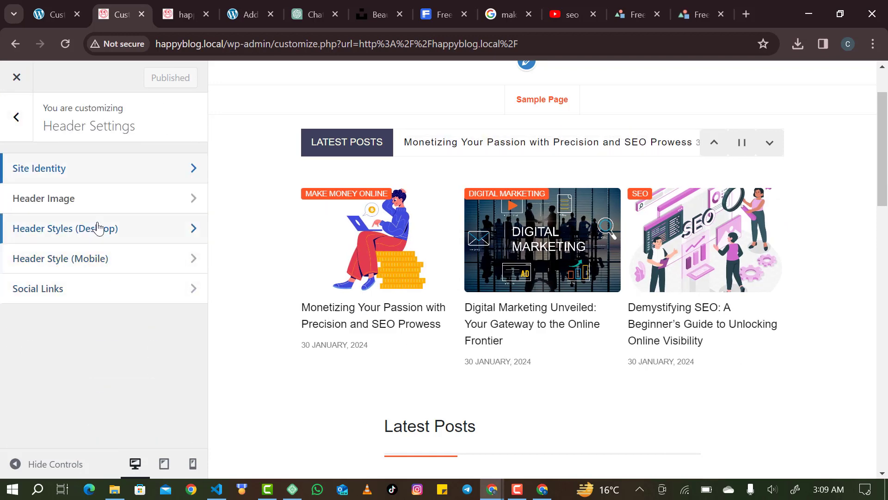
Look through the Header Style (Mobile) and Social Links options in Header Settings.
left_click(122, 255)
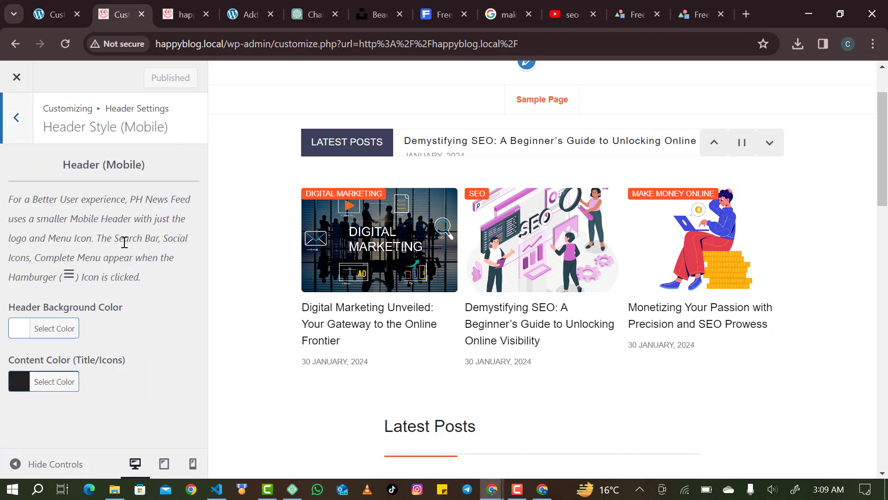
left_click(27, 136)
left_click(50, 291)
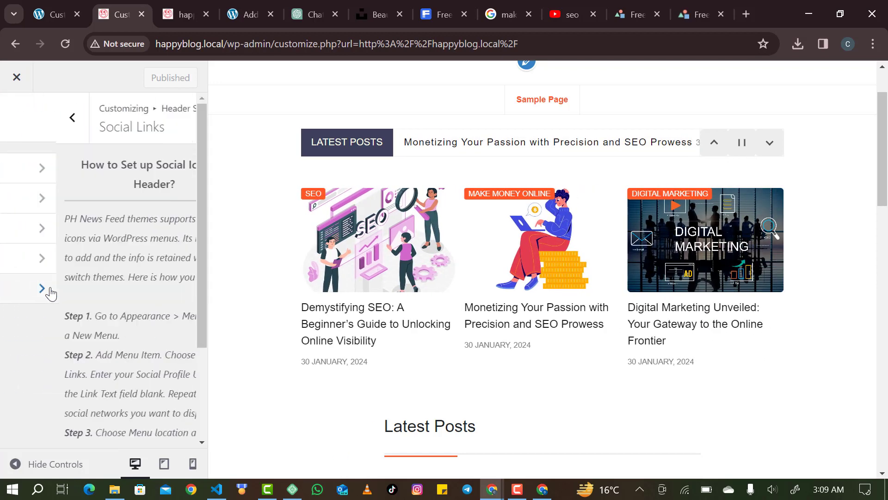
scroll(80, 248, "down", 3)
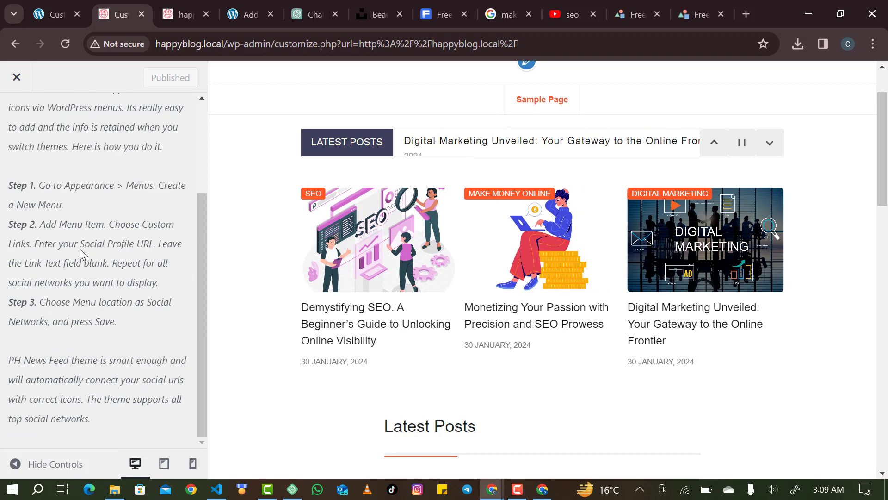
scroll(79, 248, "up", 3)
left_click(21, 130)
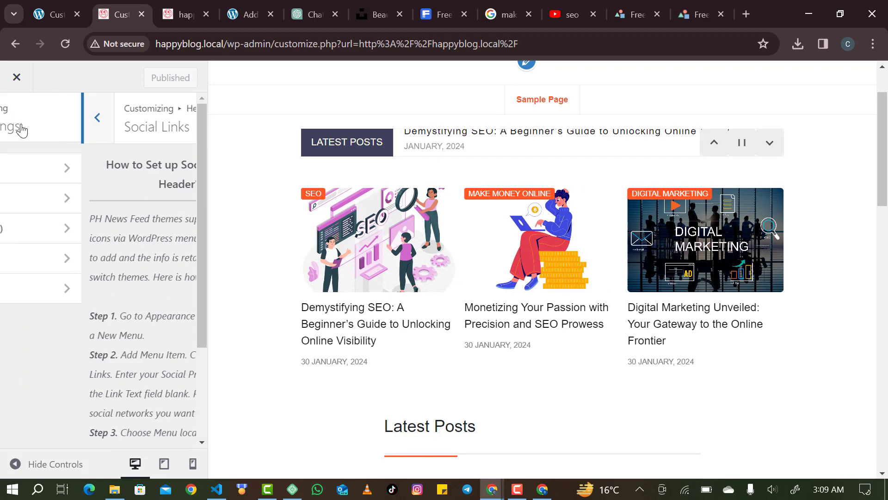
Change the Google font under Additional Settings from Open Sans to Poppins.
left_click(18, 123)
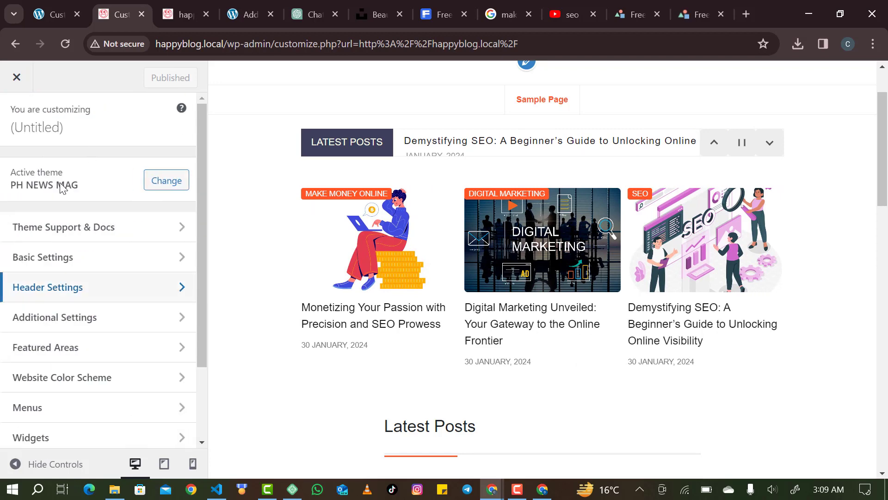
left_click(71, 317)
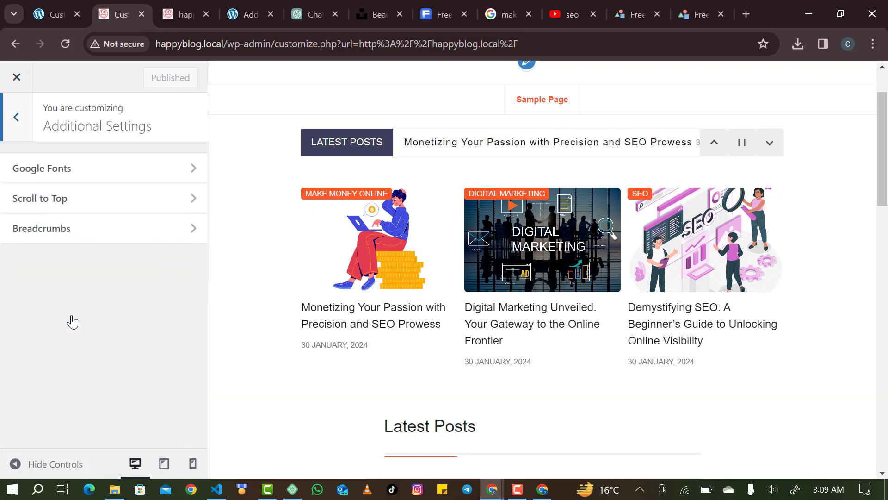
left_click(114, 179)
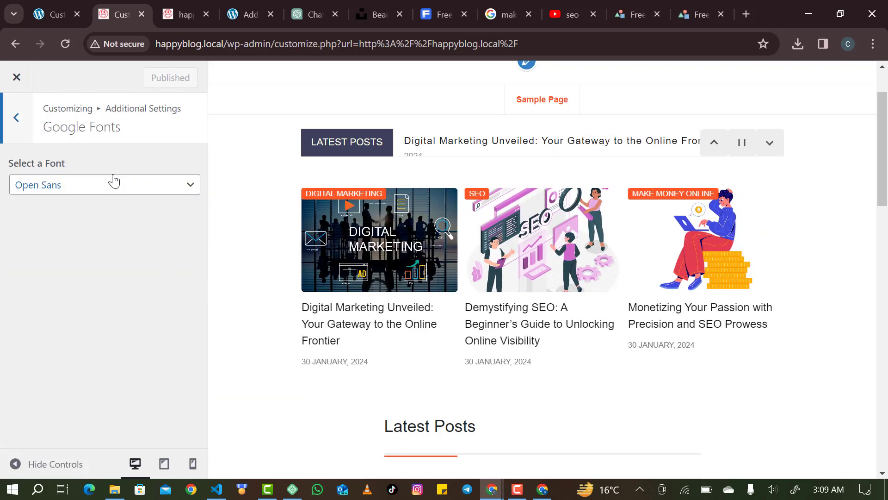
left_click(99, 188)
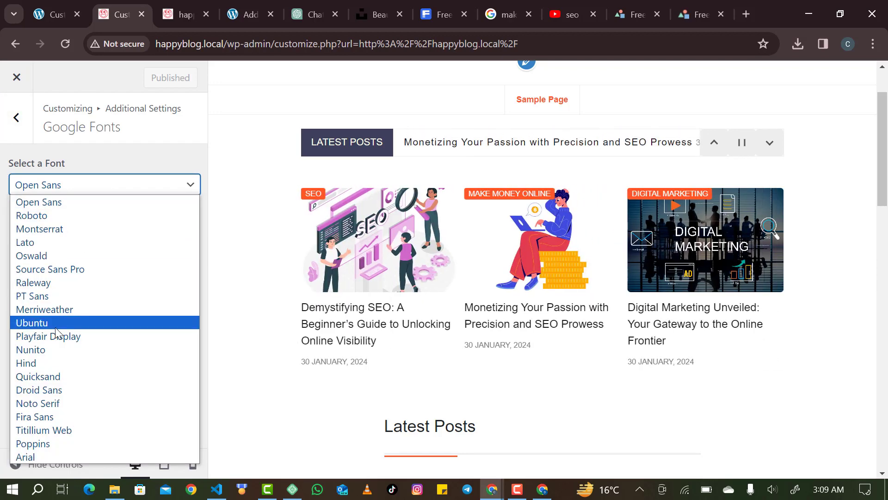
key("p")
key("p")
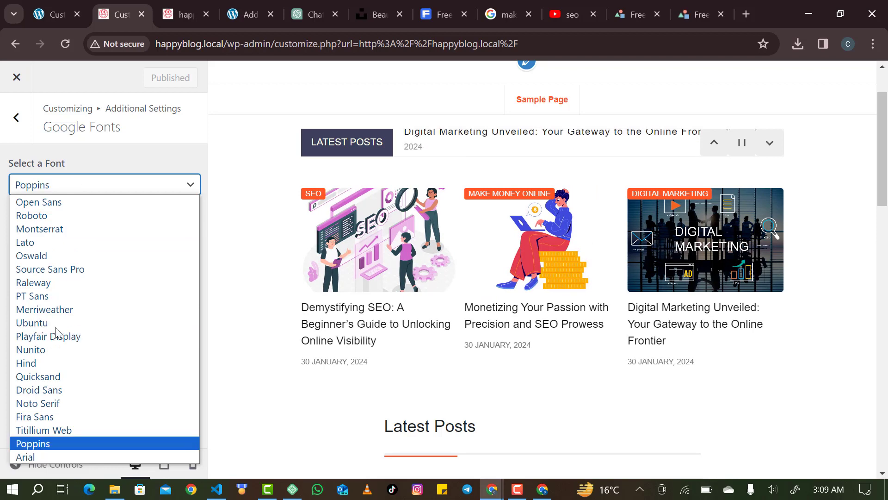
key("Return")
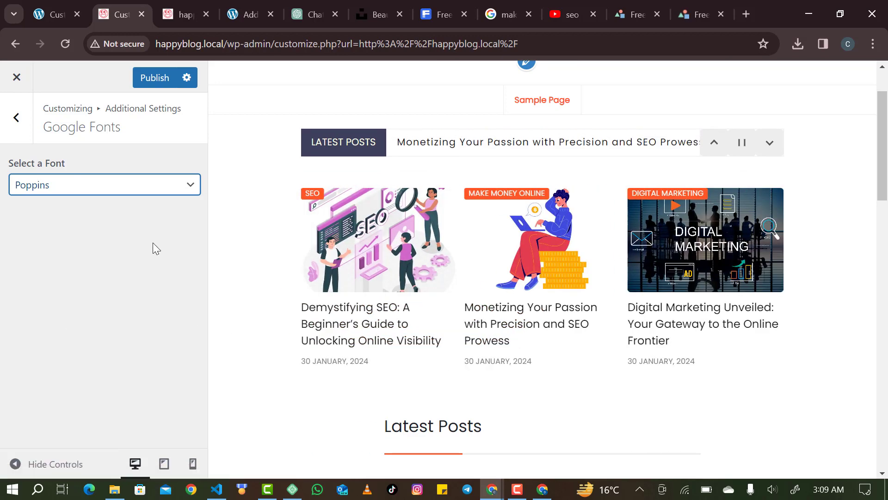
left_click(15, 136)
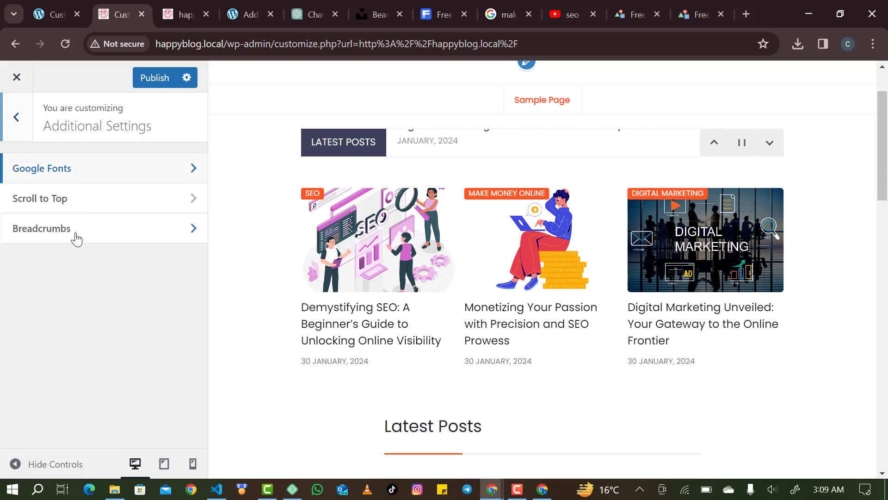
Enable Scroll to Top and test its arrow button in the preview footer.
left_click(86, 206)
scroll(506, 348, "down", 10)
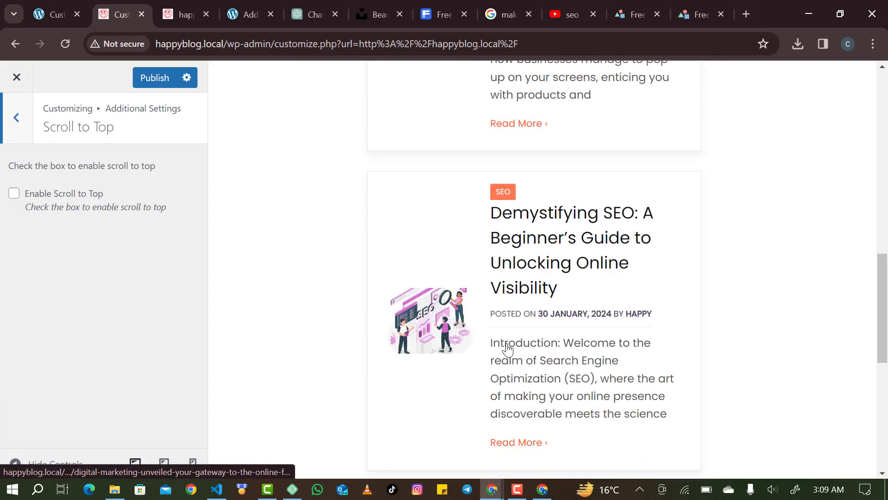
scroll(507, 348, "down", 7)
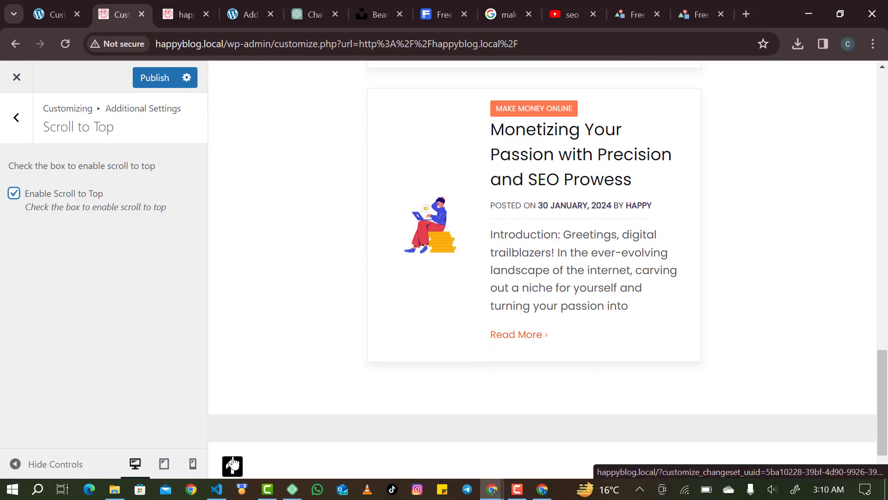
scroll(320, 413, "down", 2)
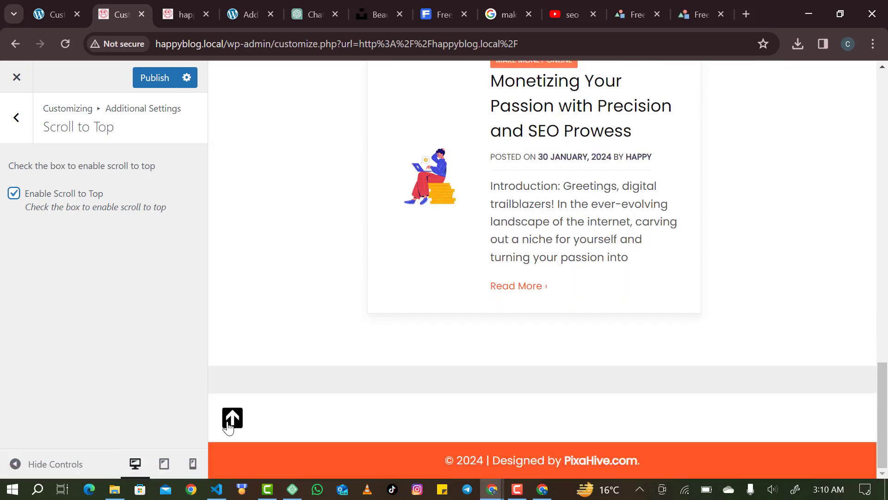
left_click(231, 426)
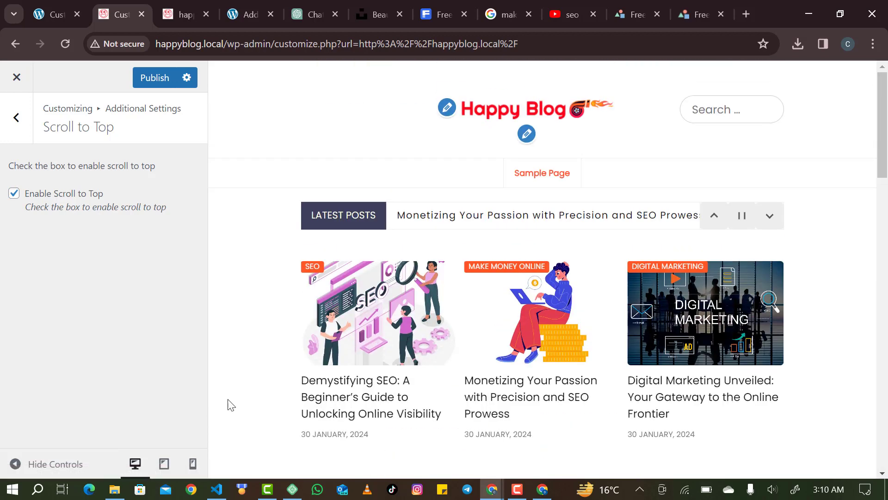
left_click(16, 119)
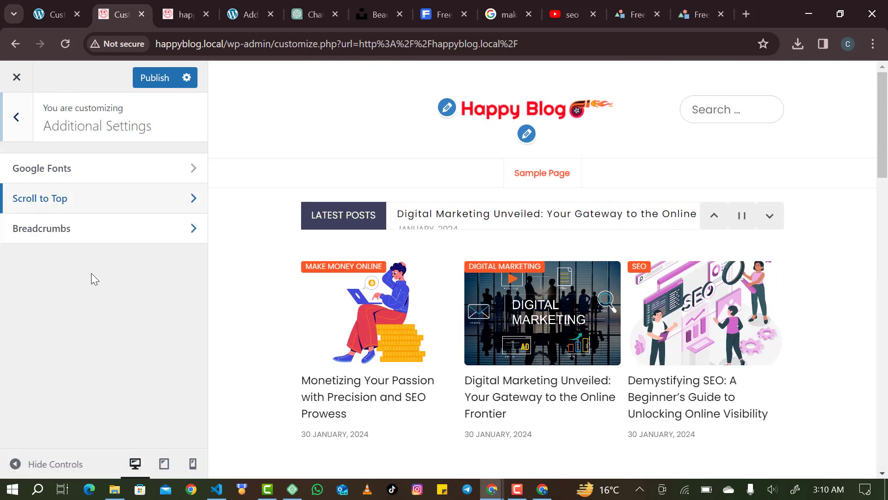
Review the Breadcrumbs settings under Additional Settings, then back out to the main Customizer sections.
left_click(73, 238)
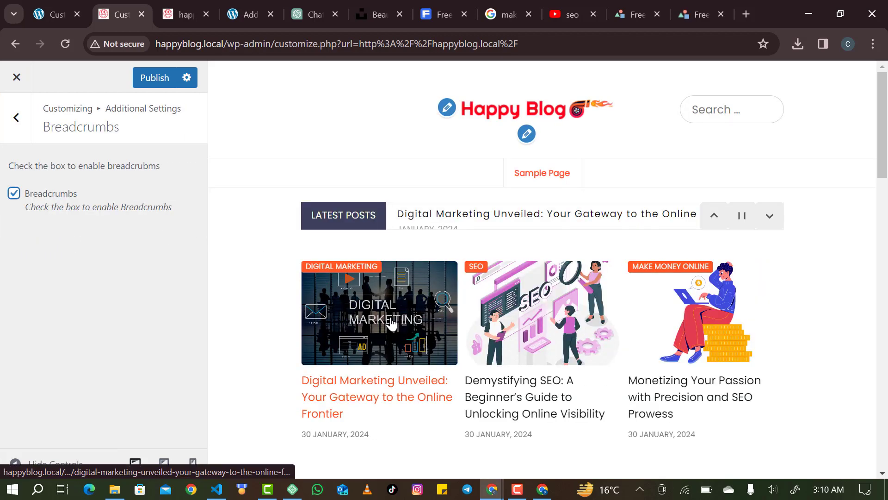
scroll(374, 394, "down", 1)
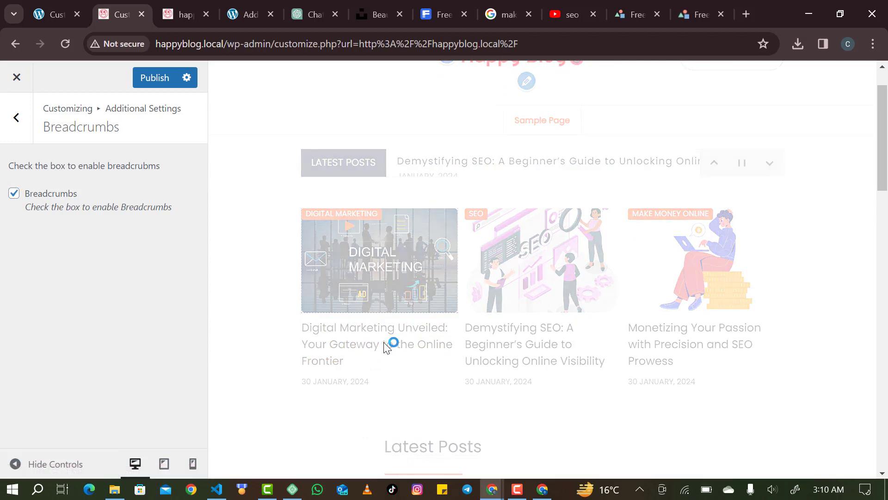
scroll(472, 284, "down", 4)
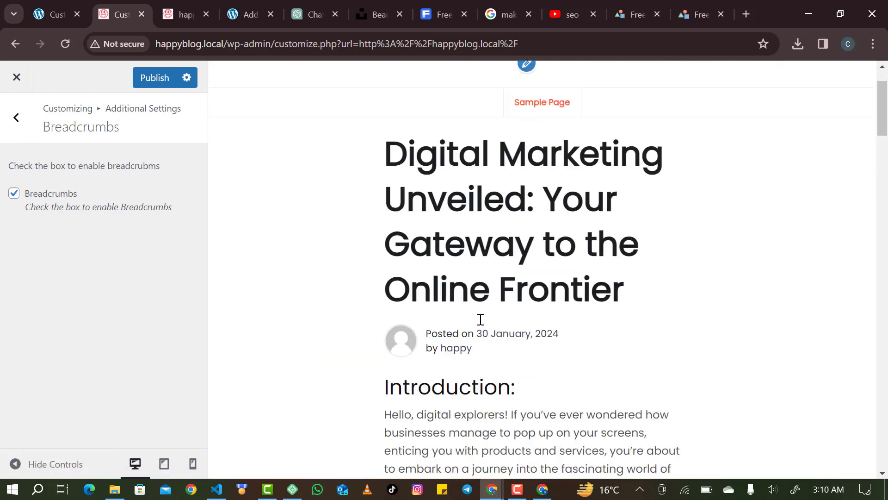
scroll(480, 236, "up", 4)
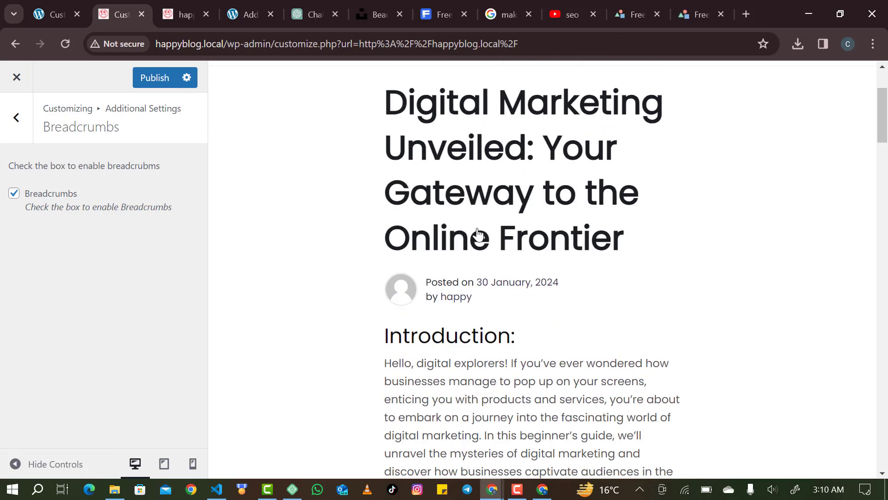
scroll(523, 227, "down", 5)
scroll(525, 226, "down", 3)
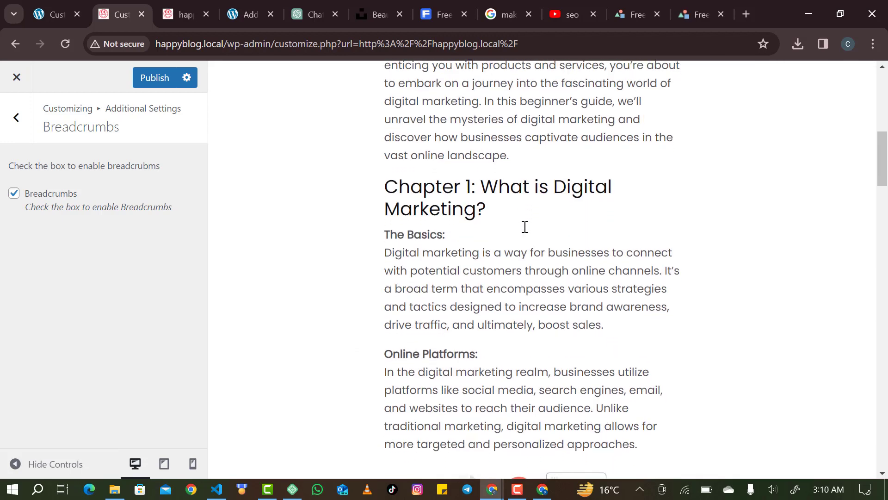
scroll(521, 224, "up", 9)
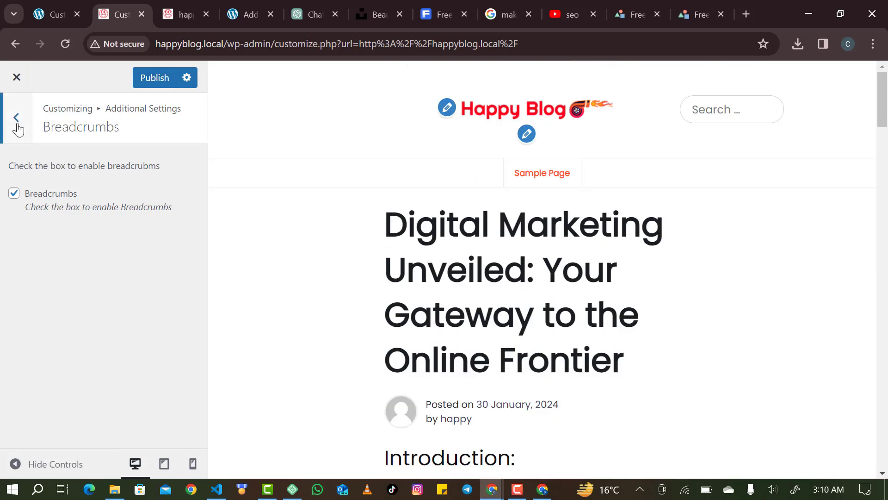
left_click(17, 123)
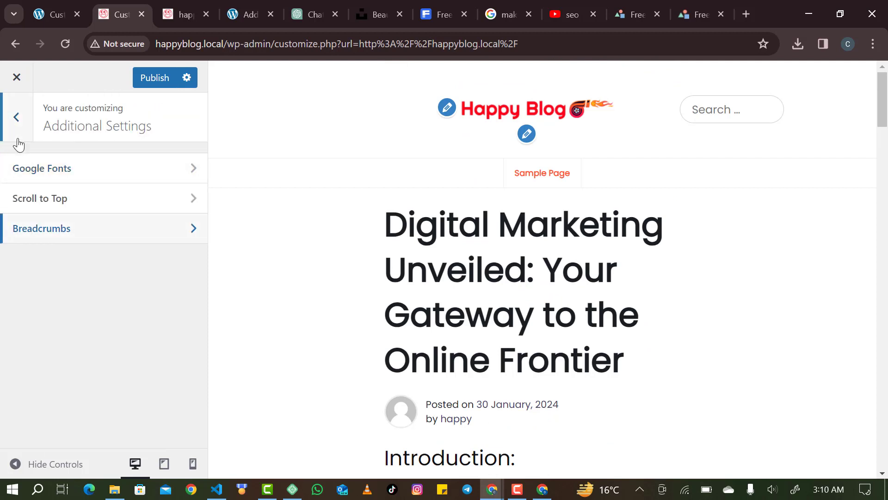
left_click(50, 232)
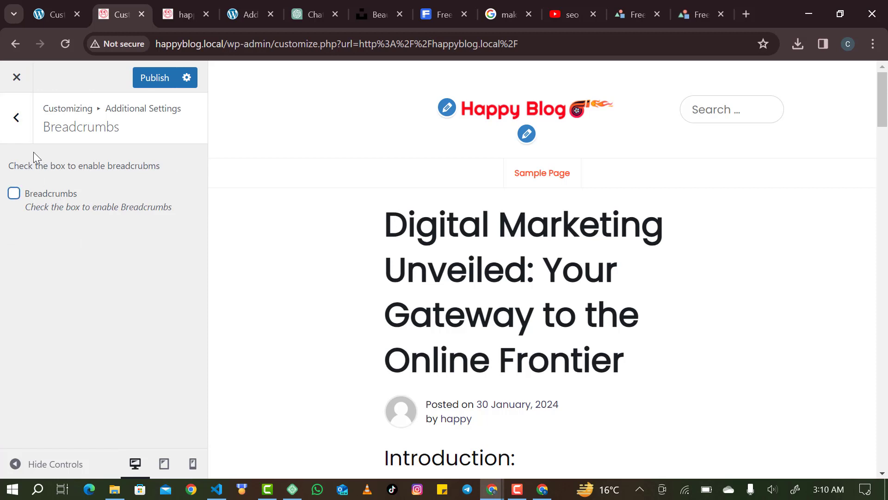
left_click(16, 118)
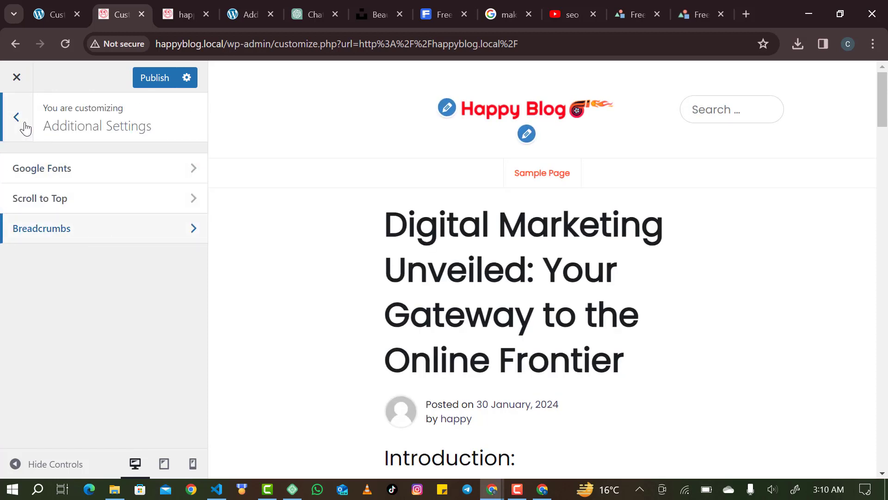
left_click(25, 129)
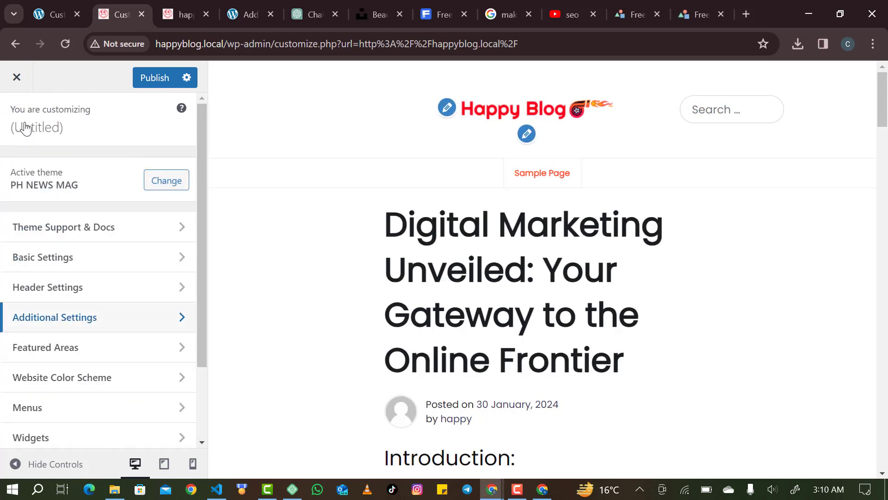
Open the Featured Ticker settings and show the homepage in the preview.
scroll(60, 319, "down", 1)
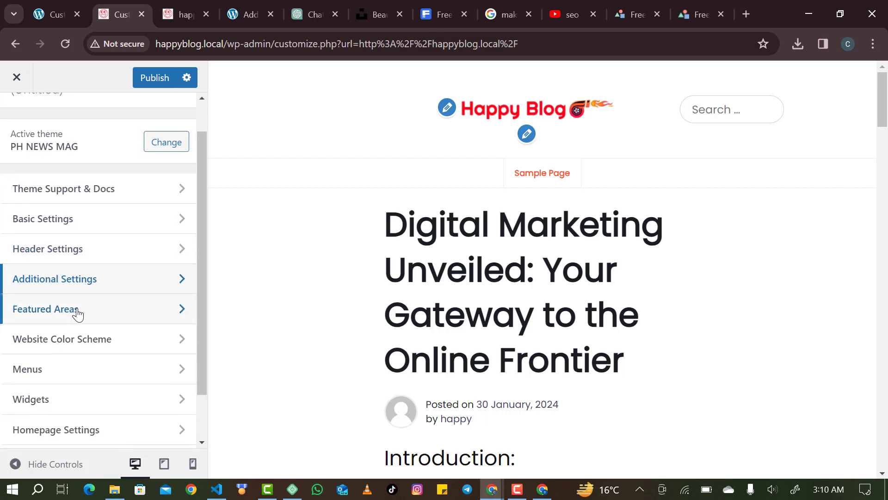
left_click(78, 314)
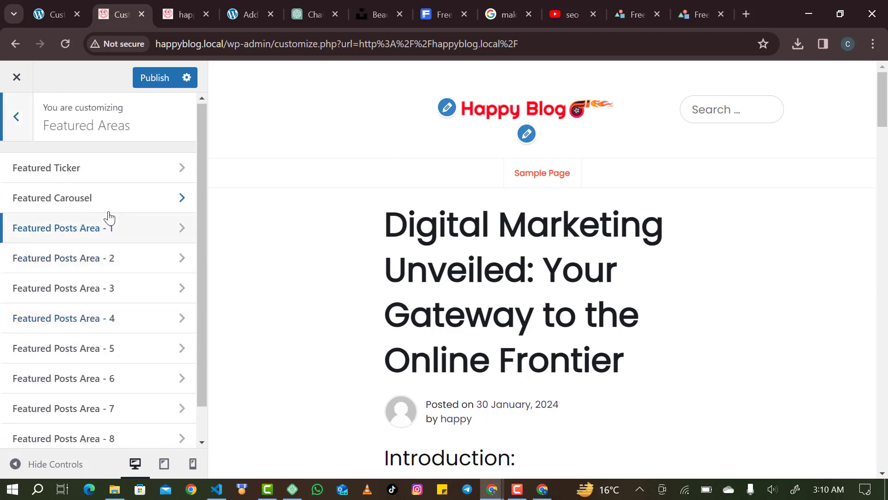
left_click(124, 184)
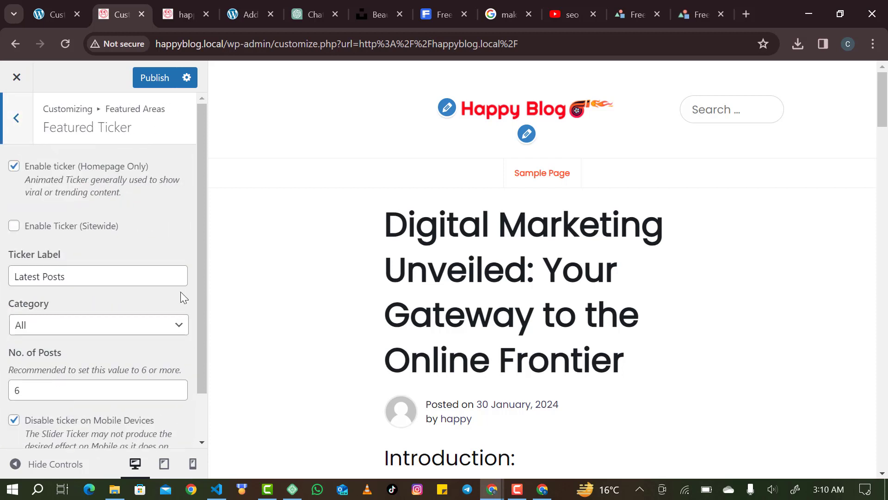
left_click(499, 121)
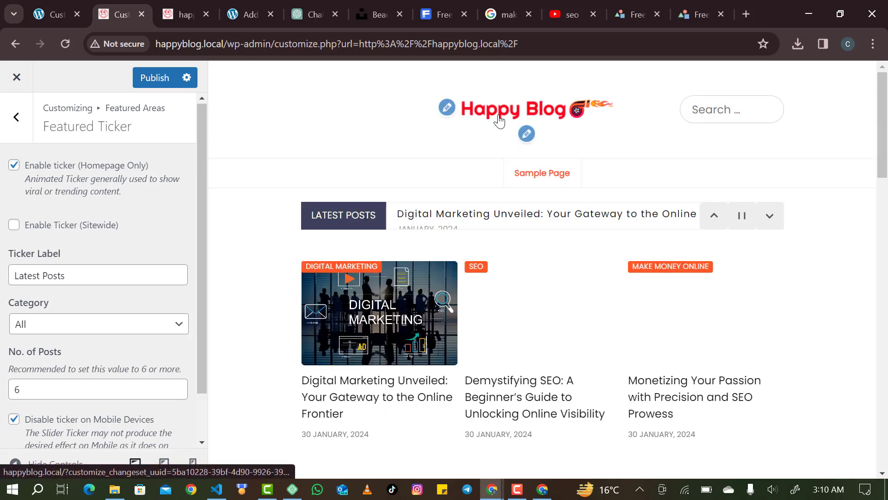
Enable the Latest Posts ticker sitewide, then go back to the featured areas list.
scroll(526, 259, "down", 3)
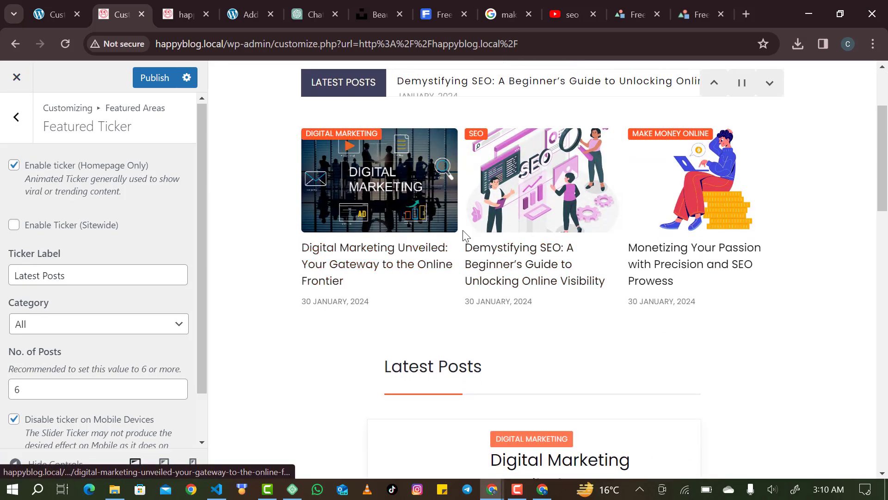
scroll(465, 235, "up", 3)
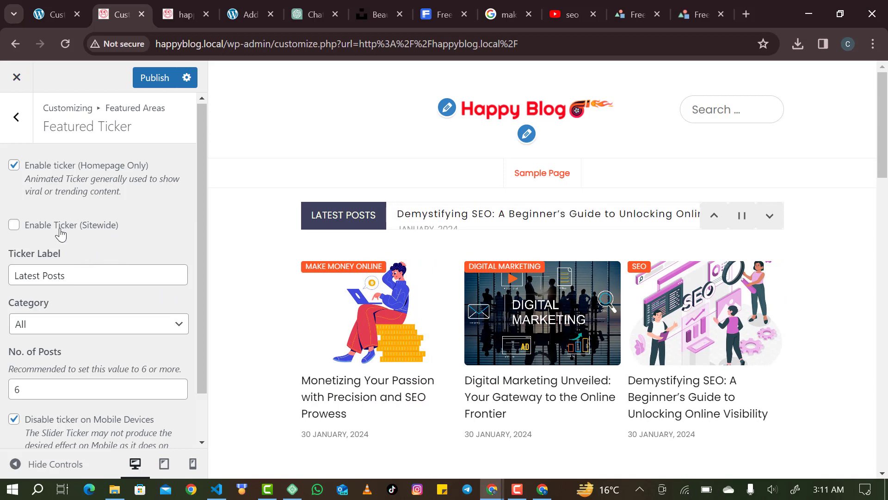
left_click(60, 230)
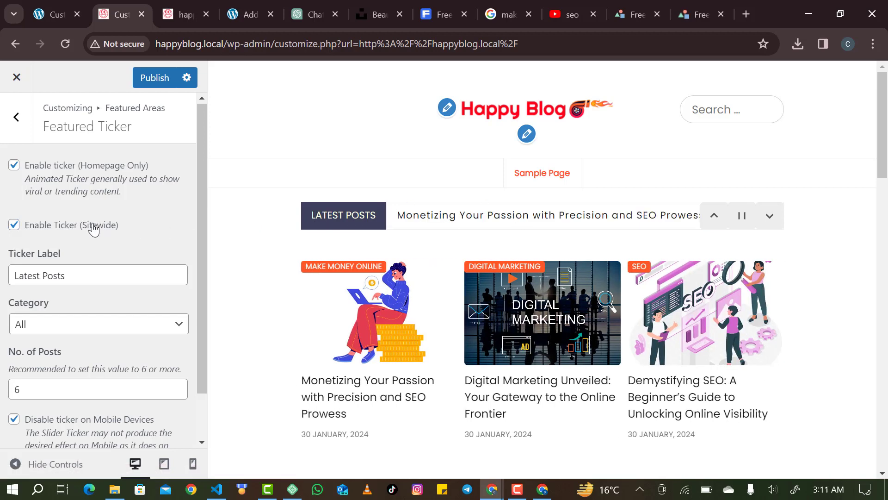
left_click(94, 226)
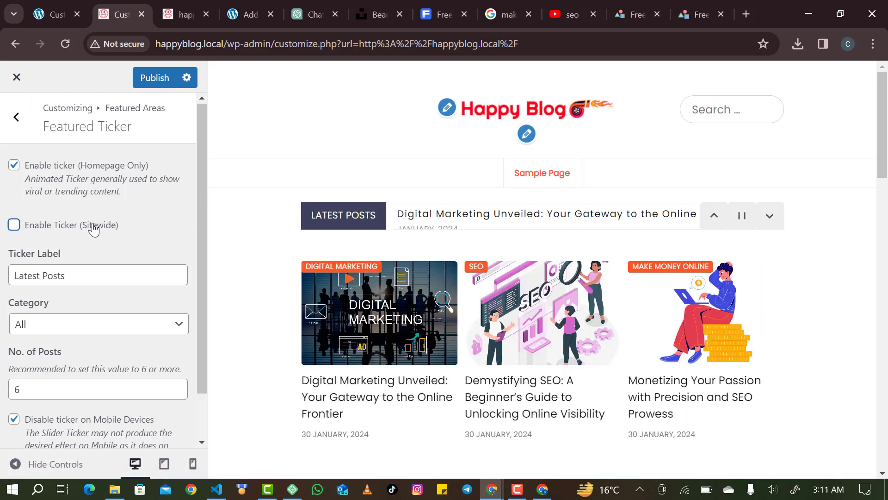
left_click(94, 226)
left_click(16, 116)
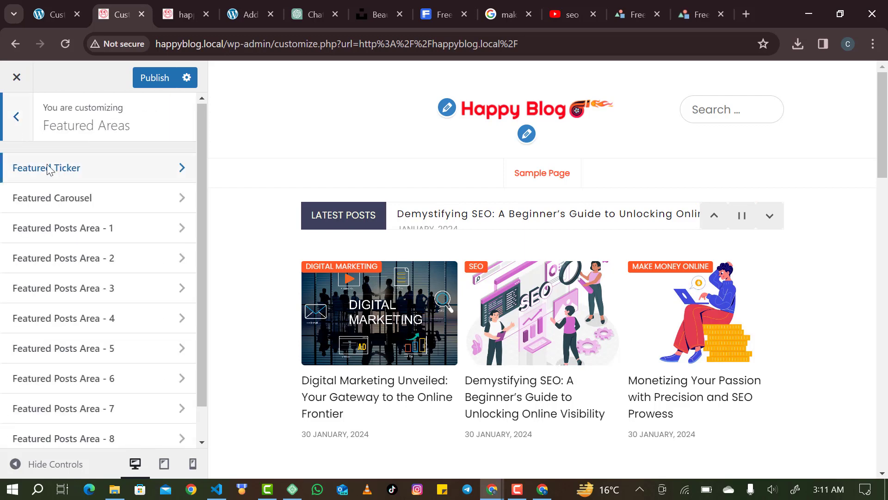
Set Featured Posts Area 1's category to Make Money Online and publish.
left_click(87, 243)
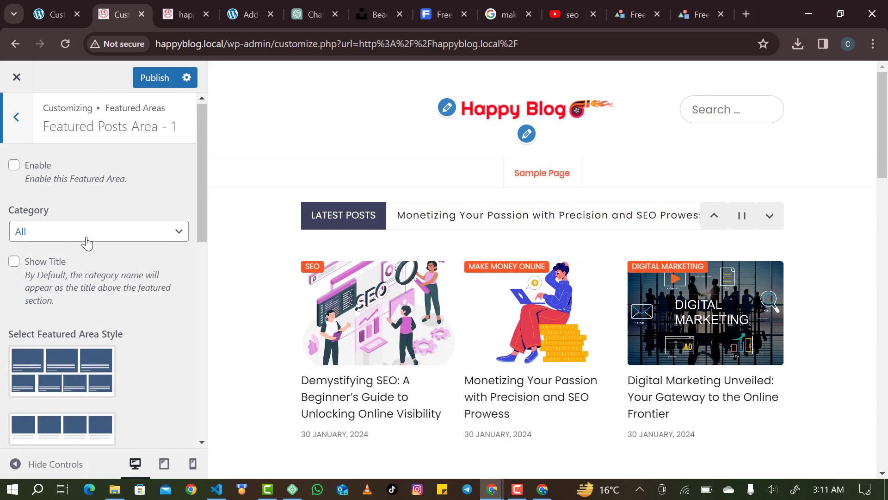
scroll(446, 294, "down", 9)
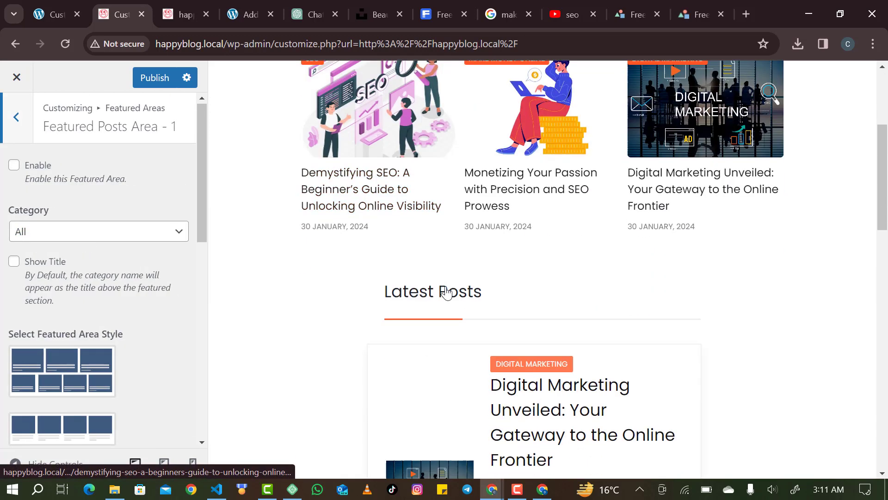
scroll(446, 293, "up", 3)
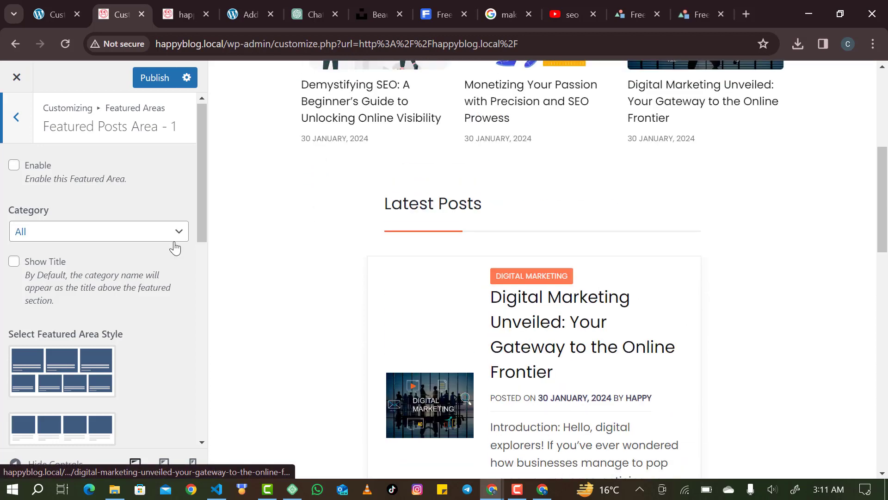
left_click(170, 240)
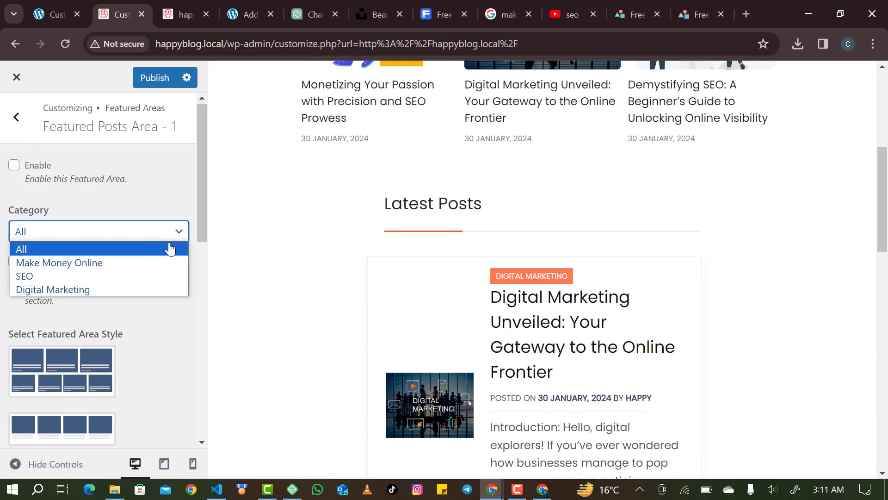
left_click(143, 263)
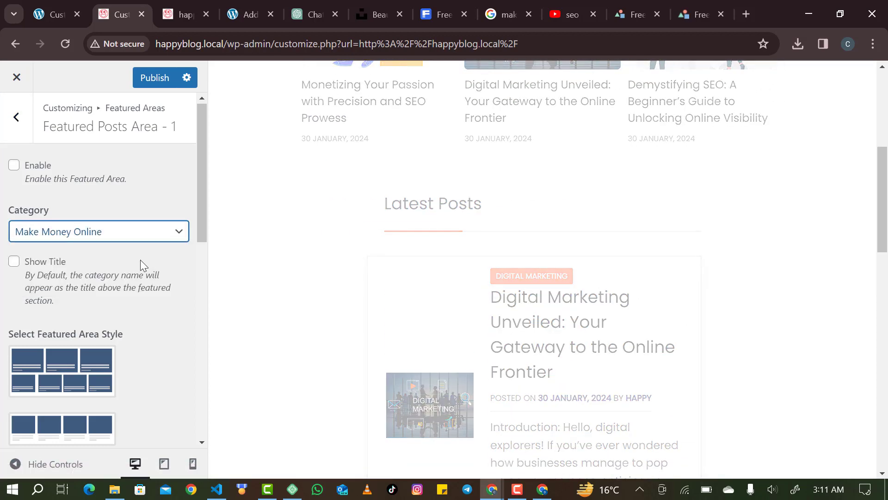
scroll(545, 232, "down", 3)
scroll(473, 236, "up", 6)
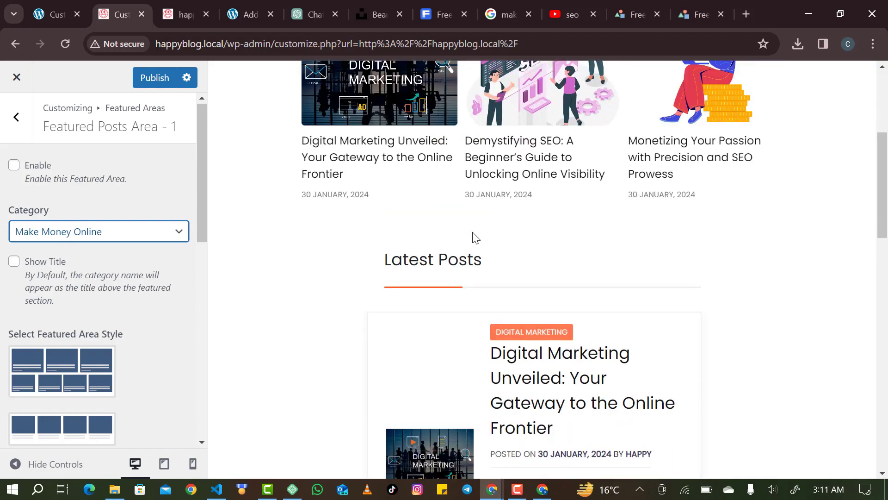
scroll(473, 236, "down", 2)
scroll(473, 233, "down", 10)
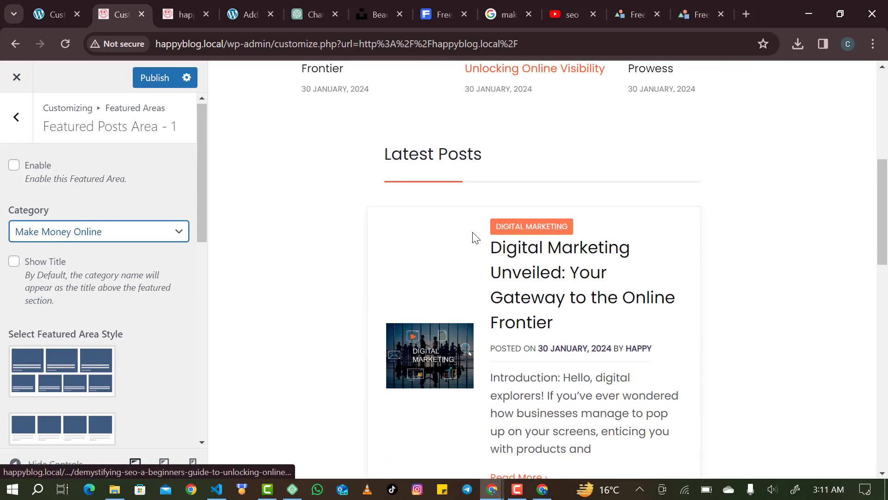
scroll(474, 235, "up", 11)
scroll(474, 237, "up", 1)
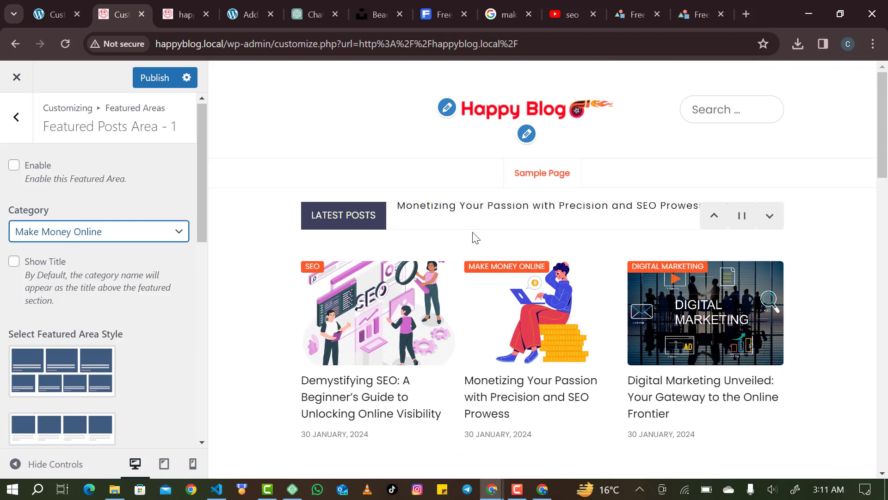
scroll(473, 236, "down", 4)
scroll(473, 236, "up", 4)
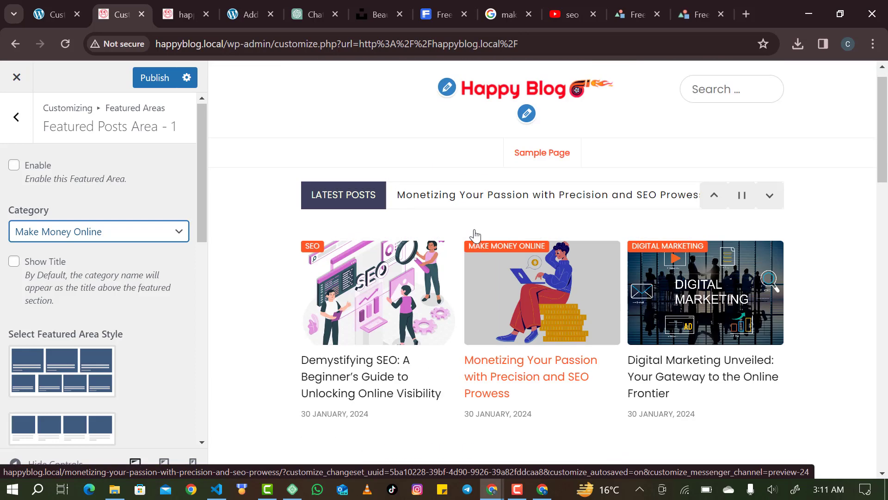
scroll(474, 236, "down", 2)
scroll(475, 236, "down", 10)
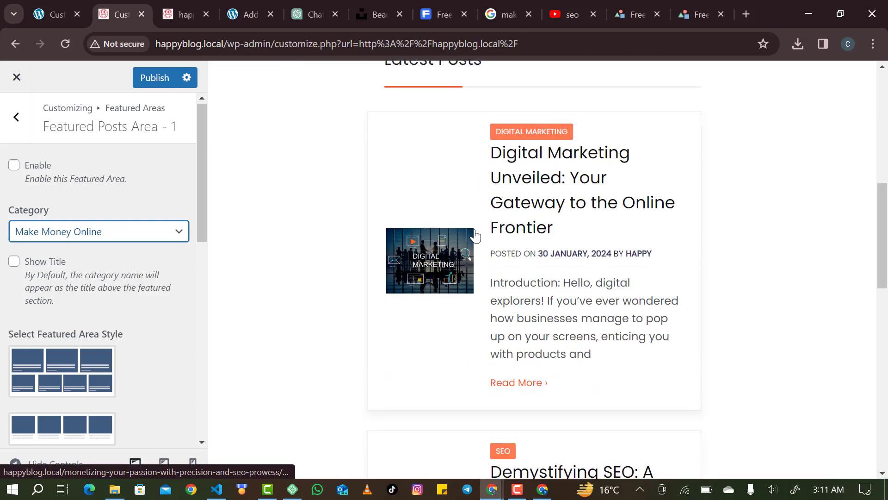
scroll(475, 236, "up", 6)
scroll(475, 236, "up", 1)
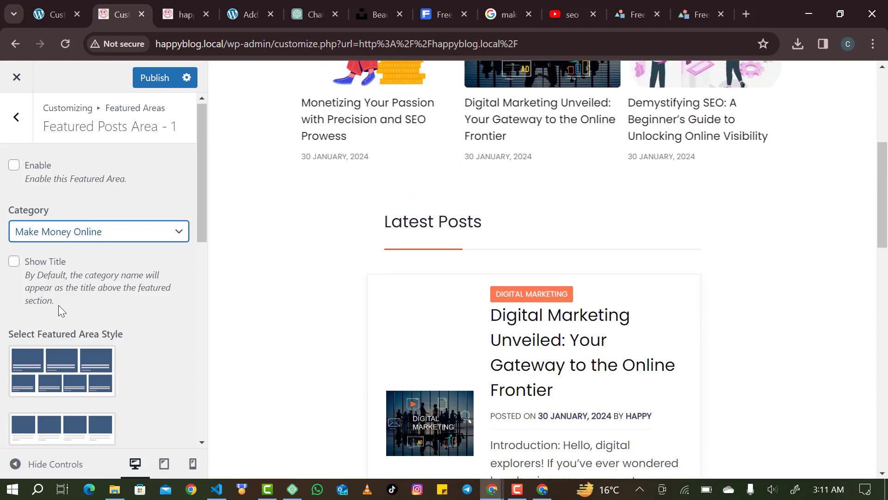
scroll(58, 305, "down", 3)
scroll(59, 306, "down", 5)
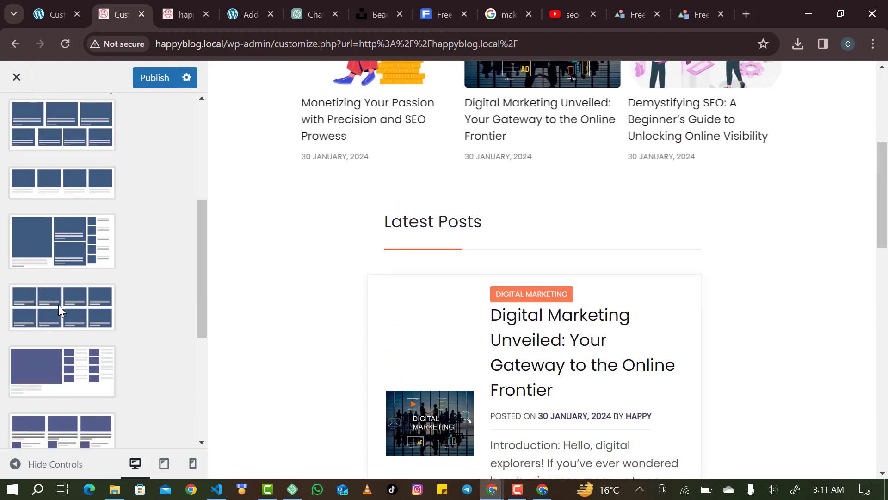
scroll(59, 304, "down", 3)
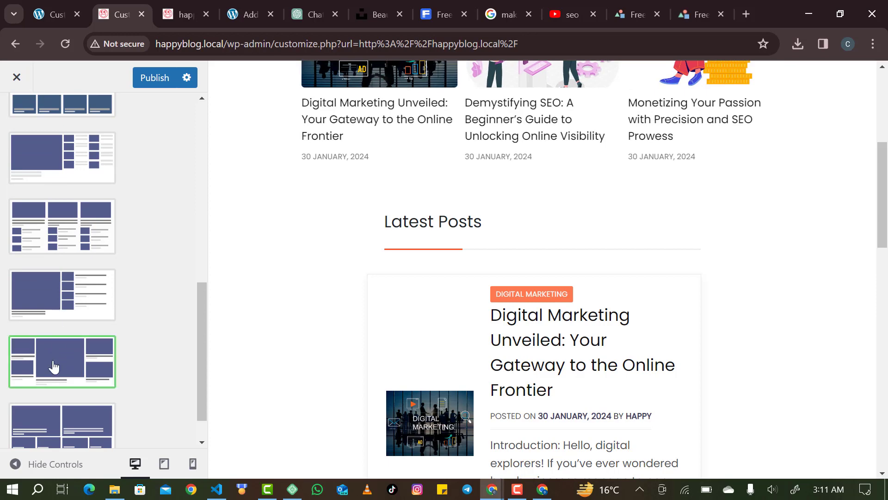
scroll(123, 340, "down", 1)
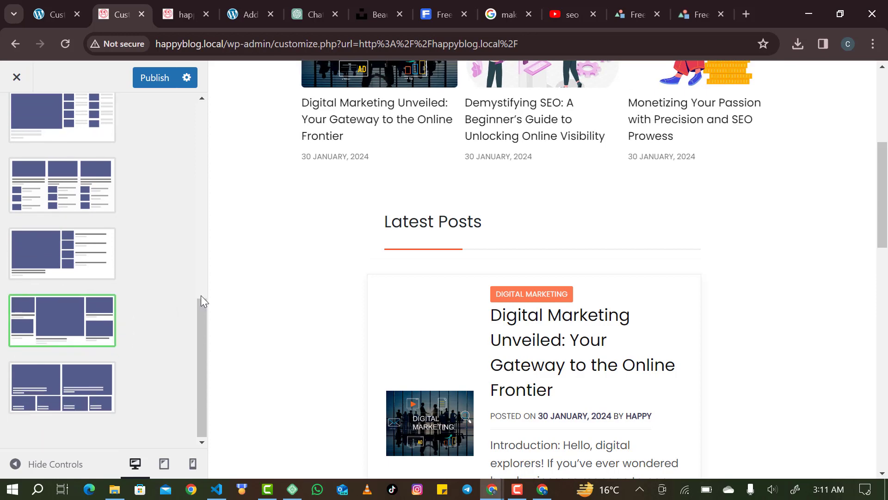
scroll(291, 216, "up", 6)
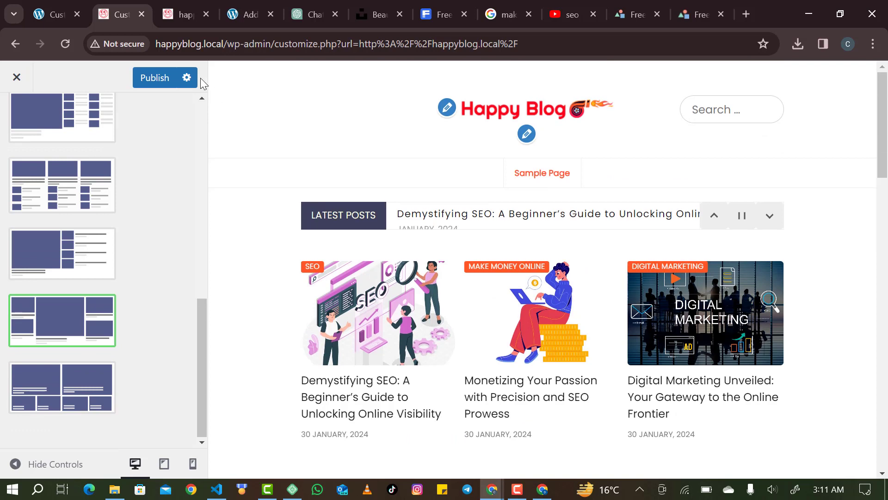
left_click(155, 78)
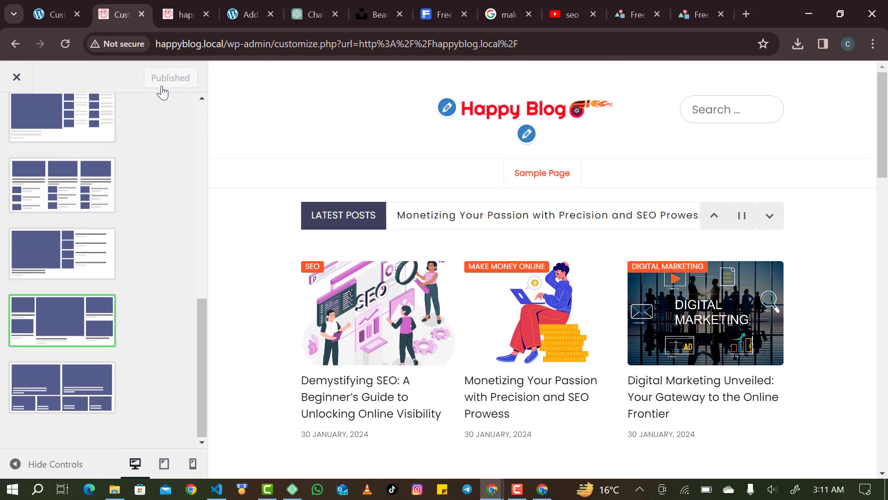
scroll(48, 109, "up", 5)
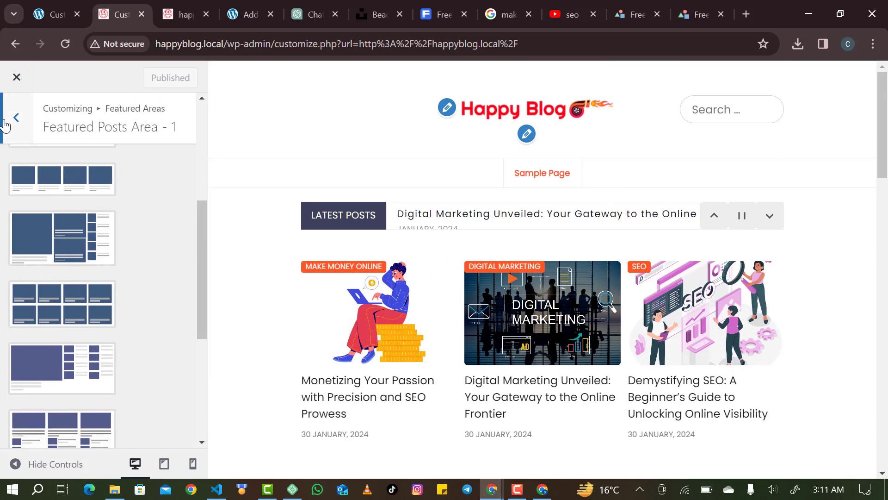
left_click(5, 121)
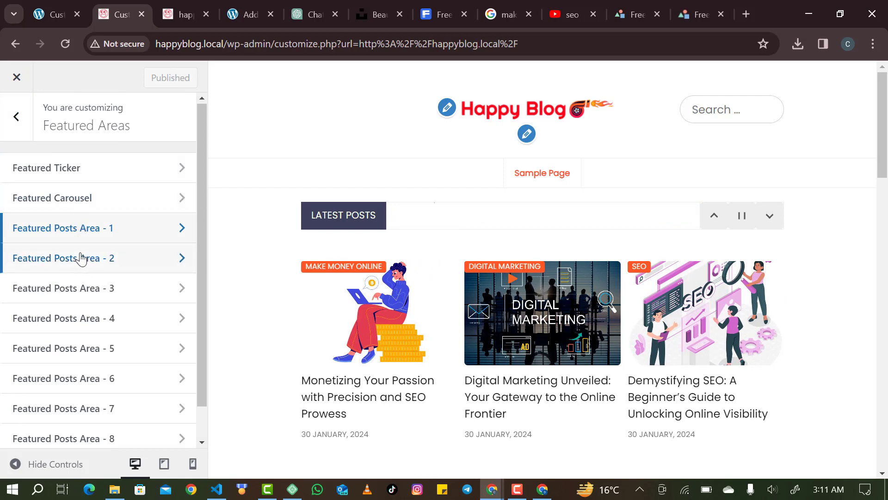
Give Featured Posts Area 2 the SEO category and the fourth layout style, then publish.
left_click(82, 258)
left_click(117, 244)
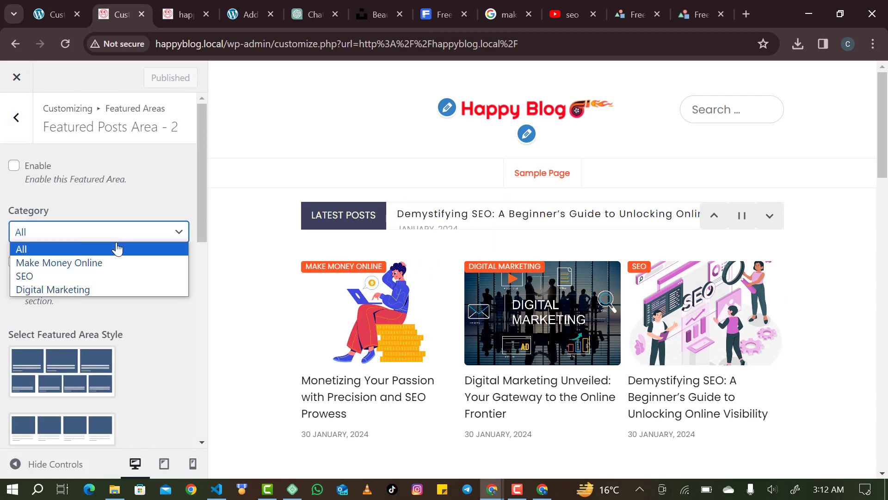
left_click(114, 272)
scroll(107, 369, "down", 10)
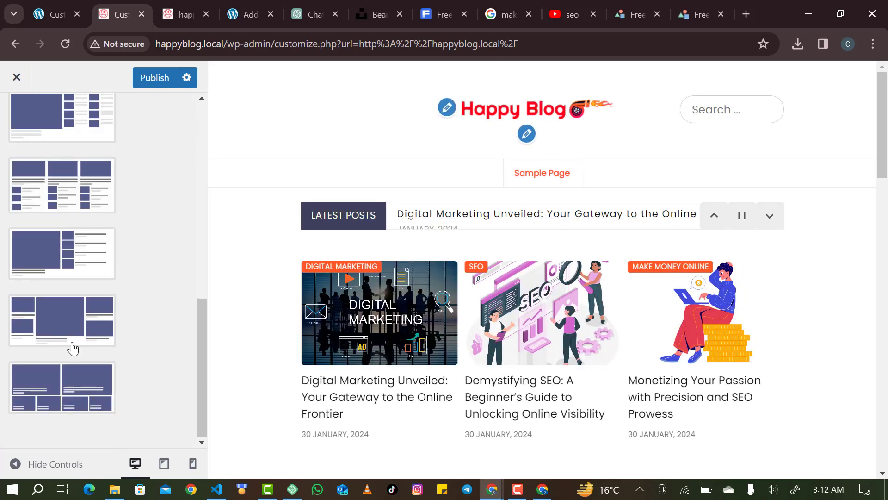
left_click(73, 348)
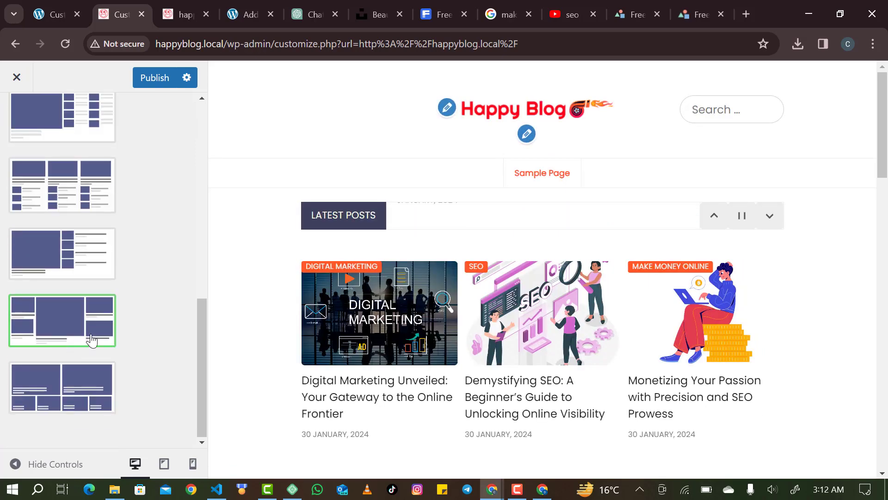
left_click(155, 78)
scroll(88, 114, "up", 6)
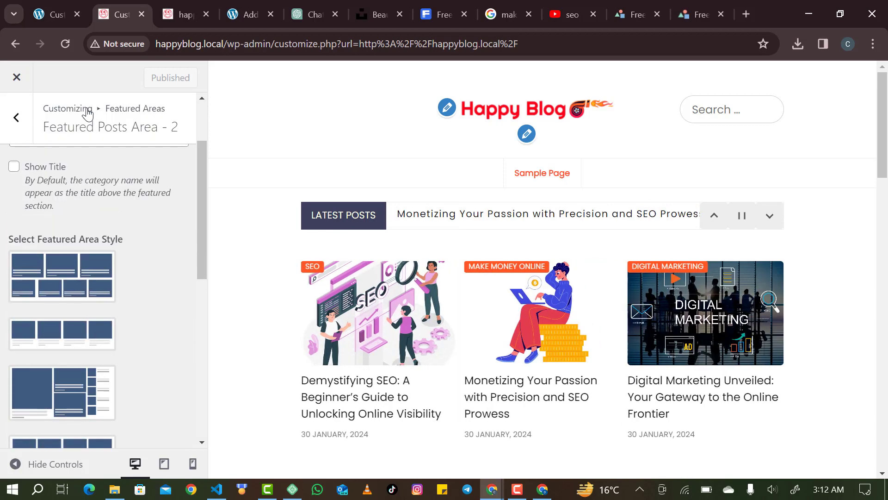
left_click(9, 126)
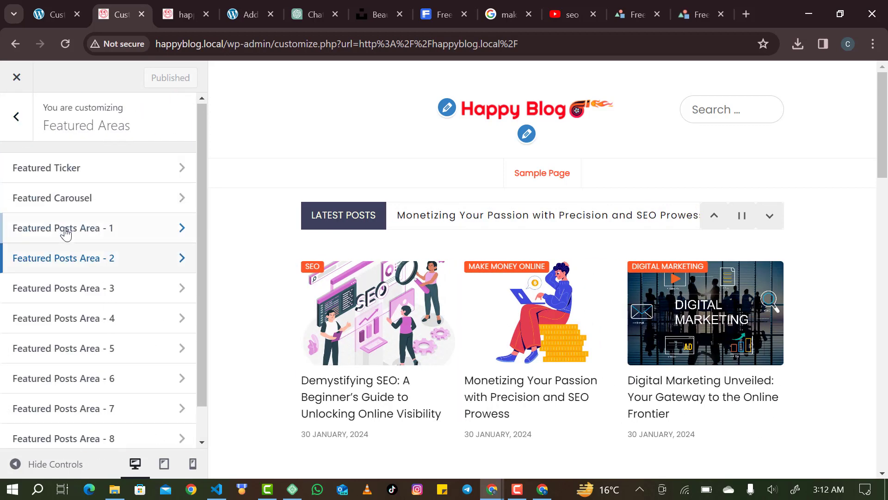
Set Featured Posts Area 3's category to Digital Marketing, publish, and switch to the happyblog.local tab.
left_click(70, 284)
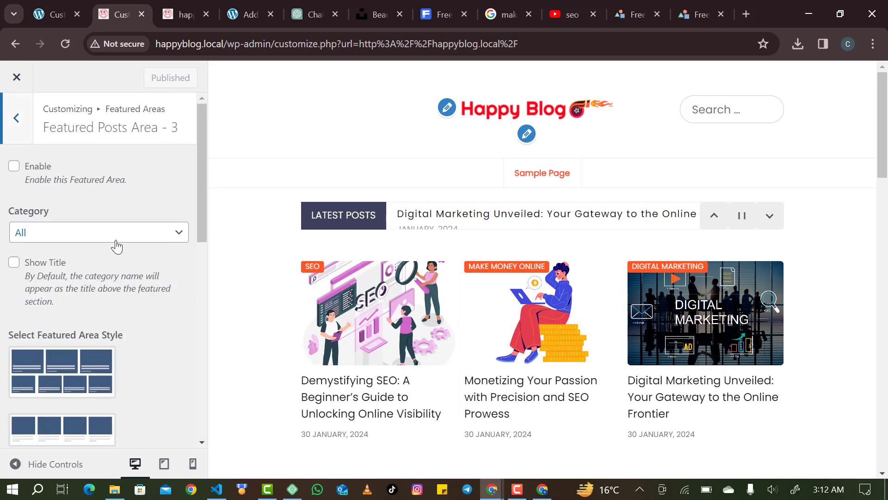
scroll(116, 247, "down", 1)
left_click(106, 206)
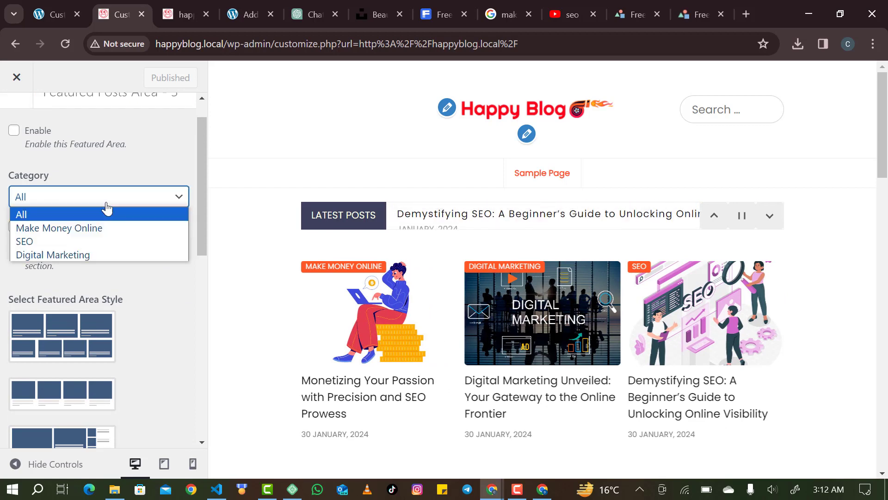
left_click(104, 254)
scroll(103, 248, "down", 8)
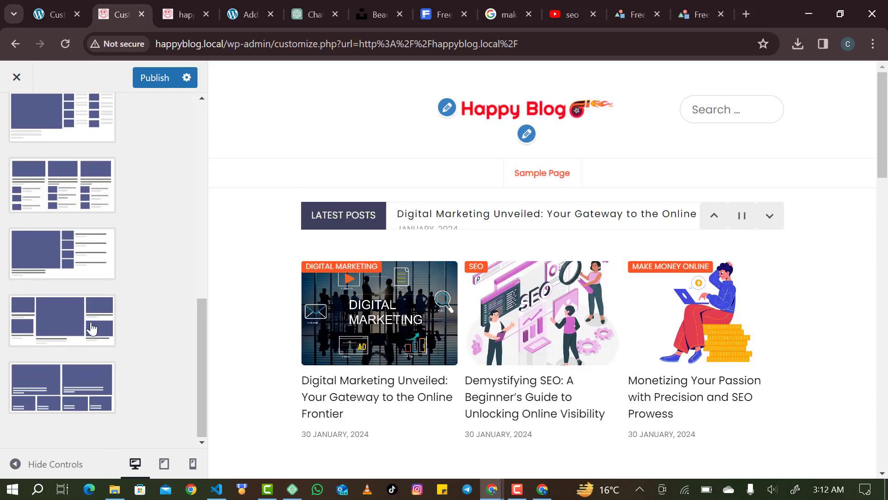
left_click(159, 84)
scroll(415, 132, "down", 20)
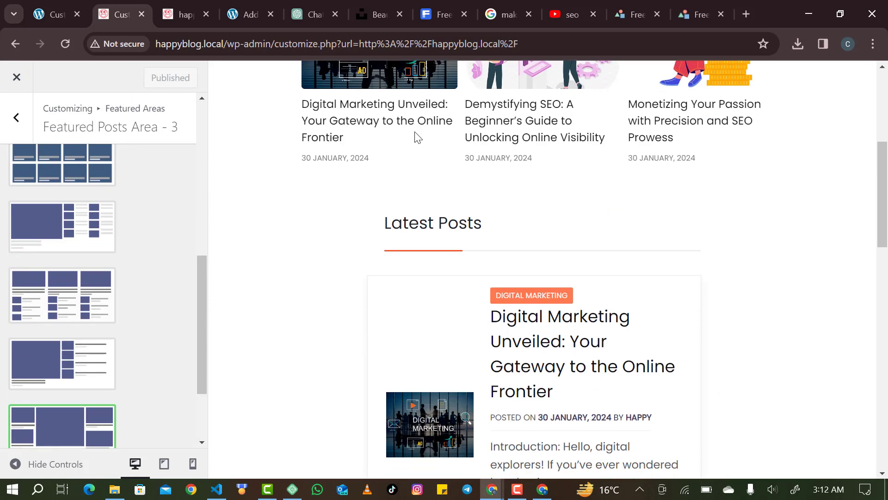
scroll(414, 131, "up", 8)
scroll(415, 135, "up", 8)
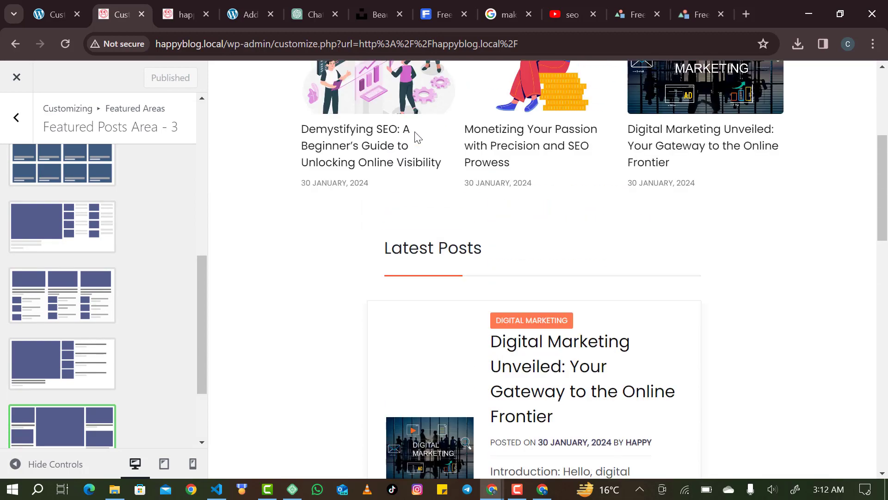
left_click(183, 14)
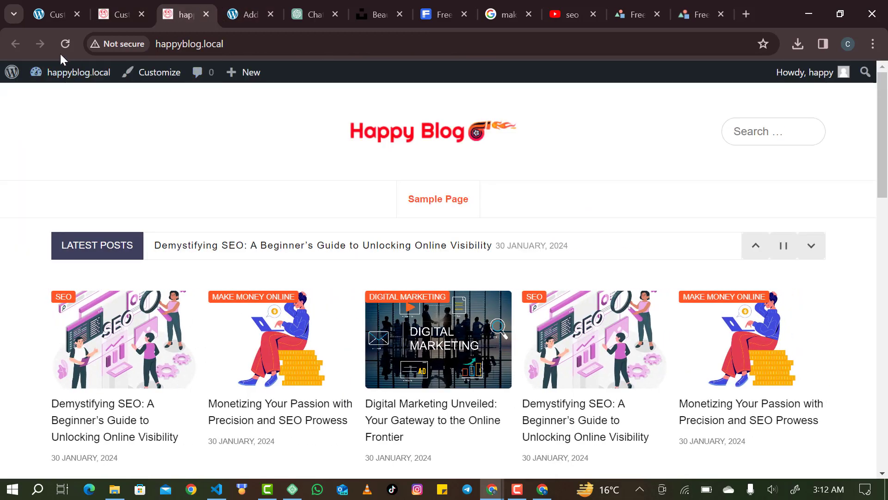
Reload the live homepage to review the published featured areas, then return to the Customizer.
left_click(63, 50)
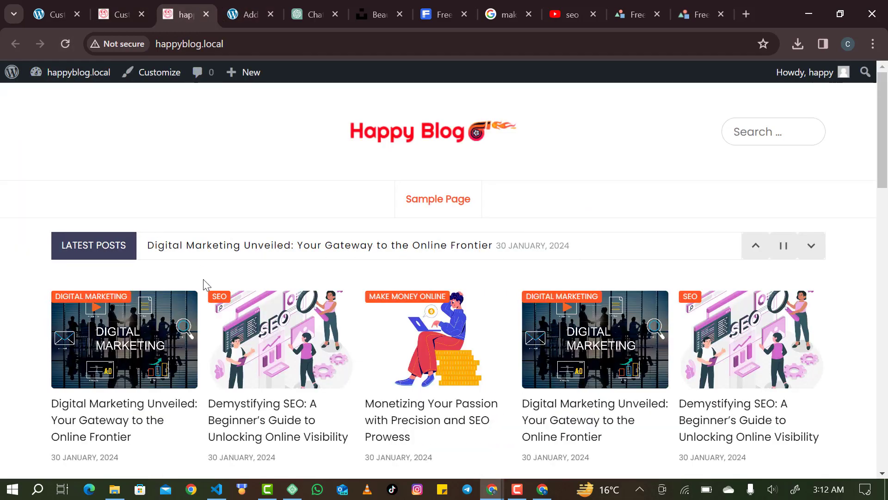
scroll(205, 282, "down", 3)
scroll(204, 280, "down", 15)
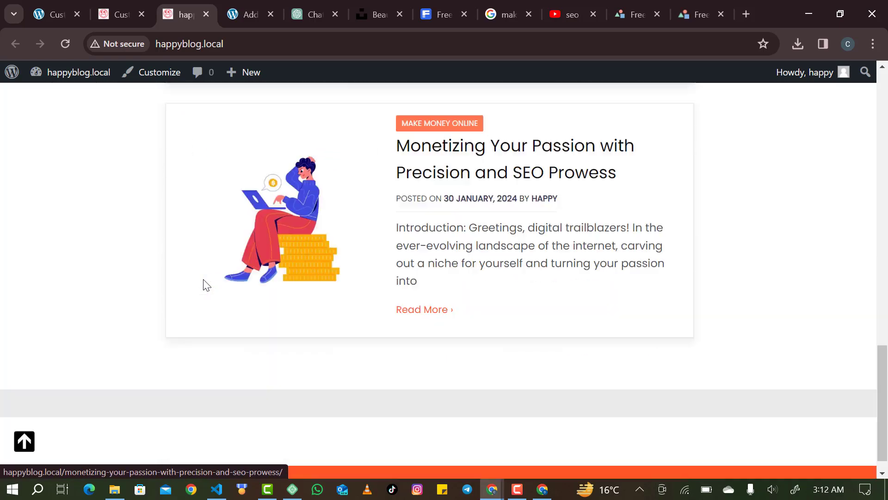
scroll(203, 281, "up", 15)
scroll(203, 280, "down", 5)
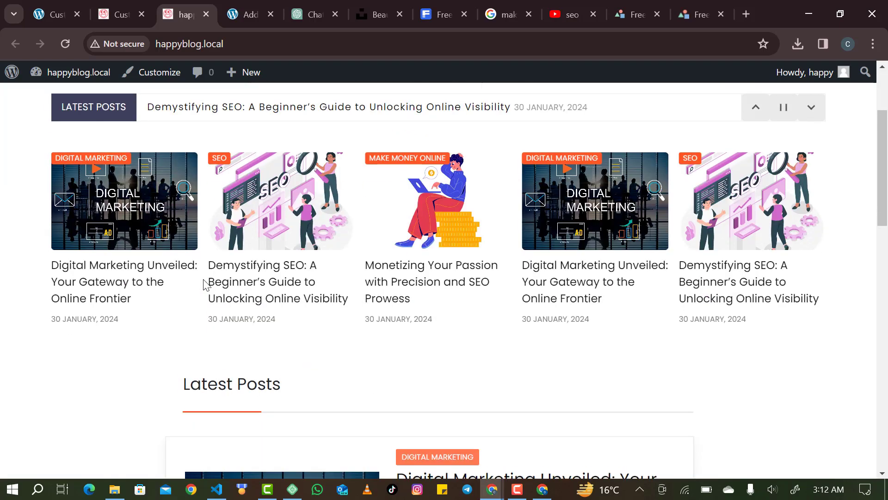
scroll(202, 284, "up", 5)
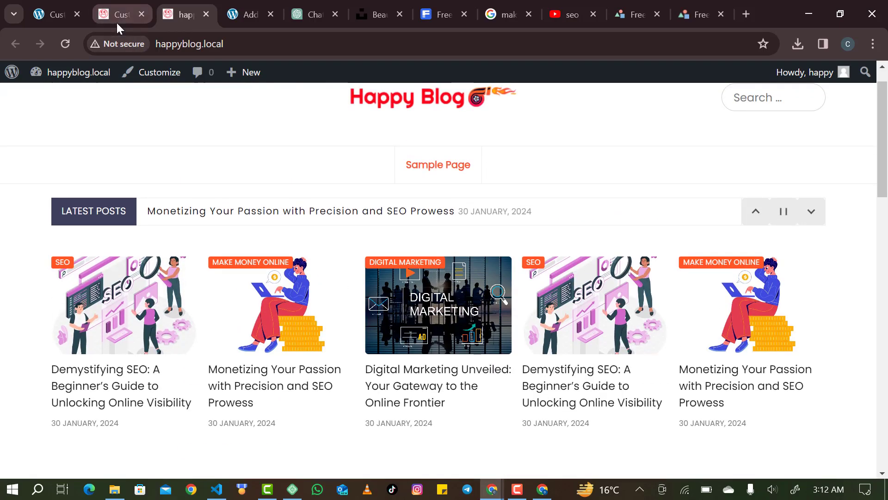
left_click(116, 21)
scroll(142, 250, "up", 7)
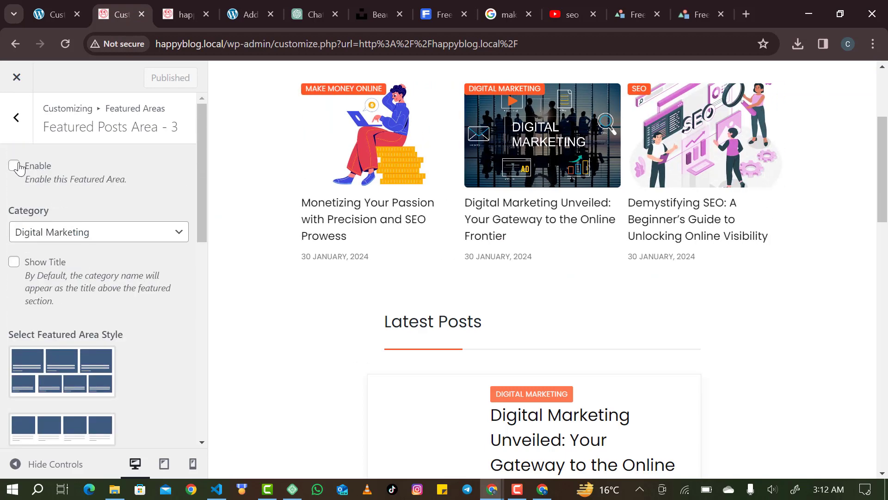
Enable Featured Posts Areas 3 and 1, showing the category title for Area 1.
left_click(14, 165)
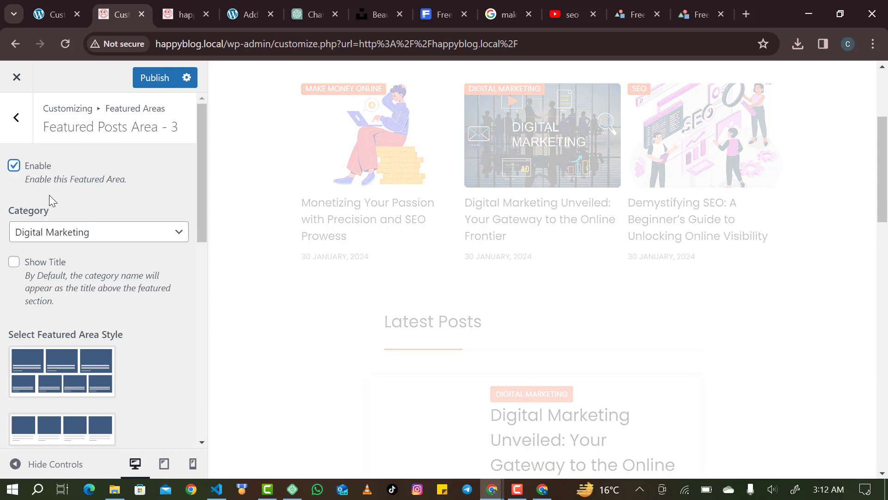
scroll(318, 208, "down", 1)
scroll(460, 208, "down", 6)
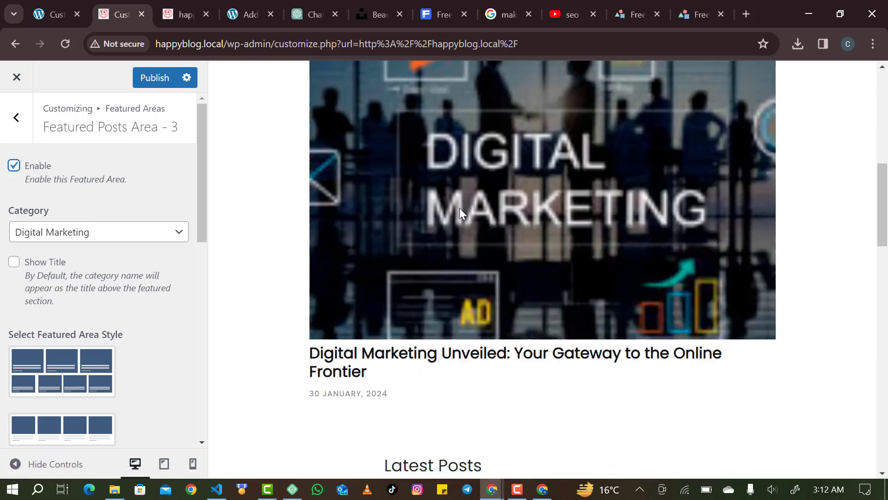
scroll(460, 211, "up", 1)
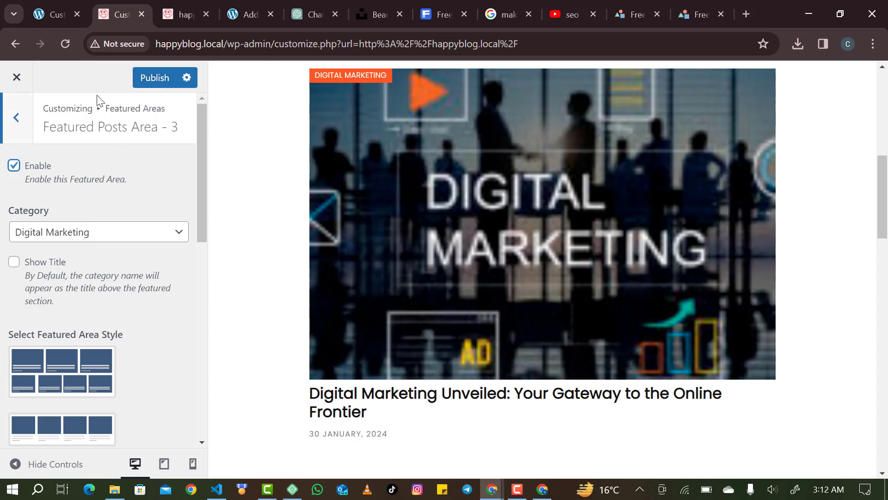
left_click(15, 120)
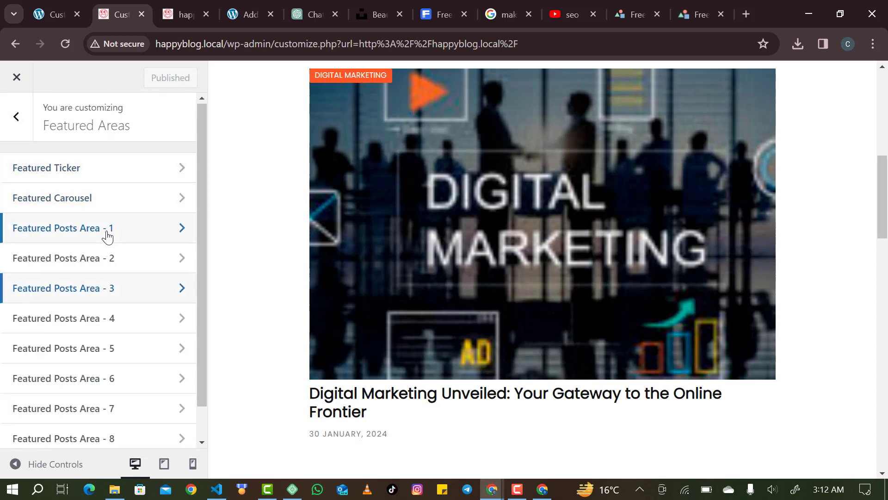
left_click(107, 236)
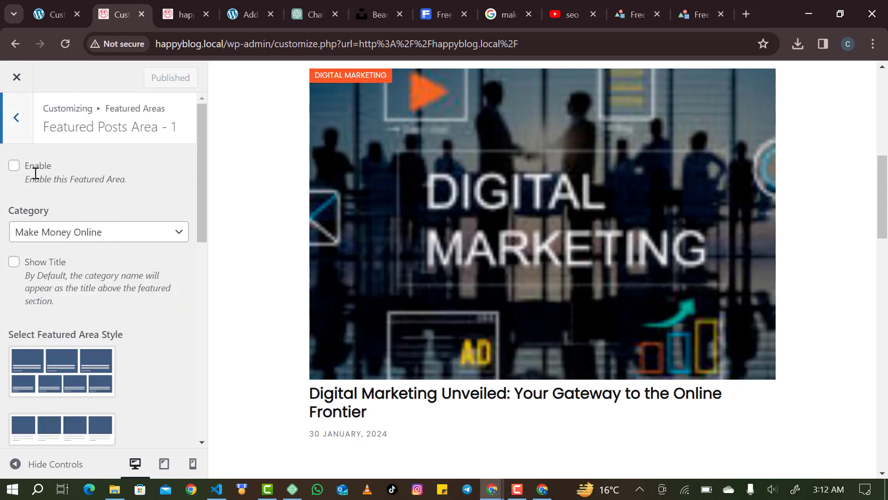
left_click(14, 165)
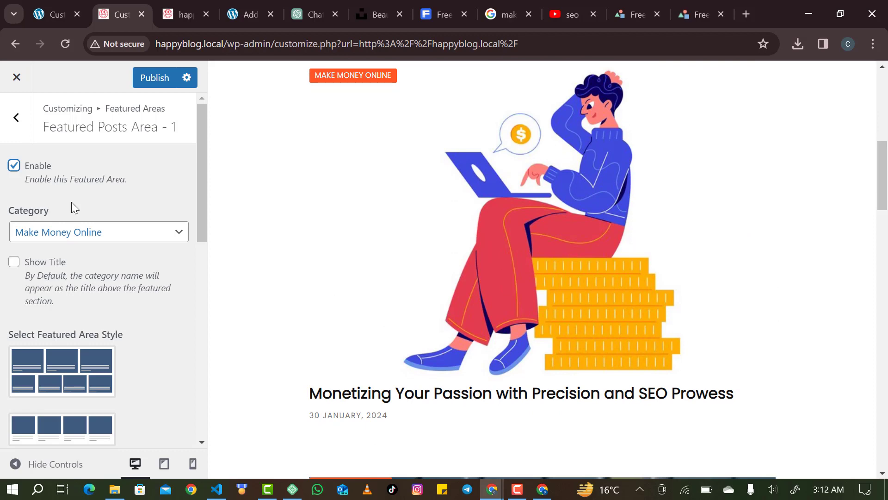
left_click(13, 263)
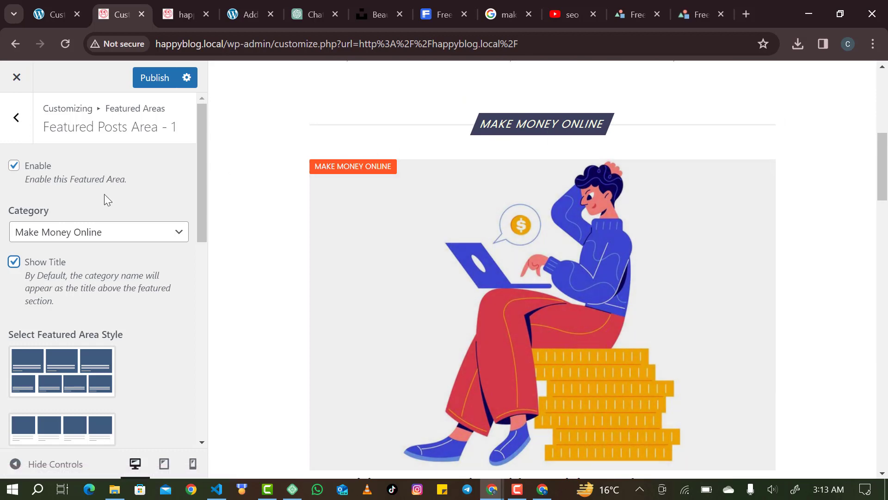
left_click(16, 126)
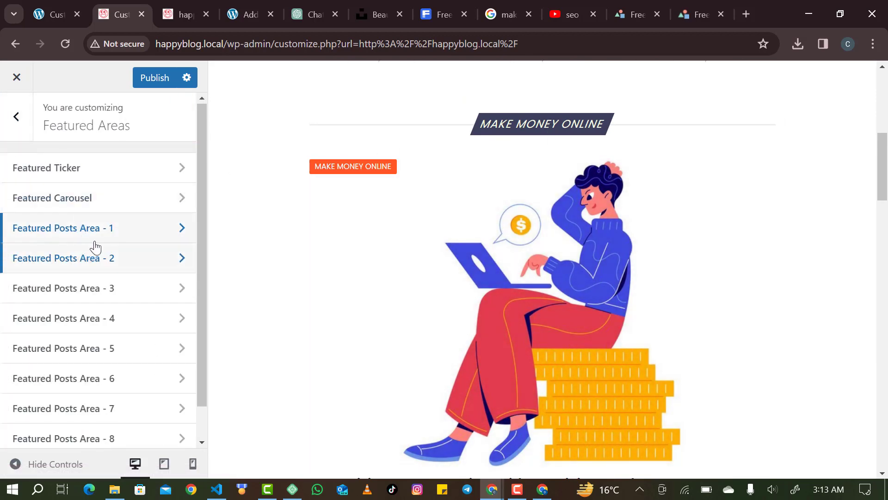
Enable Area 2, show Area 3's category title, publish, and switch to the live site.
left_click(95, 263)
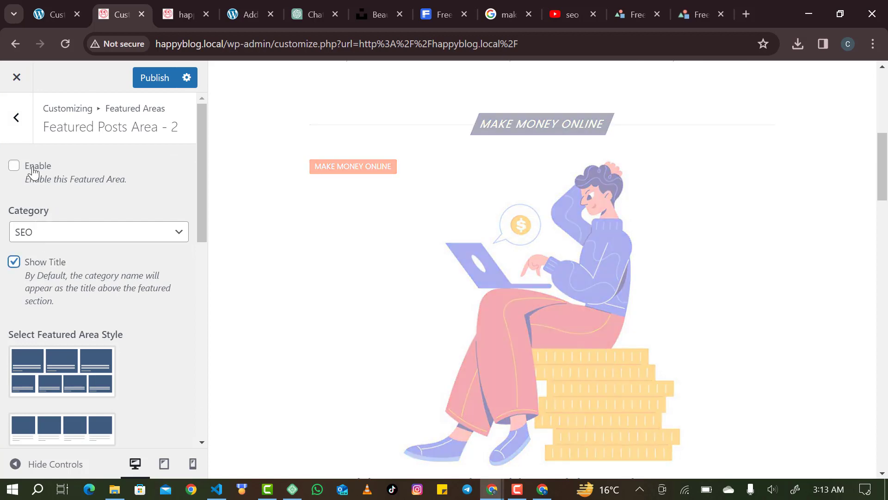
left_click(27, 168)
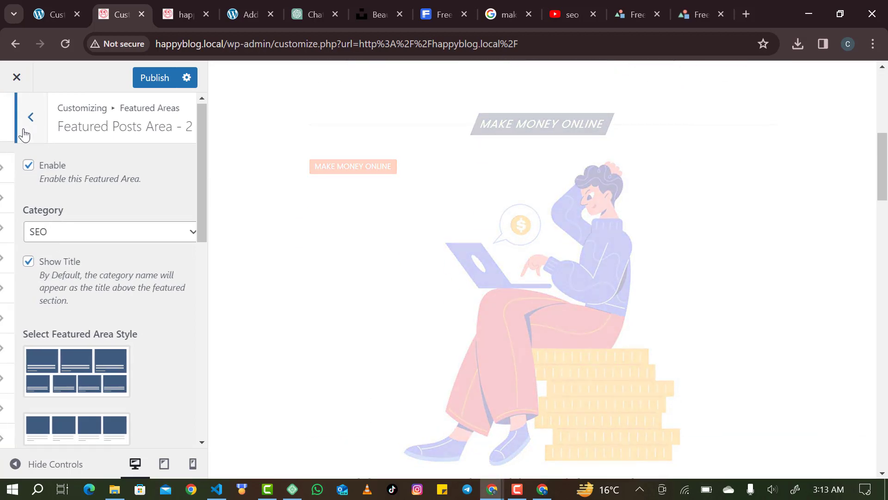
left_click(23, 130)
left_click(70, 287)
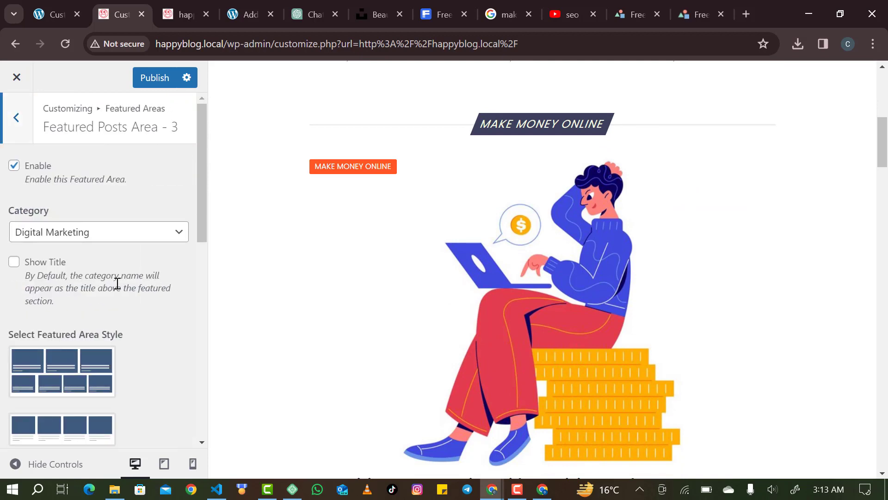
left_click(15, 261)
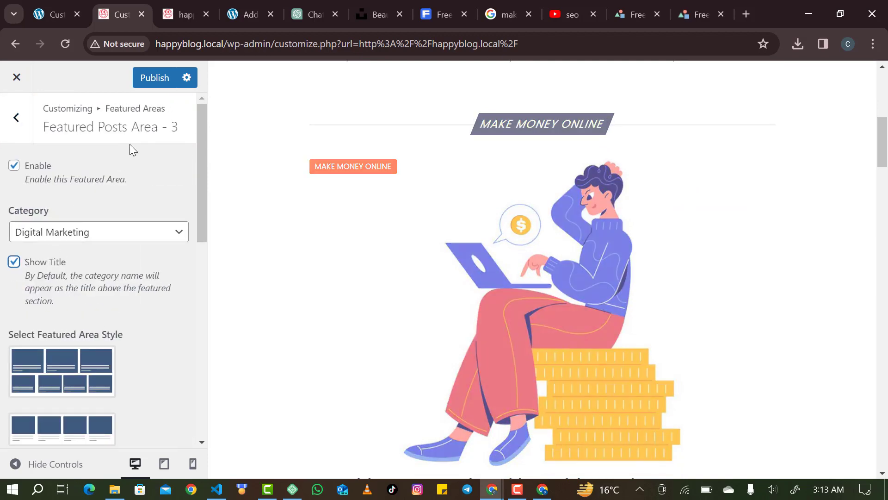
left_click(152, 75)
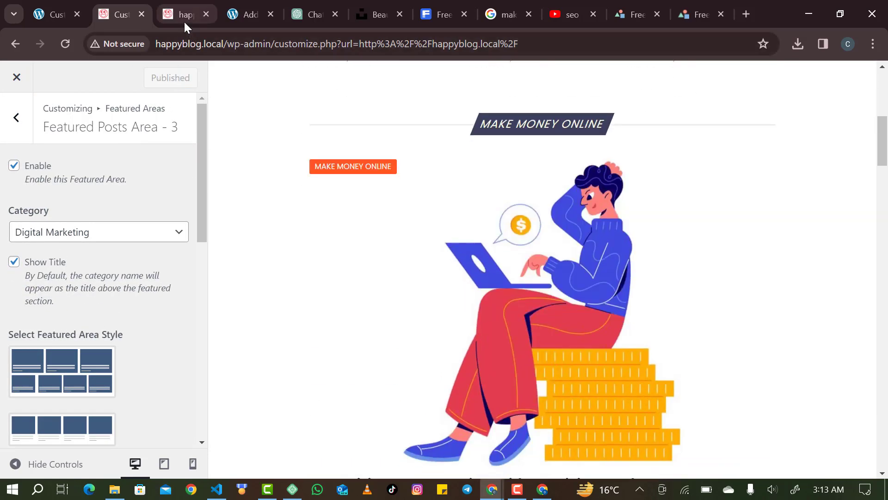
left_click(182, 21)
scroll(276, 217, "down", 1)
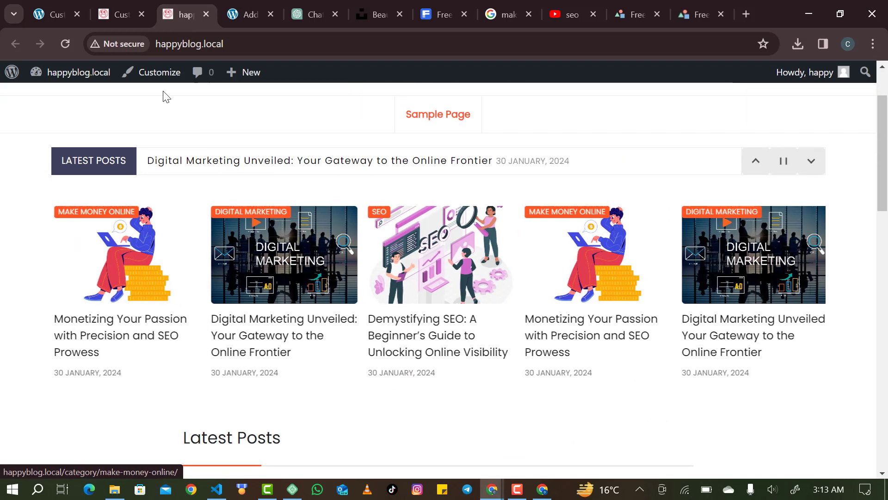
scroll(242, 274, "down", 10)
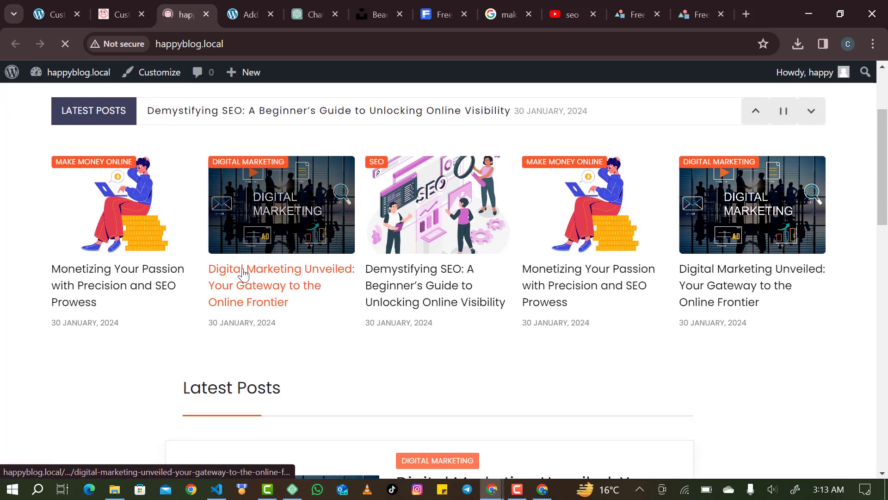
scroll(243, 275, "down", 2)
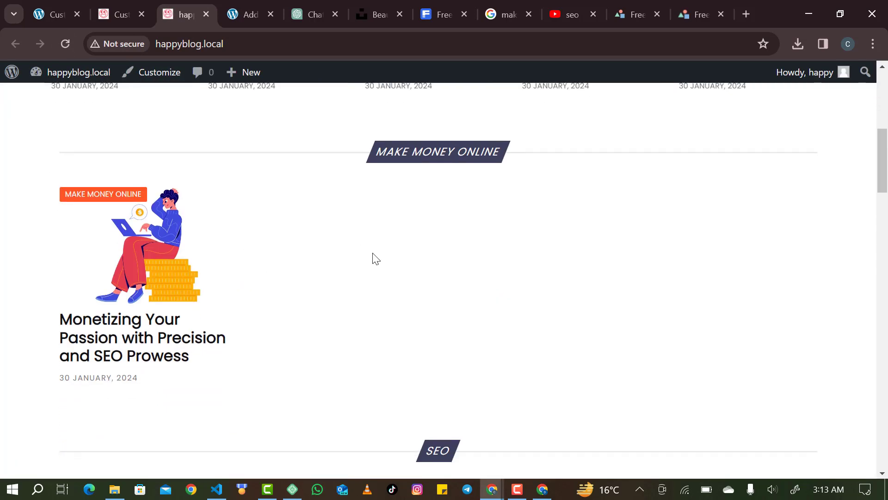
scroll(430, 369, "down", 10)
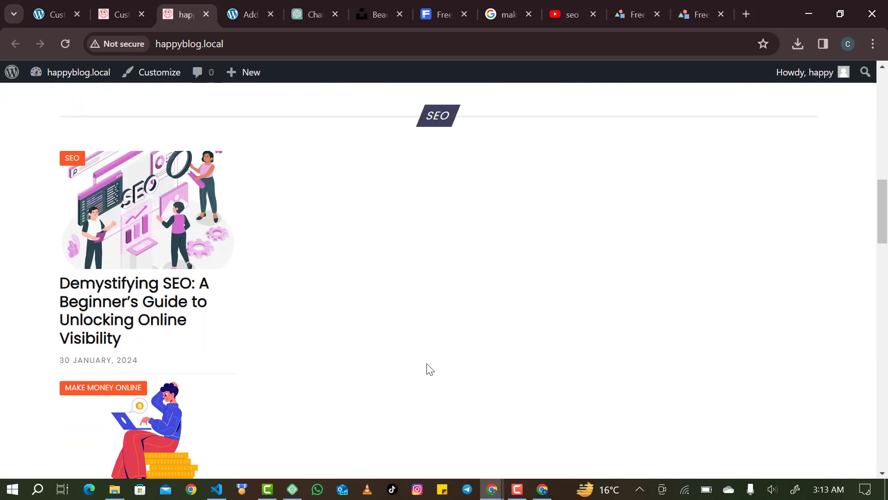
scroll(430, 369, "down", 2)
scroll(430, 369, "up", 2)
scroll(430, 369, "down", 4)
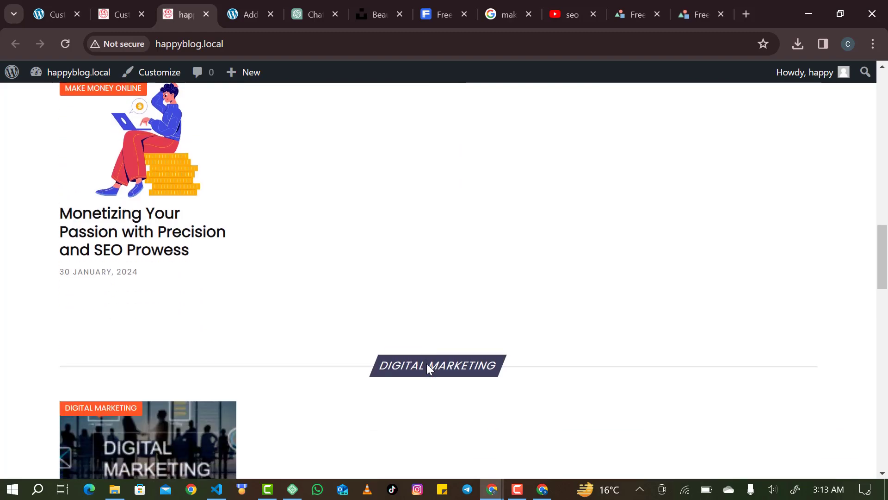
scroll(430, 369, "up", 7)
scroll(430, 369, "down", 9)
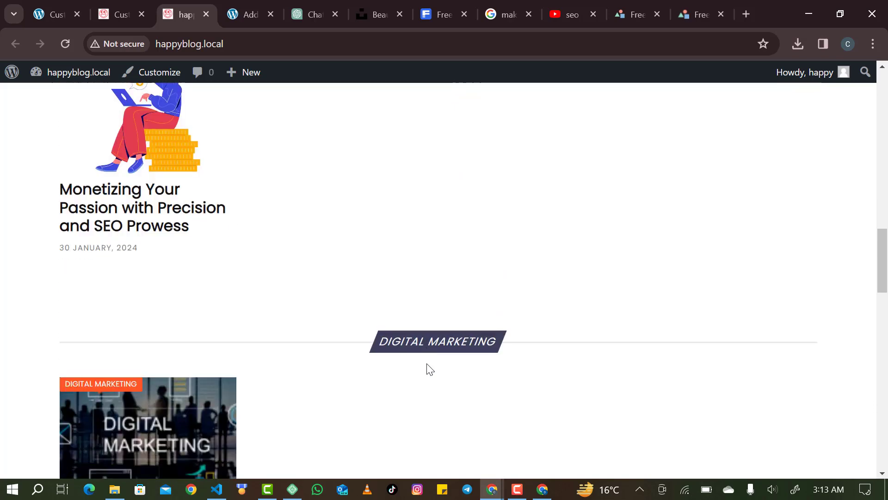
scroll(430, 369, "up", 15)
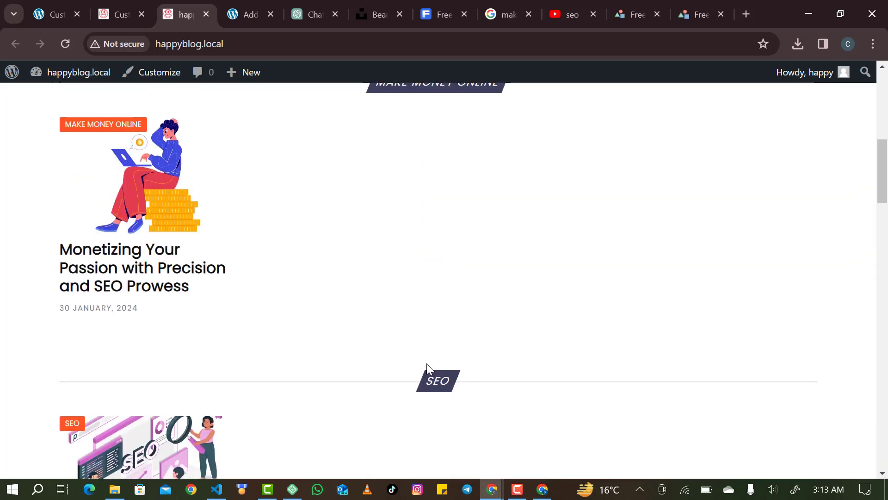
scroll(430, 369, "down", 3)
scroll(430, 369, "down", 16)
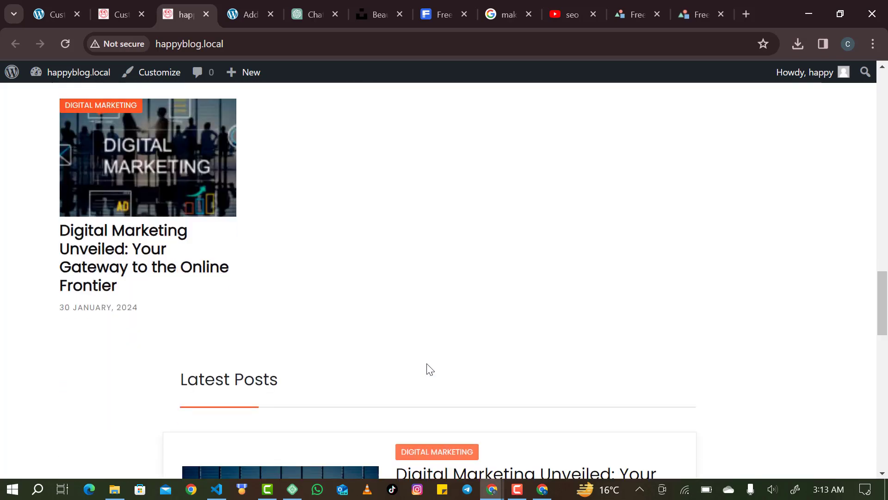
scroll(423, 305, "up", 17)
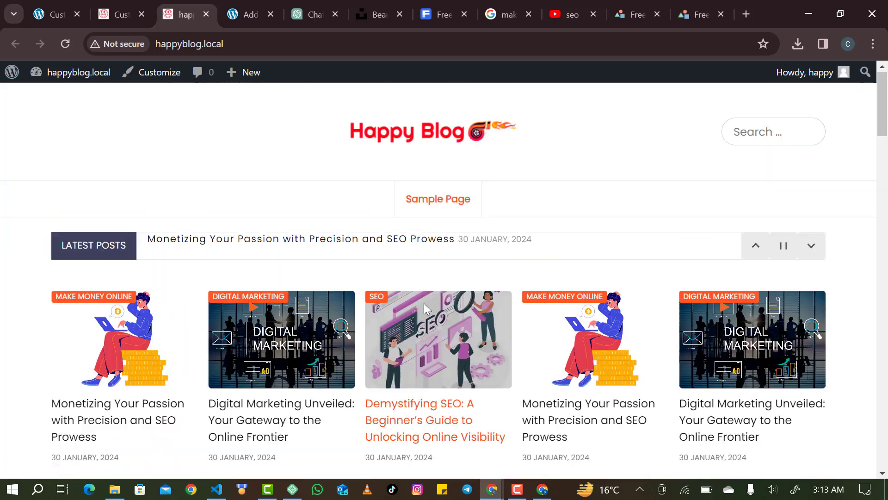
scroll(424, 305, "down", 5)
scroll(424, 305, "down", 5)
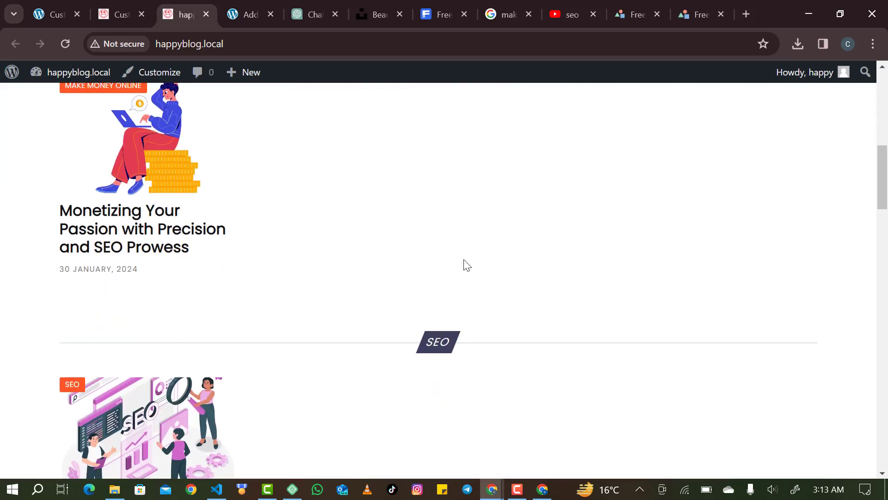
scroll(455, 281, "up", 1)
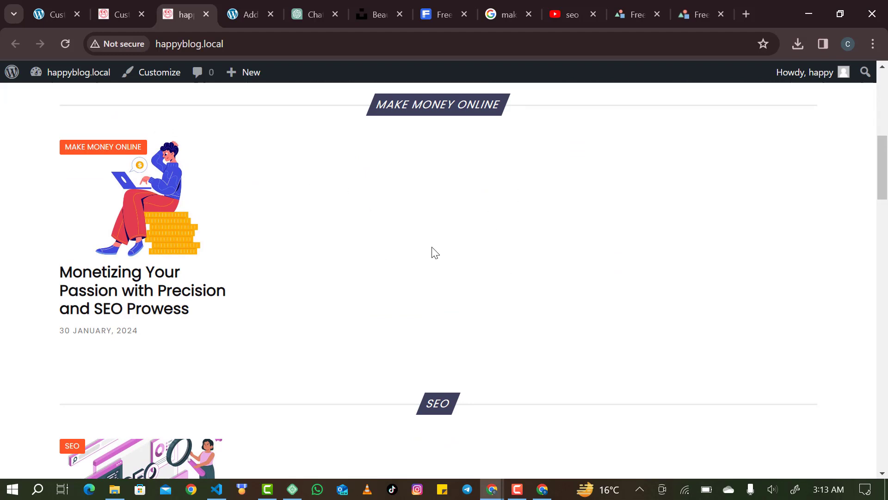
scroll(406, 338, "down", 3)
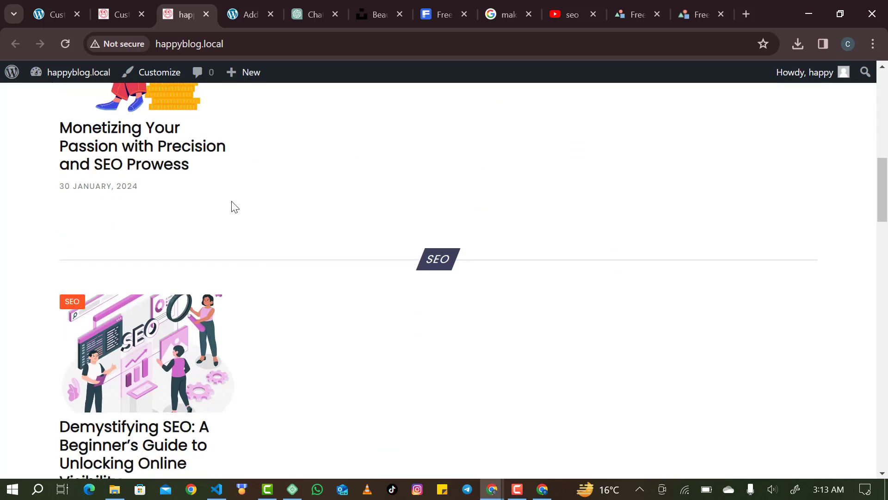
scroll(290, 319, "down", 3)
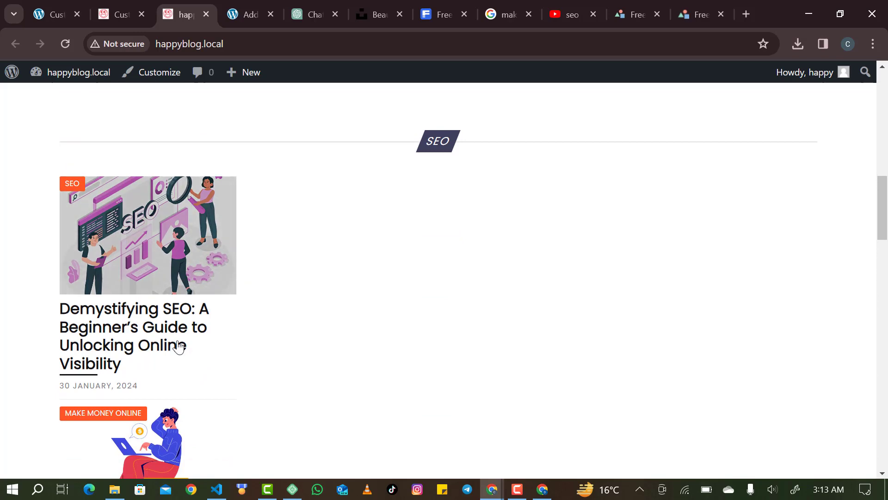
scroll(356, 307, "down", 1)
scroll(351, 308, "down", 9)
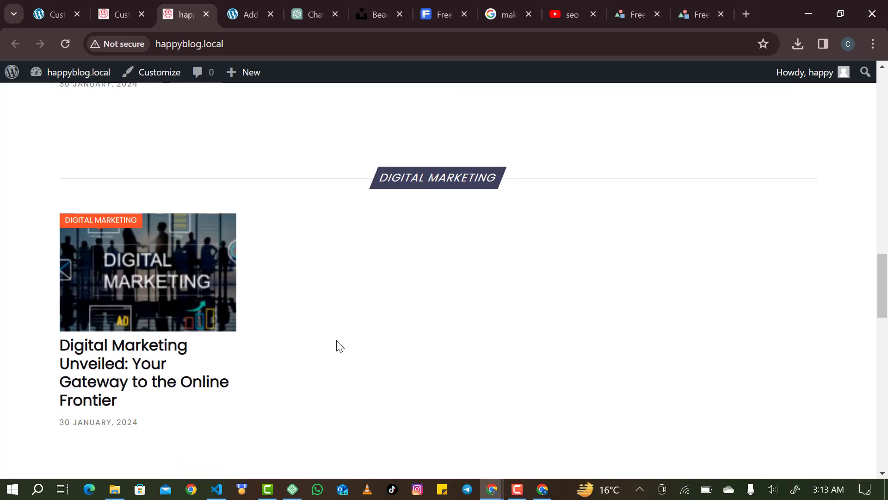
scroll(337, 345, "up", 20)
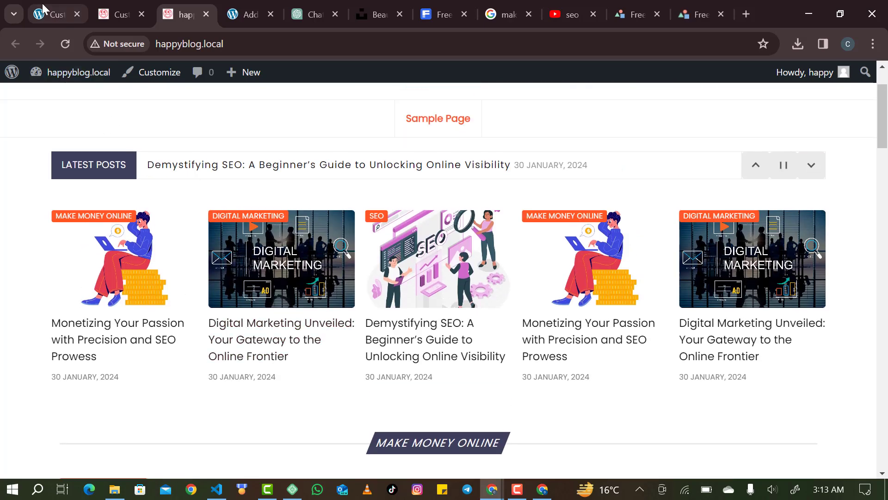
Back out of Area 3, glance at Featured Carousel, and return to the main Customizer menu.
mouse_move(79, 76)
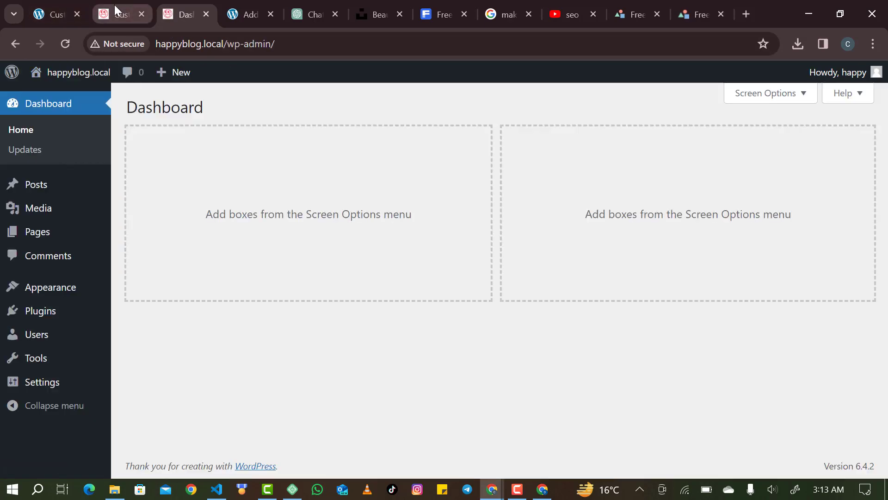
left_click(115, 5)
left_click(26, 130)
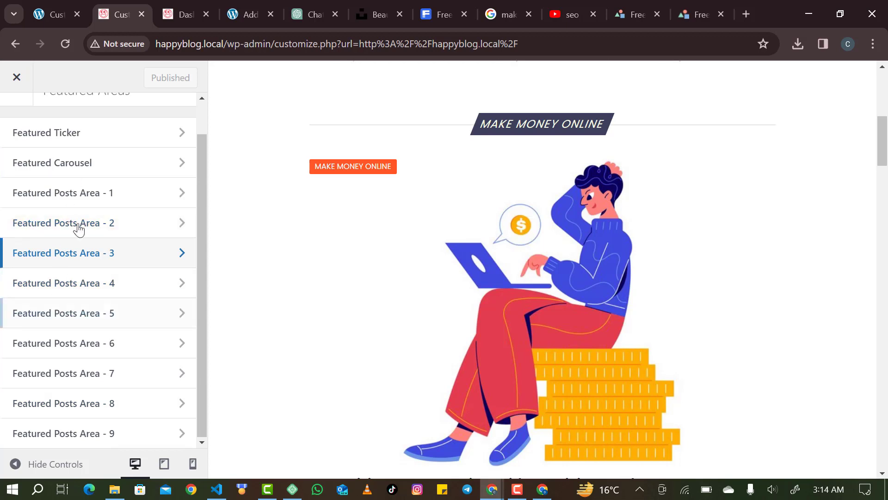
left_click(94, 162)
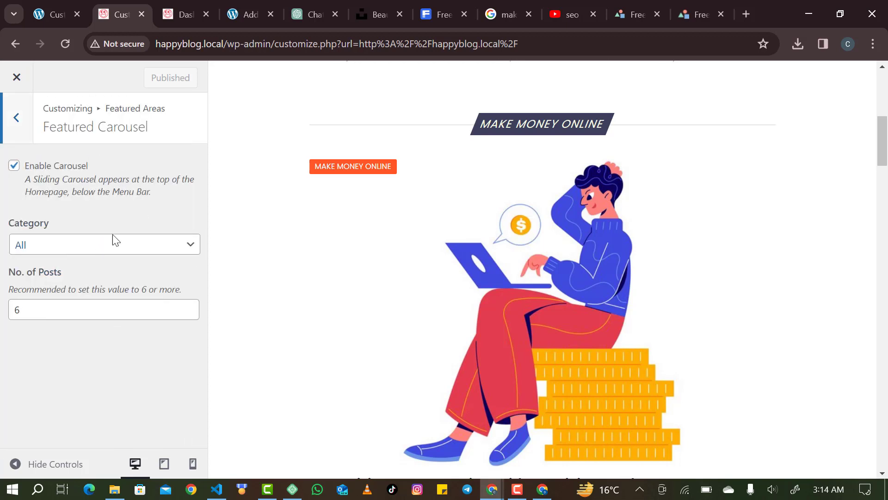
left_click(19, 122)
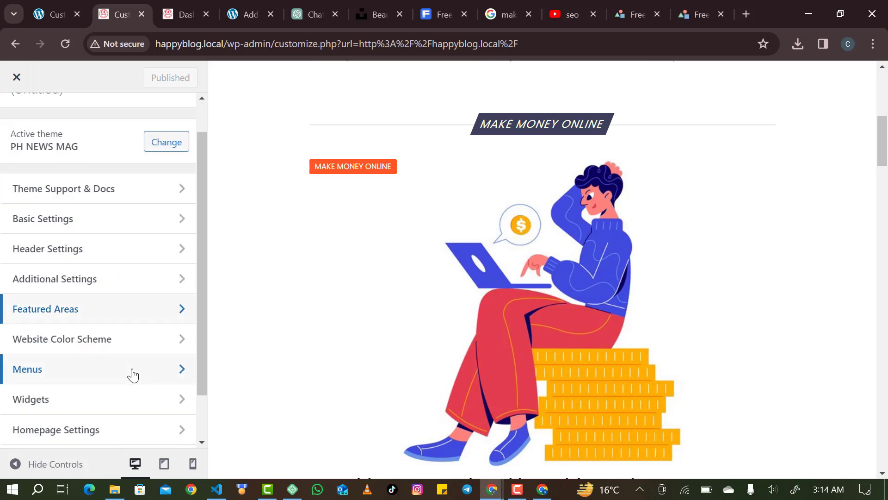
In Website Color Scheme, try pink, orange and red hues for the primary colour.
left_click(114, 348)
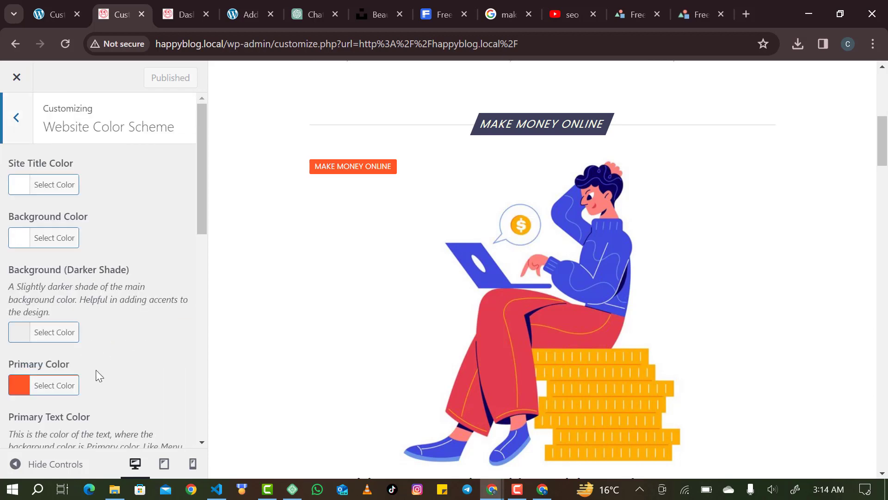
scroll(95, 370, "down", 1)
scroll(398, 226, "up", 3)
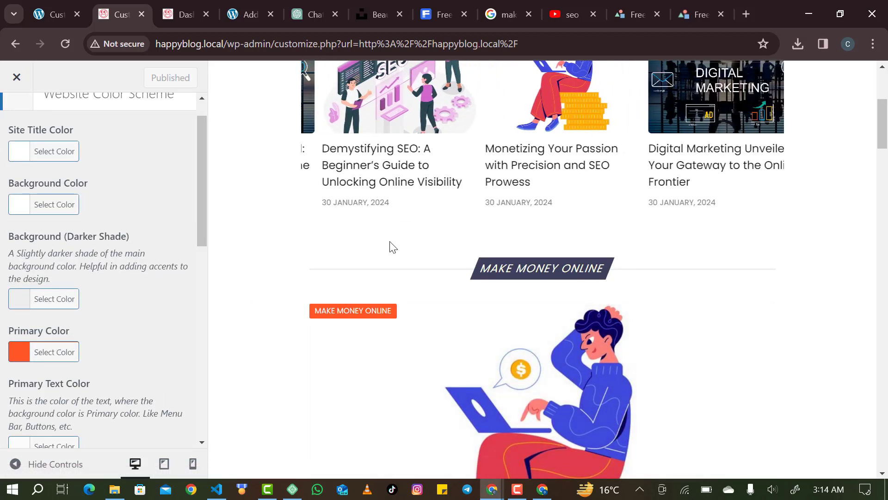
scroll(393, 246, "up", 5)
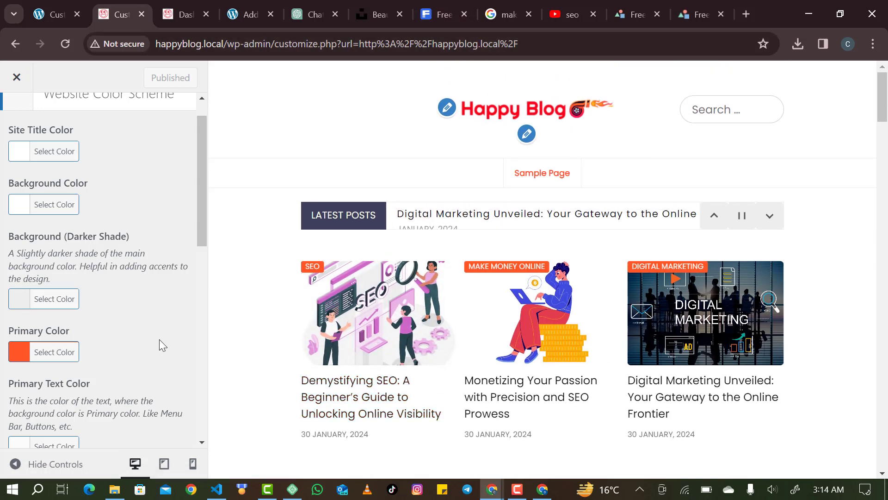
left_click(32, 351)
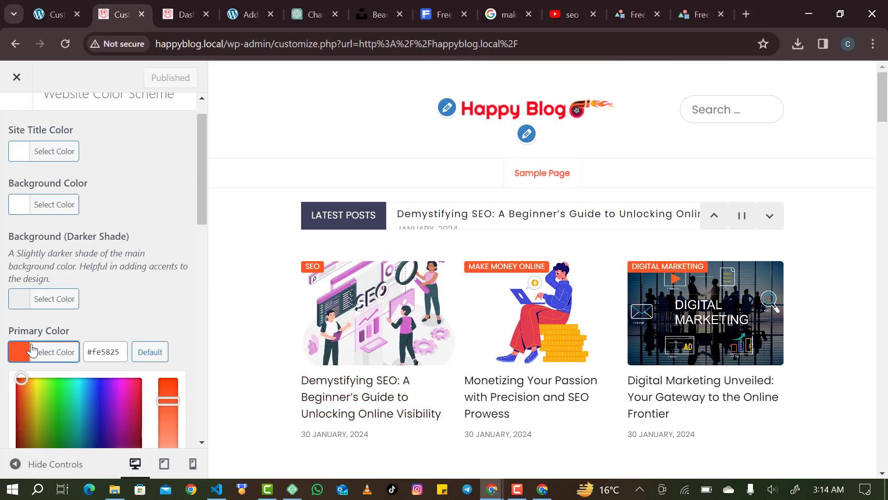
left_click(134, 397)
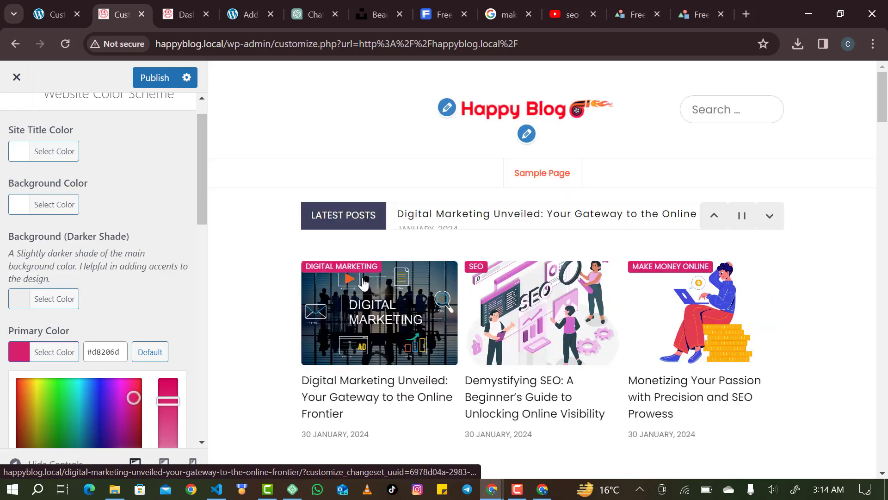
scroll(362, 296, "down", 3)
scroll(314, 370, "down", 3)
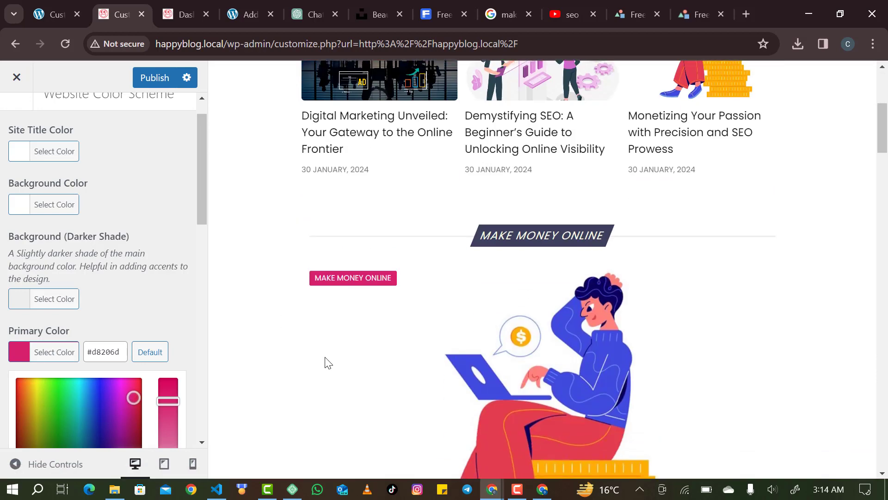
mouse_move(109, 396)
left_mouse_down()
mouse_move(48, 396)
mouse_move(98, 395)
left_mouse_up()
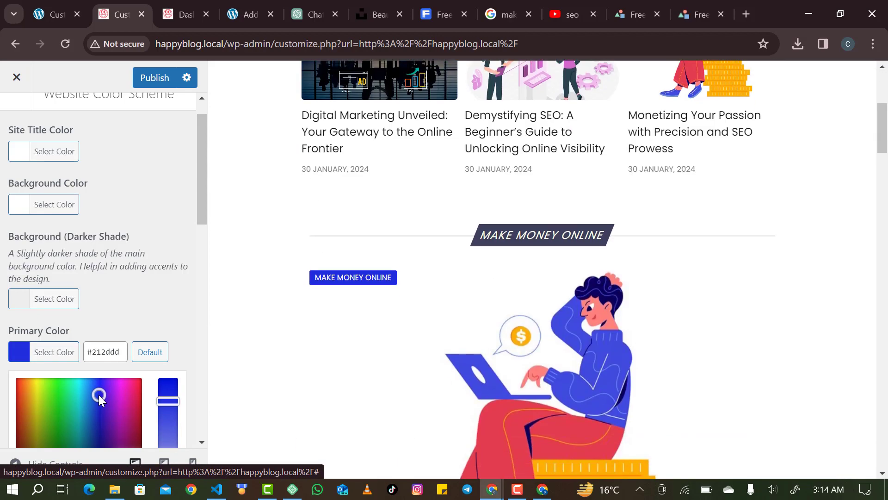
scroll(284, 352, "up", 5)
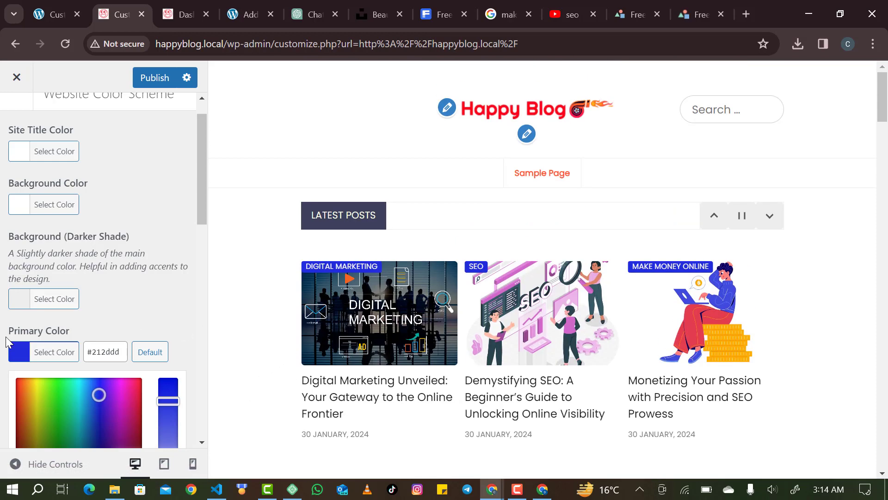
left_click(28, 399)
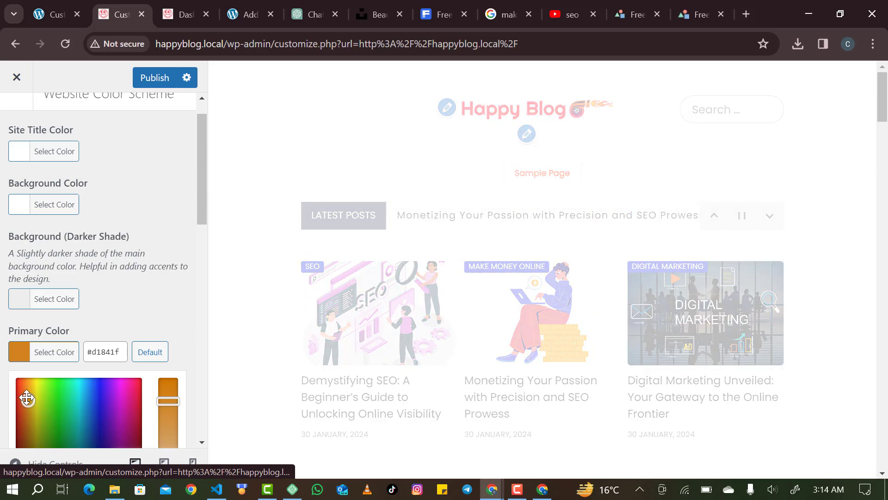
left_click(21, 388)
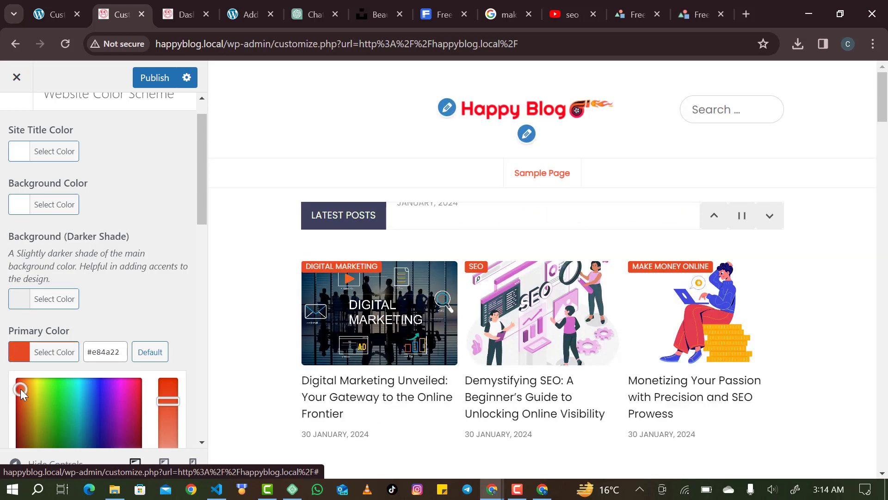
left_click(137, 380)
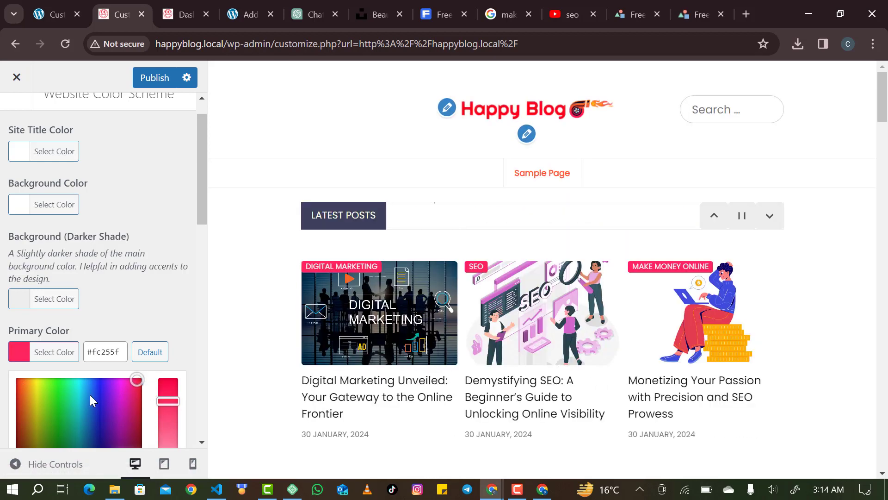
Settle the primary colour on the deeper red #d11a10.
left_click(21, 356)
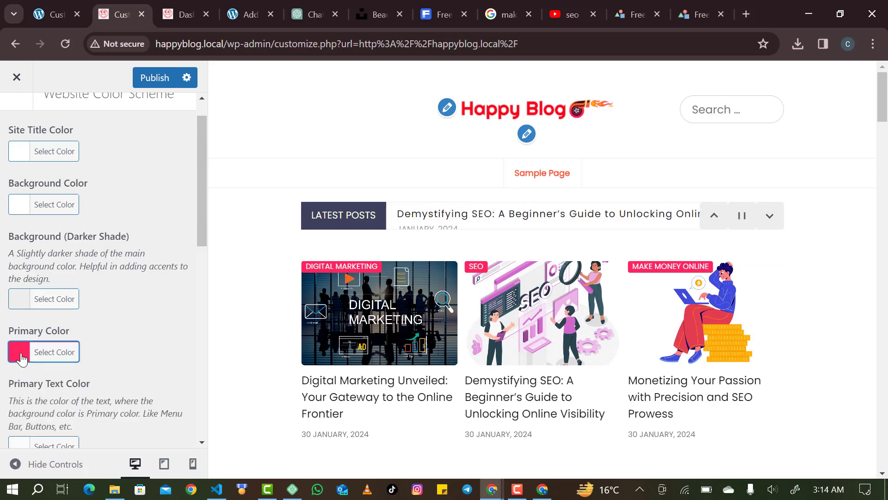
left_click(21, 356)
left_click_drag(18, 379, 17, 400)
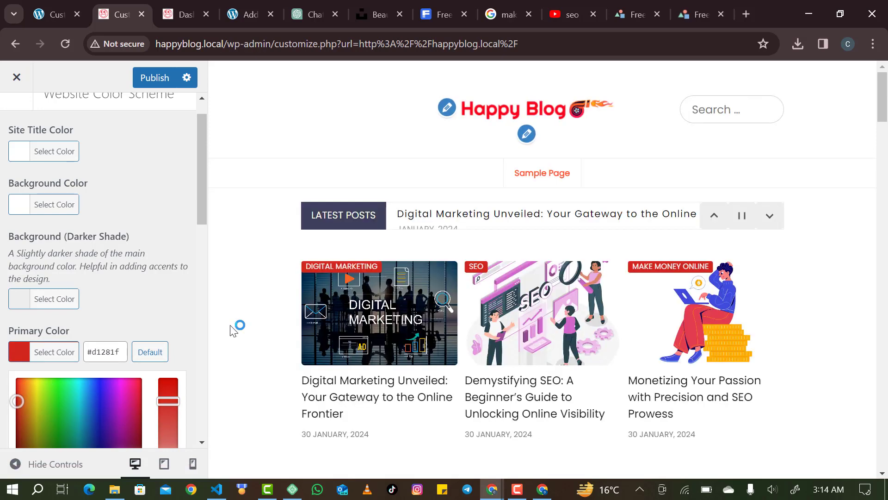
scroll(236, 327, "down", 5)
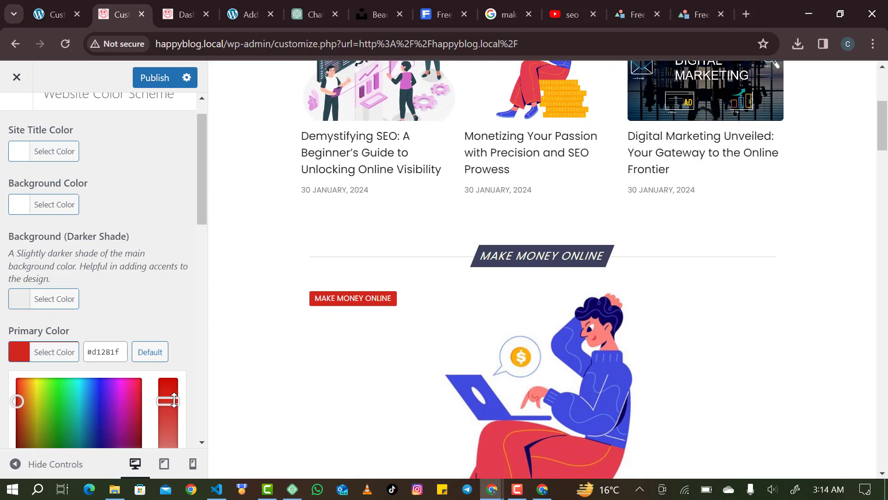
left_click_drag(174, 397, 177, 392)
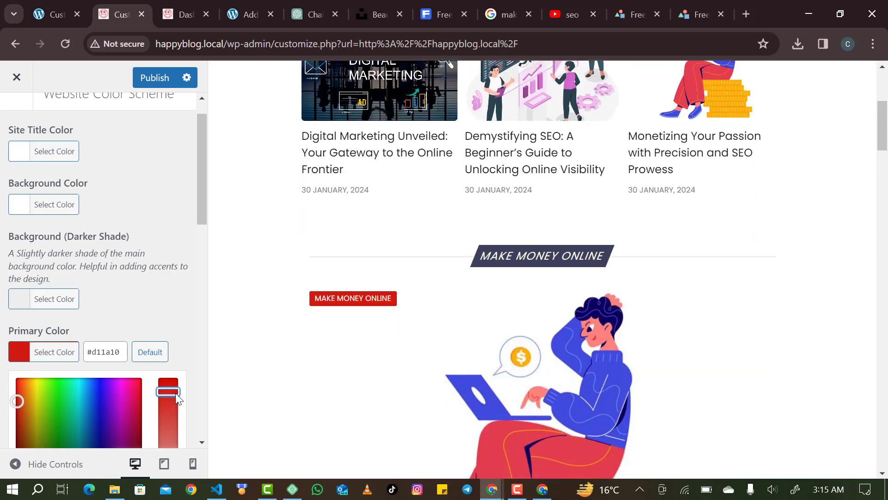
scroll(87, 251, "up", 1)
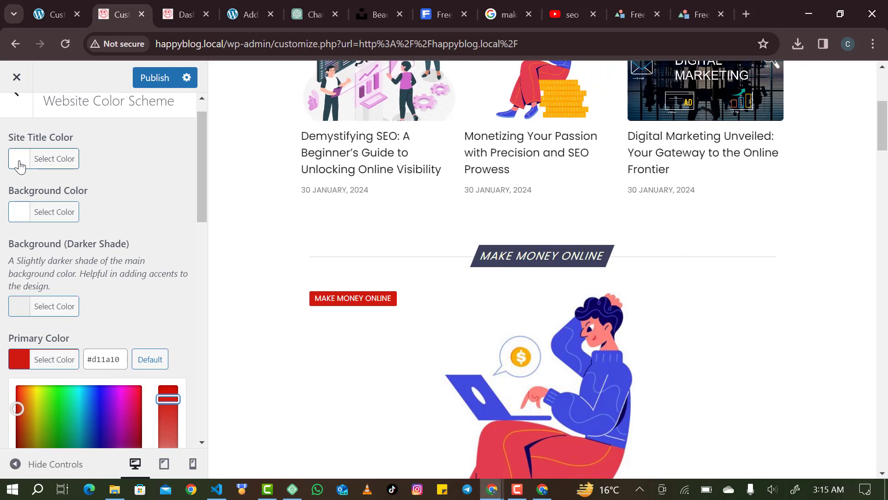
Try several light, medium and dark greys for the site title colour.
left_click(20, 165)
left_click(69, 224)
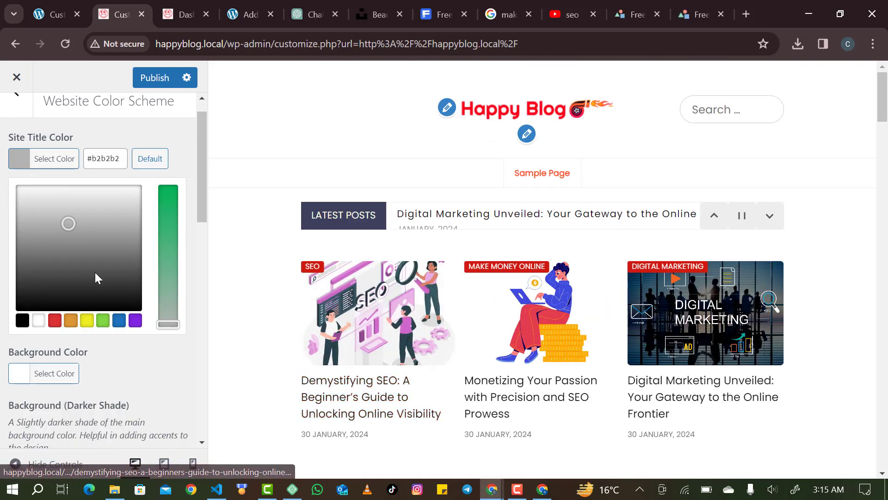
left_click(81, 270)
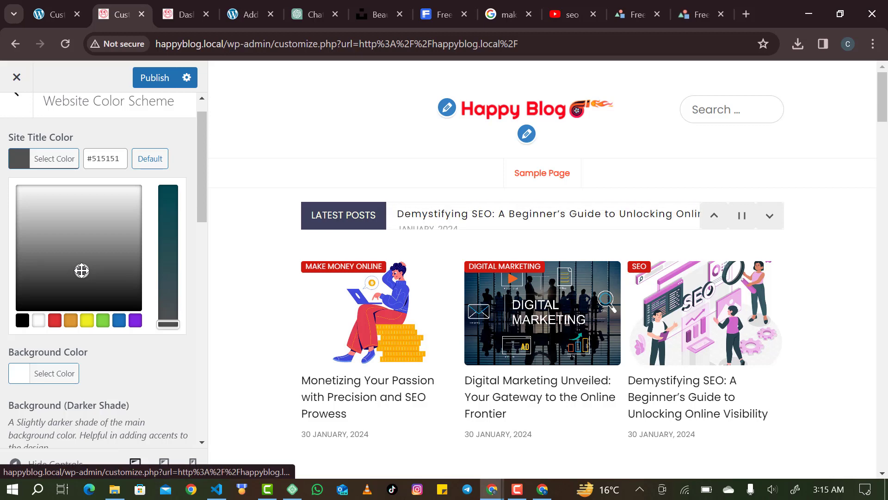
left_click(40, 278)
scroll(359, 220, "down", 14)
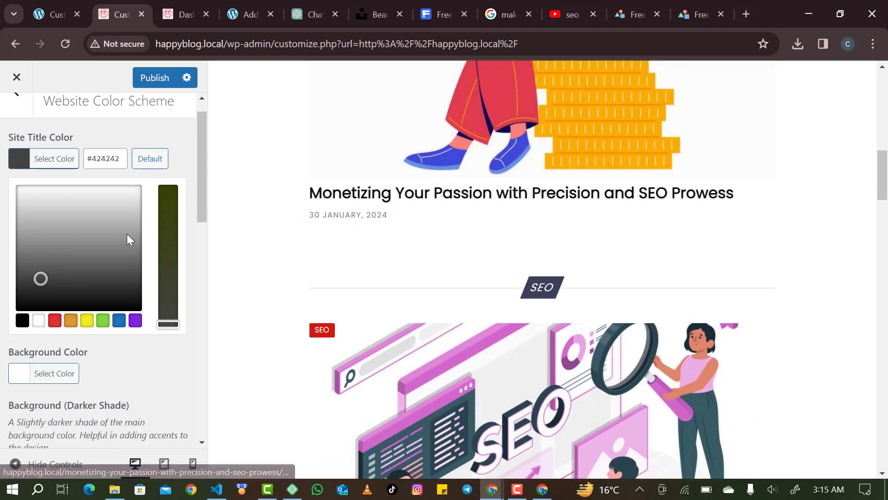
left_click(118, 266)
left_click(123, 243)
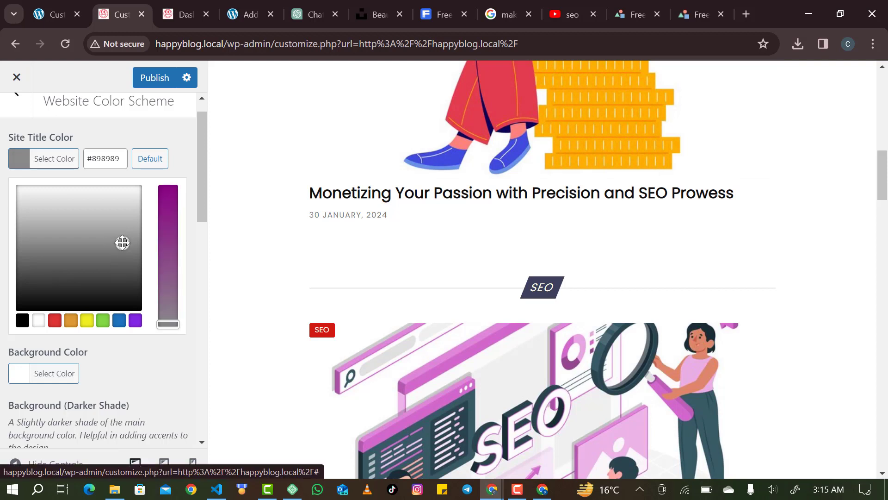
left_click_drag(28, 281, 27, 287)
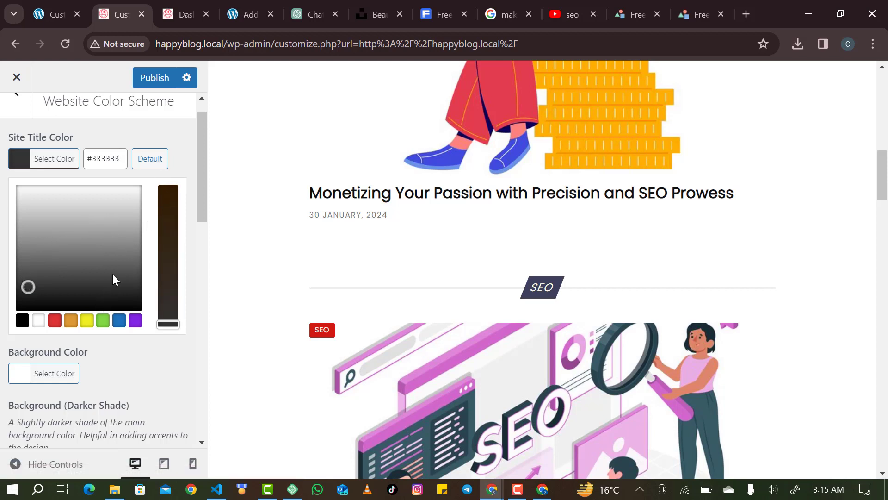
scroll(123, 201, "up", 1)
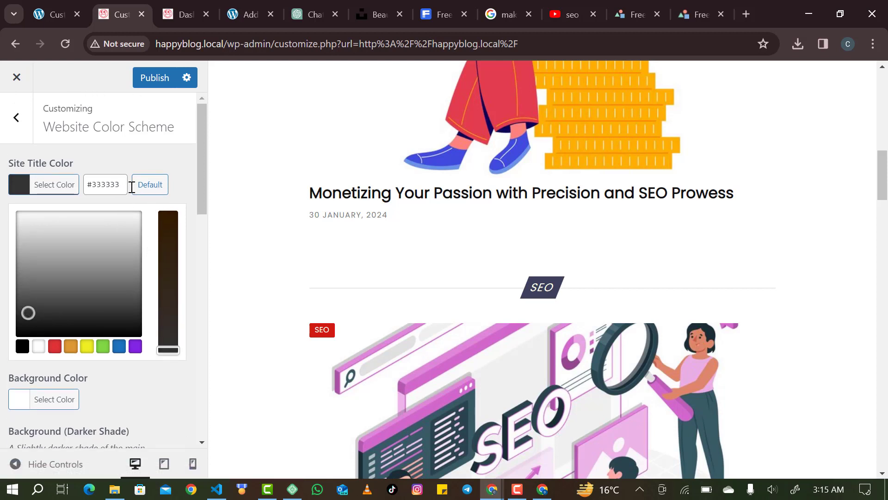
Reset the site title colour to its default white and return to the main Customizer sections.
left_click(137, 192)
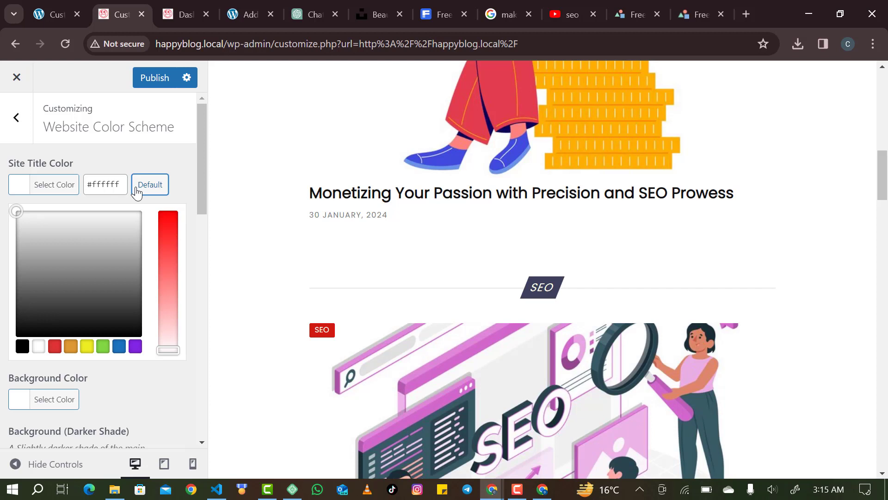
left_click(177, 145)
scroll(129, 294, "down", 2)
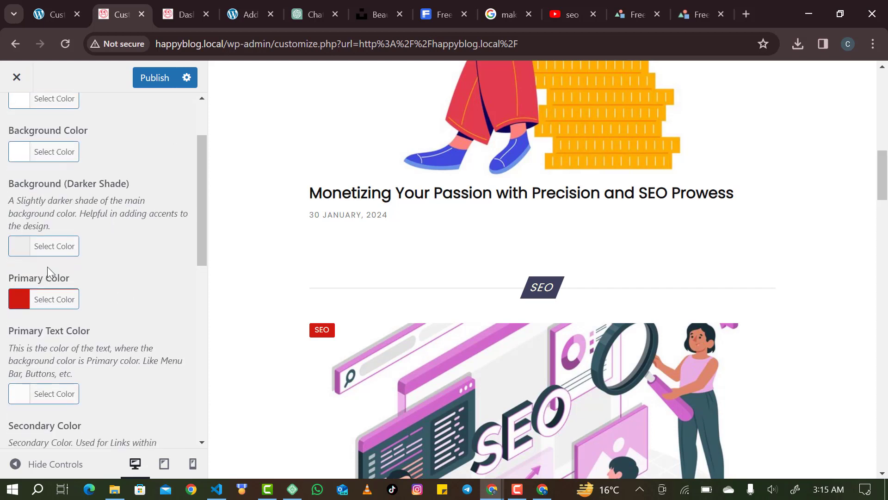
scroll(97, 274, "down", 5)
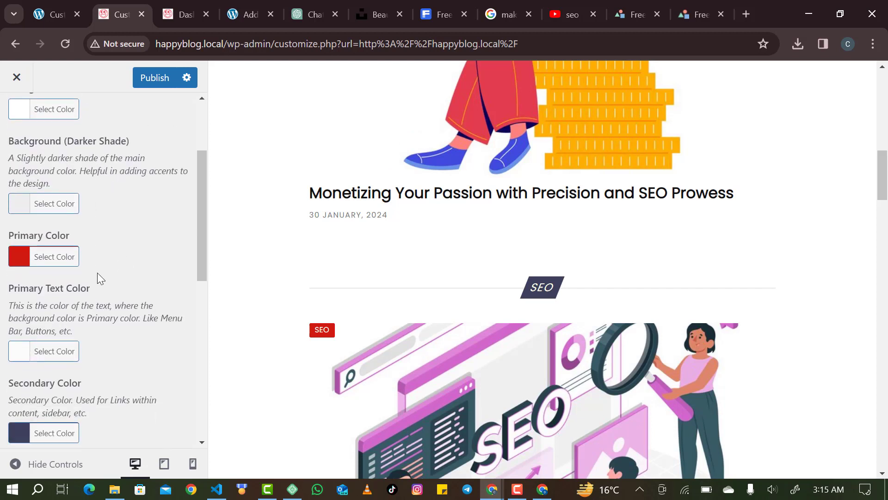
scroll(72, 307, "down", 4)
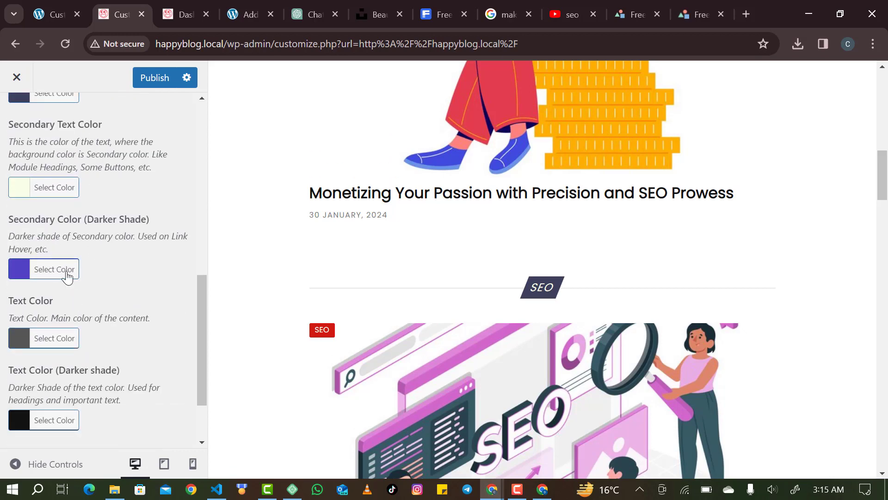
scroll(67, 276, "down", 2)
scroll(67, 276, "up", 11)
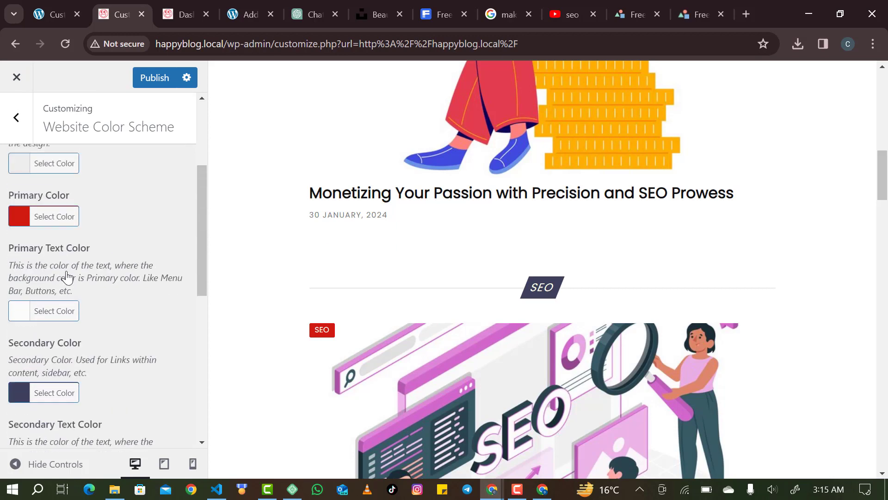
left_click(23, 138)
scroll(54, 311, "down", 1)
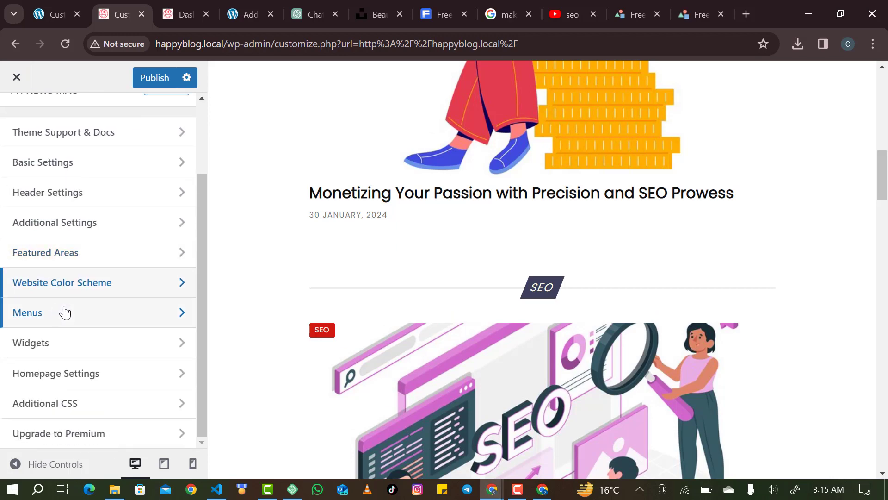
Browse the Menus panel and the Footer Widgets Area 1 and Sidebar widget areas.
left_click(64, 313)
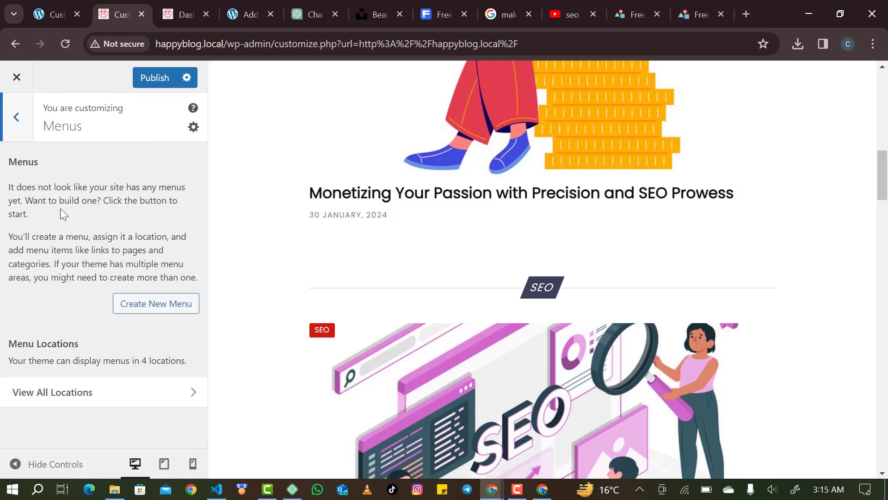
left_click(16, 134)
scroll(353, 228, "up", 15)
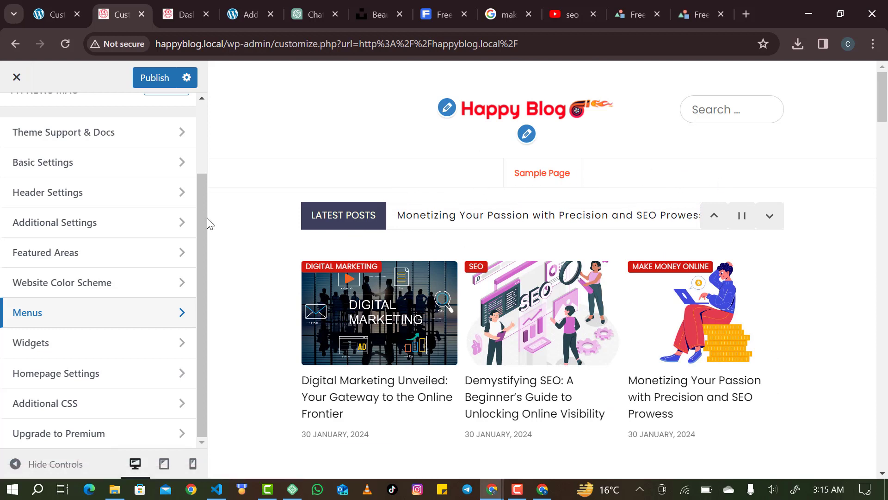
left_click(76, 343)
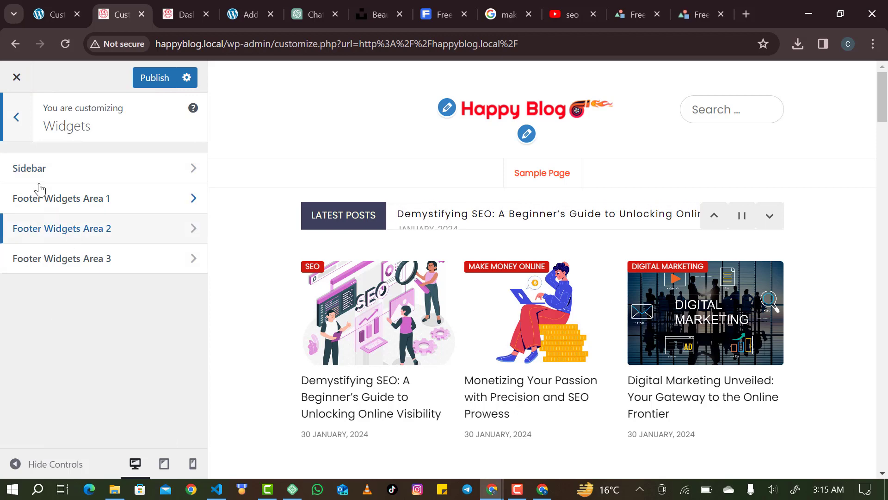
left_click(73, 207)
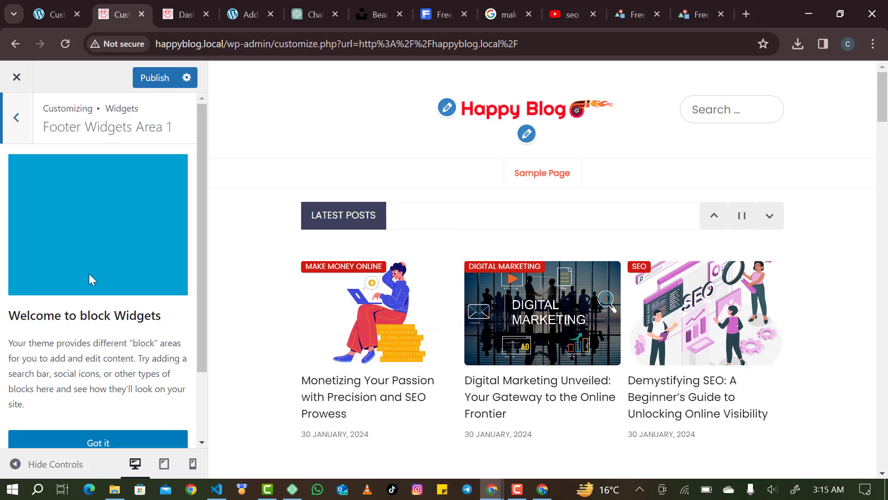
scroll(89, 273, "down", 3)
scroll(69, 187, "up", 3)
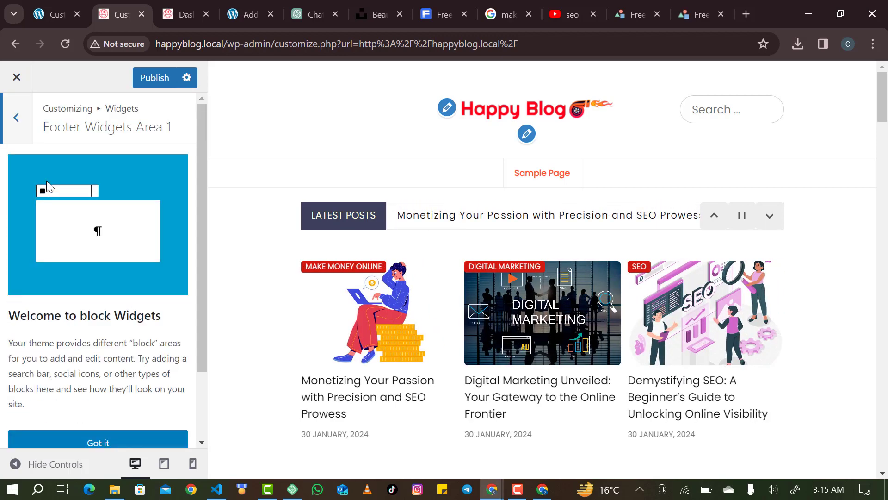
left_click(24, 138)
scroll(457, 338, "down", 15)
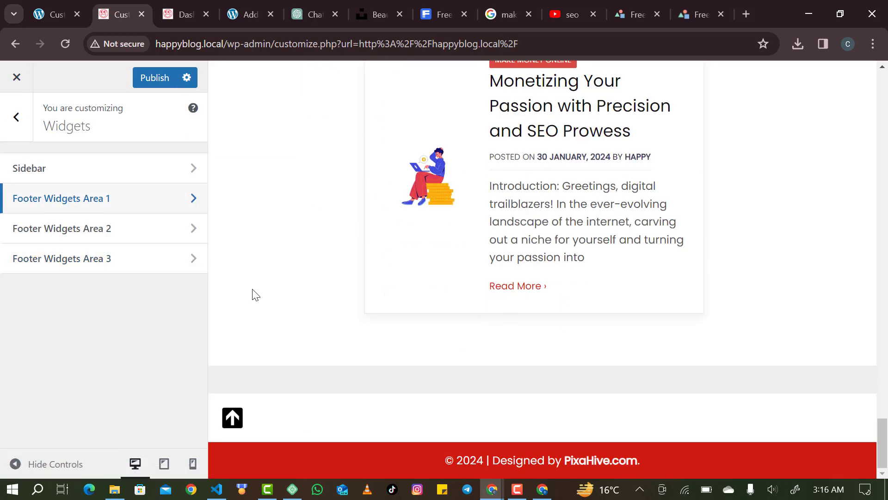
left_click(58, 169)
left_click(13, 138)
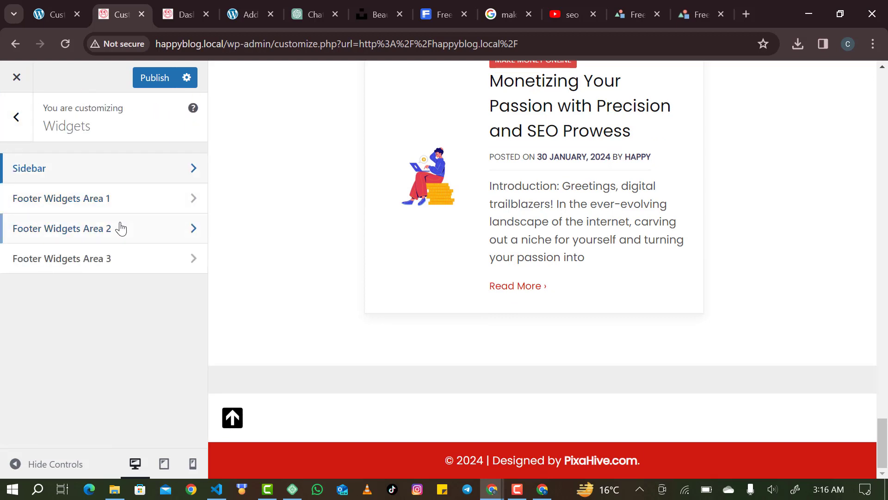
Publish the Customizer changes and switch to the WordPress Dashboard tab.
left_click(153, 81)
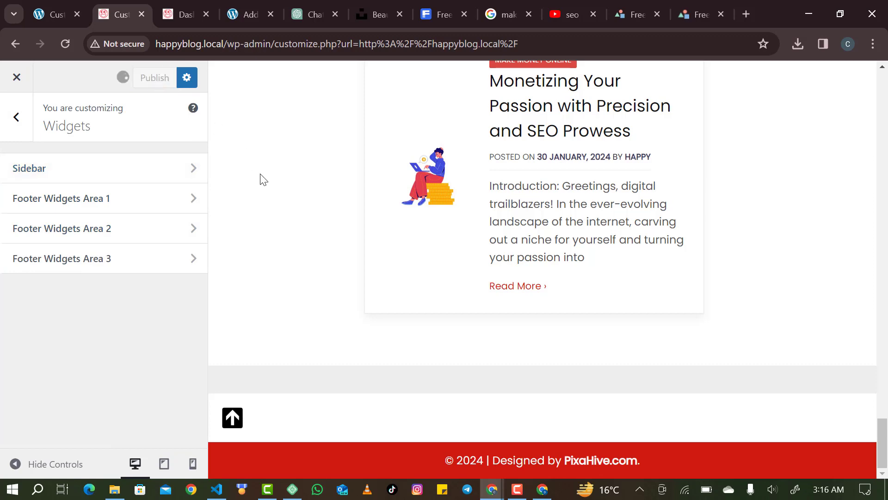
left_click(248, 15)
left_click(188, 15)
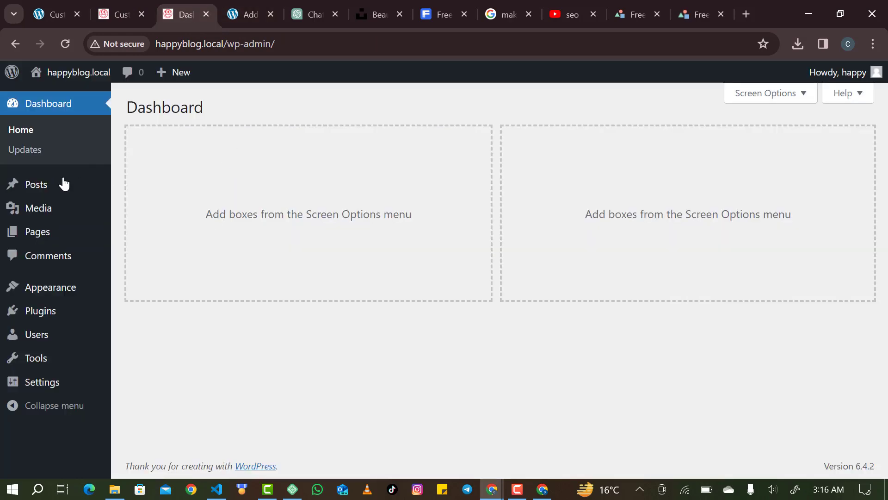
mouse_move(61, 185)
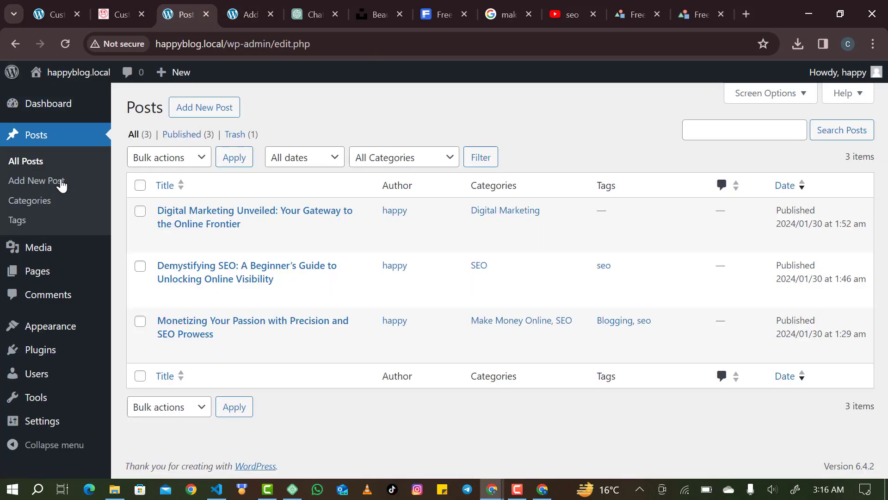
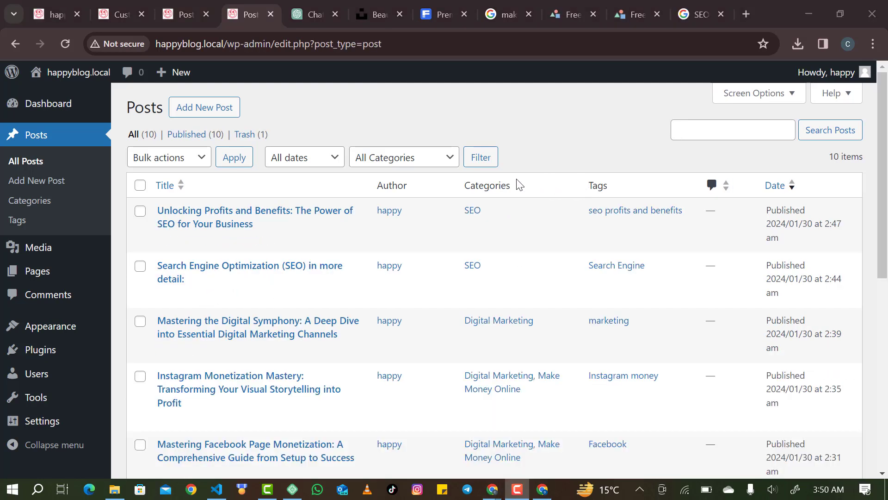
Switch to the Happy Blog front page and reload it.
scroll(454, 405, "down", 1)
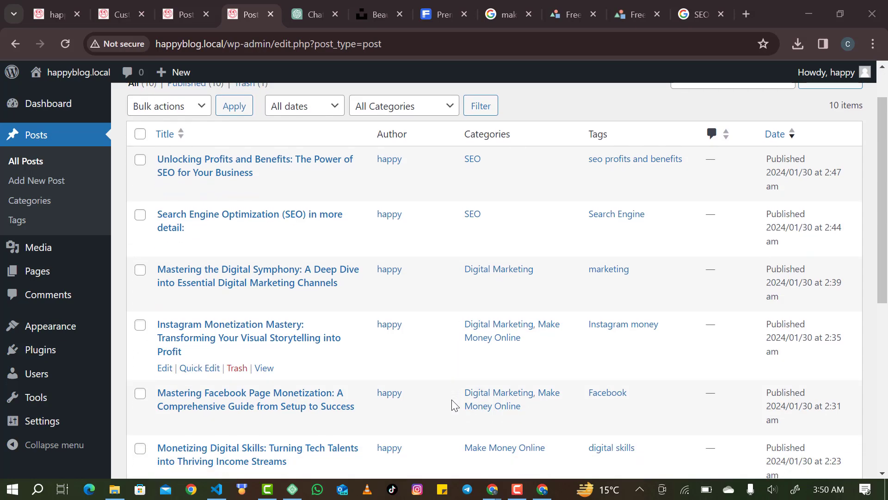
scroll(453, 405, "down", 6)
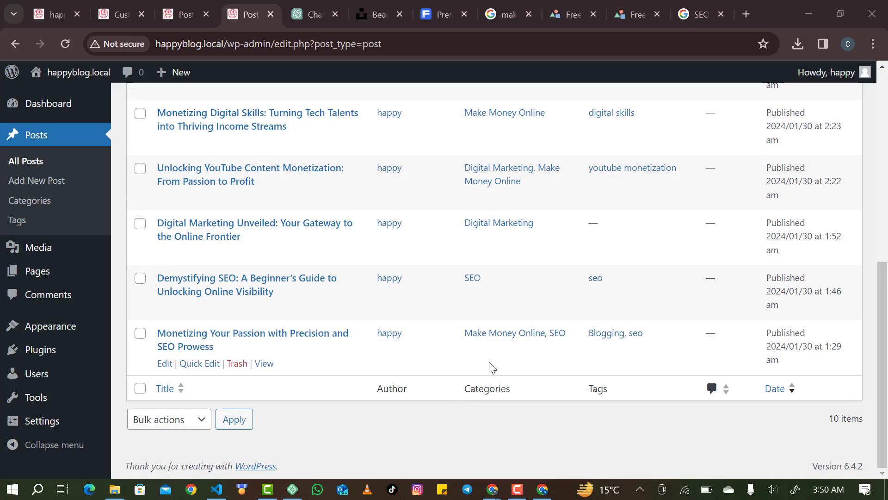
scroll(494, 273, "up", 7)
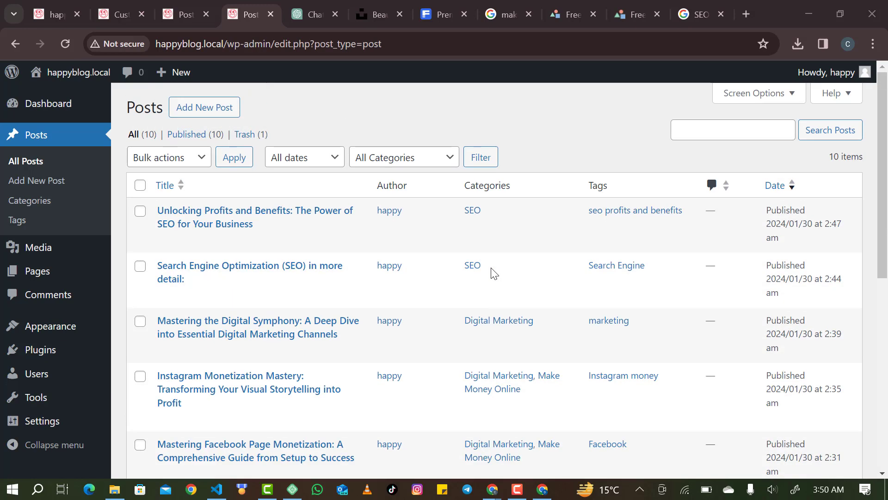
left_click(54, 18)
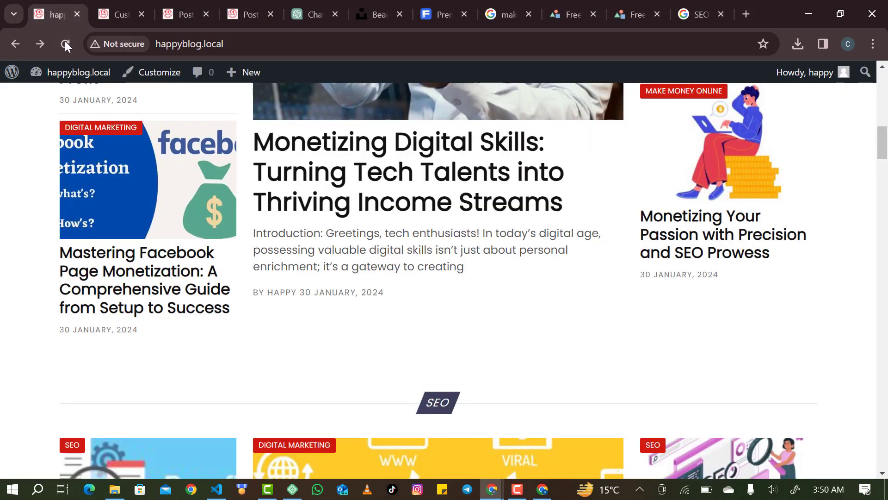
left_click(65, 43)
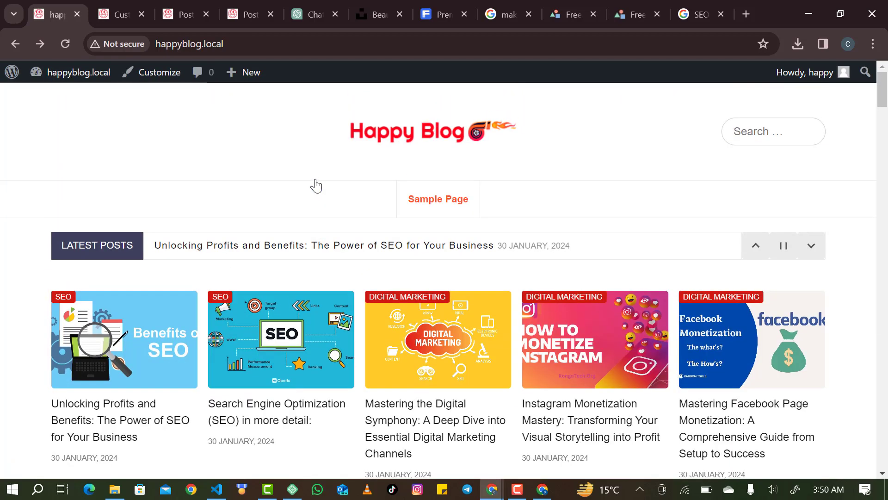
Scroll through the new SEO, marketing and monetization posts, then launch the Customizer.
scroll(316, 186, "down", 15)
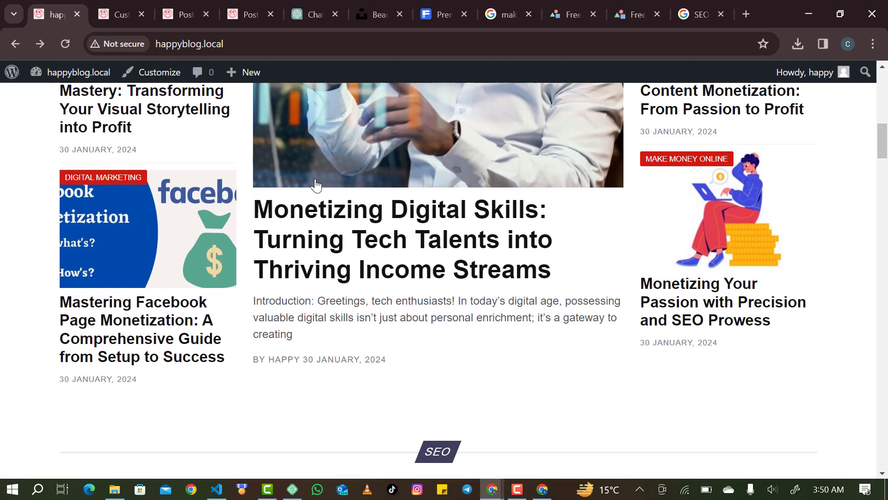
scroll(316, 185, "down", 8)
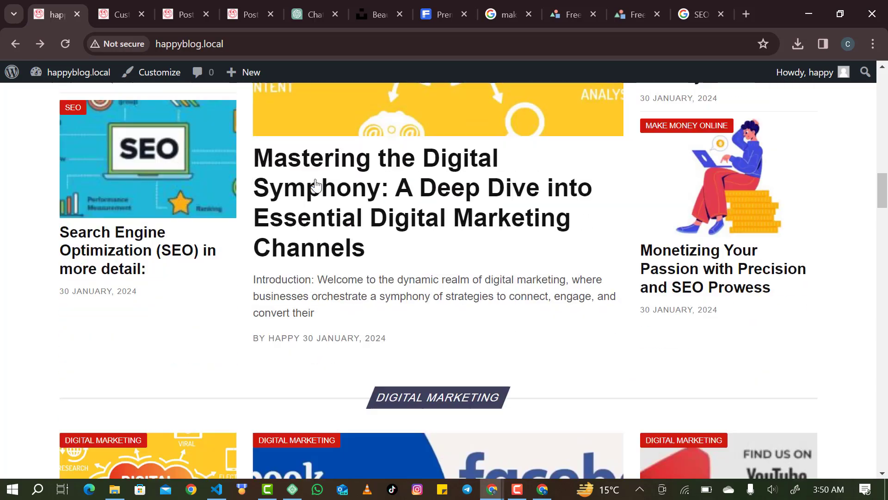
scroll(316, 185, "down", 9)
scroll(401, 177, "up", 4)
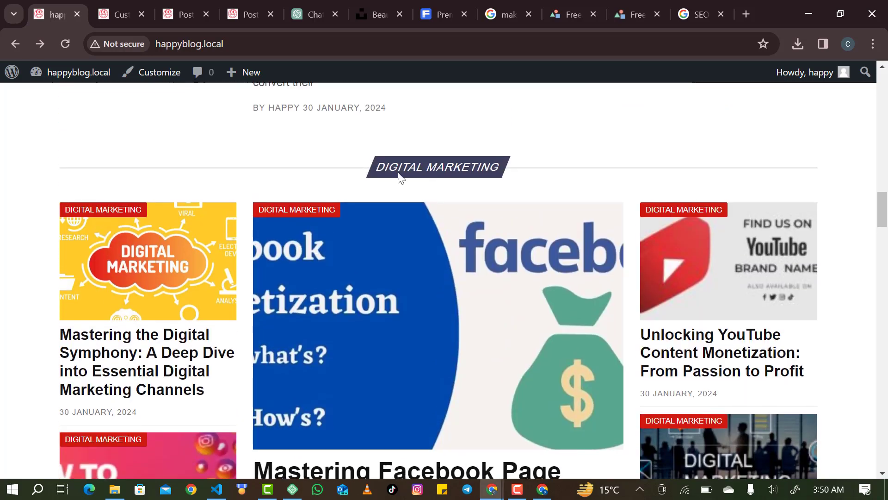
scroll(397, 214, "down", 5)
scroll(396, 221, "up", 1)
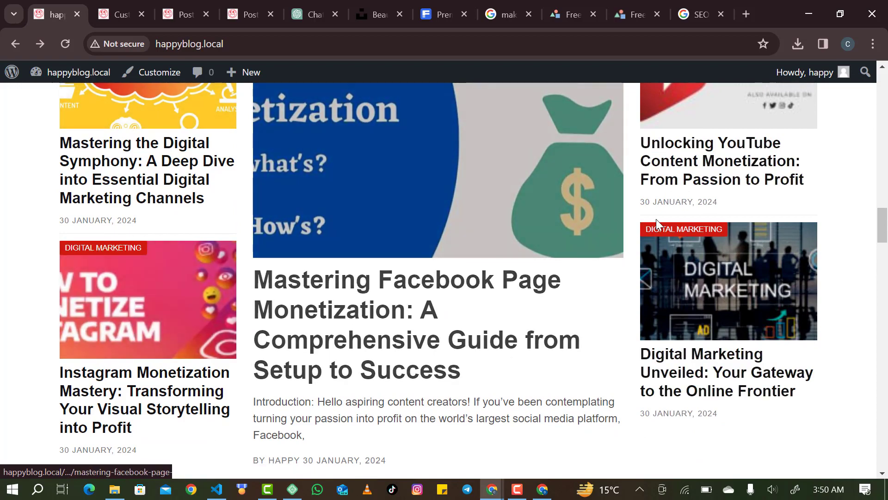
scroll(659, 217, "up", 4)
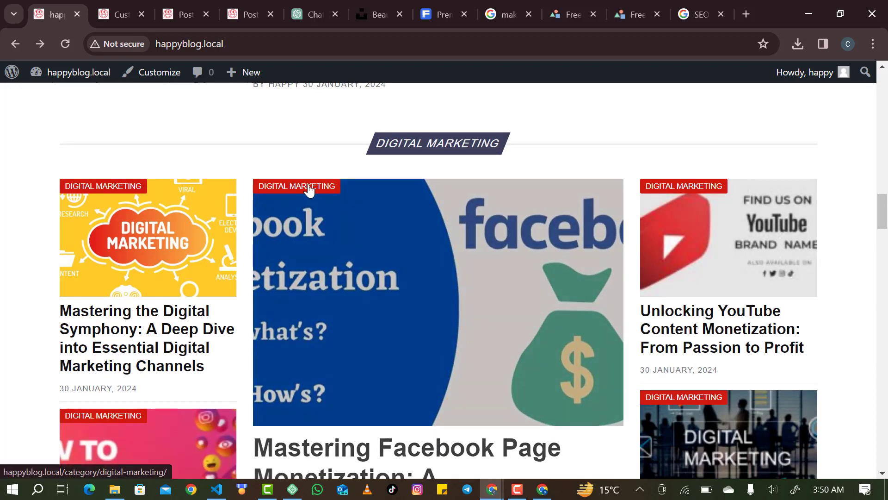
scroll(115, 201, "up", 9)
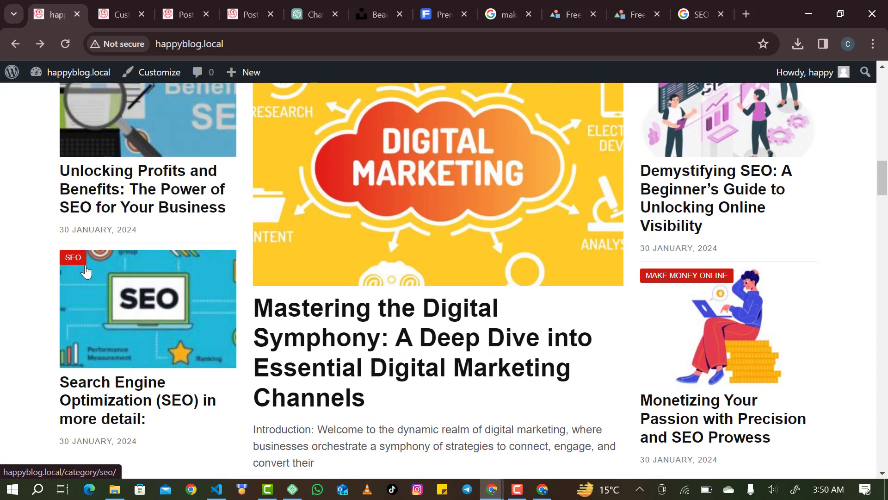
scroll(86, 272, "up", 3)
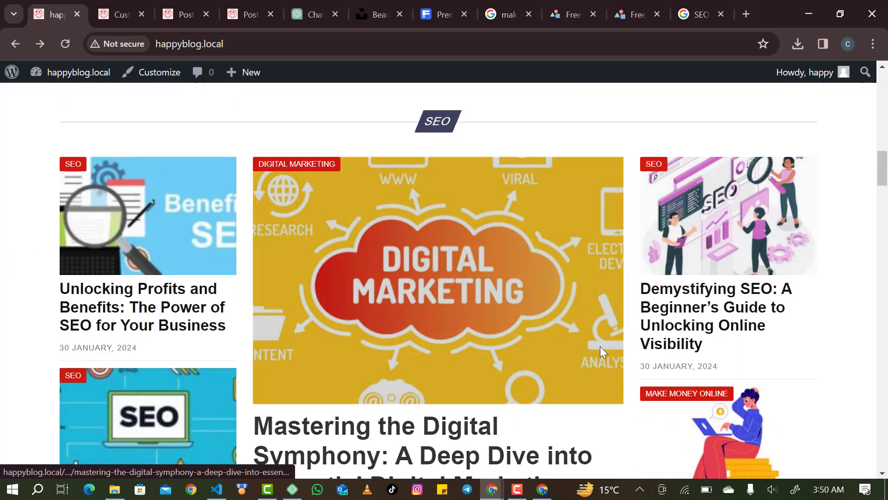
scroll(600, 346, "up", 10)
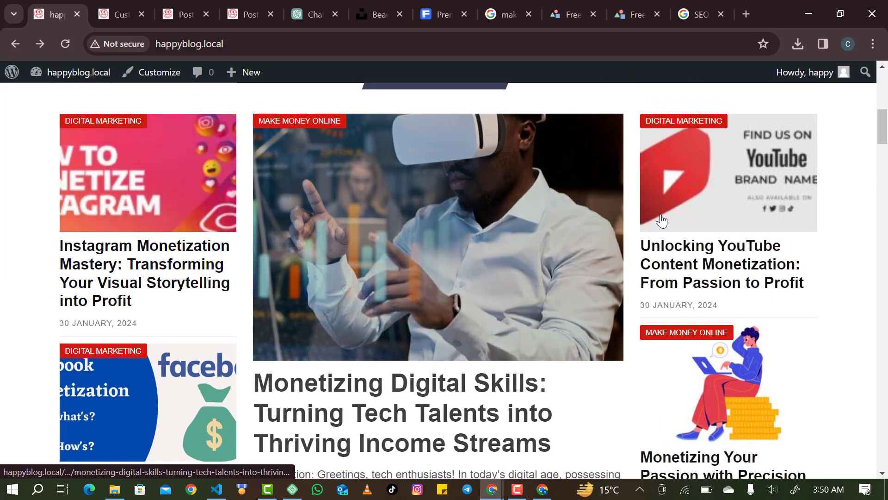
scroll(662, 221, "up", 10)
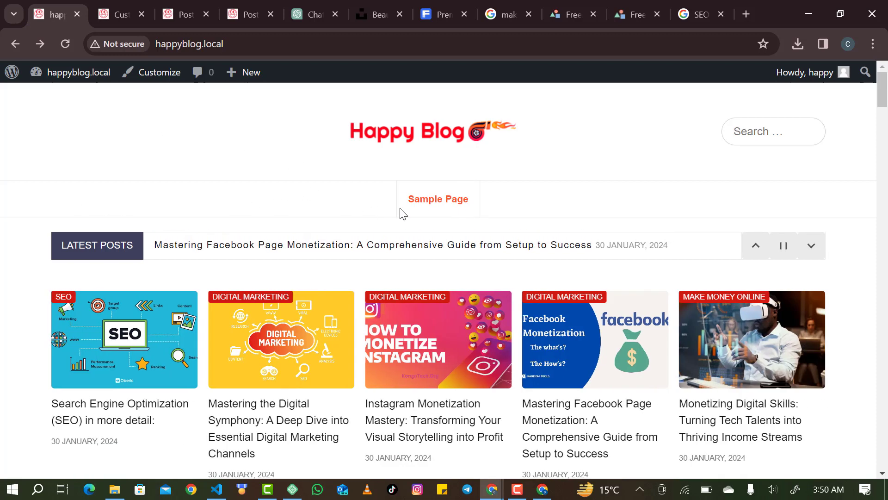
left_click(109, 16)
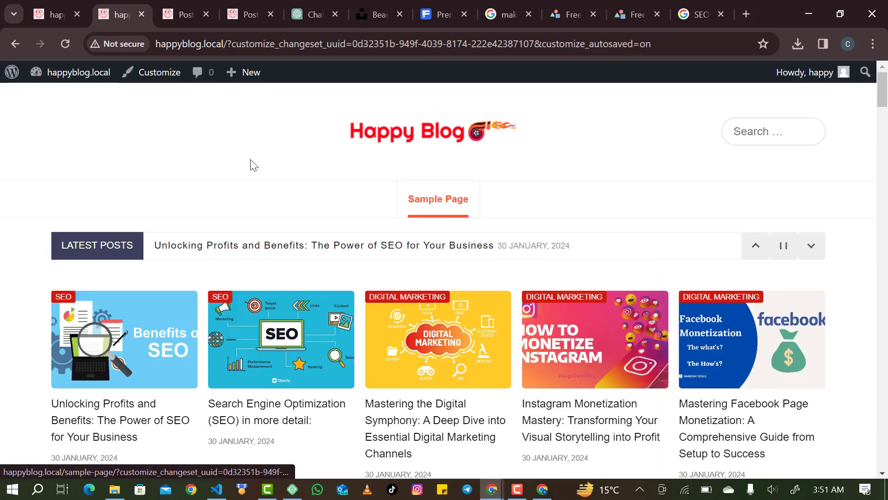
Reopen the Customizer and choose 'Customize New Changes' on the changeset error page.
scroll(388, 298, "down", 8)
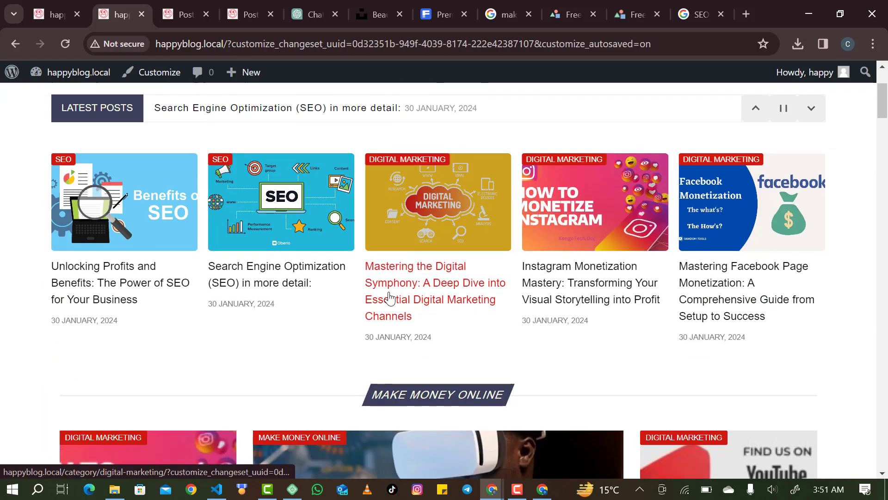
scroll(388, 298, "down", 9)
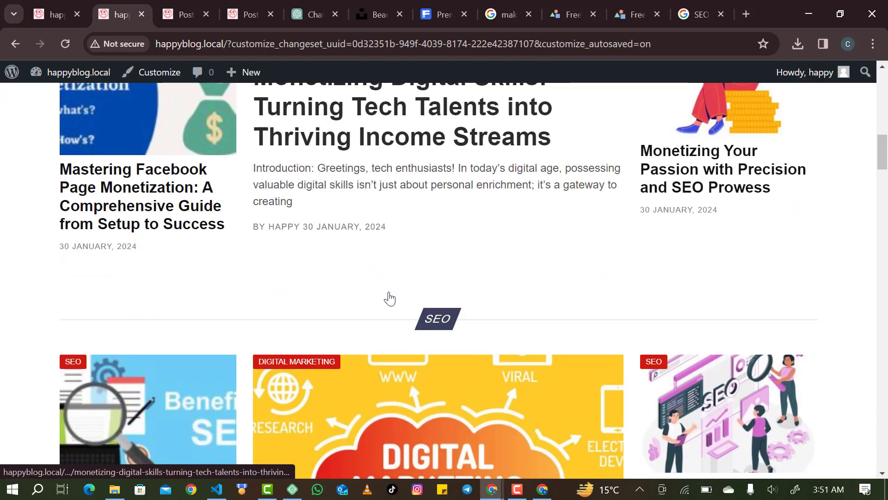
scroll(388, 298, "up", 13)
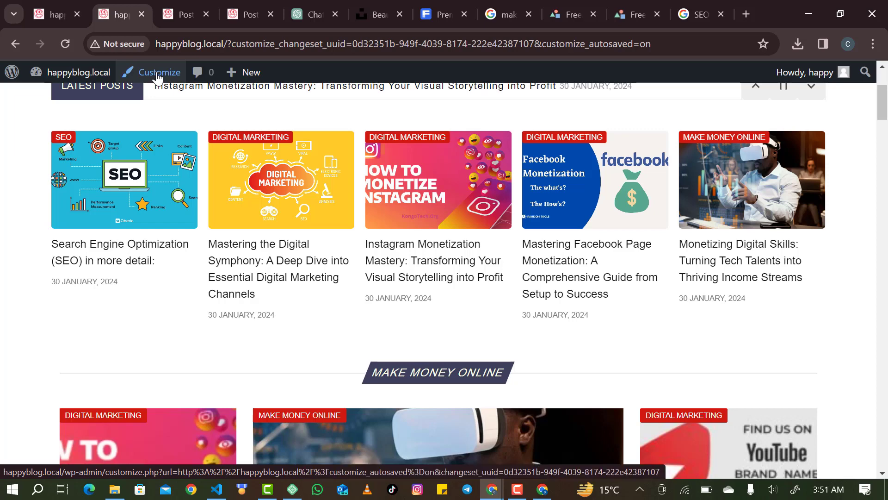
left_click(157, 74)
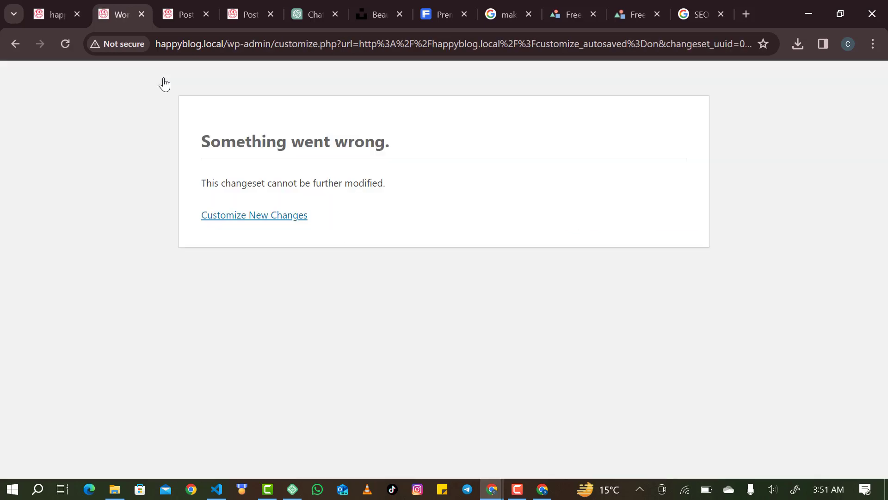
left_click(252, 216)
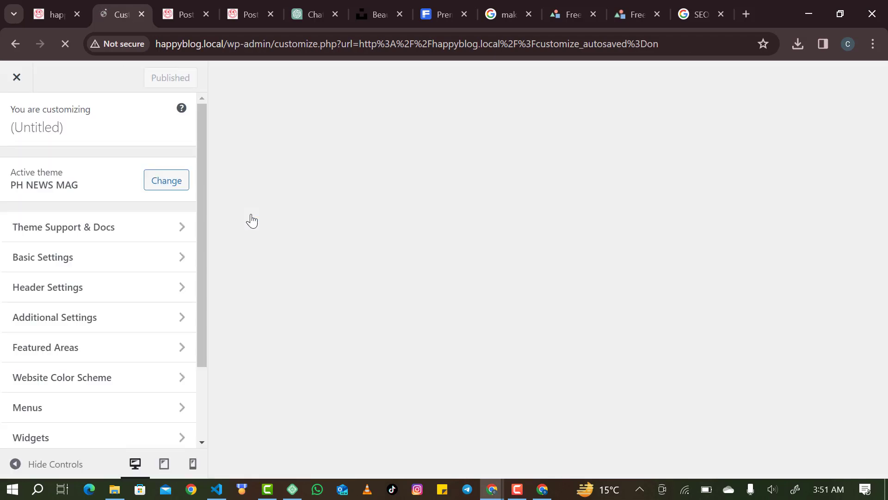
scroll(131, 342, "down", 2)
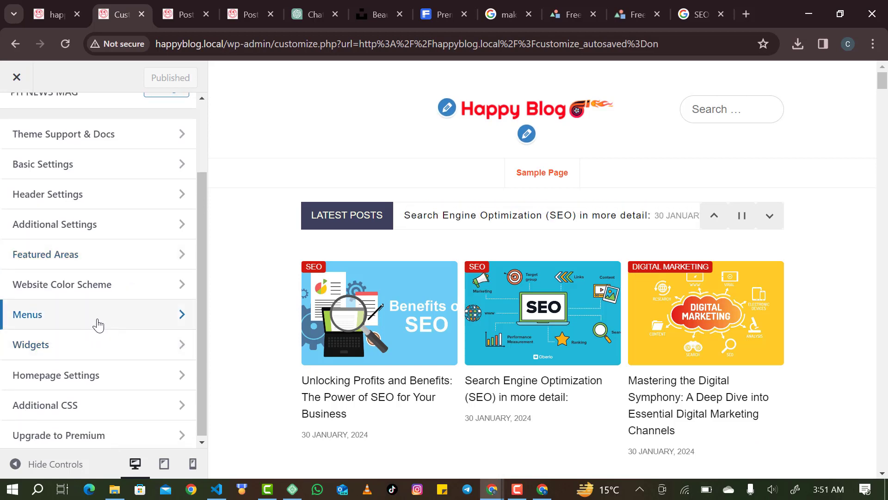
Create a menu named 'main menu' displayed in the Primary location.
left_click(97, 326)
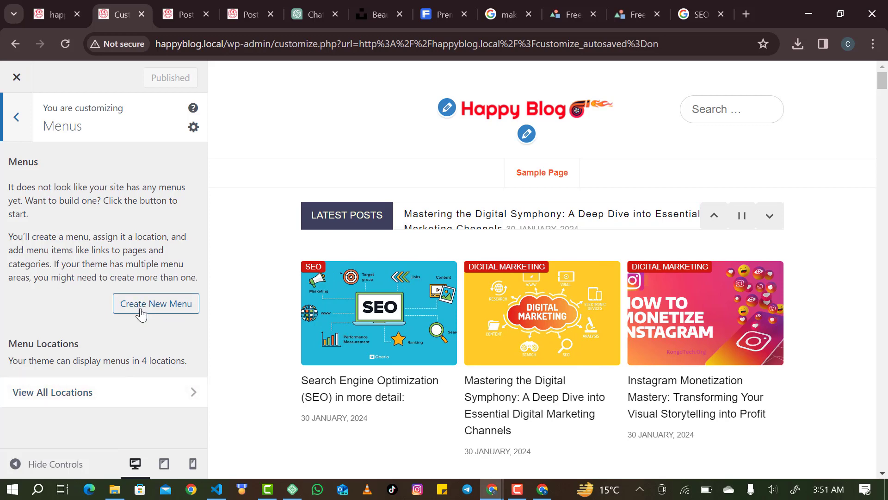
left_click(141, 314)
left_click(120, 193)
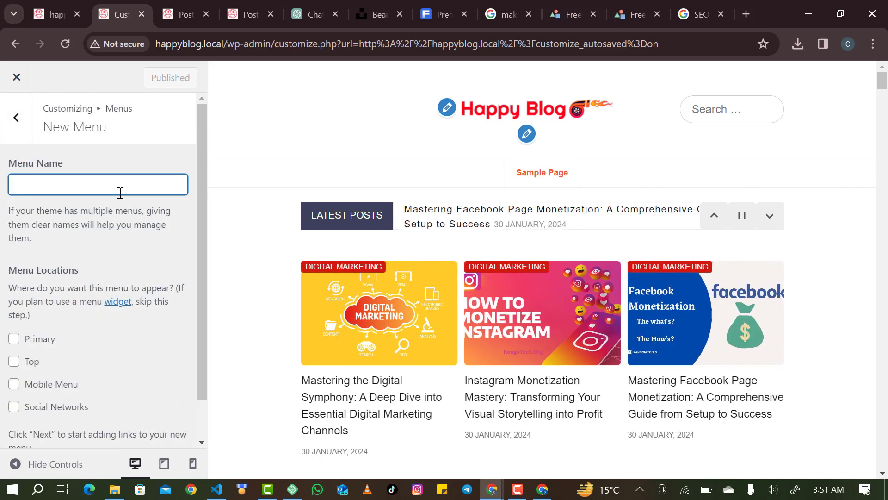
type("main")
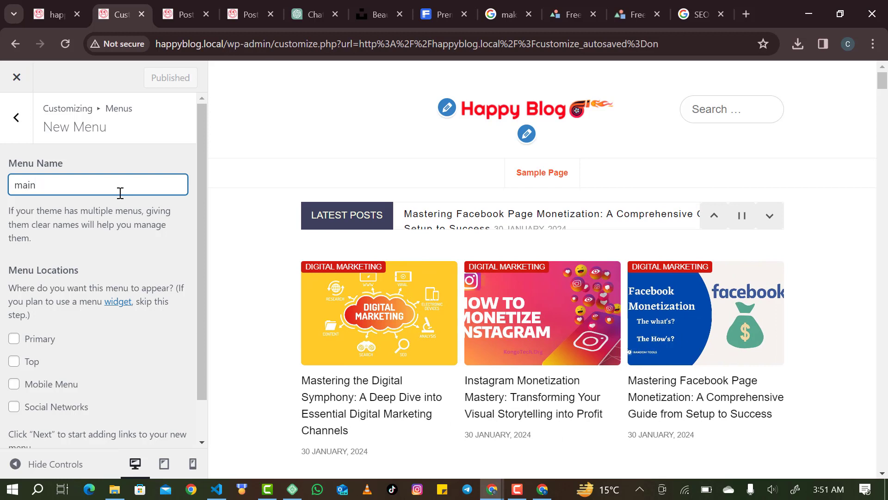
type(" menu")
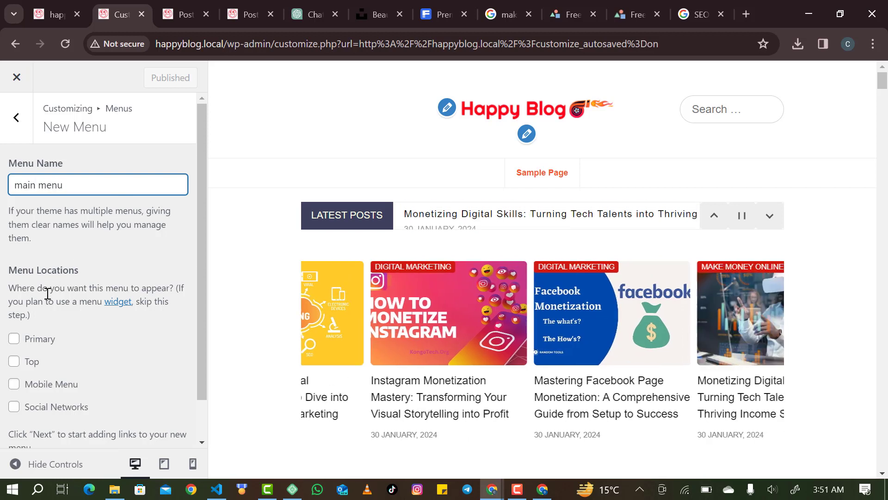
left_click(26, 336)
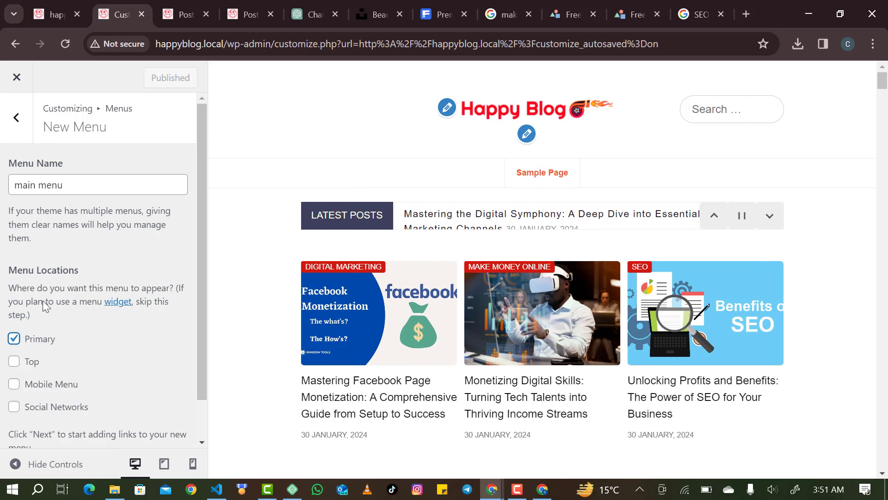
scroll(86, 259, "down", 1)
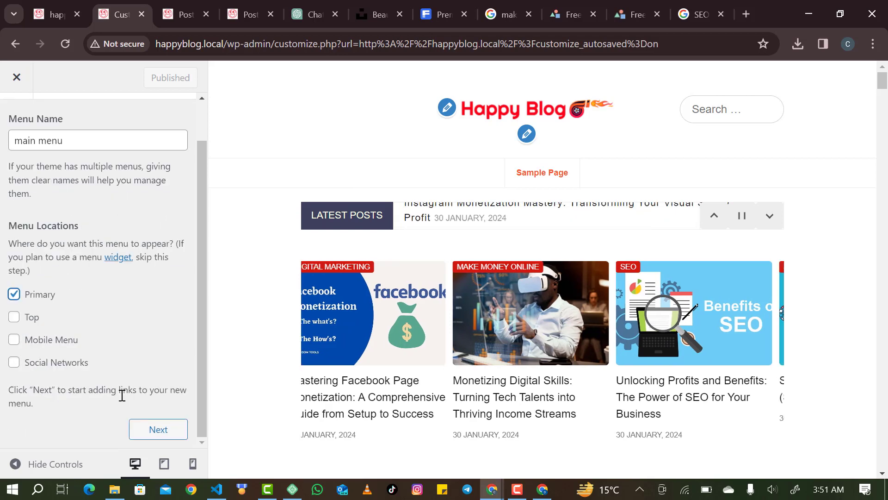
left_click(144, 428)
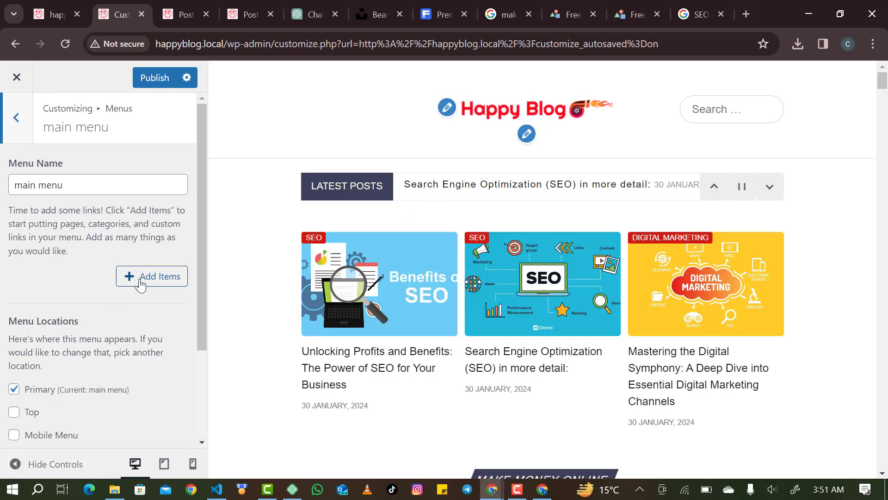
Add the Home page as the first item of the main menu.
left_click(141, 283)
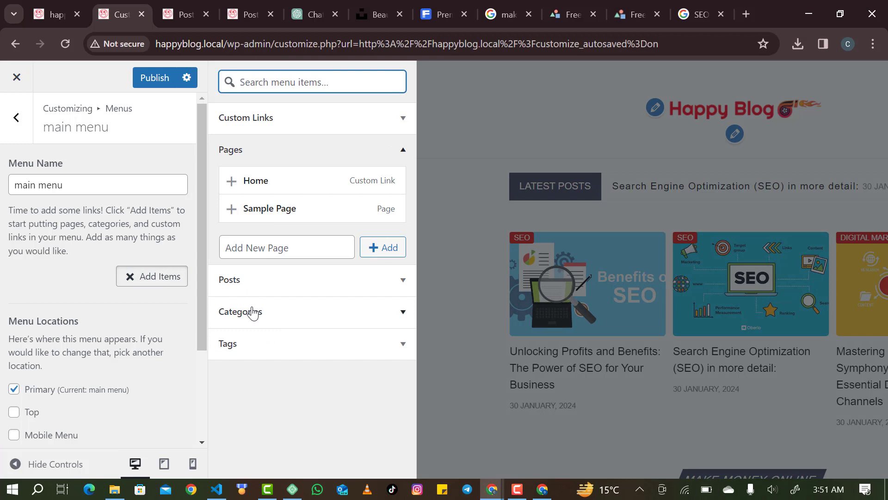
left_click(380, 181)
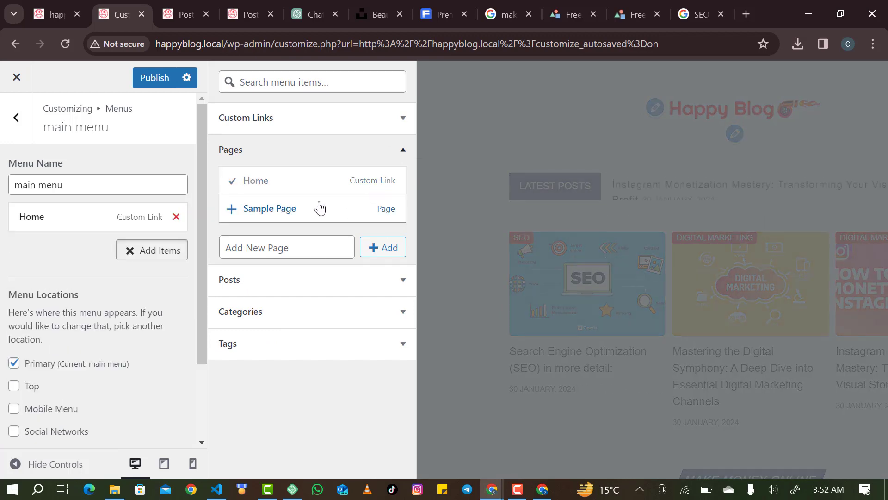
left_click(85, 222)
left_click(97, 219)
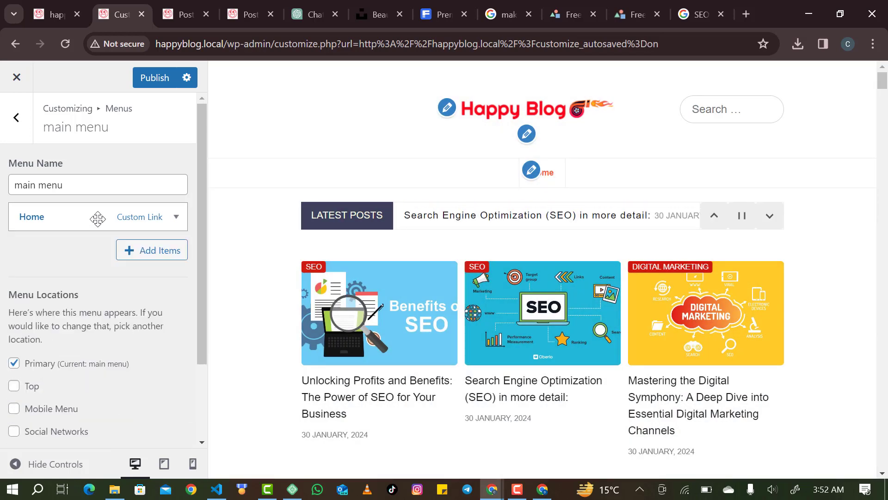
left_click(98, 218)
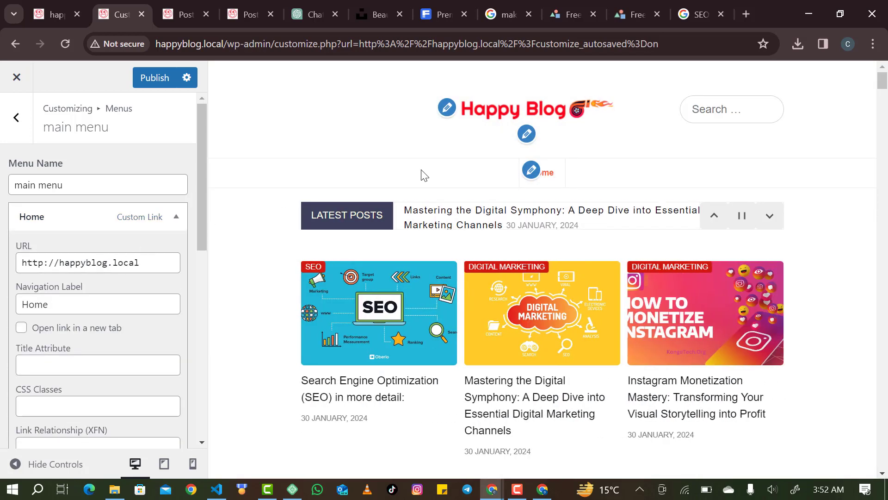
left_click(139, 191)
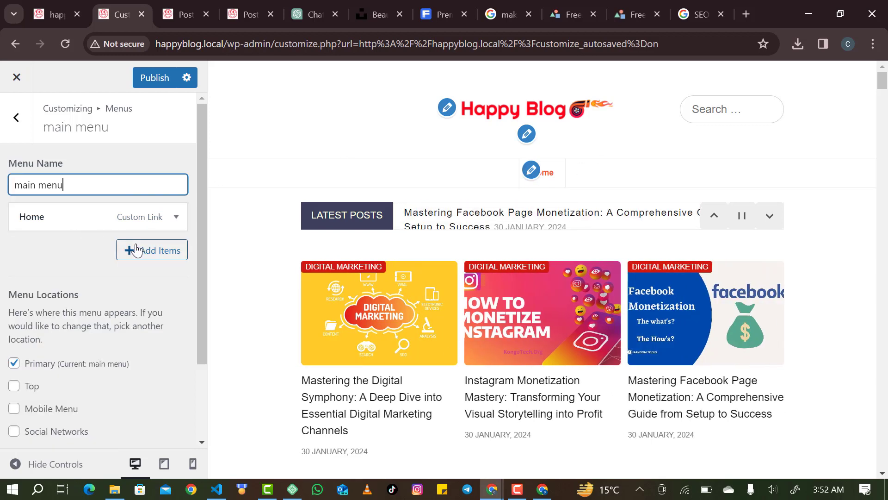
Add the Make Money Online, SEO and Digital Marketing categories, then publish the menu.
left_click(136, 250)
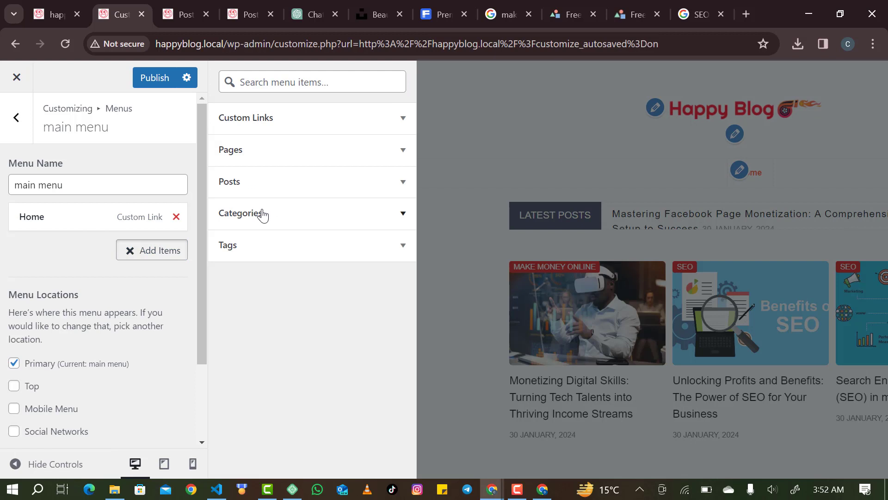
left_click(262, 214)
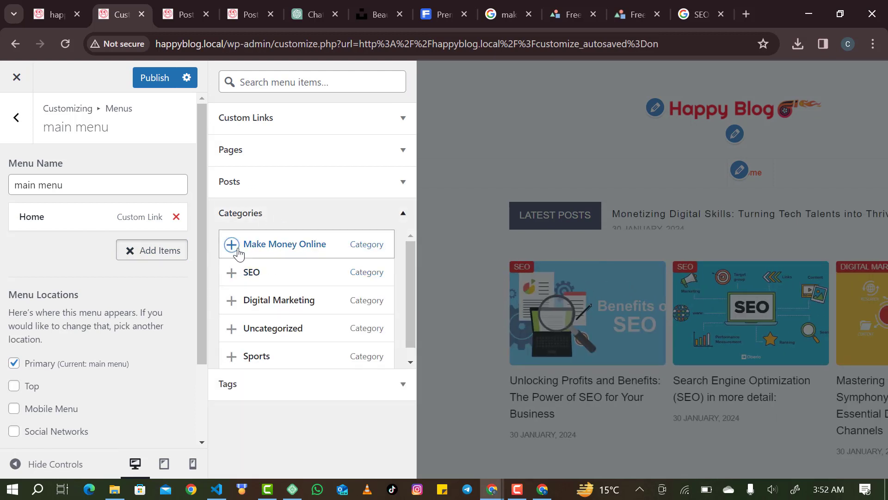
left_click(238, 252)
left_click(234, 271)
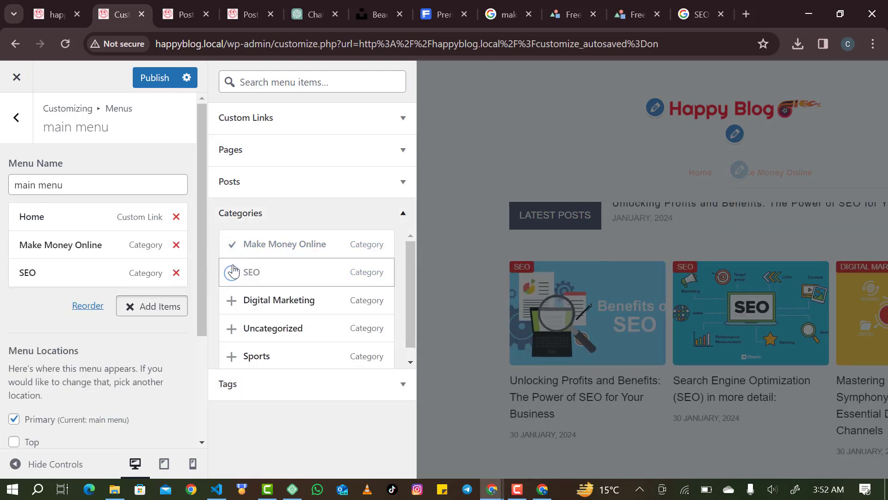
left_click(237, 302)
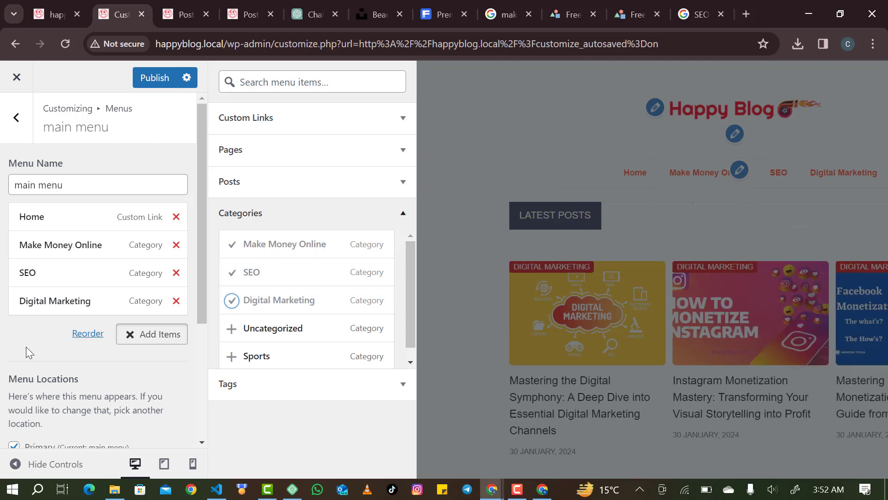
left_click(27, 346)
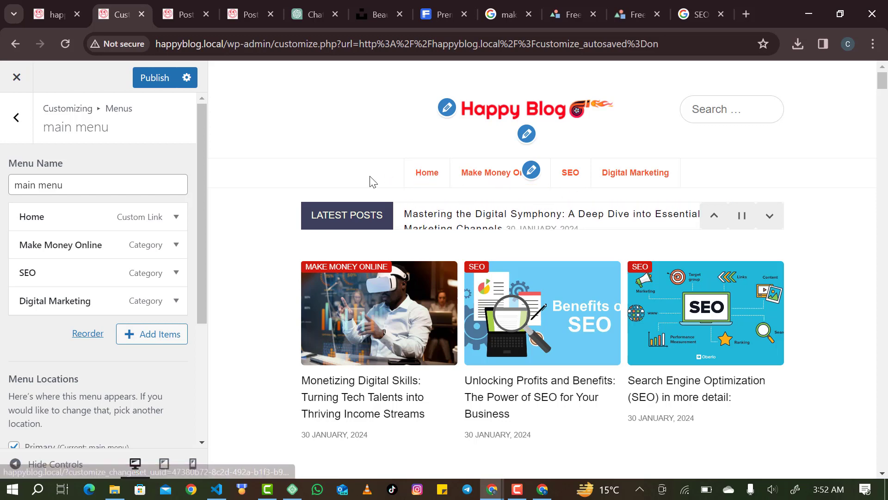
left_click(152, 79)
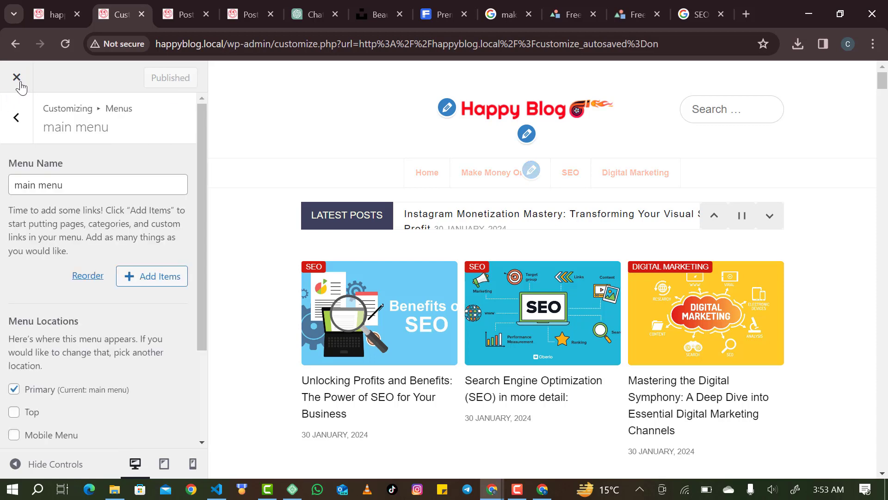
Exit to the live homepage, scroll down to the footer, and reopen the Customizer with new changes.
left_click(18, 78)
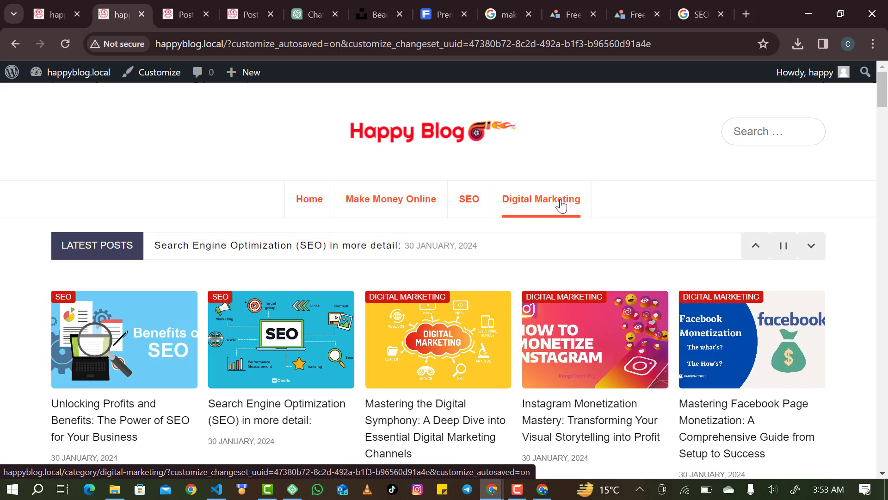
scroll(561, 205, "down", 2)
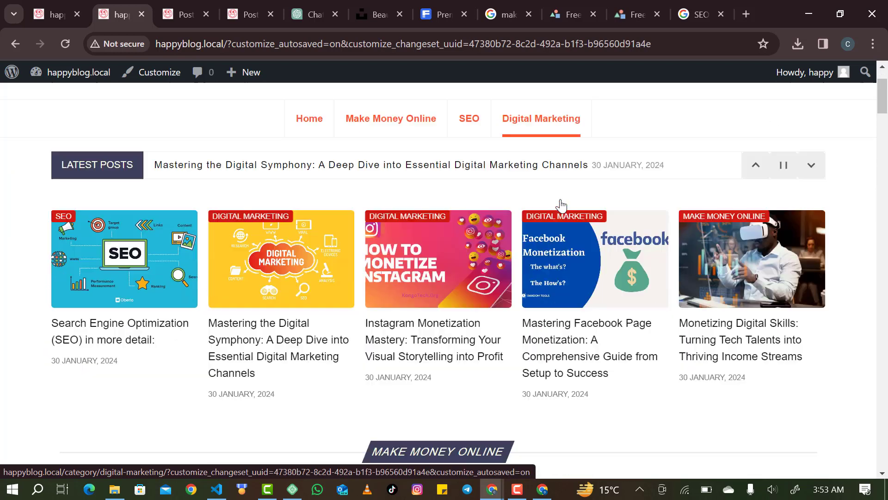
scroll(561, 205, "down", 20)
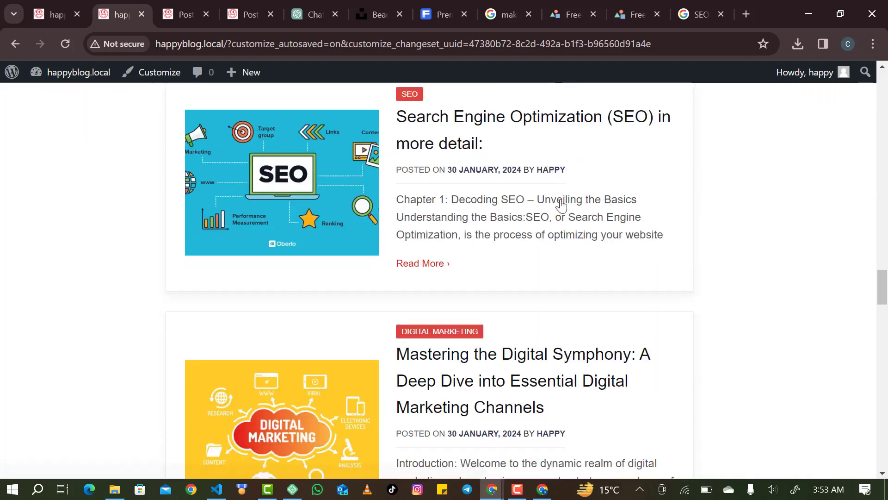
scroll(561, 205, "down", 20)
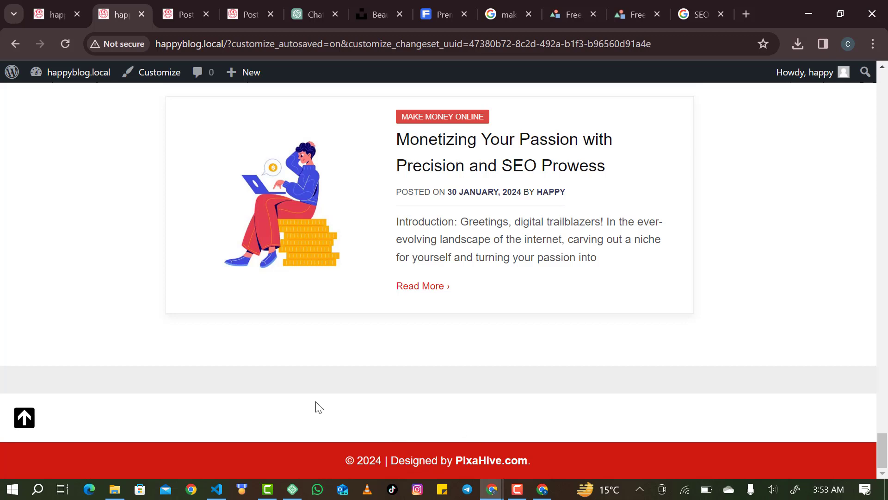
left_click(151, 74)
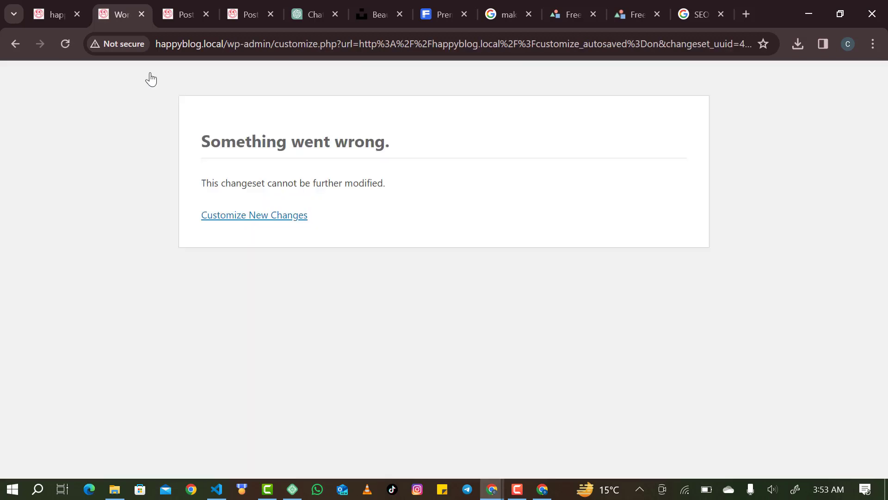
left_click(235, 222)
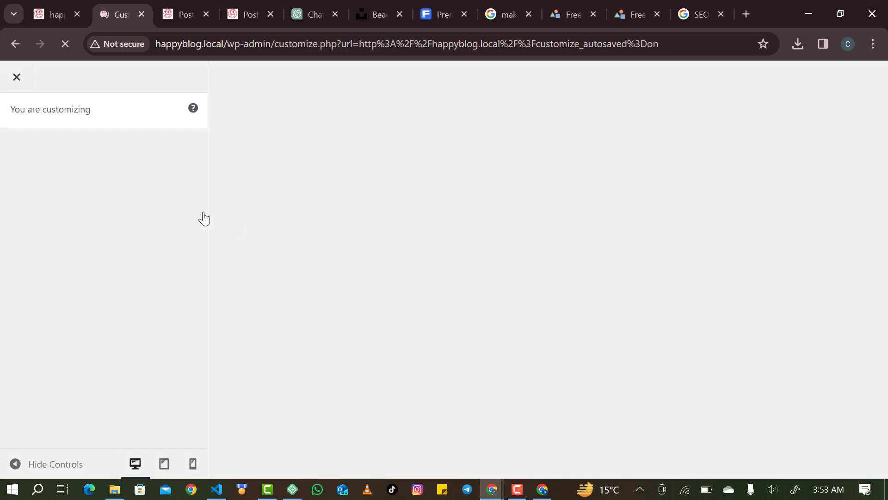
Glance at the Widgets panel, then go back and open the Menus panel.
scroll(105, 278, "down", 3)
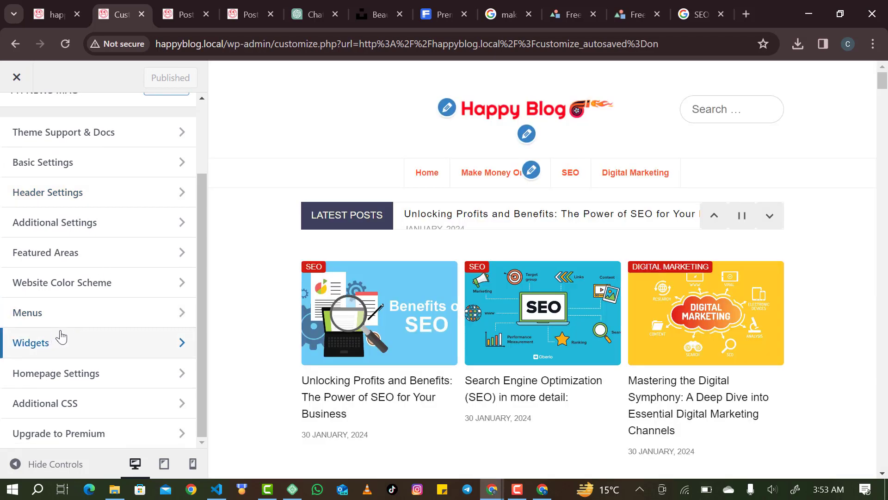
left_click(71, 340)
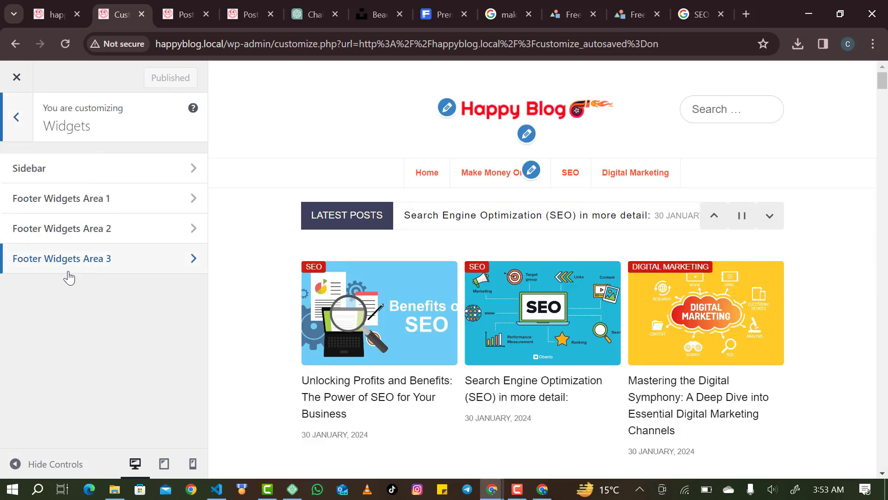
left_click(16, 117)
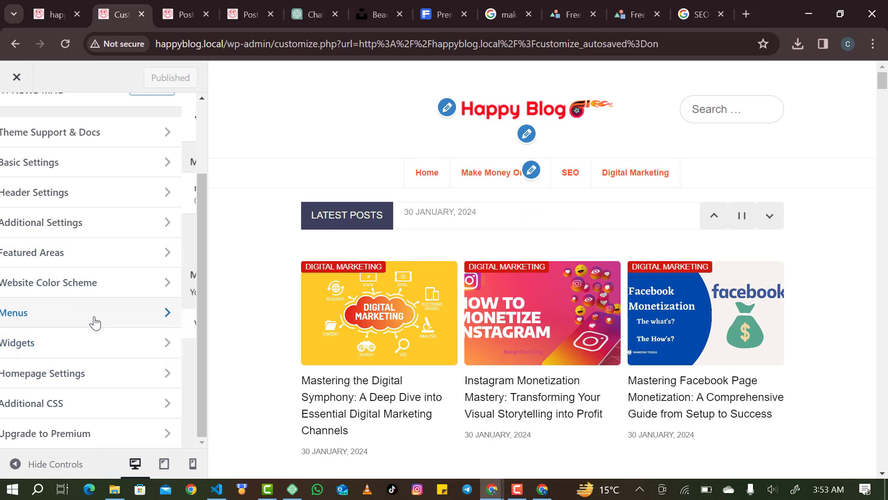
left_click(94, 321)
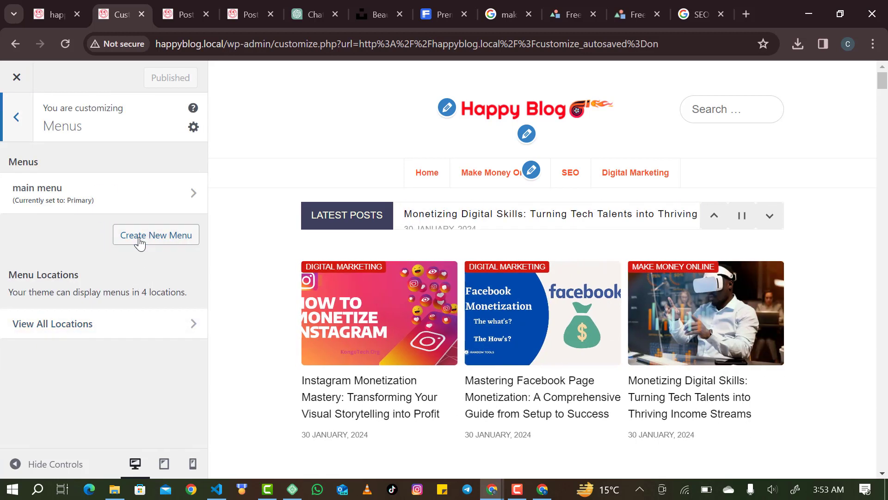
Create a new menu named 'footer menu' without assigning a location.
left_click(138, 241)
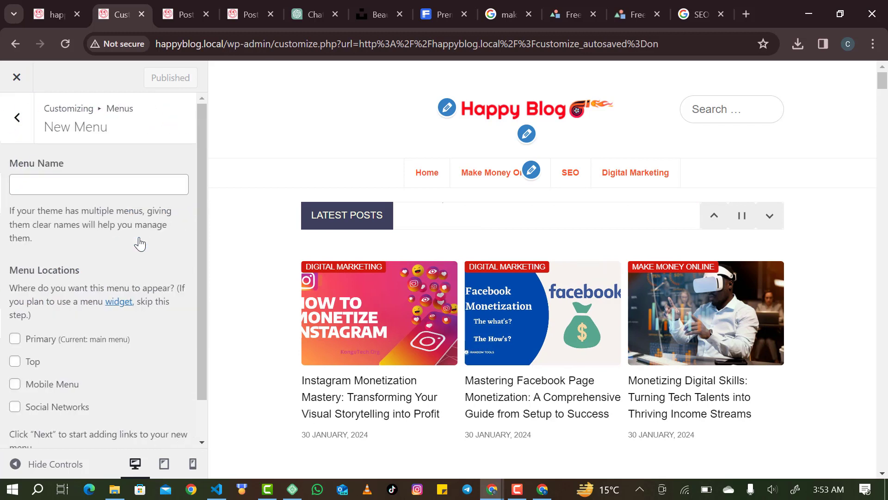
left_click(108, 185)
type("foo")
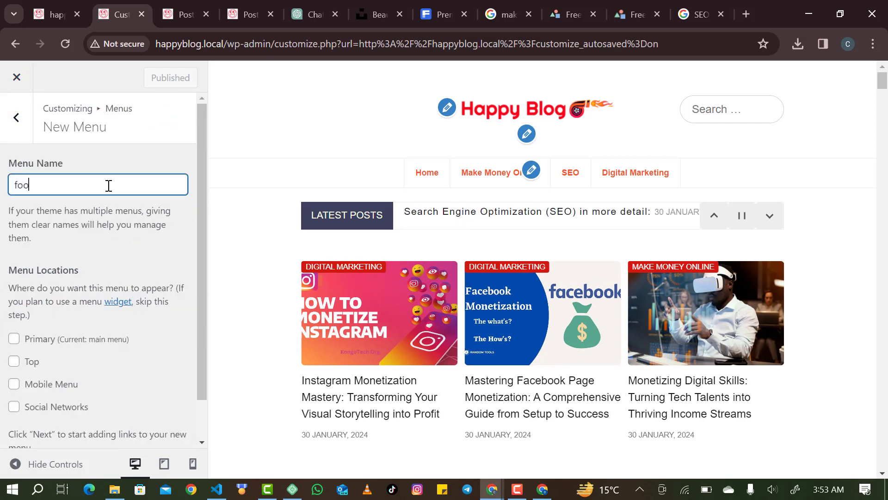
type("ter m")
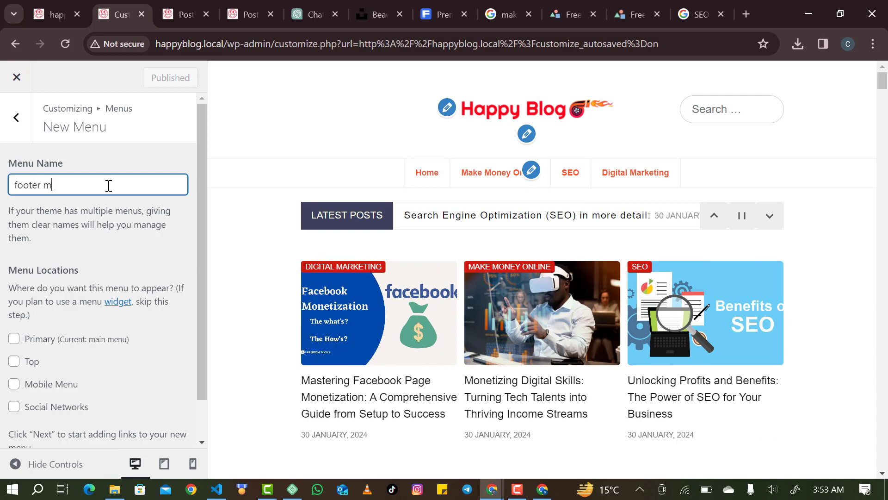
type("enu")
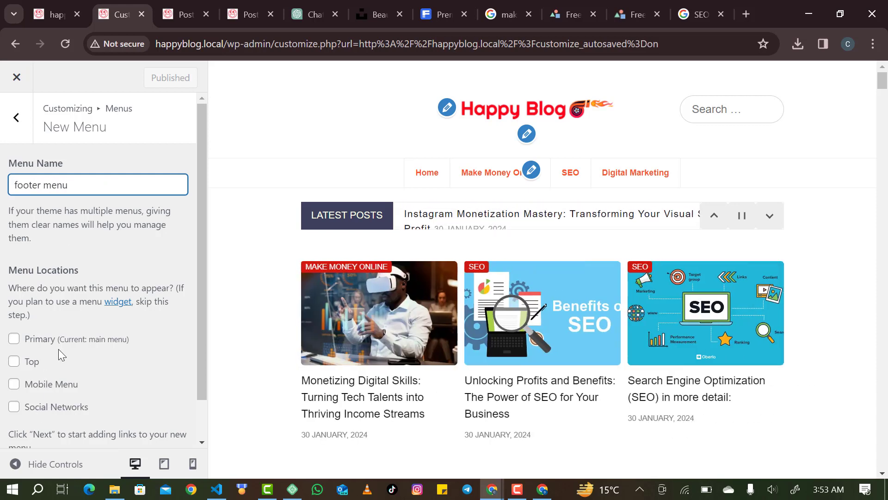
scroll(54, 348, "down", 1)
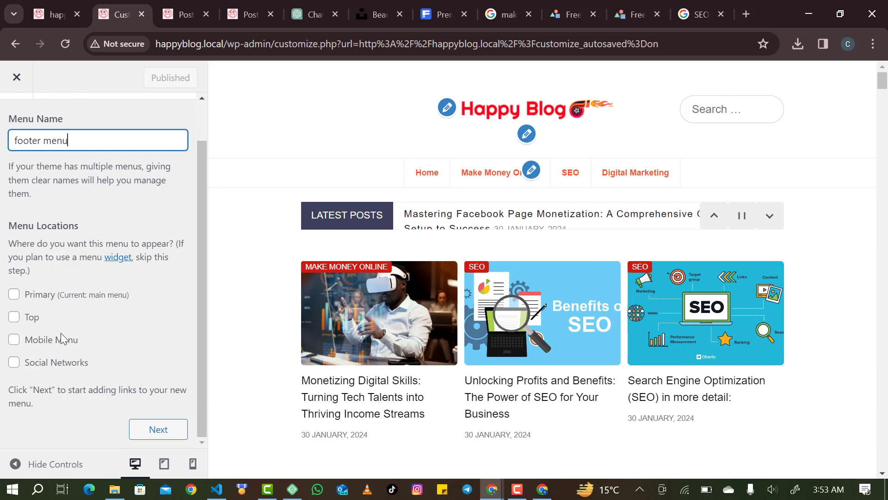
left_click(165, 426)
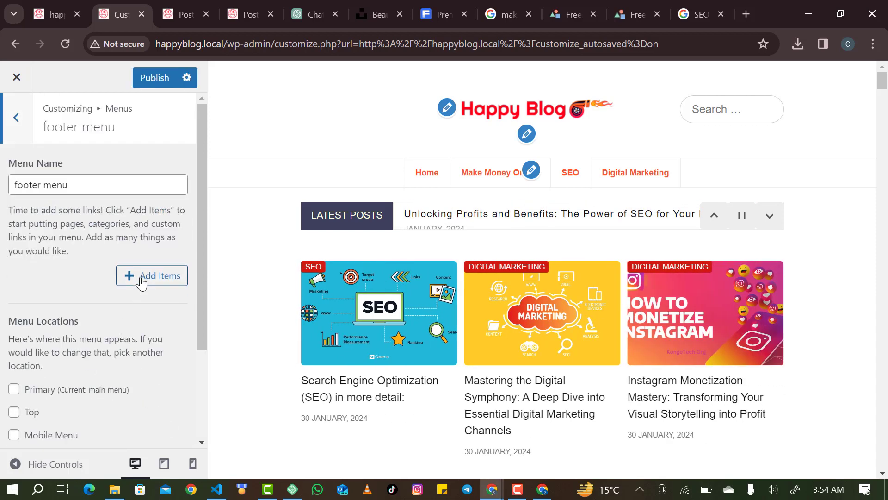
Add Home and a new About Us page to the footer menu.
left_click(134, 279)
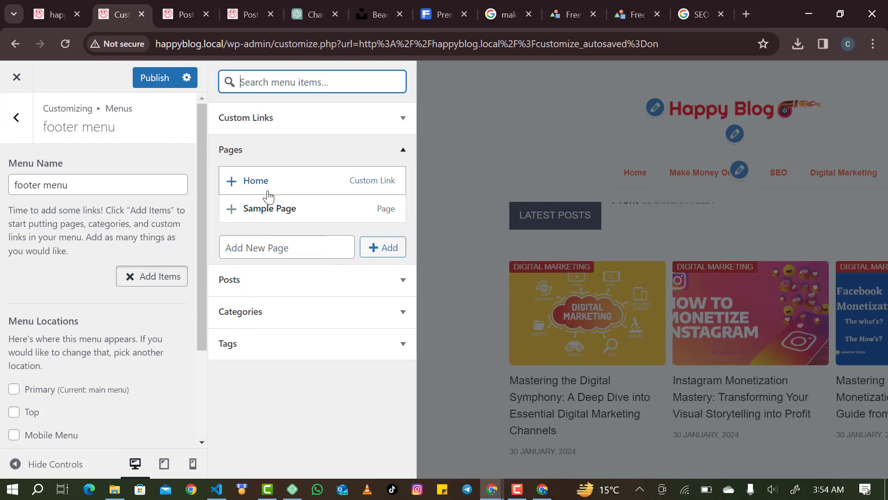
left_click(231, 181)
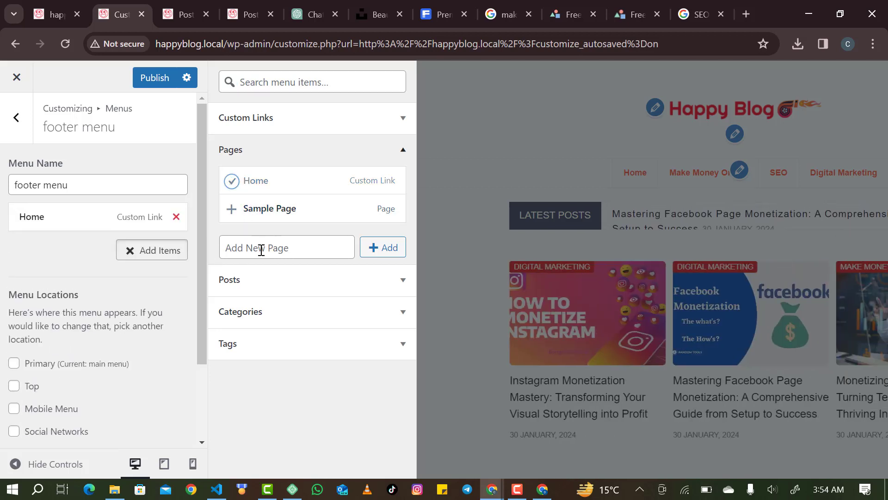
left_click(277, 247)
type("Ab")
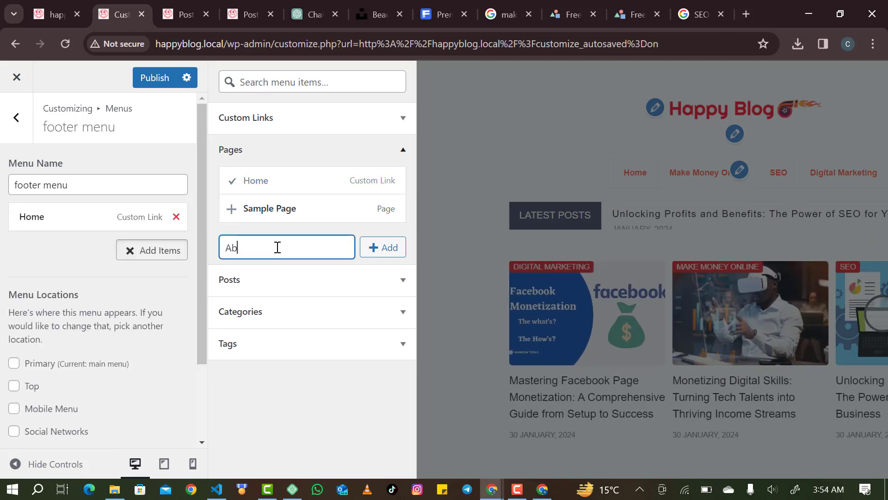
type("o")
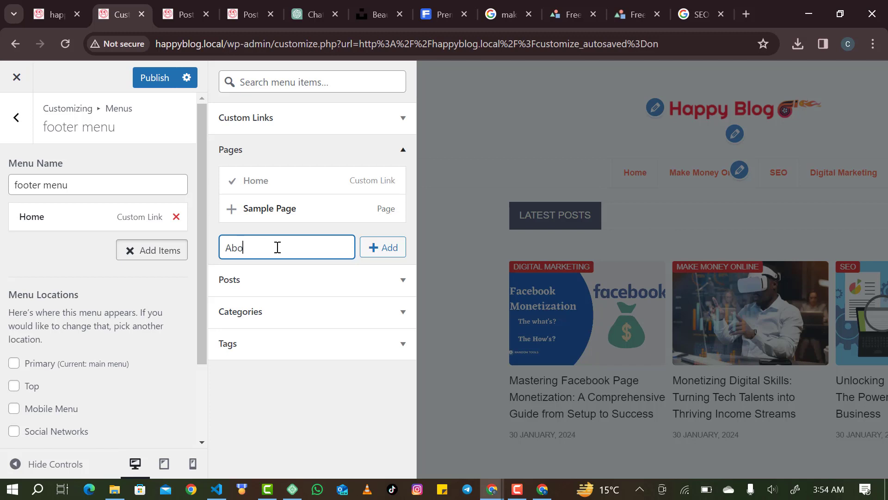
type("ut Us")
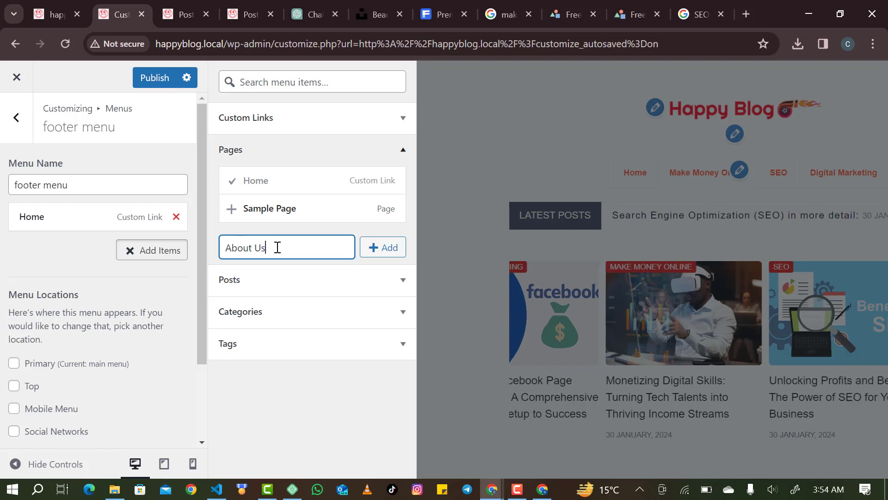
left_click(374, 255)
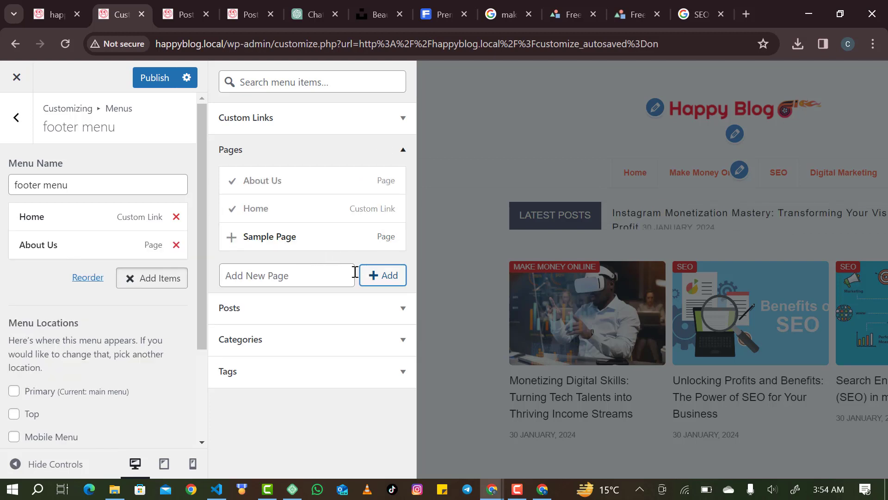
Add new Contact Us and Privacy Policy pages, then publish the footer menu.
left_click(338, 273)
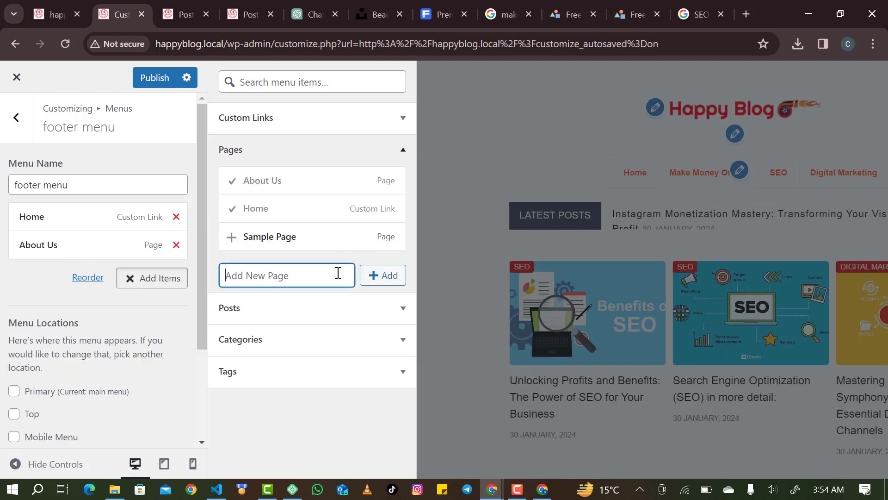
type("C")
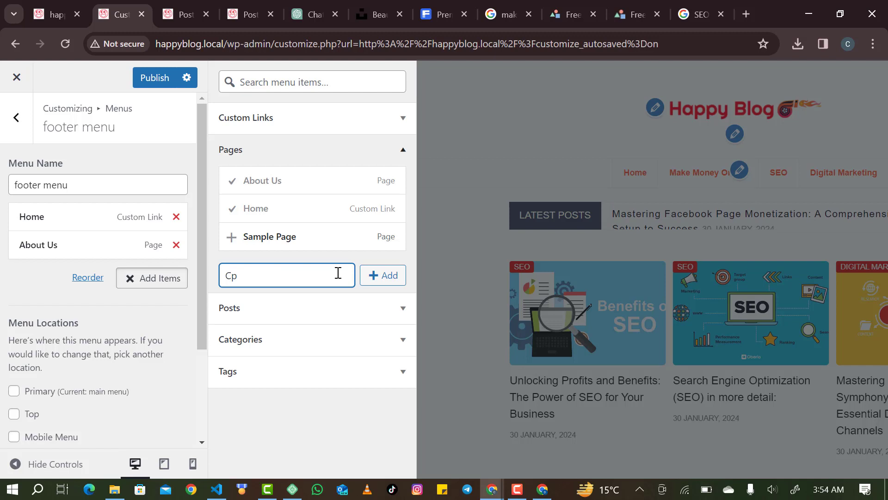
type("ontac")
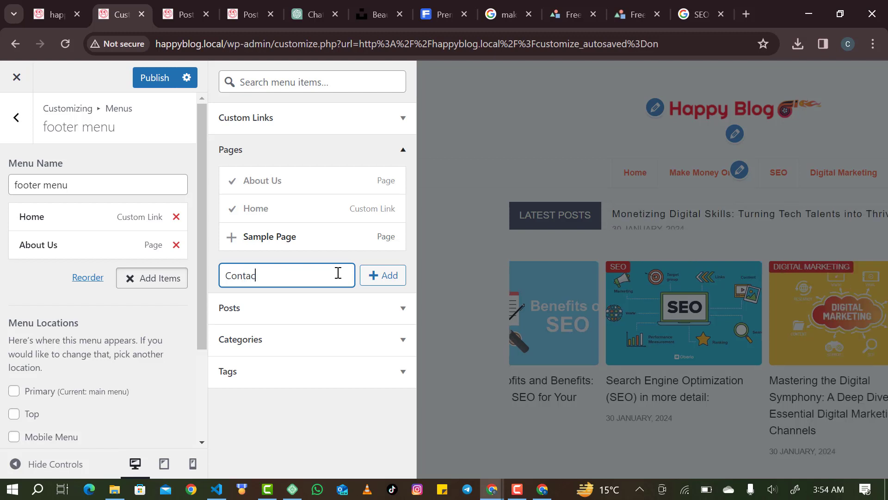
type("t ys")
key("BackSpace")
key("BackSpace")
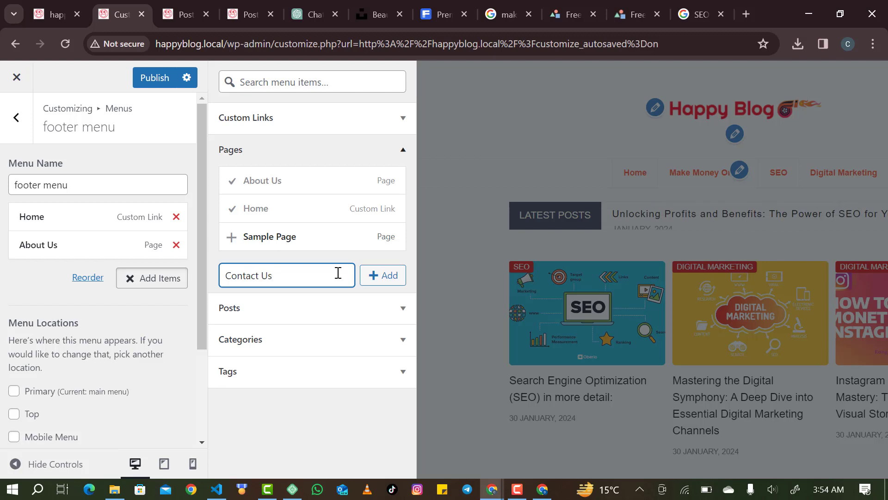
left_click(383, 275)
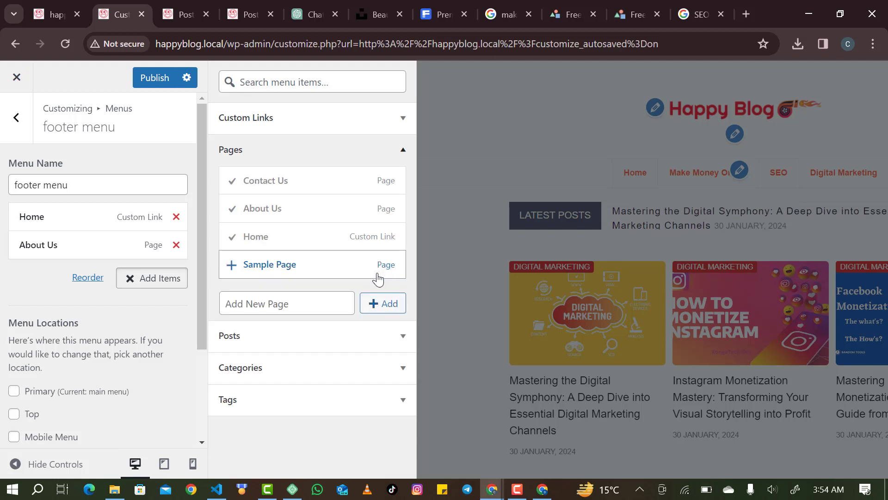
left_click(320, 303)
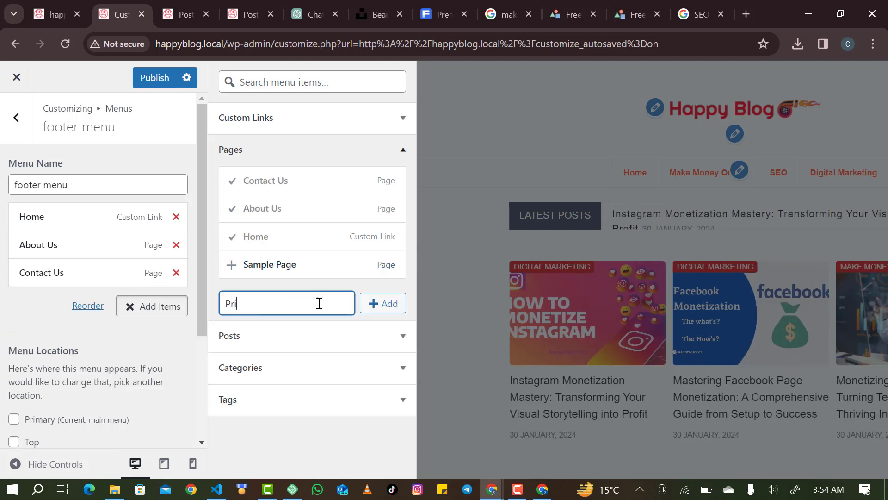
type("Privacy ")
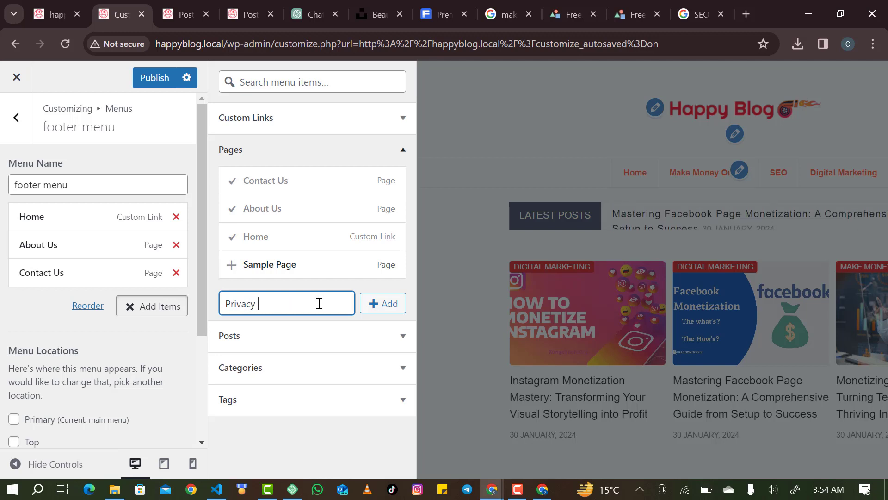
type("Policy")
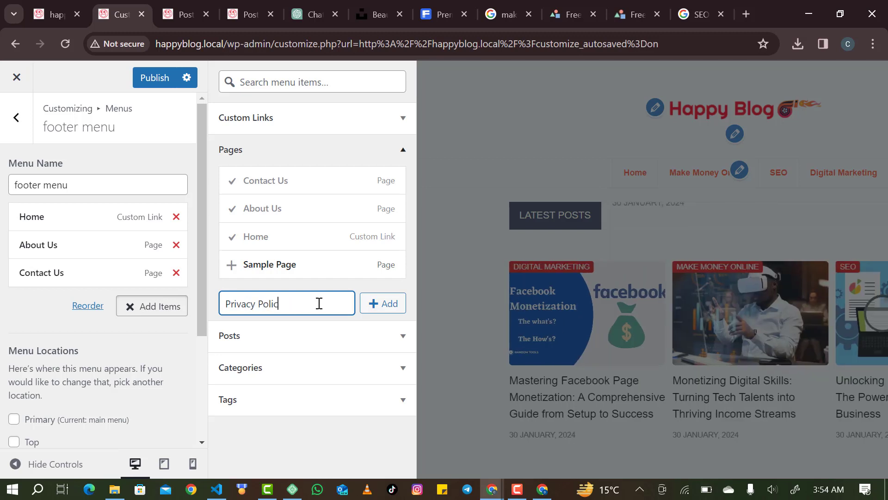
left_click(392, 305)
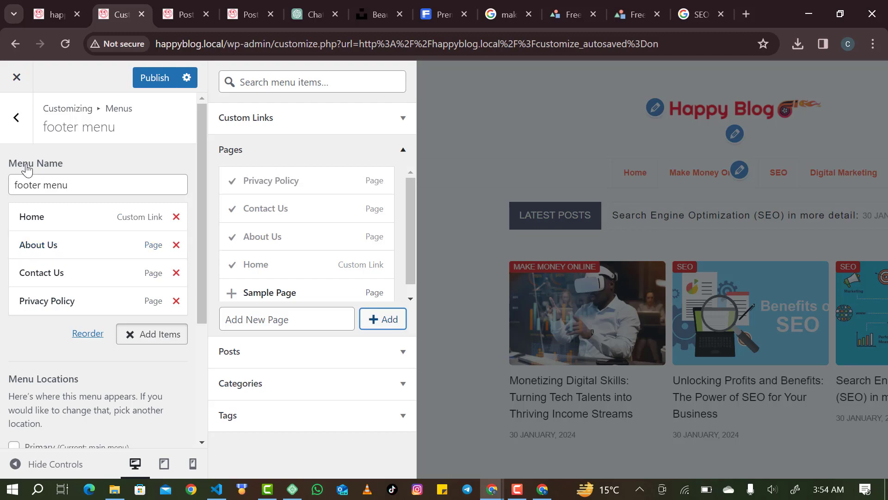
left_click(142, 78)
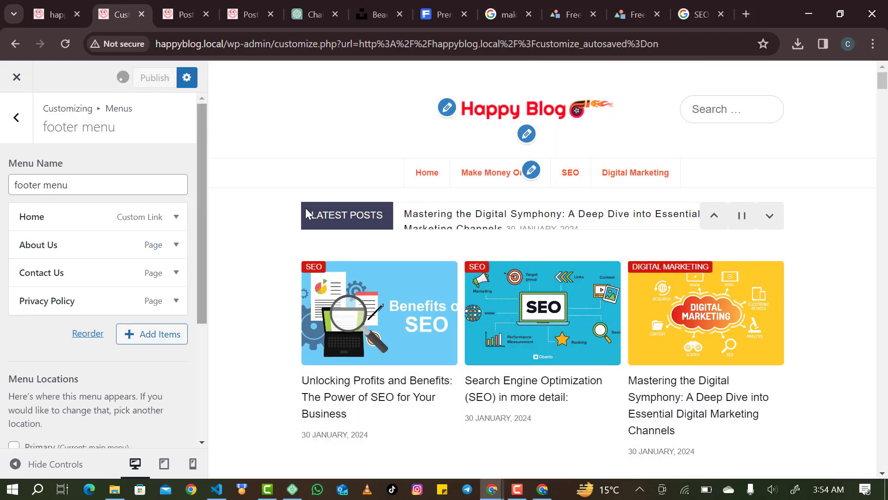
Go from the footer menu back to Widgets and open Footer Widgets Area 1.
scroll(367, 282, "down", 10)
scroll(367, 283, "down", 15)
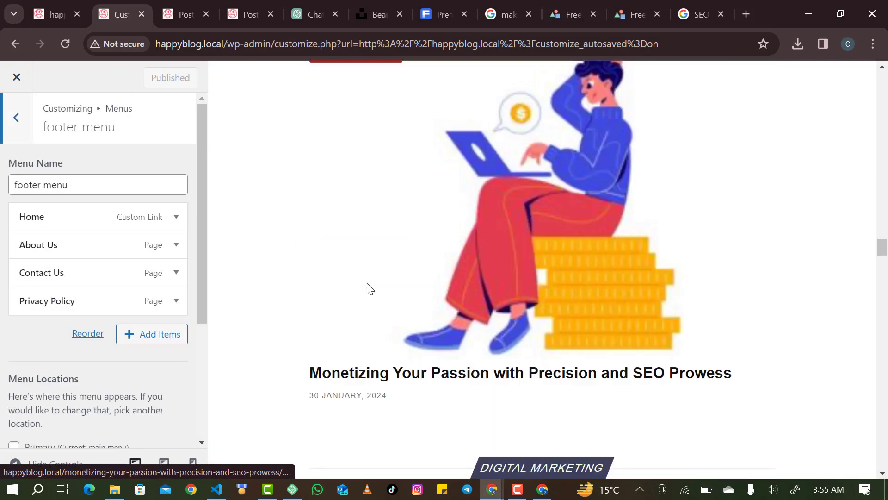
scroll(370, 287, "down", 10)
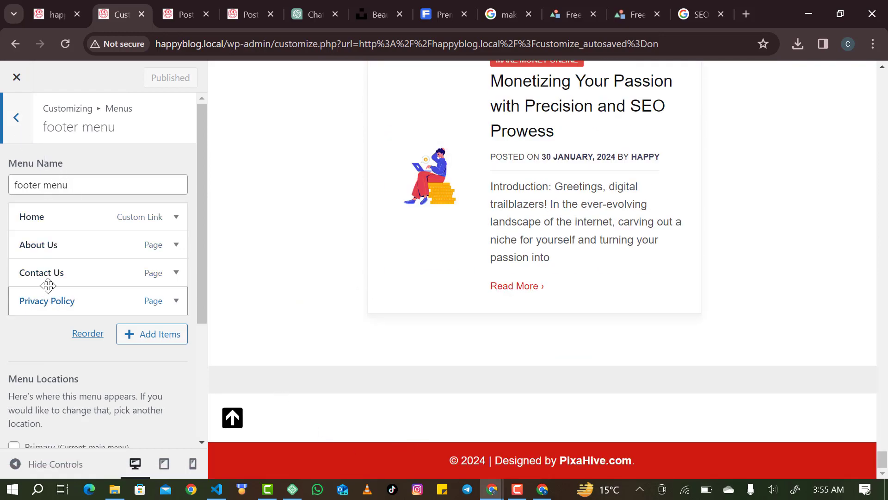
left_click(17, 119)
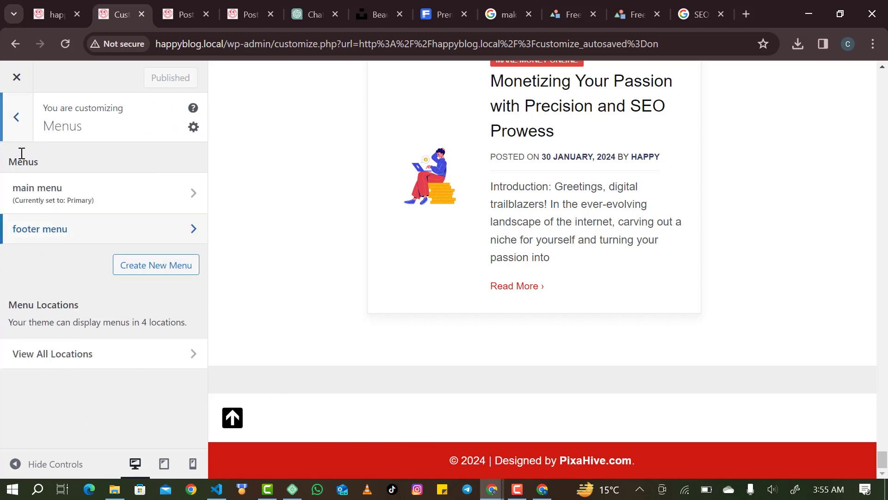
left_click(16, 118)
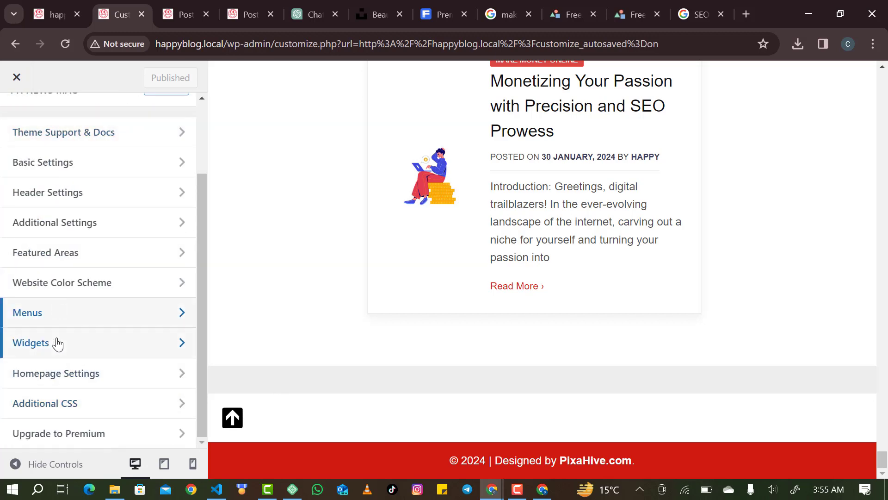
left_click(58, 343)
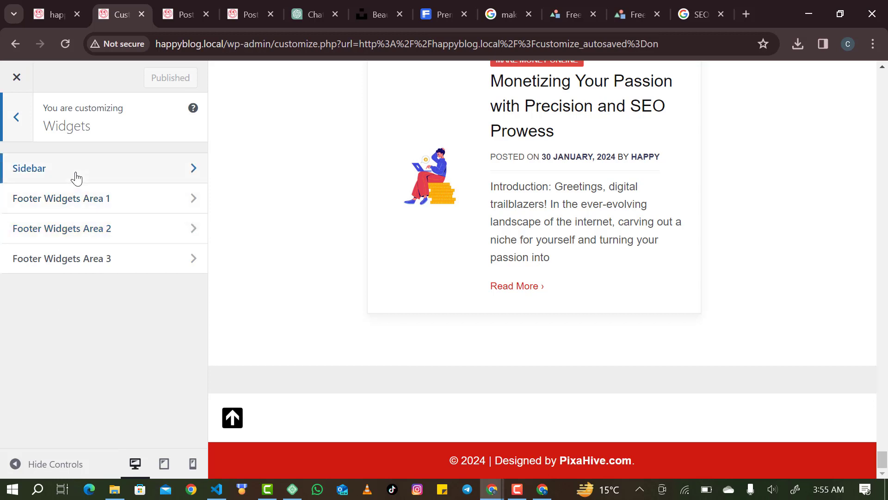
left_click(90, 204)
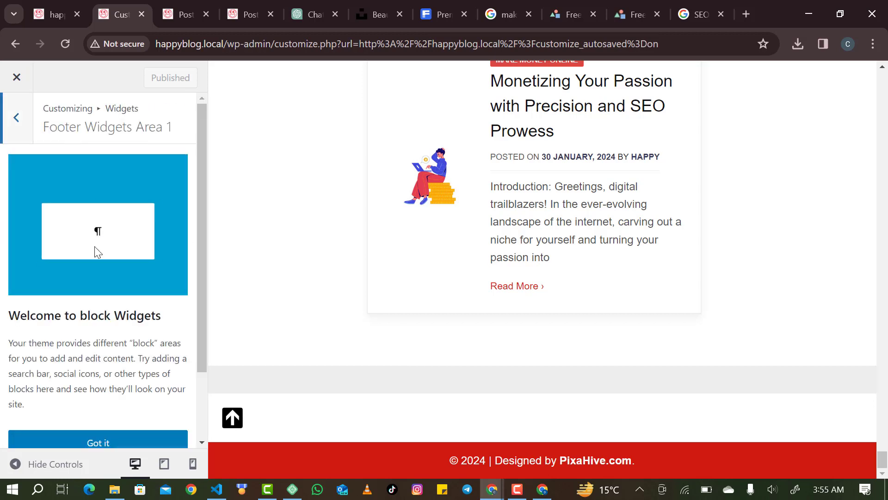
Dismiss the block widgets notice and search the block inserter for 'menu'.
scroll(121, 396, "down", 2)
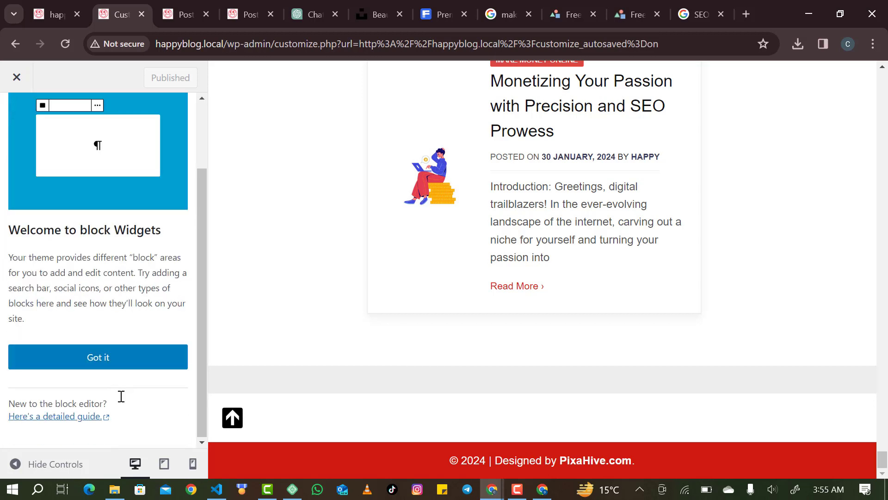
left_click(109, 357)
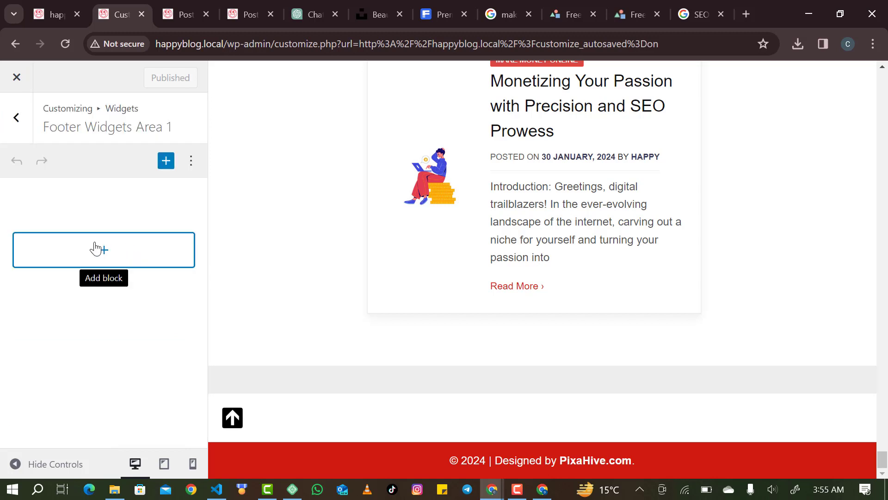
left_click(96, 250)
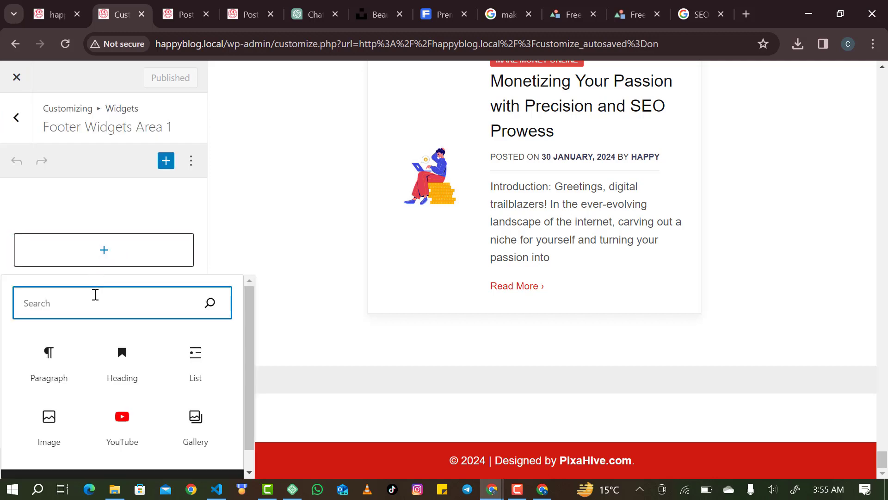
type("me")
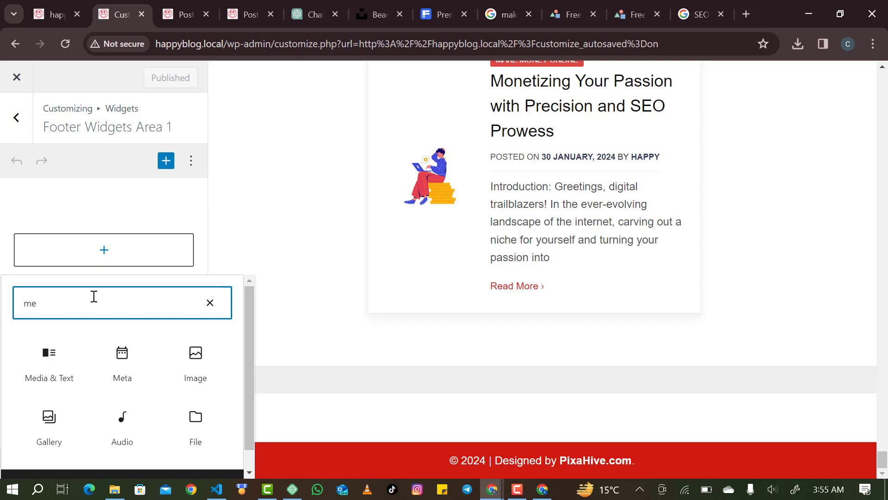
type("nj\\")
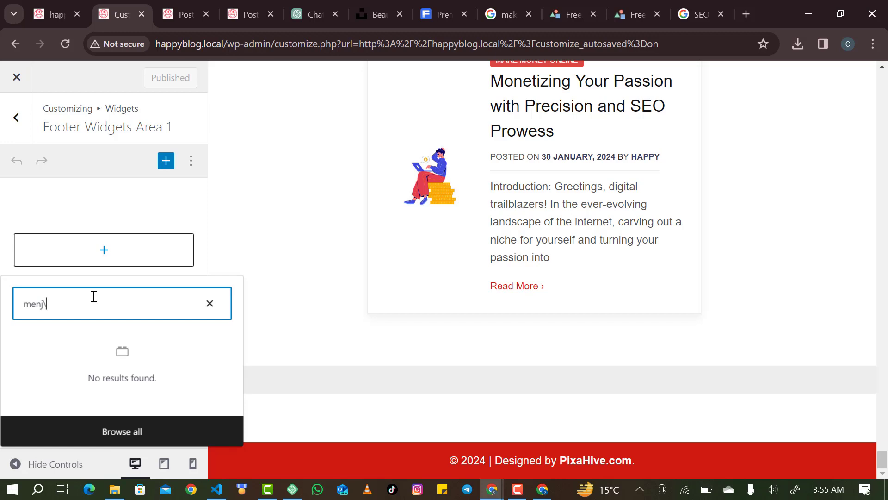
key("BackSpace")
key("BackSpace")
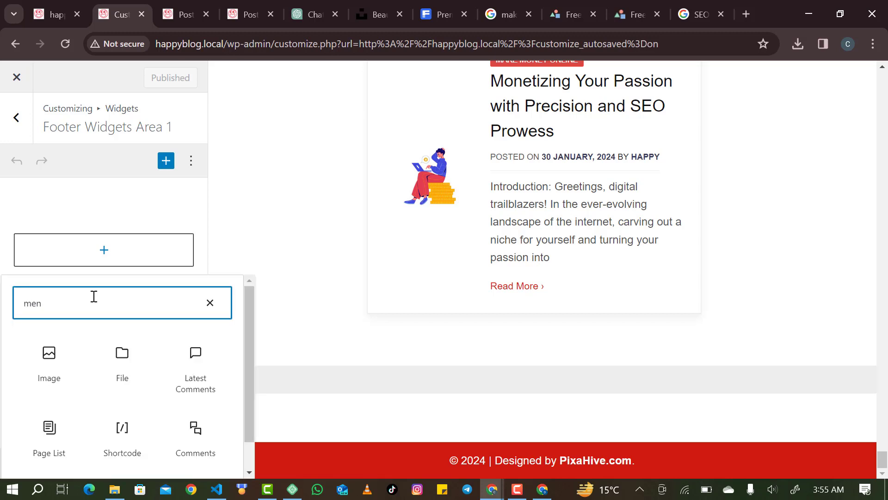
Insert a Navigation Menu block showing the footer menu, titled 'Quick Links'.
type("u")
left_click(125, 381)
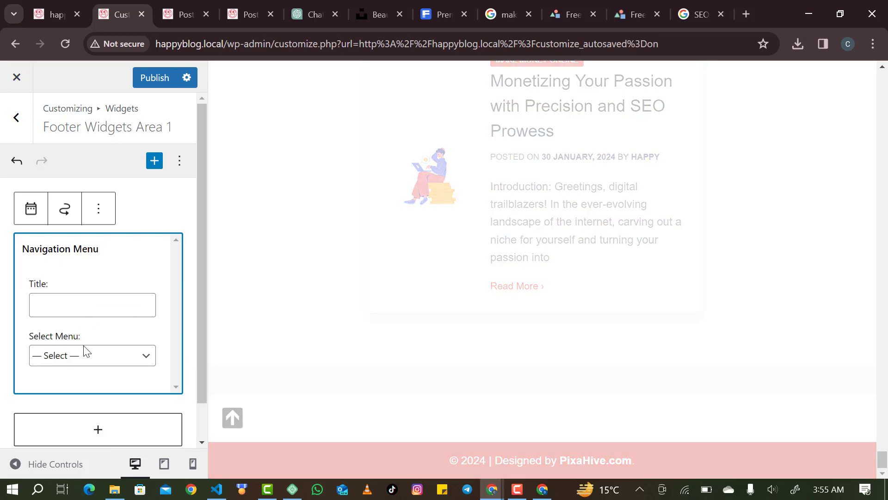
left_click(85, 356)
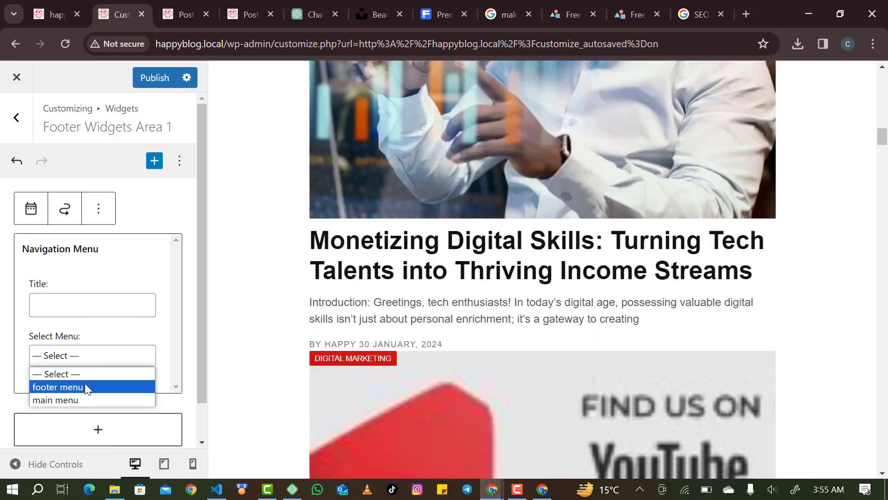
left_click(85, 385)
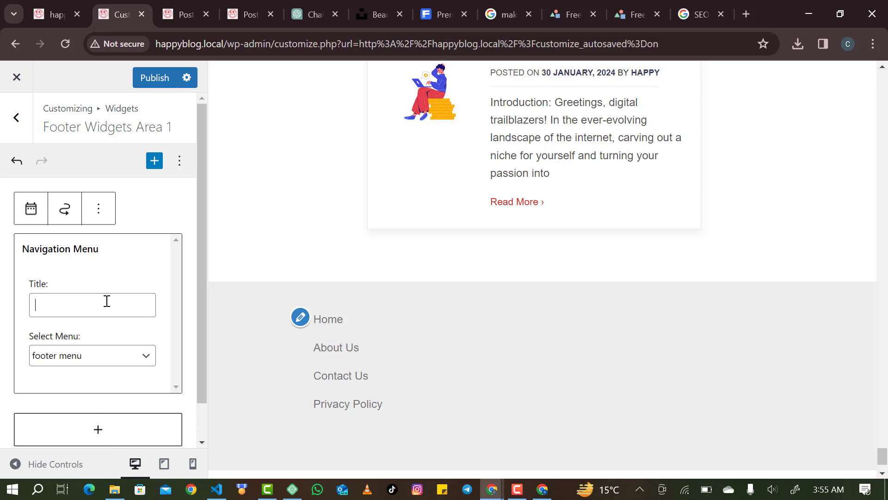
type("Q")
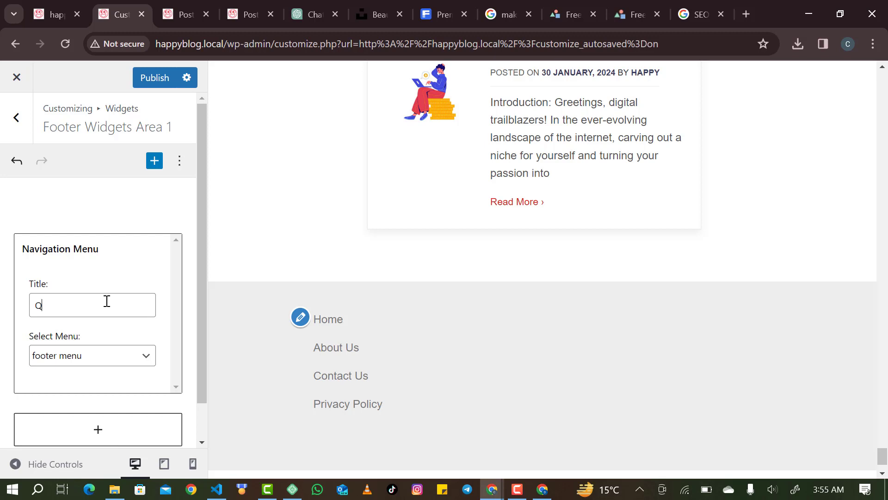
type("uick L")
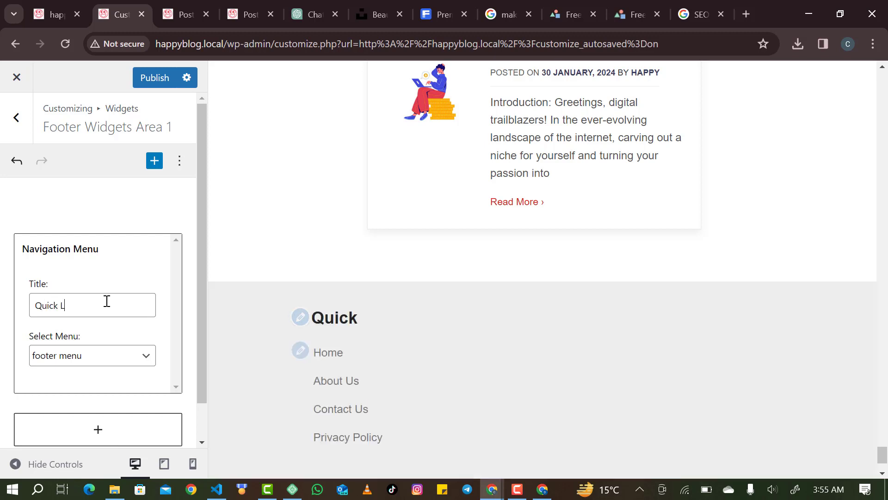
type("inks")
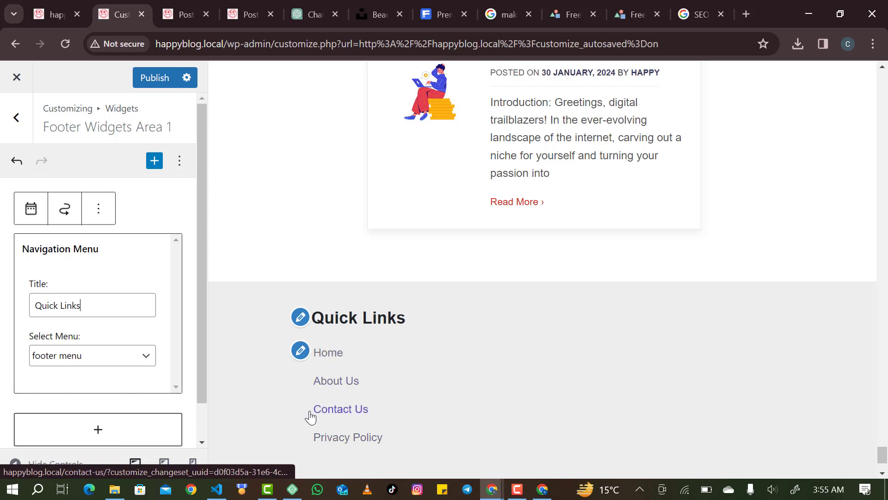
Review the widget's advanced settings, publish the footer changes, and return to the widget areas.
left_click(100, 208)
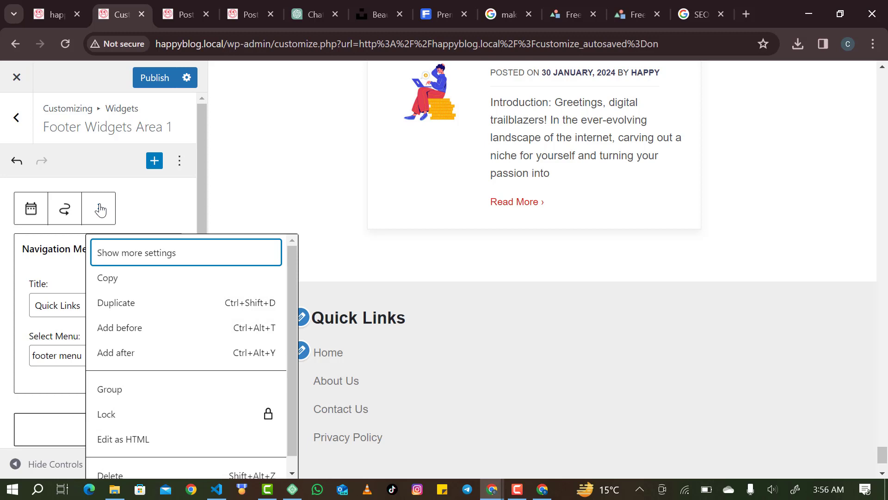
left_click(134, 257)
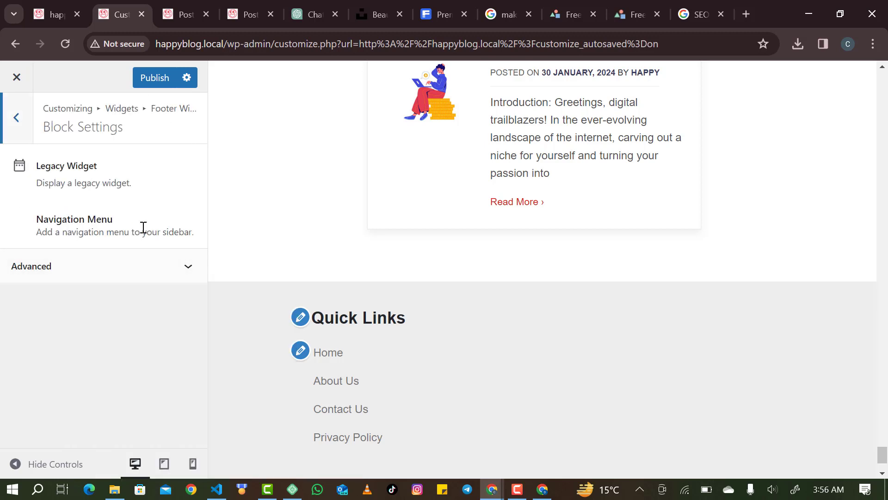
left_click(183, 273)
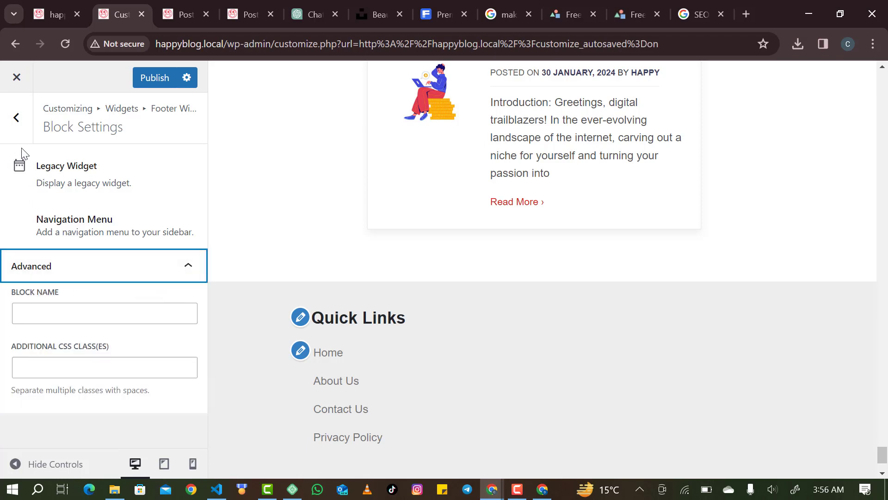
left_click(16, 117)
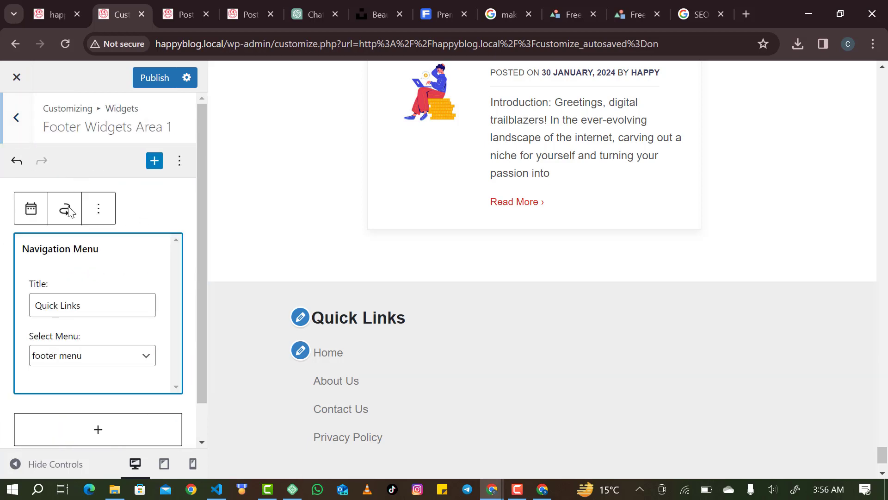
left_click(179, 167)
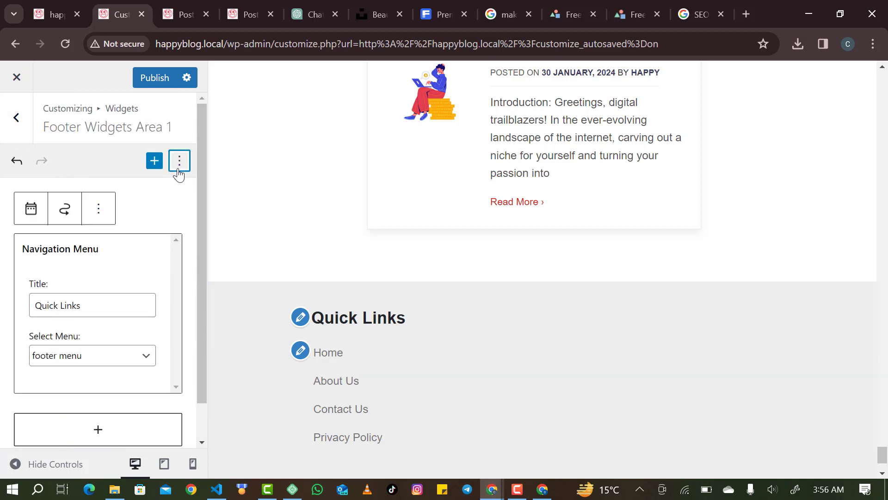
left_click(148, 245)
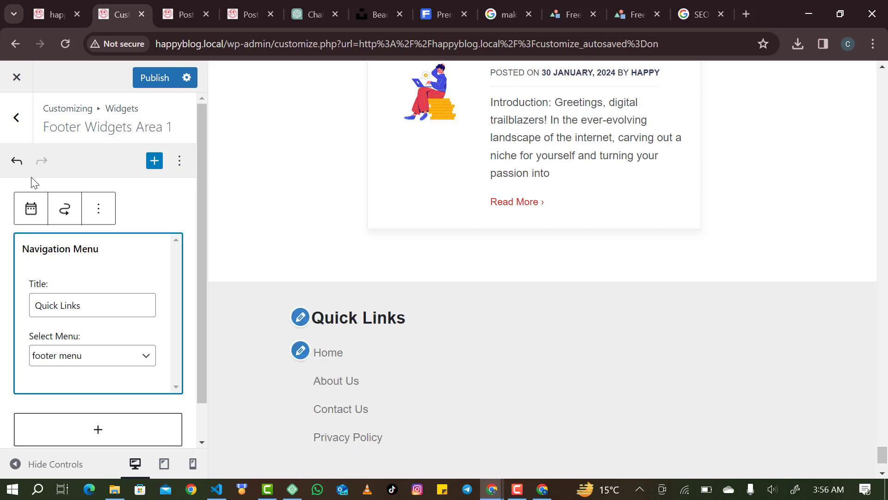
left_click(148, 83)
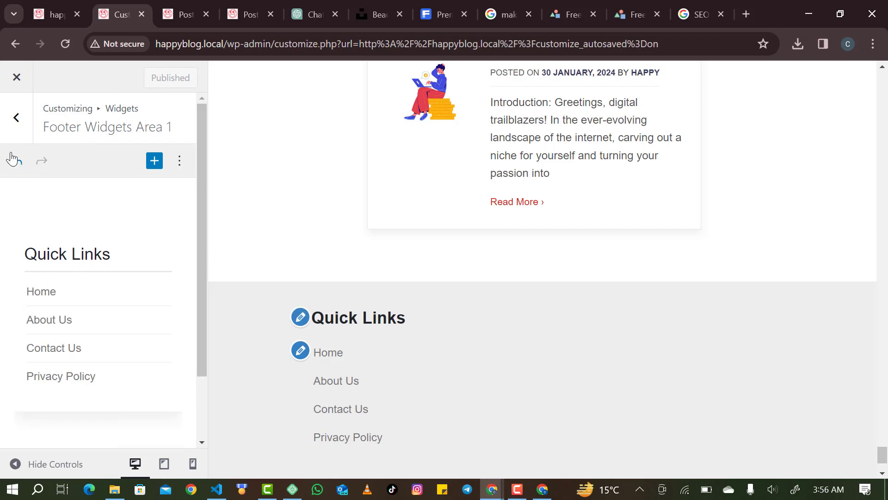
left_click(26, 105)
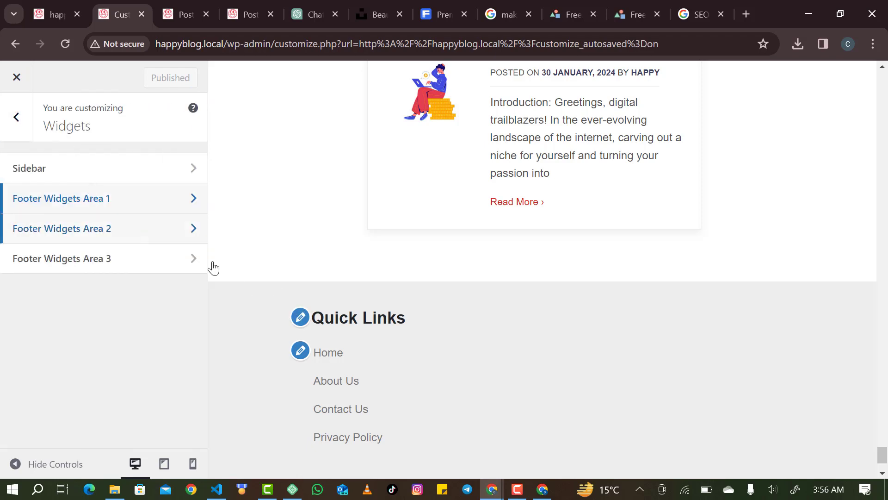
In Footer Widgets Area 2, insert a Social Icons block found by searching 'soc' and begin adding a link.
left_click(124, 234)
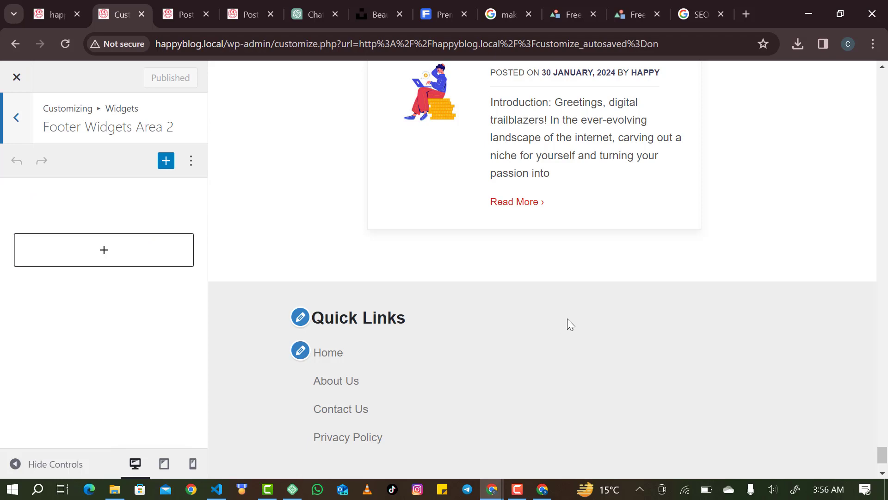
left_click(183, 263)
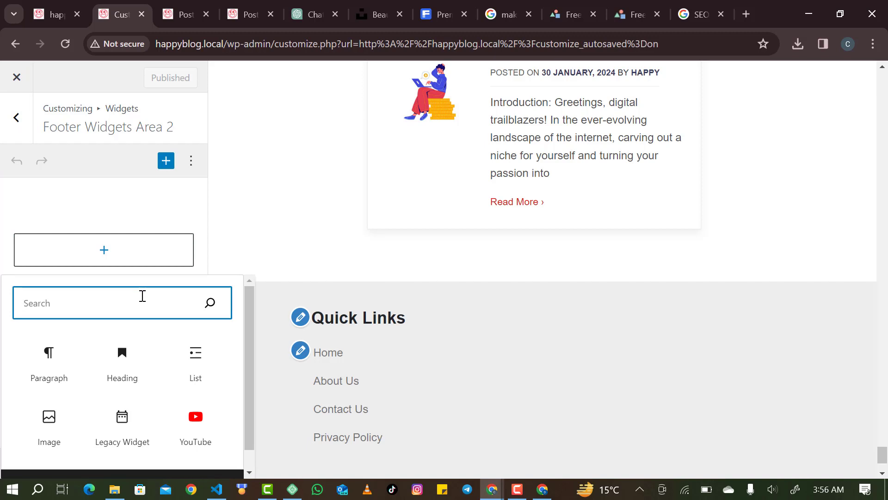
type("soc")
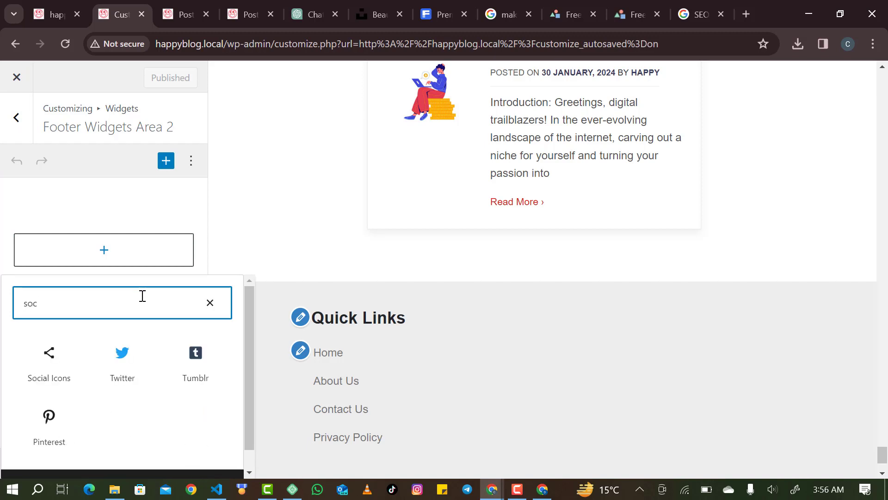
left_click(54, 350)
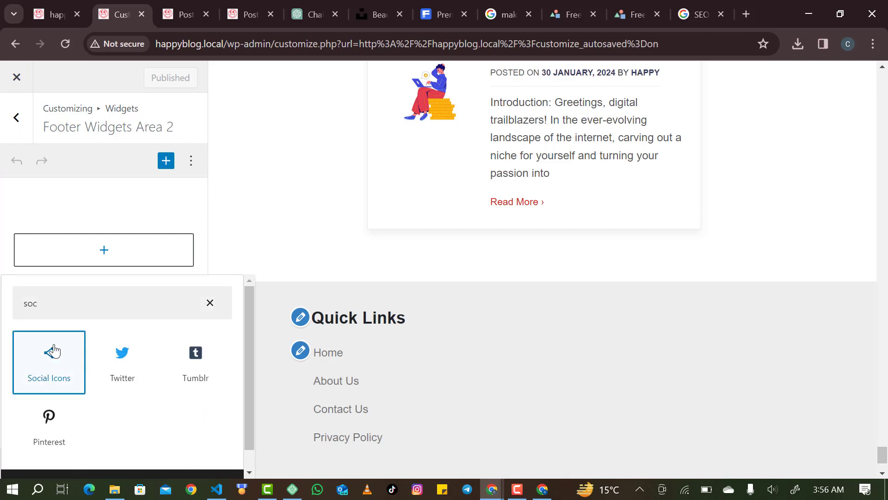
left_click(54, 351)
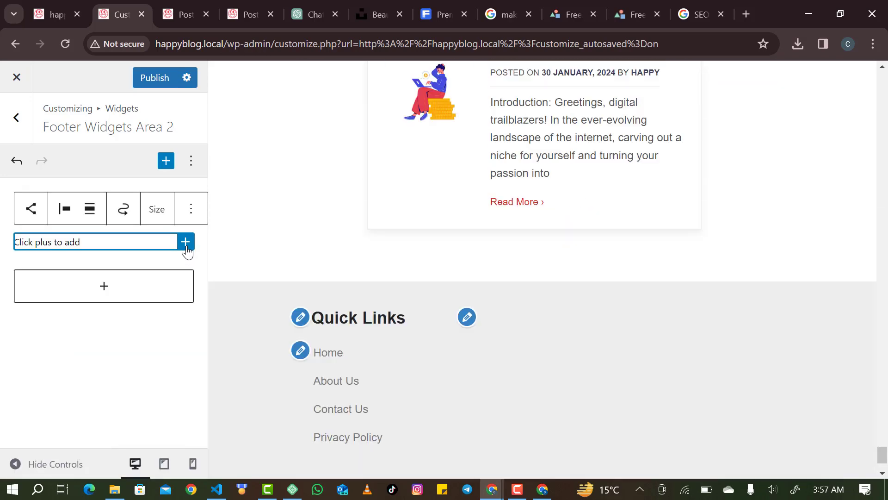
left_click(185, 242)
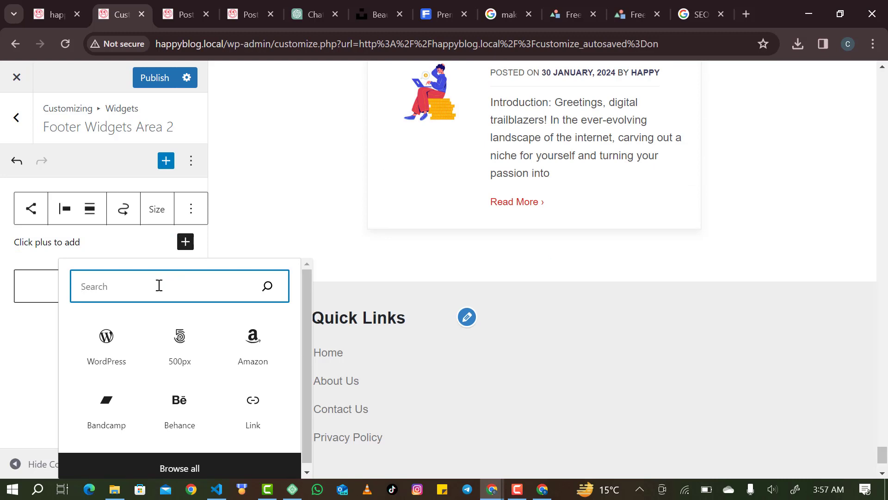
Add a Facebook icon to the Social Icons block with placeholder address '#'.
type("face")
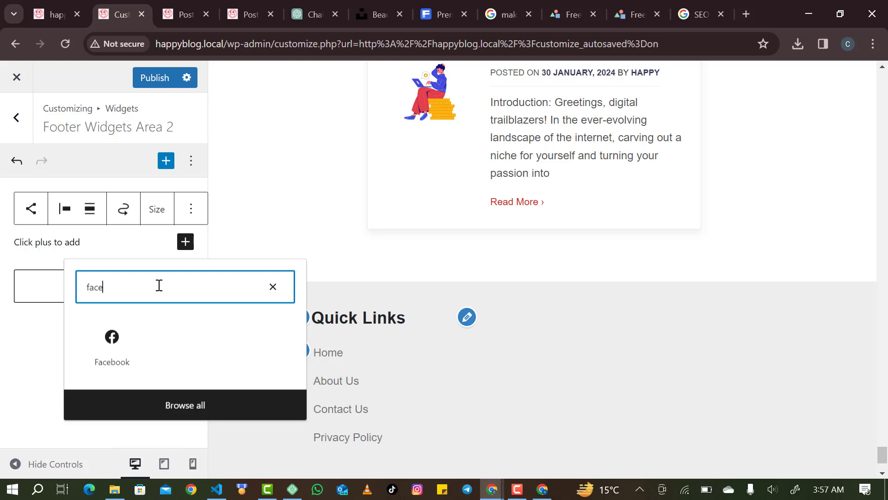
left_click(114, 341)
left_click(114, 342)
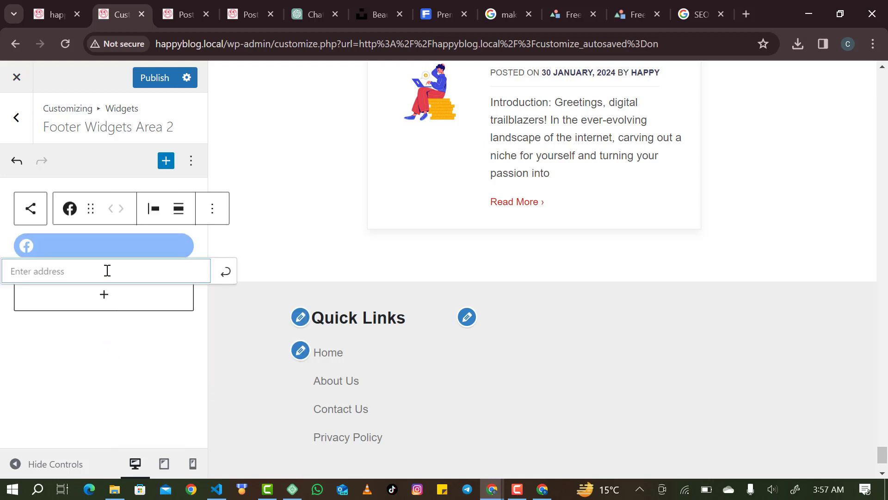
type("#")
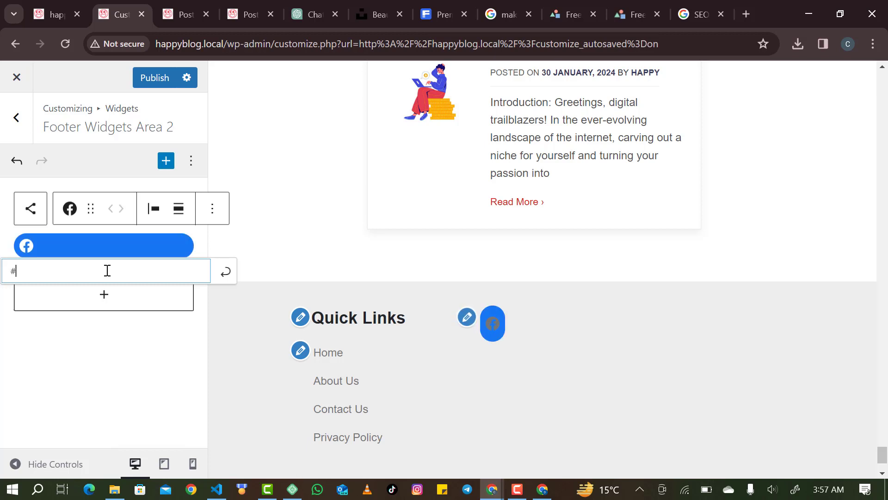
left_click(226, 272)
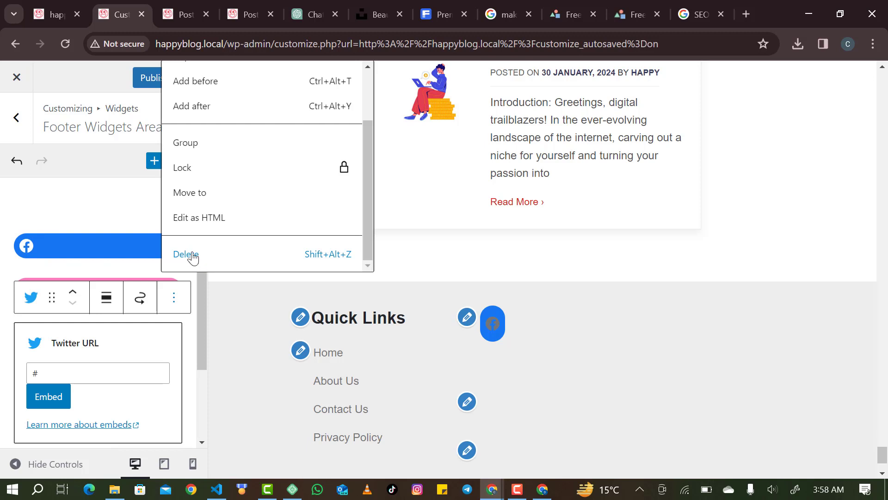
Delete the stray Twitter embed and add a Twitter icon after Instagram.
key("Return")
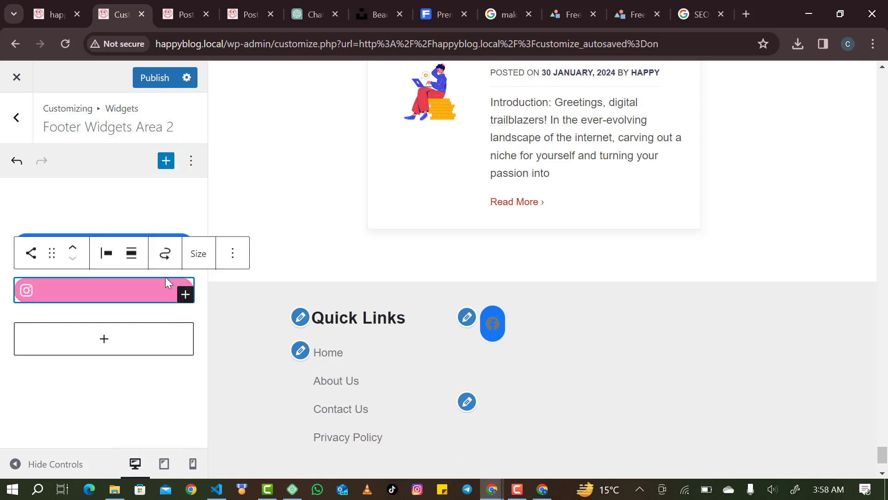
left_click(185, 295)
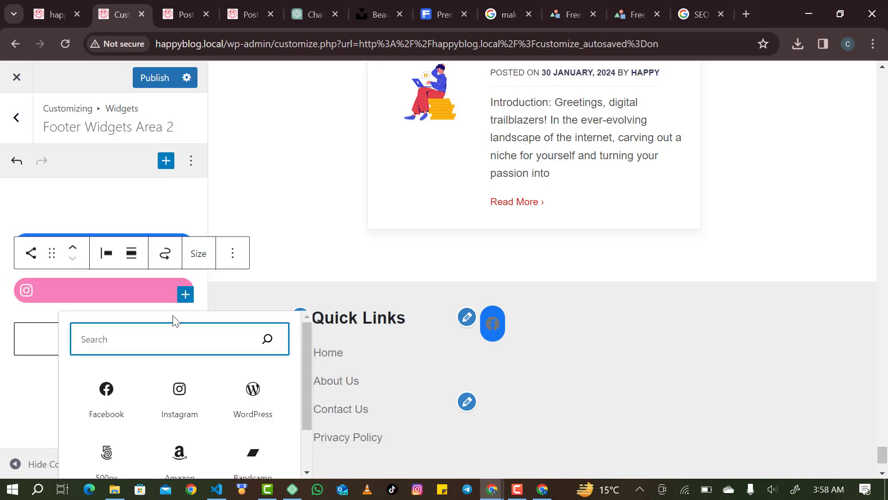
type("tr")
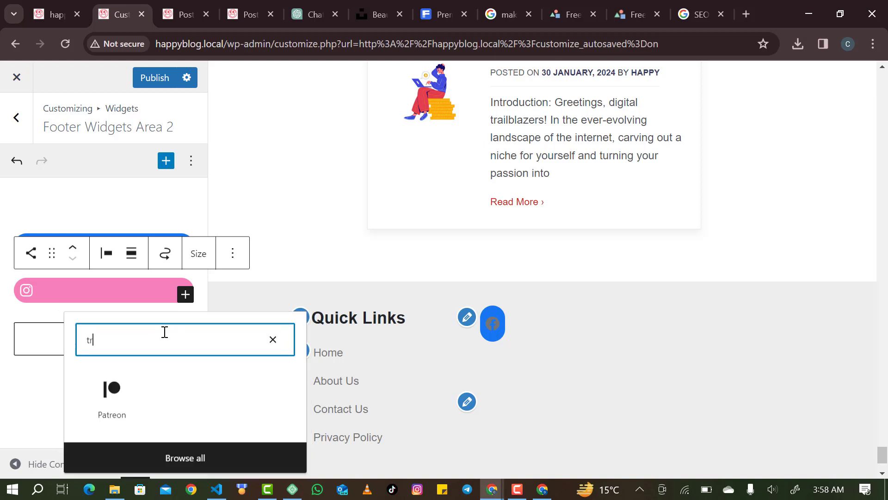
key("BackSpace")
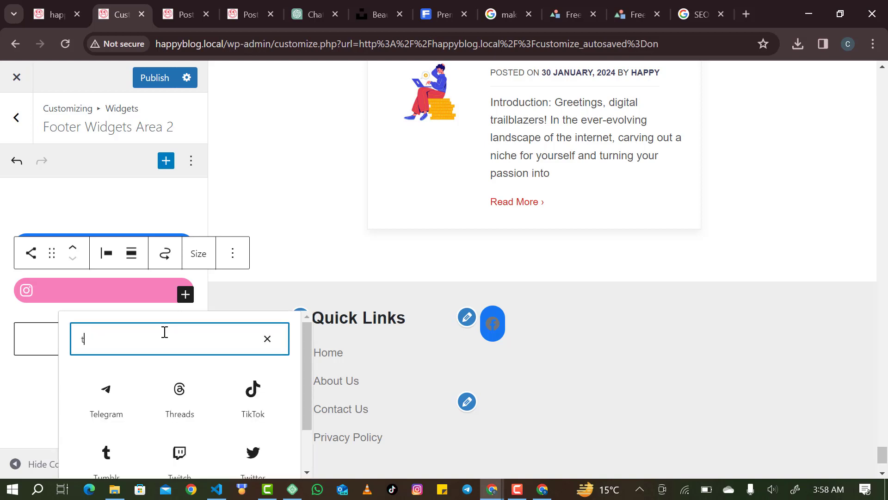
type("w")
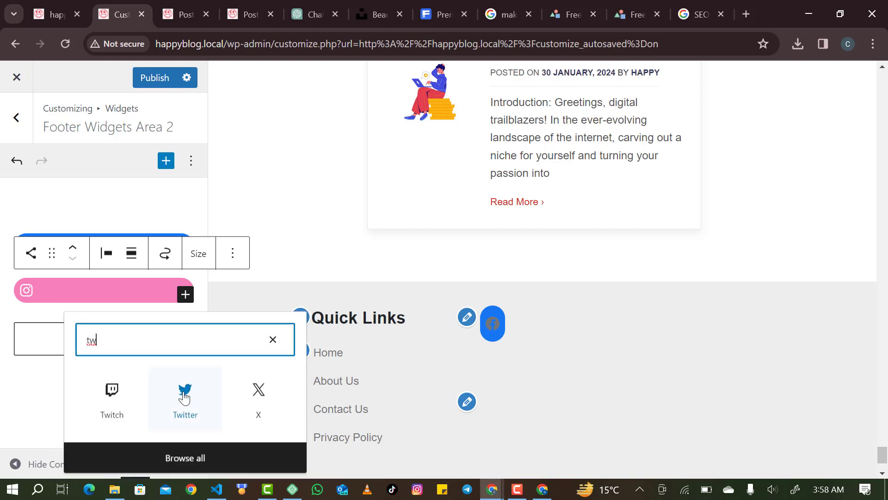
left_click(184, 396)
left_click(185, 396)
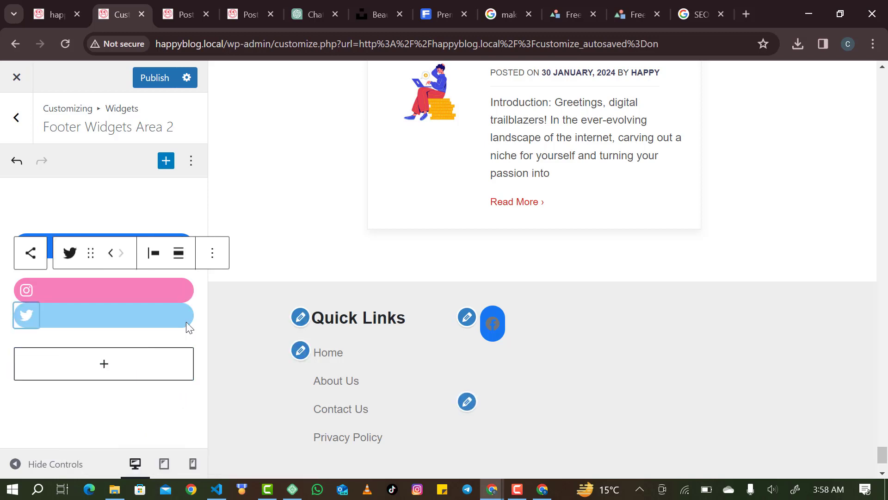
left_click(180, 231)
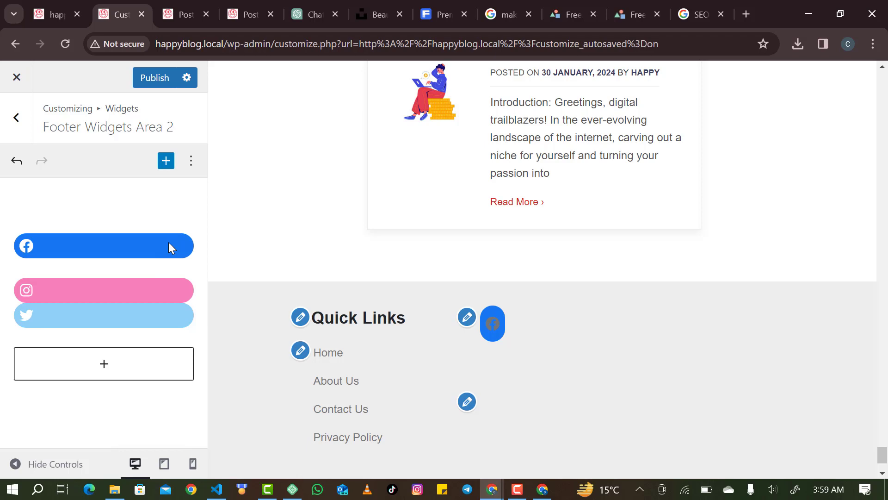
left_click(168, 242)
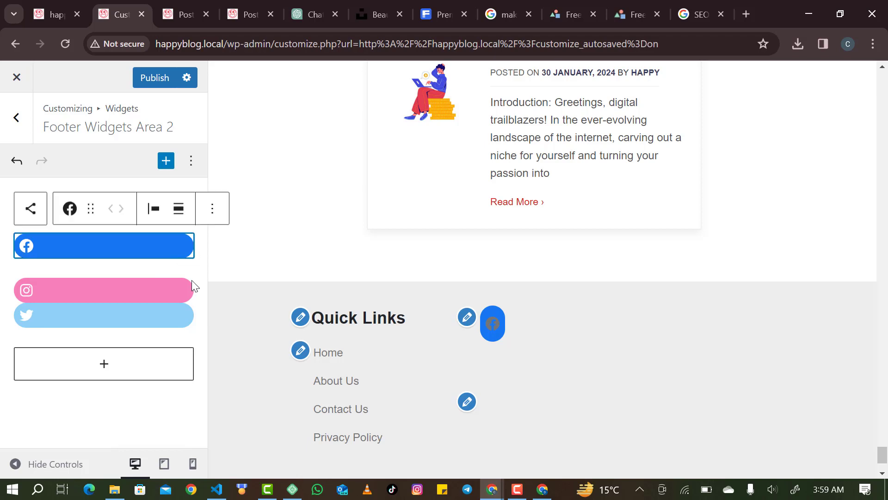
Delete the Facebook link and the empty placeholder link from the Social Icons block.
left_click(218, 216)
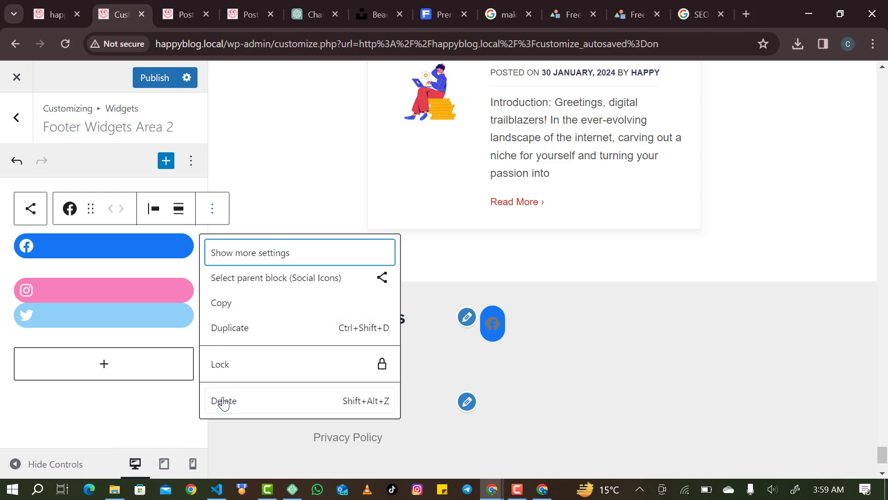
key("Return")
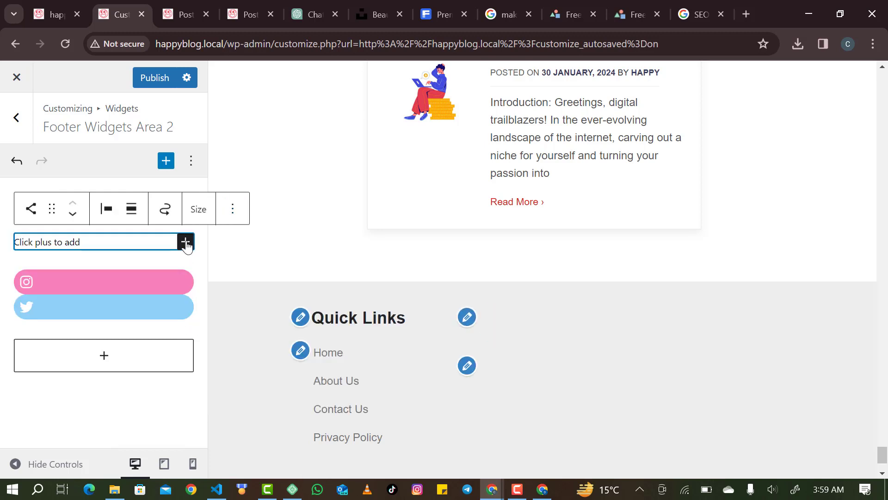
left_click(232, 208)
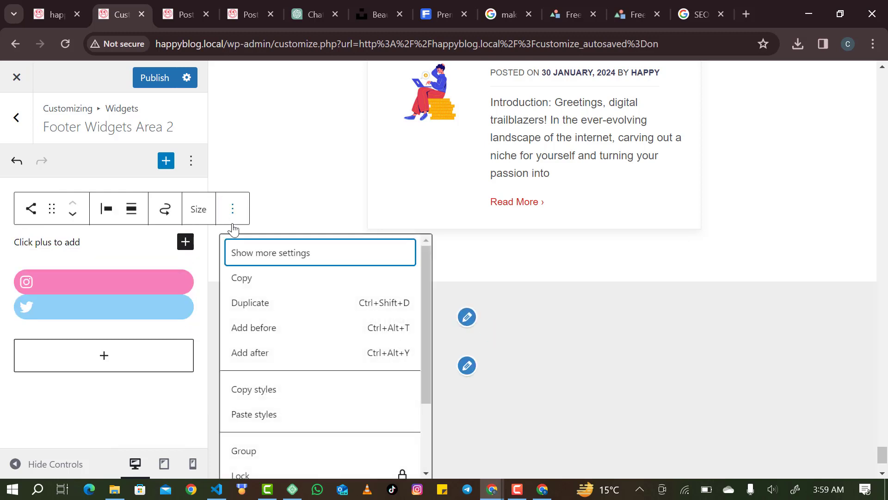
scroll(298, 444, "down", 3)
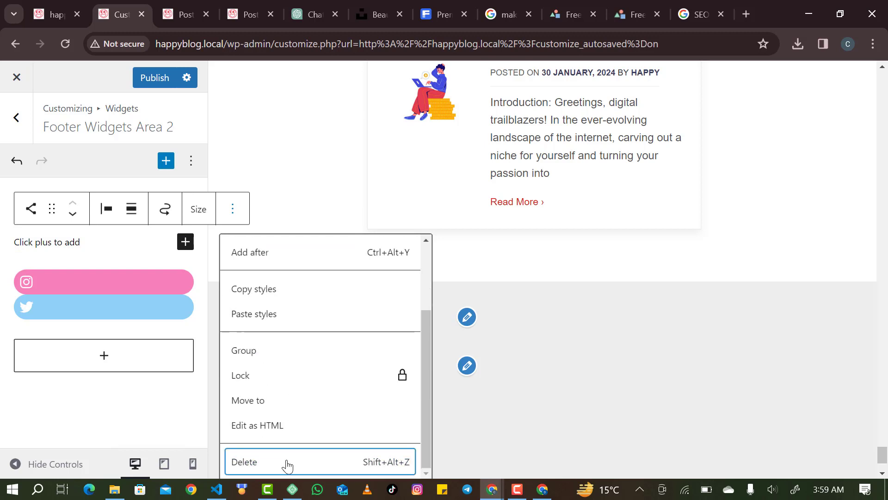
left_click(287, 461)
Re-add a Facebook icon and move it left twice to the first position.
left_click(186, 275)
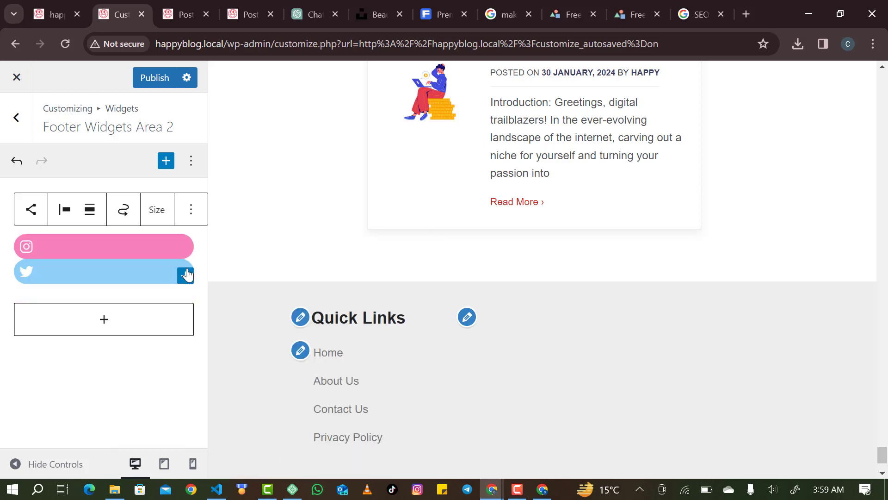
left_click(186, 275)
left_click(102, 371)
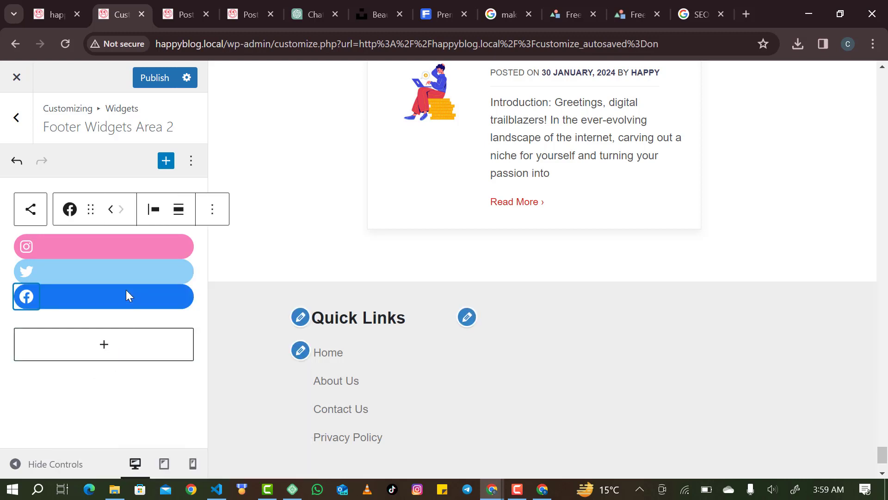
left_click(111, 215)
left_click(111, 215)
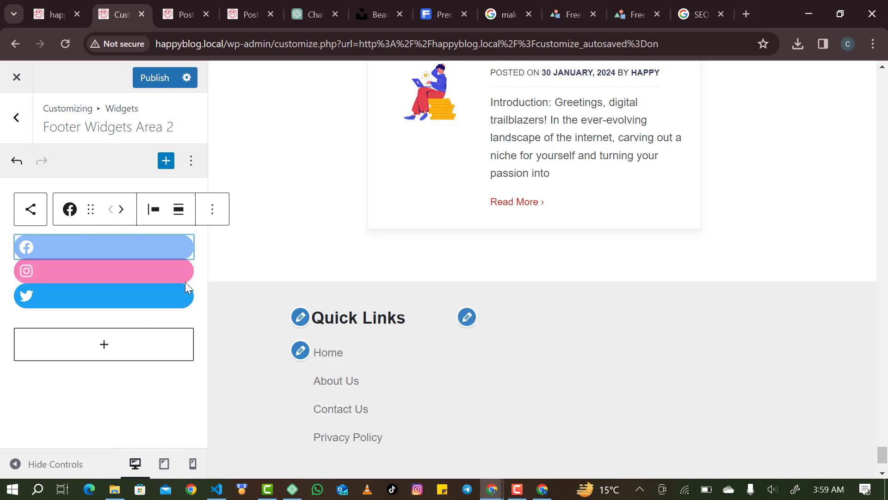
left_click(30, 209)
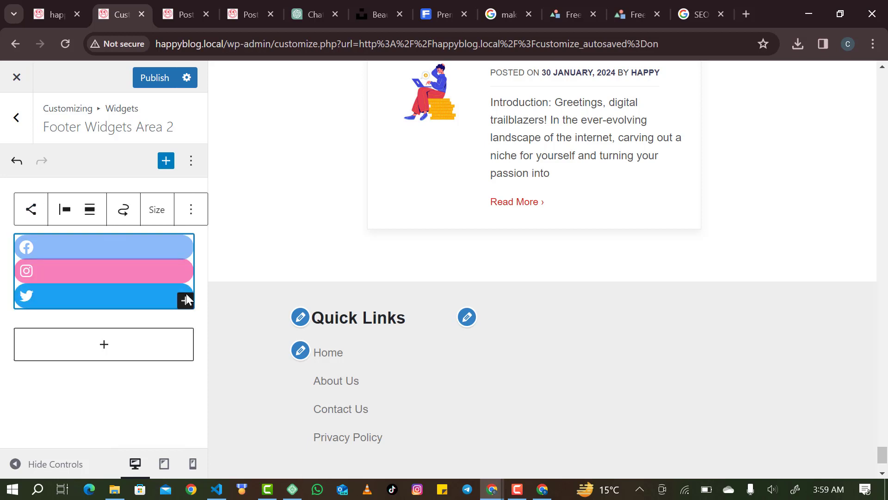
left_click(185, 301)
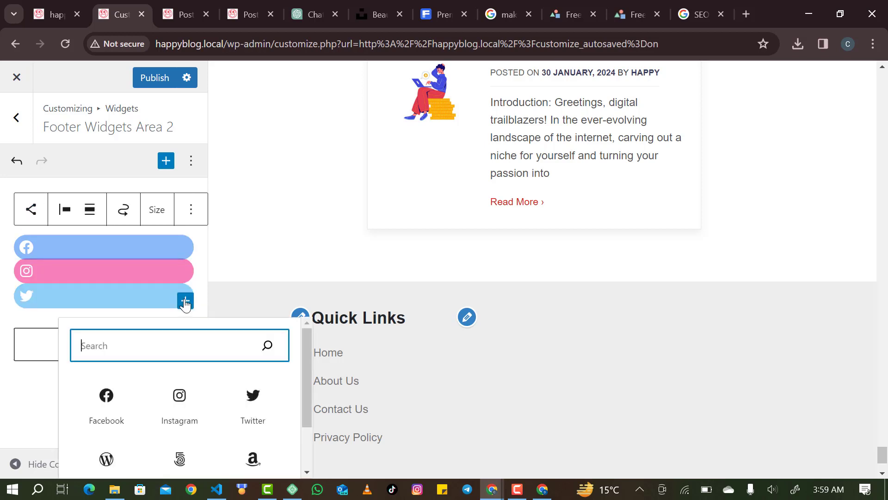
Add a YouTube icon and give the Facebook link the address '#'.
type("you")
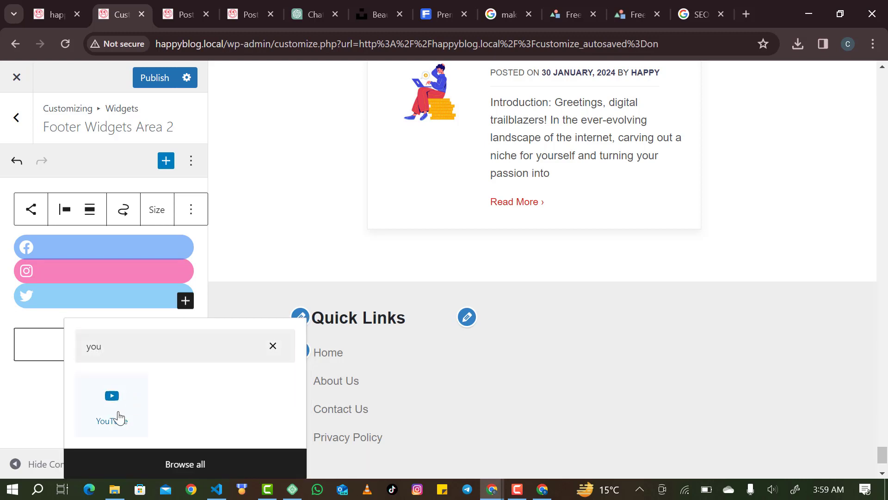
left_click(118, 419)
left_click(87, 253)
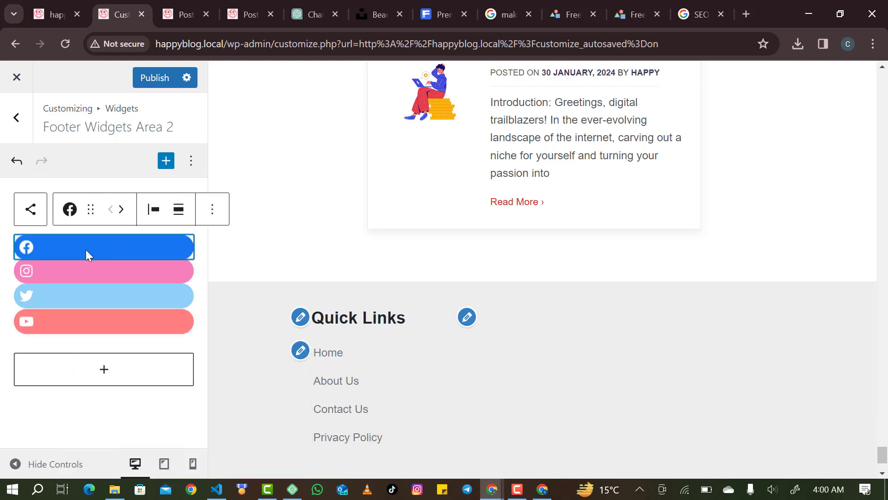
left_click(28, 249)
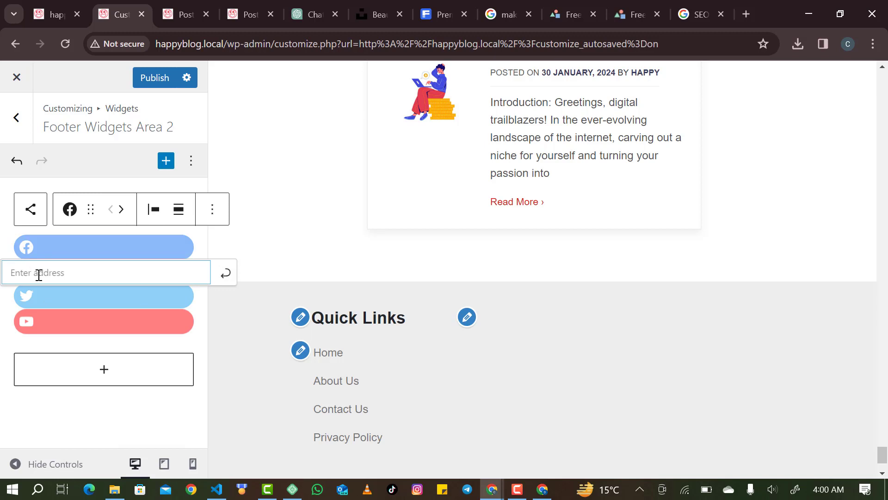
type("#")
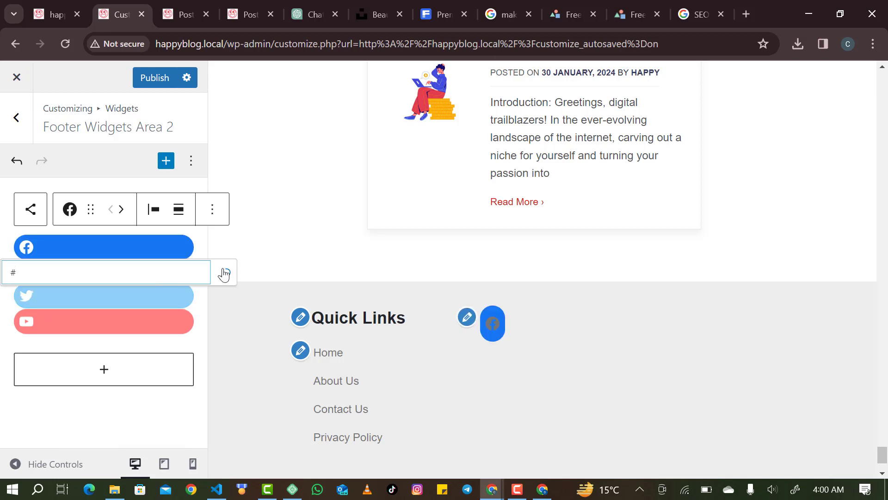
left_click(70, 273)
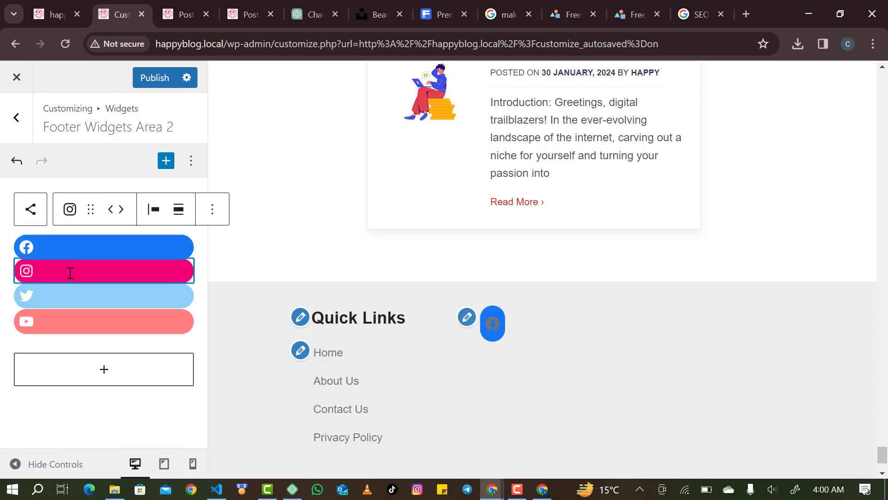
Give the Instagram, Twitter and YouTube links the placeholder address '#'.
left_click(28, 272)
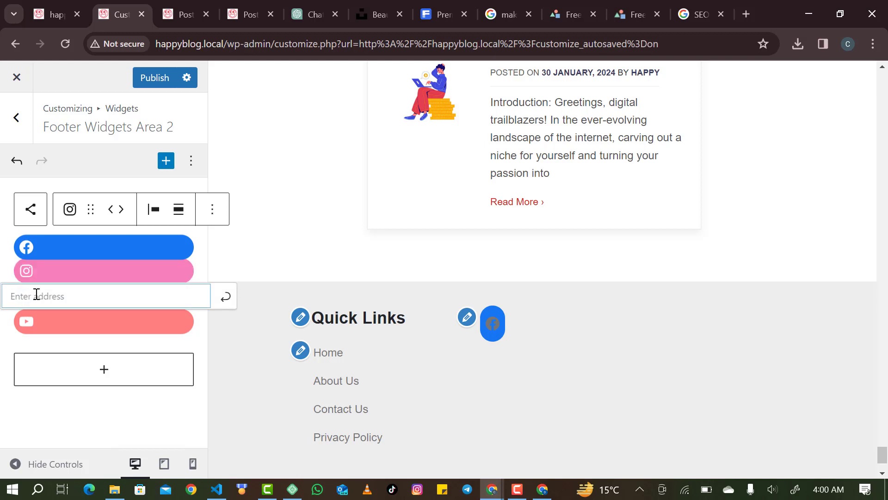
type("#")
left_click(227, 297)
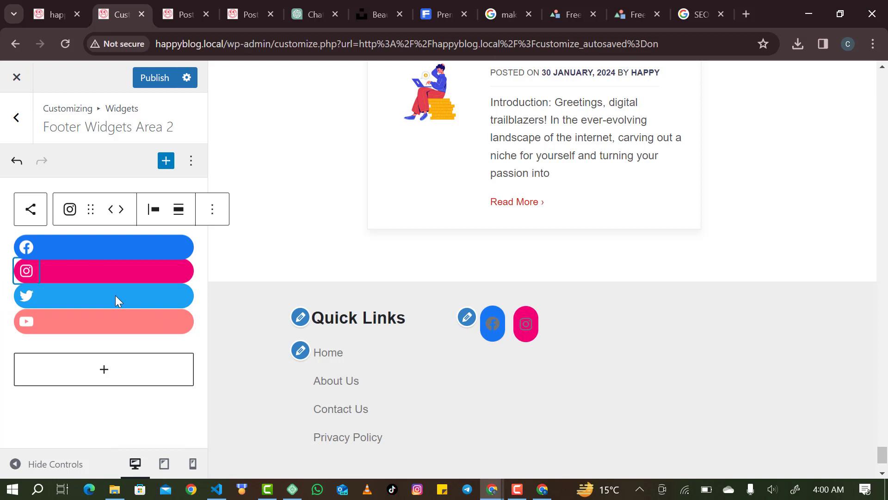
left_click(25, 298)
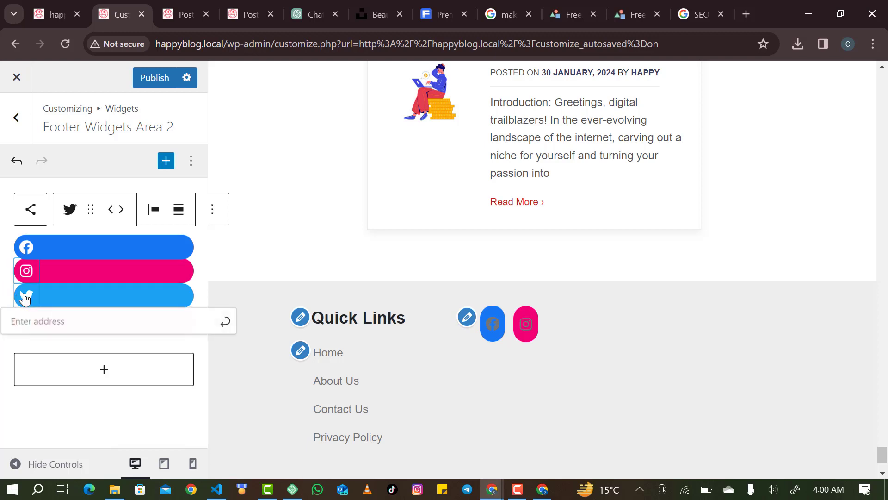
type("#")
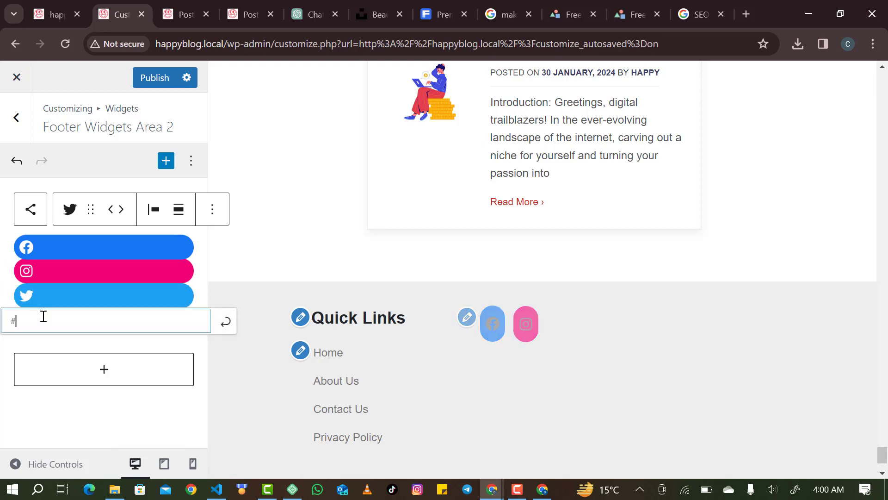
left_click(227, 327)
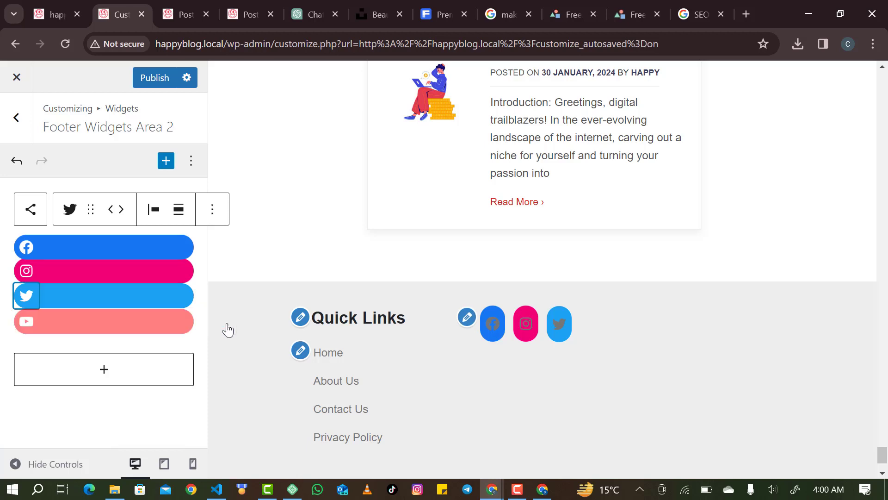
left_click(19, 320)
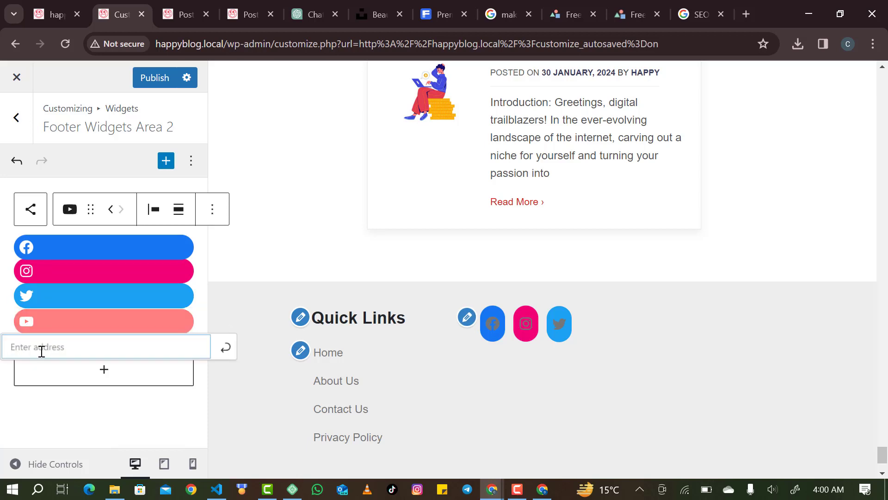
type("#")
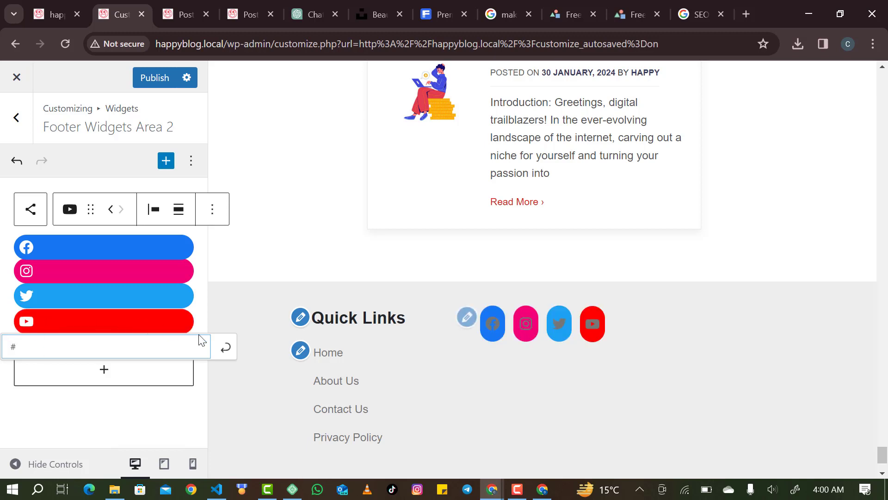
left_click(227, 349)
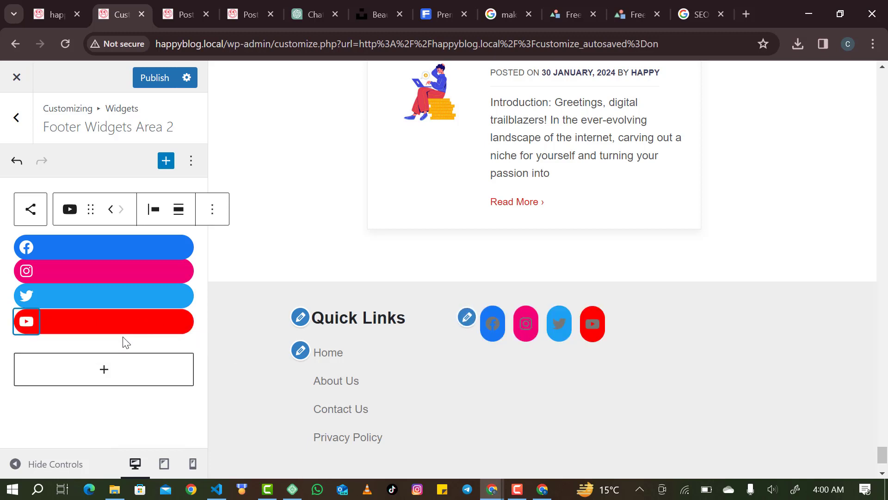
left_click(93, 353)
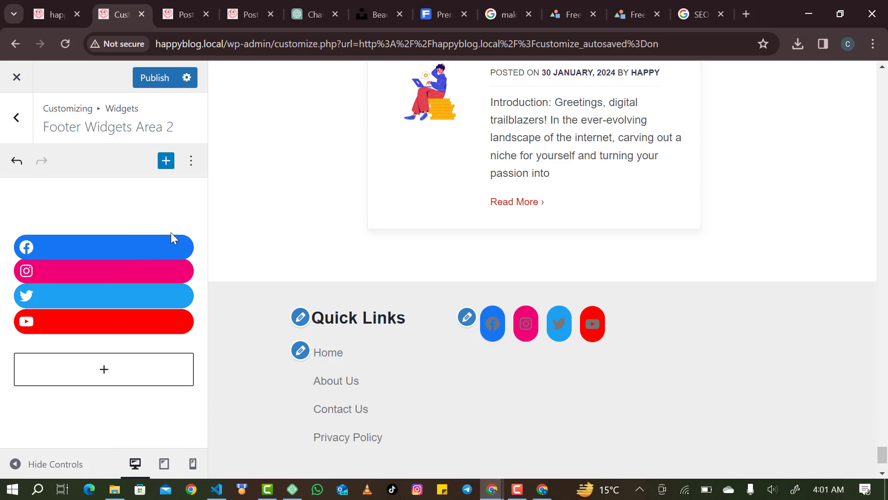
left_click(107, 237)
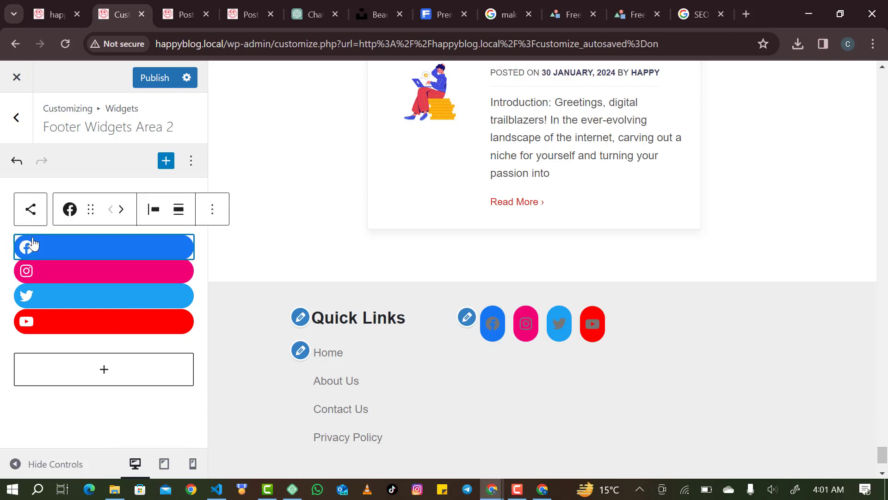
left_click(34, 218)
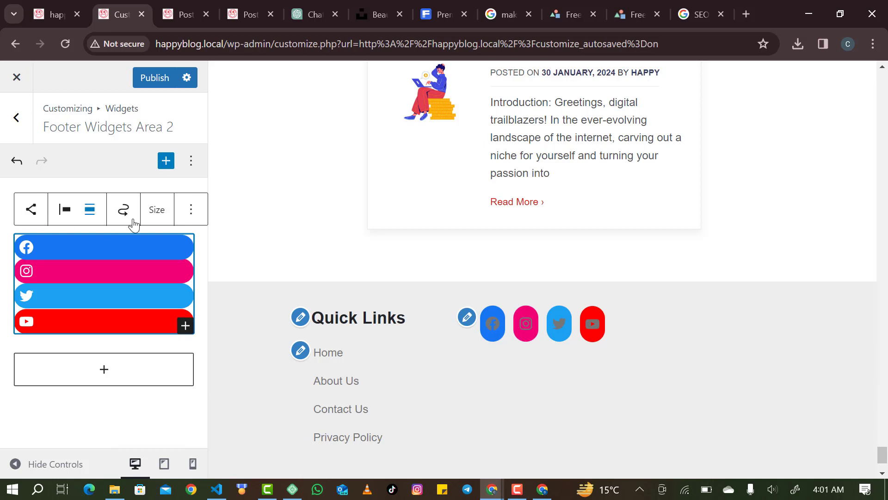
Make social links open in a new tab, with vertical orientation and centre justification.
left_click(196, 212)
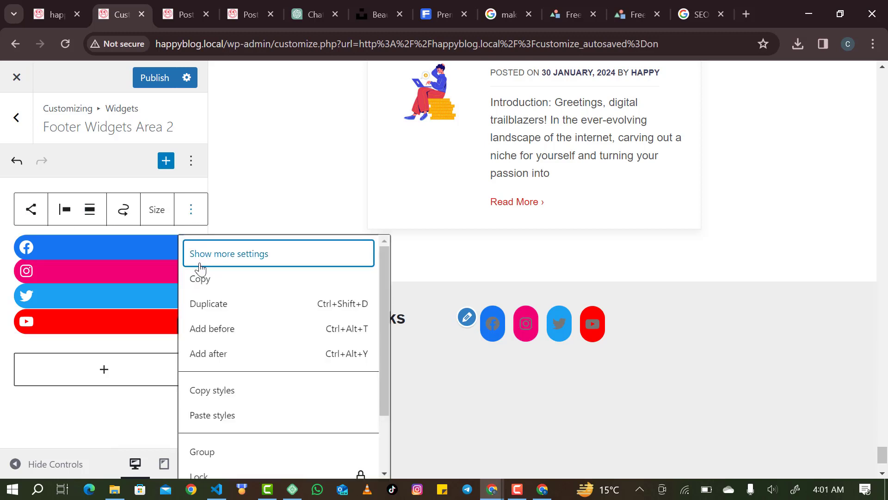
left_click(200, 264)
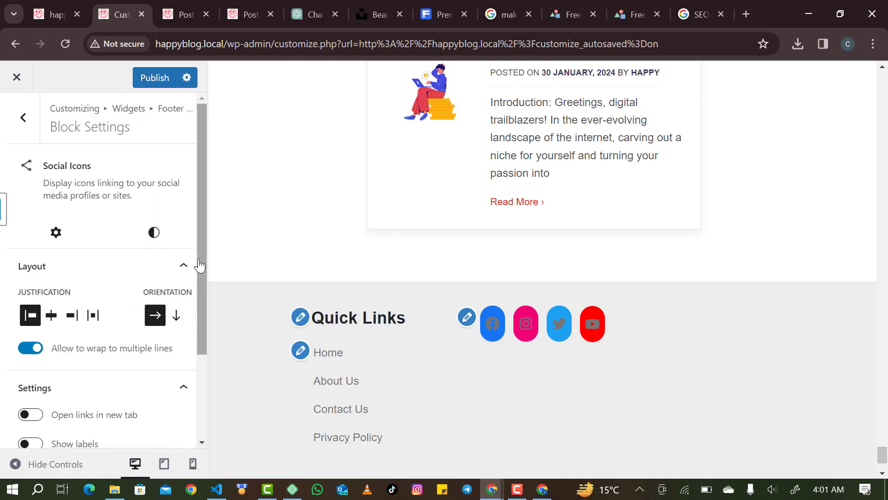
scroll(132, 285, "down", 3)
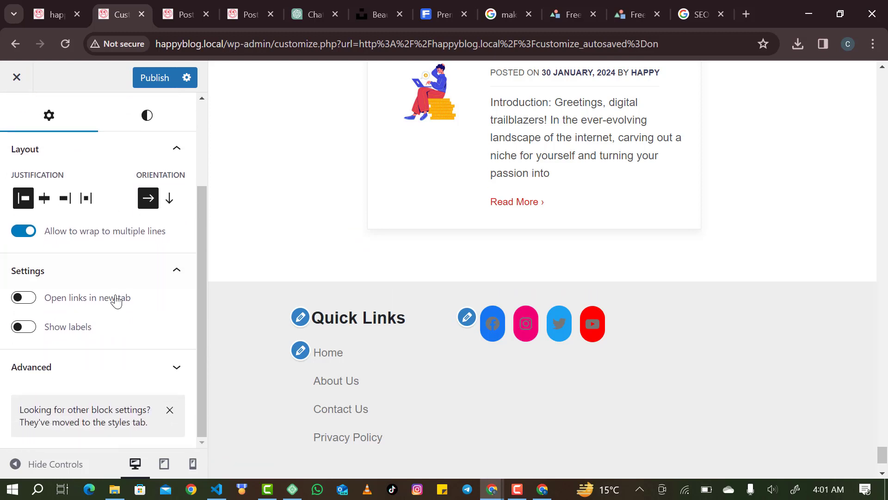
left_click(26, 296)
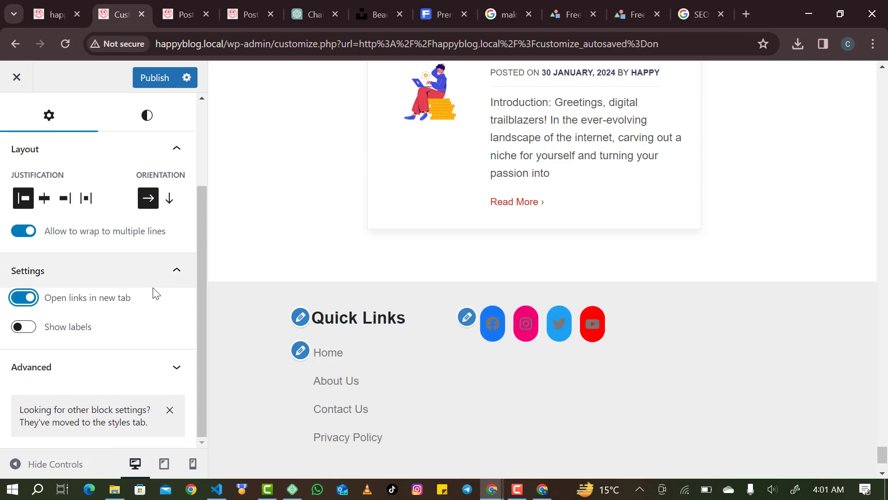
scroll(164, 210, "up", 2)
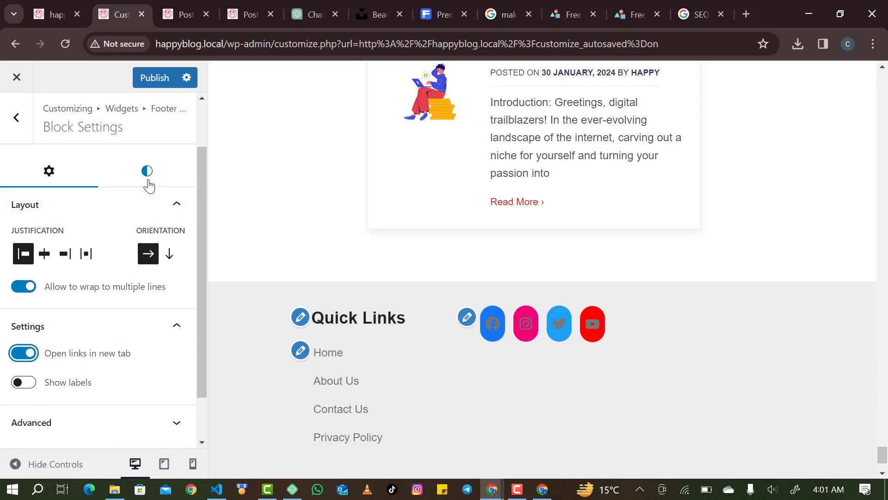
left_click(169, 255)
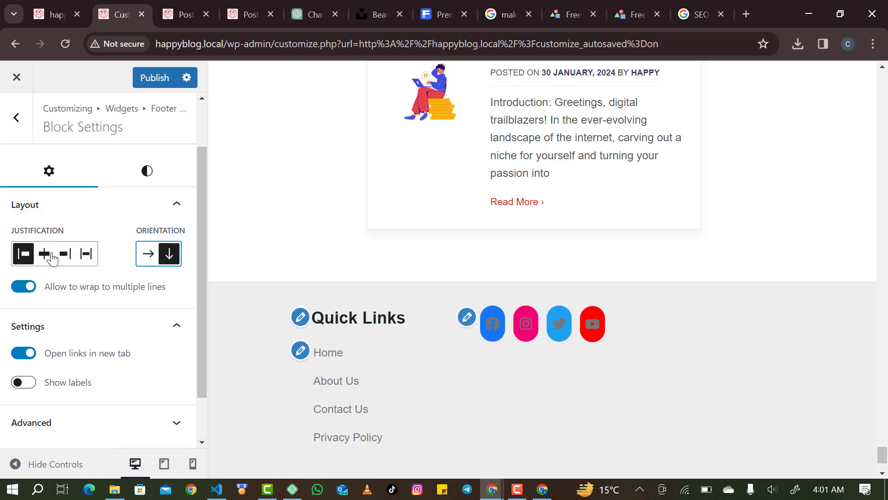
left_click(45, 254)
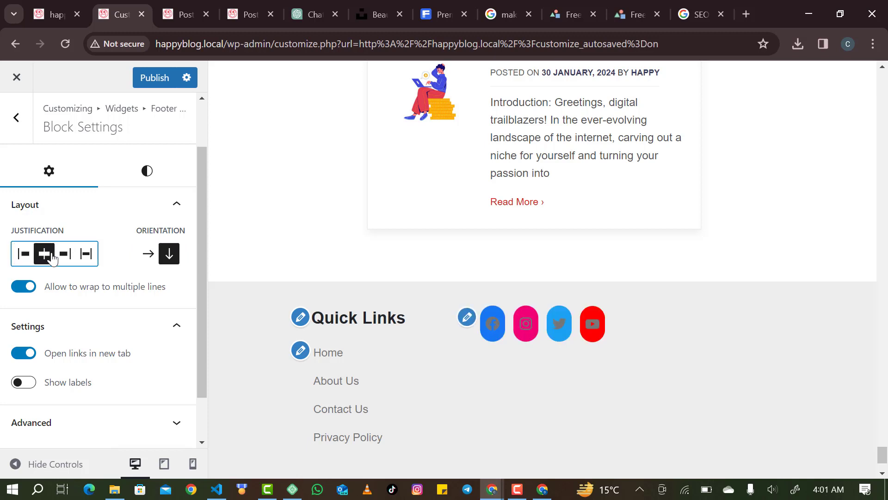
Set the social icons style to Logos Only, after briefly trying Pill Shape.
left_click(149, 184)
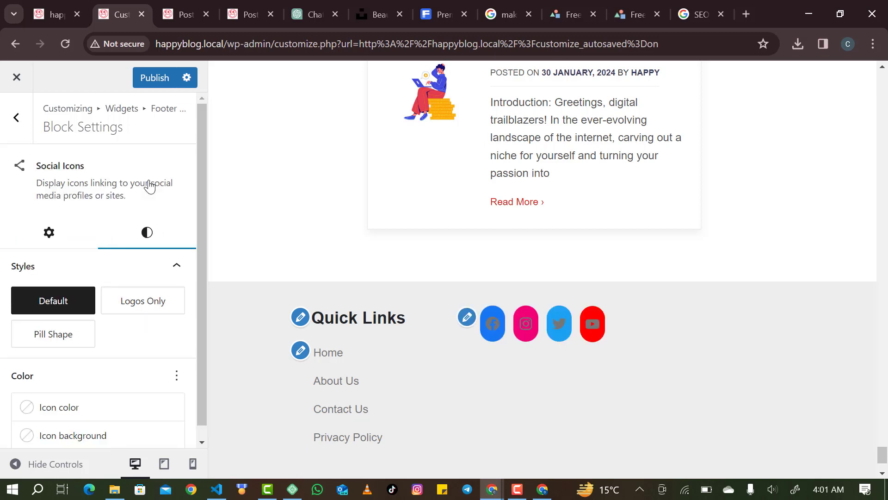
left_click(134, 300)
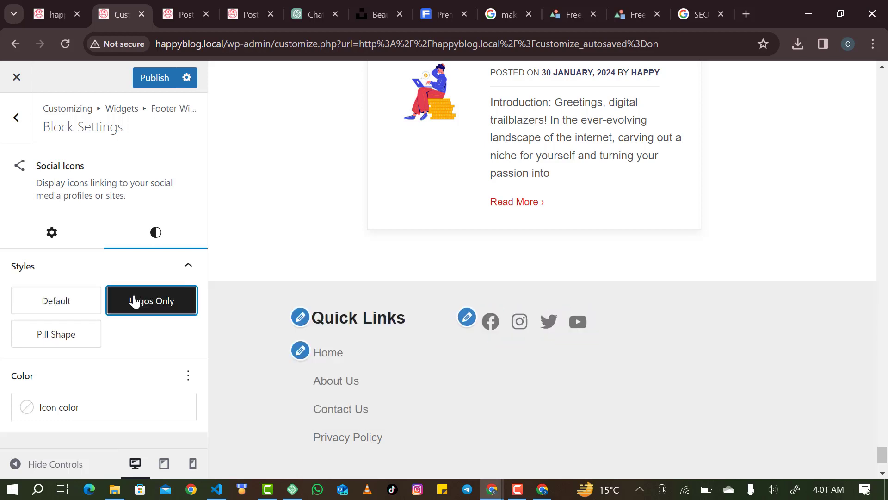
left_click(77, 340)
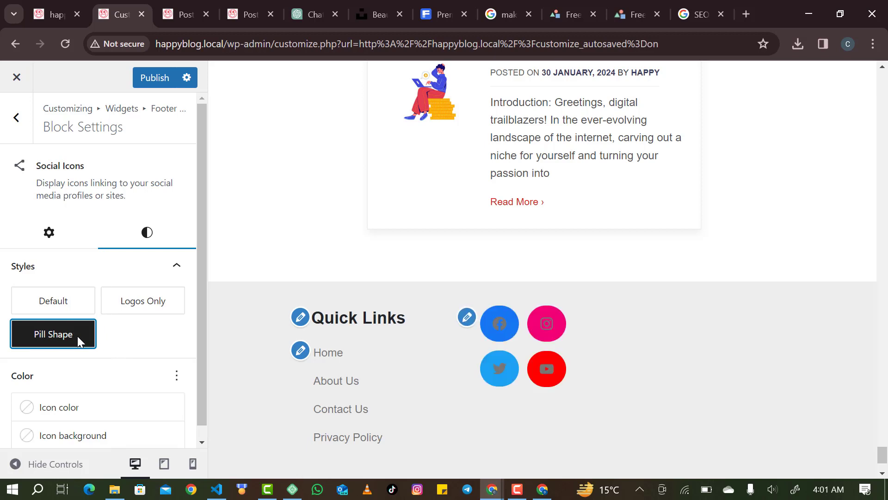
left_click(138, 302)
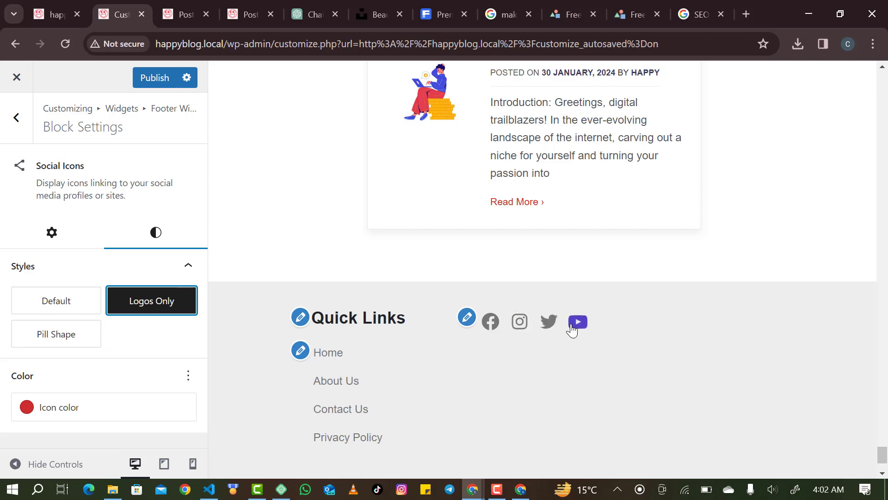
left_click(19, 138)
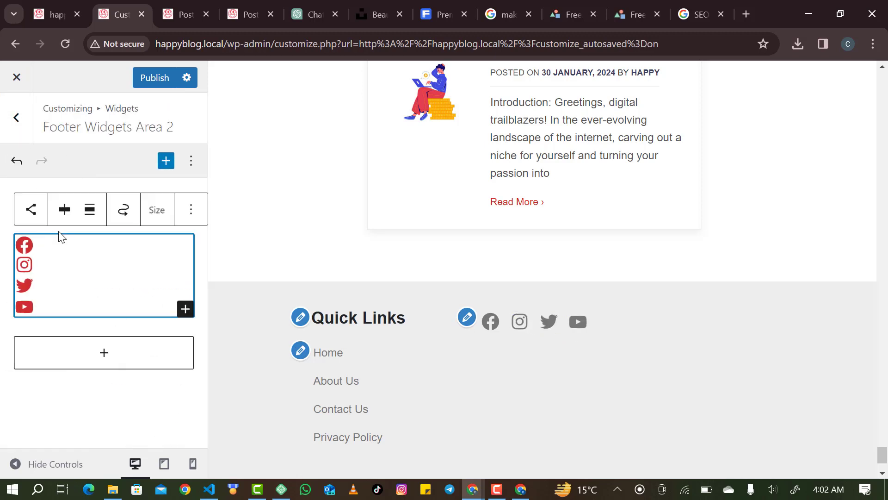
Set the icon size to Normal, after trying Large, and publish the footer changes.
left_click(149, 220)
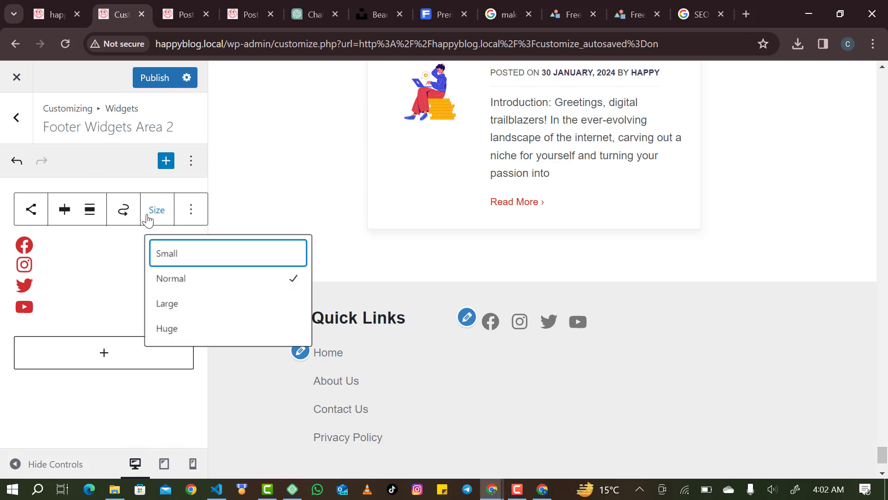
left_click(178, 307)
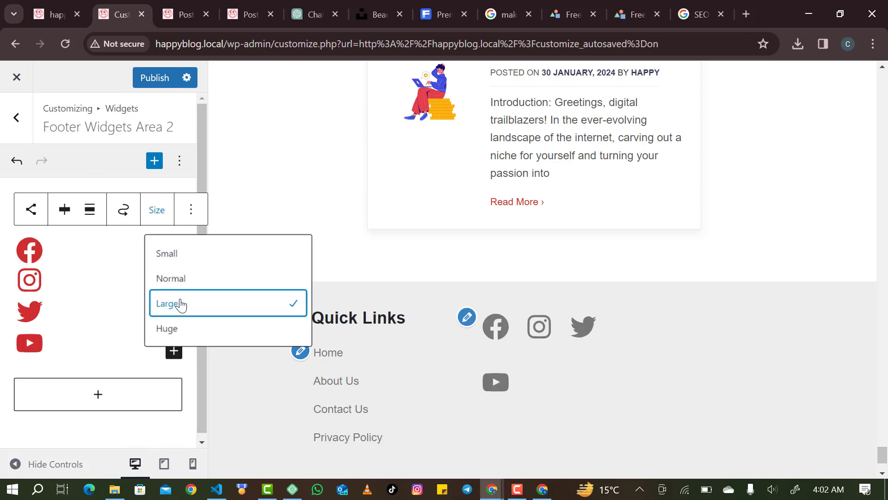
left_click(182, 283)
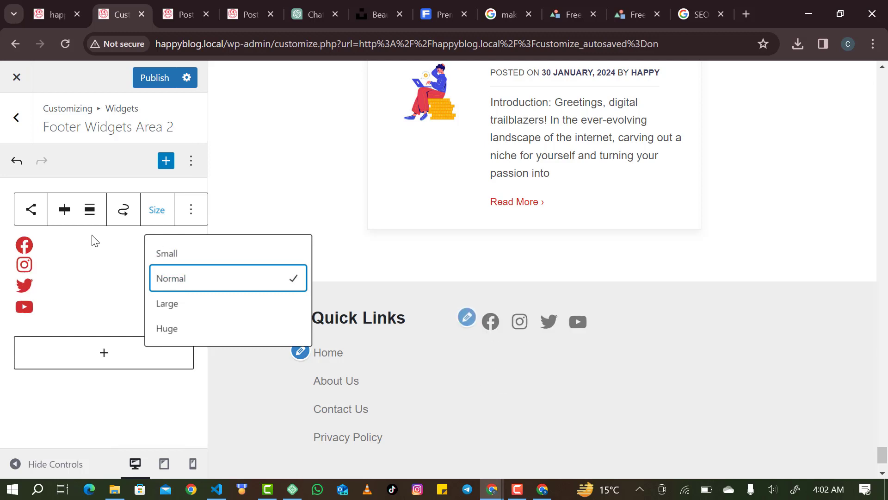
left_click(147, 77)
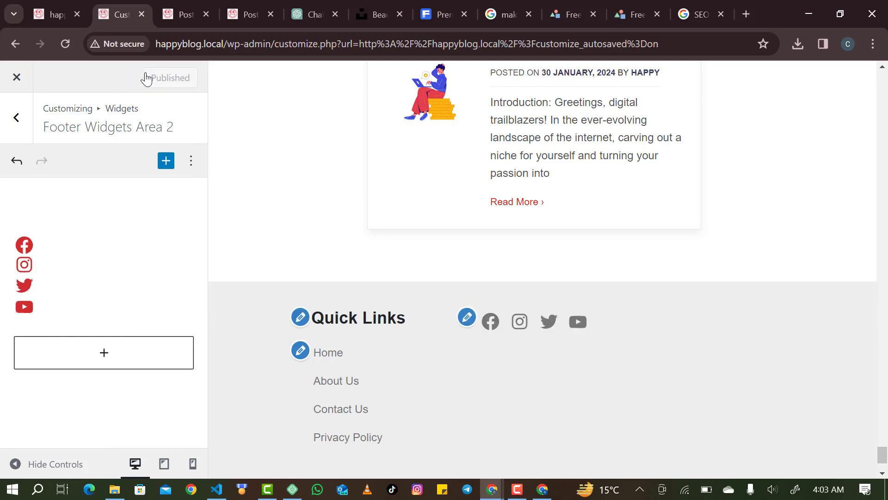
Insert a Heading block reading 'Social Links' in Footer Widgets Area 2 and move it up.
left_click(16, 118)
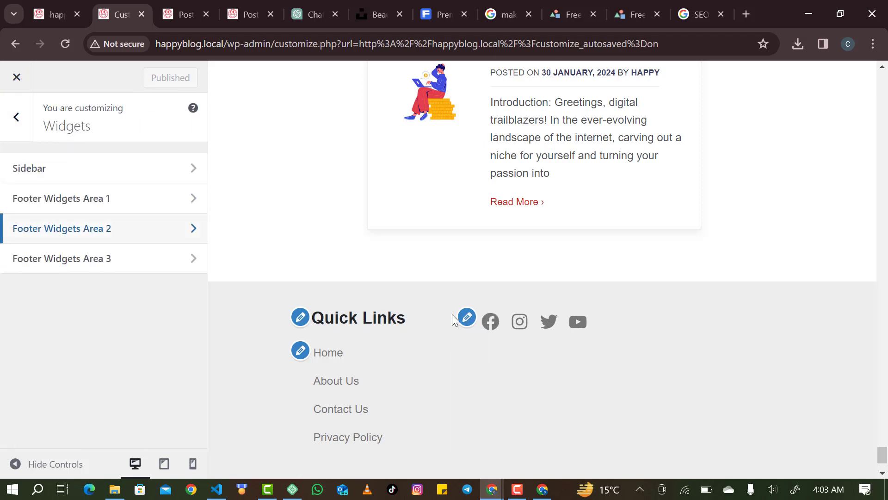
left_click(155, 226)
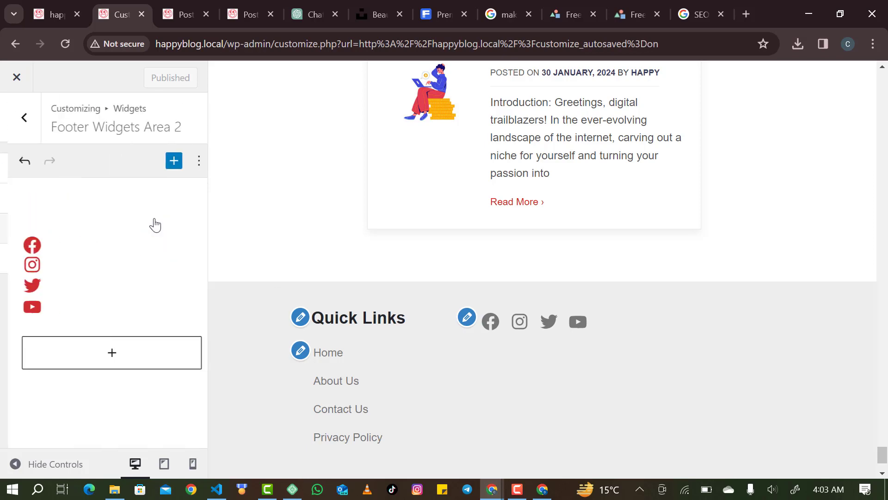
left_click(164, 167)
type("t")
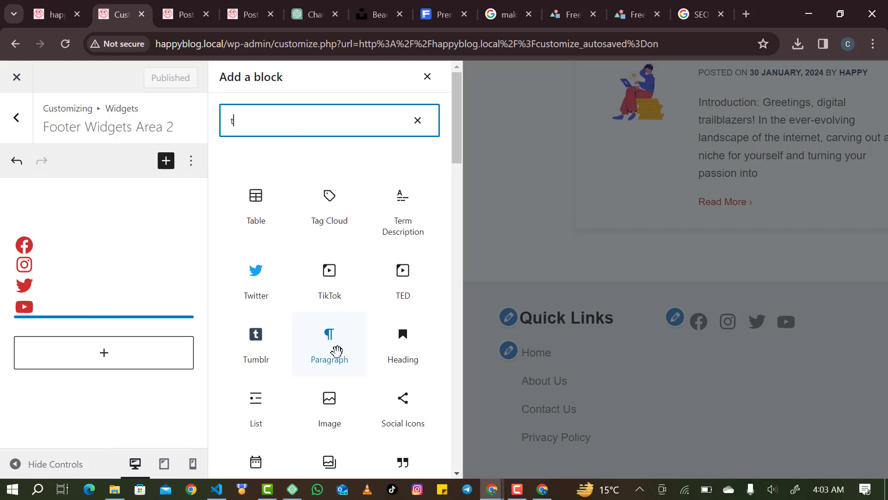
left_click(391, 345)
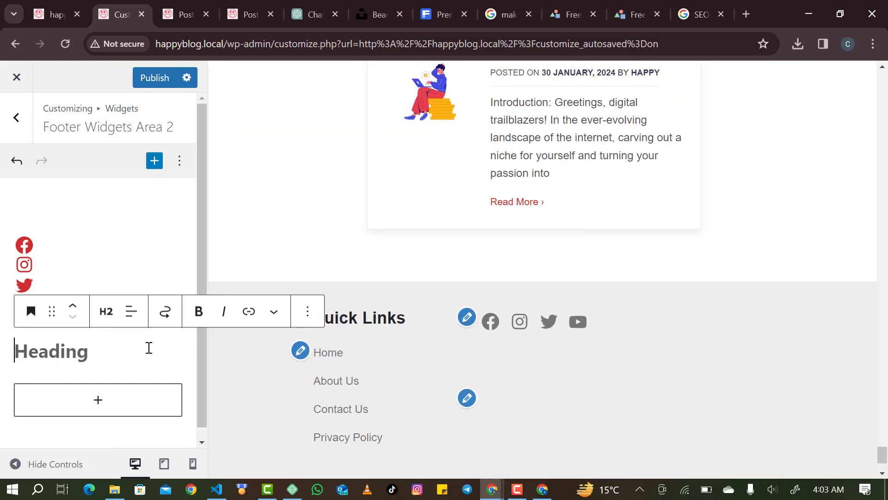
type("Soc")
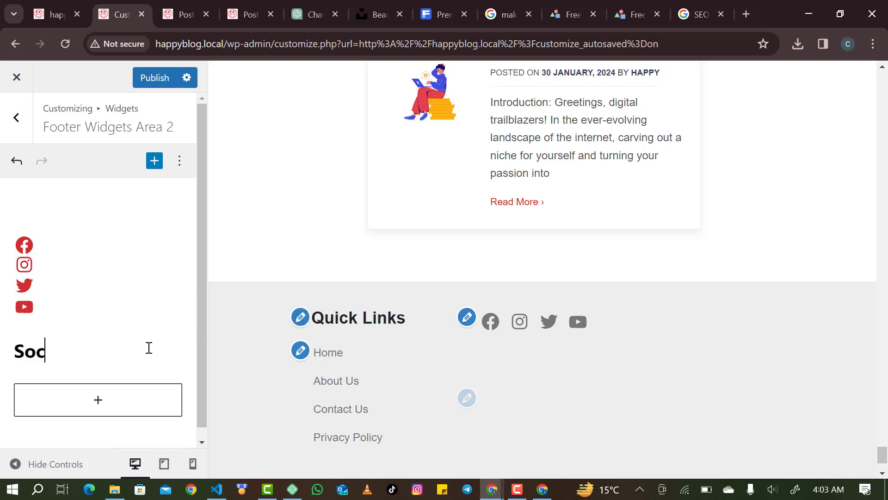
type("ial Links")
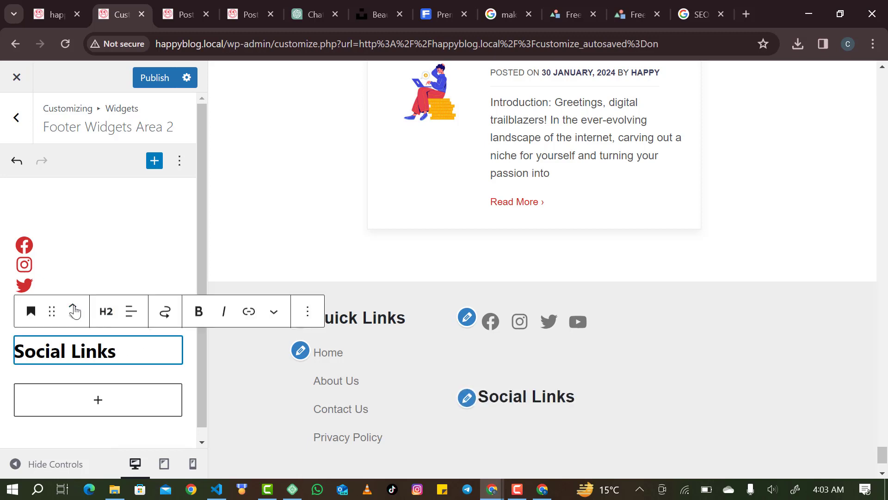
left_click(74, 309)
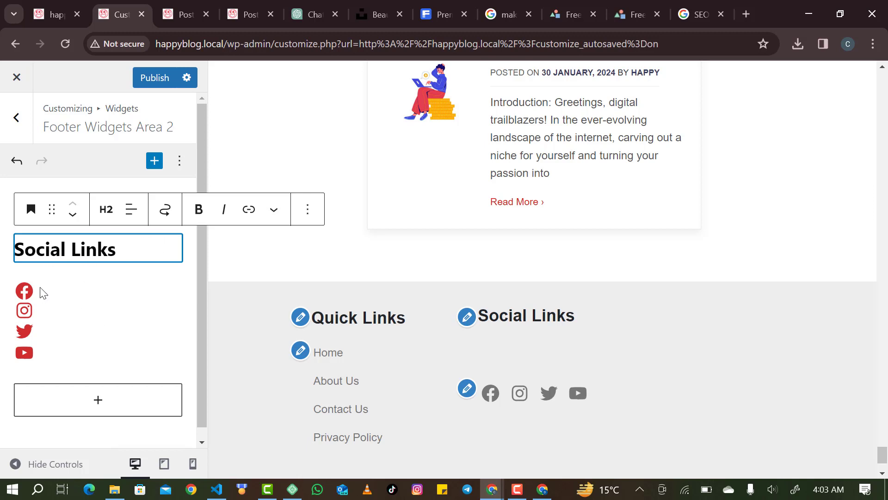
Switch the Social Icons block's orientation back to horizontal in its full settings.
left_click(30, 296)
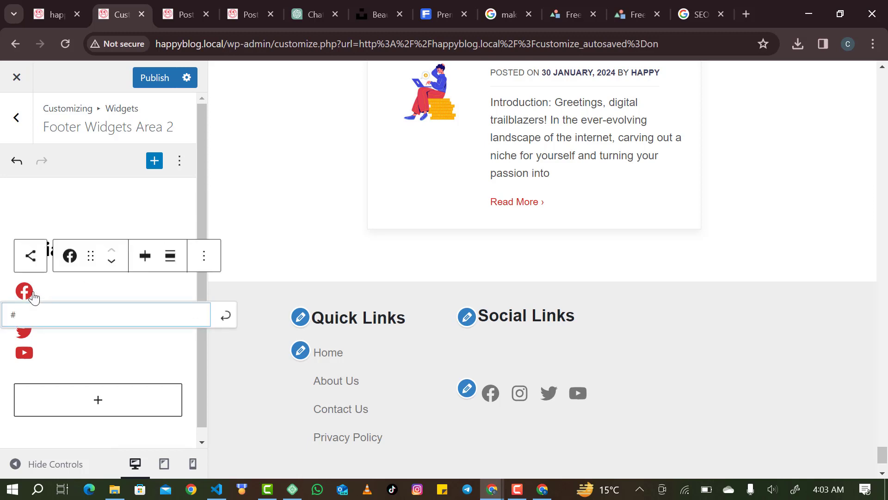
left_click(76, 273)
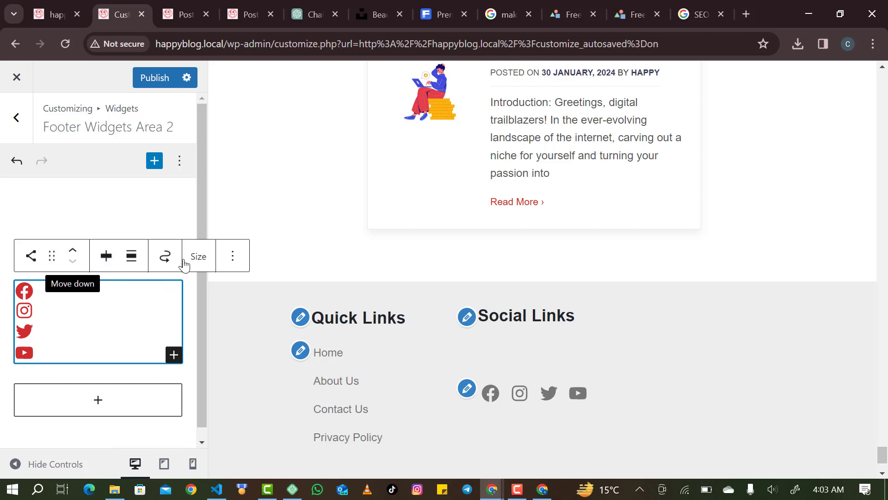
left_click(233, 257)
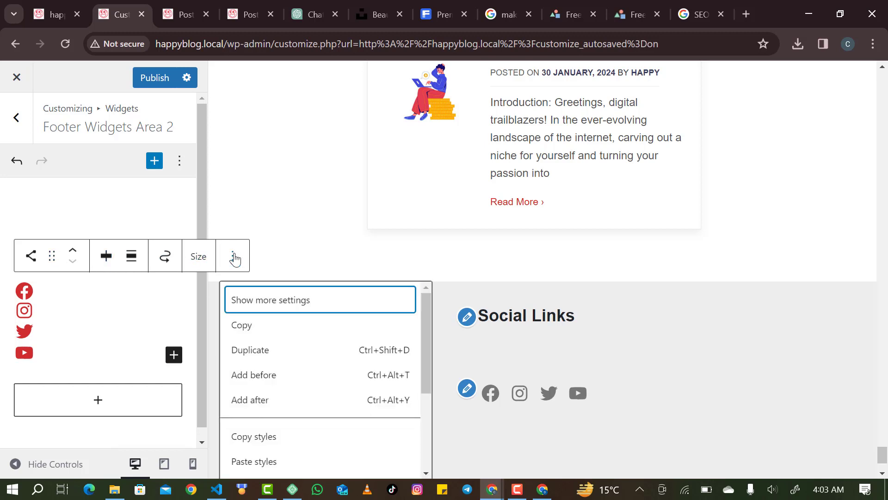
left_click(255, 304)
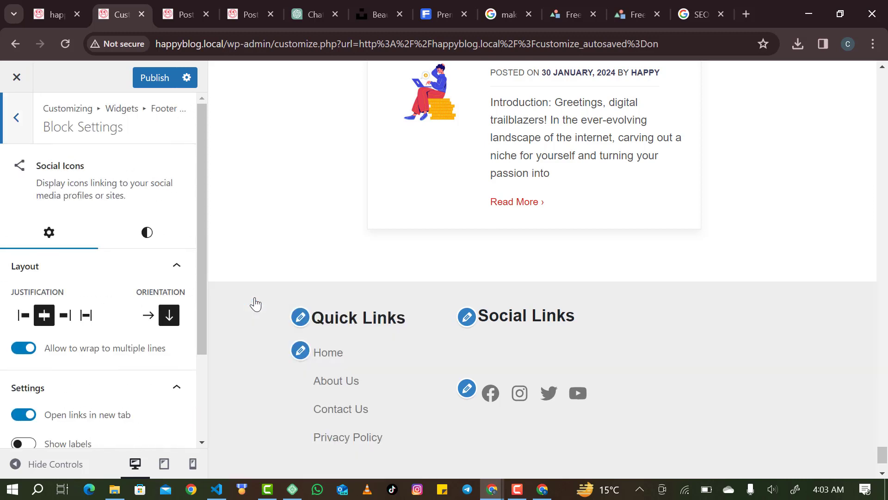
scroll(136, 347, "down", 2)
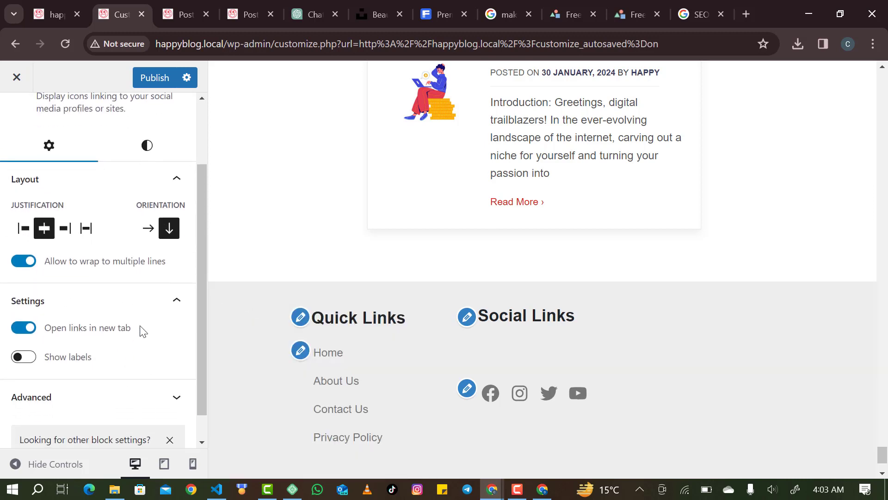
left_click(148, 228)
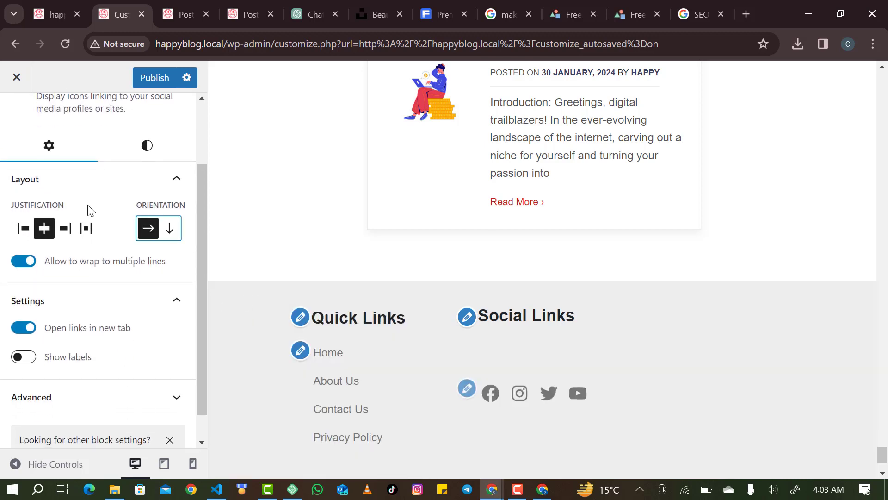
scroll(59, 183, "up", 1)
scroll(14, 166, "up", 2)
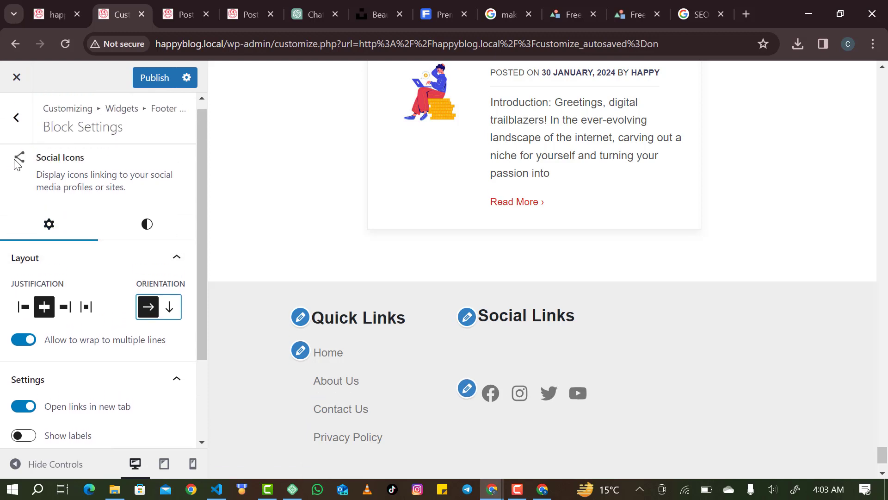
left_click(17, 118)
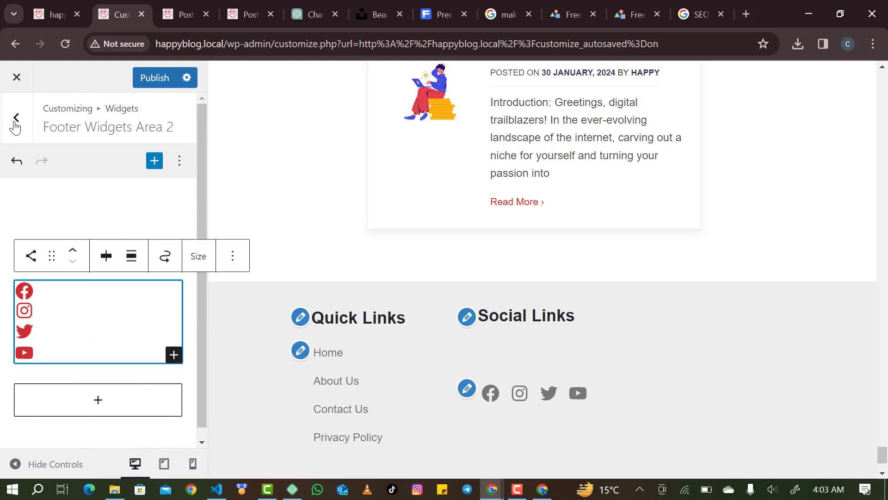
left_click(159, 215)
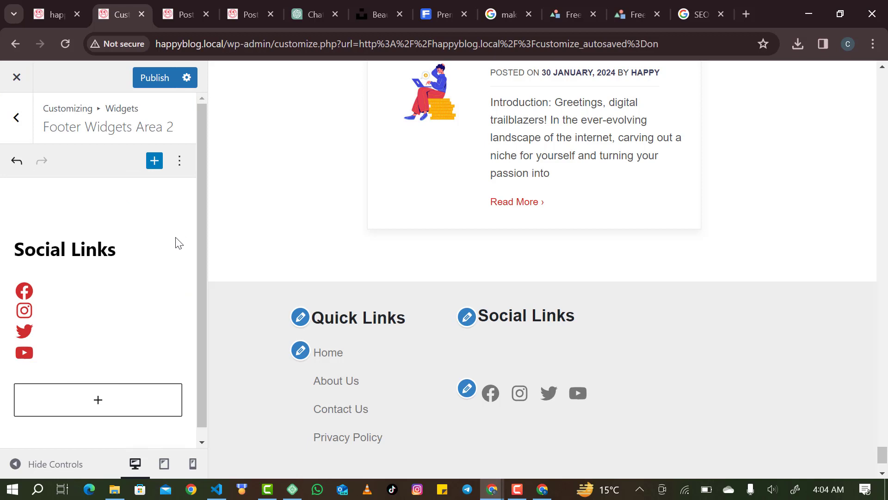
Add a 'follows us on:' paragraph below the Social Links heading.
left_click(128, 255)
key("Return")
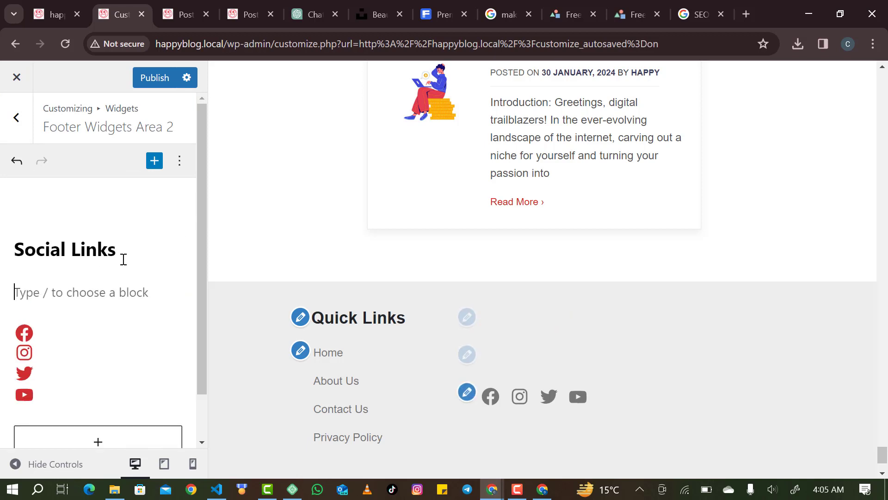
type("follows u")
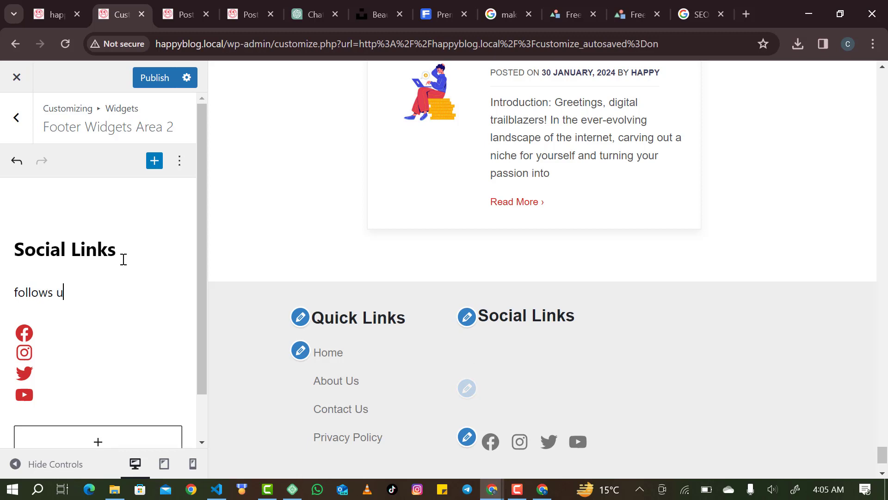
type("s on:")
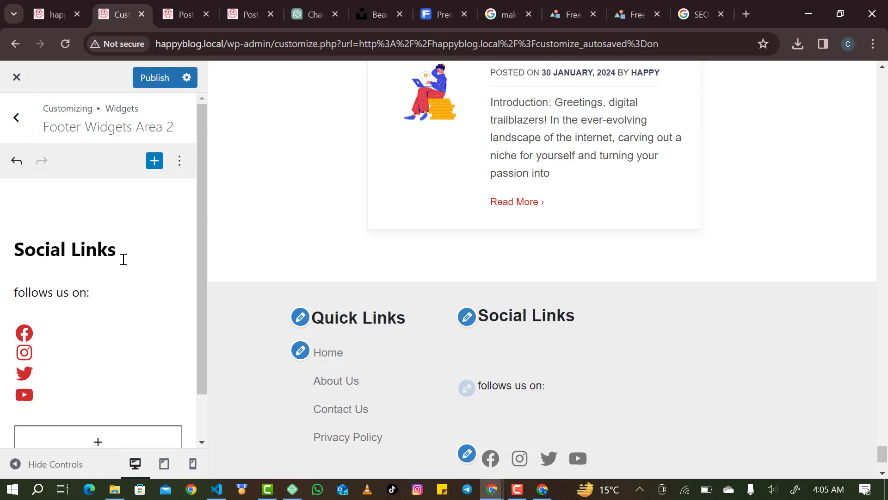
Stack the heading group and Social Icons block into one group, redoing a first attempt.
left_click_drag(99, 293, 8, 250)
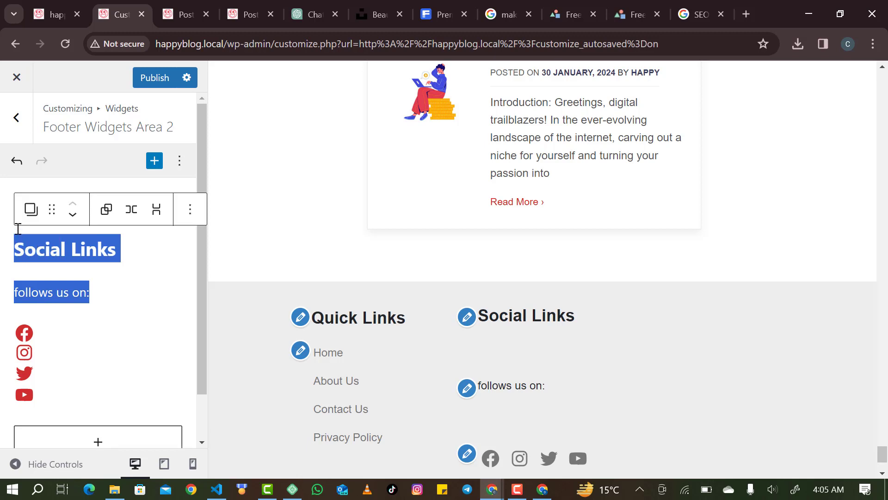
left_click(156, 210)
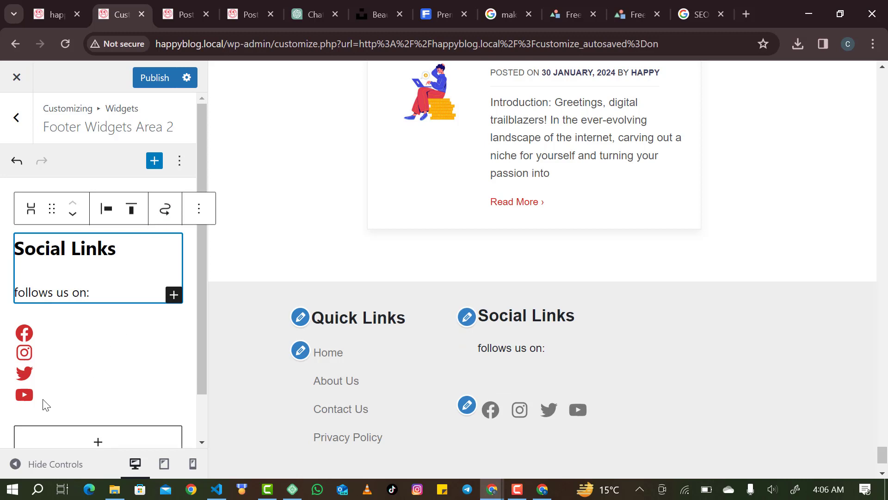
left_click_drag(45, 405, 14, 266)
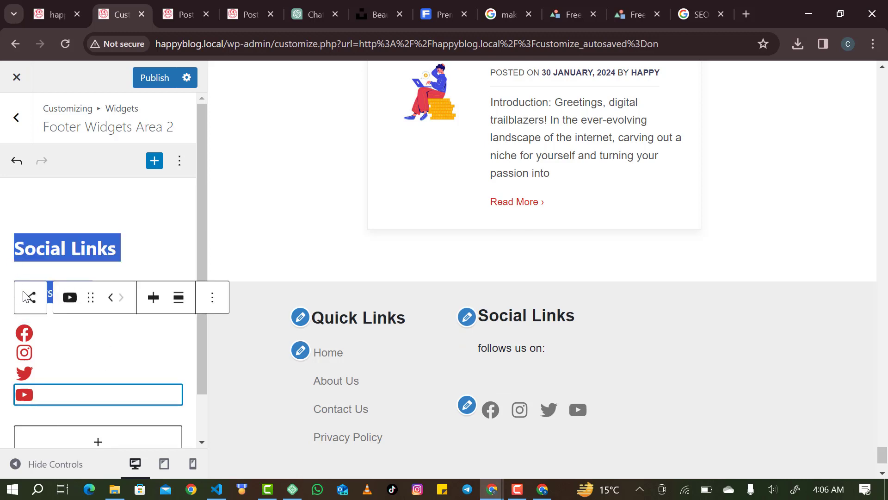
mouse_move(28, 296)
left_mouse_down()
mouse_move(48, 416)
mouse_move(51, 393)
mouse_move(30, 309)
left_mouse_up()
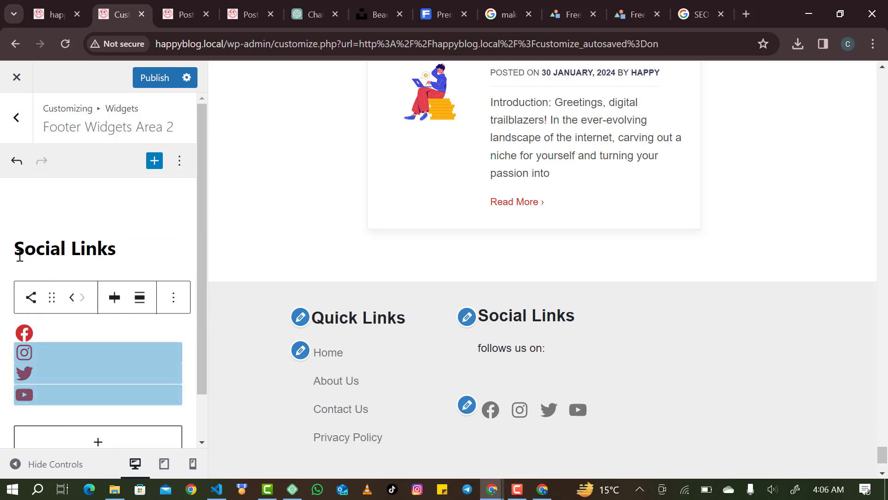
left_click_drag(18, 254, 58, 375)
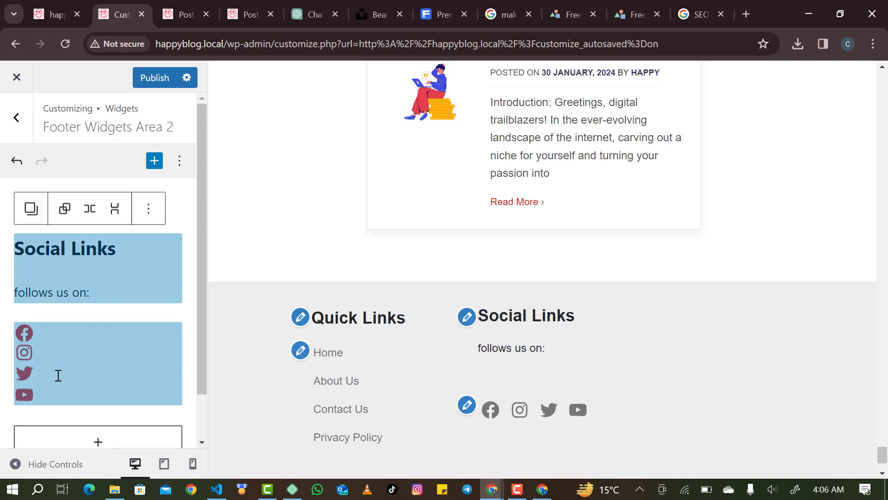
left_click(114, 211)
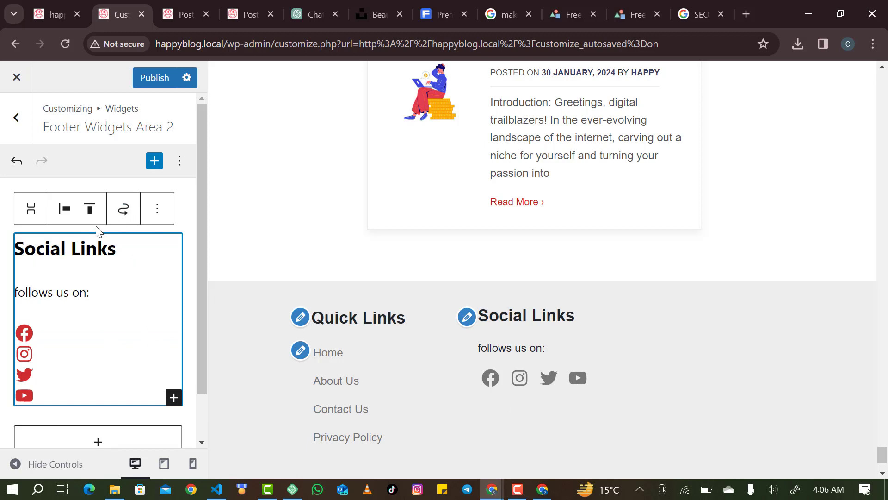
left_click(12, 172)
left_click(11, 172)
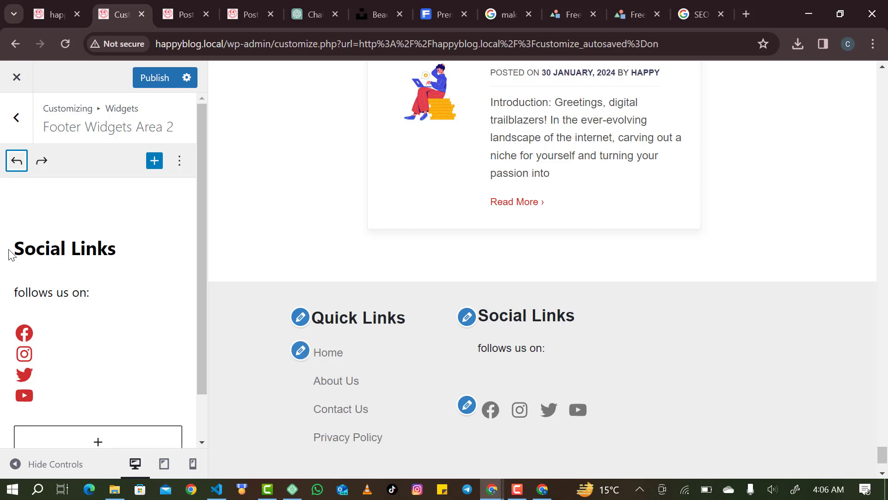
left_click_drag(37, 397, 9, 268)
left_click(13, 272)
left_click_drag(41, 389, 46, 364)
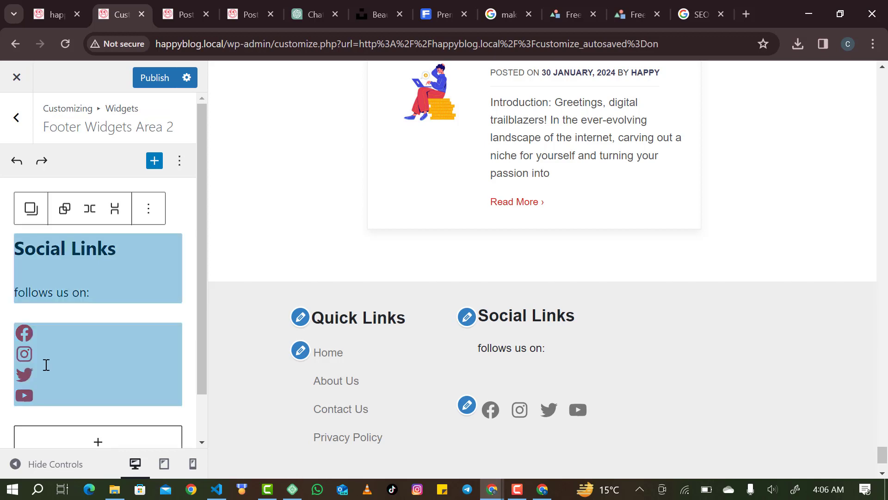
left_click(114, 209)
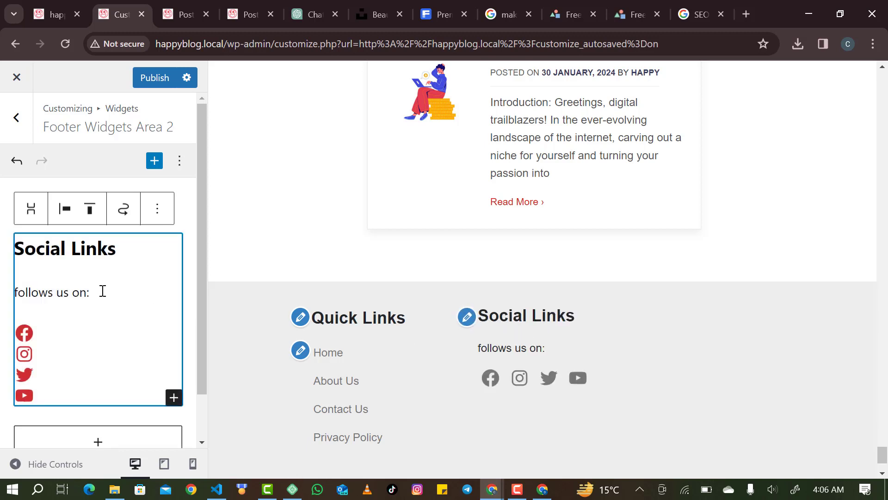
Make the 'follows us on:' line bold and publish the footer.
triple_click(17, 284)
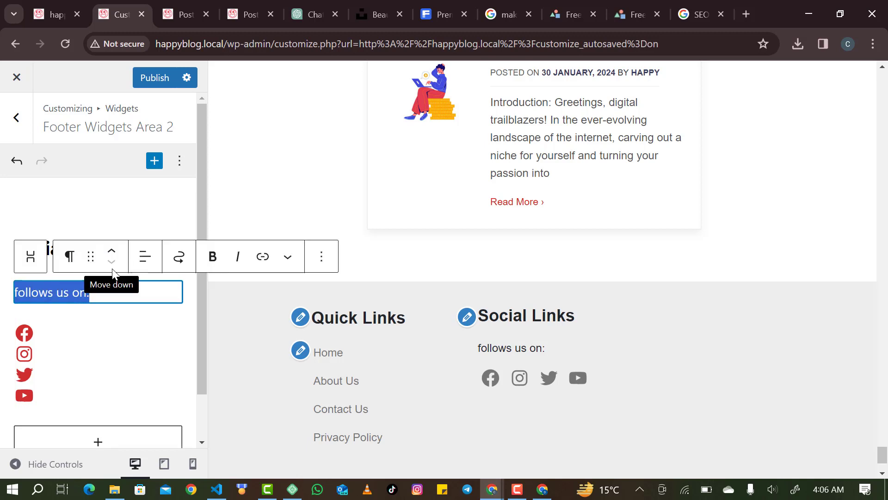
left_click(212, 257)
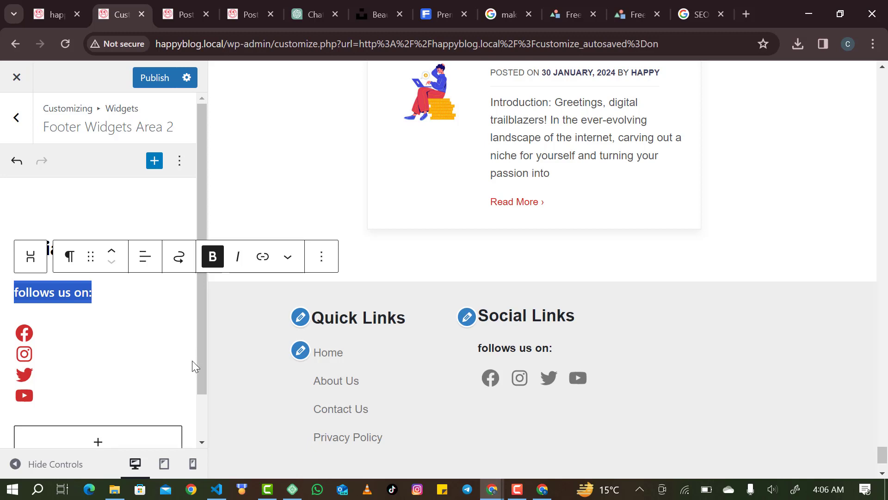
left_click(124, 321)
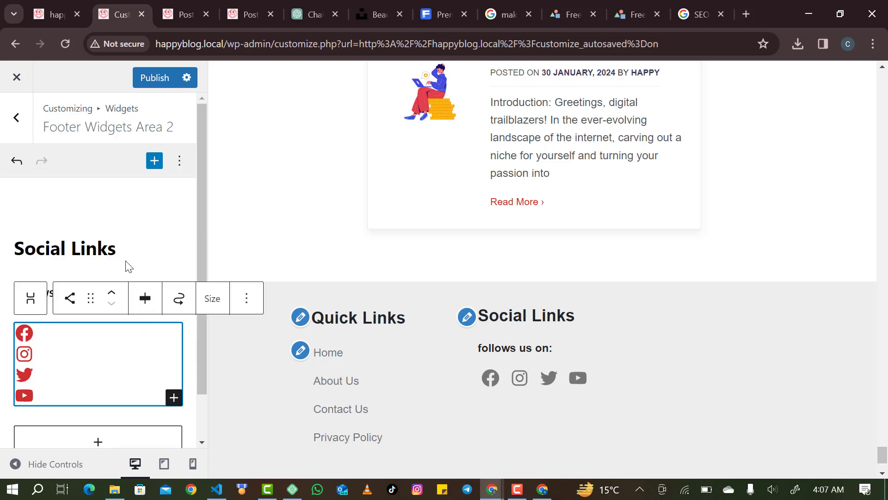
left_click(155, 78)
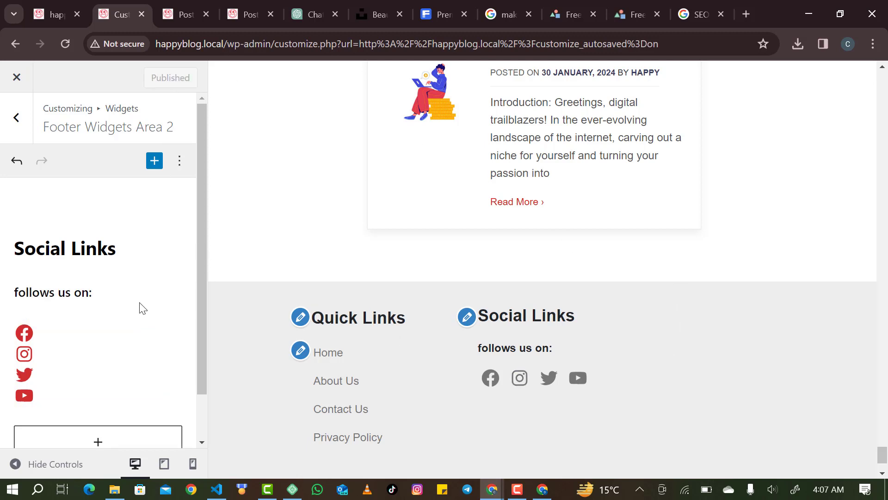
Leave the Customizer and scroll down to the footer of the site homepage.
left_click(19, 119)
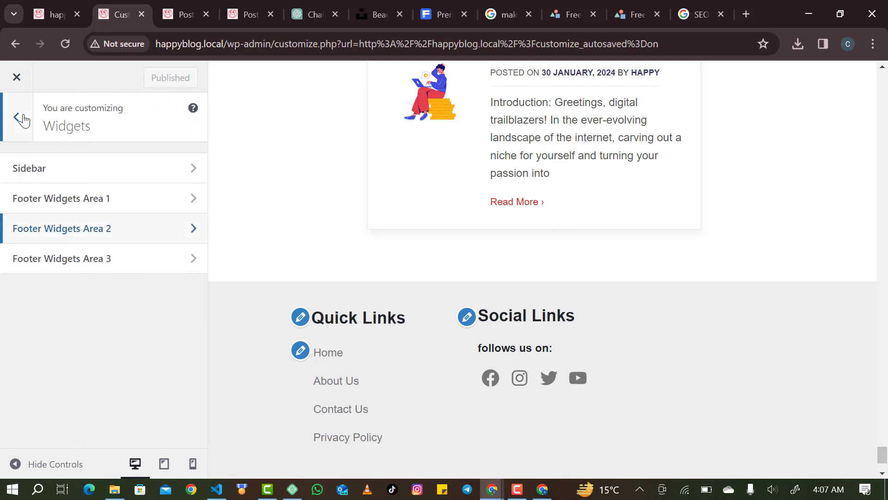
left_click(21, 119)
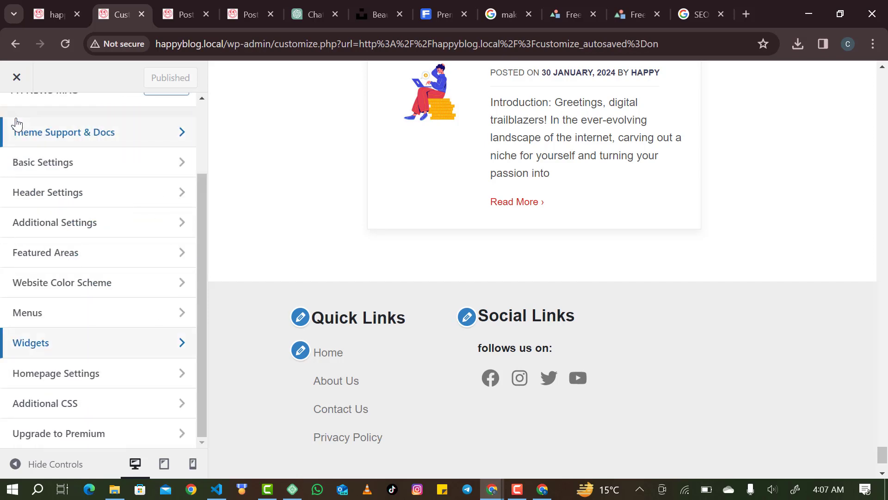
scroll(68, 121, "up", 2)
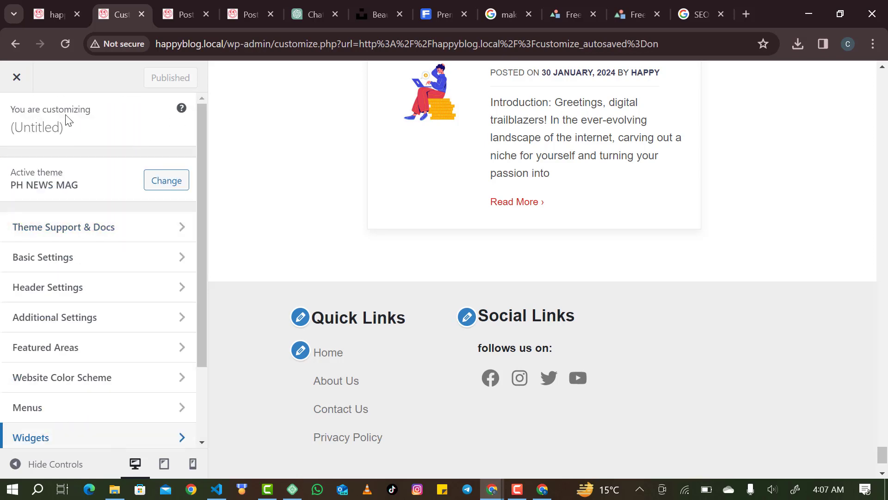
scroll(402, 221, "up", 20)
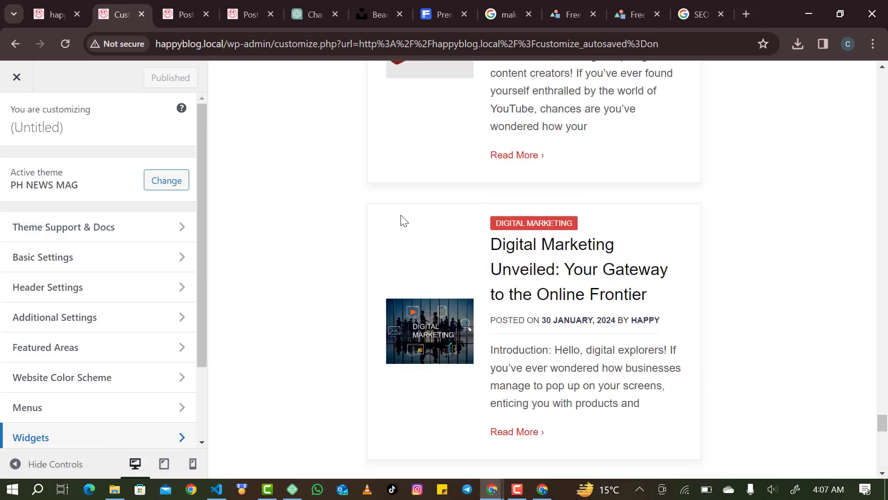
scroll(402, 221, "up", 10)
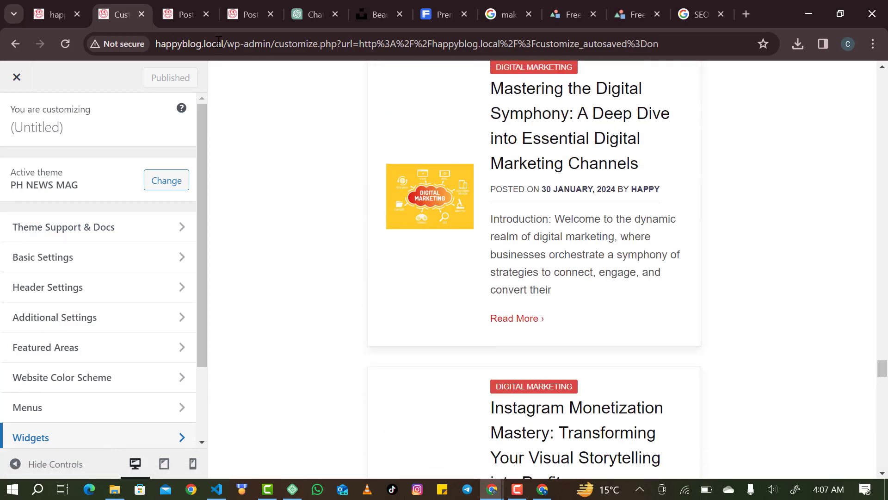
left_click(42, 5)
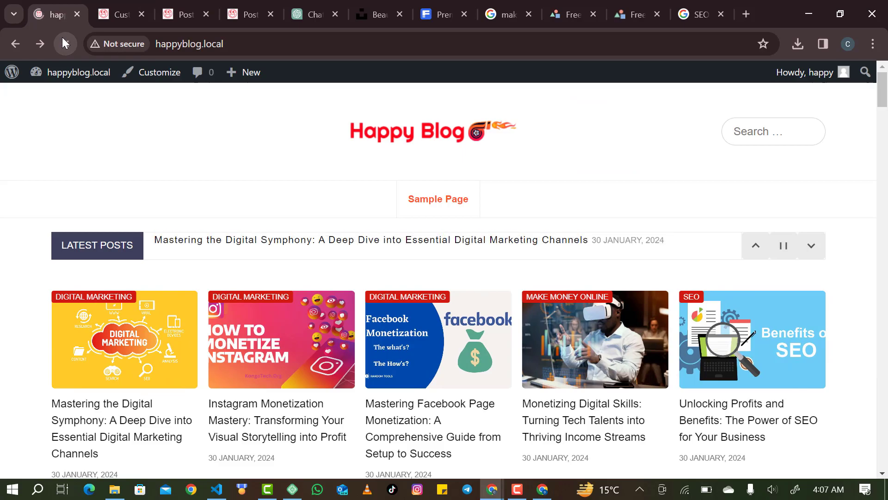
scroll(267, 137, "down", 6)
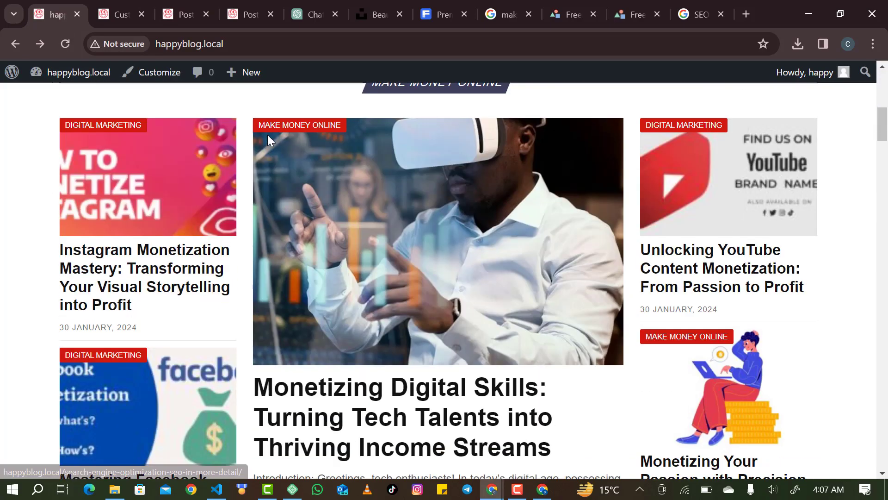
scroll(268, 139, "down", 20)
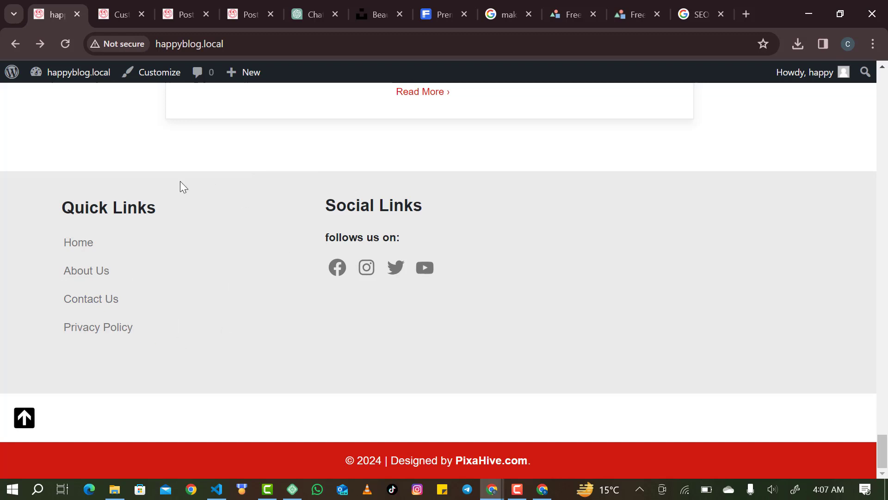
scroll(185, 313, "up", 3)
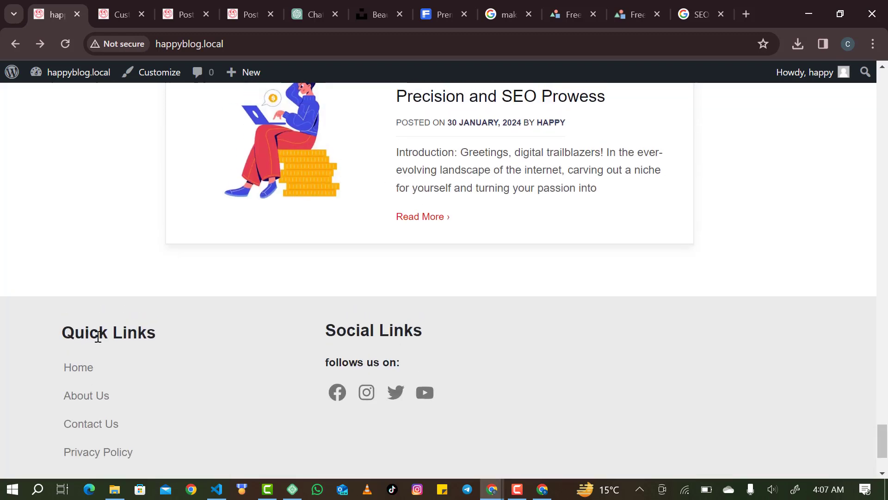
scroll(120, 396, "down", 1)
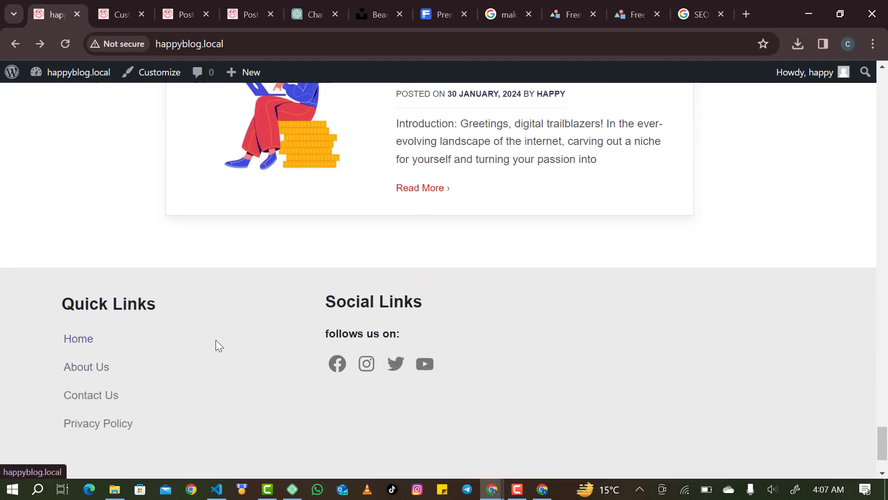
Test the footer's About Us, Contact Us and Facebook links, closing the blocked page.
left_click(77, 374)
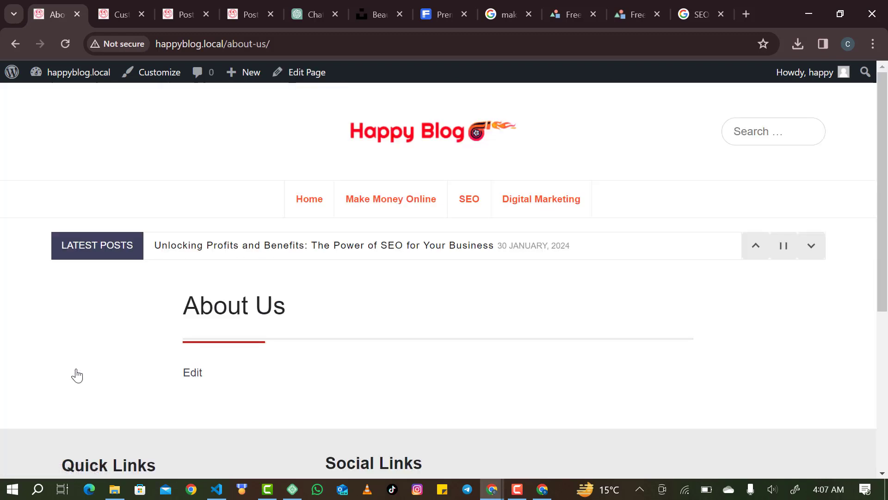
scroll(221, 307, "down", 2)
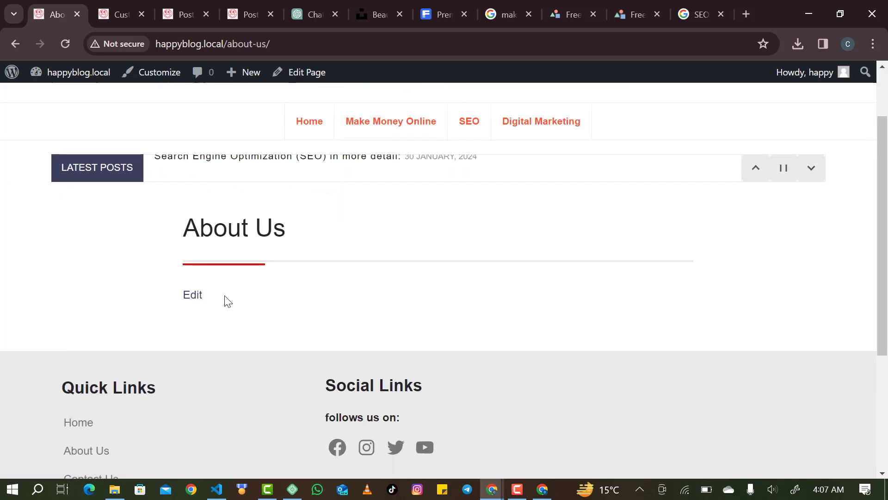
scroll(226, 301, "down", 2)
left_click(95, 403)
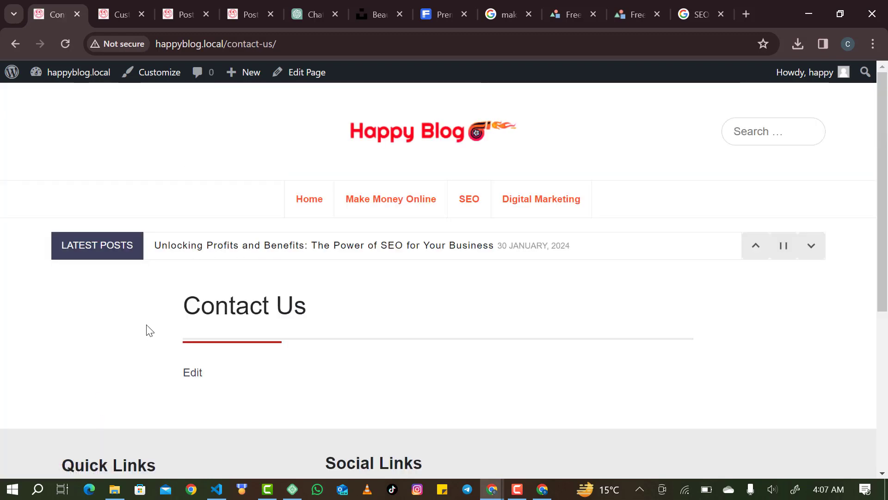
scroll(149, 330, "down", 5)
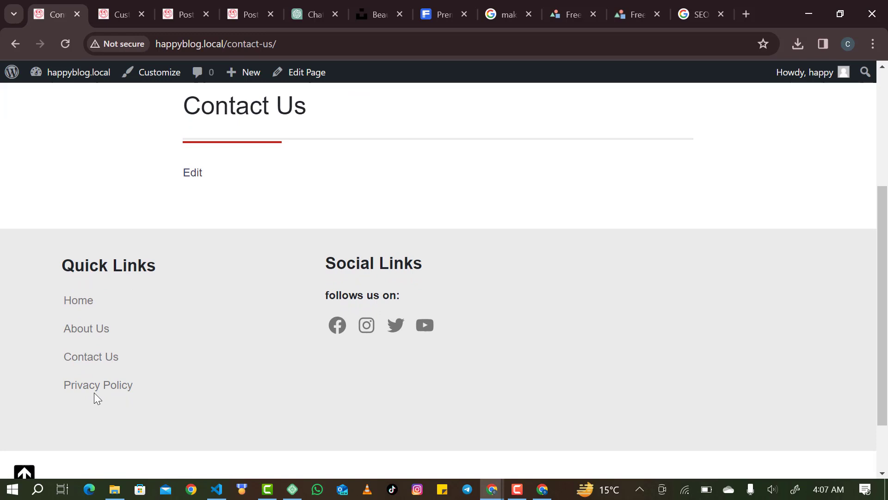
left_click(339, 324)
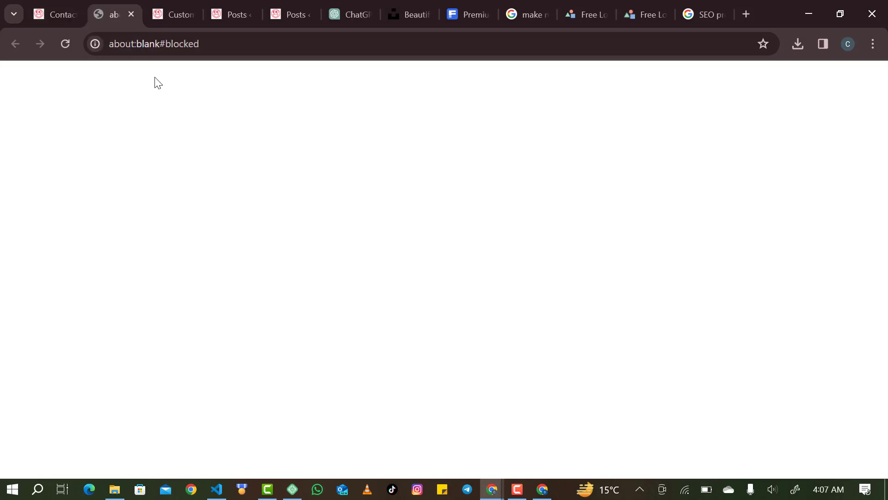
left_click(132, 15)
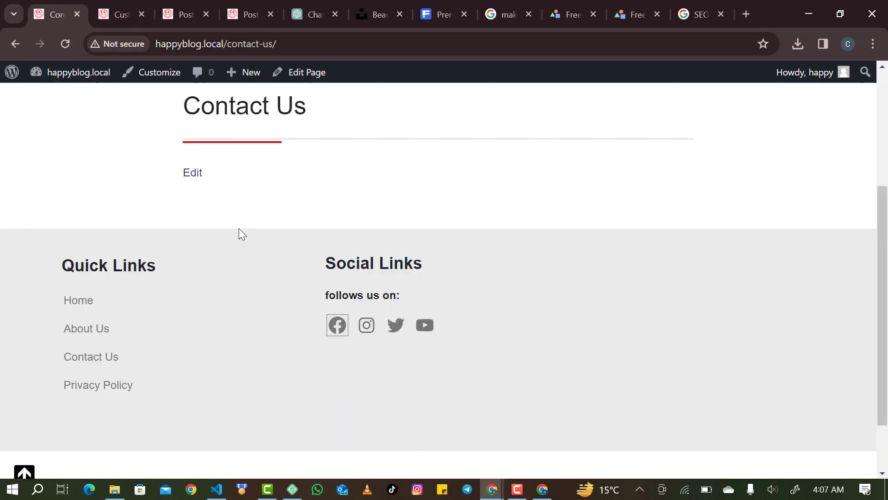
scroll(240, 303, "up", 3)
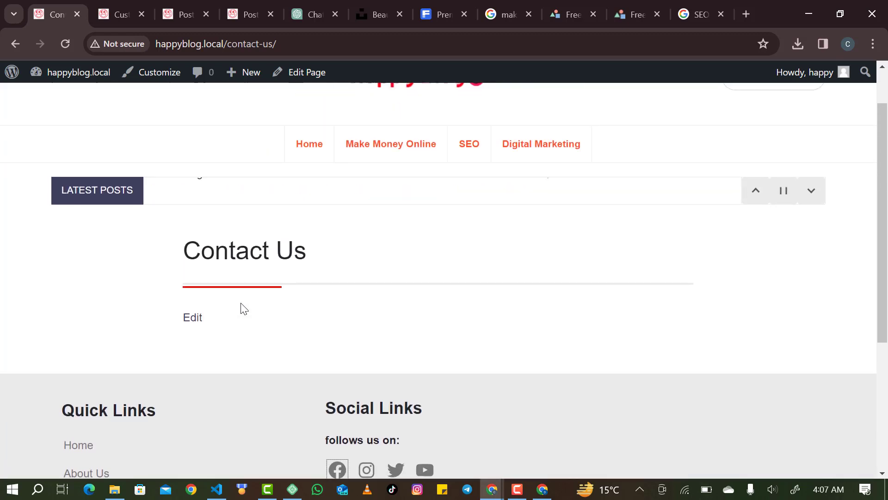
scroll(183, 240, "up", 1)
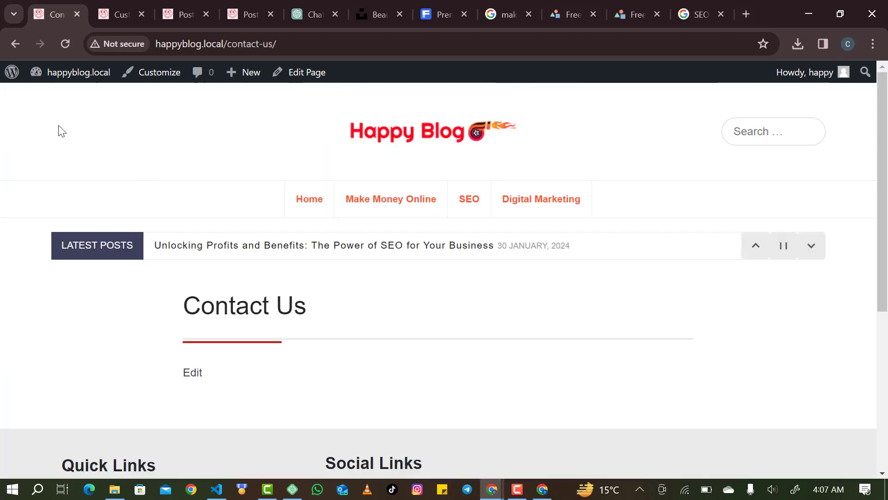
scroll(199, 379, "down", 5)
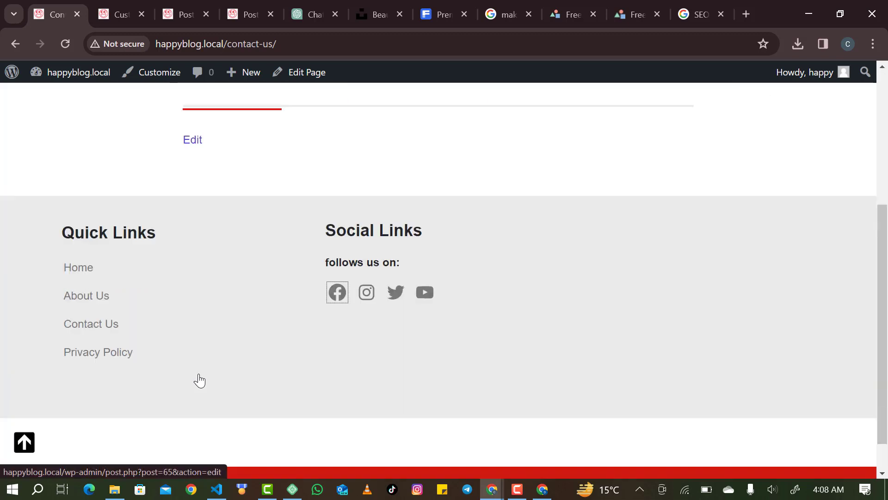
Open the About Us page from the footer in the block editor.
left_click(96, 264)
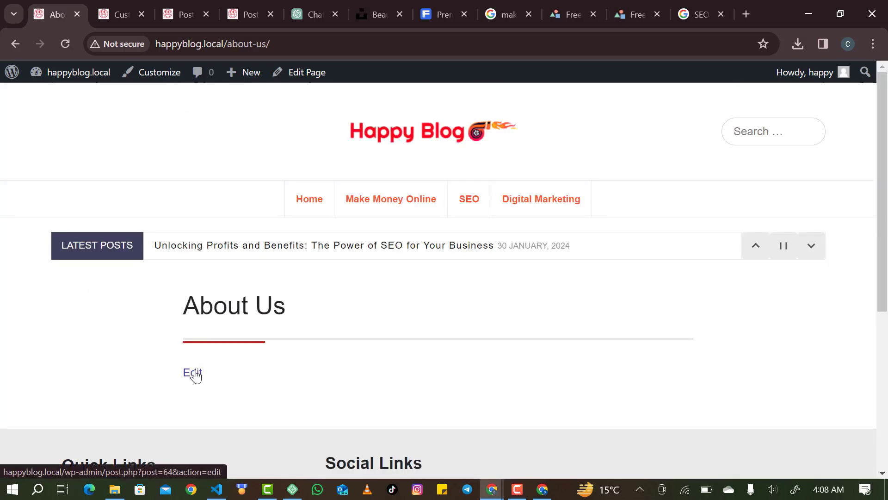
left_click(191, 373)
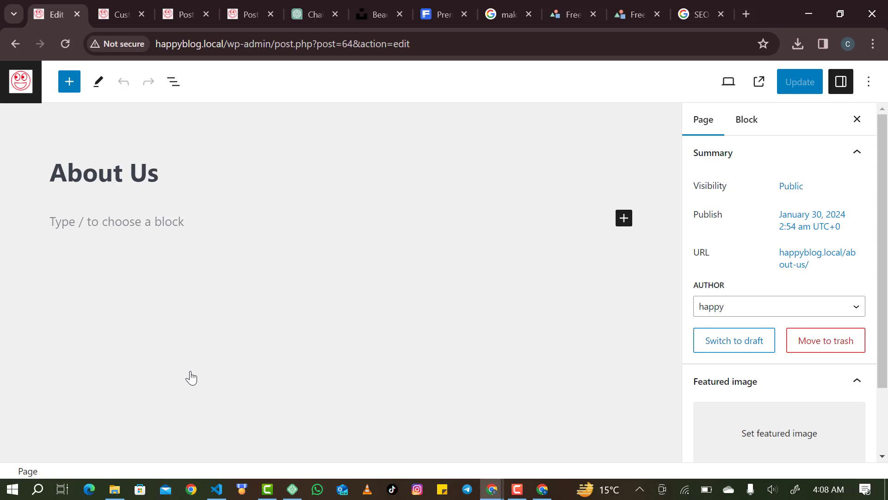
left_click(304, 21)
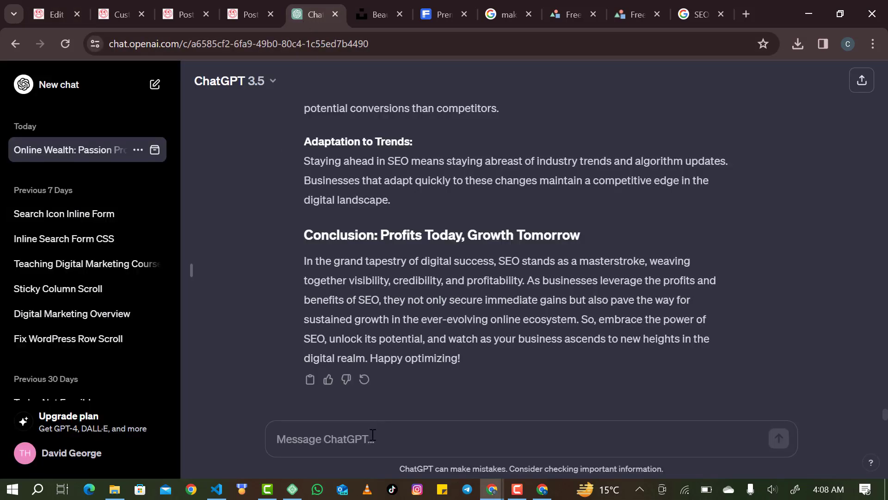
Ask ChatGPT for an About Us page for 'happy blog', which teaches digital marketing.
type("generate an about us page for a blog titled happy blog it teach on digital marketing")
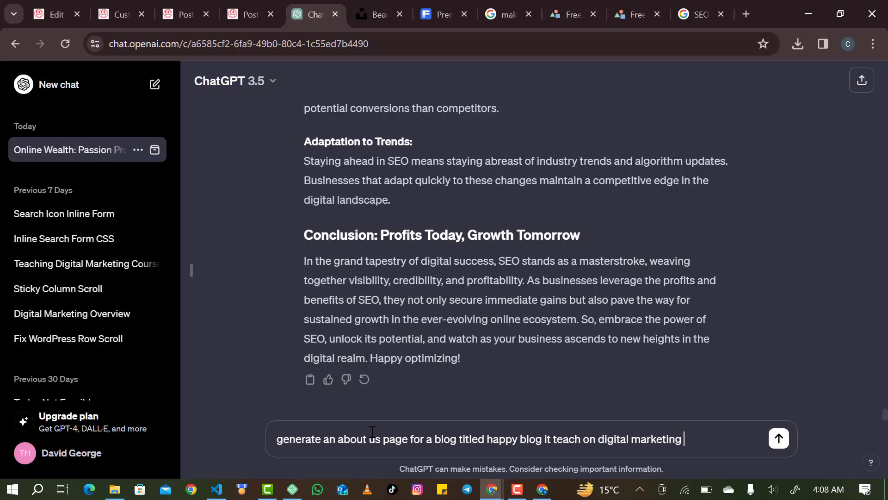
key("Return")
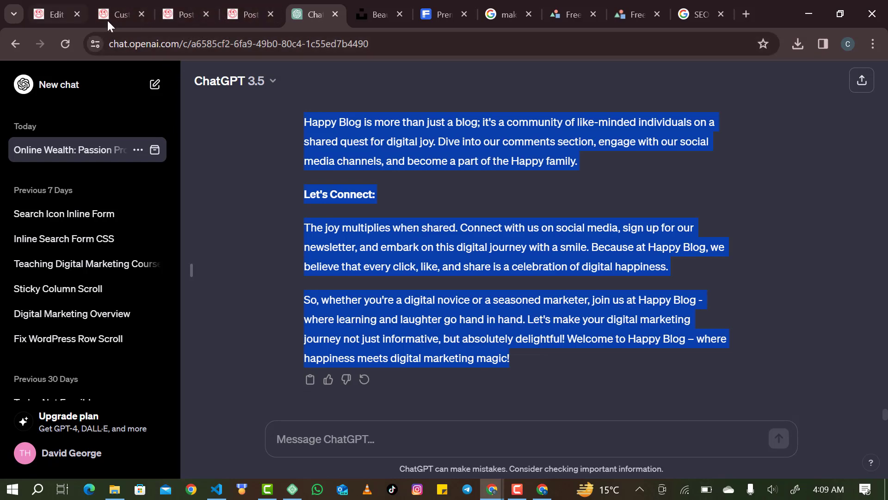
Paste the generated Happy Blog About Us text into the page's empty first block.
left_click(48, 18)
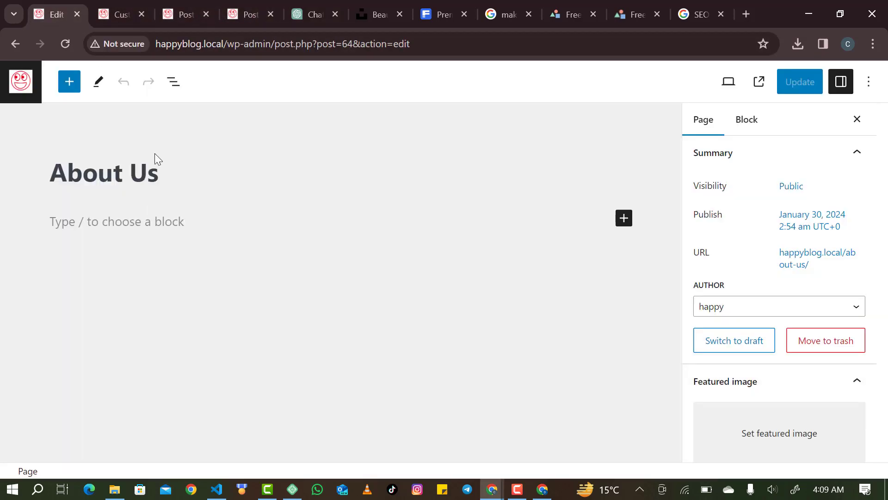
left_click(132, 218)
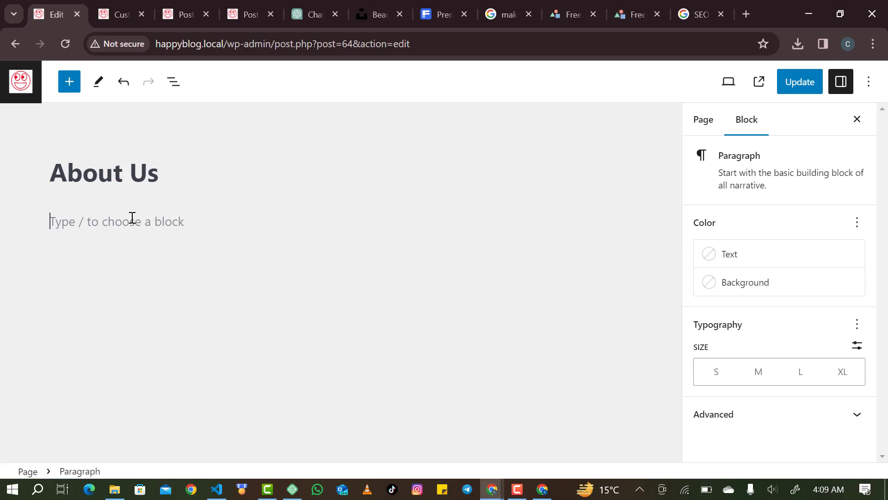
key("ctrl+v")
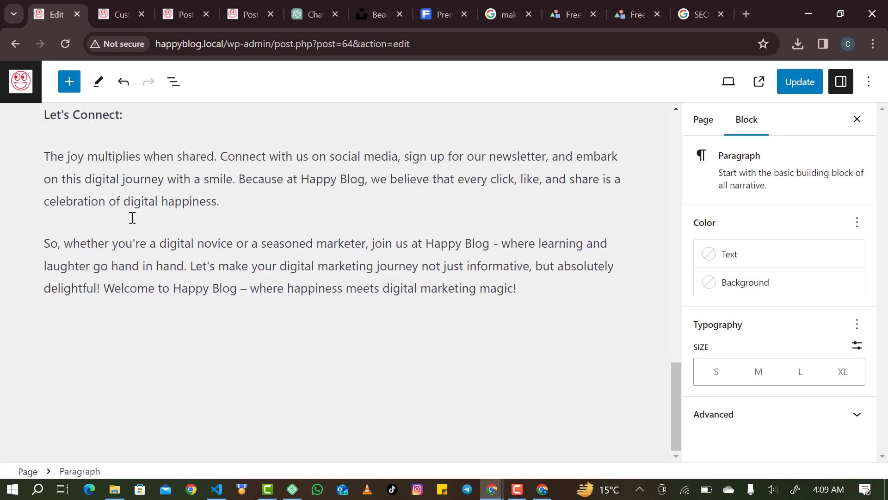
scroll(132, 218, "up", 4)
scroll(132, 217, "up", 3)
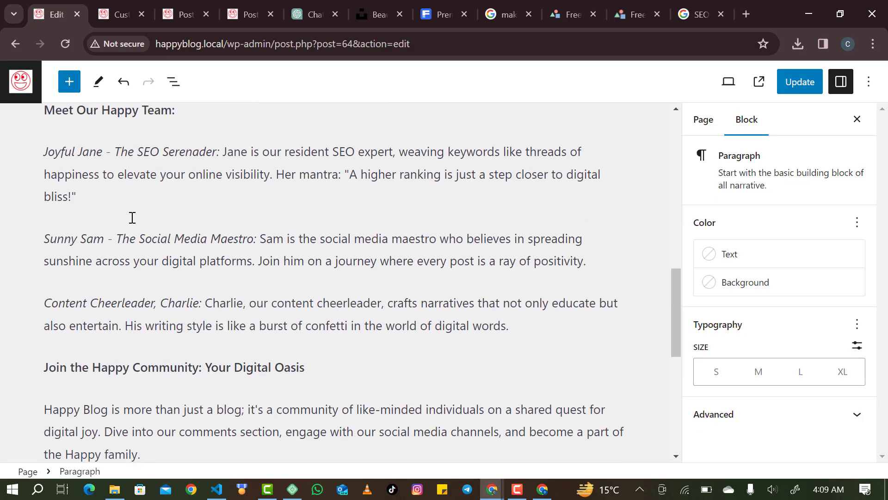
scroll(133, 217, "up", 3)
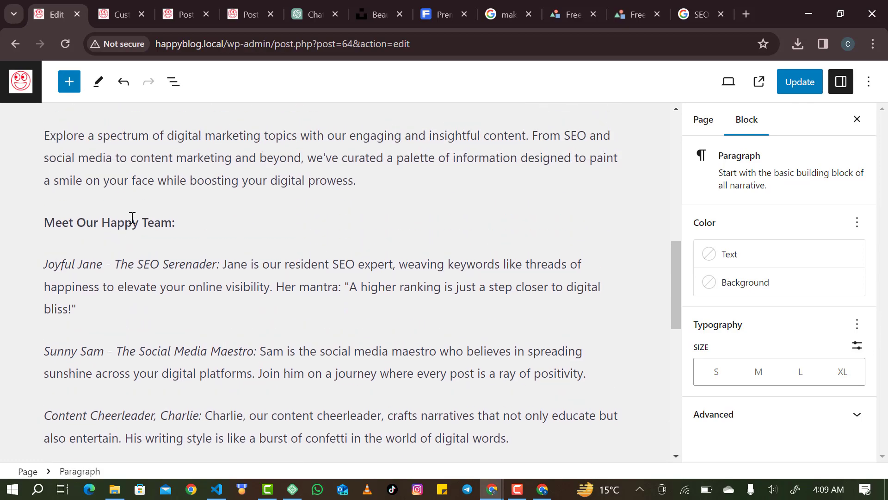
scroll(133, 217, "up", 4)
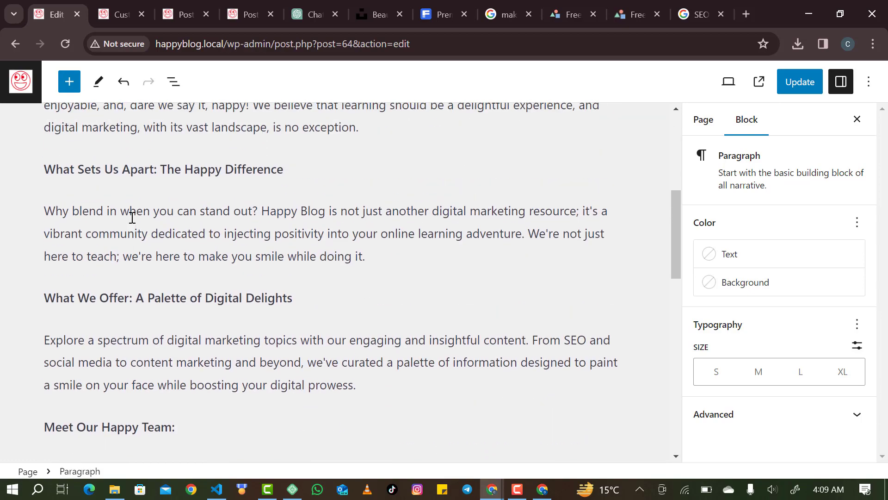
scroll(132, 217, "up", 4)
Check the pasted text through the closing 'Let's Connect' section, then start a new paragraph with 'M'.
scroll(132, 218, "down", 10)
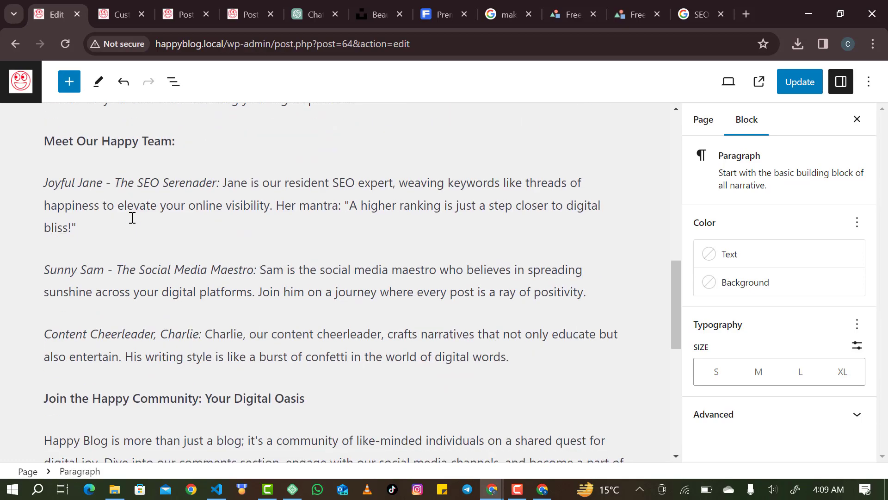
scroll(132, 217, "down", 6)
scroll(132, 217, "up", 6)
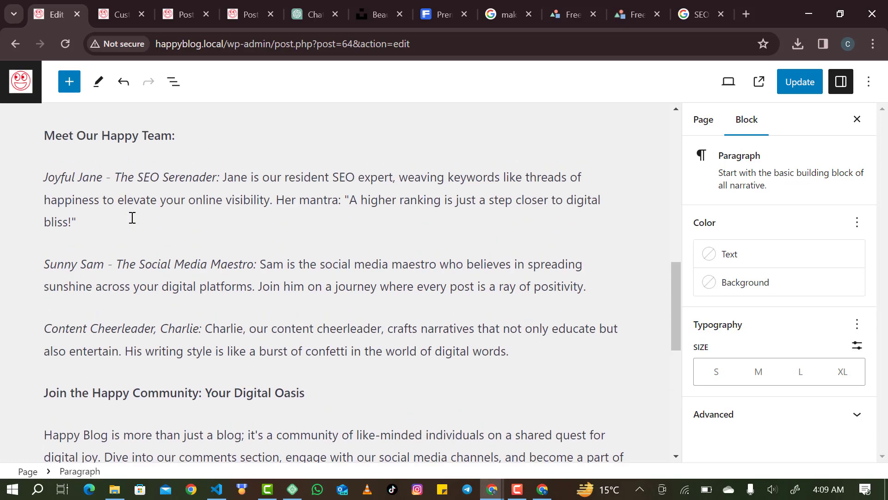
scroll(132, 218, "up", 3)
scroll(132, 217, "down", 5)
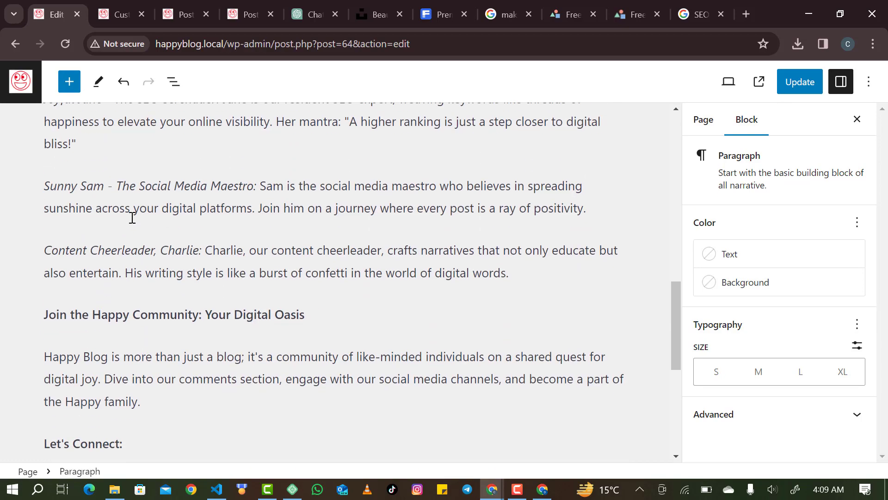
scroll(132, 217, "down", 7)
scroll(132, 217, "up", 2)
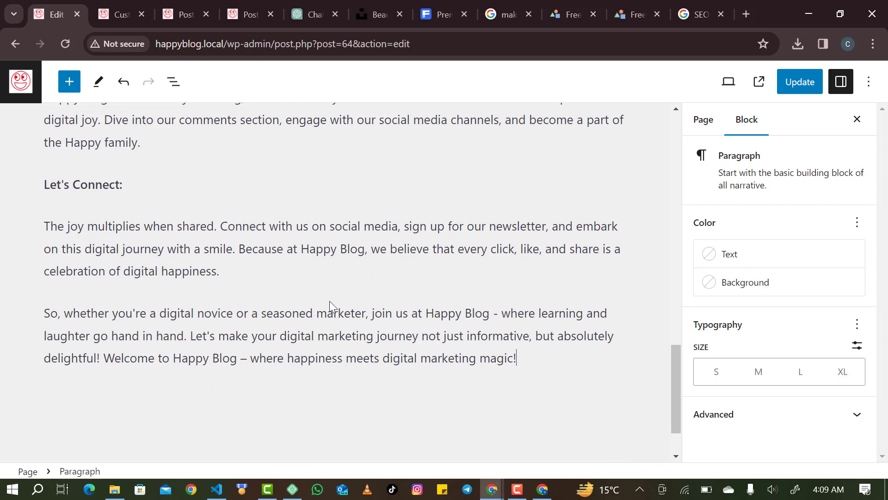
key("Return")
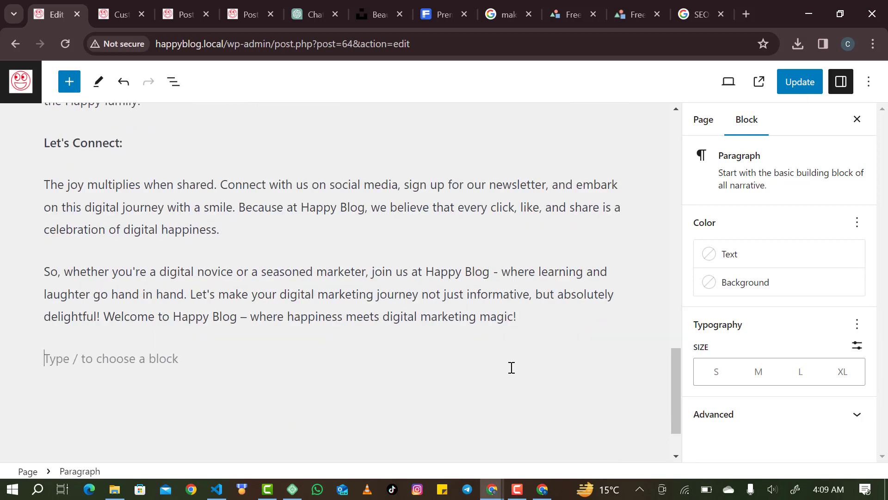
type("Meet Our Team")
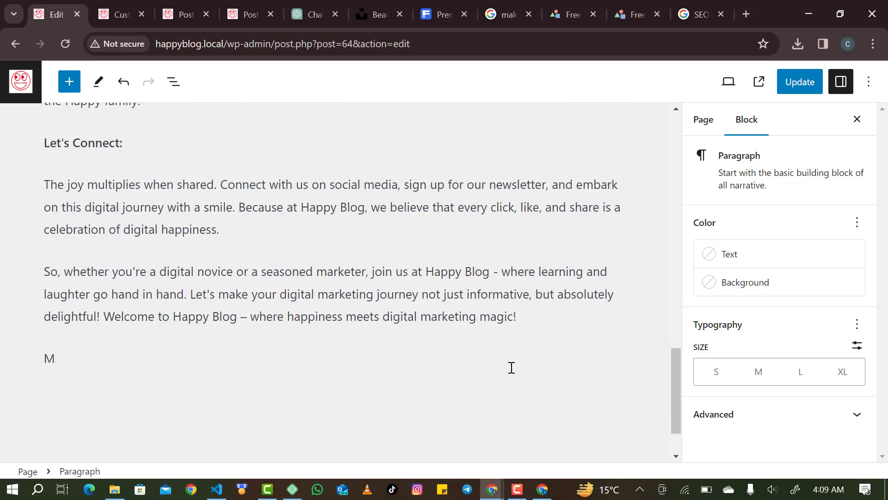
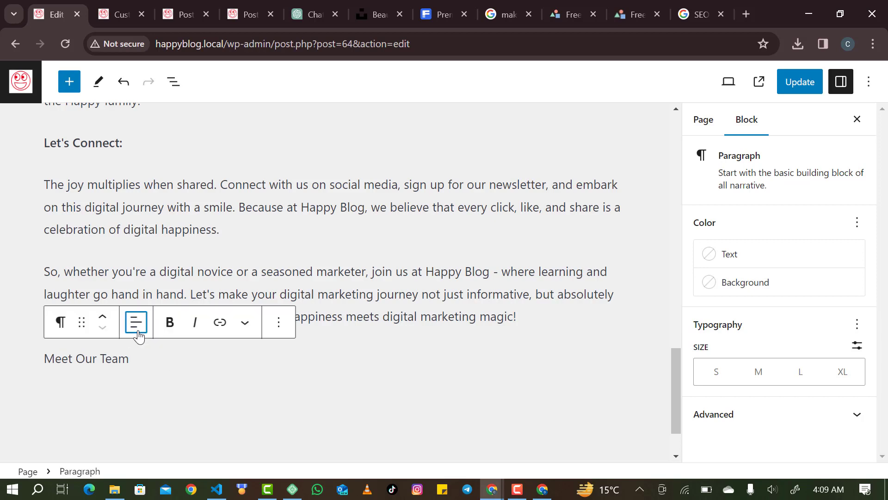
Center-align the 'Meet Our Team' text and make it bold.
left_click(136, 323)
left_click(191, 393)
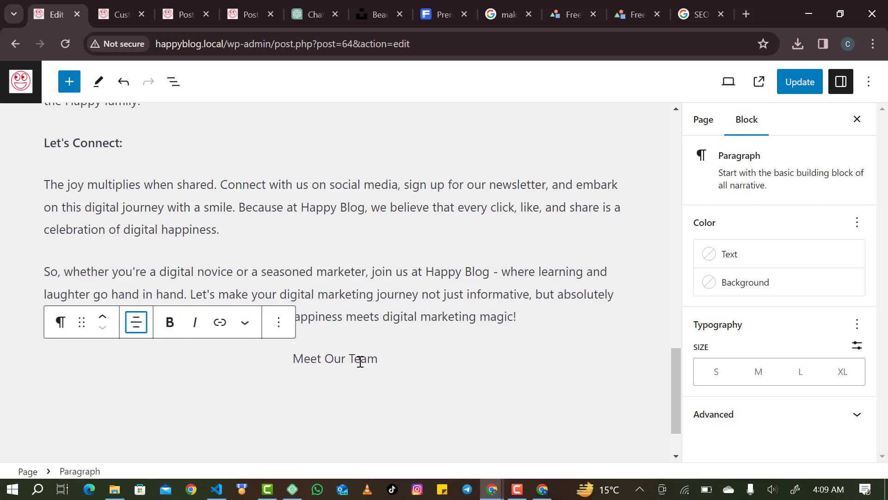
triple_click(344, 356)
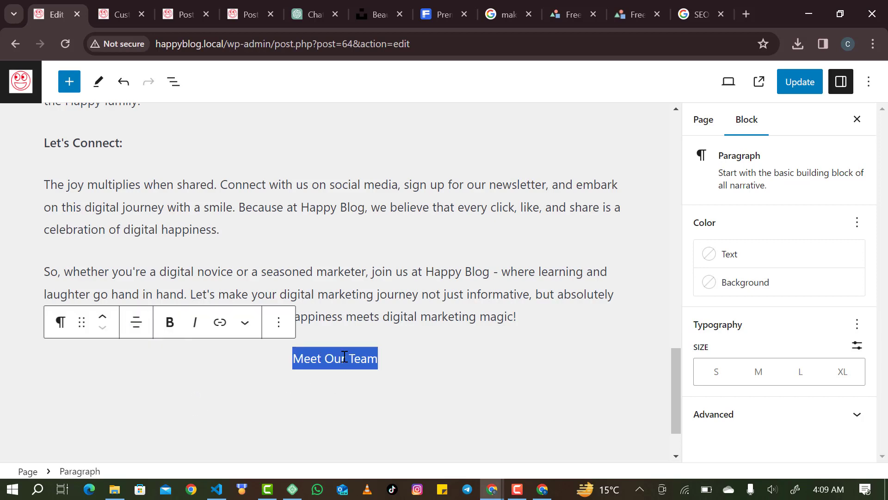
left_click(174, 323)
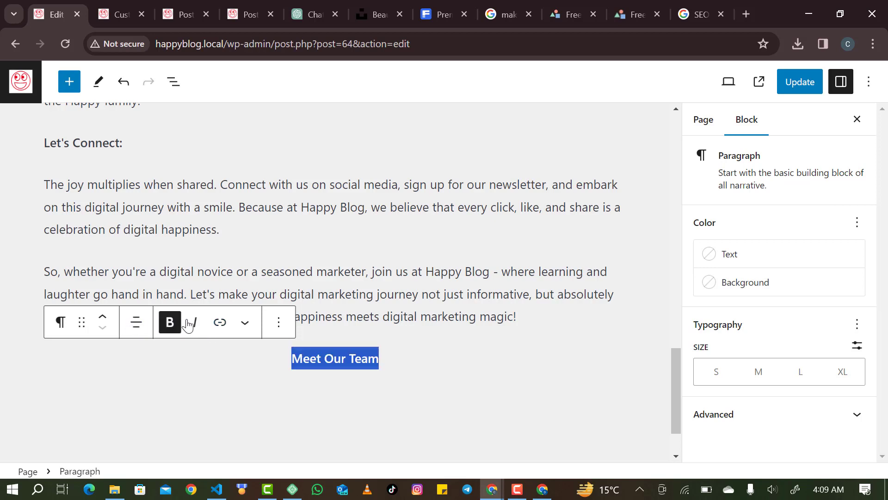
left_click(397, 379)
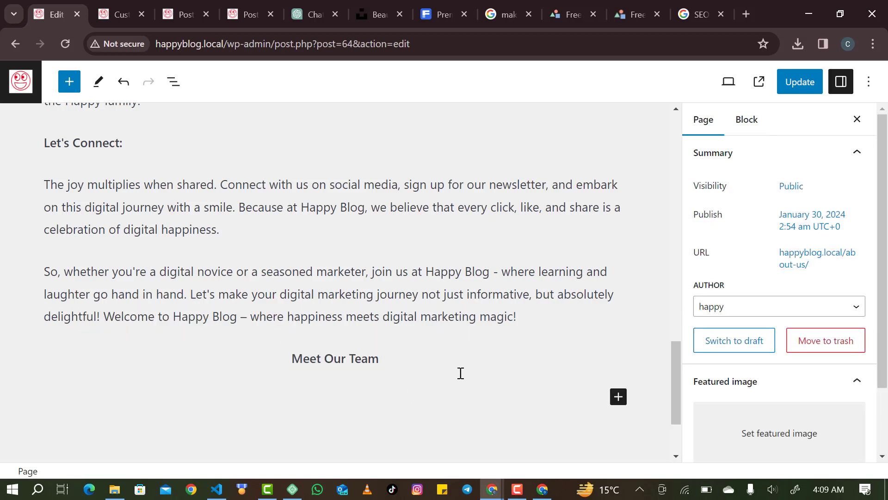
Insert a Columns block below 'Meet Our Team' via the 'co' block search.
left_click(618, 399)
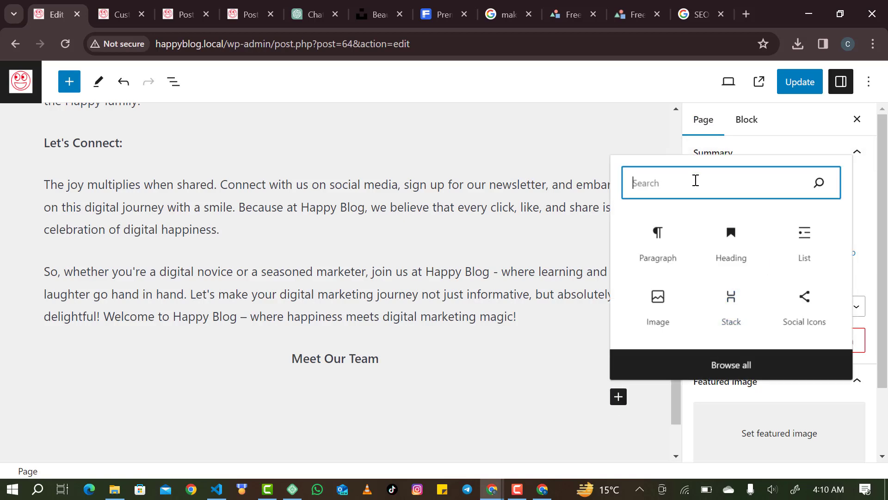
type("co")
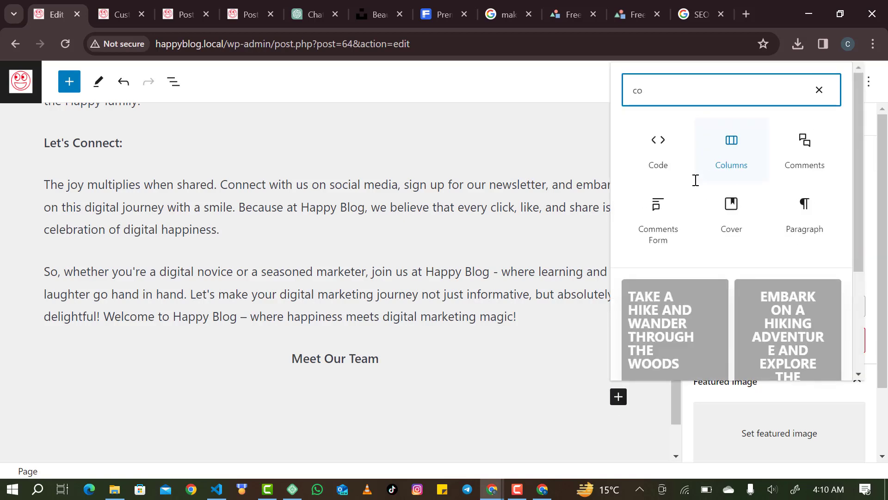
left_click(718, 165)
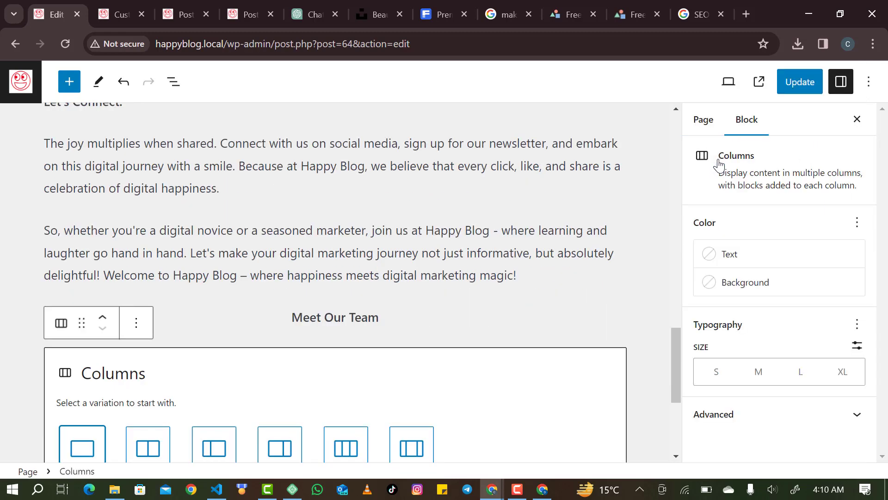
scroll(438, 356, "down", 3)
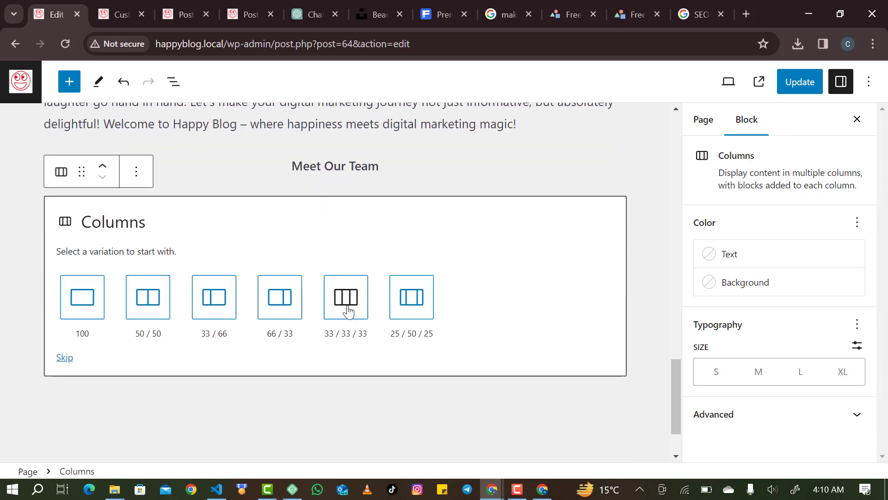
Choose the three equal-column layout and add an Image block to the first column.
left_click(349, 311)
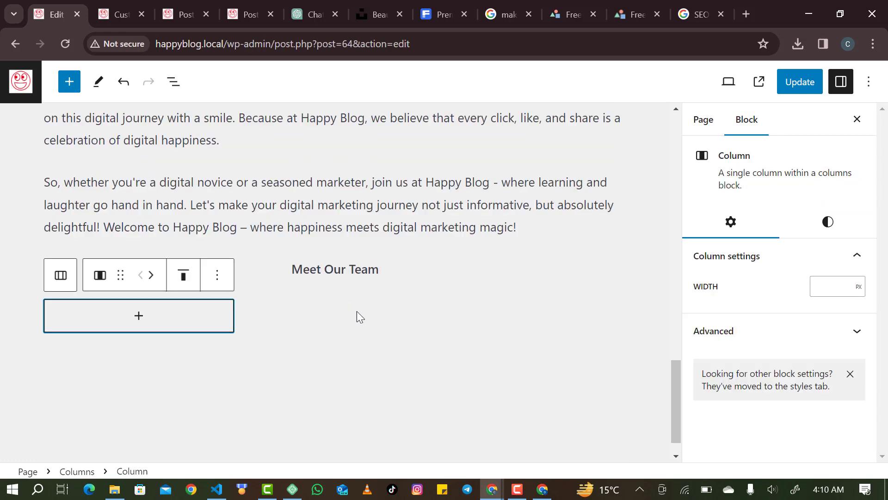
left_click(141, 315)
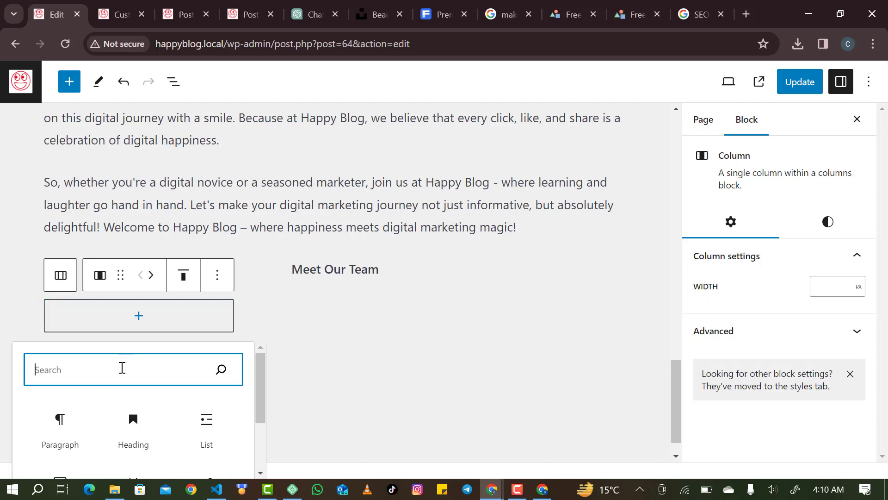
type("in")
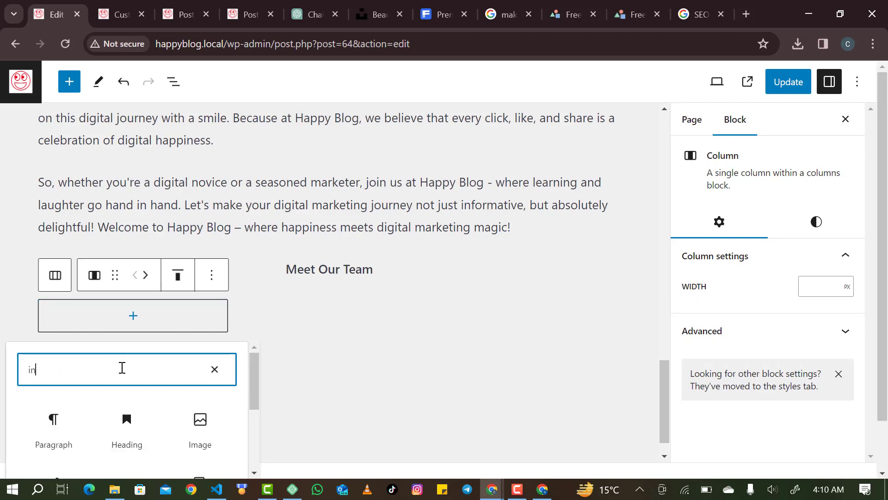
scroll(123, 366, "down", 1)
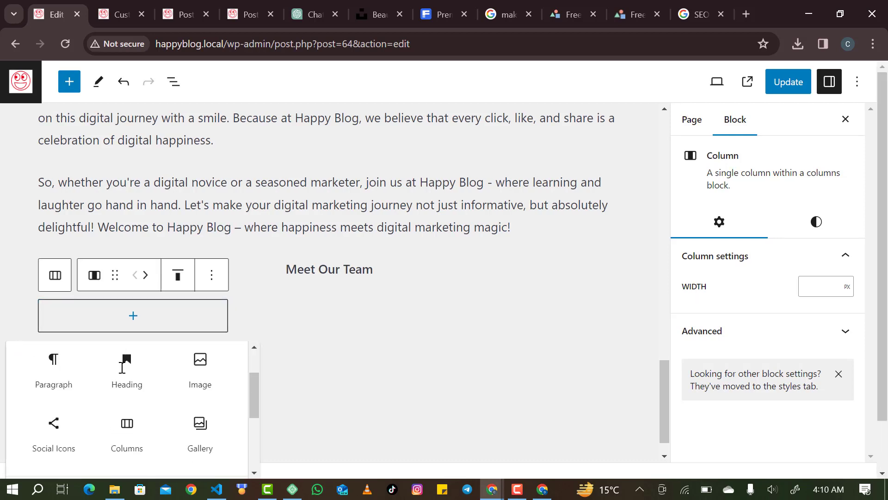
left_click(200, 399)
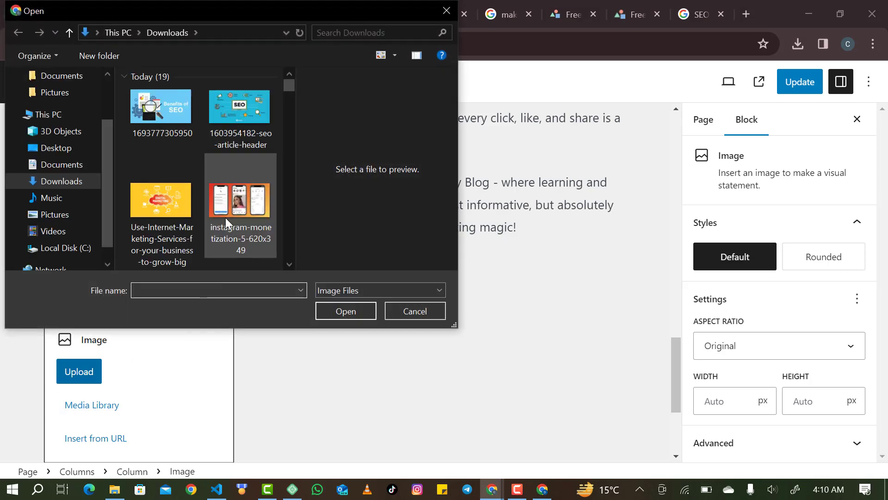
Look over a woman's portrait in the image search results, then return to the editor.
scroll(225, 217, "down", 1)
scroll(225, 217, "down", 8)
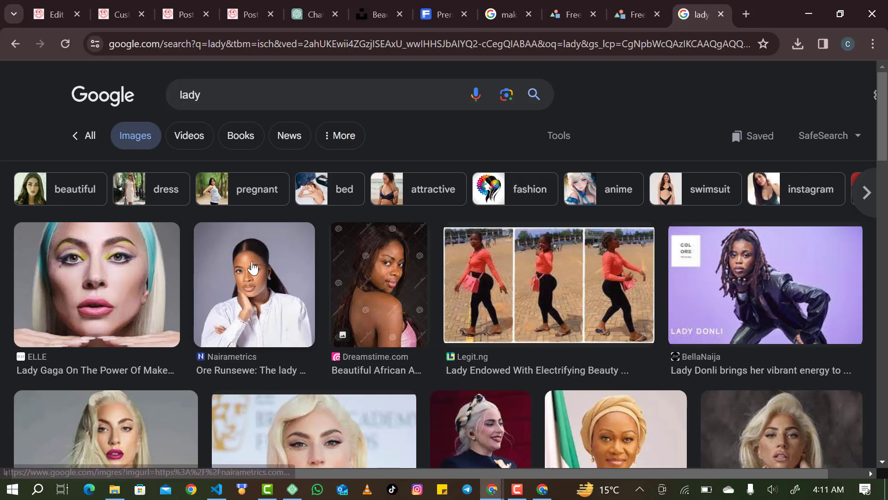
left_click(254, 278)
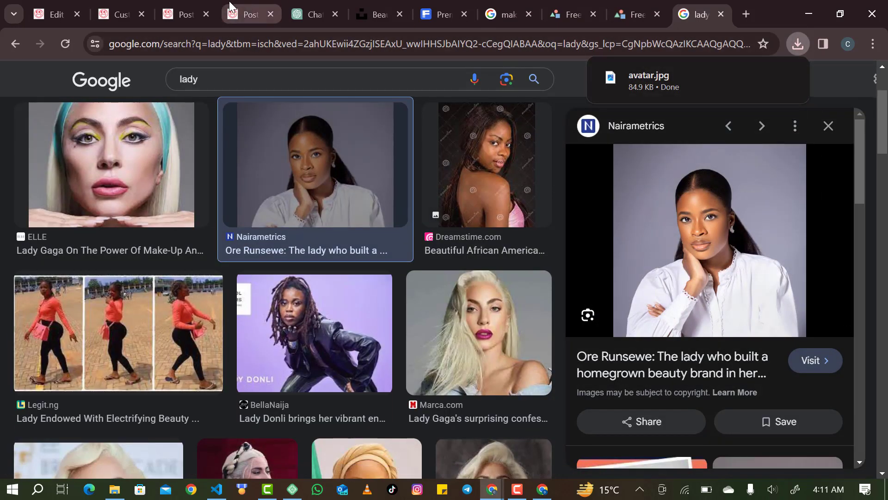
left_click(48, 2)
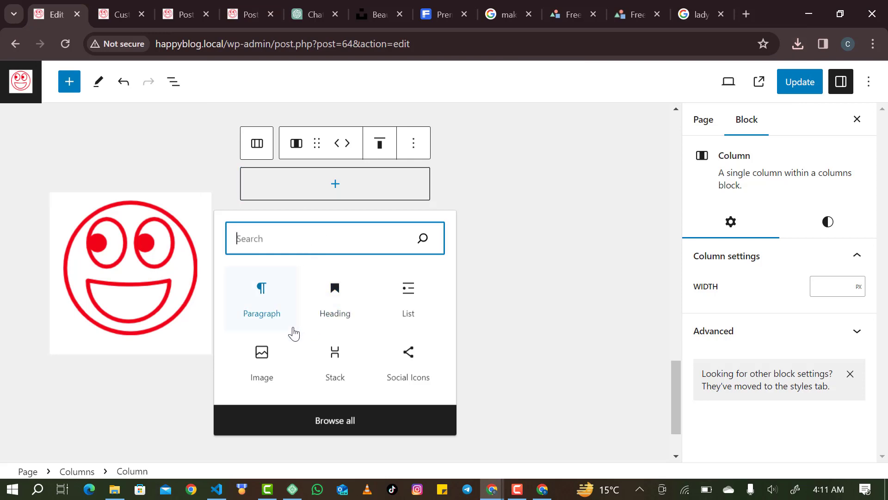
Upload the avatar photo into an Image block in the second column and resize its height.
left_click(275, 355)
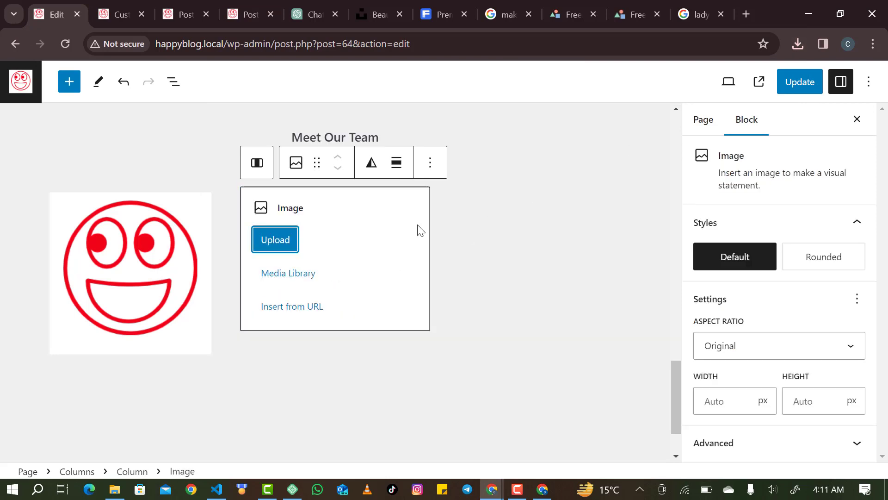
left_click(288, 239)
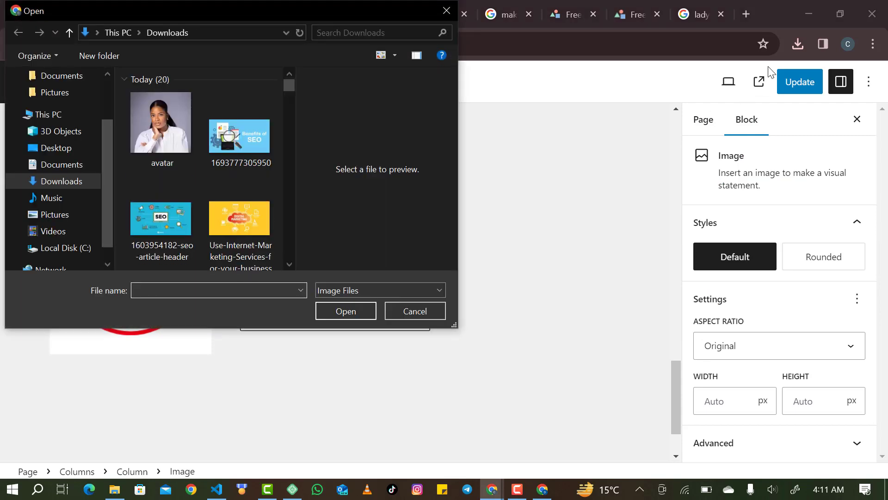
left_click(162, 109)
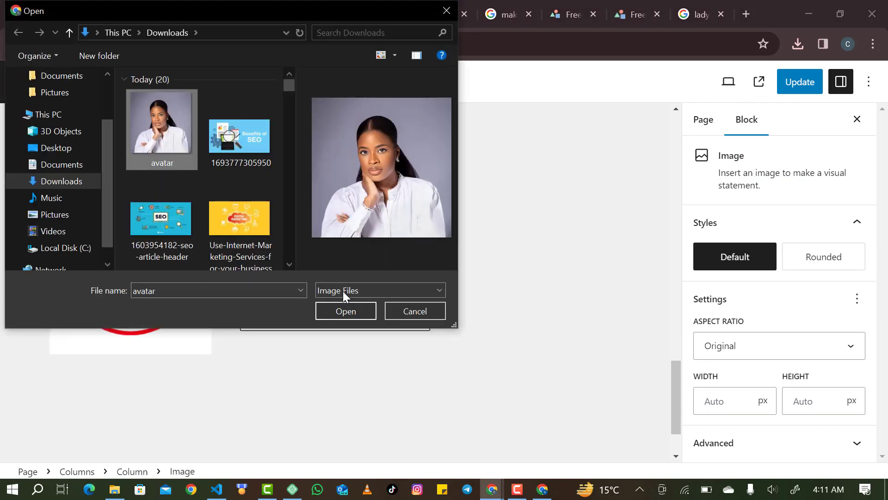
left_click(356, 310)
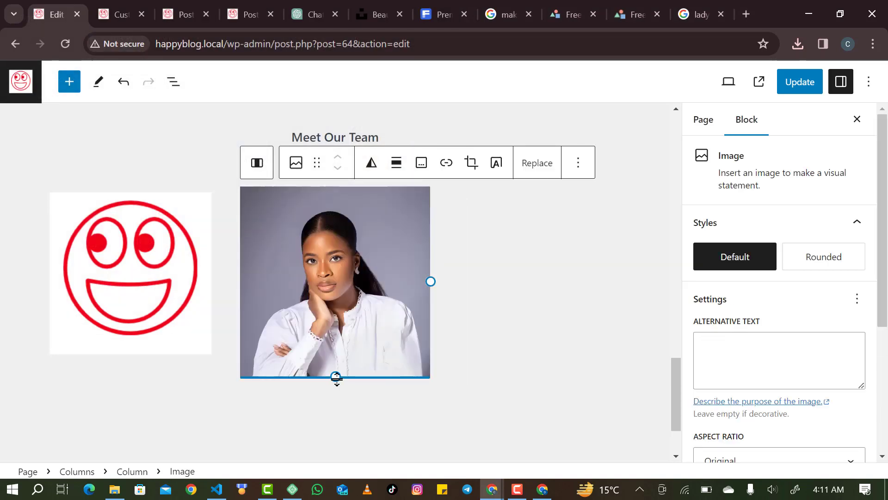
left_click_drag(335, 376, 334, 348)
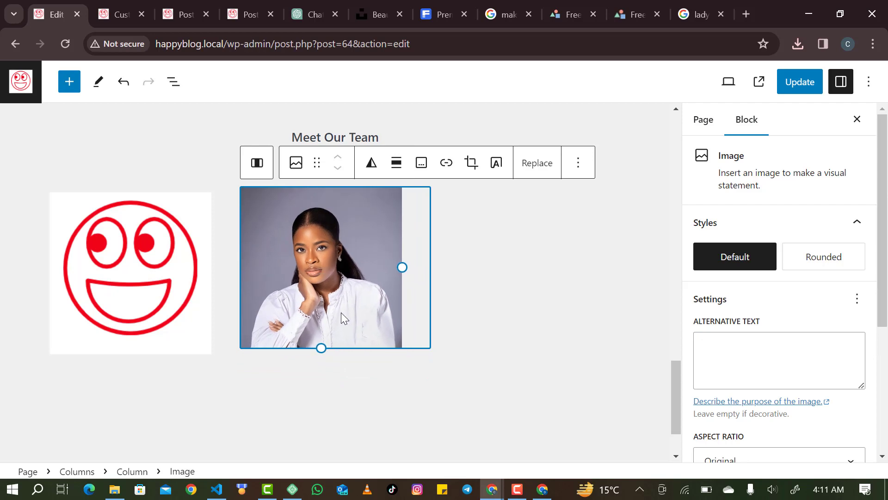
left_click_drag(320, 346, 323, 353)
left_click(486, 305)
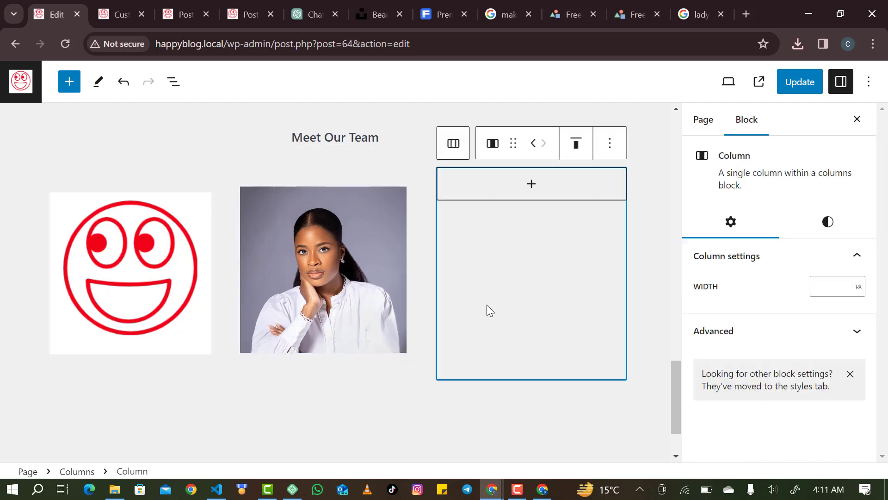
left_click(535, 183)
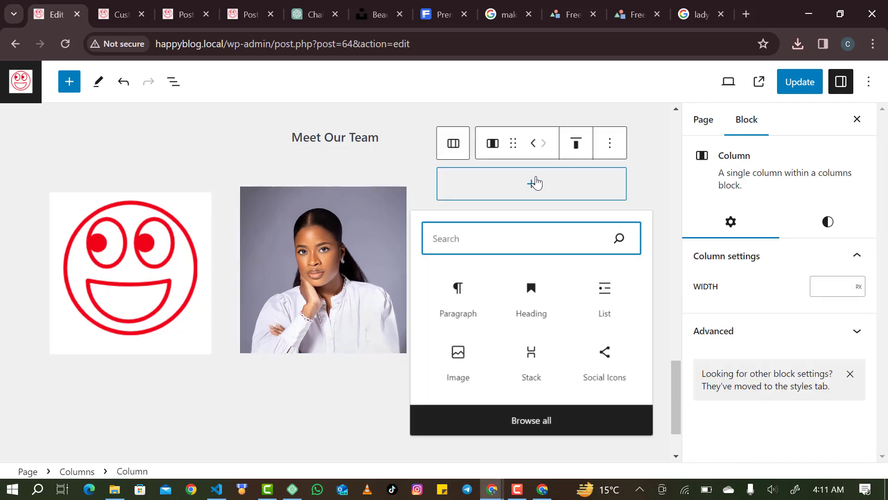
Search Google Images for 'guy' and save a man's portrait as 1640026256200.jpeg to Downloads.
left_click(693, 1)
double_click(226, 81)
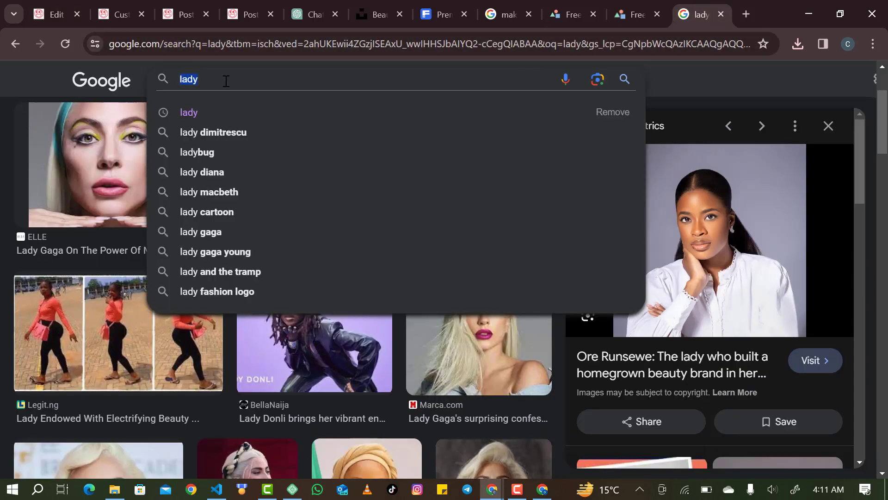
type("guy")
key("Return")
right_click(569, 283)
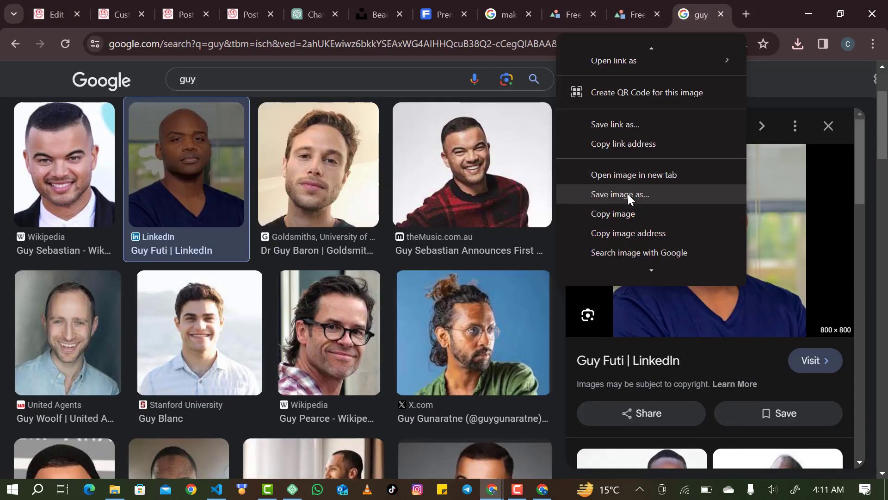
left_click(614, 163)
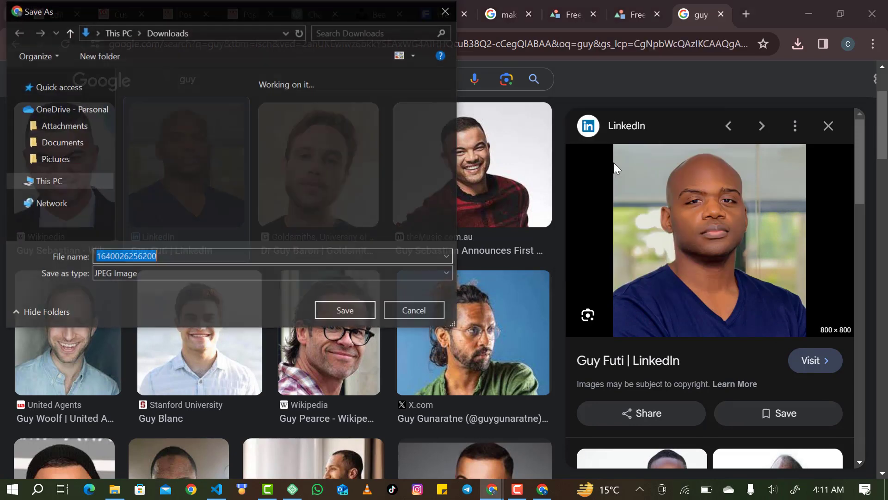
left_click(345, 310)
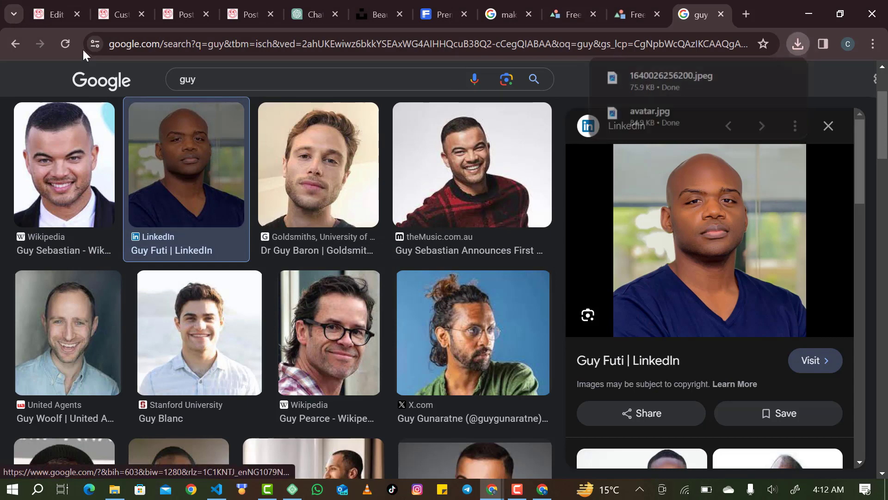
left_click(57, 13)
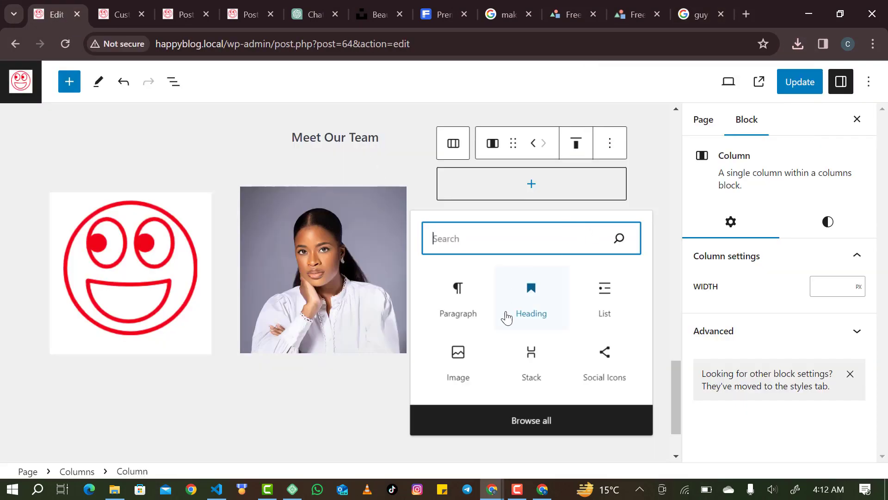
left_click(481, 359)
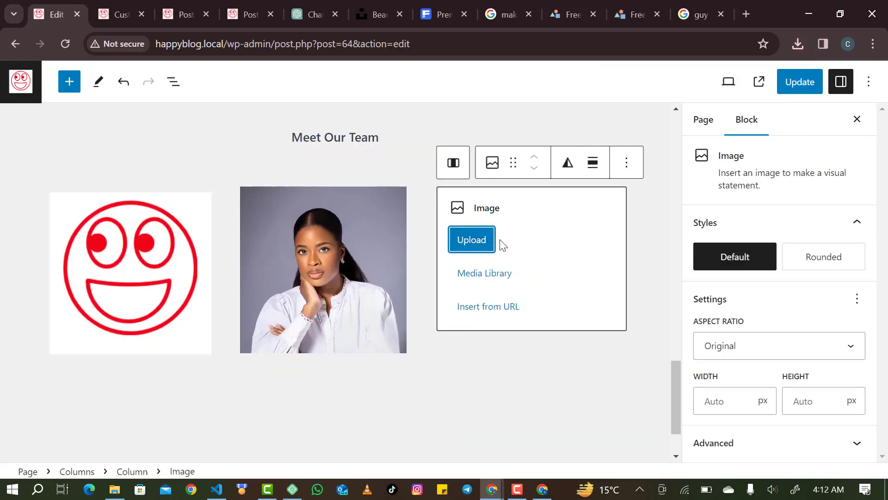
left_click(478, 252)
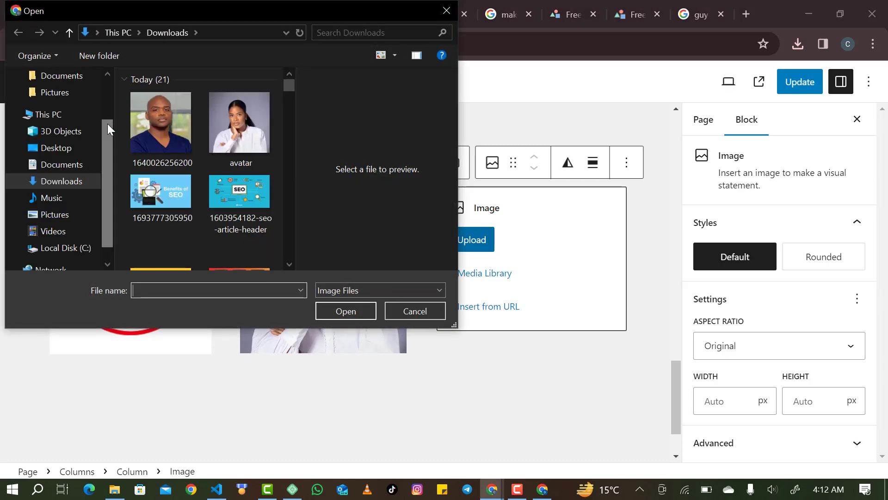
left_click(166, 117)
left_click(351, 312)
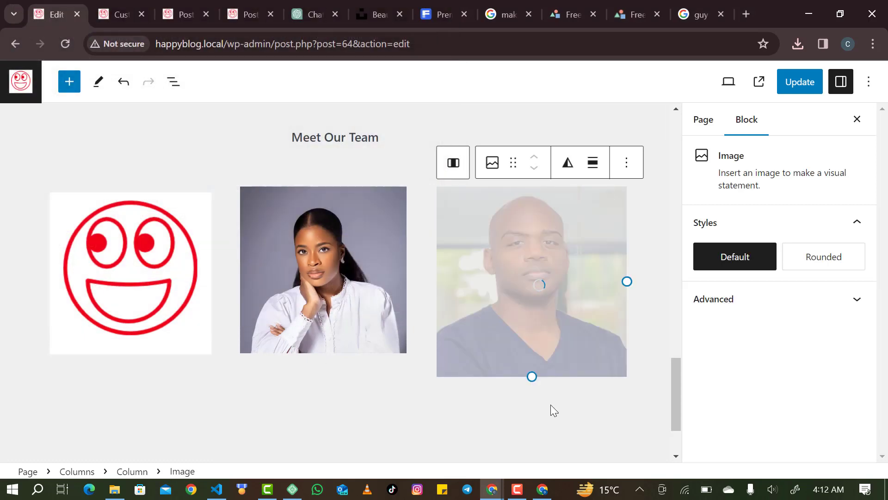
left_click_drag(531, 377, 529, 353)
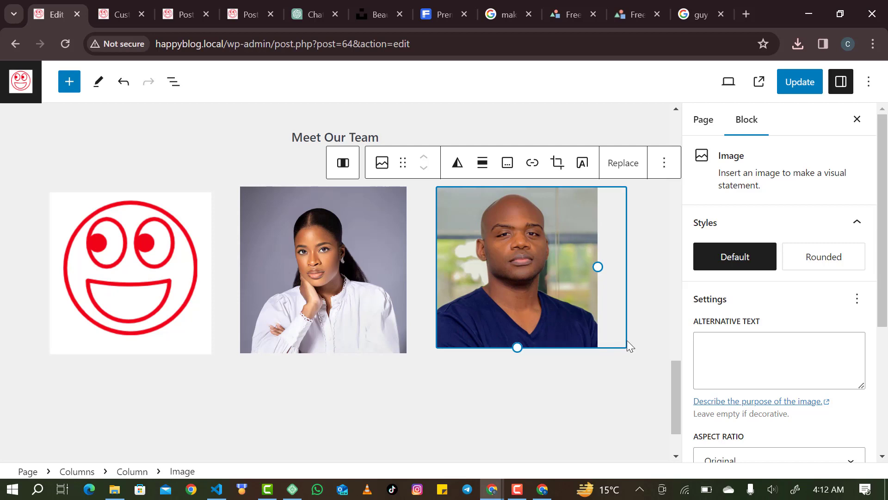
left_click(624, 386)
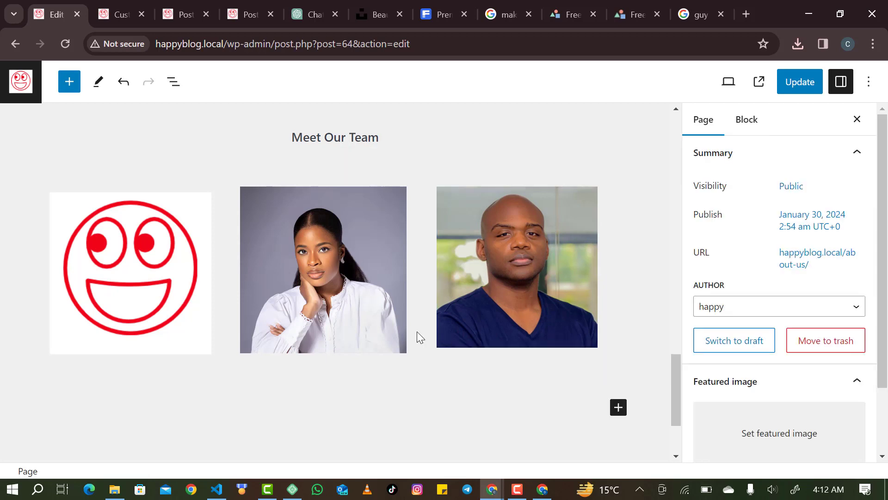
left_click(209, 348)
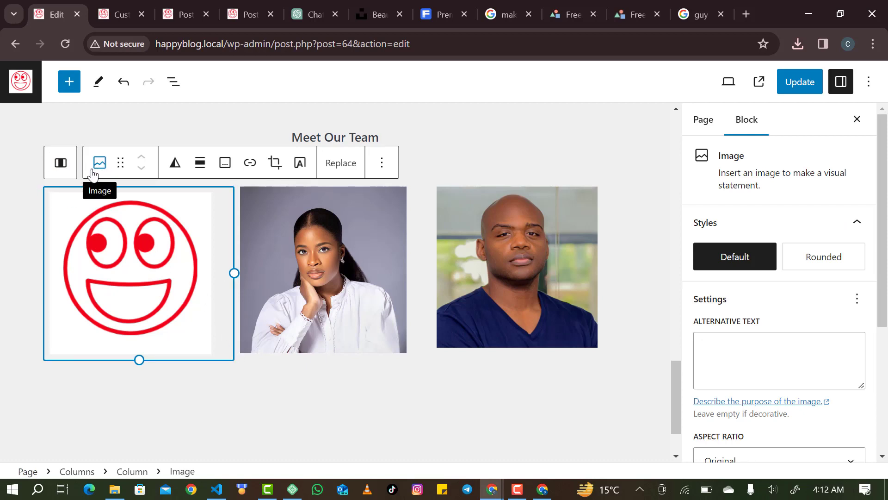
Add a paragraph under the smiley image reading 'George is our leads generator'.
left_click(69, 164)
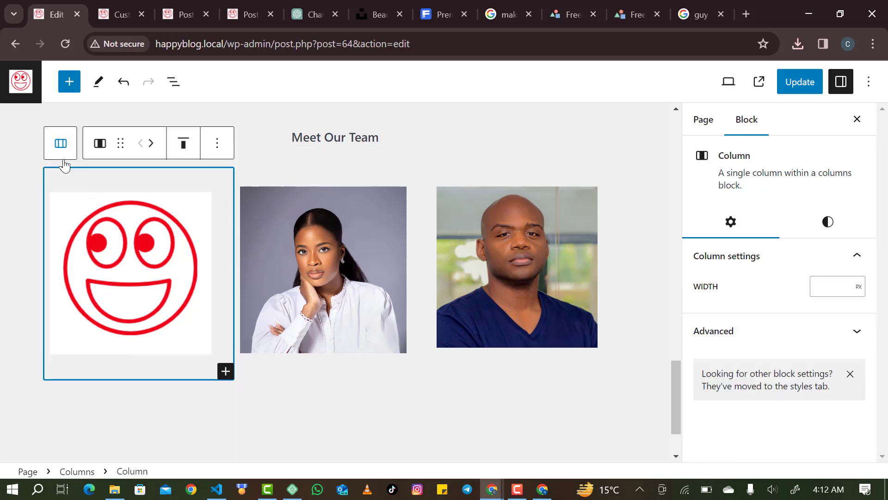
left_click(226, 370)
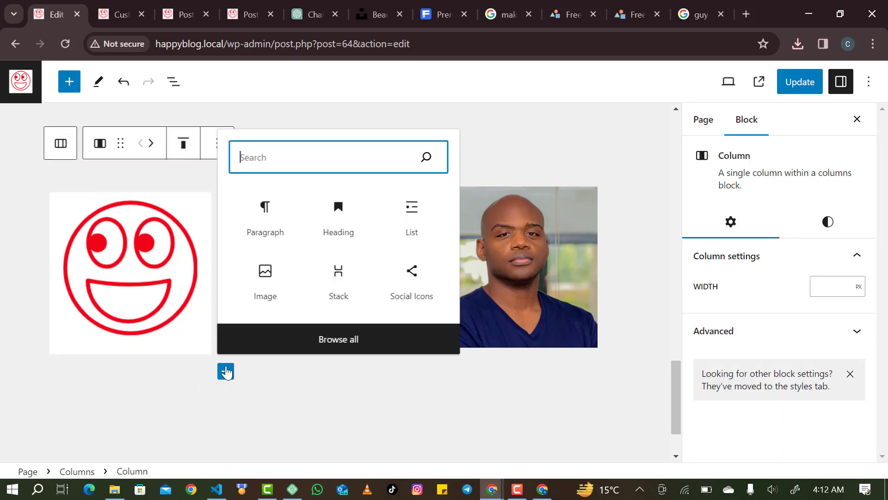
left_click(279, 236)
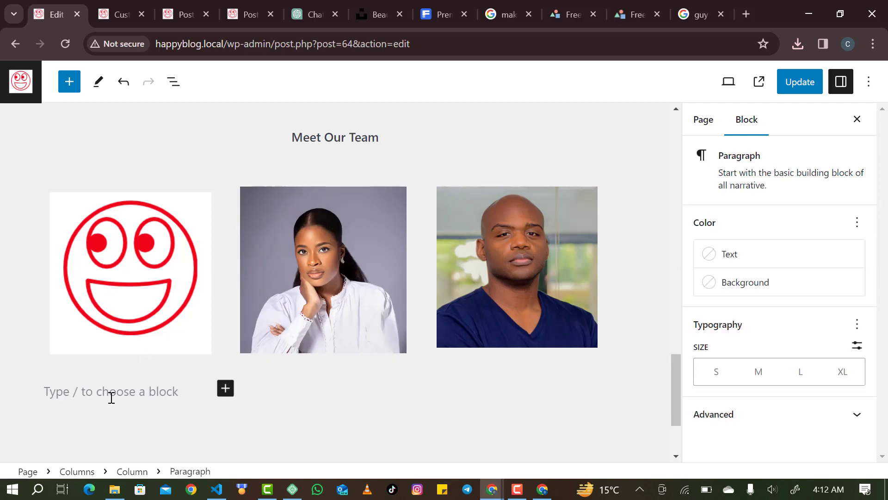
type("George is our leads generator")
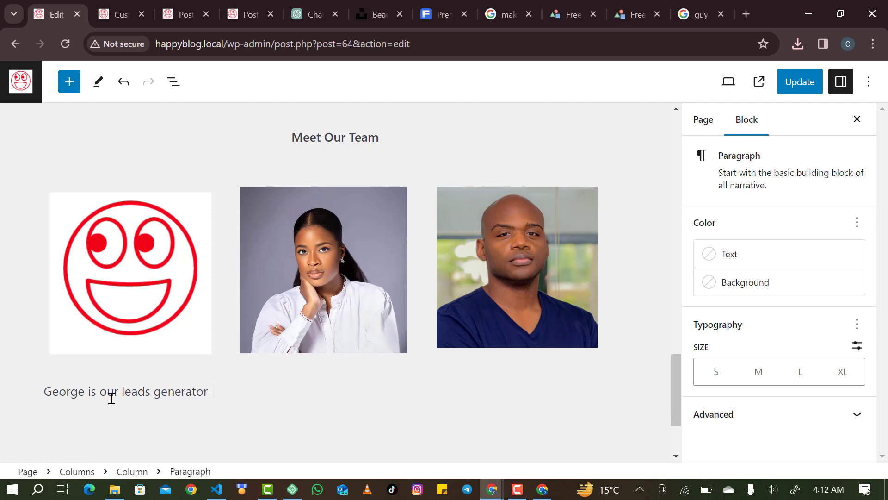
type("and")
key("Return")
type("s")
key("BackSpace")
key("BackSpace")
key("BackSpace")
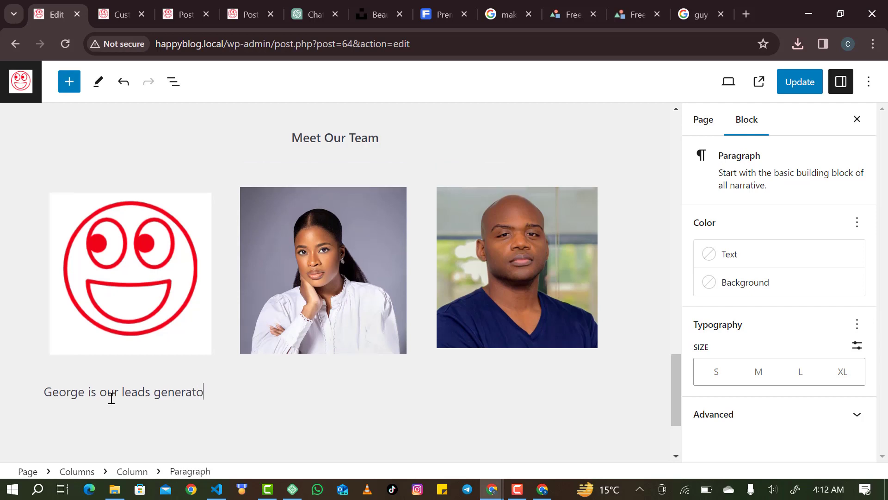
type("r")
key("Return")
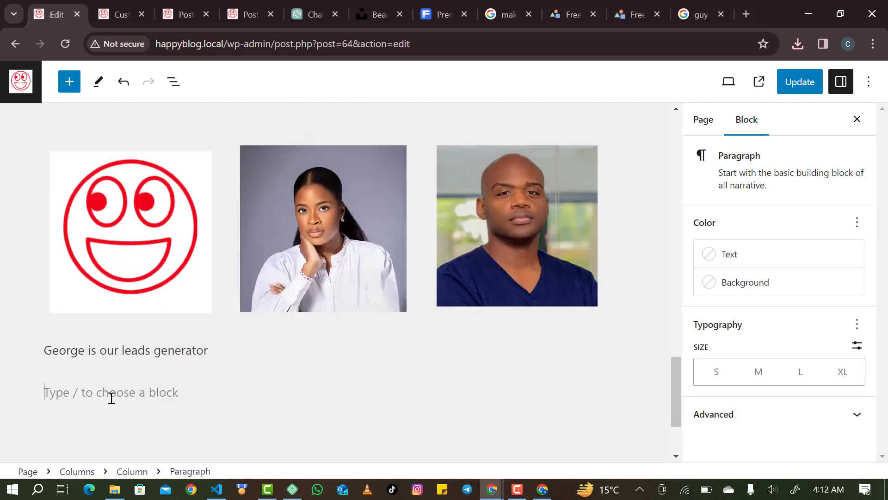
key("BackSpace")
key("shift+Return")
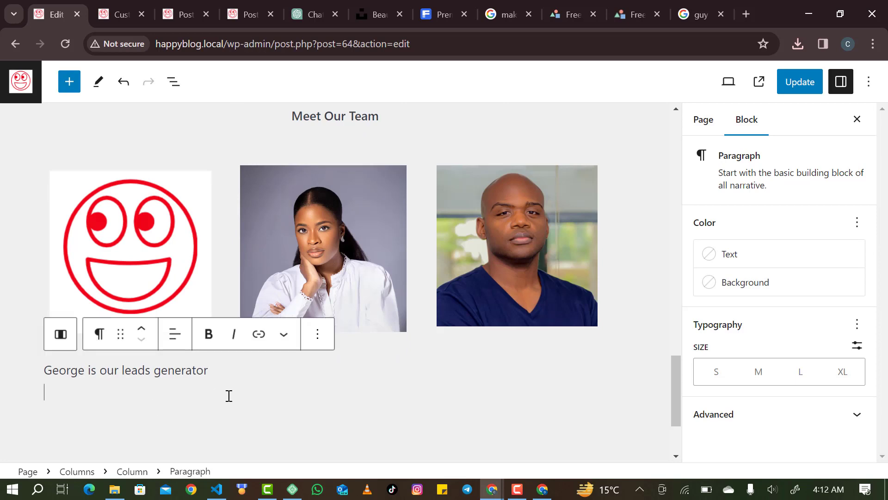
Check the middle and right-hand team columns, then select the 'Meet Our Team' text.
left_click(278, 366)
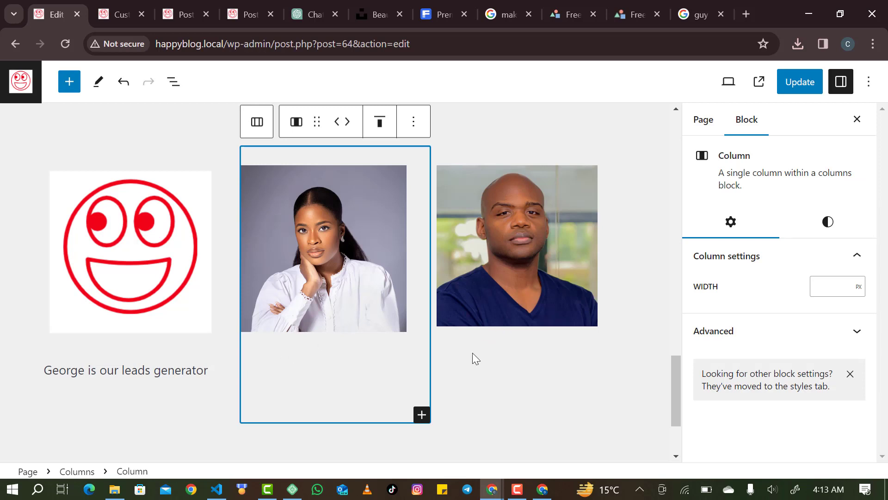
left_click(498, 325)
left_click(484, 368)
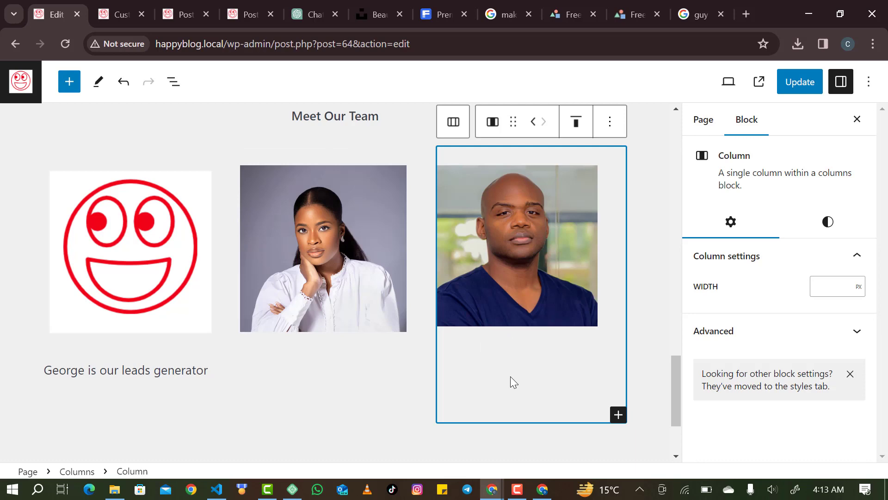
scroll(509, 376, "up", 2)
scroll(509, 376, "down", 1)
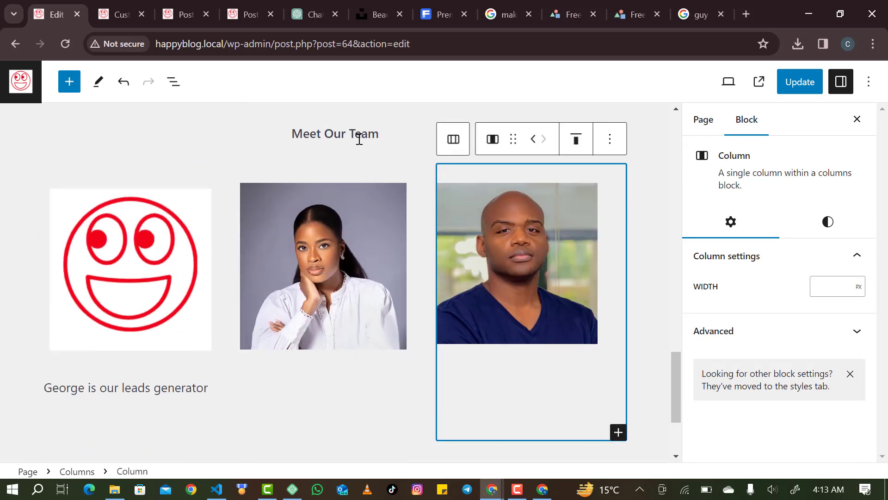
triple_click(359, 135)
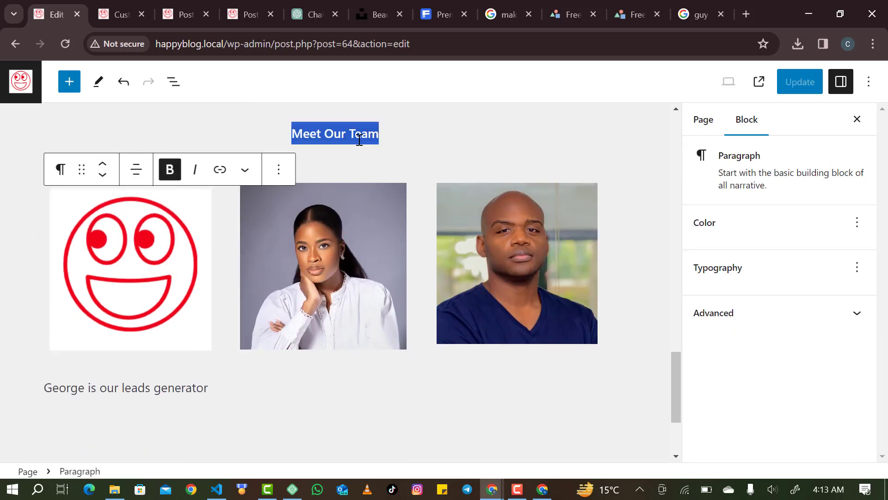
Transform the 'Meet Our Team' paragraph into an H2 heading block.
left_click(61, 170)
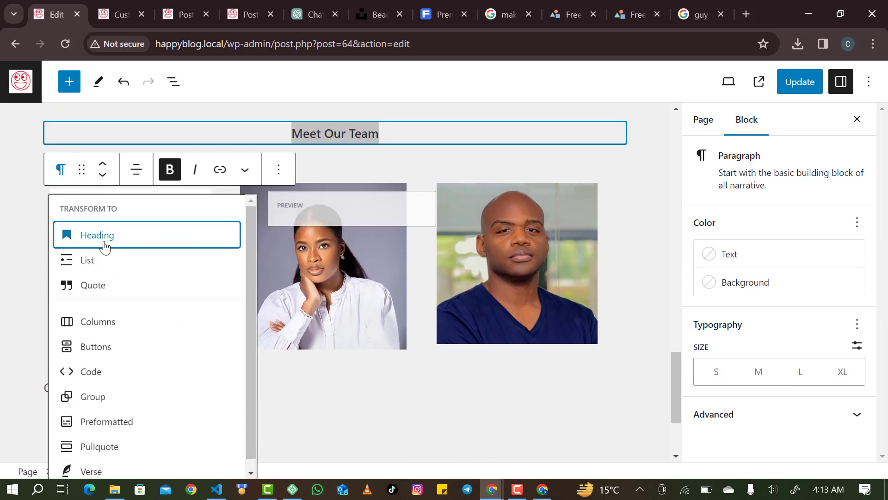
left_click(224, 234)
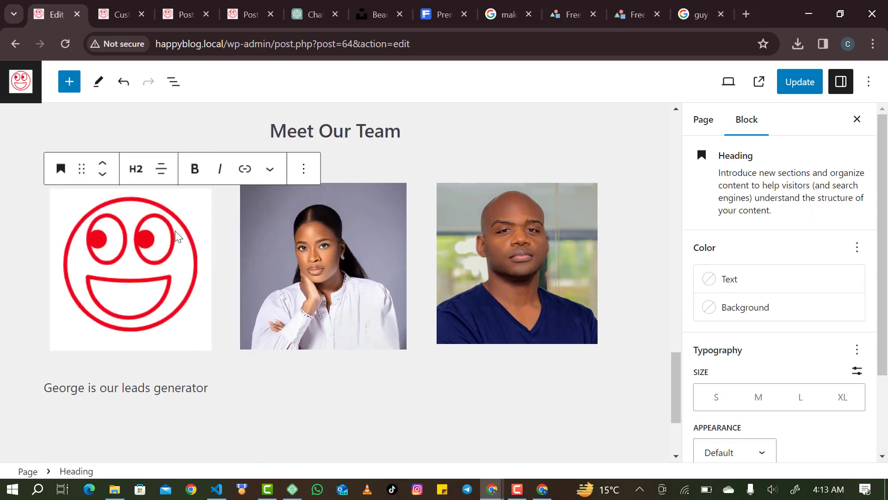
scroll(413, 286, "down", 3)
scroll(412, 284, "up", 6)
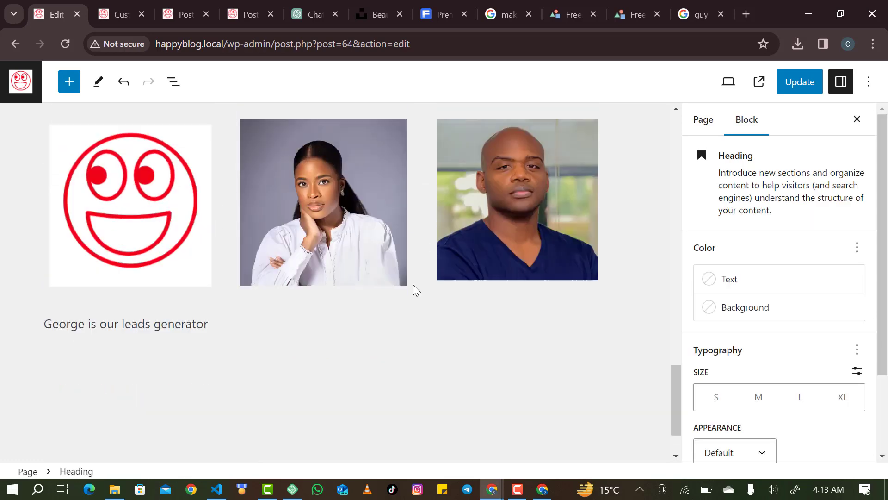
scroll(413, 284, "down", 5)
scroll(412, 284, "up", 7)
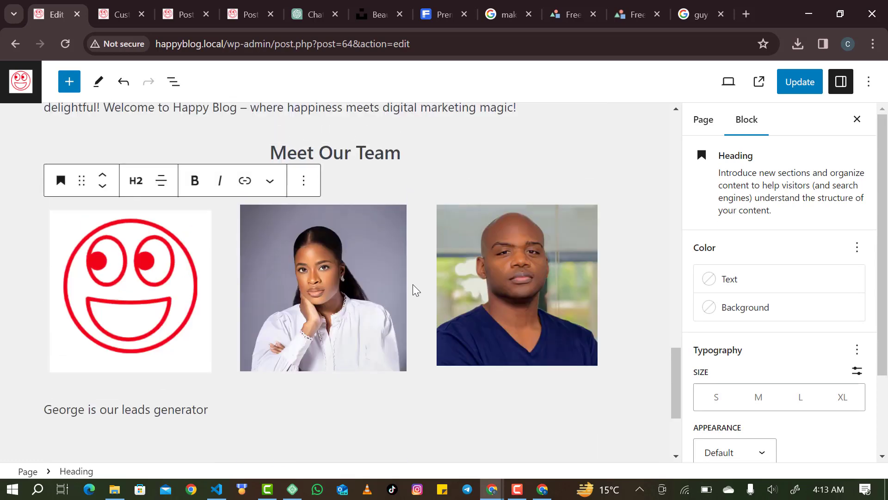
scroll(413, 284, "down", 8)
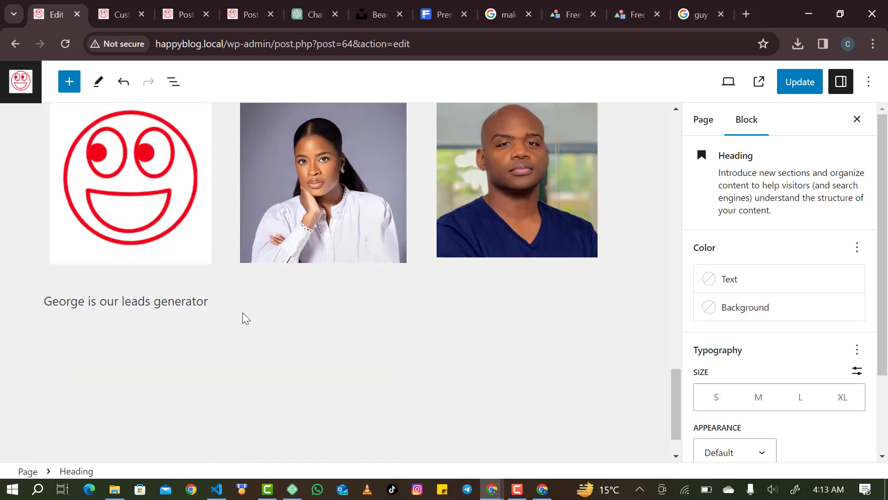
left_click(193, 289)
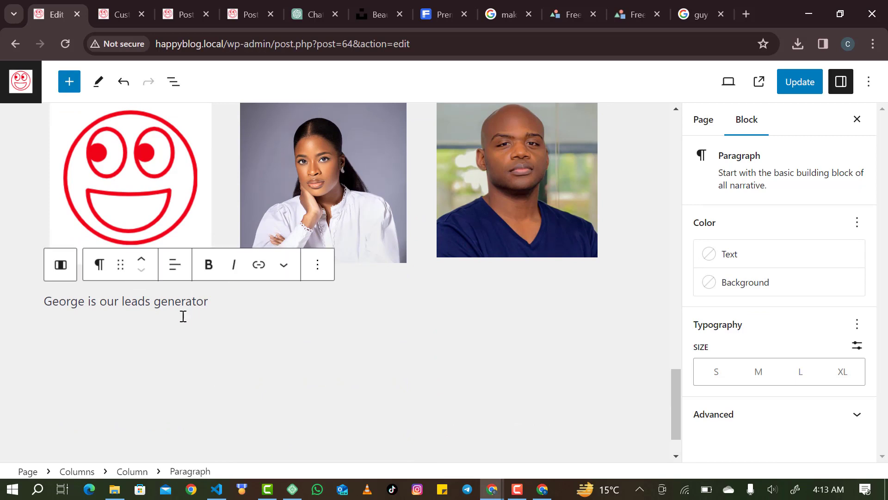
left_click(210, 199)
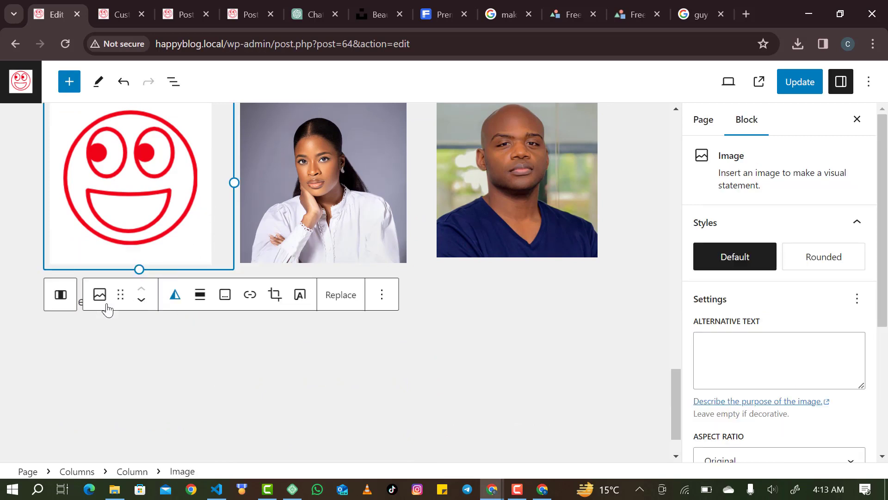
Append 'and web designer' to George's caption and start an empty block below it.
left_click(77, 315)
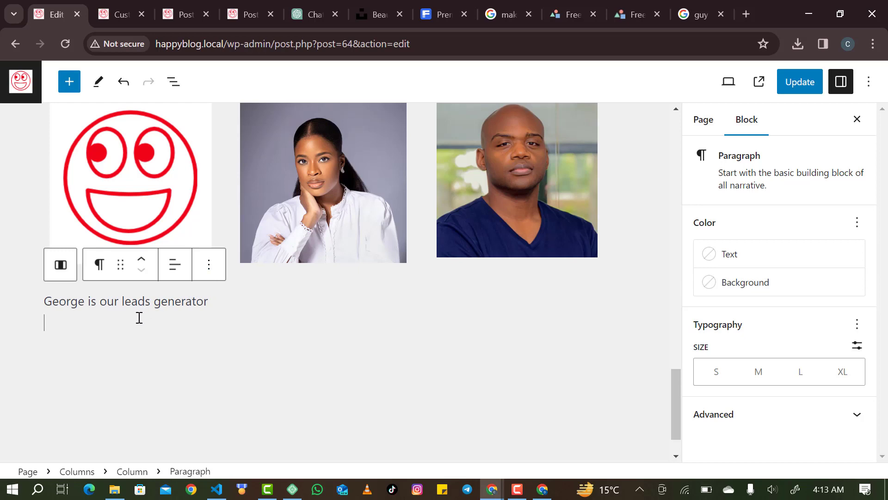
type("/")
key("BackSpace")
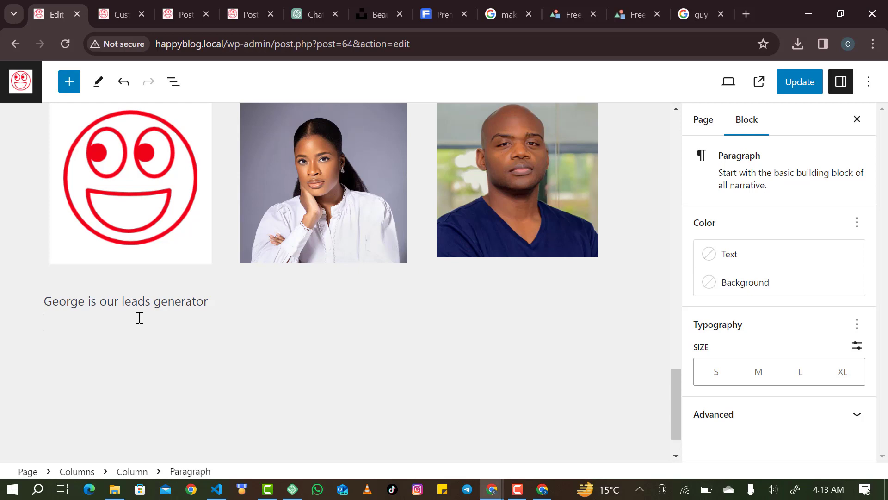
type("and web desig")
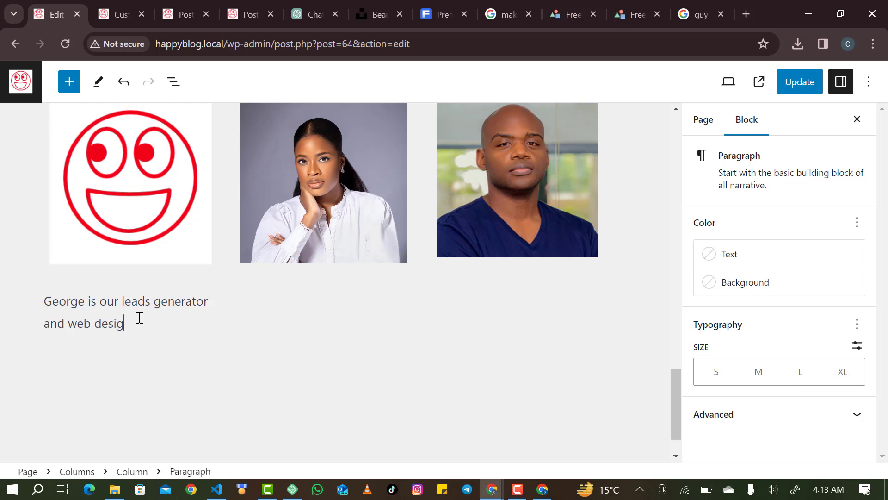
type("ner")
key("Return")
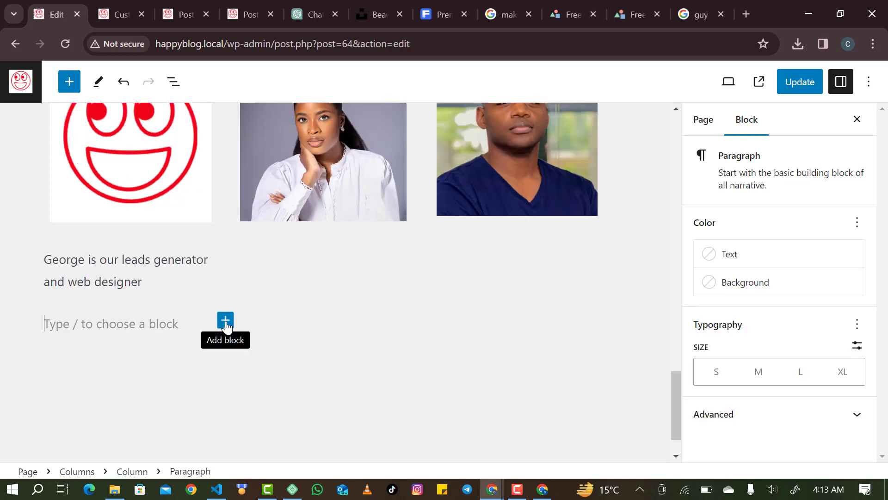
Insert a Social Icons block under the caption and add an Instagram icon to it.
left_click(226, 326)
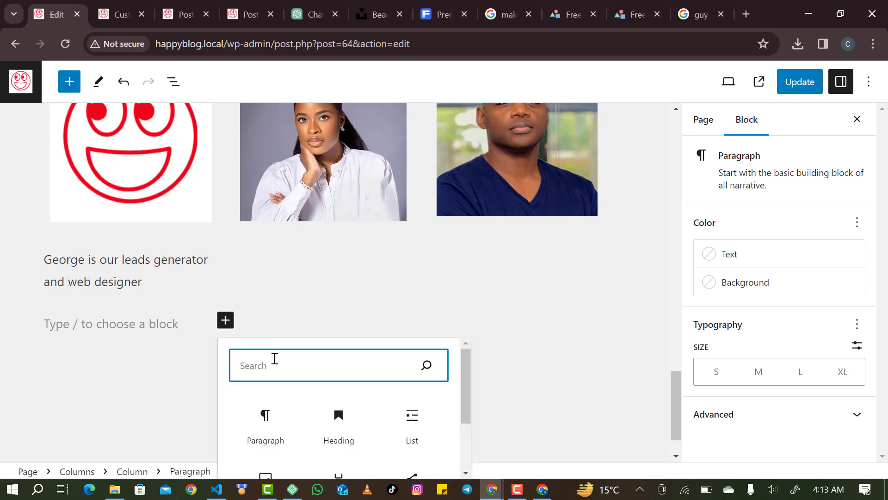
type("so")
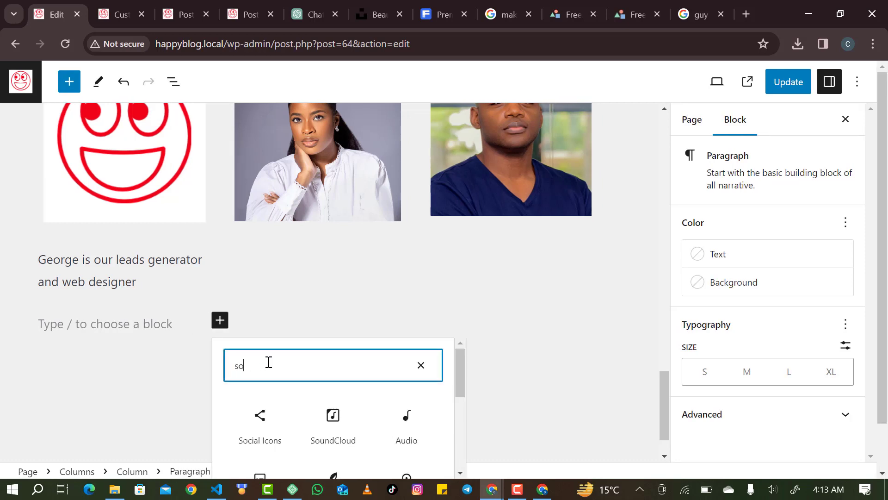
type("cial")
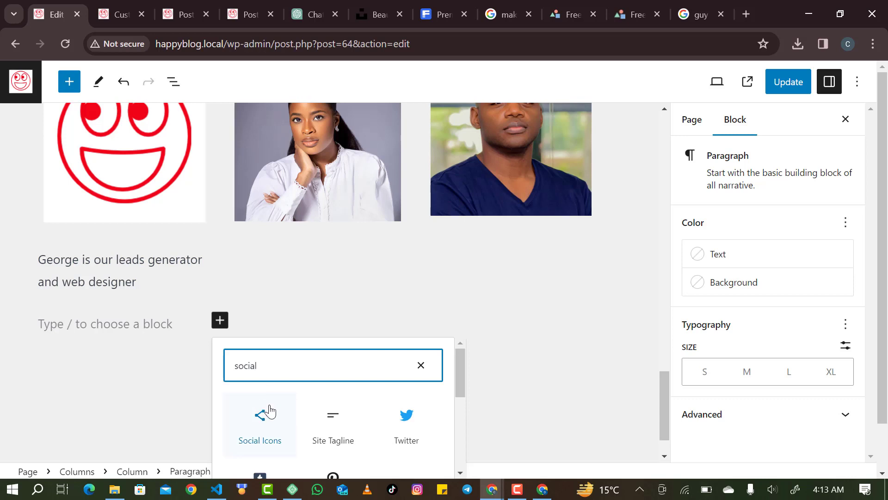
left_click(269, 410)
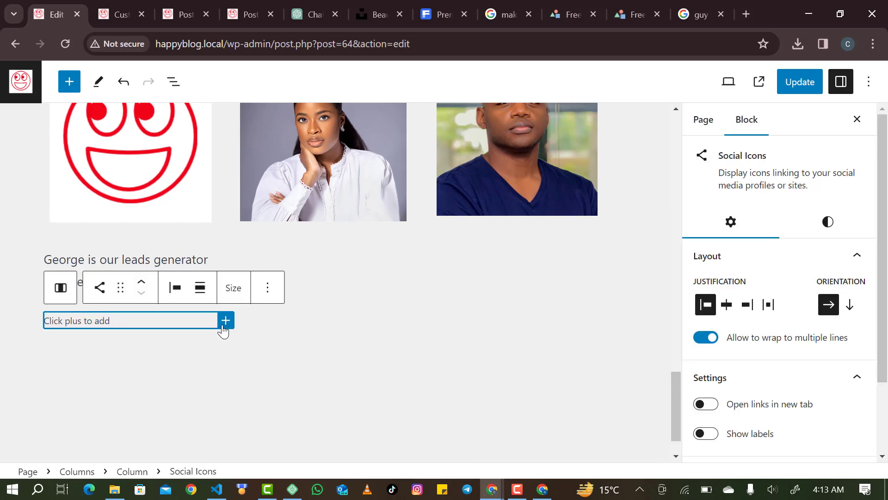
left_click(223, 324)
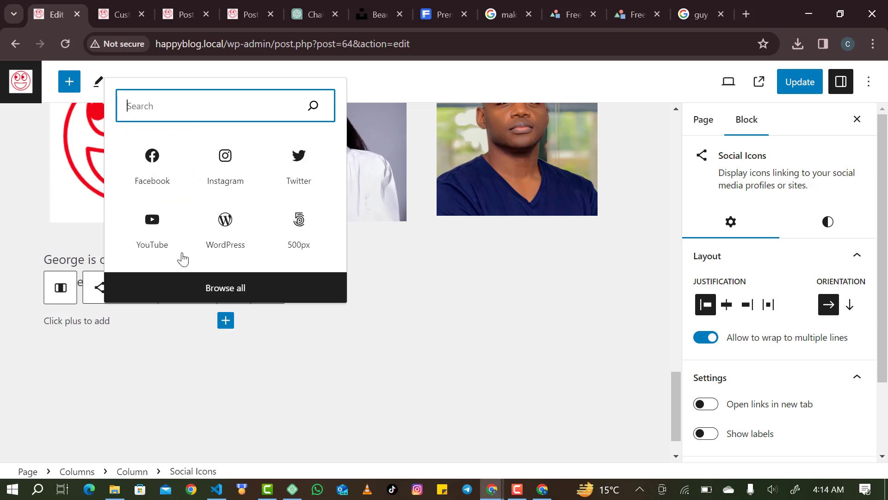
left_click(243, 175)
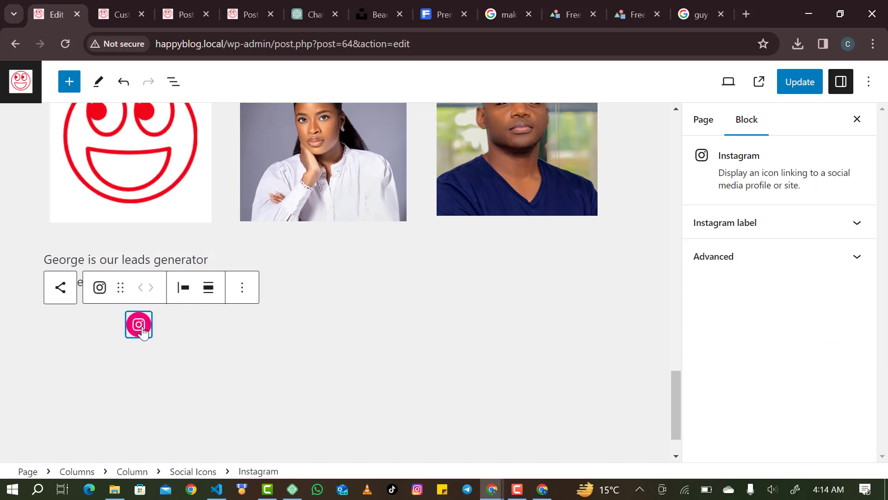
Link the Instagram icon to George's Instagram profile URL.
left_click(143, 332)
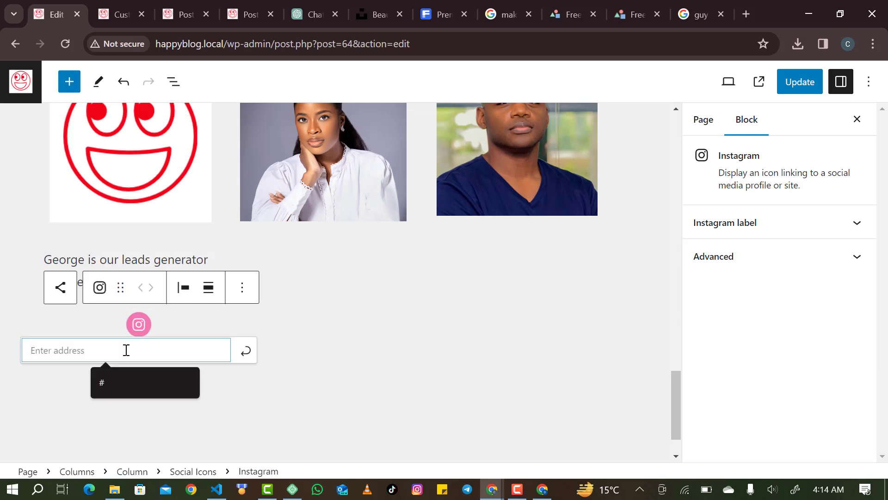
type("https")
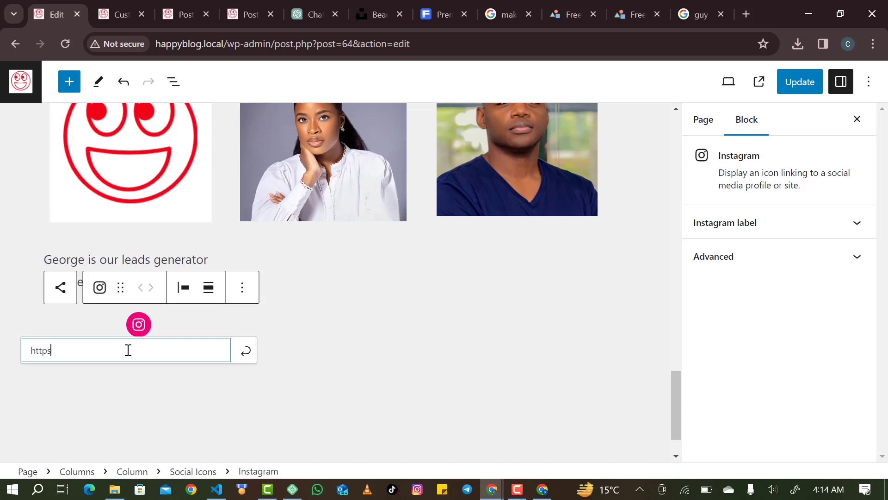
type("://lord")
key("BackSpace")
type("instagram.cm")
key("BackSpace")
type("om/lordgeorge")
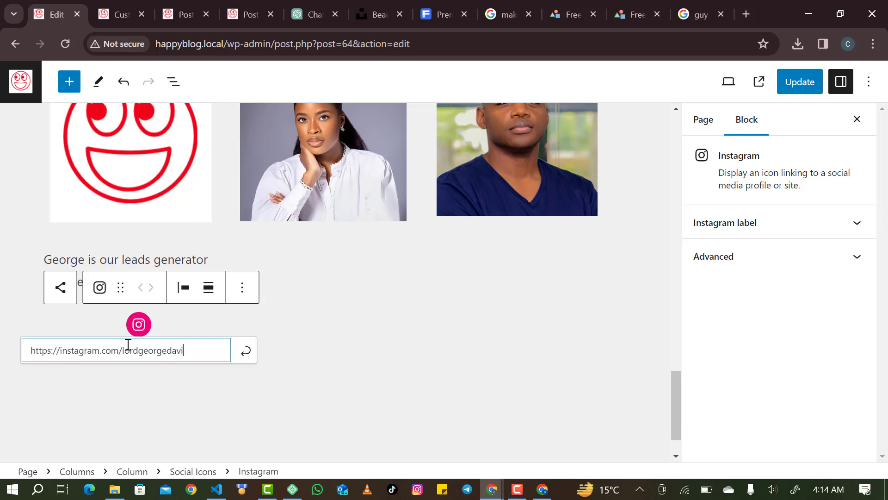
key("Return")
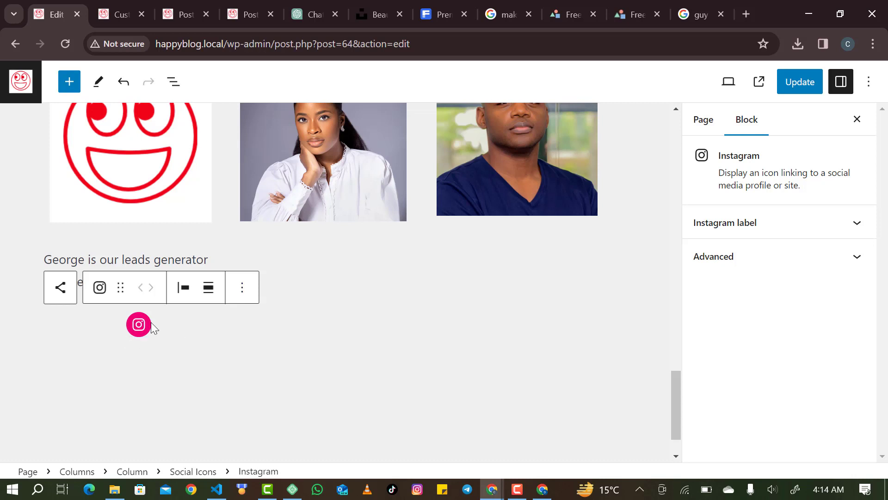
left_click(148, 329)
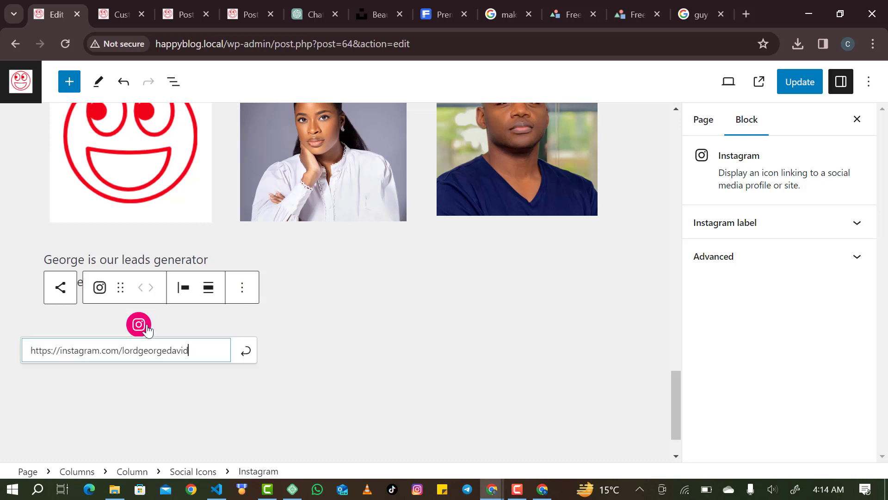
left_click(242, 358)
Turn on 'Open links in new tab' for the Social Icons block.
left_click(242, 288)
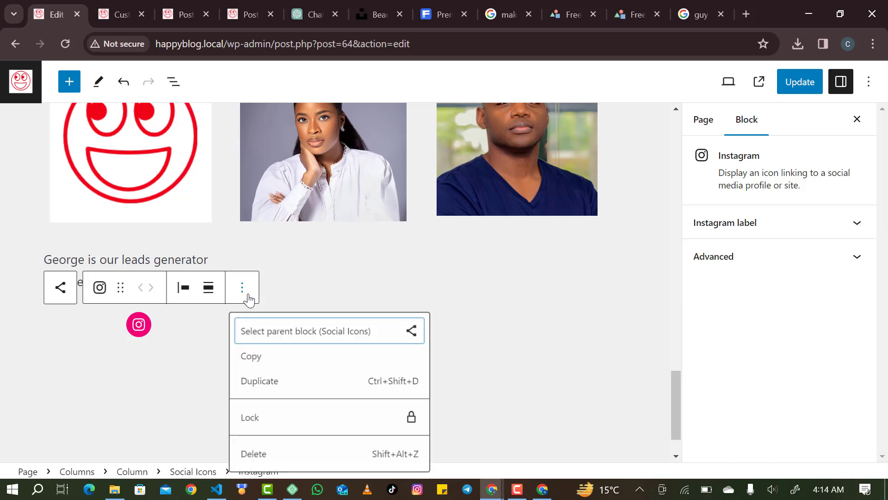
left_click(269, 341)
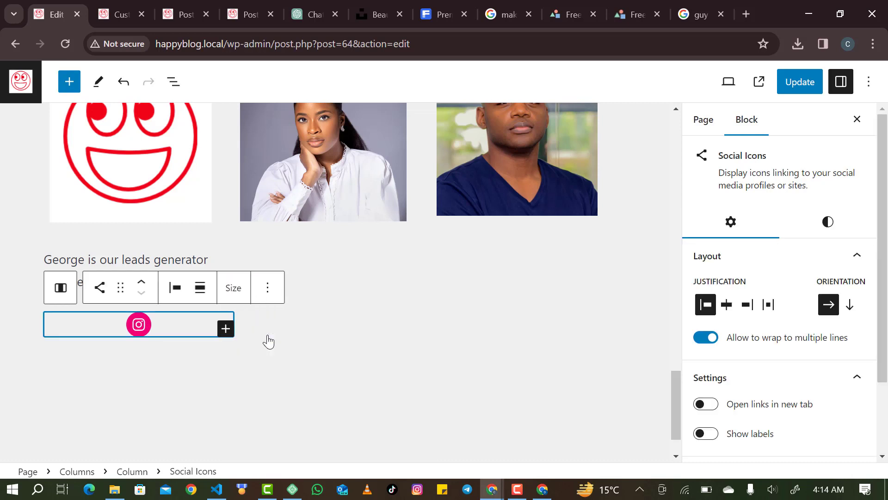
left_click(268, 287)
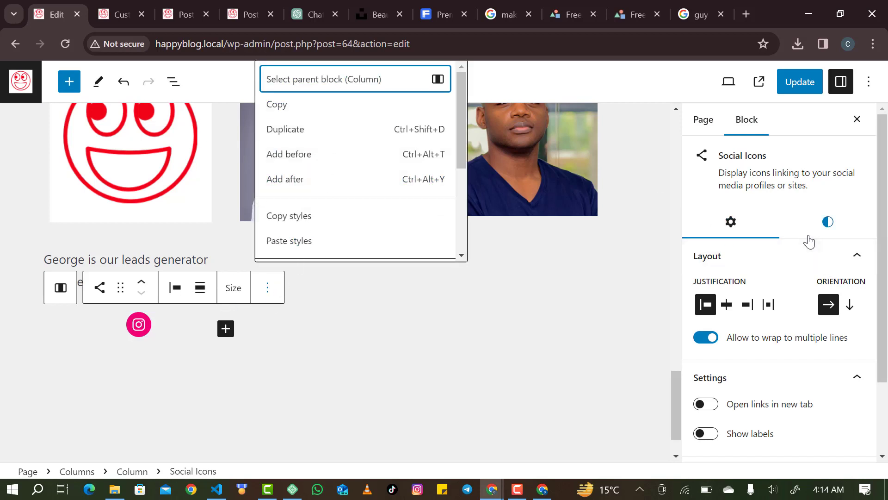
left_click(710, 404)
left_click(710, 404)
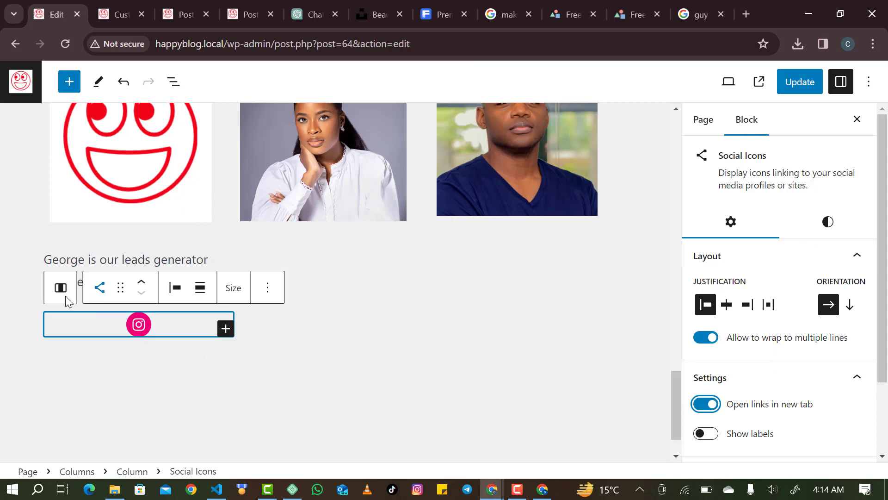
Add a YouTube icon and link it to George's YouTube channel URL with an @ handle.
left_click(225, 329)
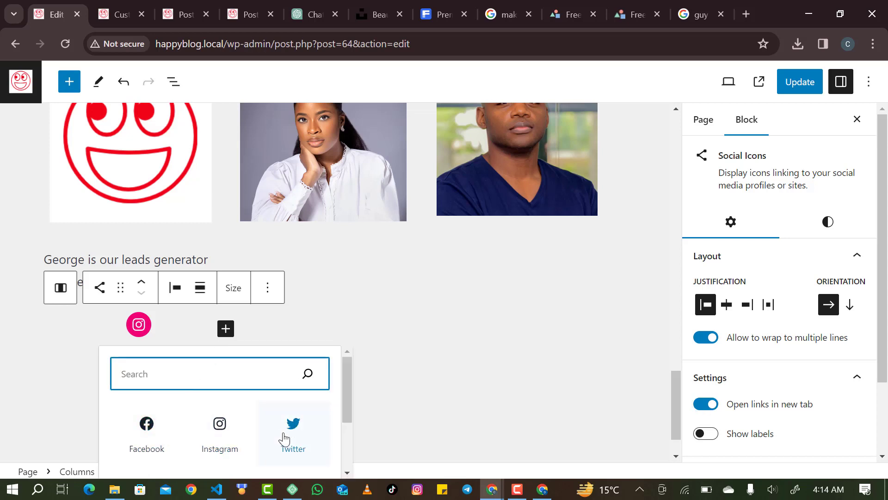
scroll(291, 437, "down", 2)
left_click(143, 434)
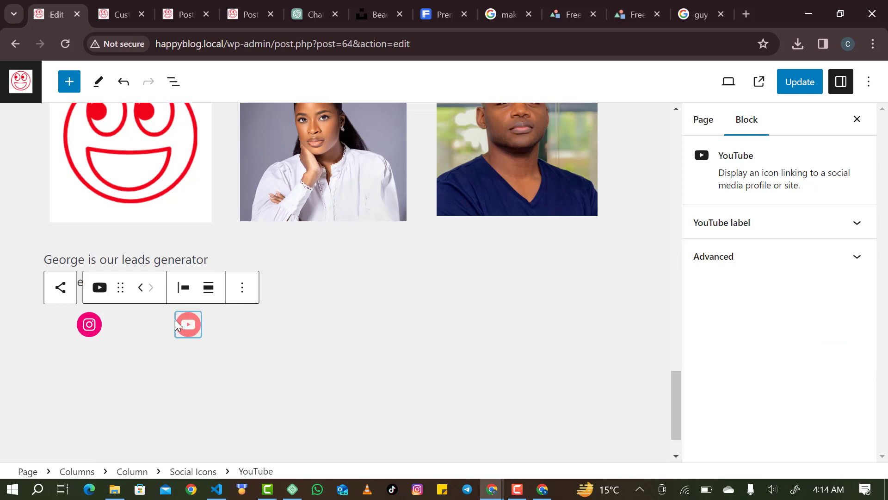
left_click(191, 326)
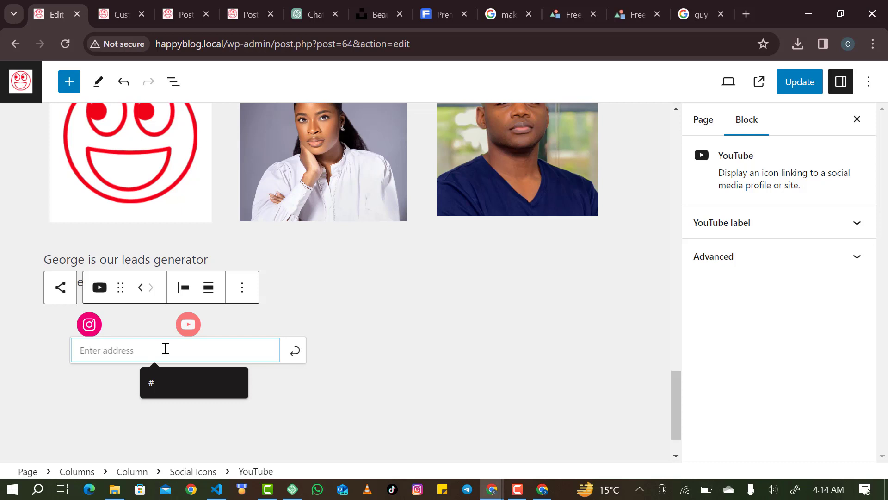
type("https")
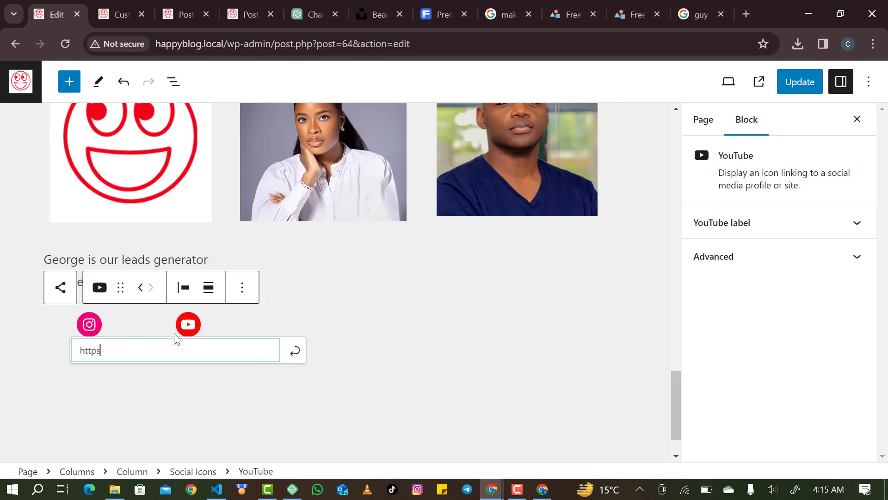
type("://youtube.com/georgedigitals")
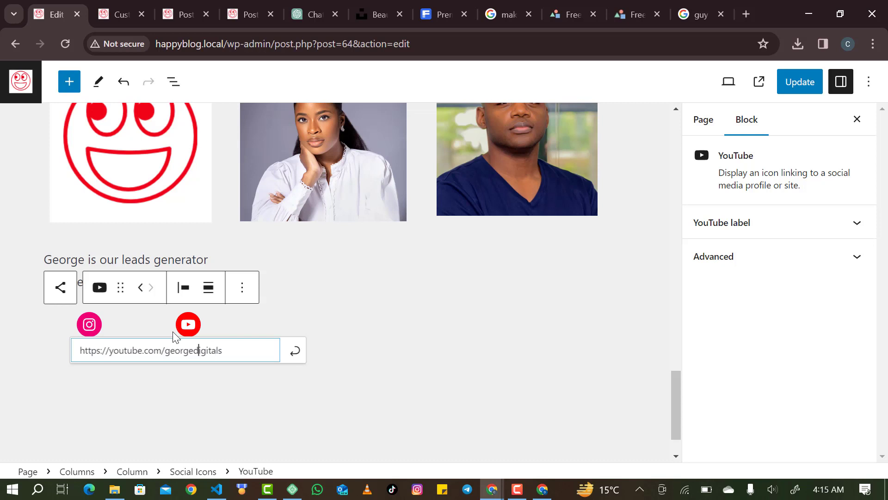
key("Left")
key("Left")
key("Left")
key("Left")
key("Left")
type("@")
key("Return")
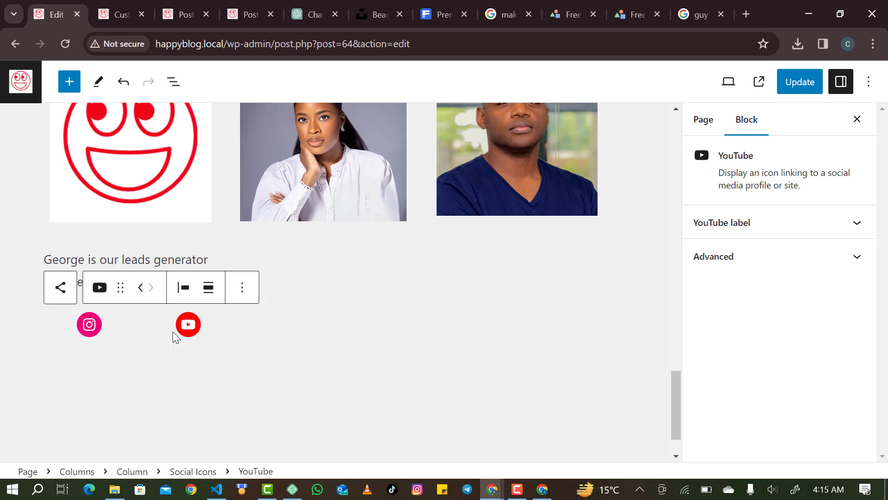
left_click(302, 346)
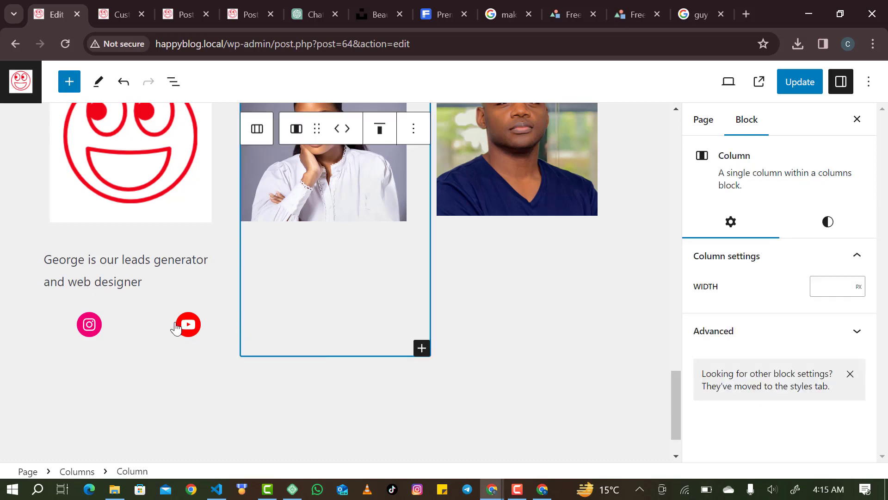
left_click(203, 323)
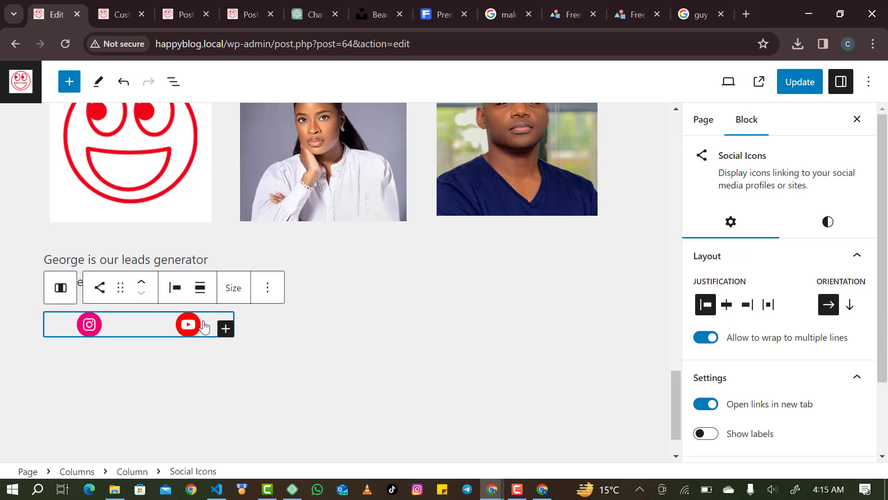
left_click(224, 329)
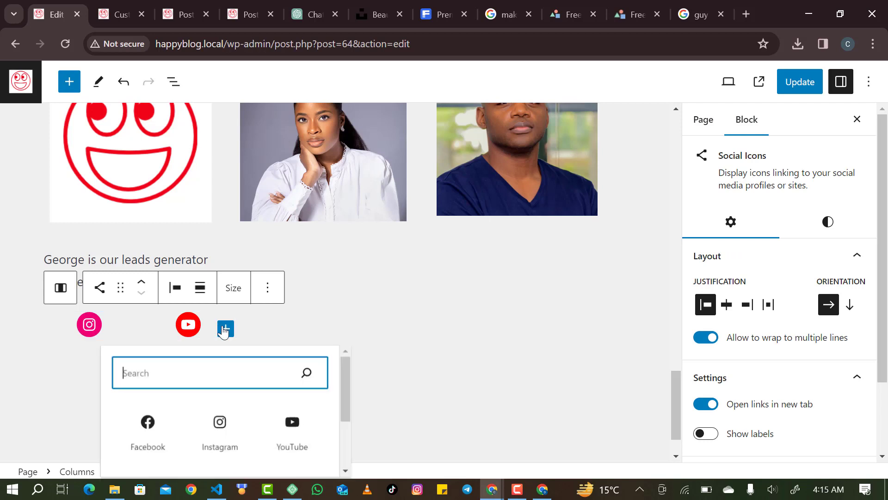
left_click(157, 446)
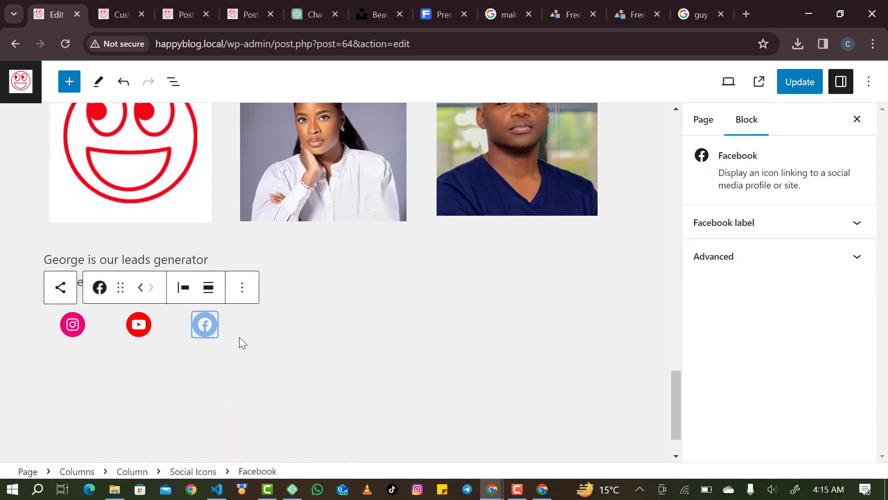
left_click(200, 329)
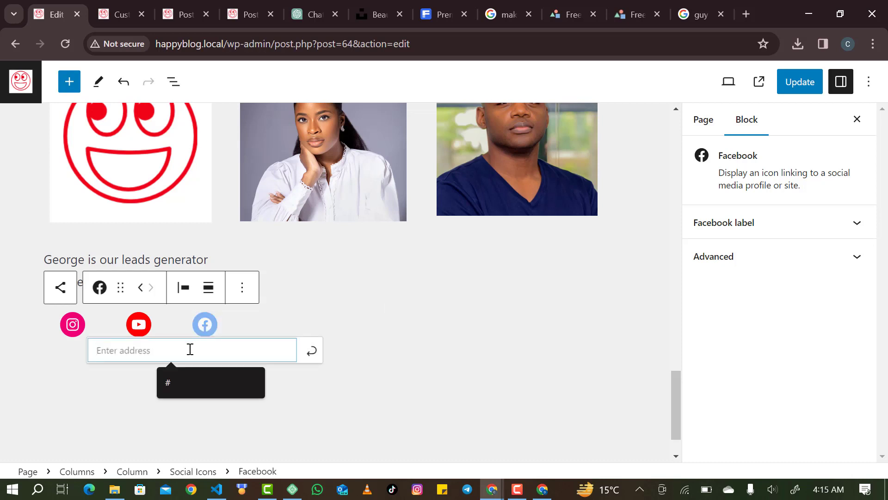
type("https:")
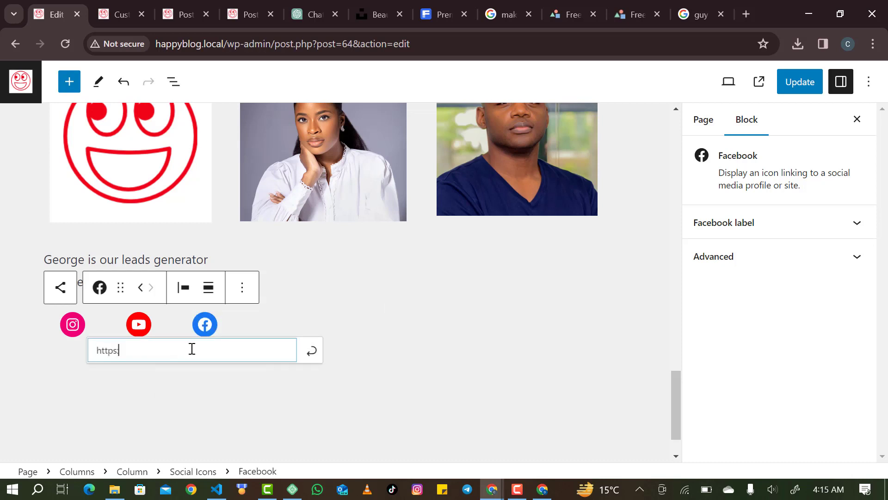
type("/")
key("BackSpace")
key("BackSpace")
type("://facebook.com")
key("Return")
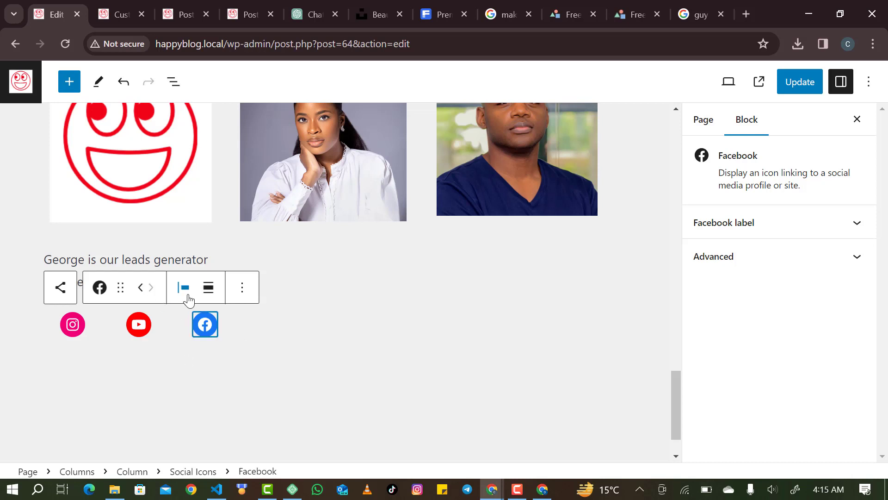
left_click(227, 326)
left_click(227, 329)
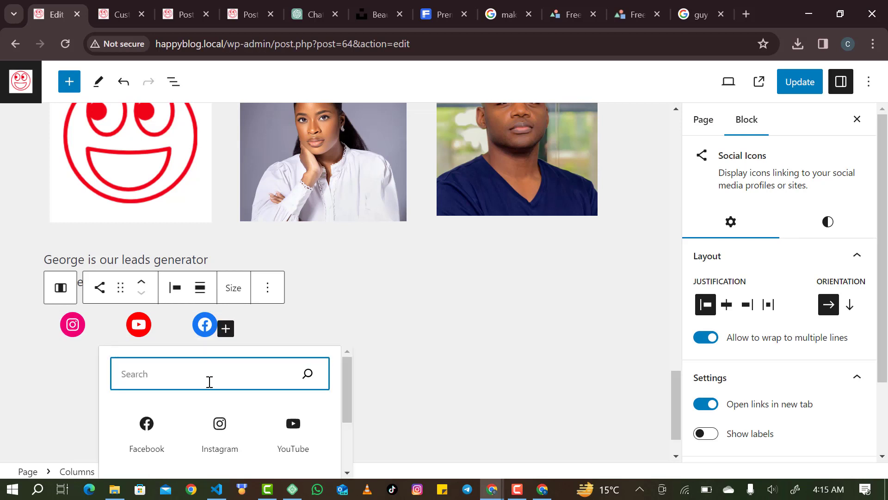
type("tw")
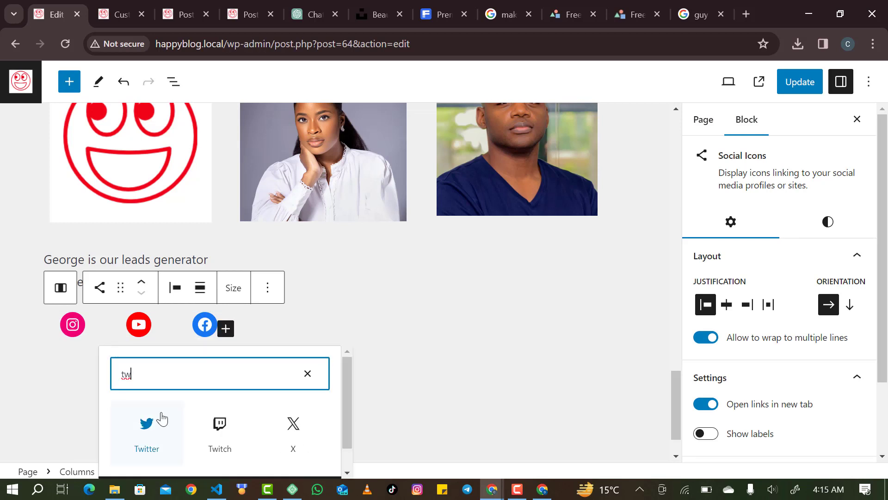
left_click(158, 418)
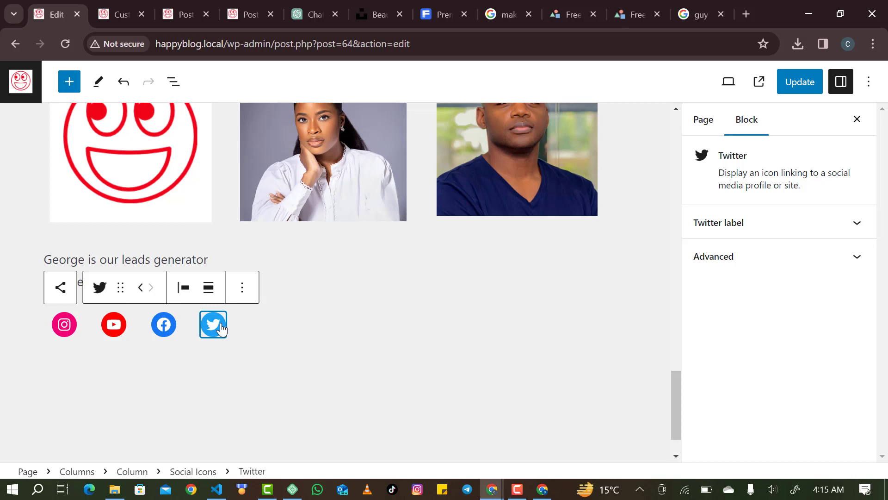
left_click(221, 329)
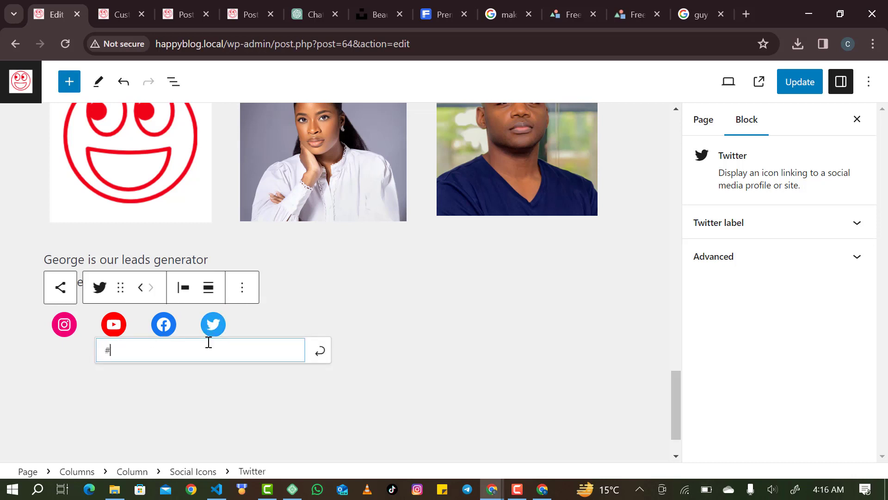
key("Escape")
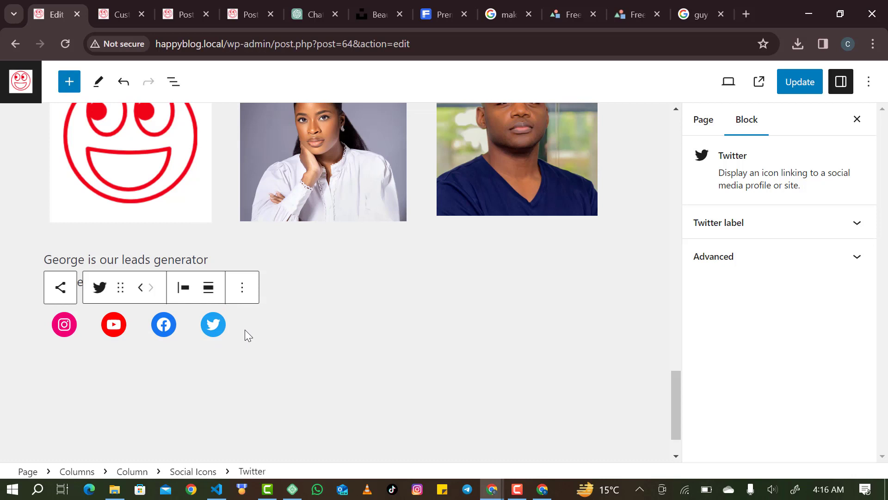
left_click(246, 330)
left_click(219, 331)
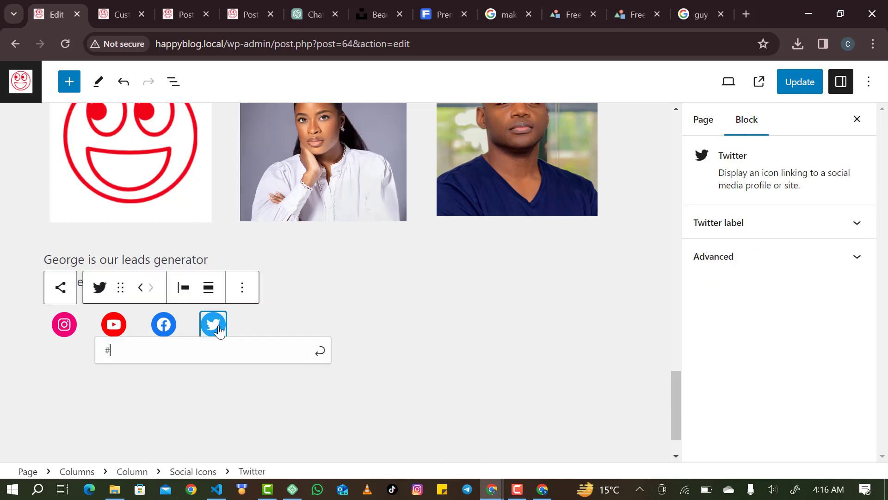
left_click(326, 208)
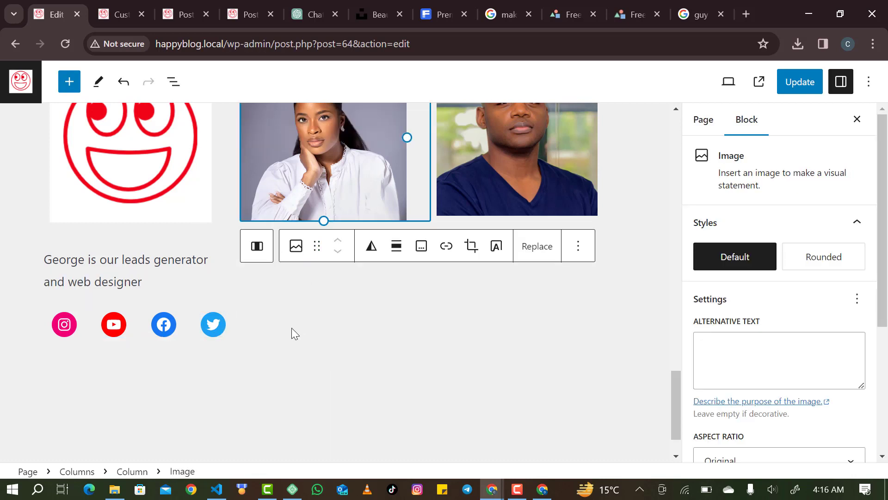
scroll(292, 327, "up", 2)
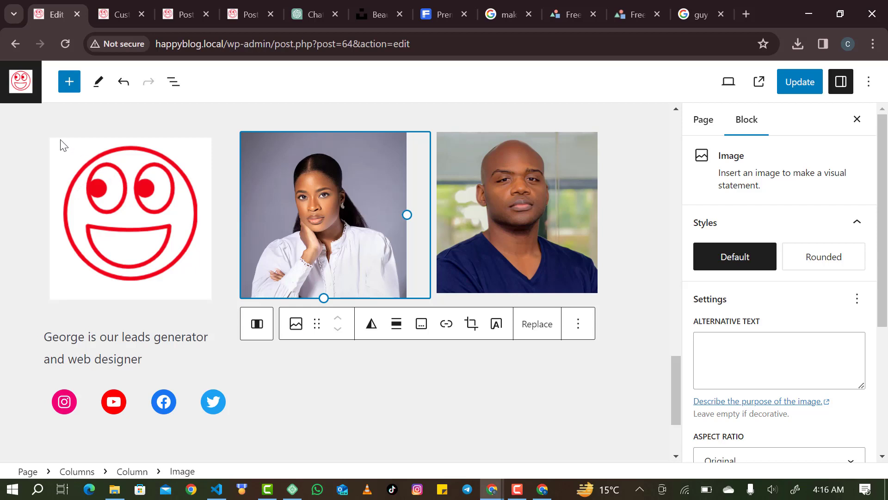
Duplicate the George logo column twice so there are three identical columns.
left_click(79, 126)
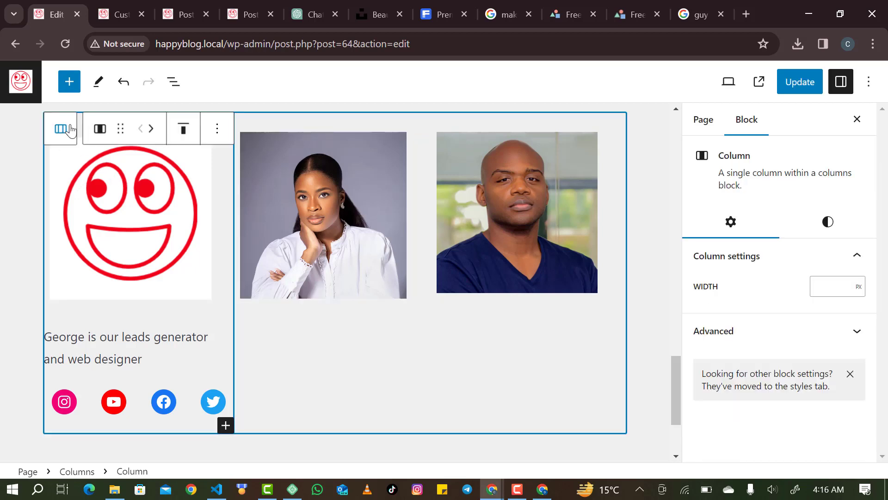
left_click(219, 126)
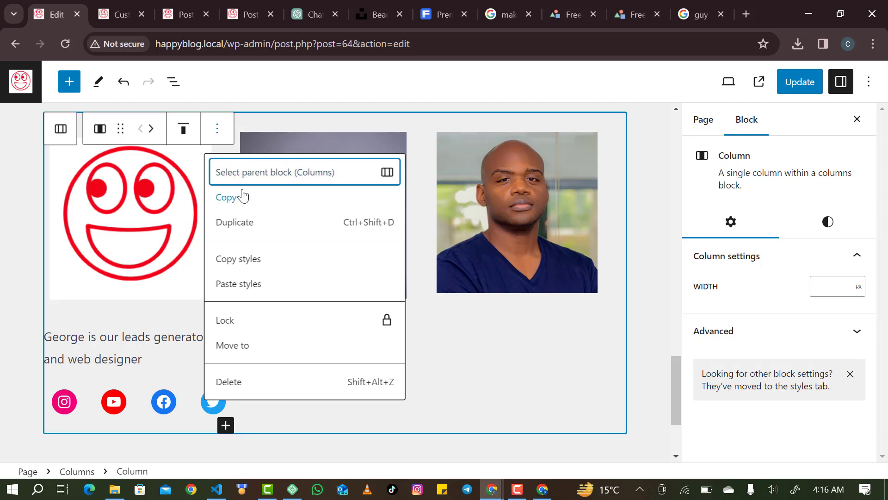
left_click(241, 226)
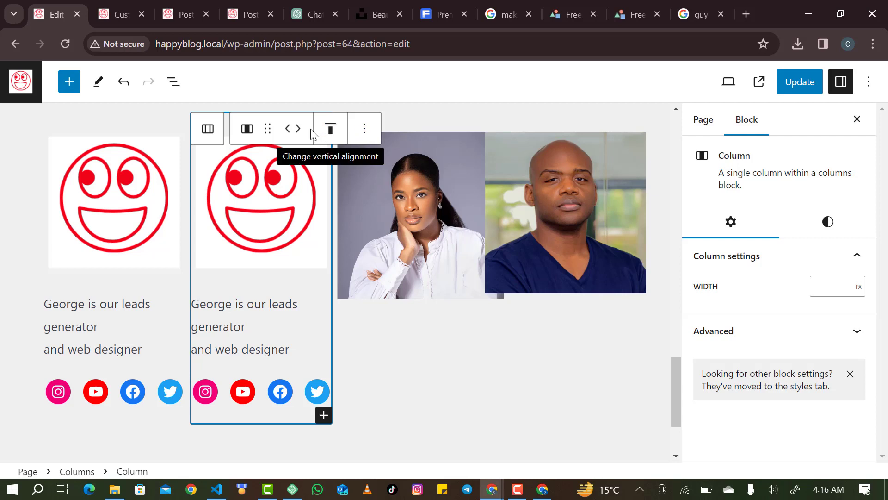
left_click(364, 131)
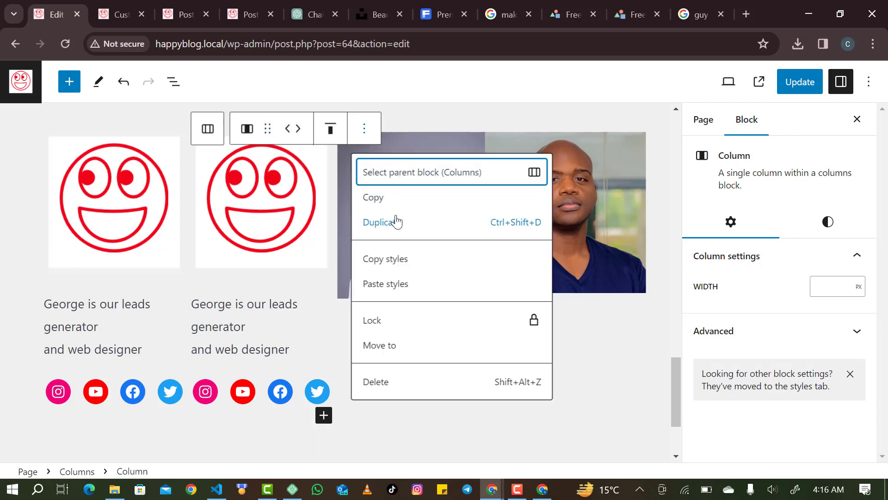
left_click(444, 222)
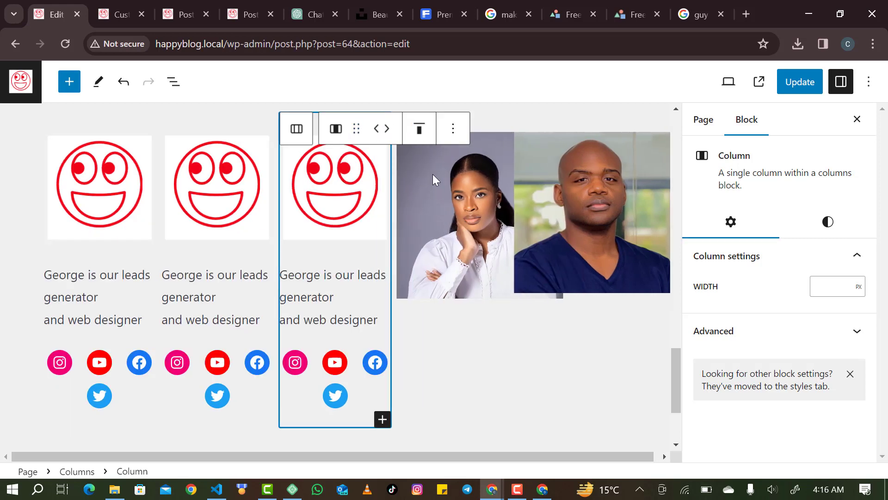
Delete the man's photo, then remove both portrait-photo columns.
left_click(609, 187)
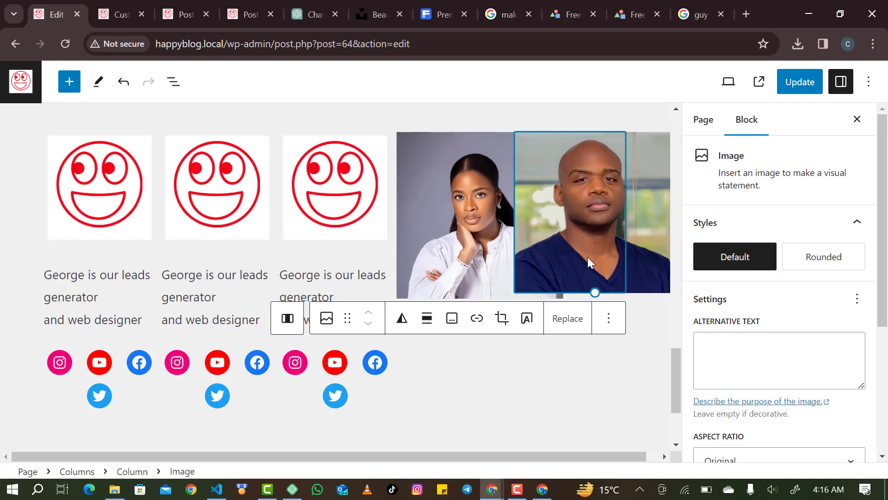
left_click(608, 322)
scroll(631, 277, "down", 3)
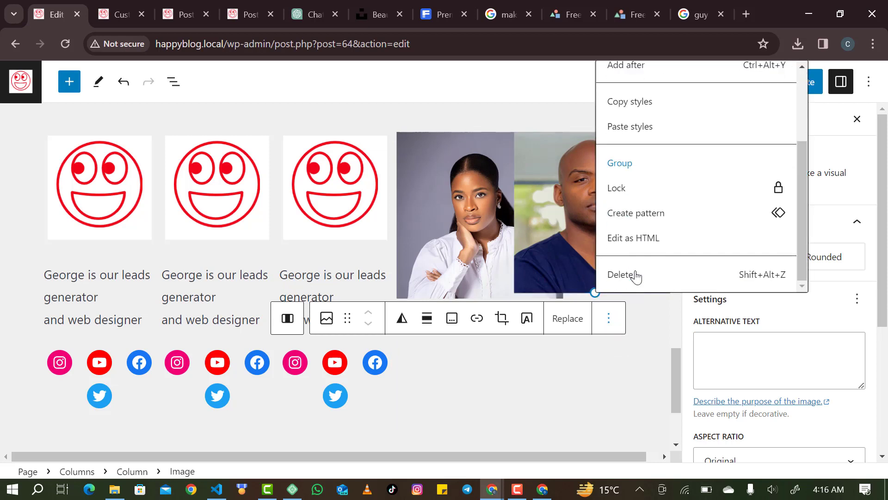
left_click(635, 275)
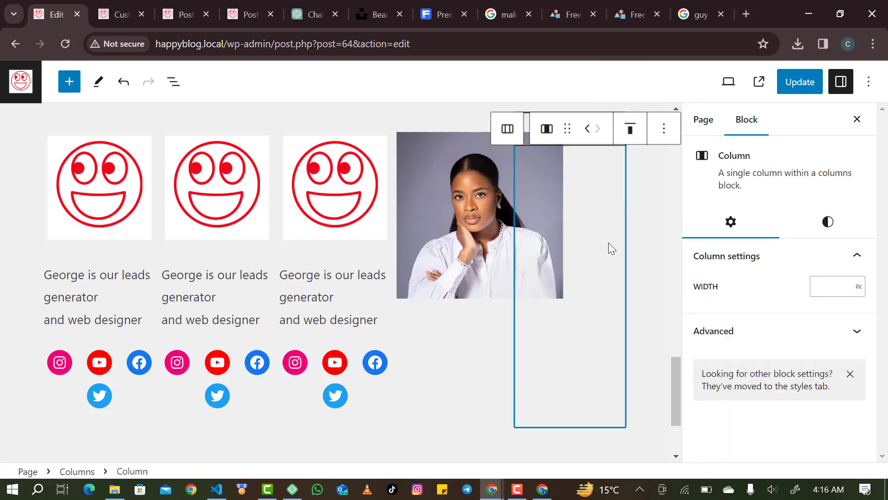
left_click(664, 128)
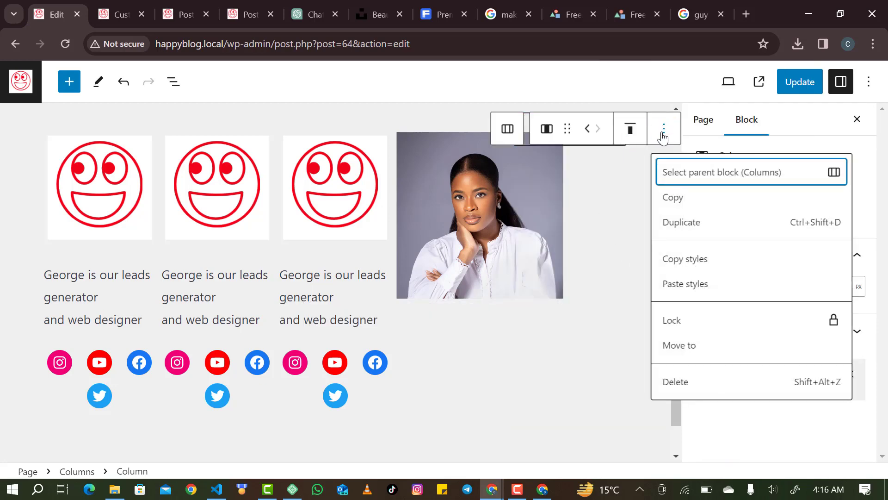
left_click(685, 383)
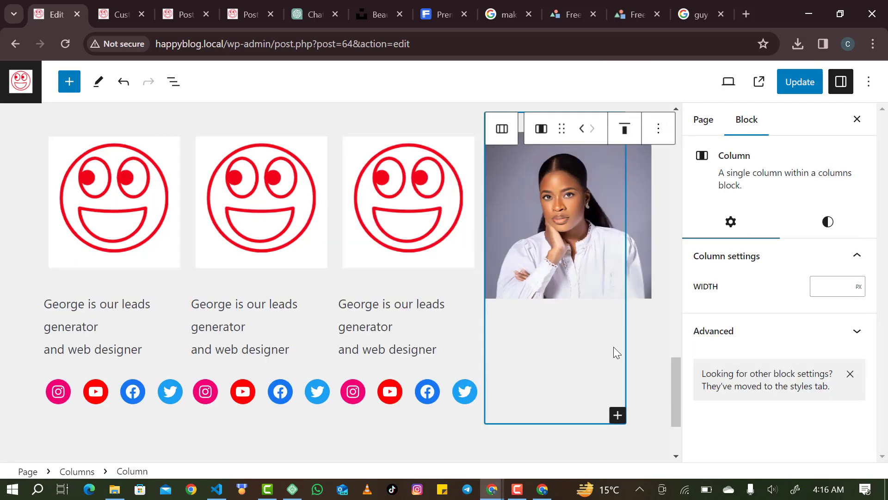
left_click(658, 128)
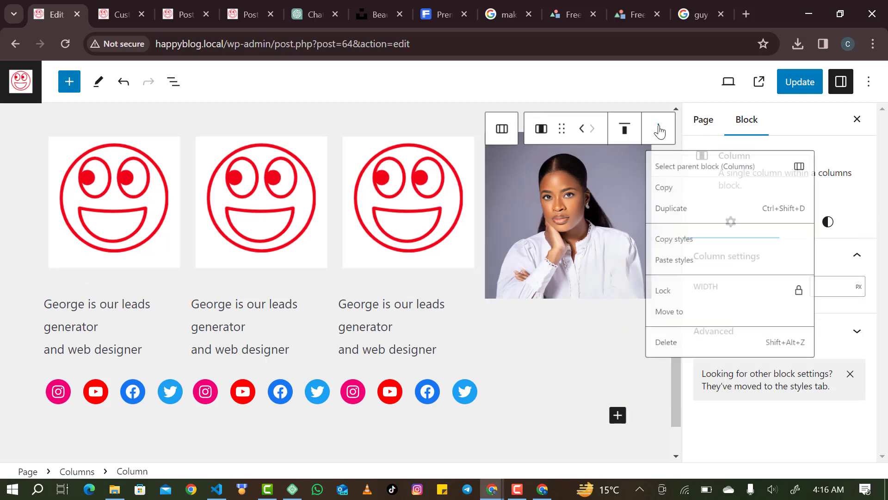
left_click(679, 392)
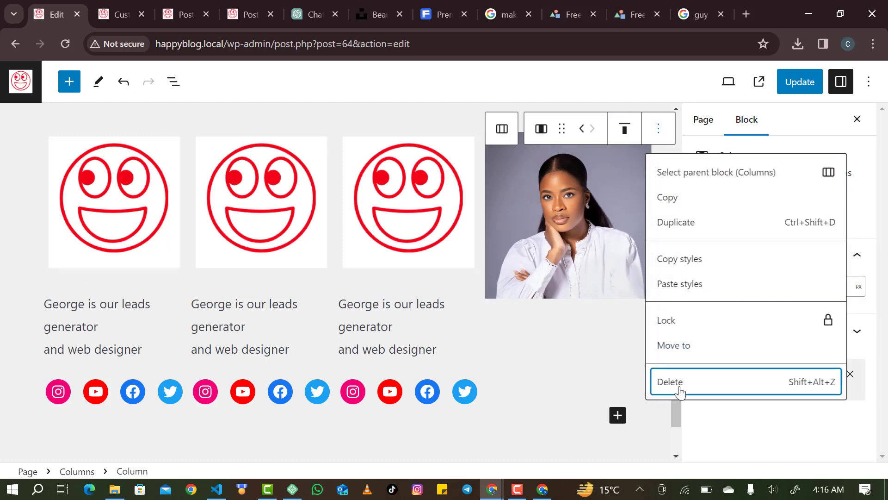
left_click(563, 246)
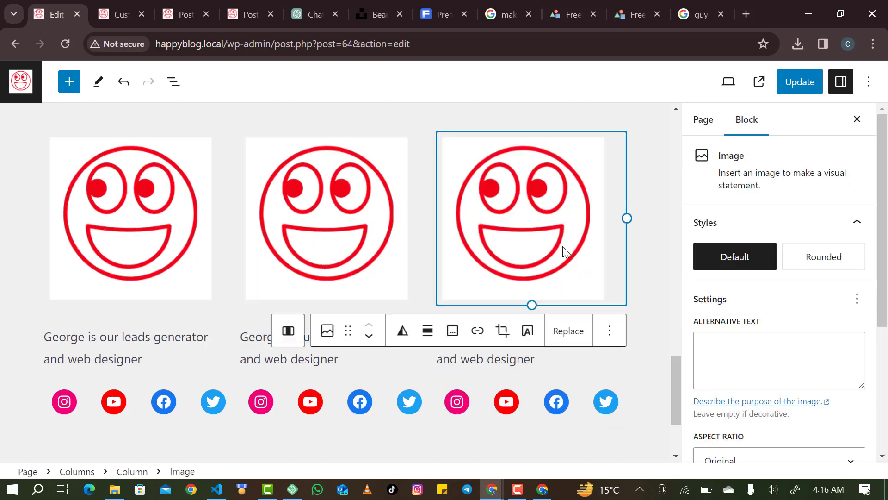
Replace the third column's smiley logo with the man's portrait from the Media Library.
left_click(327, 331)
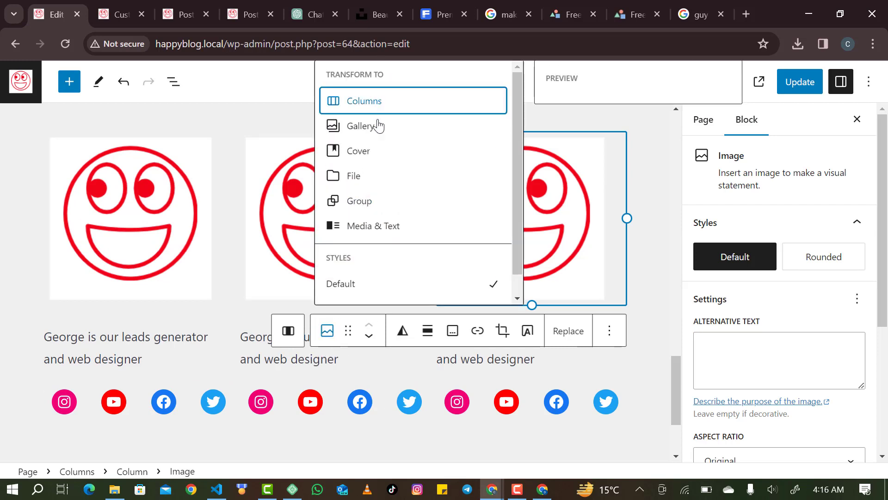
left_click(536, 150)
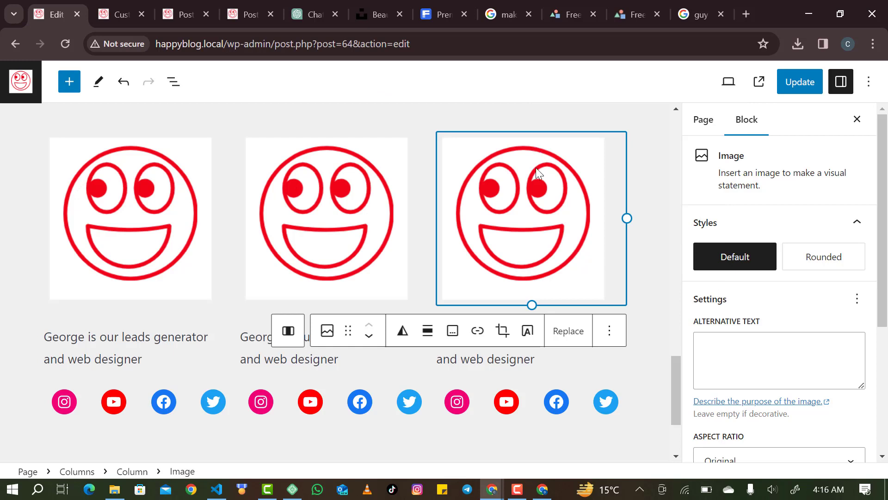
left_click(567, 333)
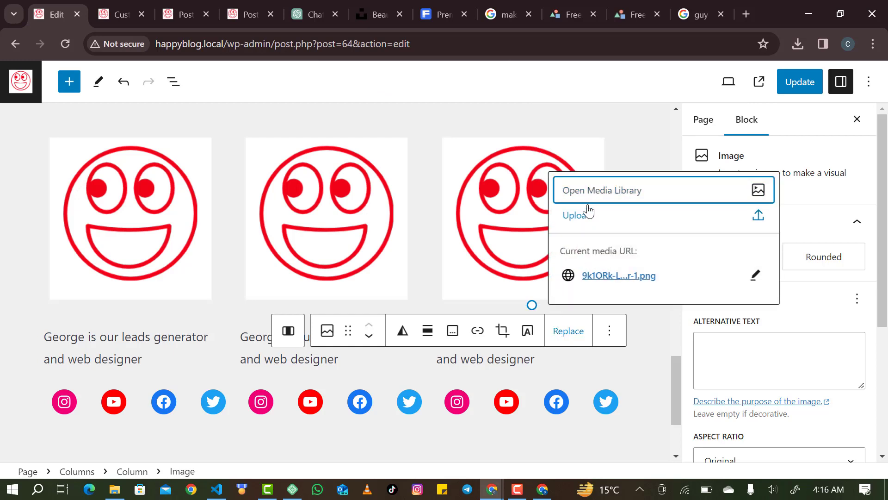
left_click(588, 202)
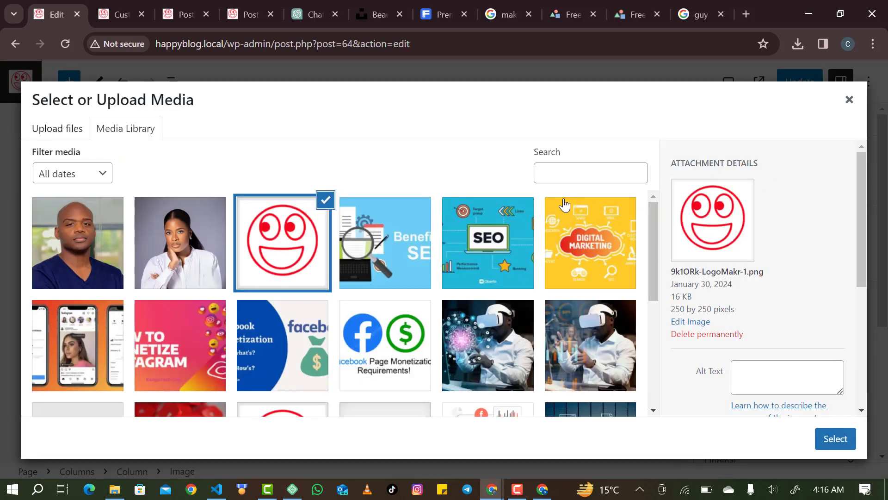
left_click(84, 254)
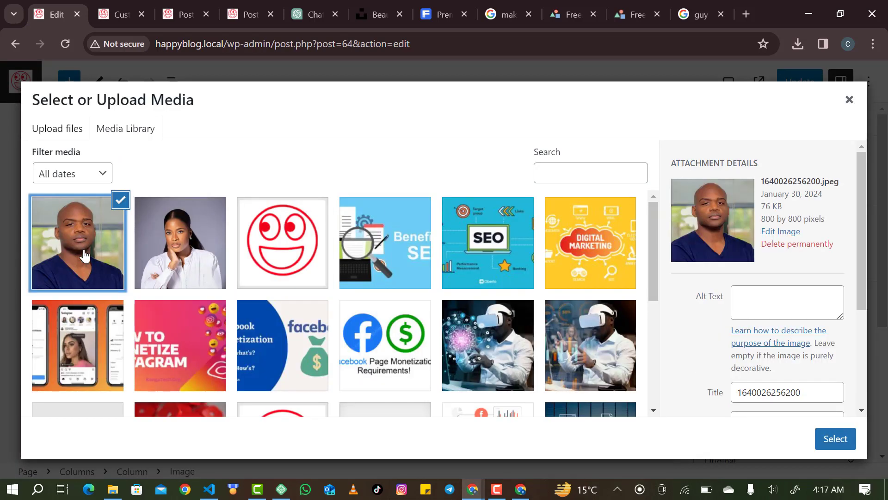
left_click(838, 438)
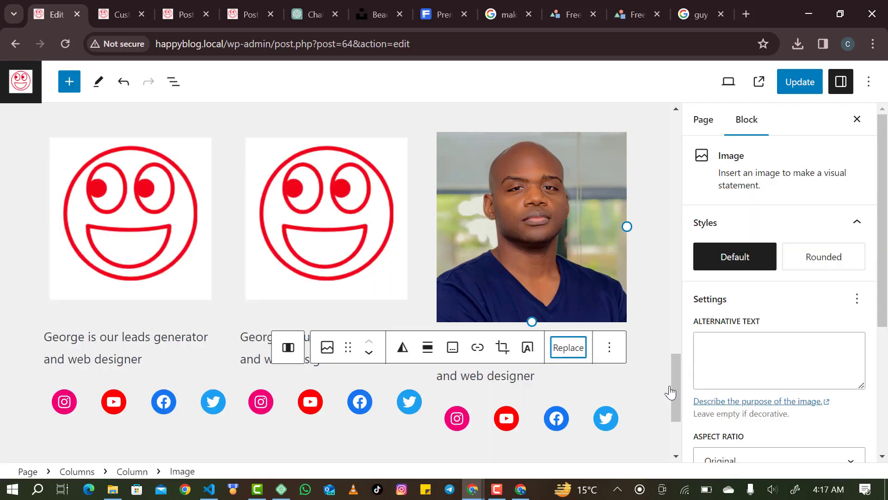
Resize the man's photo so it sits level with the logos.
left_click_drag(532, 311, 532, 296)
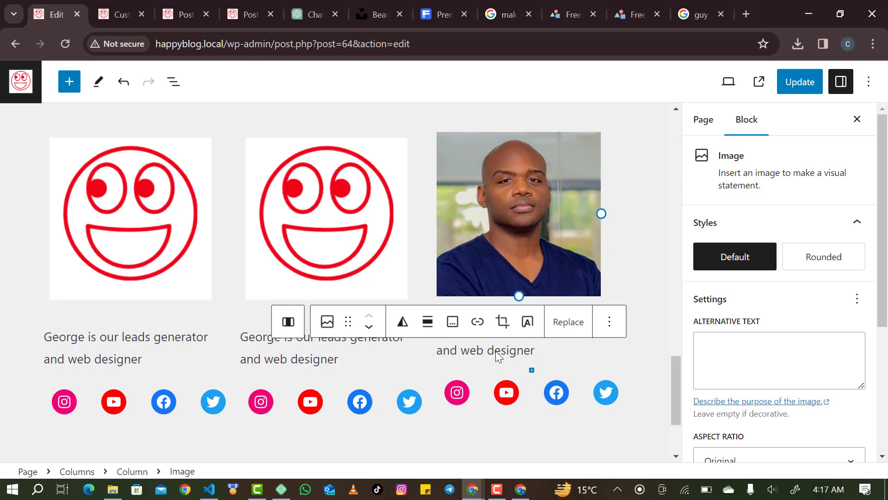
left_click(497, 370)
left_click(492, 353)
left_click(495, 448)
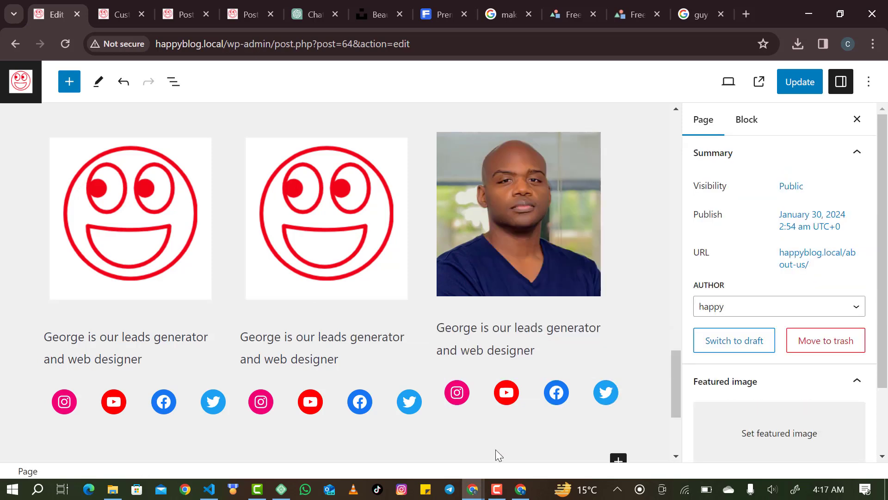
left_click(508, 264)
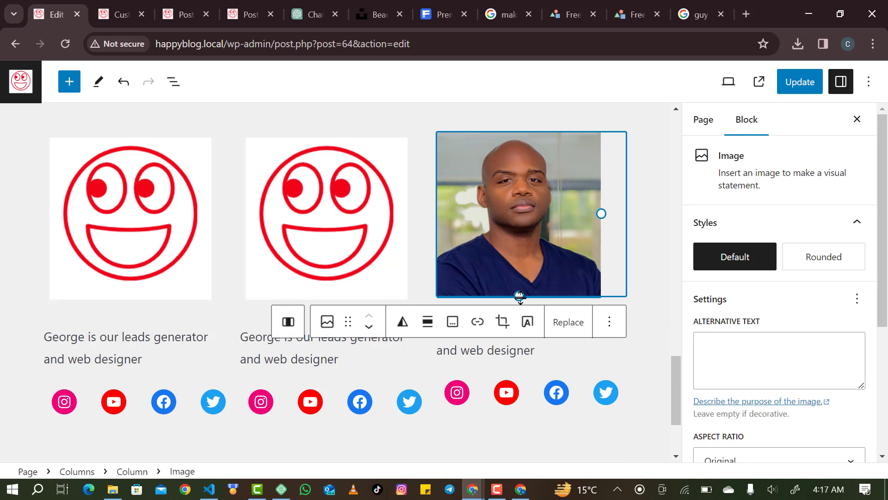
left_click_drag(519, 297, 521, 301)
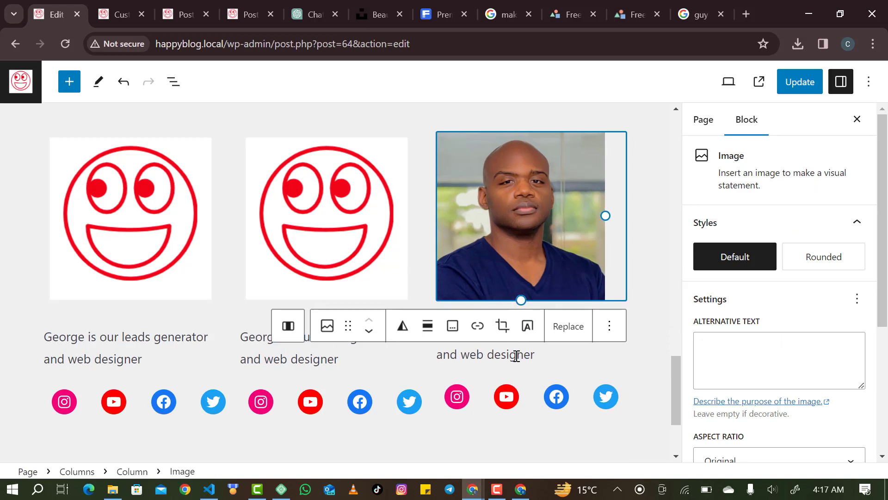
left_click(516, 356)
Overwrite the third caption with the new member's name and add 'Seo enginer Expert' below.
left_click_drag(535, 354, 439, 337)
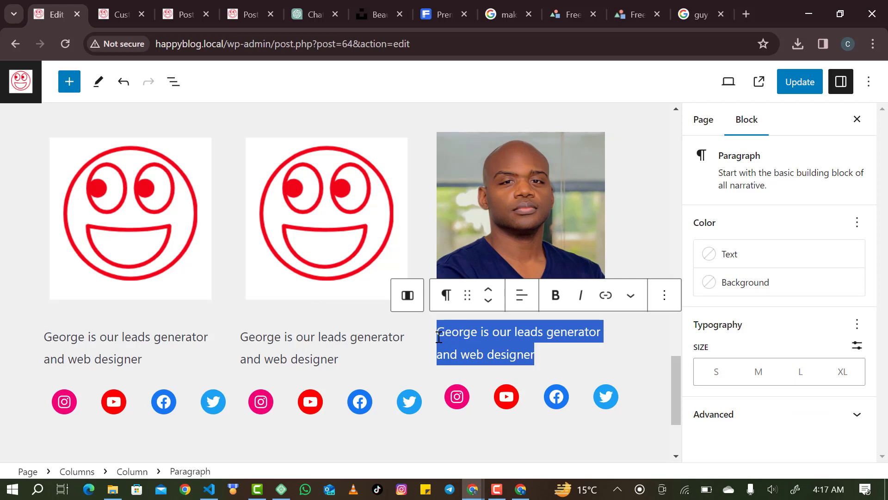
scroll(439, 336, "up", 1)
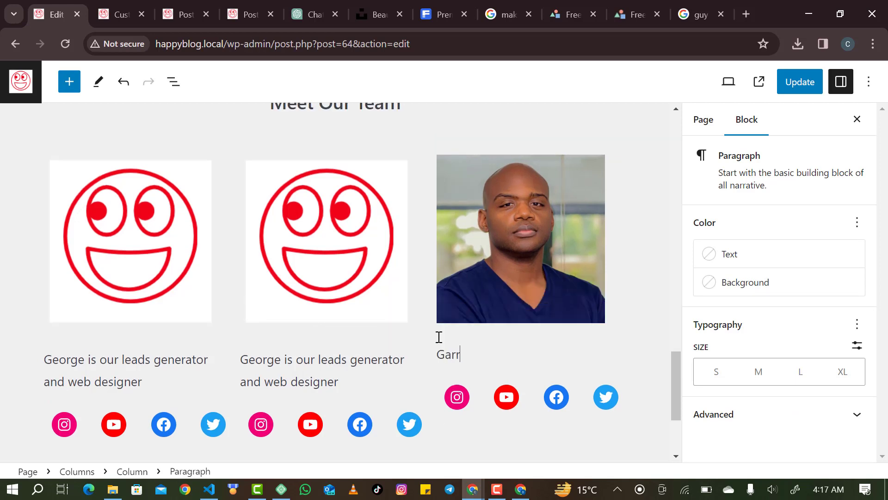
key("Return")
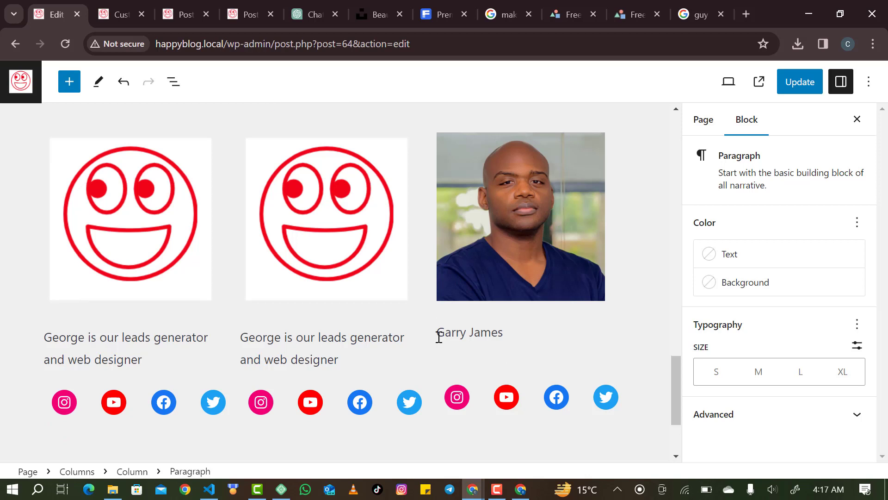
type("Seo enginer ")
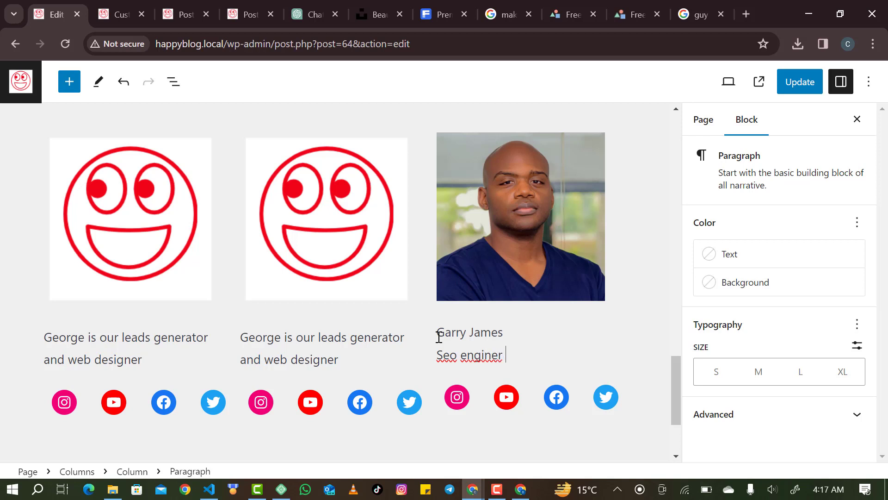
type("Expert")
left_click(337, 252)
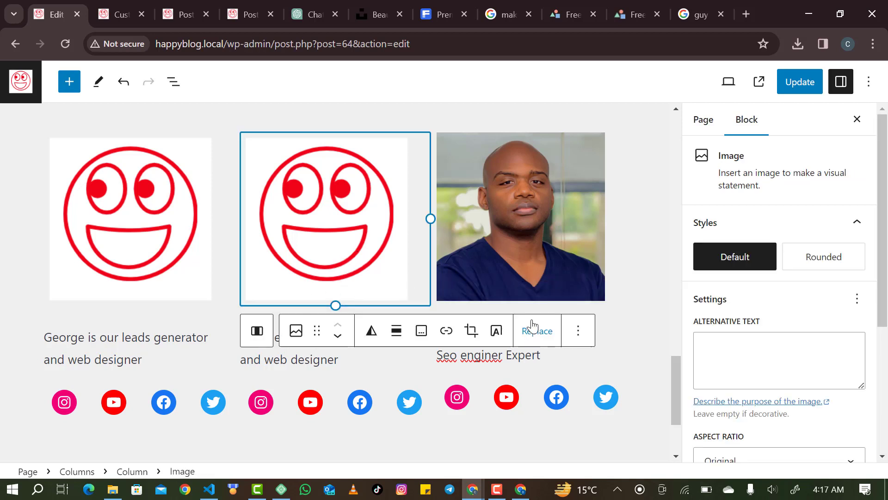
Swap the middle smiley for avatar.jpg and shorten it to match the man's photo.
left_click(536, 340)
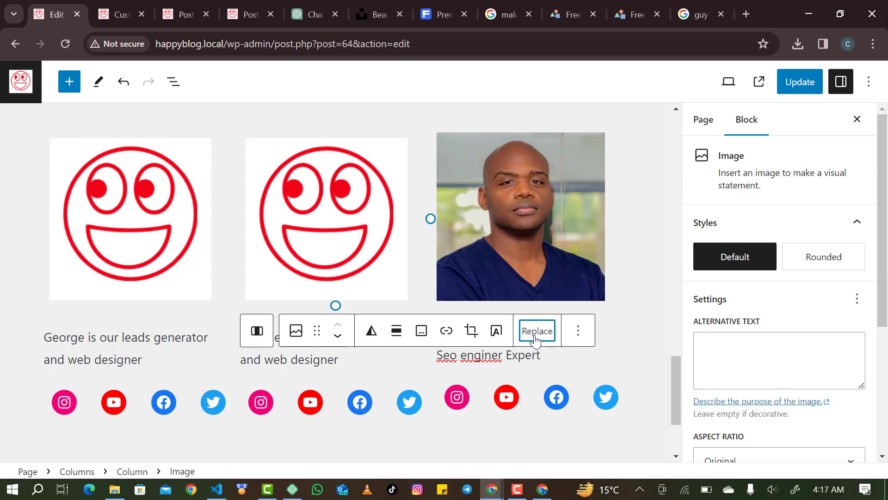
left_click(531, 190)
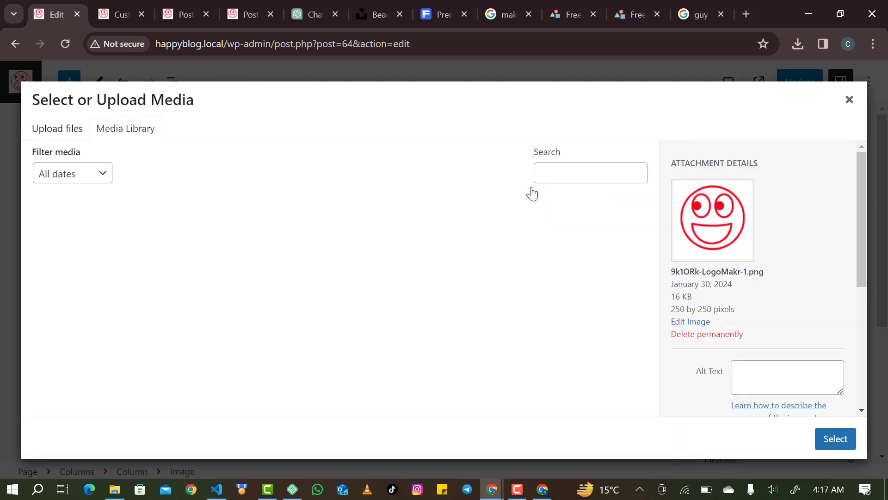
left_click(182, 244)
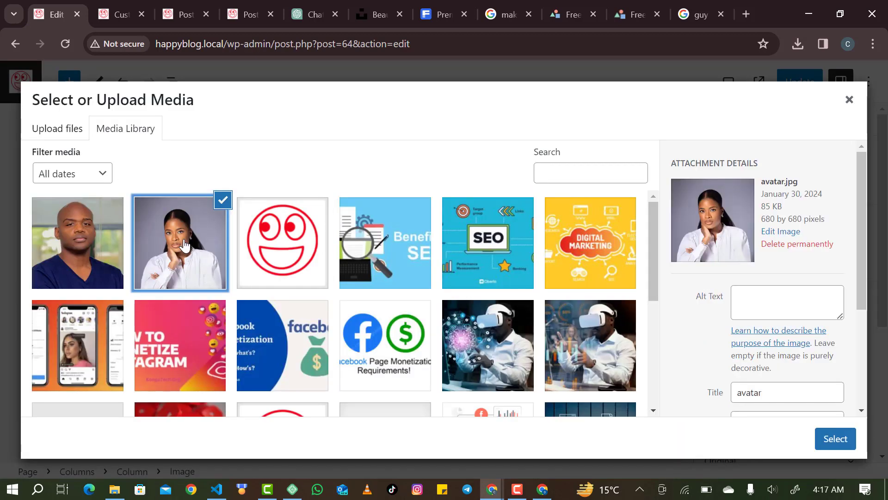
left_click(836, 438)
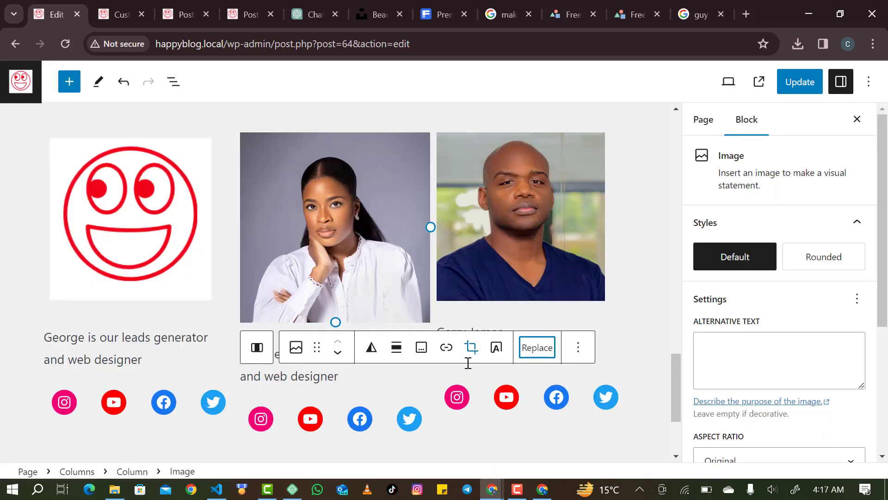
left_click_drag(342, 320, 342, 296)
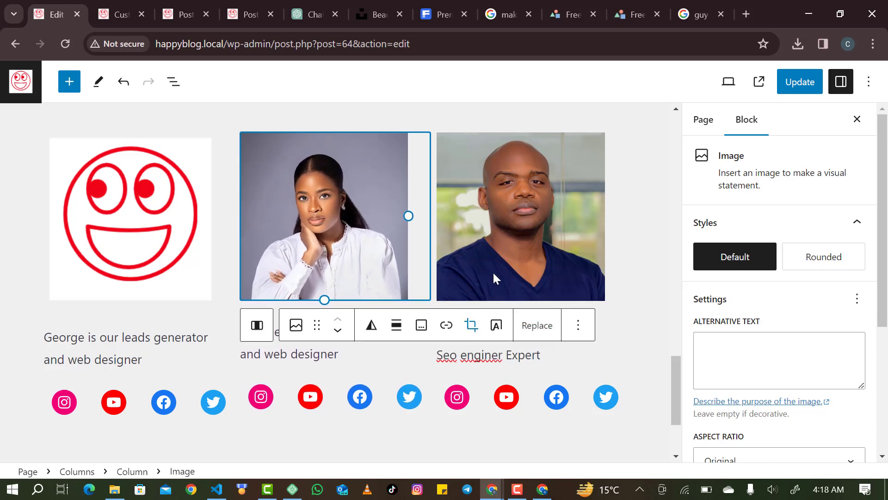
Update the page, change the middle caption's first name to a new name, and update again.
left_click(800, 81)
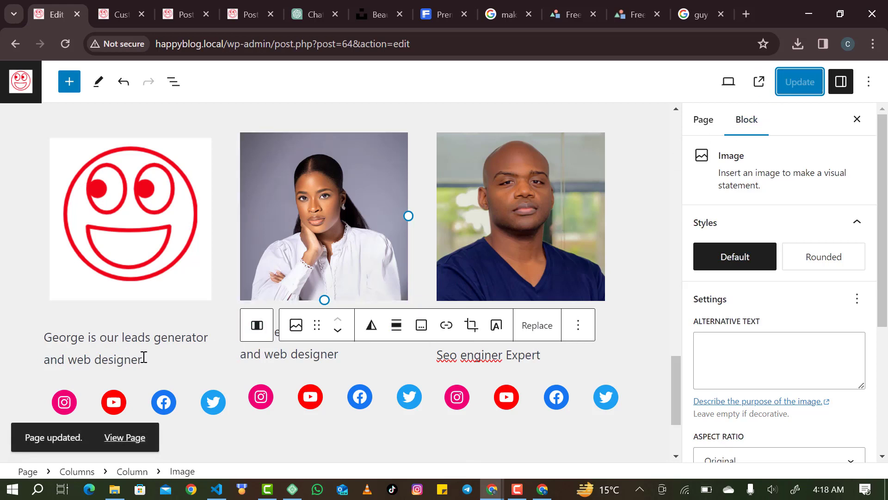
left_click(287, 353)
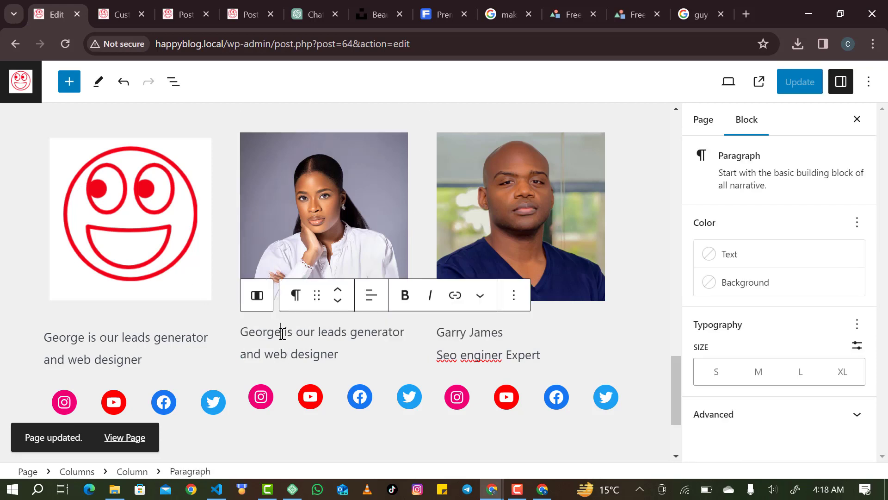
left_click_drag(281, 333, 242, 328)
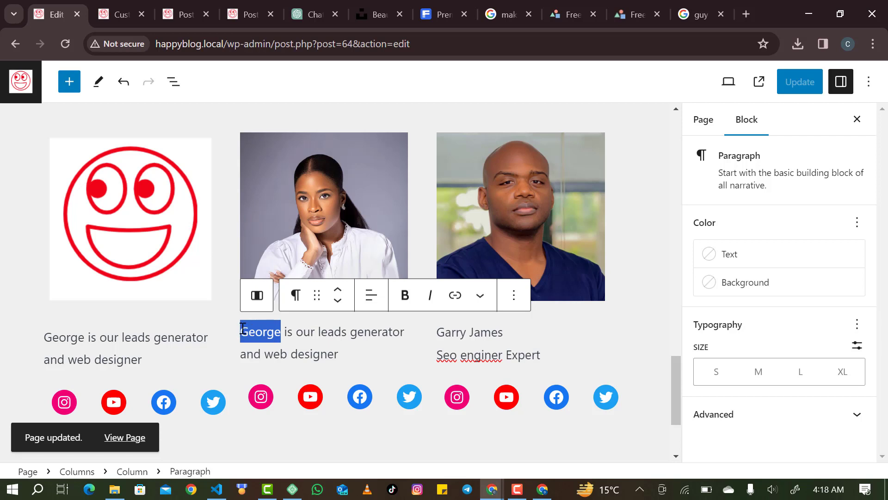
type("Joy")
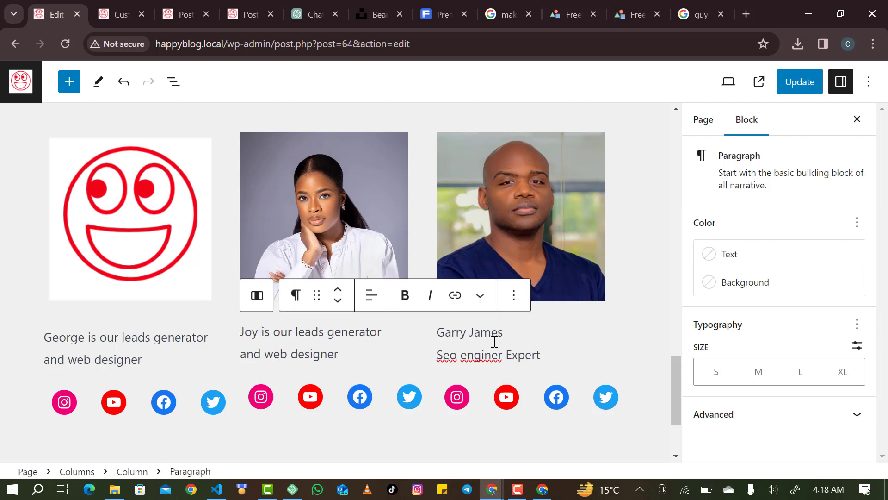
left_click(798, 92)
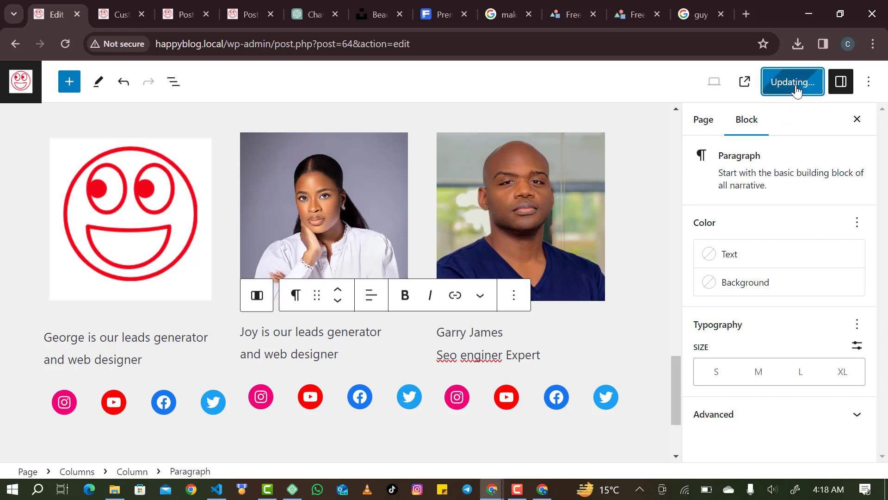
scroll(537, 213, "up", 10)
scroll(537, 214, "up", 12)
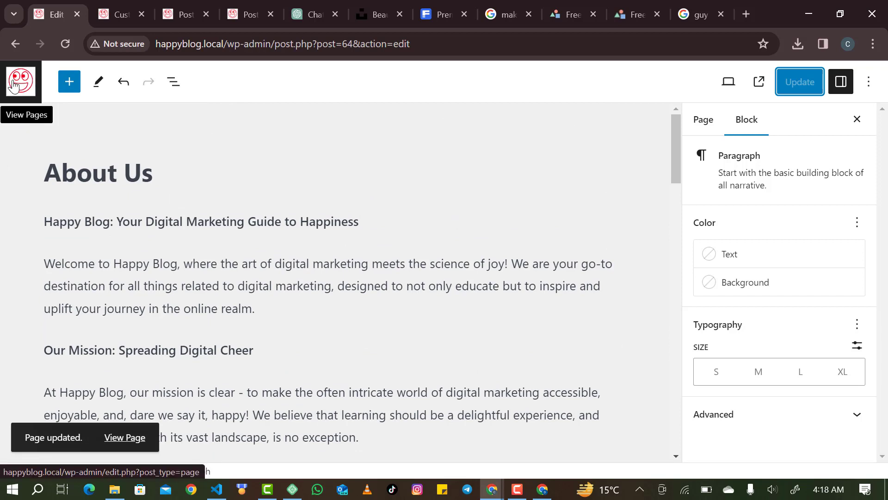
Open the empty Contact Us page in the editor, then go back to the Pages list.
left_click(14, 86)
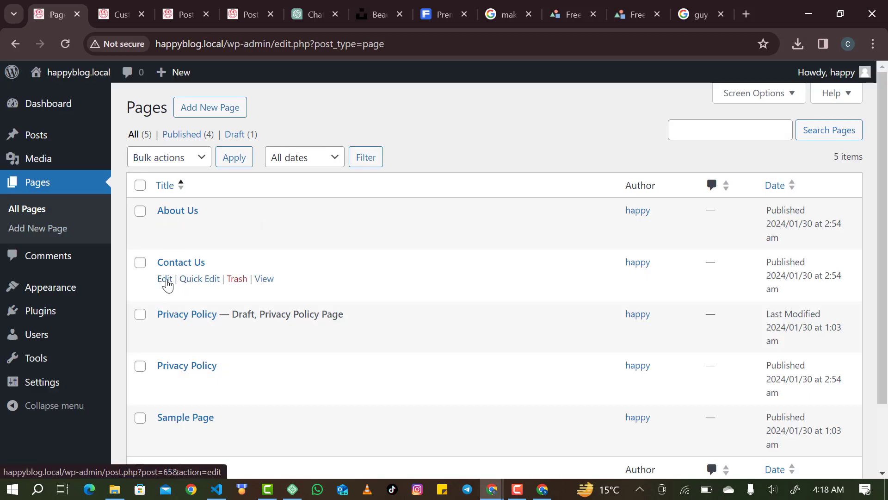
left_click(165, 279)
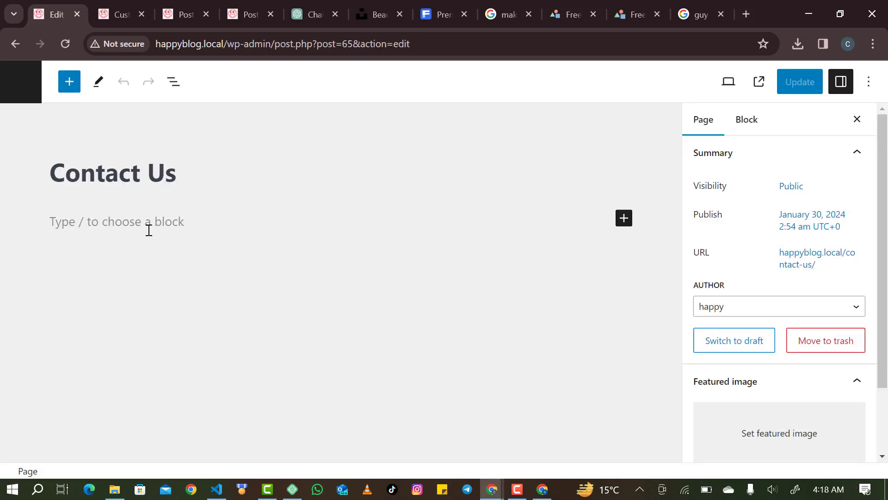
left_click(630, 217)
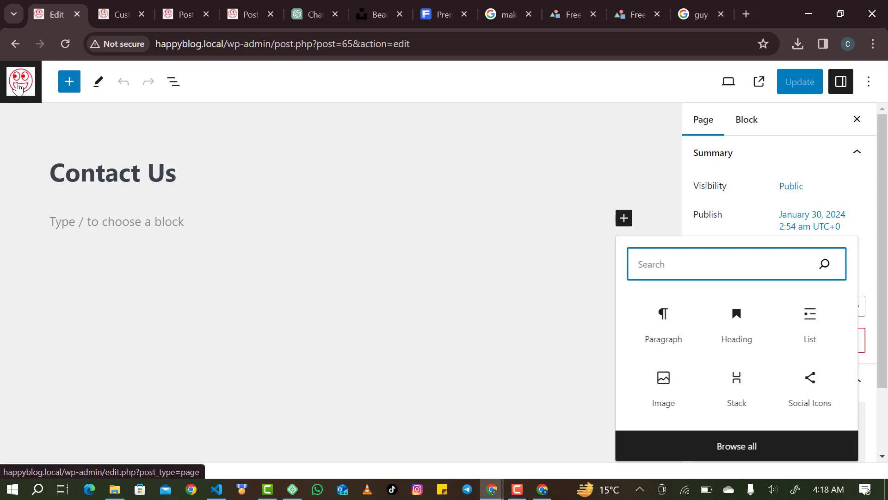
left_click(18, 87)
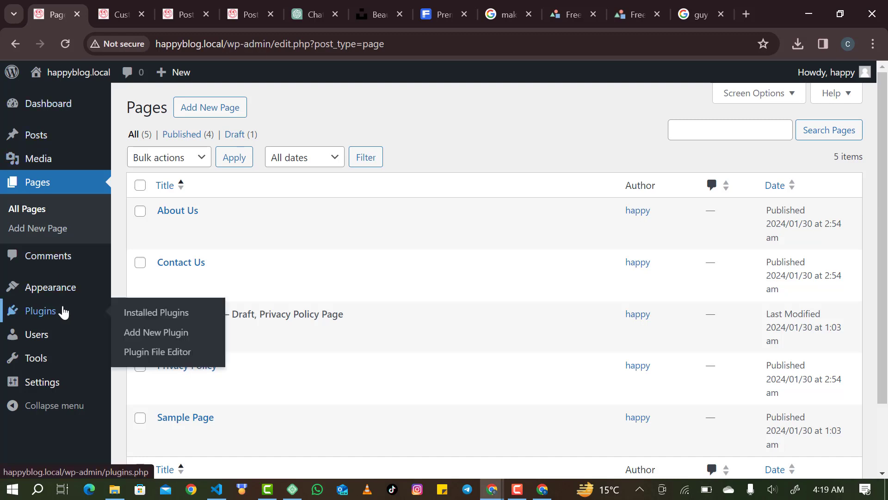
Search Plugins > Add New Plugin for 'Wpform'.
left_click(64, 312)
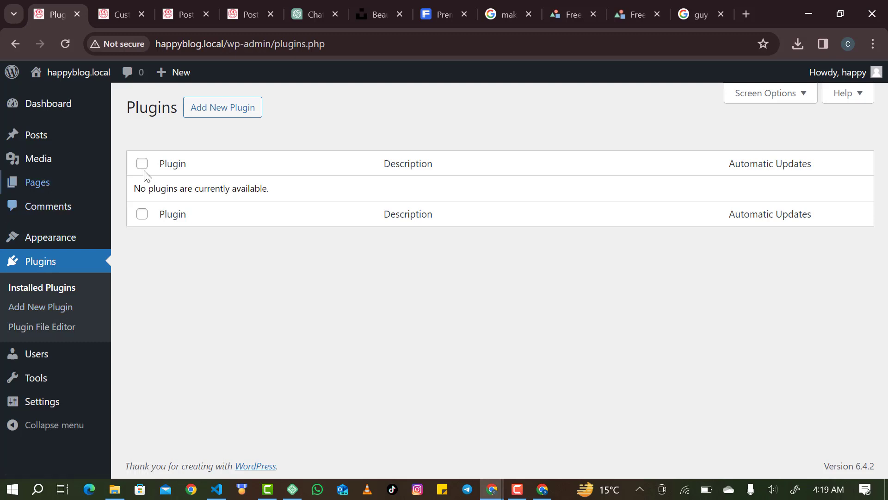
left_click(224, 107)
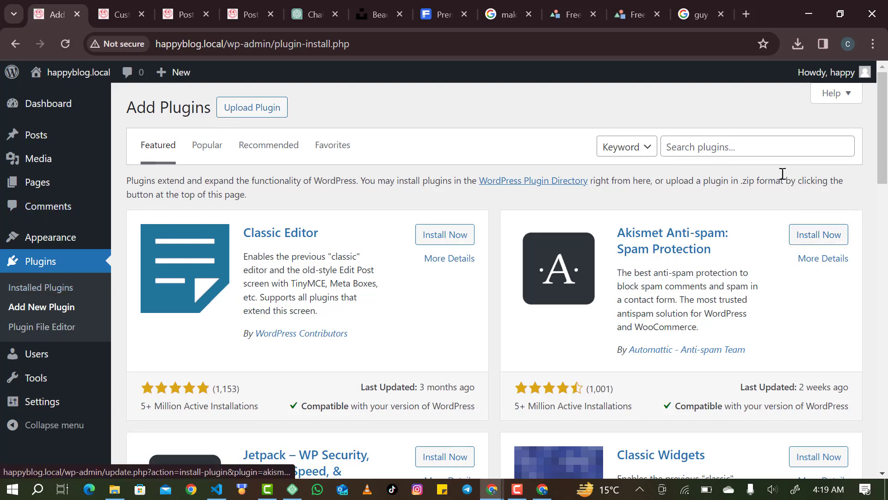
left_click(738, 140)
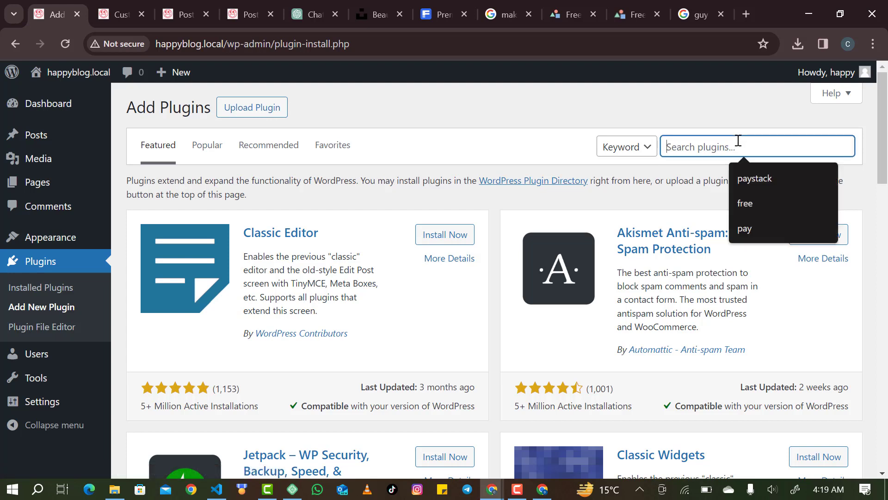
type("W")
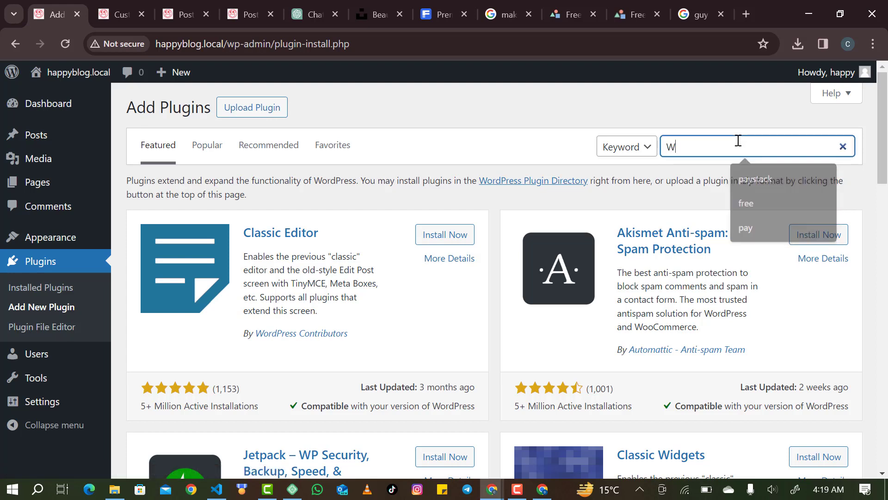
type("p fo")
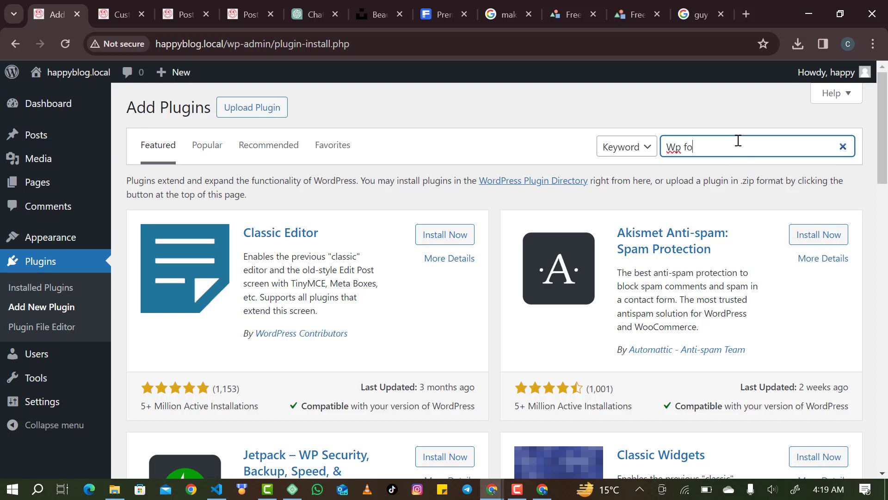
type("rma")
key("BackSpace")
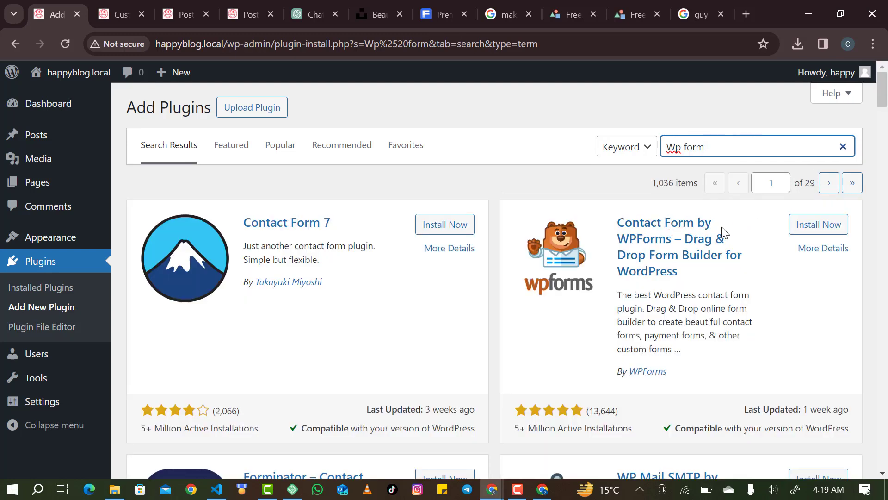
scroll(414, 327, "down", 2)
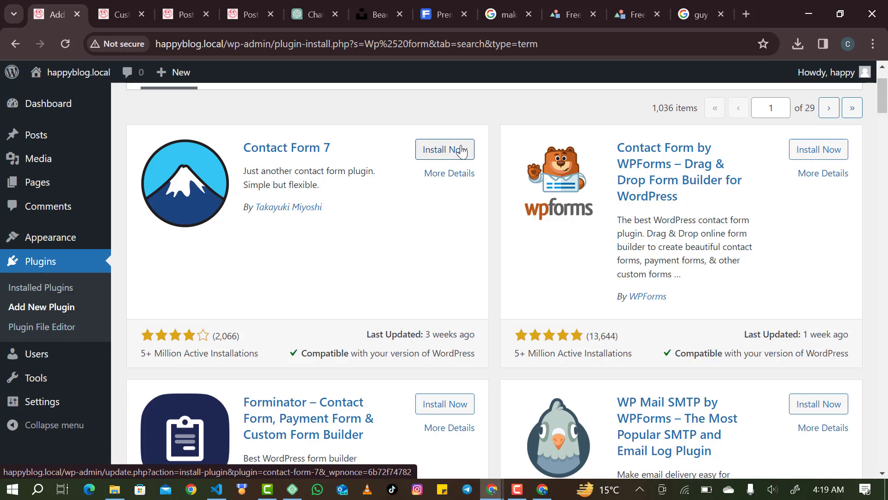
scroll(627, 185, "up", 2)
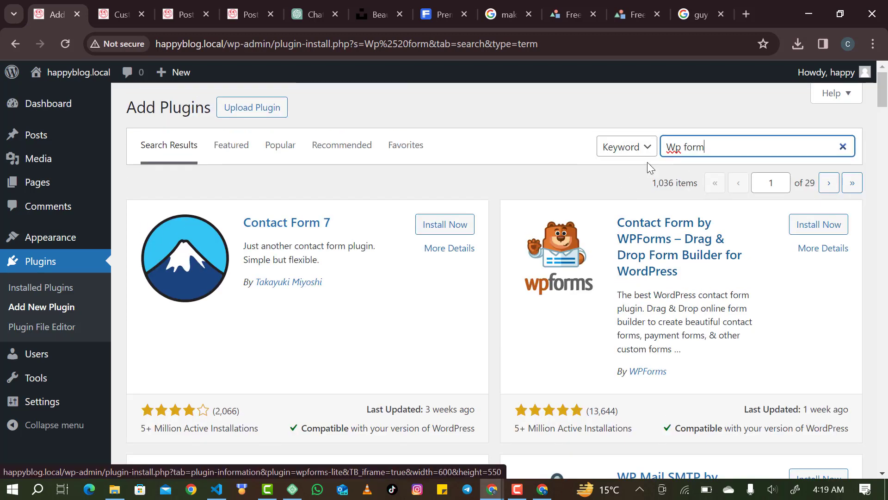
left_click(688, 147)
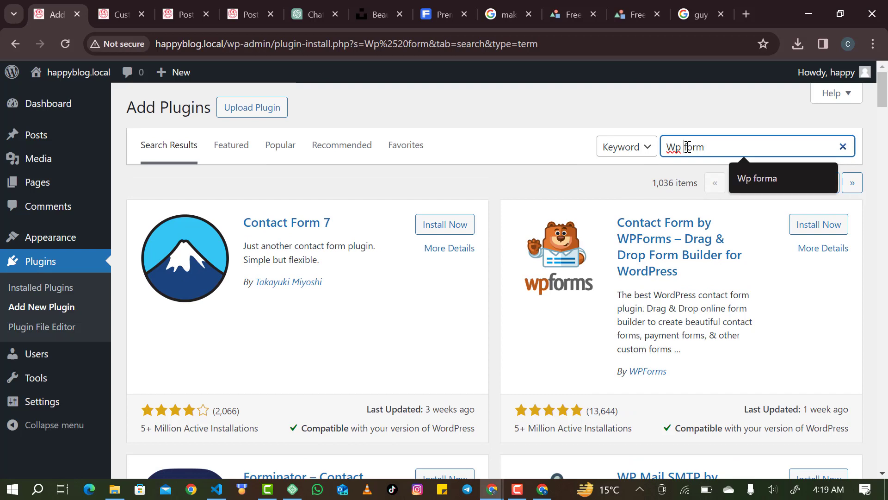
key("BackSpace")
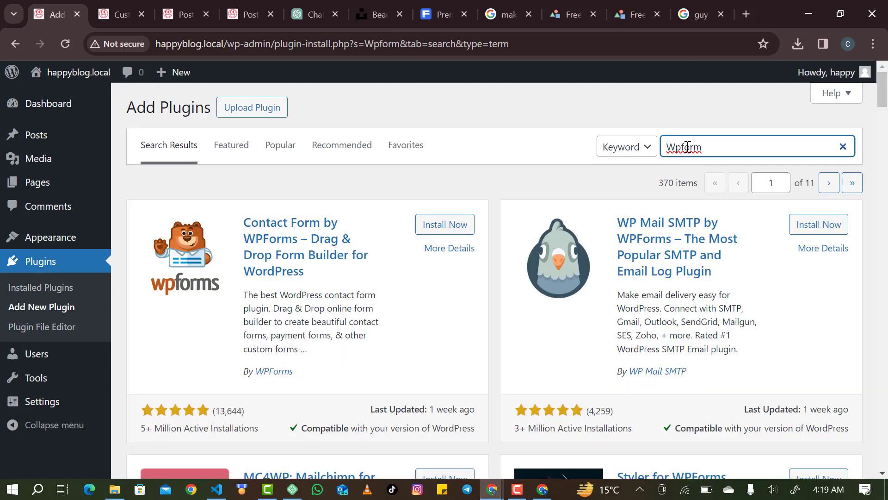
Install Contact Form by WPForms and the Styler for WPForms add-on.
left_click(440, 227)
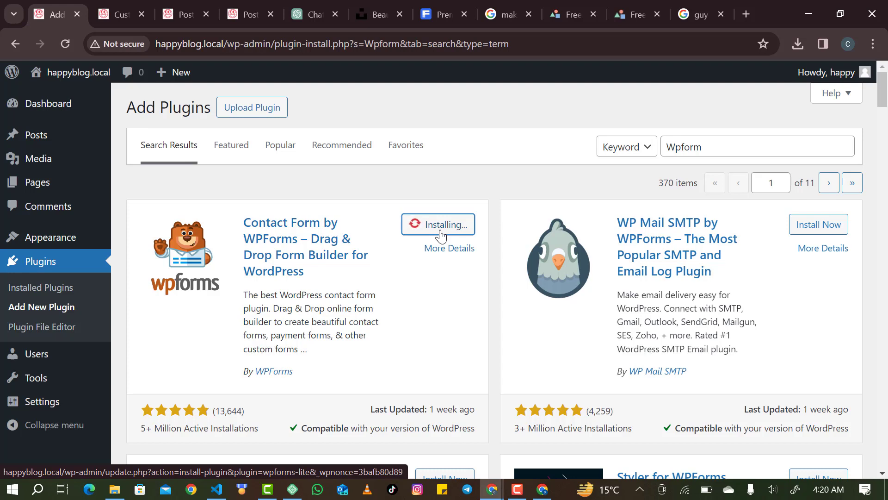
scroll(441, 236, "down", 2)
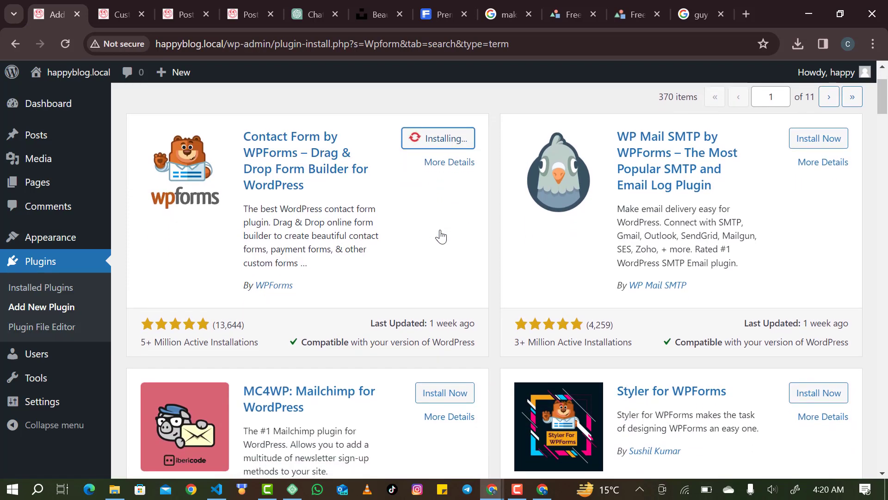
scroll(441, 236, "down", 1)
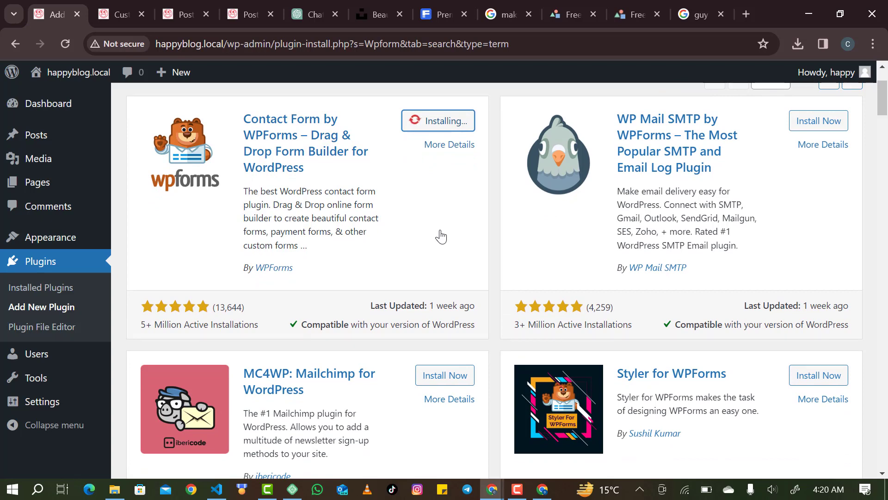
scroll(631, 400, "up", 1)
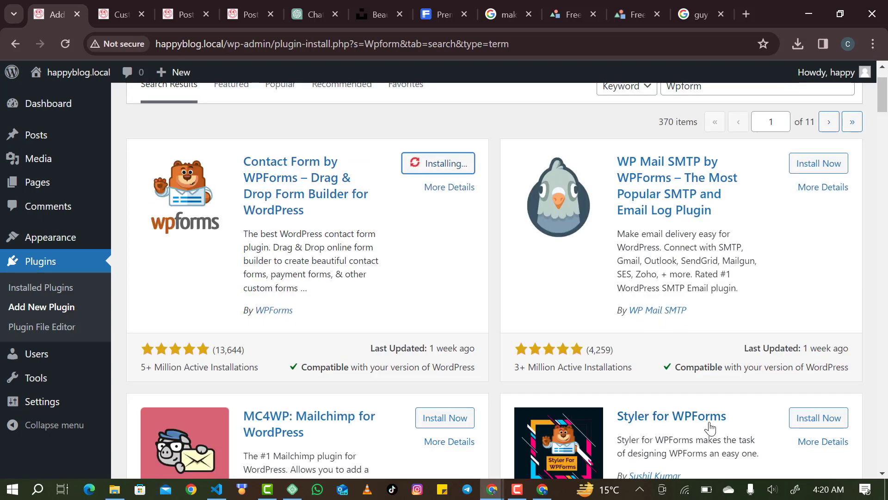
left_click(800, 418)
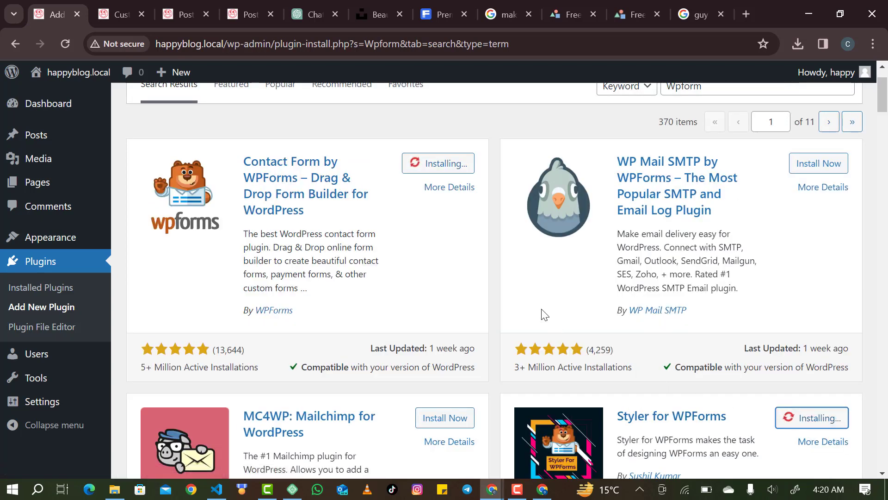
scroll(557, 297, "up", 1)
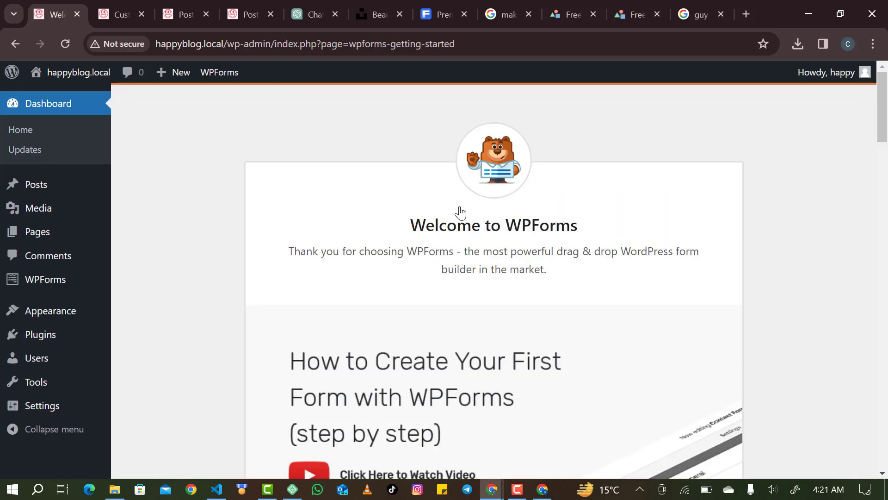
scroll(461, 212, "down", 6)
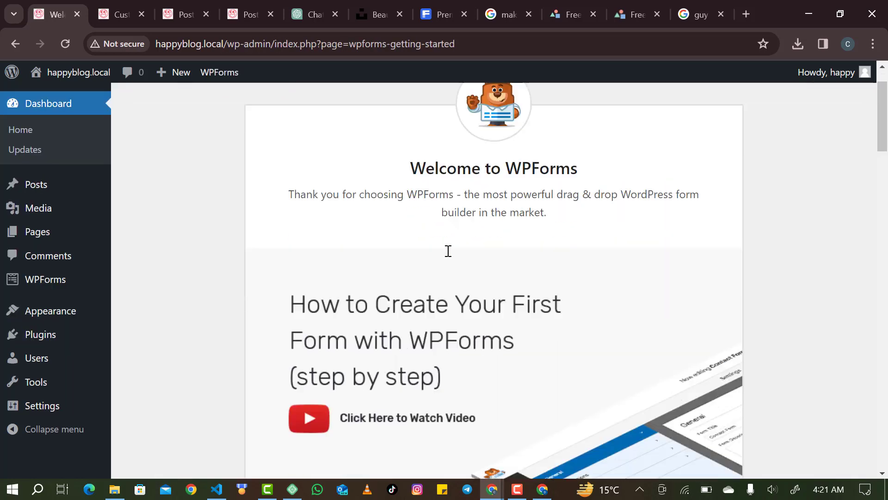
Start creating the first WPForms form and enter its name.
scroll(446, 214, "down", 1)
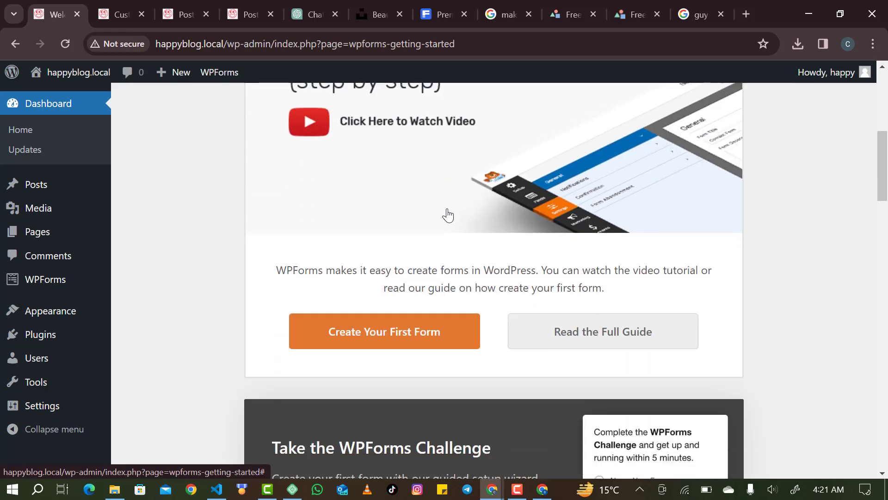
scroll(430, 323, "up", 2)
left_click(426, 413)
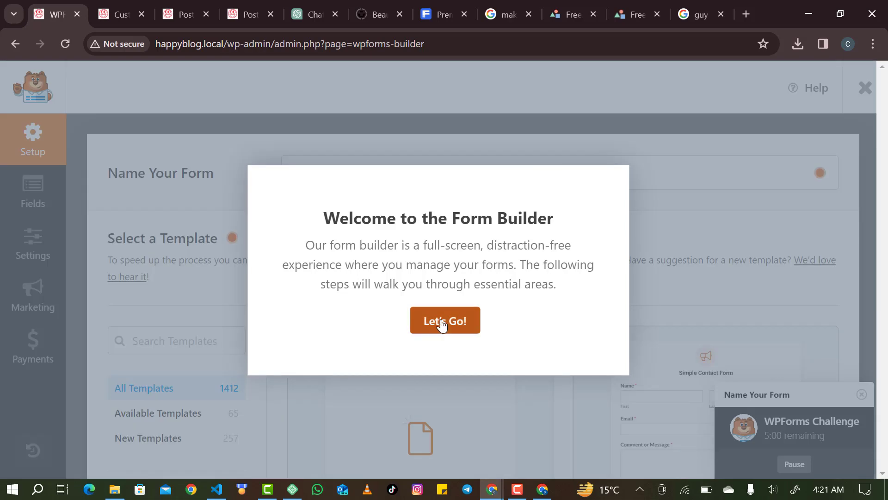
left_click(441, 322)
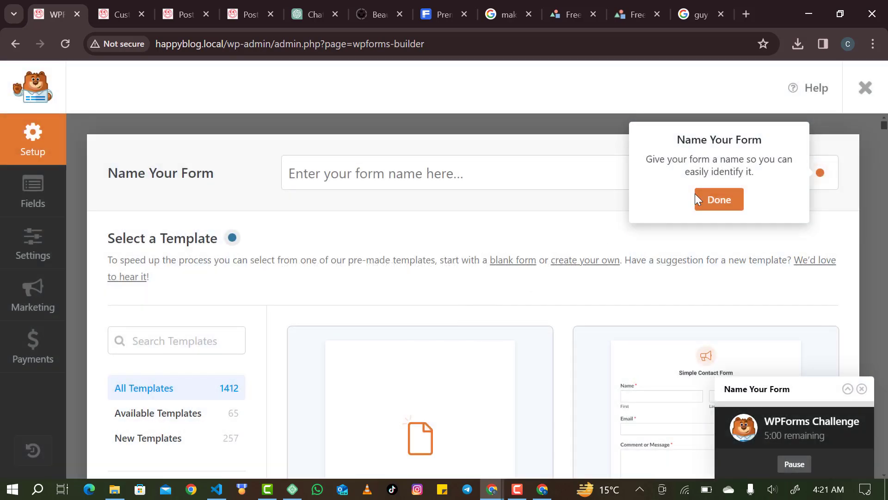
left_click(722, 200)
left_click(583, 170)
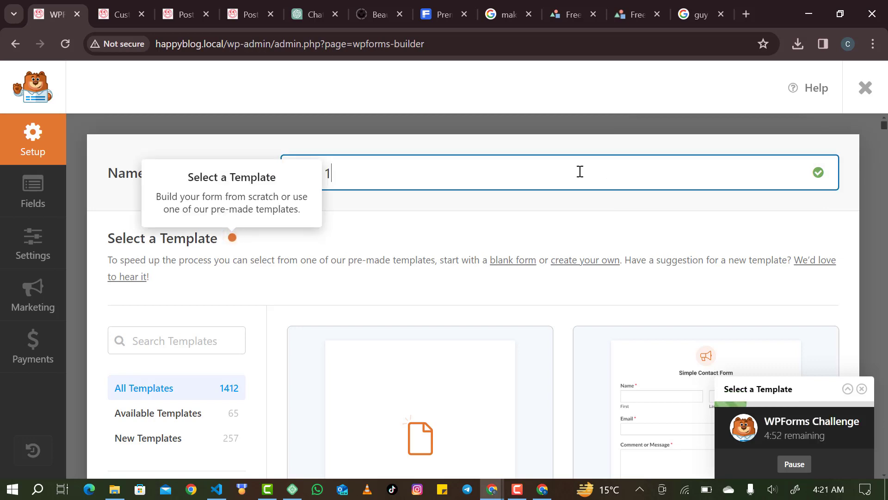
left_click(566, 226)
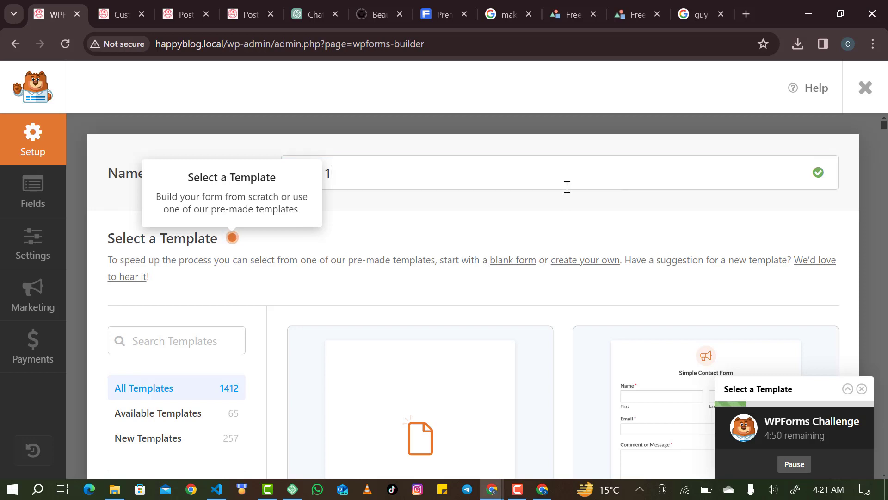
Build the form from the Blank Form template.
scroll(464, 199, "down", 1)
scroll(464, 199, "up", 1)
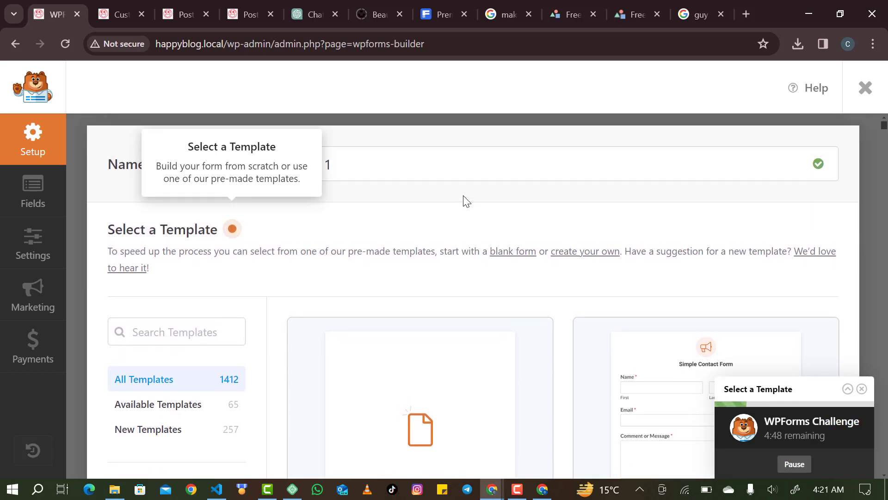
scroll(463, 198, "down", 1)
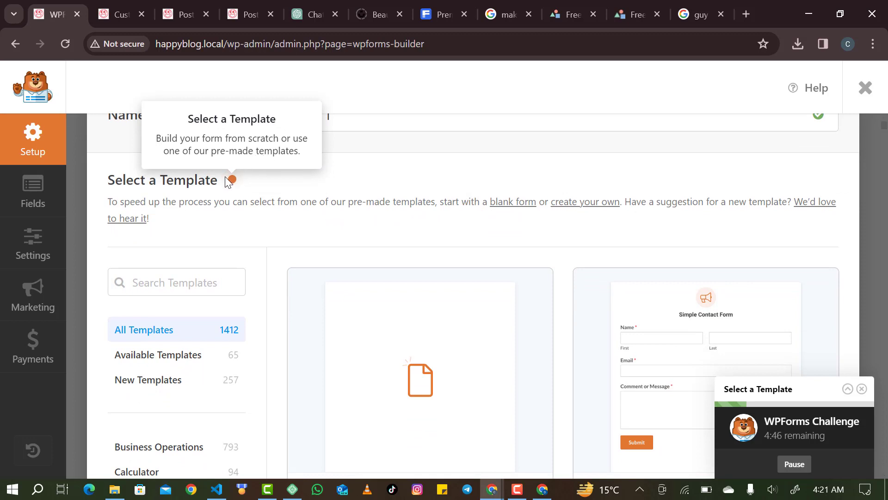
scroll(219, 200, "down", 4)
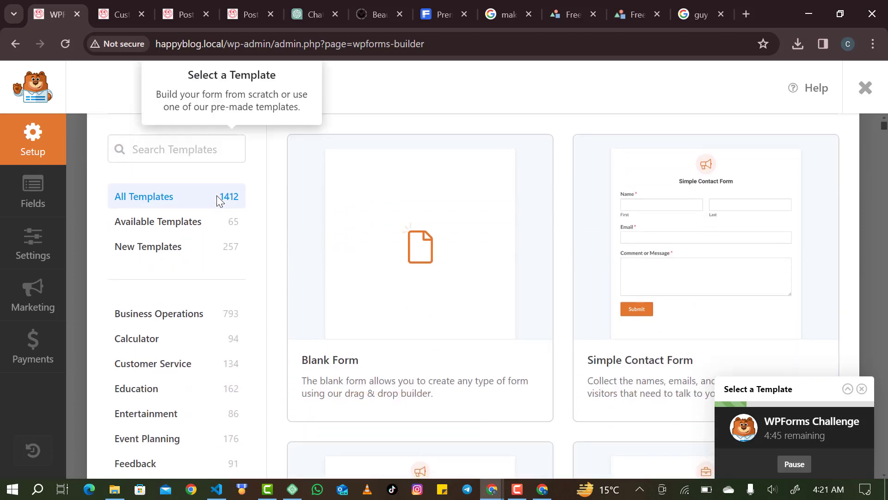
mouse_move(357, 212)
scroll(360, 214, "up", 1)
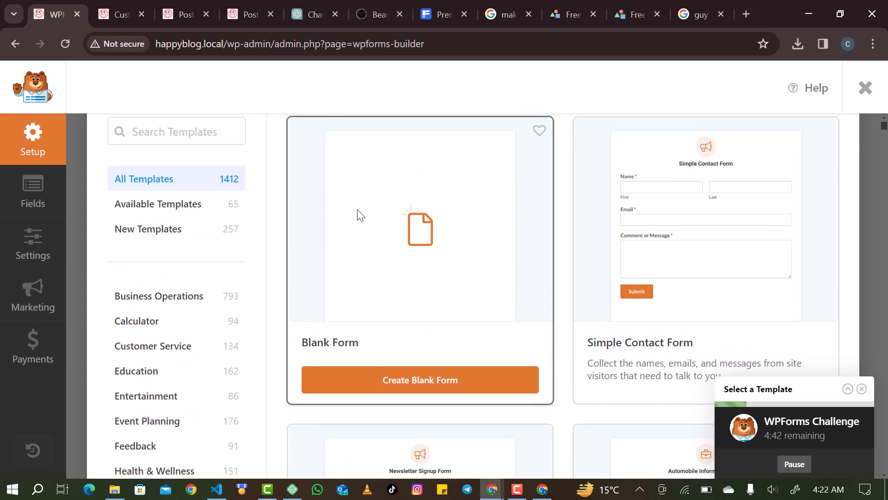
left_click(406, 396)
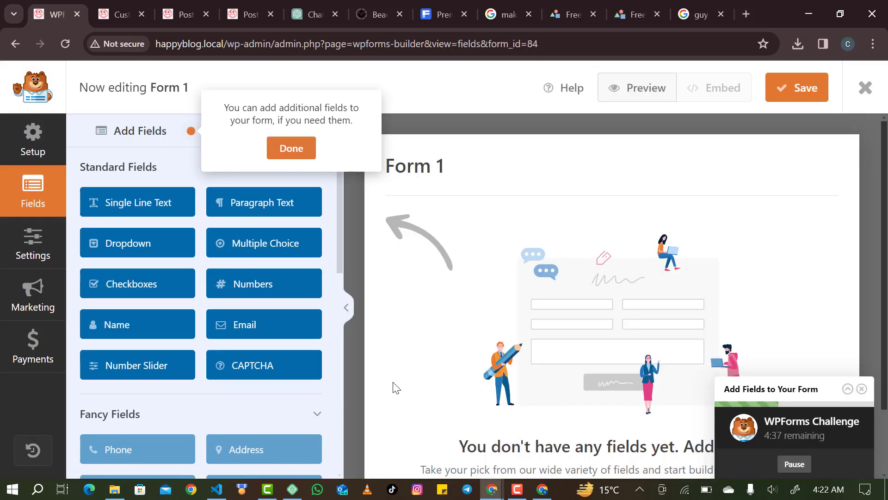
Review Form 1's General settings and Setup, then show the Fields panel.
left_click(292, 149)
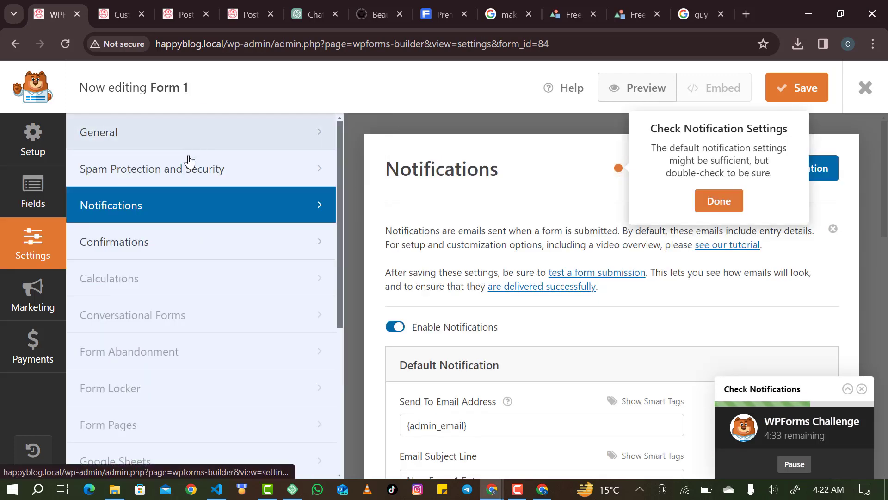
left_click(169, 126)
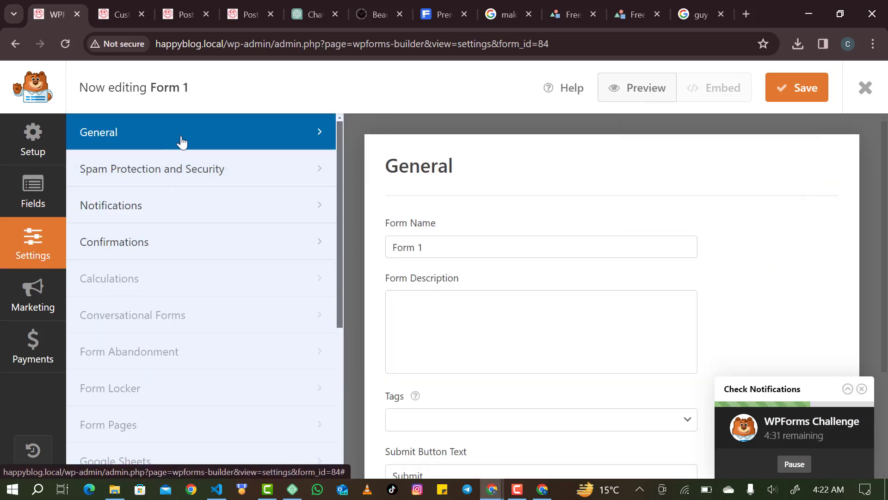
left_click(33, 140)
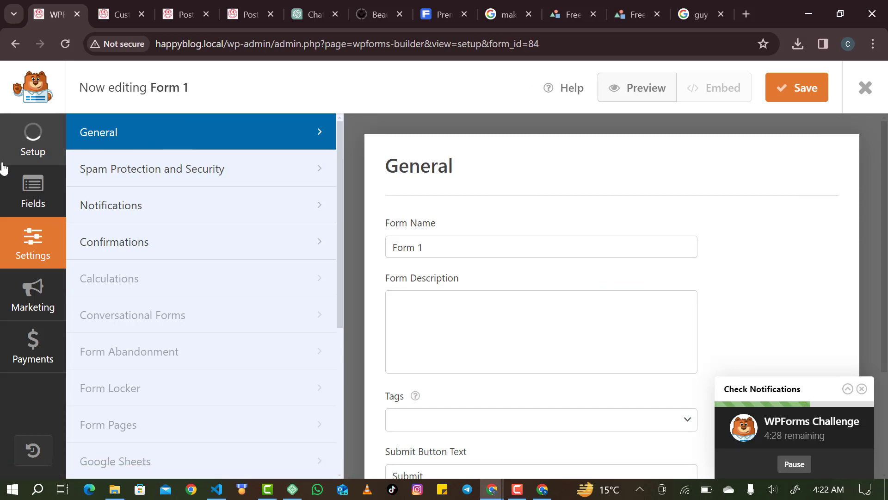
left_click(34, 194)
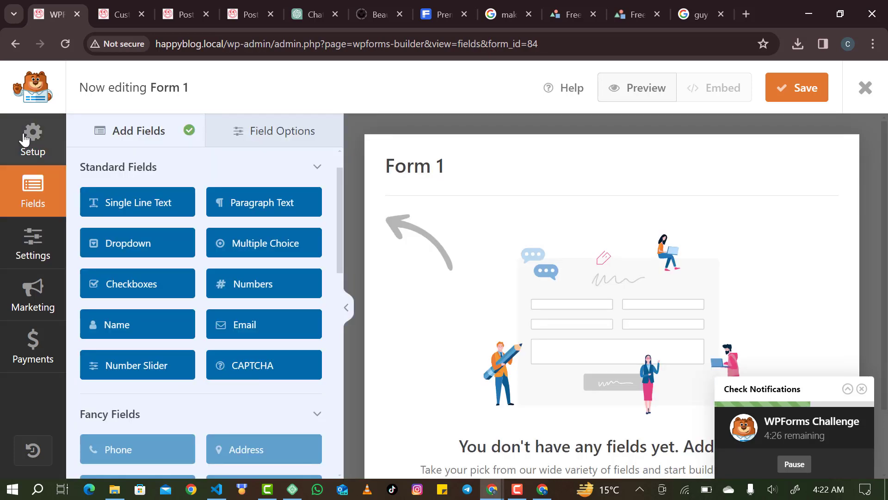
left_click(24, 139)
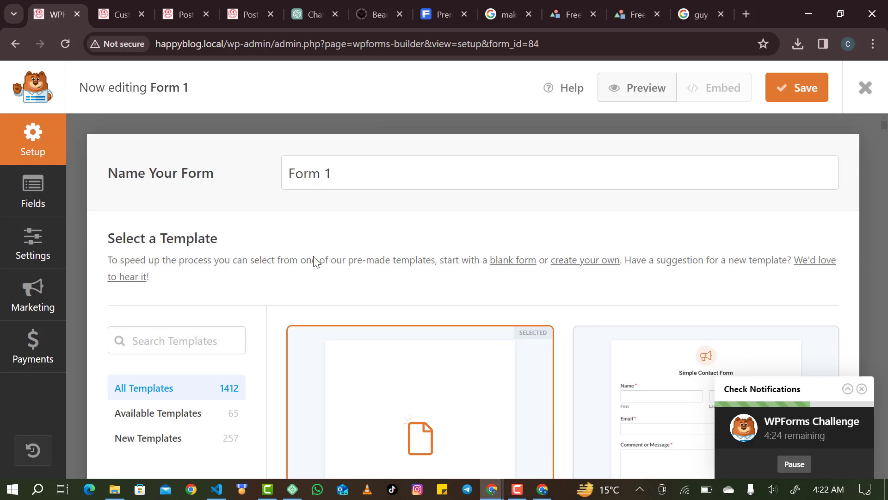
scroll(370, 348, "down", 3)
scroll(370, 348, "up", 2)
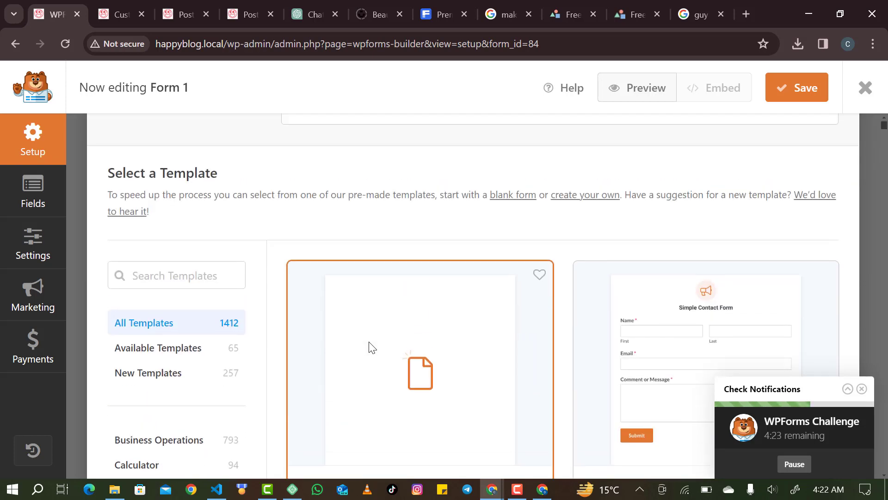
left_click(16, 195)
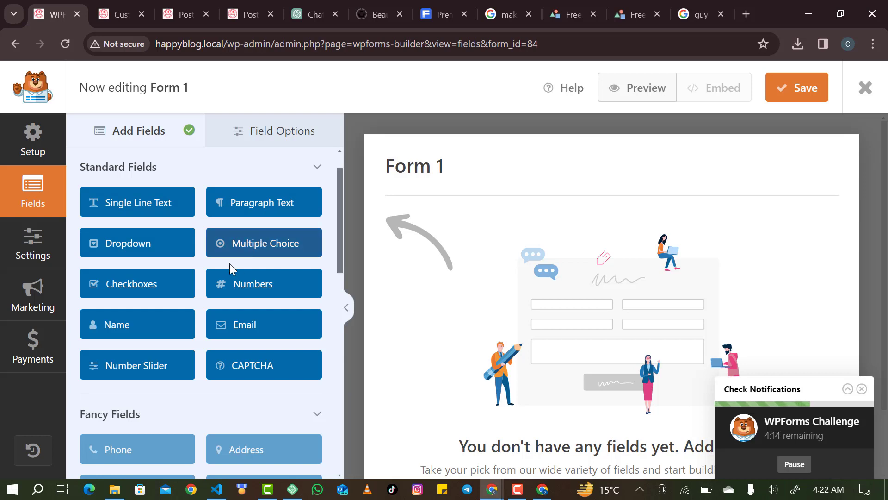
Add a Name field below the form title and open its settings.
left_click_drag(160, 324, 471, 183)
left_click(145, 326)
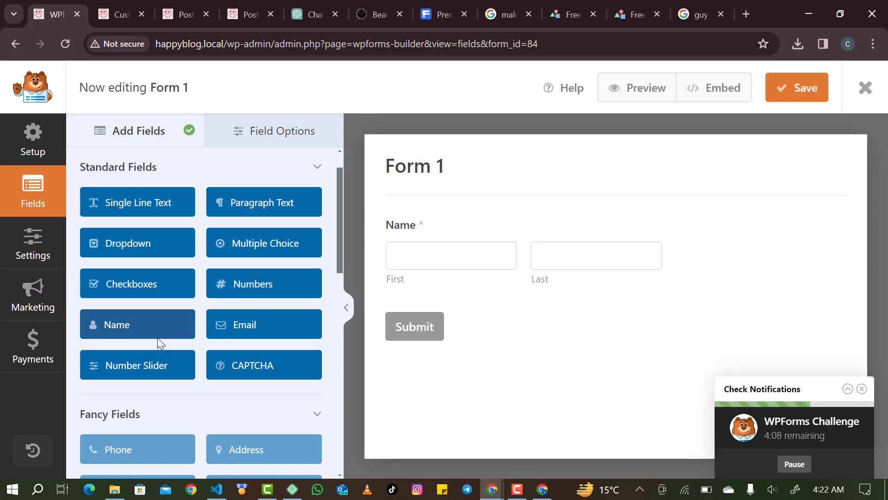
left_click(469, 254)
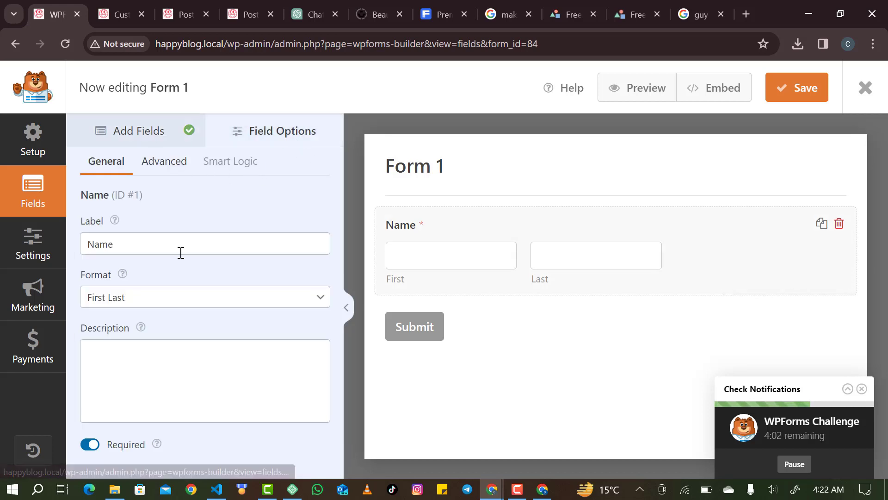
Try the First Last and First Middle Last name formats, then set the Name field back to Simple.
left_click(287, 303)
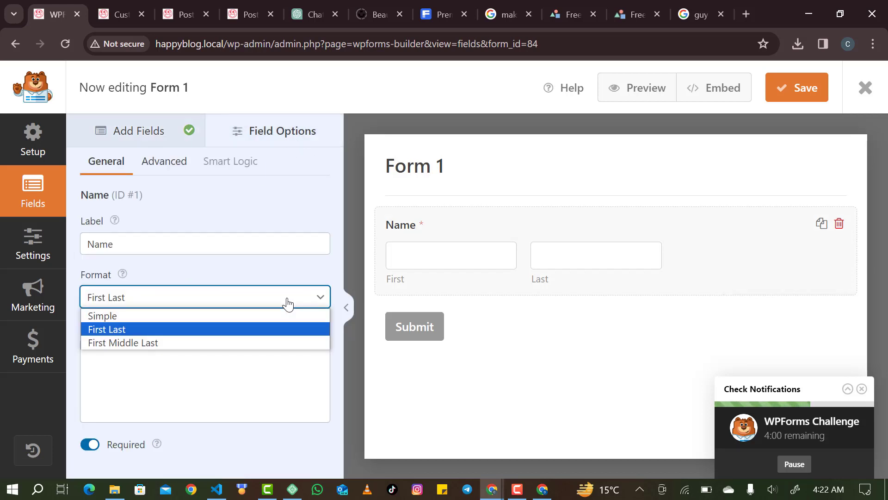
left_click(284, 305)
left_click(283, 309)
left_click(270, 327)
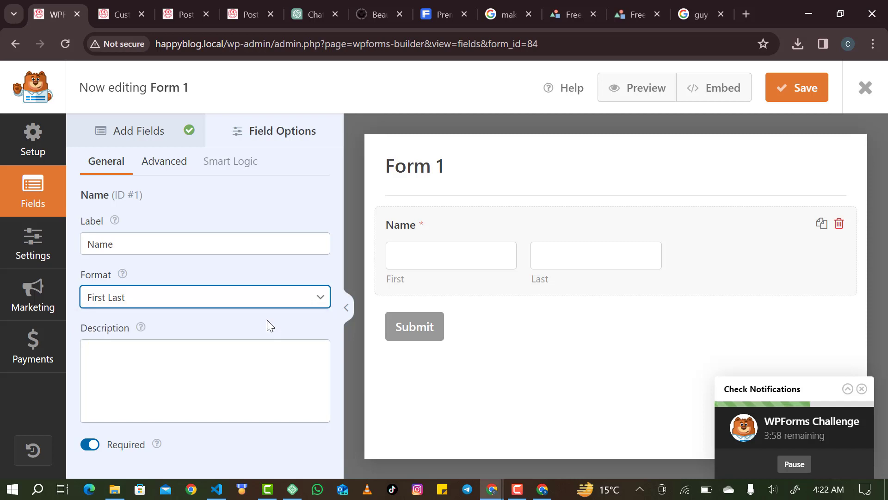
key("Up")
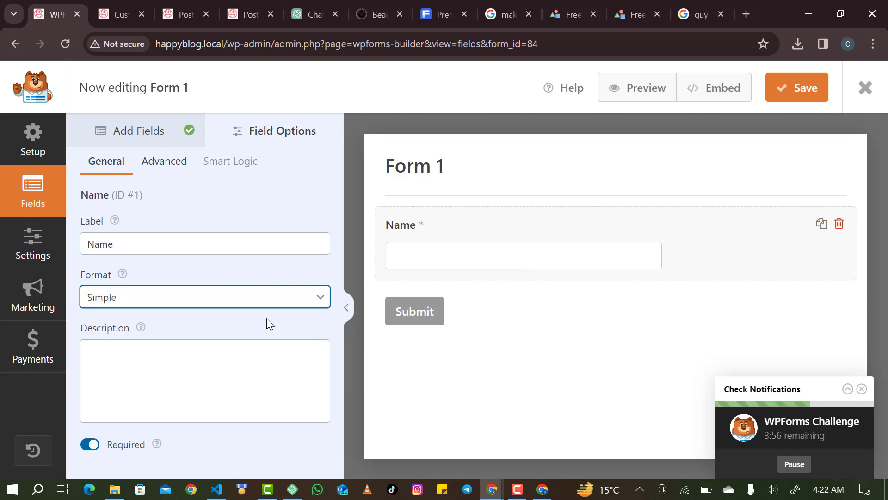
left_click(267, 298)
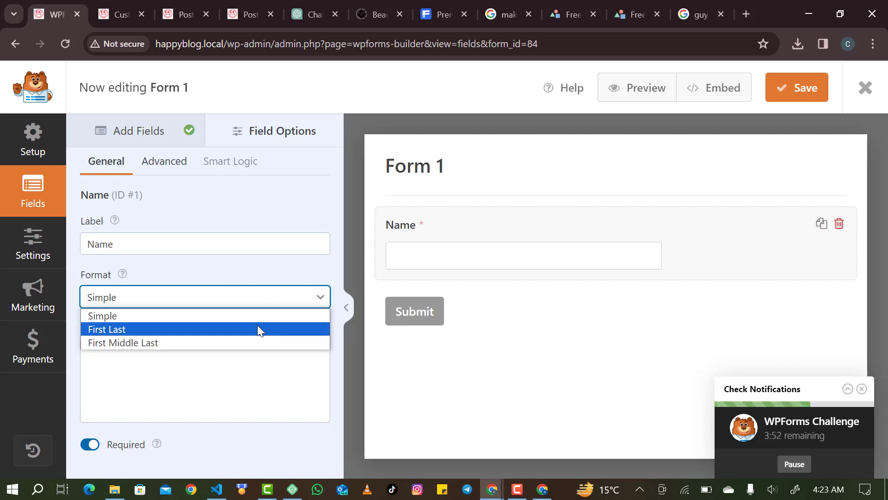
left_click(257, 329)
left_click(251, 306)
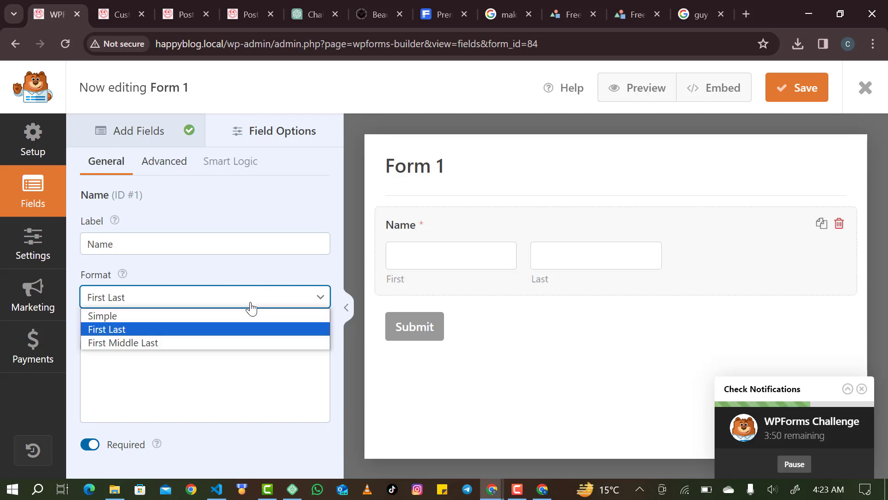
left_click(236, 342)
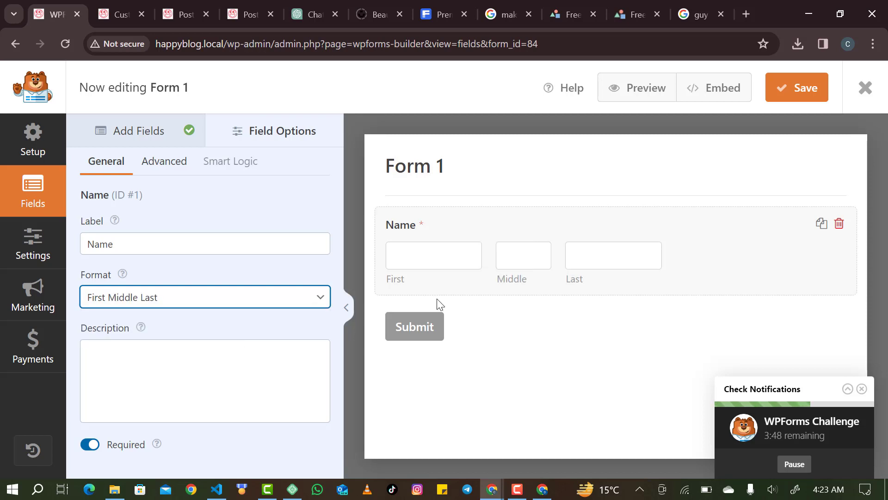
left_click(309, 303)
left_click(281, 316)
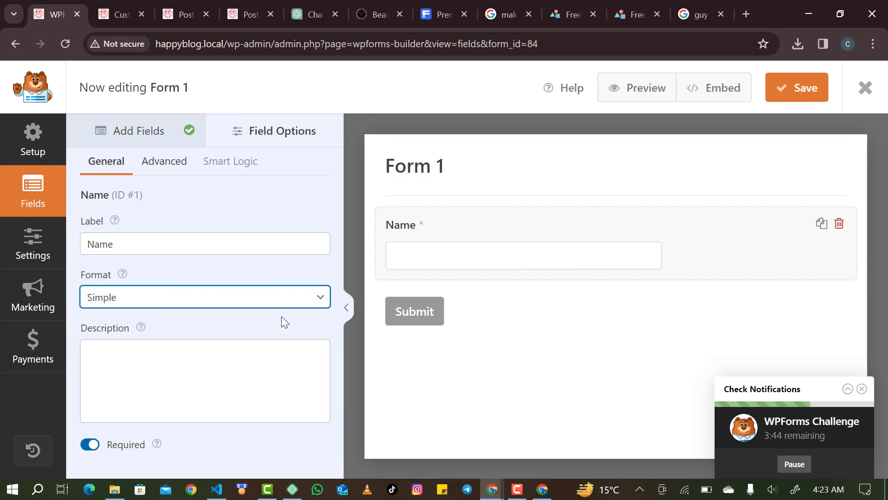
In the Name field's Advanced options, type a placeholder and then erase it, leaving it empty.
left_click(235, 253)
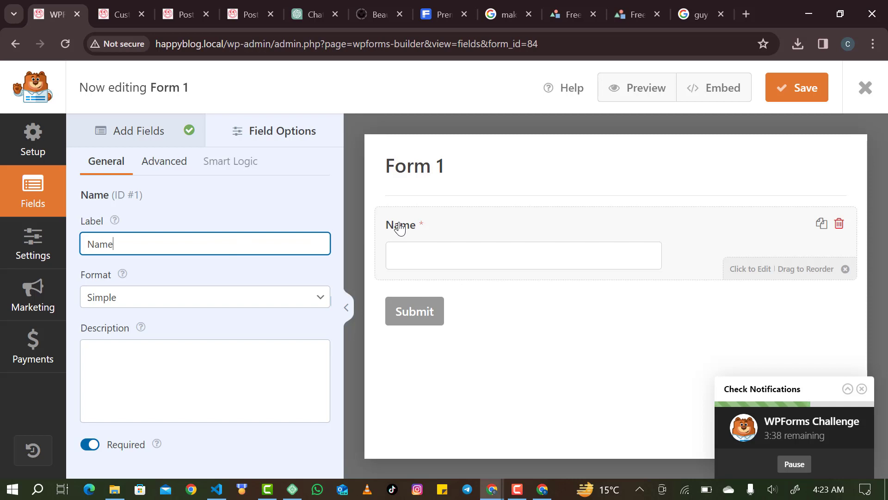
left_click(162, 168)
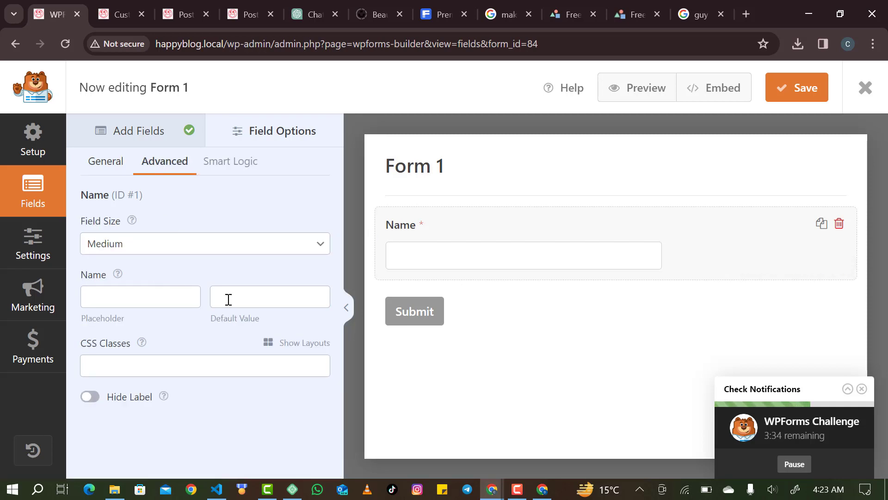
left_click(132, 288)
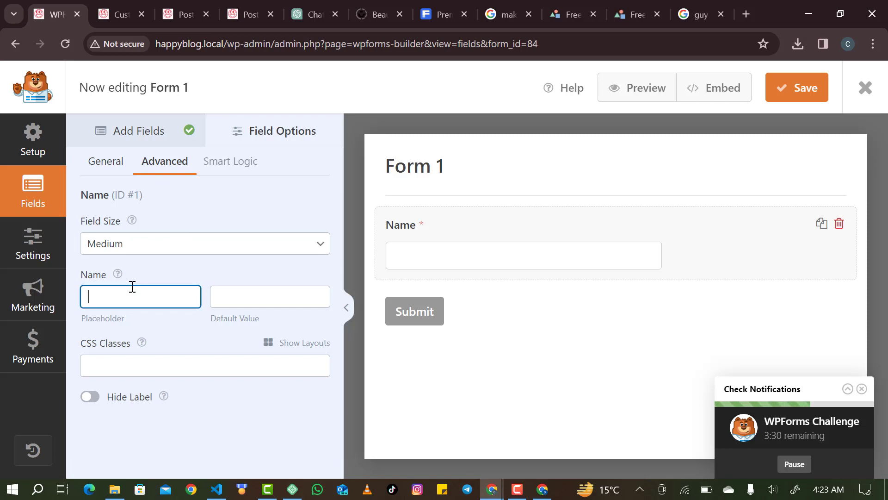
type("H")
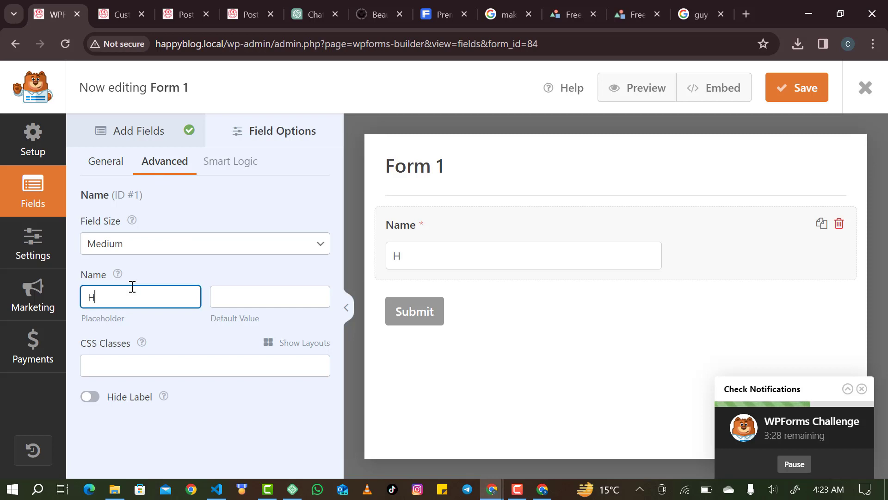
type("David")
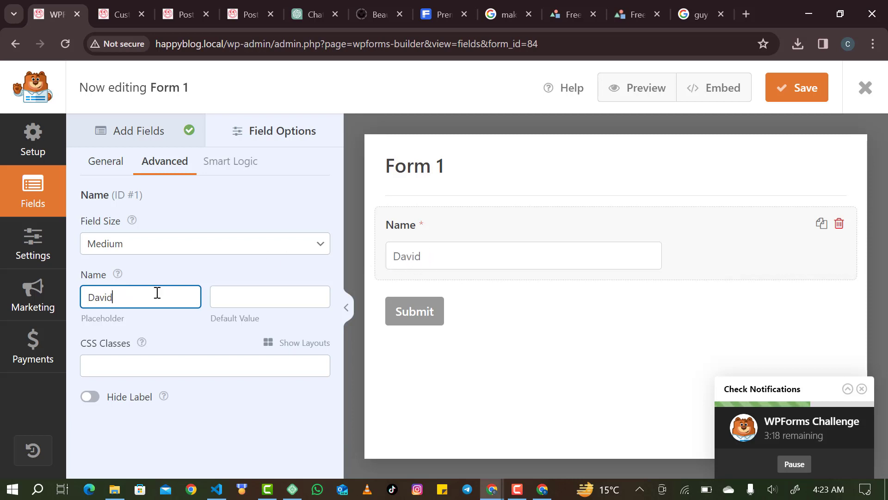
key("BackSpace")
key("BackSpace")
key("BackSpace")
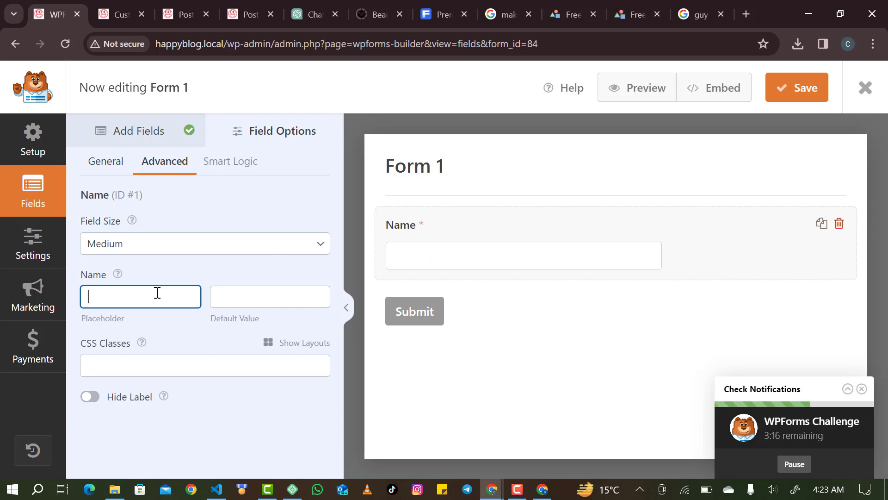
Add Email and Numbers fields under Name, ordered Name, Email, Numbers.
left_click(149, 133)
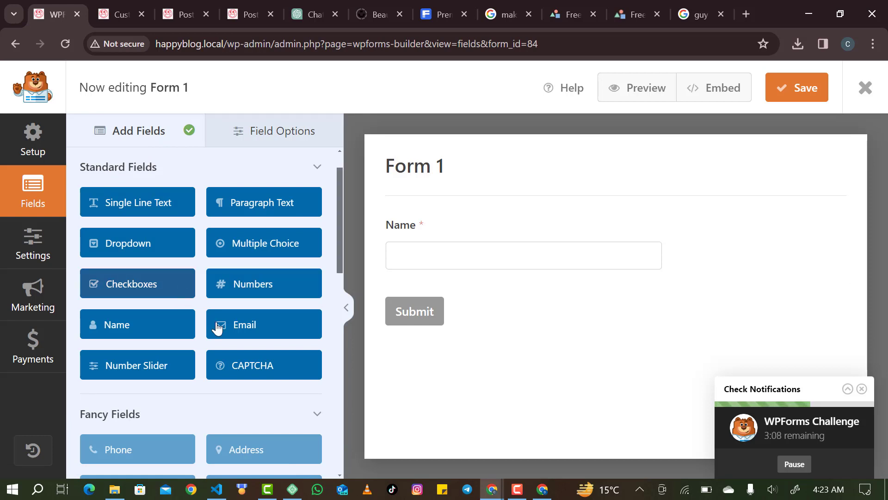
left_click_drag(227, 326, 396, 279)
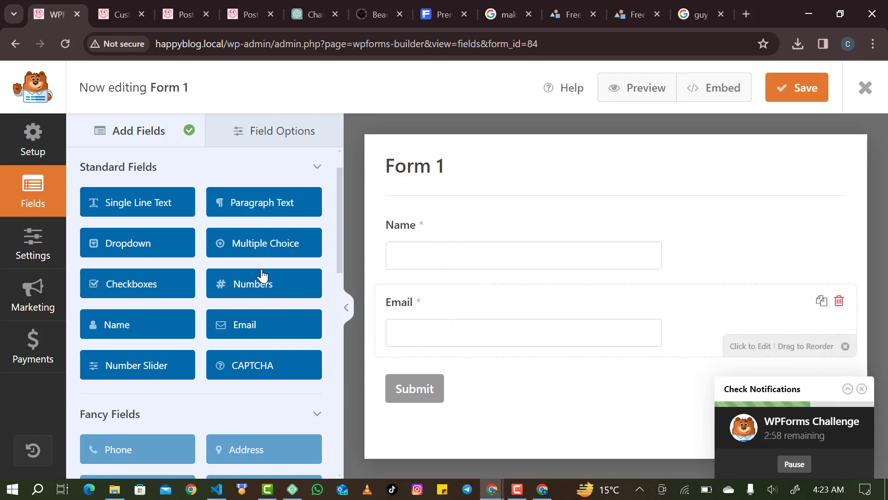
left_click_drag(260, 288, 419, 355)
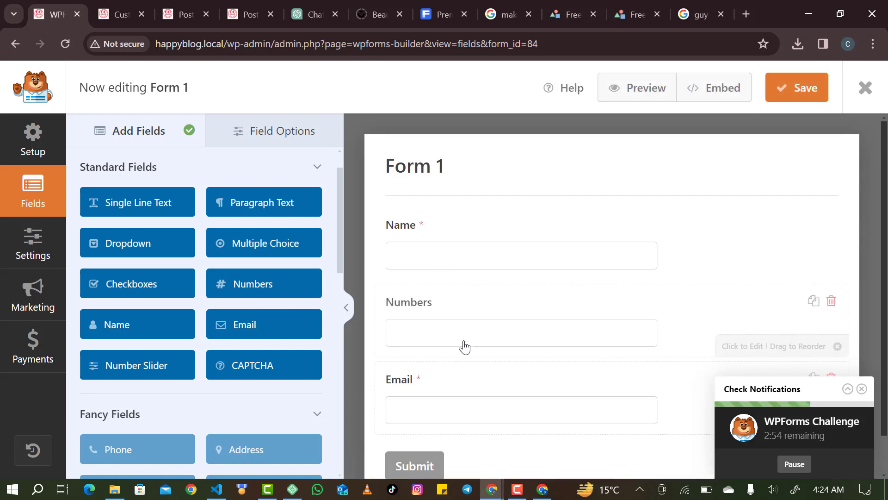
left_click_drag(578, 341, 575, 393)
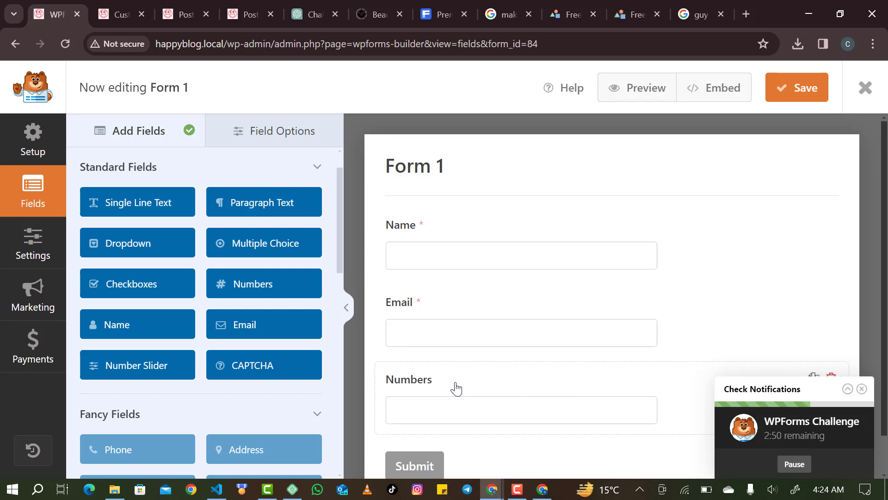
Relabel the Numbers field as Phone, toggling Required on and back off so it stays optional.
left_click(412, 382)
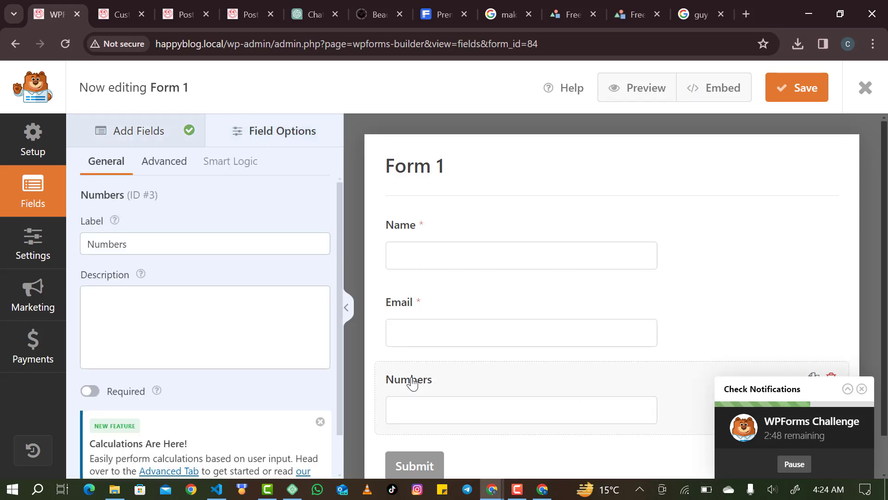
double_click(181, 239)
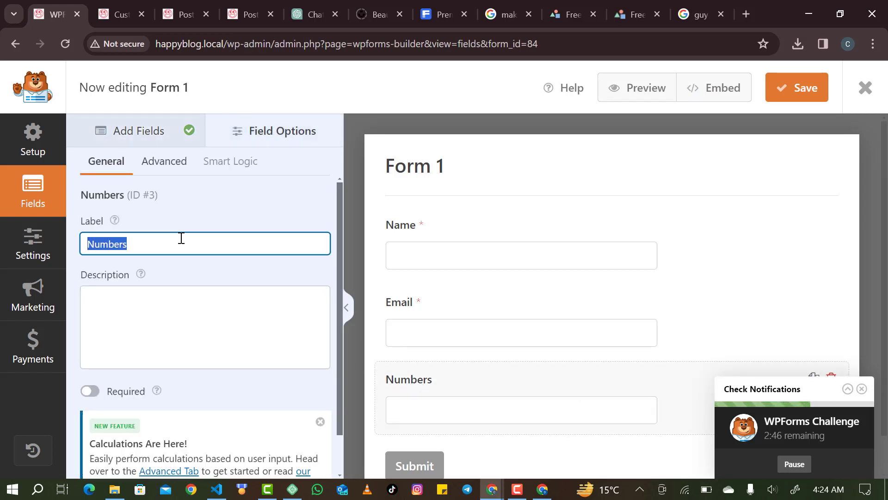
type("Ph")
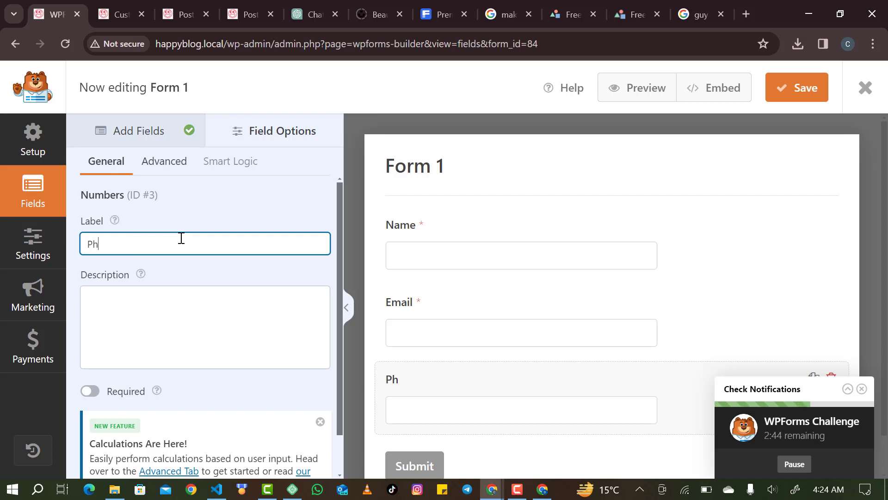
type("one")
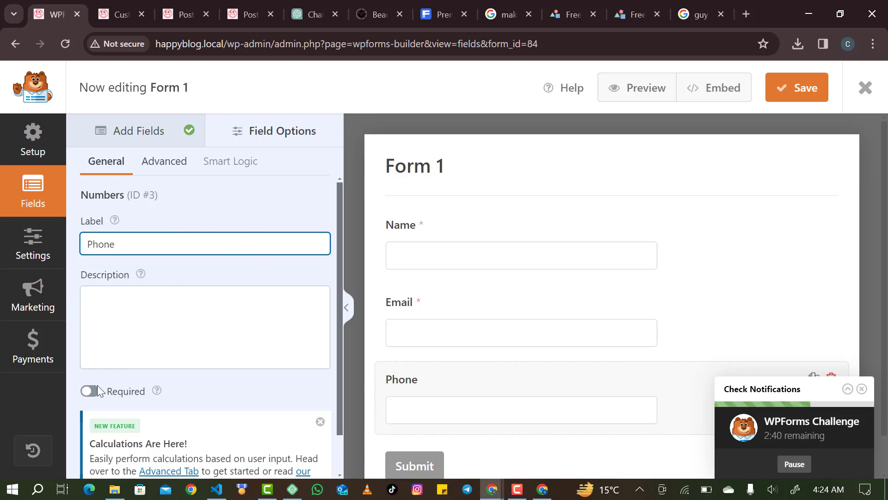
scroll(157, 256, "down", 1)
scroll(152, 260, "up", 1)
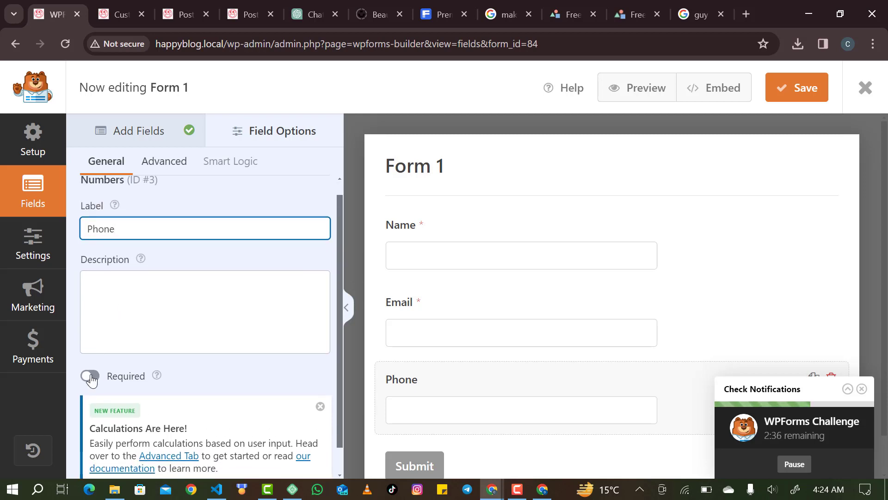
left_click(90, 375)
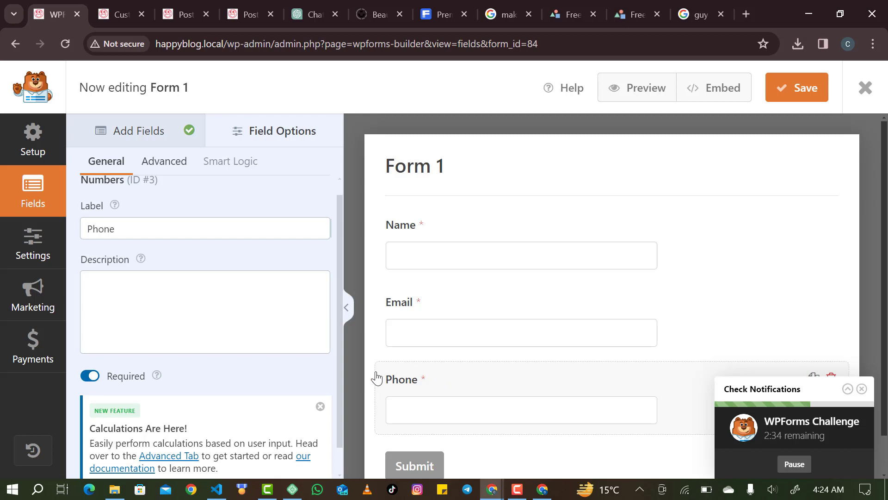
left_click(94, 382)
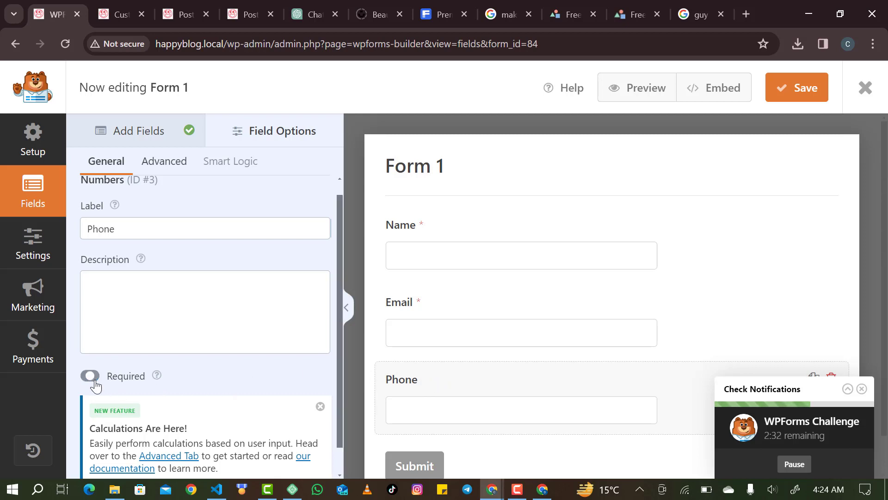
scroll(181, 298, "up", 1)
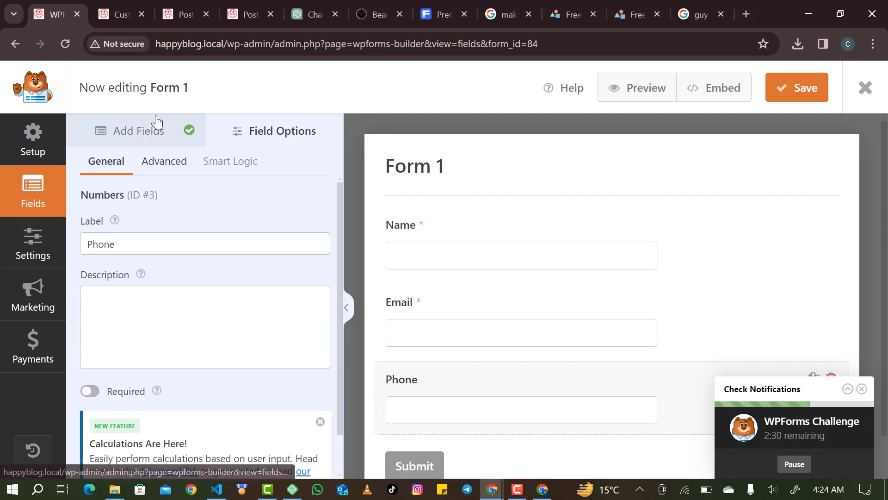
Append a Checkboxes field with default First, Second and Third Choice options after Phone.
left_click(156, 120)
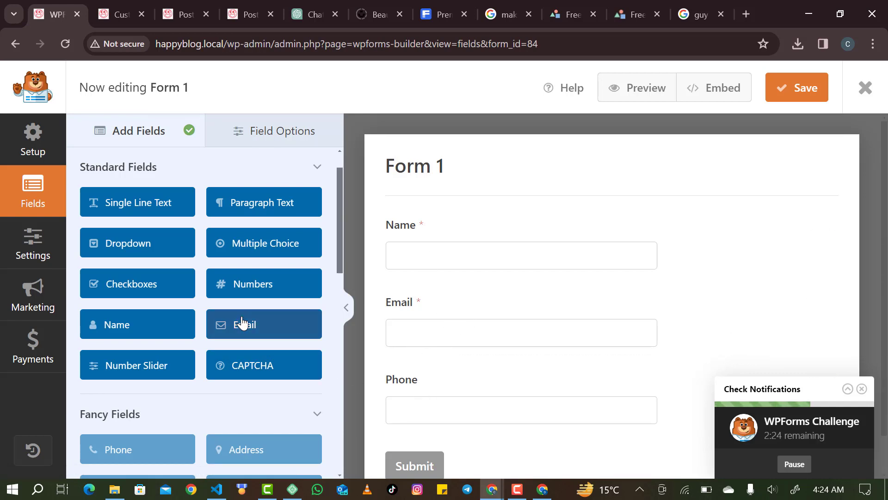
scroll(241, 322, "down", 1)
scroll(242, 323, "up", 1)
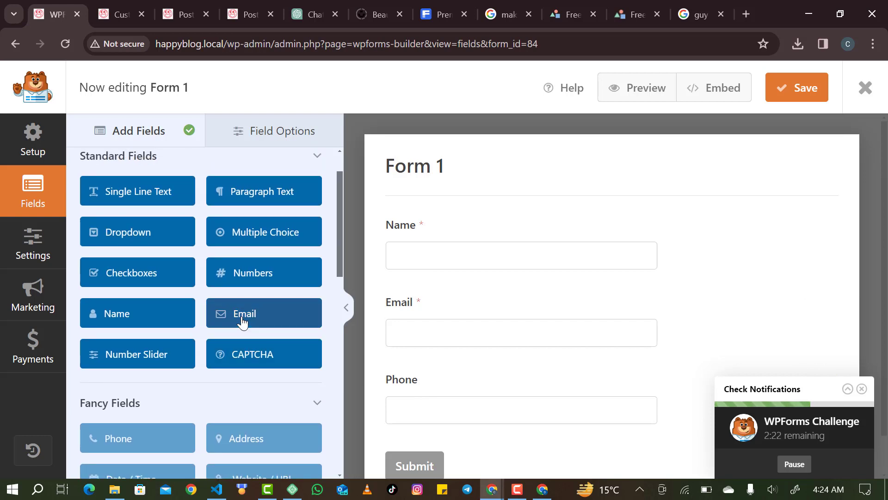
scroll(171, 257, "down", 1)
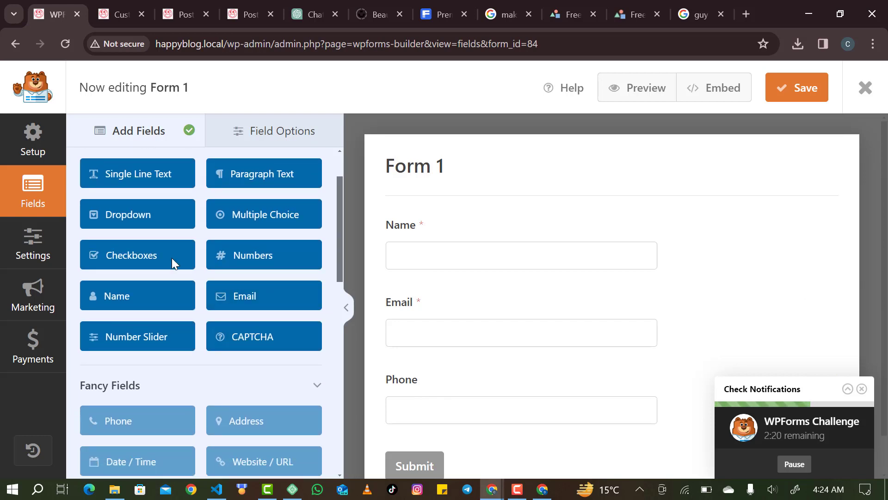
left_click(147, 251)
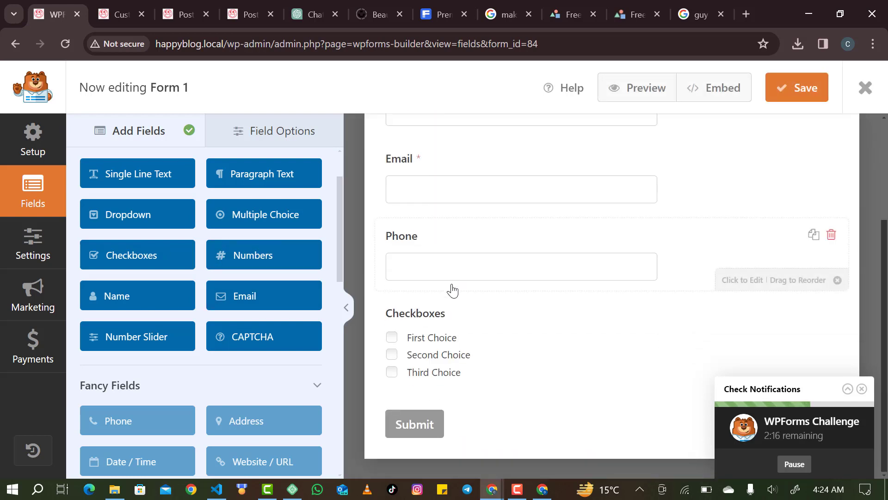
Label the checkbox field 'How can we help you?' and make the first choice about applying as a writer.
left_click(421, 319)
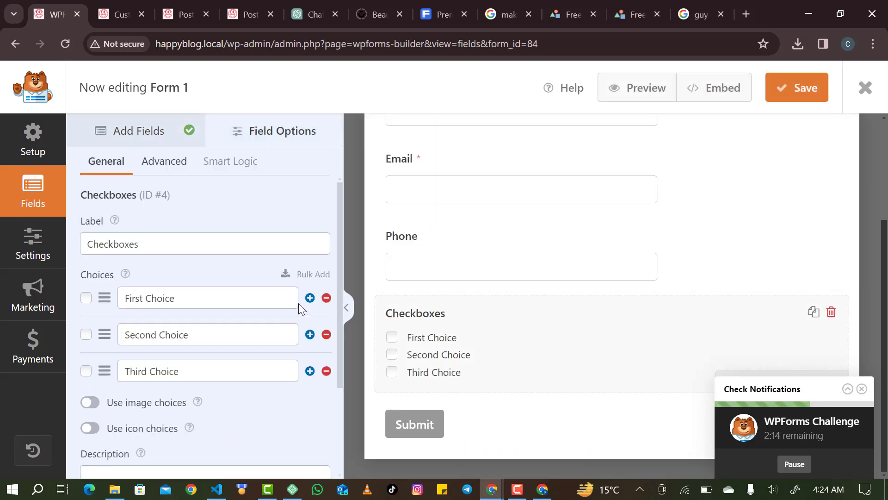
double_click(224, 250)
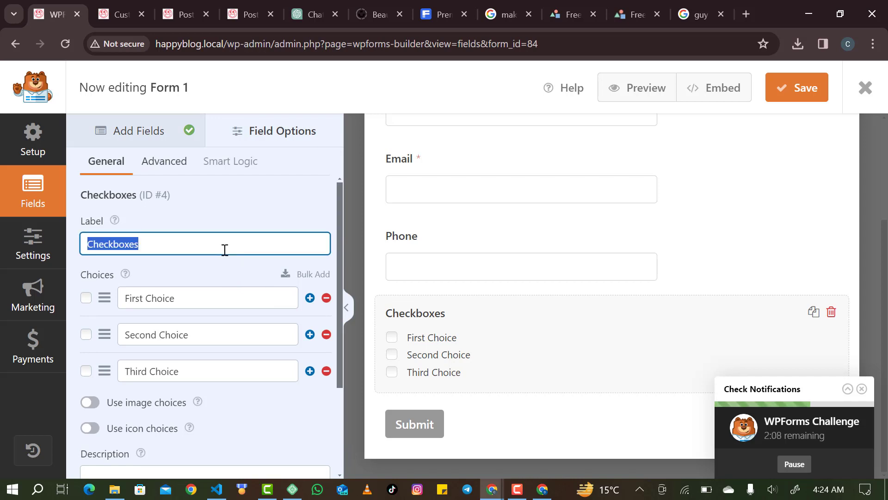
type("How ")
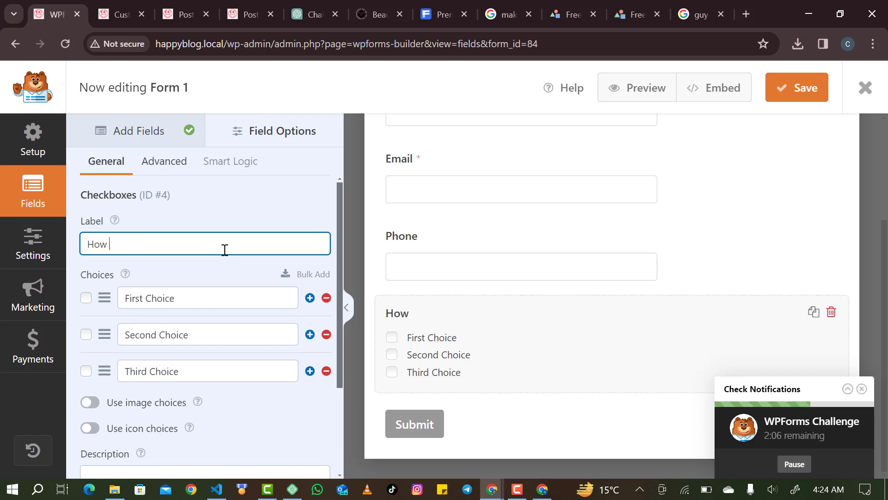
type("can we ")
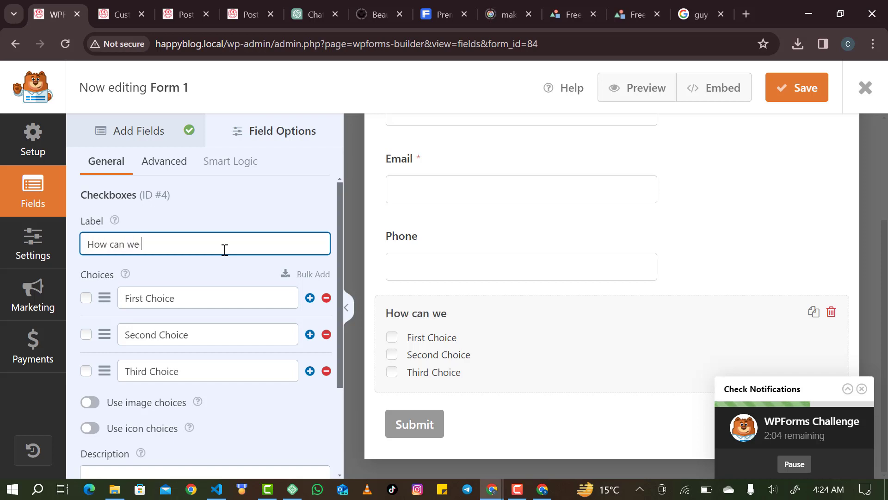
type("help you?")
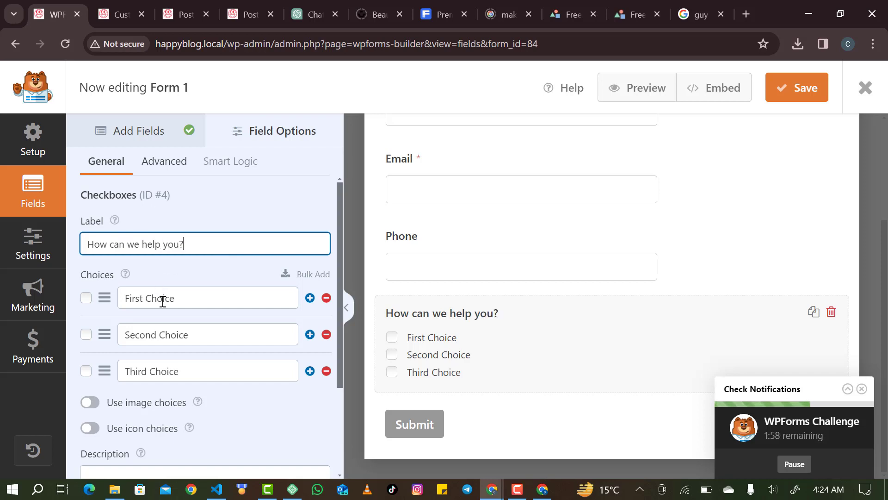
left_click(163, 300)
triple_click(163, 301)
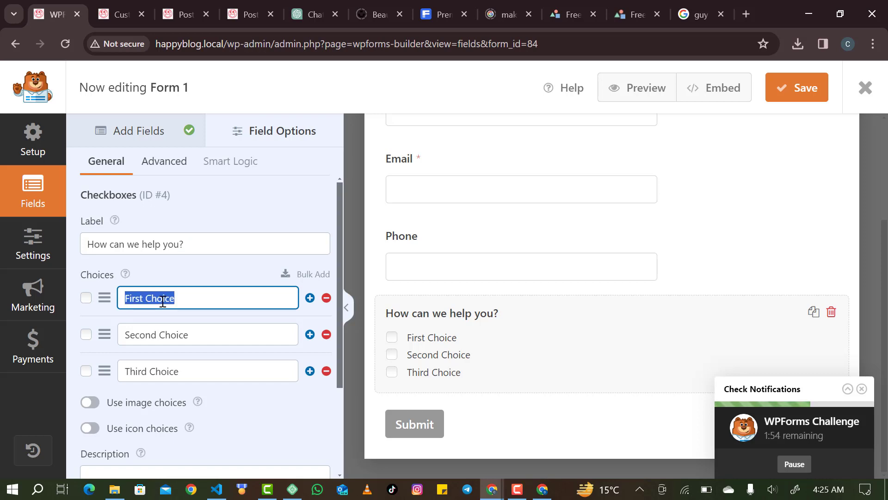
type("I want ")
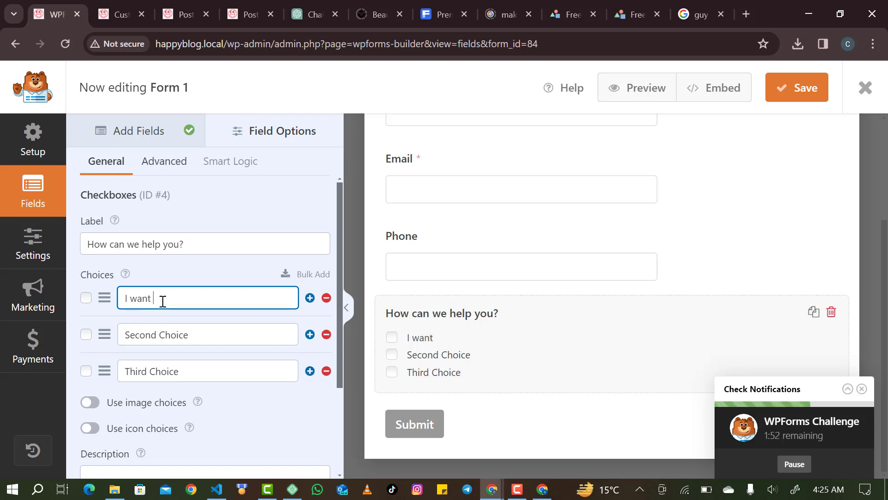
type("to apply ")
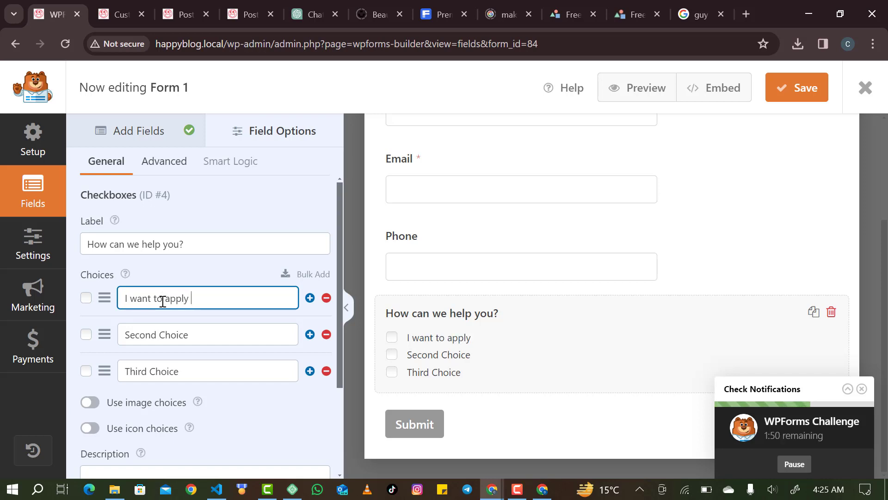
type("as a writer")
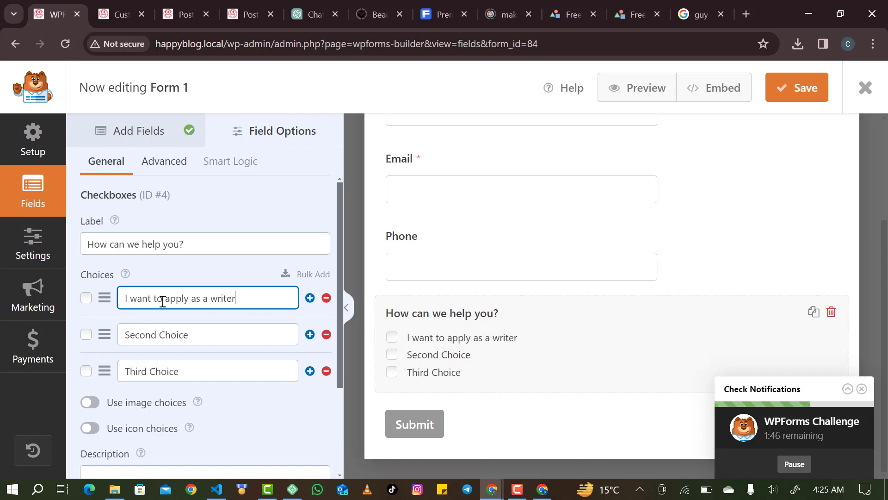
key("Tab")
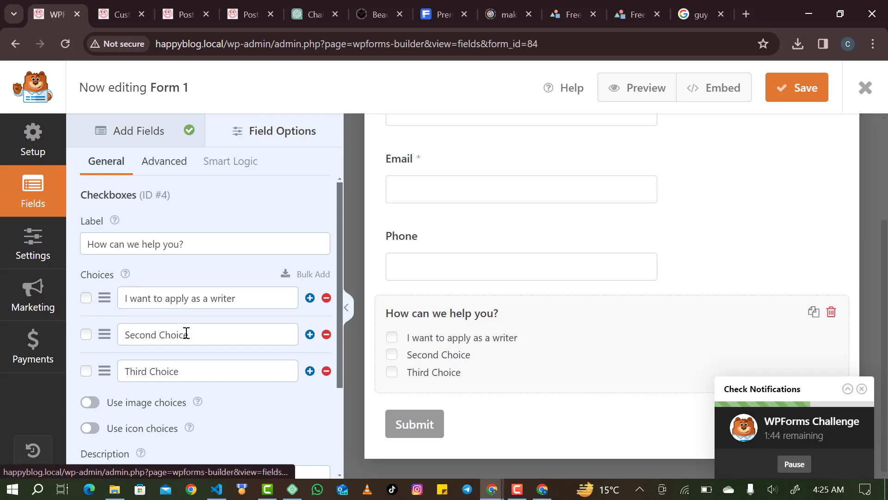
Change the second choice to 'I want to apply as an editor'.
triple_click(186, 333)
type("H")
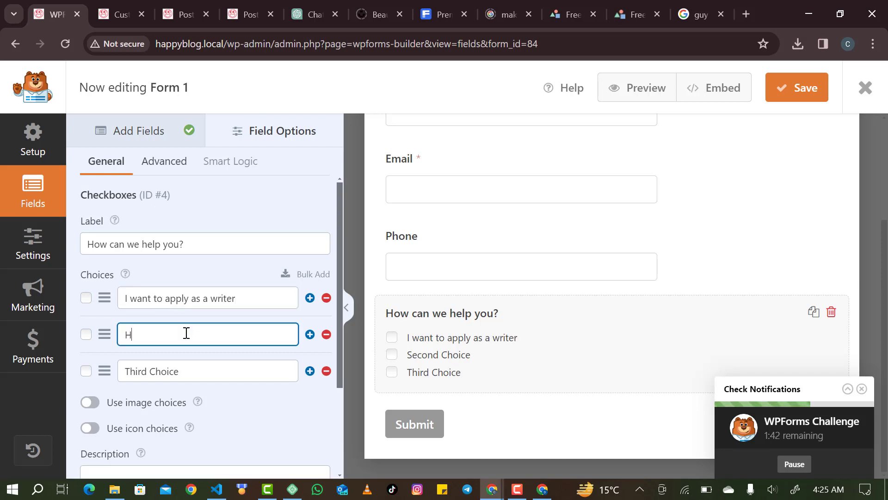
type("e a")
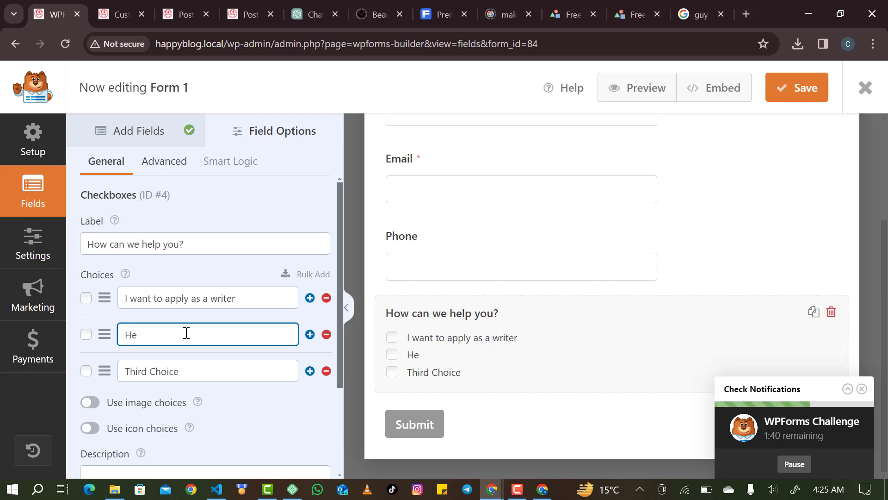
key("BackSpace")
key("BackSpace")
type("I want to")
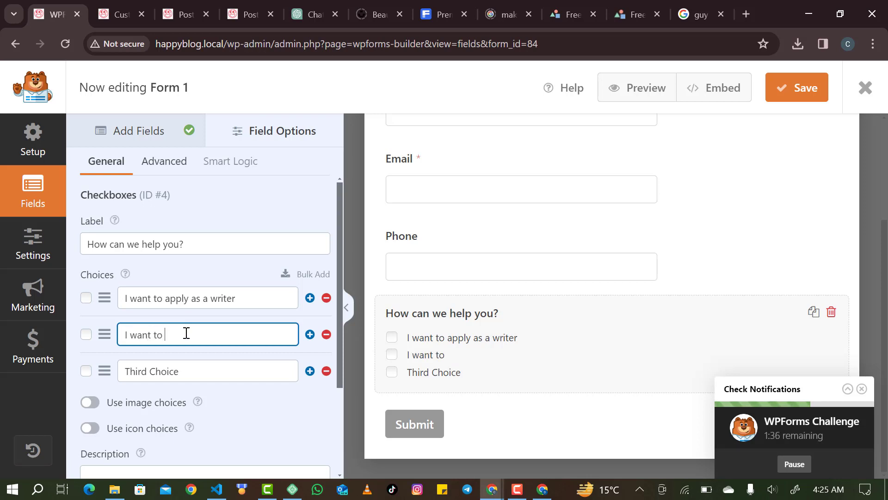
type(" apl")
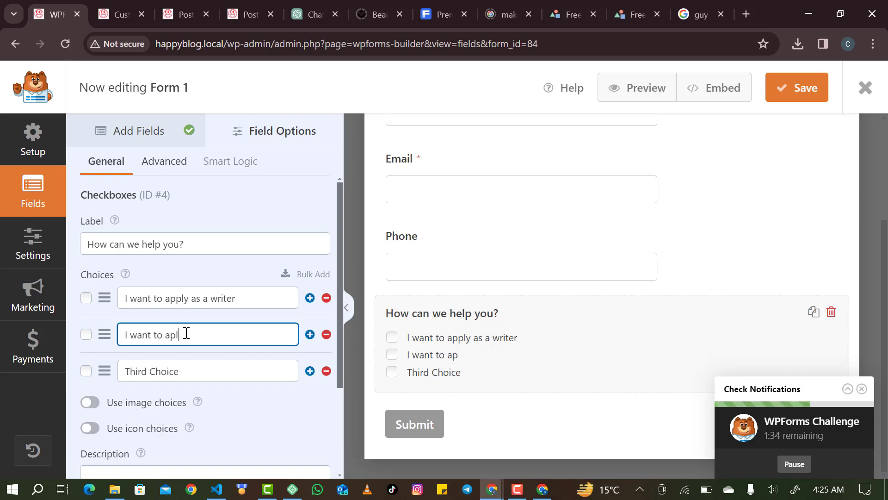
key("BackSpace")
type("ply as an editor")
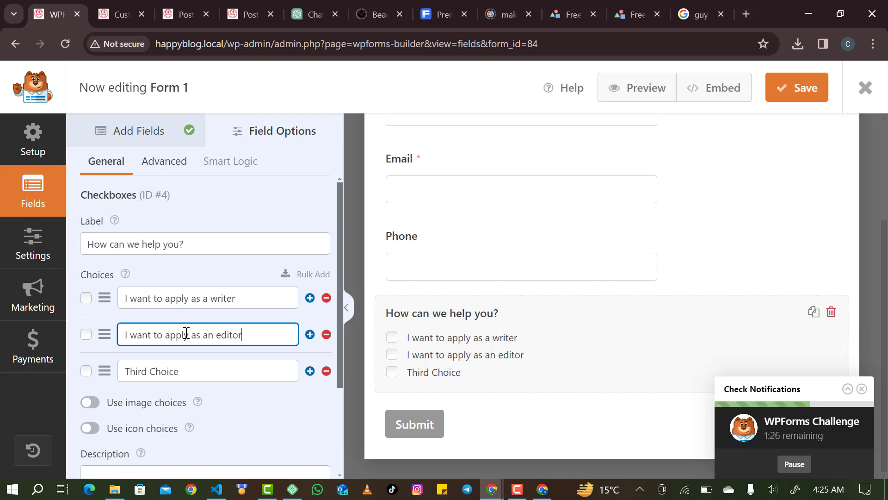
key("Tab")
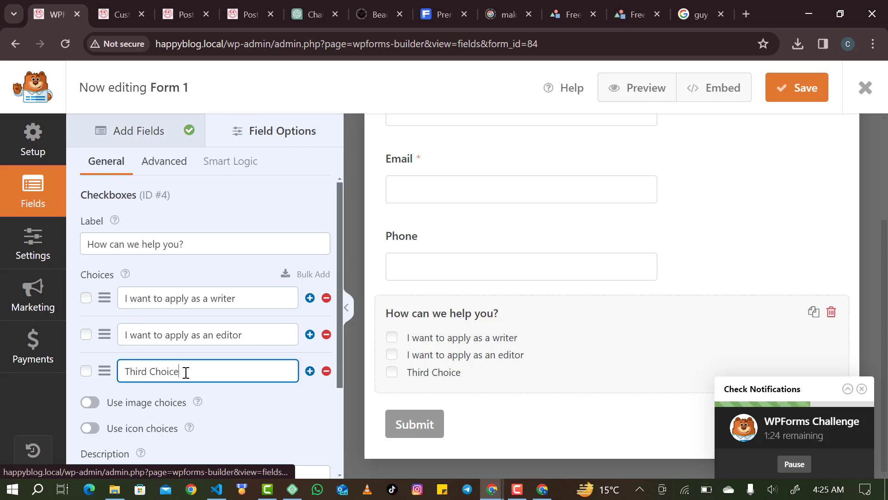
Begin the third choice as 'I want to appy as a…' for the SEO Expert option.
double_click(186, 372)
type("\\\\\\")
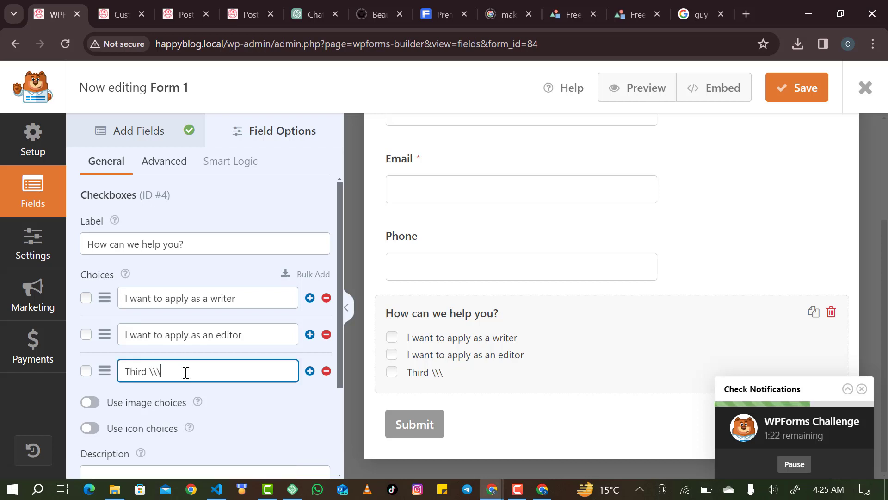
key("BackSpace")
key("BackSpace")
key("BackSpace")
key("BackSpace")
key("BackSpace")
key("BackSpace")
key("BackSpace")
key("BackSpace")
key("BackSpace")
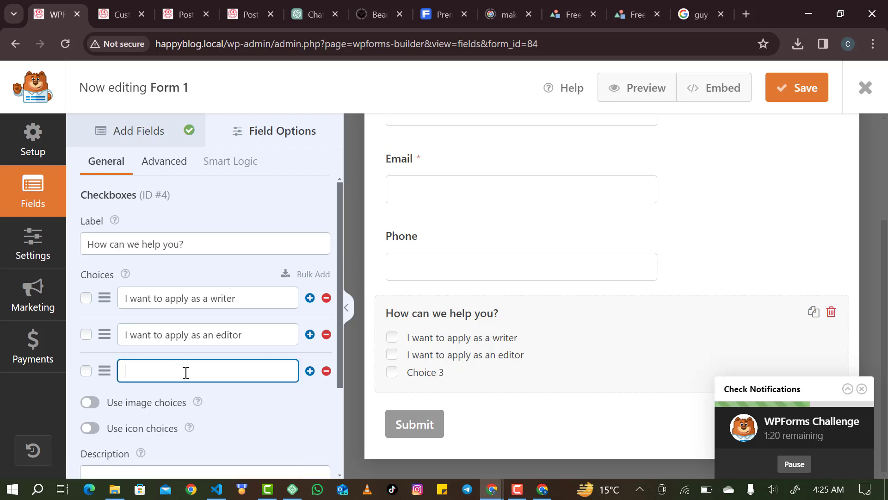
type("I ")
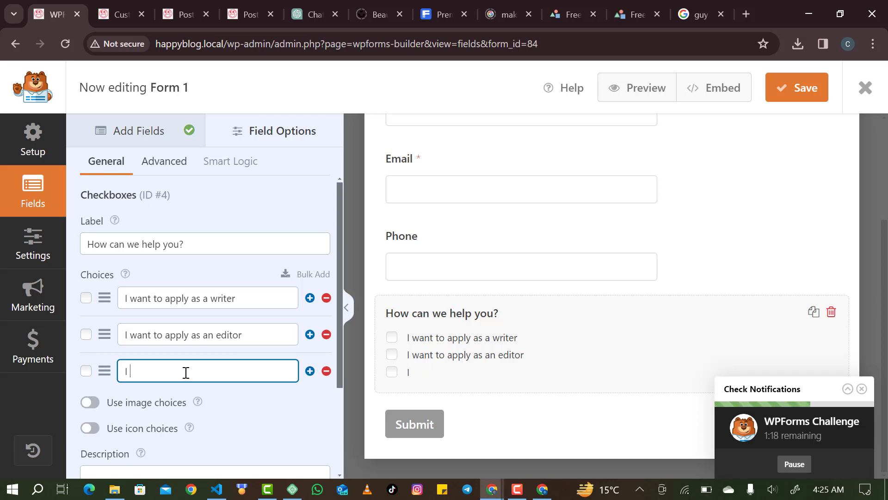
type("want to app")
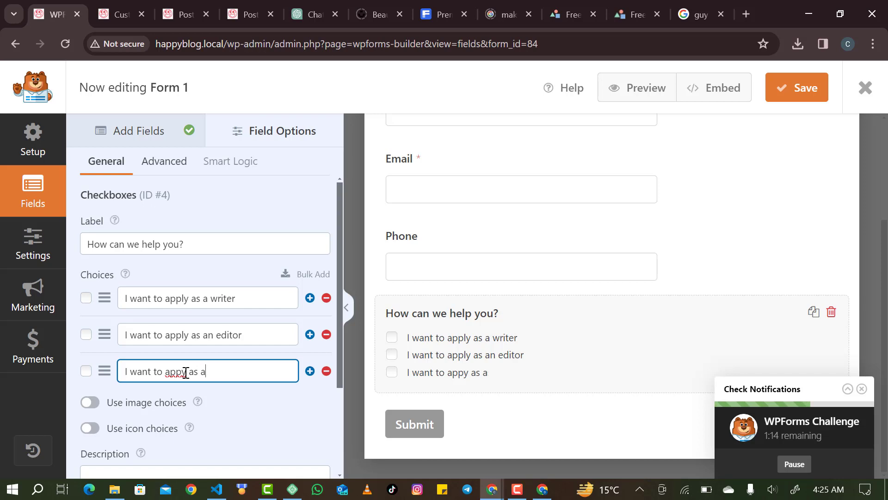
type("y as a")
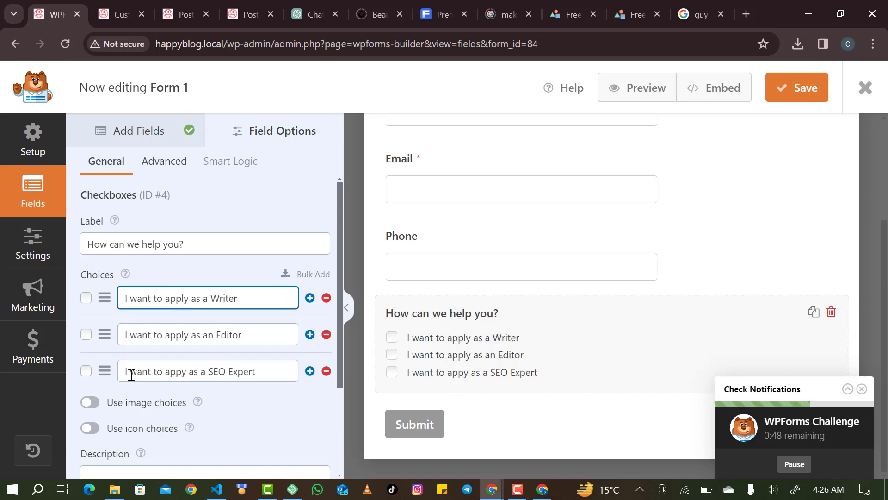
Try image choices, then switch the checkboxes to icon choices and accept the icon library download.
left_click(100, 396)
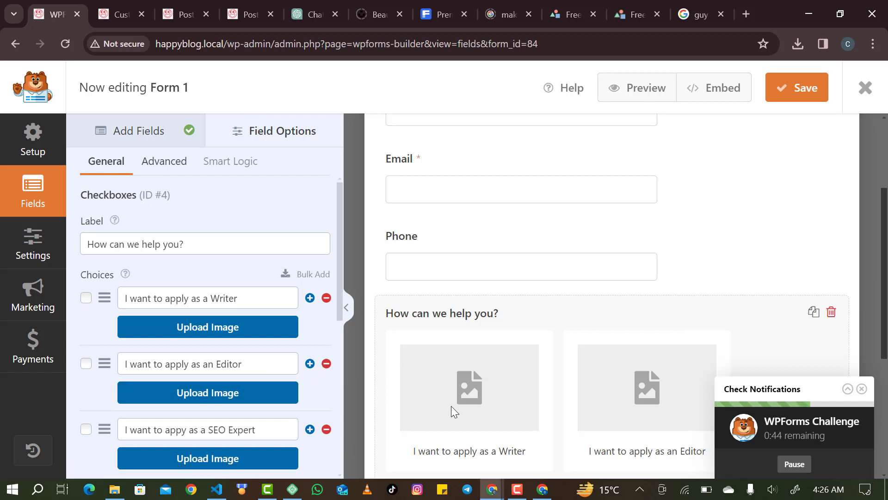
scroll(451, 406, "down", 1)
scroll(604, 362, "down", 4)
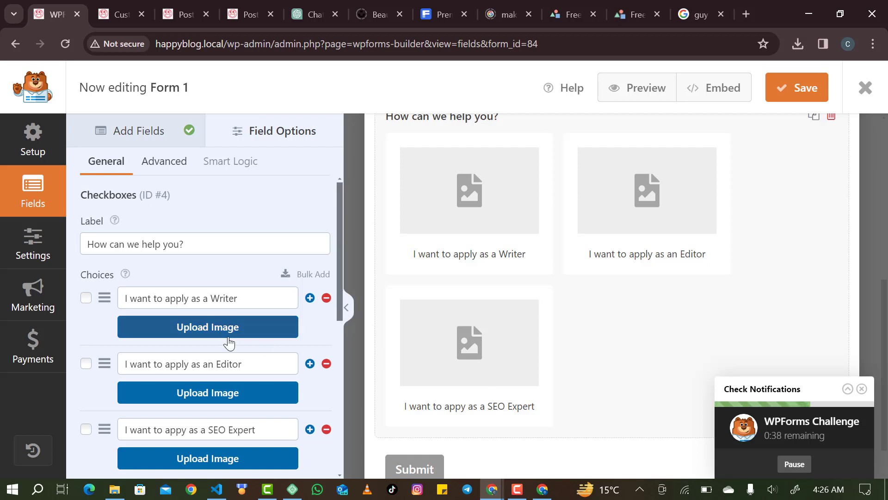
scroll(146, 364, "down", 3)
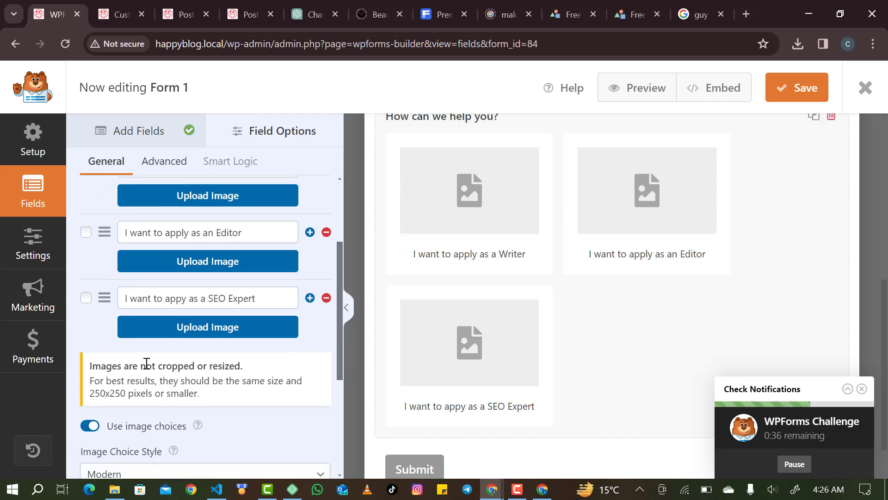
left_click(94, 423)
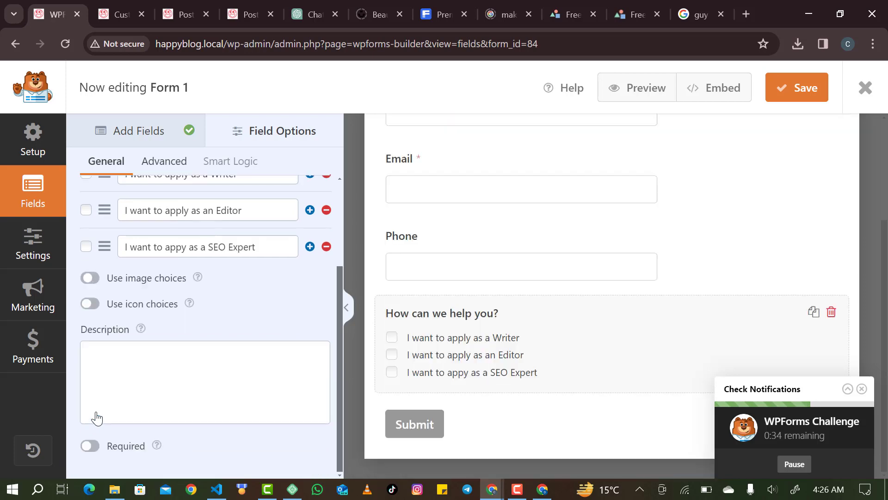
left_click(90, 309)
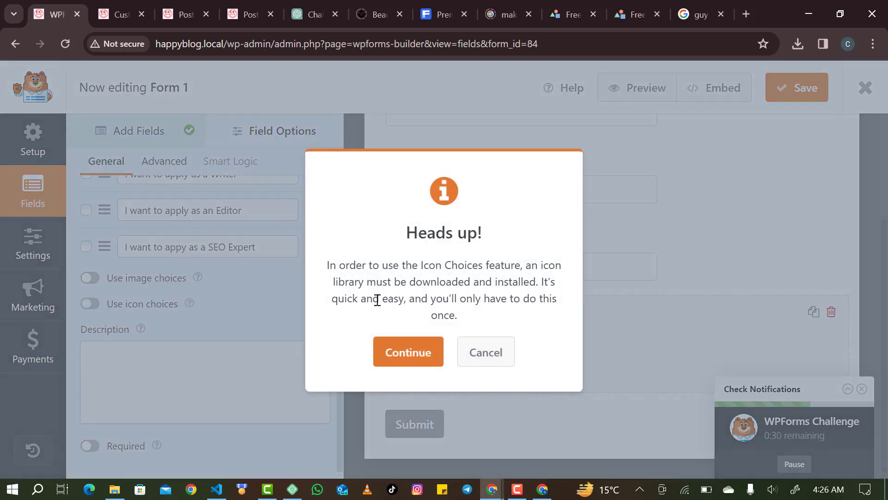
left_click(418, 361)
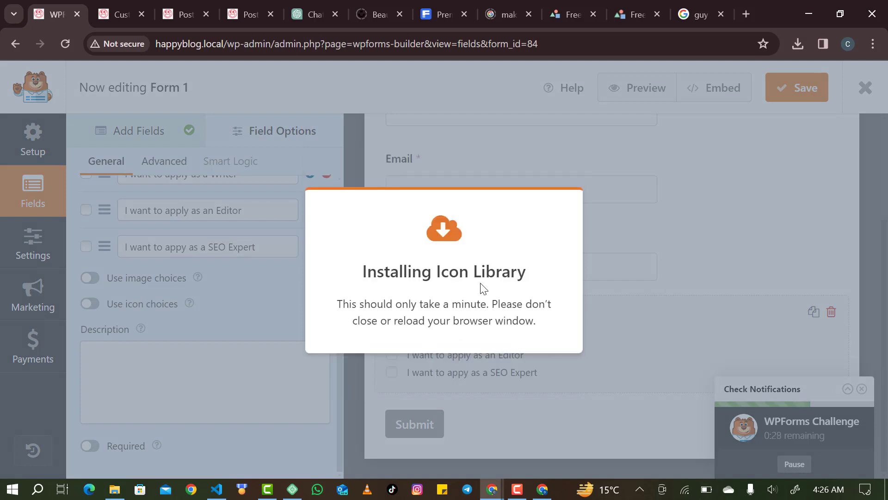
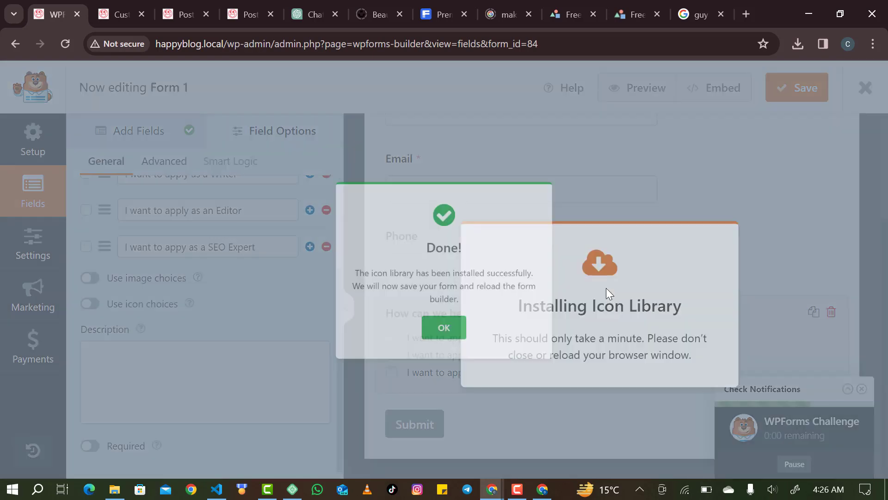
Dismiss the install notice and turn off icon choices for the 'How can we help you?' checkboxes.
key("Return")
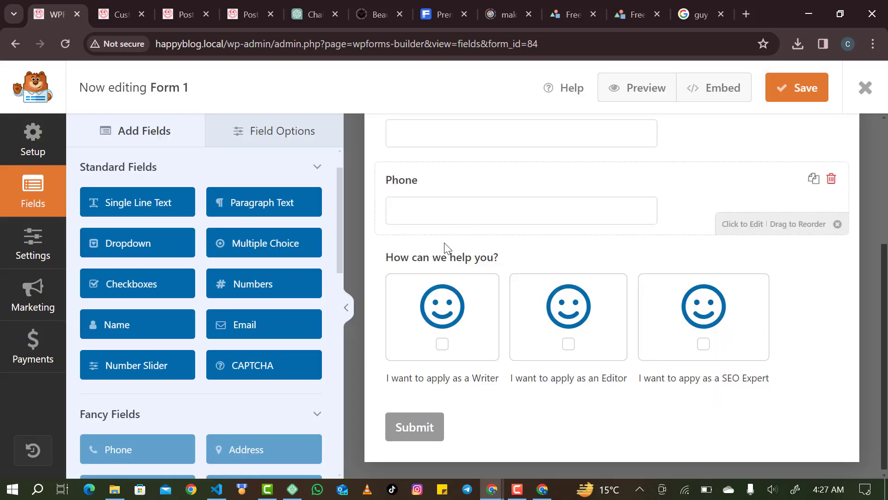
left_click(445, 350)
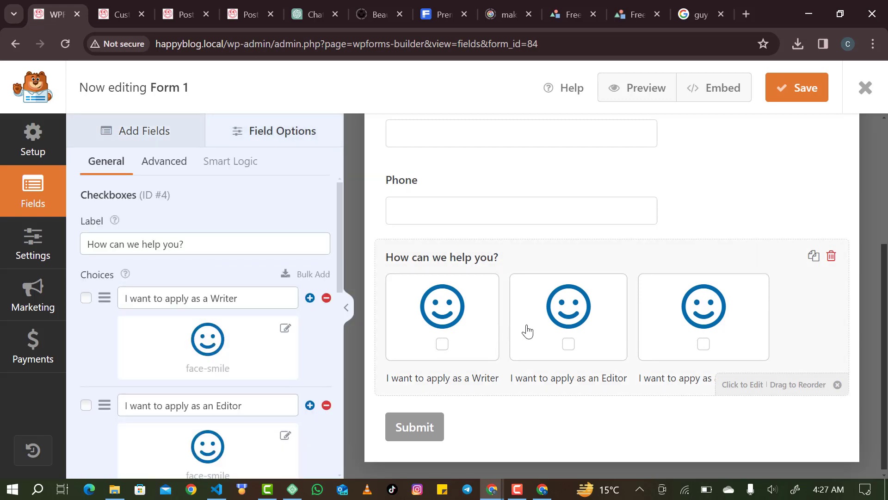
scroll(213, 342, "down", 5)
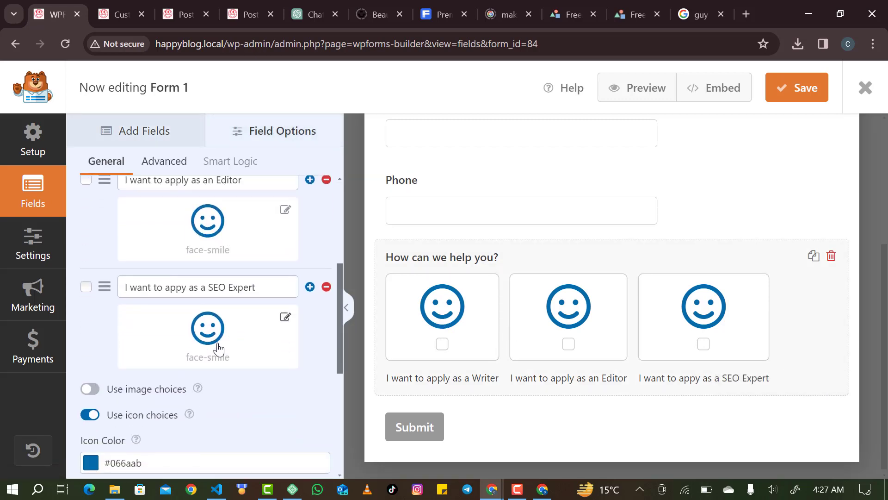
left_click(93, 415)
scroll(157, 353, "up", 3)
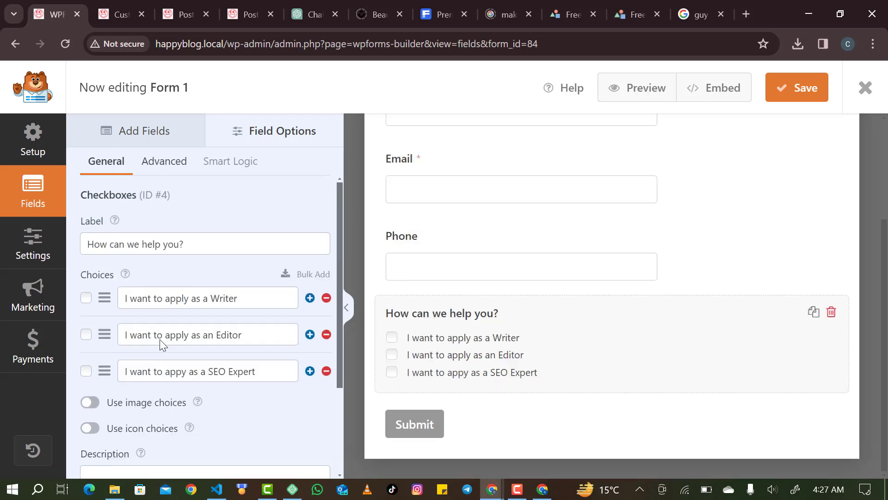
left_click(139, 141)
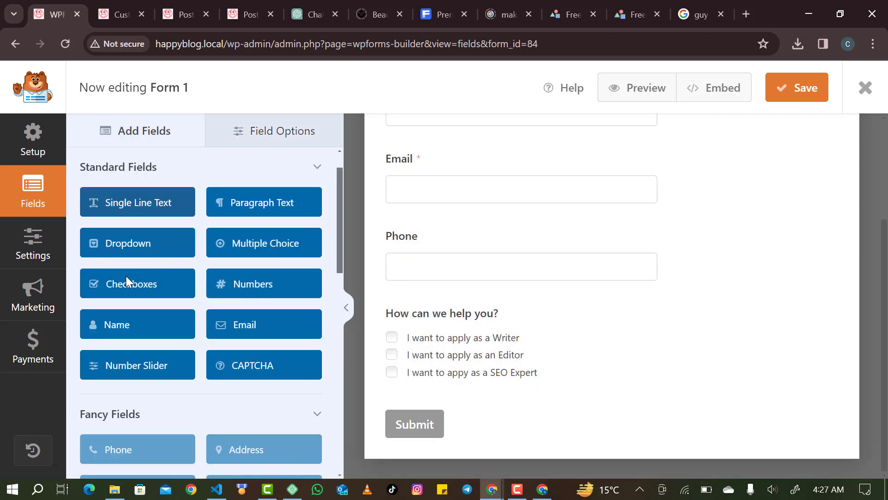
Add a required Paragraph Text field labelled 'Message' below the checkboxes.
scroll(127, 340, "down", 1)
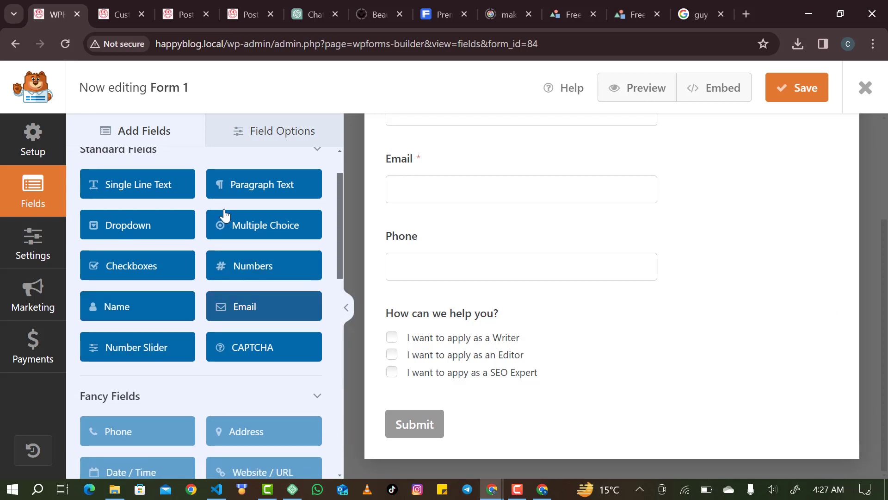
left_click_drag(245, 193, 401, 377)
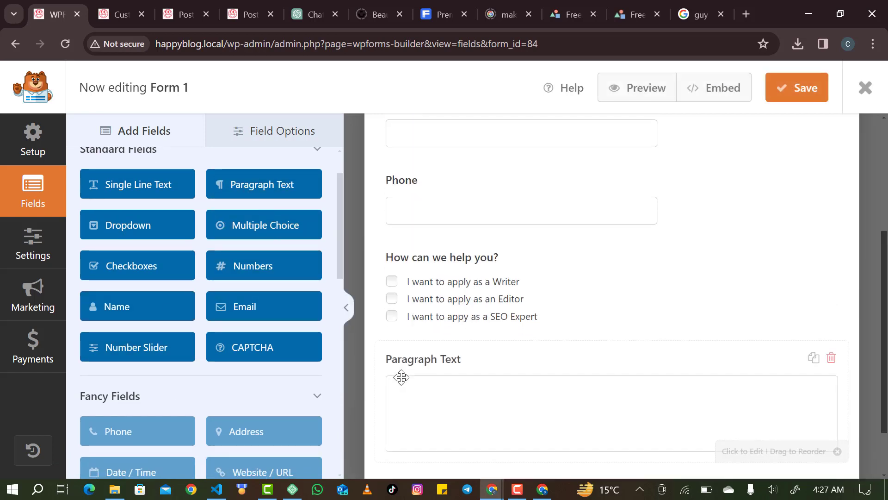
left_click(430, 370)
triple_click(258, 237)
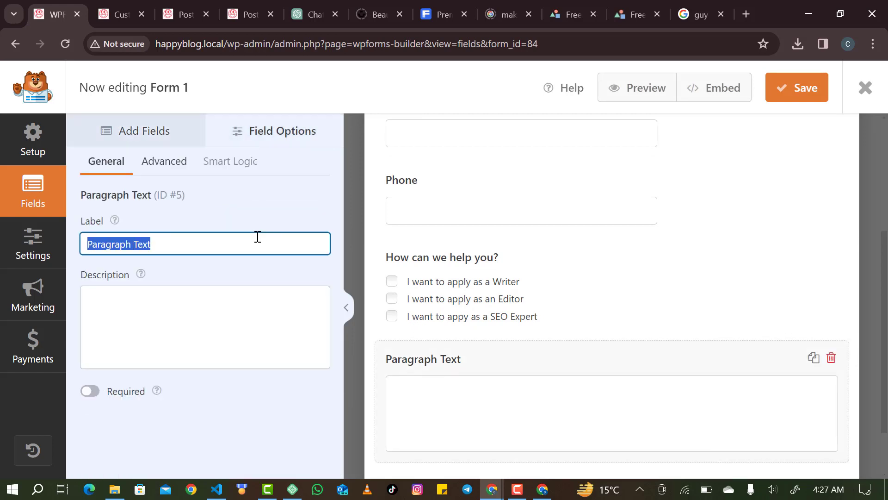
type("Me")
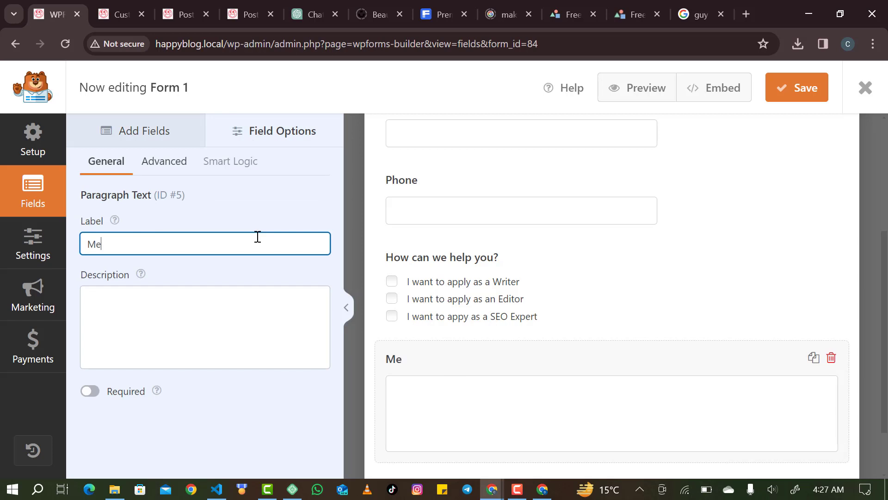
type("ssage")
left_click(117, 396)
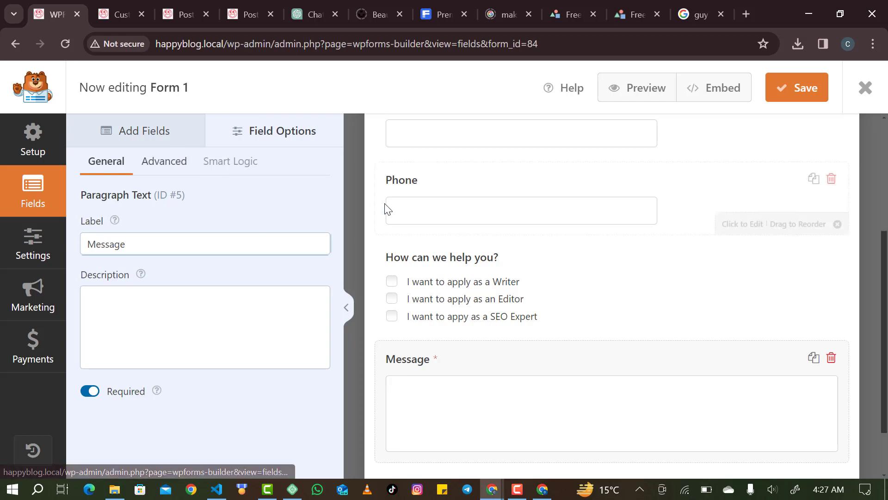
scroll(523, 337, "down", 1)
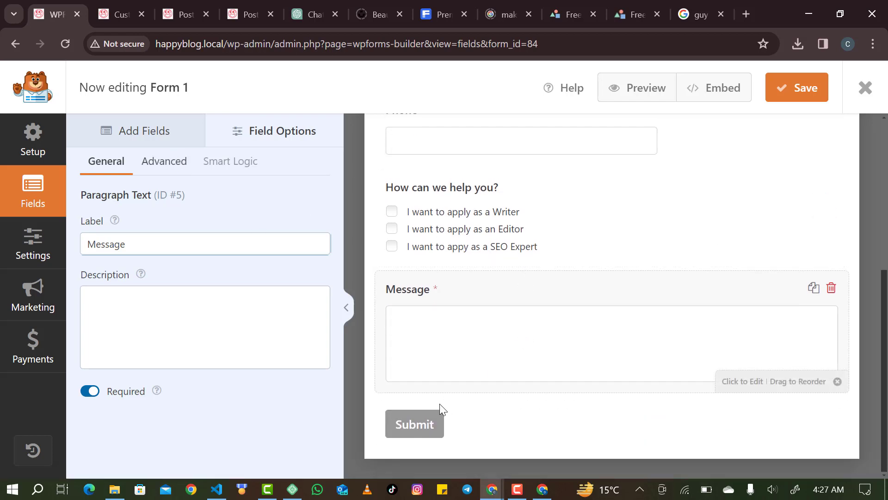
left_click(431, 429)
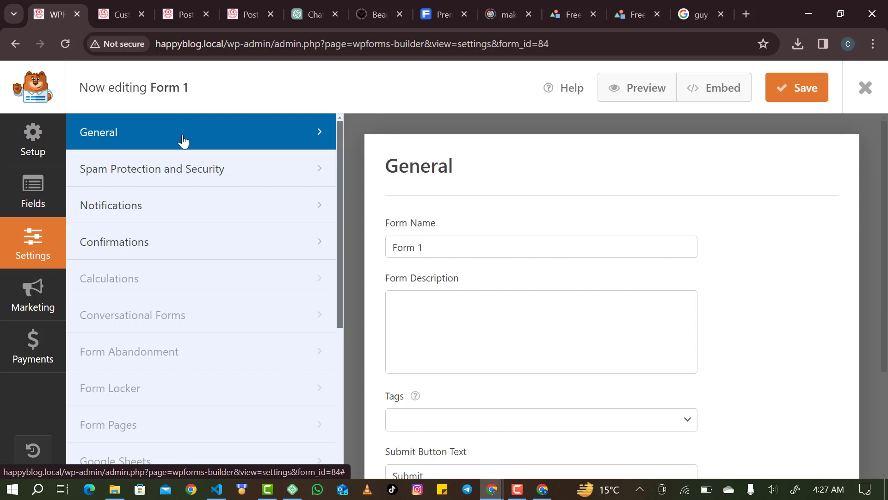
Review the form's Advanced and Spam Protection and Security settings.
scroll(448, 297, "down", 3)
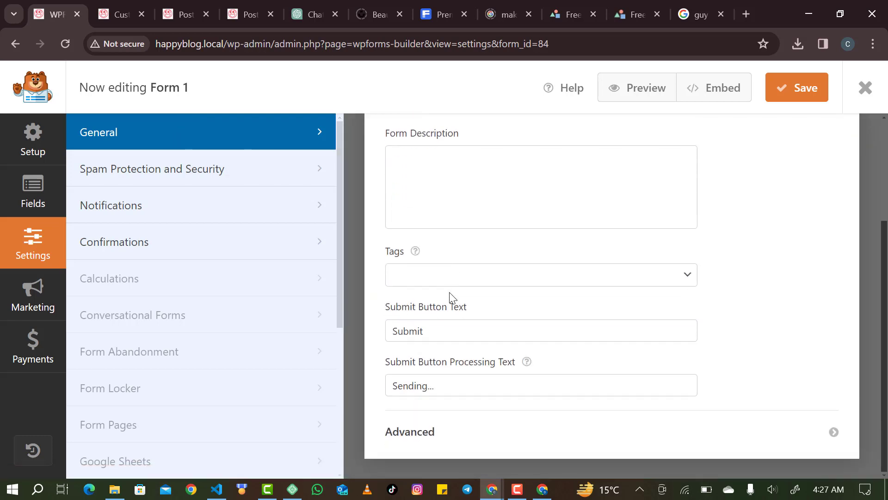
left_click(416, 432)
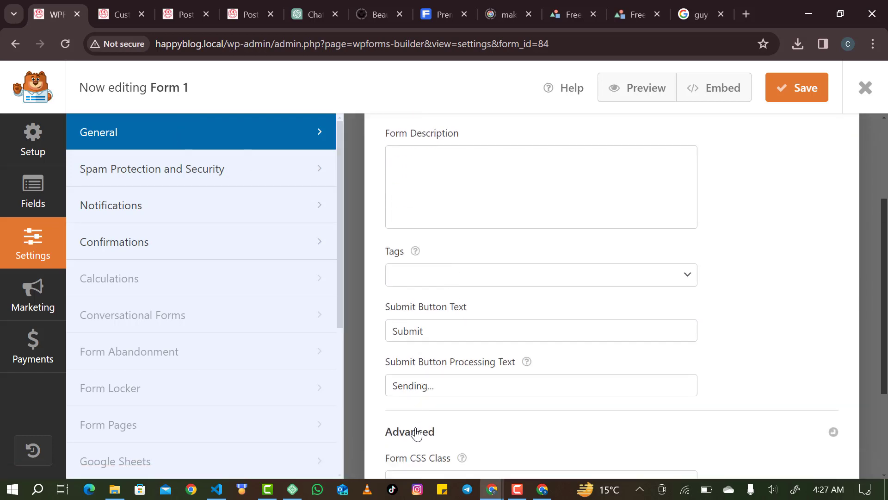
scroll(417, 432, "down", 3)
scroll(292, 268, "down", 2)
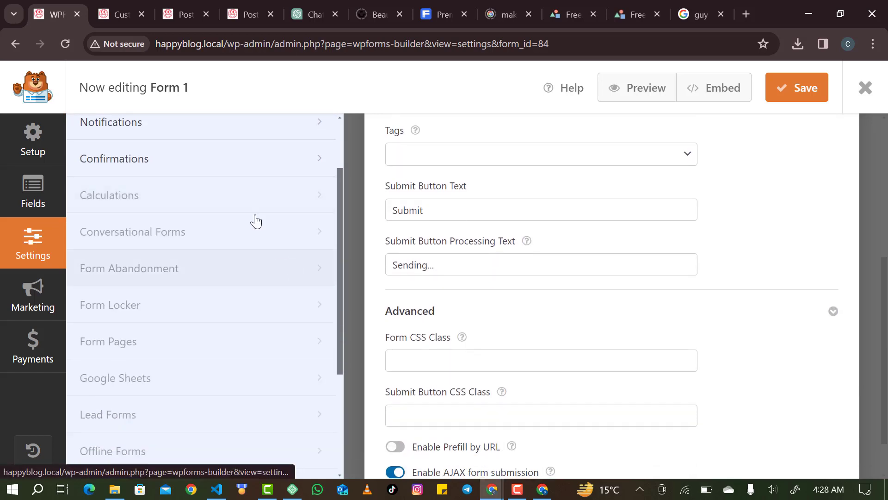
scroll(250, 213, "up", 2)
left_click(229, 179)
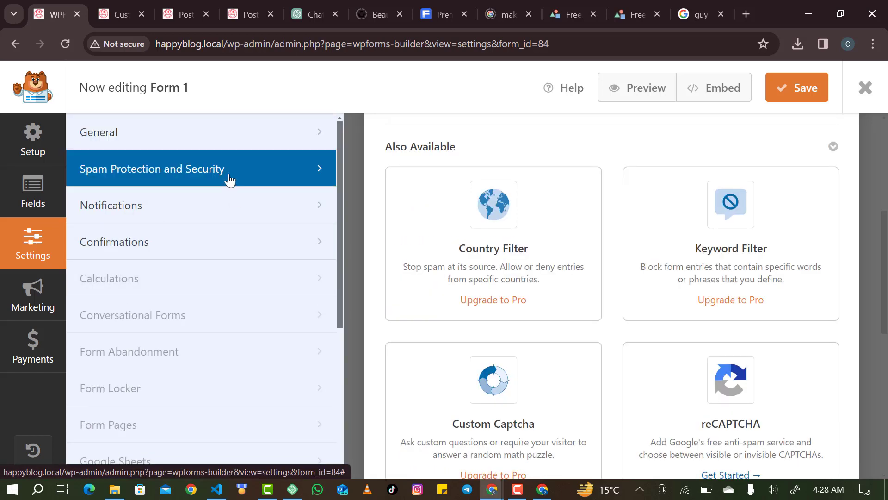
scroll(541, 288, "down", 3)
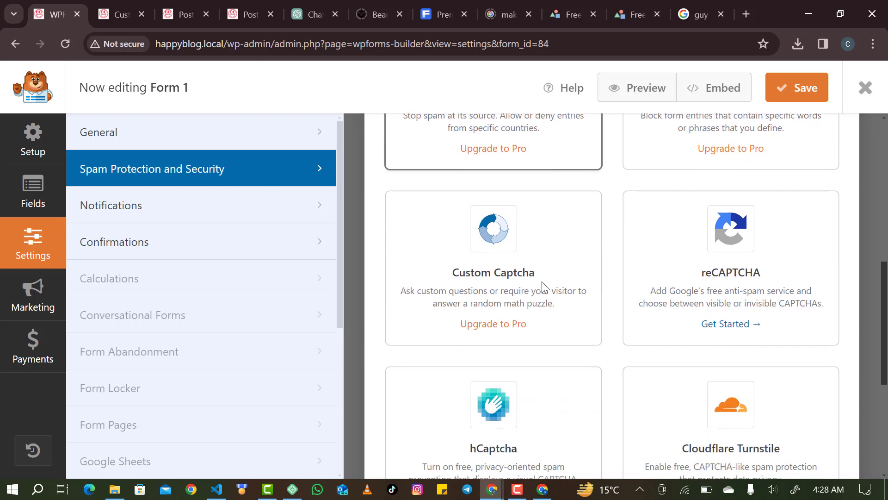
scroll(544, 286, "down", 3)
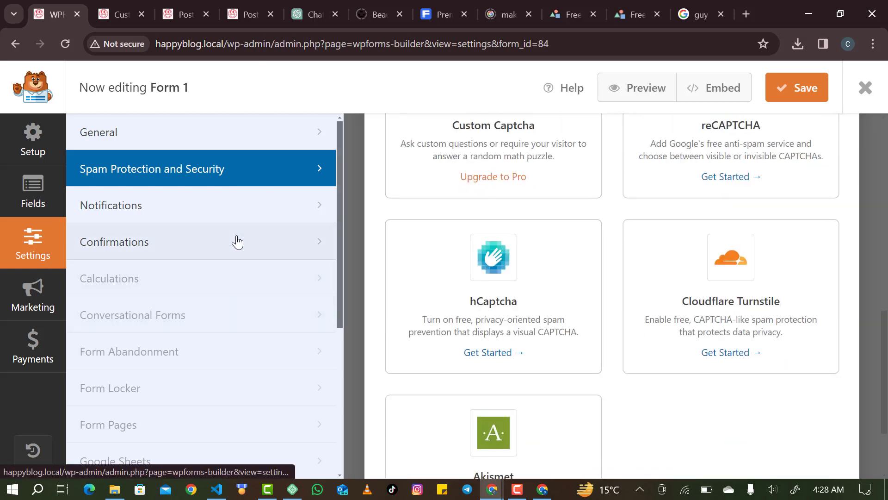
left_click(243, 204)
Look over the notification's Send To address, Subject line and From Name fields.
scroll(458, 278, "up", 3)
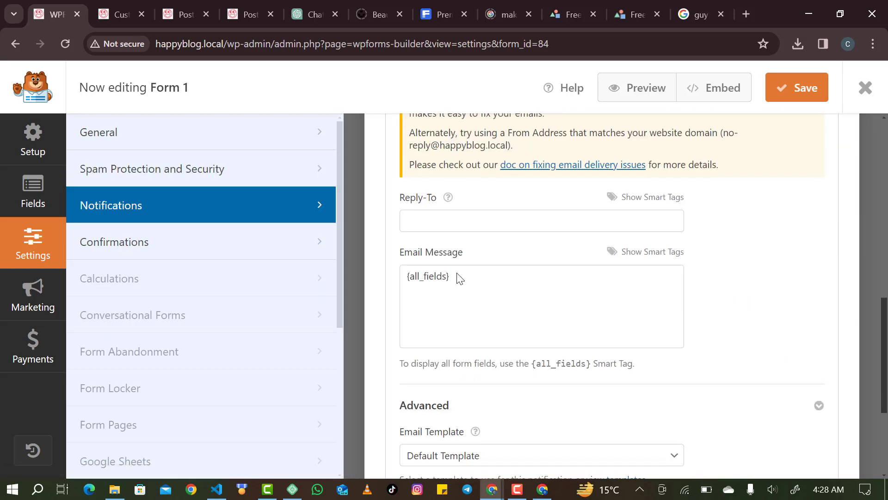
scroll(458, 278, "up", 6)
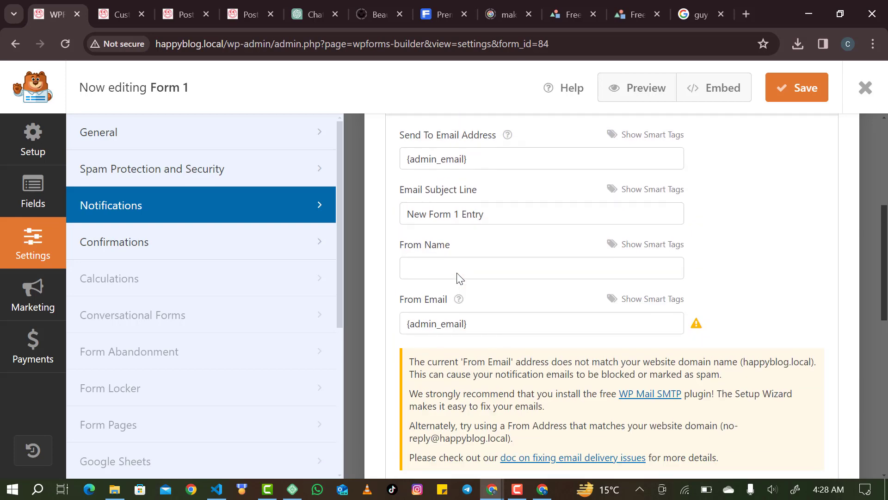
scroll(457, 276, "up", 3)
scroll(457, 276, "down", 2)
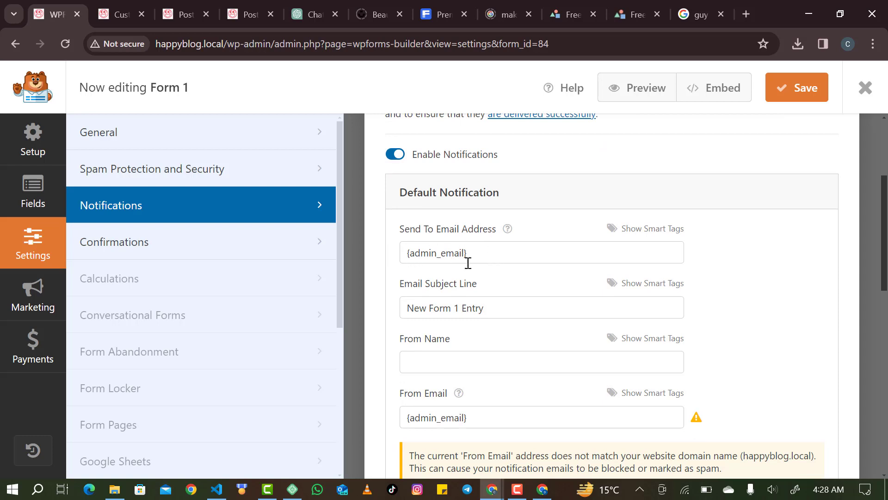
left_click_drag(467, 251, 392, 254)
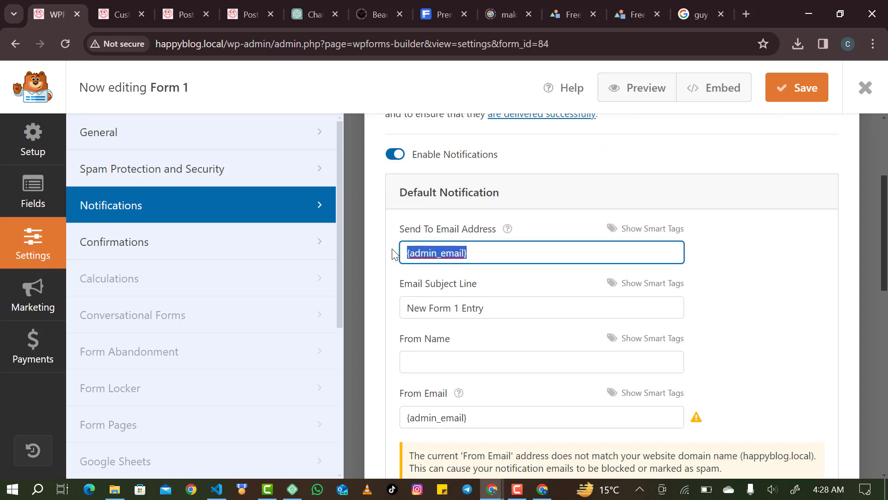
left_click(491, 254)
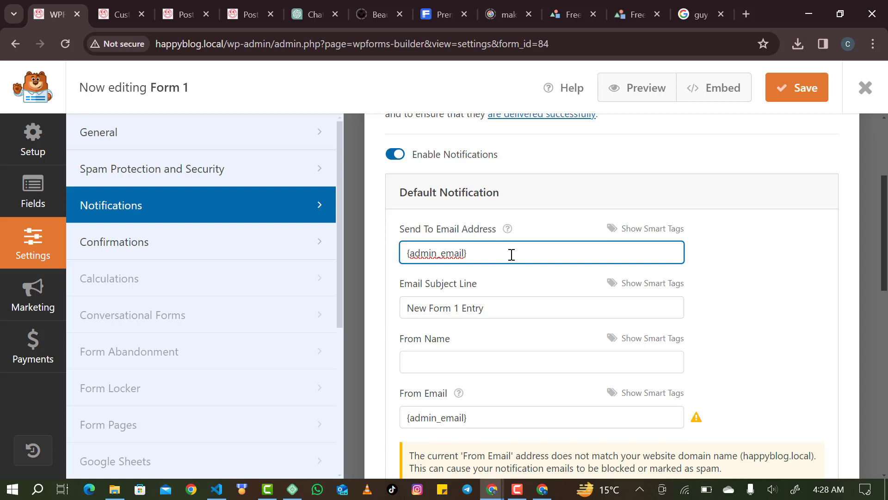
scroll(511, 254, "down", 2)
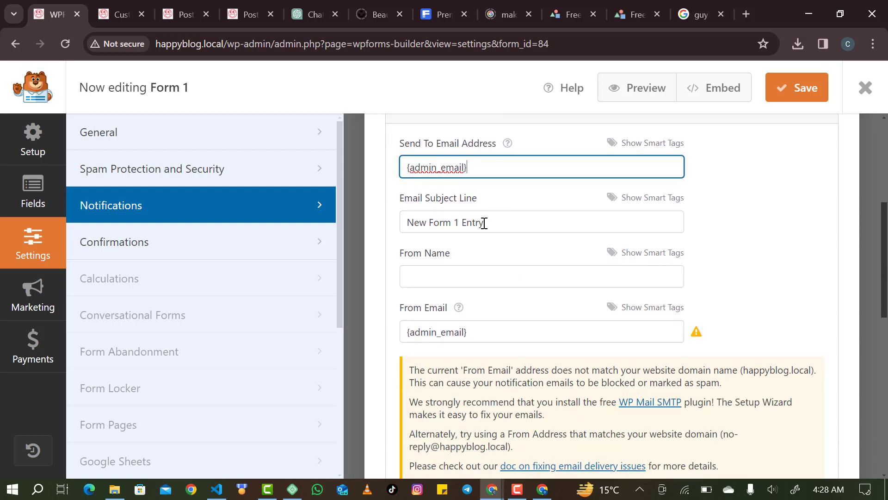
triple_click(500, 220)
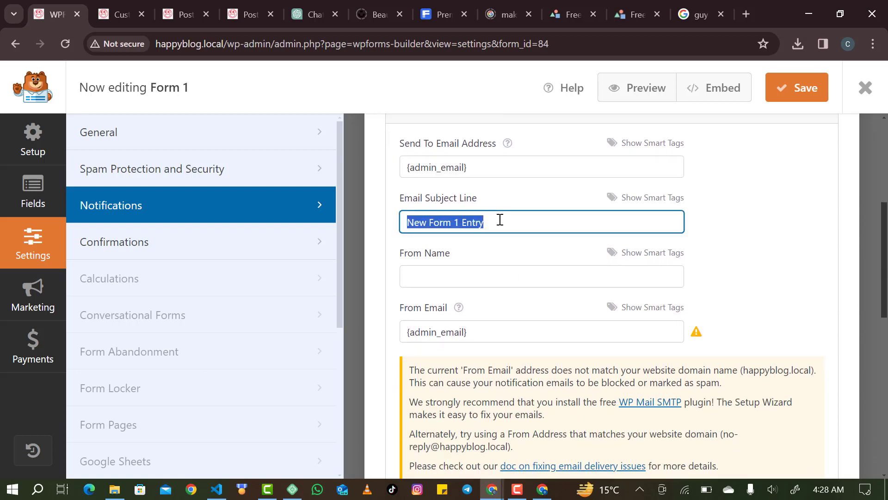
scroll(515, 145, "down", 1)
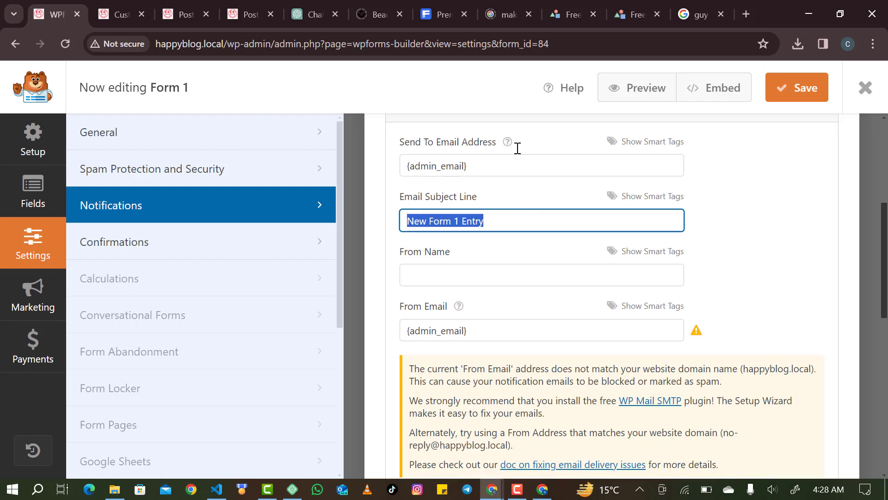
left_click(479, 271)
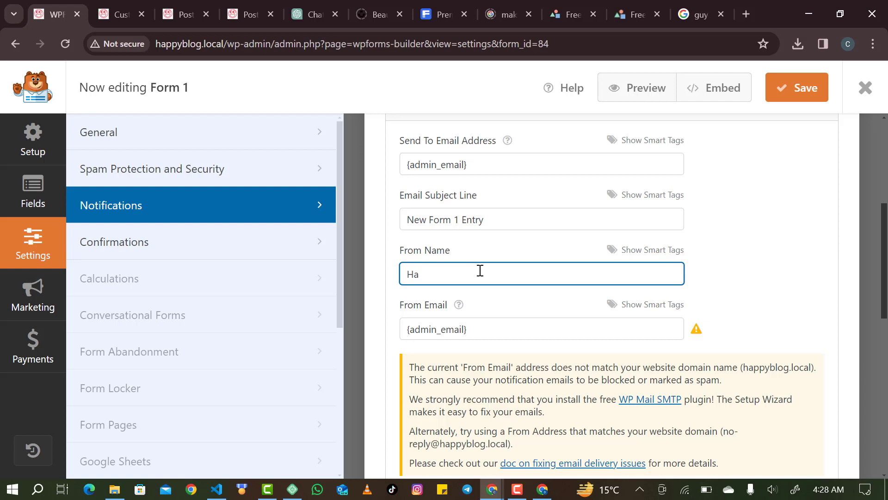
type("ppy Blog")
scroll(453, 321, "down", 2)
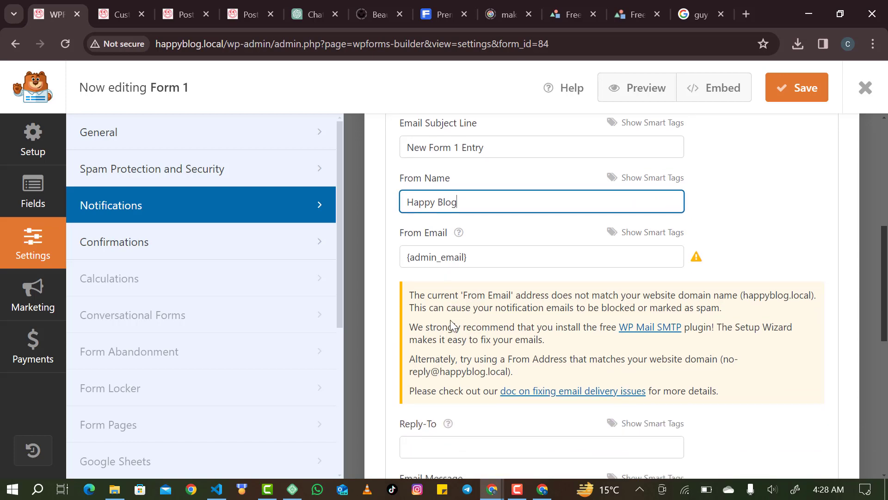
scroll(451, 320, "down", 3)
Copy the {admin_email} value from From Email into the Reply-To field.
left_click(448, 299)
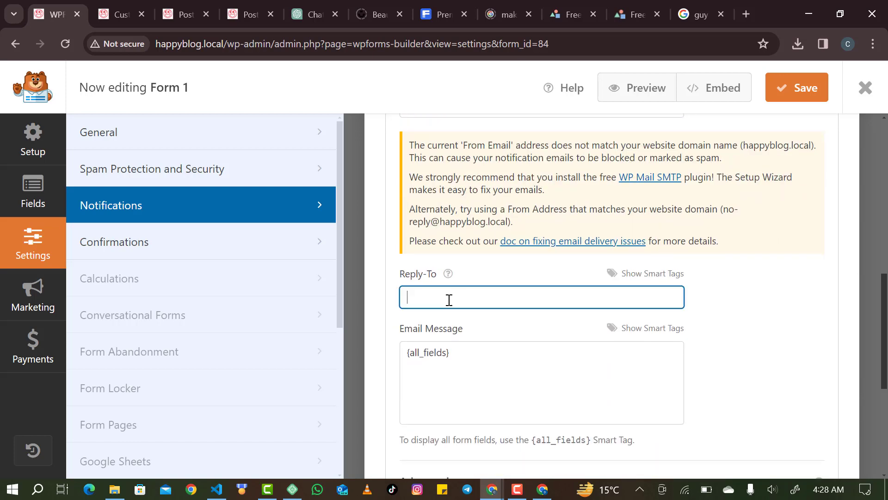
scroll(473, 278, "up", 5)
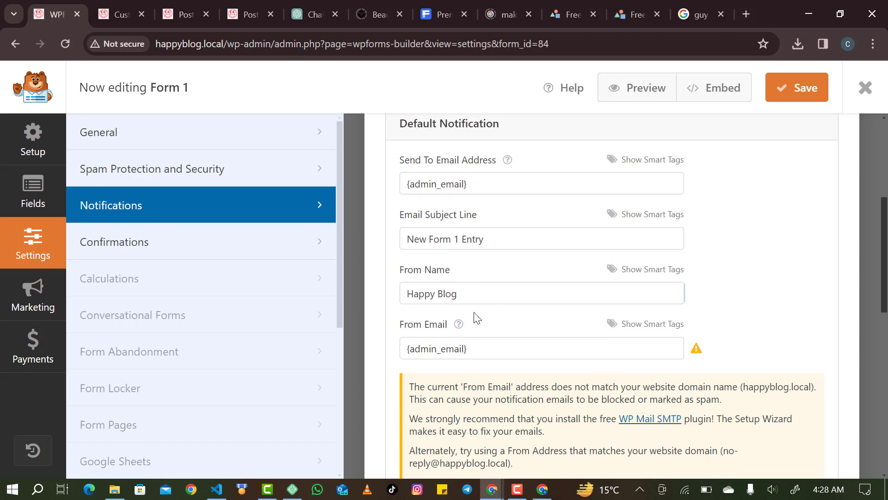
left_click_drag(482, 341, 388, 348)
key("ctrl+c")
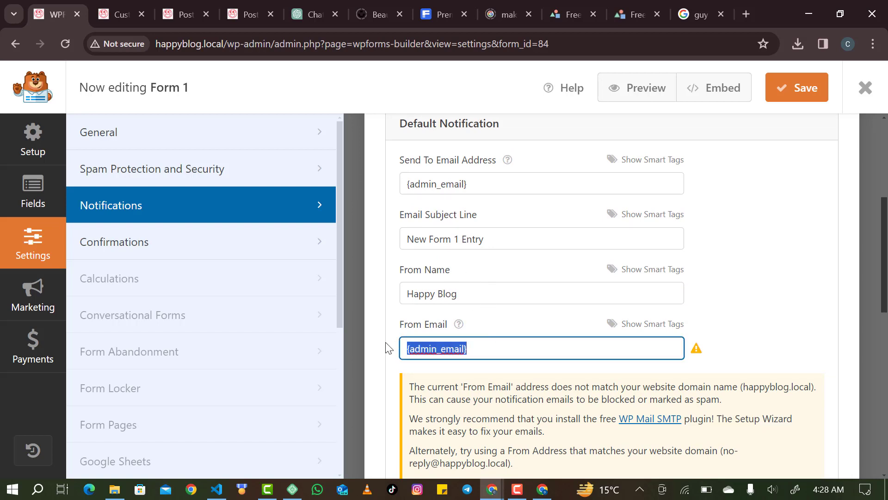
scroll(387, 348, "down", 7)
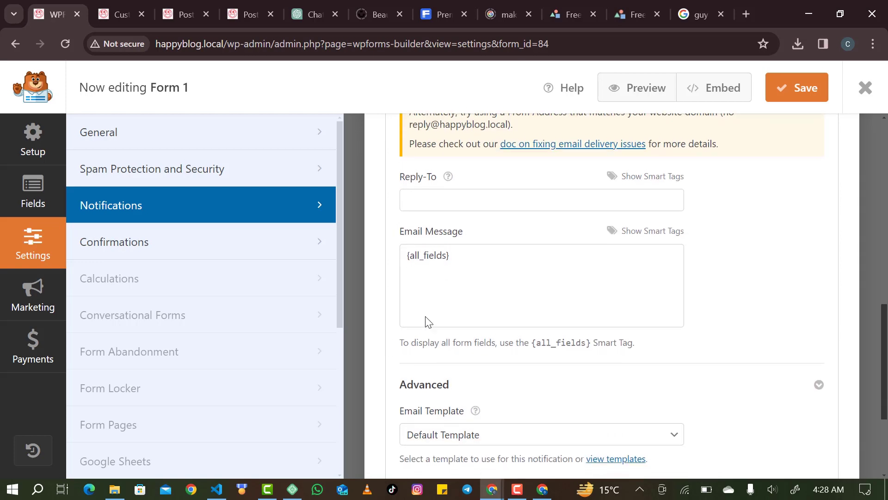
left_click(462, 204)
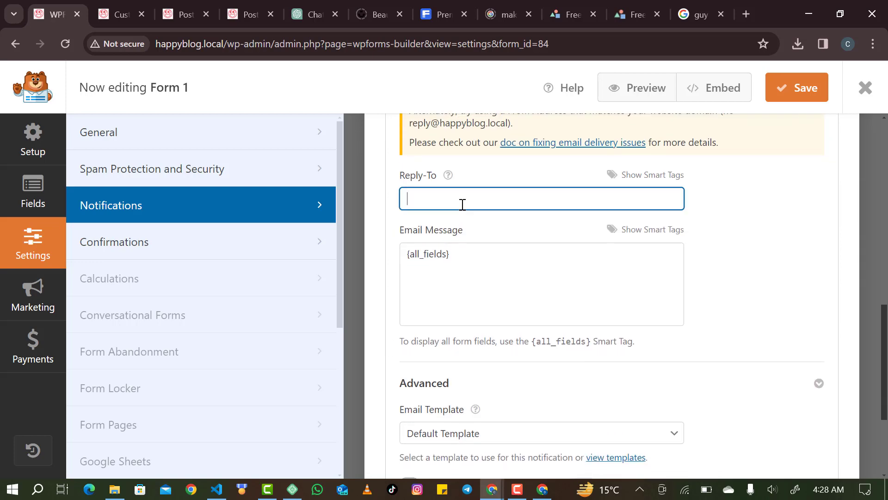
key("ctrl+v")
Try enabling File Upload Attachments and dismiss the Pro upgrade notice.
scroll(456, 295, "down", 2)
scroll(455, 295, "down", 2)
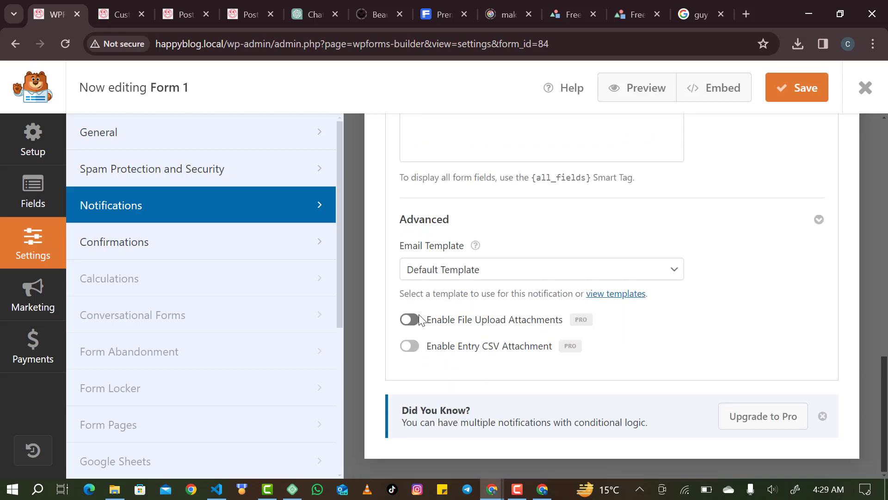
left_click(420, 323)
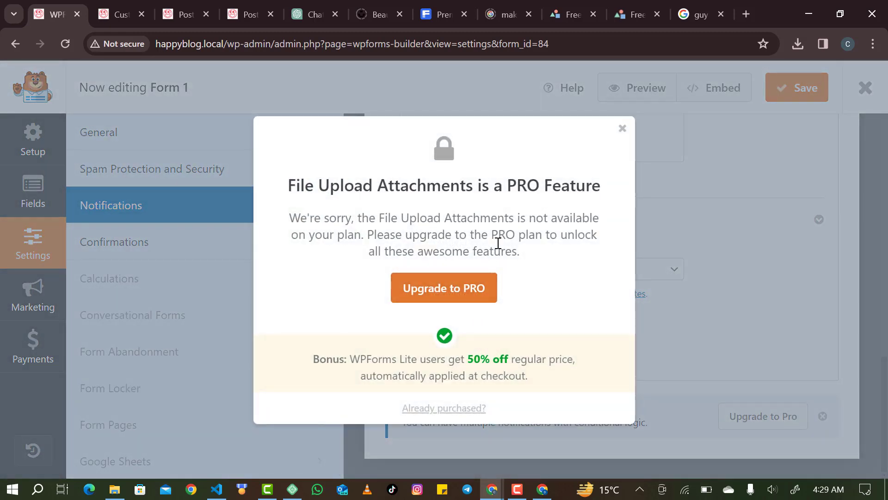
left_click(623, 128)
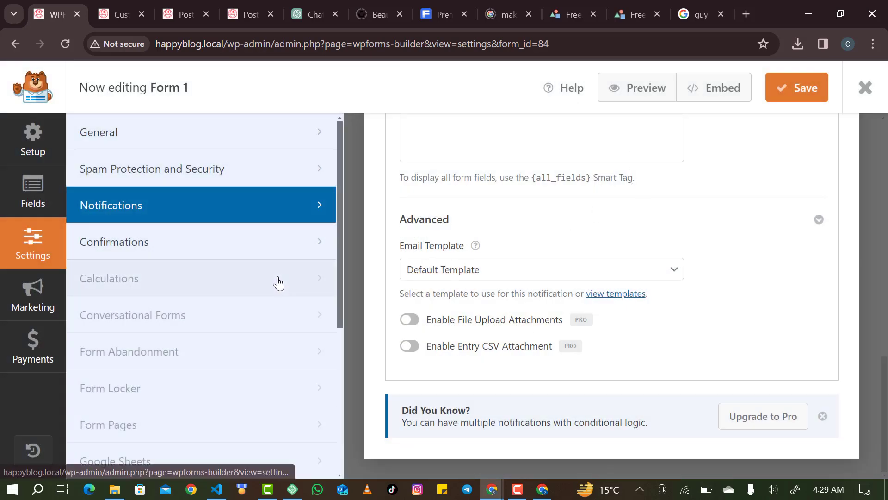
Review the confirmation message, then save Form 1 and exit the builder.
left_click(234, 237)
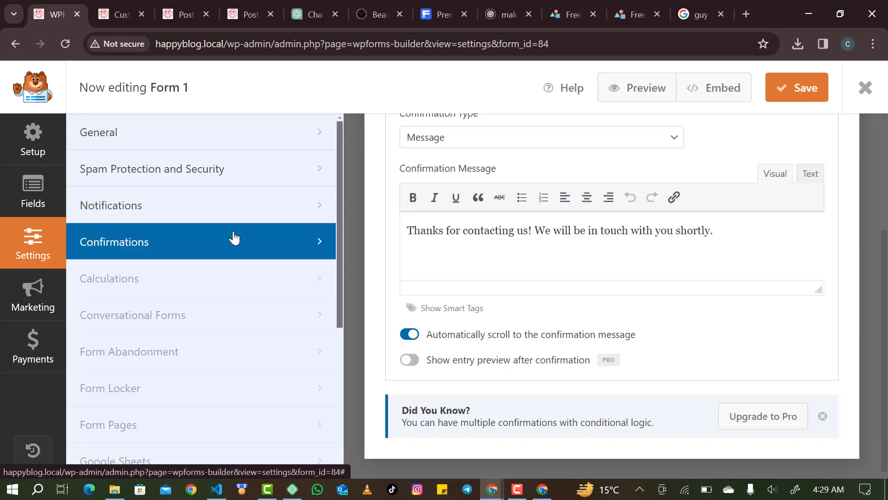
scroll(553, 271, "up", 2)
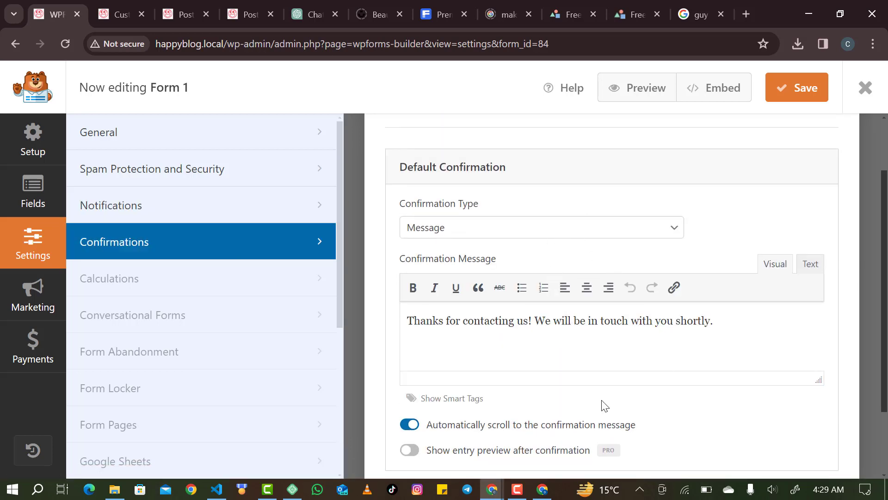
scroll(601, 400, "down", 2)
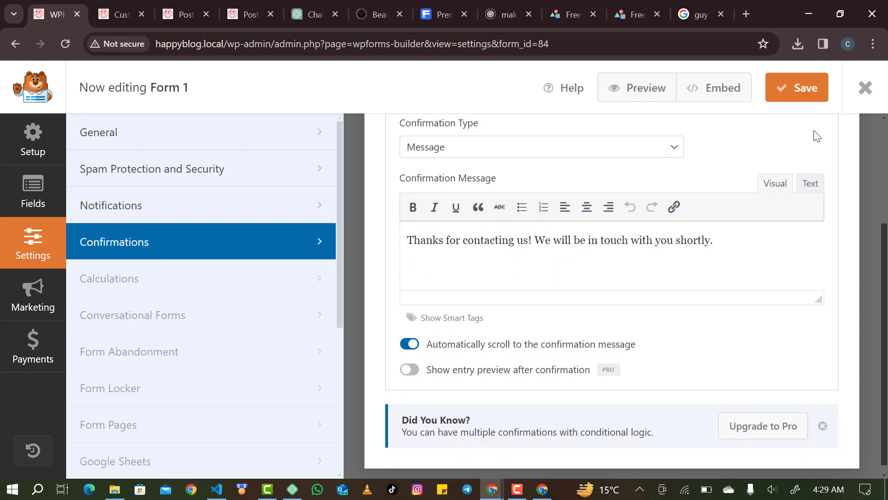
left_click(794, 102)
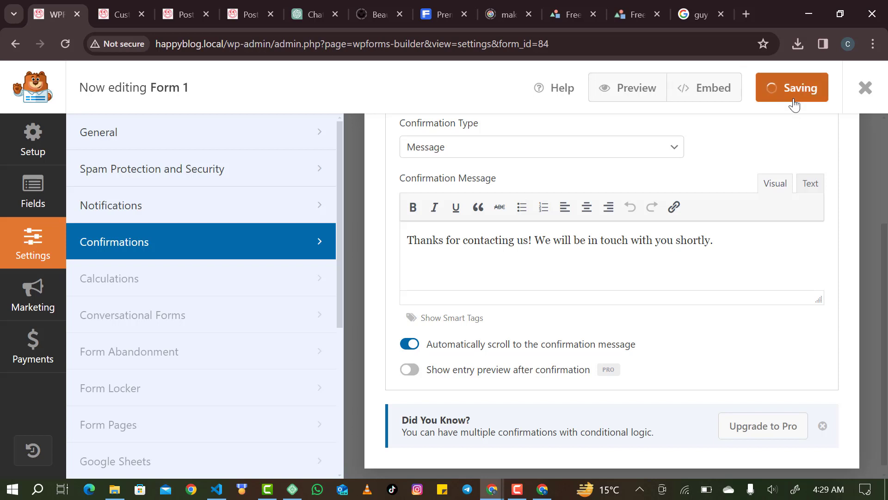
left_click(858, 92)
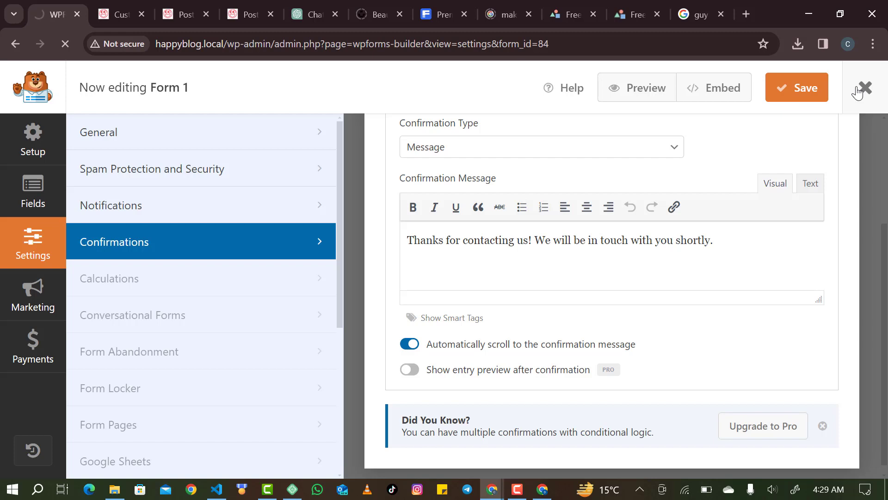
Copy Form 1's shortcode [wpforms id="84"] from the Forms Overview list.
scroll(600, 243, "down", 2)
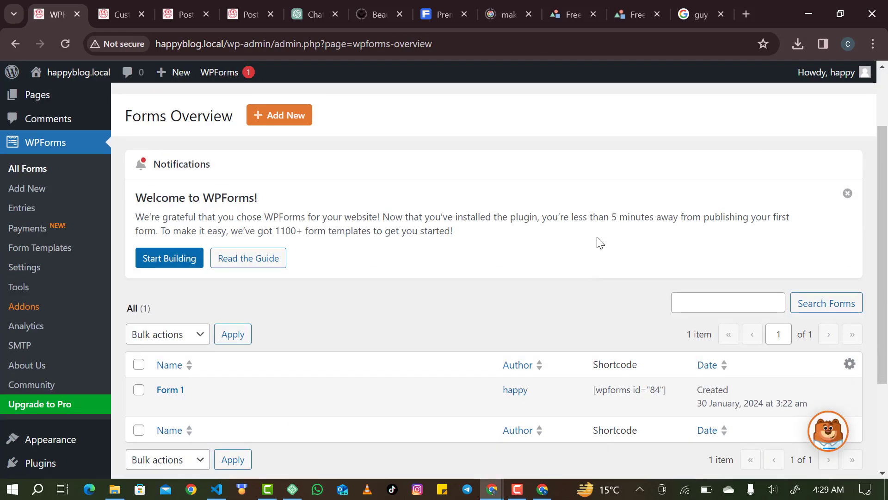
scroll(600, 243, "down", 2)
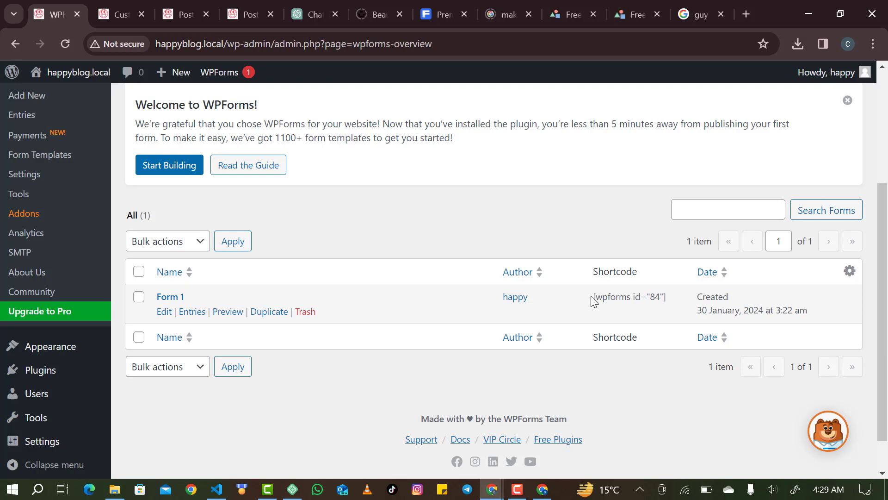
left_click_drag(592, 299, 663, 294)
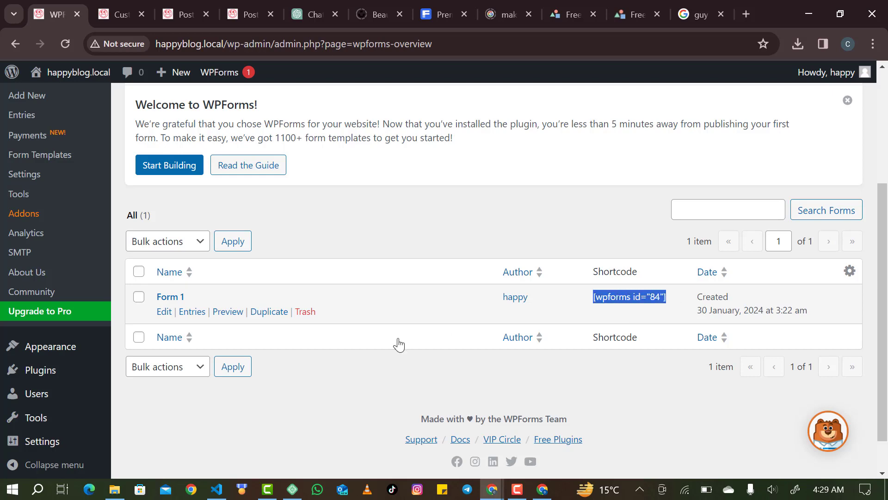
scroll(49, 95, "up", 4)
mouse_move(50, 99)
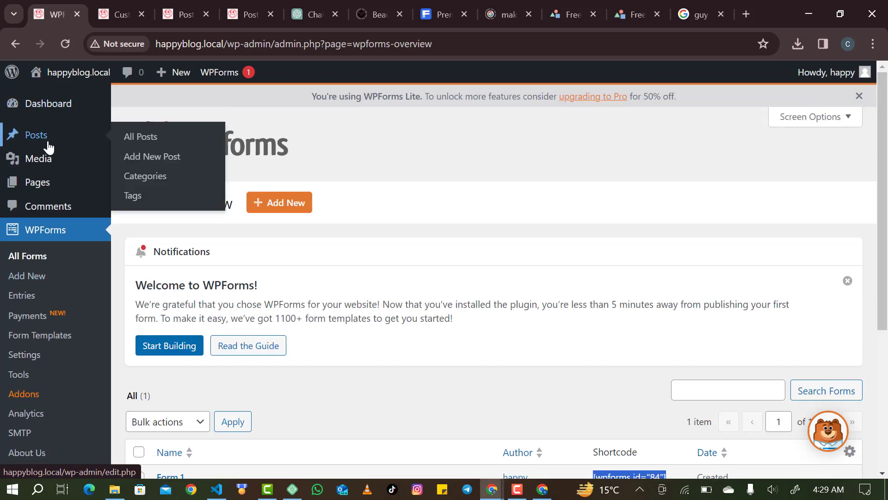
left_click(52, 183)
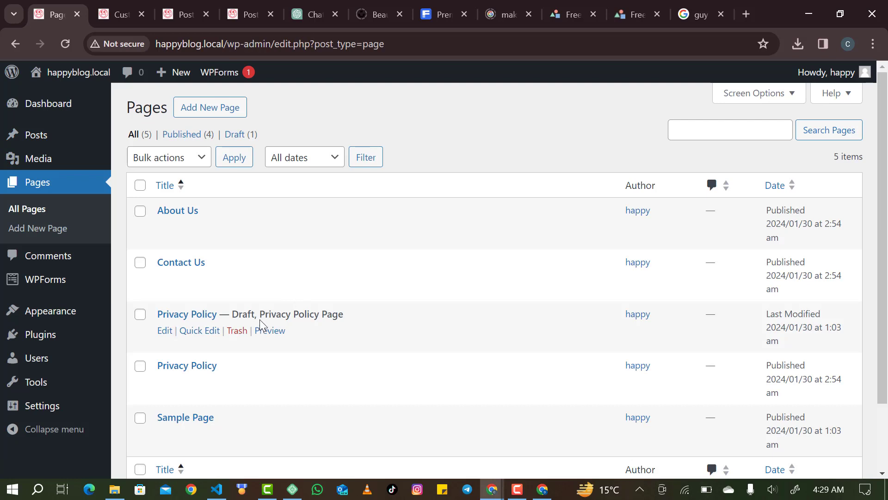
Open the Contact Us page in the block editor from All Pages.
left_click(166, 280)
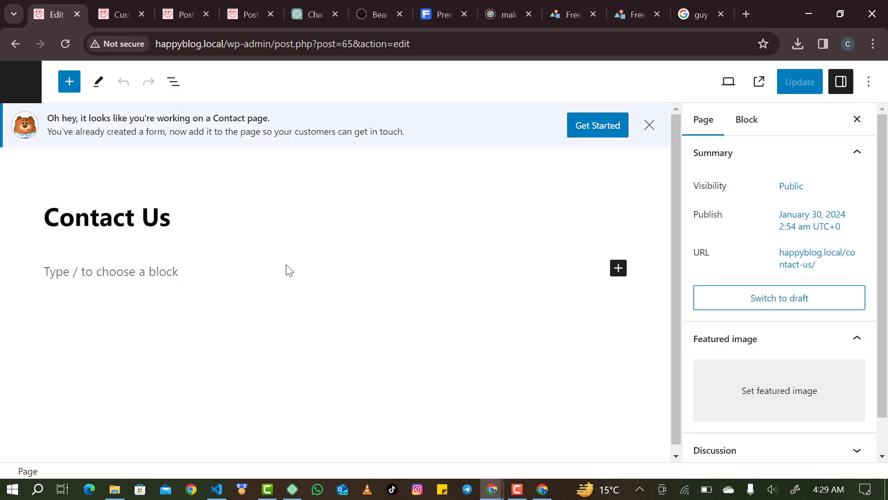
Insert a Columns block with a 50/50 two-column layout.
left_click(621, 275)
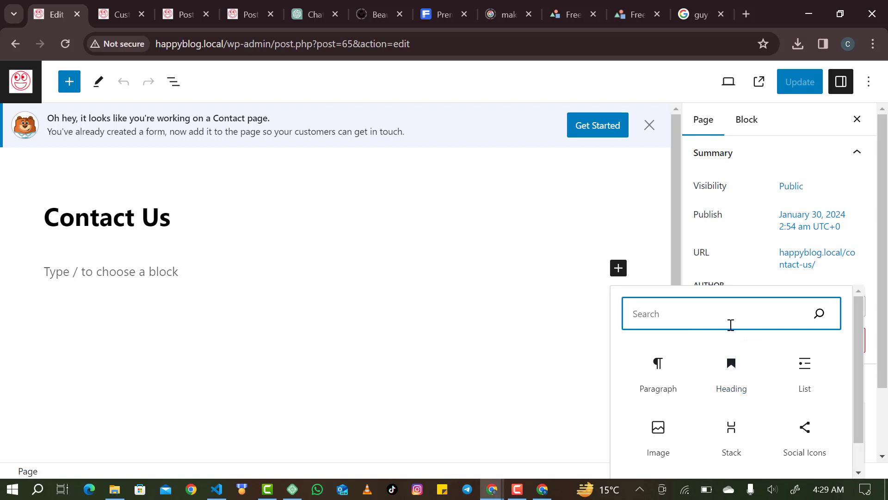
type("col")
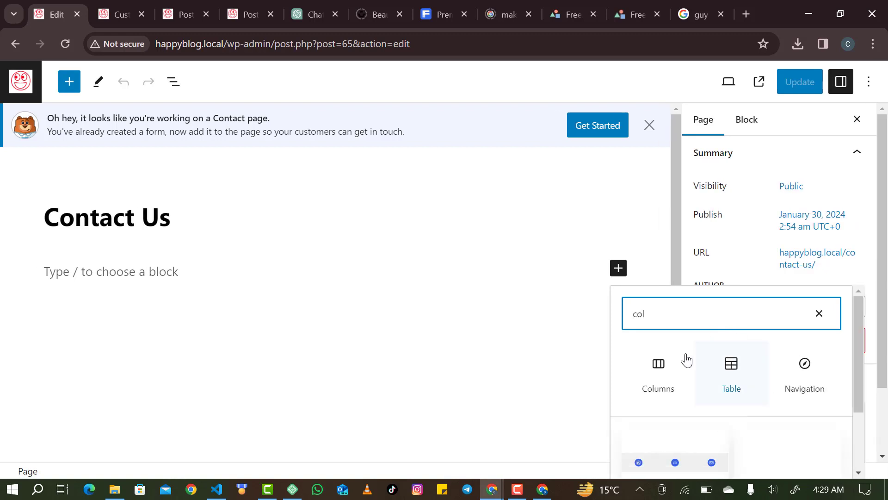
left_click(681, 363)
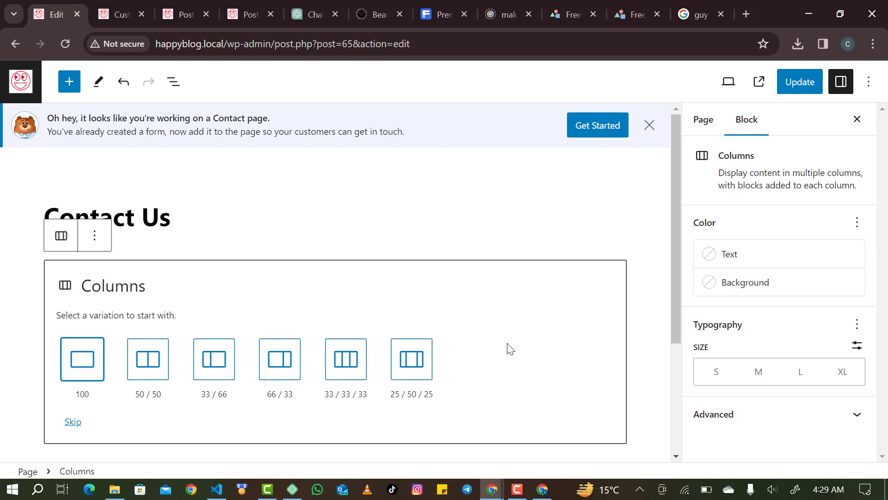
left_click(156, 364)
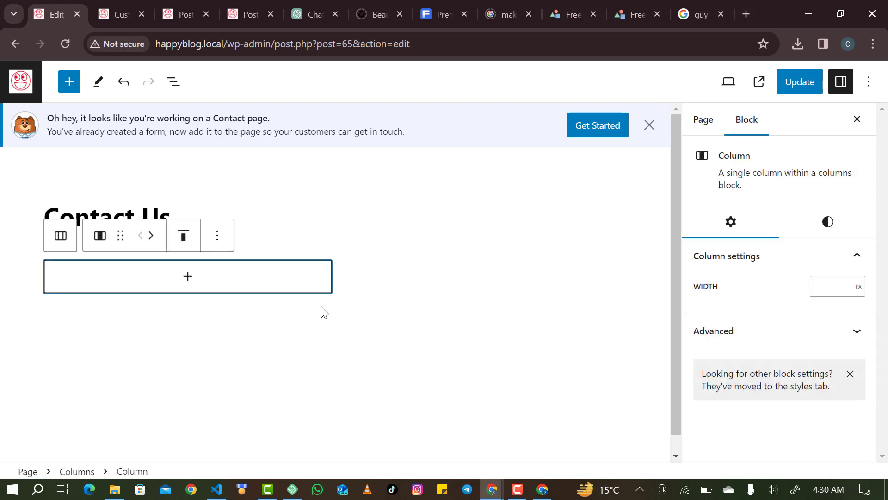
Add a Shortcode block containing [wpforms id="84"] to the left column.
left_click(190, 275)
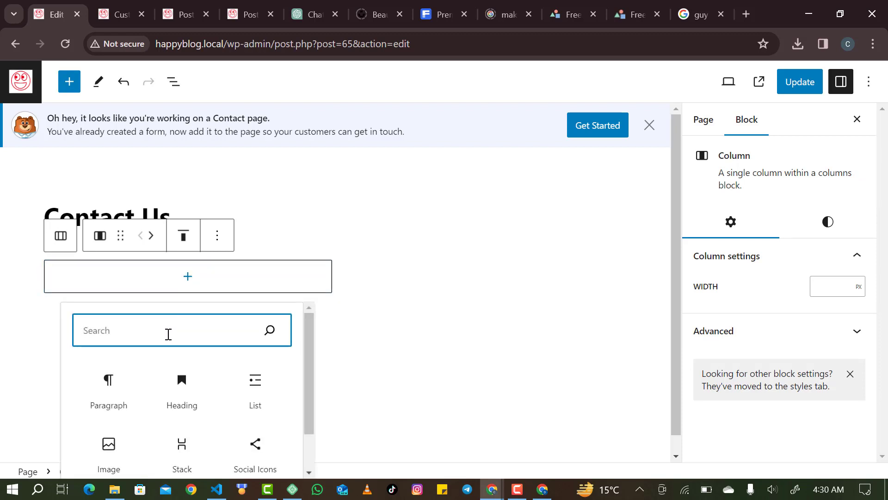
type("short")
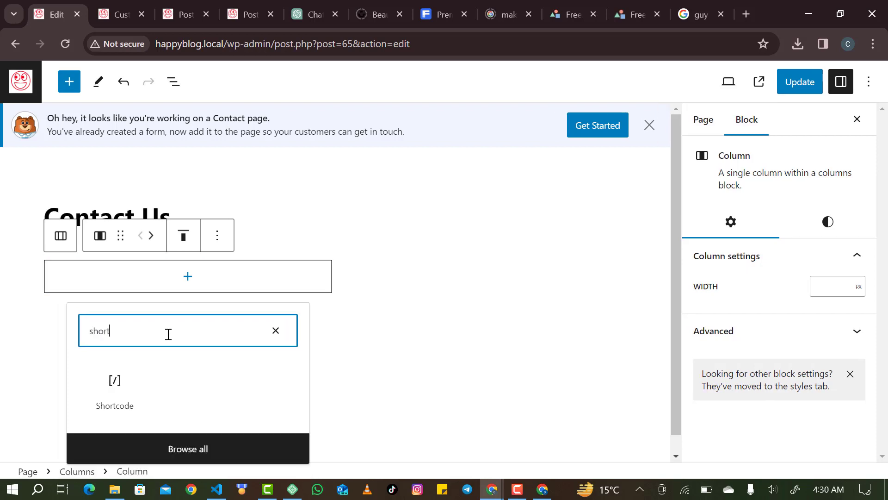
left_click(115, 383)
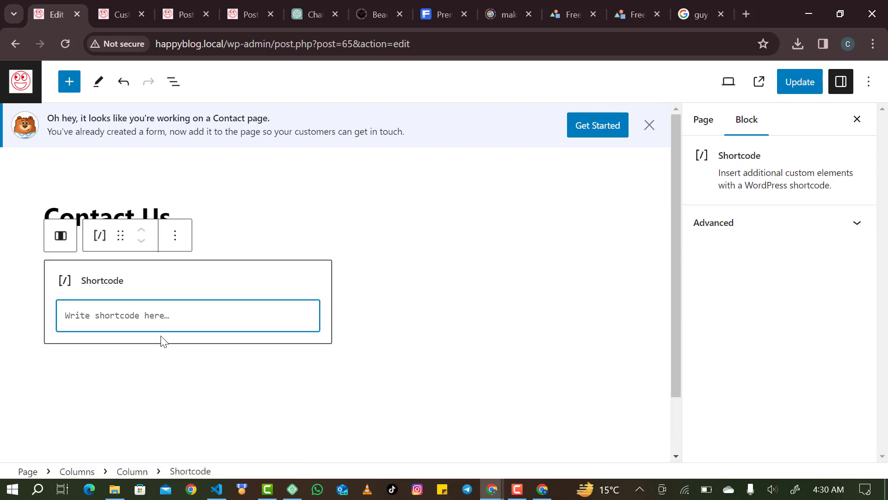
type("[wpforms id=\"84\"]")
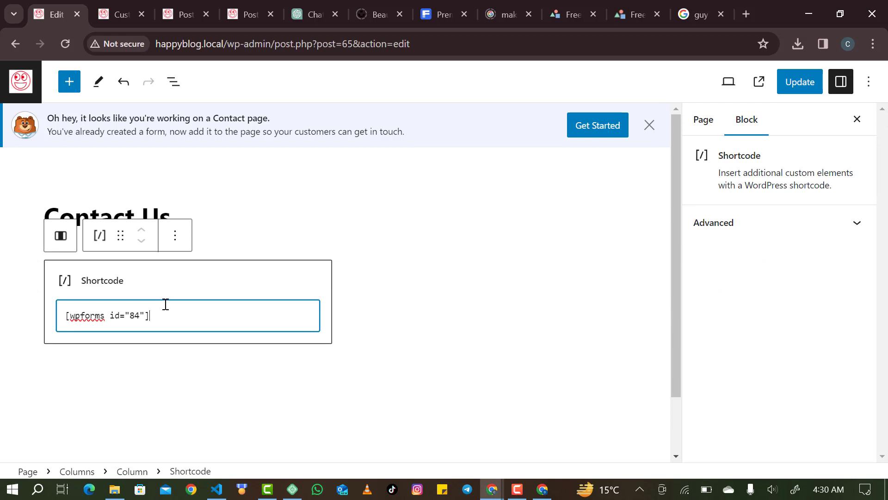
left_click(375, 248)
left_click(377, 296)
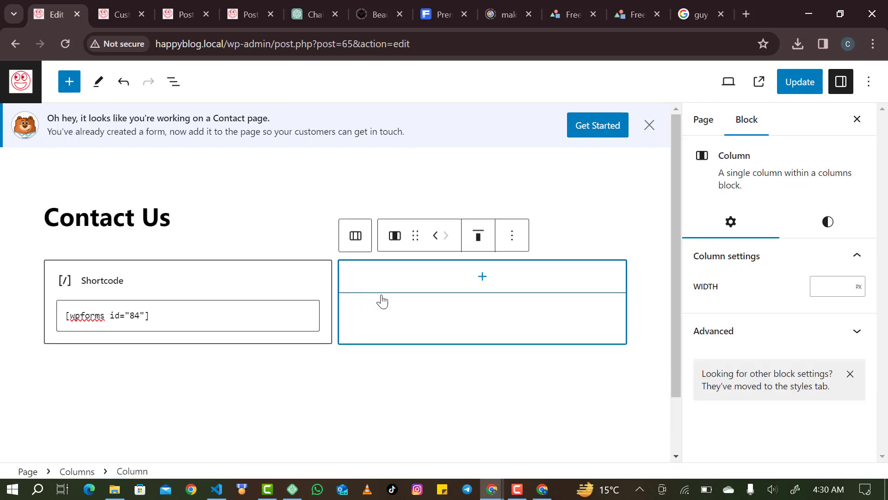
left_click(190, 320)
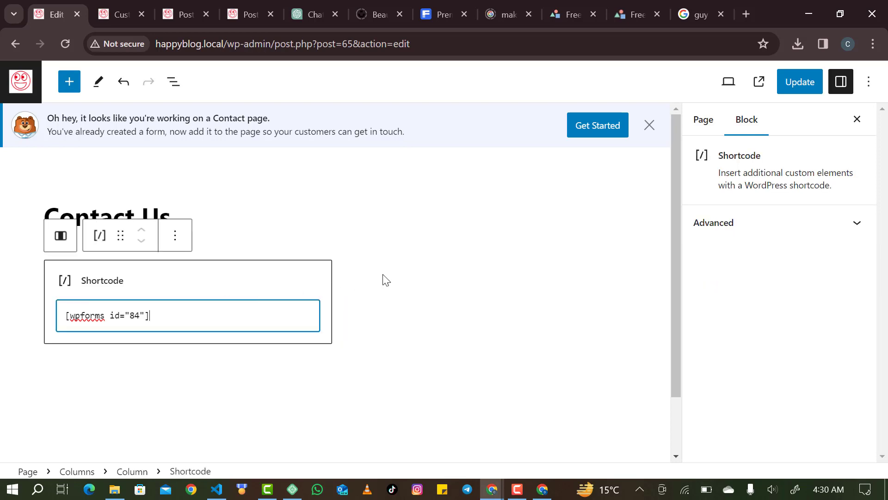
left_click(451, 272)
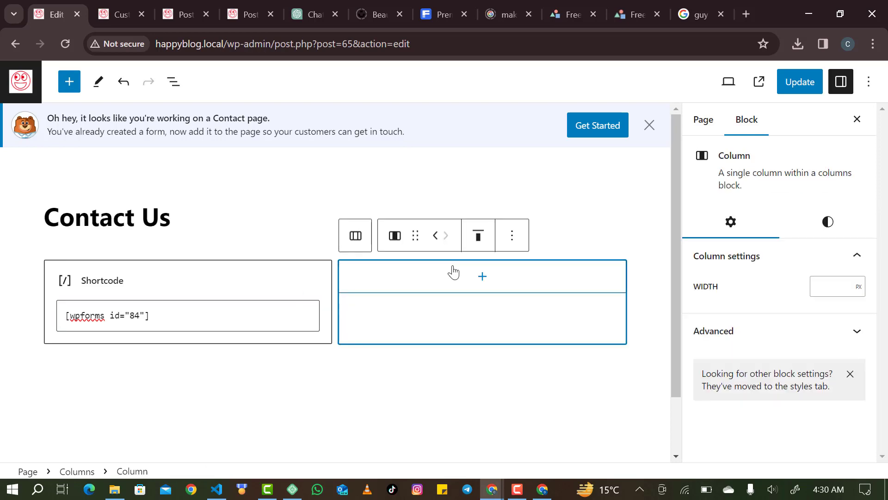
left_click(483, 277)
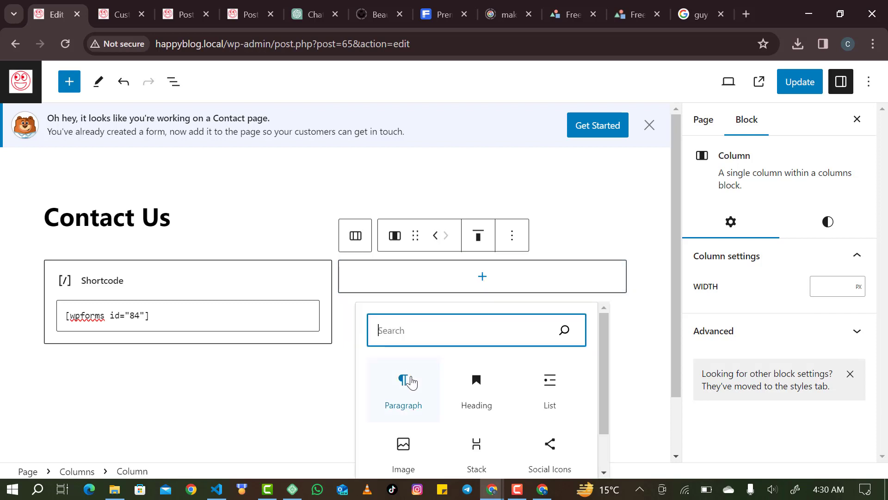
Add a right-column paragraph reading 'feel free to contact us using the following means'.
left_click(421, 372)
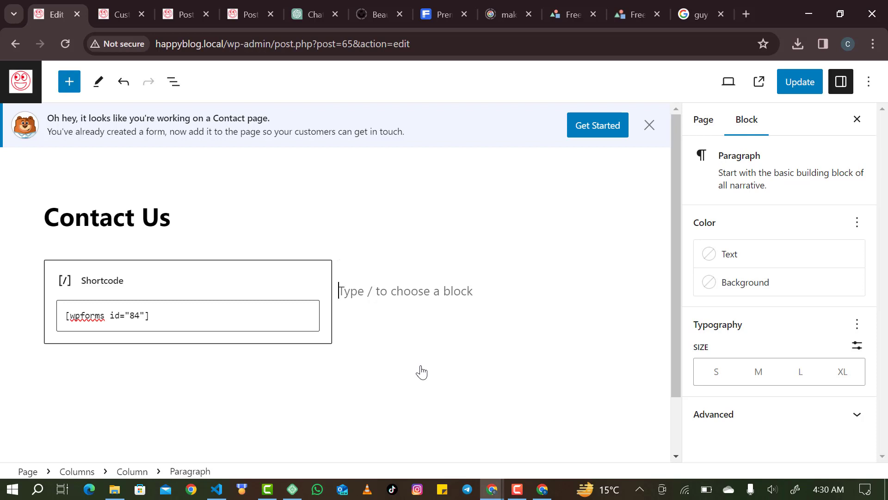
type("feel")
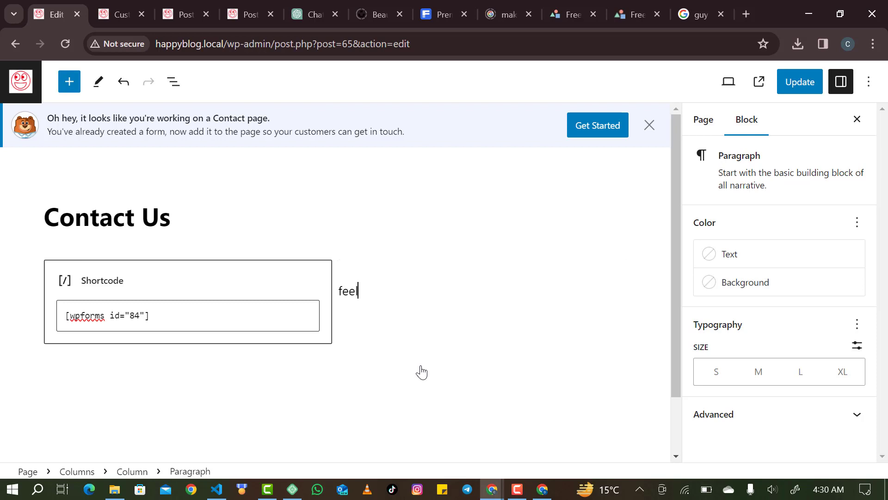
type(" free to contact us ")
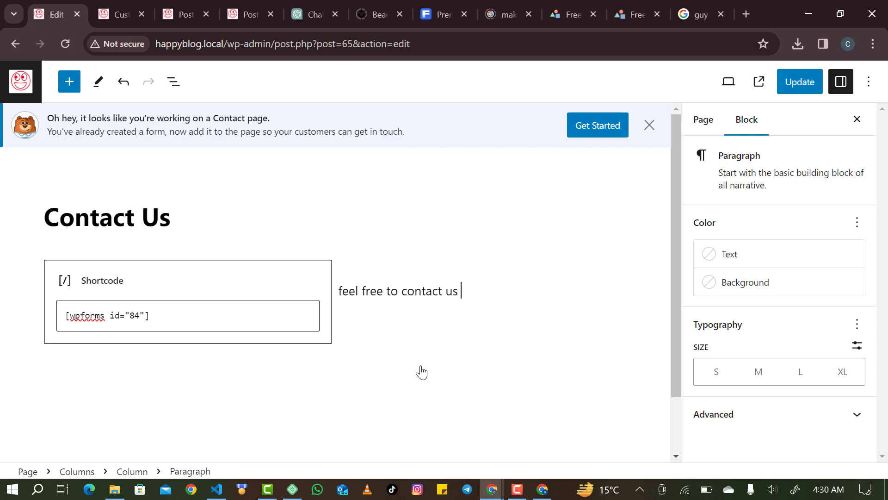
type("using the ")
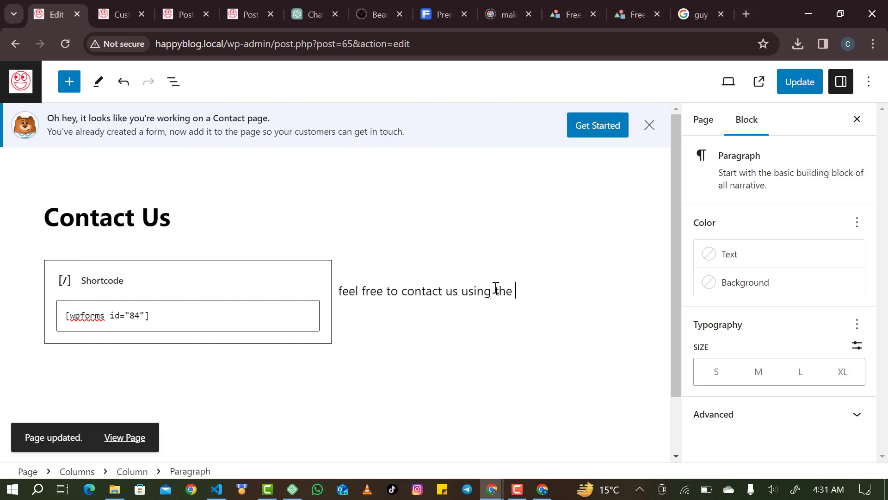
type("following measns")
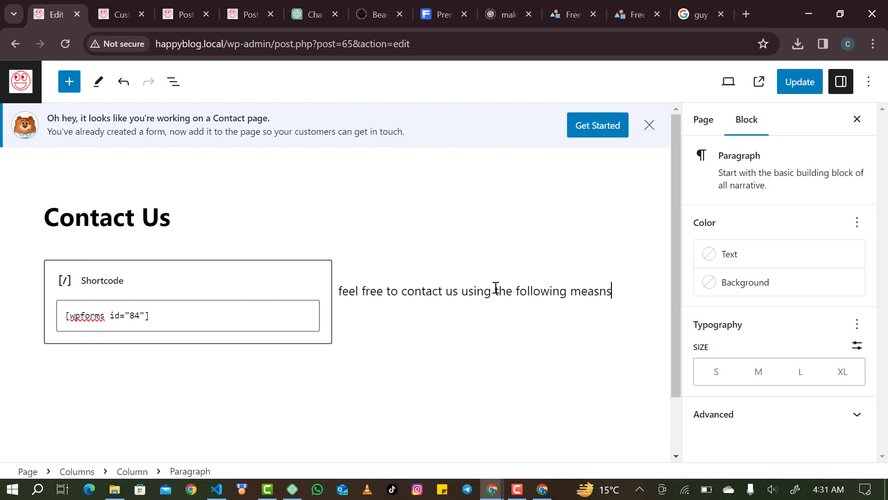
key("Return")
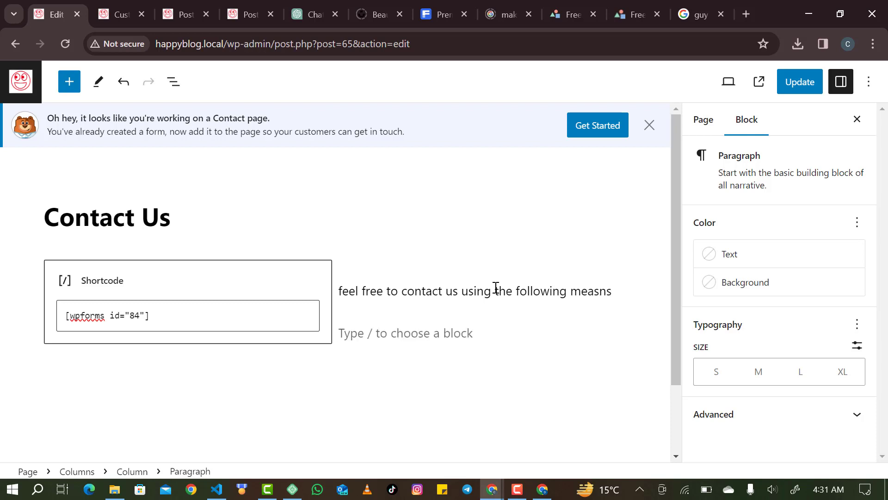
key("BackSpace")
key("BackSpace")
key("BackSpace")
type("n")
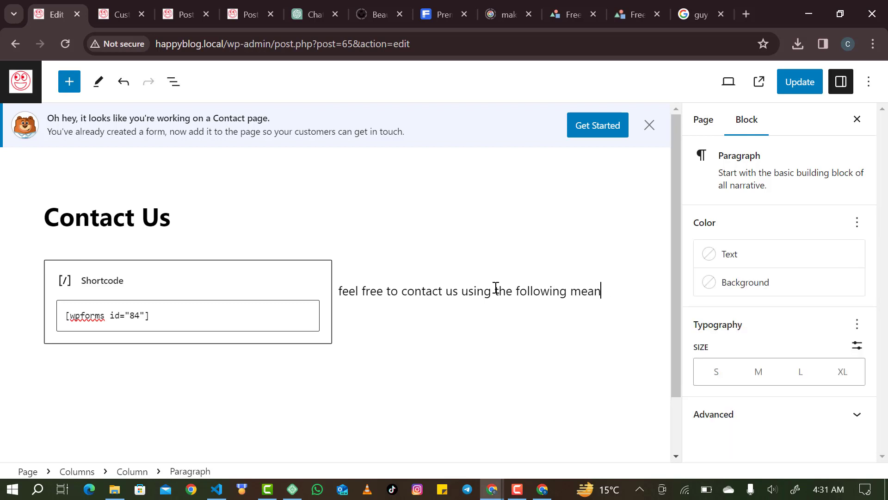
type("s")
key("shift+Return")
key("BackSpace")
key("BackSpace")
key("Return")
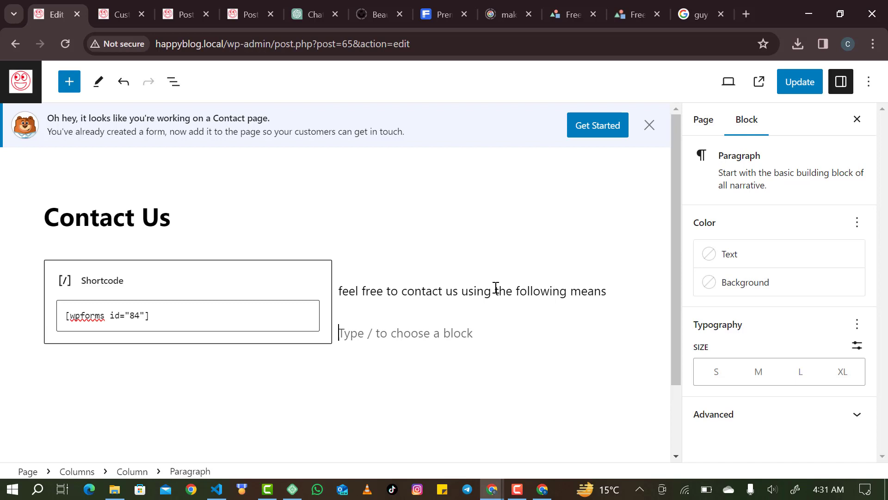
key("BackSpace")
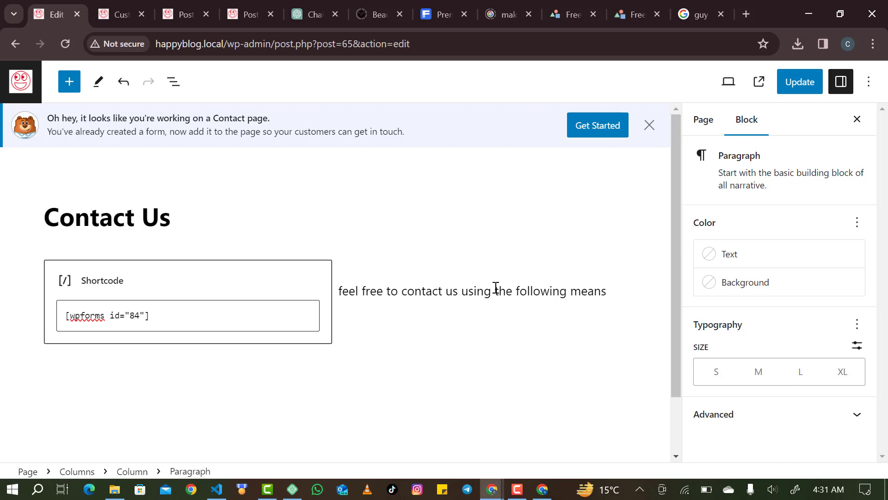
Add a line break and an 'Email:' line with the contact email address.
key("shift+Return")
key("BackSpace")
key("BackSpace")
key("BackSpace")
key("BackSpace")
key("BackSpace")
key("BackSpace")
key("BackSpace")
key("BackSpace")
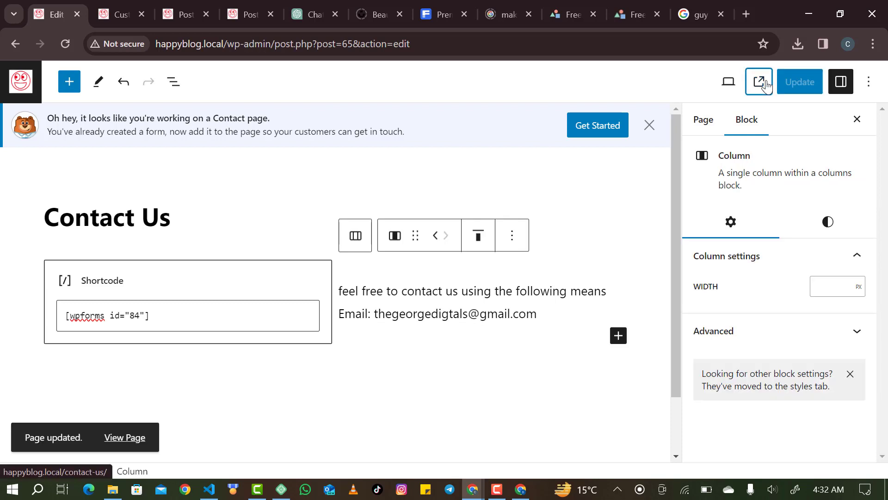
left_click(759, 82)
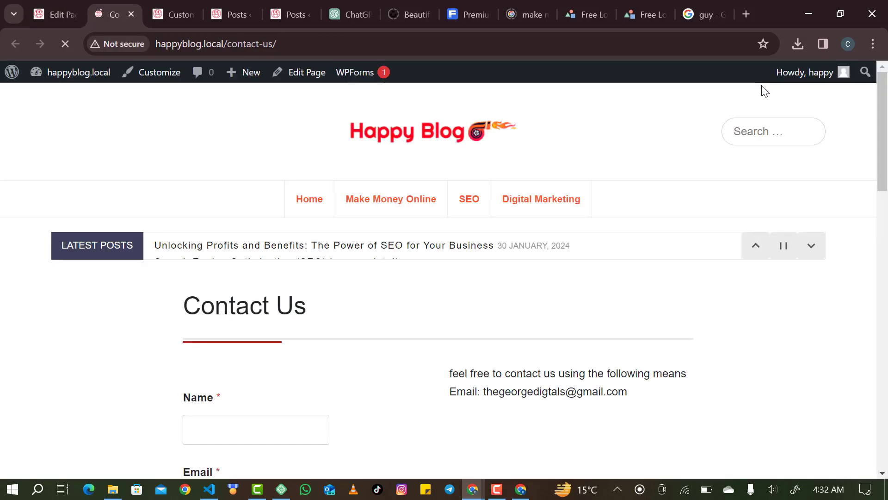
scroll(614, 264, "down", 5)
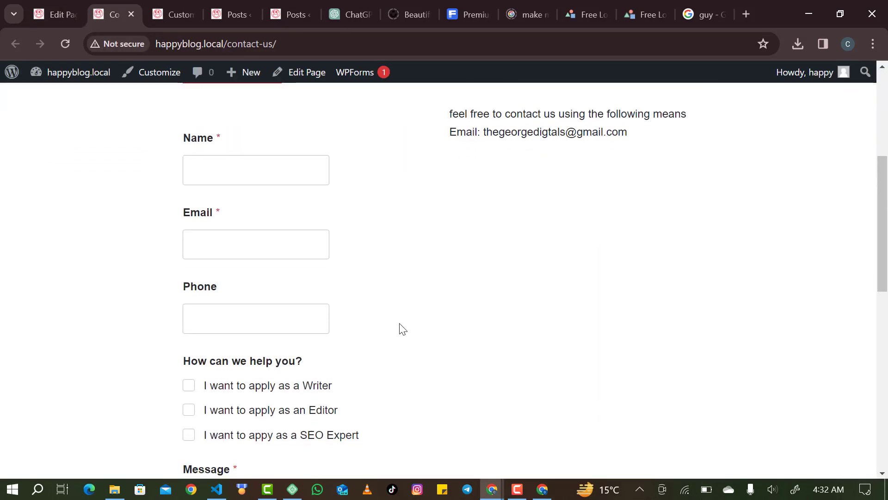
scroll(302, 290, "up", 2)
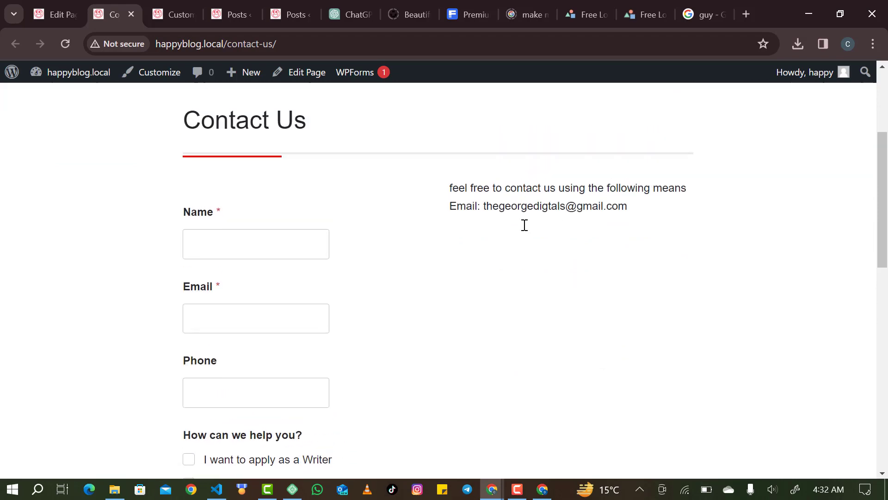
scroll(523, 224, "down", 6)
left_click(278, 287)
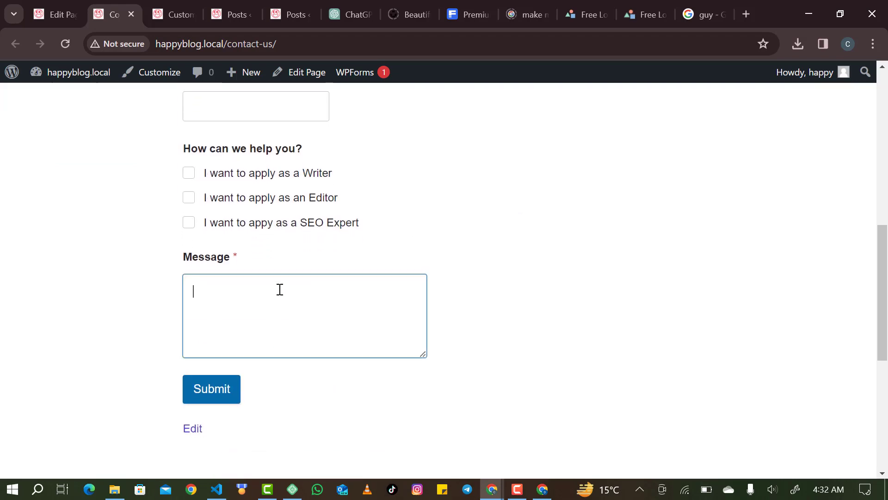
scroll(280, 289, "down", 1)
scroll(279, 289, "up", 8)
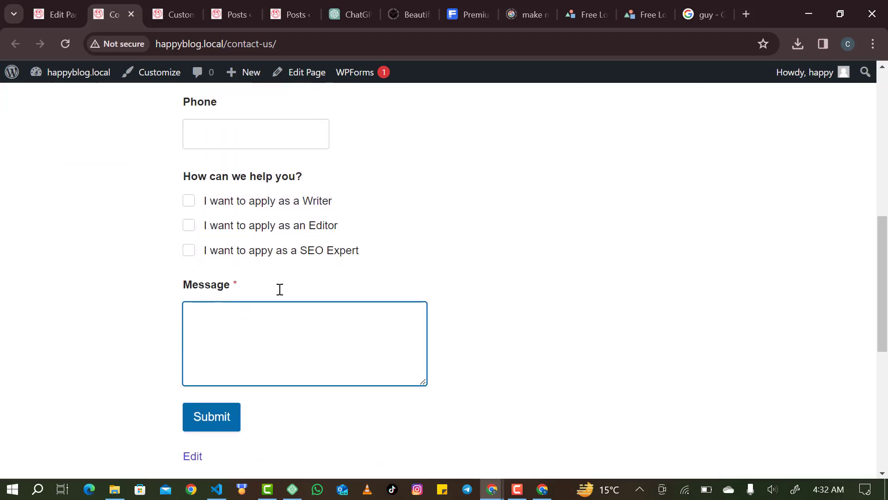
scroll(280, 289, "down", 1)
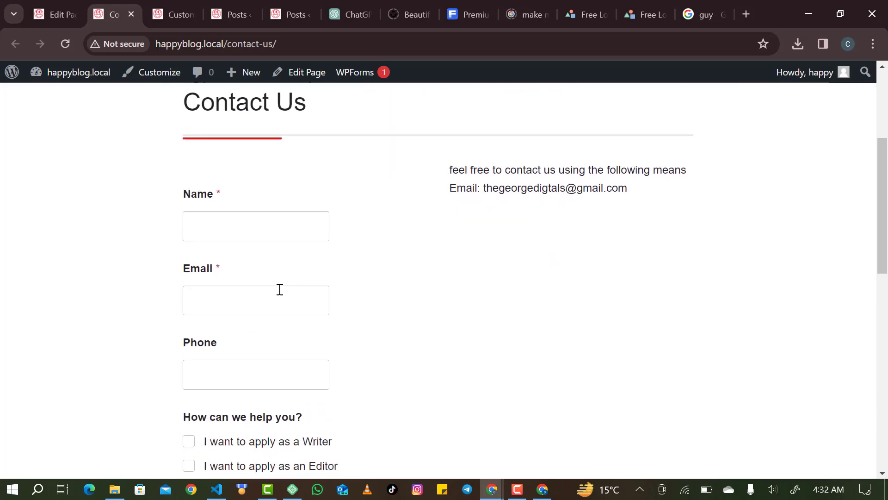
left_click(51, 11)
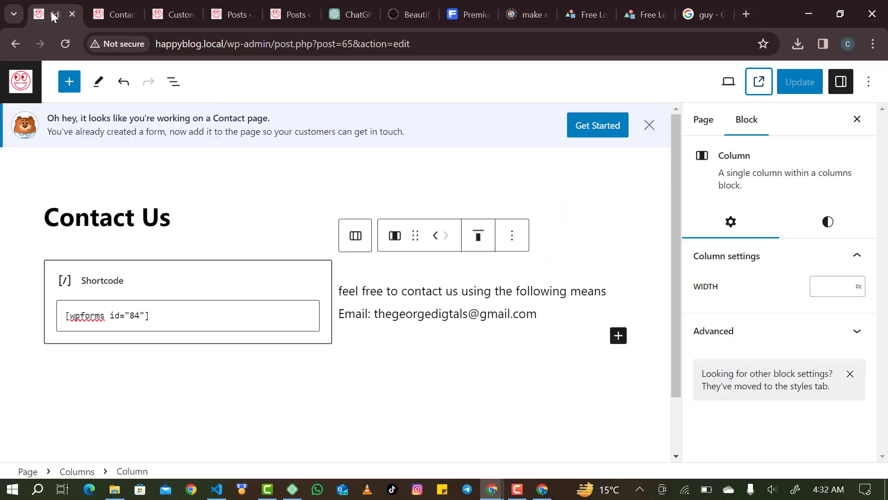
Delete the Shortcode block from the left column.
left_click(187, 319)
left_click(175, 236)
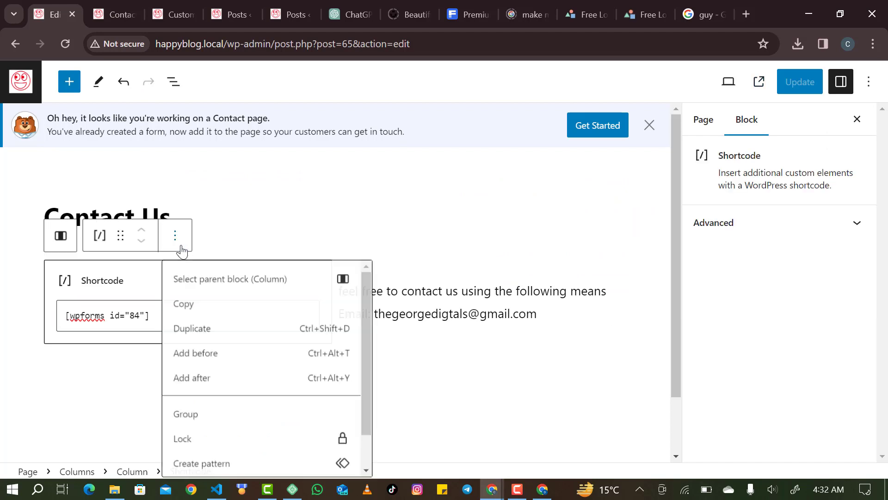
scroll(229, 423, "down", 1)
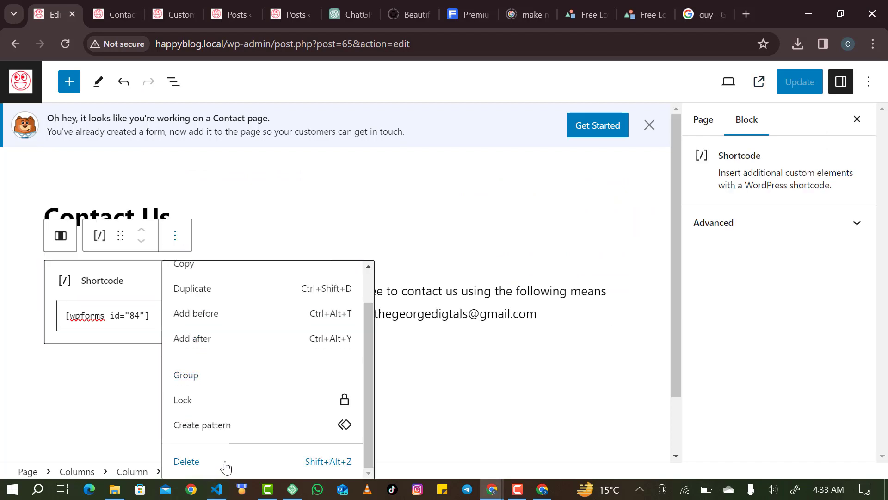
key("Return")
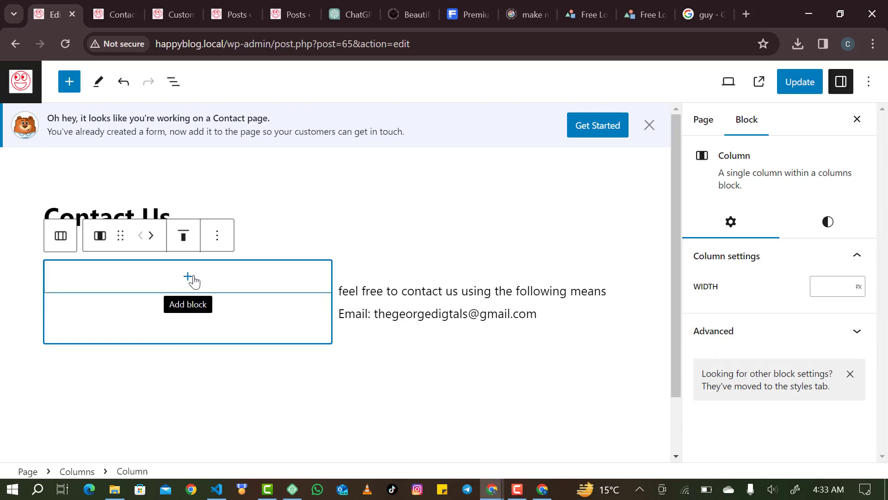
Insert a WPForms block in the left column and select Form 1.
left_click(189, 278)
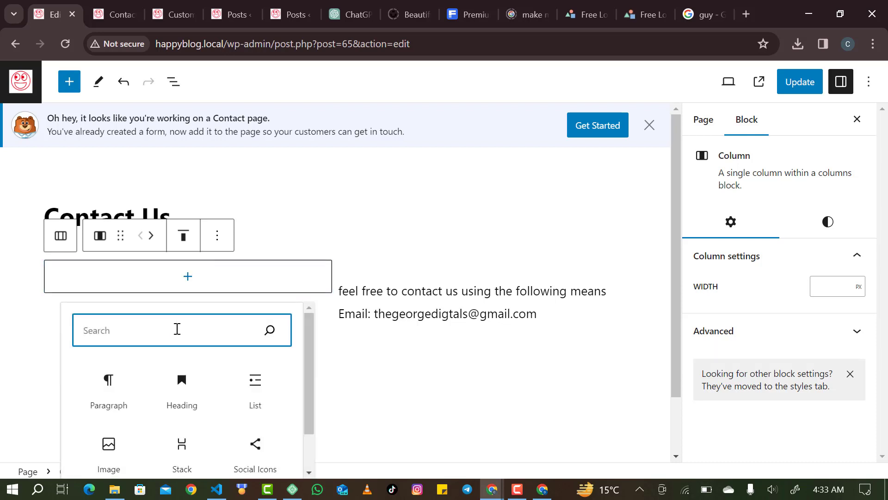
type("for")
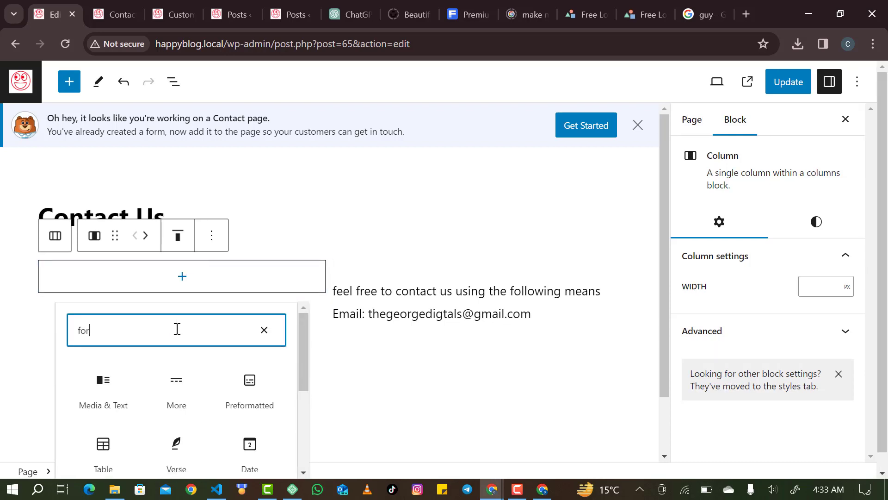
type("m")
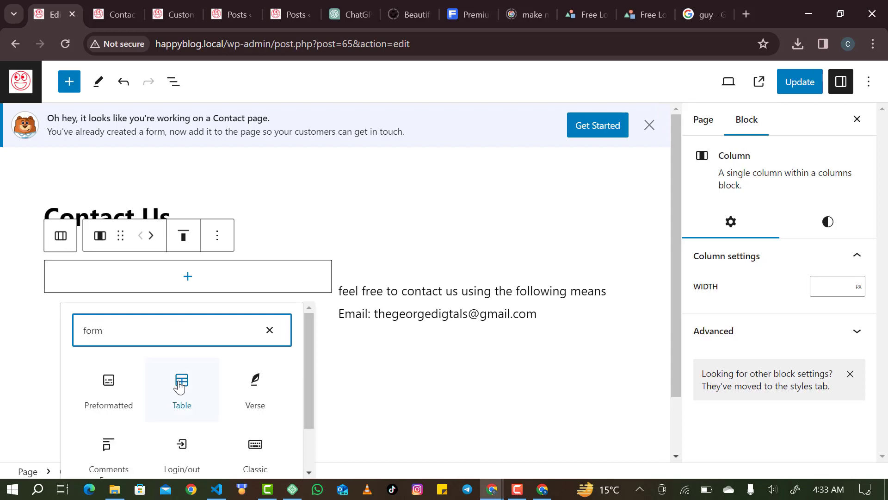
scroll(177, 370, "down", 2)
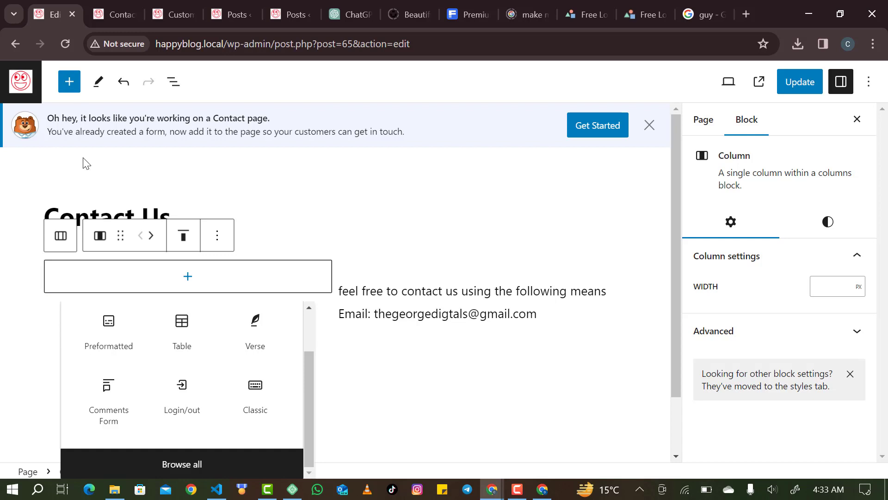
left_click(143, 460)
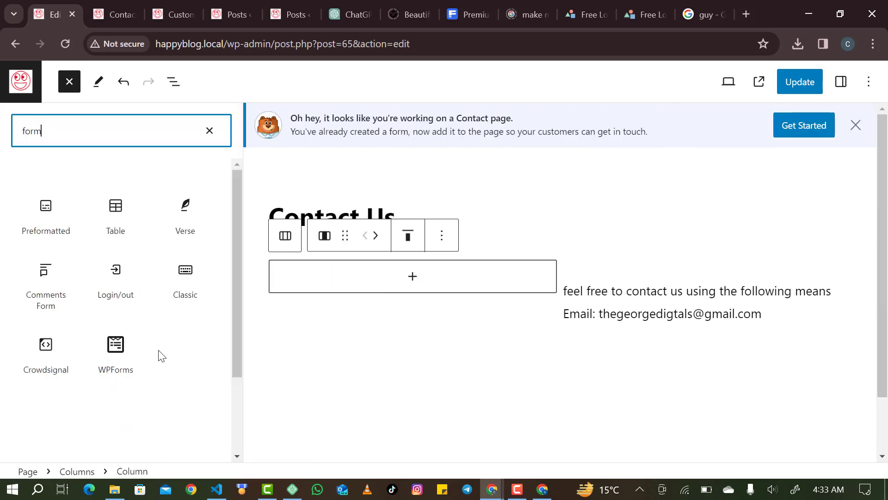
left_click(125, 344)
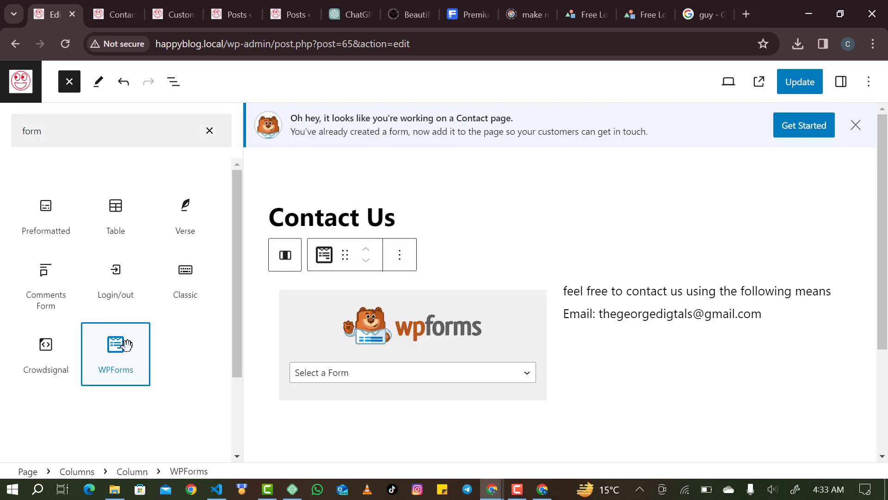
left_click(355, 378)
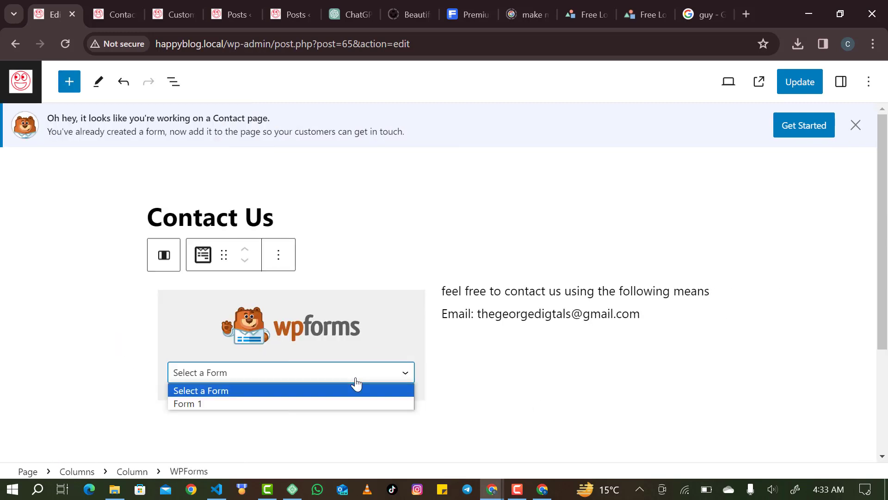
left_click(319, 405)
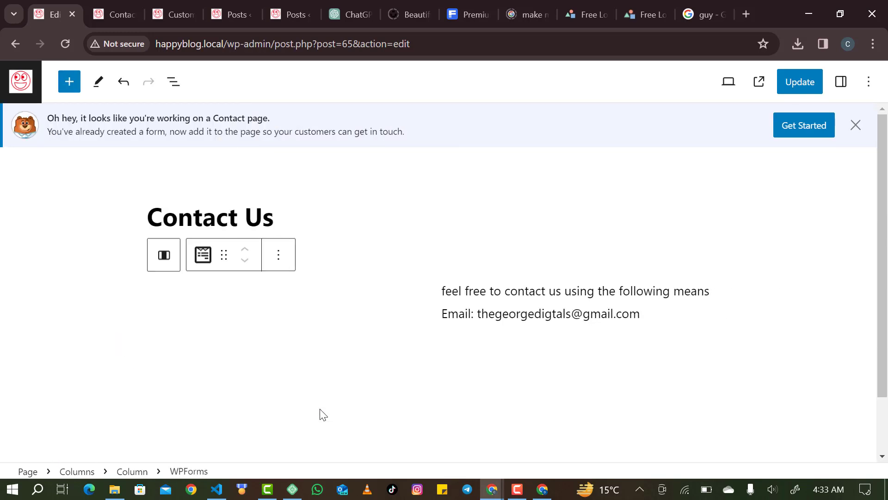
scroll(323, 414, "down", 6)
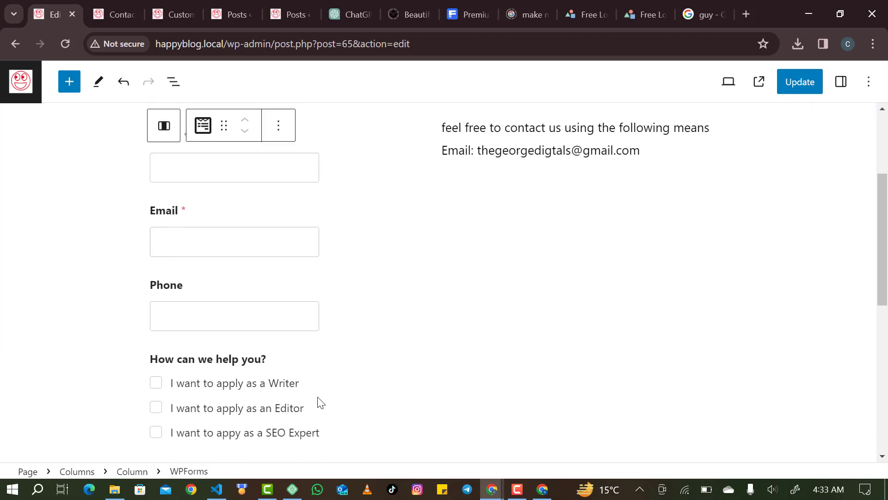
scroll(321, 402, "down", 1)
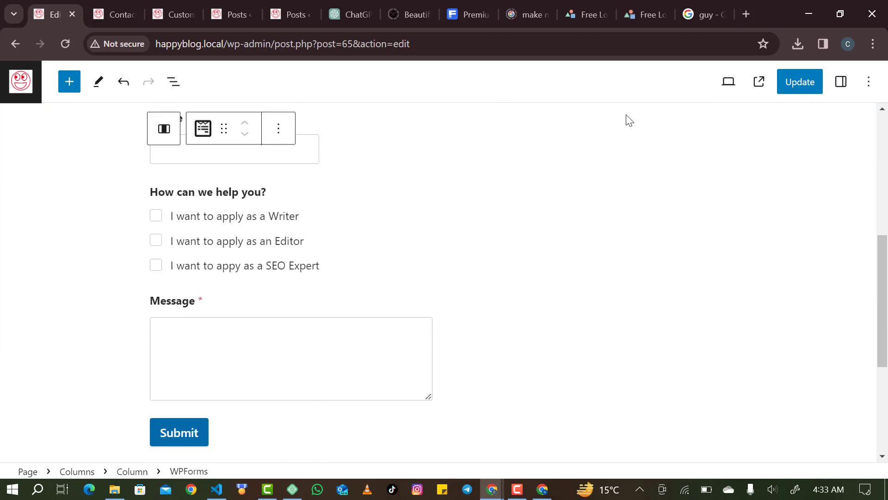
Update the Contact Us page and return to the Pages list.
left_click(808, 80)
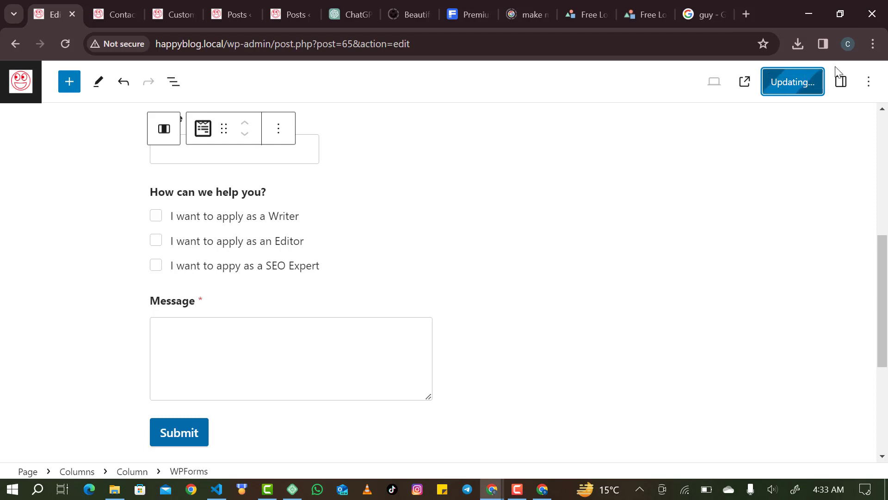
left_click(841, 81)
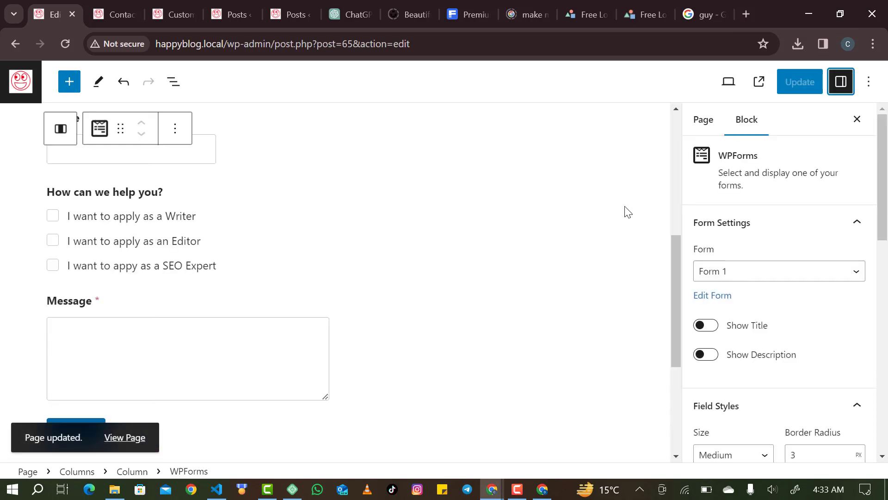
scroll(627, 211, "down", 3)
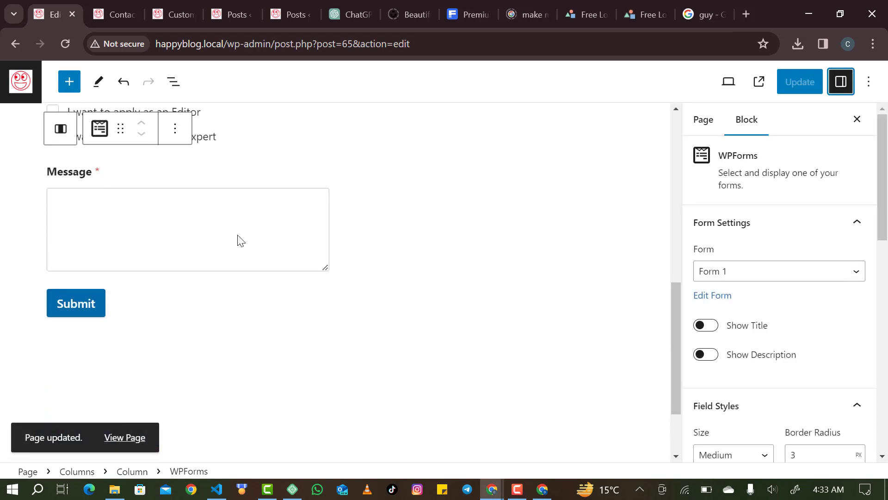
left_click(103, 306)
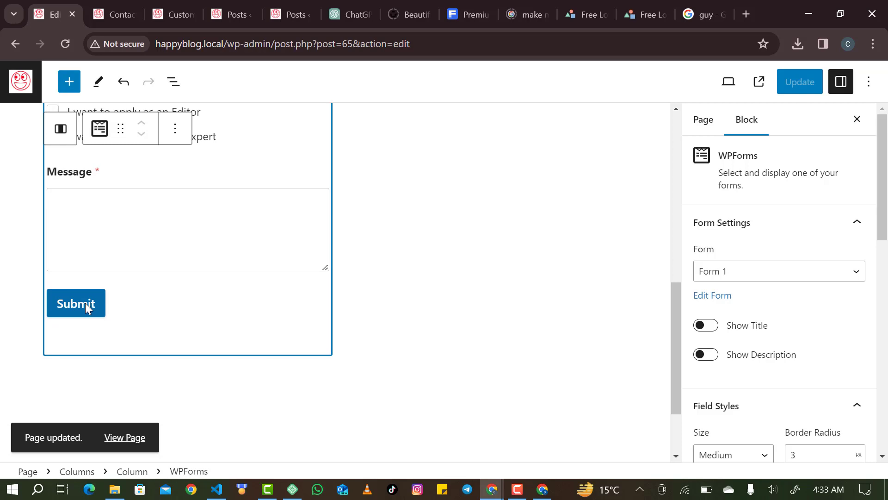
left_click(61, 129)
left_click(21, 85)
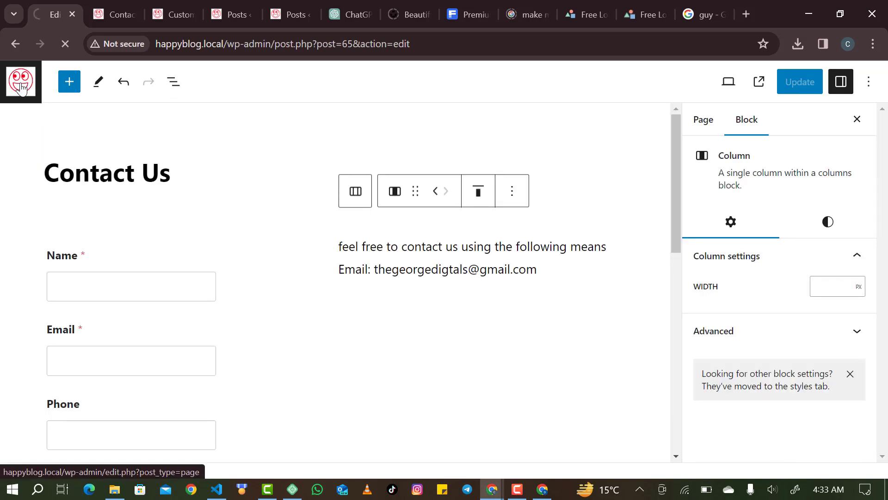
Trash the duplicate Privacy Policy page and the Sample Page.
scroll(218, 213, "down", 2)
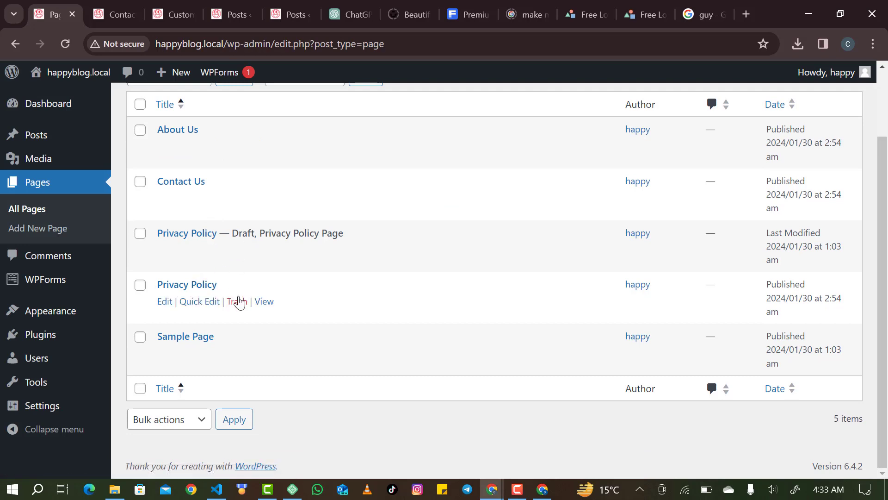
left_click(237, 301)
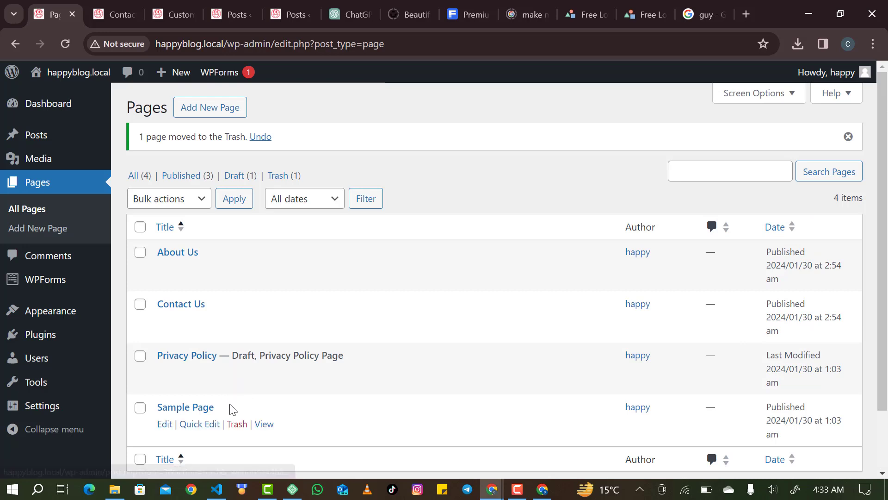
left_click(238, 424)
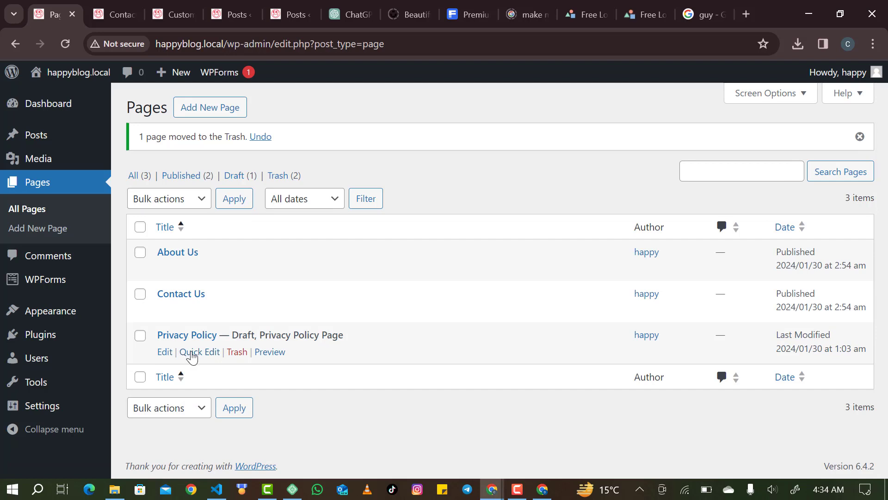
Quick Edit the draft Privacy Policy page and change its status to Published.
left_click(193, 354)
scroll(571, 395, "down", 2)
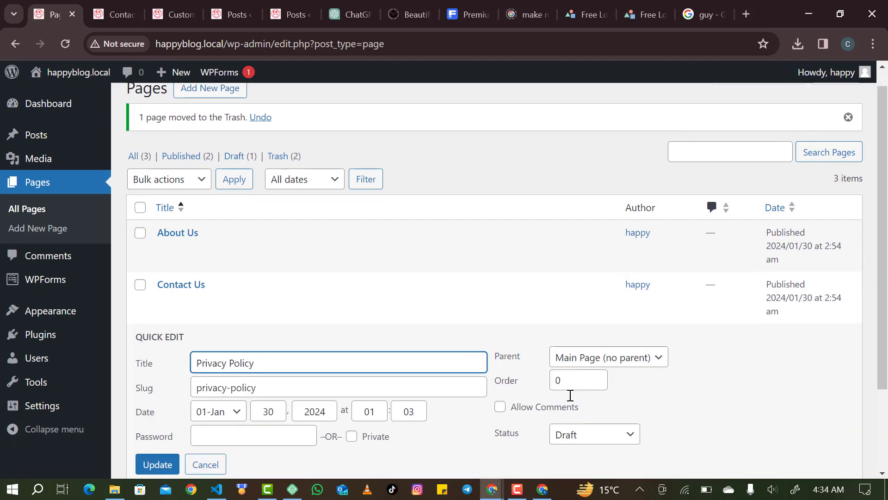
left_click(573, 380)
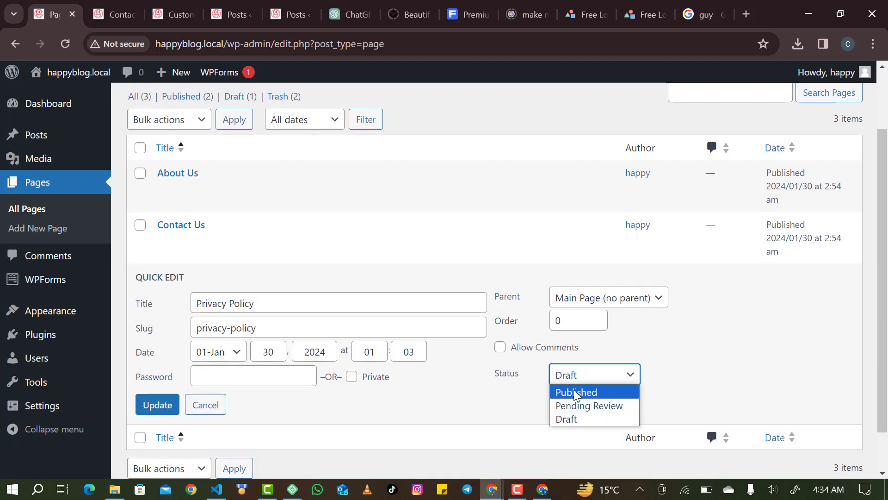
left_click(576, 393)
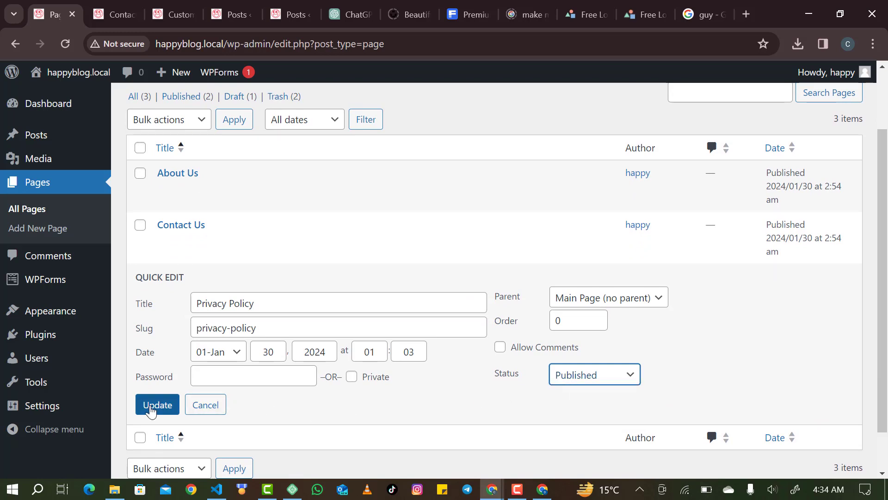
left_click(152, 408)
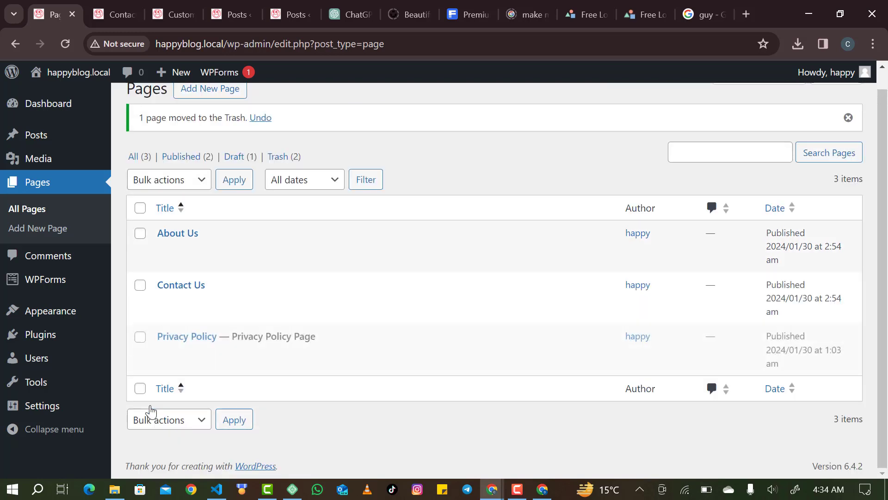
From the Contact Us tab, open the live site and scroll down to the footer's Quick Links.
left_click(114, 16)
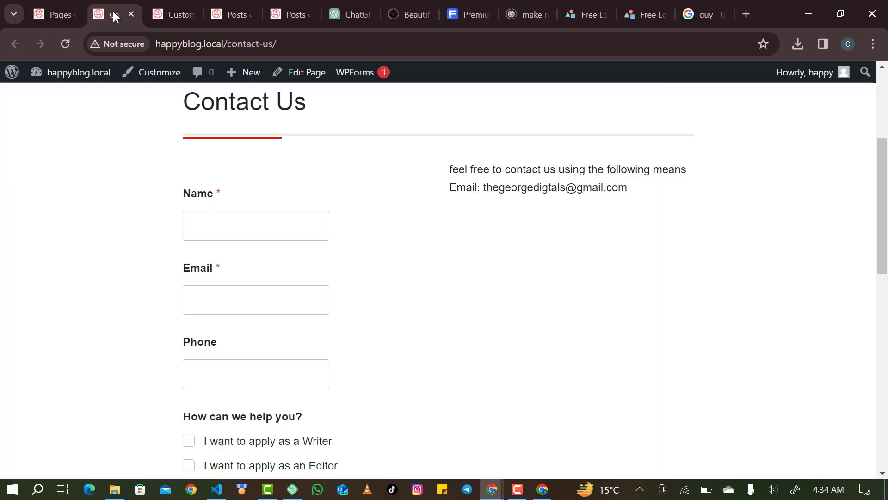
mouse_move(78, 83)
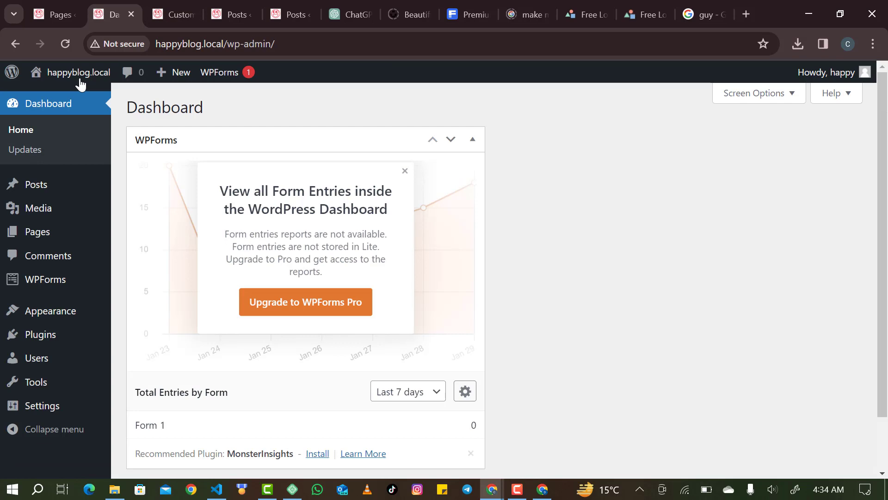
left_click(80, 79)
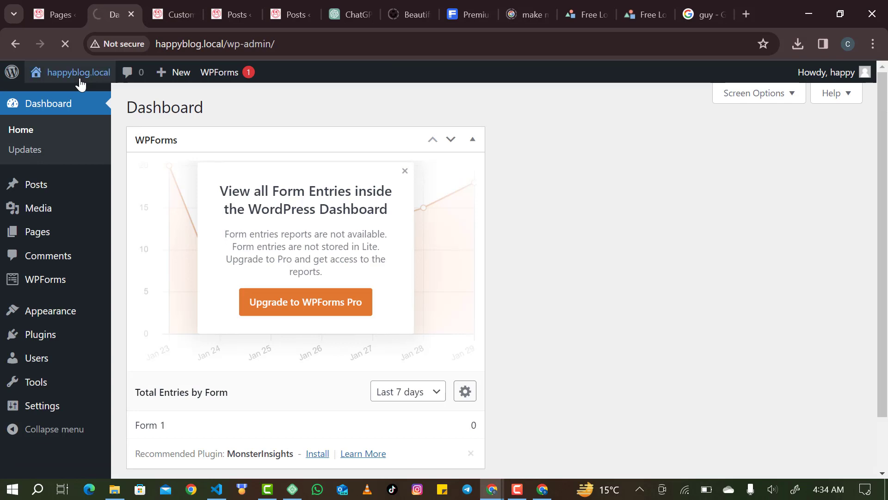
scroll(254, 161, "down", 1)
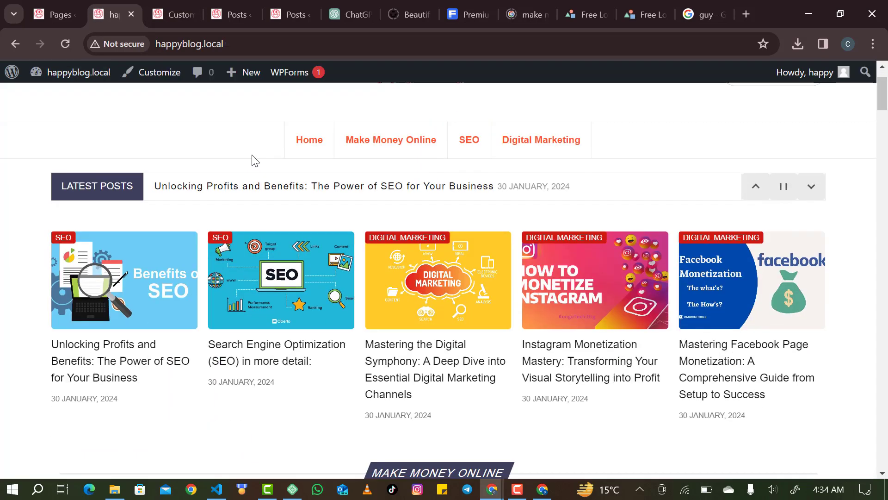
scroll(255, 161, "down", 10)
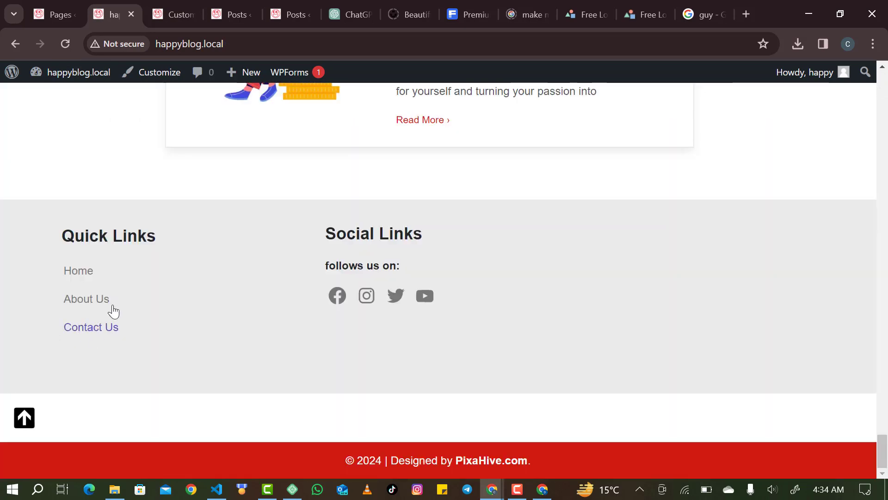
scroll(280, 137, "up", 5)
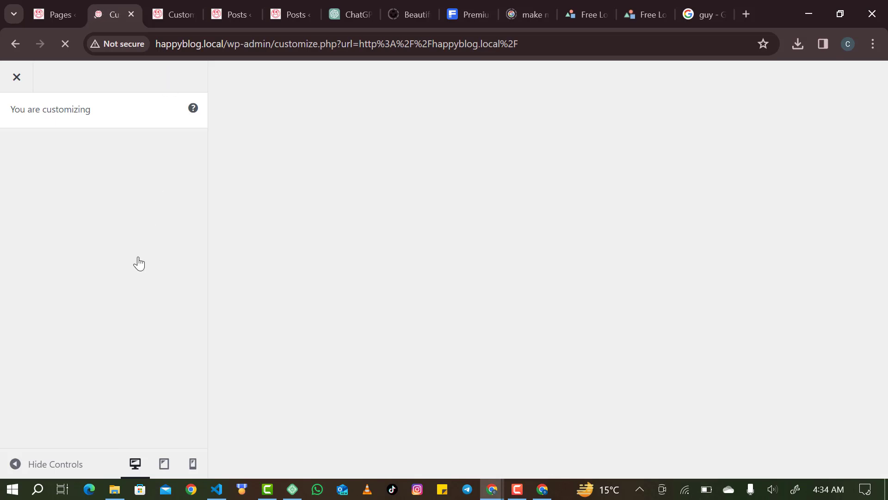
Check that the first footer widget area's Quick Links widget uses the footer menu.
scroll(113, 318, "down", 2)
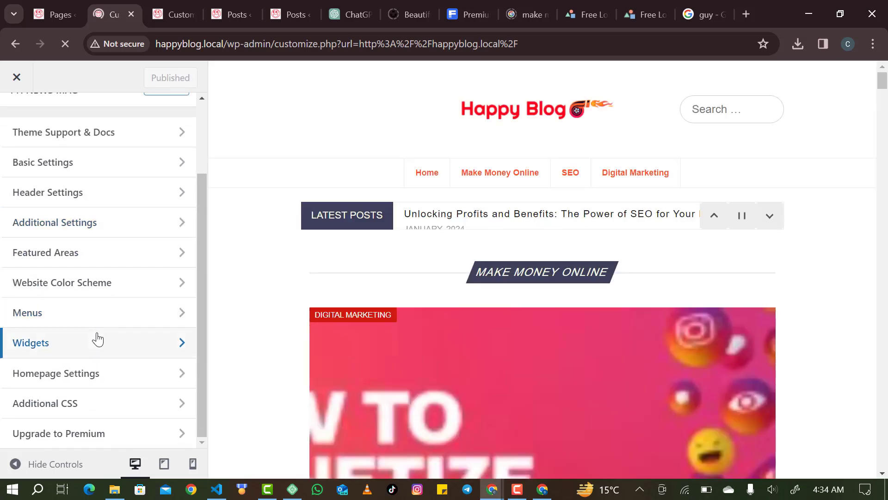
left_click(97, 339)
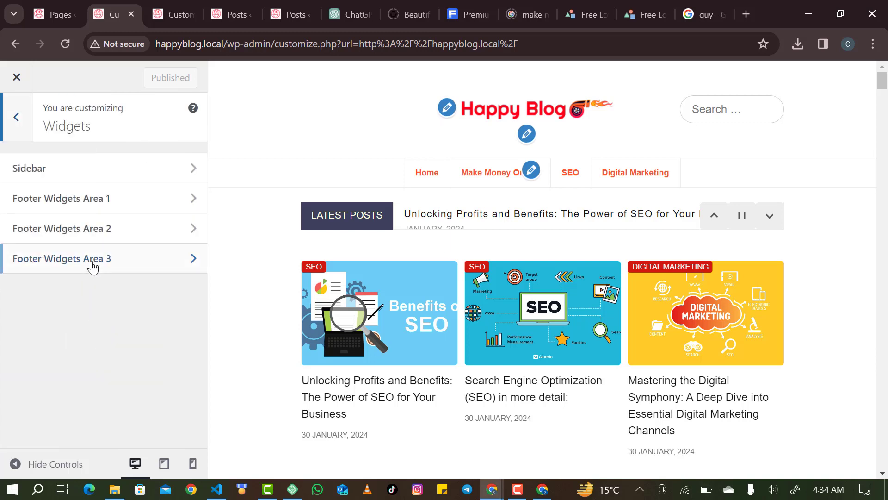
left_click(116, 196)
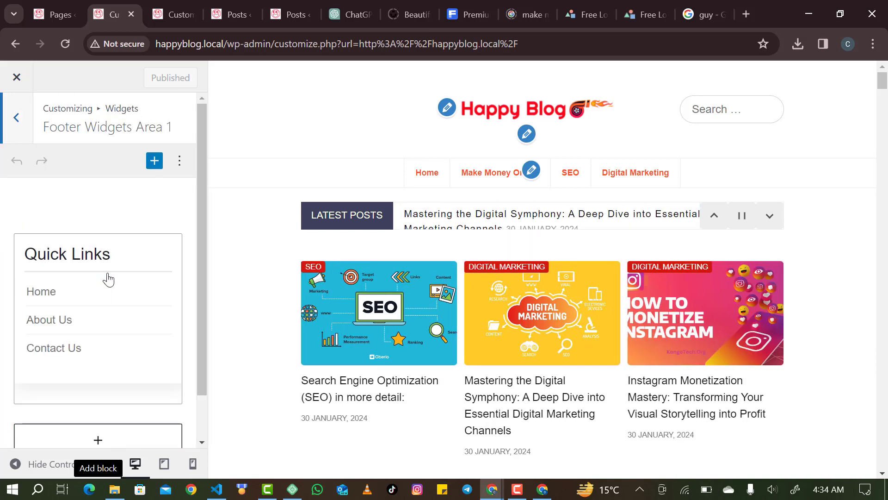
scroll(90, 357, "down", 1)
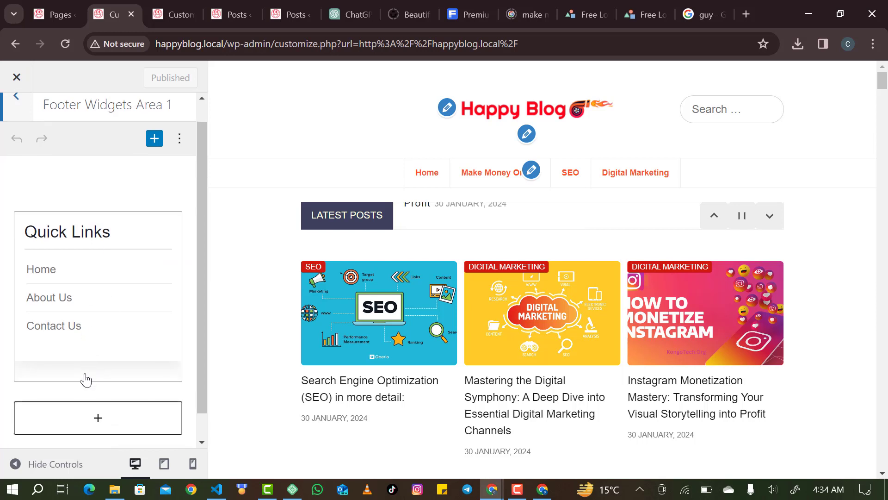
left_click(100, 342)
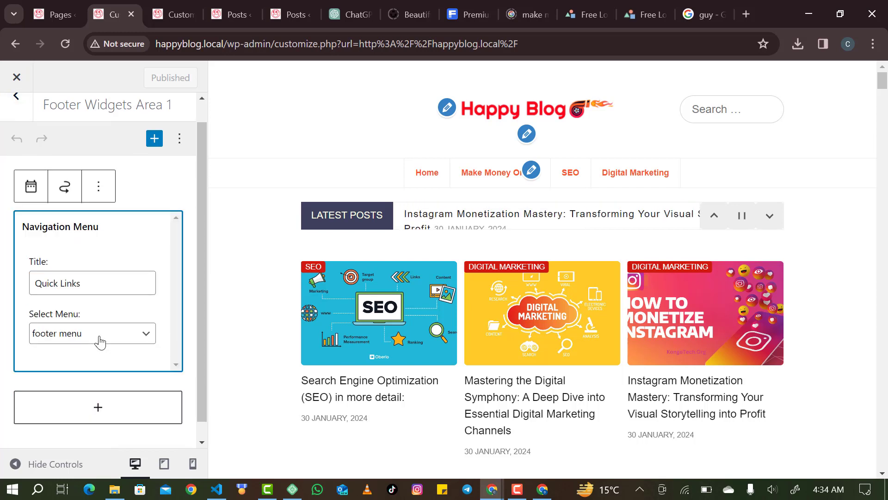
left_click(111, 341)
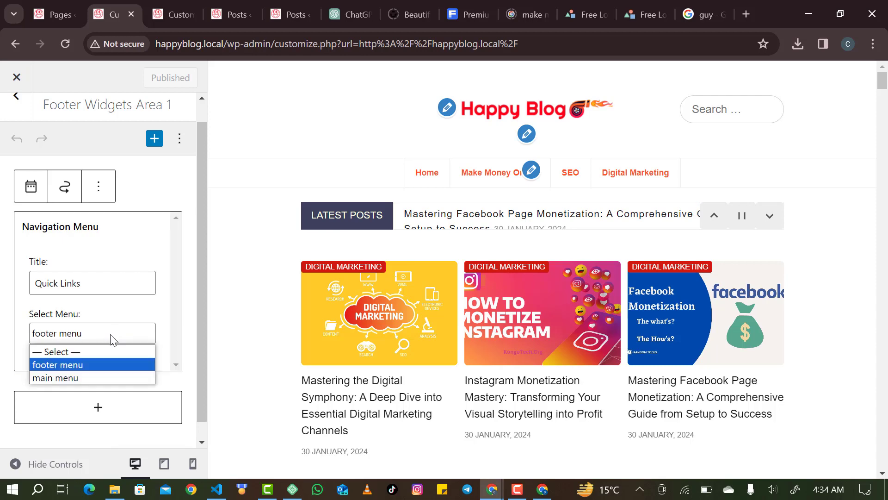
left_click(12, 95)
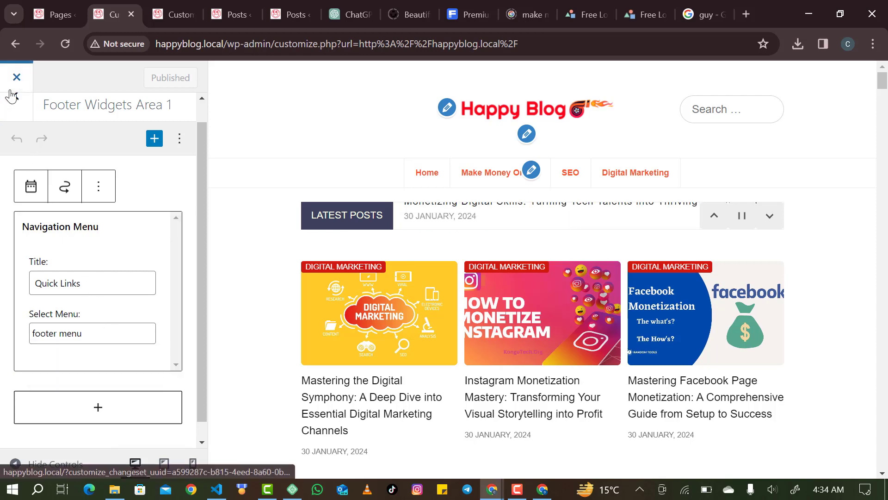
left_click(13, 95)
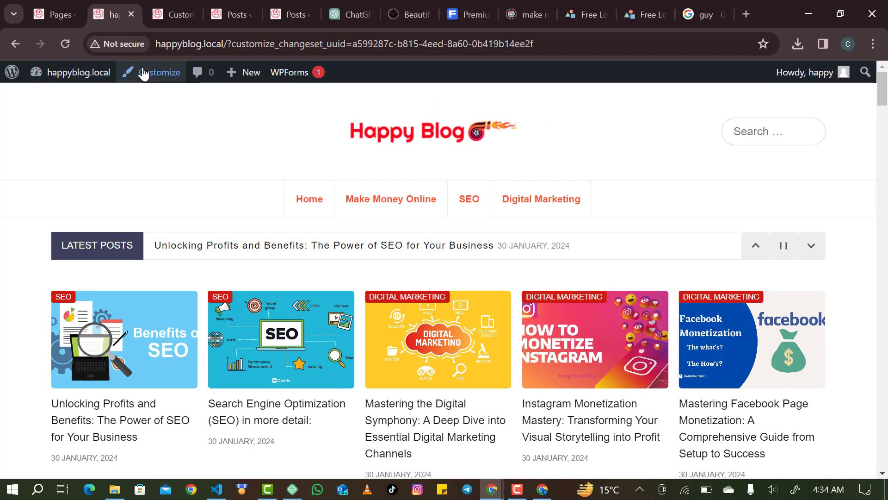
In the Customizer's footer menu, remove the invalid menu item.
left_click(144, 74)
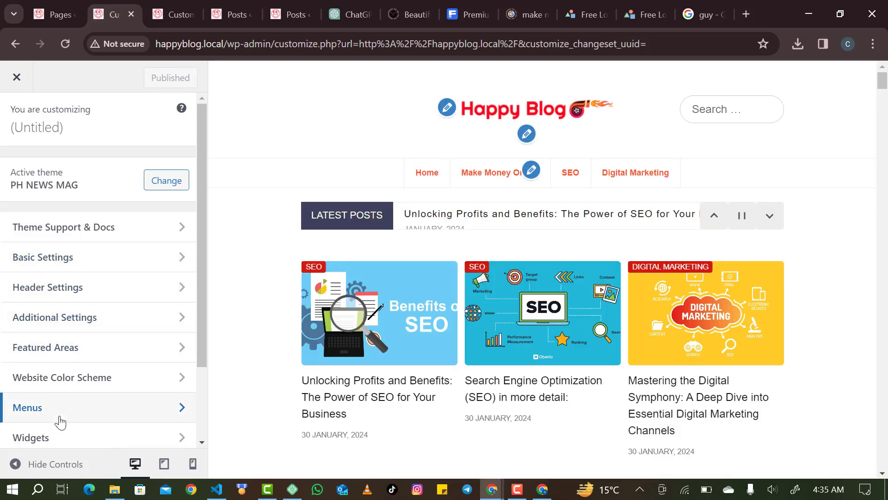
left_click(60, 422)
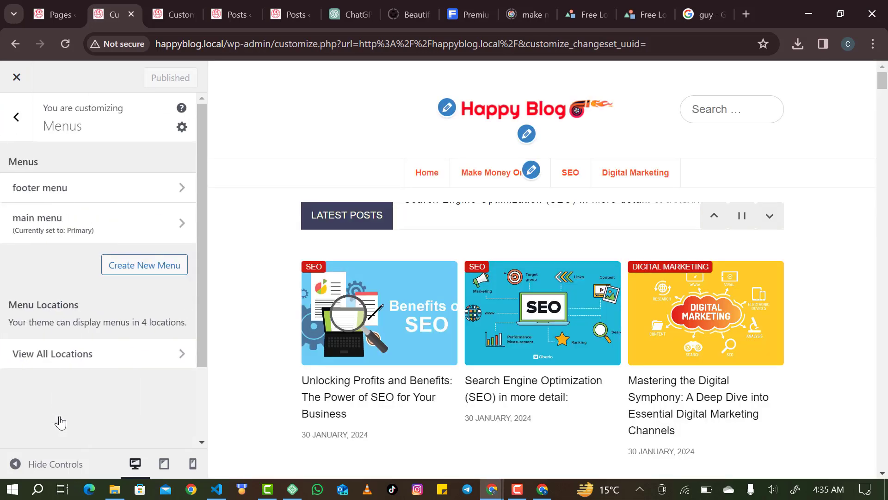
left_click(66, 191)
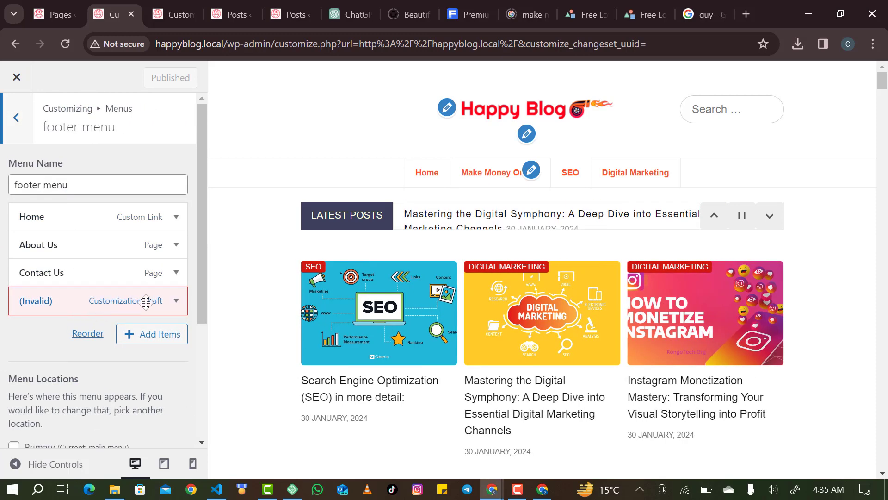
left_click(170, 305)
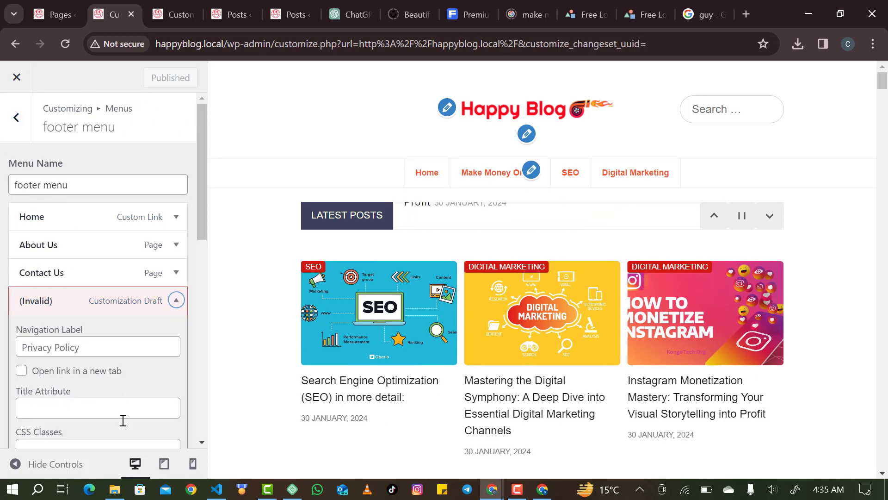
scroll(121, 419, "down", 5)
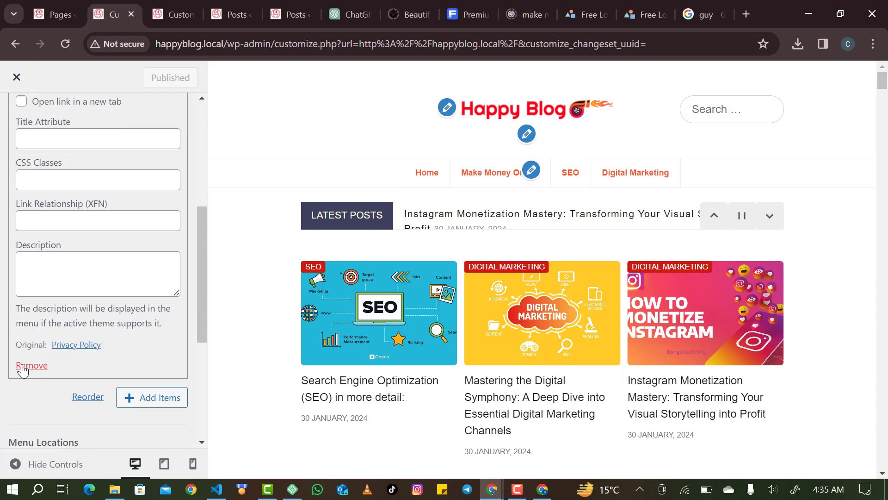
left_click(23, 366)
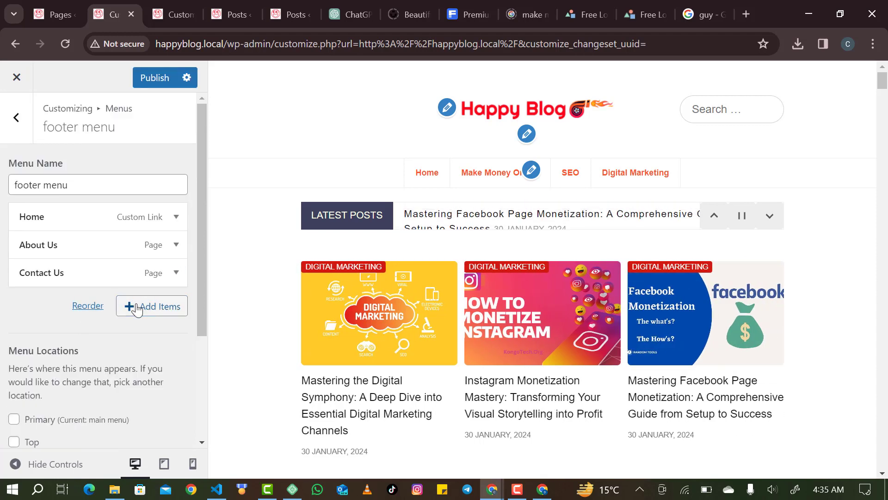
Add the Privacy Policy page to the footer menu and publish.
left_click(137, 308)
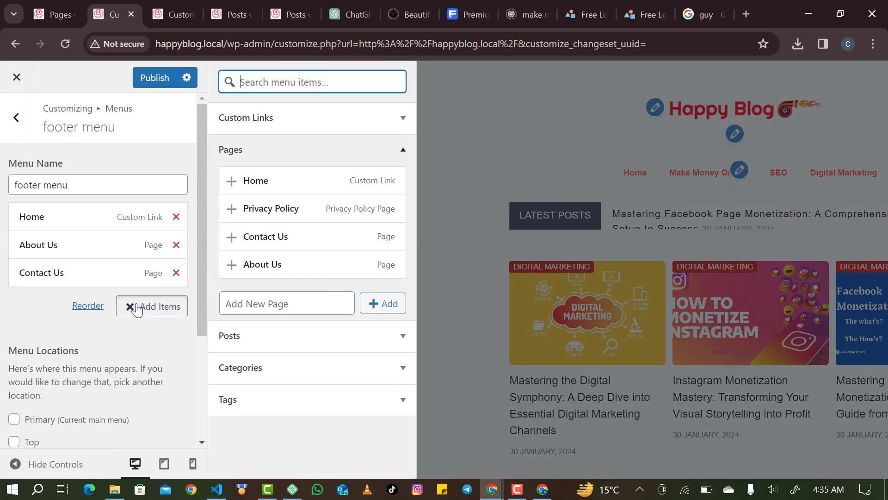
left_click(286, 213)
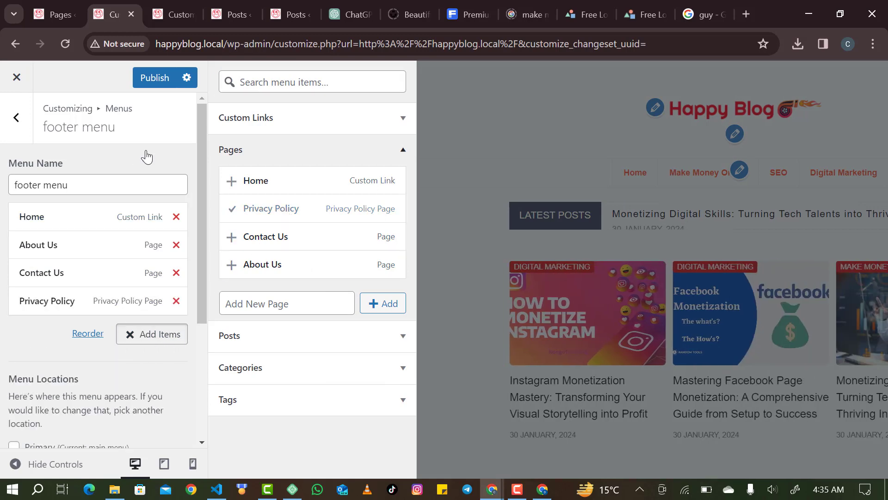
left_click(151, 78)
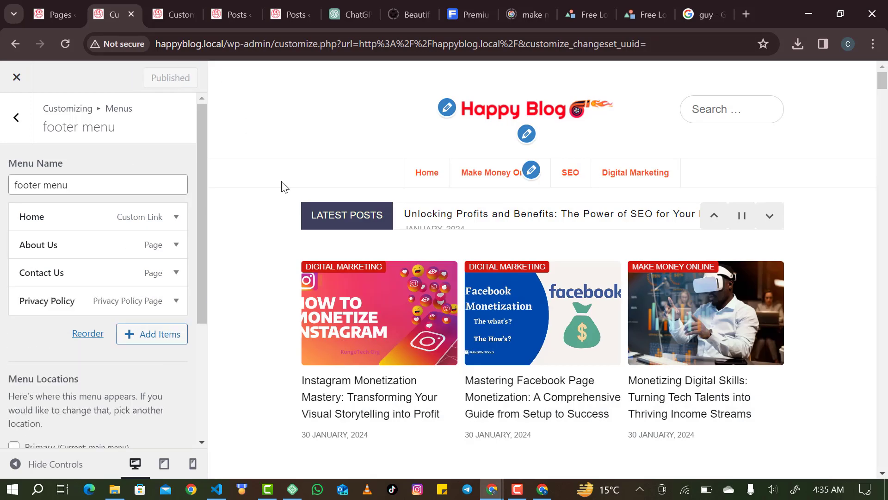
left_click(17, 78)
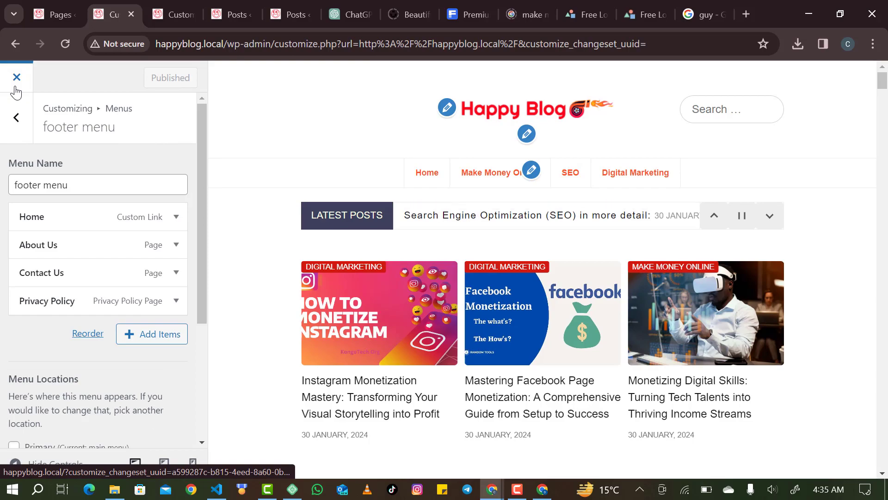
On the live site, follow both Privacy Policy links in the footer to check them.
scroll(184, 143, "down", 15)
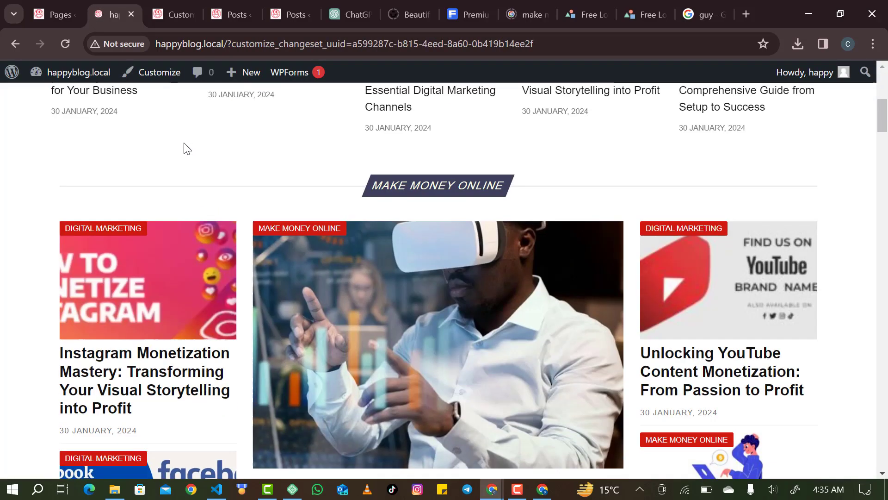
scroll(185, 147, "down", 10)
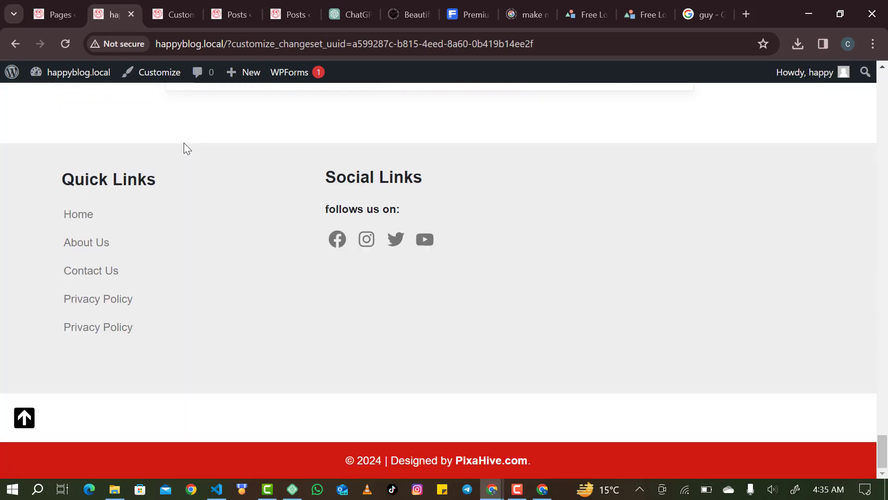
left_click(108, 309)
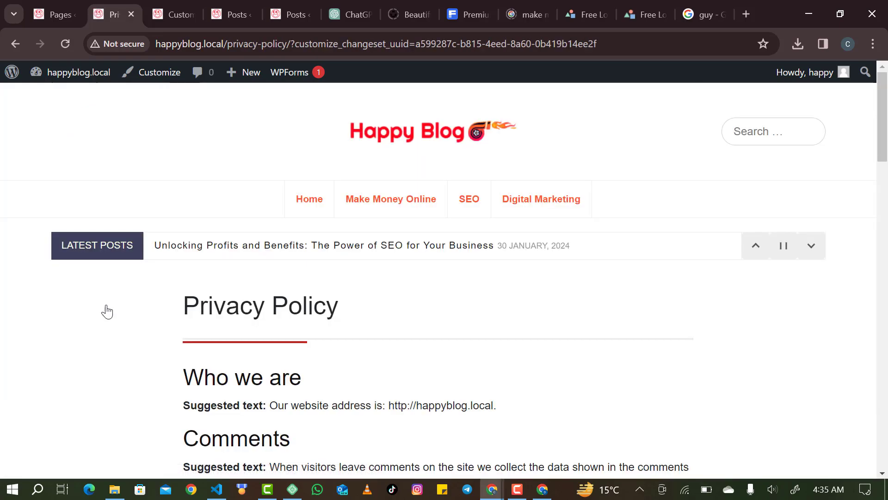
scroll(155, 367, "down", 15)
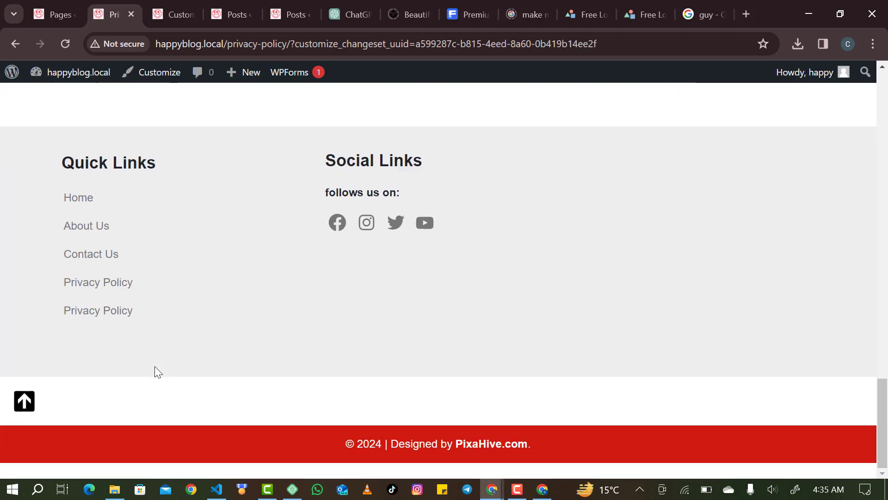
scroll(155, 366, "up", 2)
left_click(114, 432)
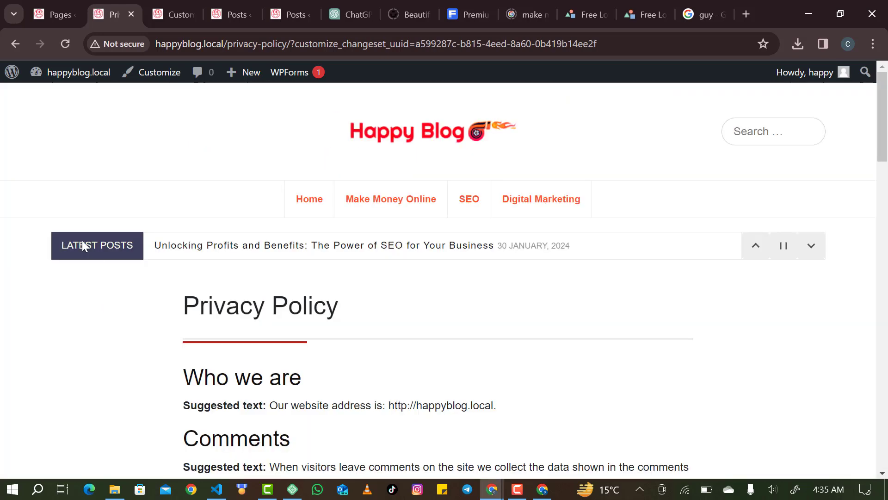
Save the footer menu on the Appearance > Menus screen.
left_click(68, 73)
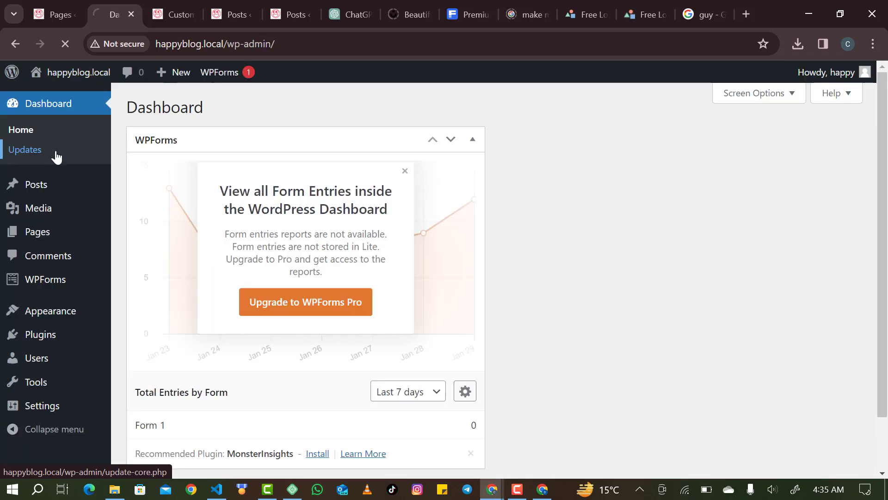
mouse_move(91, 79)
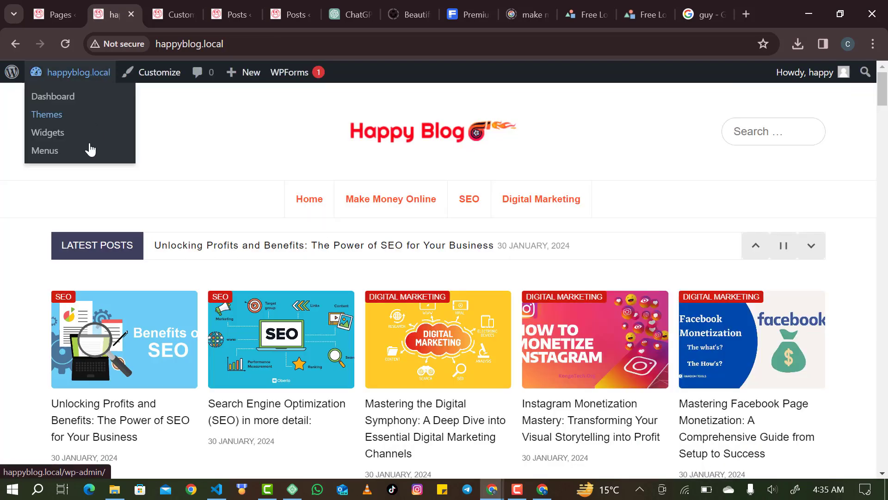
left_click(67, 152)
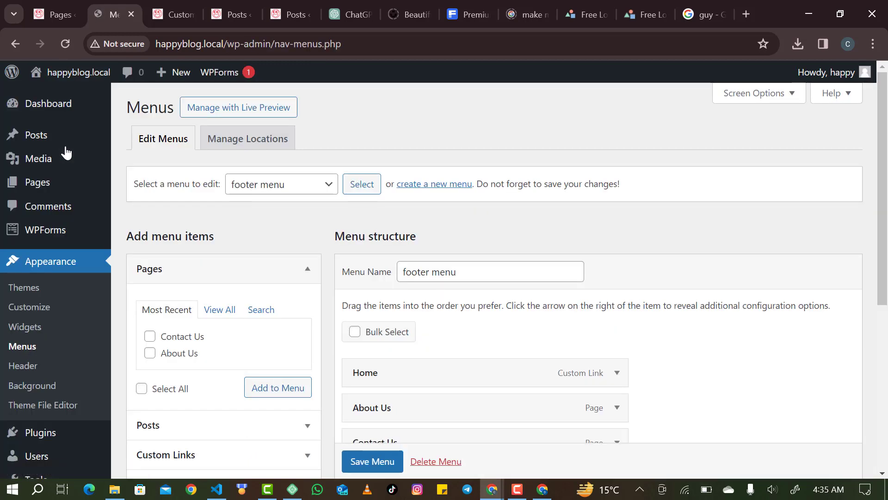
scroll(387, 281, "down", 1)
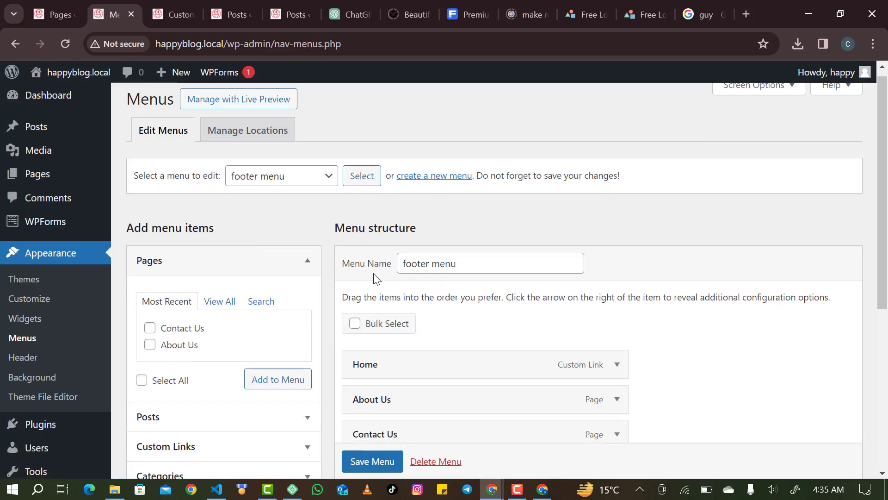
scroll(375, 275, "down", 4)
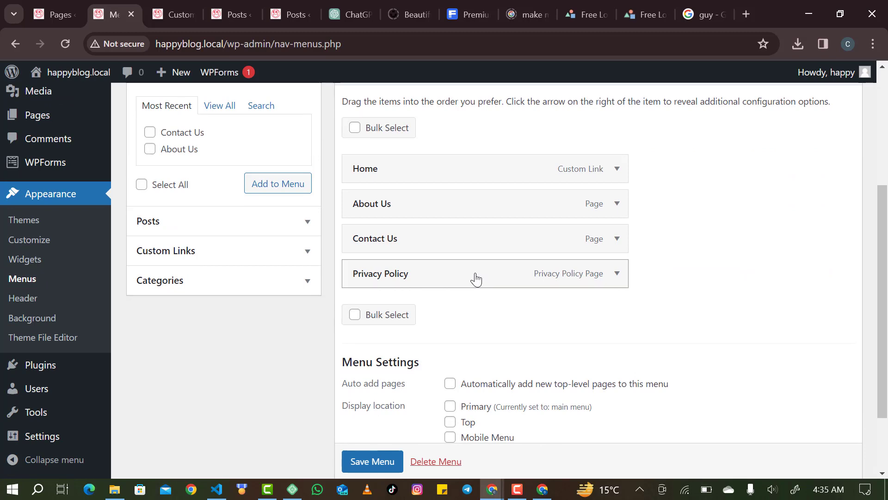
scroll(401, 458, "down", 1)
left_click(399, 457)
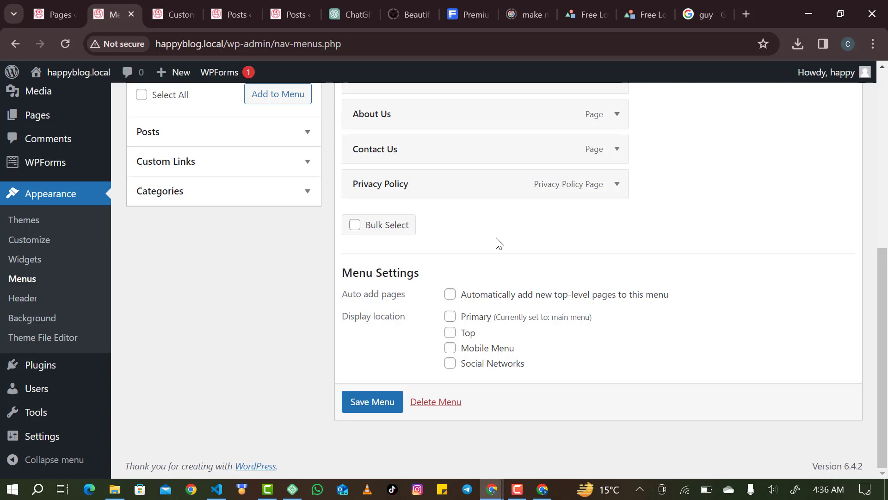
Come back to the Menus page and visit the live site's front page.
left_click(244, 12)
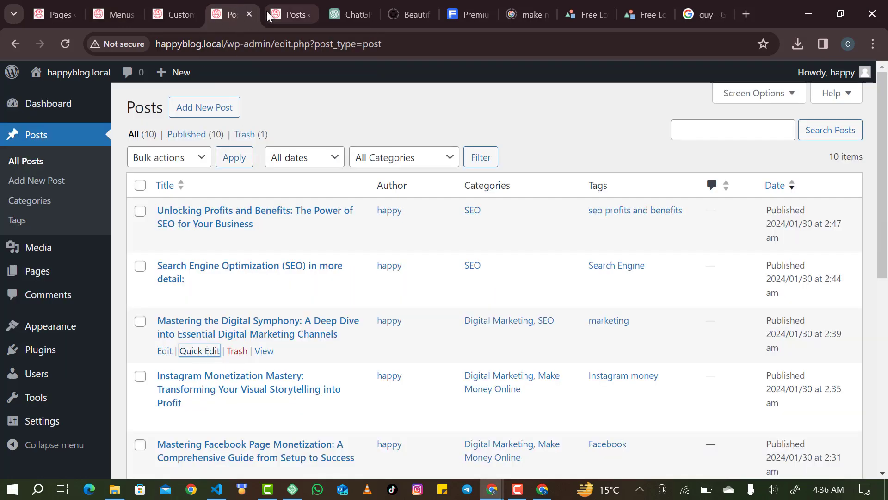
left_click(106, 16)
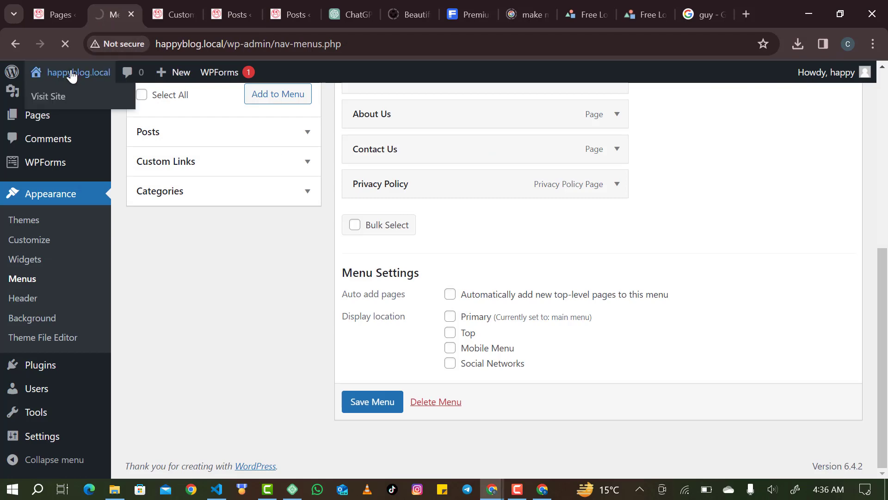
left_click(69, 95)
Scroll through the Instagram Monetization Mastery post, return to its top, then go back to the pages list.
scroll(179, 218, "down", 3)
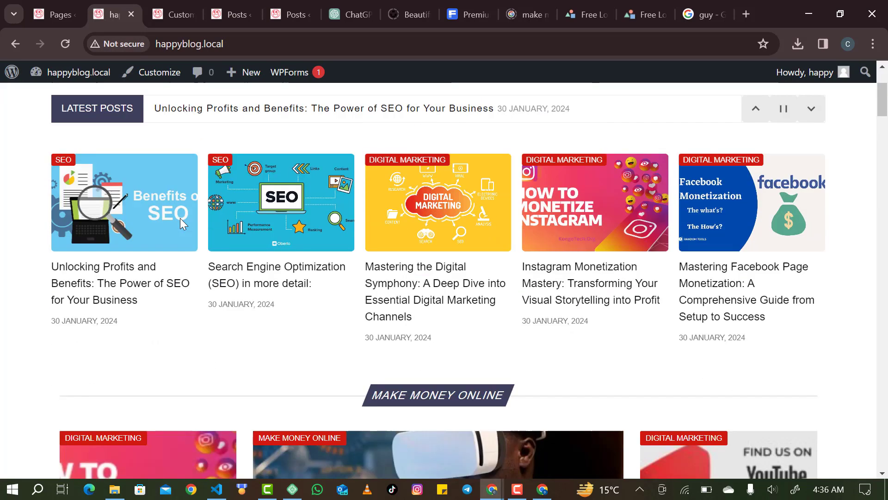
scroll(180, 218, "down", 3)
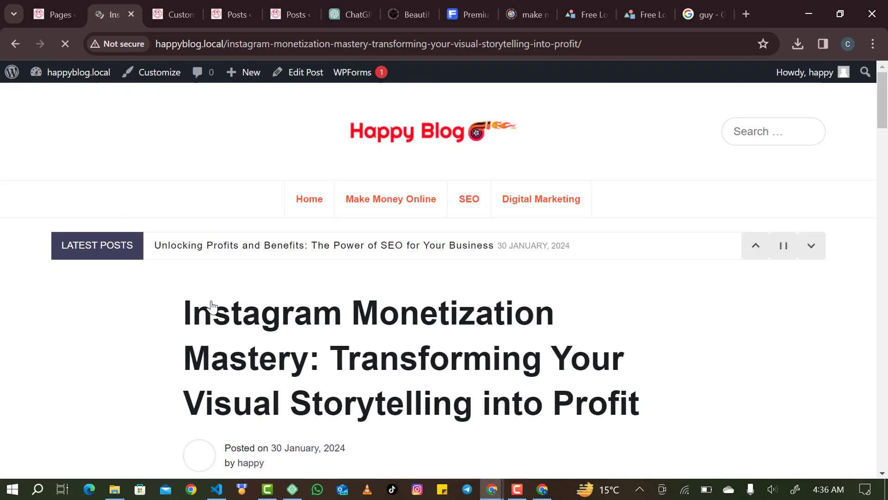
scroll(212, 306, "down", 5)
scroll(211, 307, "down", 20)
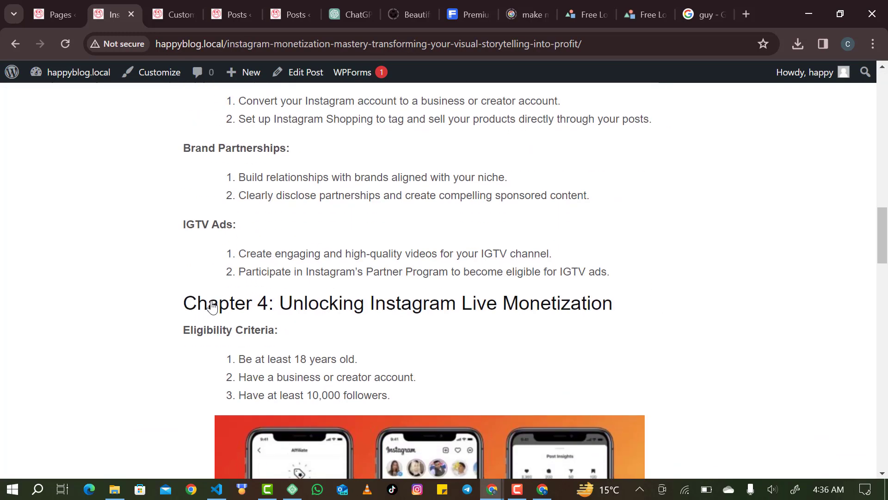
scroll(212, 307, "down", 15)
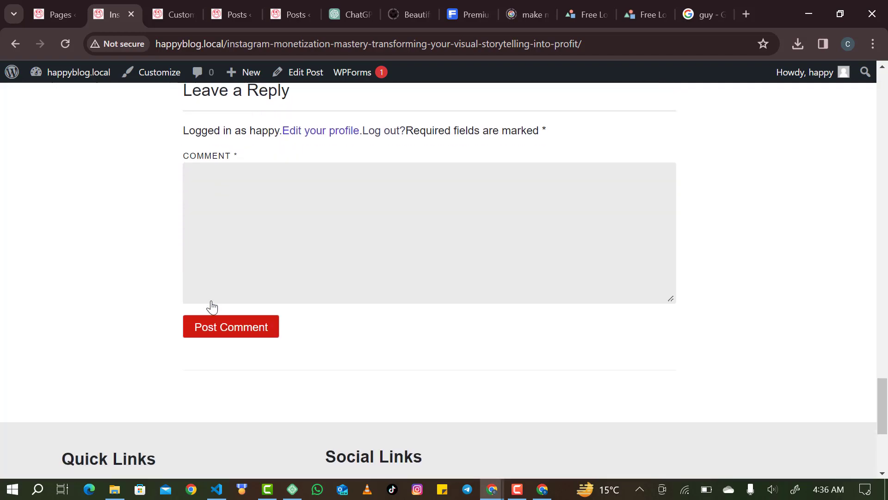
key("Home")
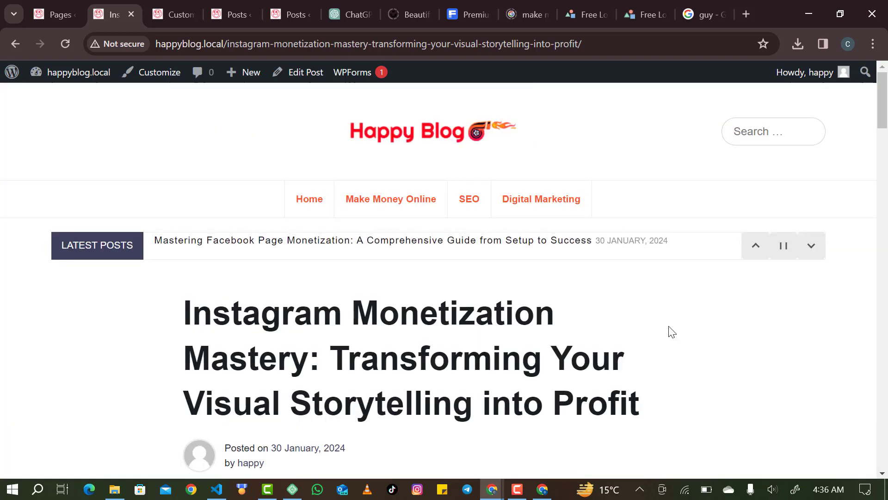
scroll(671, 333, "down", 3)
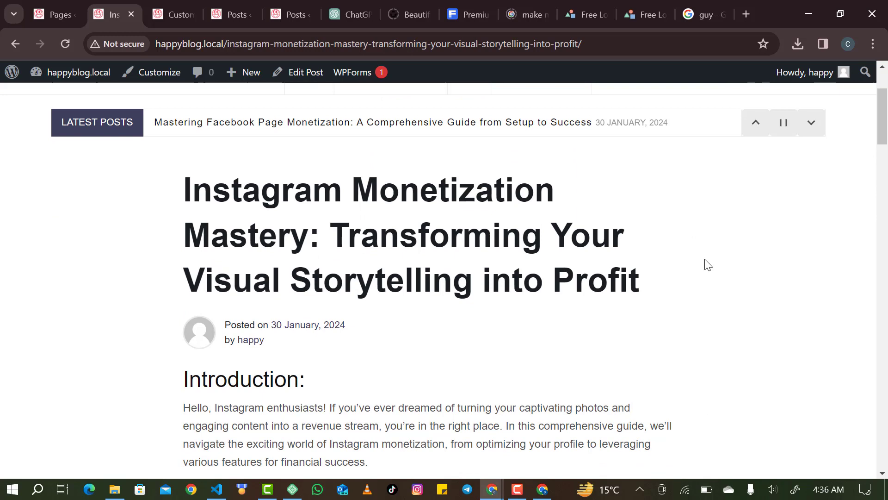
left_click(57, 13)
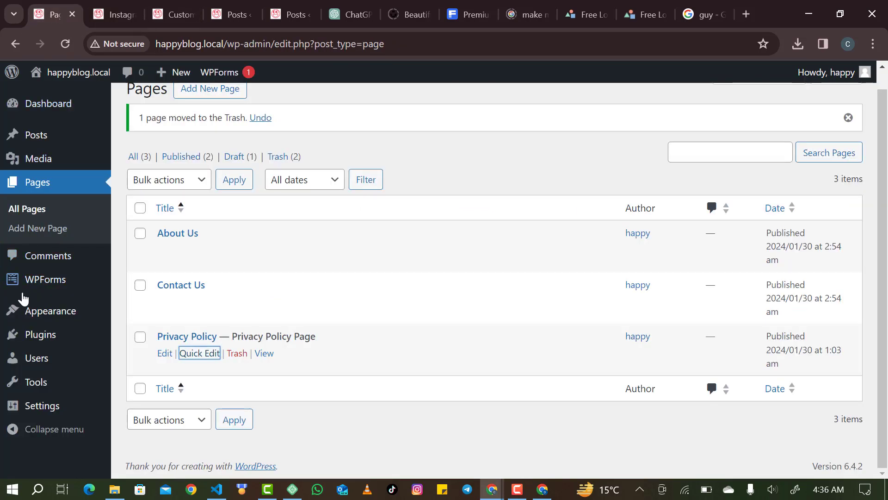
In Appearance > Widgets, dismiss the welcome message and inspect the Sidebar's Search widget.
mouse_move(60, 317)
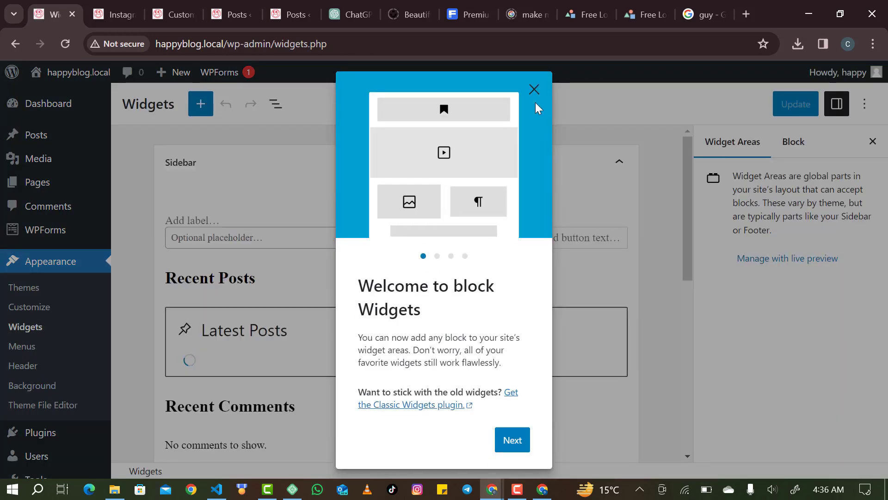
left_click(535, 90)
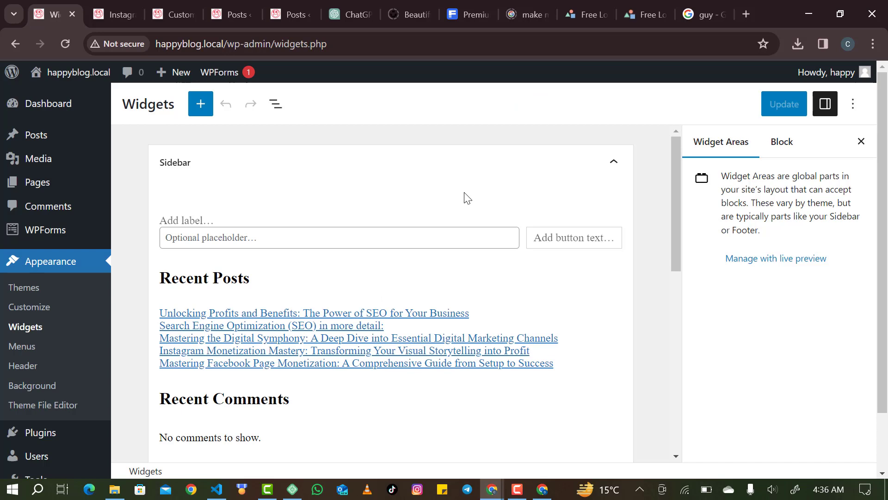
scroll(466, 198, "down", 1)
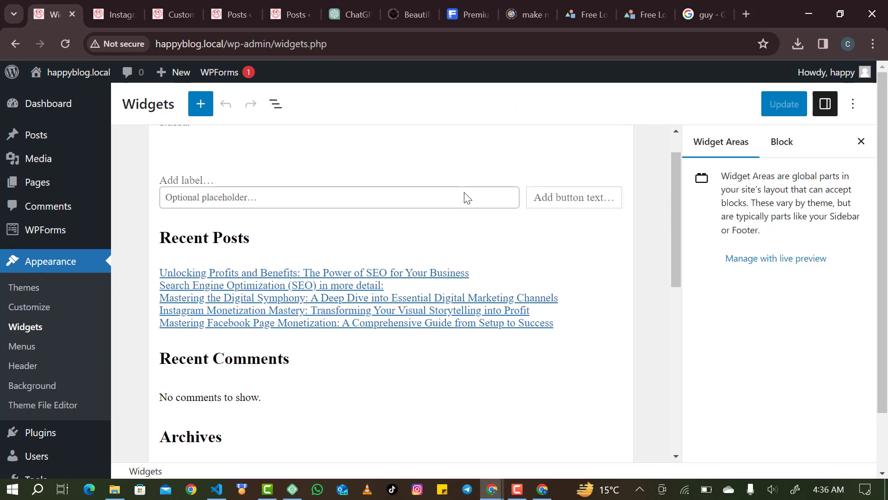
left_click(458, 193)
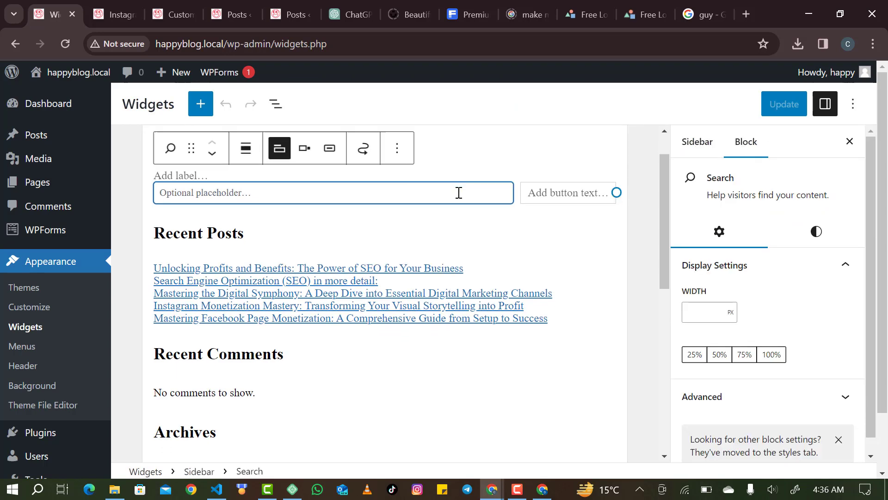
scroll(462, 239, "down", 6)
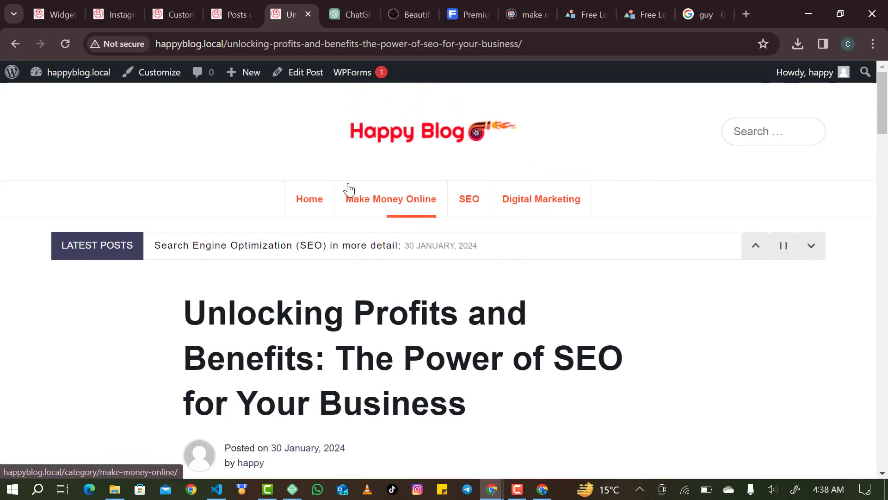
Review the Sidebar widget area's widgets in the Customizer.
left_click(156, 81)
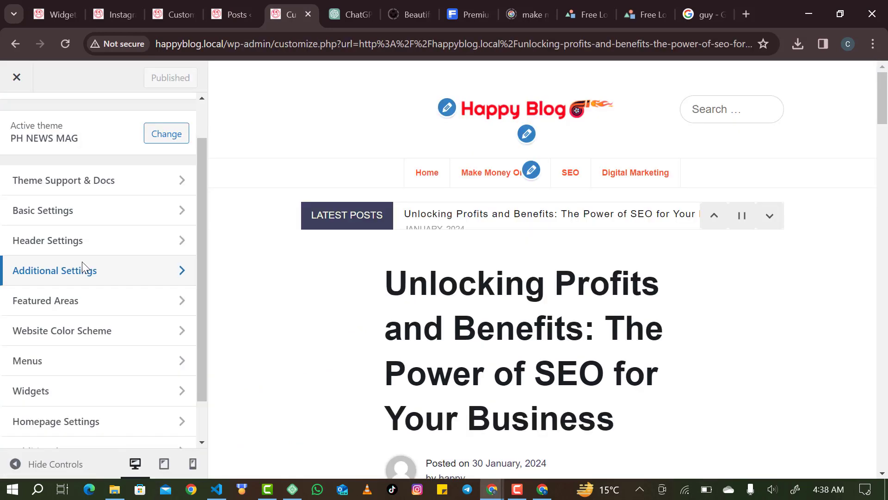
scroll(85, 268, "down", 1)
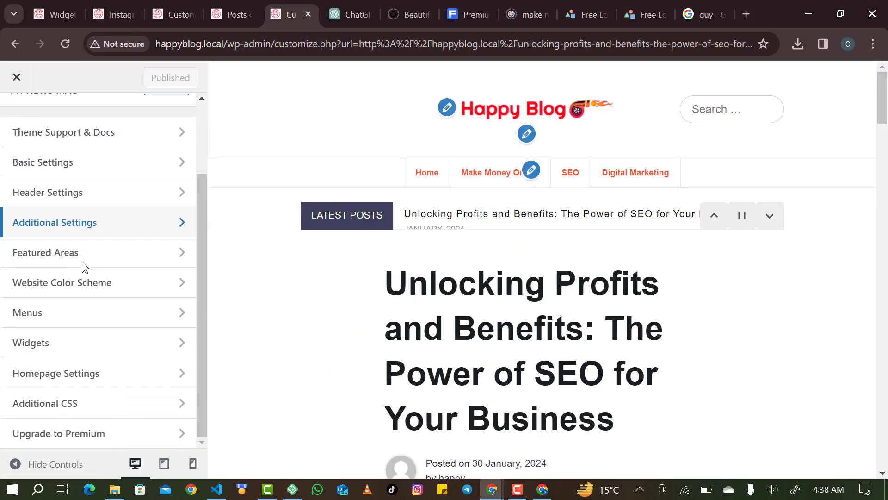
left_click(66, 344)
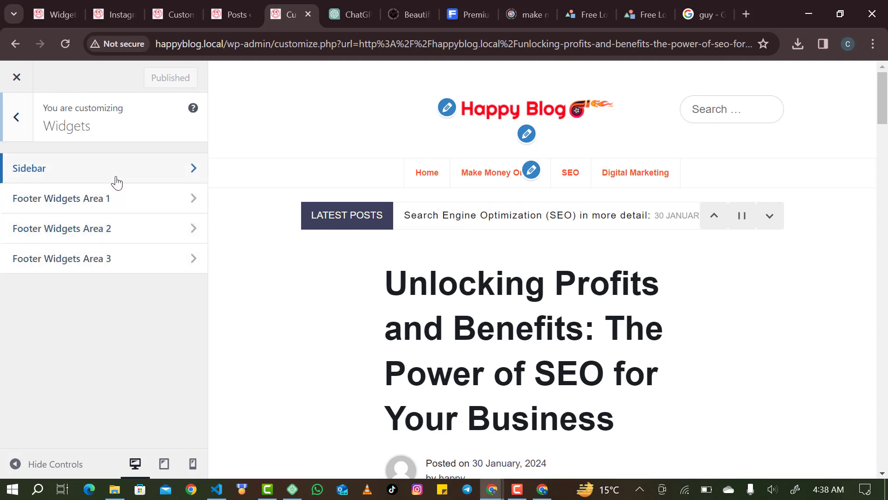
left_click(116, 181)
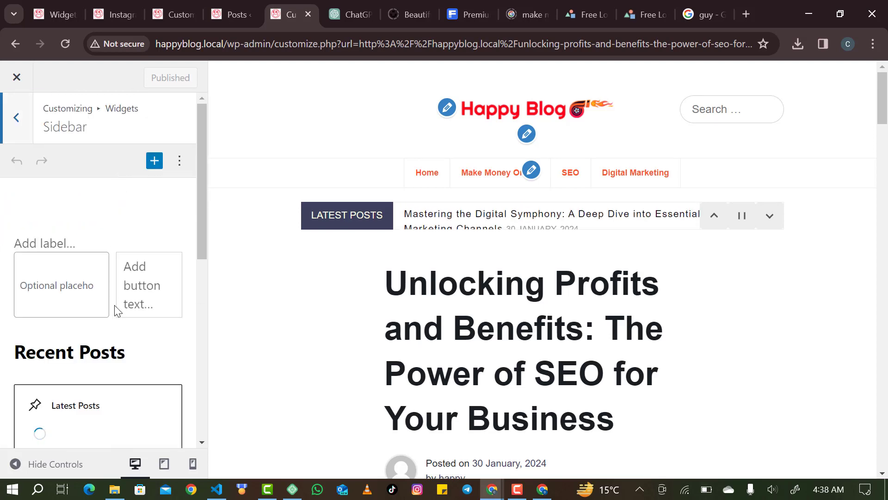
scroll(118, 309, "down", 1)
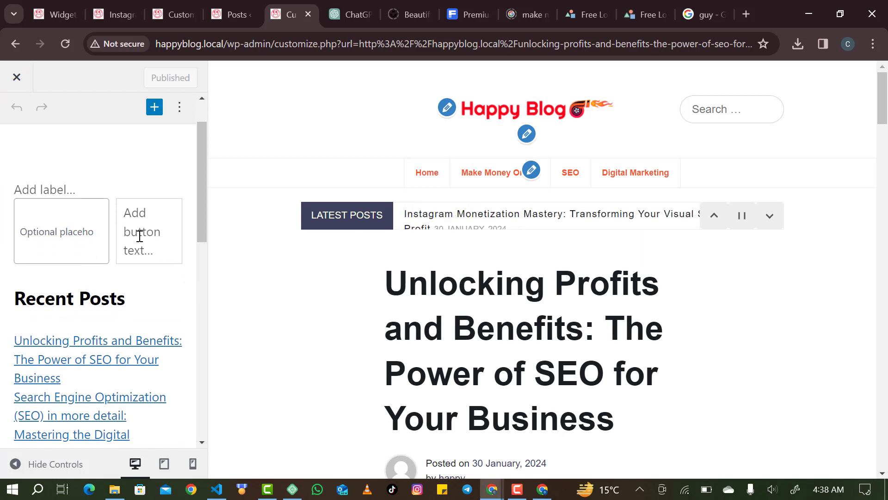
scroll(36, 136, "up", 1)
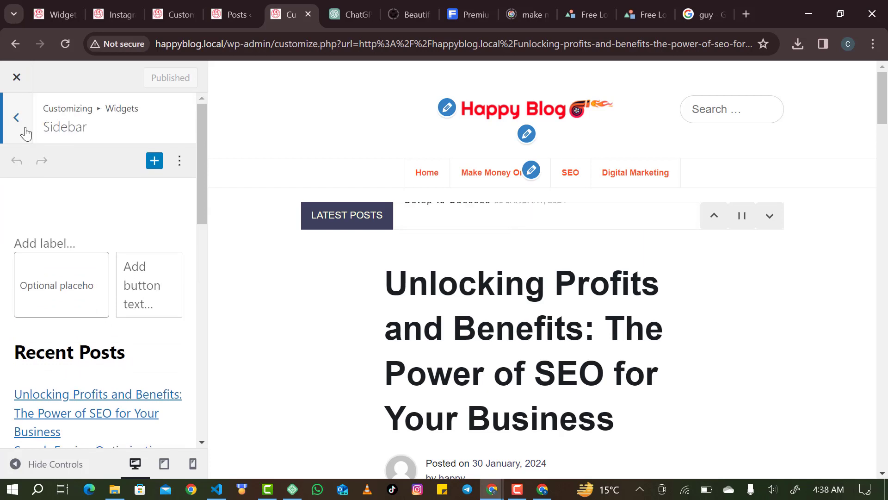
Go back to the main Customizer menu and open Basic Settings > Single Posts.
left_click(25, 133)
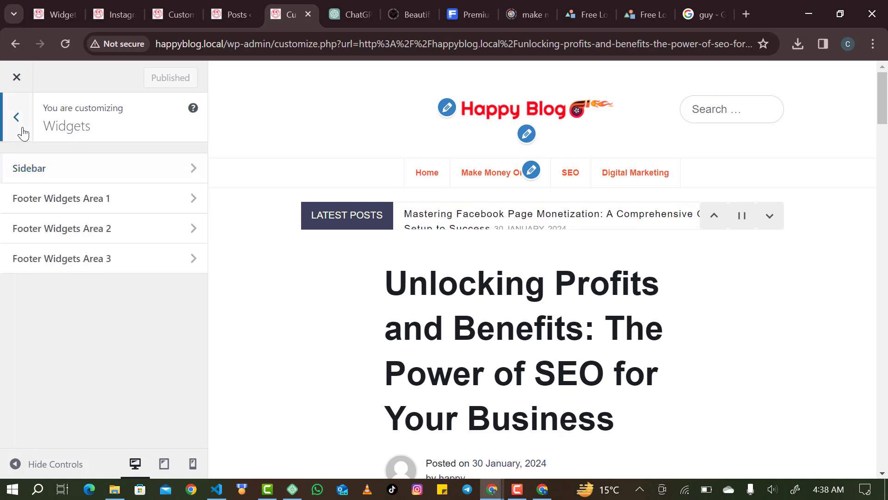
left_click(22, 133)
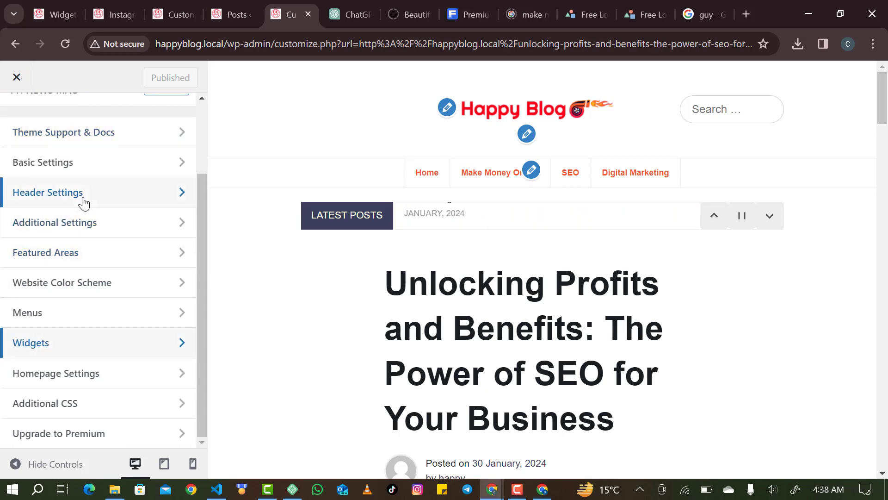
left_click(97, 175)
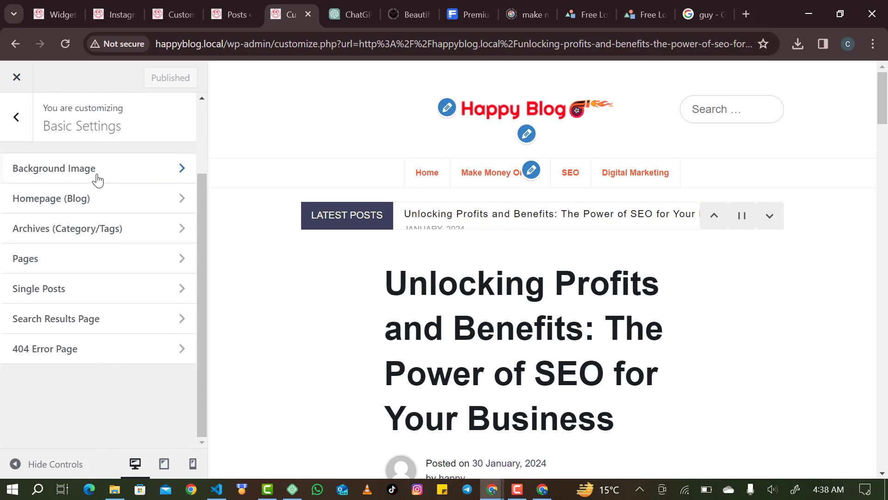
left_click(88, 295)
Give single posts a right sidebar layout and publish it.
scroll(110, 259, "down", 9)
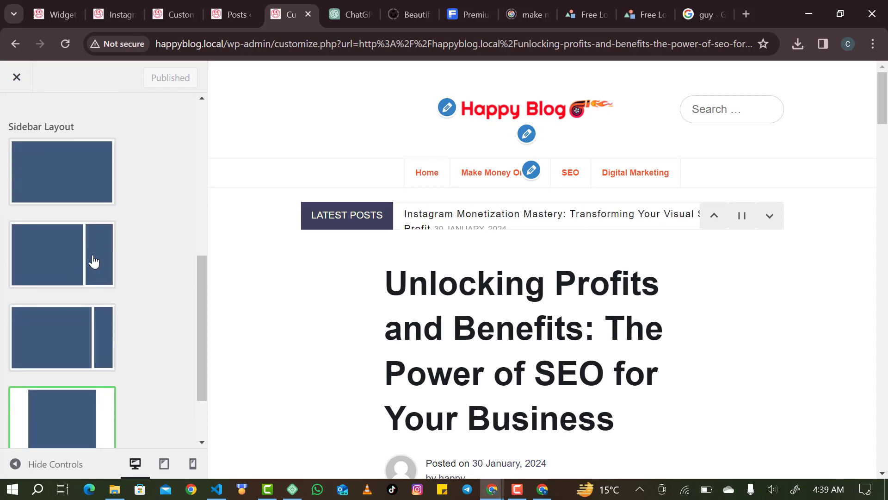
left_click(92, 260)
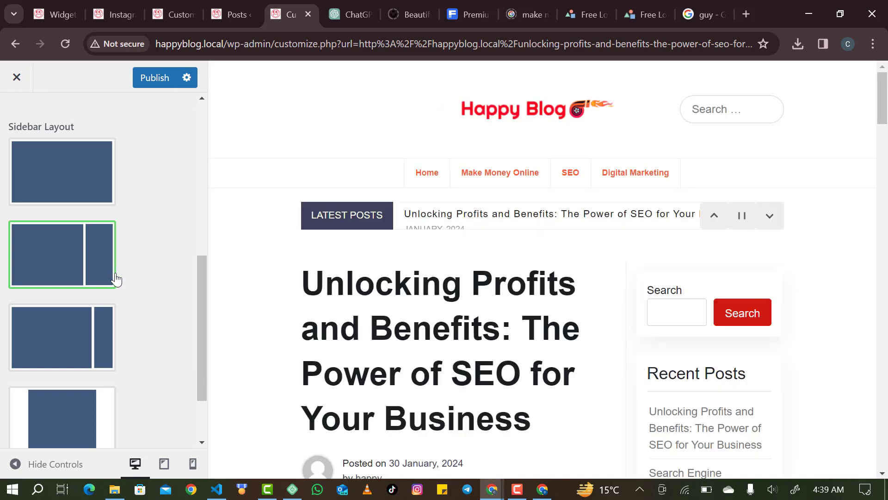
scroll(483, 338, "down", 3)
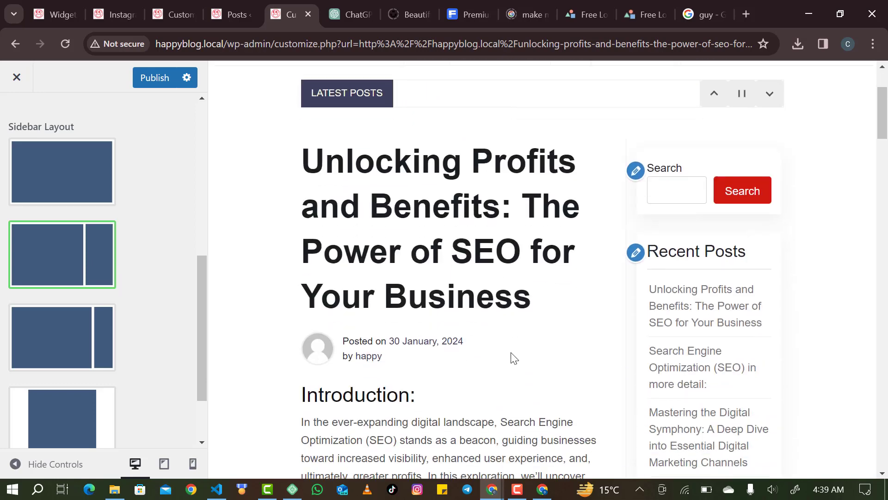
scroll(639, 353, "down", 2)
scroll(641, 352, "down", 8)
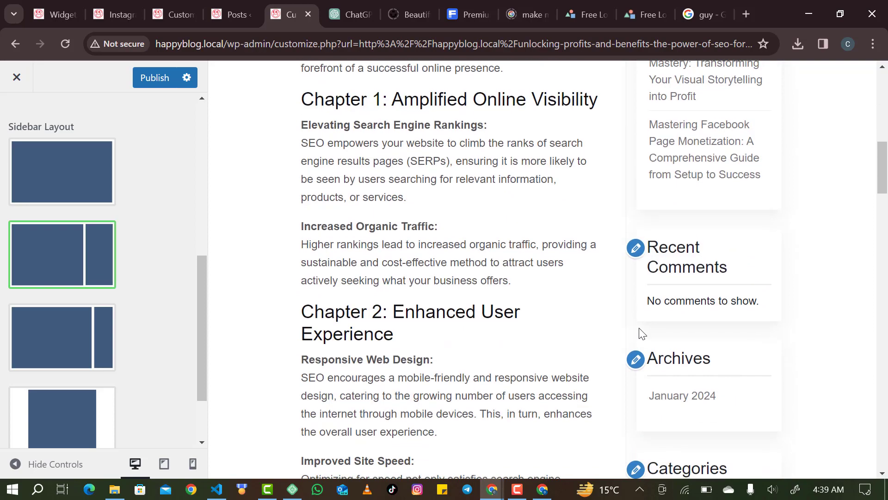
scroll(641, 312, "down", 6)
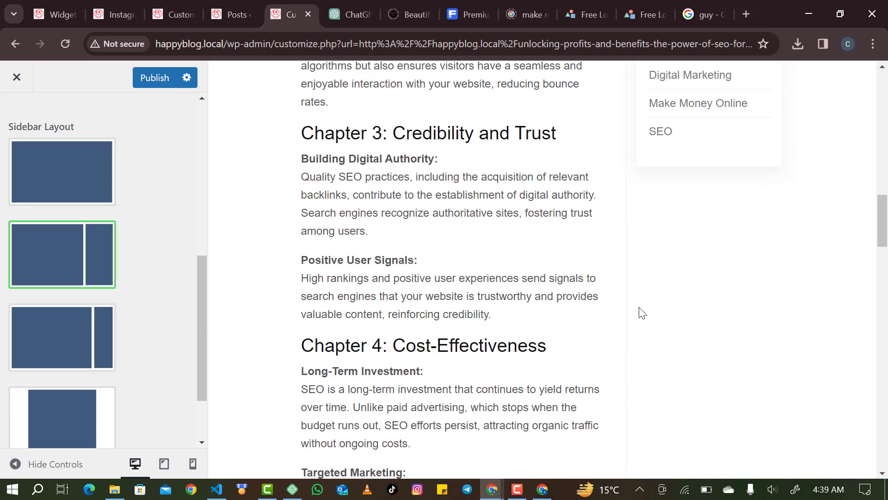
scroll(641, 313, "up", 11)
scroll(641, 312, "up", 8)
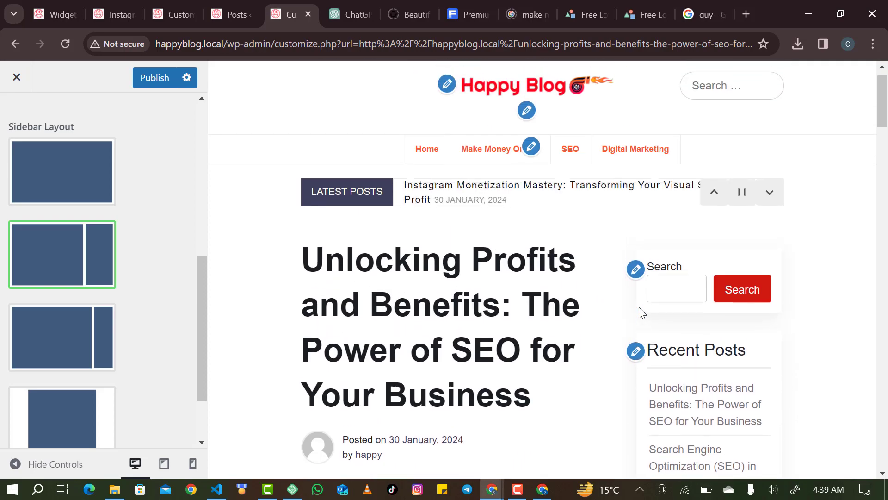
left_click(675, 309)
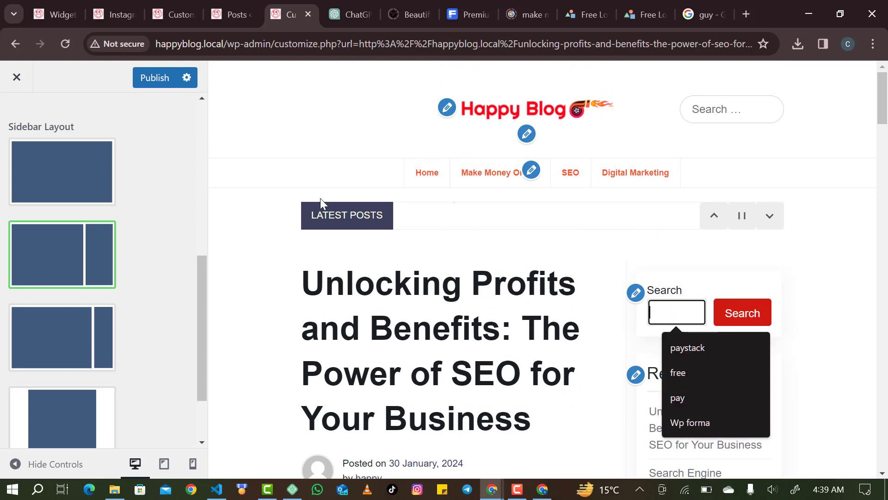
left_click(161, 82)
Switch to the narrower right sidebar, enable the single-post Featured Image, and publish.
left_click(62, 336)
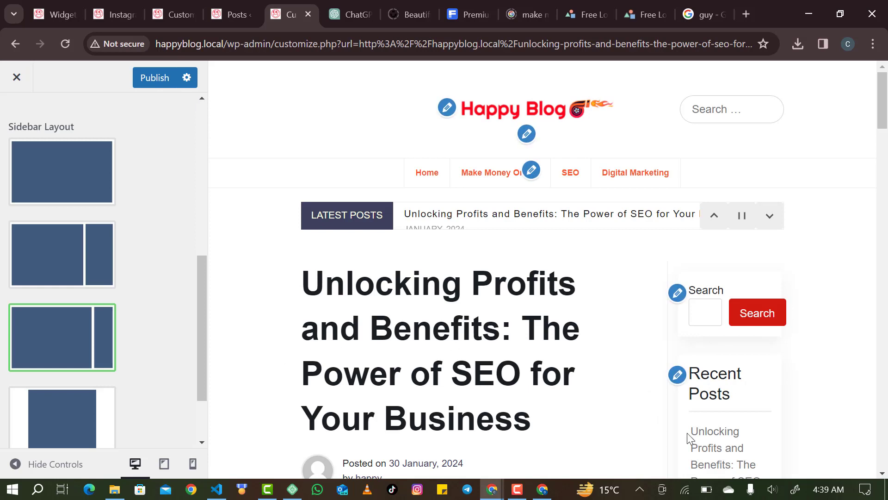
scroll(672, 335, "down", 1)
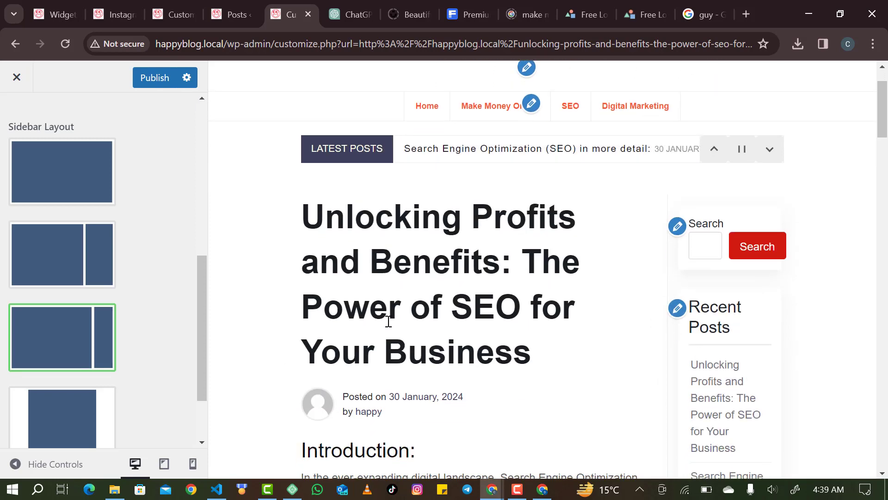
scroll(100, 331, "down", 2)
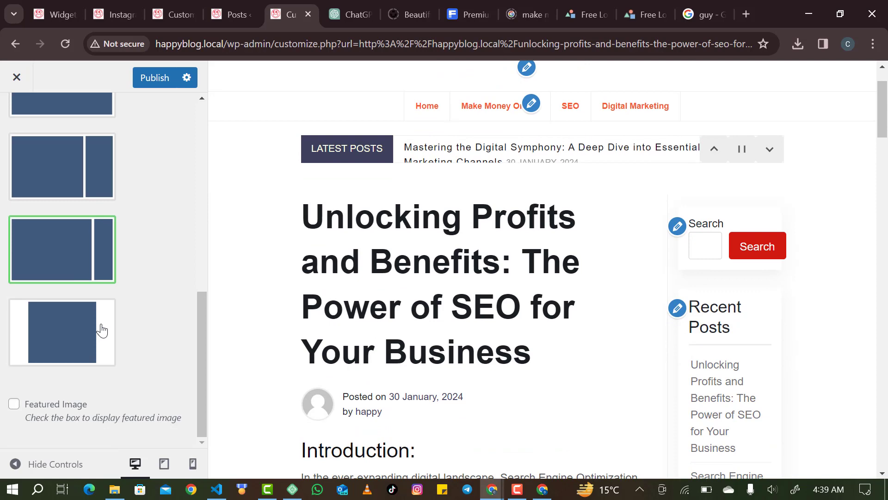
left_click(14, 404)
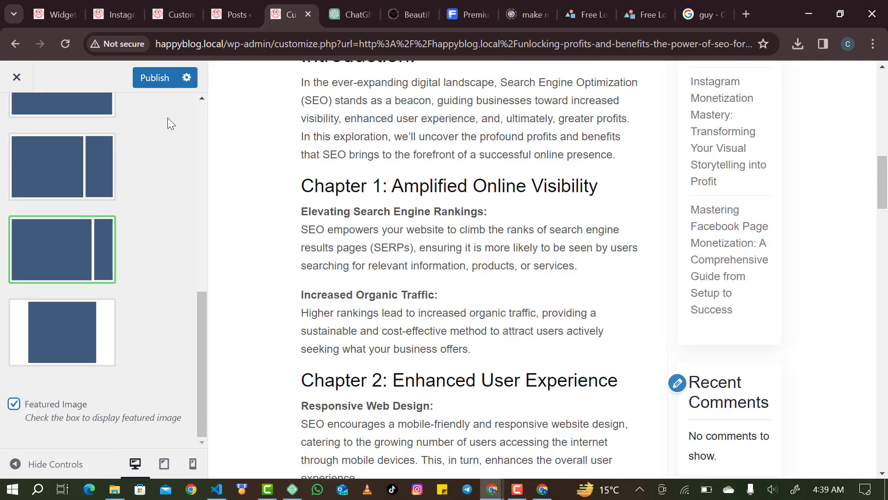
left_click(157, 78)
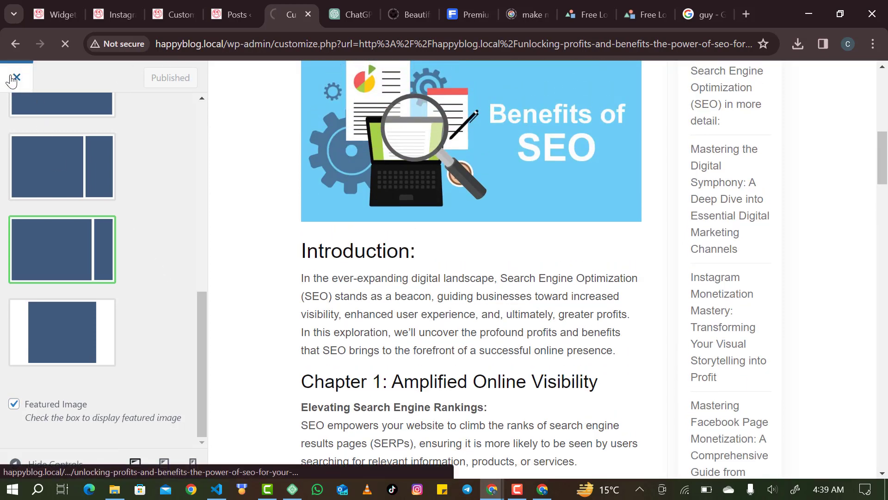
Reload the SEO post and scroll through it to check the Benefits of SEO image and right sidebar.
scroll(192, 196, "down", 15)
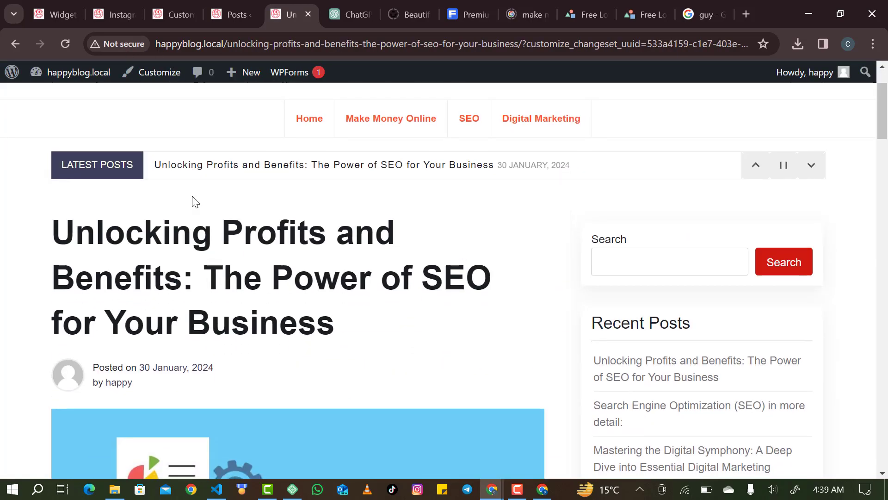
scroll(192, 198, "down", 3)
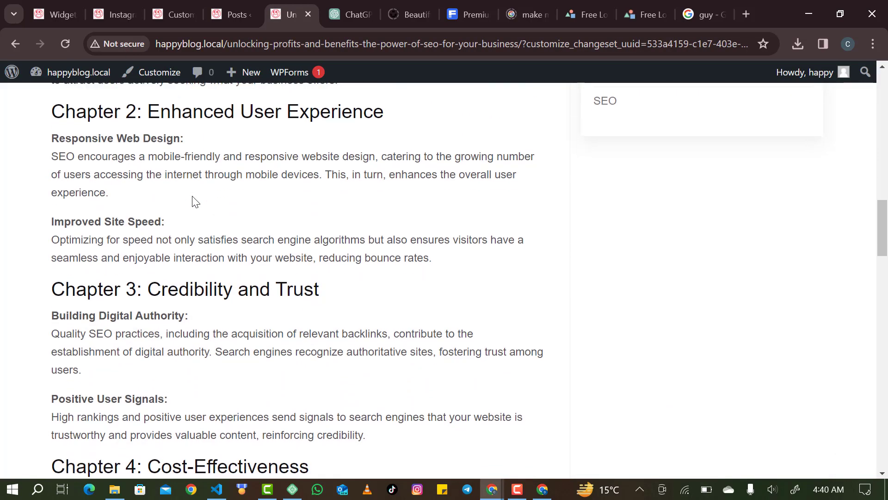
scroll(192, 200, "up", 5)
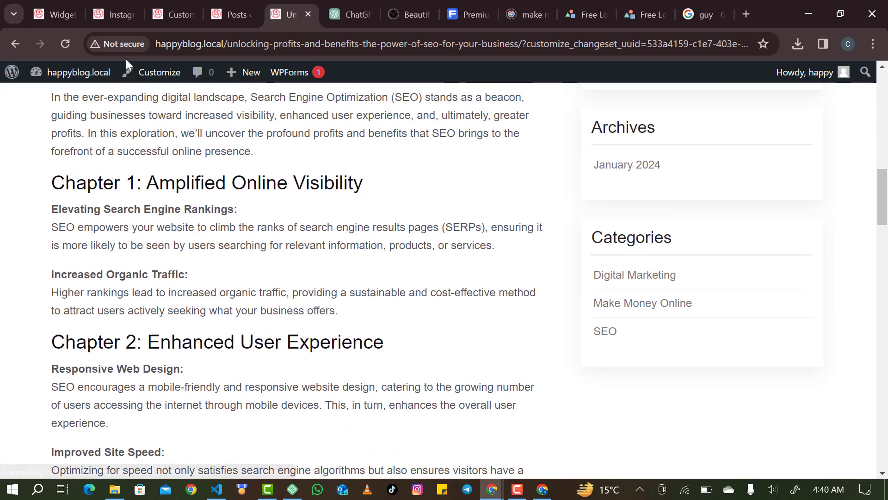
left_click(66, 52)
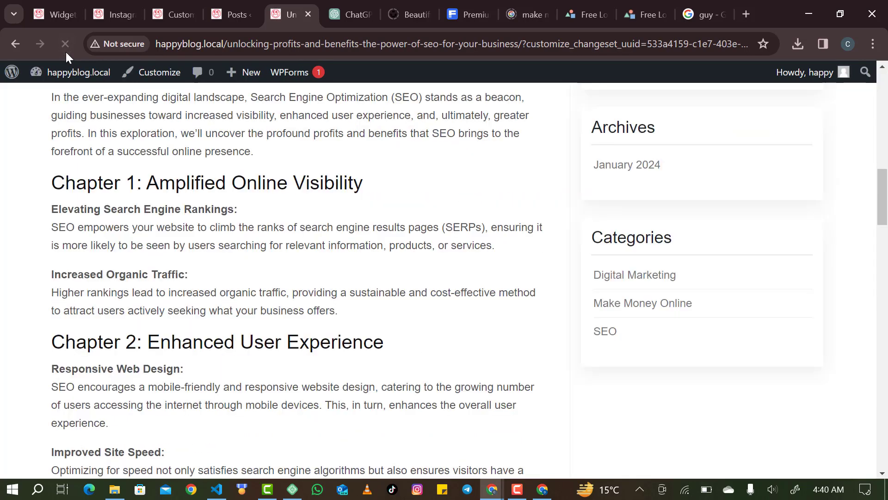
scroll(181, 256, "up", 12)
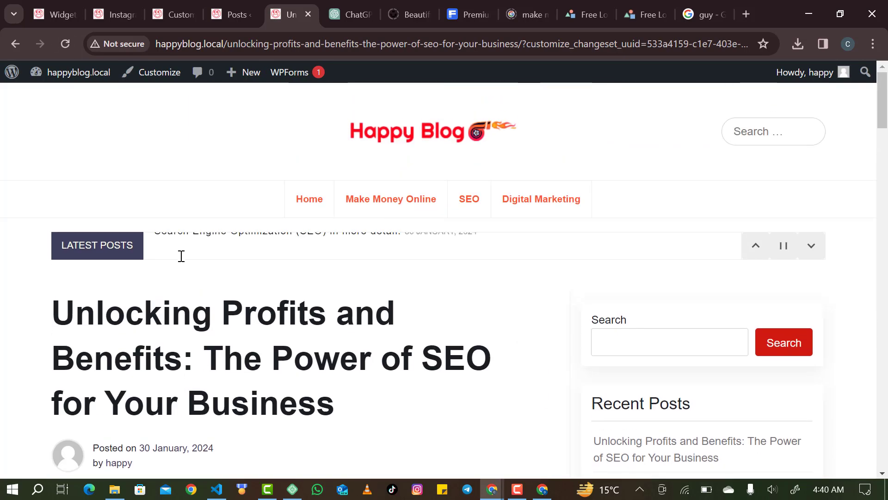
scroll(181, 255, "down", 4)
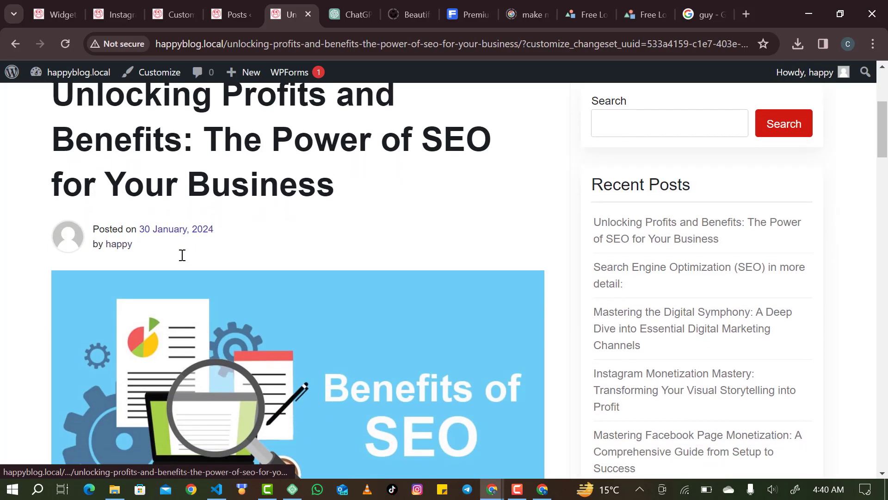
scroll(183, 255, "up", 4)
scroll(183, 255, "down", 9)
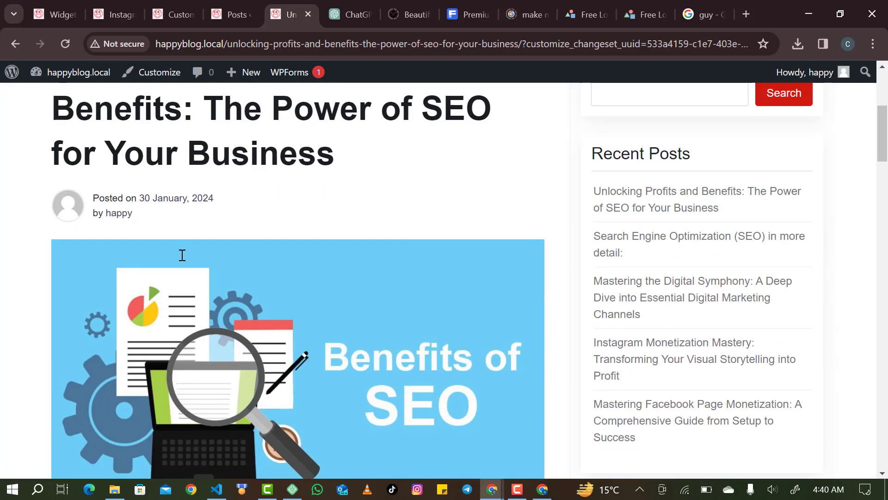
scroll(183, 255, "down", 6)
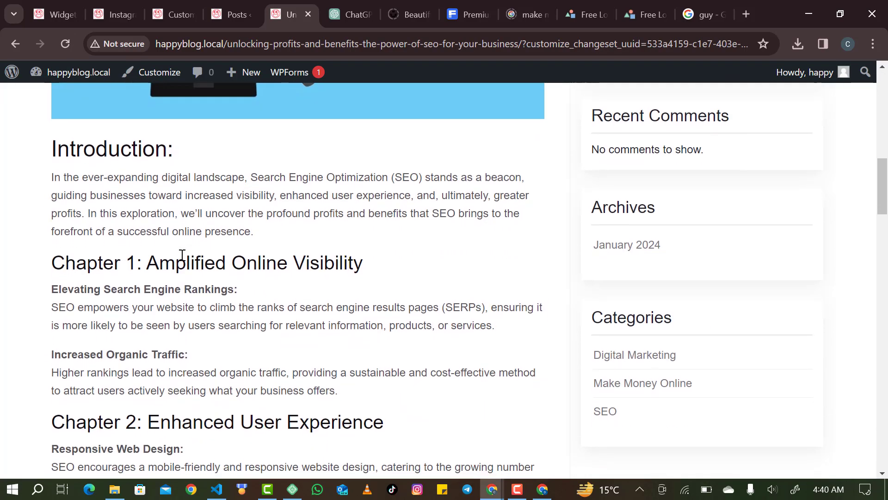
scroll(182, 255, "down", 2)
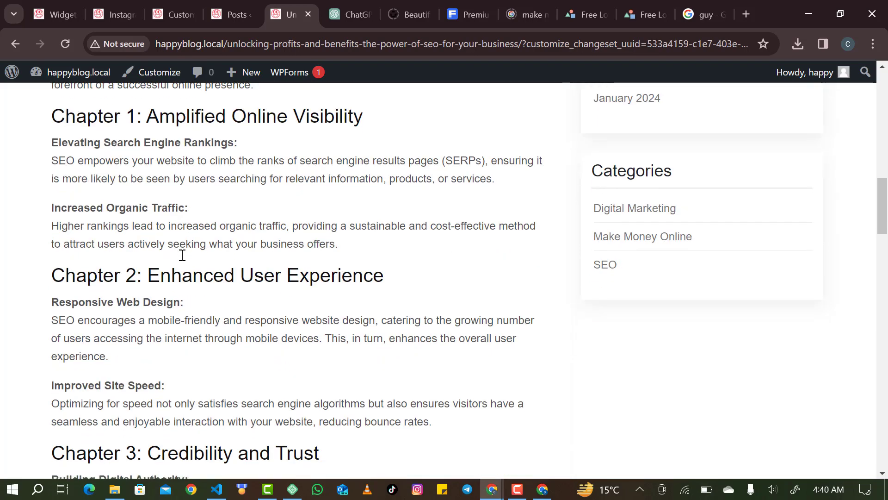